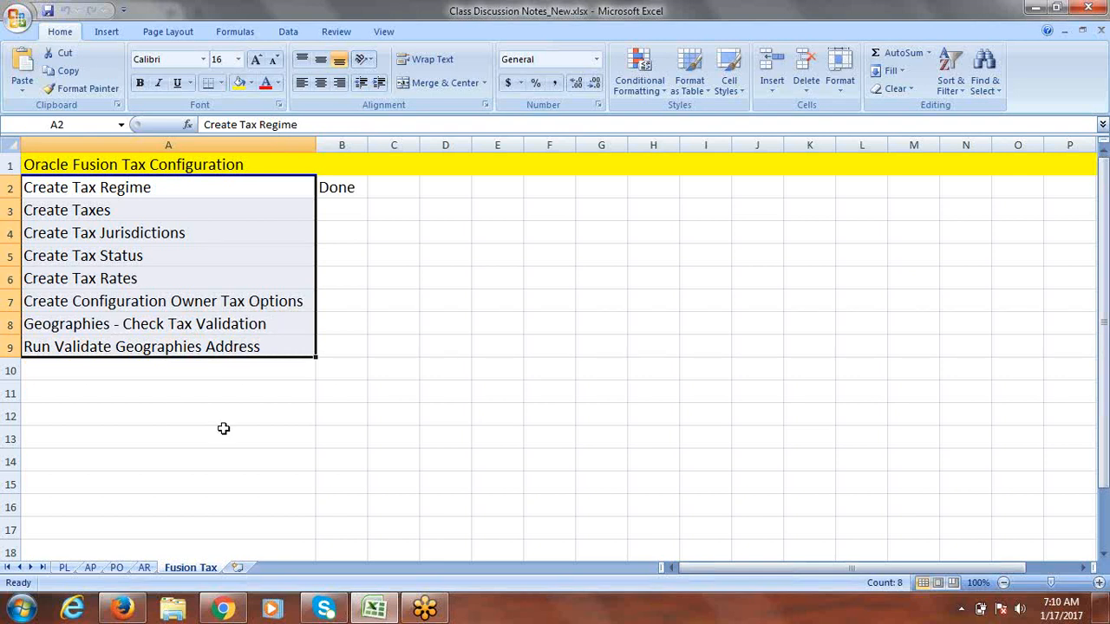
Step: Insert a new worksheet after Fusion Tax and name it 'Fusion Expense'
{"action": "left_click", "coordinate": [236, 568]}
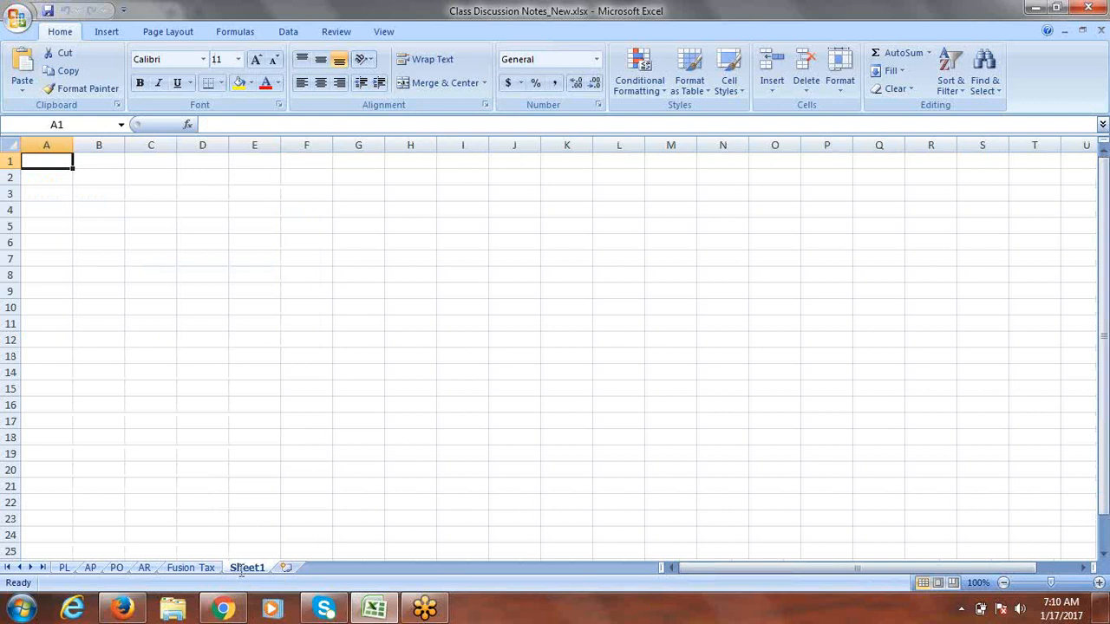
{"action": "double_click", "coordinate": [242, 569]}
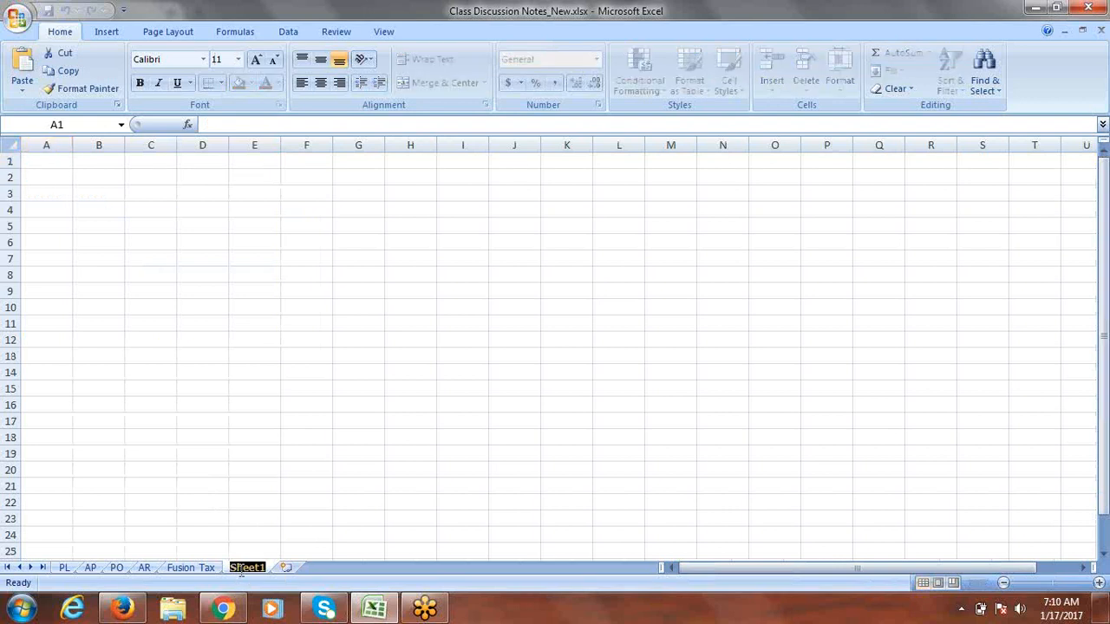
{"action": "type", "text": "Fusion"}
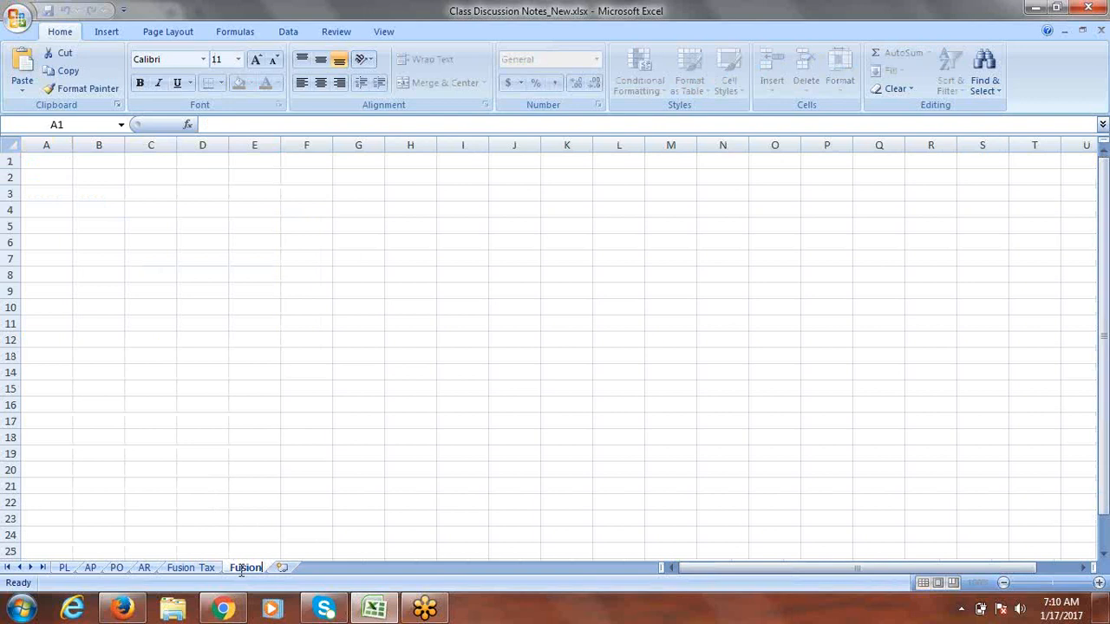
{"action": "type", "text": " Expense"}
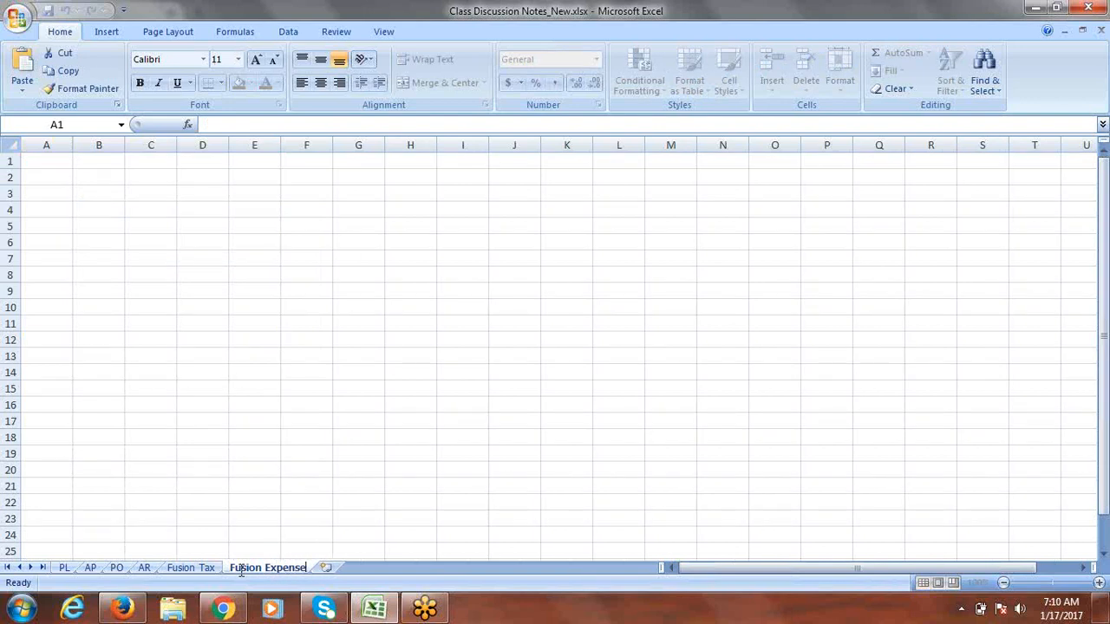
{"action": "left_click", "coordinate": [255, 498]}
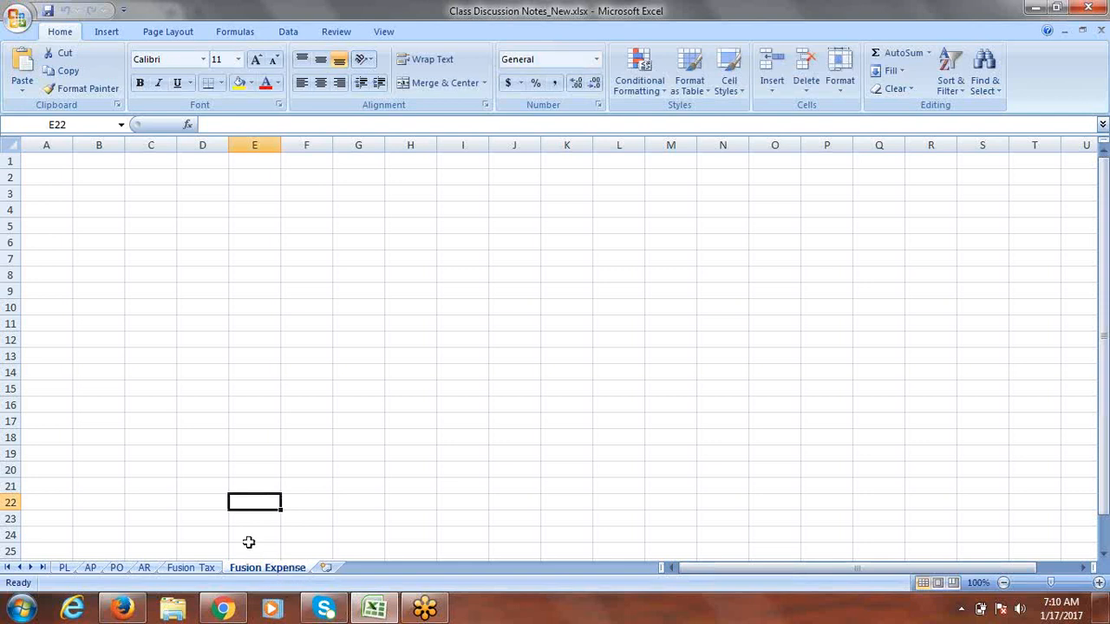
Step: On the AP sheet, enter '31.Payment Format' in cell A69 below the last task
{"action": "left_click", "coordinate": [90, 568]}
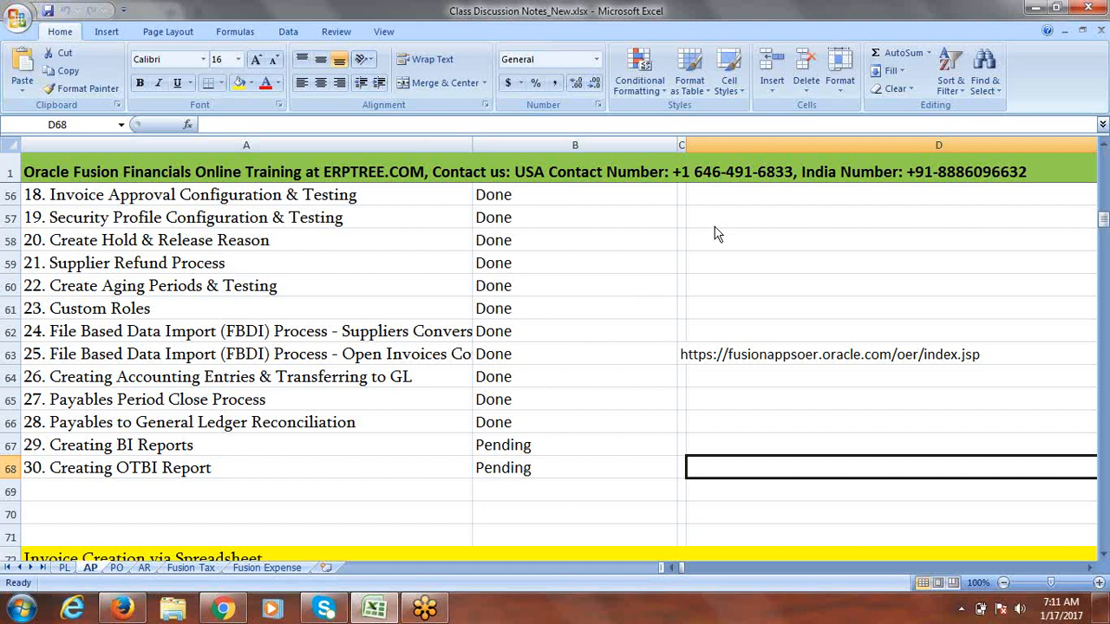
{"action": "left_click", "coordinate": [699, 22]}
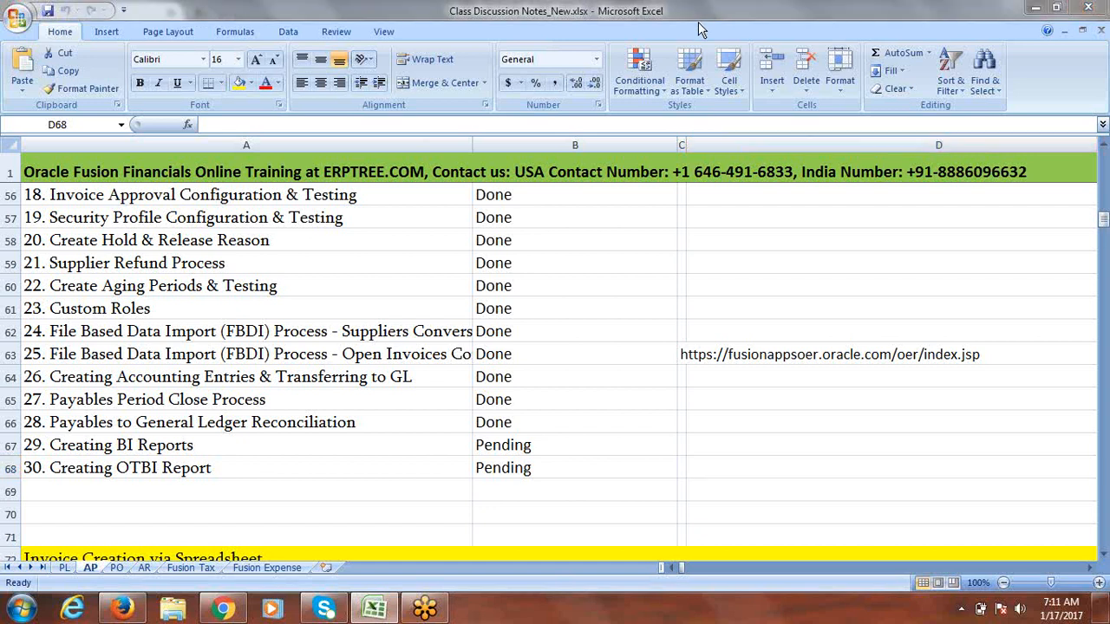
{"action": "left_click", "coordinate": [701, 28]}
{"action": "left_click", "coordinate": [107, 490]}
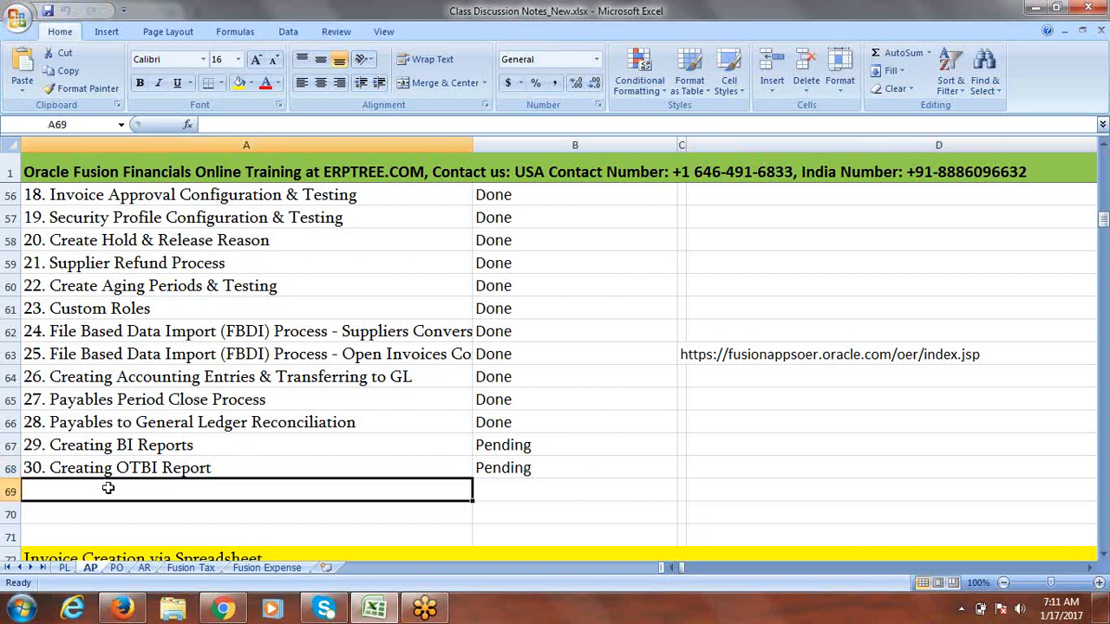
{"action": "type", "text": "31"}
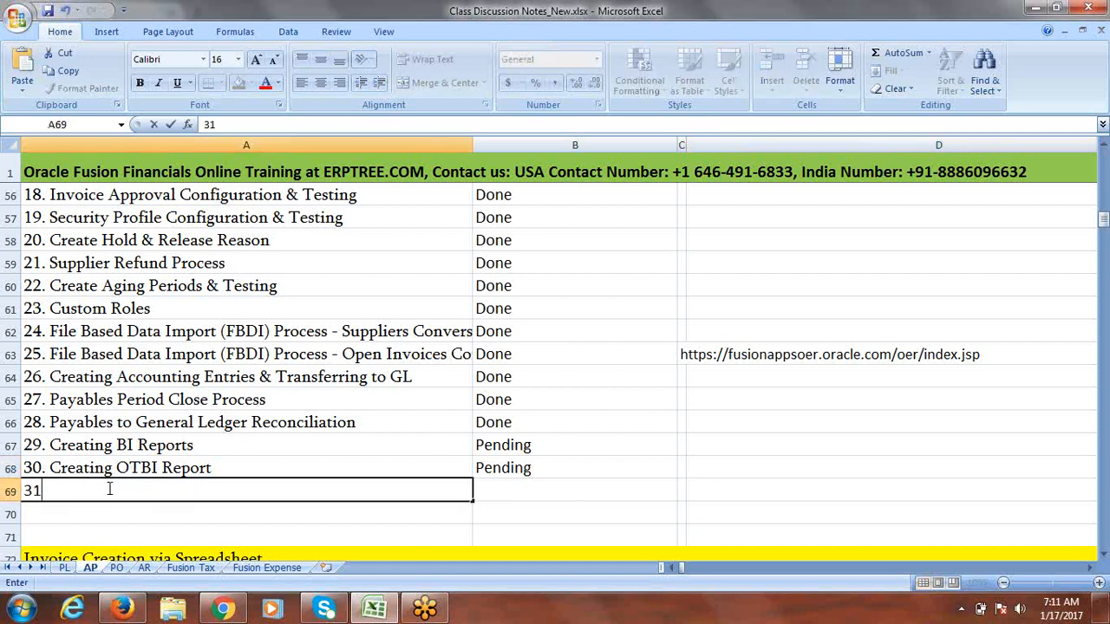
{"action": "type", "text": ".Payment Format"}
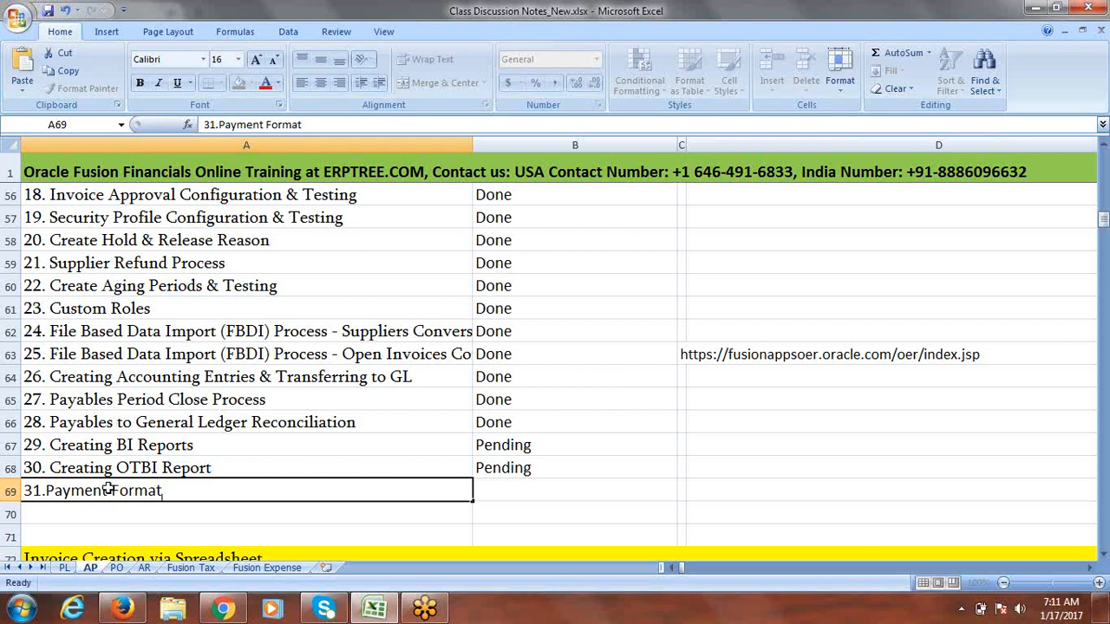
{"action": "key", "text": "Tab"}
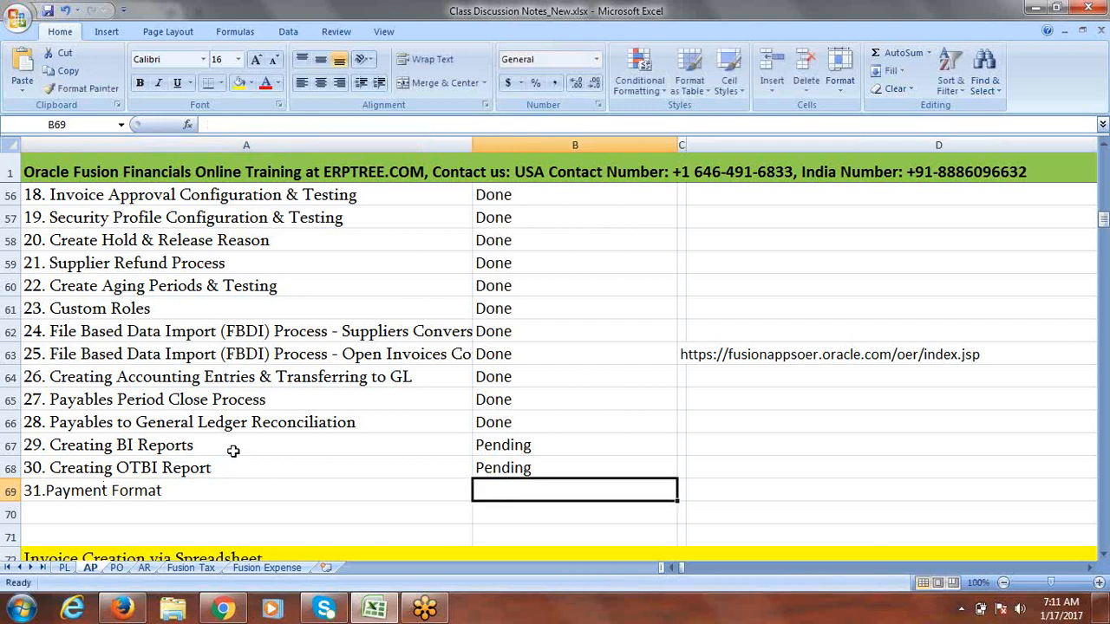
{"action": "left_click", "coordinate": [603, 19]}
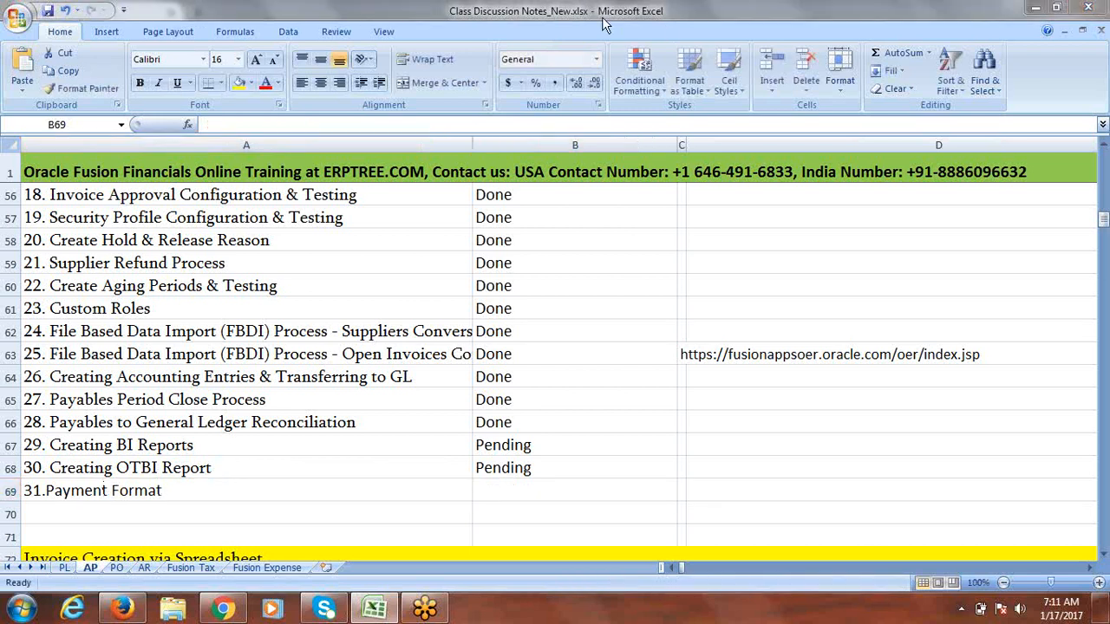
{"action": "left_click", "coordinate": [603, 18]}
{"action": "left_click", "coordinate": [717, 231]}
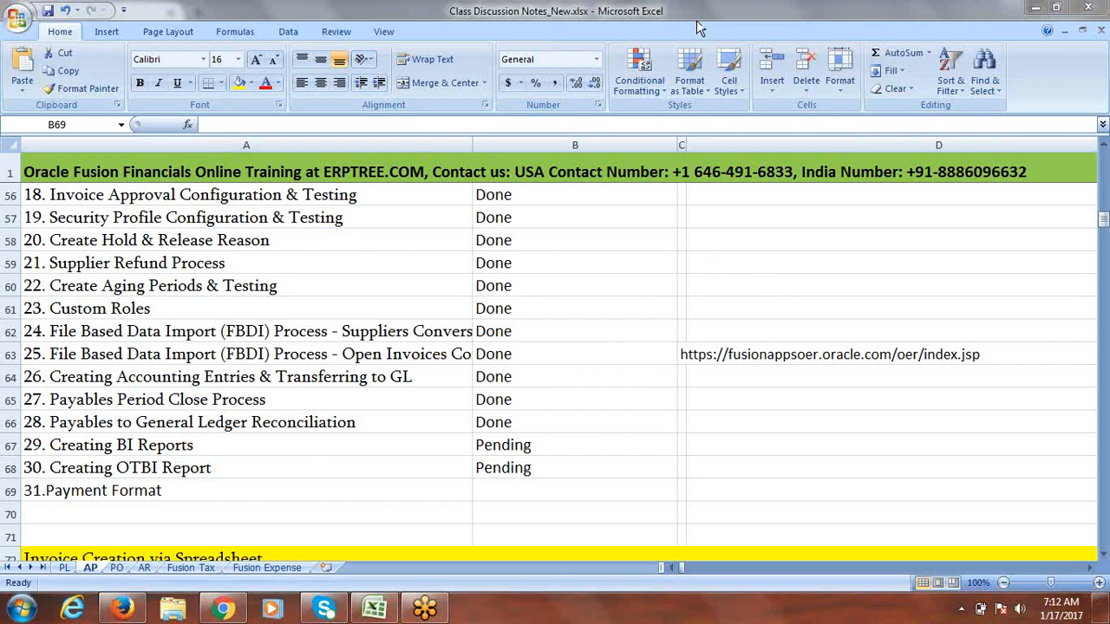
Step: Select the 31.Payment Format entry in A69 and save the workbook with Ctrl+S
{"action": "left_click", "coordinate": [112, 489]}
{"action": "left_click", "coordinate": [112, 489]}
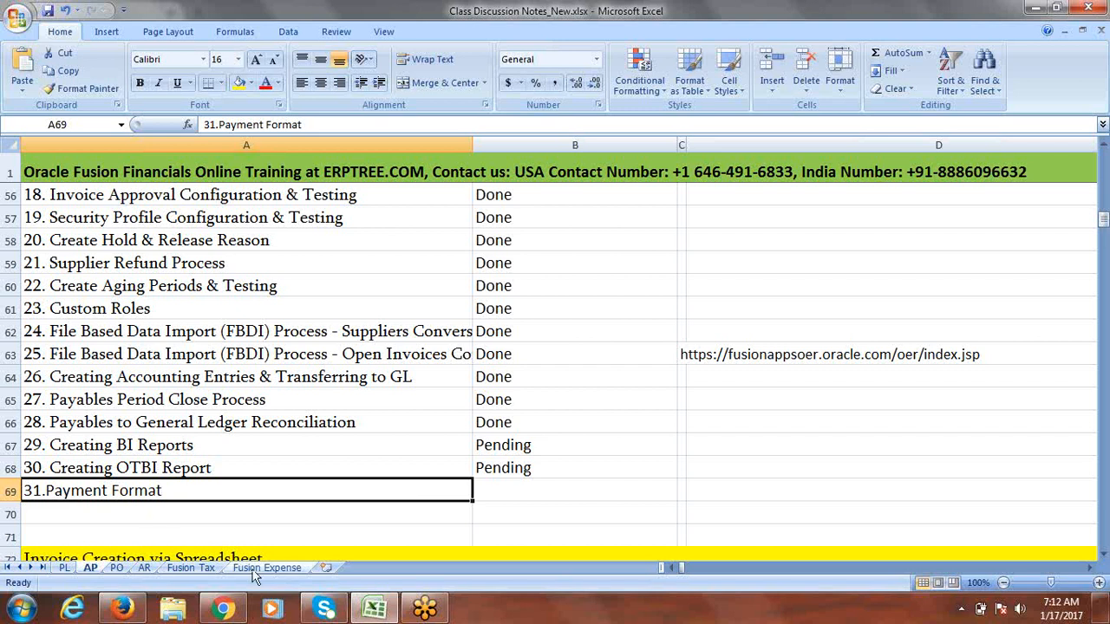
{"action": "key", "text": "ctrl+s"}
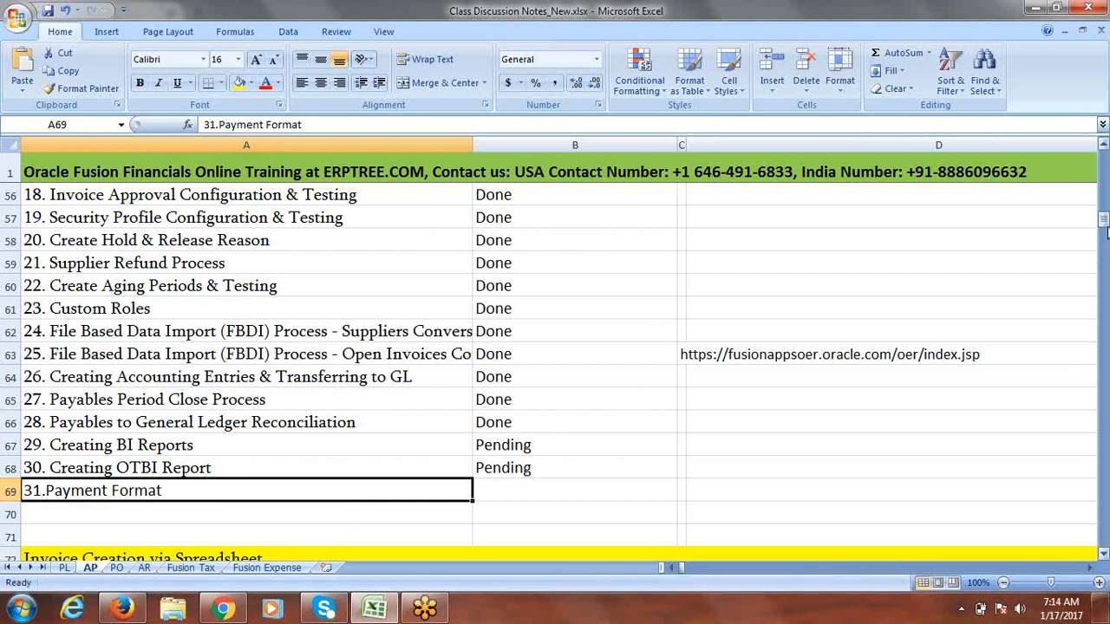
Step: Copy 'Payment Format' from A69 into A320 and fill row 320 with yellow
{"action": "left_click_drag", "start_coordinate": [1105, 224], "coordinate": [1104, 227]}
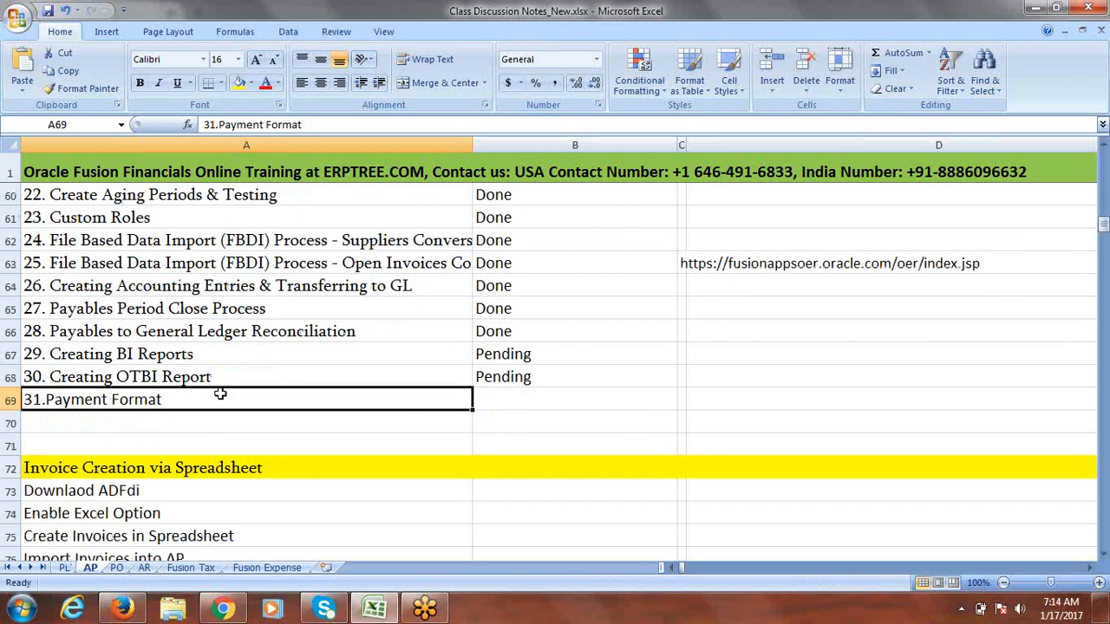
{"action": "double_click", "coordinate": [183, 401]}
{"action": "left_click_drag", "start_coordinate": [187, 402], "coordinate": [45, 401]}
{"action": "key", "text": "ctrl+c"}
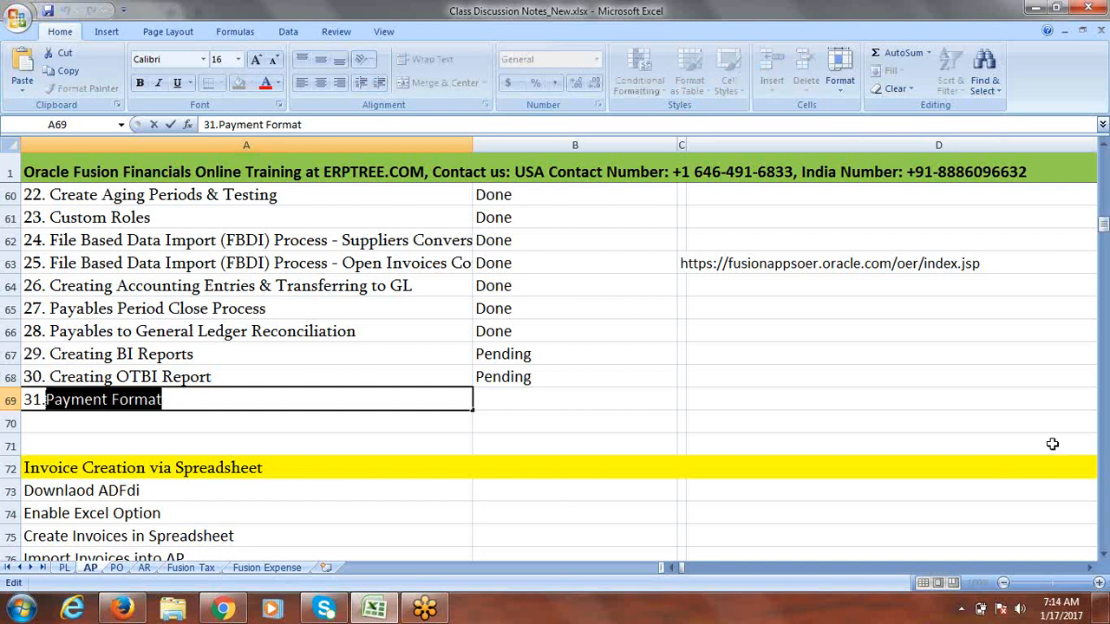
{"action": "left_click_drag", "start_coordinate": [1104, 224], "coordinate": [1104, 510]}
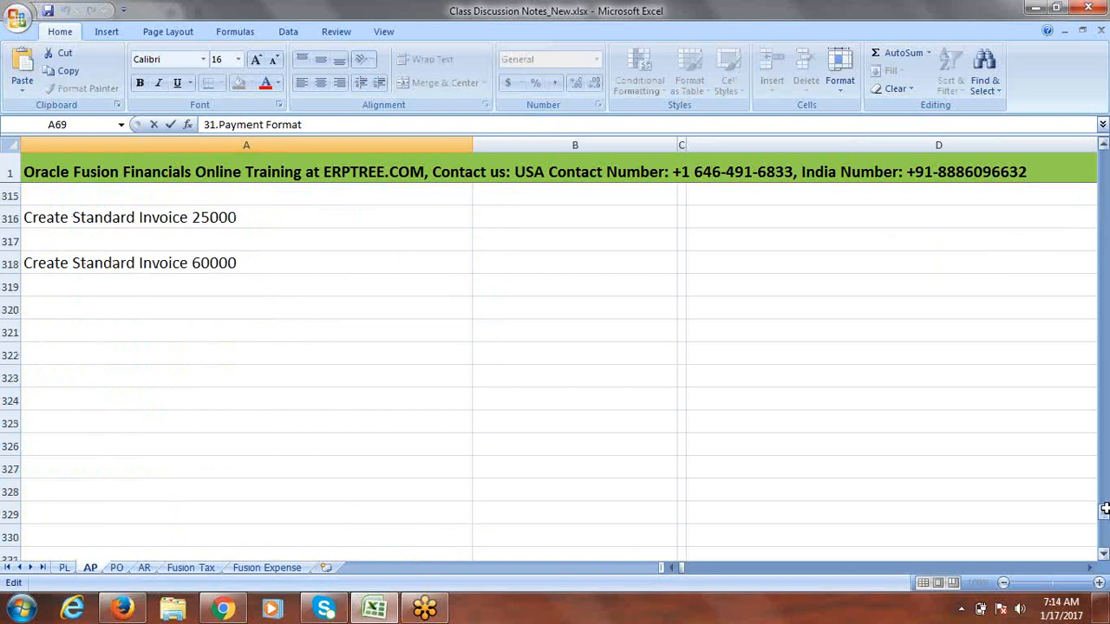
{"action": "left_click", "coordinate": [74, 310]}
{"action": "key", "text": "ctrl+v"}
{"action": "left_click", "coordinate": [10, 310]}
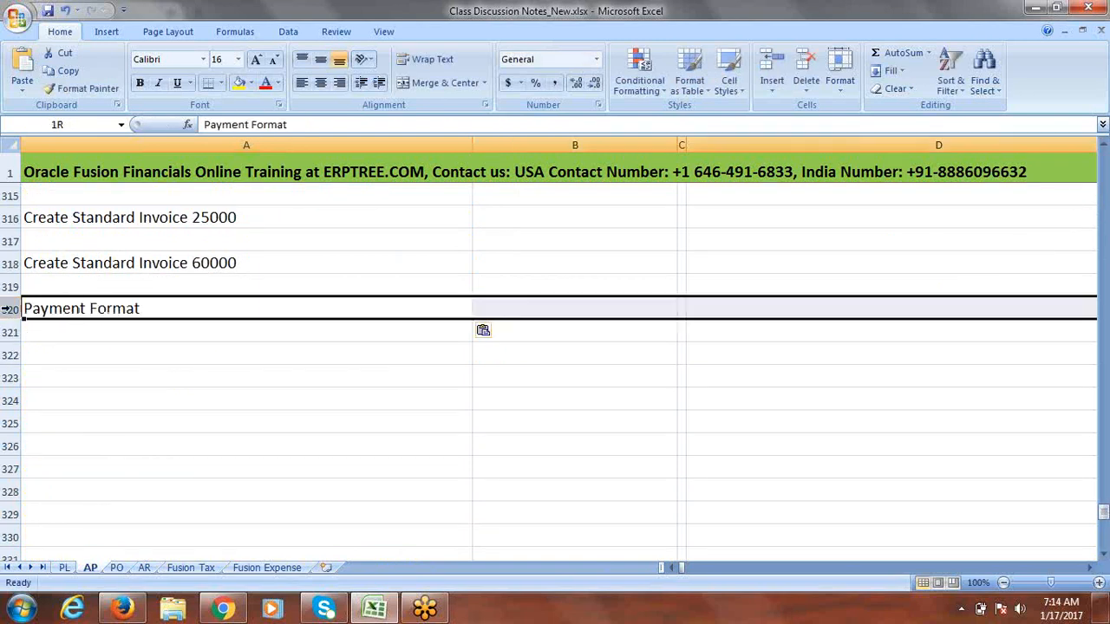
{"action": "left_click", "coordinate": [238, 85]}
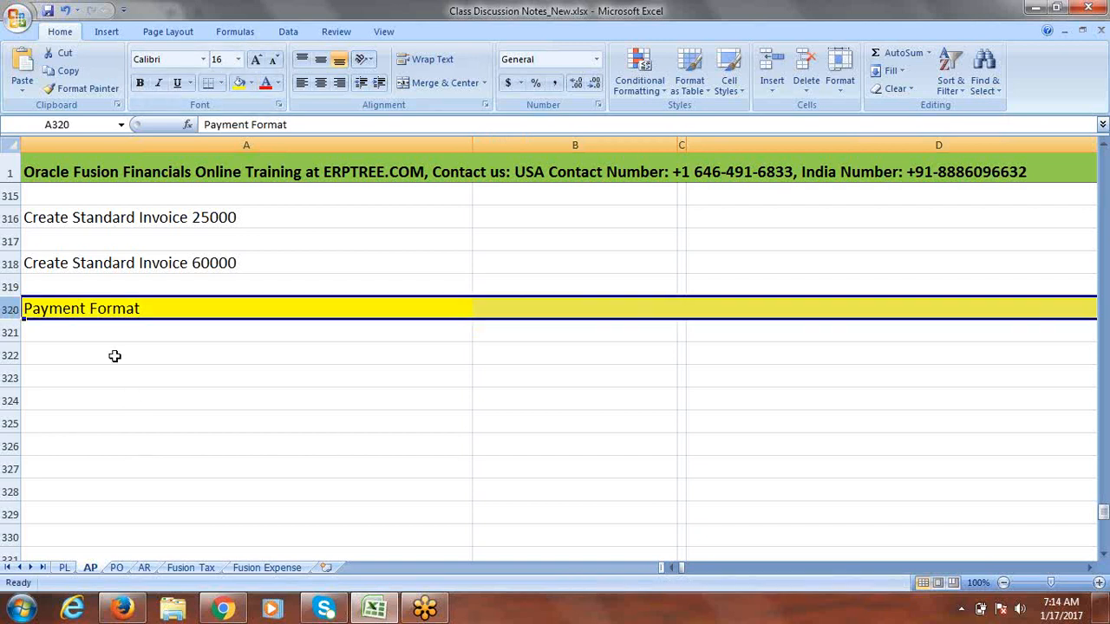
{"action": "left_click", "coordinate": [98, 331]}
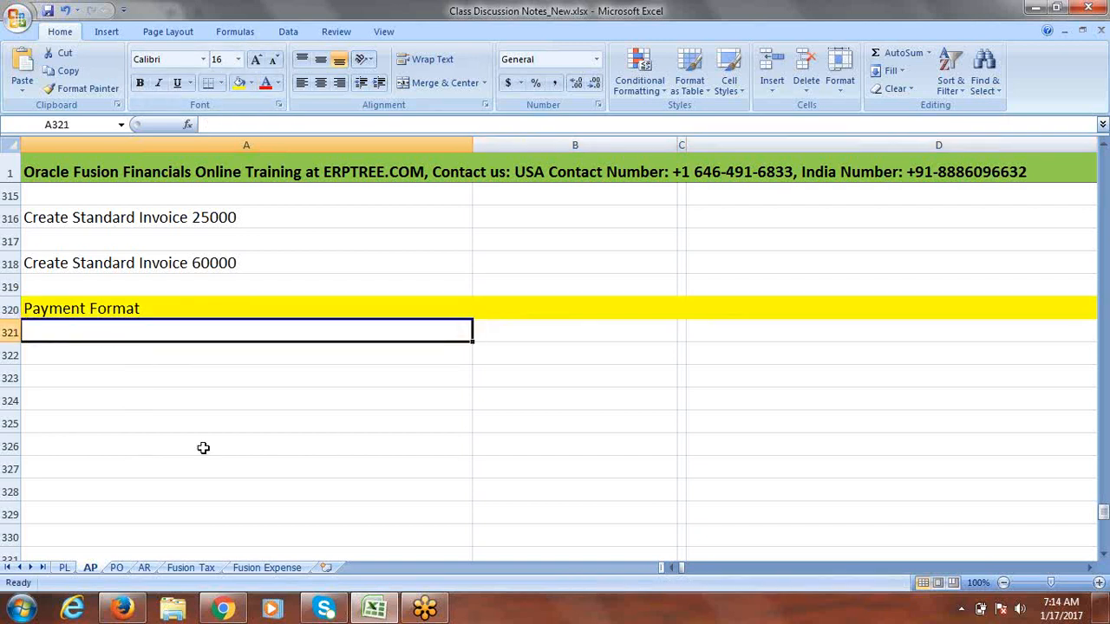
Step: Bring the Firefox window with the Oracle Applications Cloud sign-in page to the front
{"action": "left_click", "coordinate": [222, 610]}
{"action": "left_click", "coordinate": [222, 610]}
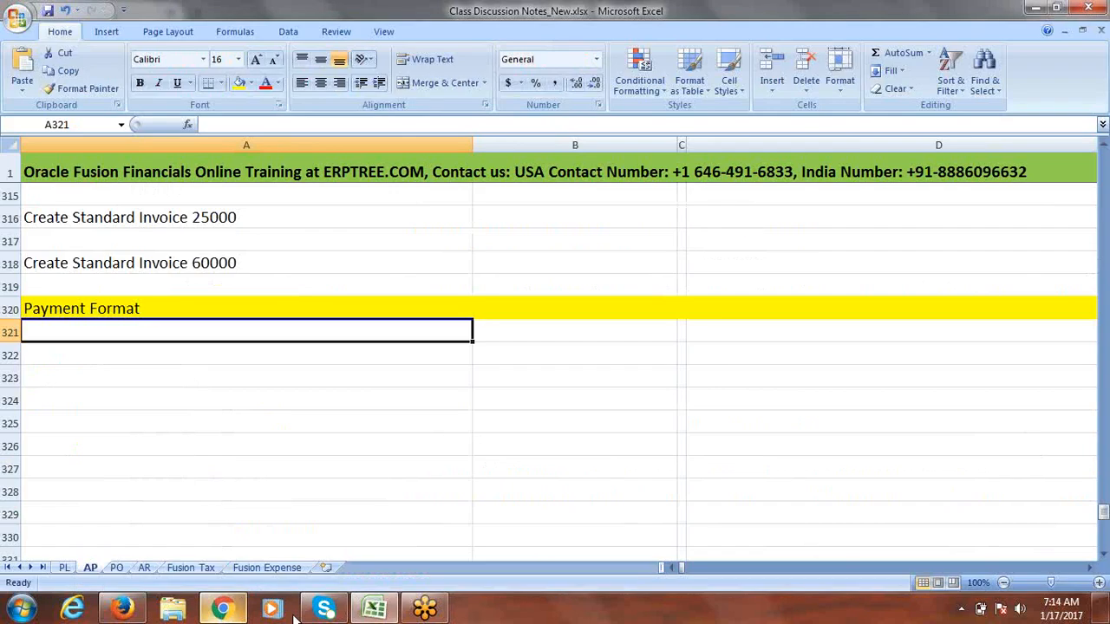
{"action": "left_click", "coordinate": [123, 610]}
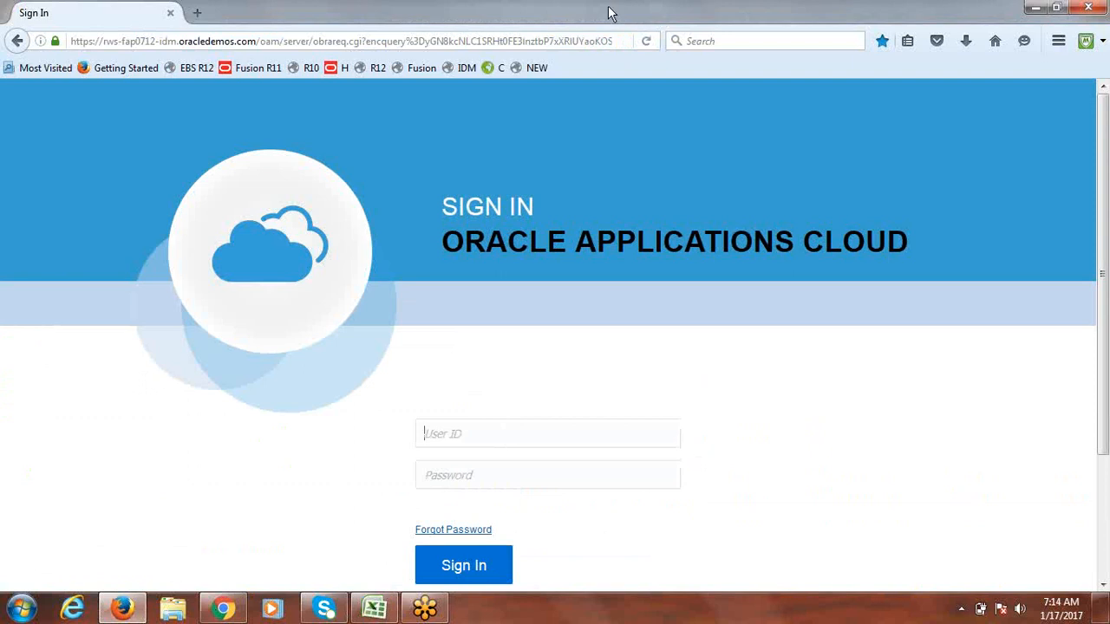
Step: Sign in to Oracle Fusion Applications Cloud with the user ID and password
{"action": "left_click", "coordinate": [255, 44]}
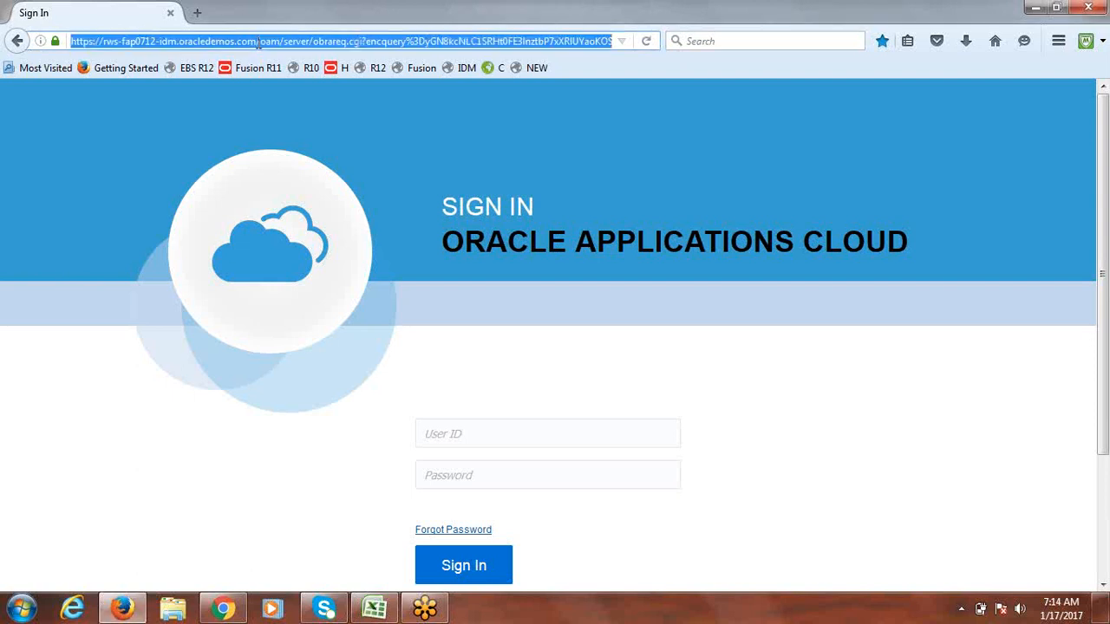
{"action": "left_click", "coordinate": [258, 42]}
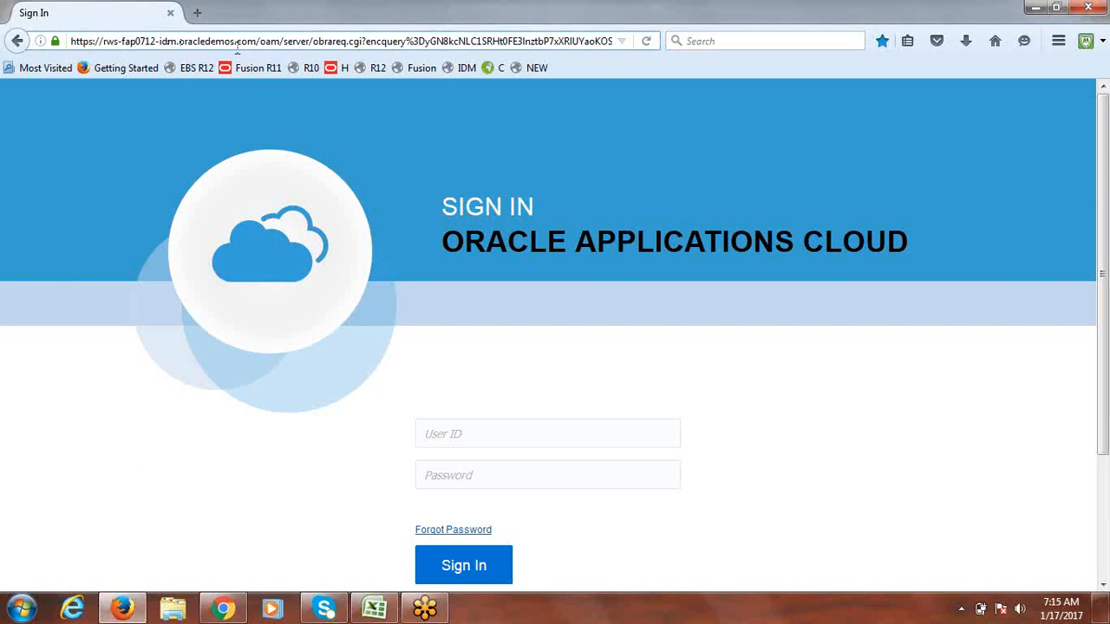
{"action": "left_click", "coordinate": [495, 436]}
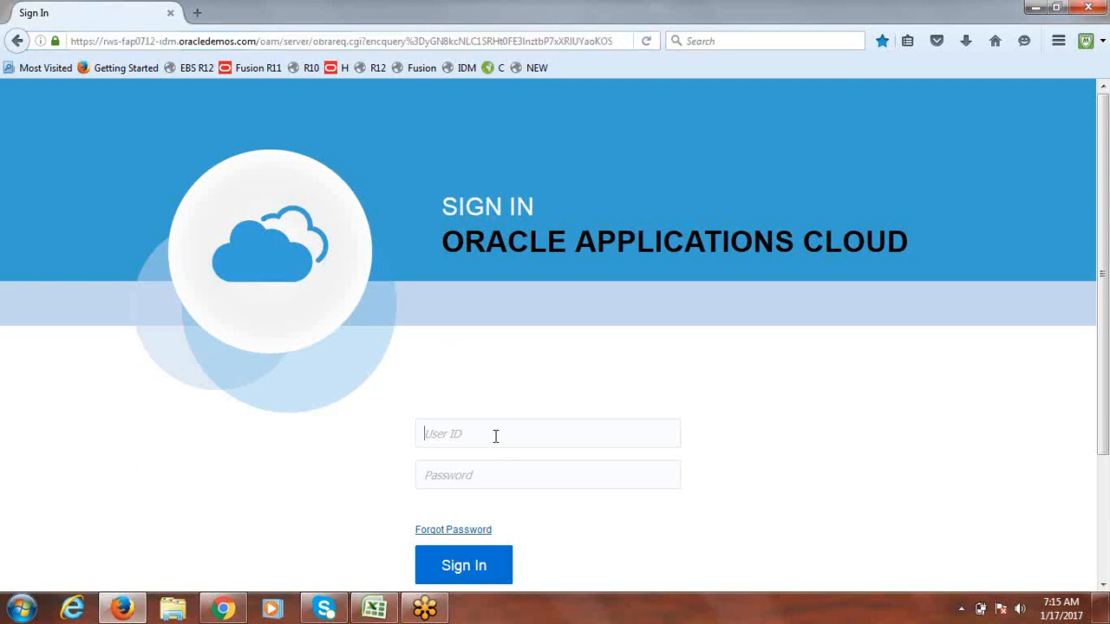
{"action": "type", "text": "fusion"}
{"action": "key", "text": "Tab"}
{"action": "type", "text": "••••••••••"}
{"action": "key", "text": "Return"}
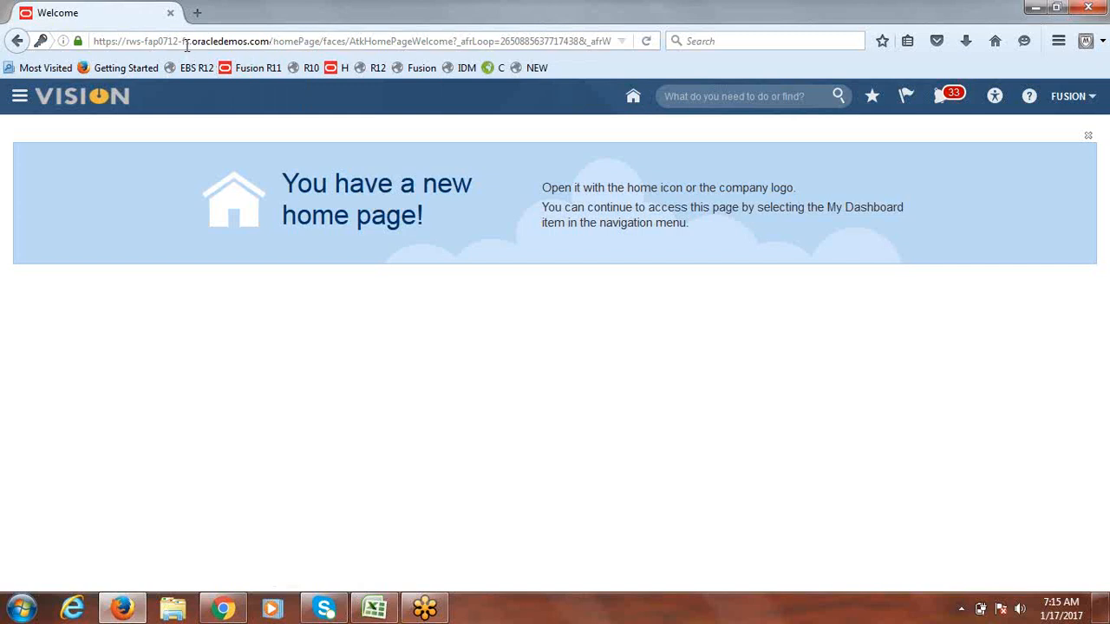
Step: Select the site's base address from the home page URL and return to Excel
{"action": "left_click", "coordinate": [272, 40]}
{"action": "left_click", "coordinate": [272, 41]}
{"action": "left_click_drag", "start_coordinate": [271, 41], "coordinate": [81, 41]}
{"action": "key", "text": "ctrl+c"}
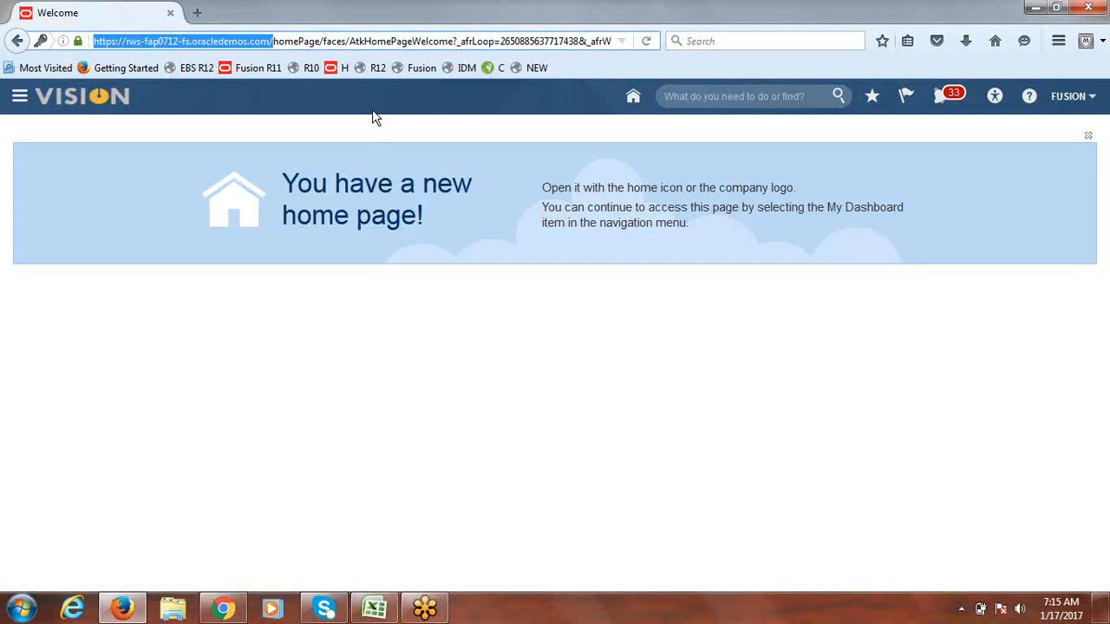
{"action": "left_click", "coordinate": [375, 607]}
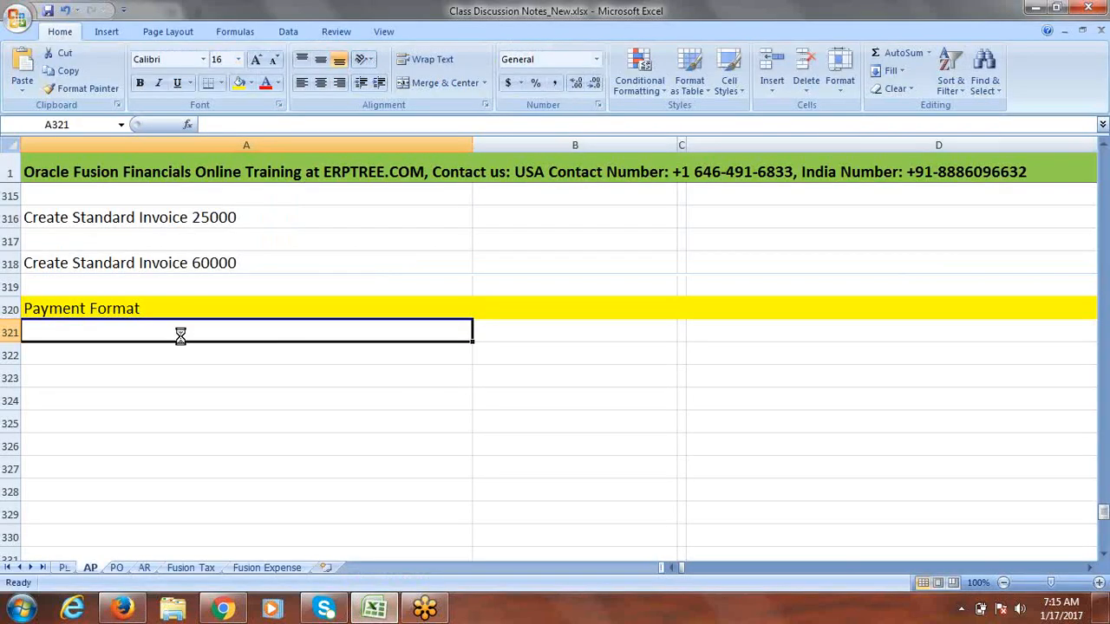
Step: Paste the base address into A321 and append 'xlmpserver' to complete the server link
{"action": "key", "text": "ctrl+v"}
{"action": "double_click", "coordinate": [335, 329]}
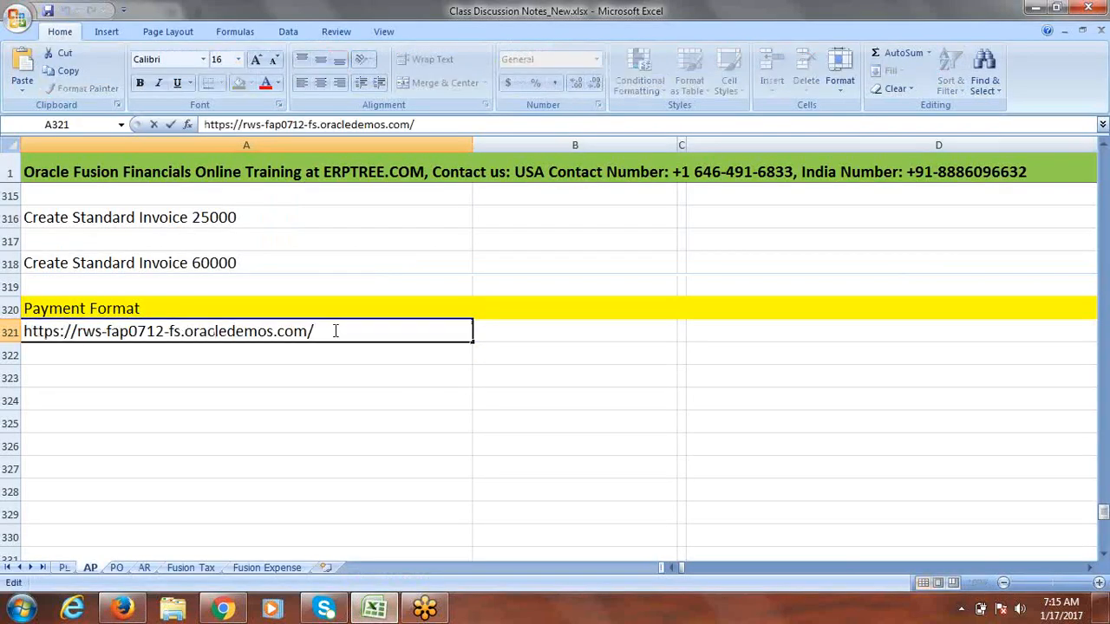
{"action": "type", "text": "xlmpserver"}
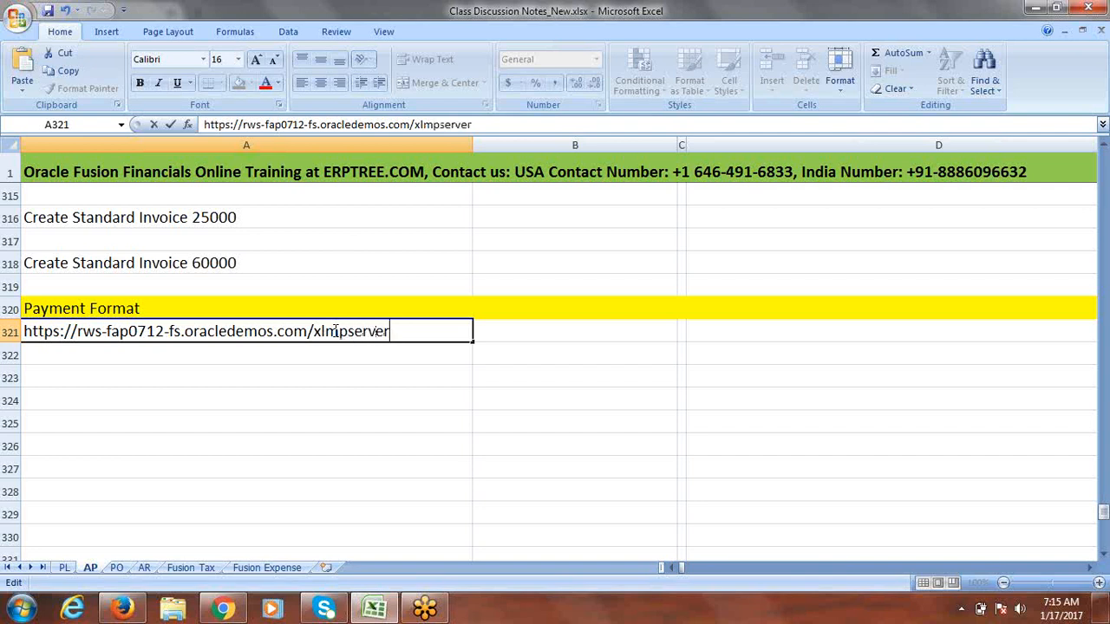
{"action": "key", "text": "Tab"}
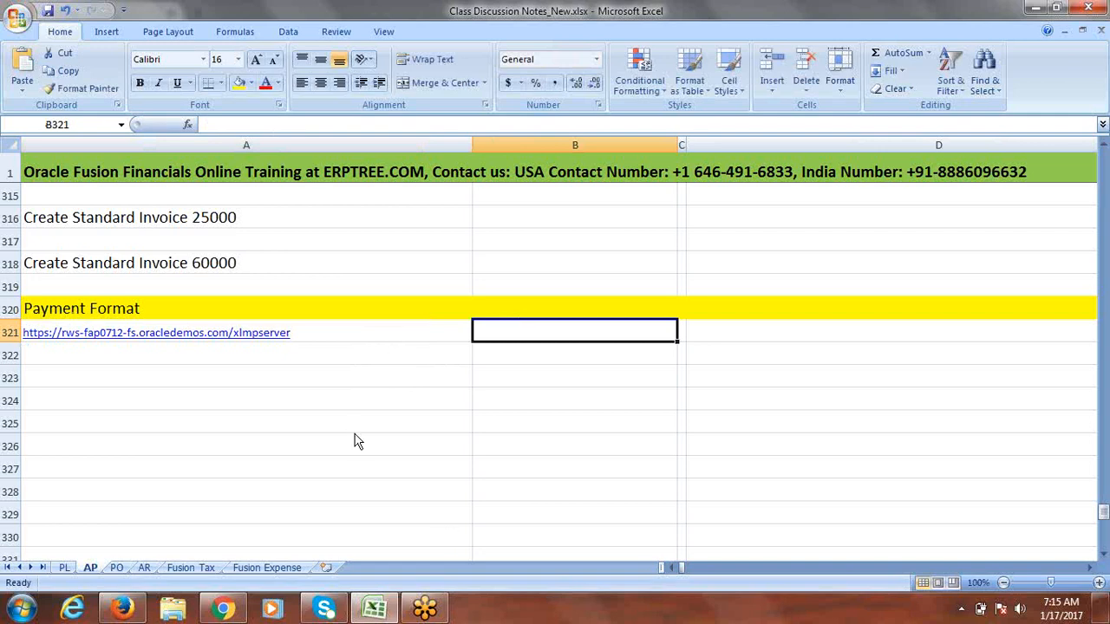
{"action": "key", "text": "alt+Tab"}
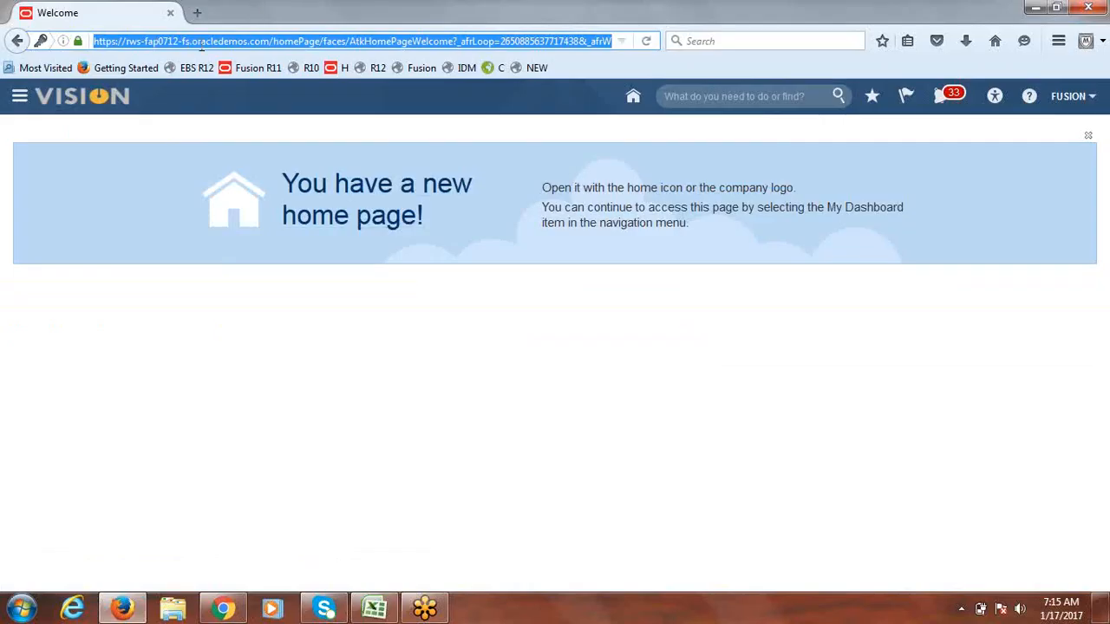
Step: Replace the URL path after oracledemos.com/ with 'xmlpserver' to load BI Publisher Enterprise
{"action": "left_click", "coordinate": [274, 41]}
{"action": "left_click_drag", "start_coordinate": [274, 42], "coordinate": [783, 42]}
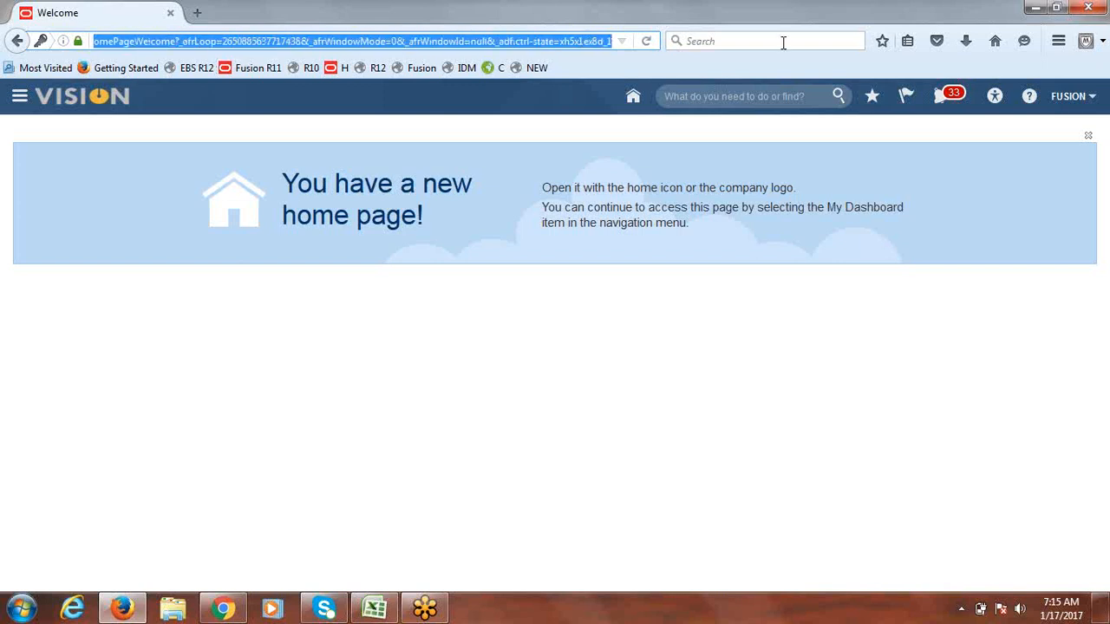
{"action": "key", "text": "BackSpace"}
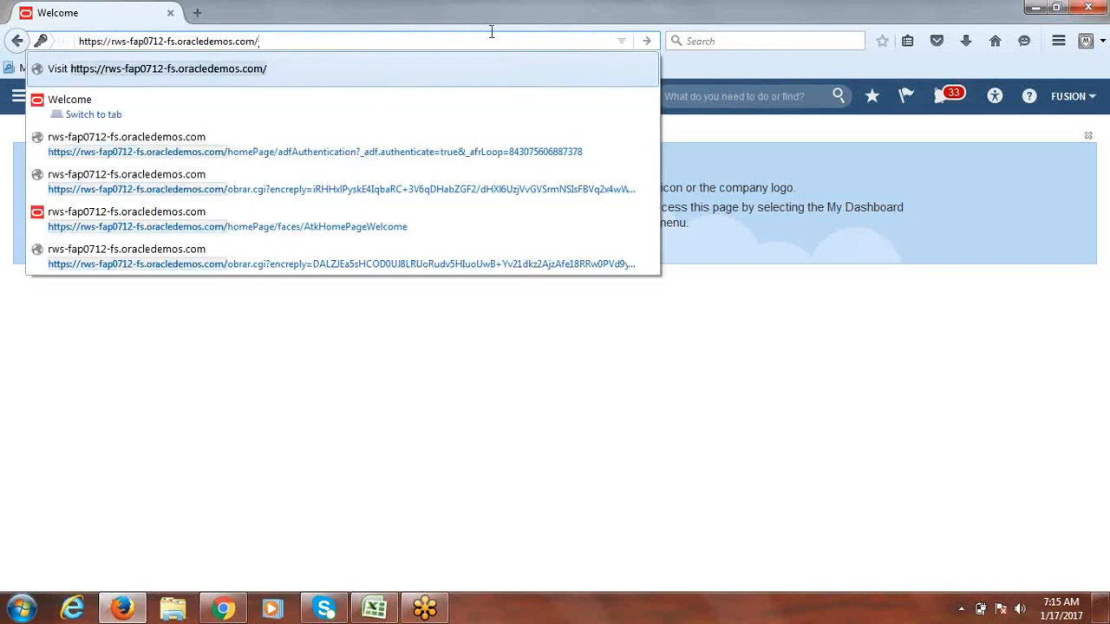
{"action": "type", "text": "xm"}
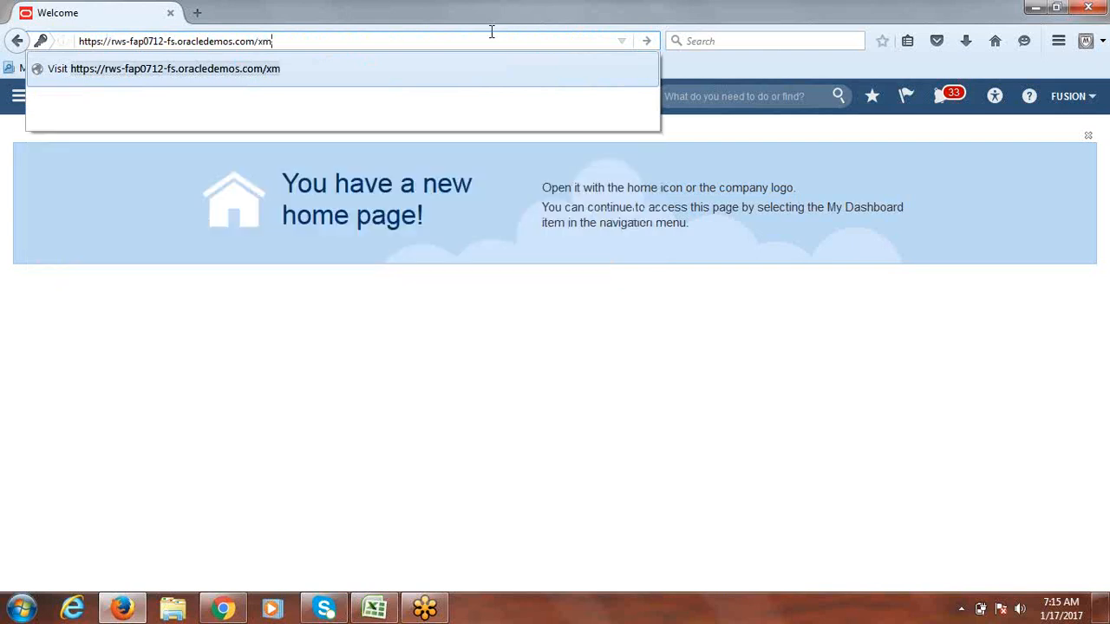
{"action": "type", "text": "lpserver"}
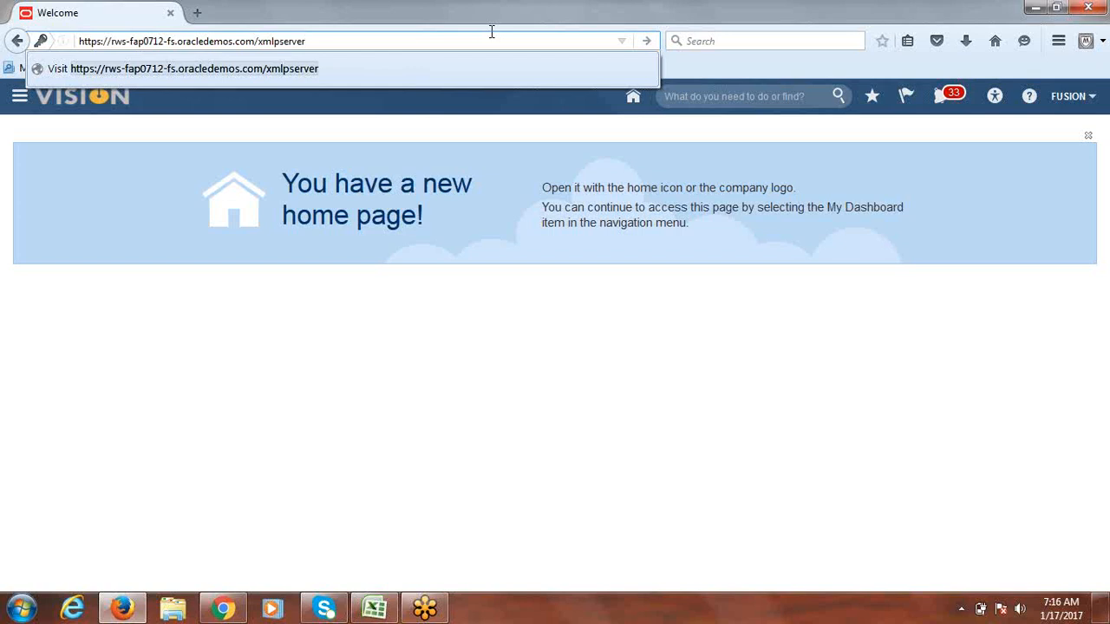
{"action": "key", "text": "Return"}
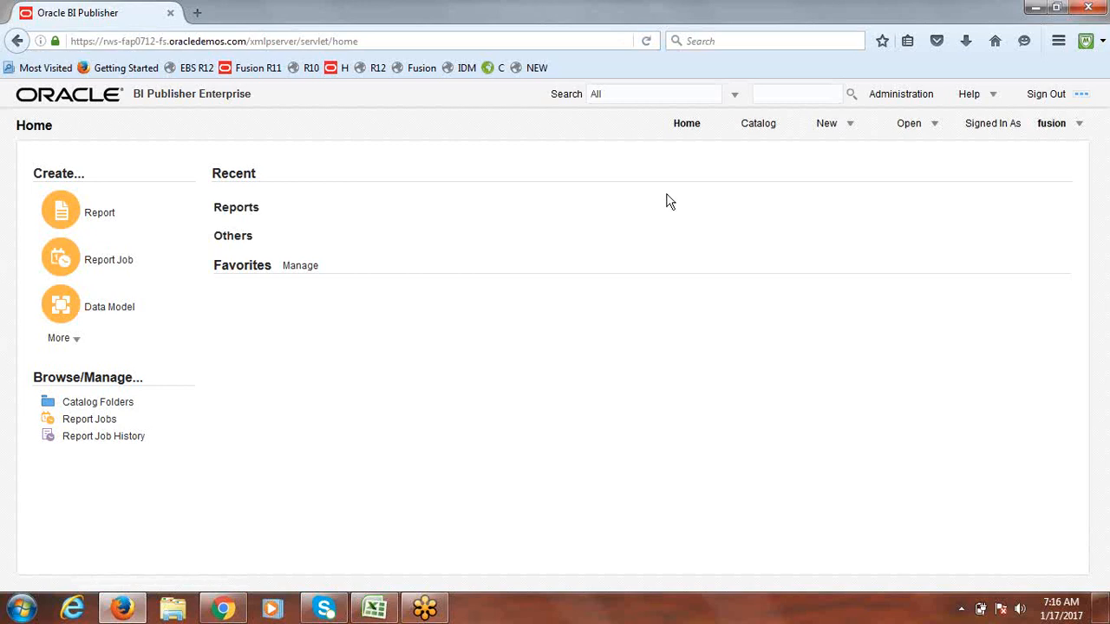
Step: Open the Catalog to list the Temp, Drafts and ONE folders in My Folders
{"action": "left_click", "coordinate": [754, 128]}
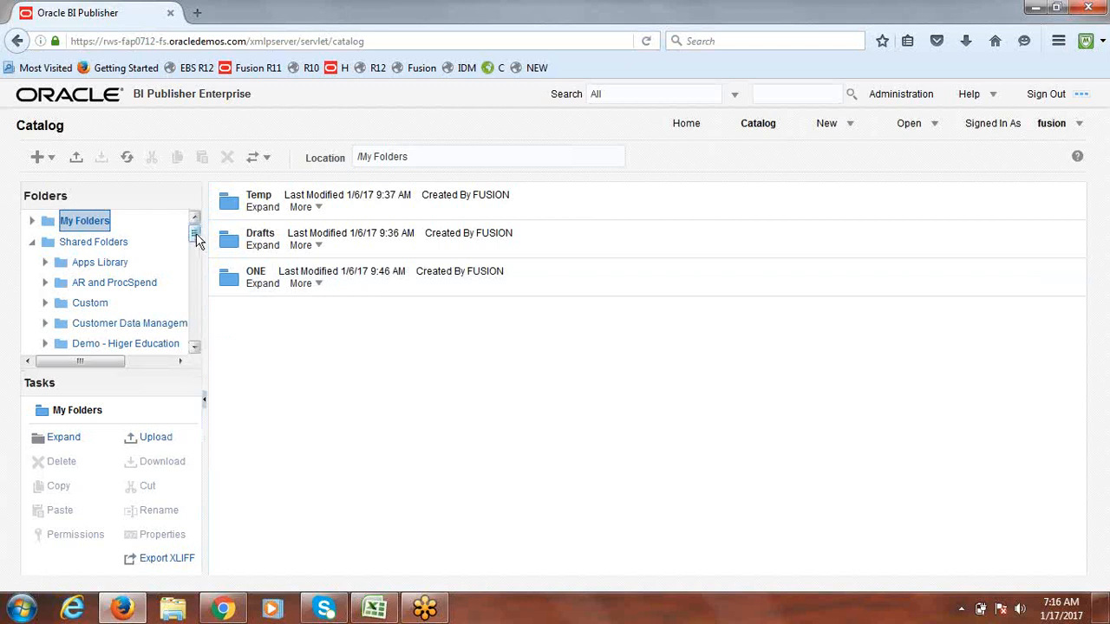
Step: Expand Financials under Shared Folders to reveal Payables, Payments and Receivables
{"action": "left_click_drag", "start_coordinate": [196, 239], "coordinate": [195, 269]}
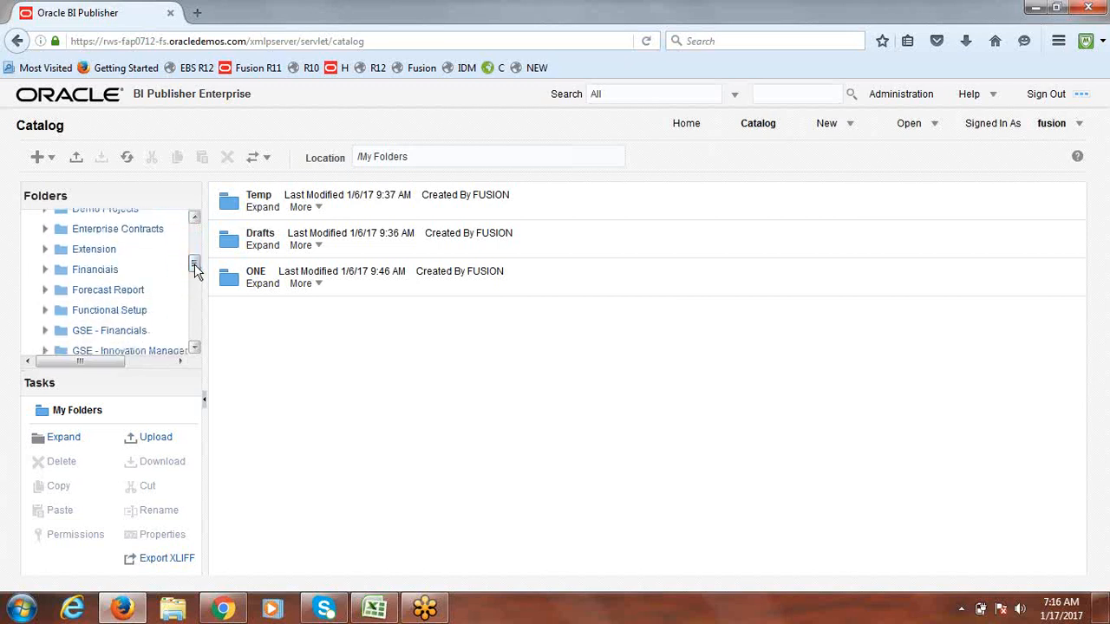
{"action": "left_click", "coordinate": [46, 269]}
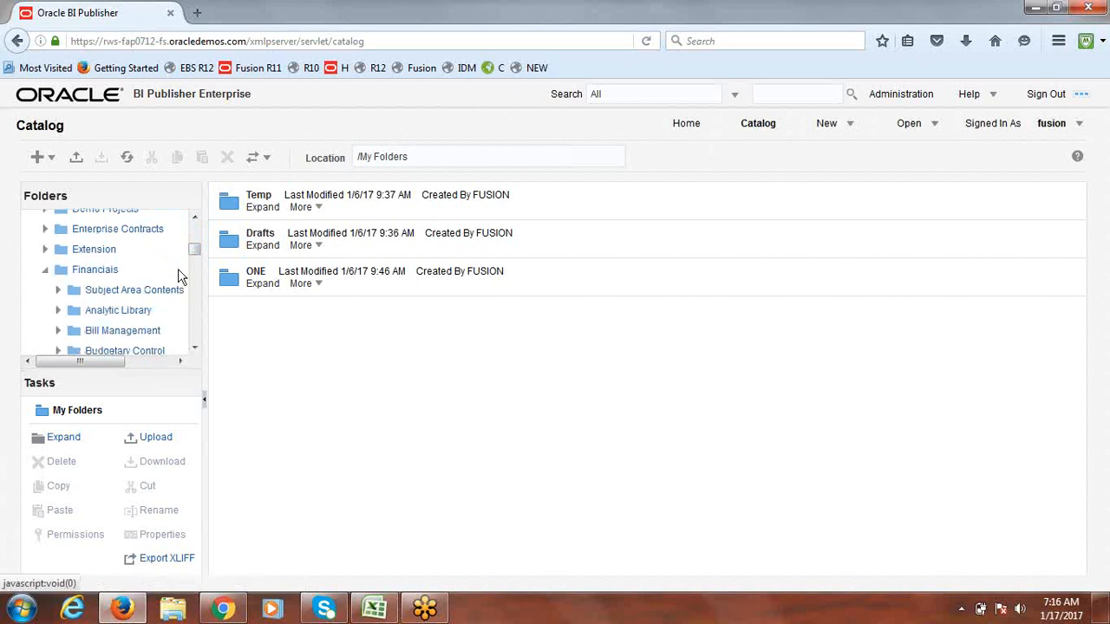
{"action": "left_click_drag", "start_coordinate": [194, 251], "coordinate": [195, 257]}
{"action": "scroll", "coordinate": [195, 259], "scroll_direction": "down", "scroll_amount": 1}
{"action": "left_click_drag", "start_coordinate": [195, 265], "coordinate": [195, 280]}
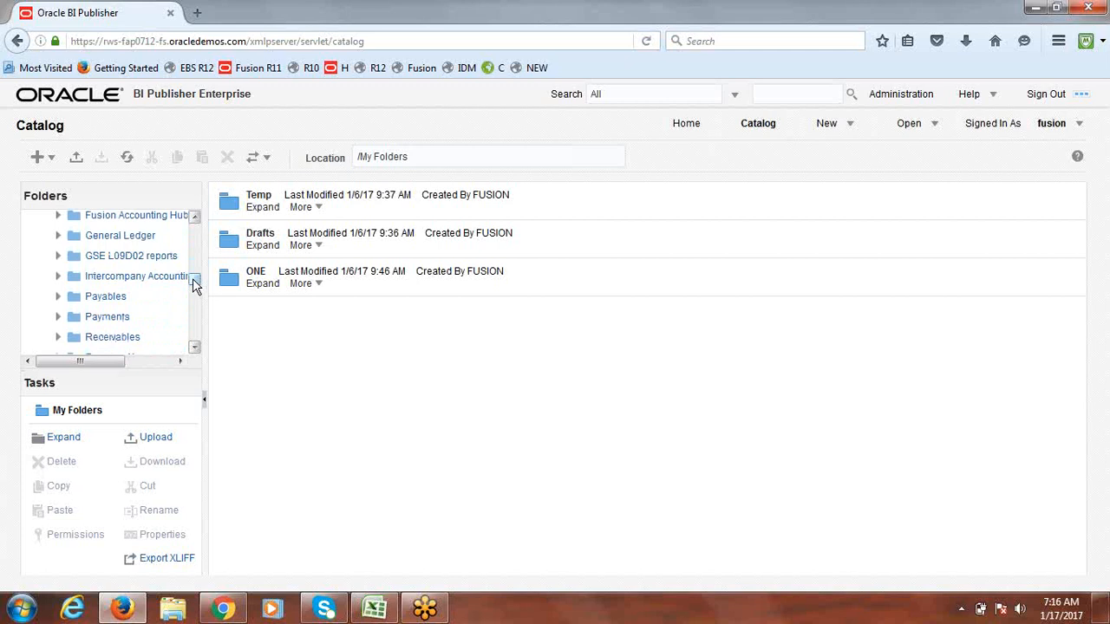
Step: Open the Payments folder and scroll through its disbursement and funds capture format reports
{"action": "left_click", "coordinate": [106, 318]}
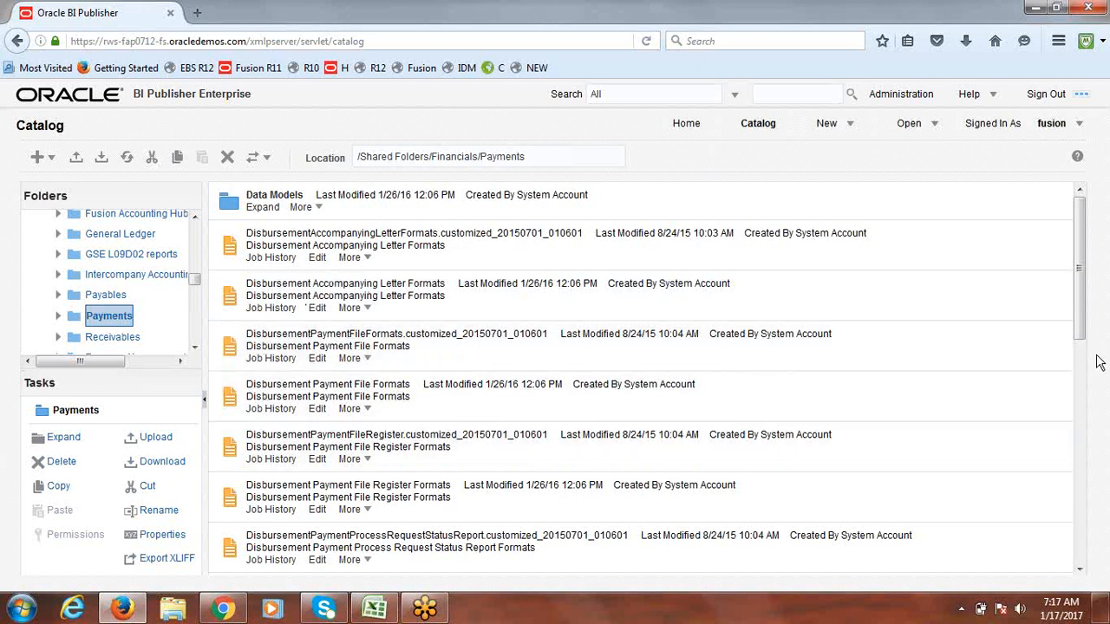
{"action": "left_click_drag", "start_coordinate": [1082, 240], "coordinate": [1087, 393]}
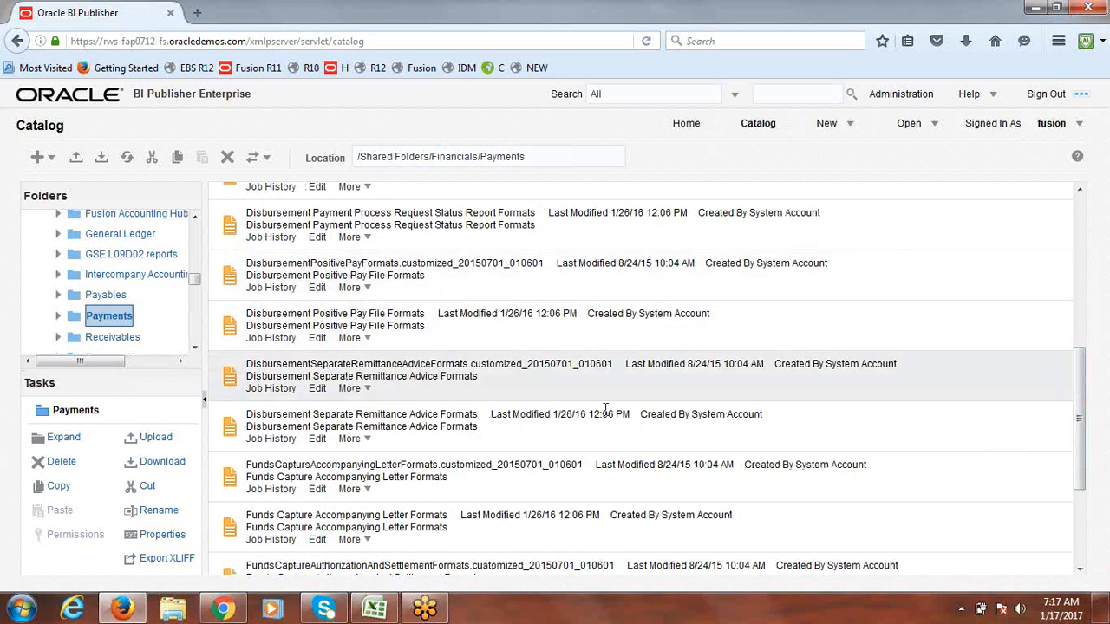
{"action": "left_click_drag", "start_coordinate": [1080, 384], "coordinate": [1078, 494]}
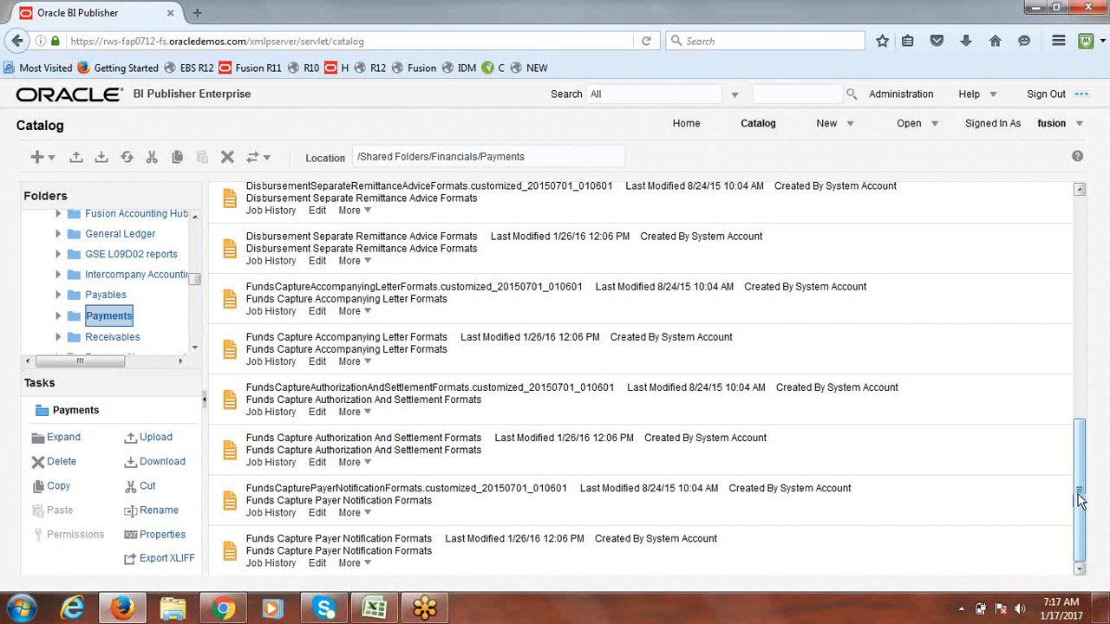
{"action": "left_click_drag", "start_coordinate": [1081, 505], "coordinate": [1083, 297]}
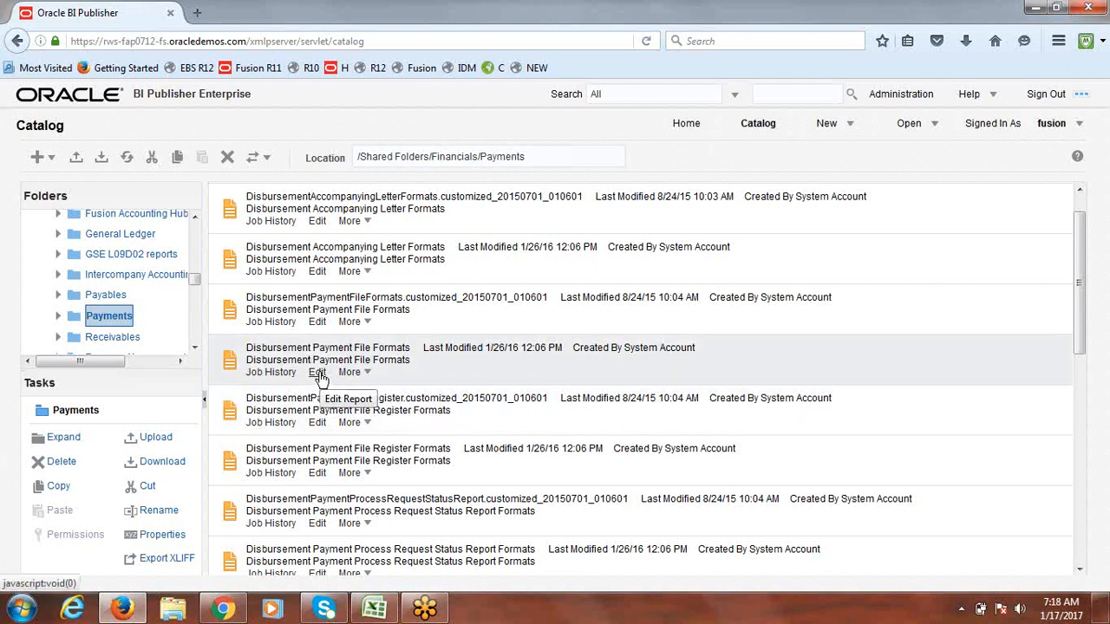
{"action": "left_click", "coordinate": [317, 373]}
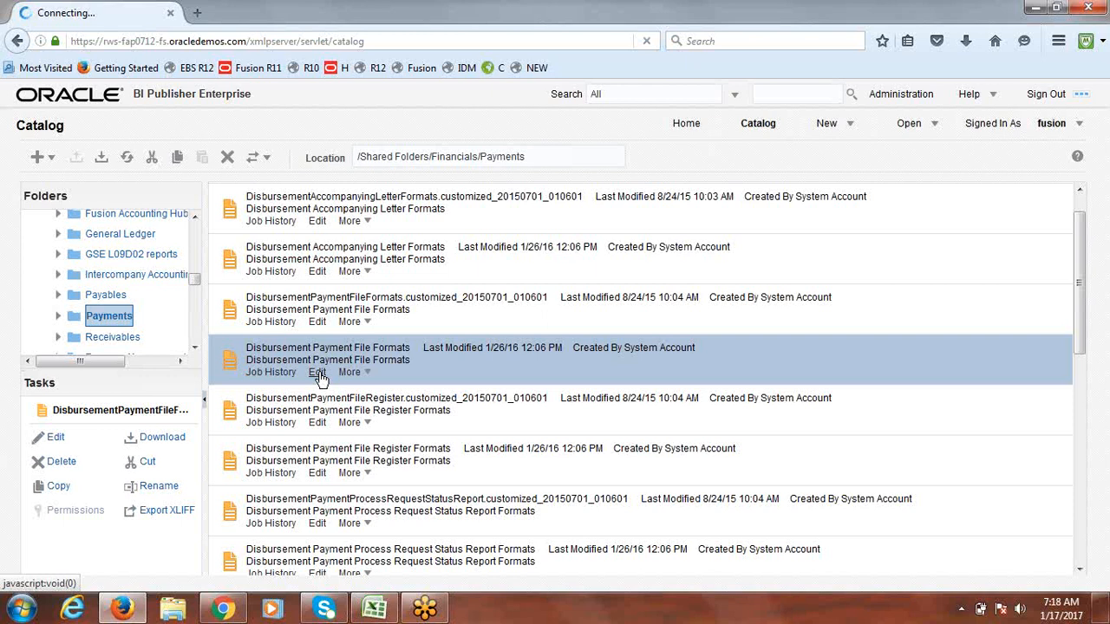
{"action": "left_click", "coordinate": [318, 375]}
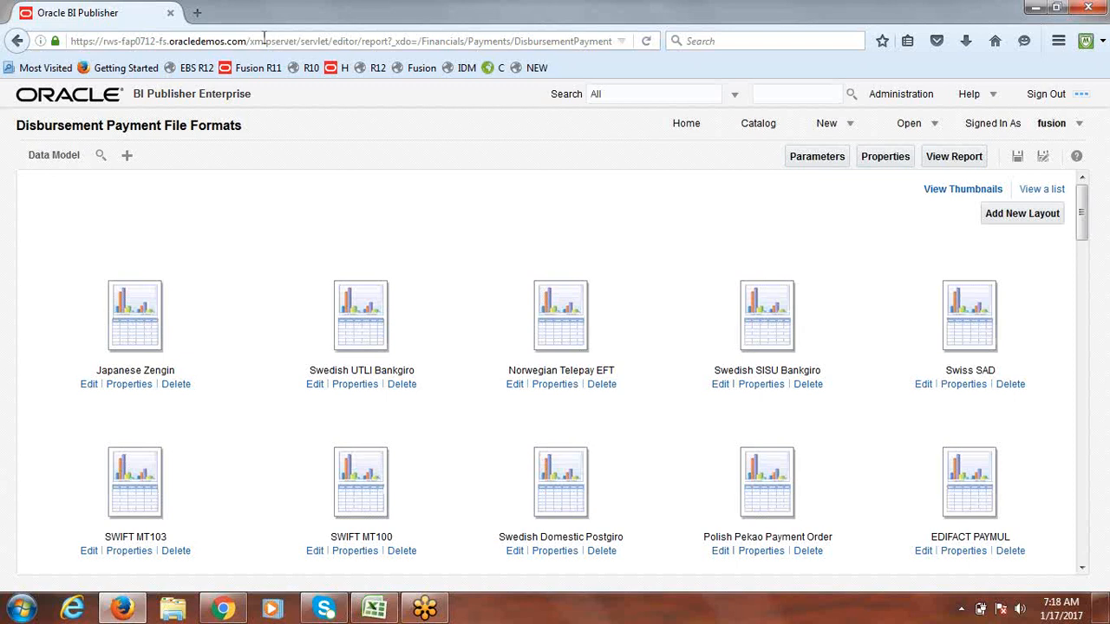
{"action": "left_click", "coordinate": [15, 39]}
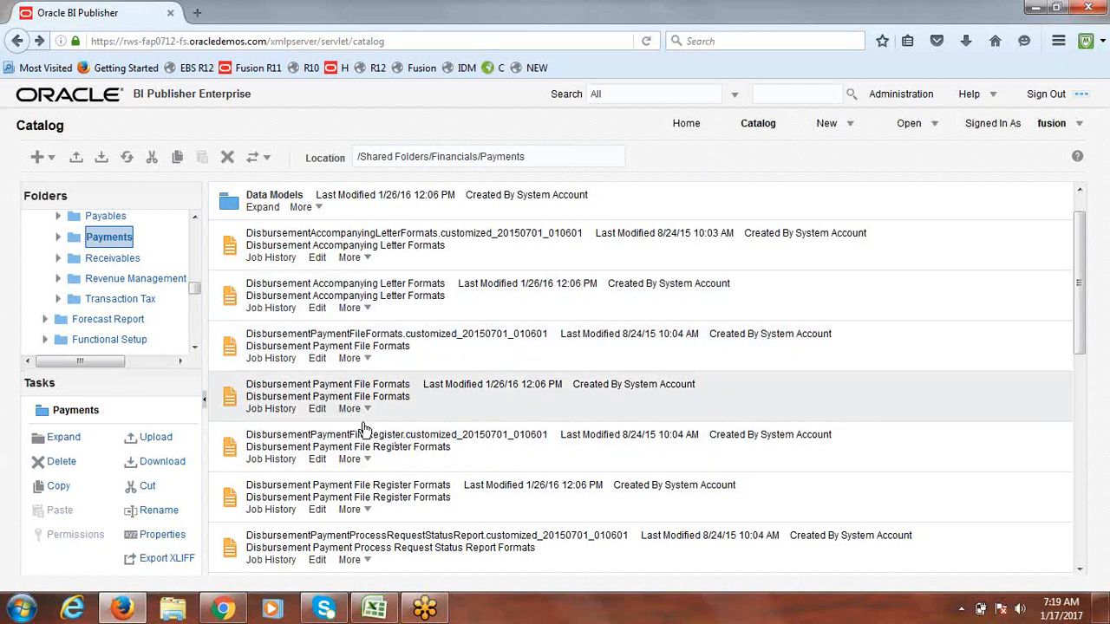
{"action": "left_click", "coordinate": [367, 412]}
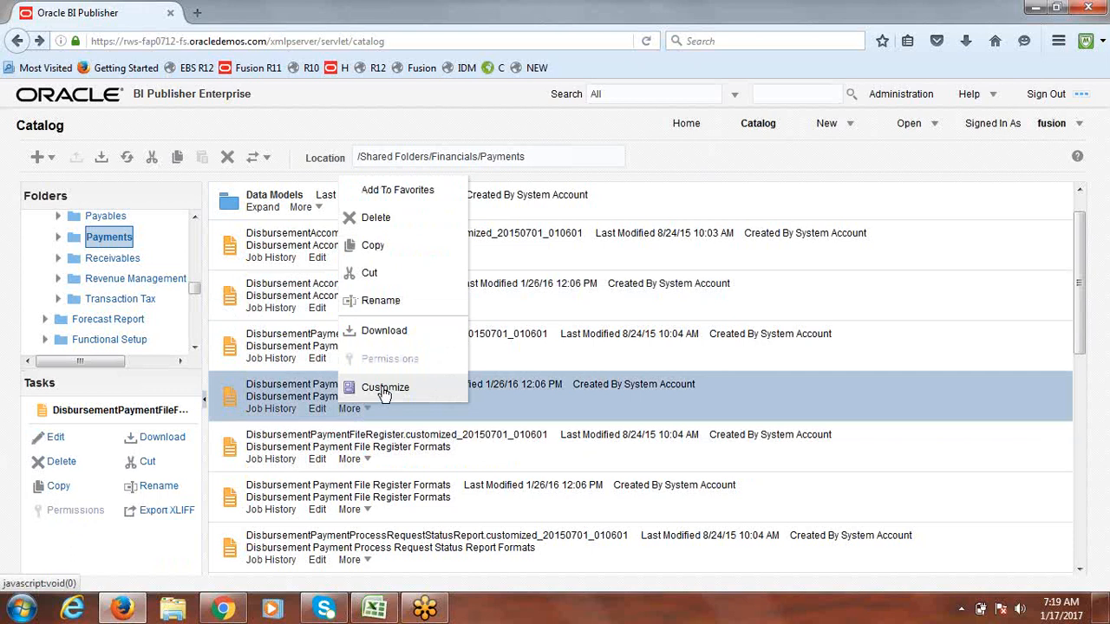
{"action": "left_click", "coordinate": [385, 389]}
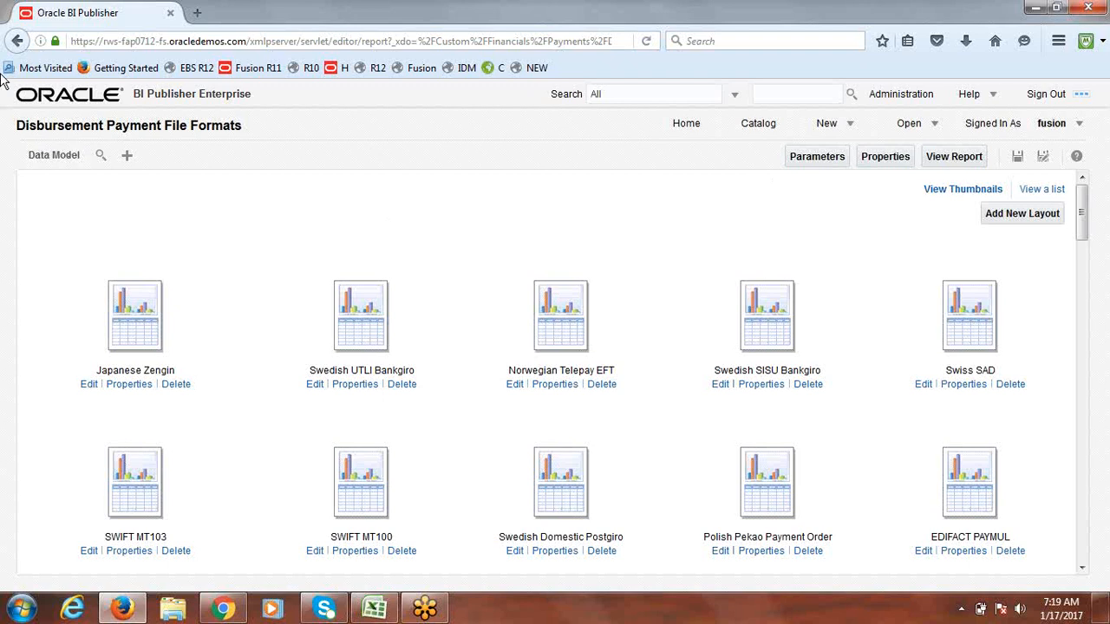
{"action": "left_click", "coordinate": [17, 40]}
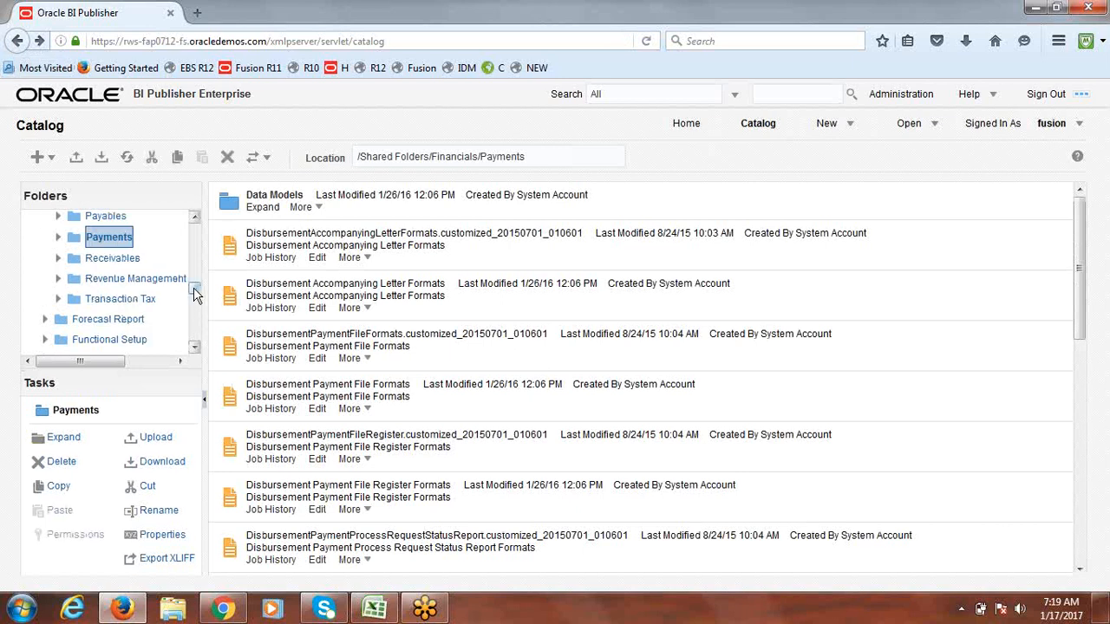
{"action": "left_click_drag", "start_coordinate": [194, 293], "coordinate": [194, 222]}
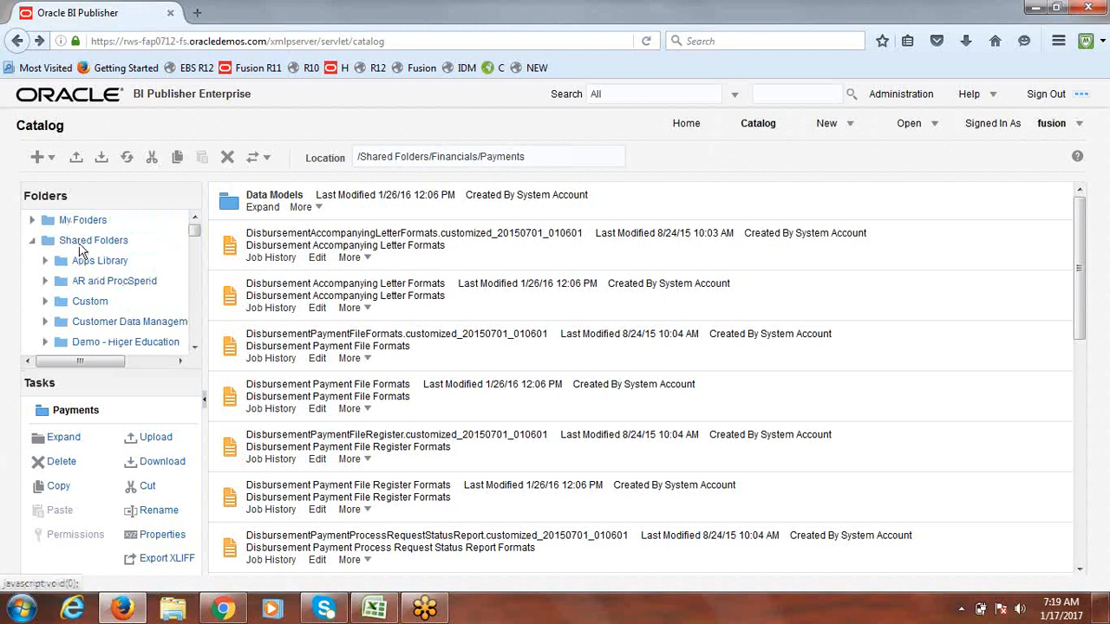
Step: Expand Custom and then Financials in the Folders tree, and open the Payments folder
{"action": "left_click", "coordinate": [44, 302]}
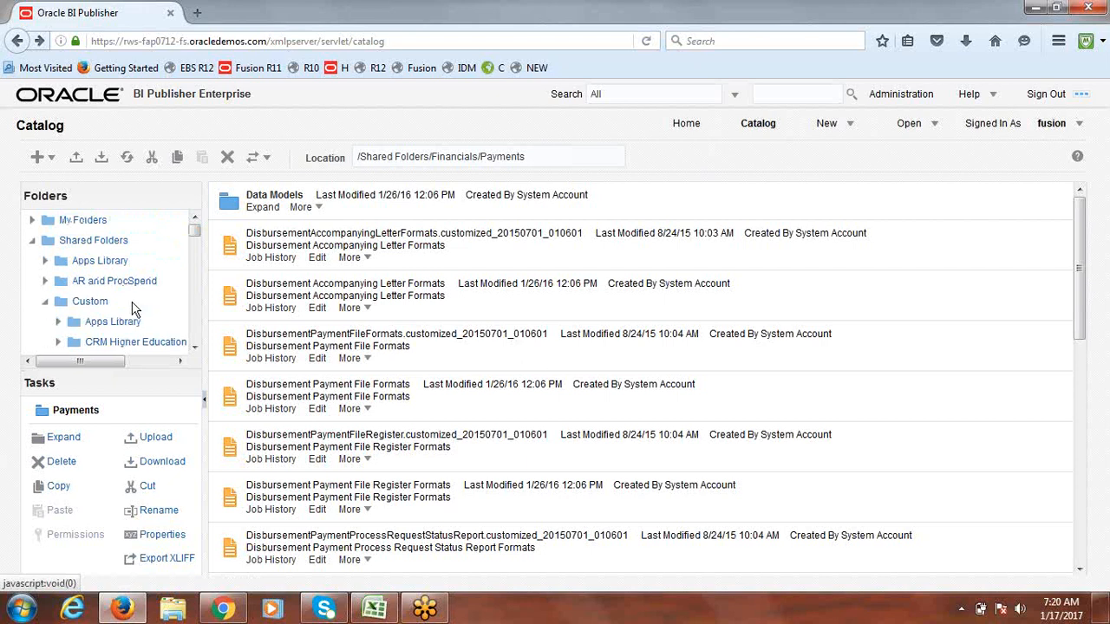
{"action": "left_click_drag", "start_coordinate": [196, 229], "coordinate": [196, 240]}
{"action": "scroll", "coordinate": [196, 240], "scroll_direction": "down", "scroll_amount": 2}
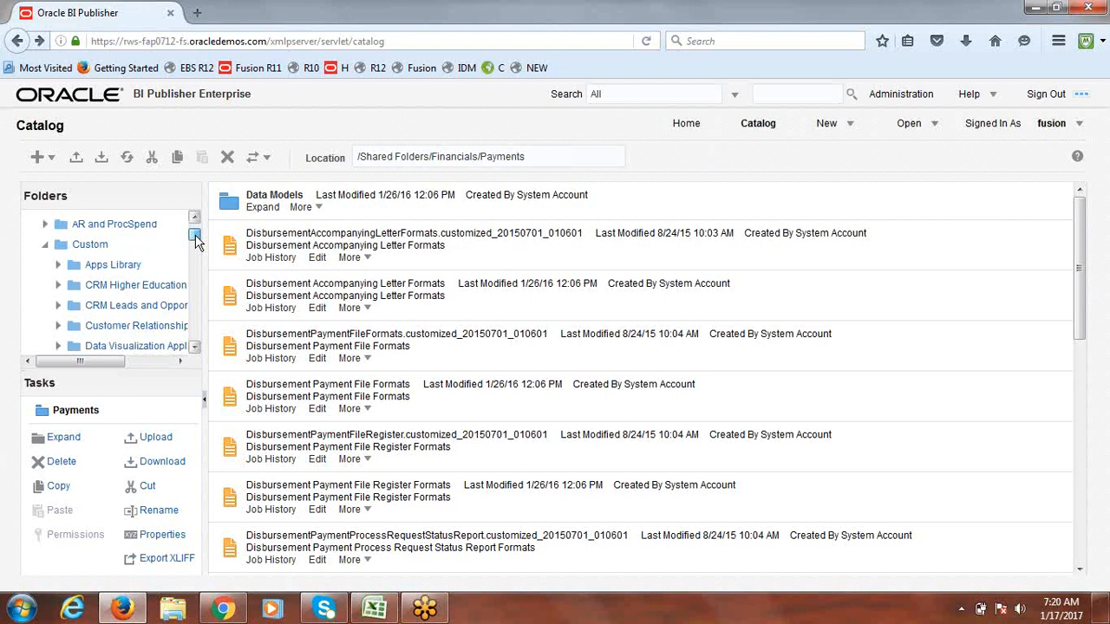
{"action": "left_click_drag", "start_coordinate": [195, 234], "coordinate": [195, 239]}
{"action": "scroll", "coordinate": [196, 249], "scroll_direction": "down", "scroll_amount": 3}
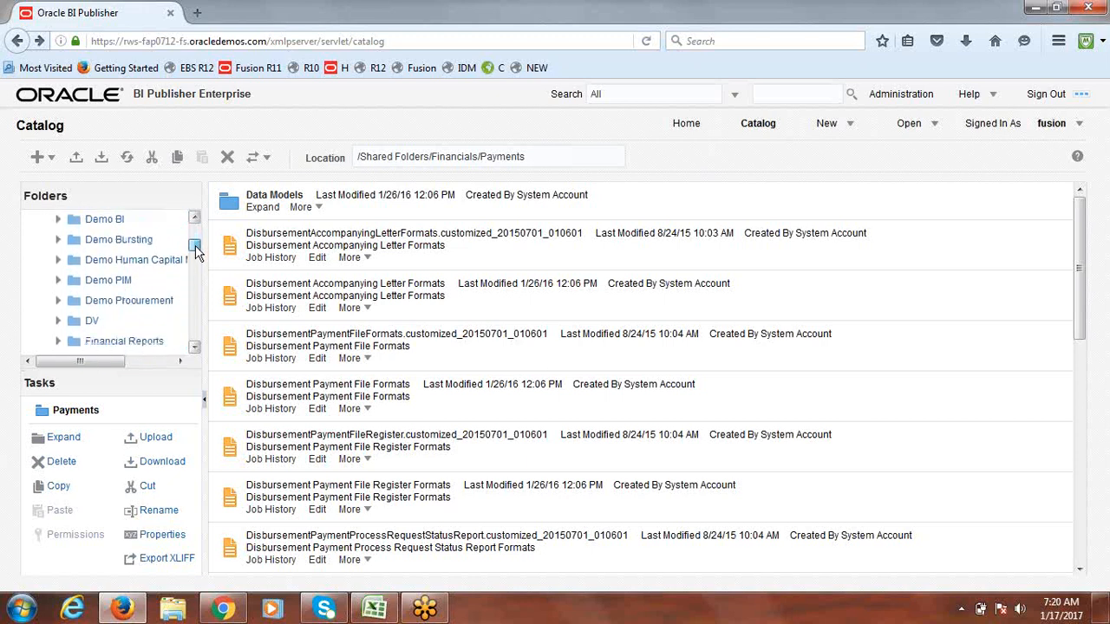
{"action": "scroll", "coordinate": [196, 249], "scroll_direction": "down", "scroll_amount": 3}
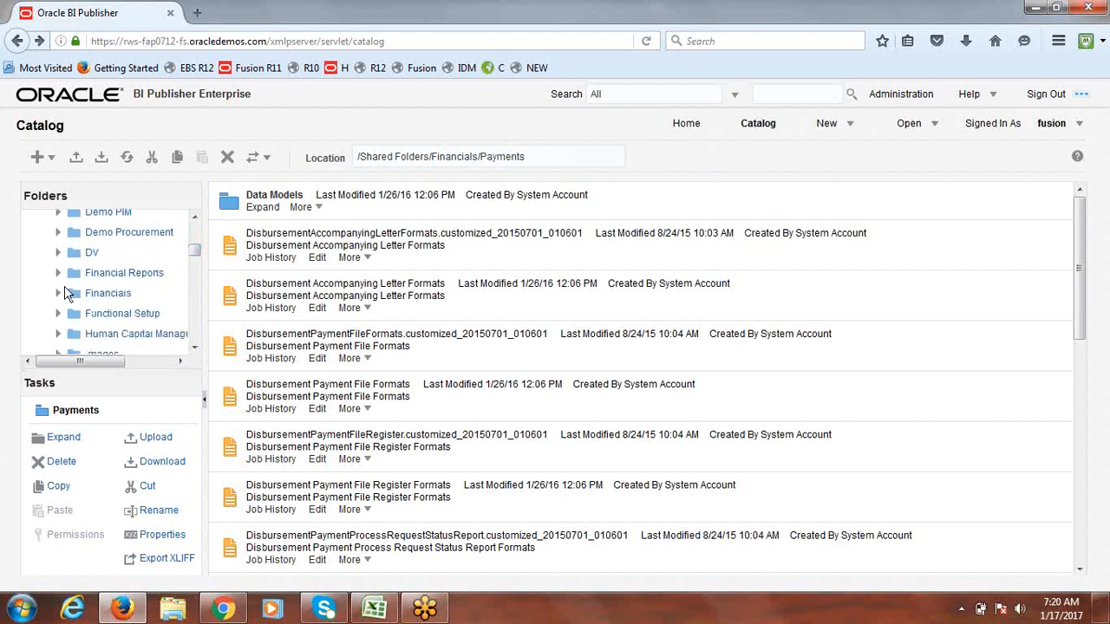
{"action": "left_click", "coordinate": [58, 293]}
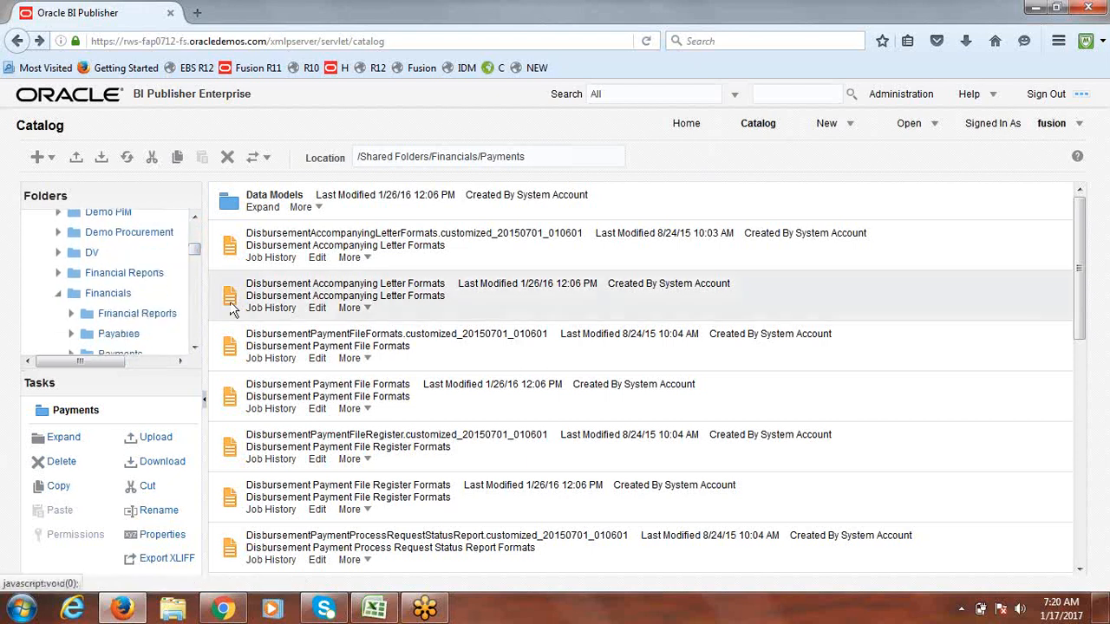
{"action": "scroll", "coordinate": [196, 257], "scroll_direction": "down", "scroll_amount": 3}
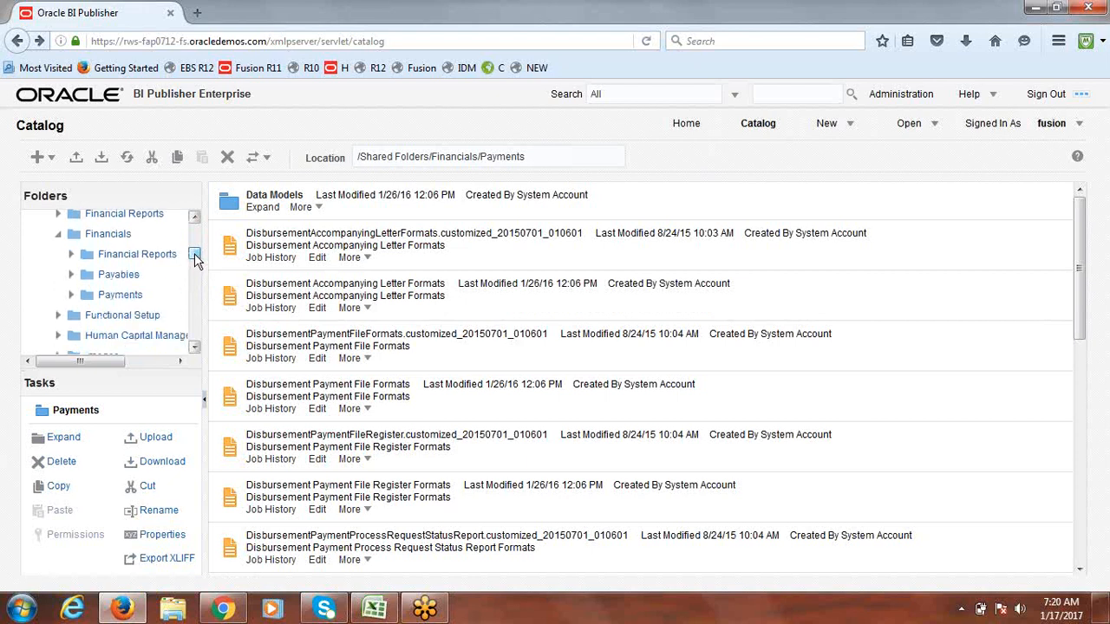
{"action": "left_click", "coordinate": [120, 296]}
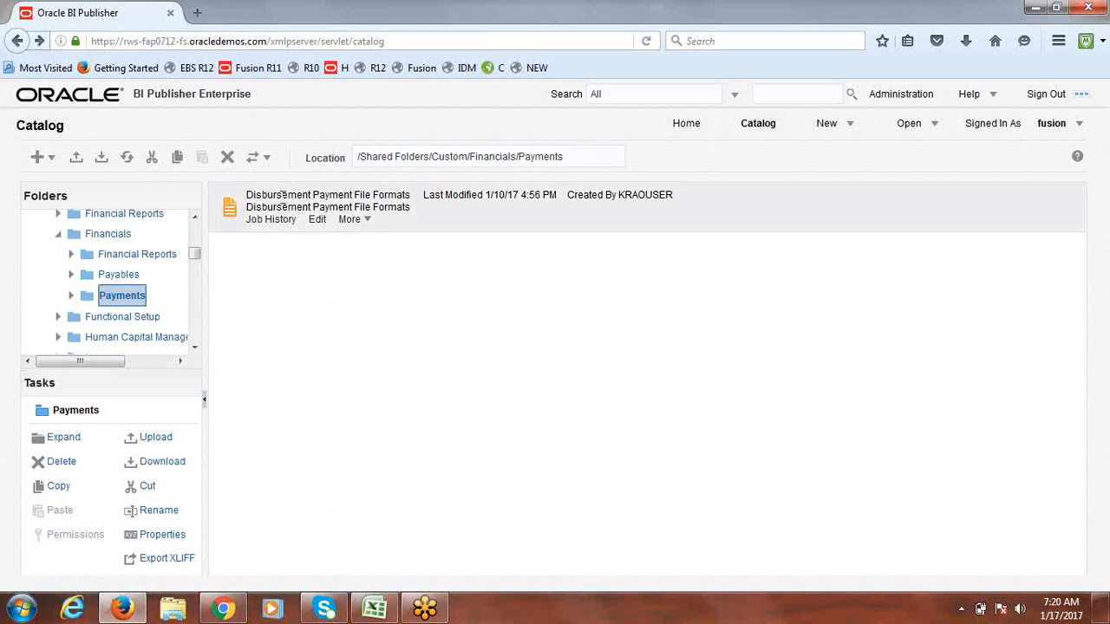
Step: Delete the customized Disbursement Payment File Formats report, confirming the deletion prompts
{"action": "left_click", "coordinate": [286, 207]}
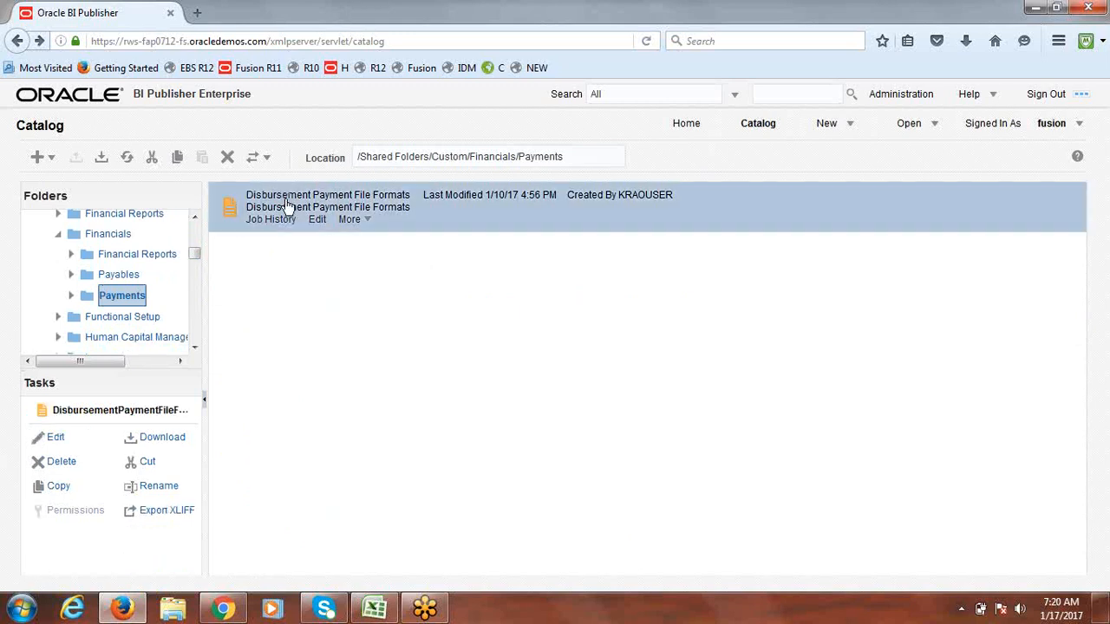
{"action": "left_click", "coordinate": [227, 157]}
{"action": "left_click", "coordinate": [607, 302]}
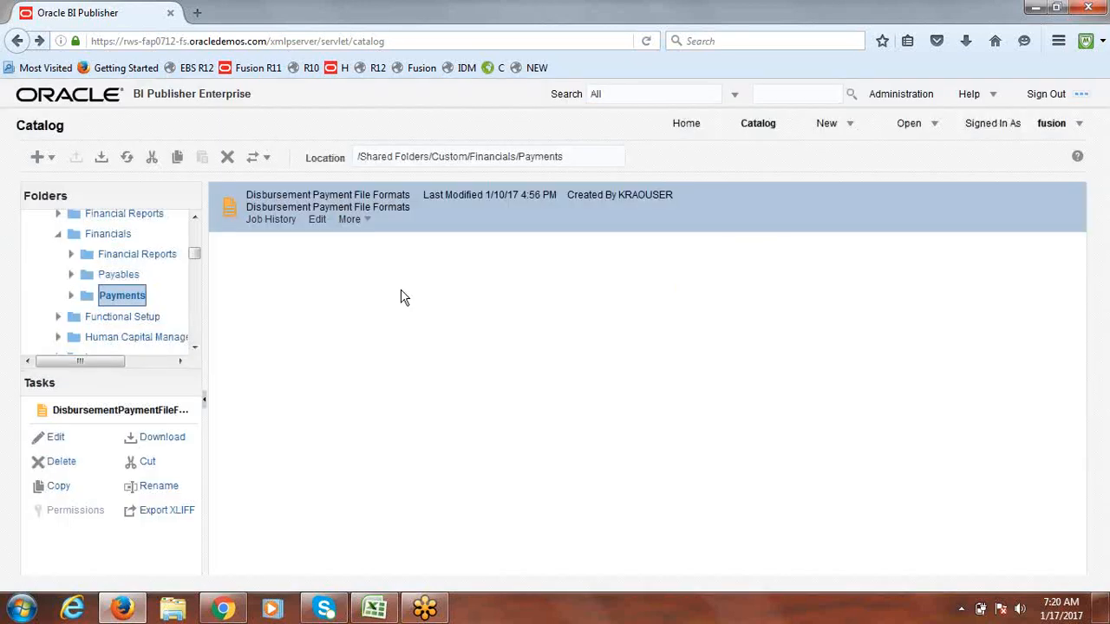
{"action": "left_click", "coordinate": [227, 160]}
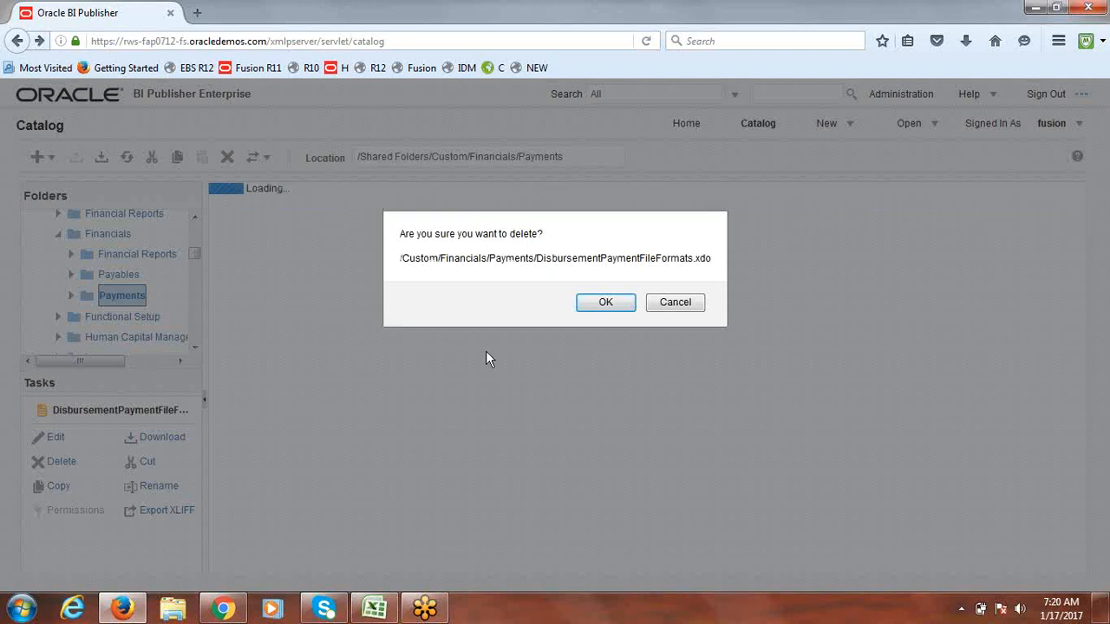
{"action": "left_click", "coordinate": [604, 305]}
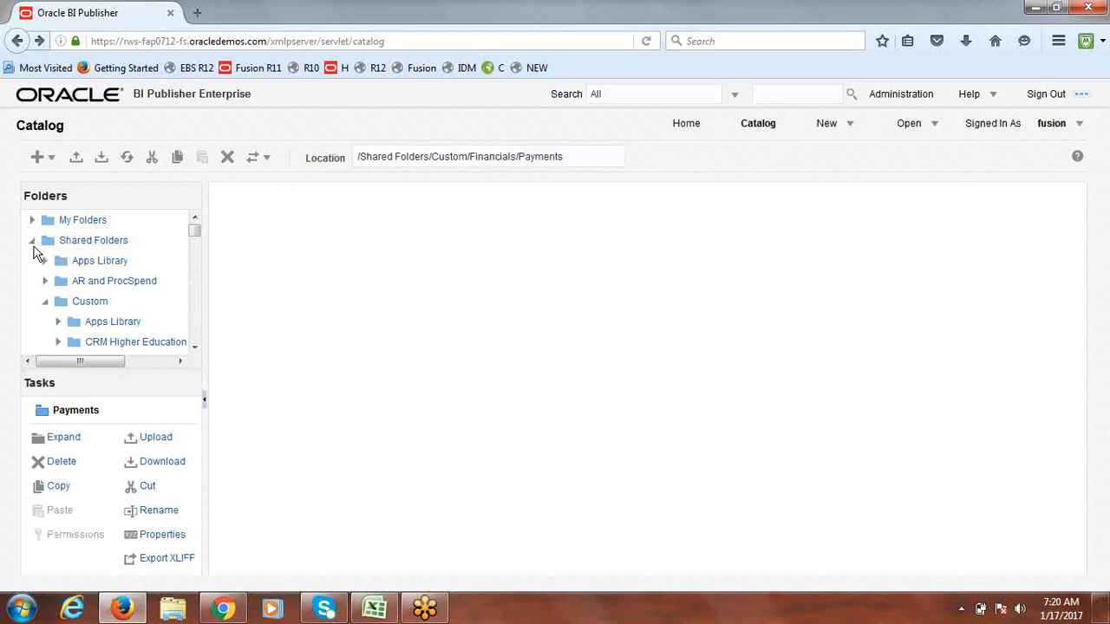
Step: Move through the Folders tree to the delivered Shared Folders Financials Payments folder
{"action": "left_click_drag", "start_coordinate": [194, 259], "coordinate": [194, 251]}
{"action": "left_click", "coordinate": [57, 281]}
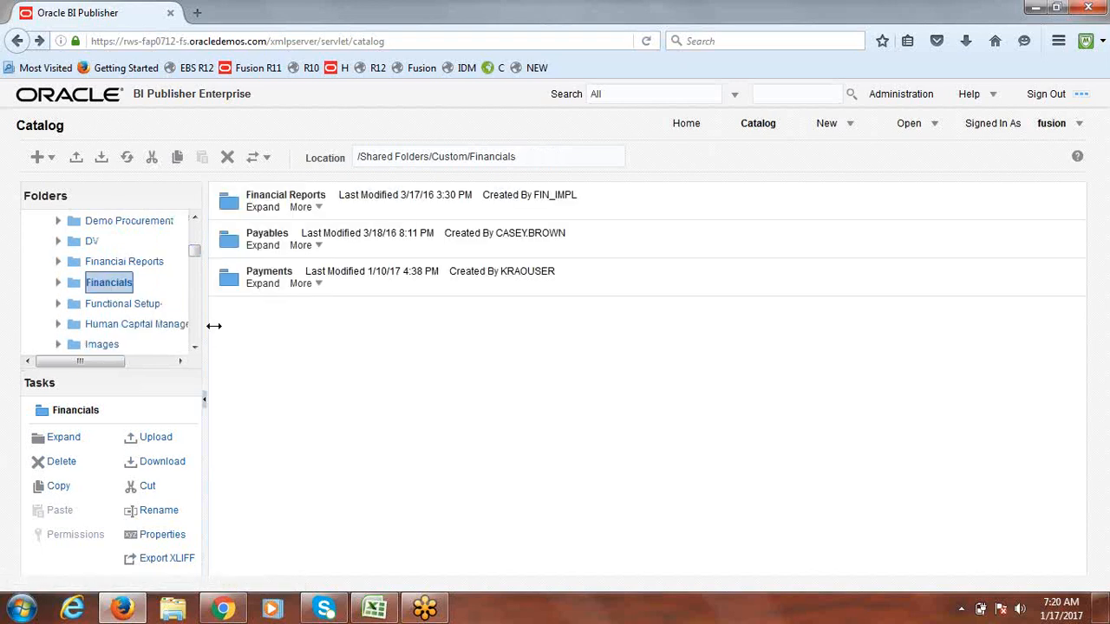
{"action": "left_click_drag", "start_coordinate": [195, 256], "coordinate": [194, 228]}
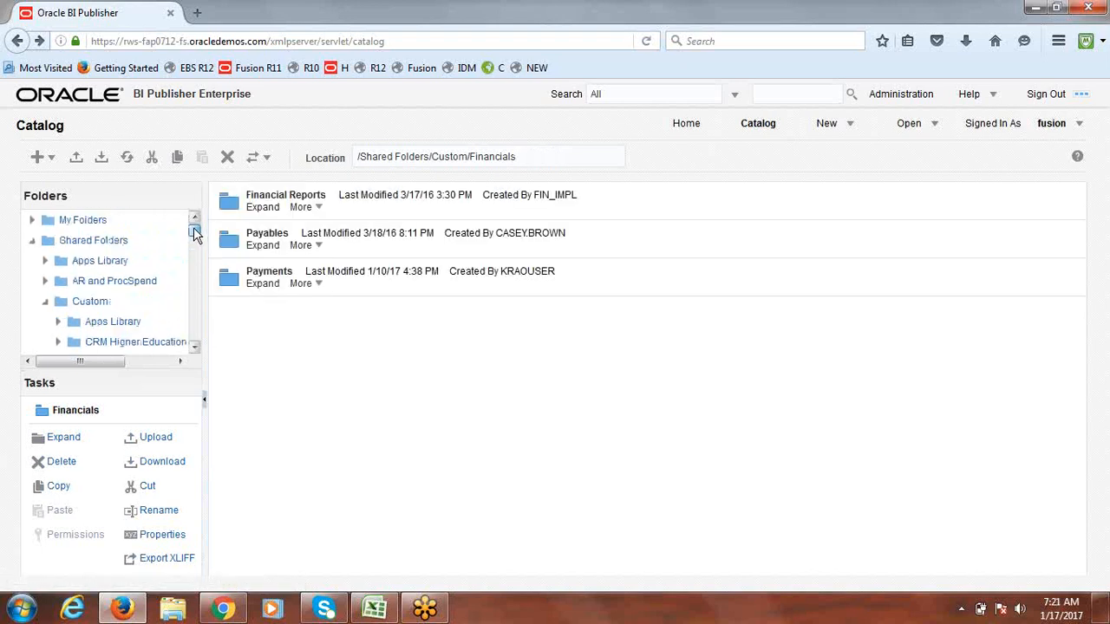
{"action": "left_click", "coordinate": [50, 302]}
{"action": "left_click_drag", "start_coordinate": [195, 232], "coordinate": [194, 243]}
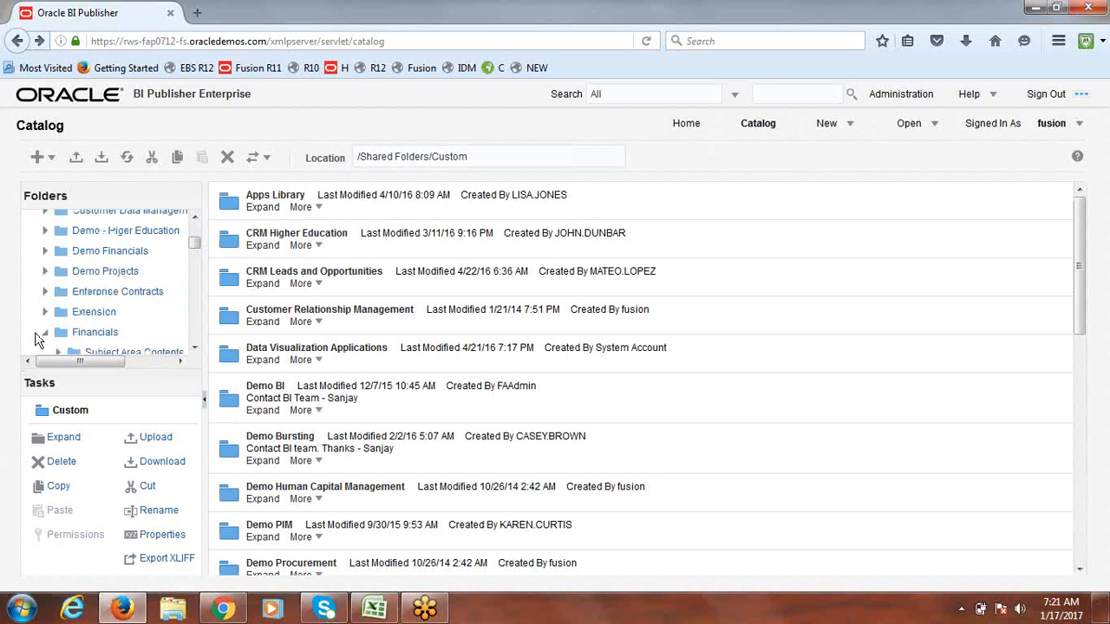
{"action": "left_click_drag", "start_coordinate": [194, 240], "coordinate": [196, 290]}
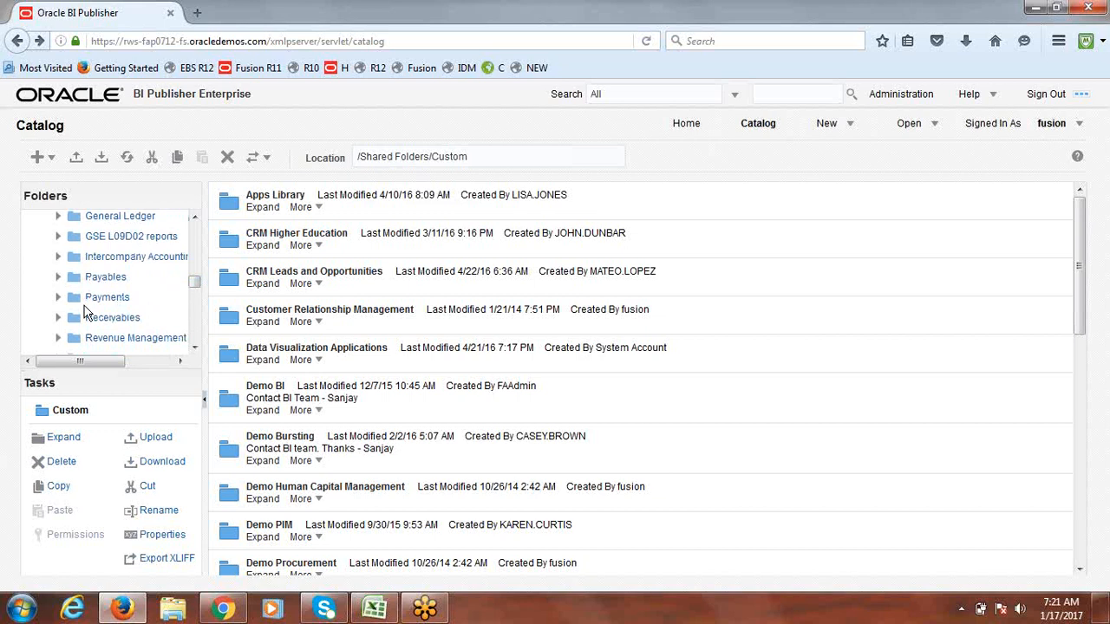
{"action": "left_click", "coordinate": [95, 297]}
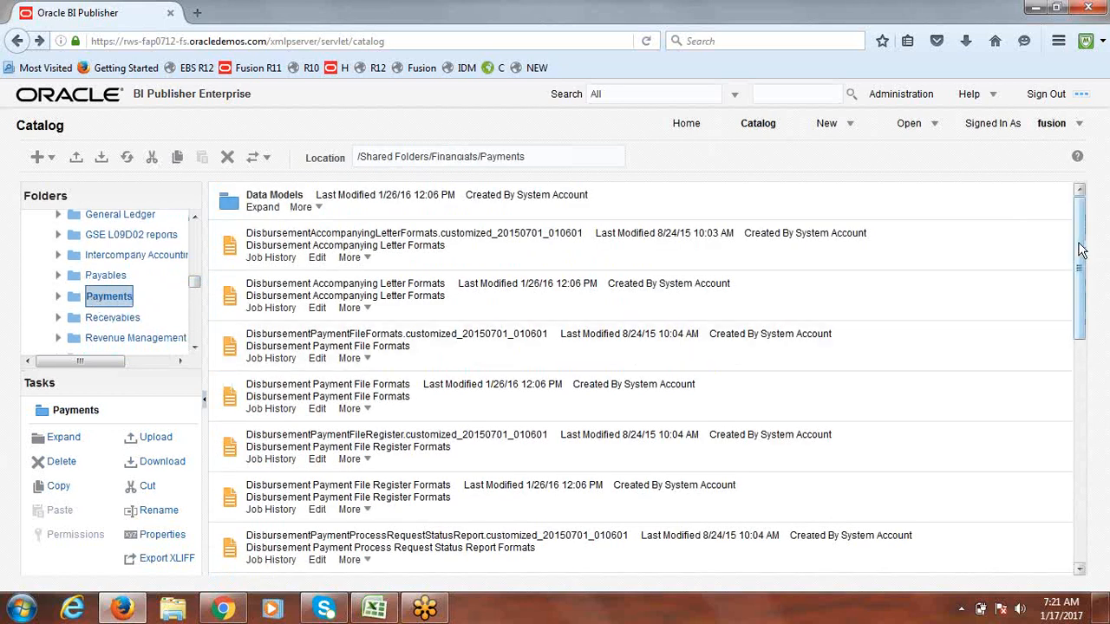
Step: Reload the catalog and choose Customize from the Disbursement Payment File Formats More menu
{"action": "left_click_drag", "start_coordinate": [1079, 244], "coordinate": [1080, 244]}
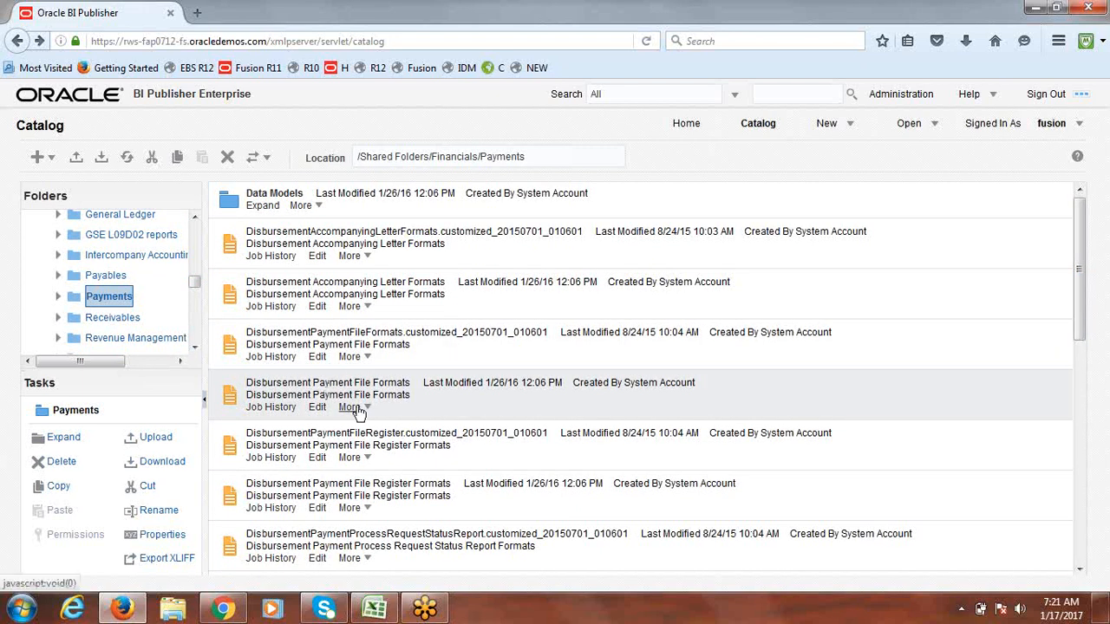
{"action": "left_click", "coordinate": [352, 408]}
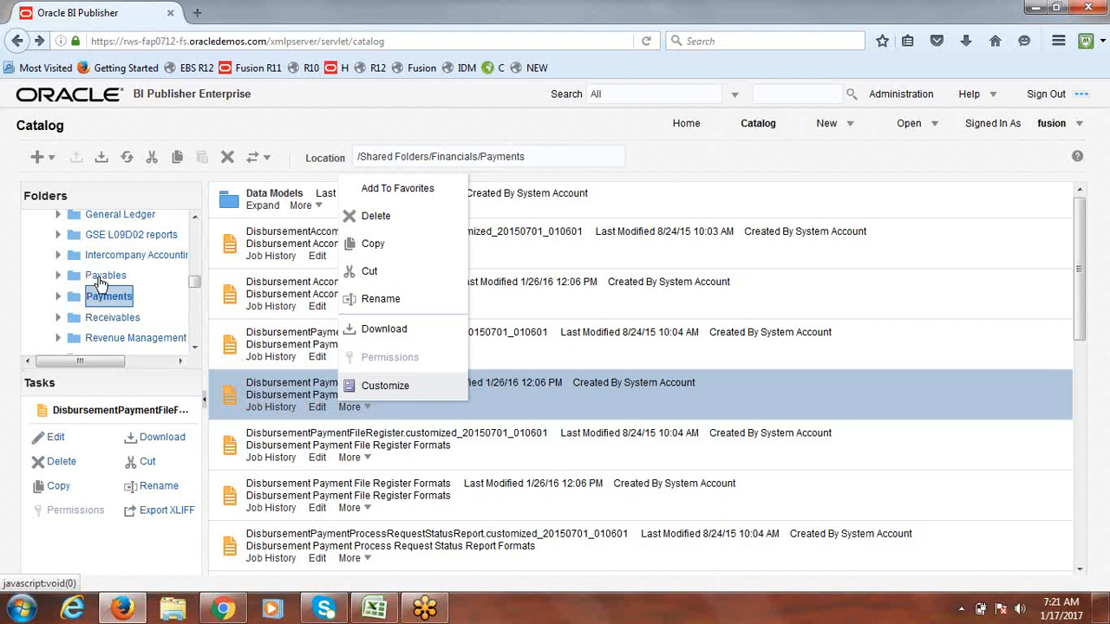
{"action": "left_click", "coordinate": [413, 36]}
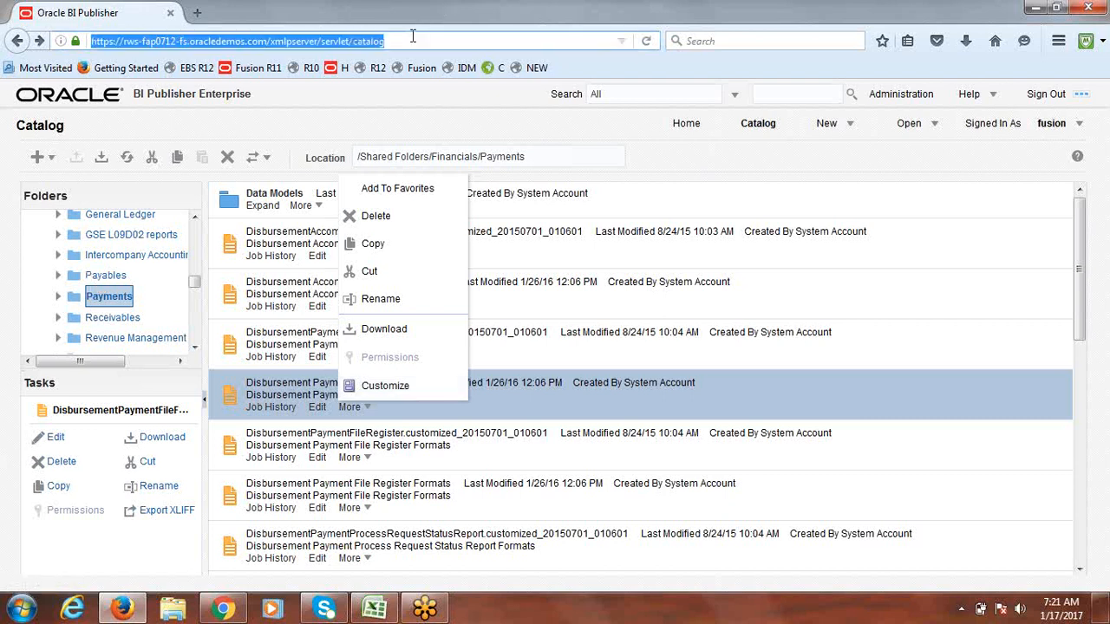
{"action": "key", "text": "Return"}
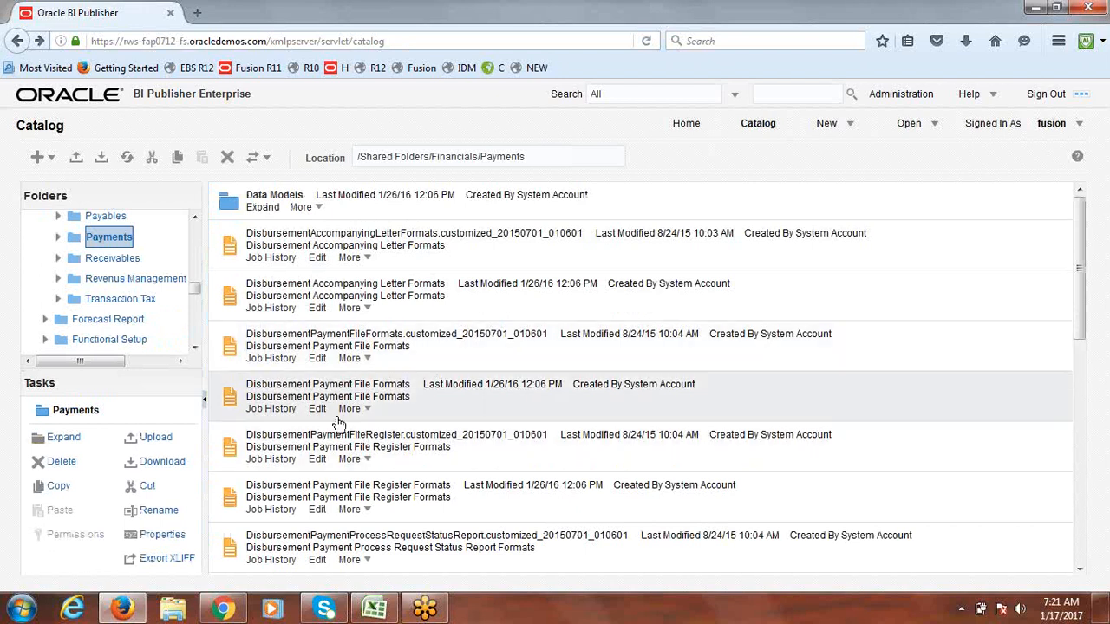
{"action": "left_click", "coordinate": [350, 409]}
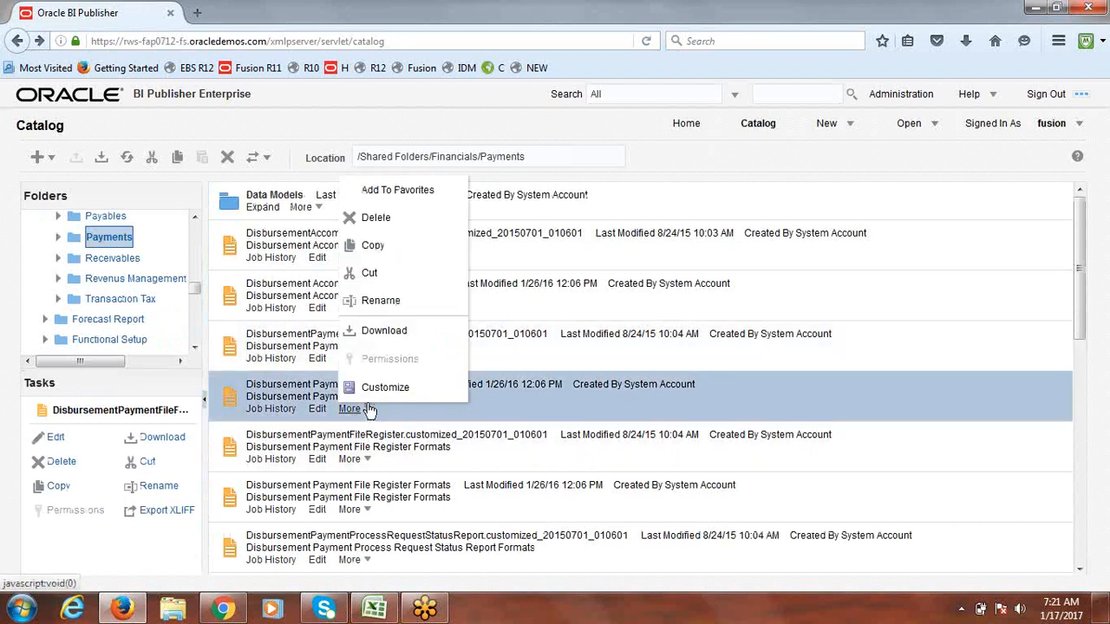
{"action": "left_click", "coordinate": [388, 391]}
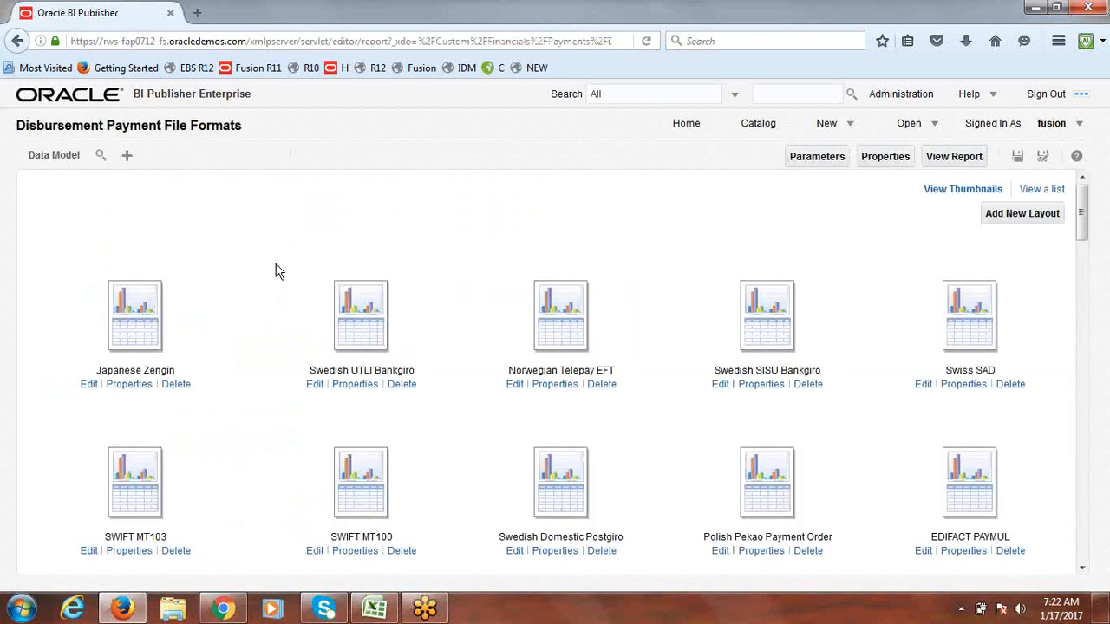
Step: Go back to the catalog and open Custom > Financials > Payments to find the new copy
{"action": "left_click", "coordinate": [16, 41]}
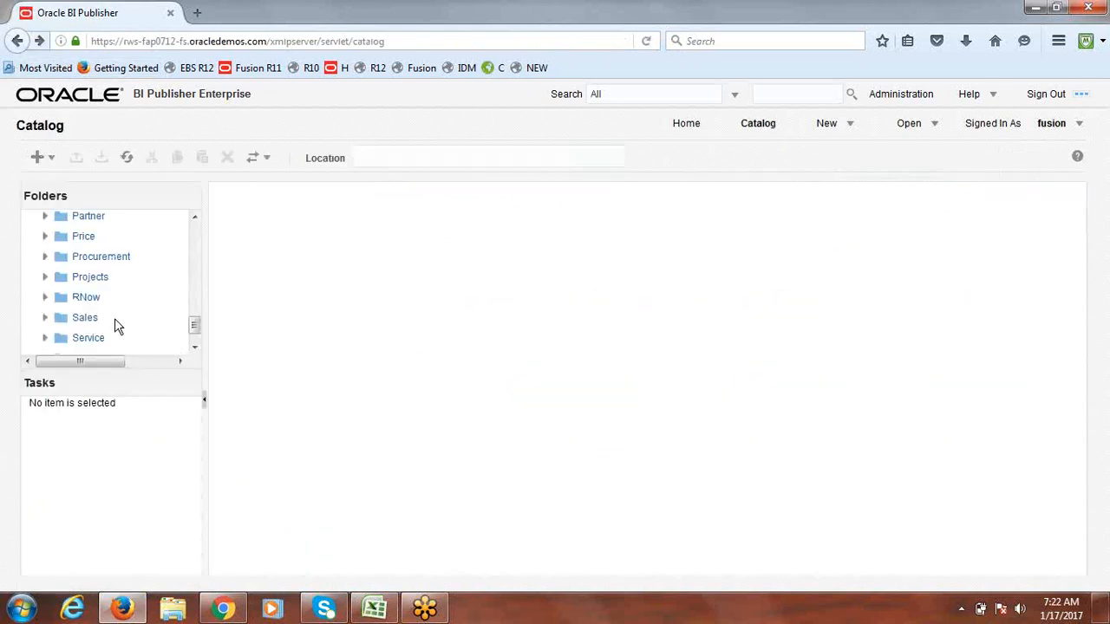
{"action": "left_click_drag", "start_coordinate": [193, 323], "coordinate": [193, 235]}
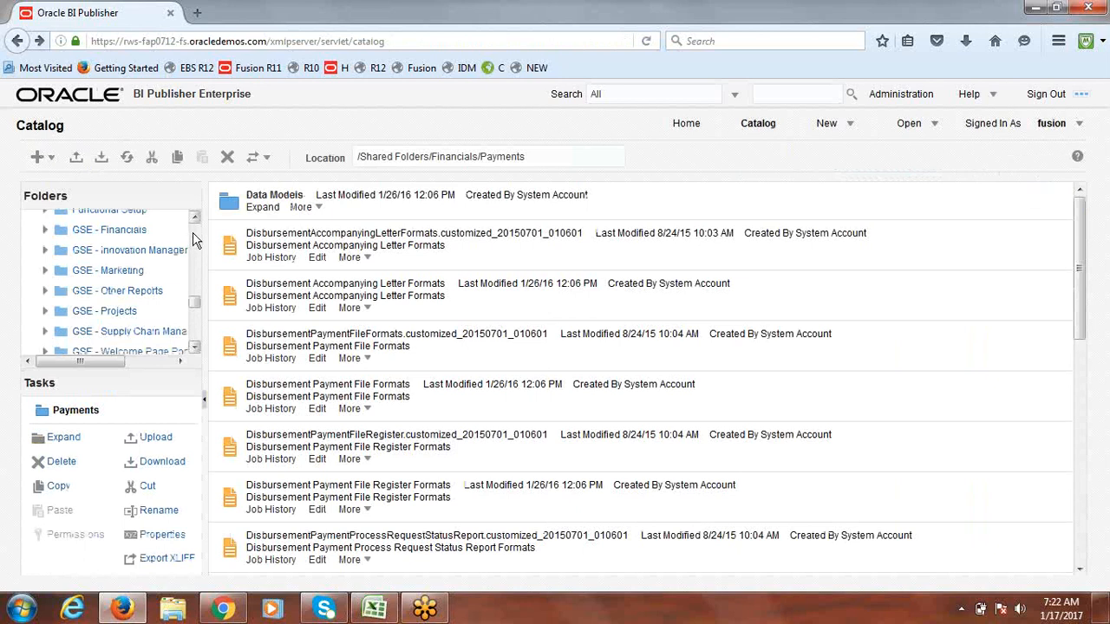
{"action": "scroll", "coordinate": [193, 240], "scroll_direction": "up", "scroll_amount": 10}
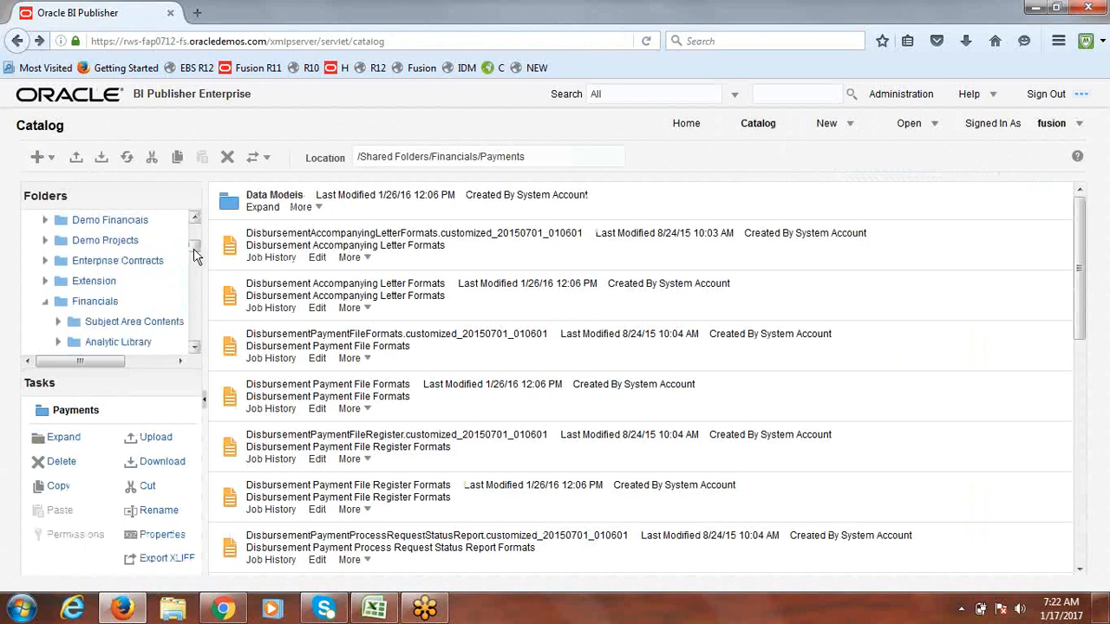
{"action": "left_click_drag", "start_coordinate": [195, 256], "coordinate": [195, 227]}
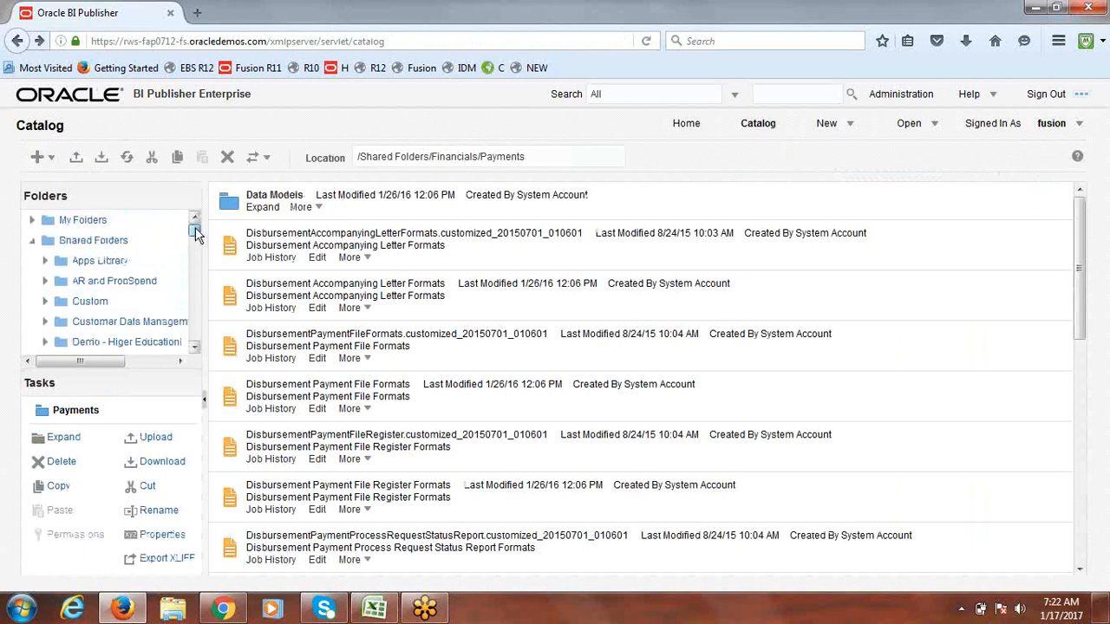
{"action": "left_click", "coordinate": [45, 301]}
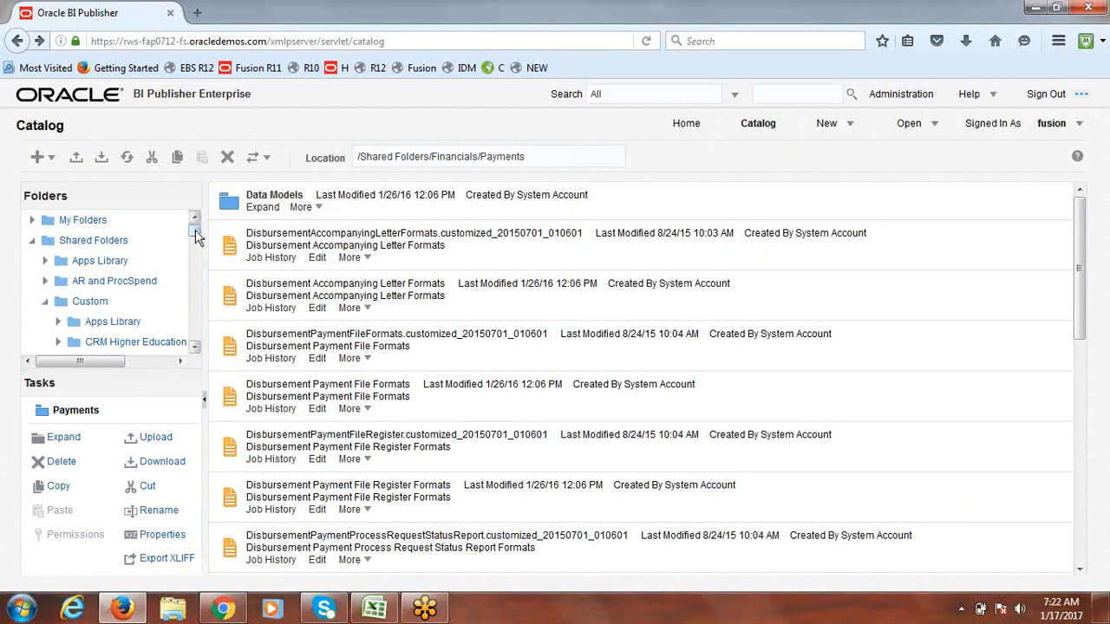
{"action": "left_click_drag", "start_coordinate": [194, 231], "coordinate": [196, 253]}
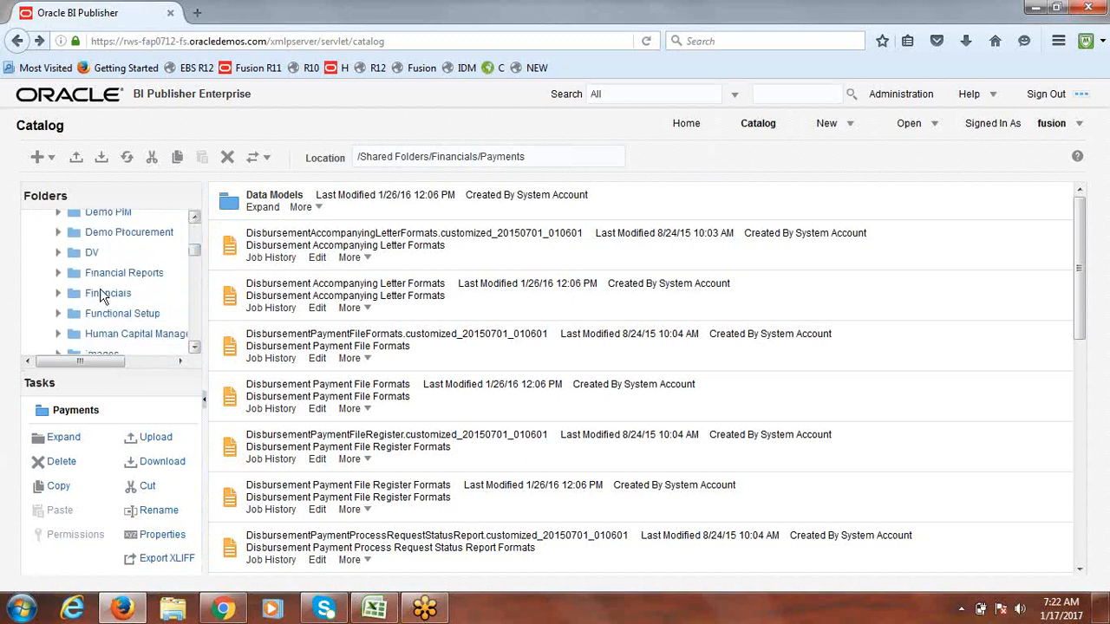
{"action": "left_click", "coordinate": [58, 293]}
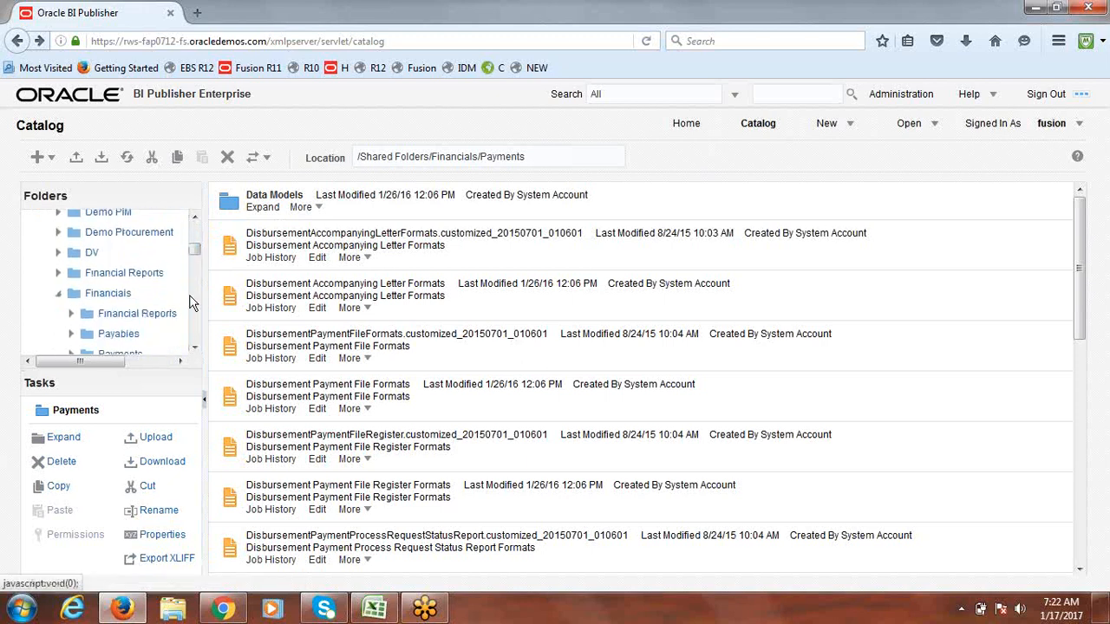
{"action": "left_click_drag", "start_coordinate": [192, 258], "coordinate": [195, 263]}
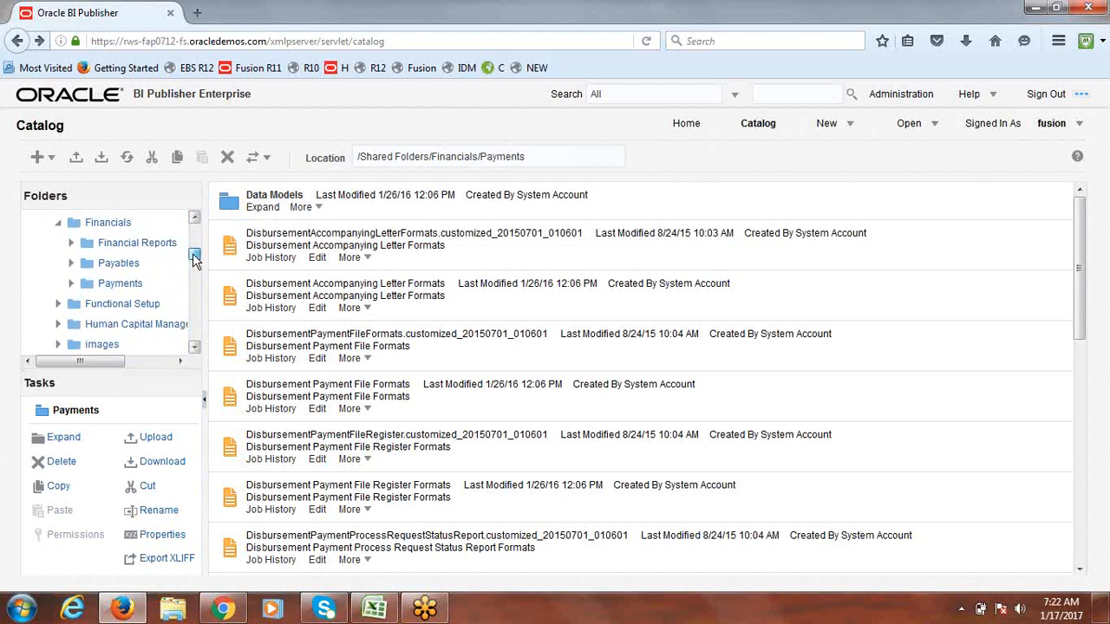
{"action": "left_click", "coordinate": [110, 288]}
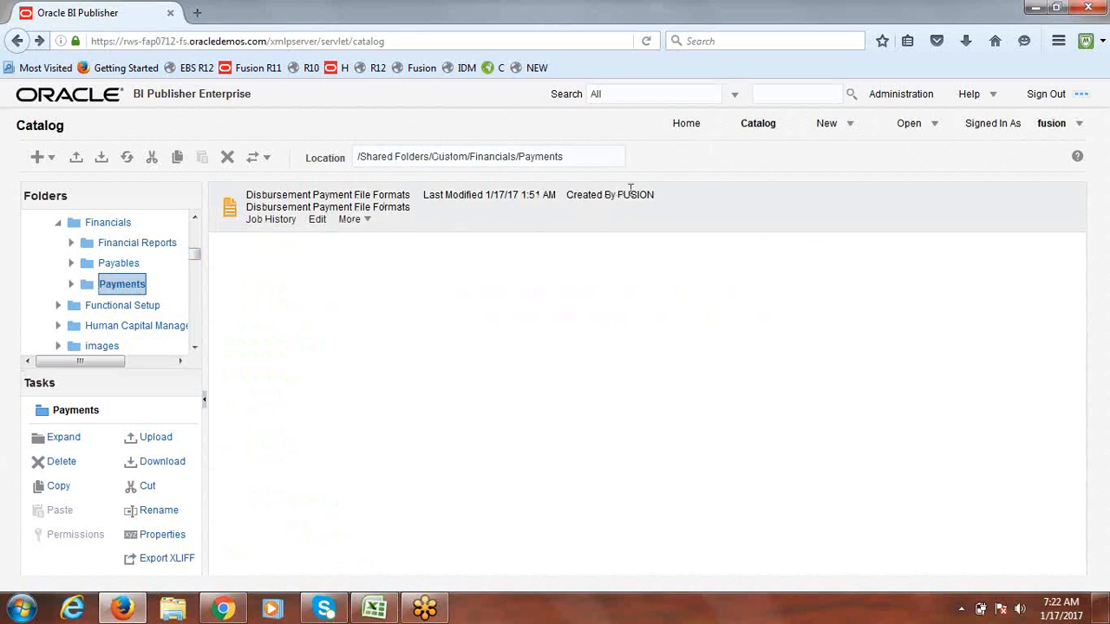
Step: Edit the customized report and open its Standard Check layout, StandardCheck.rtf, in Microsoft Word
{"action": "left_click_drag", "start_coordinate": [658, 196], "coordinate": [621, 196]}
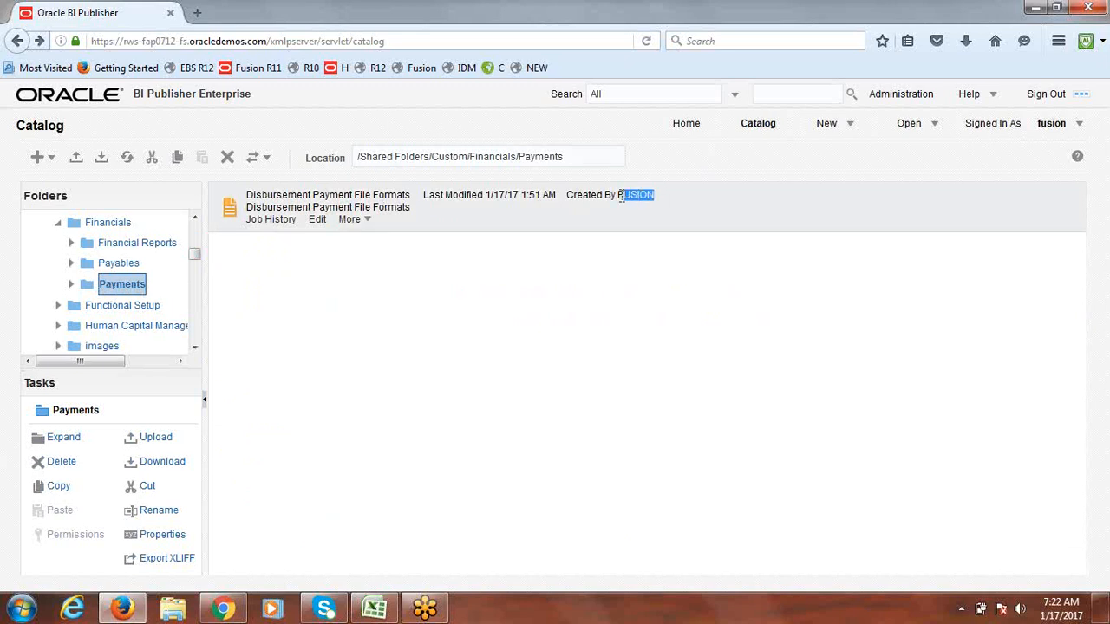
{"action": "left_click", "coordinate": [751, 210]}
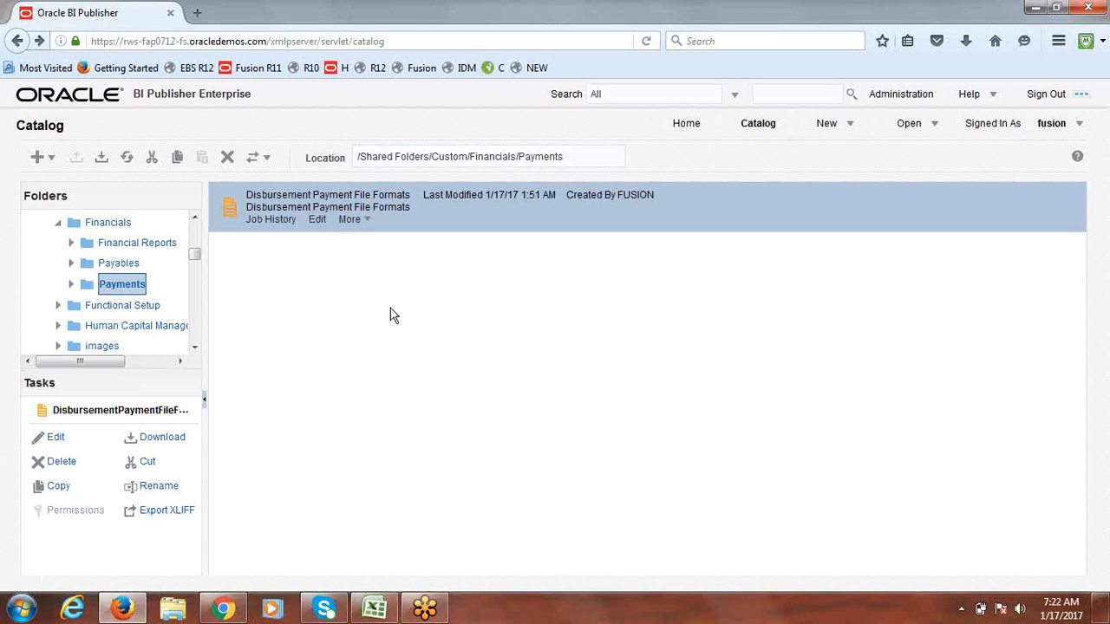
{"action": "left_click", "coordinate": [318, 221]}
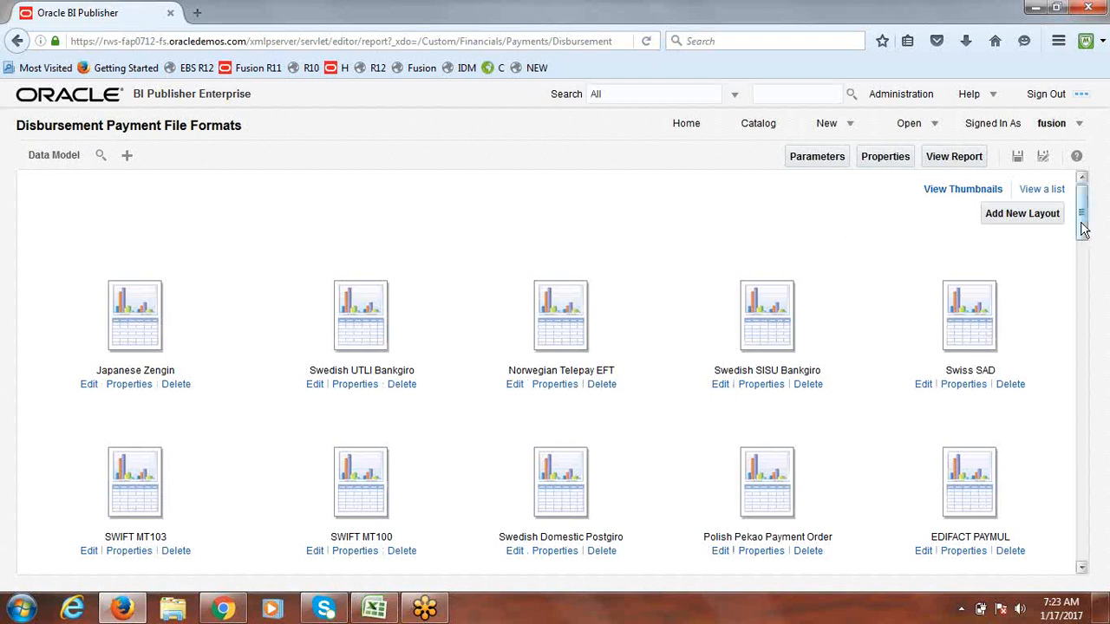
{"action": "left_click_drag", "start_coordinate": [1082, 220], "coordinate": [1086, 524]}
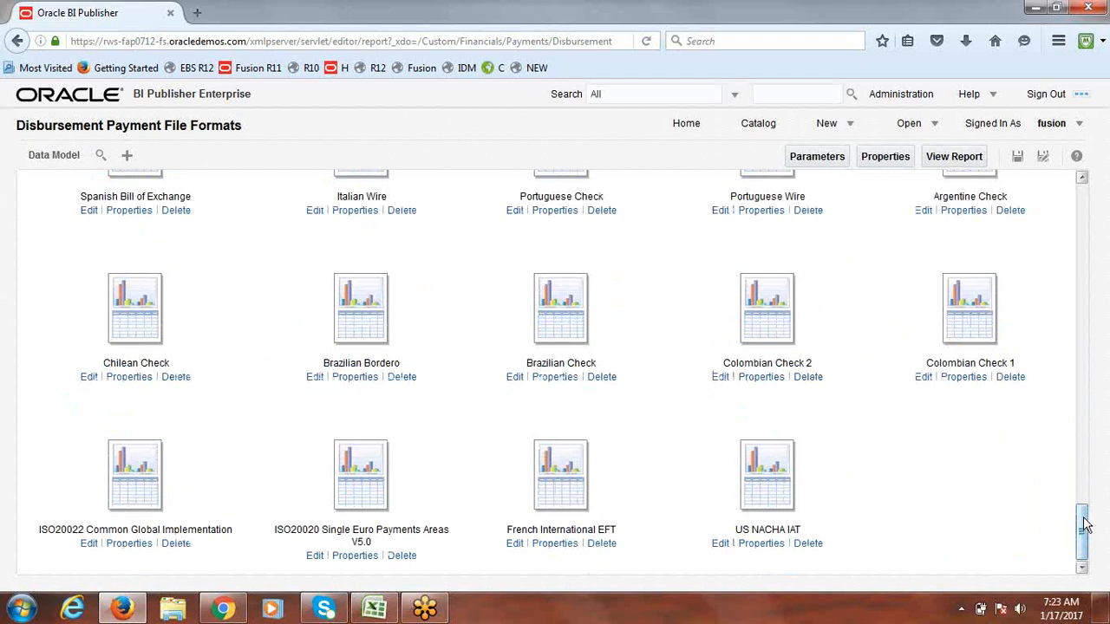
{"action": "left_click_drag", "start_coordinate": [1086, 525], "coordinate": [1076, 464]}
{"action": "left_click_drag", "start_coordinate": [1073, 448], "coordinate": [1066, 381]}
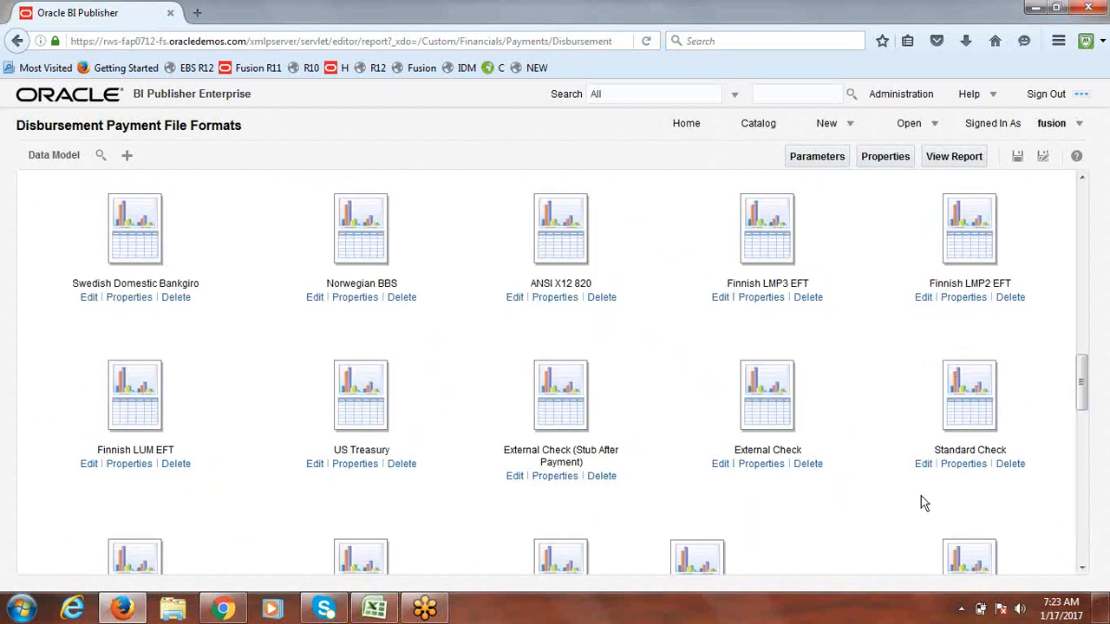
{"action": "scroll", "coordinate": [1084, 398], "scroll_direction": "down", "scroll_amount": 3}
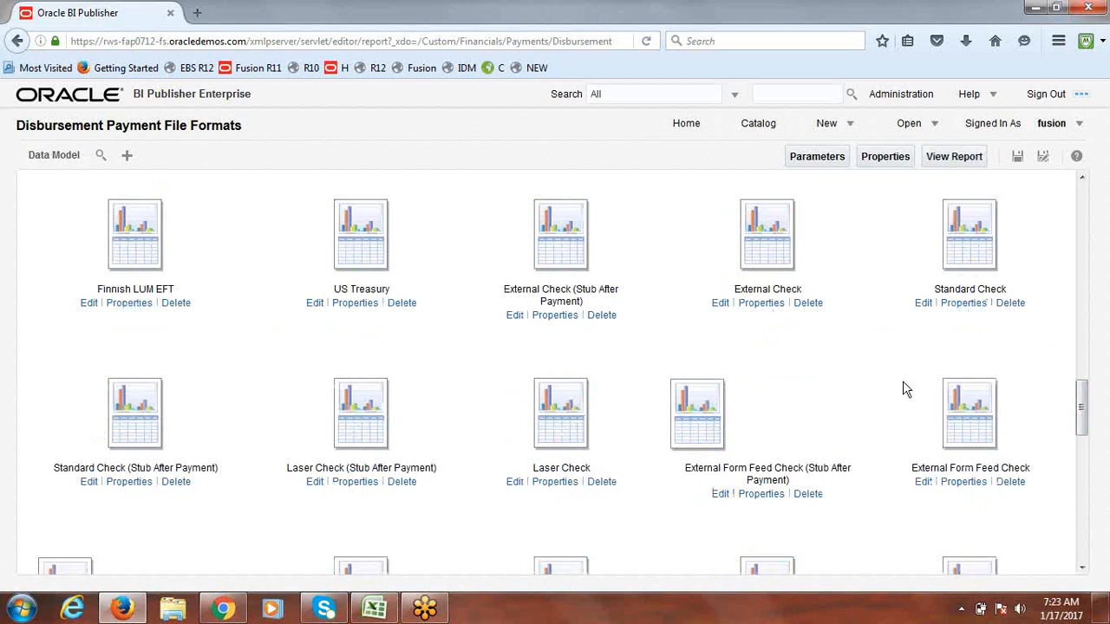
{"action": "left_click", "coordinate": [923, 305]}
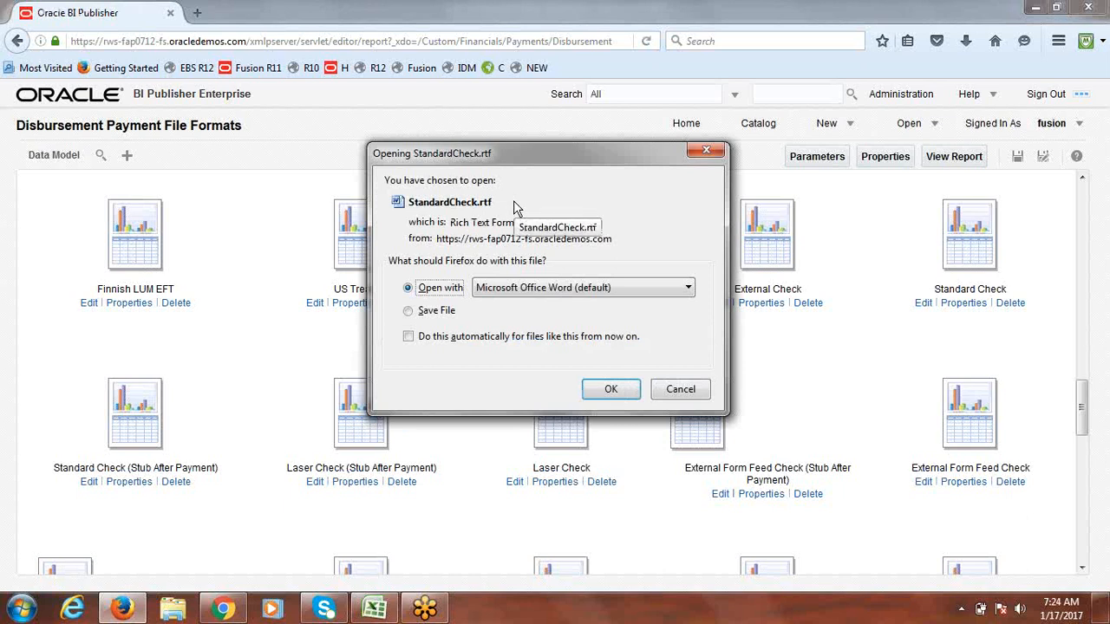
{"action": "left_click", "coordinate": [612, 388]}
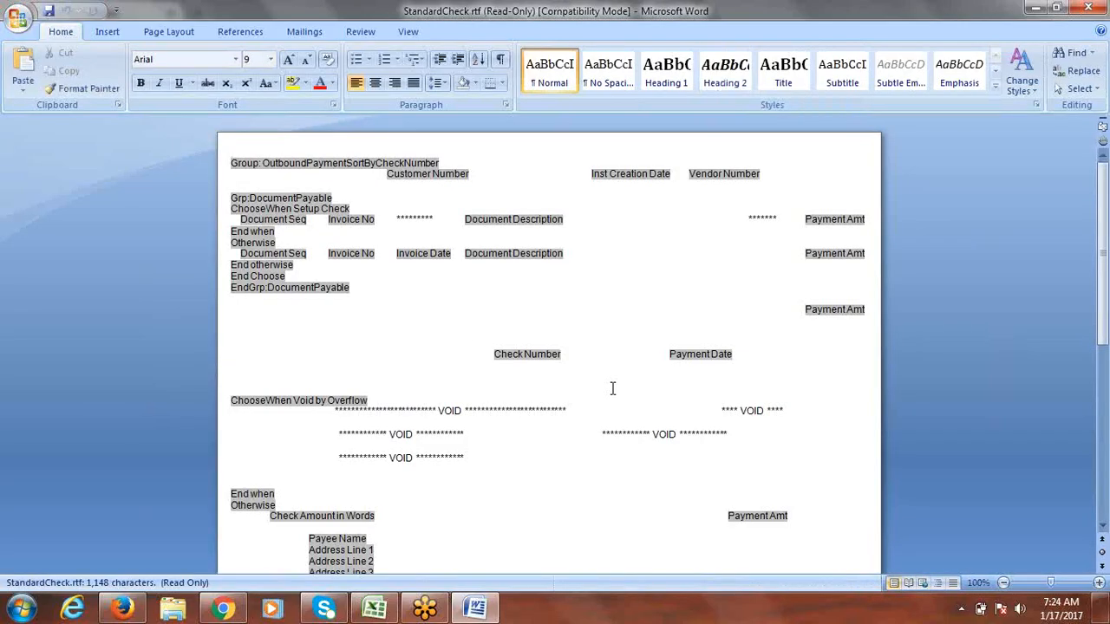
Step: Save the Standard Check template to the Desktop as Word 97-2003 with an rtf name, then close it
{"action": "left_click", "coordinate": [18, 17]}
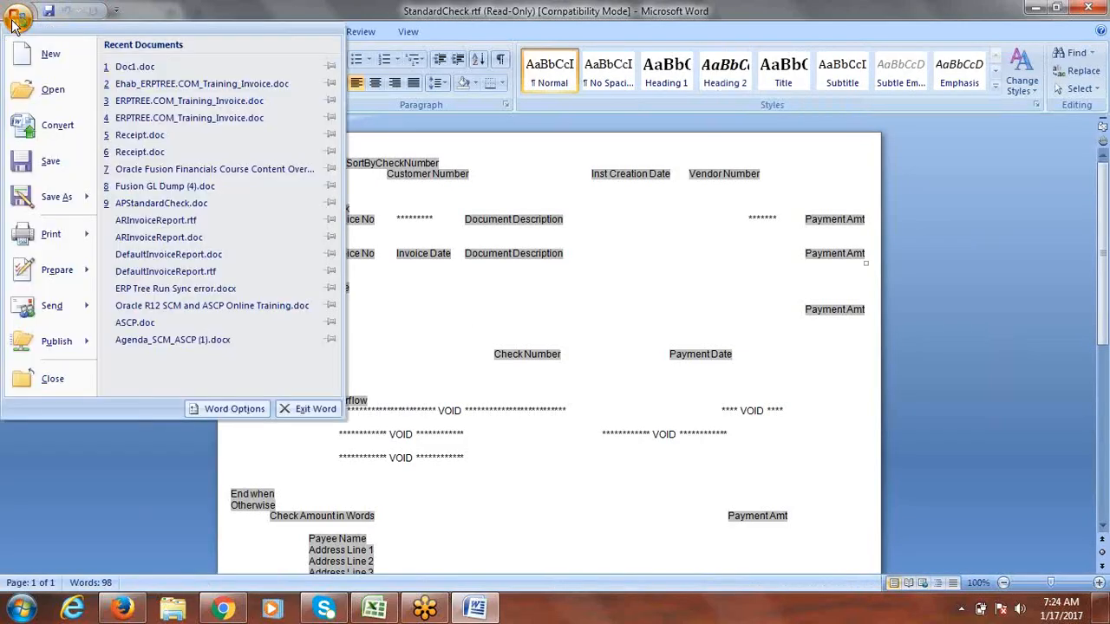
{"action": "mouse_move", "coordinate": [44, 200]}
{"action": "left_click", "coordinate": [155, 174]}
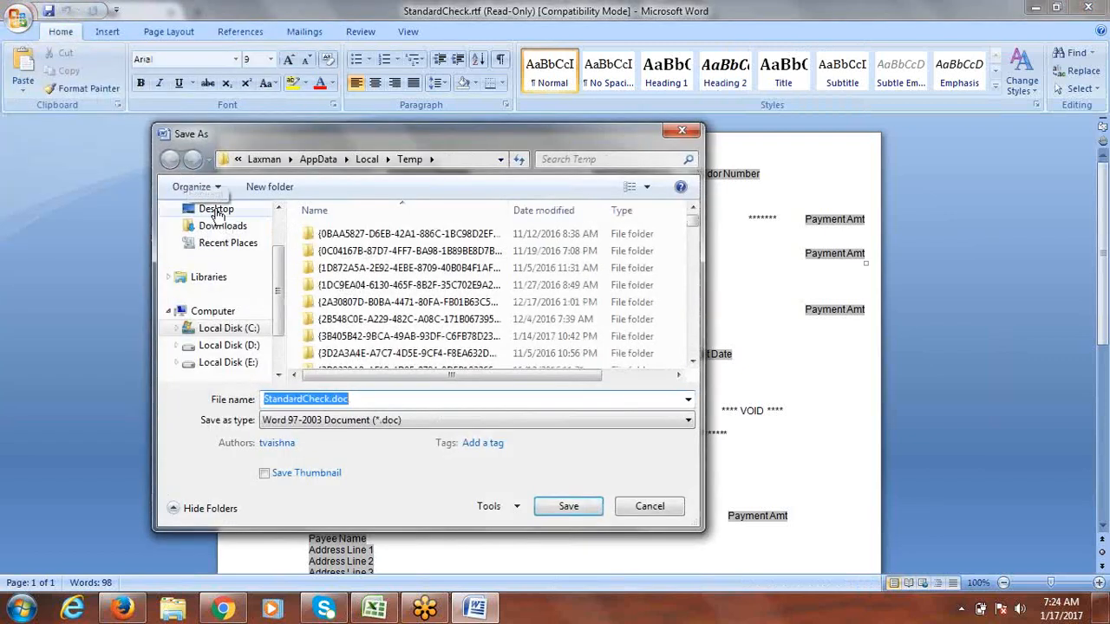
{"action": "left_click", "coordinate": [216, 211]}
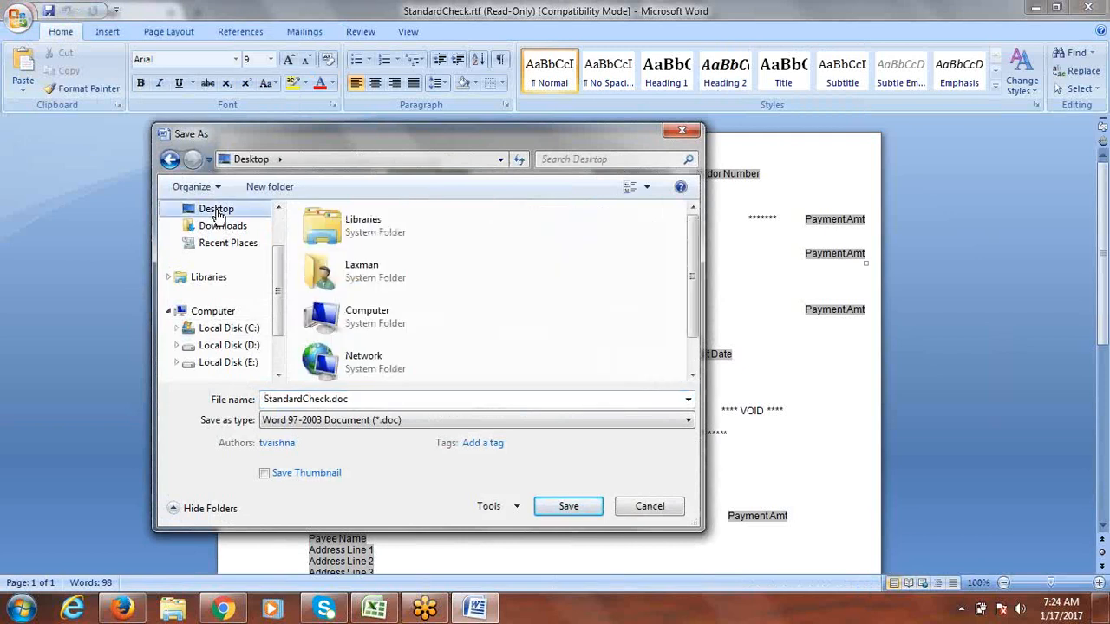
{"action": "left_click", "coordinate": [378, 400]}
{"action": "left_click", "coordinate": [382, 399]}
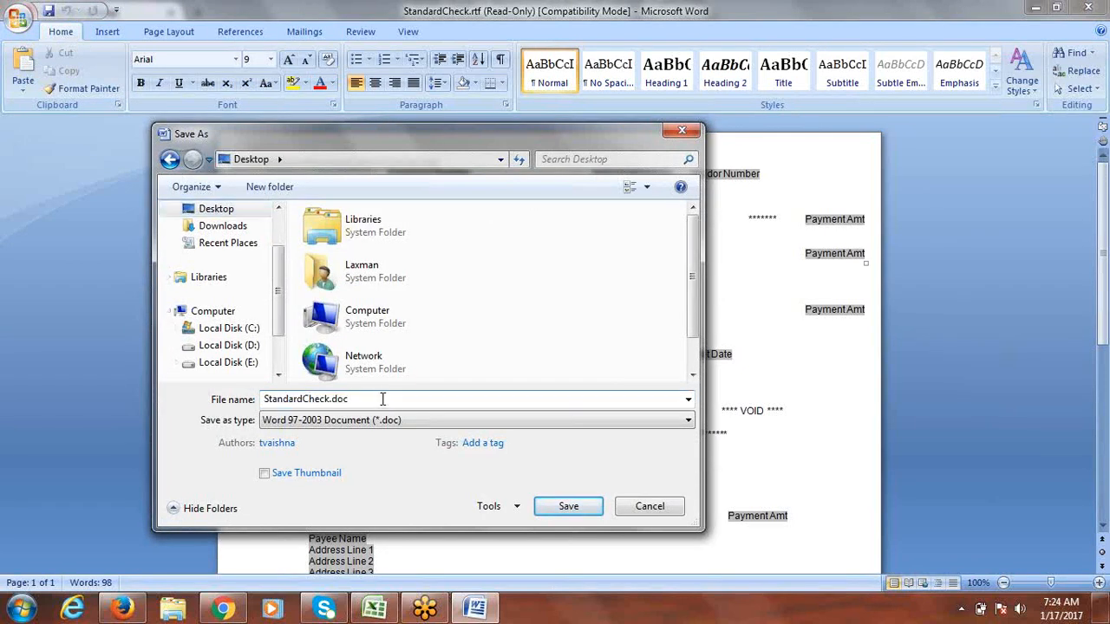
{"action": "key", "text": "BackSpace"}
{"action": "key", "text": "BackSpace"}
{"action": "type", "text": "rtf"}
{"action": "left_click", "coordinate": [564, 508]}
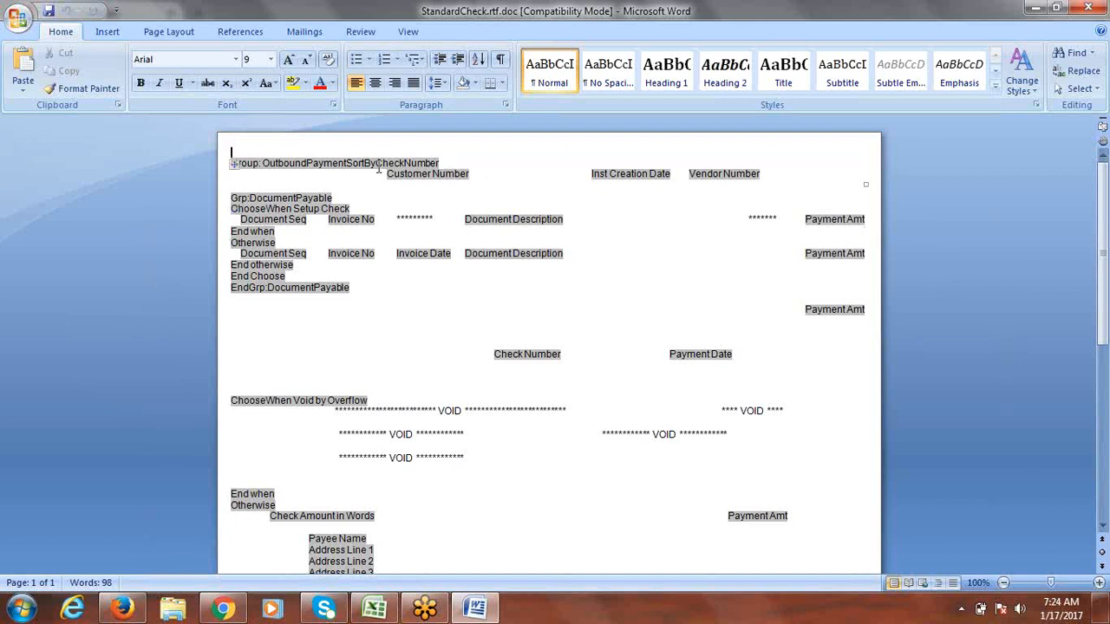
{"action": "mouse_move", "coordinate": [1105, 211]}
{"action": "left_mouse_down"}
{"action": "mouse_move", "coordinate": [1106, 371]}
{"action": "mouse_move", "coordinate": [1104, 211]}
{"action": "left_mouse_up"}
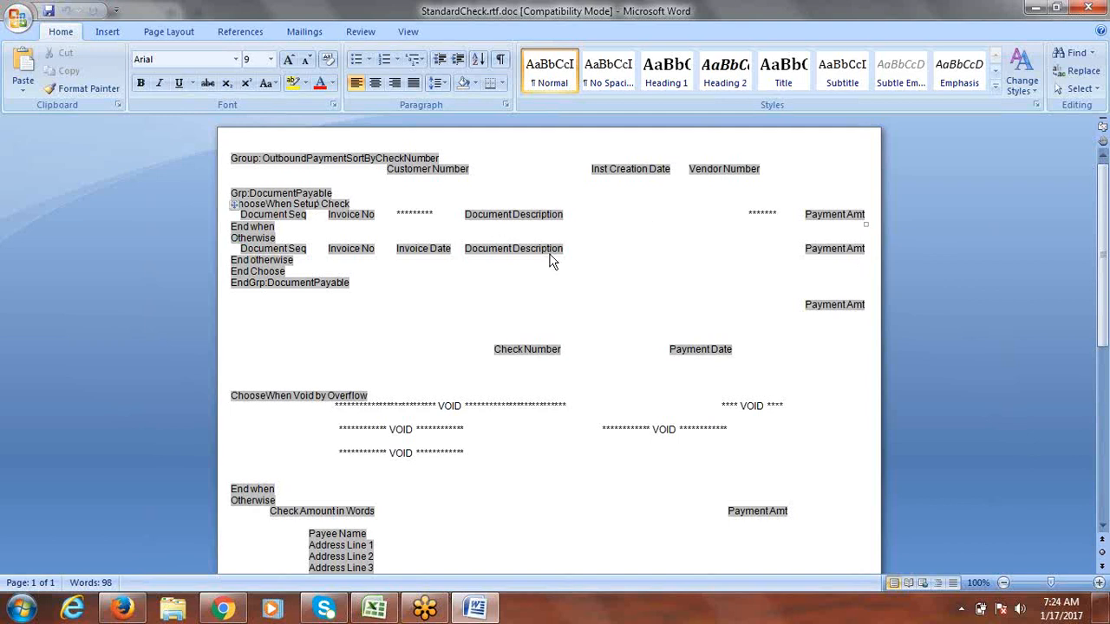
{"action": "left_click", "coordinate": [1094, 8]}
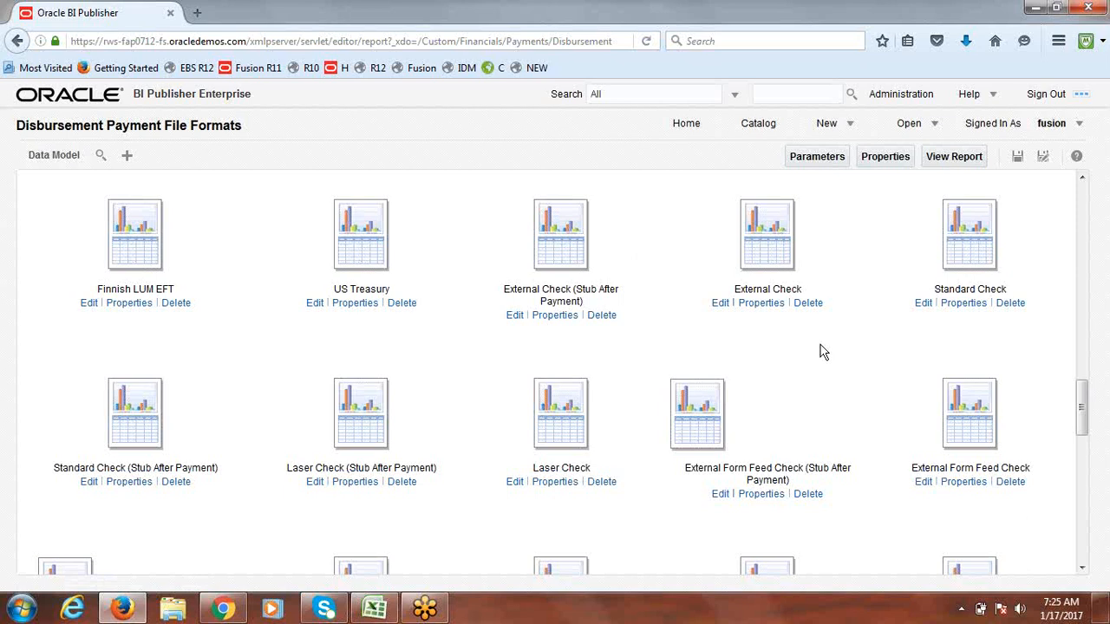
Step: Minimize the open windows and open the saved check template from the desktop in Word
{"action": "left_click", "coordinate": [1036, 9]}
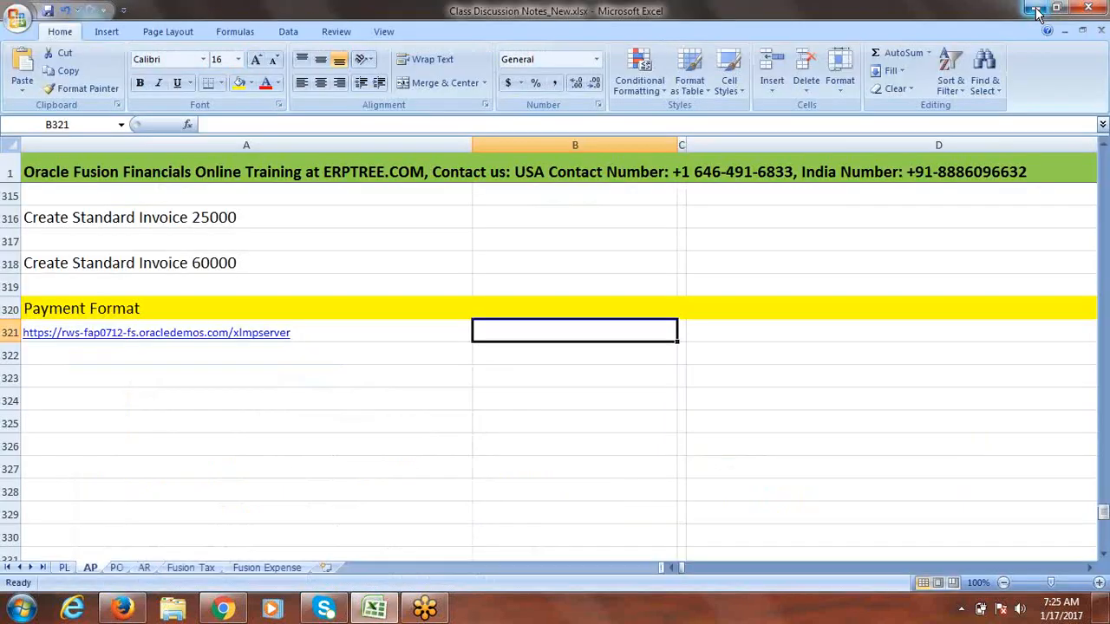
{"action": "left_click", "coordinate": [1035, 9]}
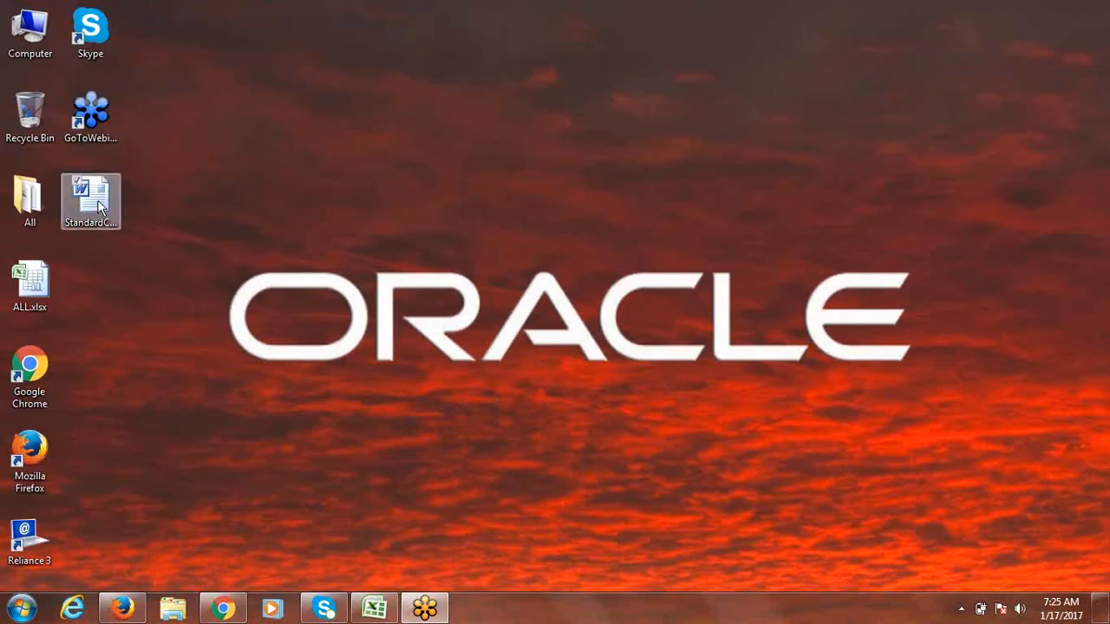
{"action": "left_click", "coordinate": [97, 200]}
{"action": "double_click", "coordinate": [97, 199]}
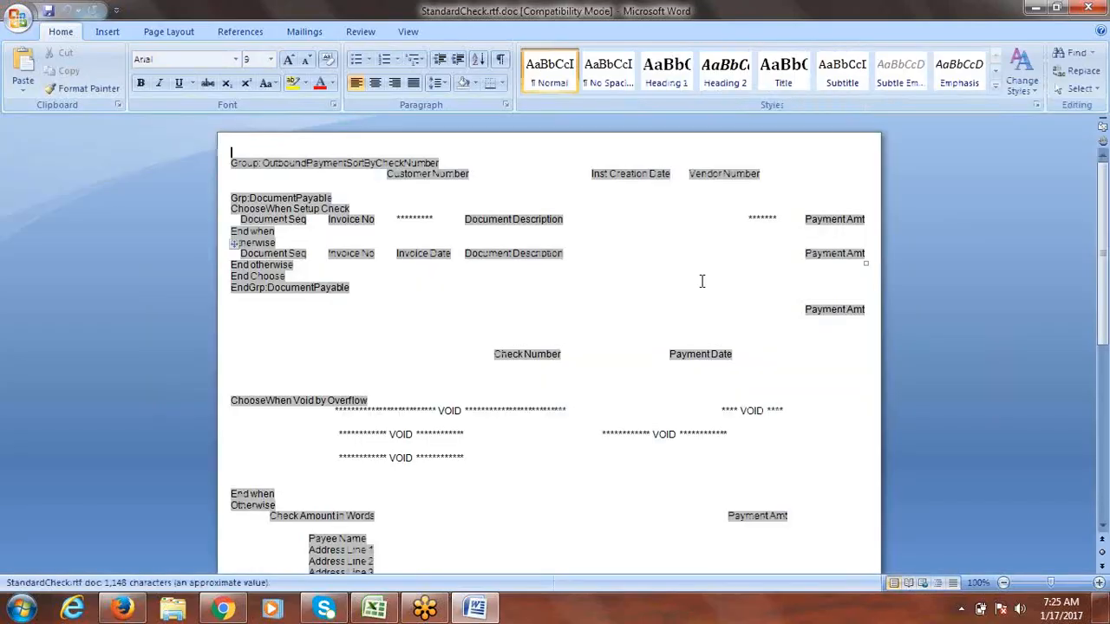
{"action": "left_click", "coordinate": [1088, 8]}
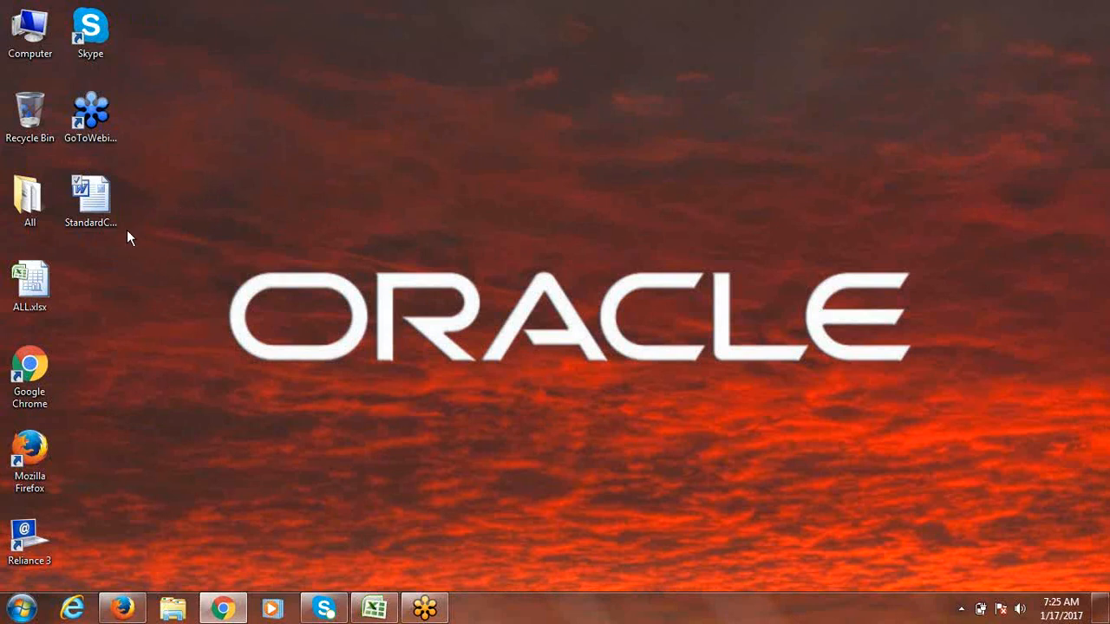
Step: Rename the desktop check template's extension from doc to rtf, accept the warning, and refresh
{"action": "left_click", "coordinate": [115, 226]}
{"action": "left_click", "coordinate": [115, 235]}
{"action": "key", "text": "BackSpace"}
{"action": "key", "text": "BackSpace"}
{"action": "key", "text": "BackSpace"}
{"action": "type", "text": "rtf.rtf"}
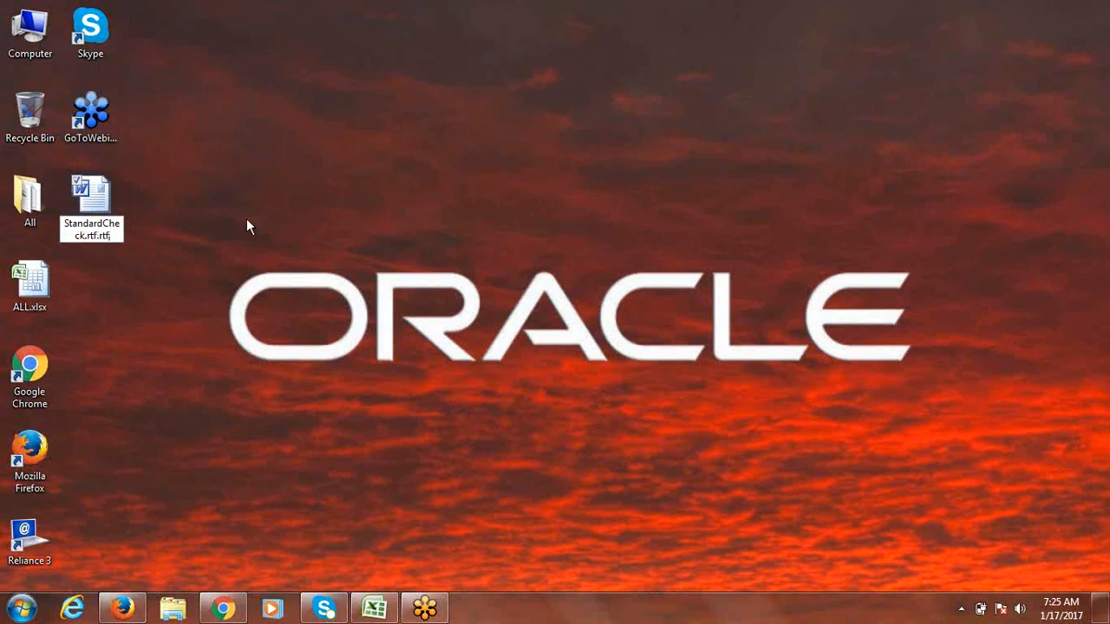
{"action": "left_click", "coordinate": [246, 219]}
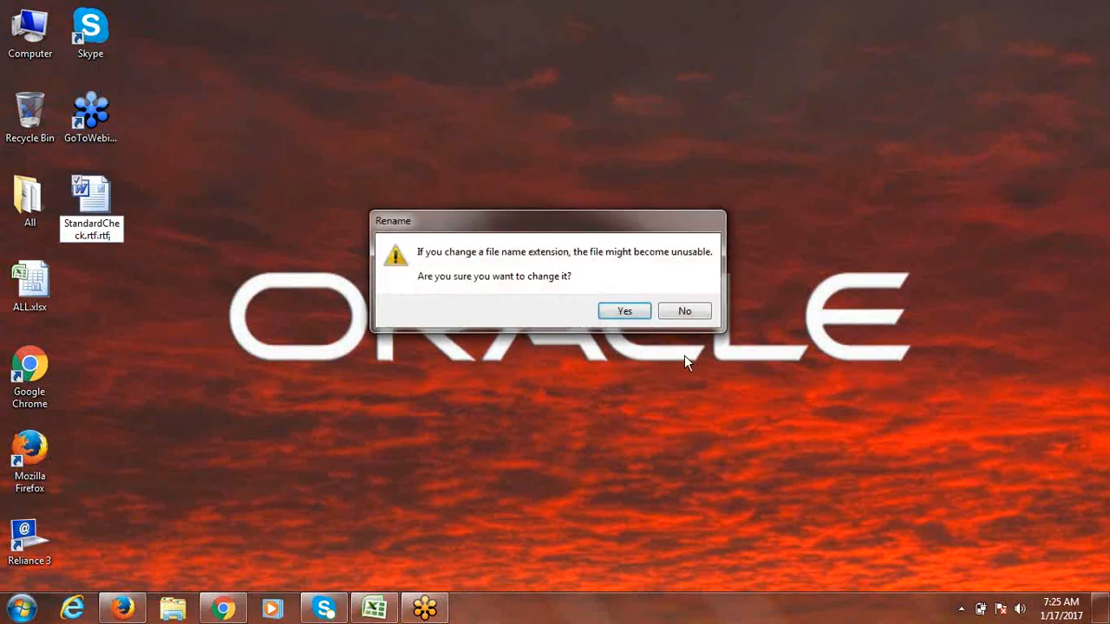
{"action": "left_click", "coordinate": [636, 309]}
{"action": "left_click_drag", "start_coordinate": [637, 309], "coordinate": [312, 137]}
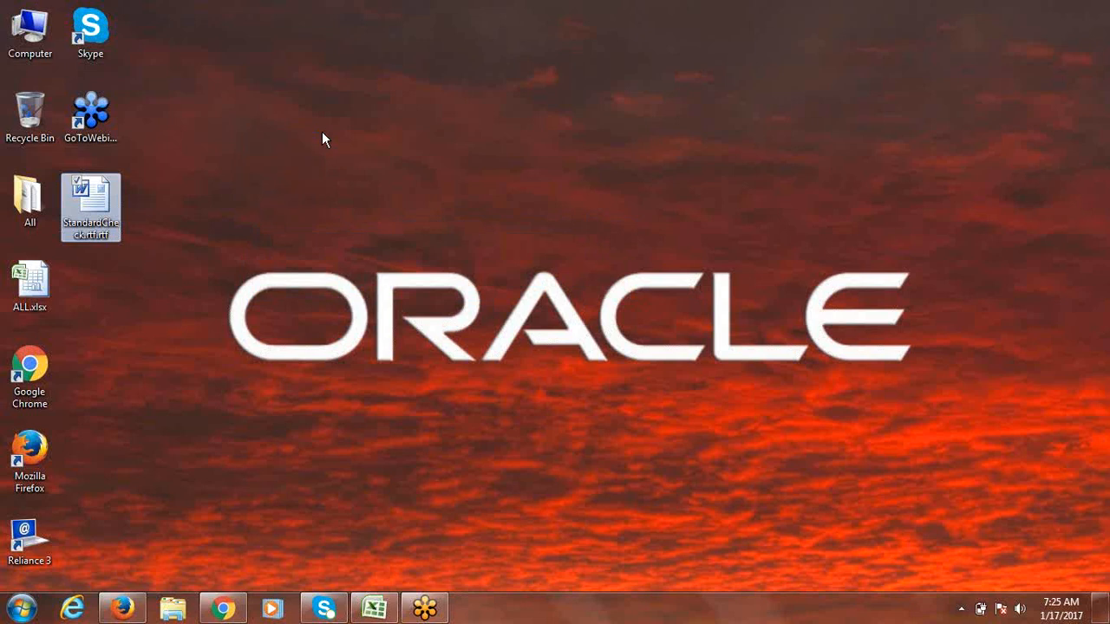
{"action": "right_click", "coordinate": [319, 143]}
{"action": "left_click", "coordinate": [213, 180]}
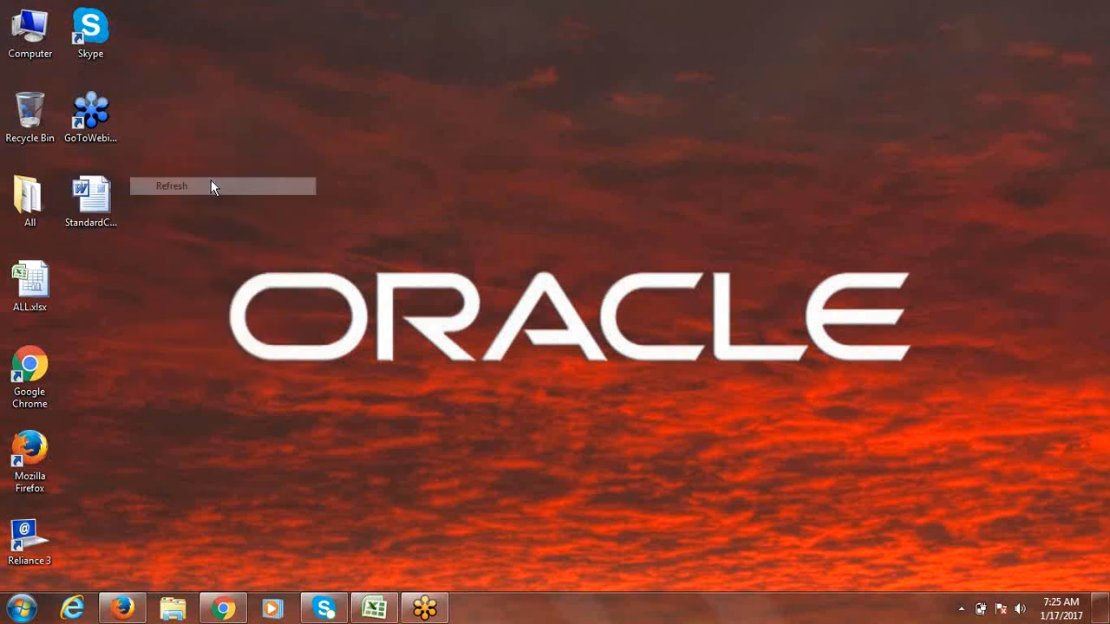
Step: Open the renamed rtf file in Word to verify it, then close Word and refresh the desktop
{"action": "left_click", "coordinate": [87, 204]}
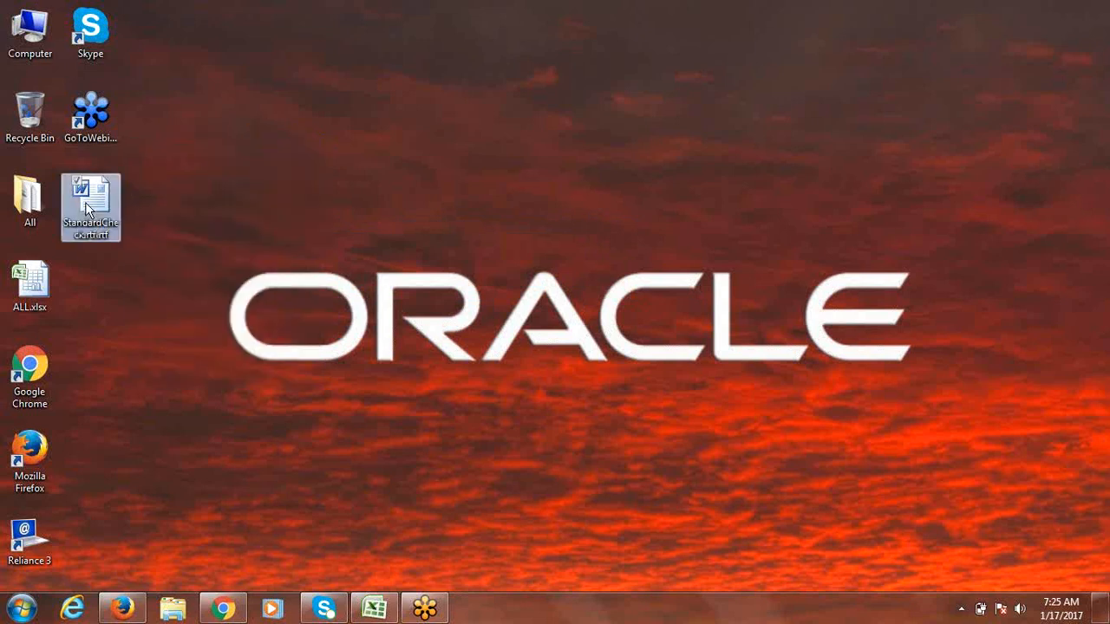
{"action": "double_click", "coordinate": [87, 206]}
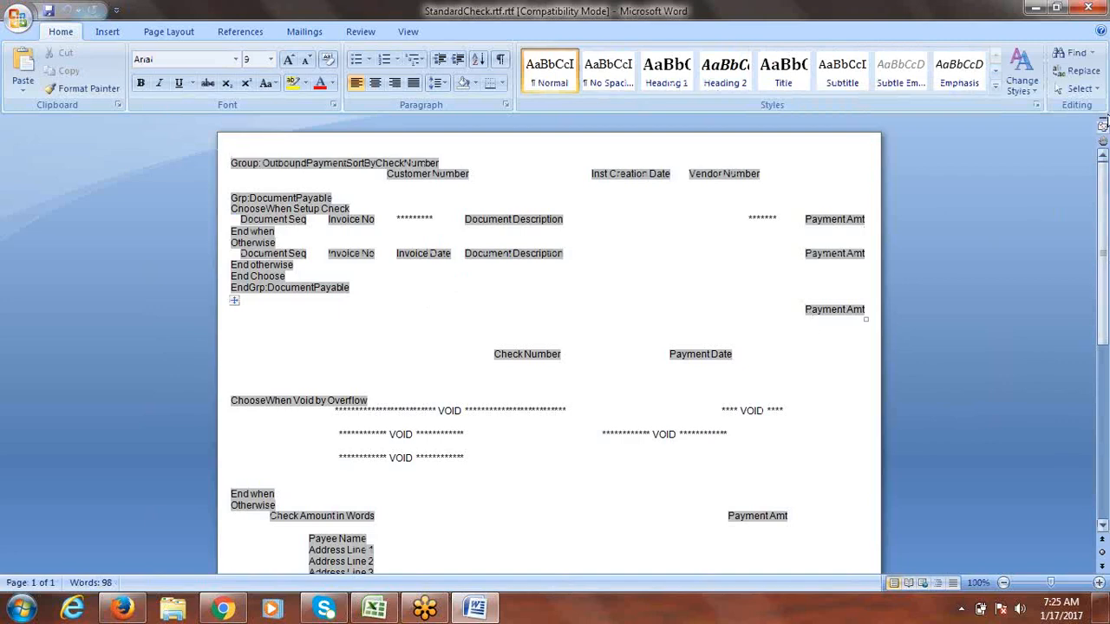
{"action": "left_click", "coordinate": [1088, 8]}
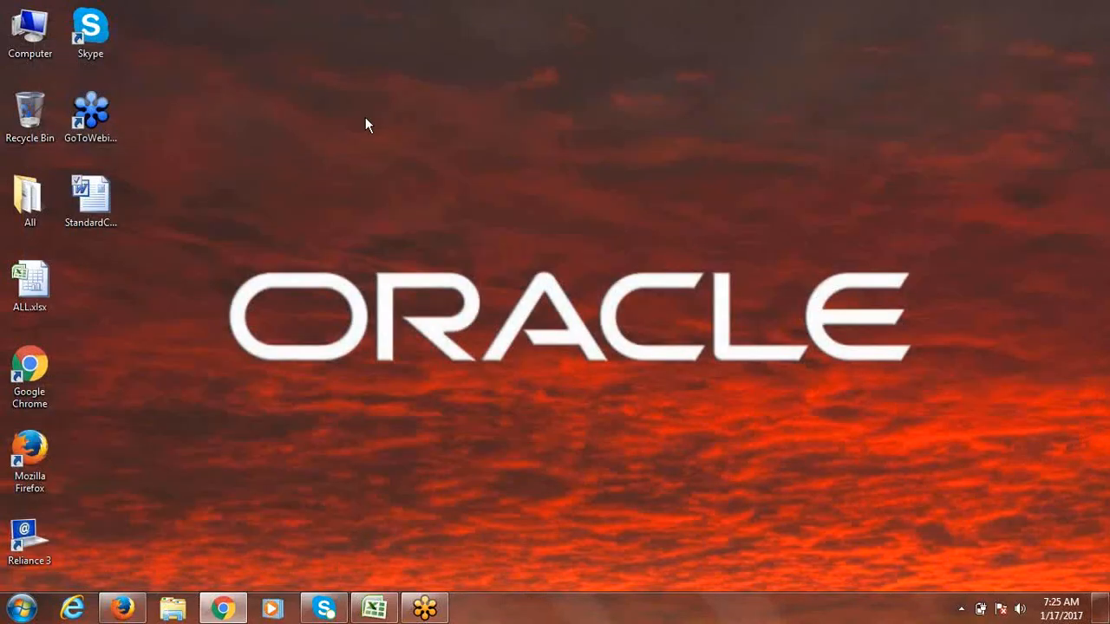
{"action": "right_click", "coordinate": [365, 119]}
{"action": "left_click", "coordinate": [259, 165]}
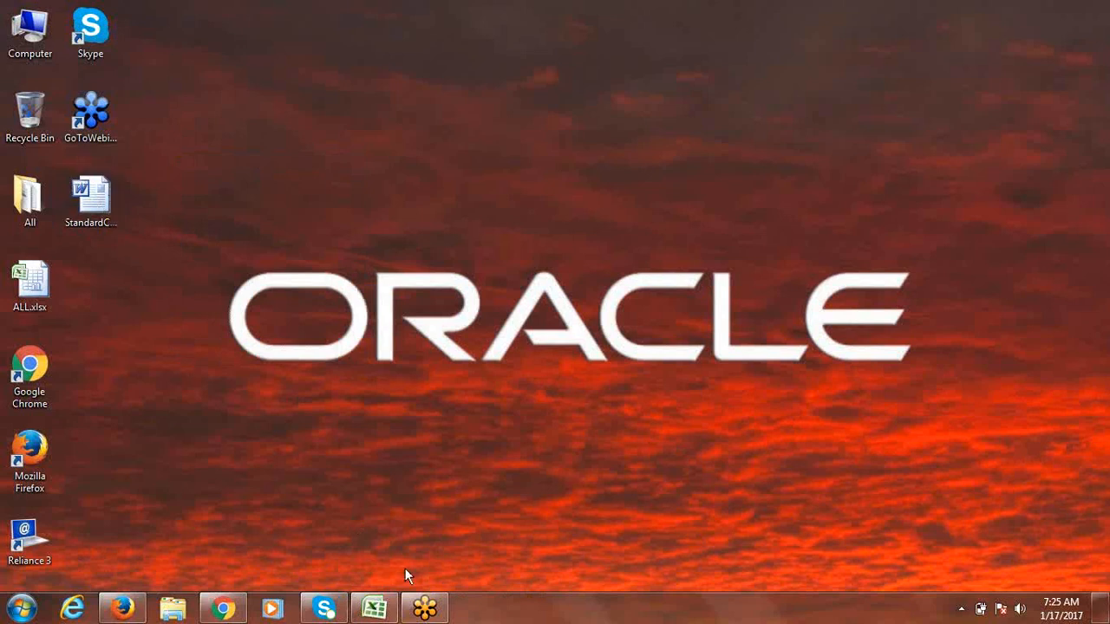
{"action": "left_click", "coordinate": [229, 611]}
{"action": "left_click", "coordinate": [229, 611]}
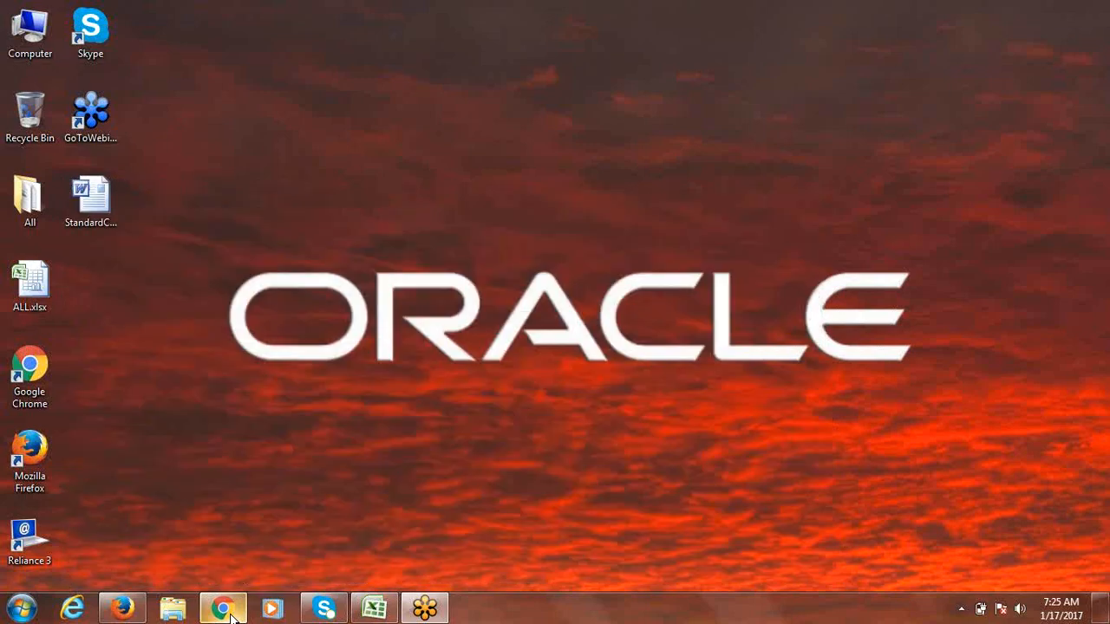
Step: Restore the BI Publisher window, show the report layouts as a list, and start a new layout
{"action": "left_click", "coordinate": [122, 610]}
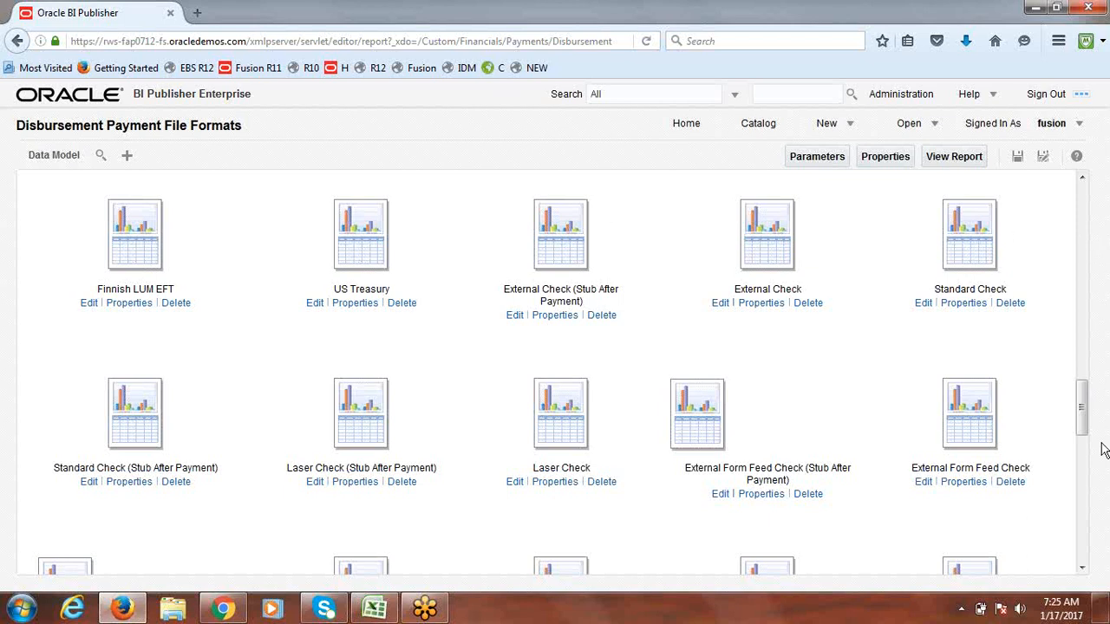
{"action": "left_click_drag", "start_coordinate": [1082, 405], "coordinate": [1106, 210]}
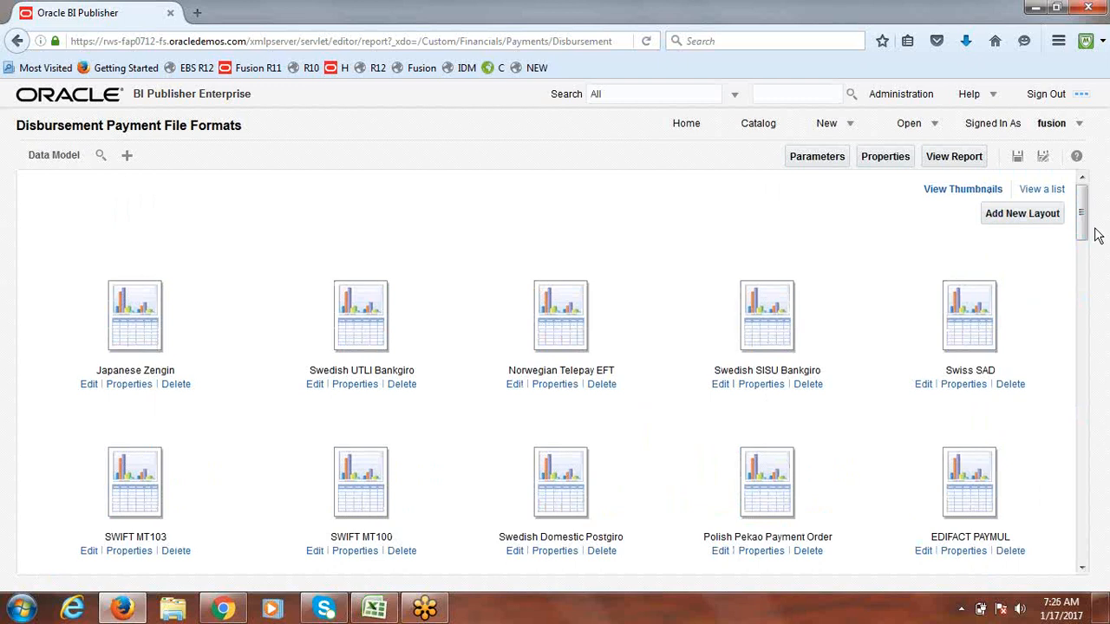
{"action": "left_click", "coordinate": [1044, 192]}
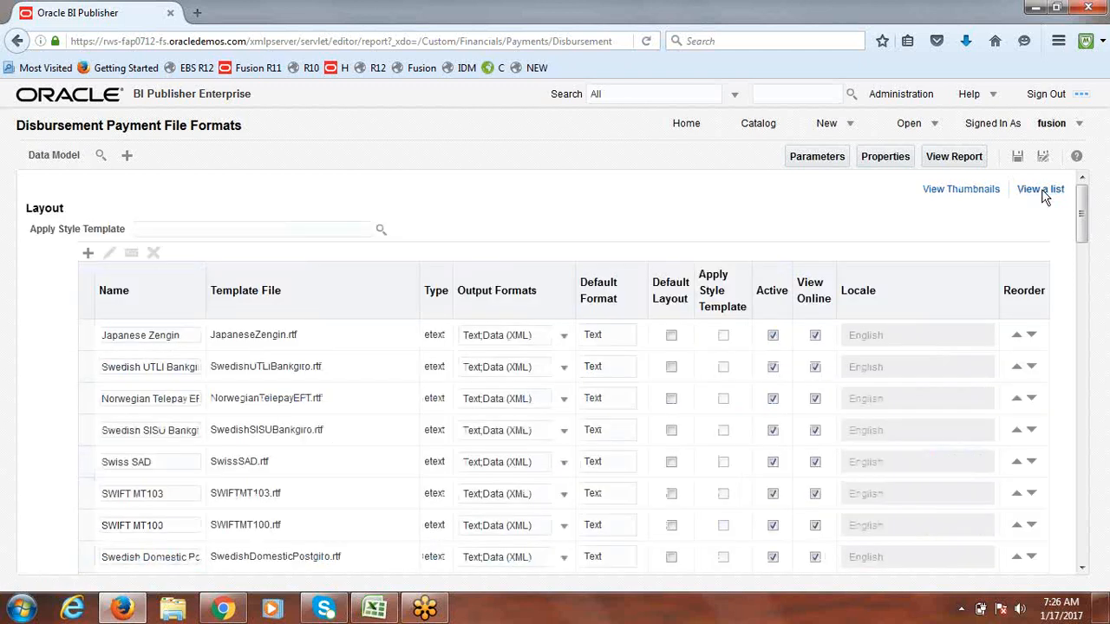
{"action": "left_click_drag", "start_coordinate": [1082, 212], "coordinate": [1106, 203]}
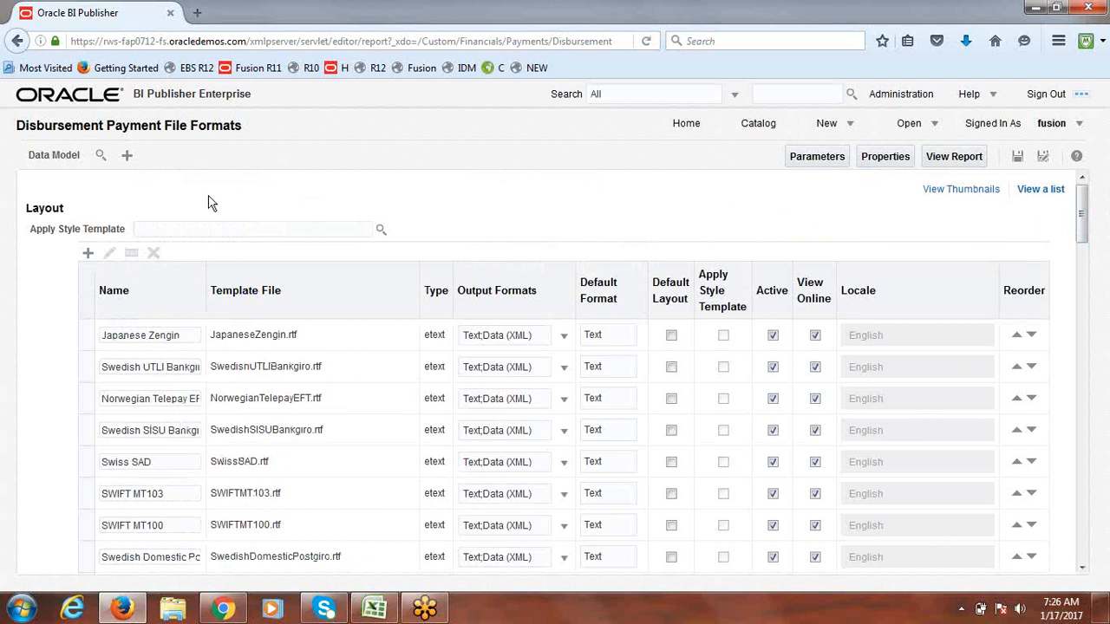
{"action": "left_click", "coordinate": [88, 255]}
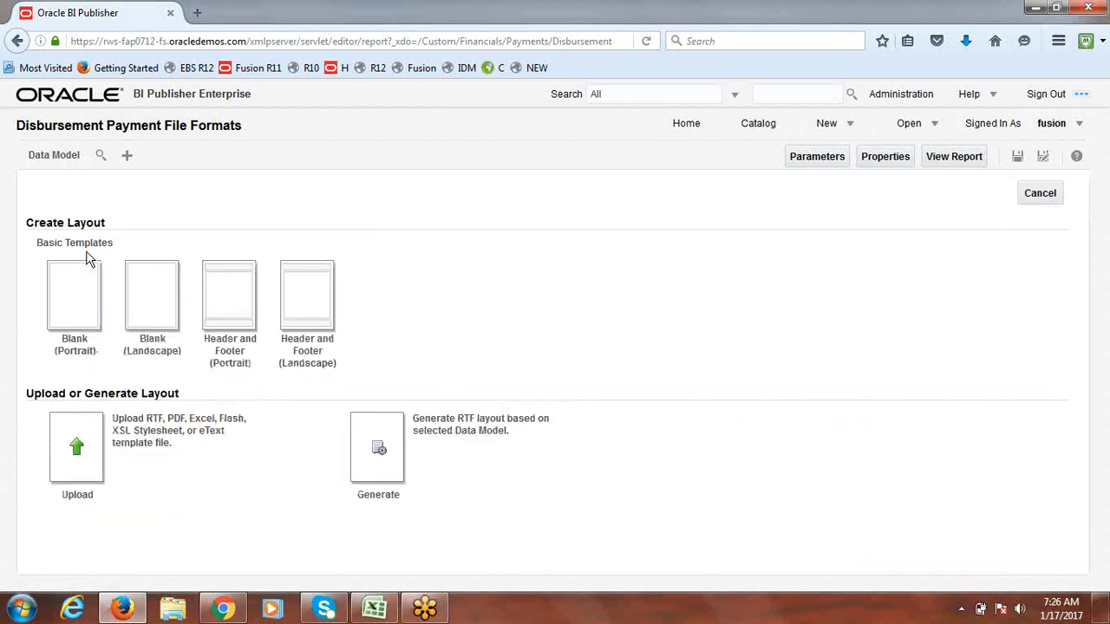
Step: Name the uploaded layout 'Fusion Bank Check Layout' and pick the StandardCheck rtf file from the desktop
{"action": "left_click", "coordinate": [76, 450]}
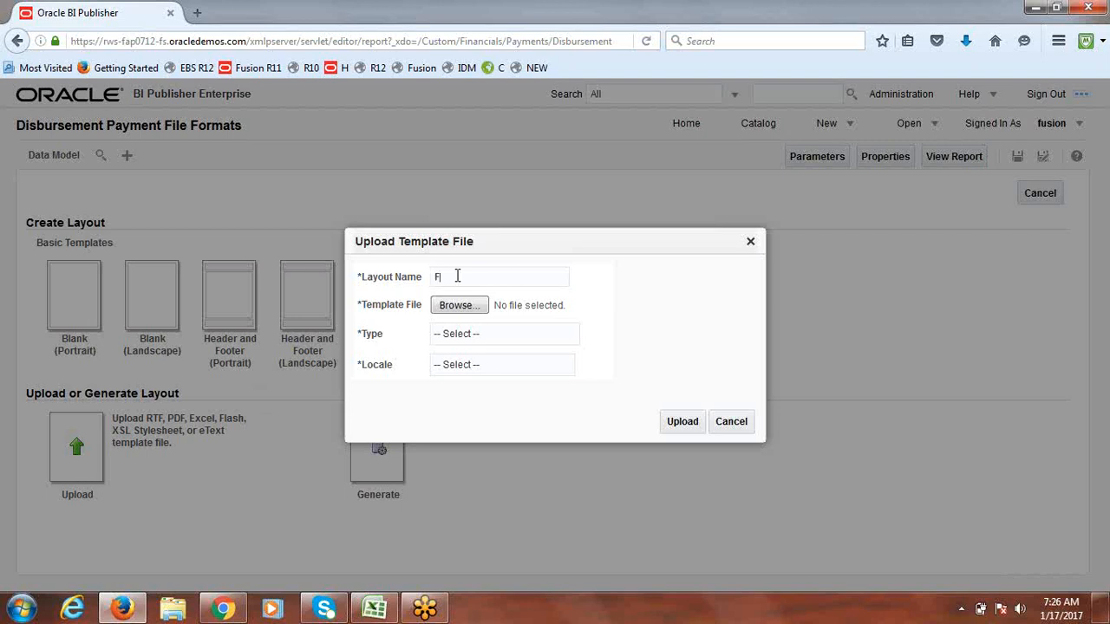
{"action": "type", "text": "ion Bank Check Layout"}
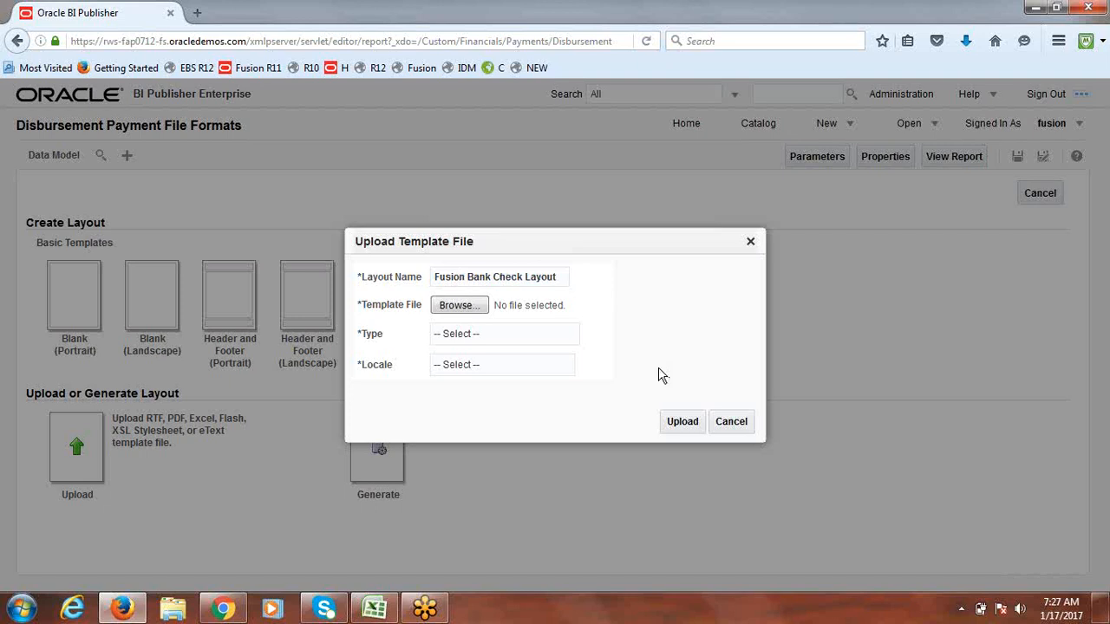
{"action": "left_click", "coordinate": [459, 314]}
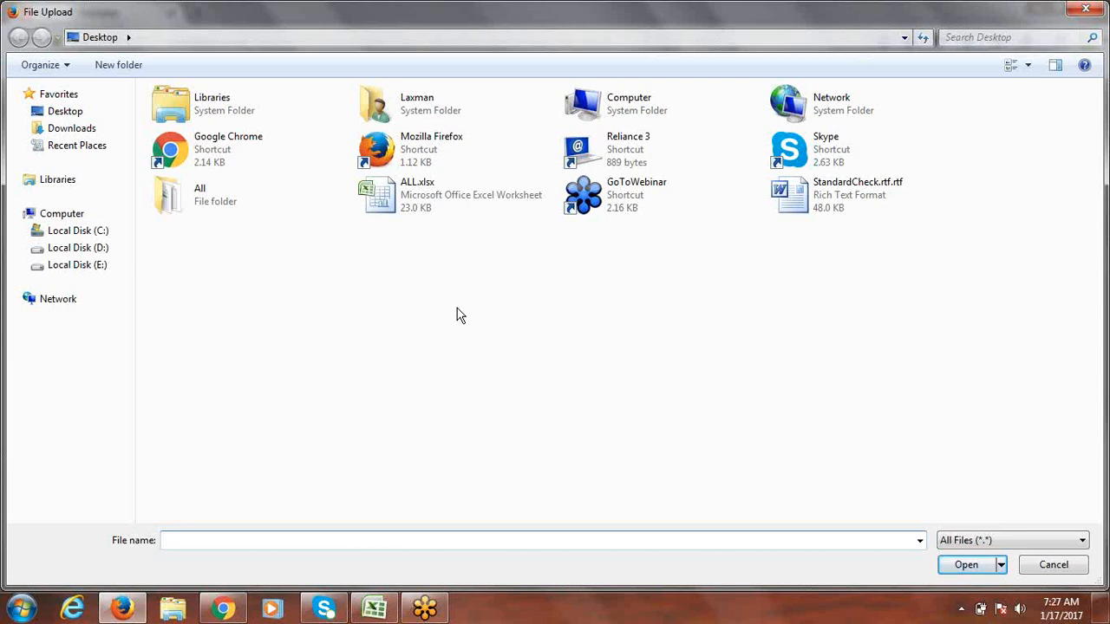
{"action": "double_click", "coordinate": [802, 202]}
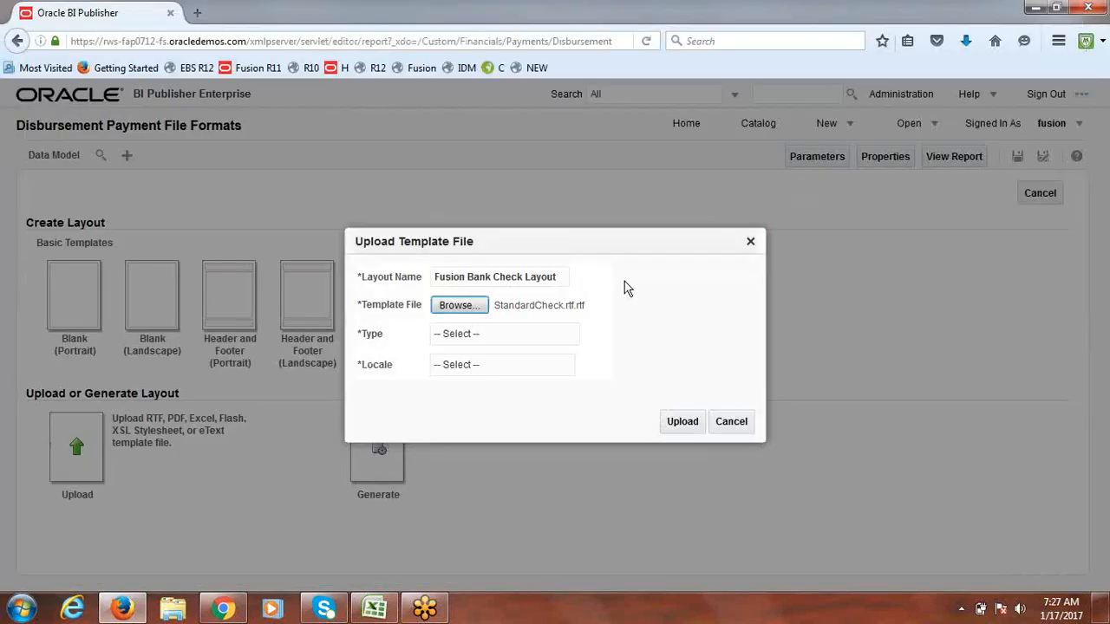
Step: Set template type RTF Template and locale English (United States), then upload the layout
{"action": "left_click", "coordinate": [500, 335]}
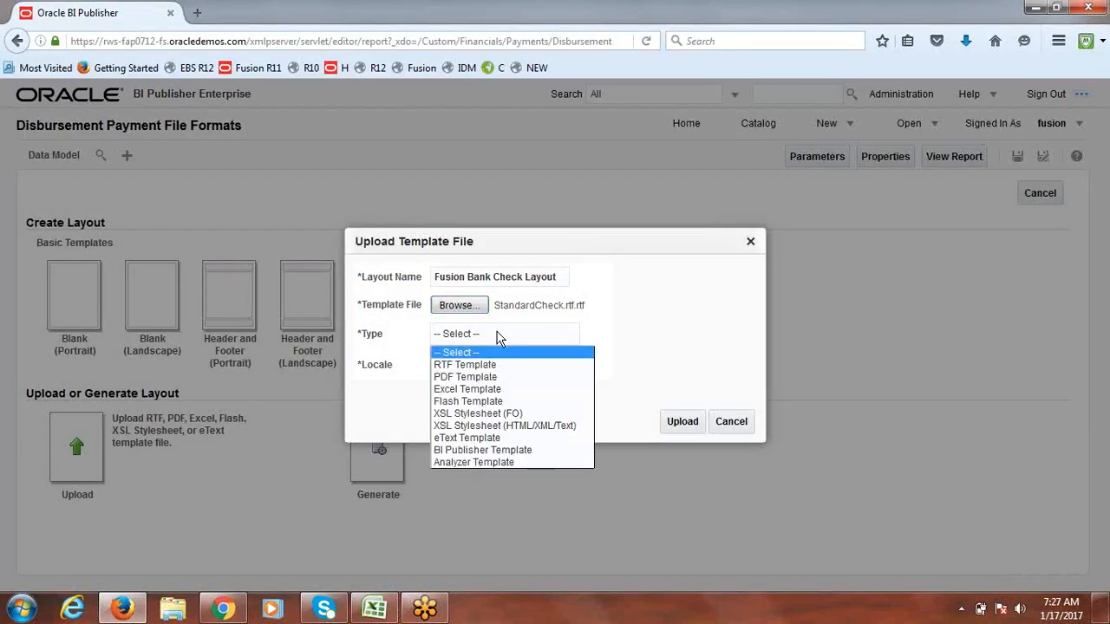
{"action": "left_click", "coordinate": [493, 366]}
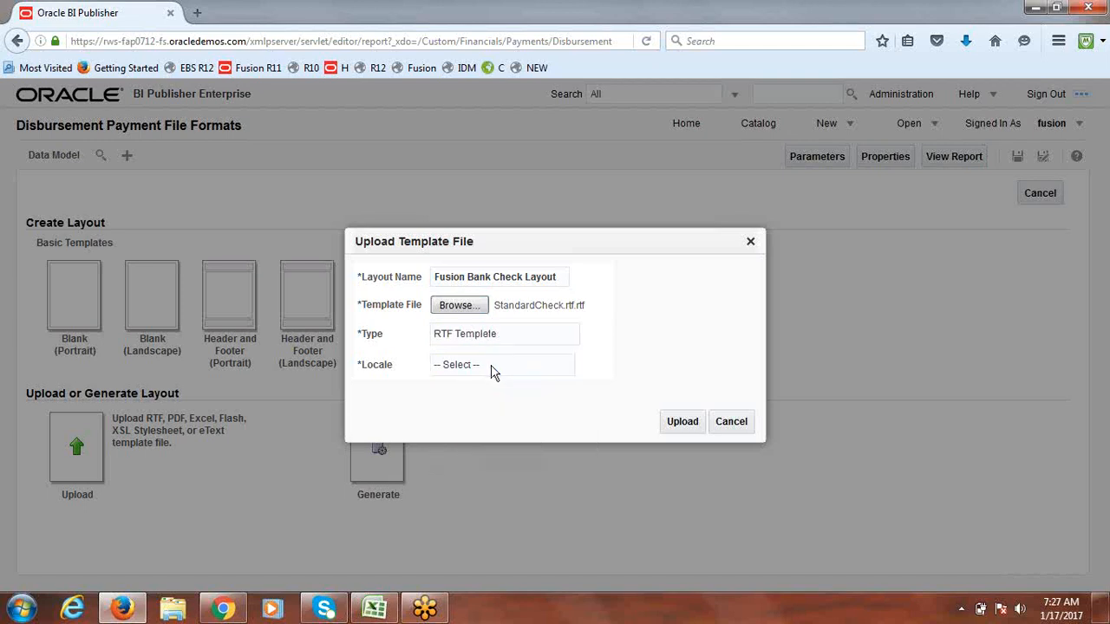
{"action": "left_click", "coordinate": [492, 369]}
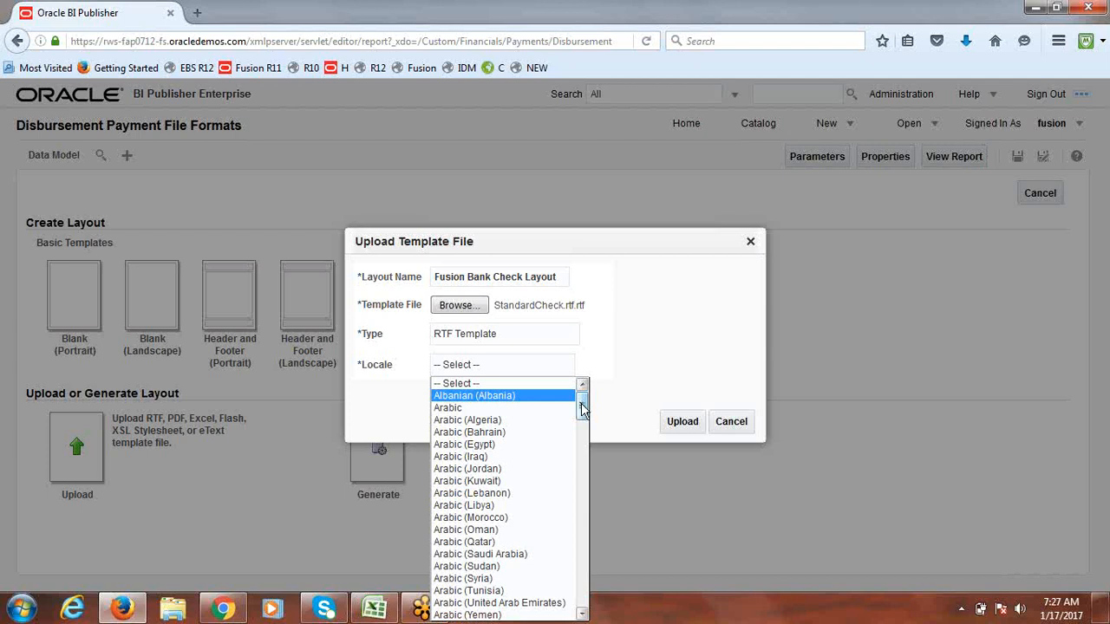
{"action": "left_click_drag", "start_coordinate": [582, 405], "coordinate": [583, 405]}
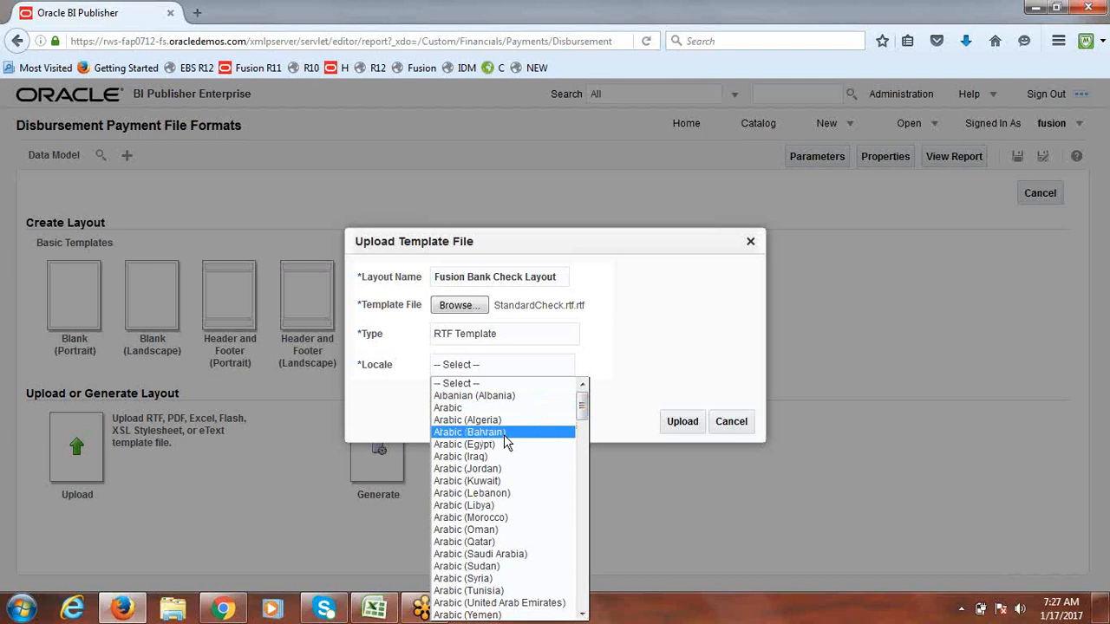
{"action": "key", "text": "e"}
{"action": "key", "text": "Down"}
{"action": "key", "text": "Down"}
{"action": "key", "text": "Down"}
{"action": "key", "text": "Down"}
{"action": "key", "text": "Down"}
{"action": "key", "text": "Down"}
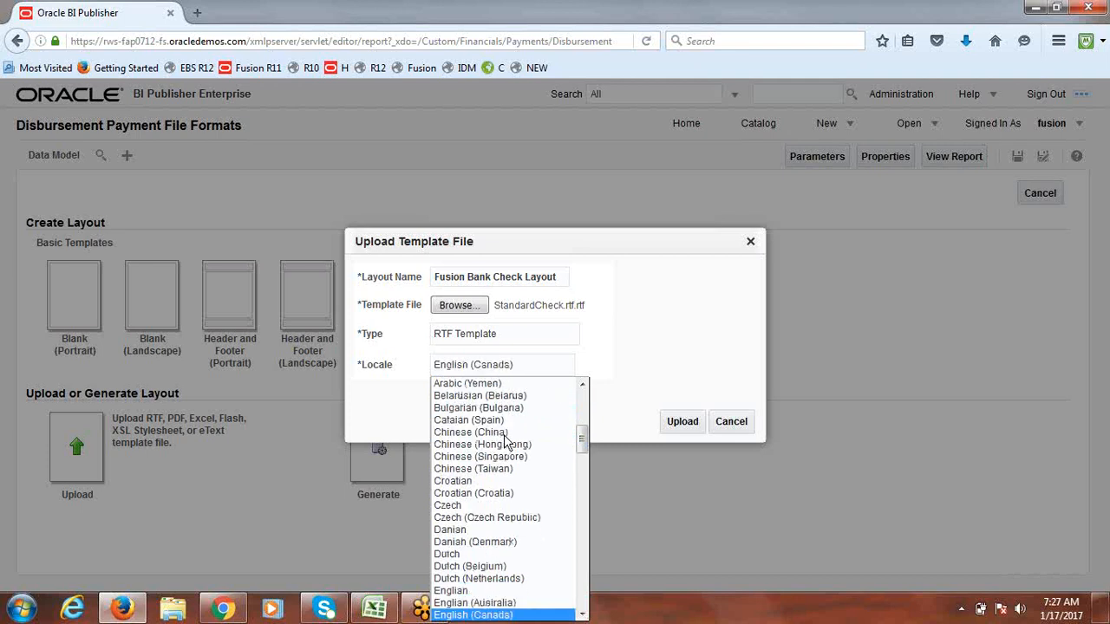
{"action": "key", "text": "Down"}
{"action": "key", "text": "Down"}
{"action": "key", "text": "Down"}
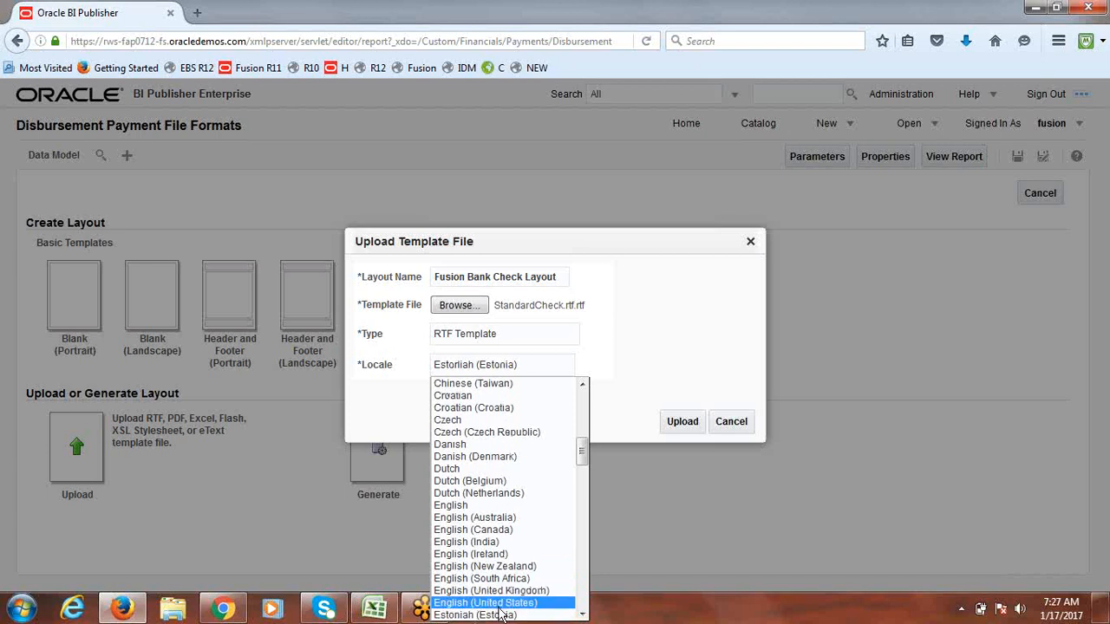
{"action": "left_click", "coordinate": [500, 606]}
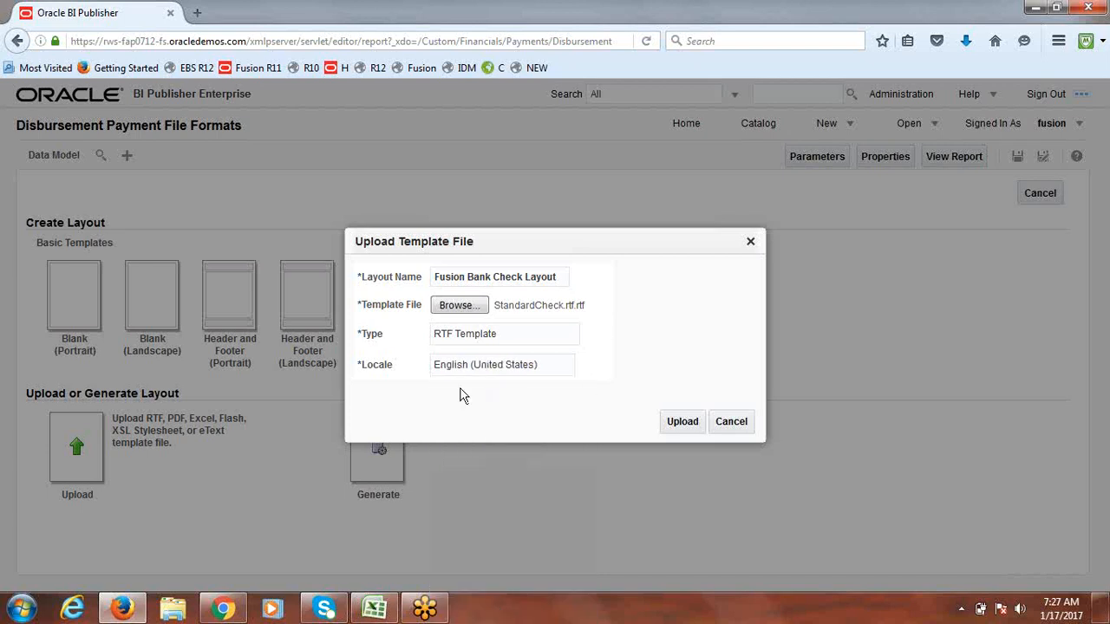
{"action": "left_click", "coordinate": [684, 425]}
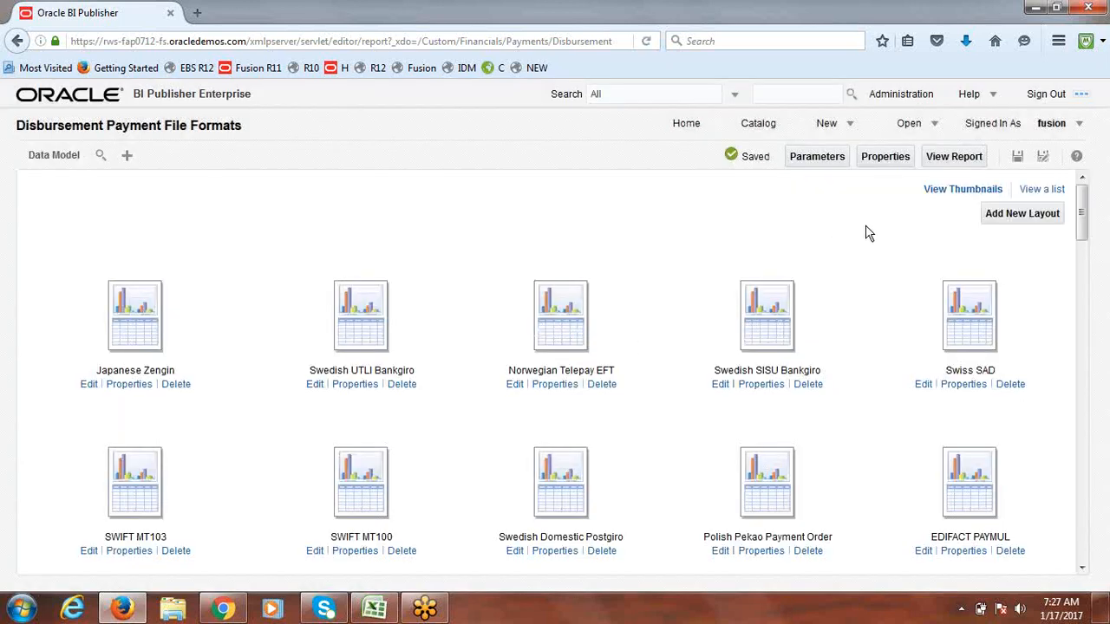
Step: Save the report and list the layouts as a table, scrolling to the Fusion Bank Check Layout row
{"action": "left_click", "coordinate": [1019, 158]}
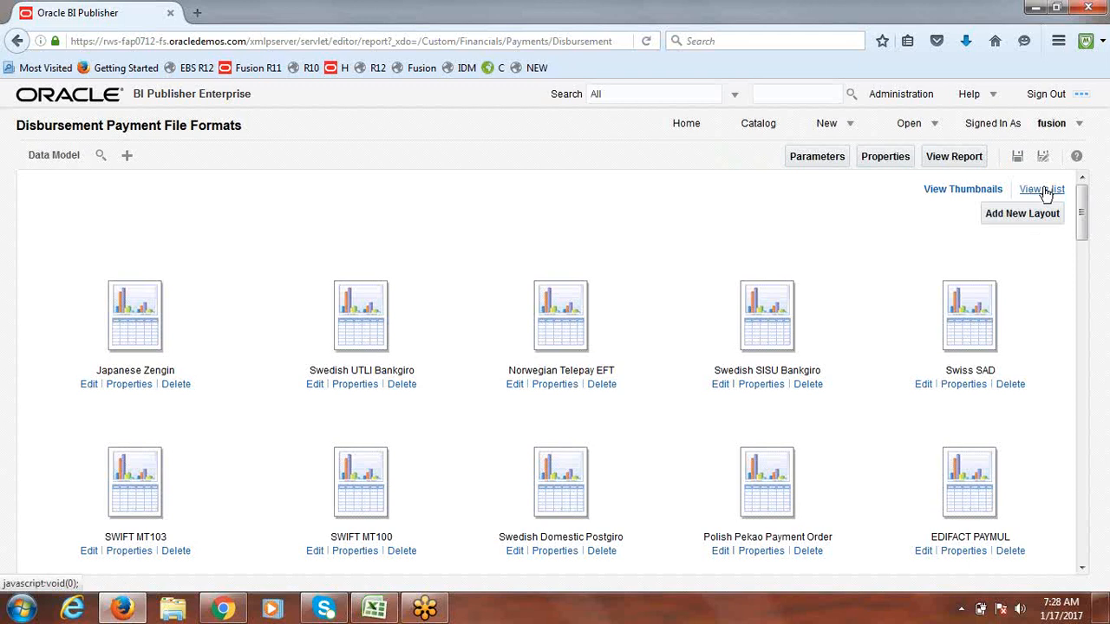
{"action": "left_click", "coordinate": [1043, 189]}
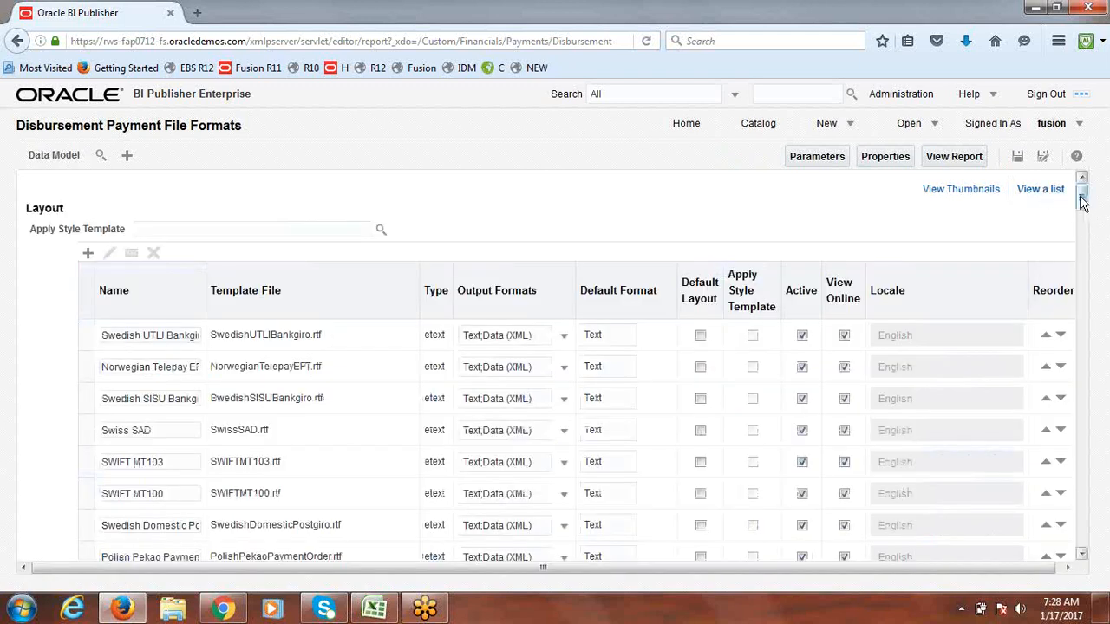
{"action": "left_click_drag", "start_coordinate": [1082, 201], "coordinate": [1087, 555]}
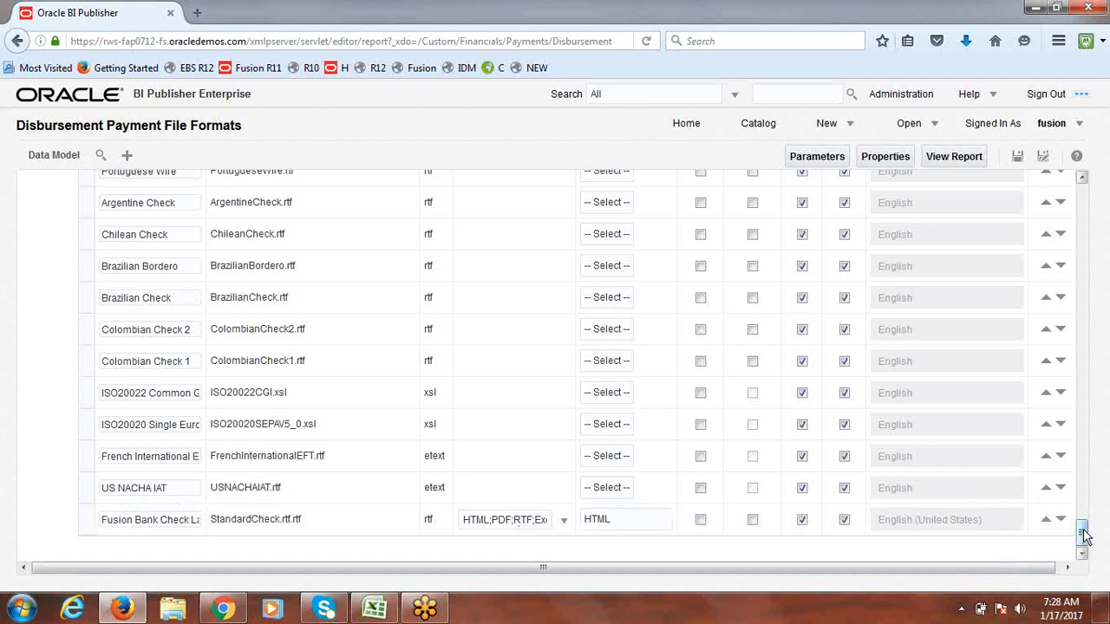
{"action": "left_click_drag", "start_coordinate": [1087, 531], "coordinate": [1107, 188]}
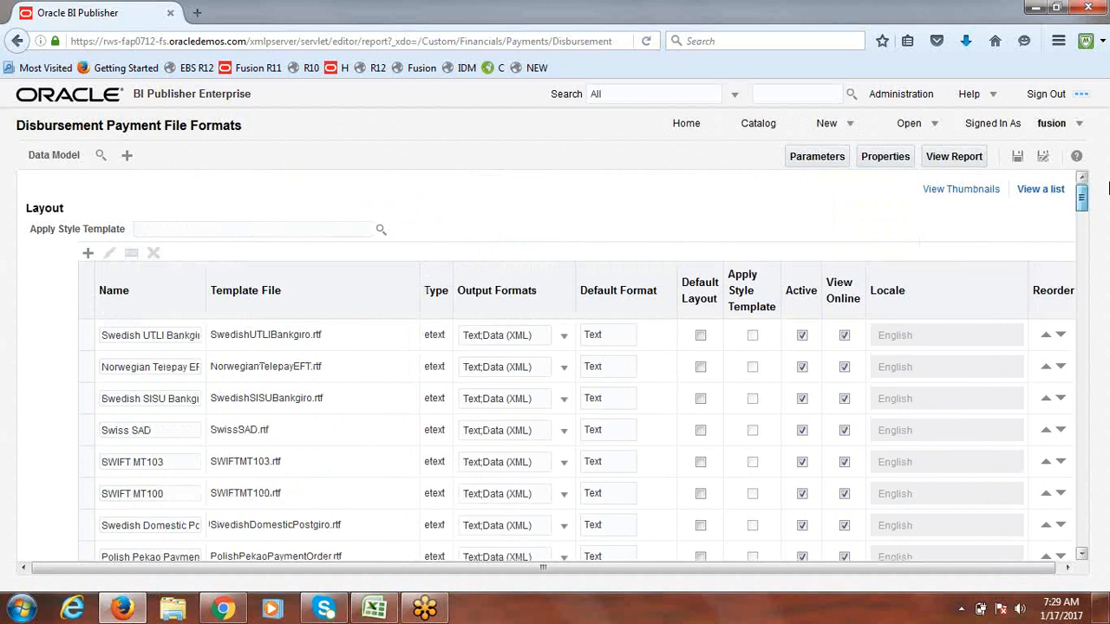
{"action": "left_click_drag", "start_coordinate": [1107, 233], "coordinate": [1107, 590]}
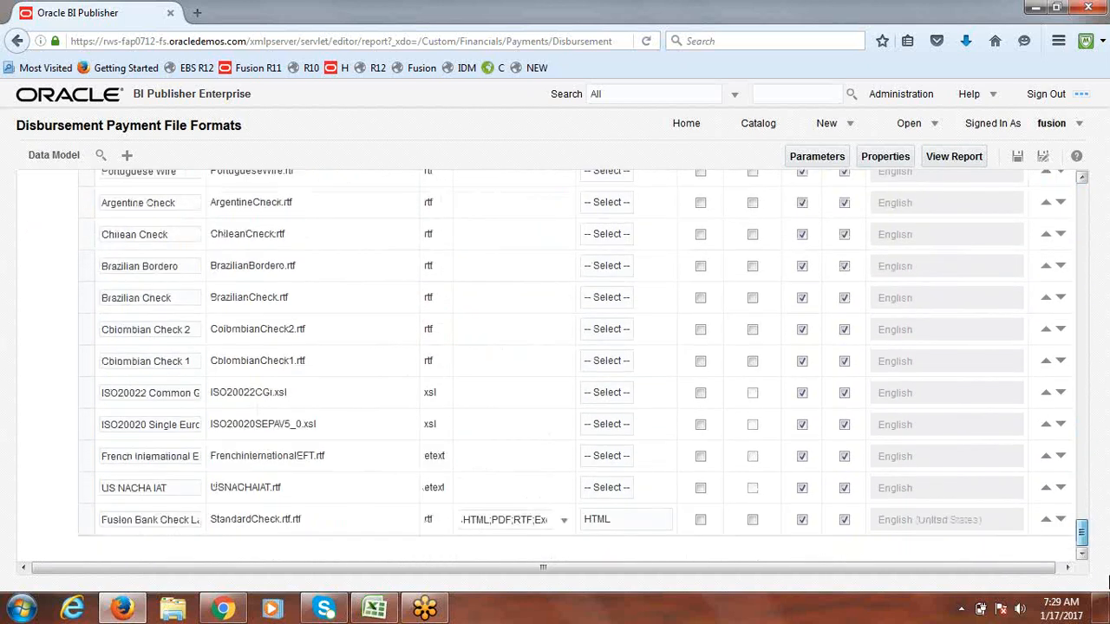
Step: Set PDF as the Fusion Bank Check Layout's default format and save the report
{"action": "left_click", "coordinate": [638, 524]}
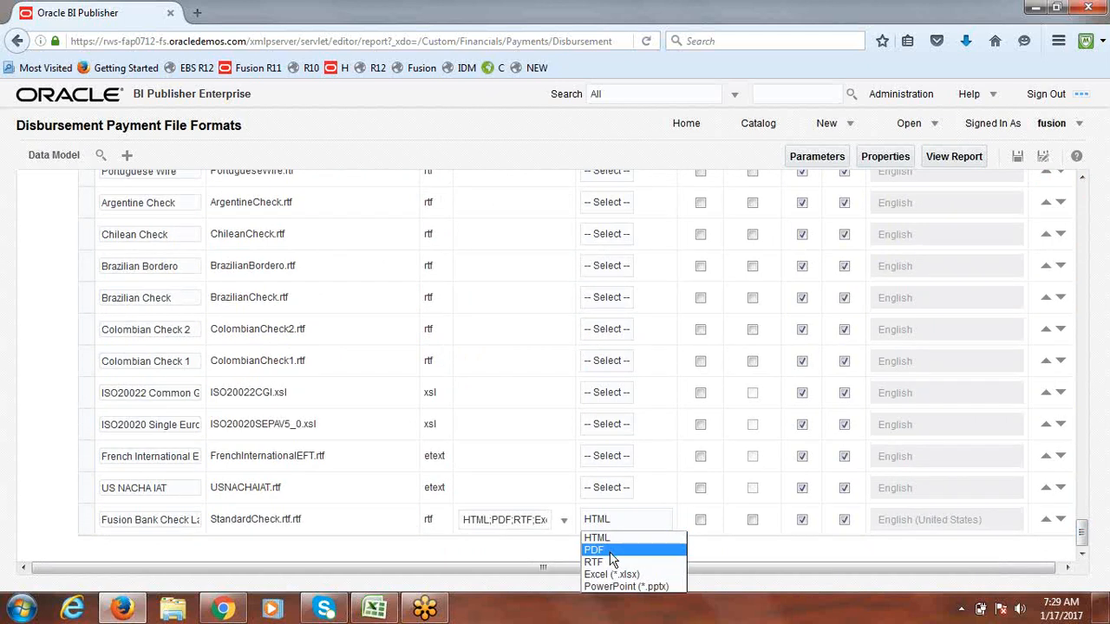
{"action": "left_click", "coordinate": [610, 551]}
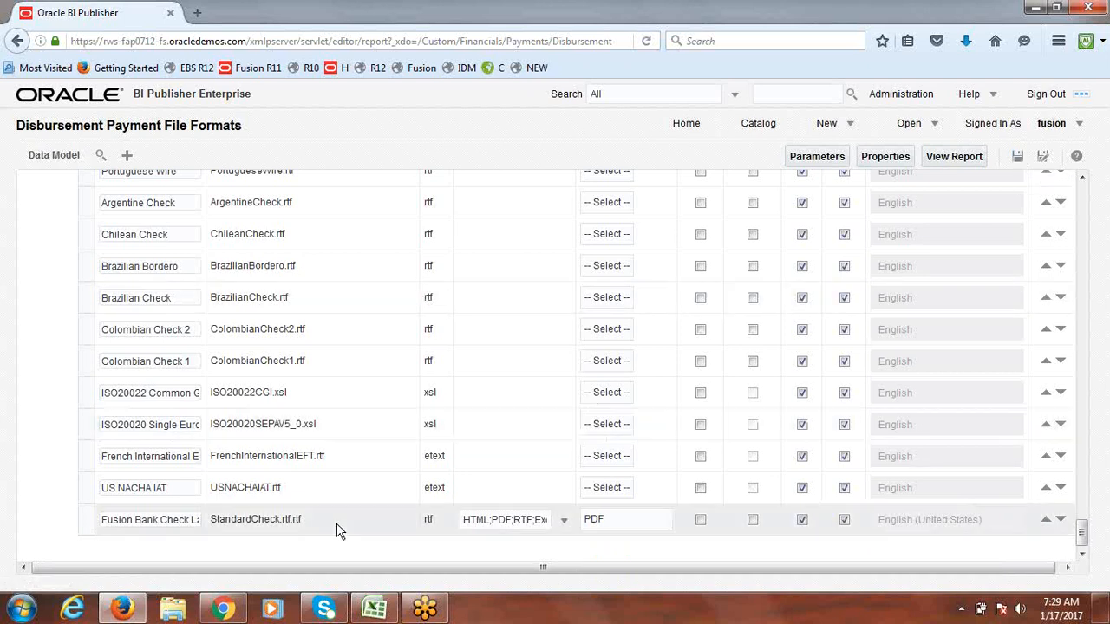
{"action": "left_click", "coordinate": [1019, 157]}
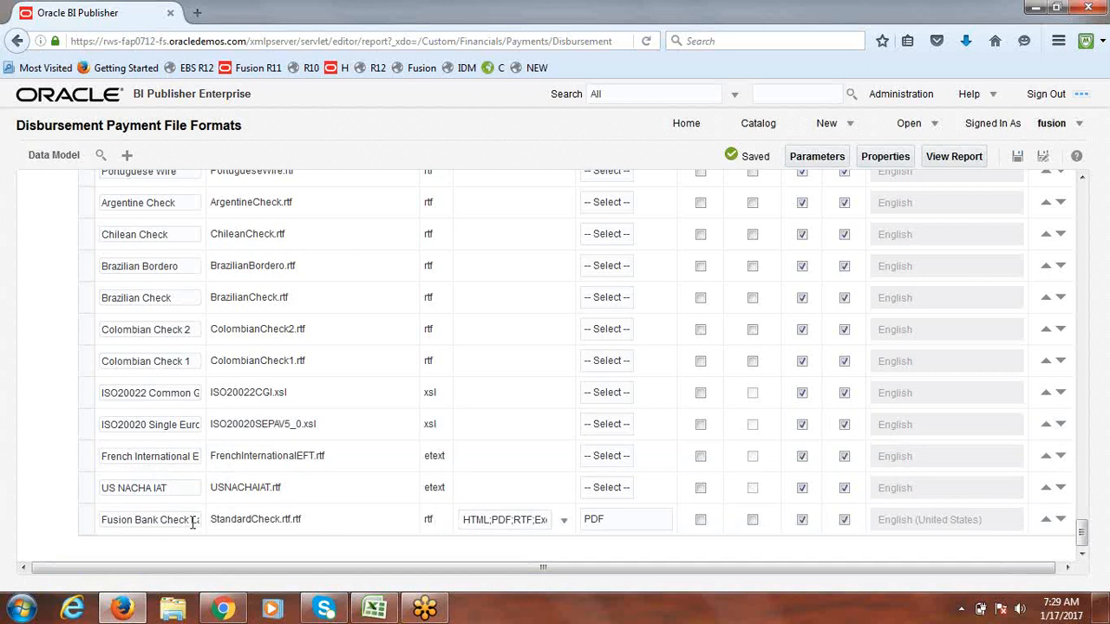
{"action": "left_click_drag", "start_coordinate": [191, 521], "coordinate": [212, 523]}
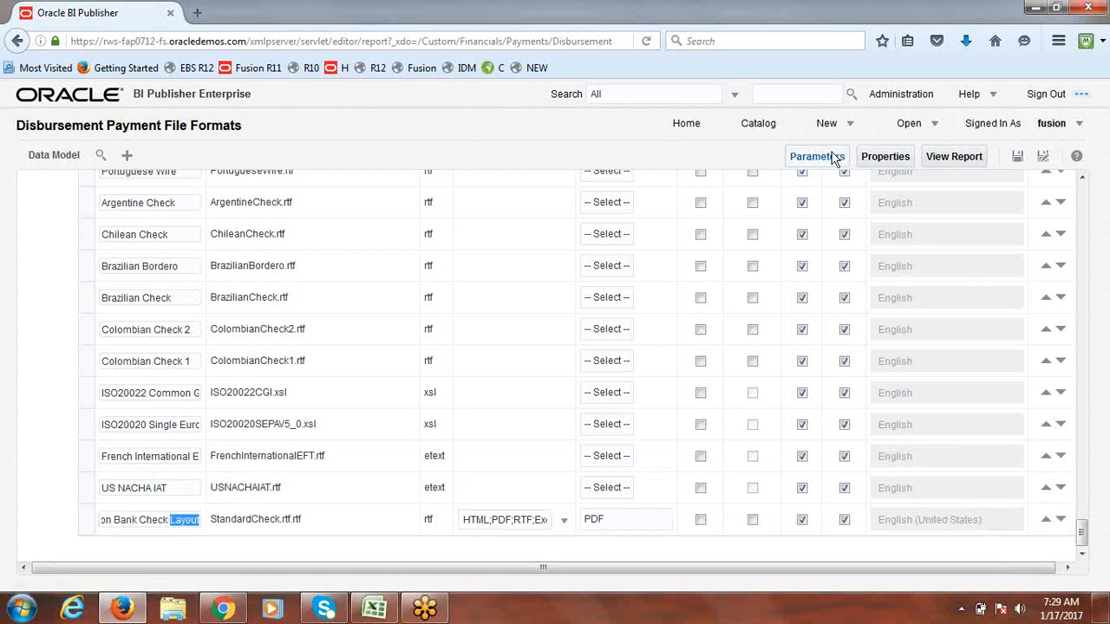
{"action": "left_click", "coordinate": [1018, 157]}
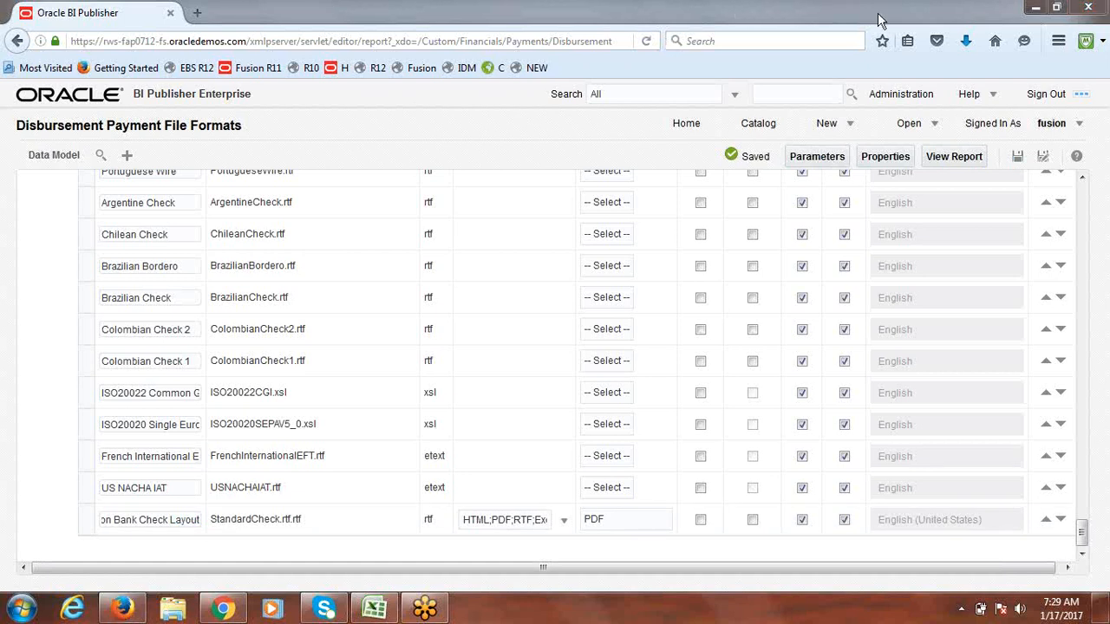
Step: From the Fusion home page, go to Setup and Maintenance via the user menu
{"action": "left_click", "coordinate": [535, 69]}
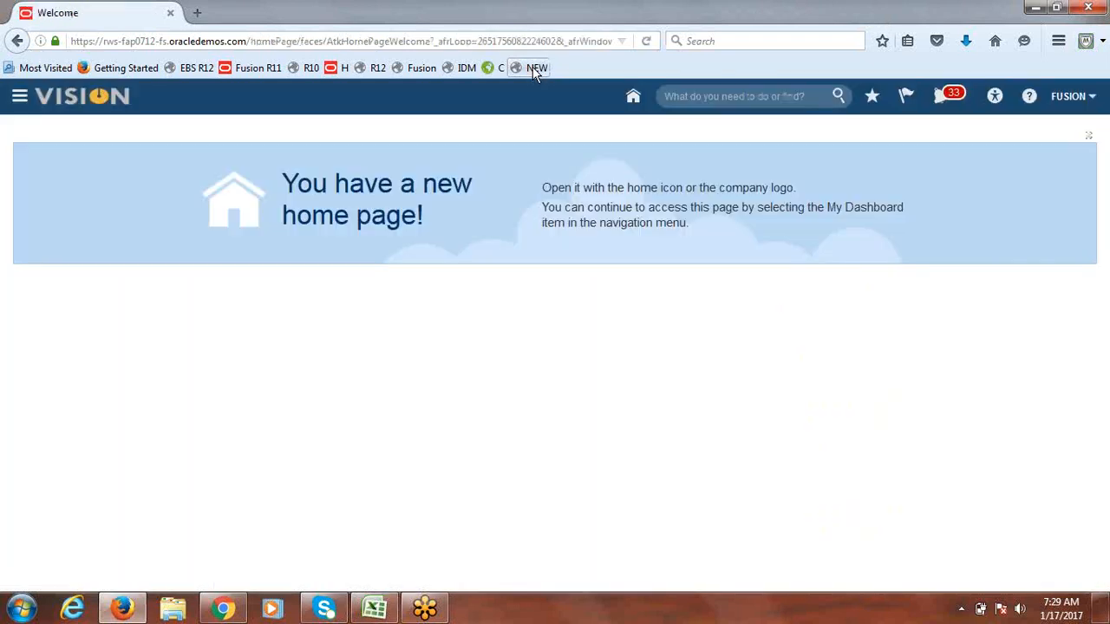
{"action": "left_click", "coordinate": [1063, 96]}
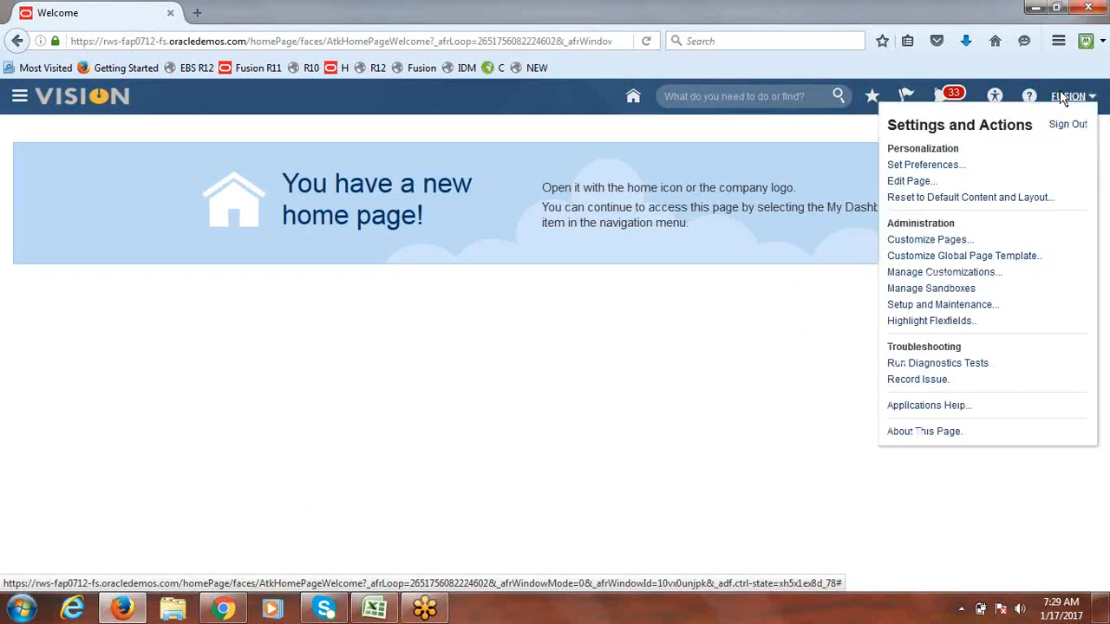
{"action": "left_click", "coordinate": [952, 308]}
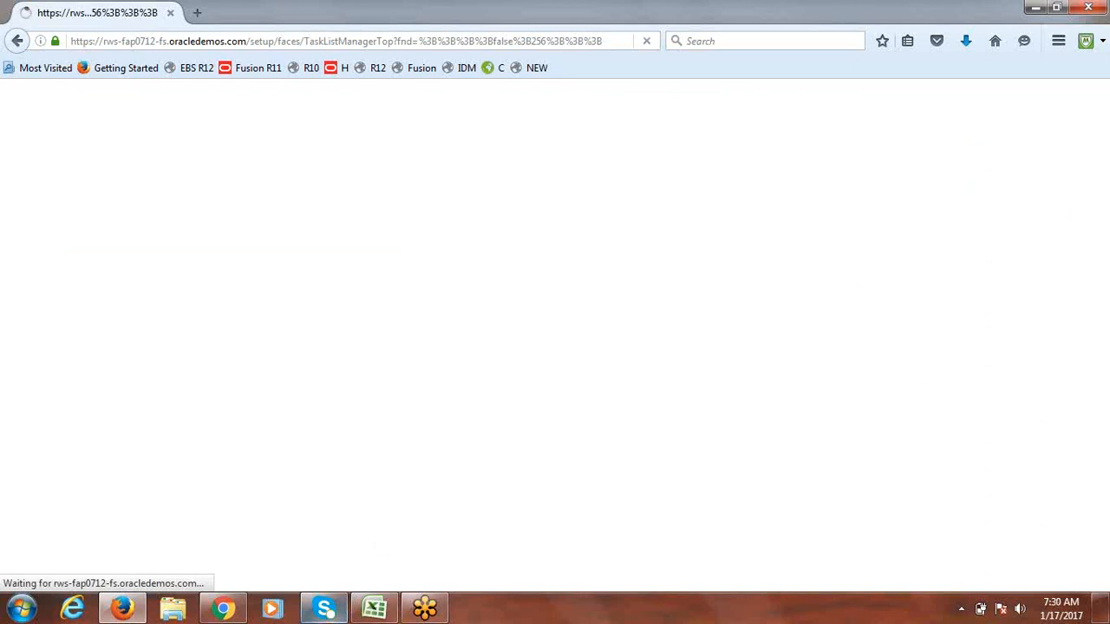
Step: In the class notes, enter Create Template, Create Format and Create Payment Process Profile from A322 down
{"action": "left_click", "coordinate": [376, 609]}
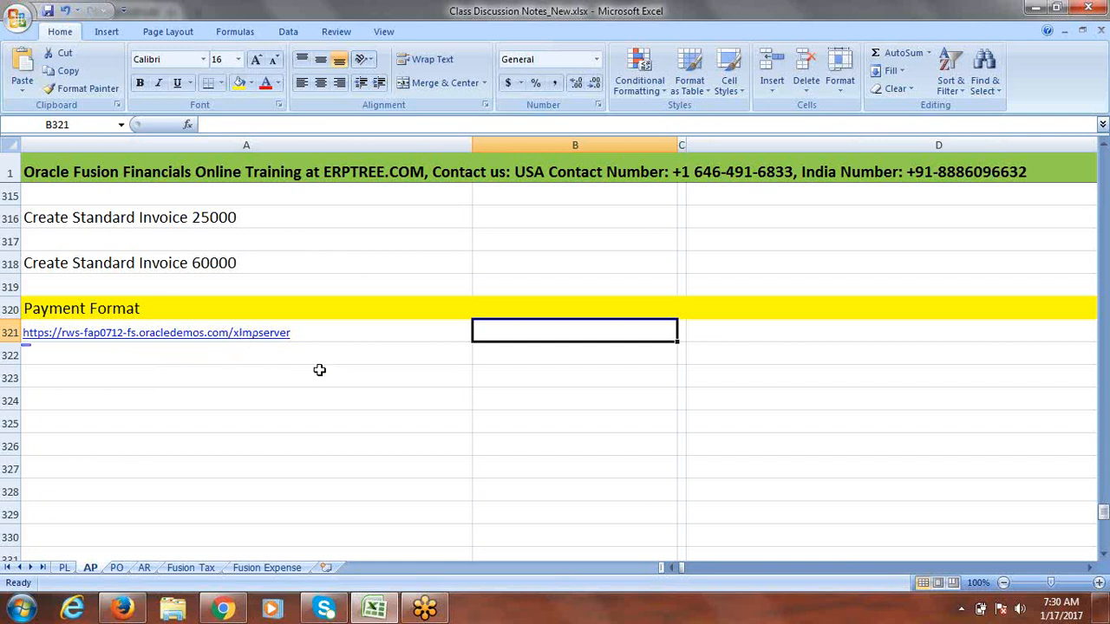
{"action": "left_click", "coordinate": [111, 357]}
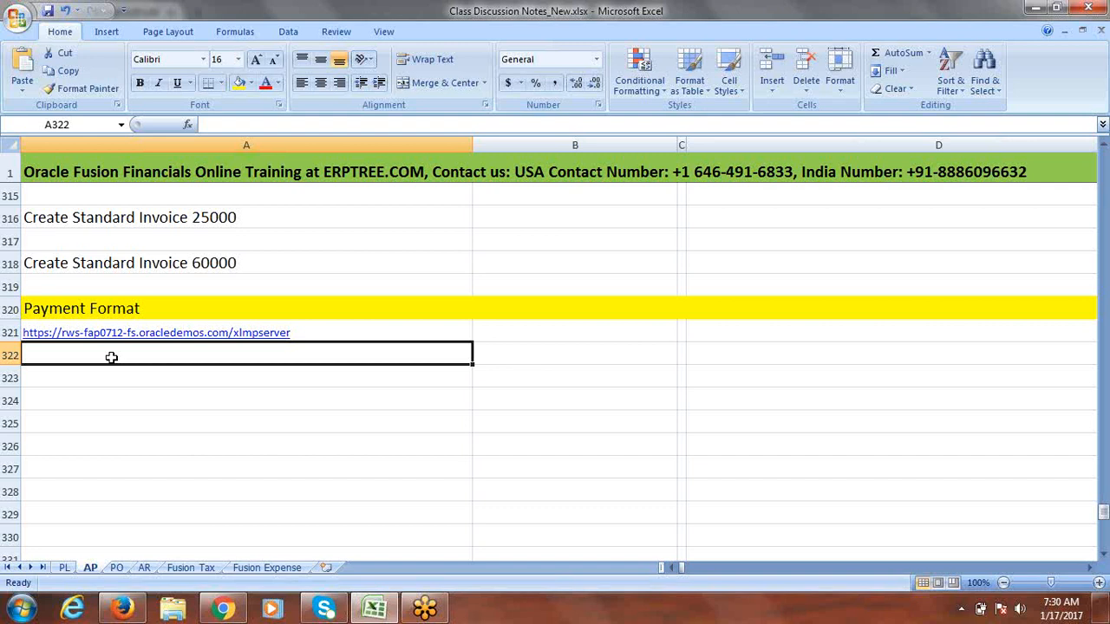
{"action": "type", "text": "Create"}
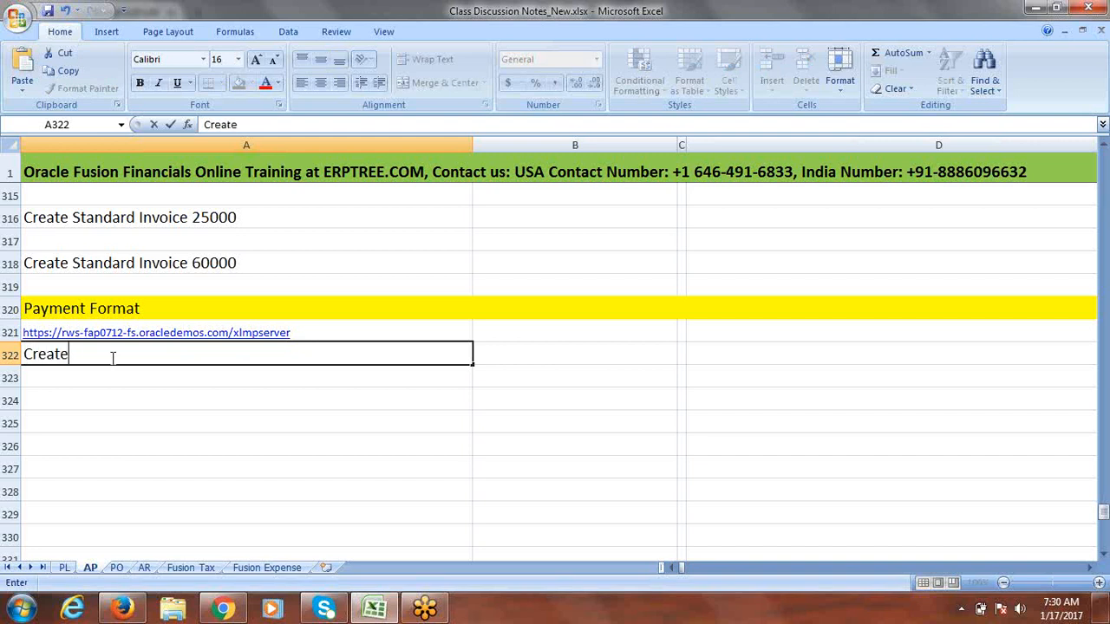
{"action": "type", "text": " Template"}
{"action": "key", "text": "Return"}
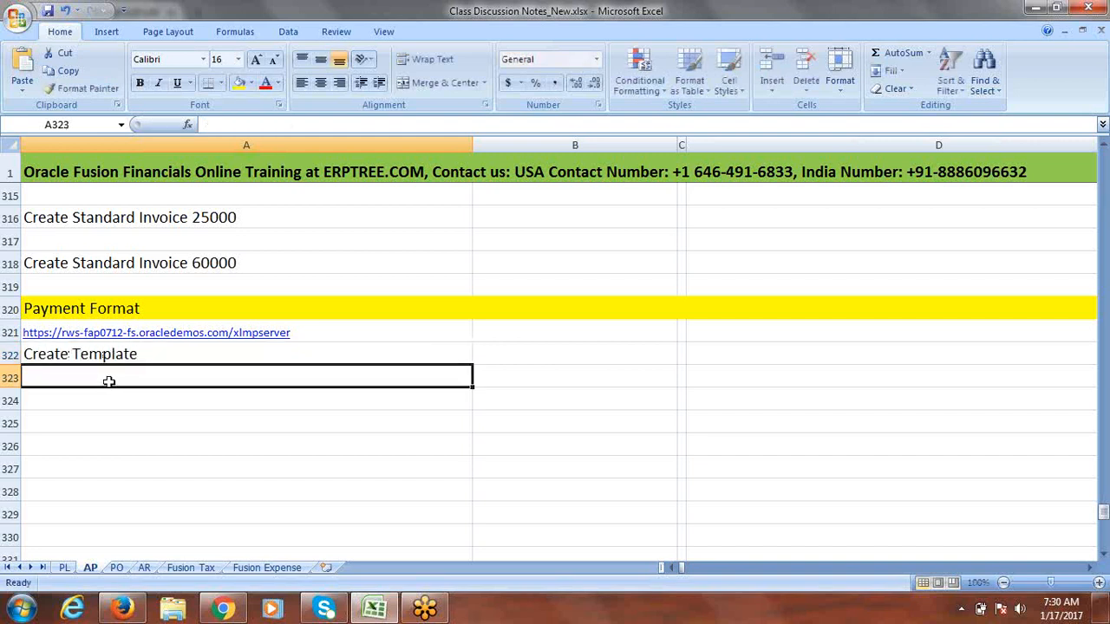
{"action": "type", "text": "Create "}
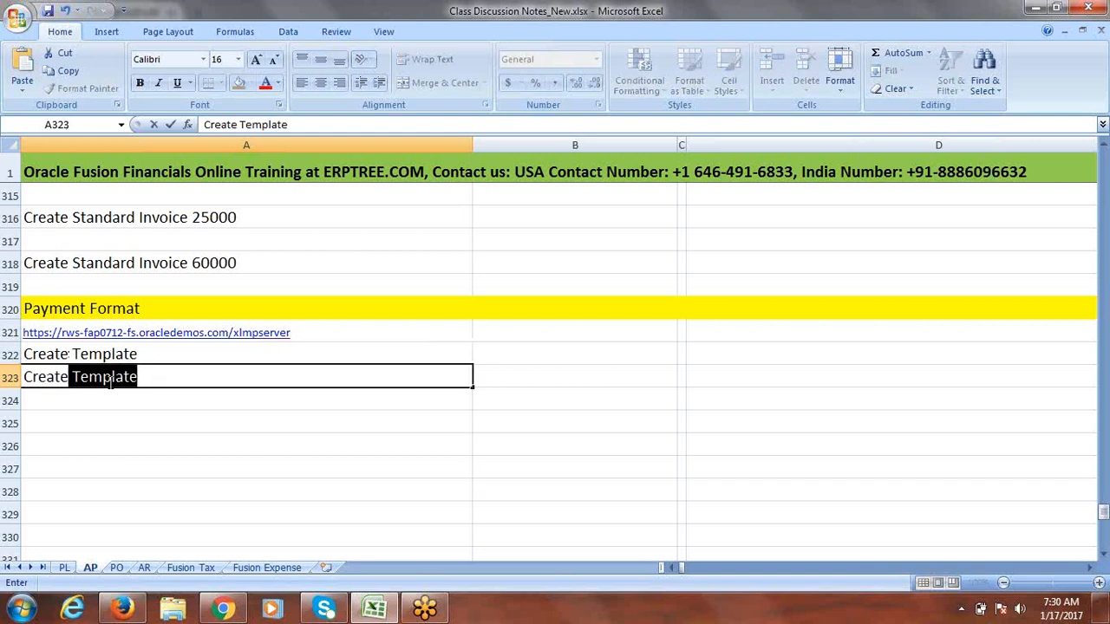
{"action": "type", "text": "F"}
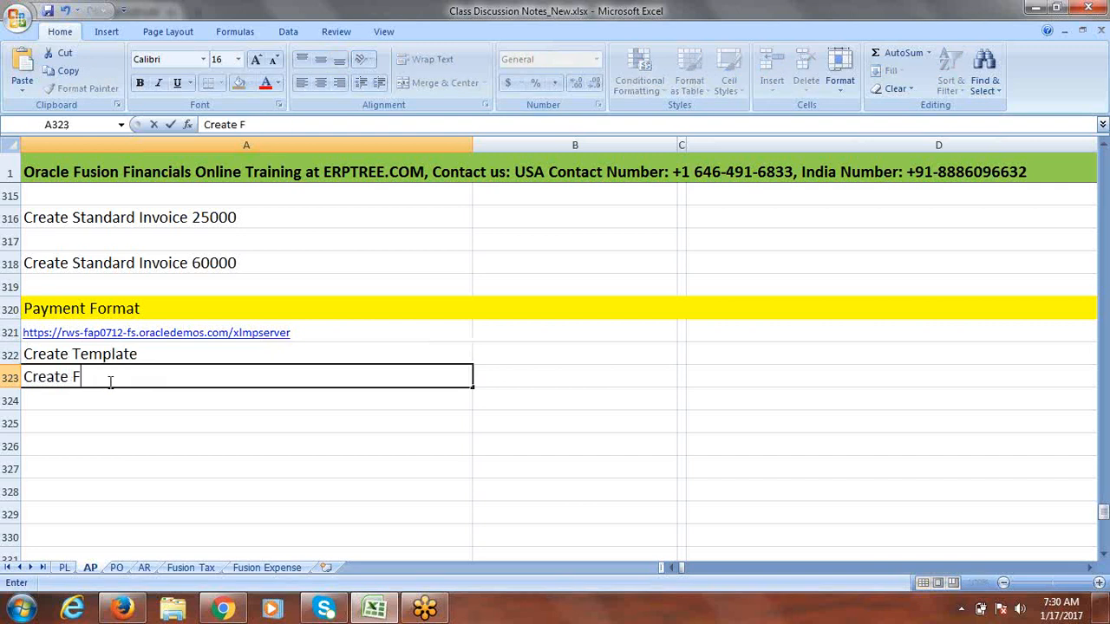
{"action": "type", "text": "ormat"}
{"action": "key", "text": "Return"}
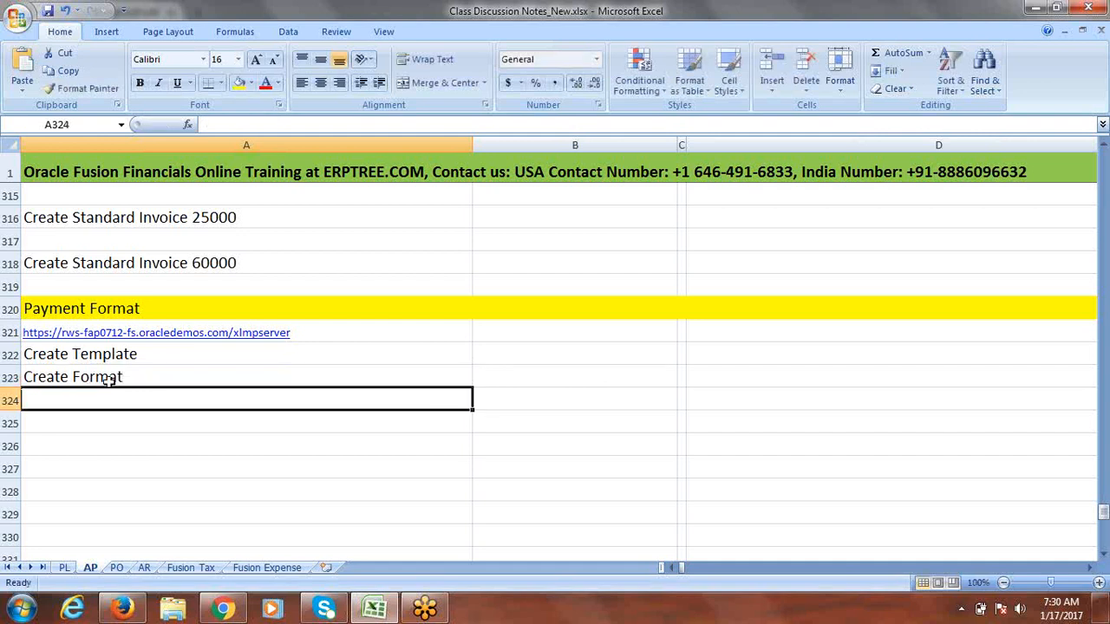
{"action": "type", "text": "Create Payment Process Profile"}
{"action": "key", "text": "ctrl+Return"}
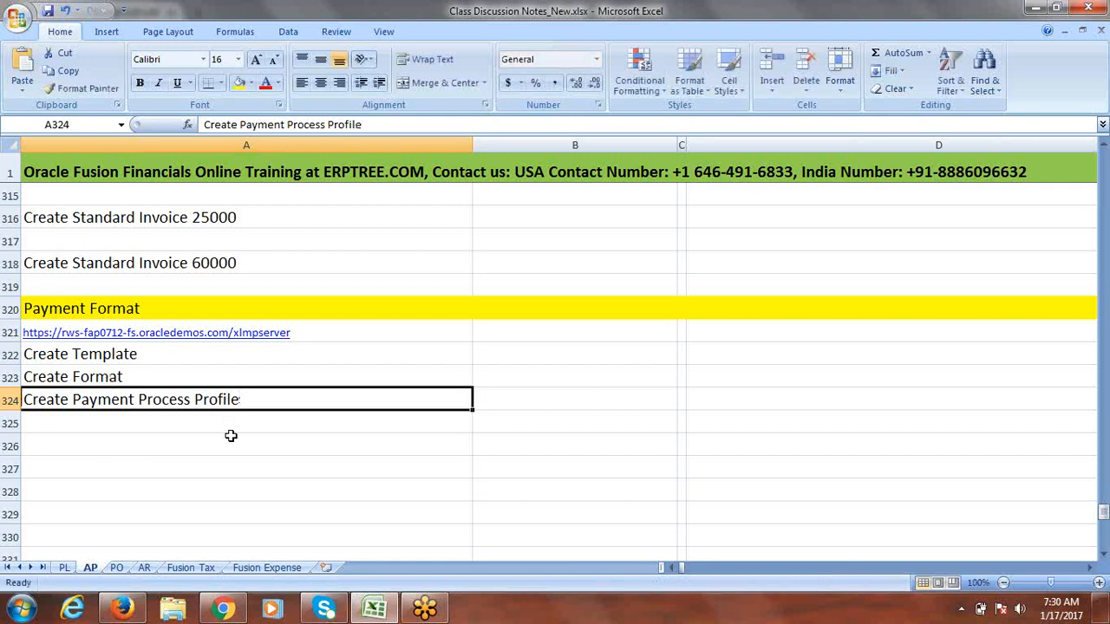
Step: Insert a row above Create Payment Process Profile, enter 'Select Format for Documents' in A324, and save
{"action": "left_click", "coordinate": [8, 400]}
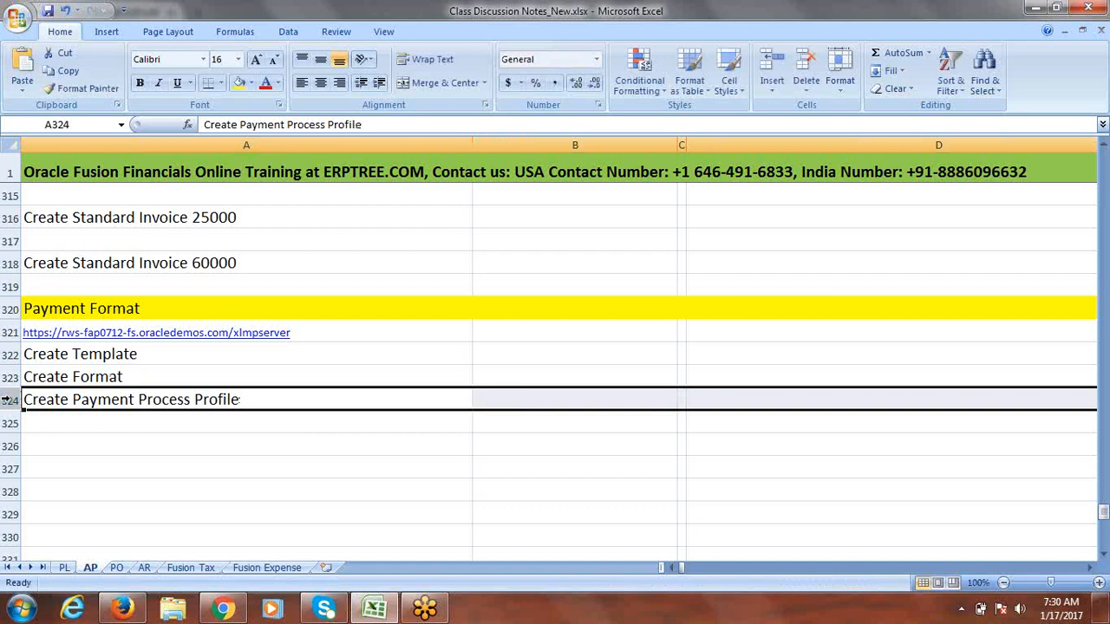
{"action": "left_click", "coordinate": [6, 400]}
{"action": "right_click", "coordinate": [7, 400]}
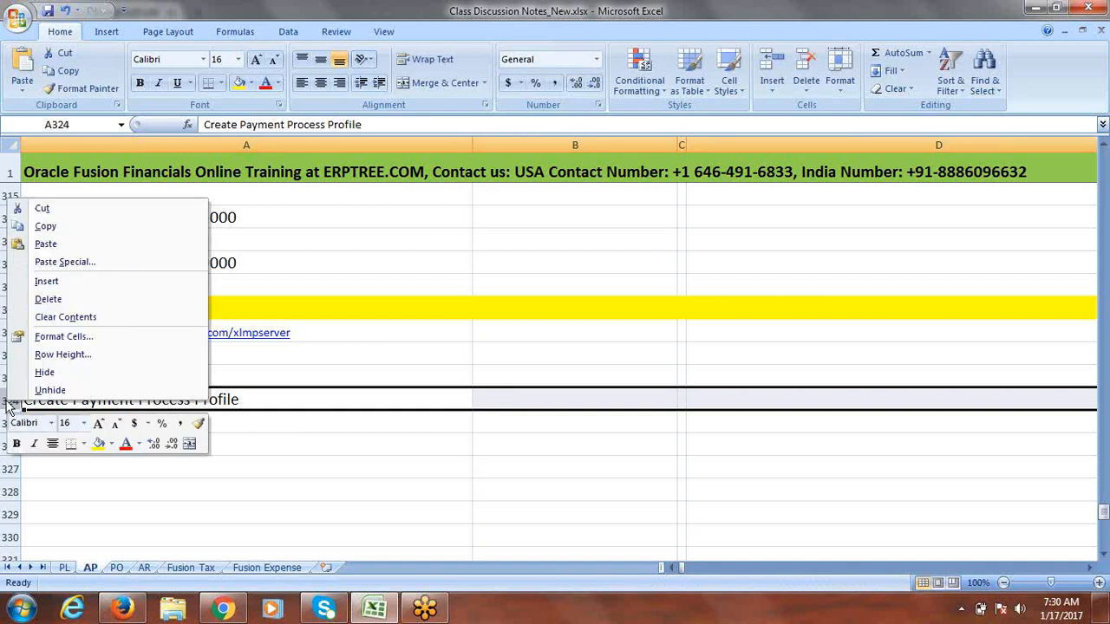
{"action": "left_click", "coordinate": [69, 283]}
{"action": "left_click", "coordinate": [89, 400]}
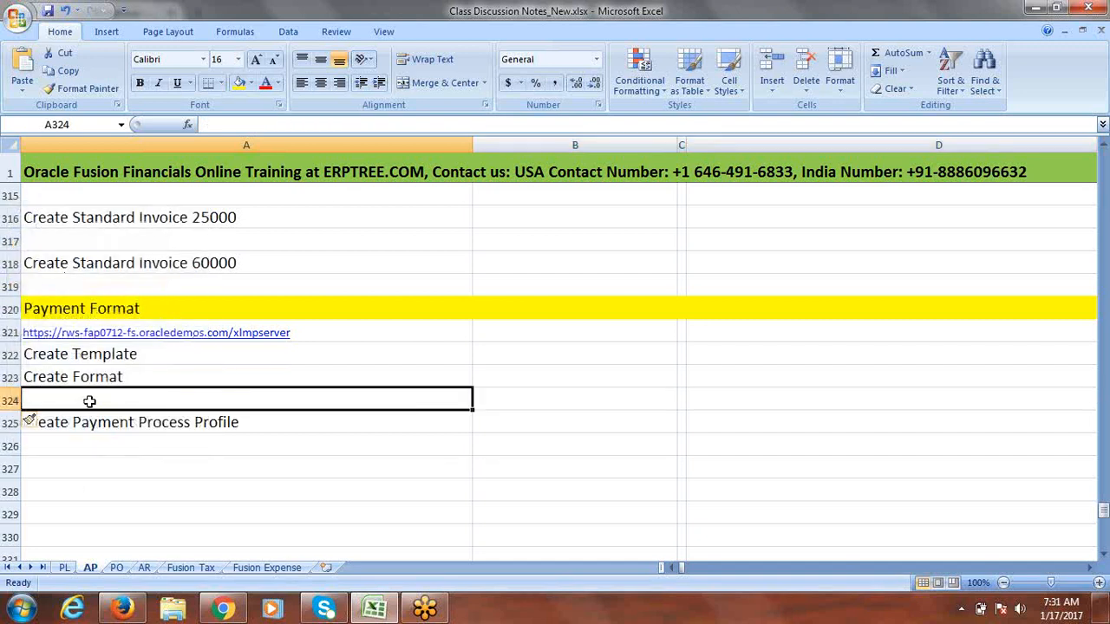
{"action": "type", "text": "Select"}
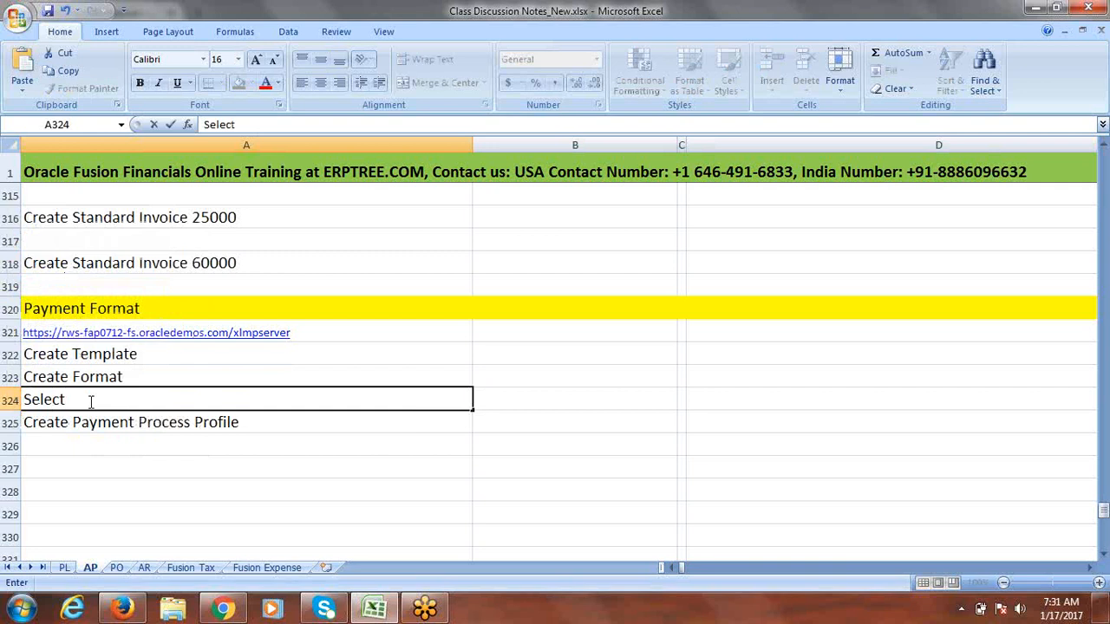
{"action": "type", "text": " Format in"}
{"action": "key", "text": "BackSpace"}
{"action": "key", "text": "BackSpace"}
{"action": "type", "text": "for"}
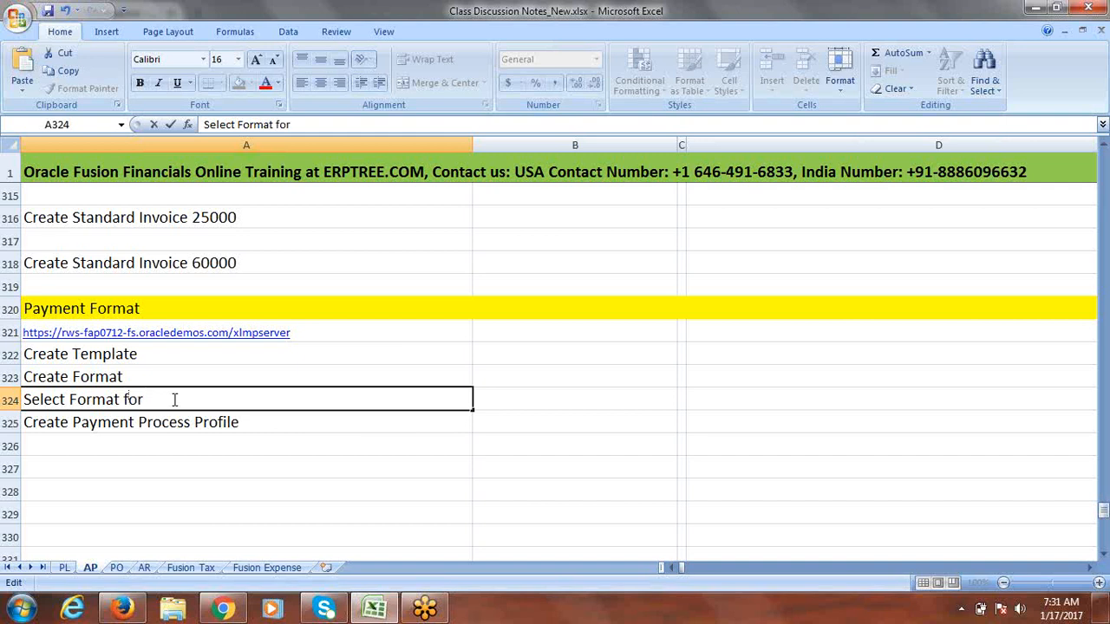
{"action": "type", "text": " Documents"}
{"action": "key", "text": "Return"}
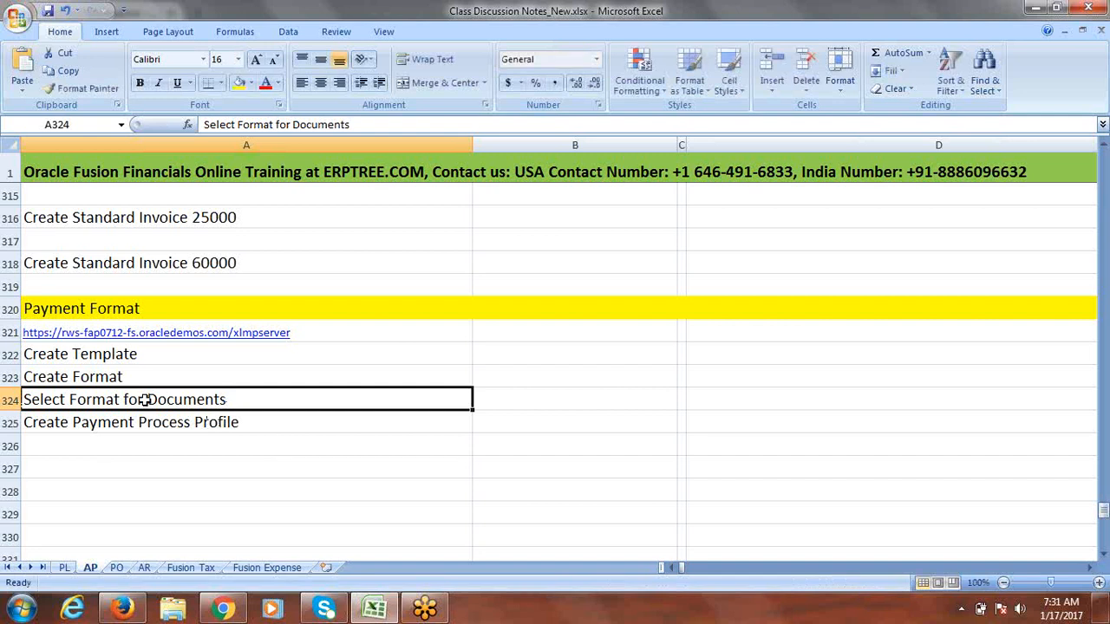
{"action": "key", "text": "ctrl+s"}
Step: Review the Create Payment Process Profile note unchanged, settle on Create Format, and switch to Chrome
{"action": "left_click", "coordinate": [73, 422]}
{"action": "double_click", "coordinate": [73, 422]}
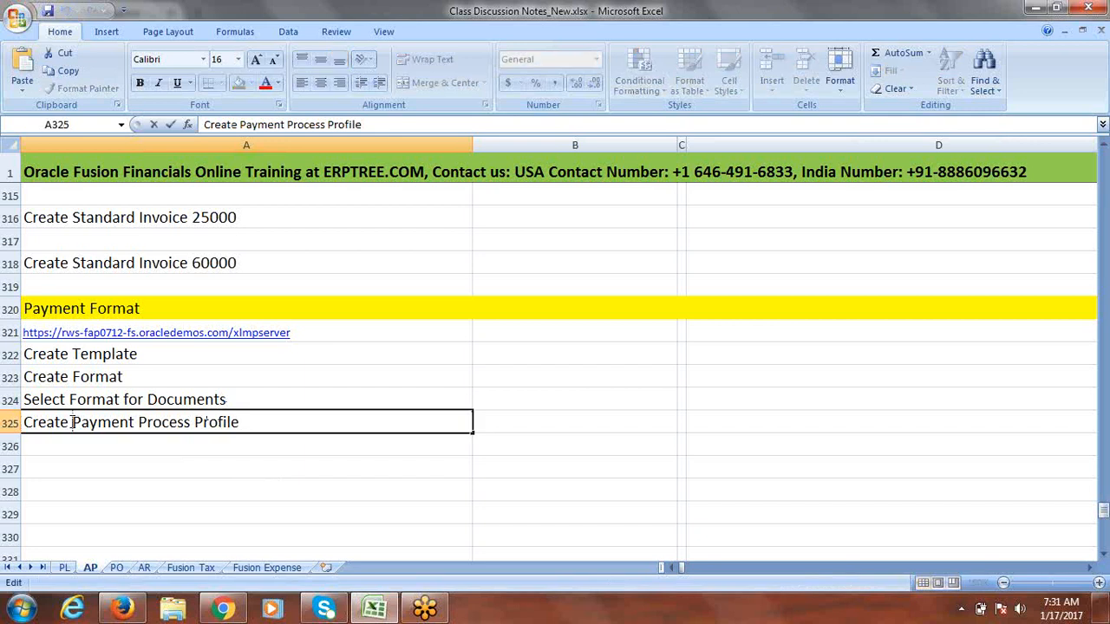
{"action": "key", "text": "Escape"}
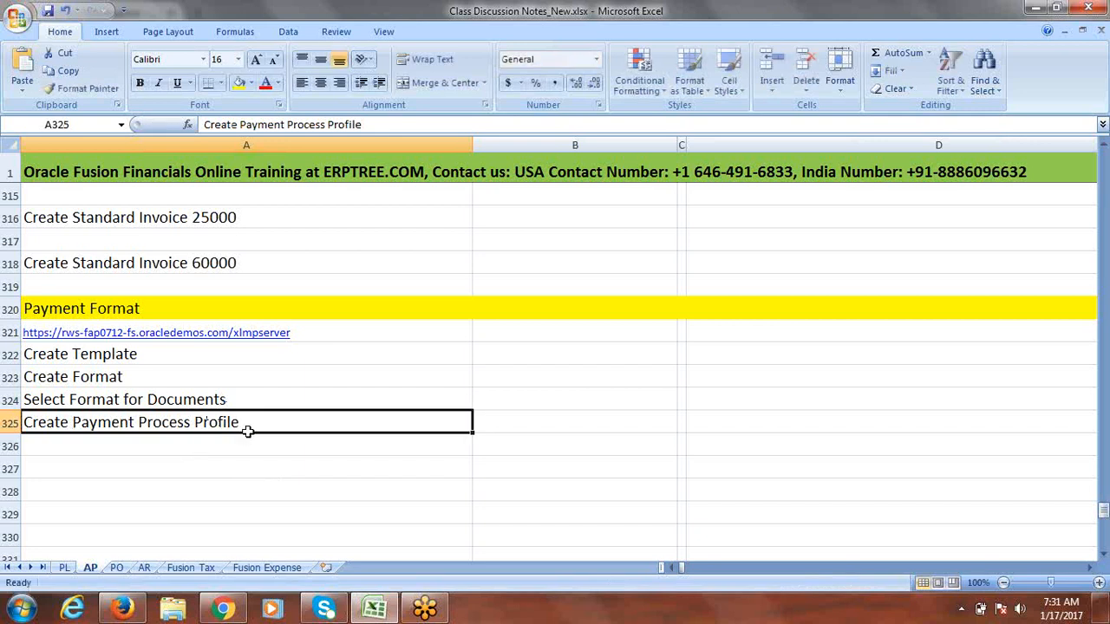
{"action": "left_click", "coordinate": [146, 377]}
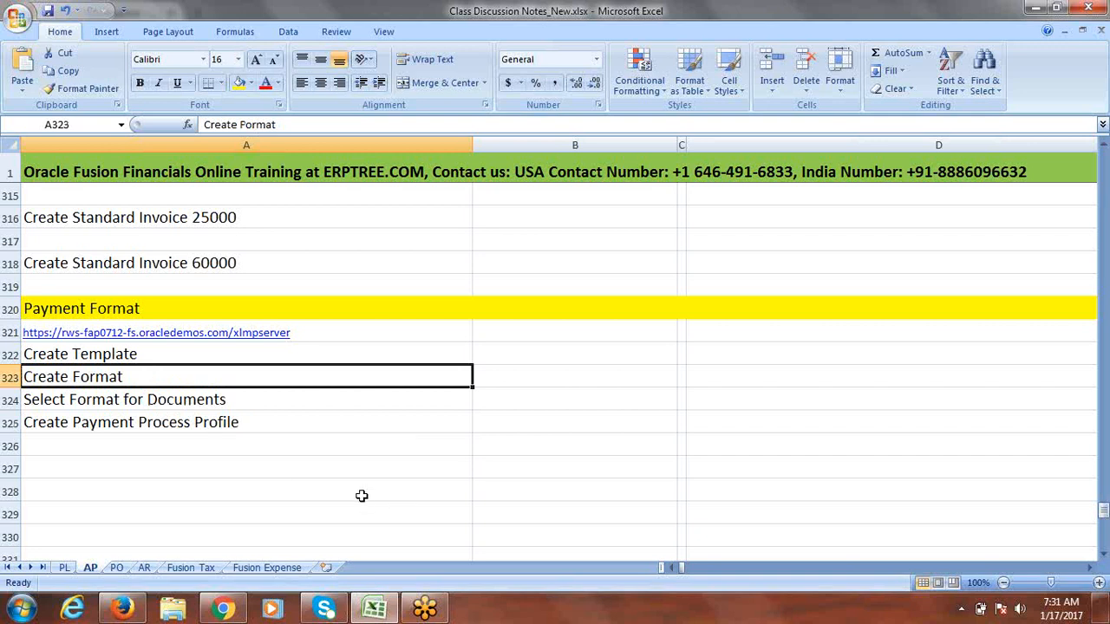
{"action": "left_click", "coordinate": [224, 610]}
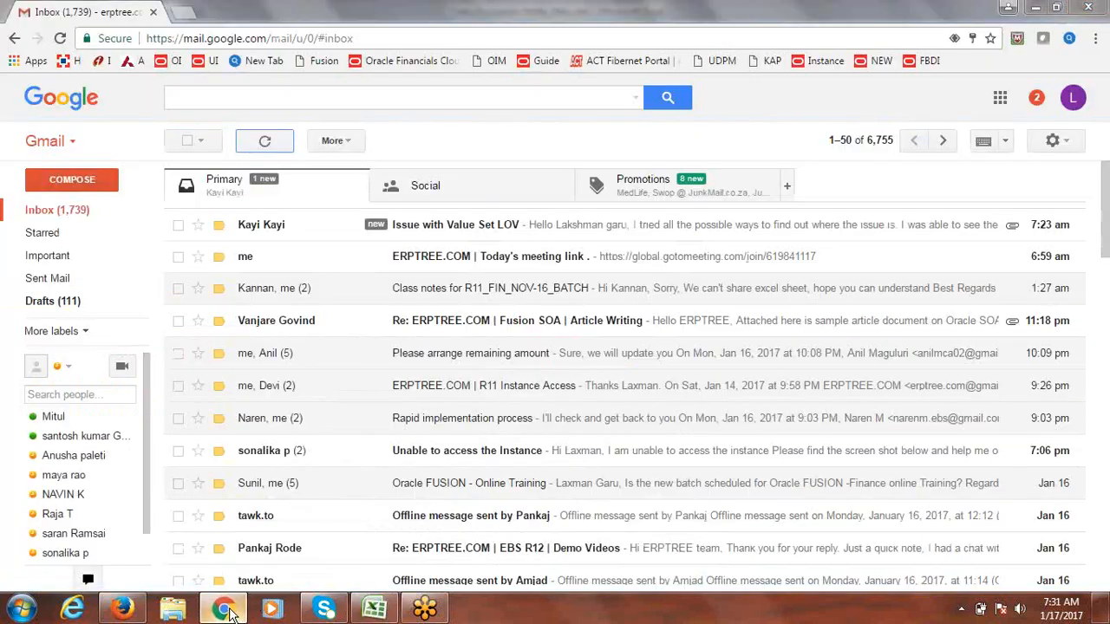
Step: Switch from Gmail to the Fusion Setup and Maintenance page in Firefox
{"action": "left_click", "coordinate": [224, 610]}
{"action": "left_click", "coordinate": [130, 611]}
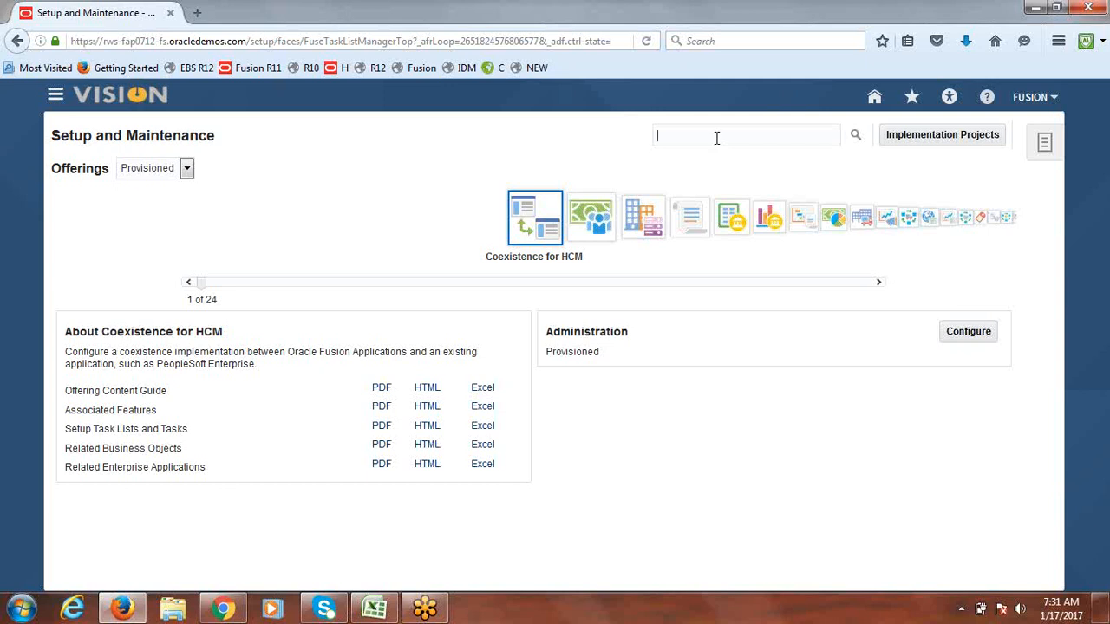
Step: Search Setup for 'Manage Formats', open the task, then reload the Fusion home page when it stalls
{"action": "type", "text": "Manage Formats"}
{"action": "key", "text": "Return"}
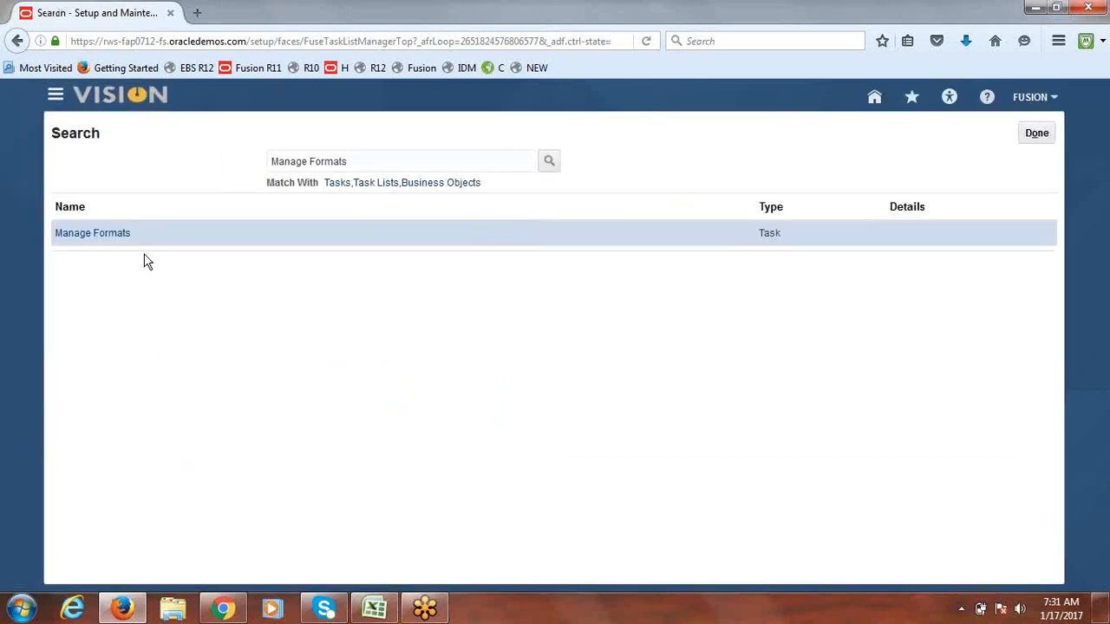
{"action": "left_click", "coordinate": [95, 241]}
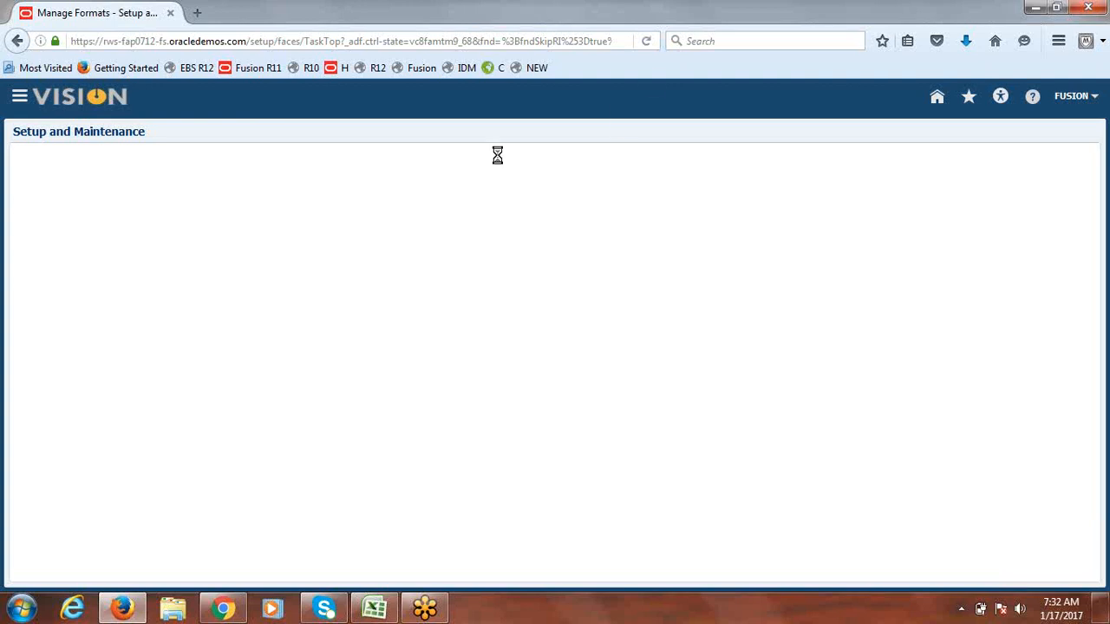
{"action": "left_click", "coordinate": [537, 71]}
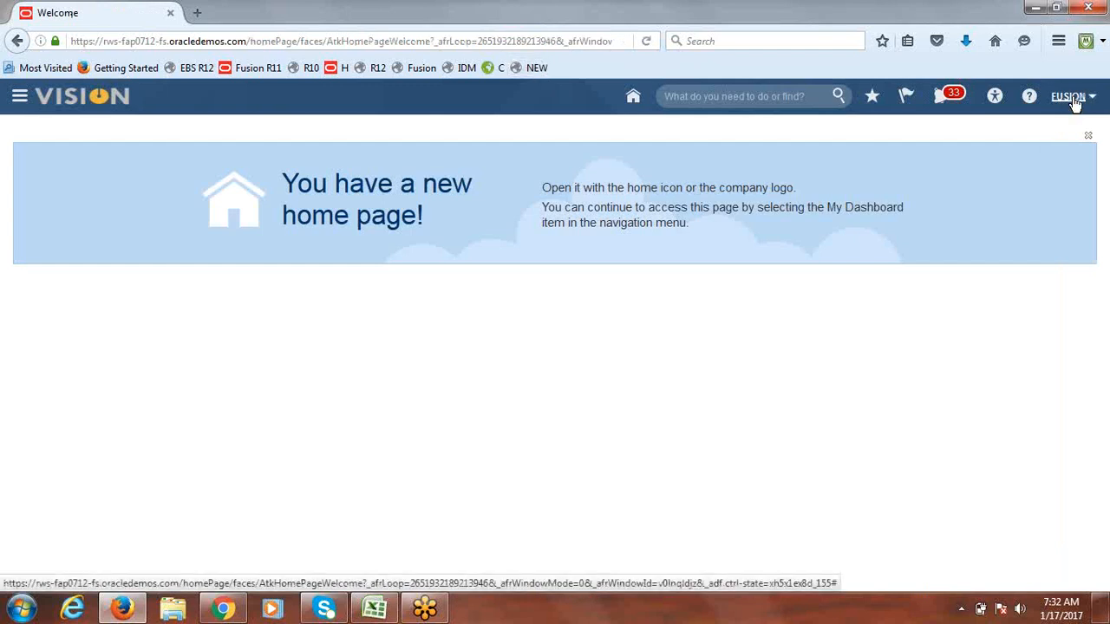
Step: Reopen Setup and Maintenance, search 'manage formats', and open the Manage Formats task
{"action": "left_click", "coordinate": [1073, 98]}
{"action": "left_click", "coordinate": [968, 307]}
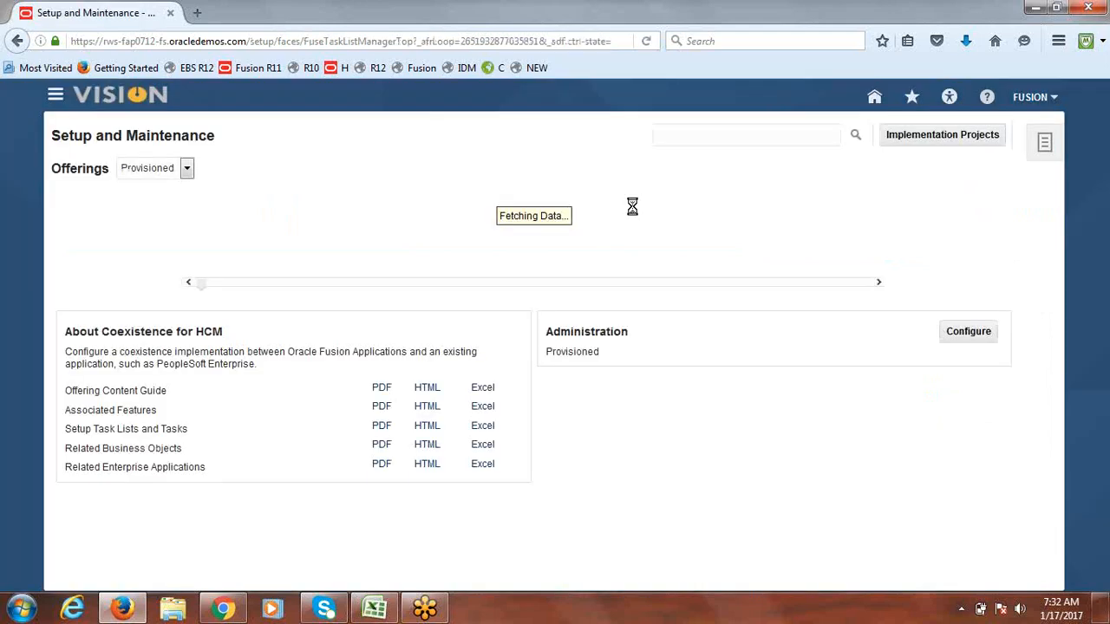
{"action": "left_click", "coordinate": [737, 134]}
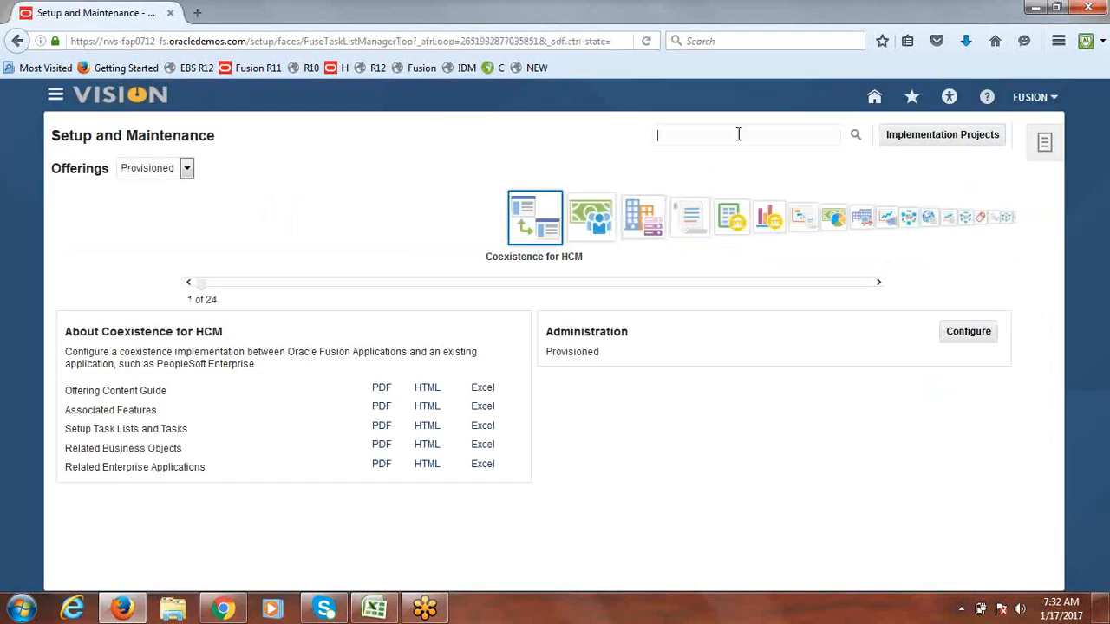
{"action": "type", "text": "manage formats"}
{"action": "key", "text": "Return"}
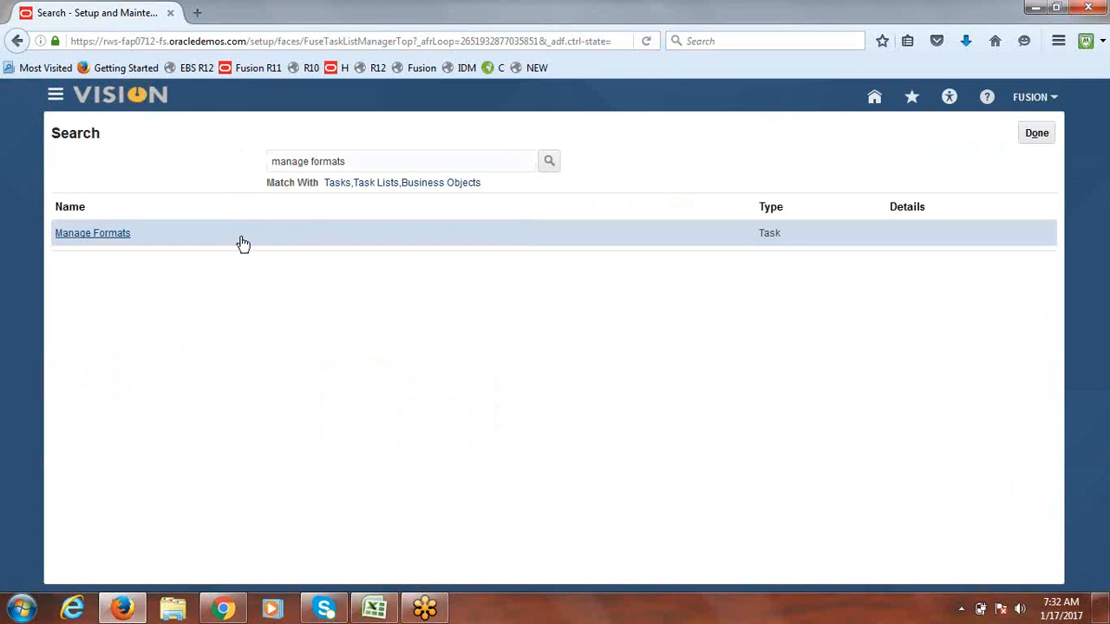
{"action": "left_click", "coordinate": [89, 233]}
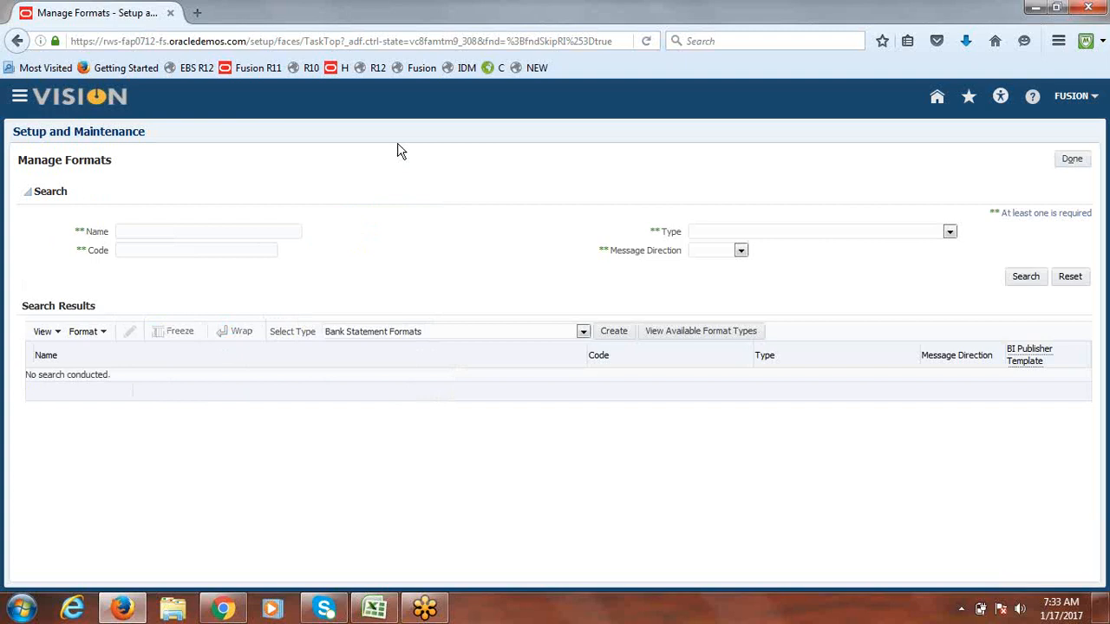
Step: Choose Disbursement Payment File Formats as the format type
{"action": "left_click", "coordinate": [584, 333]}
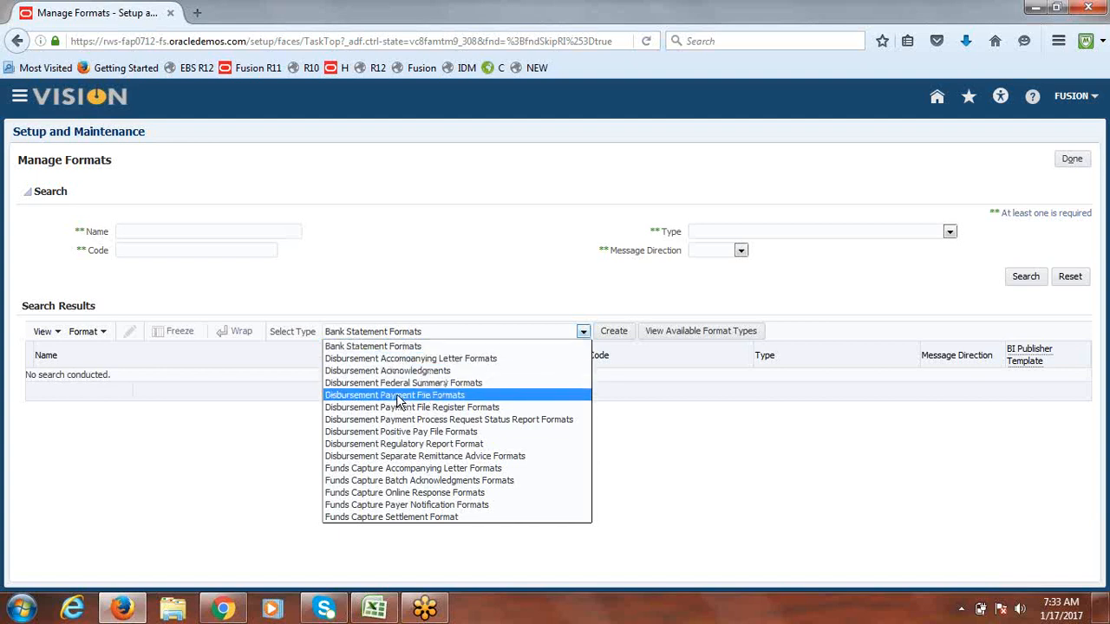
{"action": "left_click", "coordinate": [442, 396]}
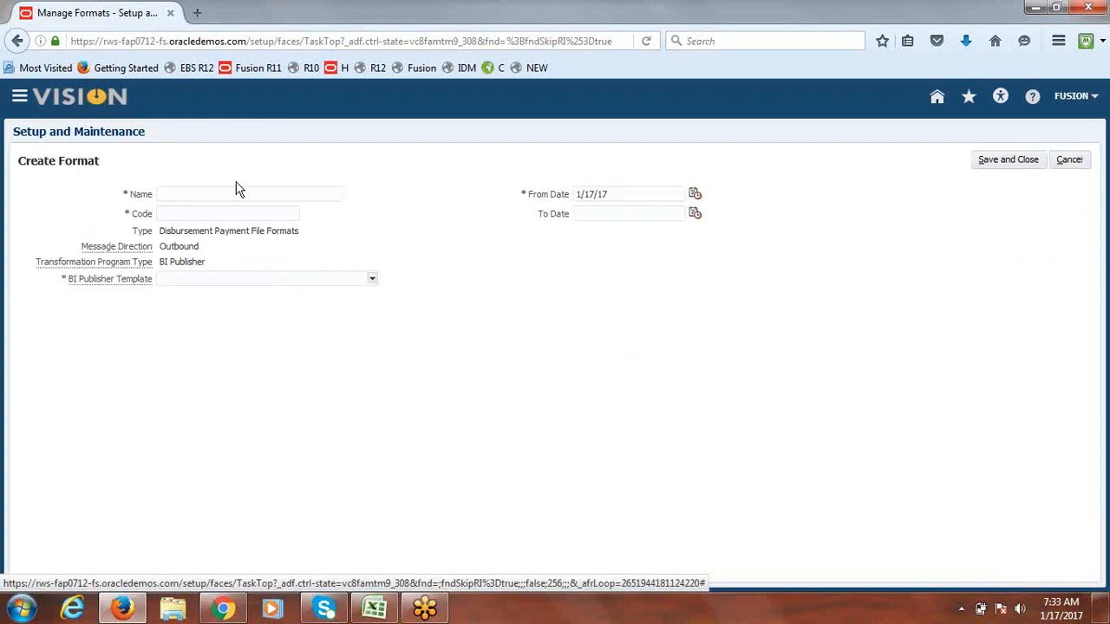
Step: Name the new format 'Fusion Bank Check Format' with code FUSION_BANK_CHECK
{"action": "left_click", "coordinate": [238, 191]}
{"action": "type", "text": "Fusion Bank"}
{"action": "type", "text": "Check Format"}
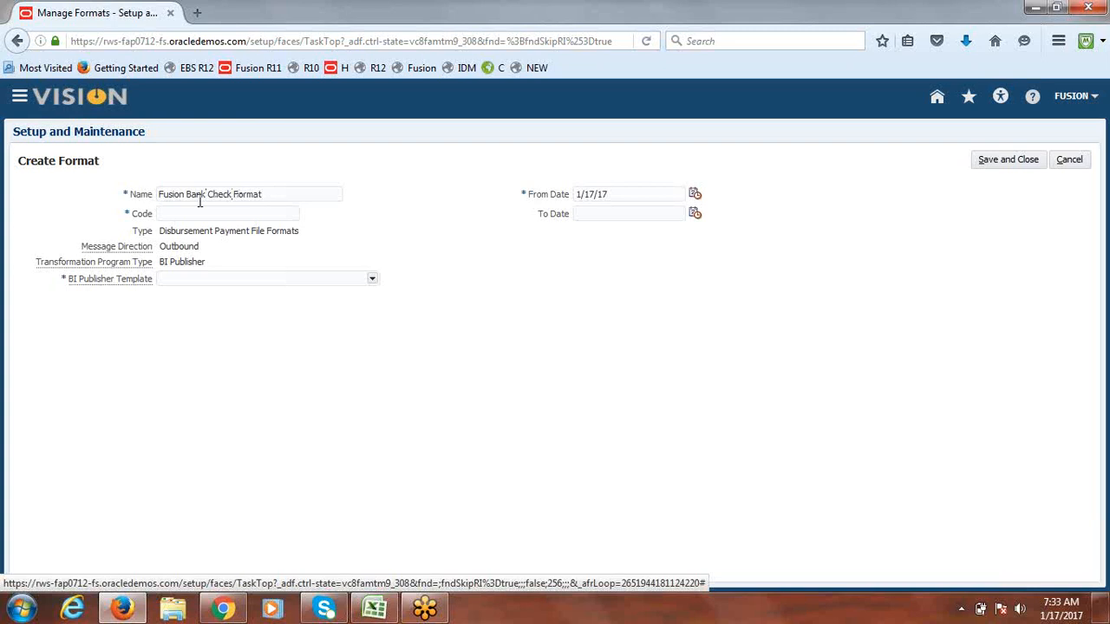
{"action": "type", "text": "FUSION"}
{"action": "type", "text": "_CHK"}
{"action": "key", "text": "BackSpace"}
{"action": "key", "text": "BackSpace"}
{"action": "key", "text": "BackSpace"}
{"action": "type", "text": "BANK_CHECK"}
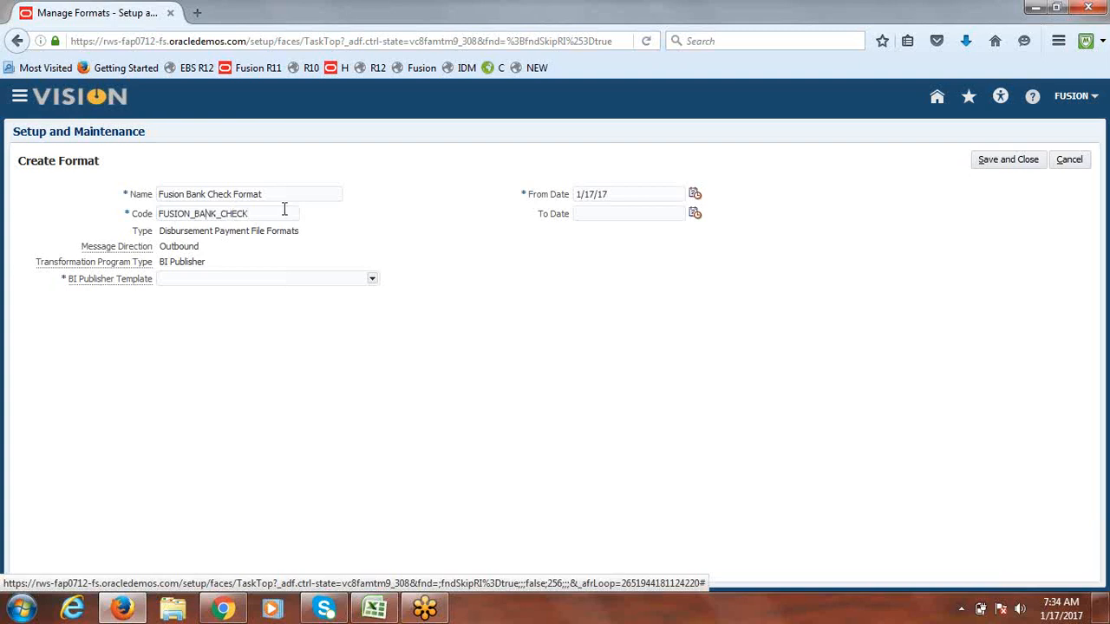
{"action": "left_click", "coordinate": [437, 267]}
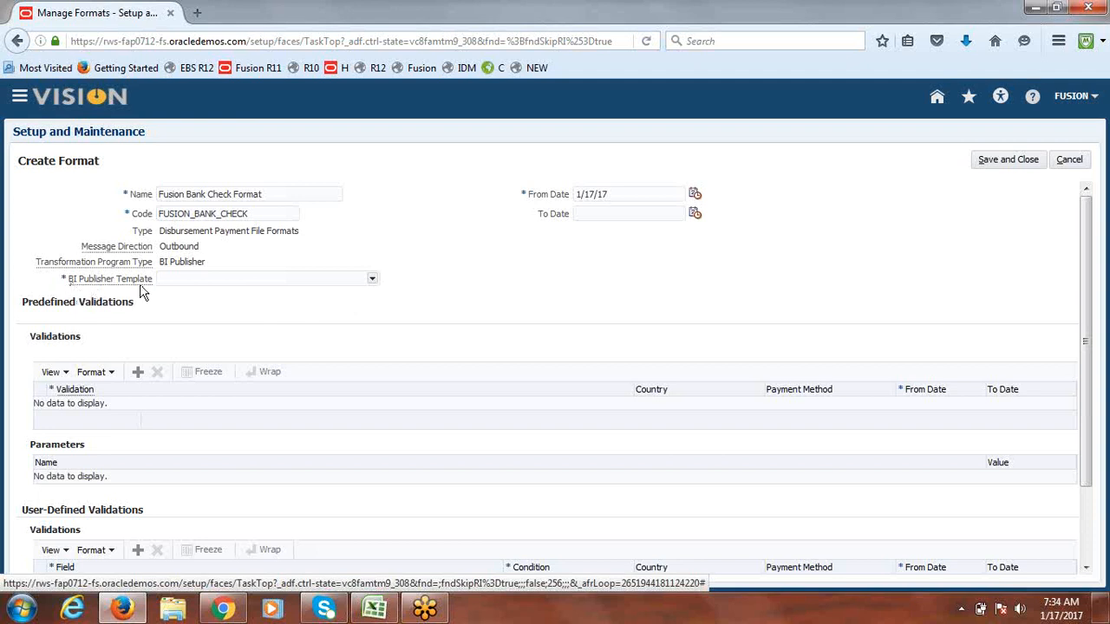
Step: Select the Fusion Bank Check Layout template, save and close the format, and confirm
{"action": "left_click", "coordinate": [372, 279]}
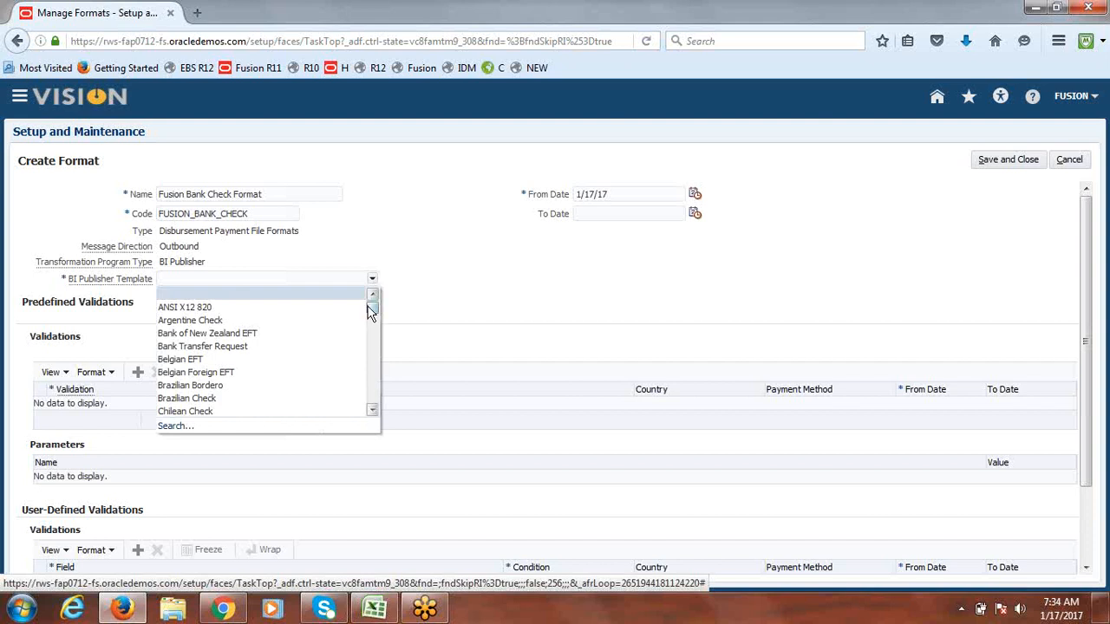
{"action": "left_click_drag", "start_coordinate": [374, 305], "coordinate": [374, 330]}
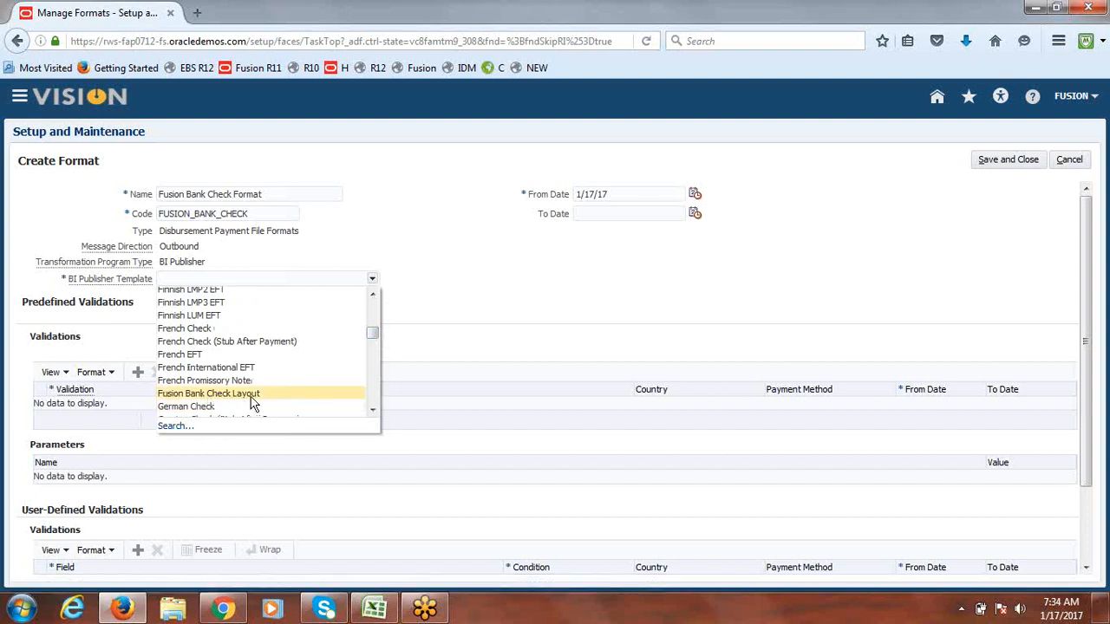
{"action": "left_click", "coordinate": [207, 395]}
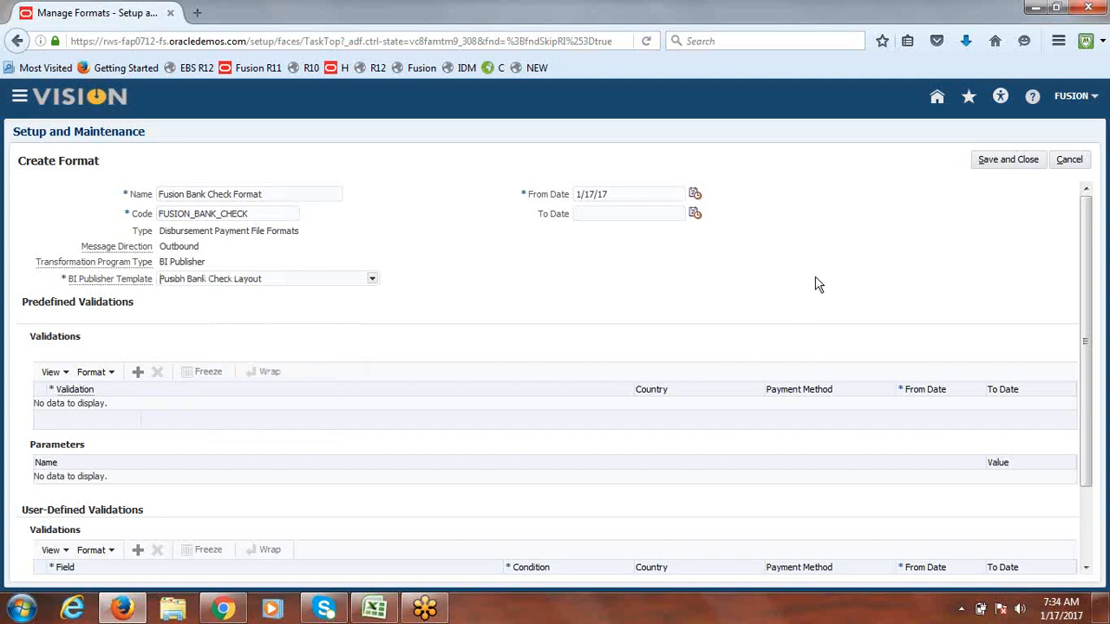
{"action": "left_click", "coordinate": [1013, 163]}
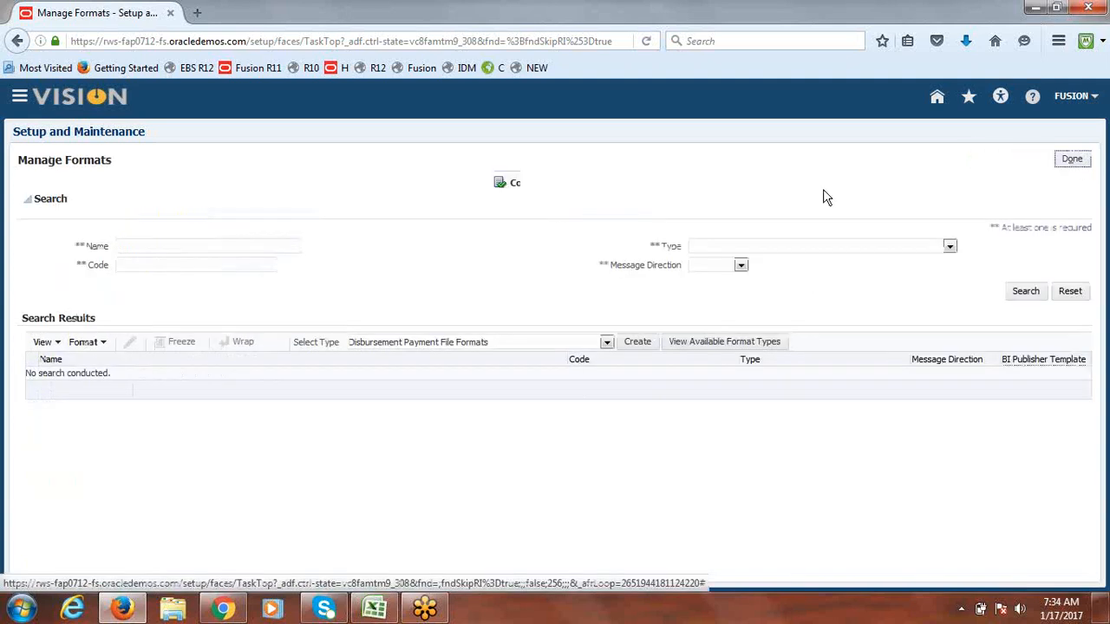
{"action": "left_click", "coordinate": [594, 232]}
Step: Finish Manage Formats, select the two remaining notes in A324:A325, and return to Firefox
{"action": "left_click", "coordinate": [1074, 160]}
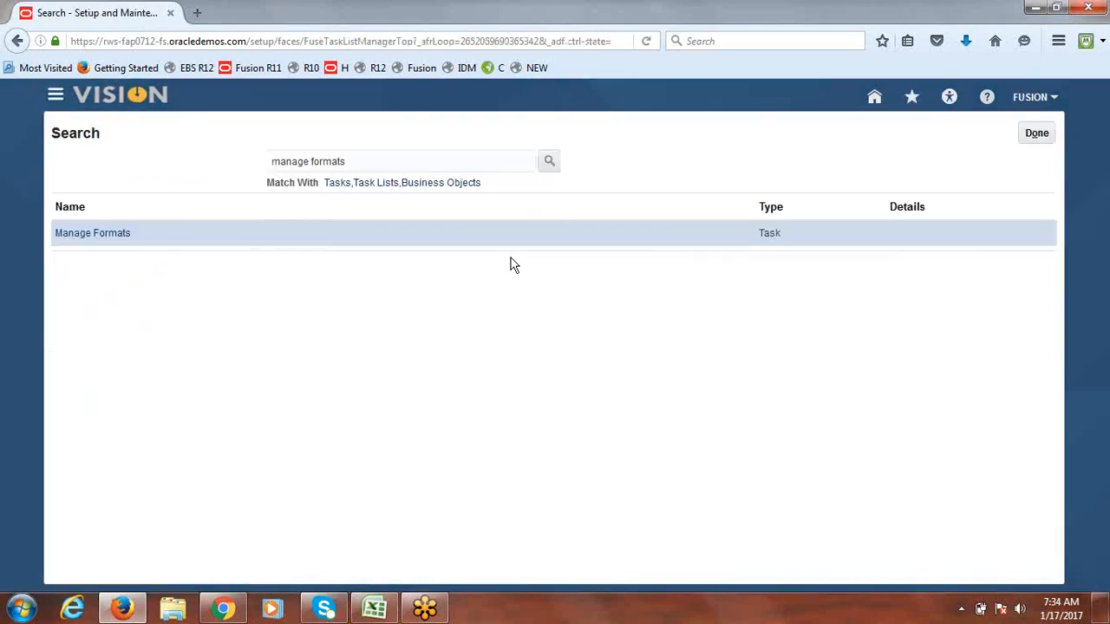
{"action": "left_click", "coordinate": [376, 609]}
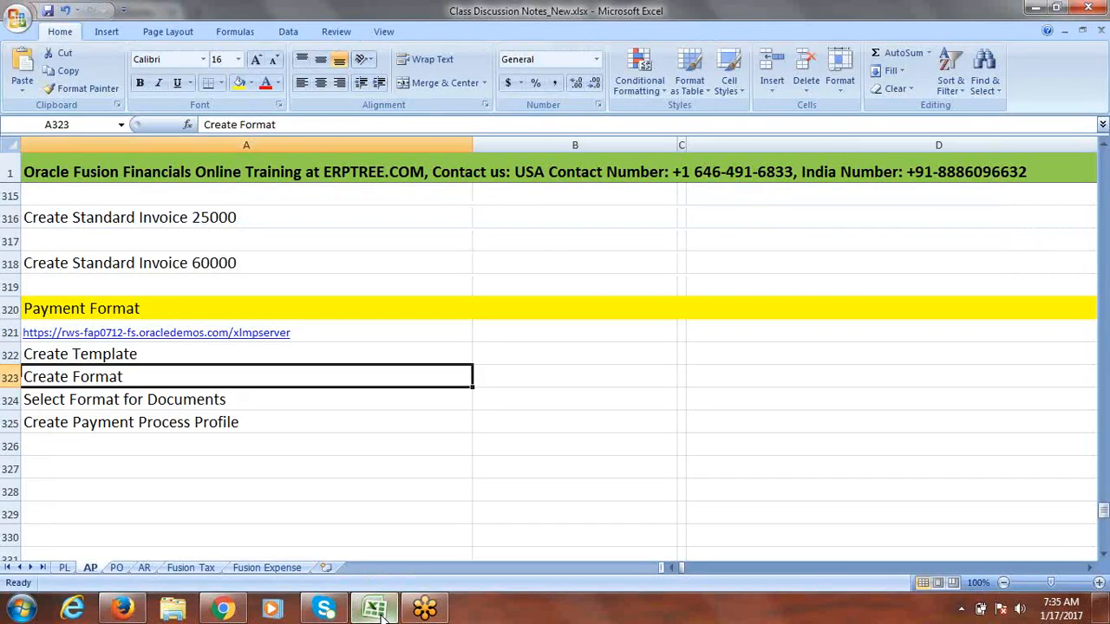
{"action": "left_click", "coordinate": [209, 402]}
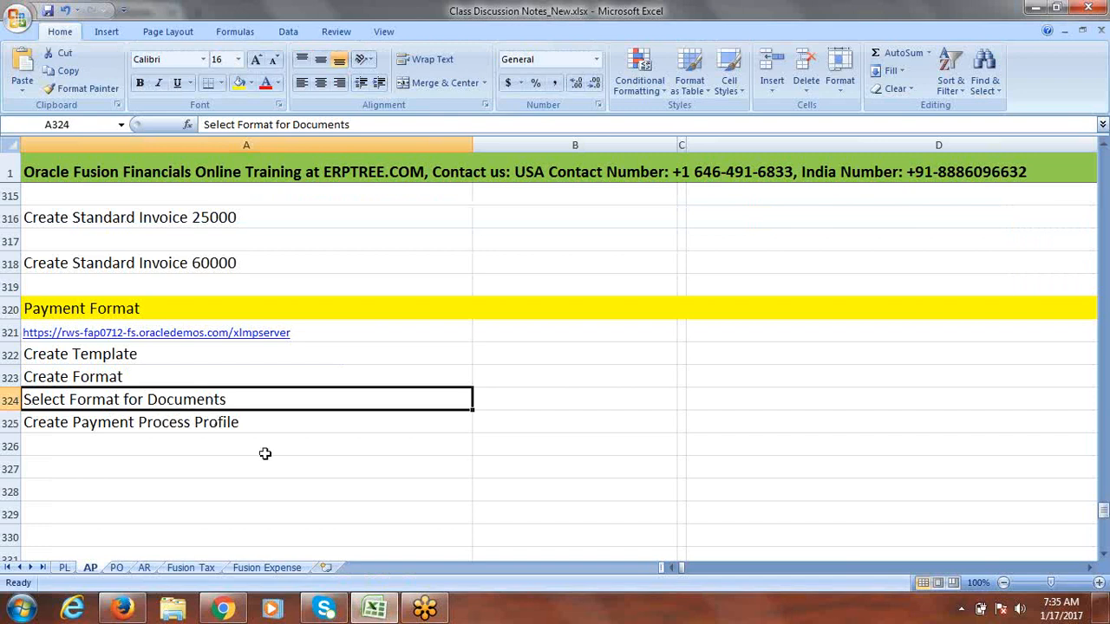
{"action": "left_click", "coordinate": [244, 423]}
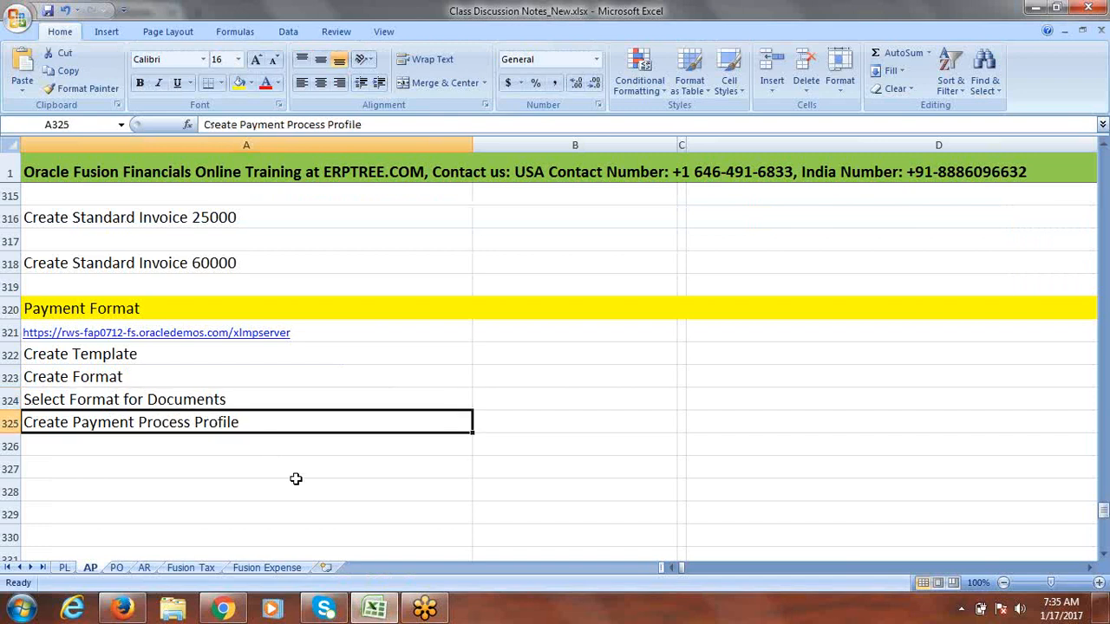
{"action": "left_click_drag", "start_coordinate": [251, 398], "coordinate": [252, 423]}
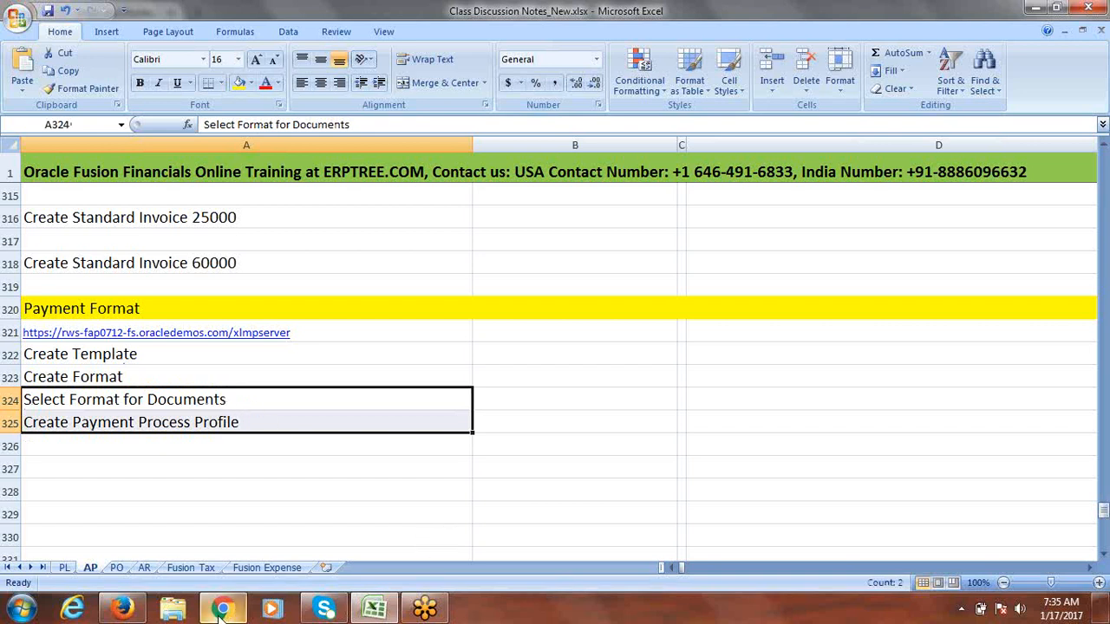
{"action": "left_click", "coordinate": [121, 609]}
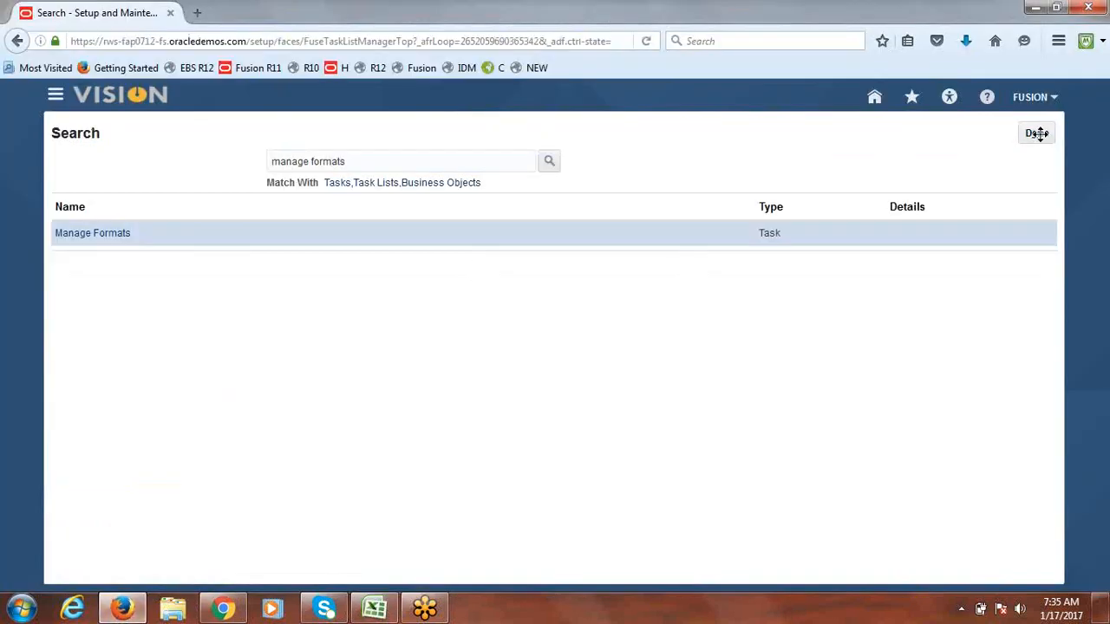
Step: Search 'BANK ACCOUNT' to reach Manage Bank Accounts, then search for account name 'Fusion'
{"action": "left_click_drag", "start_coordinate": [352, 161], "coordinate": [171, 184]}
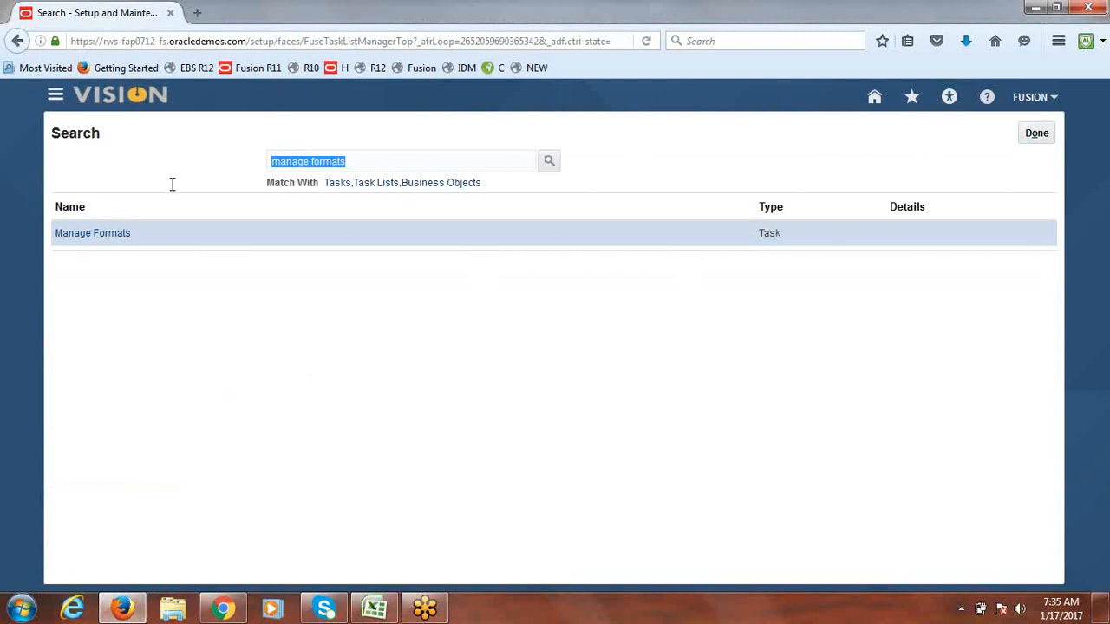
{"action": "type", "text": "BANK ACCOUNT"}
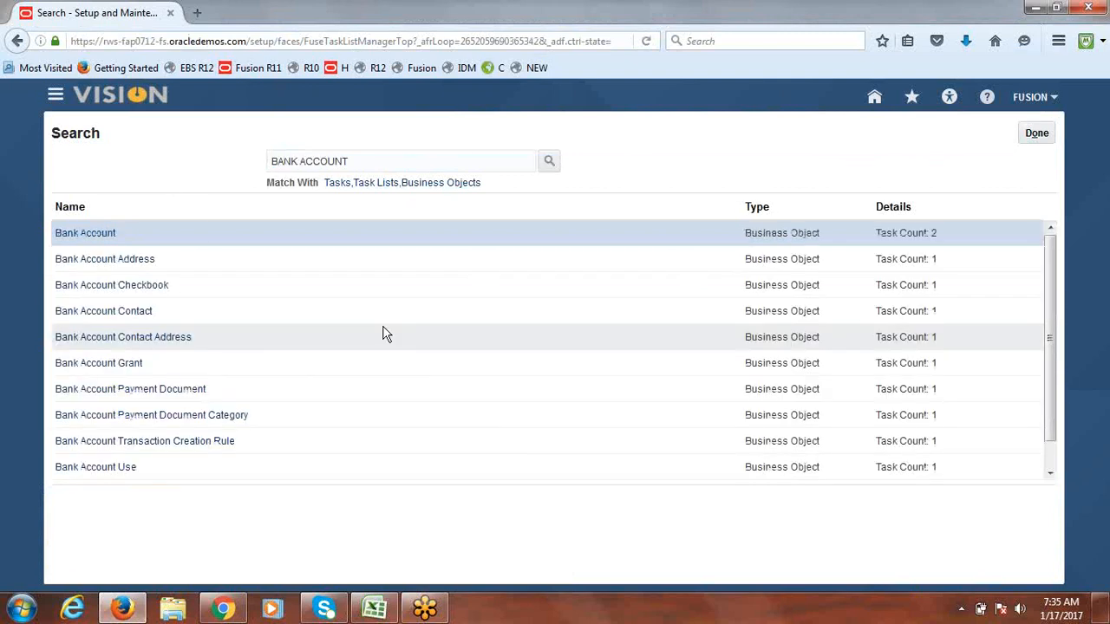
{"action": "left_click", "coordinate": [92, 243]}
{"action": "left_click", "coordinate": [128, 193]}
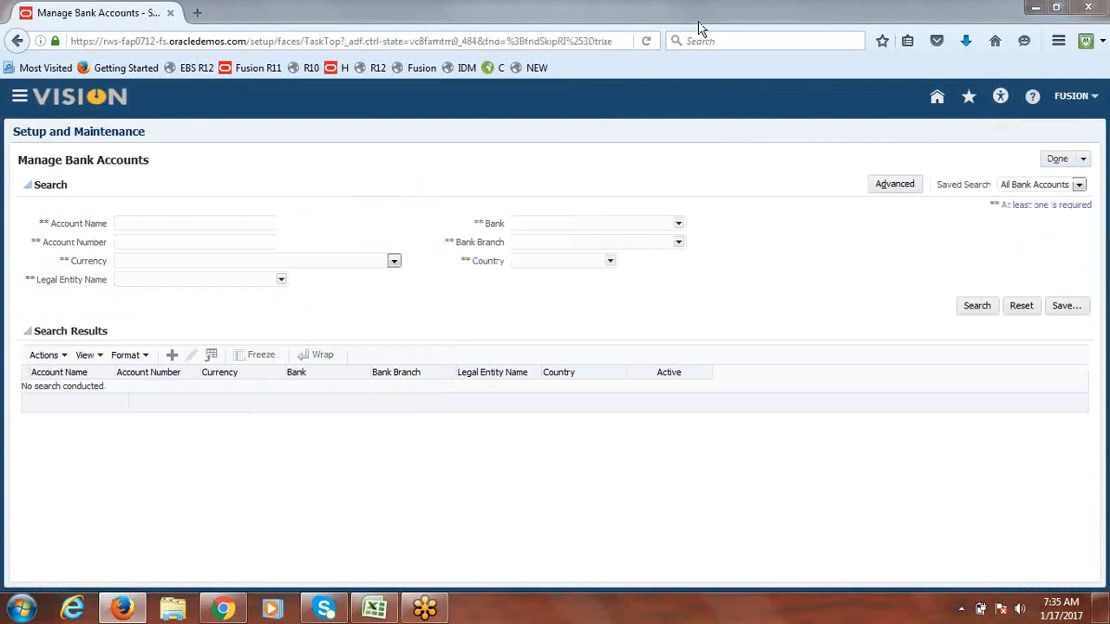
{"action": "left_click", "coordinate": [228, 226]}
{"action": "type", "text": "Fusion"}
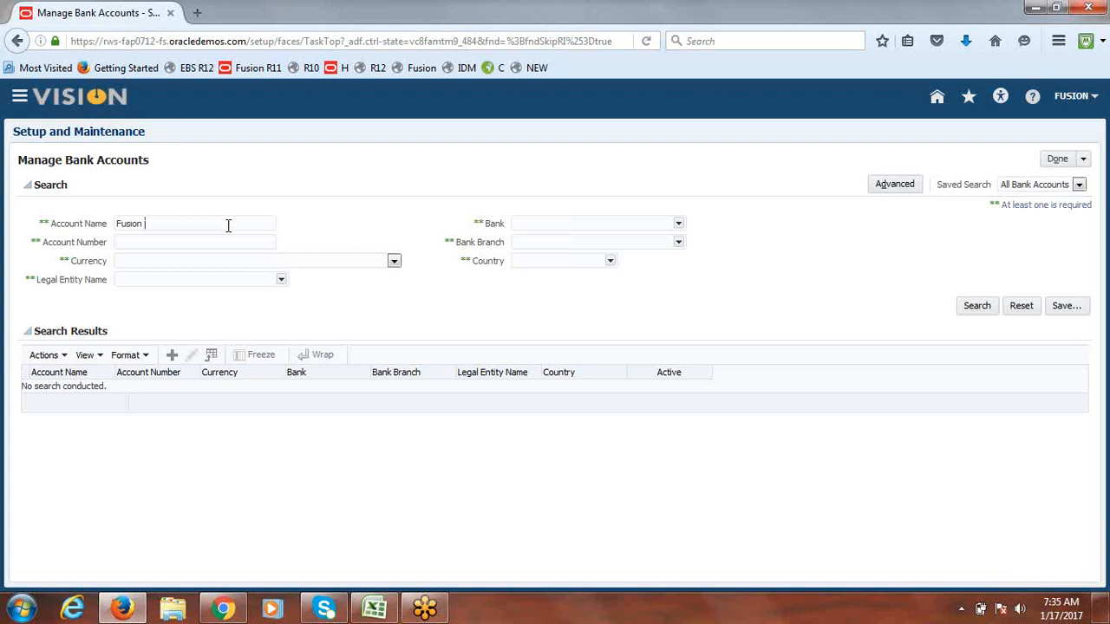
{"action": "key", "text": "Return"}
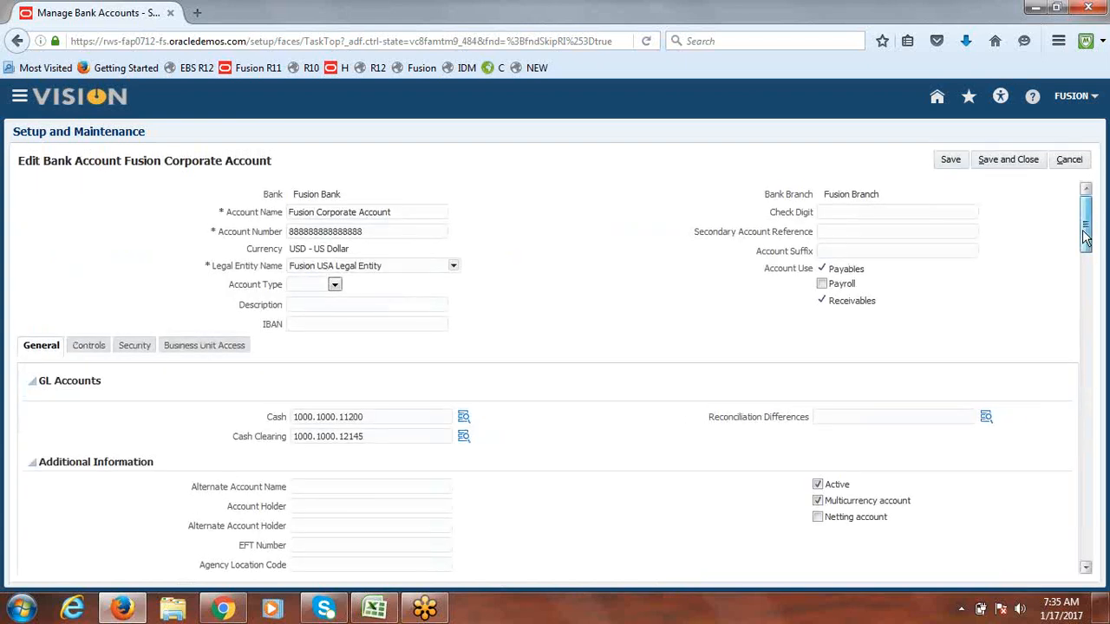
Step: Pick Fusion Bank Check Format for the Fusion Check payment document, then cancel without saving
{"action": "left_click_drag", "start_coordinate": [1087, 240], "coordinate": [1087, 290]}
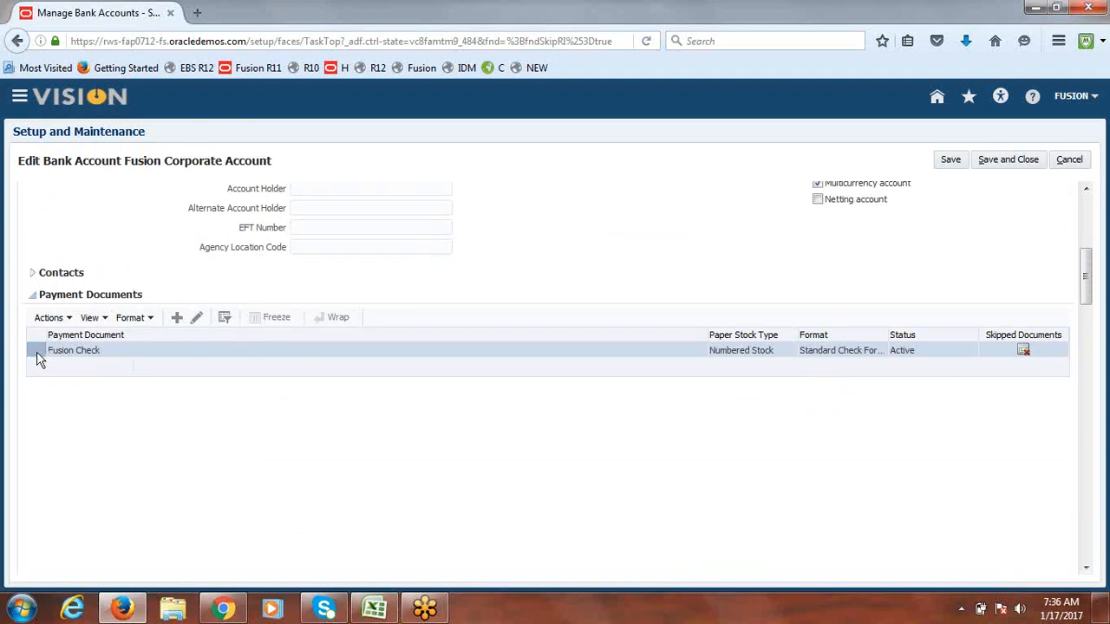
{"action": "left_click", "coordinate": [202, 320]}
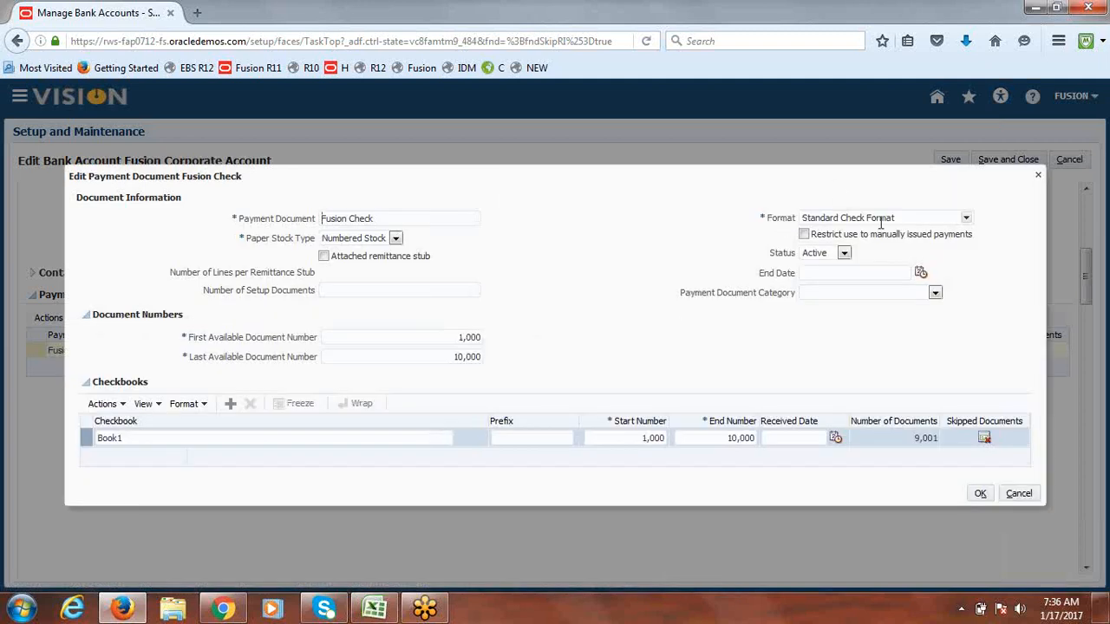
{"action": "left_click", "coordinate": [966, 218]}
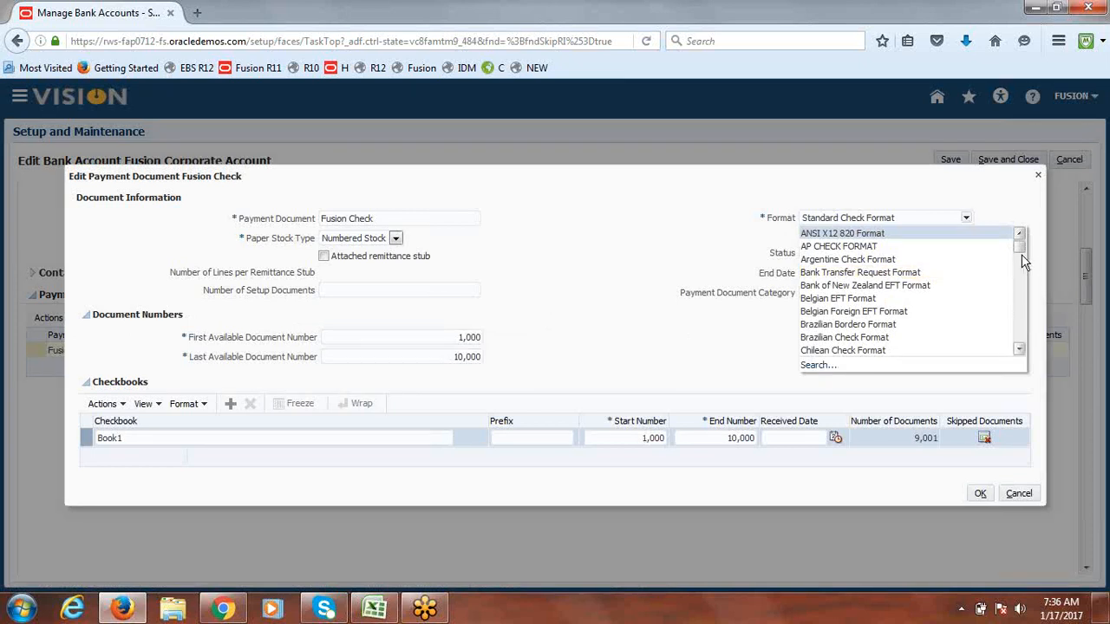
{"action": "left_click_drag", "start_coordinate": [1018, 249], "coordinate": [1021, 277]}
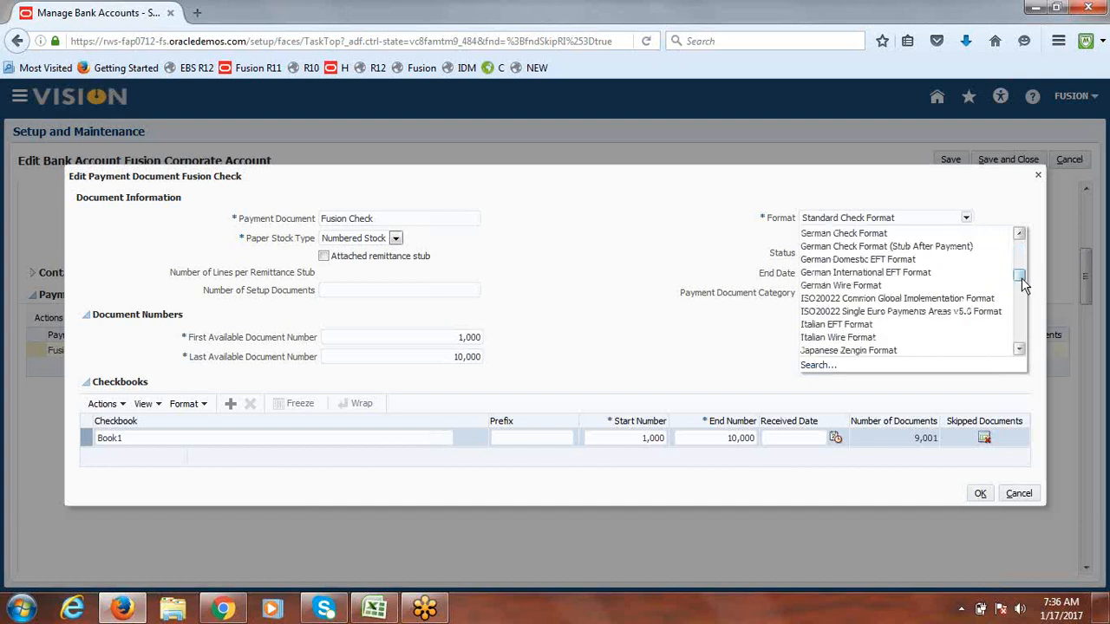
{"action": "left_click", "coordinate": [1020, 235]}
{"action": "left_click", "coordinate": [1021, 235]}
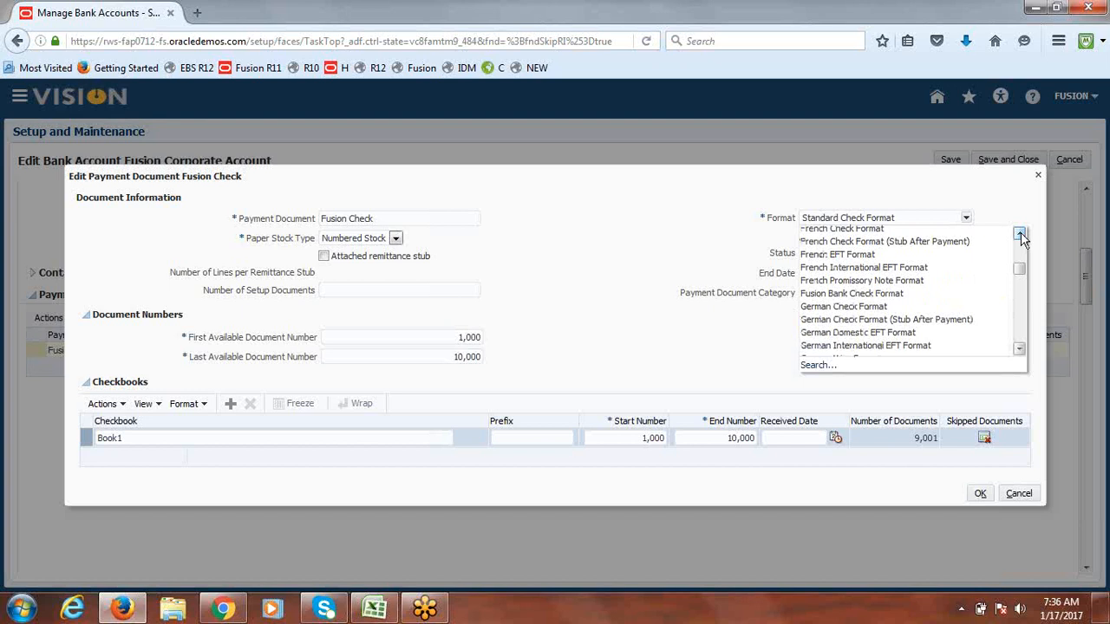
{"action": "left_click", "coordinate": [874, 297]}
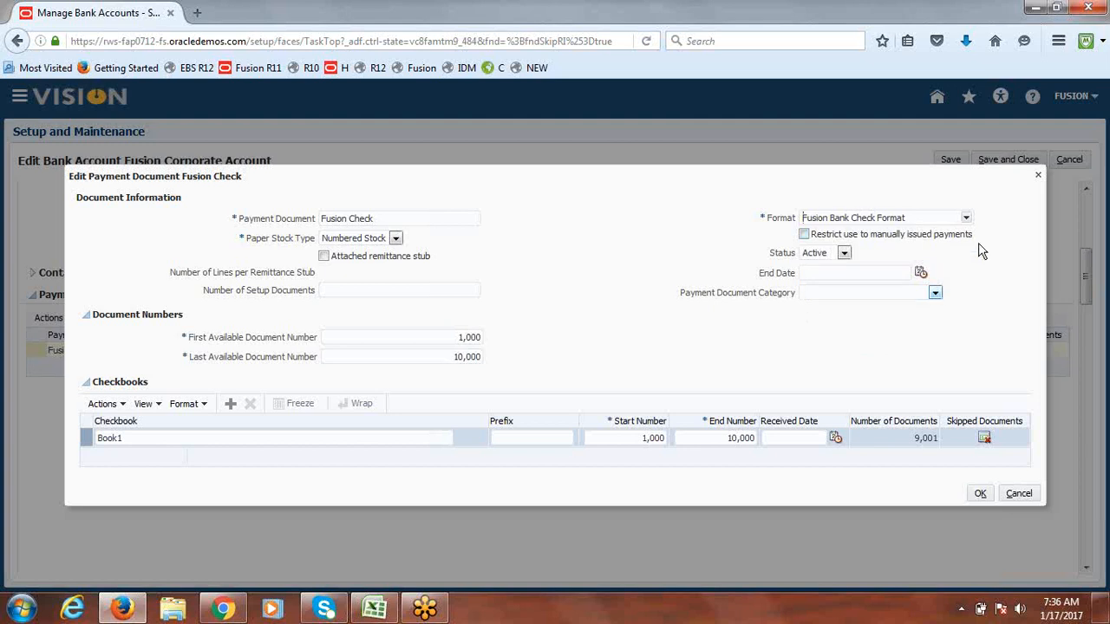
{"action": "left_click", "coordinate": [1030, 496]}
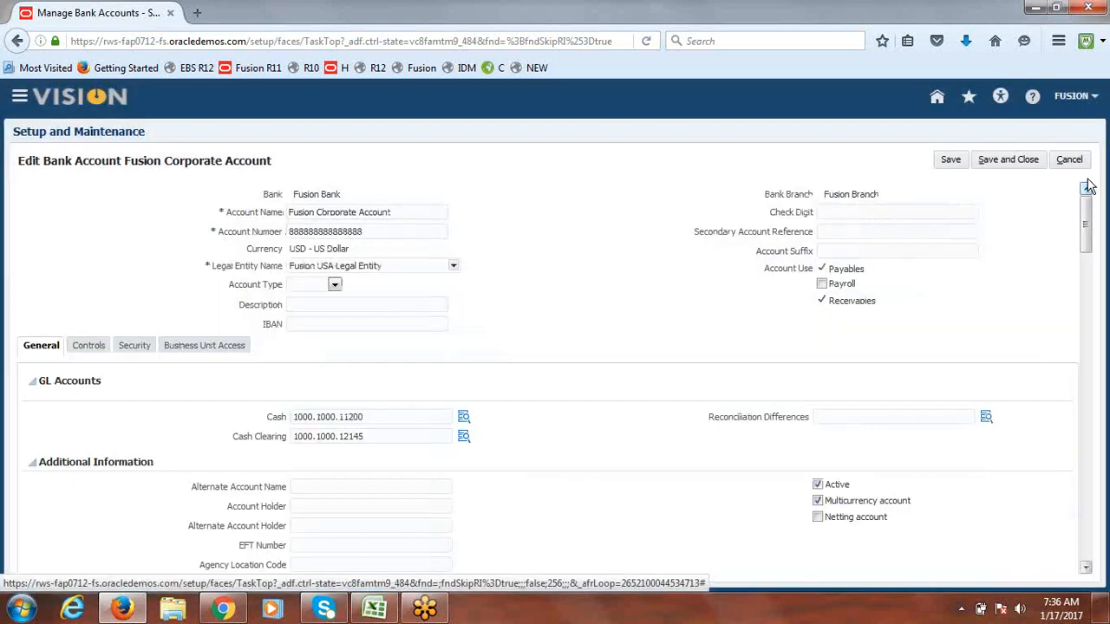
{"action": "left_click", "coordinate": [1072, 160]}
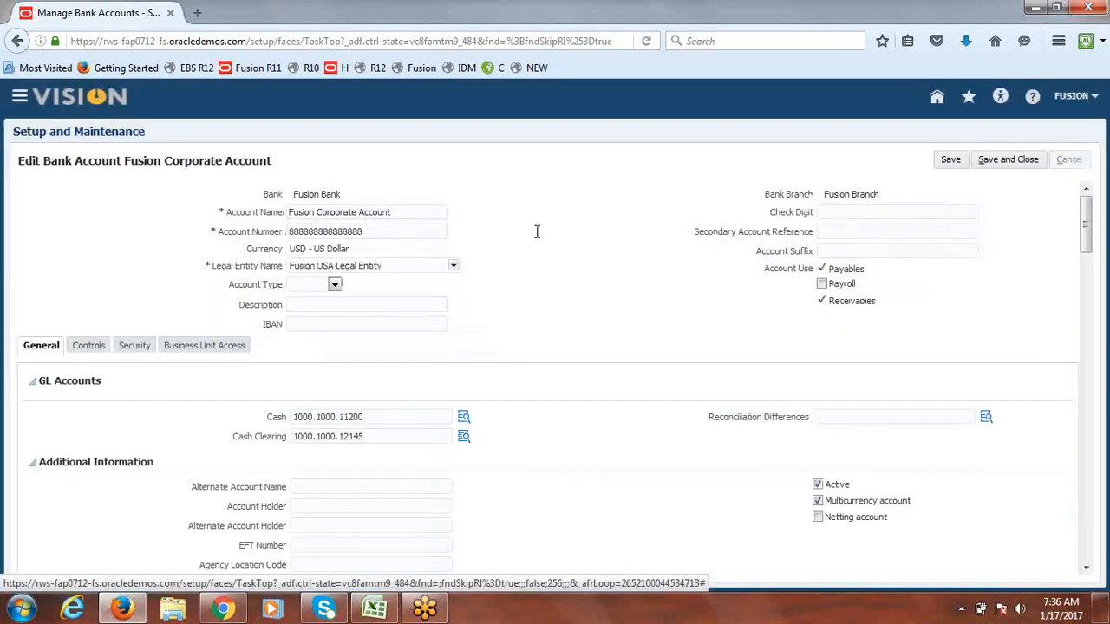
Step: Close the Bank Account tasks and search for 'Payment process profile'
{"action": "left_click", "coordinate": [1062, 167]}
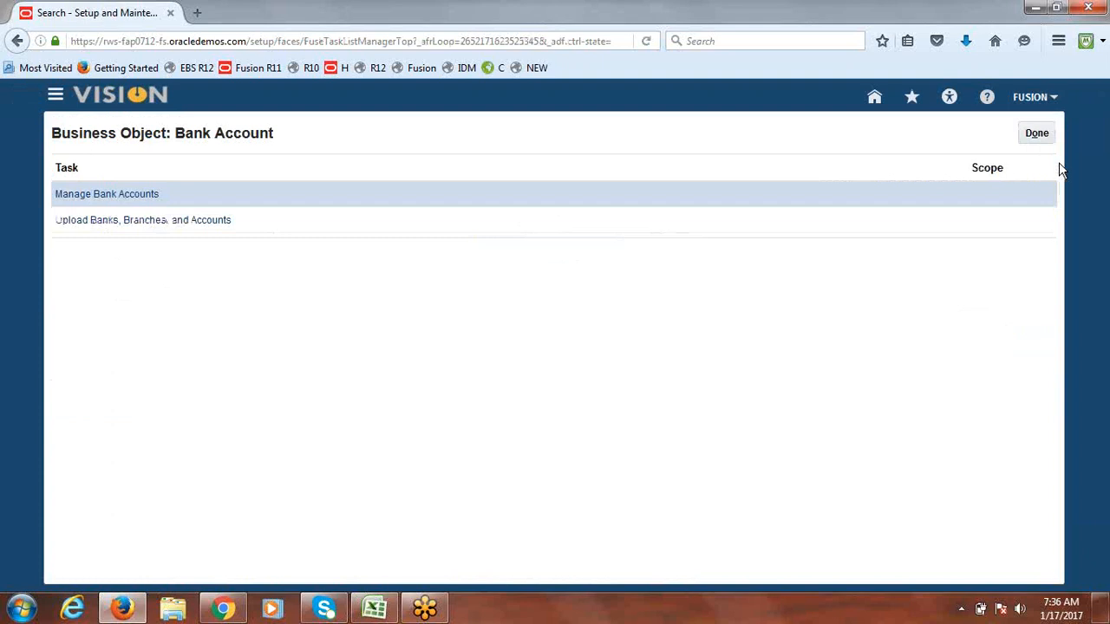
{"action": "left_click", "coordinate": [1038, 137]}
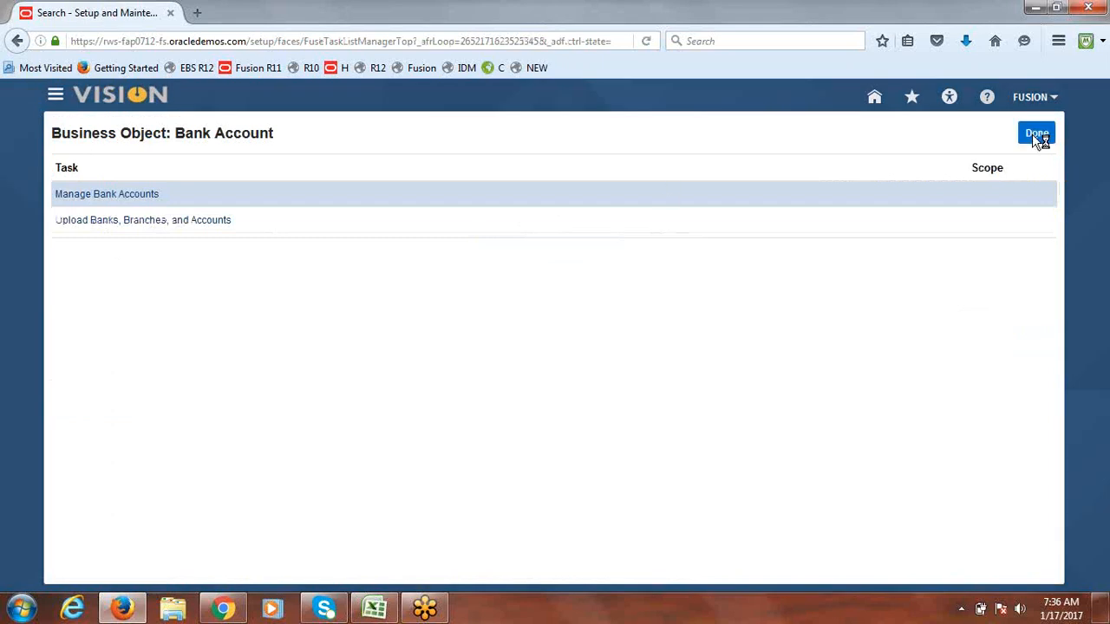
{"action": "double_click", "coordinate": [300, 162]}
{"action": "left_click_drag", "start_coordinate": [300, 161], "coordinate": [231, 162]}
{"action": "type", "text": "p"}
{"action": "key", "text": "BackSpace"}
{"action": "type", "text": "Pay"}
{"action": "type", "text": "men"}
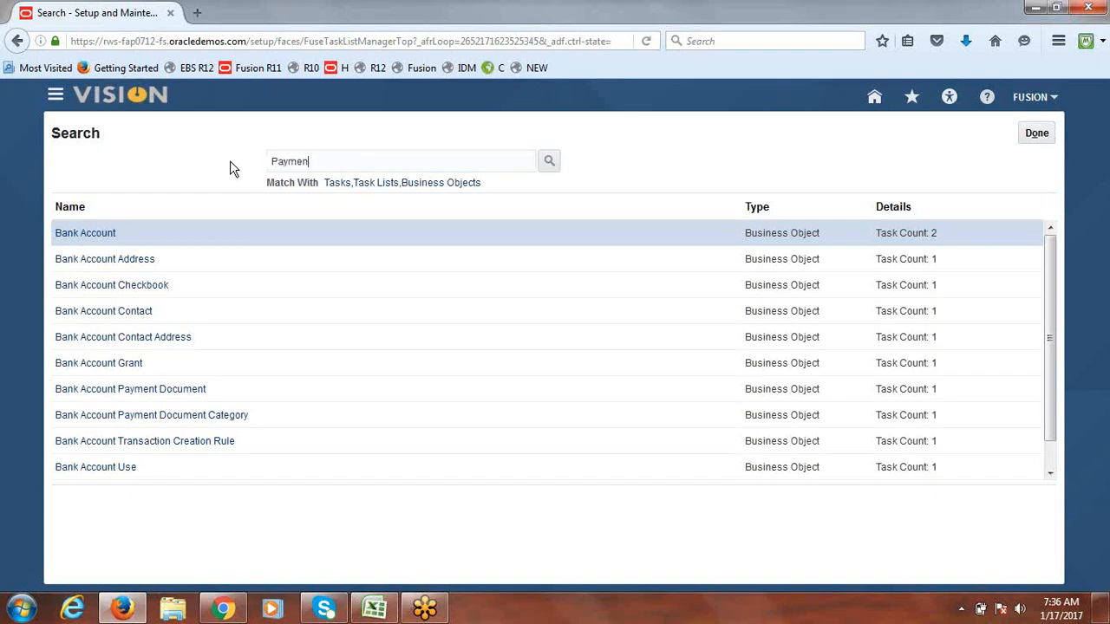
{"action": "type", "text": "t process profile"}
{"action": "key", "text": "Return"}
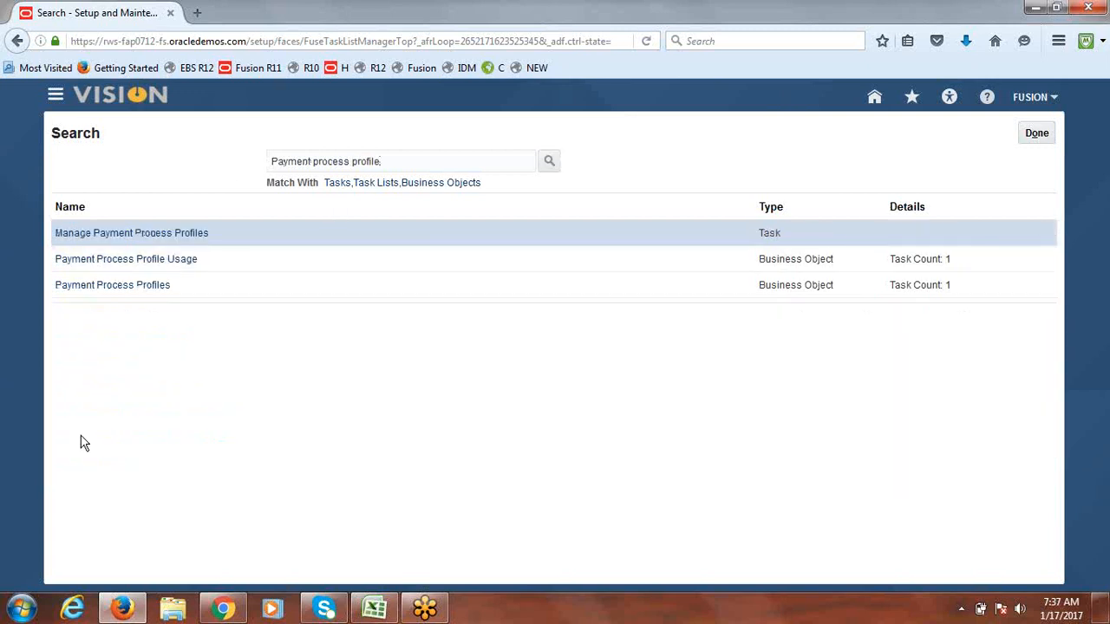
Step: In Manage Payment Process Profiles, search for profiles named 'Fusion'
{"action": "left_click", "coordinate": [97, 240]}
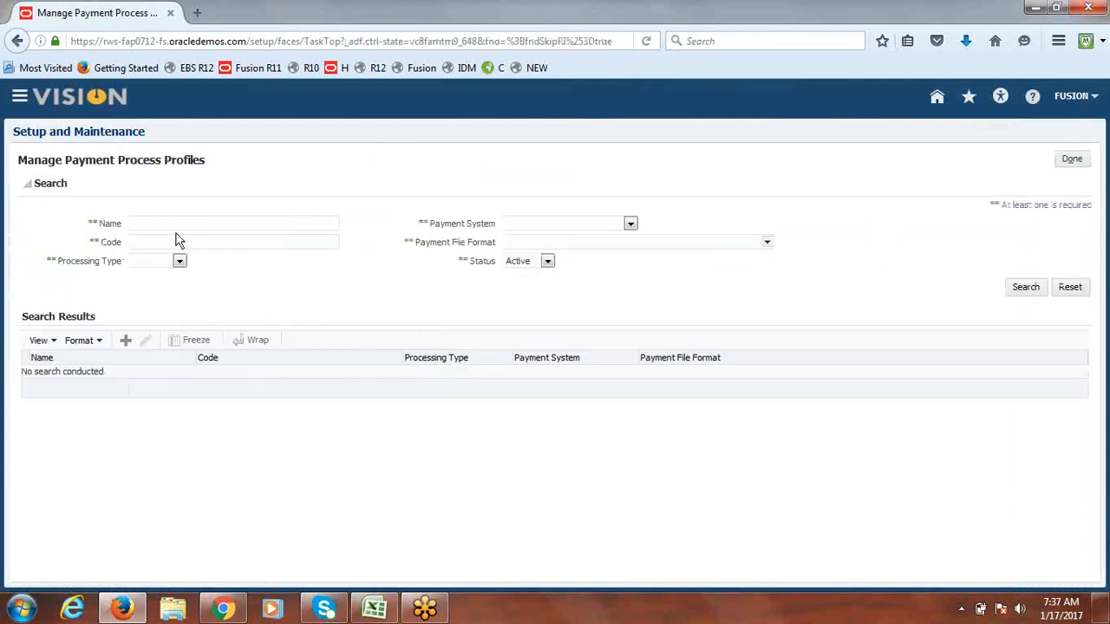
{"action": "type", "text": "Fusion"}
{"action": "key", "text": "Return"}
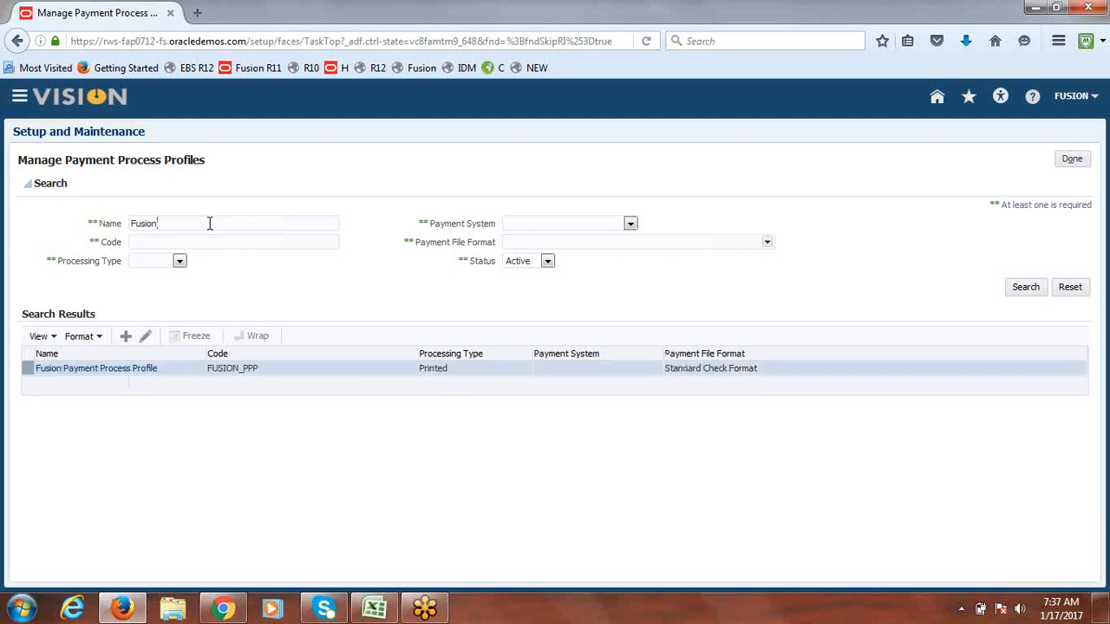
Step: Set the Fusion Payment Process Profile's Payment File Format to Fusion Bank Check Format
{"action": "left_click", "coordinate": [144, 339]}
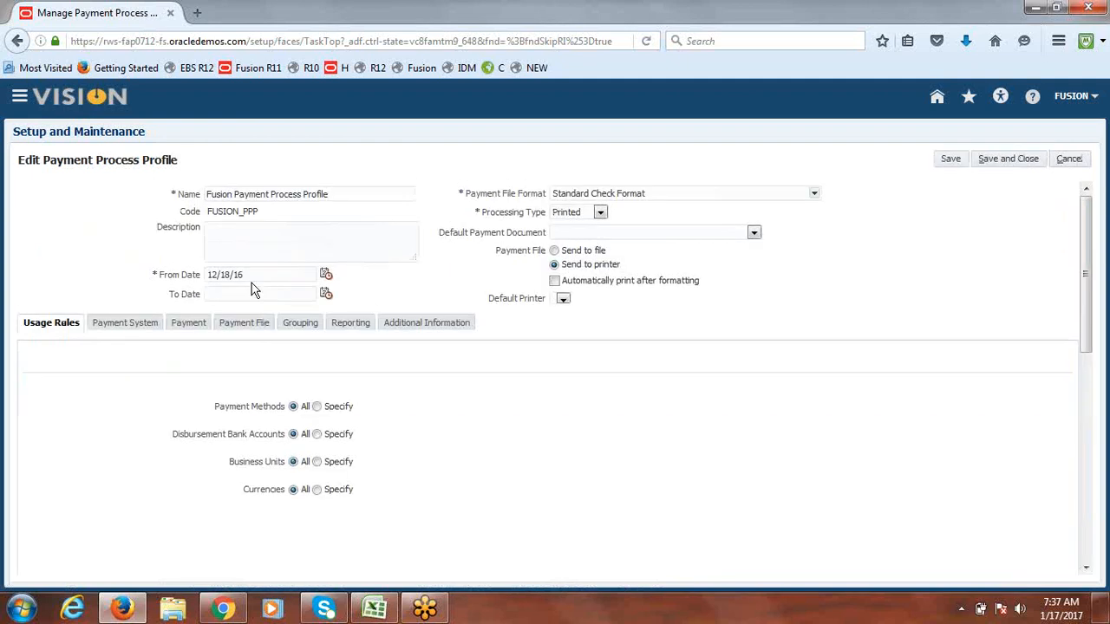
{"action": "left_click", "coordinate": [814, 194]}
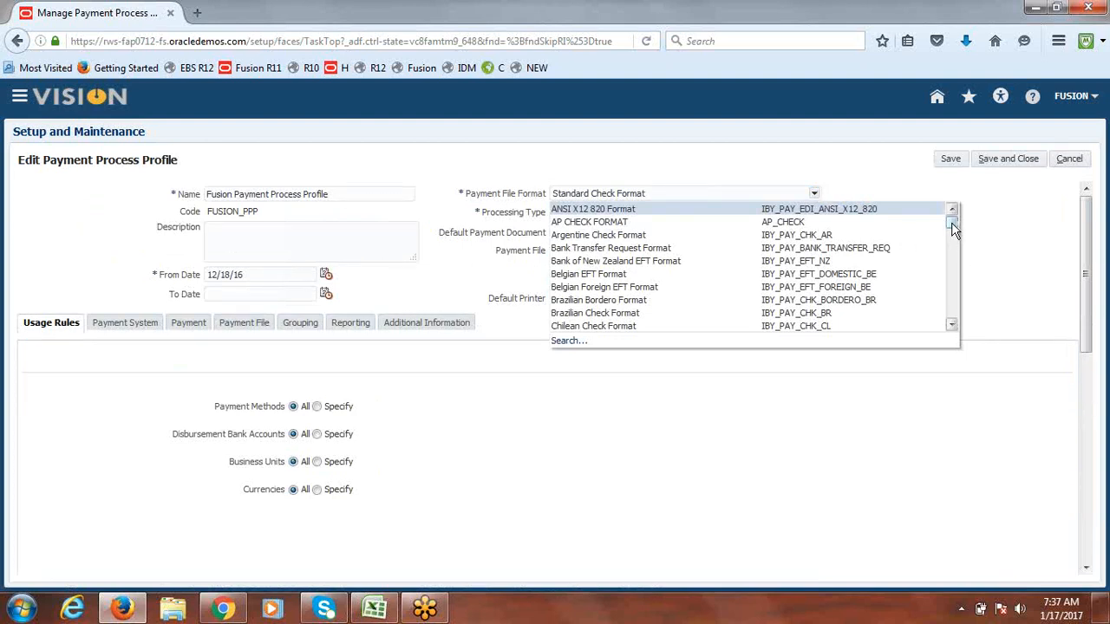
{"action": "left_click_drag", "start_coordinate": [951, 222], "coordinate": [952, 247]}
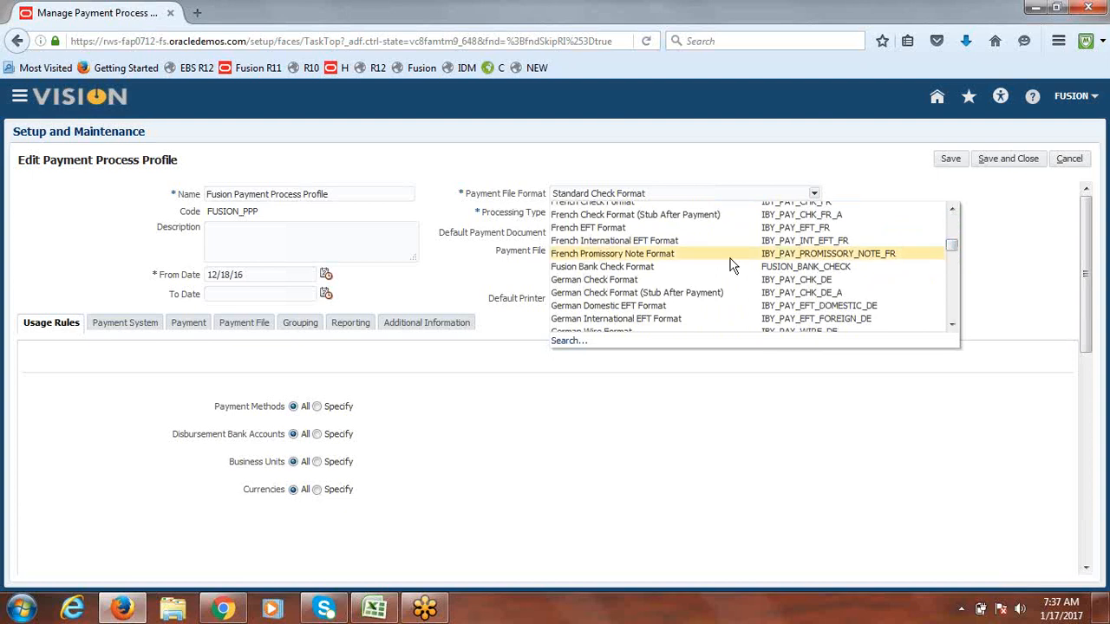
{"action": "left_click", "coordinate": [649, 267]}
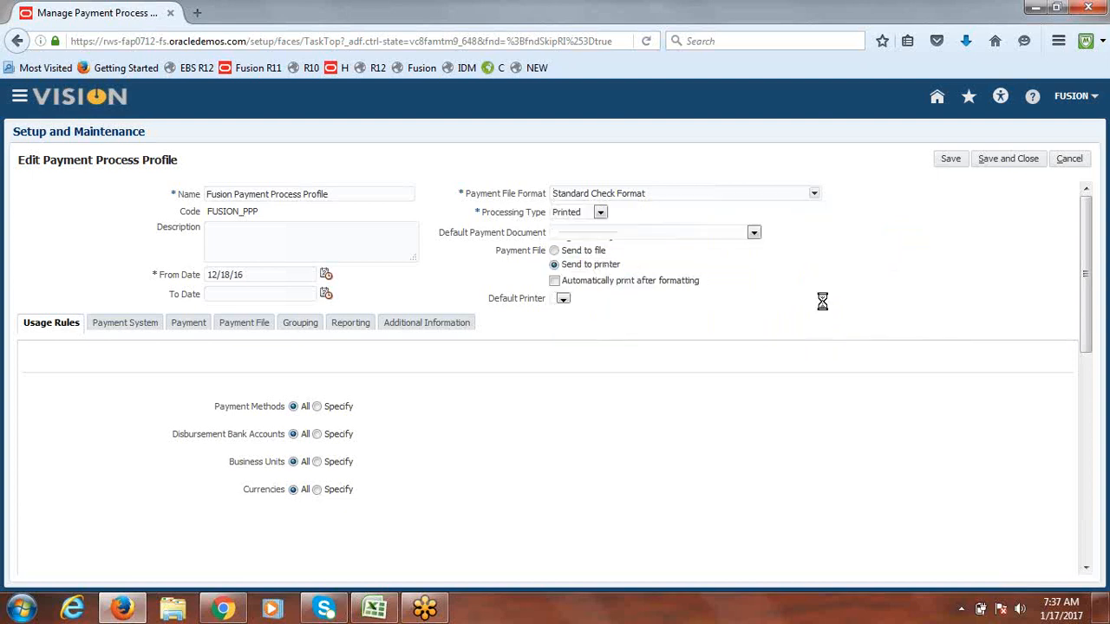
Step: Cancel the profile edit without saving and return to the Excel class notes
{"action": "left_click", "coordinate": [1072, 163]}
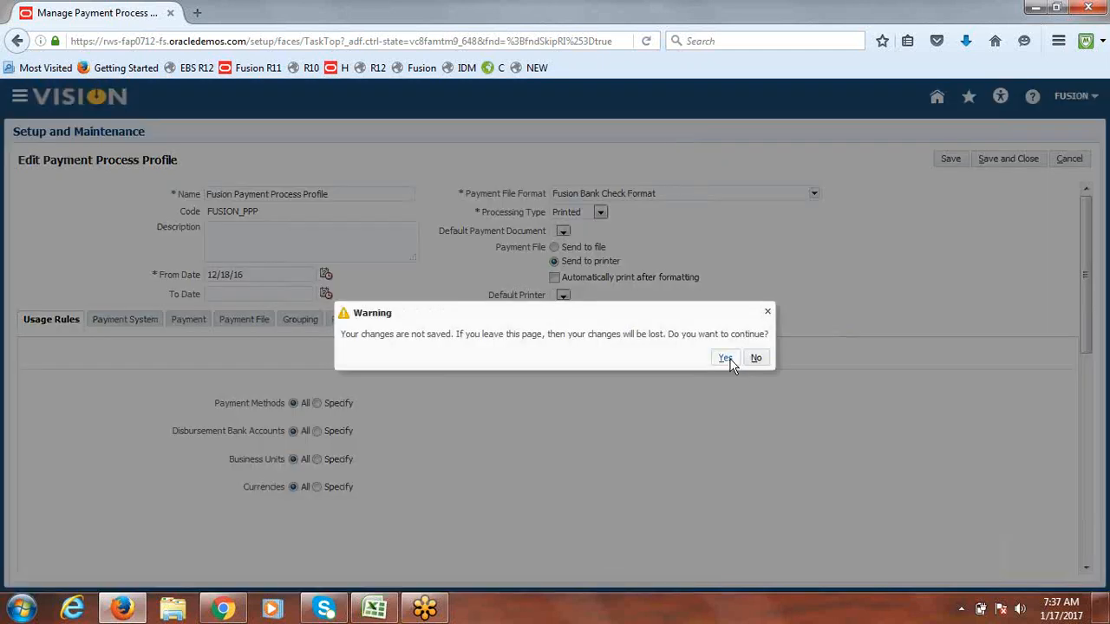
{"action": "left_click", "coordinate": [725, 358]}
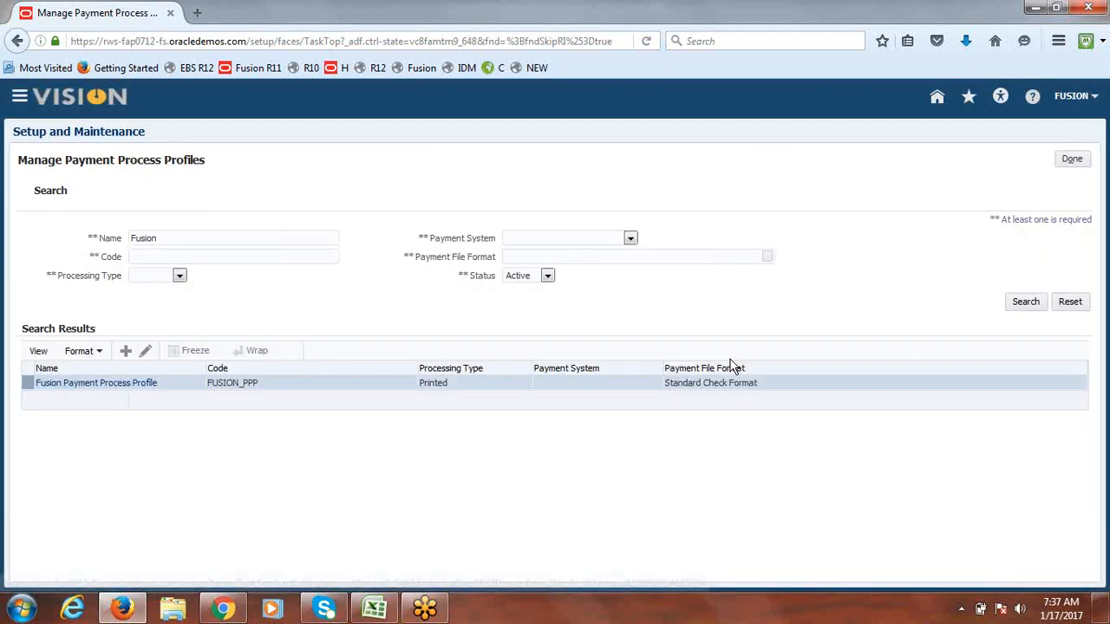
{"action": "left_click", "coordinate": [1072, 159]}
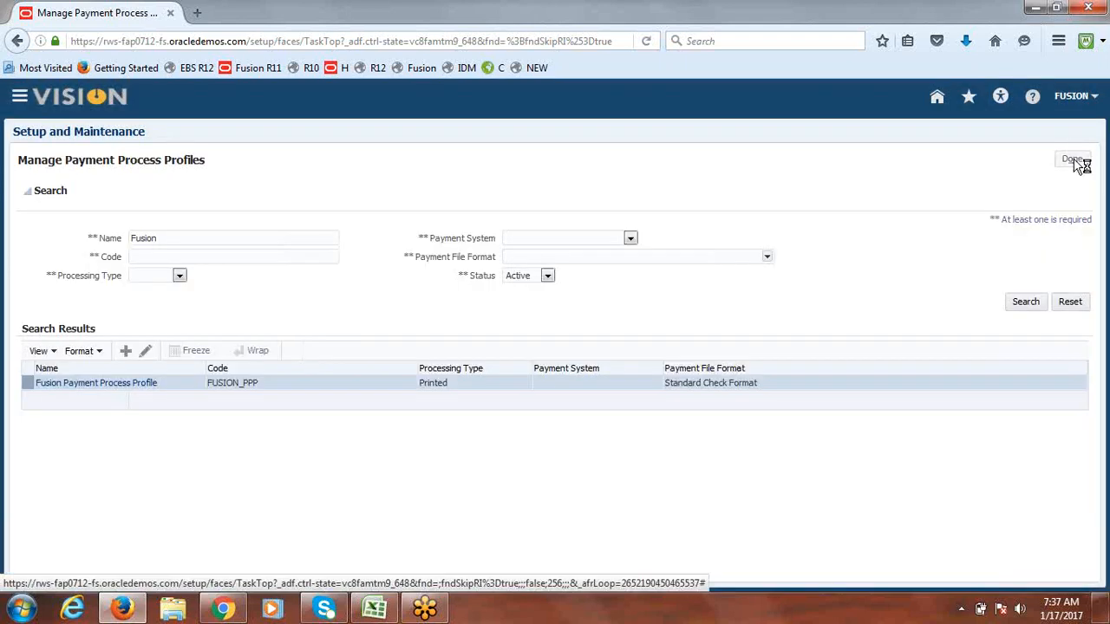
{"action": "left_click", "coordinate": [375, 610]}
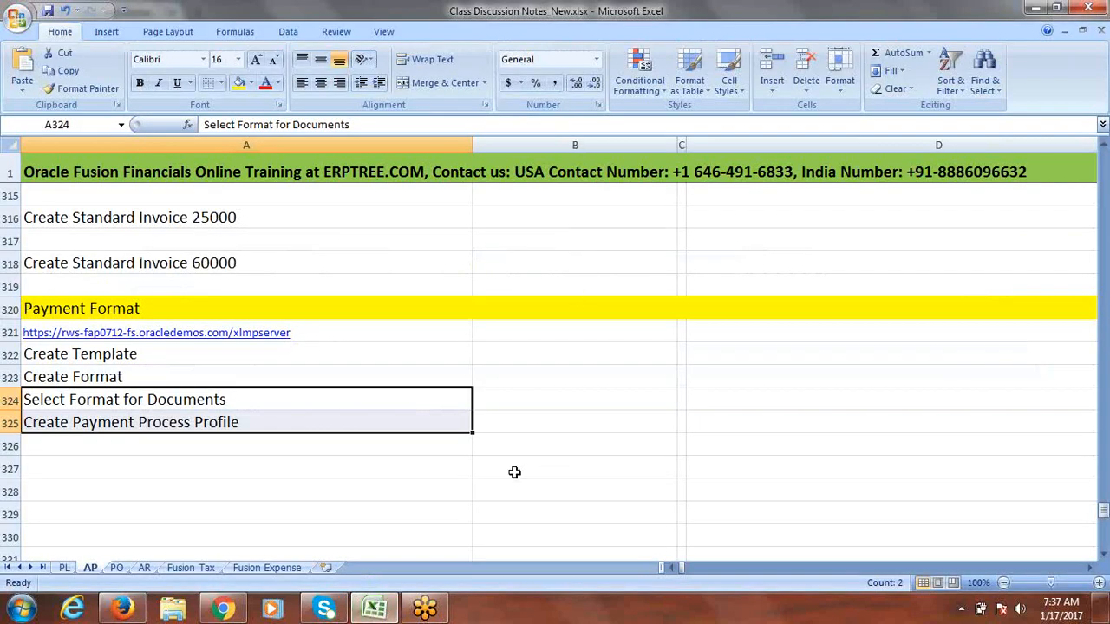
Step: Go to the blank Fusion Expense sheet and widen columns C and B
{"action": "left_click", "coordinate": [269, 568]}
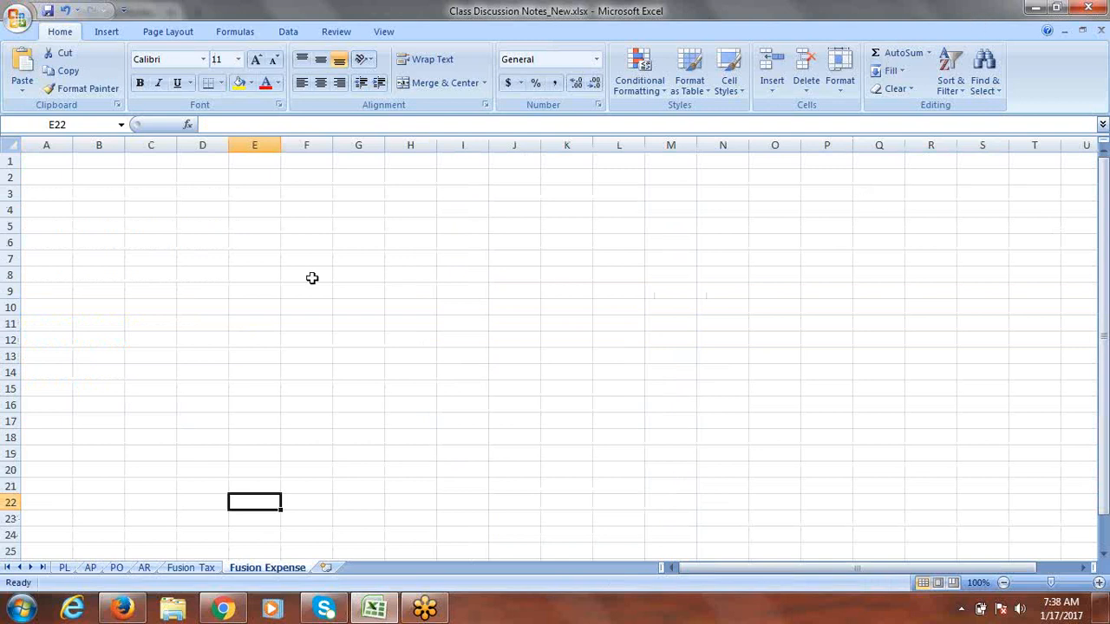
{"action": "left_click", "coordinate": [155, 240]}
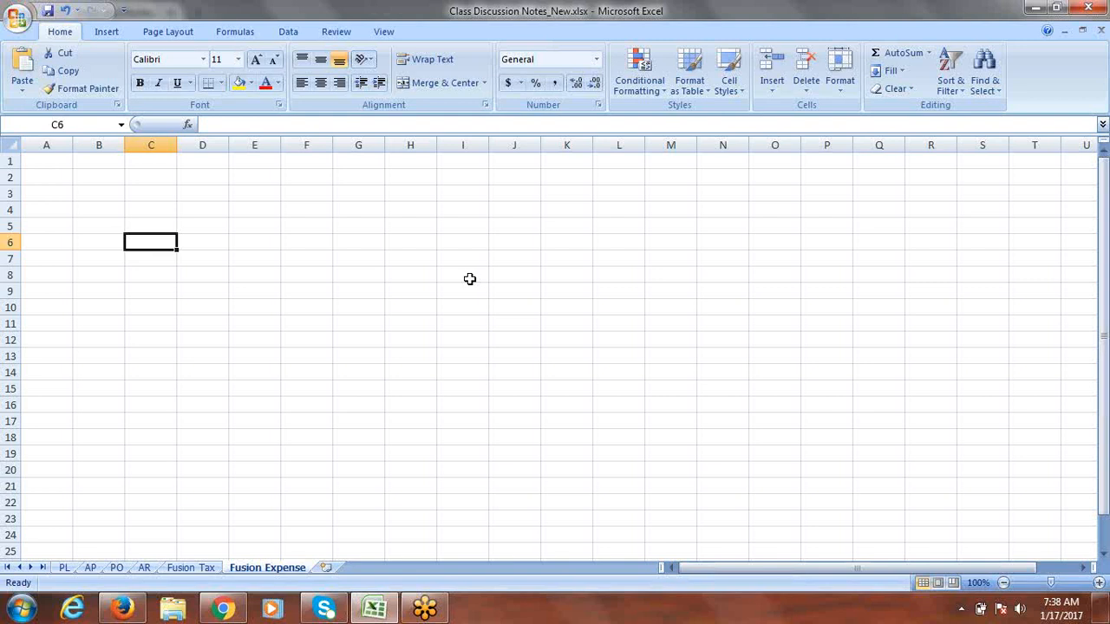
{"action": "left_click_drag", "start_coordinate": [177, 146], "coordinate": [200, 151]}
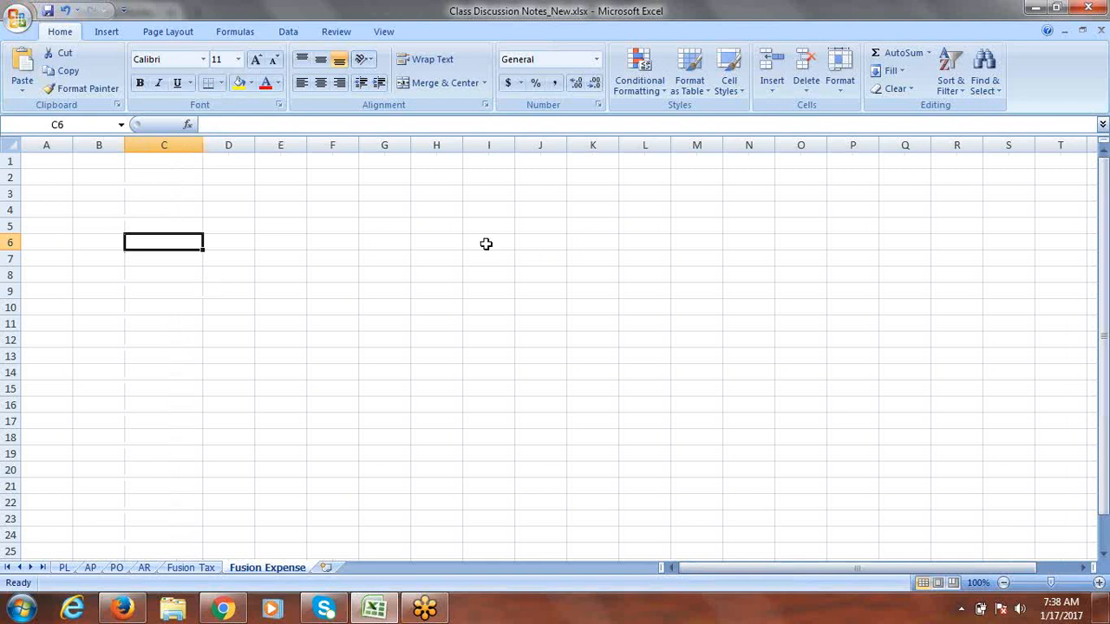
{"action": "left_click_drag", "start_coordinate": [125, 145], "coordinate": [176, 159]}
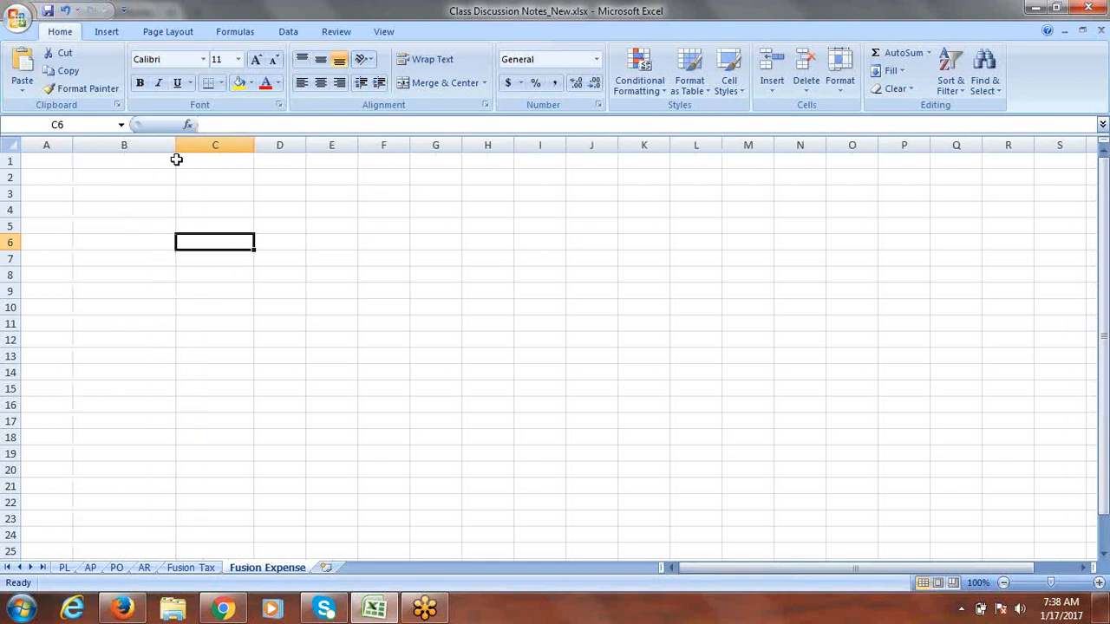
{"action": "left_click", "coordinate": [440, 255]}
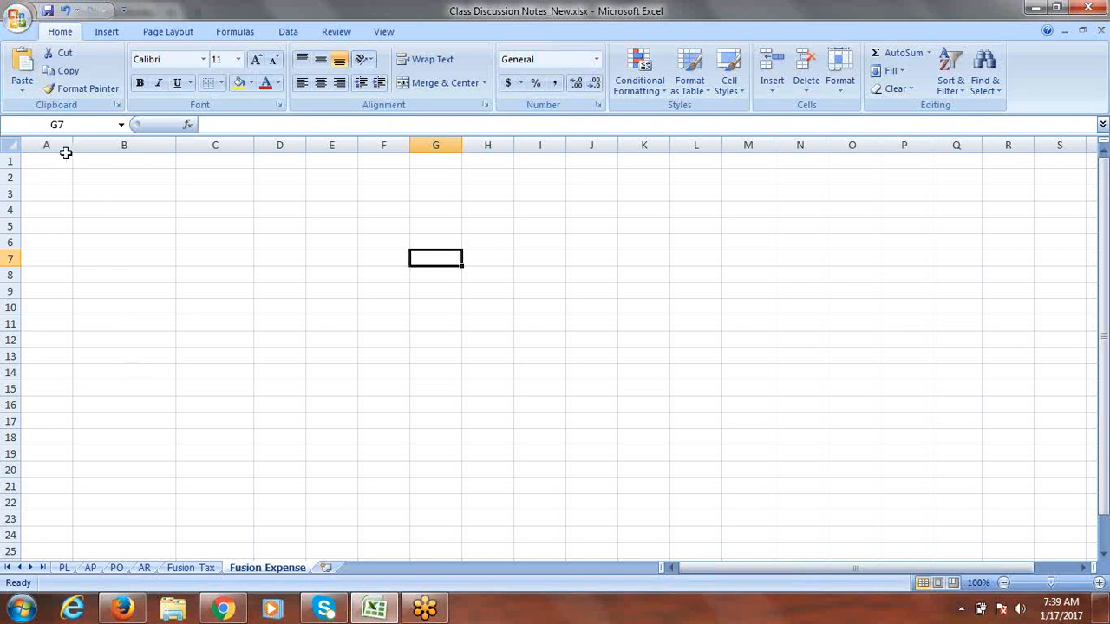
Step: Widen column A and set the whole sheet's font size to 16
{"action": "left_click_drag", "start_coordinate": [73, 149], "coordinate": [143, 151]}
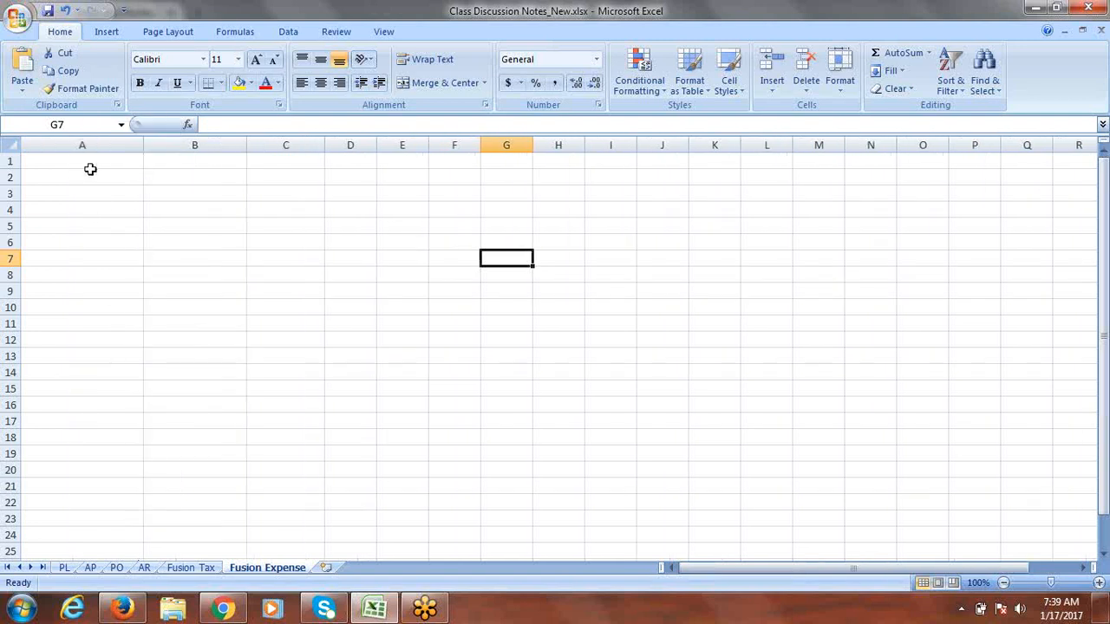
{"action": "left_click", "coordinate": [10, 144]}
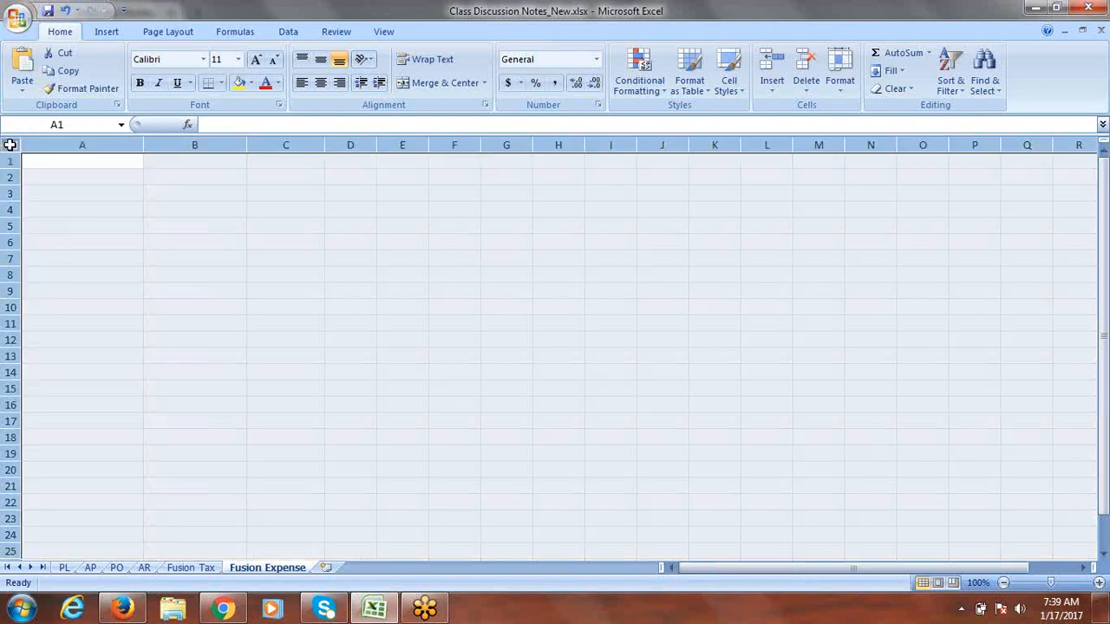
{"action": "left_click", "coordinate": [238, 59]}
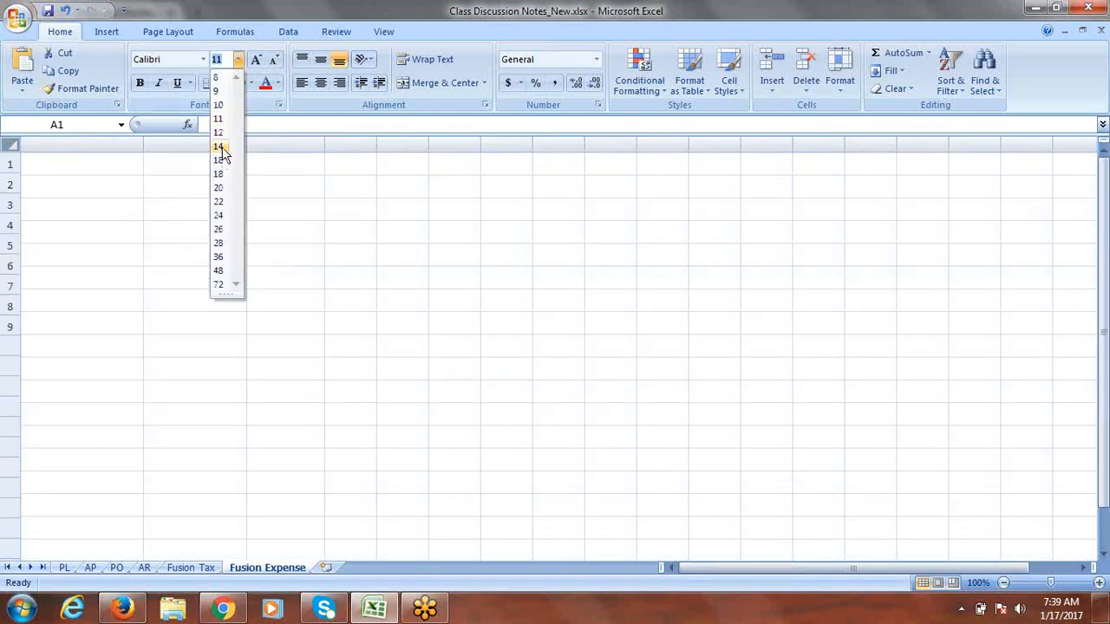
{"action": "left_click", "coordinate": [222, 162]}
Step: Enter the title 'Oracle Fusion Expense Configuration' in cell A1
{"action": "left_click", "coordinate": [85, 165]}
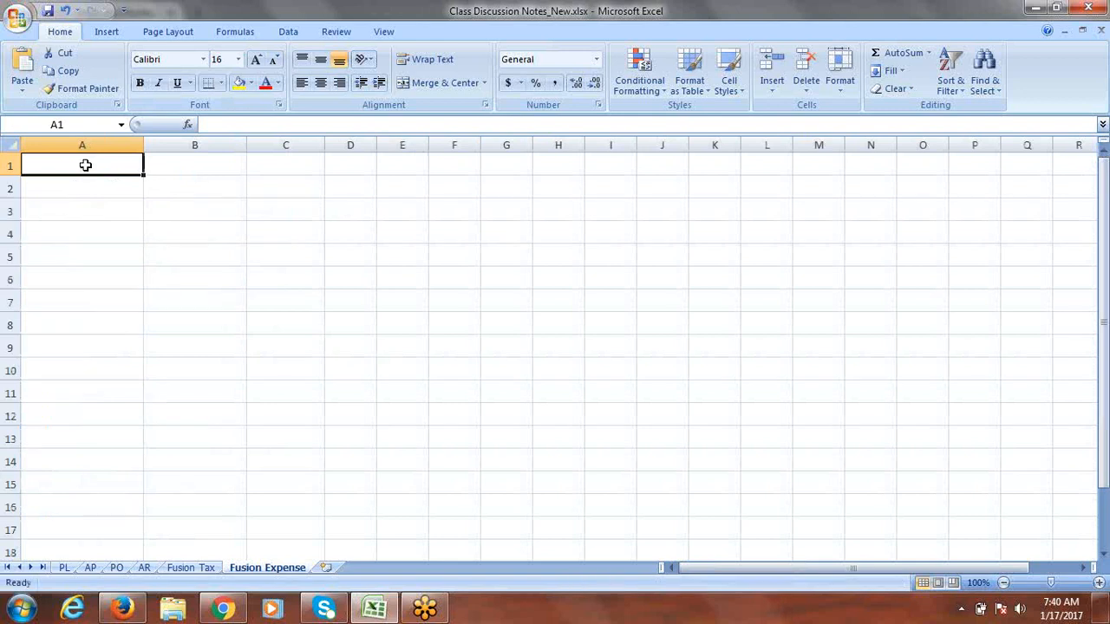
{"action": "type", "text": "Oracle Fusion Expense Configuration"}
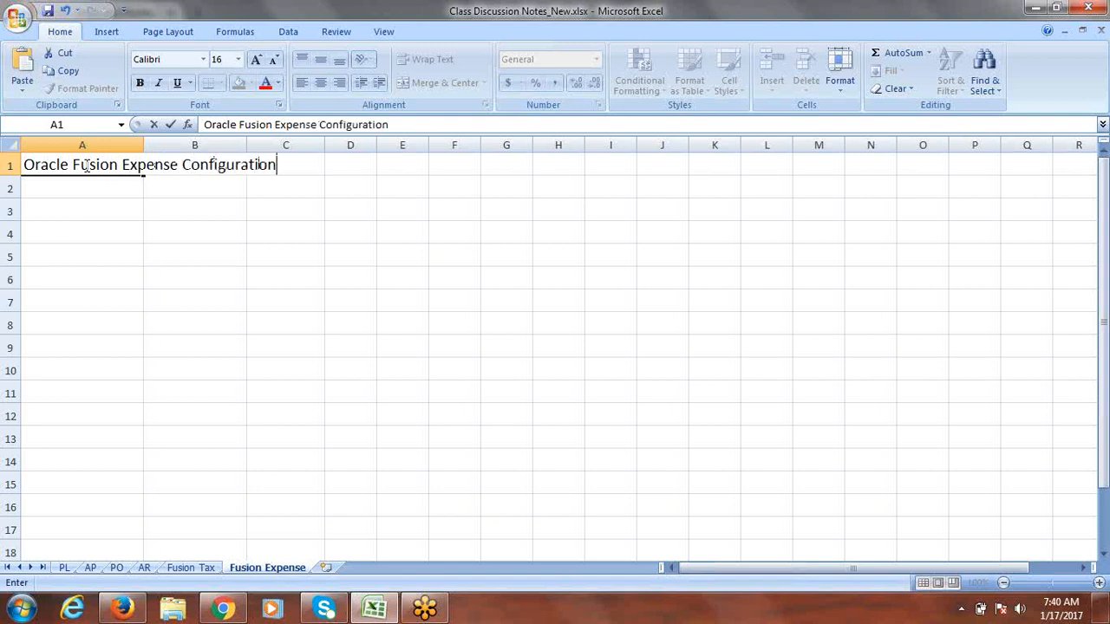
{"action": "left_click", "coordinate": [86, 165]}
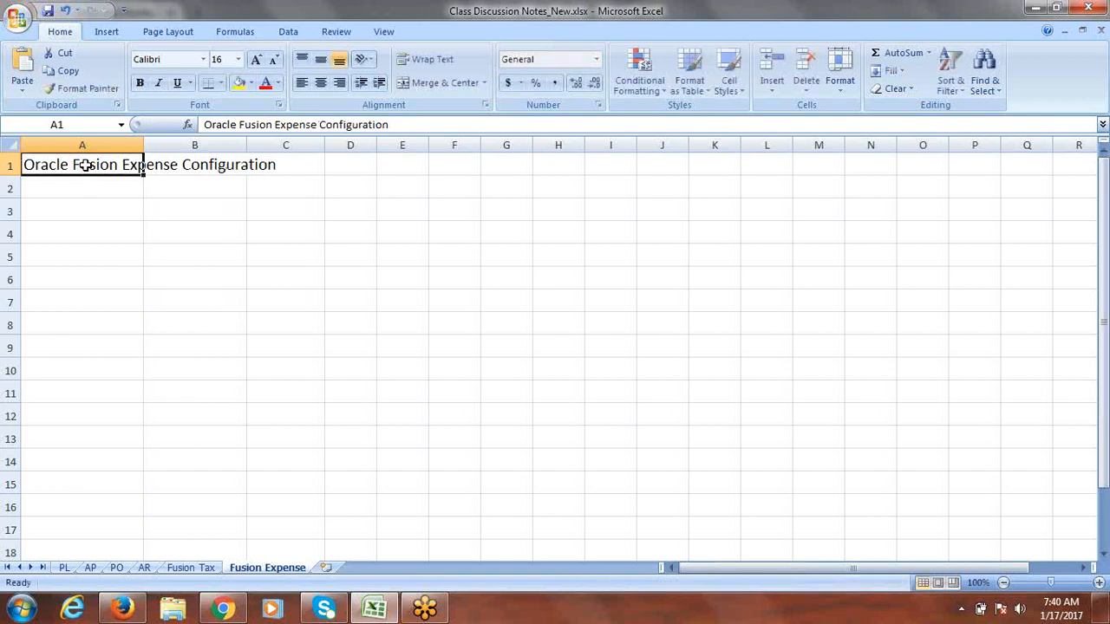
Step: Fill row 1 yellow and save the workbook
{"action": "left_click", "coordinate": [7, 166]}
{"action": "left_click", "coordinate": [237, 84]}
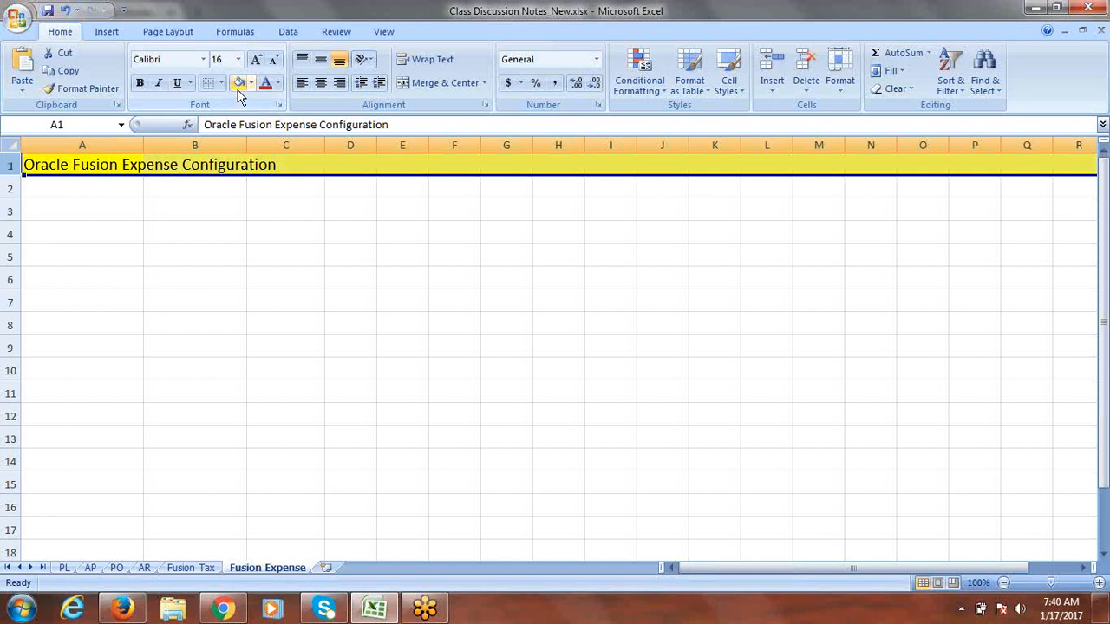
{"action": "left_click", "coordinate": [64, 196]}
{"action": "key", "text": "ctrl+s"}
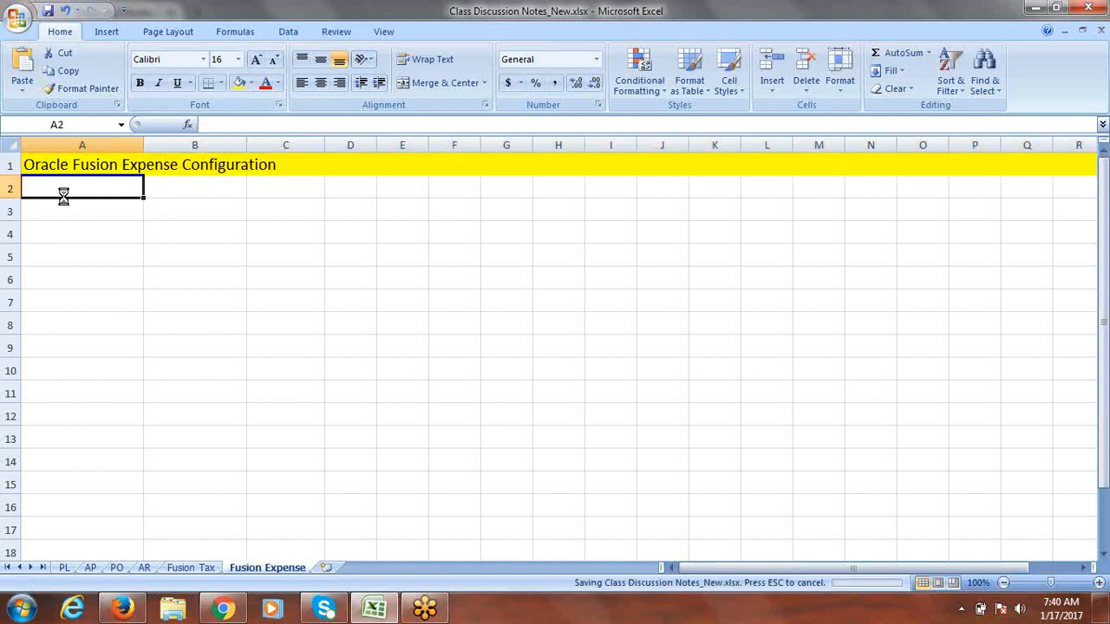
Step: Widen column A, enter 'Configure System Options' in A2 and 'Create Expense Report Templates' in A3, and save
{"action": "left_click_drag", "start_coordinate": [143, 146], "coordinate": [327, 148]}
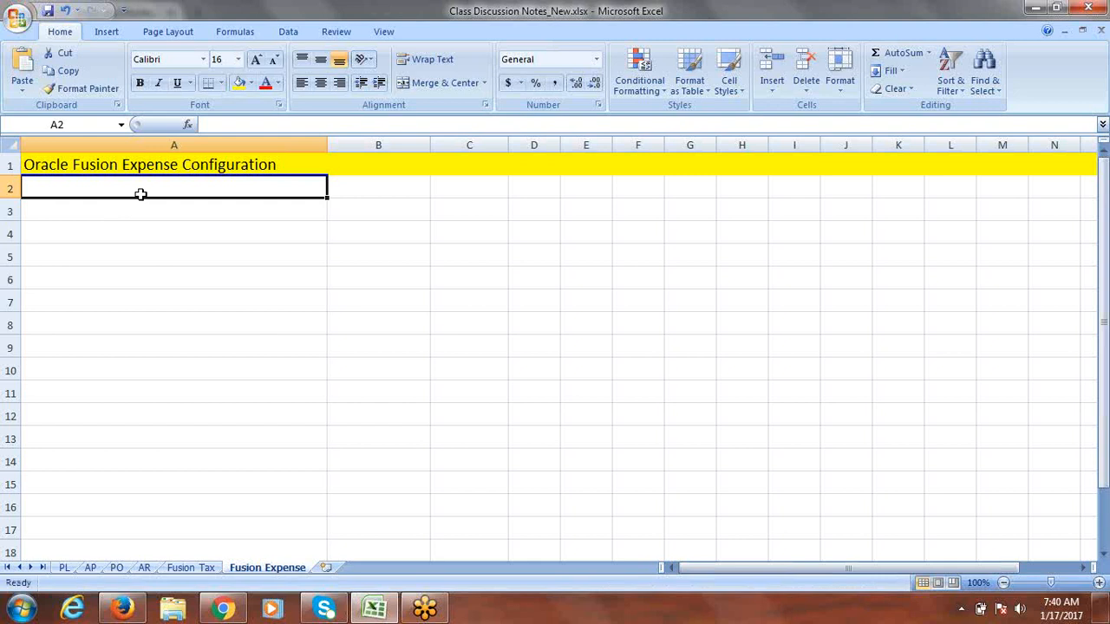
{"action": "type", "text": "Configure System Option"}
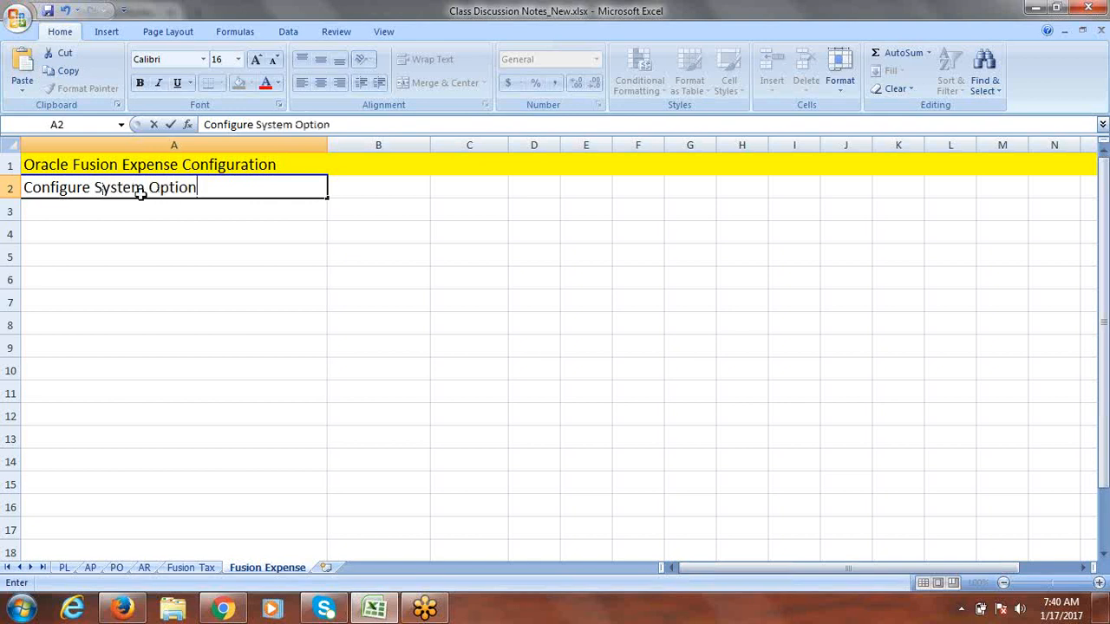
{"action": "type", "text": "s"}
{"action": "key", "text": "Return"}
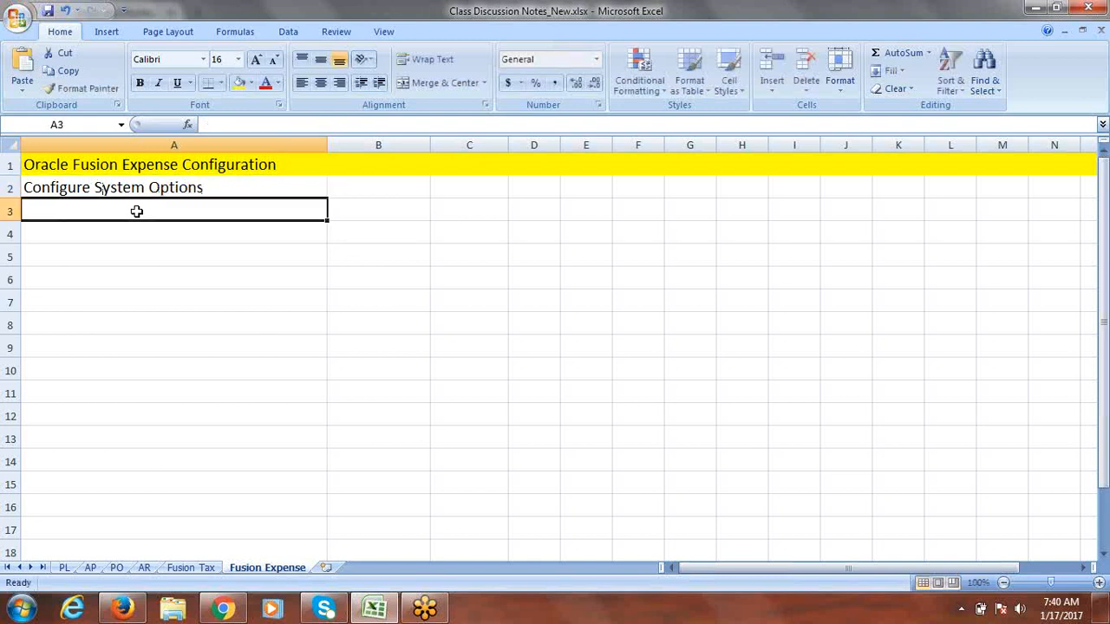
{"action": "type", "text": "Create "}
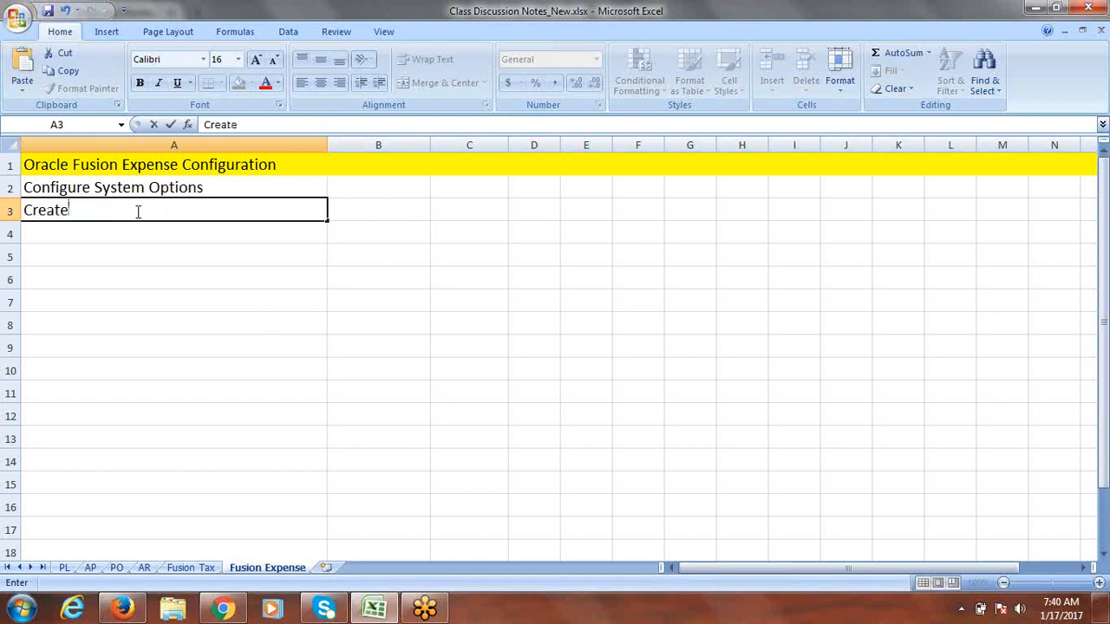
{"action": "type", "text": "Expens"}
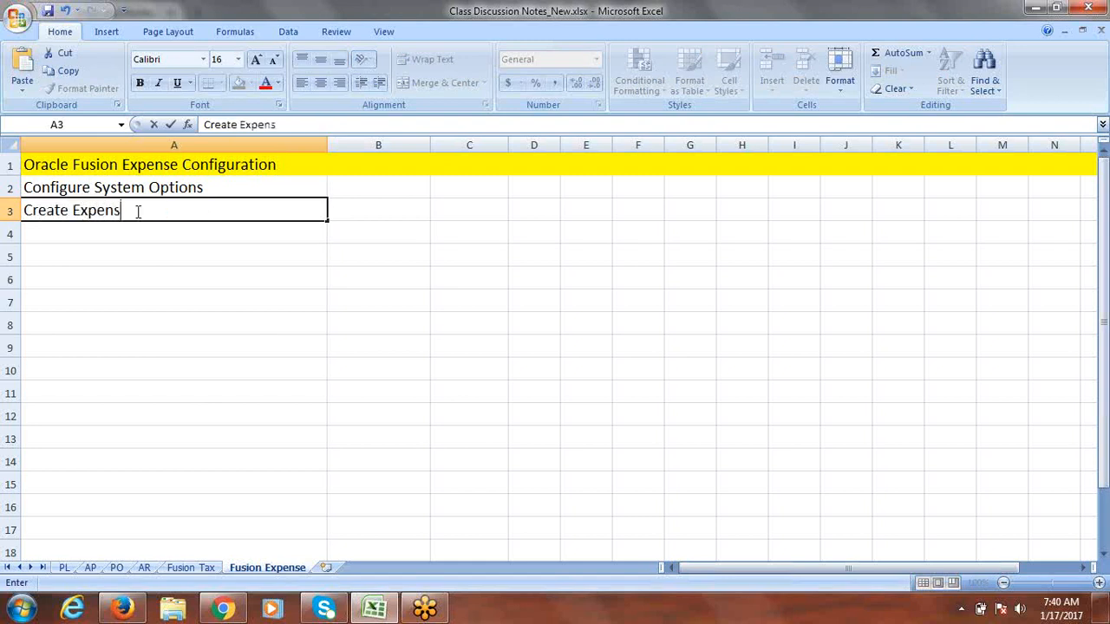
{"action": "type", "text": "e Report Templates"}
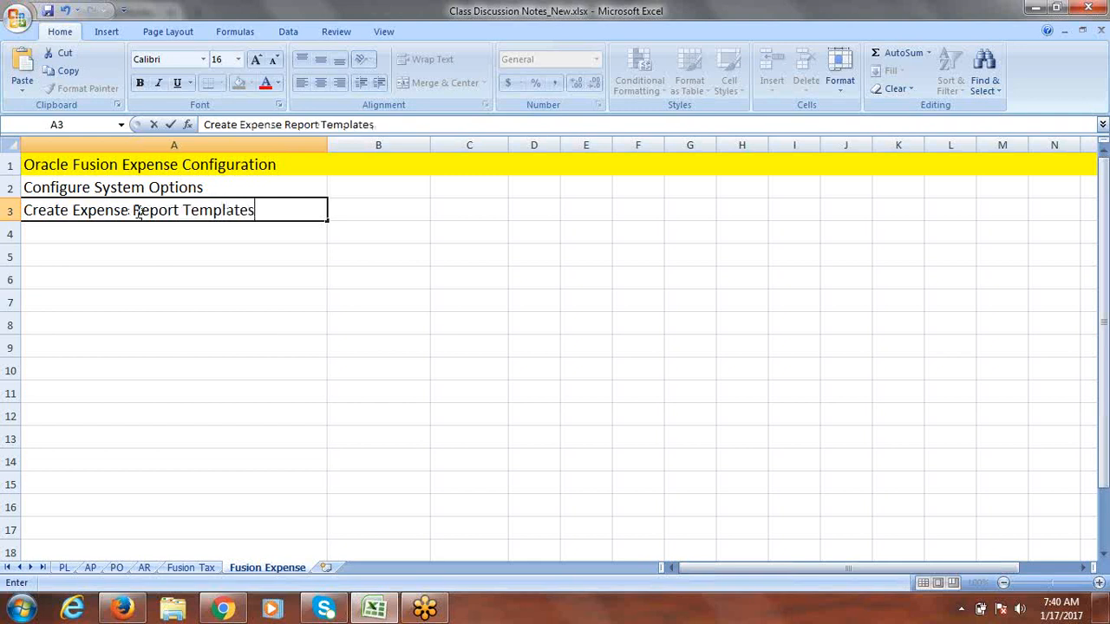
{"action": "key", "text": "ctrl+Return"}
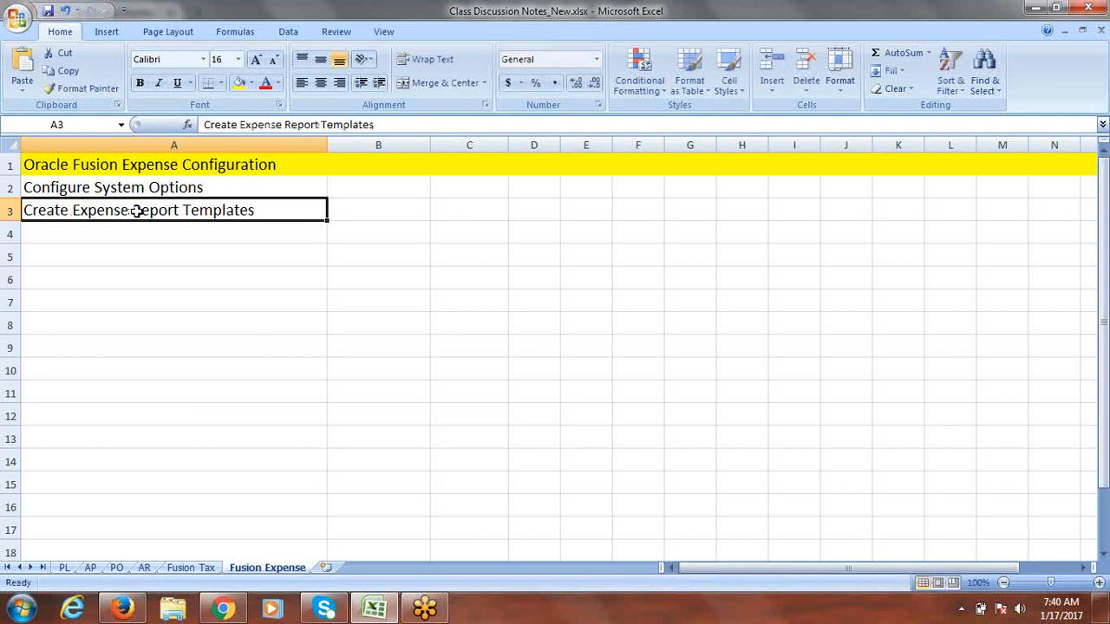
{"action": "key", "text": "ctrl+s"}
{"action": "left_click_drag", "start_coordinate": [181, 189], "coordinate": [176, 213]}
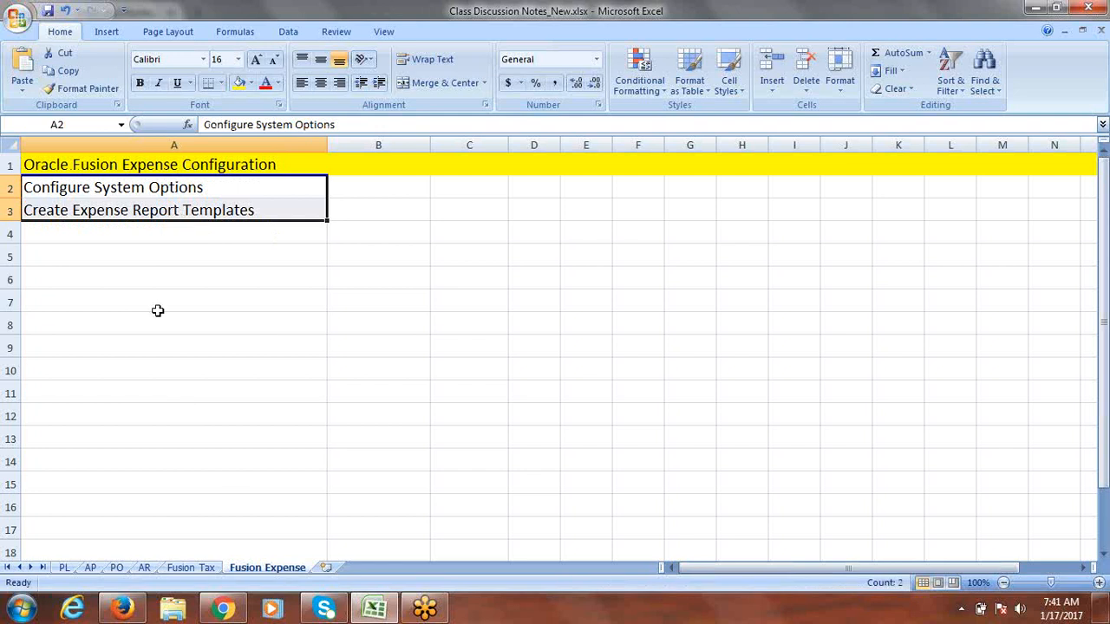
Step: Note the two login user names in cells A8 and A9
{"action": "left_click", "coordinate": [116, 327]}
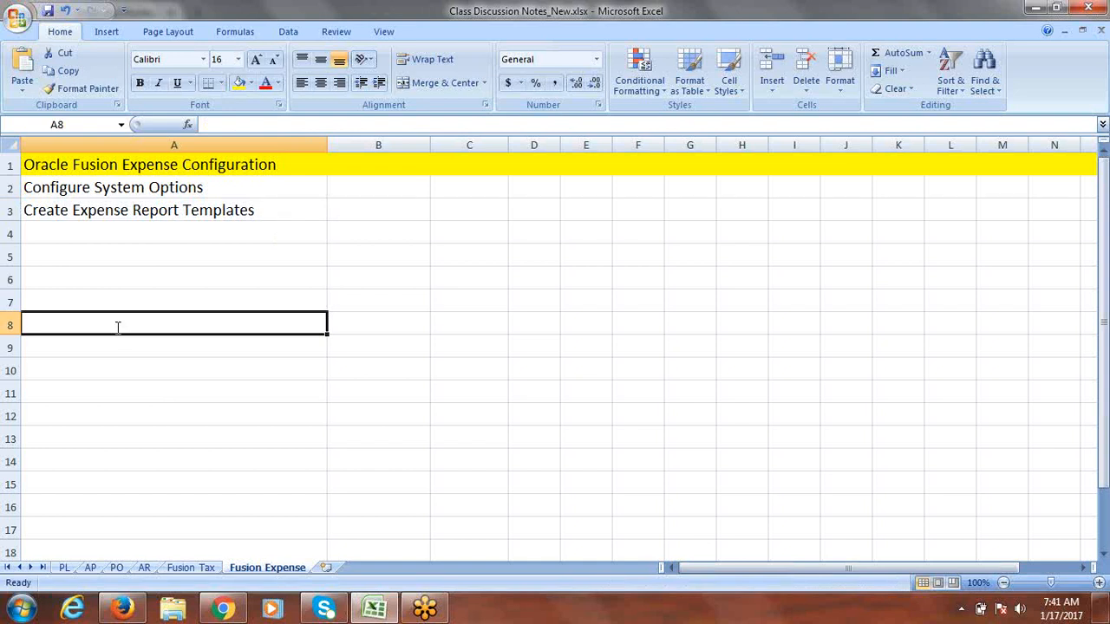
{"action": "type", "text": "FUSION"}
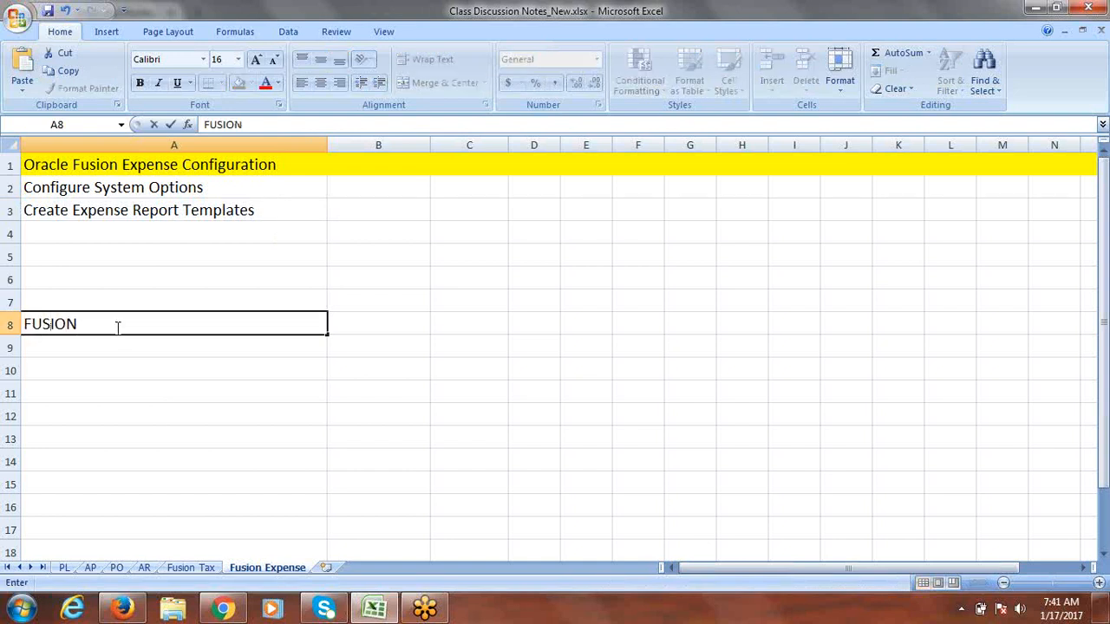
{"action": "left_click", "coordinate": [90, 345]}
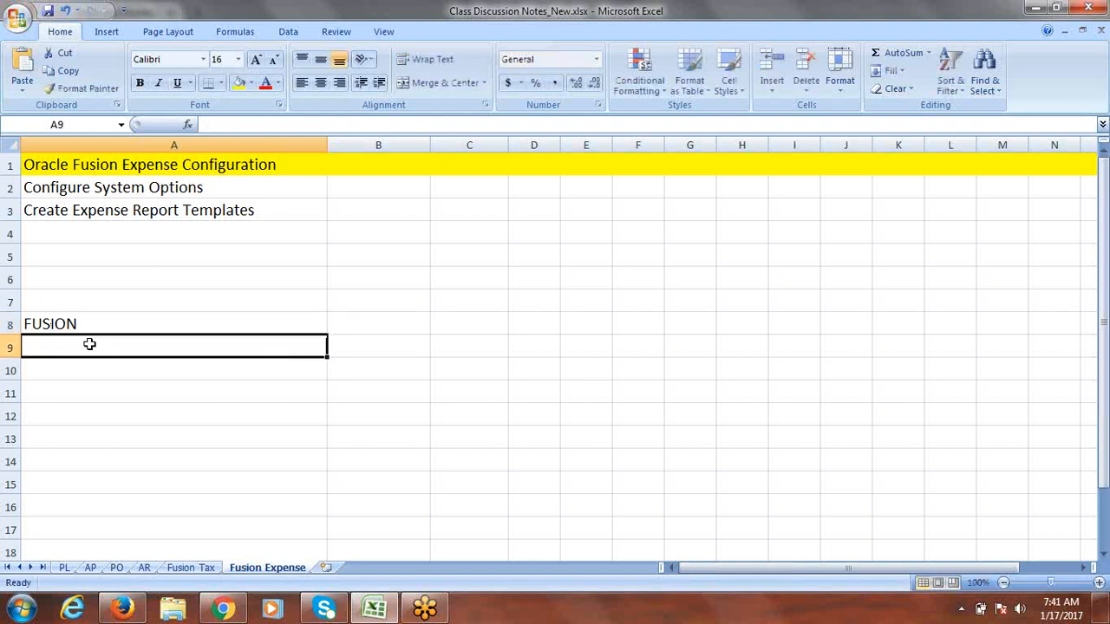
{"action": "type", "text": "FUSION"}
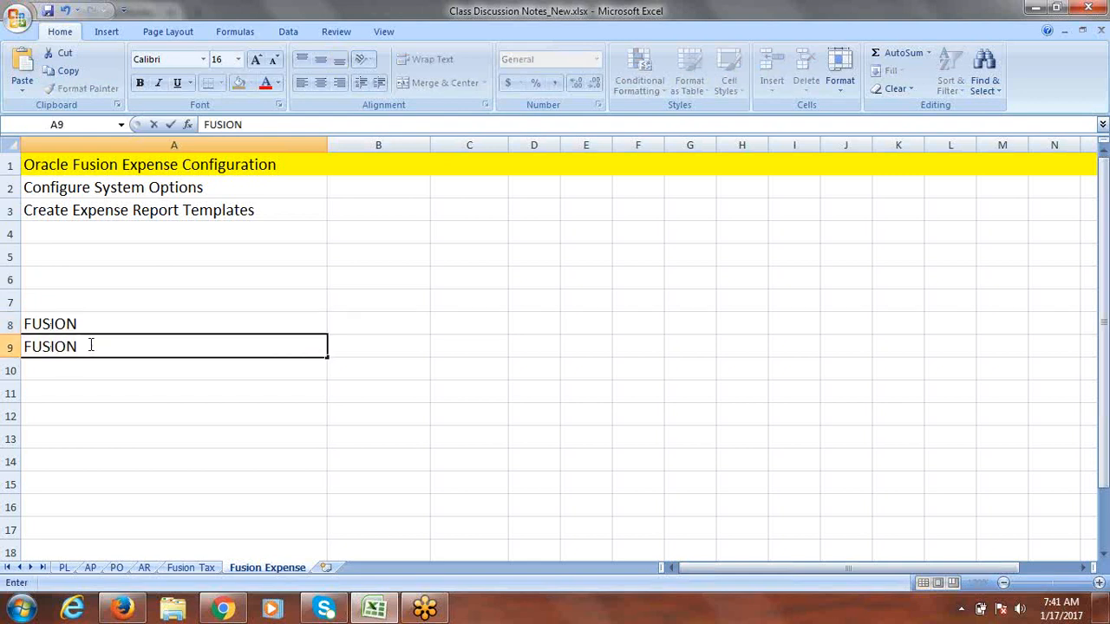
{"action": "type", "text": "MANAGER"}
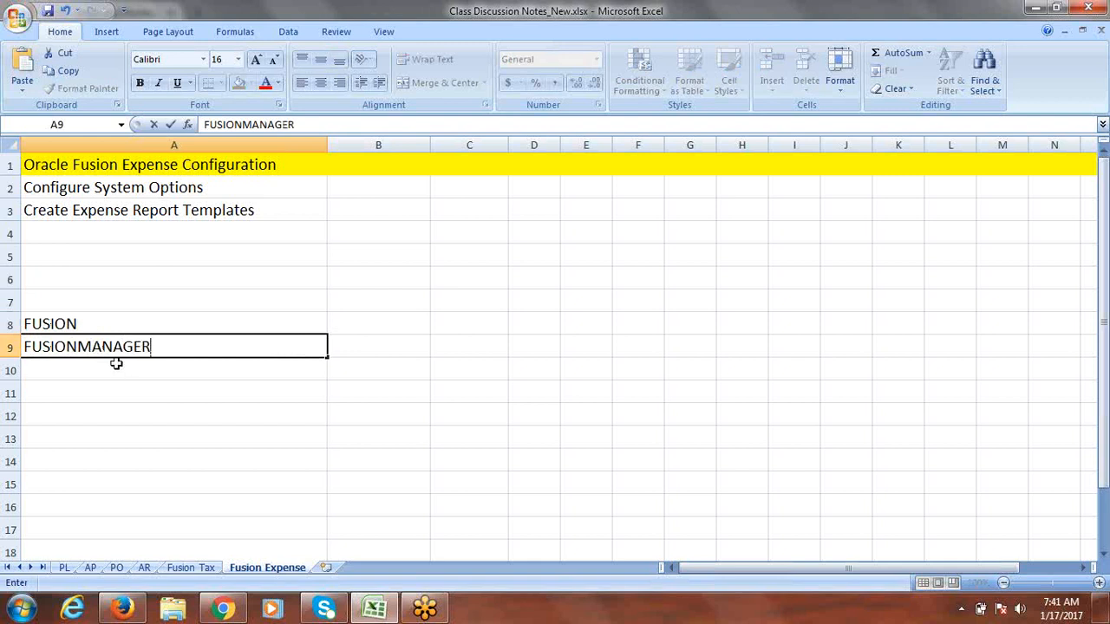
{"action": "left_click", "coordinate": [116, 364]}
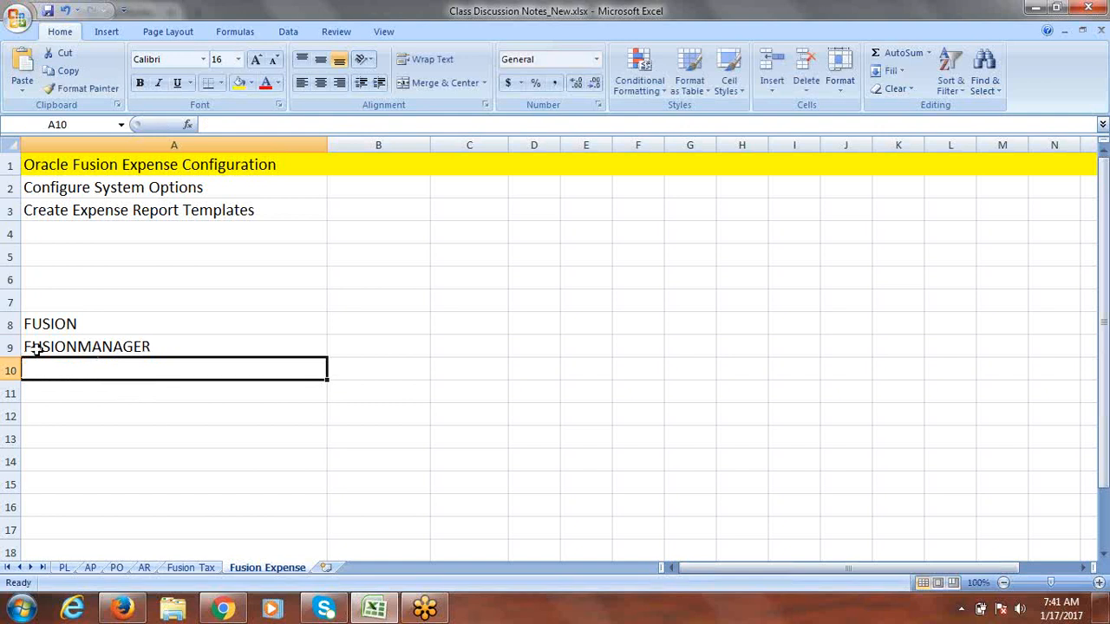
{"action": "left_click", "coordinate": [156, 346]}
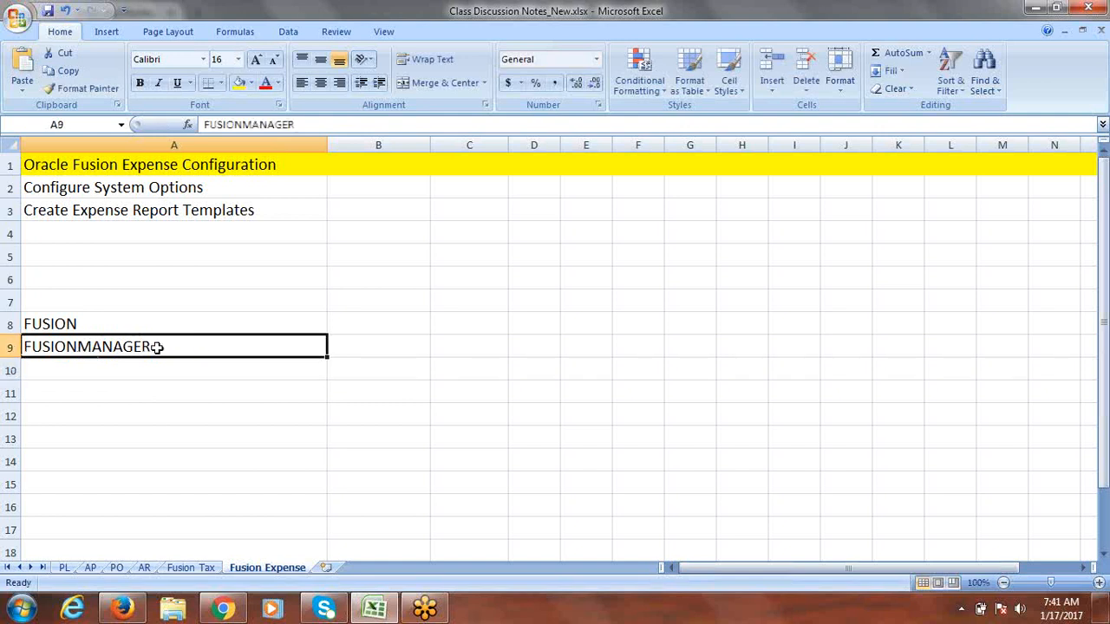
{"action": "left_click", "coordinate": [71, 324]}
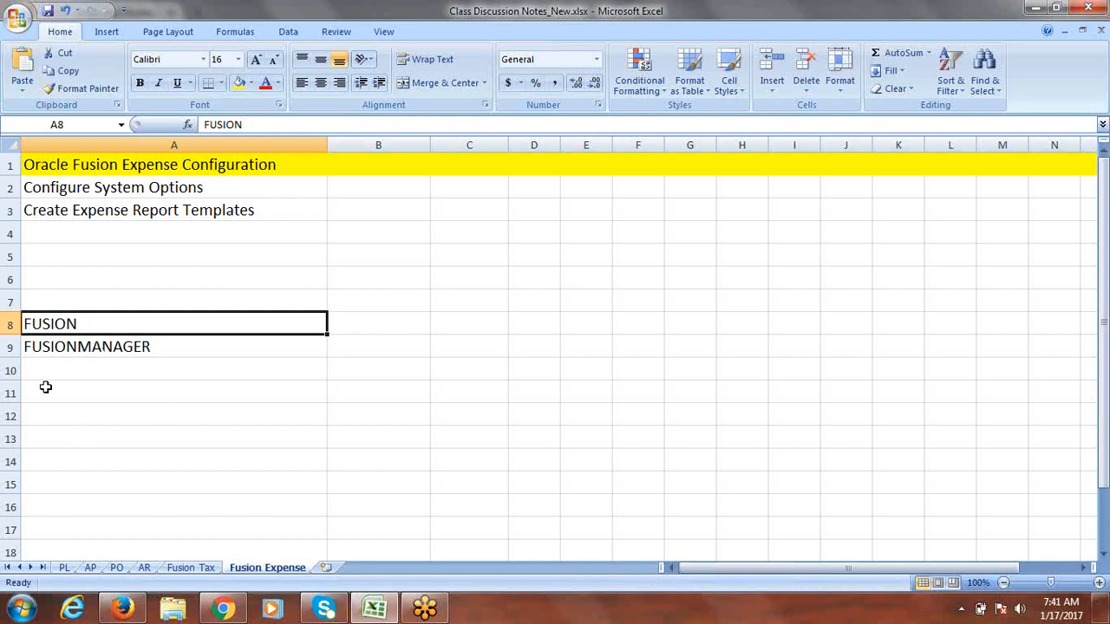
{"action": "left_click", "coordinate": [41, 347]}
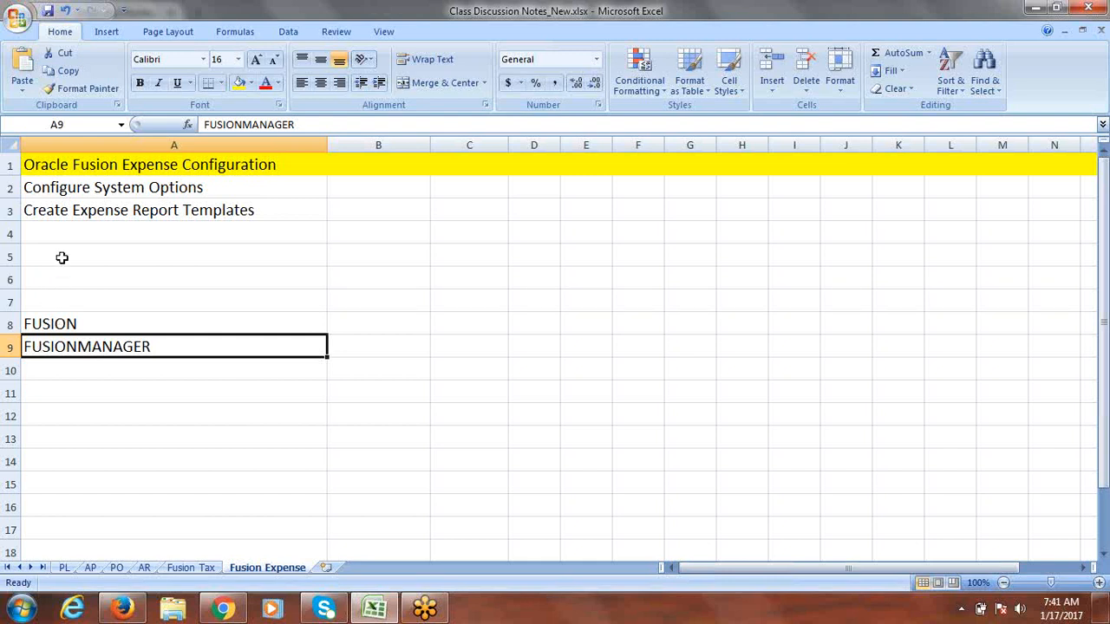
{"action": "left_click", "coordinate": [69, 227]}
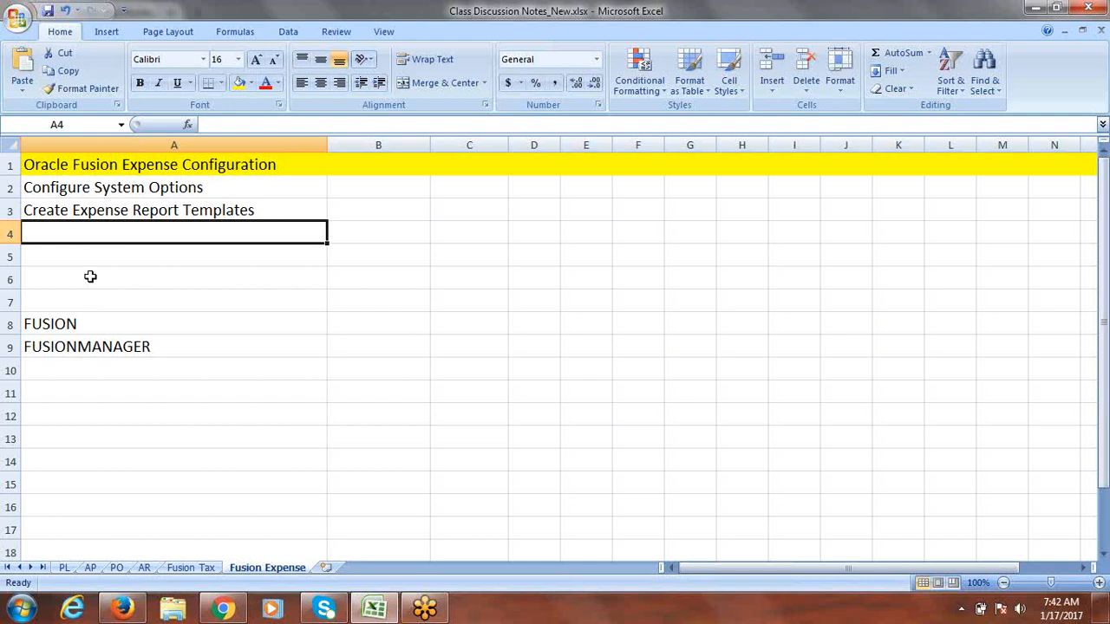
Step: Enter 'Create New User (Manager)' in A4 and clear the user-name notes from A8:A9
{"action": "type", "text": "Create"}
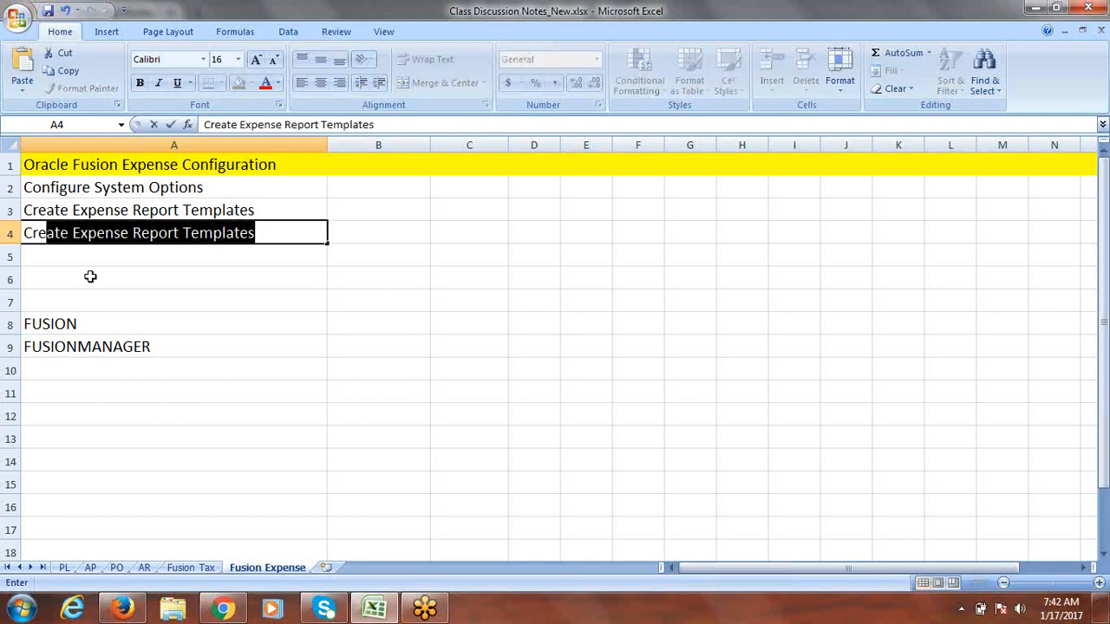
{"action": "type", "text": " User"}
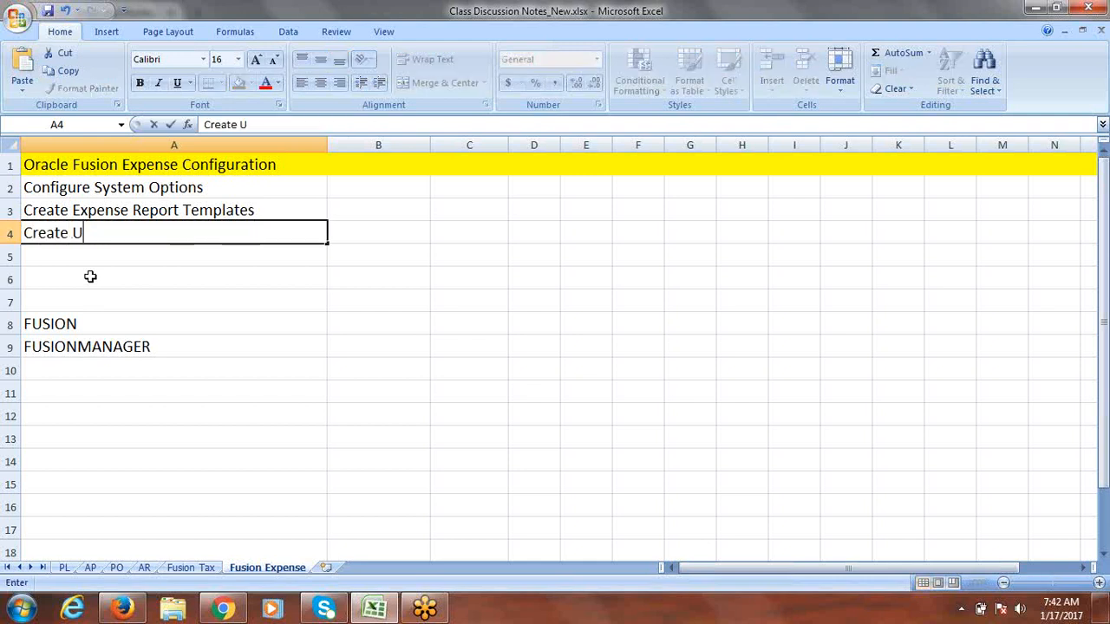
{"action": "key", "text": "BackSpace"}
{"action": "key", "text": "BackSpace"}
{"action": "key", "text": "BackSpace"}
{"action": "key", "text": "BackSpace"}
{"action": "type", "text": "New User"}
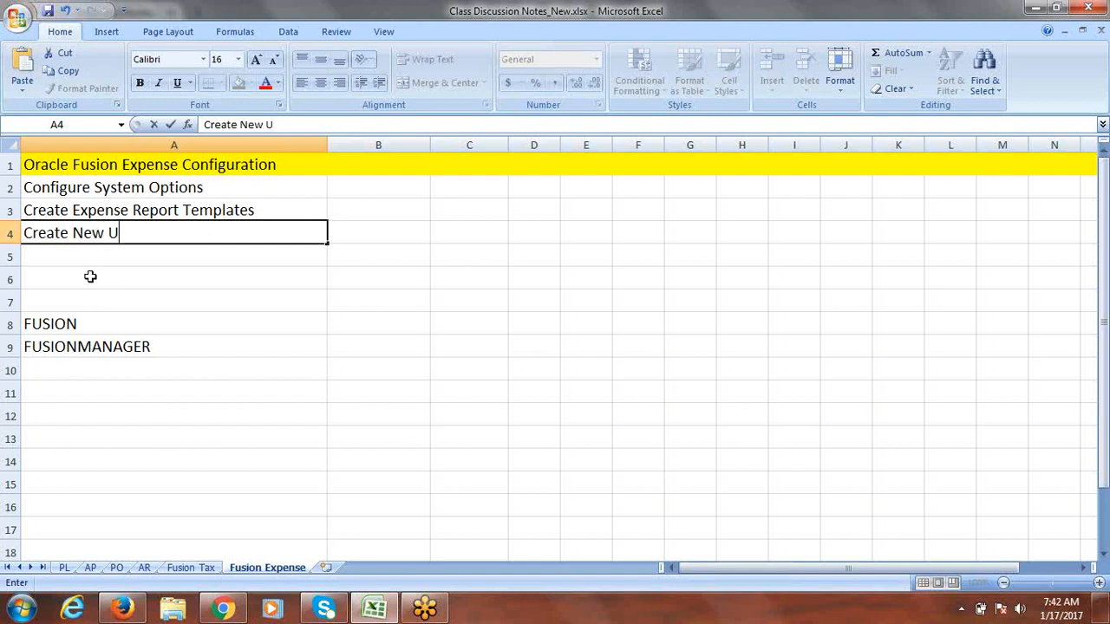
{"action": "type", "text": " (Manager"}
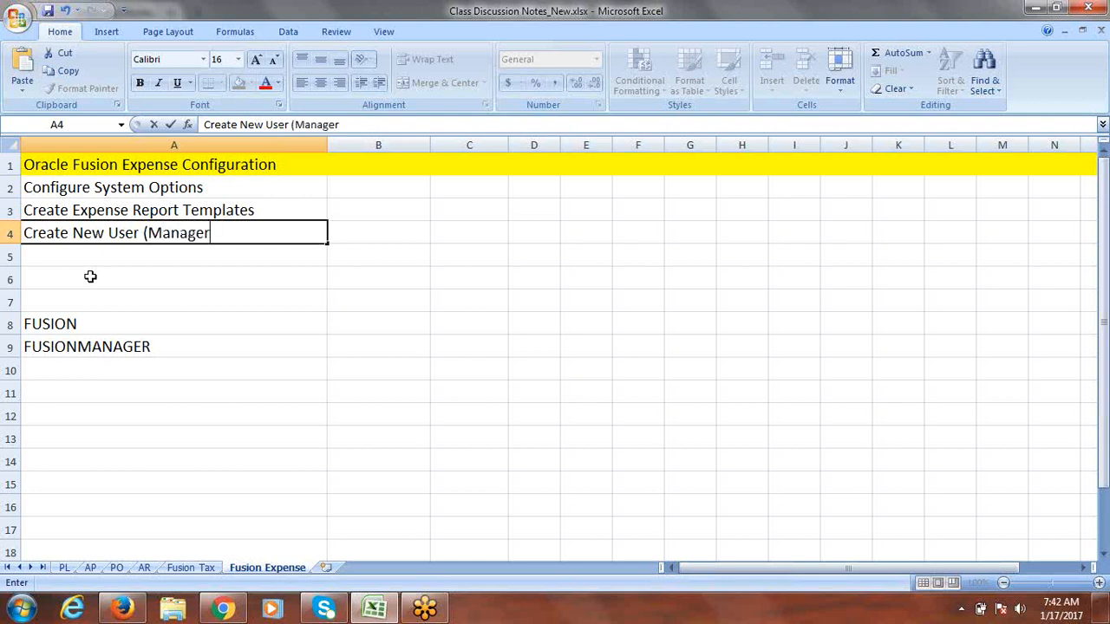
{"action": "type", "text": ")"}
{"action": "left_click_drag", "start_coordinate": [69, 322], "coordinate": [70, 345]}
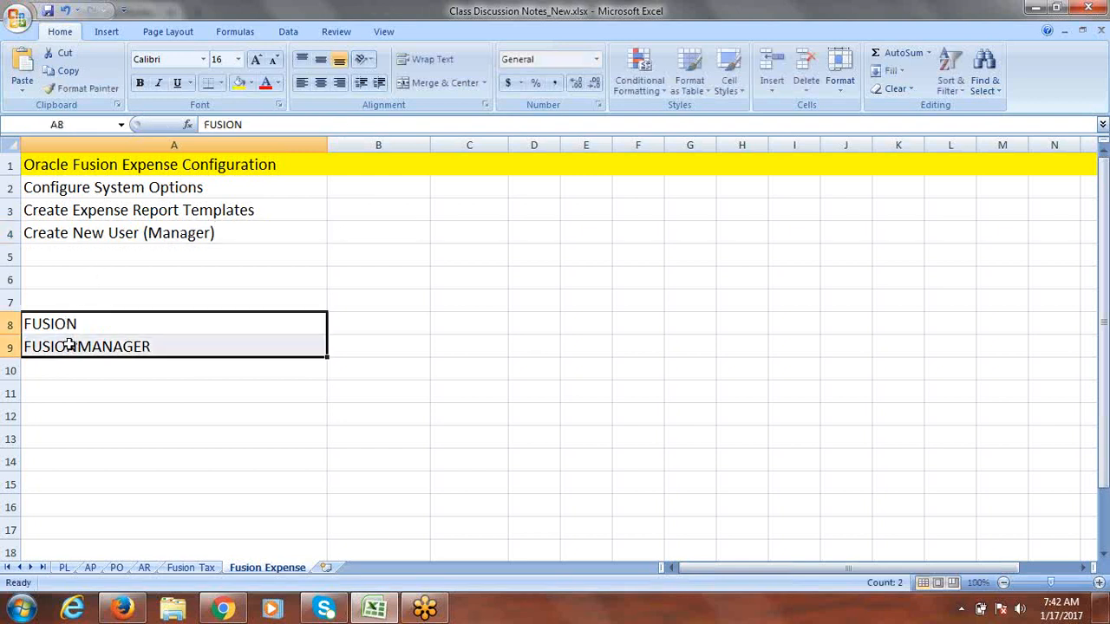
{"action": "key", "text": "Delete"}
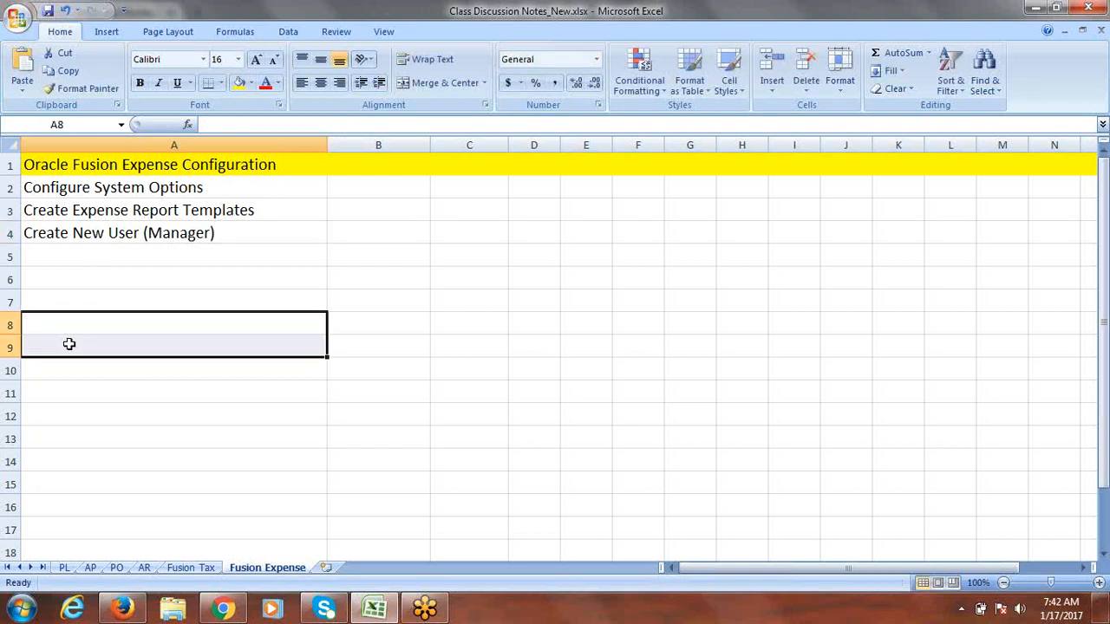
{"action": "left_click", "coordinate": [83, 257]}
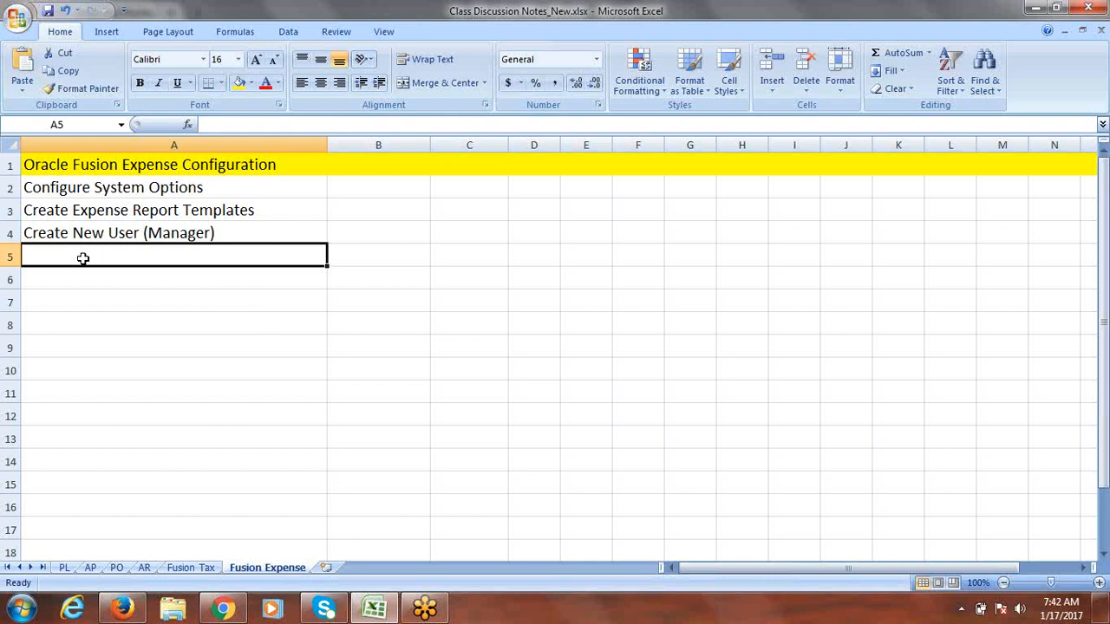
Step: Enter 'Assign Data Roles to User' in A5 with both user names in brackets
{"action": "type", "text": "Assign Data Roles to User"}
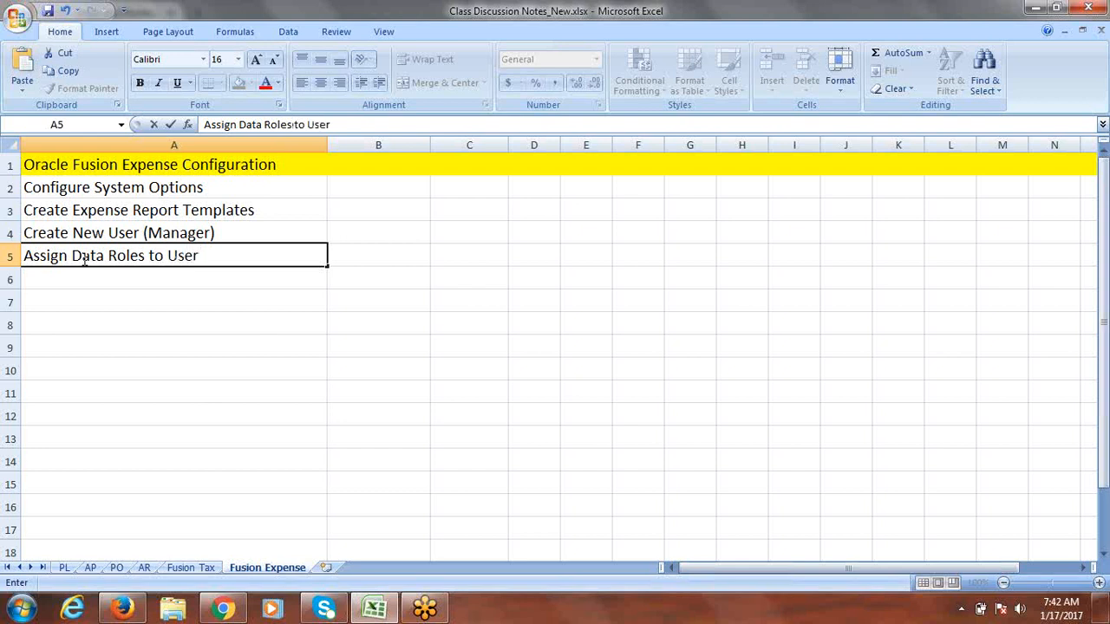
{"action": "type", "text": " (Fusion"}
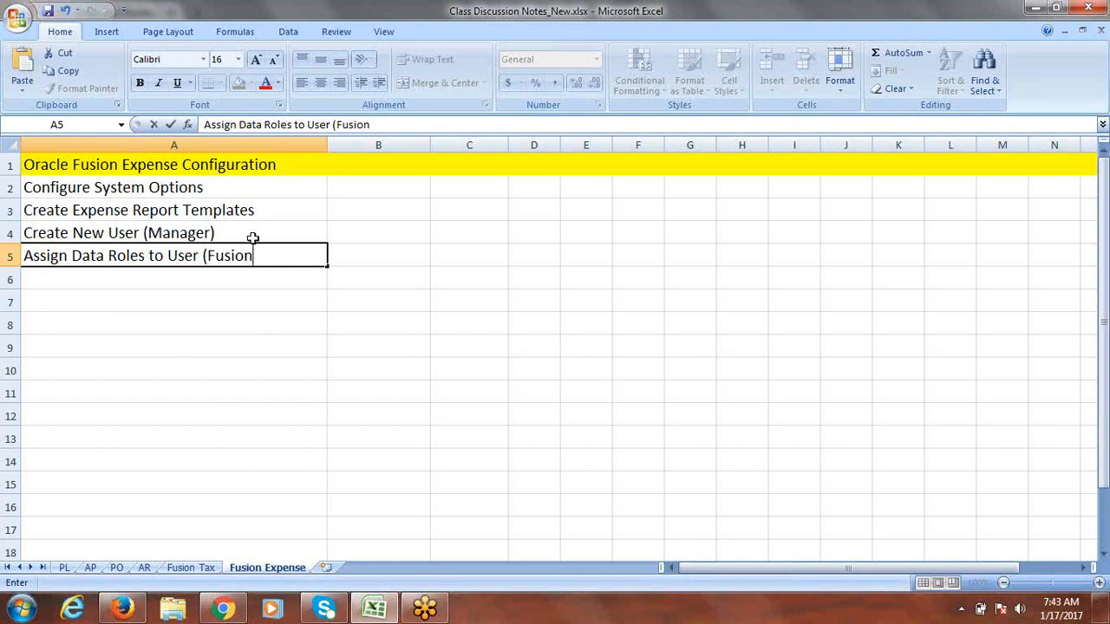
{"action": "type", "text": ", FUSIOON"}
{"action": "key", "text": "BackSpace"}
{"action": "key", "text": "BackSpace"}
{"action": "type", "text": "N"}
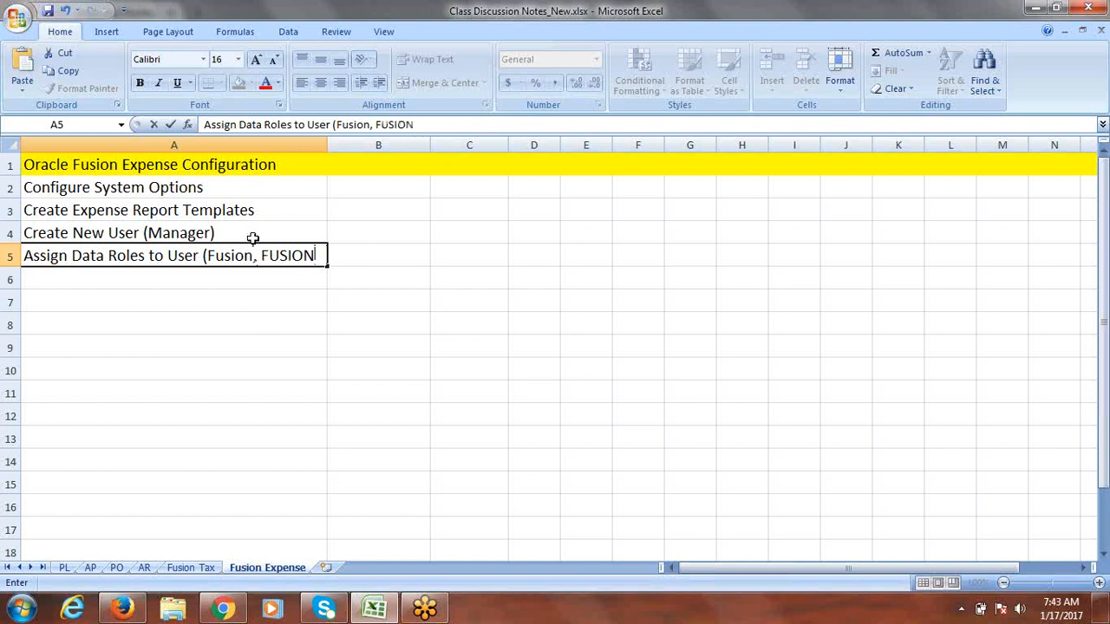
{"action": "type", "text": "MANA"}
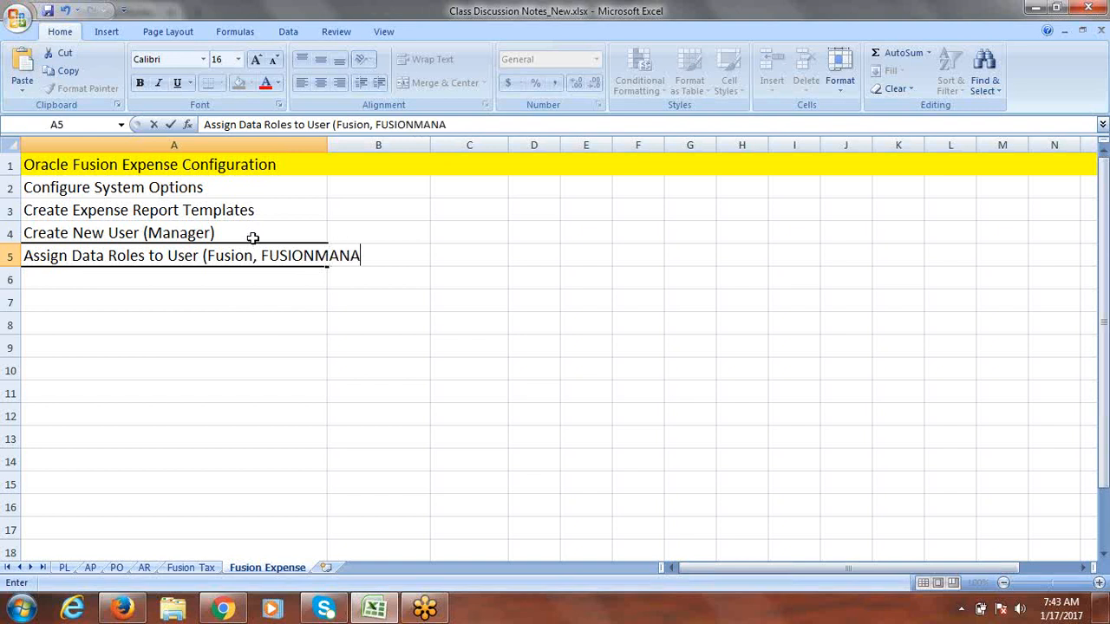
{"action": "type", "text": "GER)"}
{"action": "left_click", "coordinate": [174, 276]}
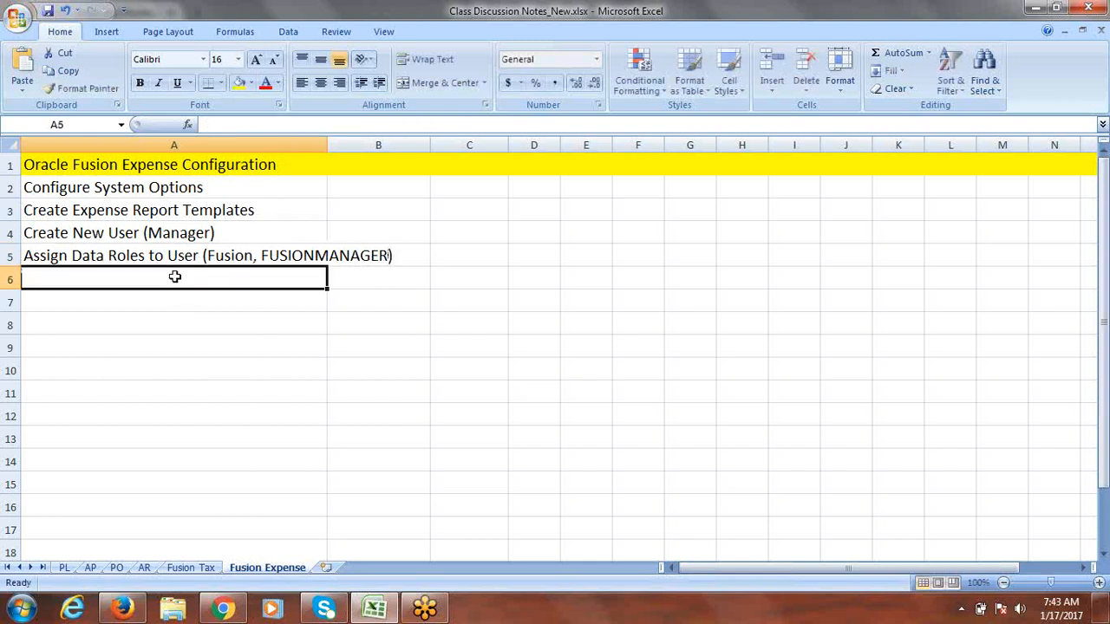
Step: Add 'Run LDAP Job' as the checklist step in A6
{"action": "type", "text": "r"}
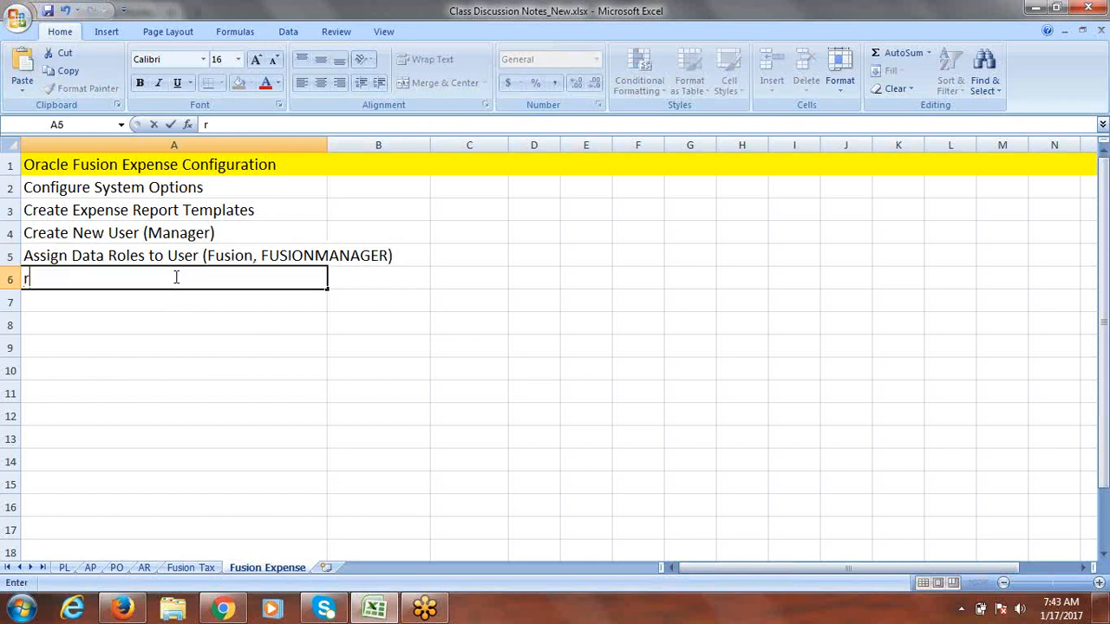
{"action": "key", "text": "BackSpace"}
{"action": "type", "text": "Run LDAP"}
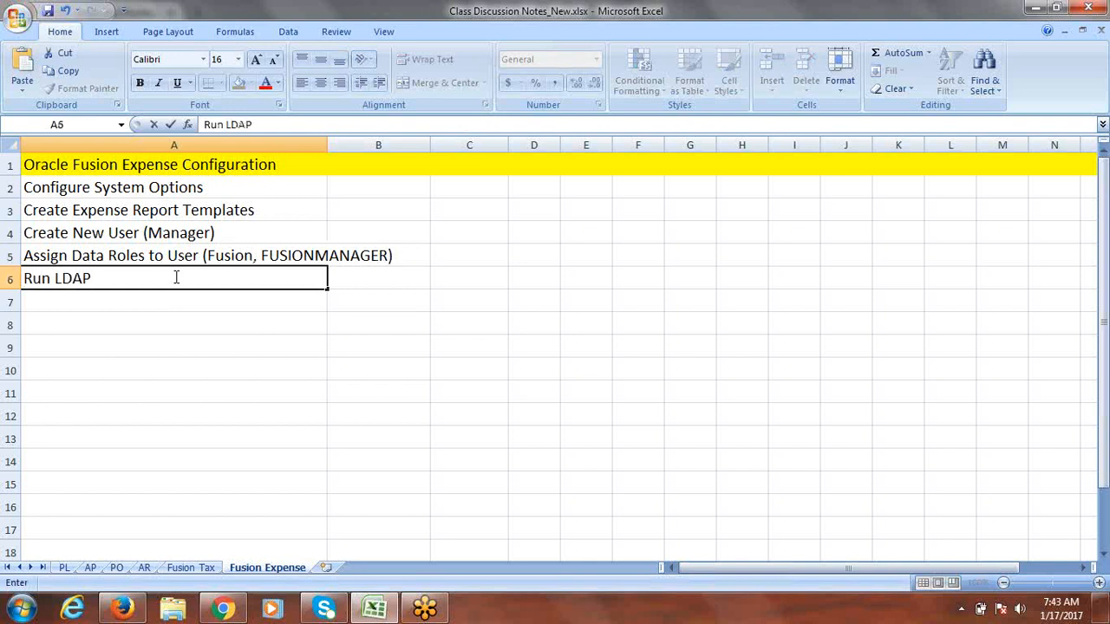
{"action": "type", "text": " Job"}
{"action": "left_click", "coordinate": [122, 301]}
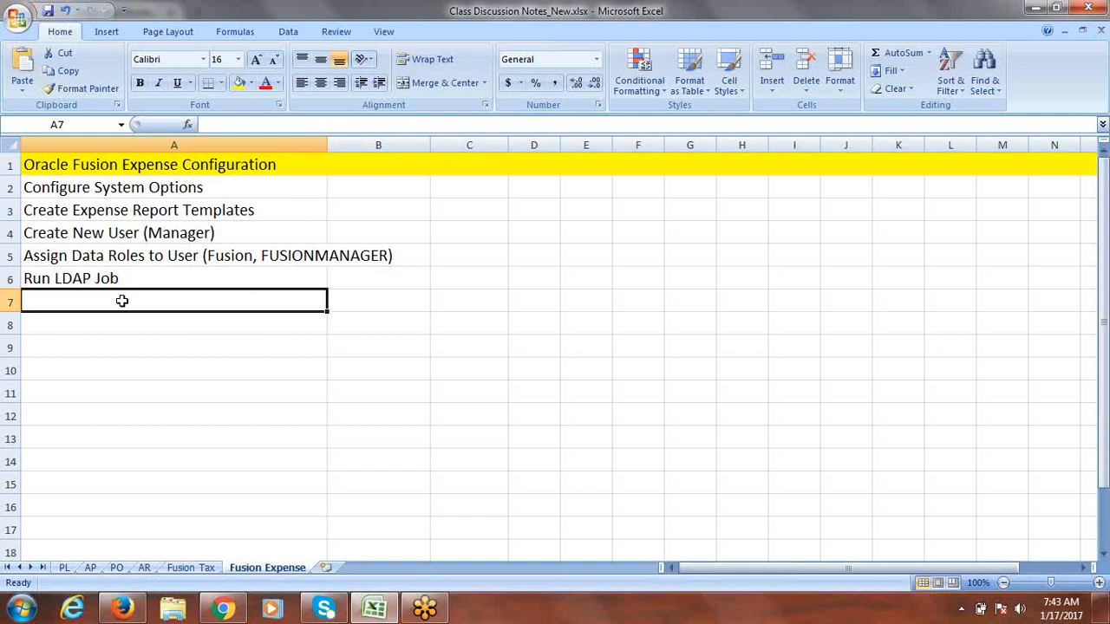
Step: Add 'Set Default Expense Account' as the checklist step in A7
{"action": "type", "text": "Set Default Expense Account"}
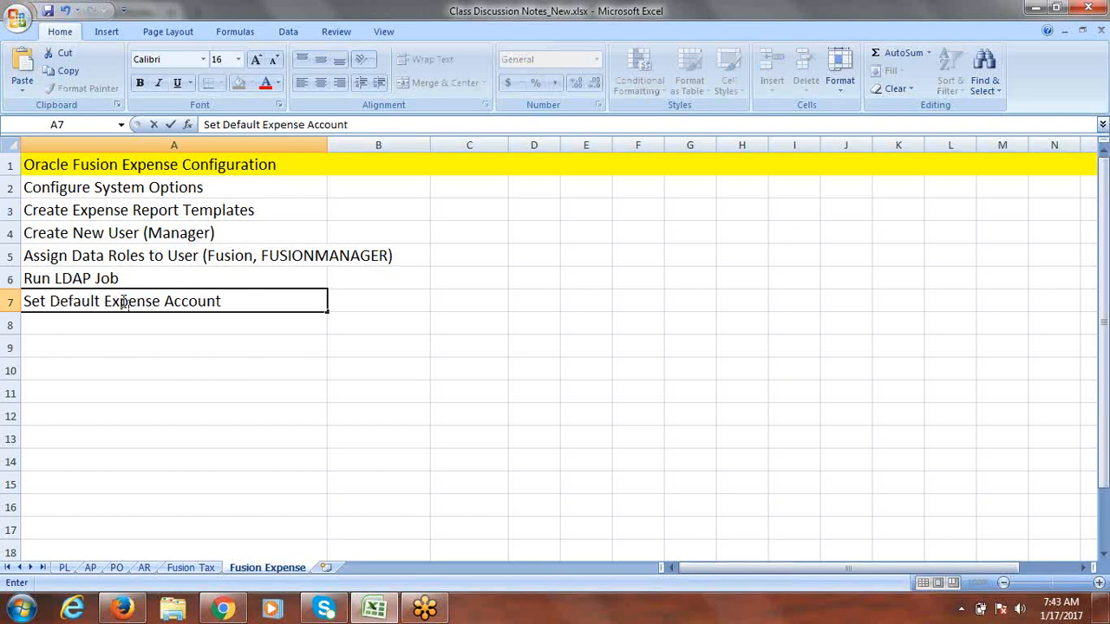
{"action": "key", "text": "ctrl+Return"}
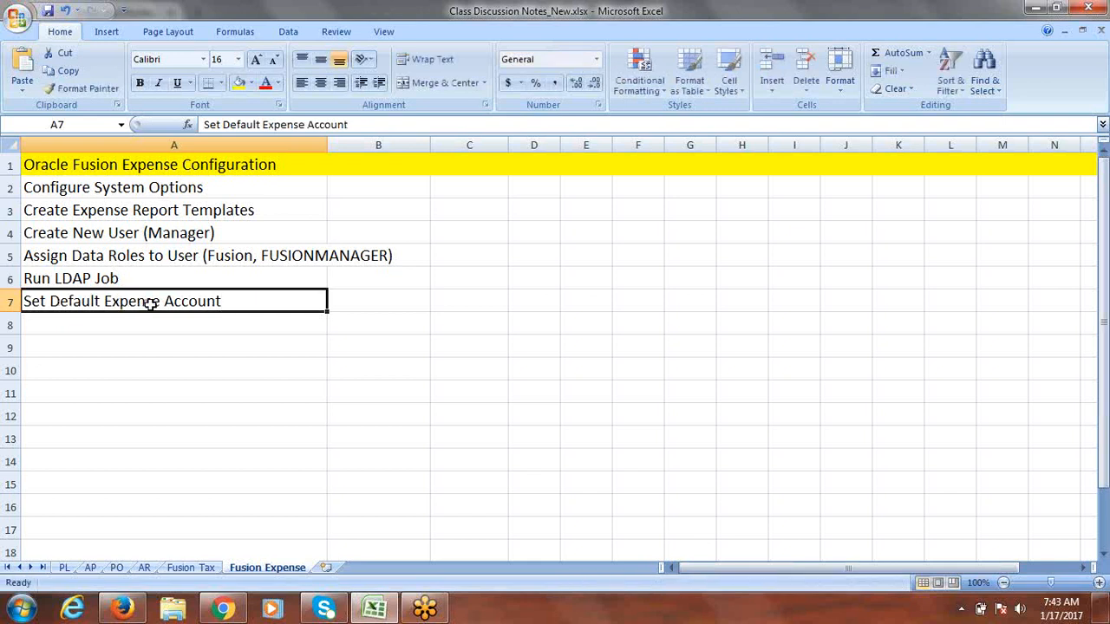
{"action": "left_click", "coordinate": [123, 327]}
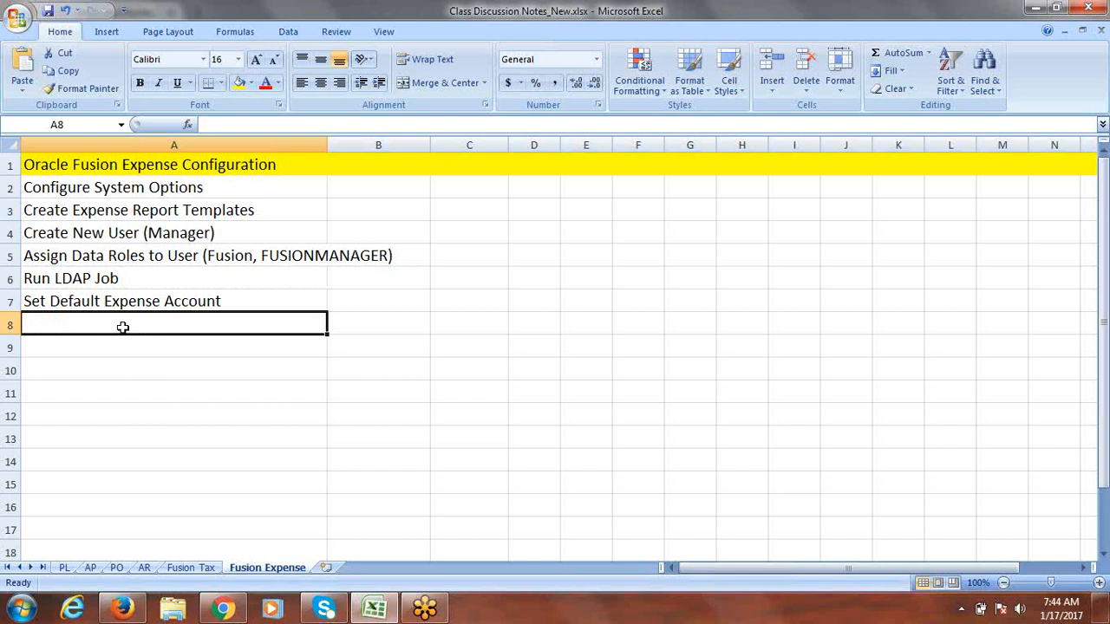
Step: Add 'Create Employee & Supervisor Relationship' as the checklist step in A8
{"action": "type", "text": "Crea"}
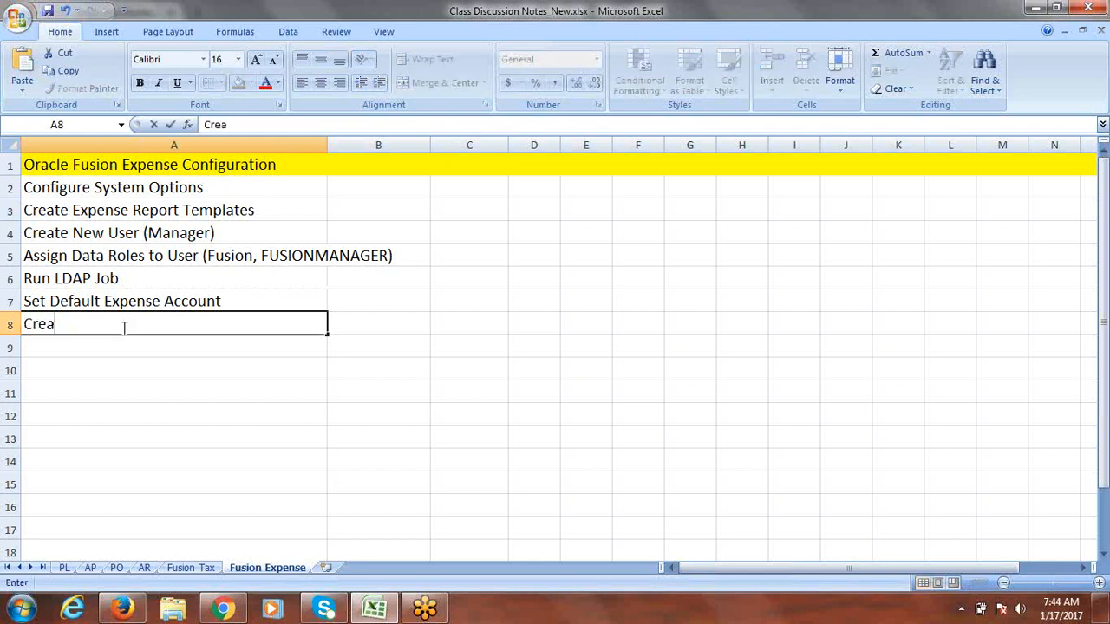
{"action": "type", "text": "te Employy"}
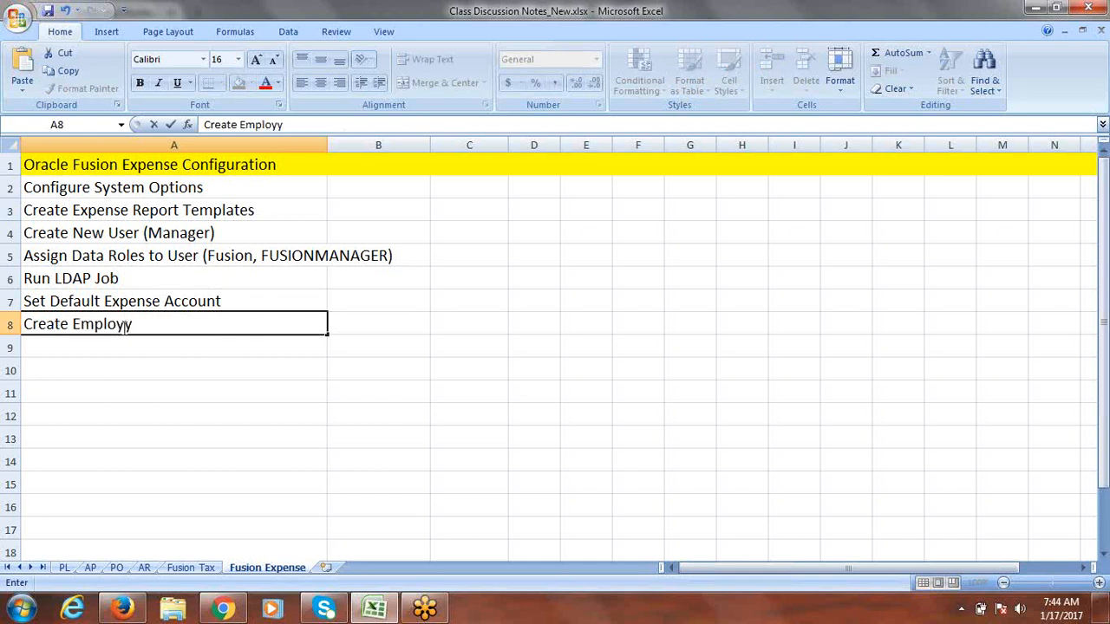
{"action": "key", "text": "BackSpace"}
{"action": "type", "text": "ee & Sup"}
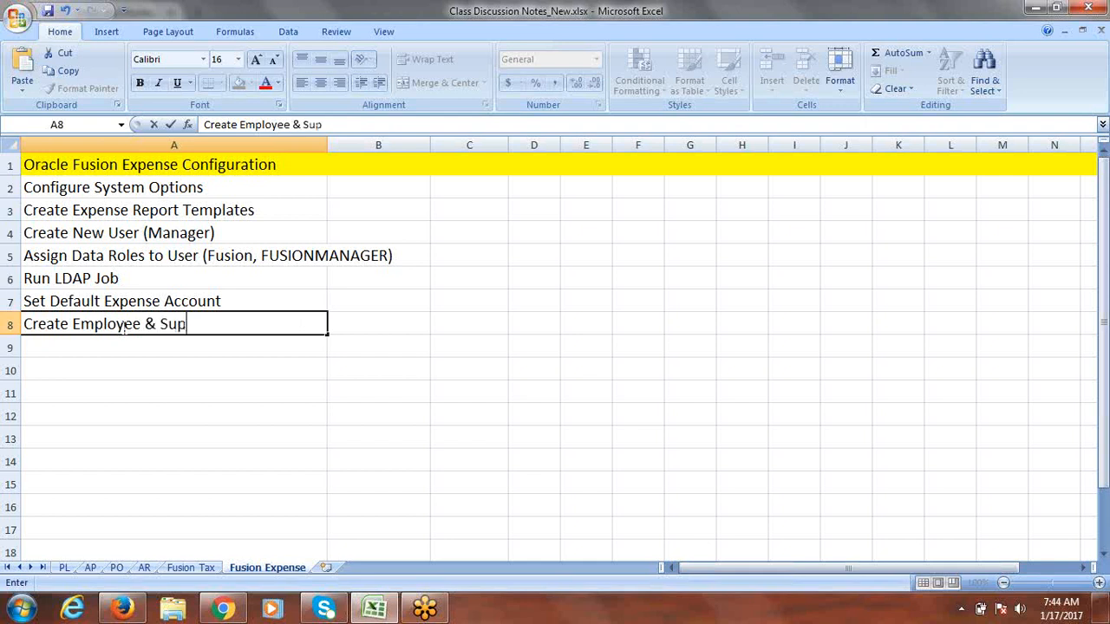
{"action": "type", "text": "ervisor Relationship"}
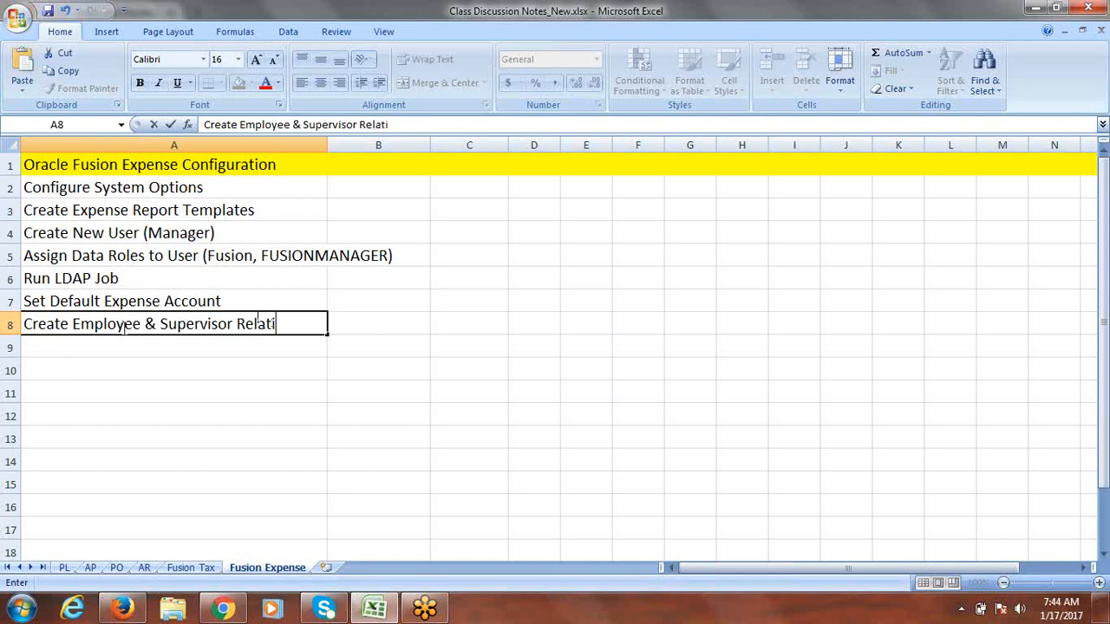
{"action": "key", "text": "Tab"}
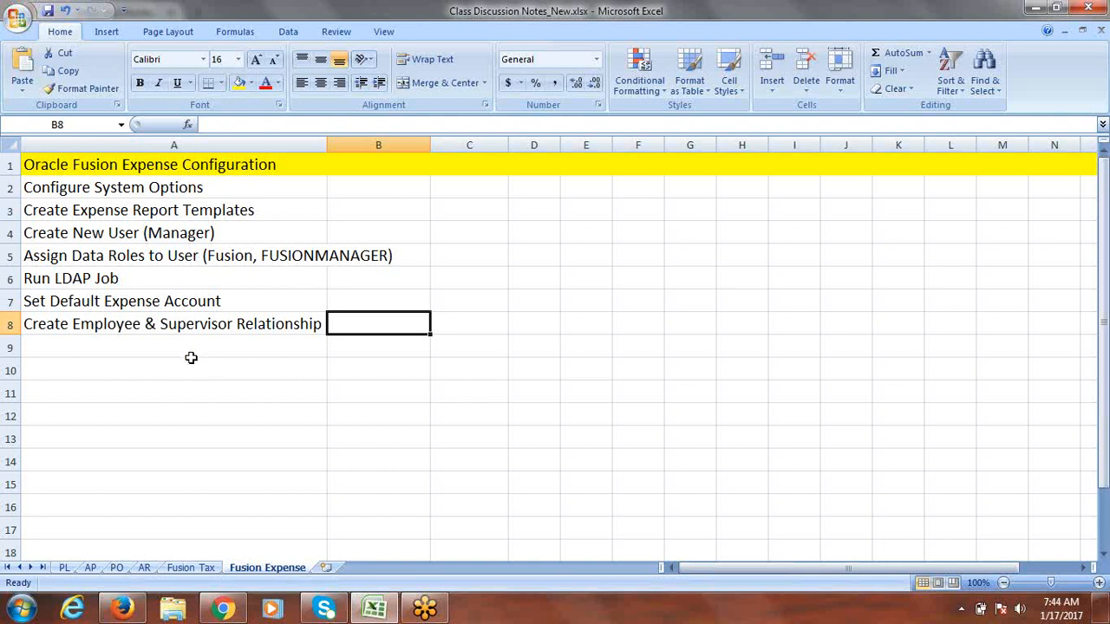
{"action": "left_click", "coordinate": [189, 355]}
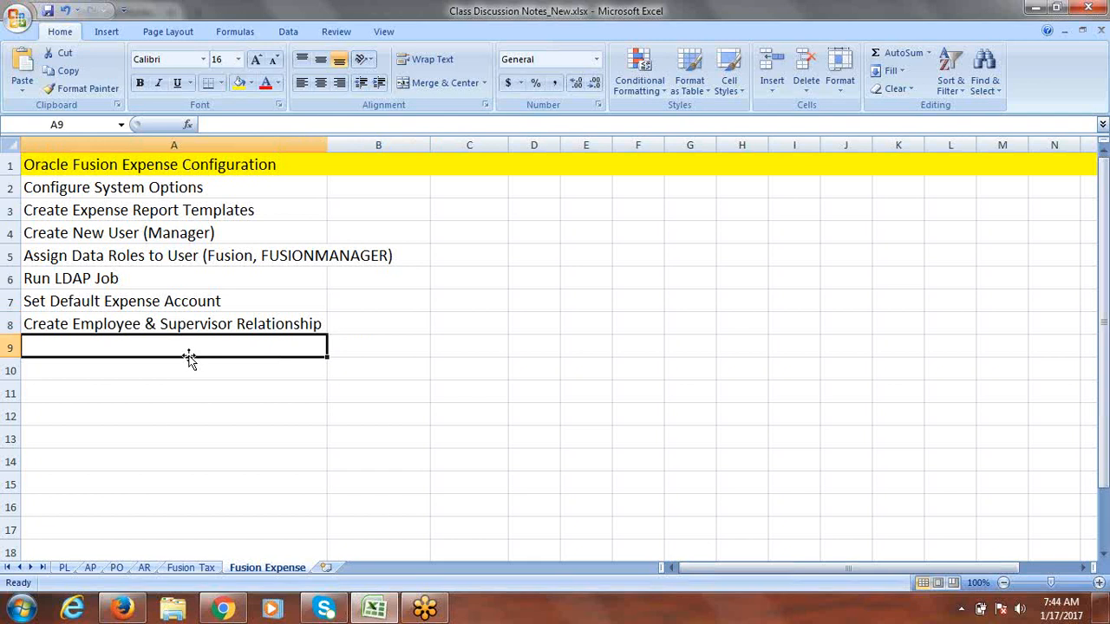
Step: Enter 'Setup Approvals' in A9, save, and select the configuration steps A2:A9
{"action": "type", "text": "Set"}
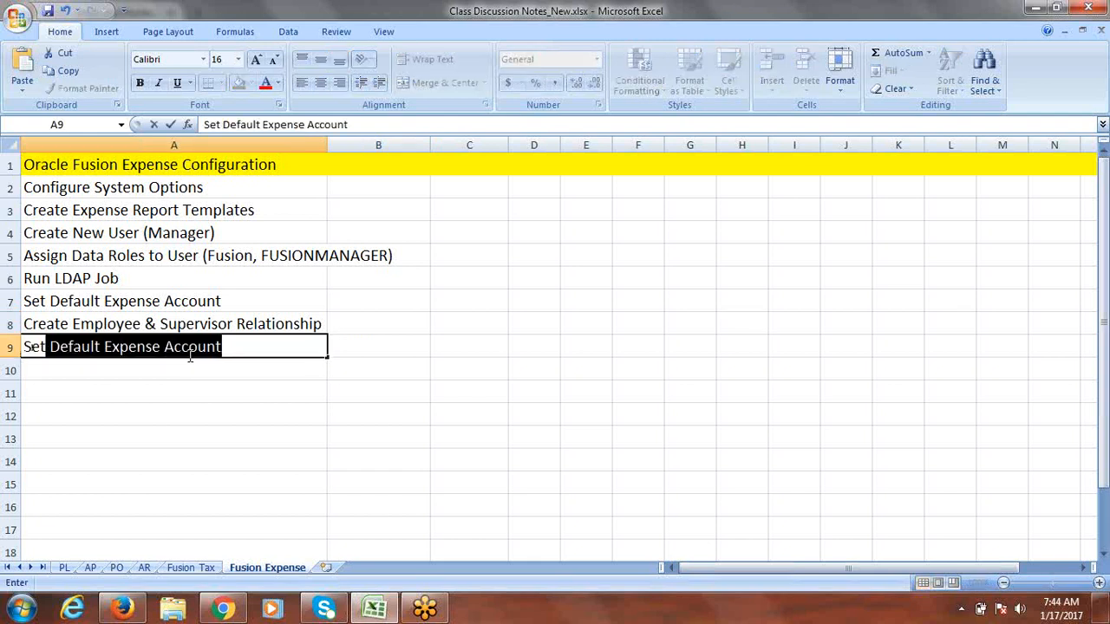
{"action": "type", "text": "pu"}
{"action": "key", "text": "BackSpace"}
{"action": "key", "text": "BackSpace"}
{"action": "type", "text": "up"}
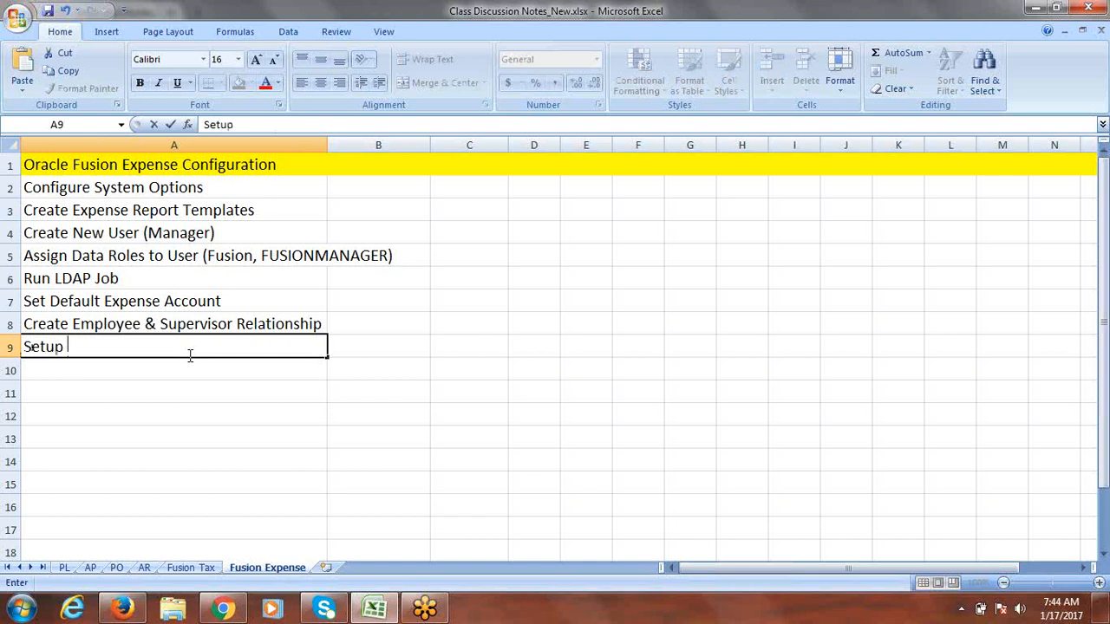
{"action": "type", "text": " Approvals"}
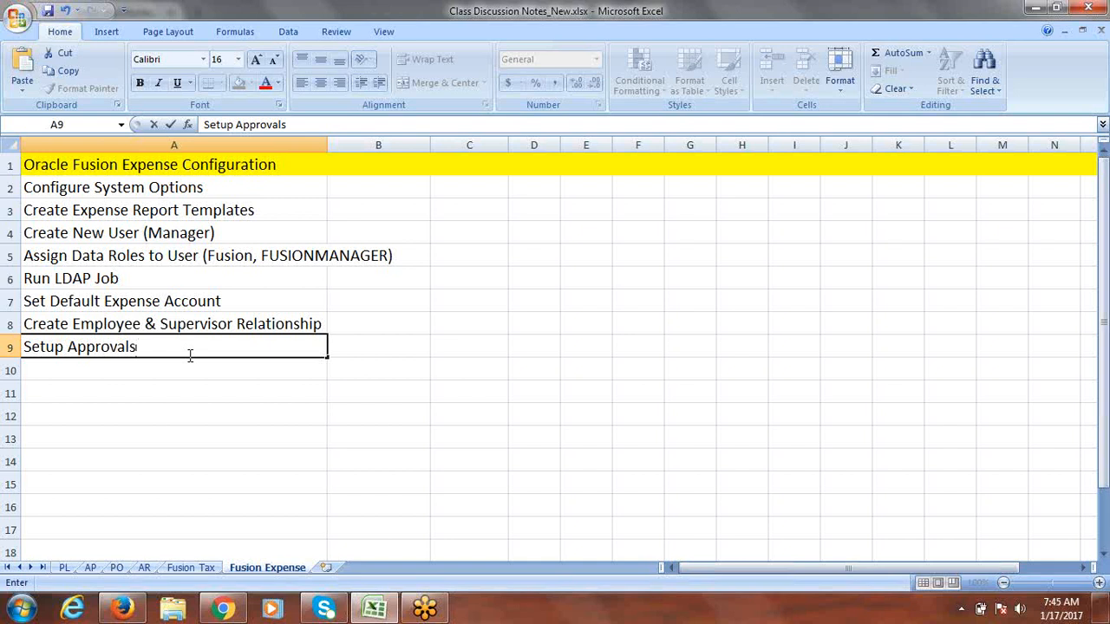
{"action": "key", "text": "ctrl+Return"}
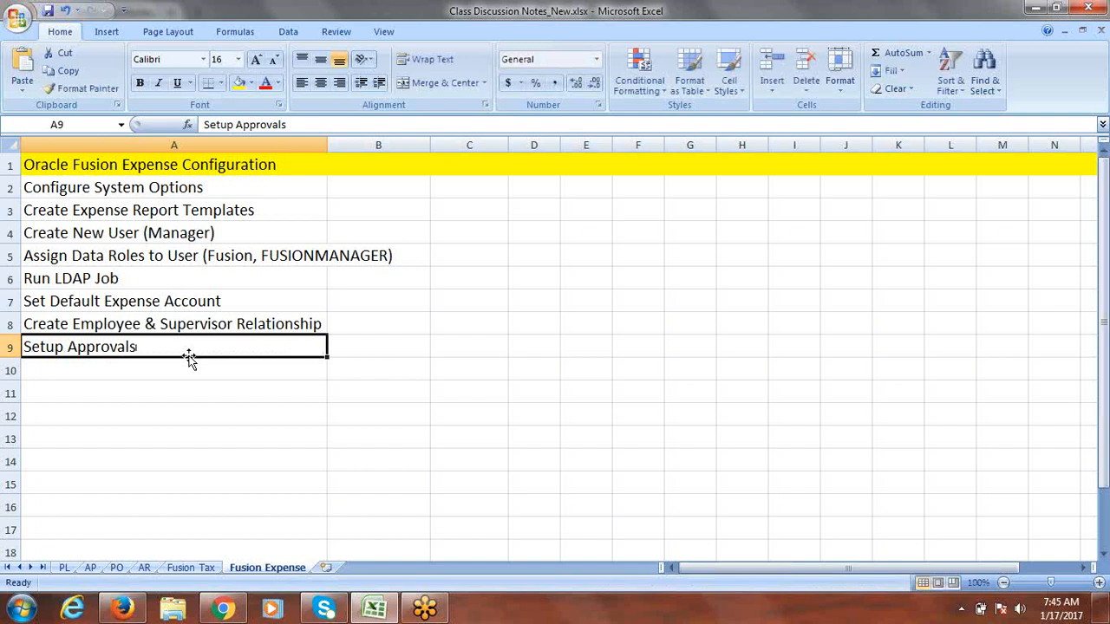
{"action": "key", "text": "ctrl+s"}
{"action": "left_click_drag", "start_coordinate": [139, 189], "coordinate": [135, 341]}
Step: Add a bold red 'Process' heading in A11 and 'Create Expense Reports & Submit for Approval' in A12
{"action": "left_click", "coordinate": [73, 391]}
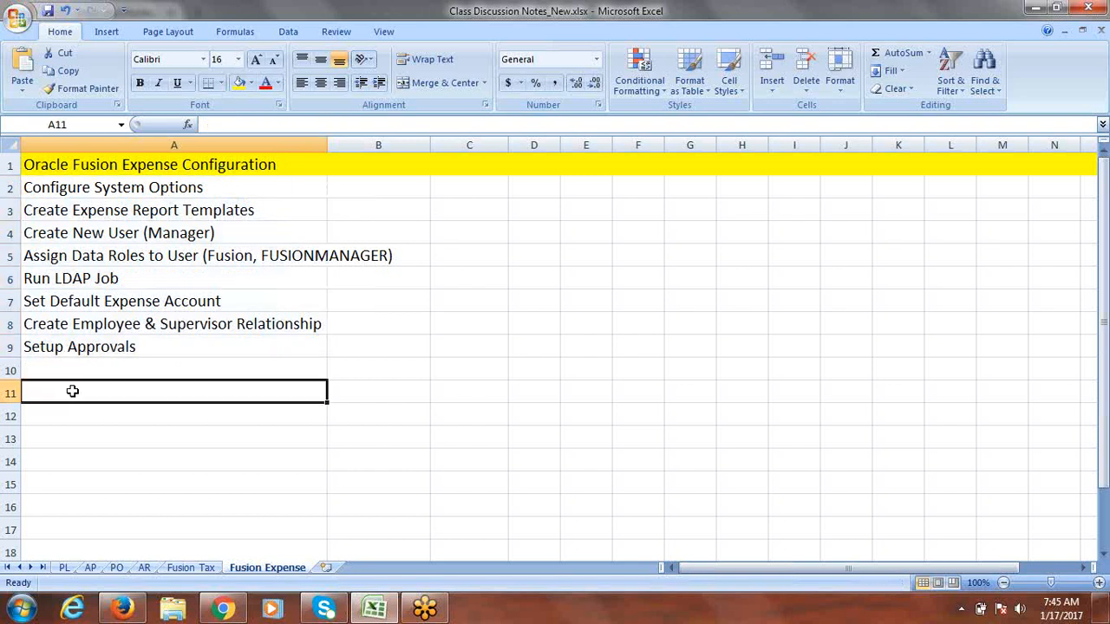
{"action": "type", "text": "Process"}
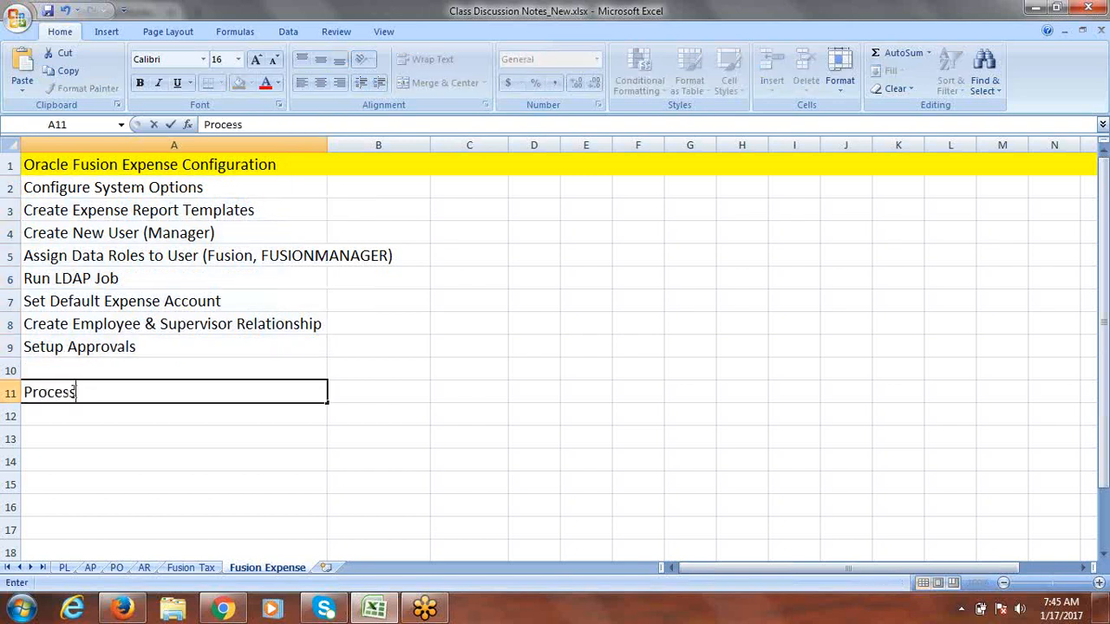
{"action": "left_click", "coordinate": [379, 385]}
{"action": "left_click", "coordinate": [178, 383]}
{"action": "type", "text": "https://rws-fap0712-fs.oracledemos.com/"}
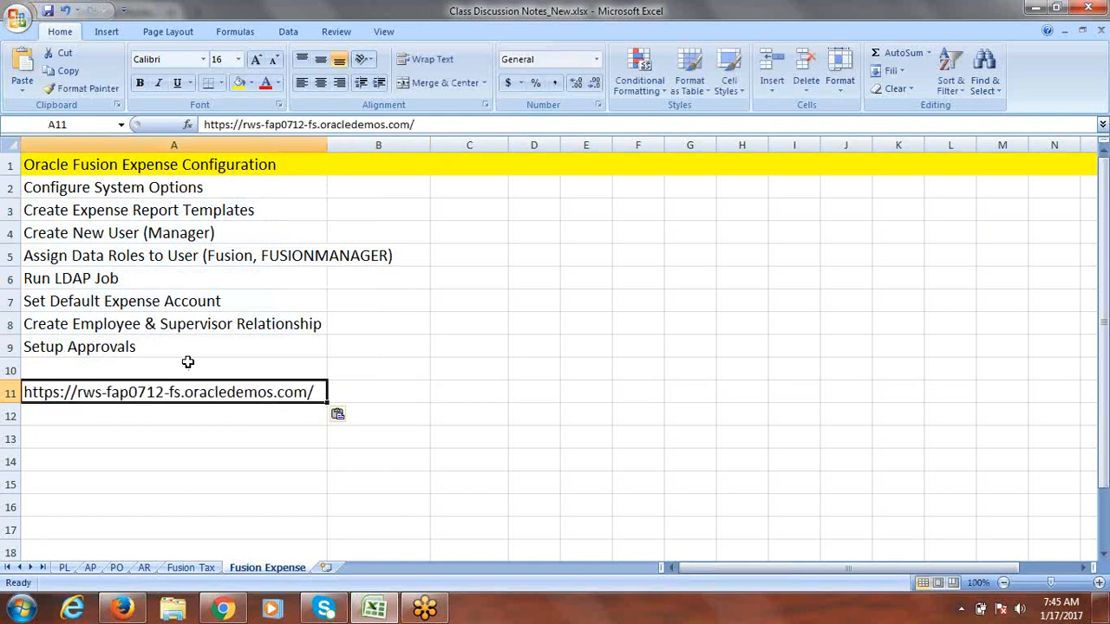
{"action": "key", "text": "ctrl+z"}
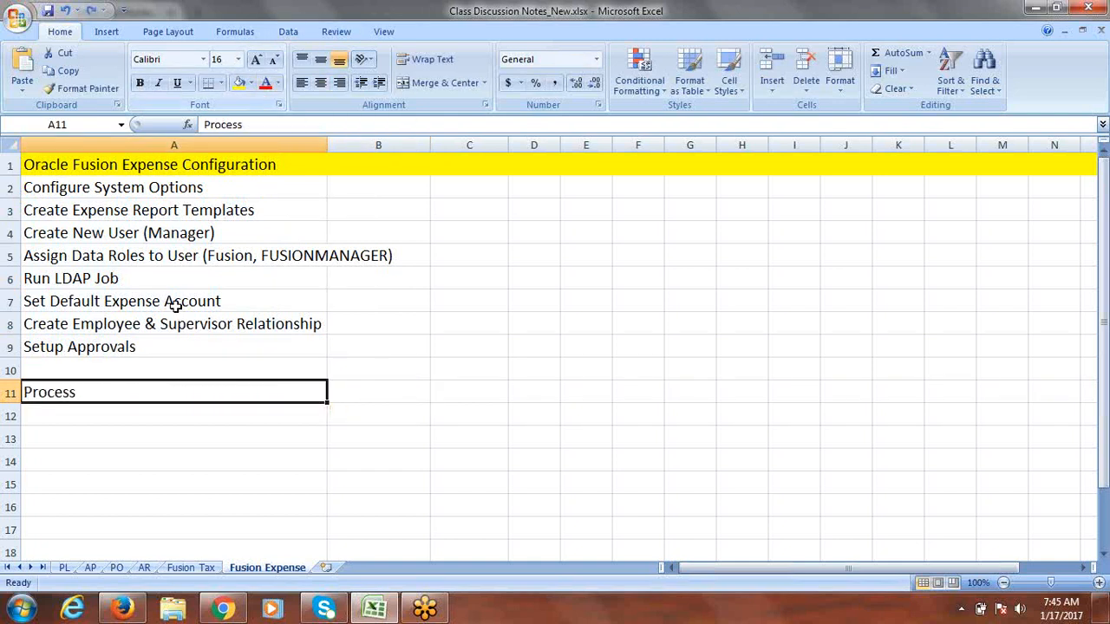
{"action": "key", "text": "ctrl+b"}
{"action": "left_click", "coordinate": [266, 86]}
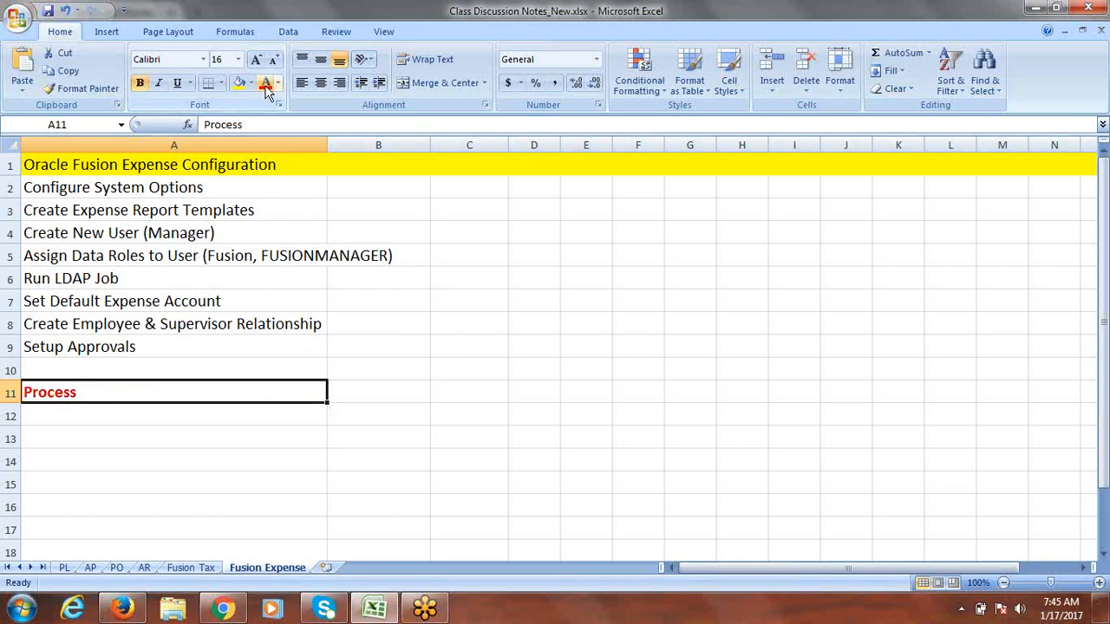
{"action": "left_click", "coordinate": [92, 417]}
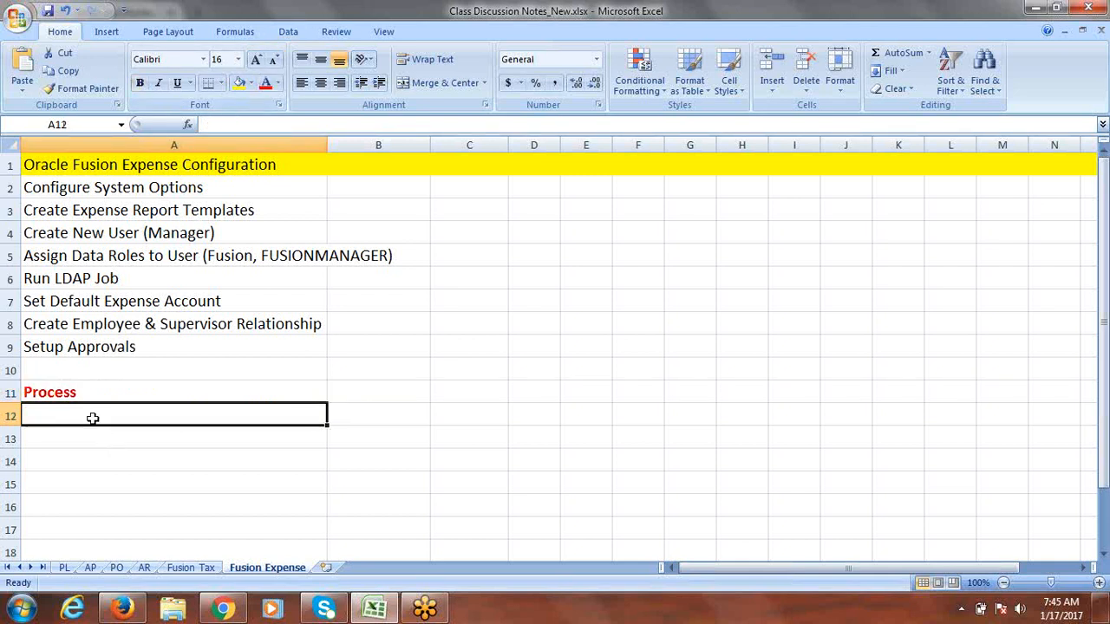
{"action": "type", "text": "Create Expense Reports & Submit for Approval"}
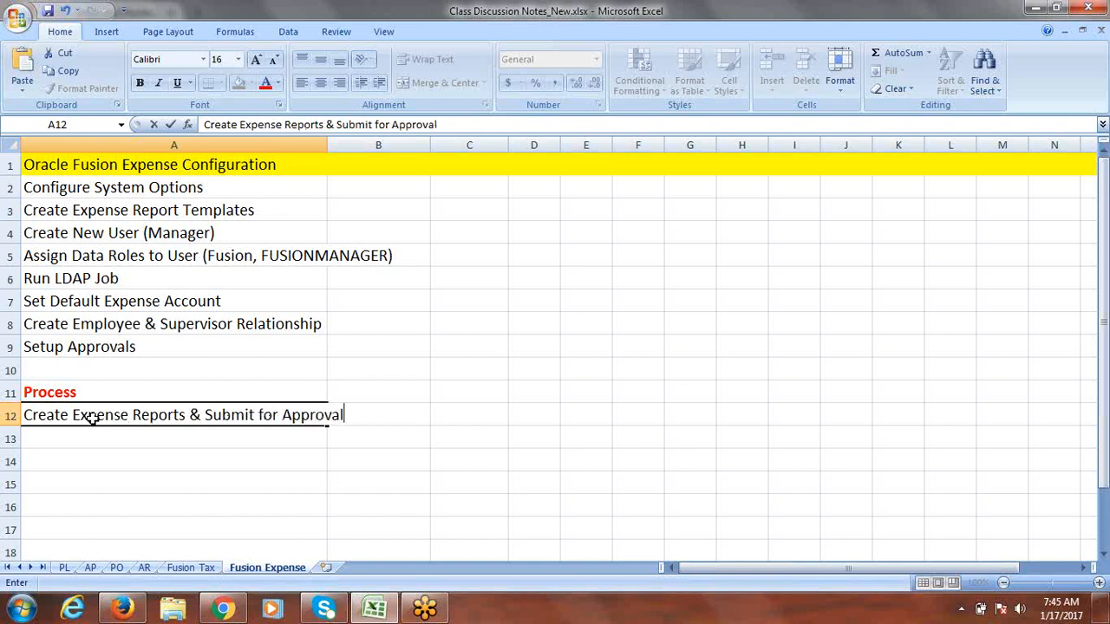
Step: Start user-name notes in D8 and D9 beside the relationship step
{"action": "left_click", "coordinate": [534, 328]}
{"action": "type", "text": "Fusion"}
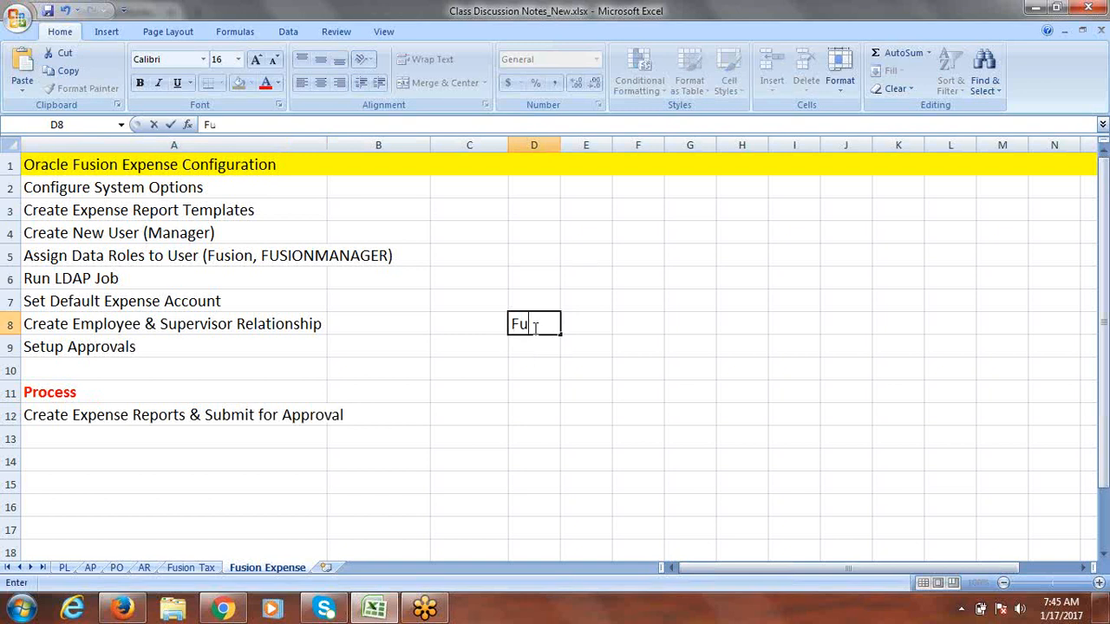
{"action": "left_click", "coordinate": [534, 347]}
{"action": "type", "text": "Fusion"}
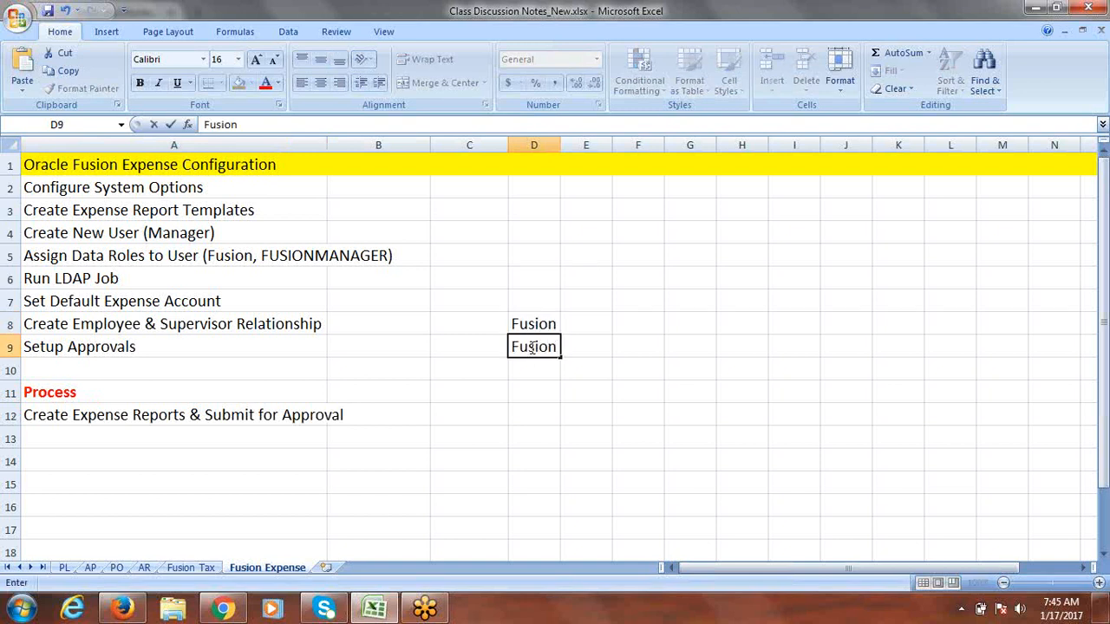
Step: Correct the manager user name inside A5's data-roles step to its 'ONE' form
{"action": "left_click", "coordinate": [235, 258]}
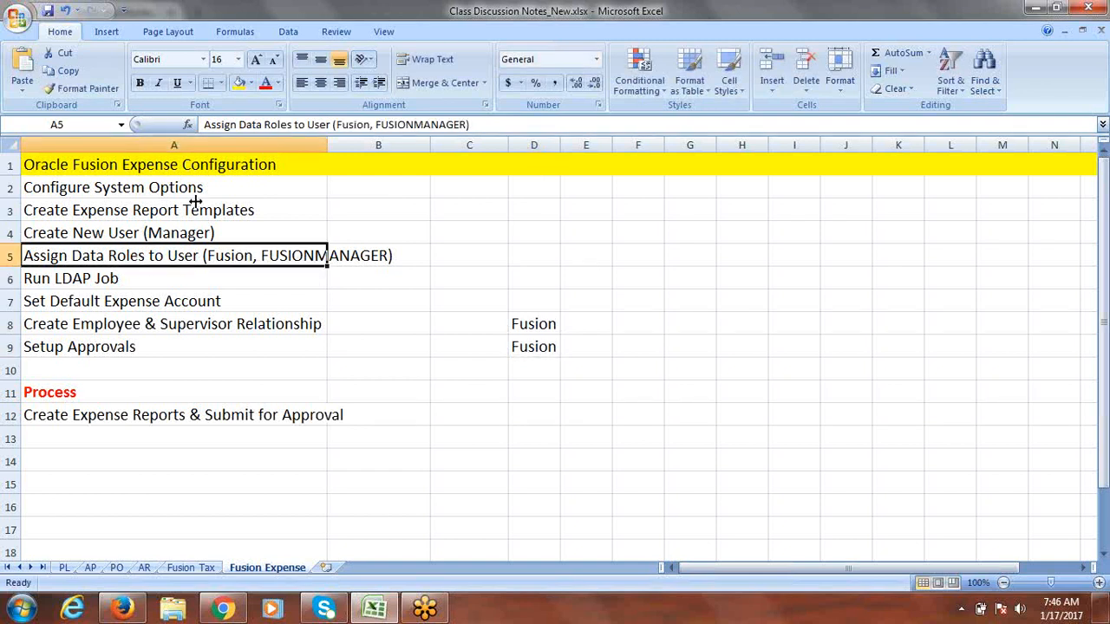
{"action": "left_click", "coordinate": [468, 124]}
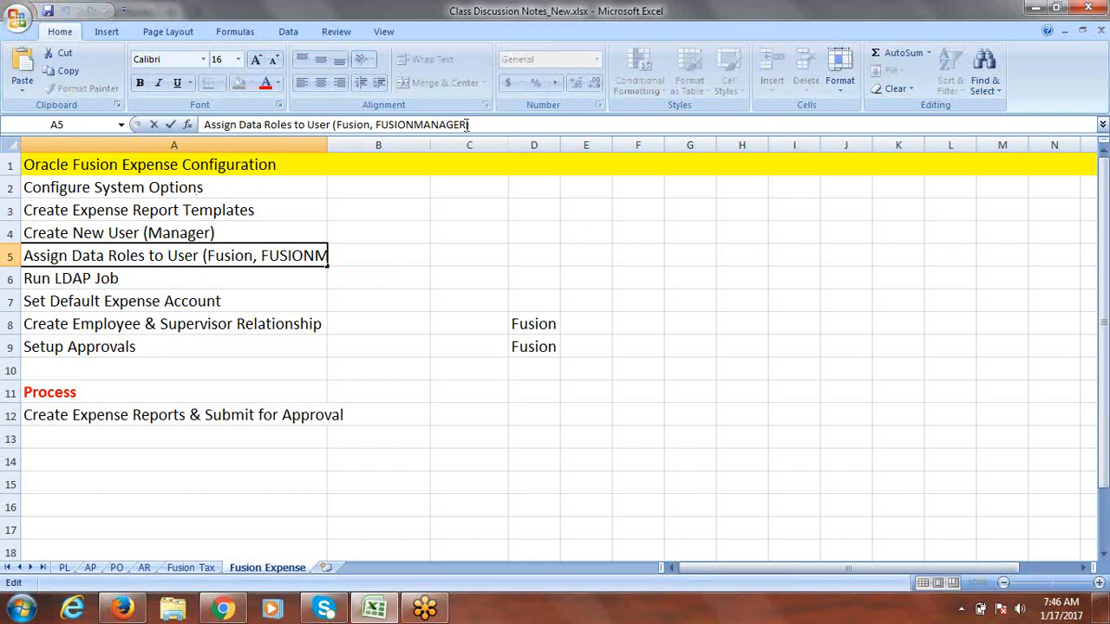
{"action": "key", "text": "BackSpace"}
{"action": "key", "text": "BackSpace"}
{"action": "key", "text": "BackSpace"}
{"action": "key", "text": "BackSpace"}
{"action": "key", "text": "BackSpace"}
{"action": "key", "text": "BackSpace"}
{"action": "key", "text": "BackSpace"}
{"action": "type", "text": "one"}
{"action": "key", "text": "BackSpace"}
{"action": "key", "text": "BackSpace"}
{"action": "key", "text": "BackSpace"}
{"action": "type", "text": "ONE"}
{"action": "key", "text": "Tab"}
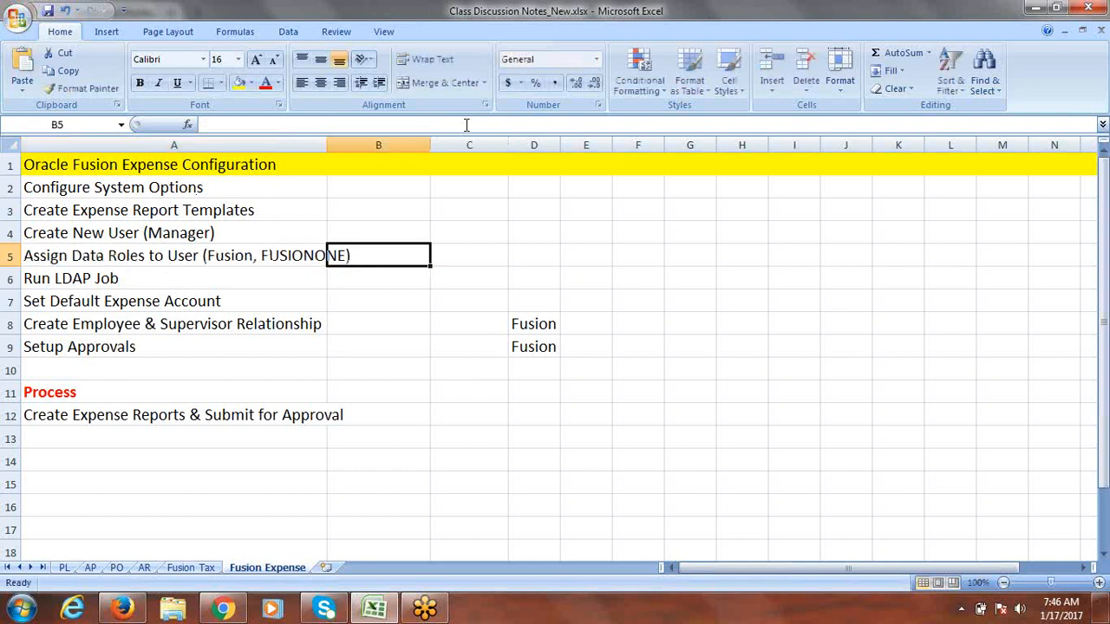
Step: Change D9 to the manager user name and widen column D to fit
{"action": "left_click", "coordinate": [541, 345]}
{"action": "left_click", "coordinate": [291, 126]}
{"action": "type", "text": "ONE"}
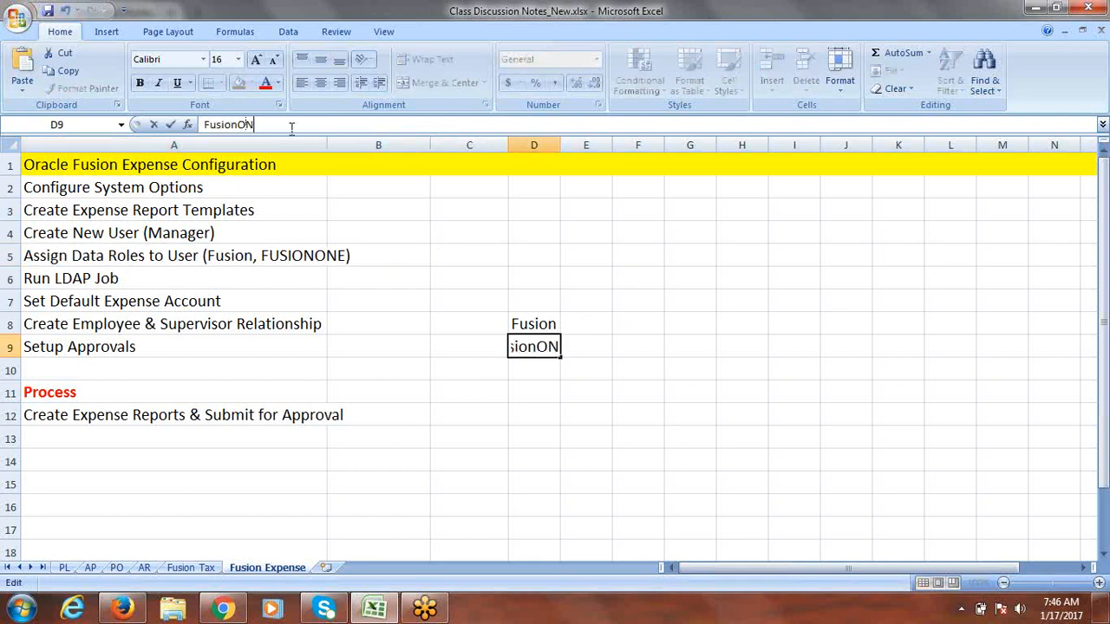
{"action": "key", "text": "BackSpace"}
{"action": "key", "text": "BackSpace"}
{"action": "key", "text": "BackSpace"}
{"action": "type", "text": "one"}
{"action": "left_click", "coordinate": [529, 323]}
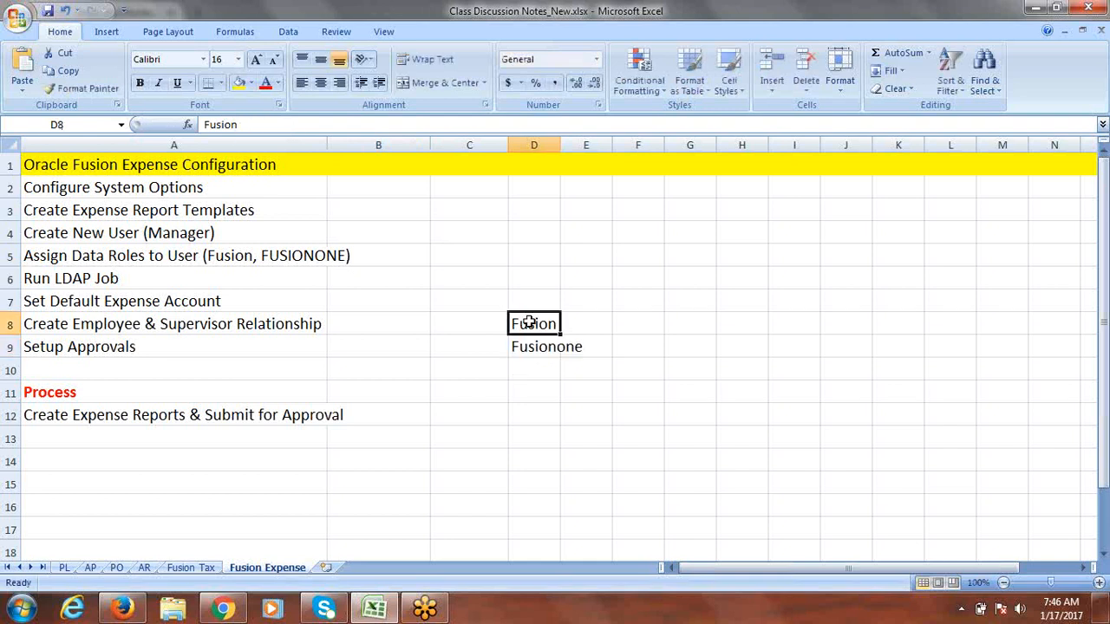
{"action": "left_click_drag", "start_coordinate": [560, 145], "coordinate": [603, 145]}
Step: Label the users 'Employee' in E8 and 'Manager' in E9, widening column E
{"action": "left_click_drag", "start_coordinate": [631, 338], "coordinate": [623, 332]}
{"action": "left_click", "coordinate": [623, 330]}
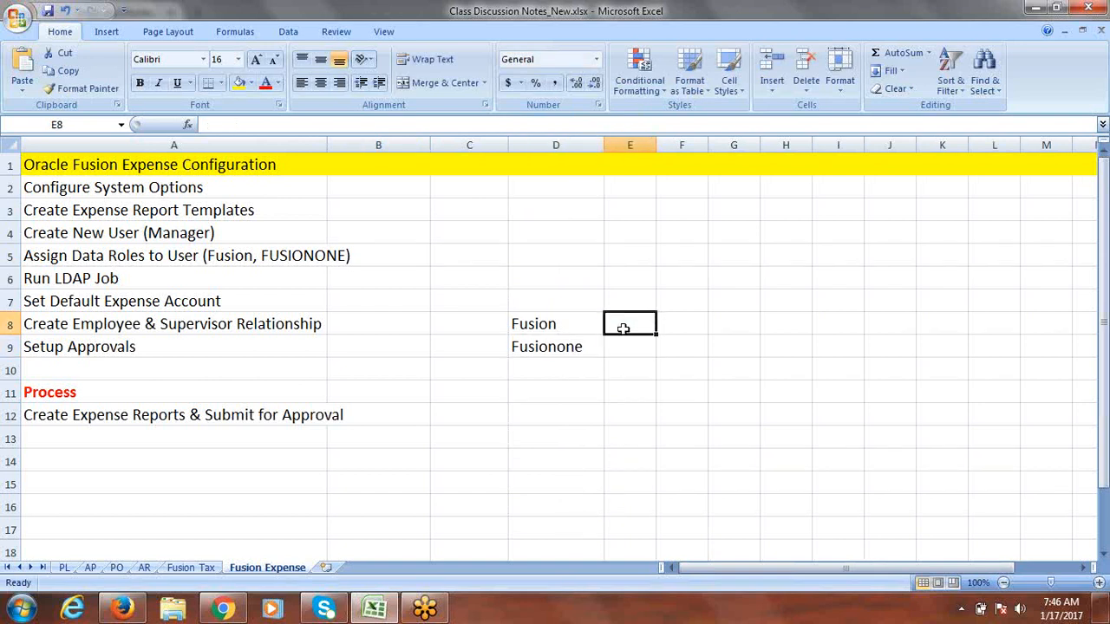
{"action": "type", "text": "Emplo"}
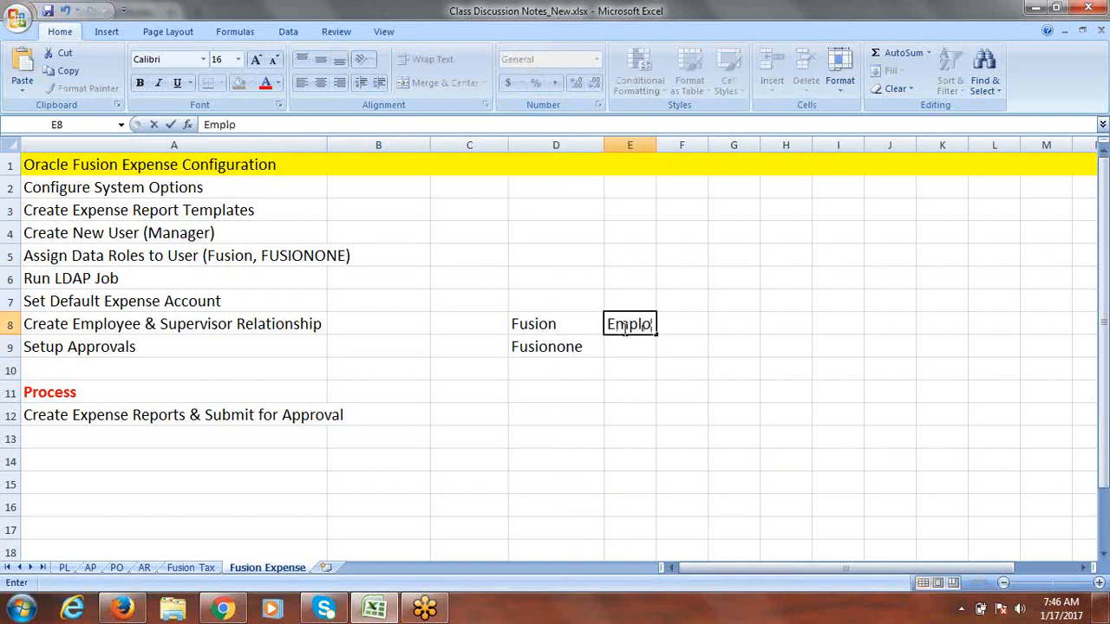
{"action": "type", "text": "yee"}
{"action": "left_click", "coordinate": [619, 346]}
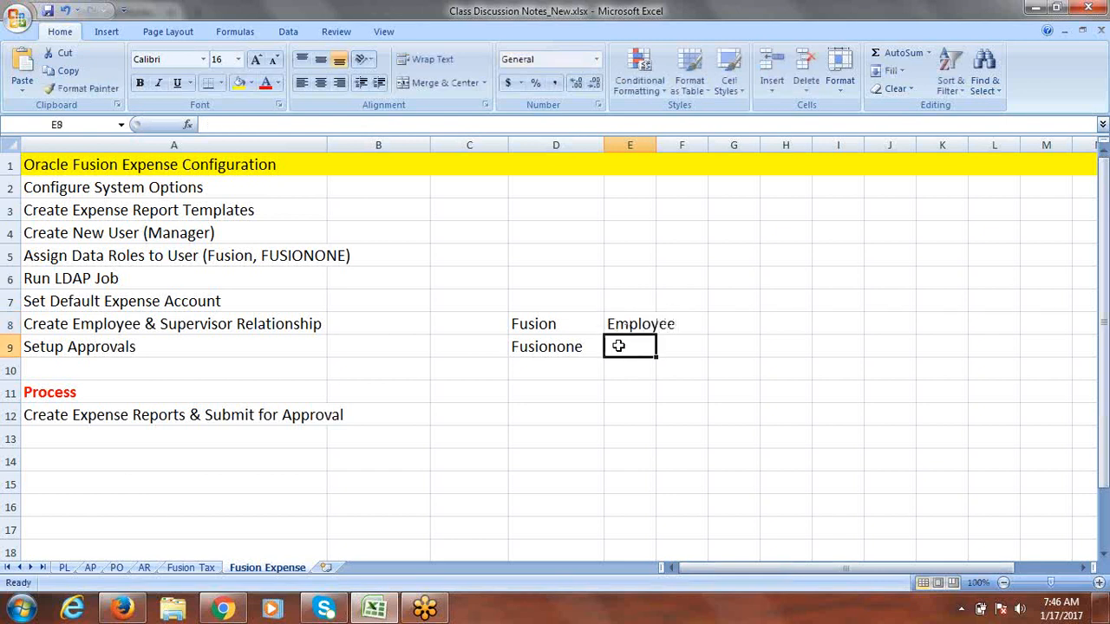
{"action": "type", "text": "Manager"}
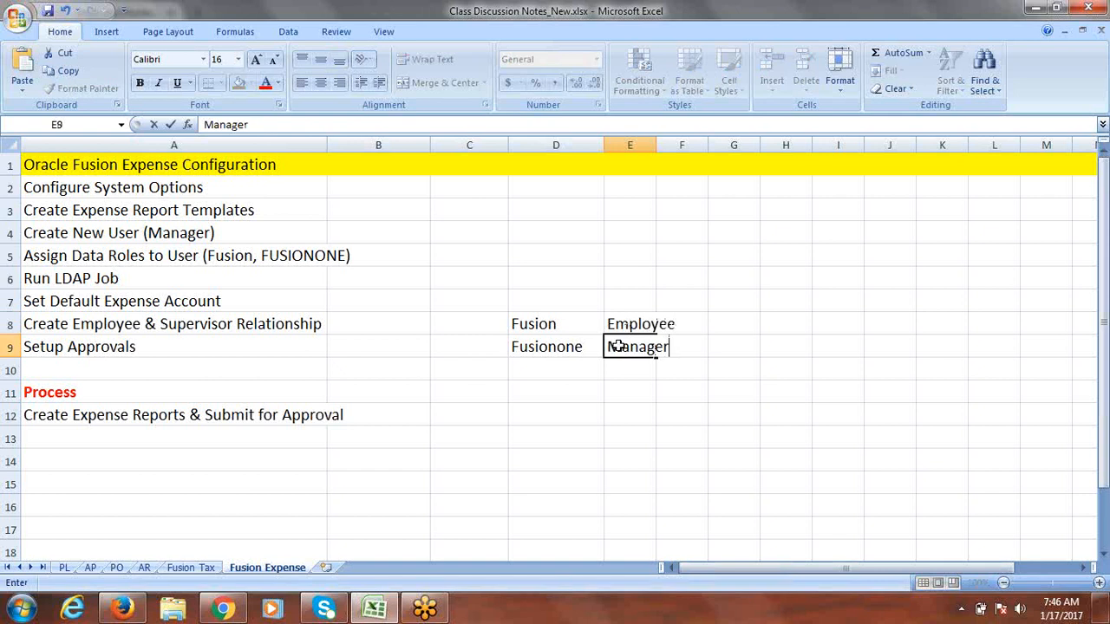
{"action": "key", "text": "Tab"}
{"action": "left_click_drag", "start_coordinate": [655, 145], "coordinate": [675, 154]}
{"action": "left_click", "coordinate": [669, 388]}
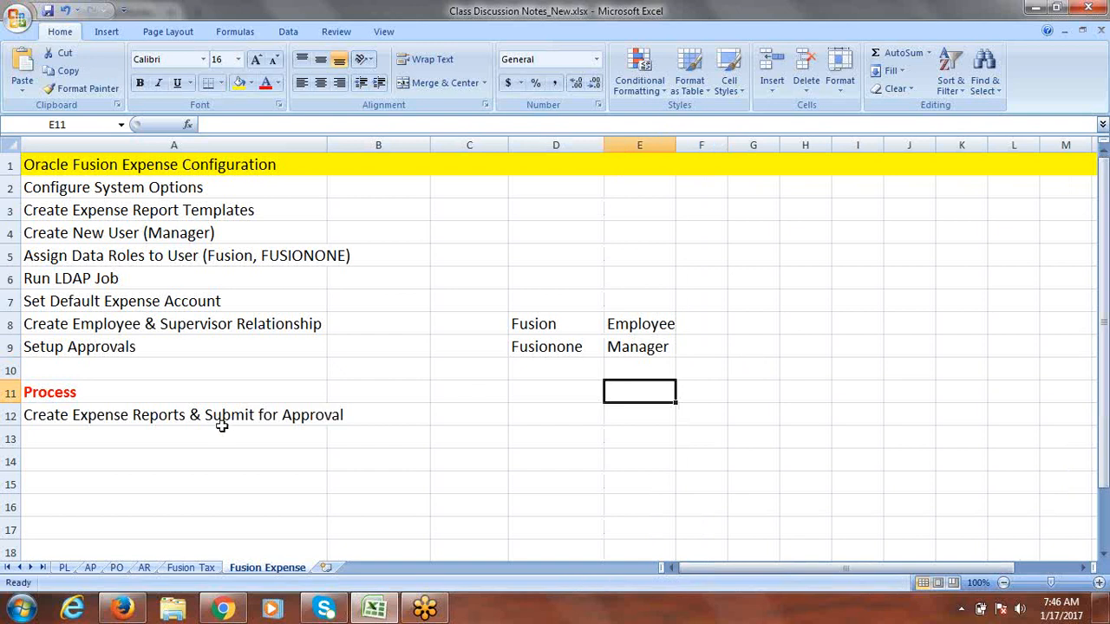
{"action": "double_click", "coordinate": [27, 417]}
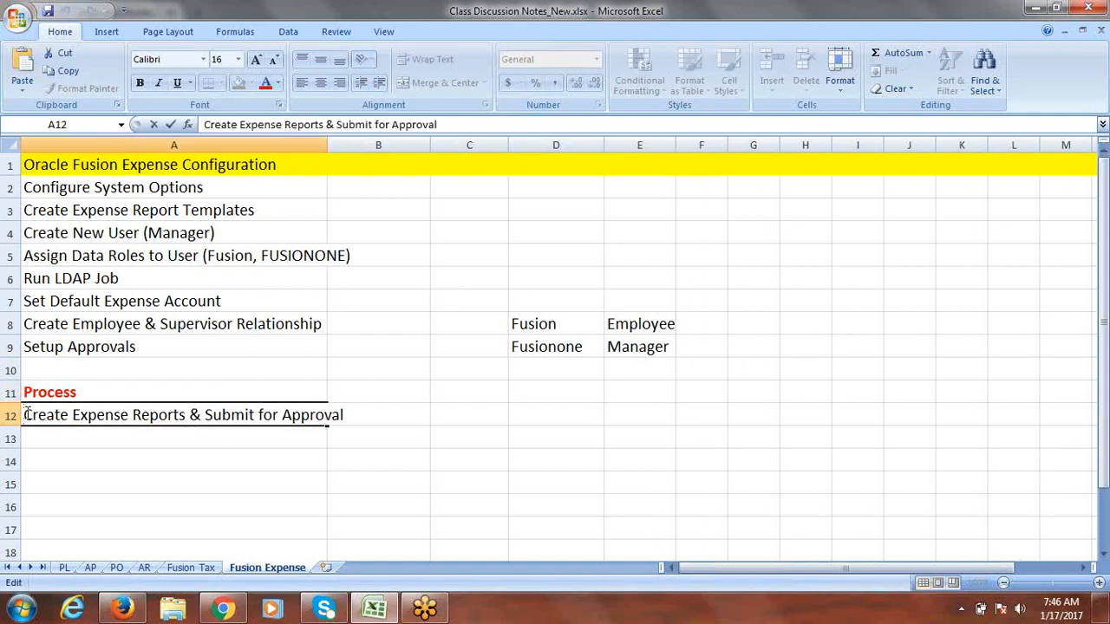
Step: Prefix A12 with the employee user name and note in A13 that the manager user will approve the Expense Report
{"action": "type", "text": "Fusion:"}
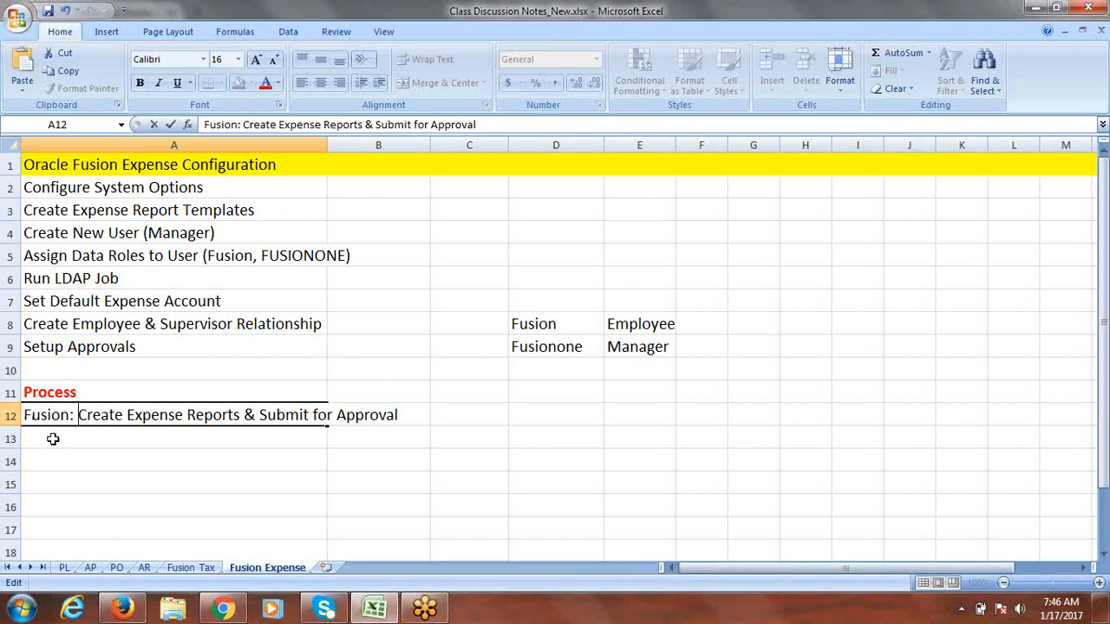
{"action": "left_click", "coordinate": [52, 438]}
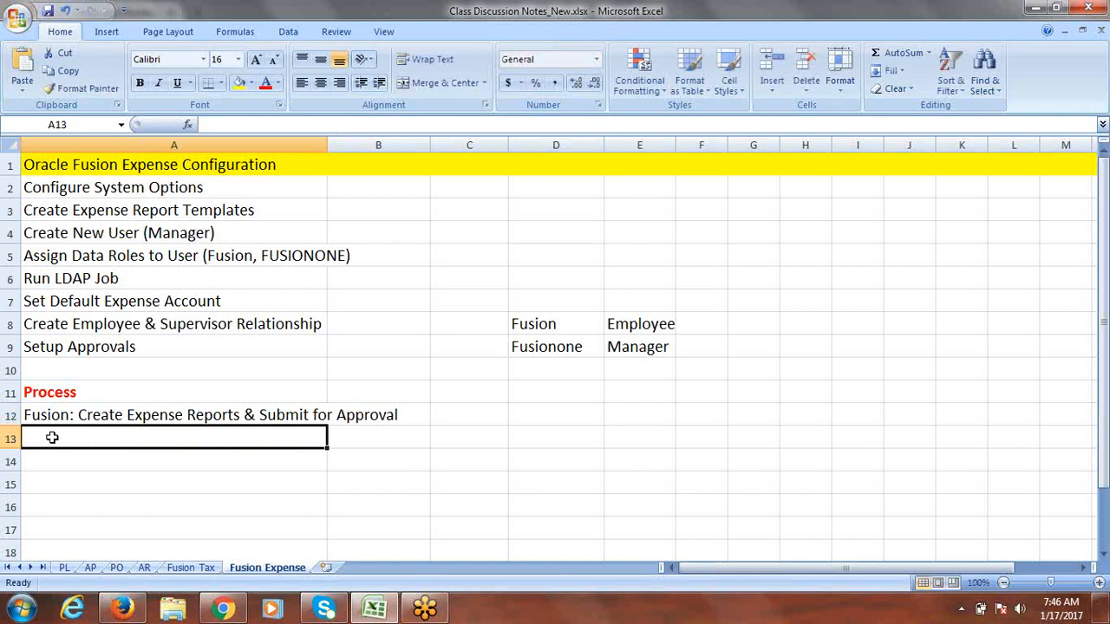
{"action": "type", "text": "F"}
{"action": "key", "text": "BackSpace"}
{"action": "key", "text": "BackSpace"}
{"action": "type", "text": "F"}
{"action": "key", "text": "shift+Right"}
{"action": "key", "text": "shift+Right"}
{"action": "key", "text": "shift+Right"}
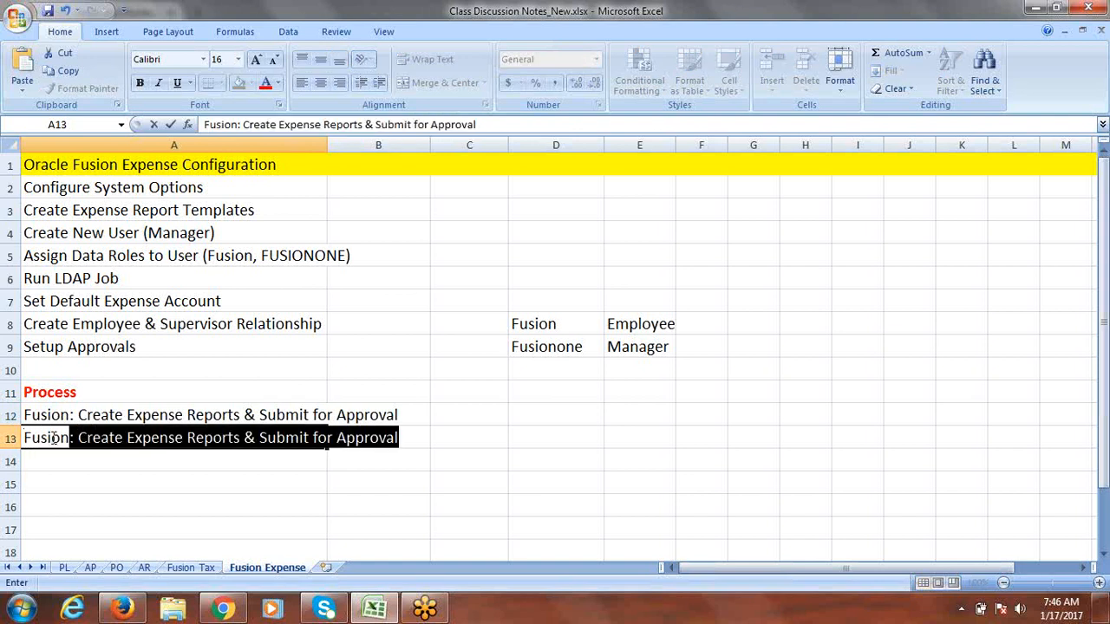
{"action": "type", "text": "one "}
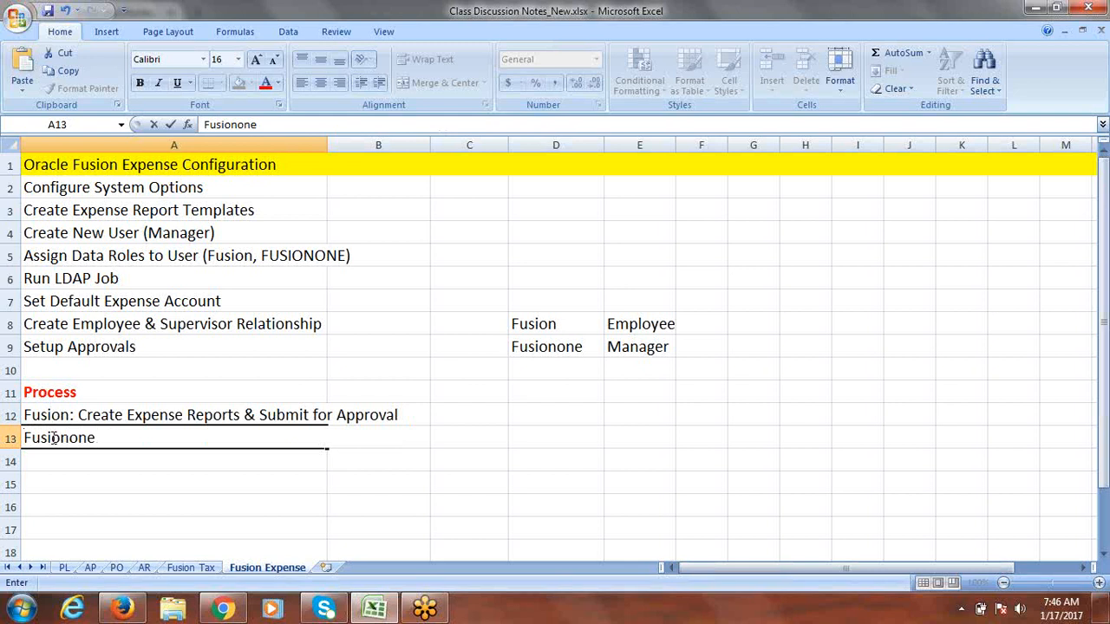
{"action": "type", "text": "will approve the Expense Report"}
{"action": "key", "text": "Tab"}
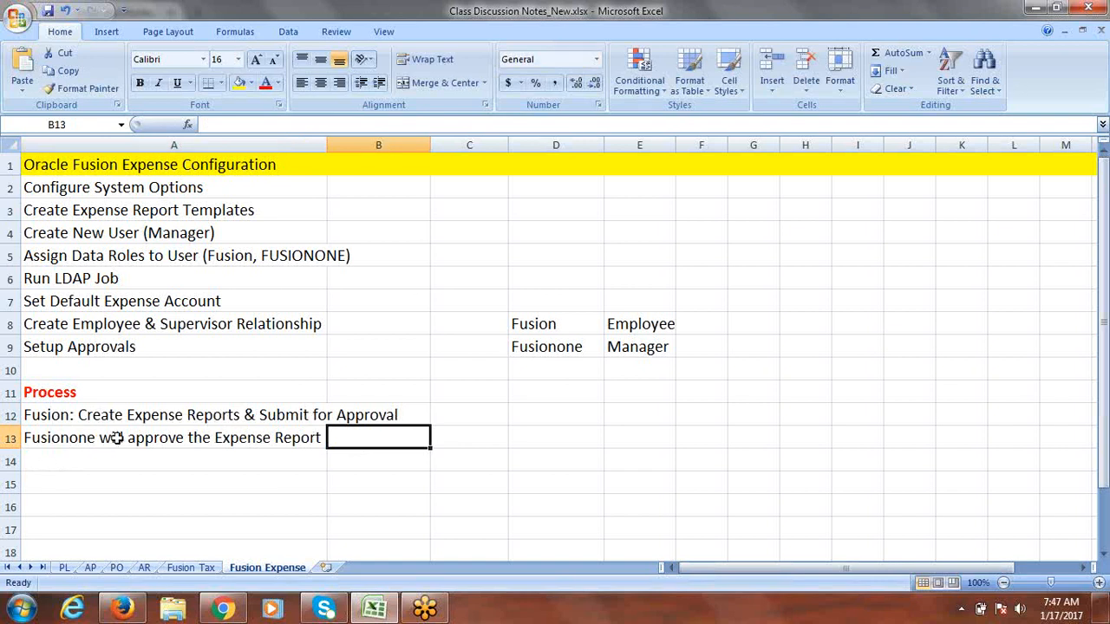
Step: Save the workbook and enter 'Process Expense Reimbursement' in cell A14
{"action": "left_click", "coordinate": [100, 459]}
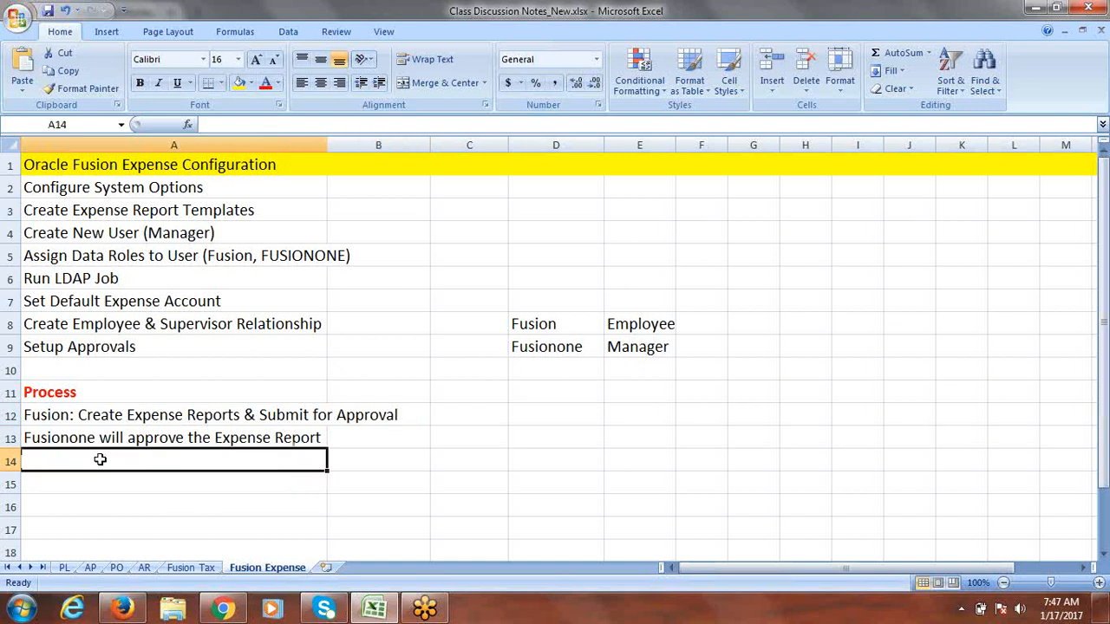
{"action": "key", "text": "ctrl+s"}
{"action": "type", "text": "P"}
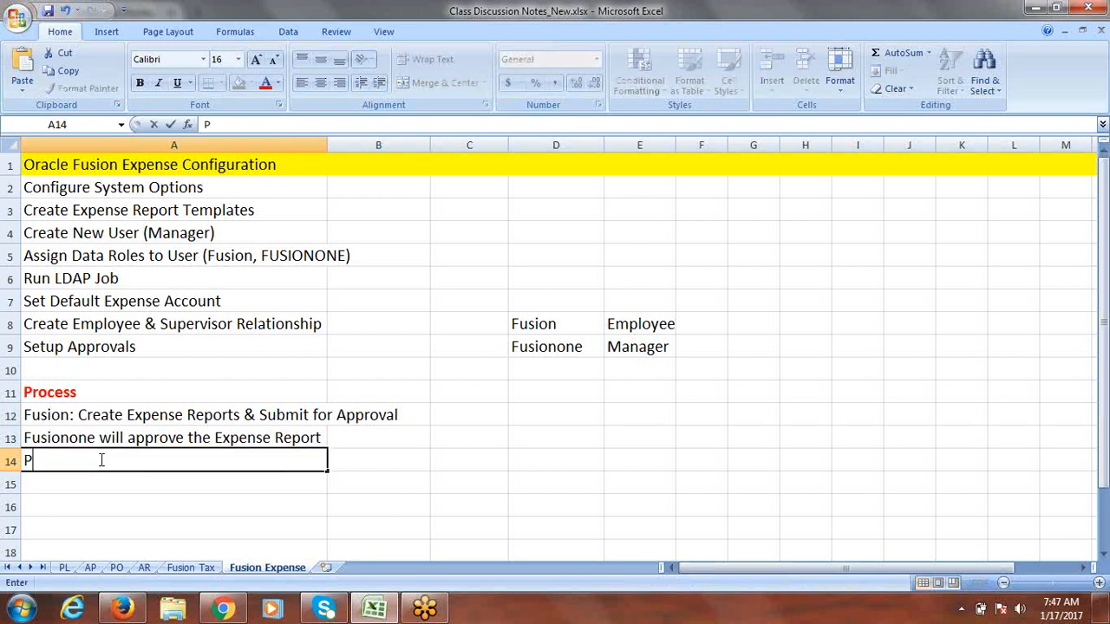
{"action": "type", "text": "rocess Expense R"}
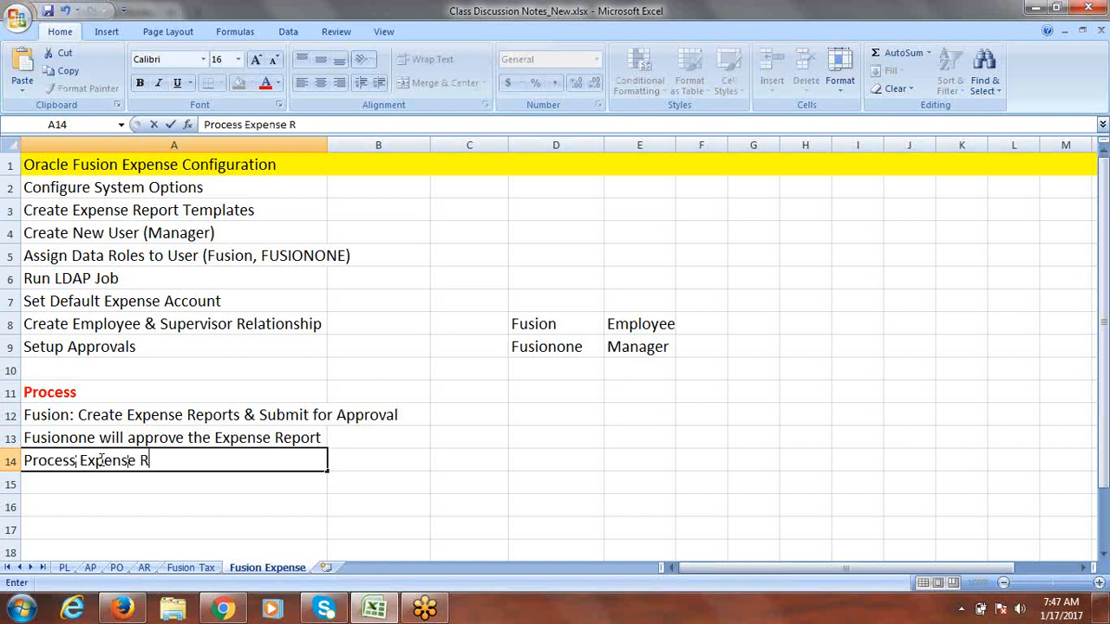
{"action": "key", "text": "BackSpace"}
{"action": "type", "text": "r"}
{"action": "key", "text": "BackSpace"}
{"action": "type", "text": "r"}
{"action": "key", "text": "BackSpace"}
{"action": "type", "text": "Reimbursement"}
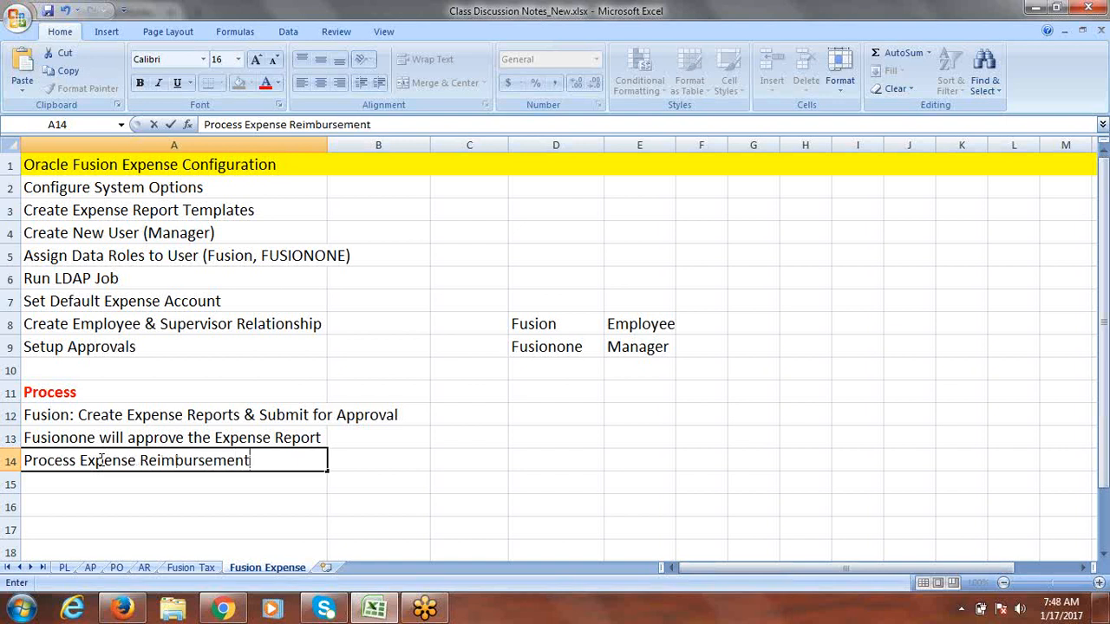
Step: Prefix the A14 text with 'Submit "'
{"action": "left_click", "coordinate": [53, 461]}
{"action": "left_click", "coordinate": [25, 463]}
{"action": "type", "text": "5u"}
{"action": "type", "text": "bmit"}
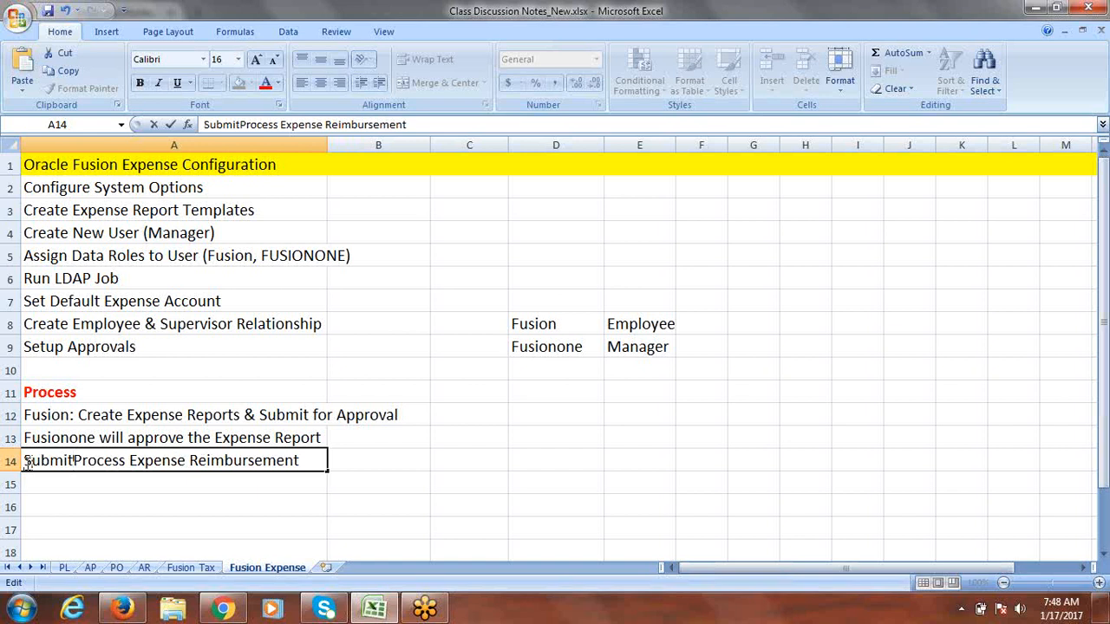
{"action": "type", "text": " \""}
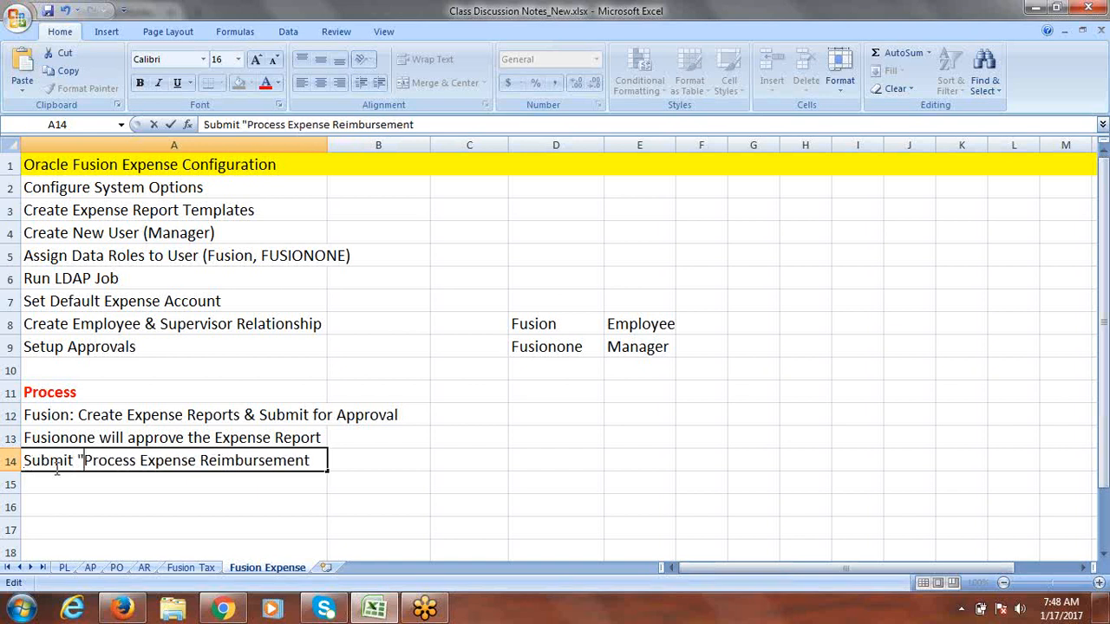
Step: Add the closing quote so A14 reads Submit "Process Expense Reimbursement", then save the workbook
{"action": "left_click", "coordinate": [312, 461]}
{"action": "type", "text": "\""}
{"action": "key", "text": "ctrl+s"}
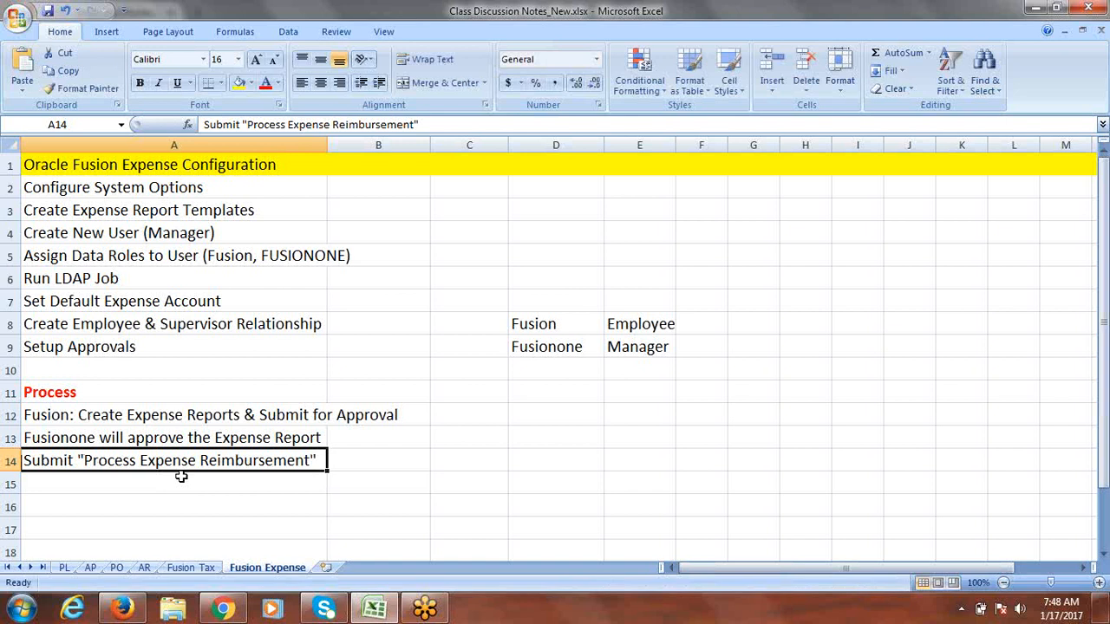
{"action": "left_click", "coordinate": [137, 478]}
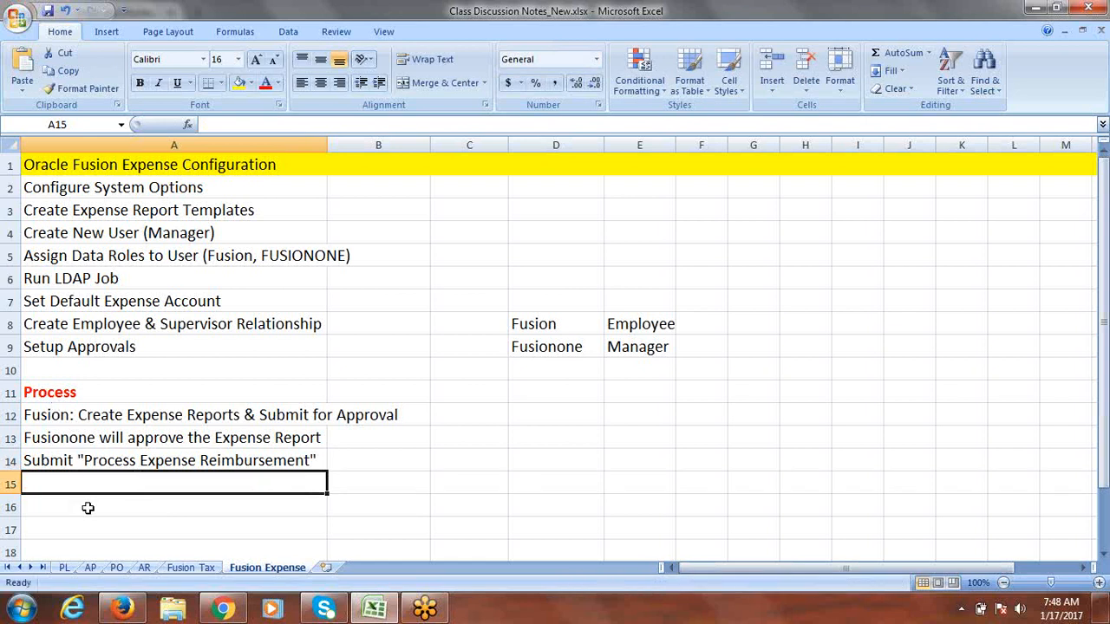
{"action": "type", "text": "Syst"}
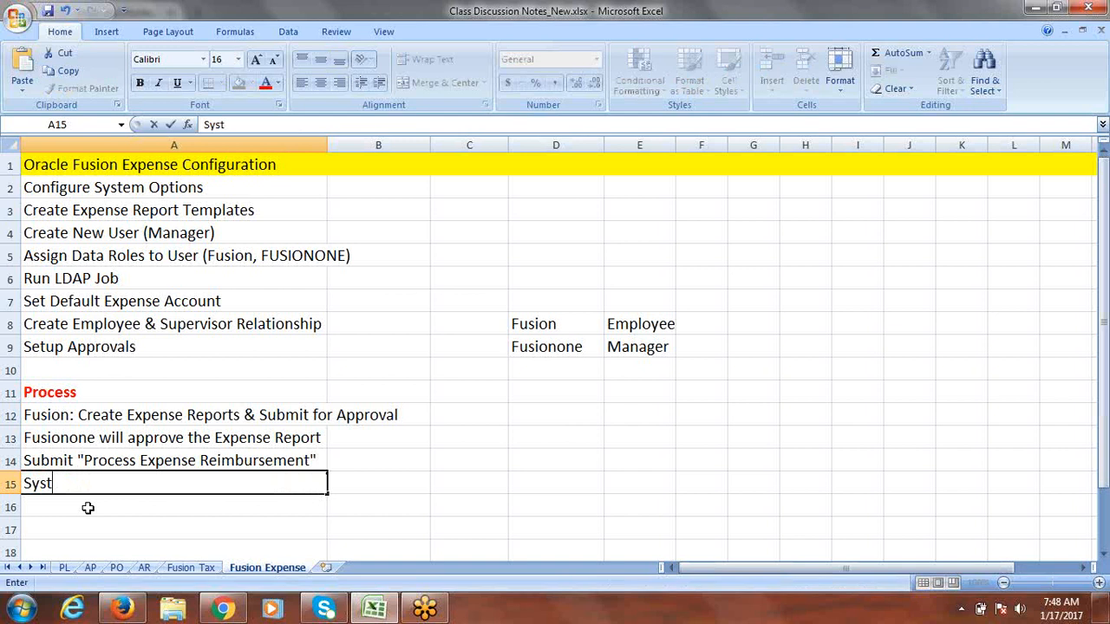
{"action": "type", "text": "em creates \"P"}
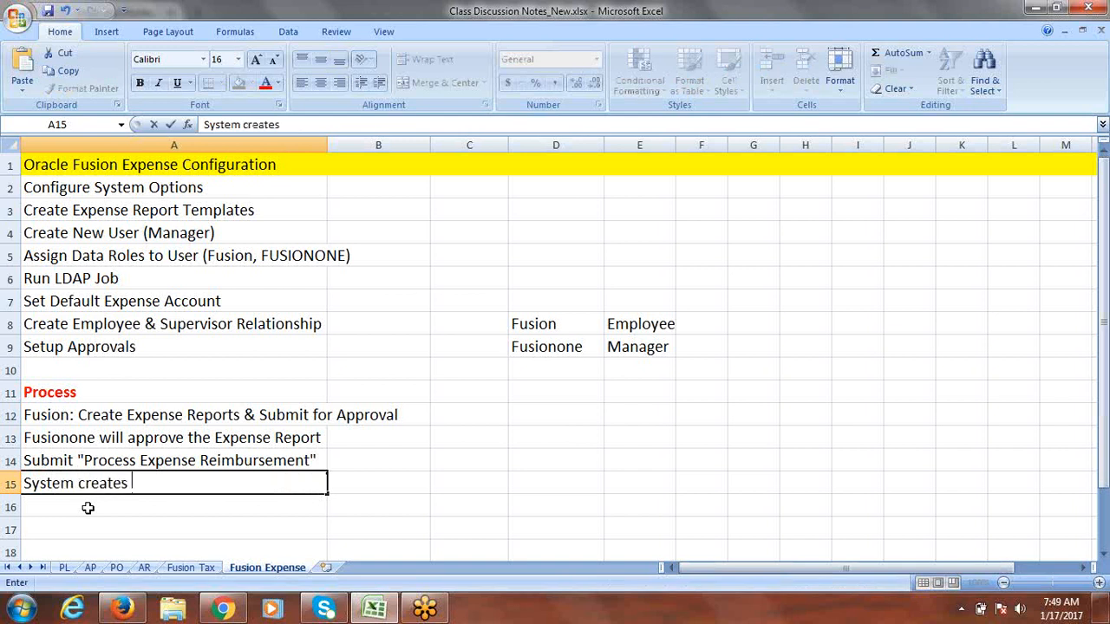
{"action": "type", "text": "ayme"}
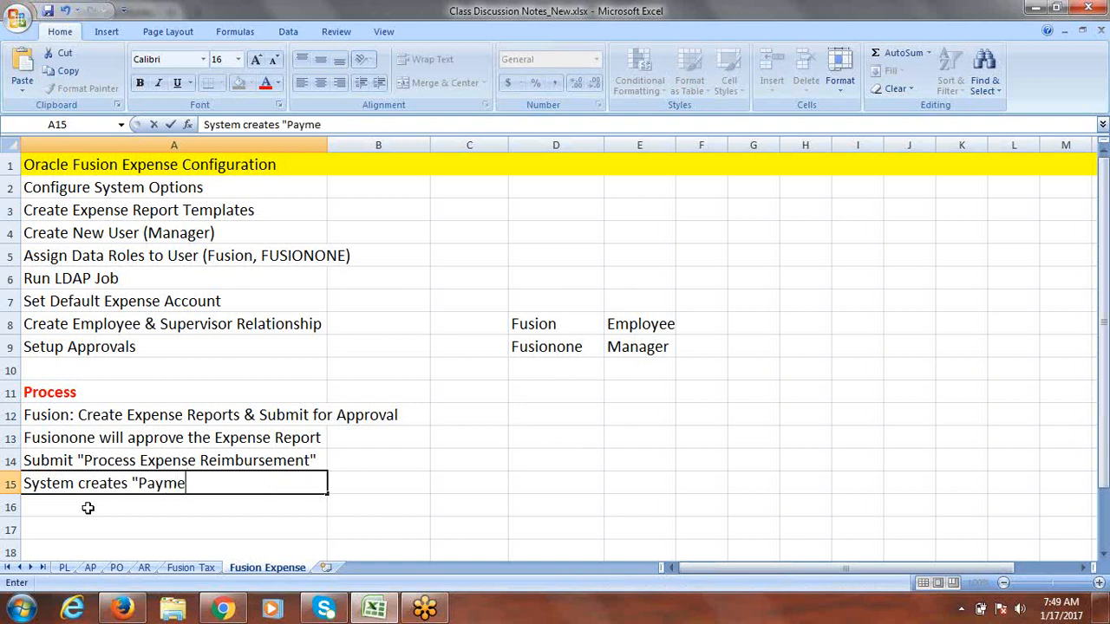
{"action": "type", "text": "nt Request"}
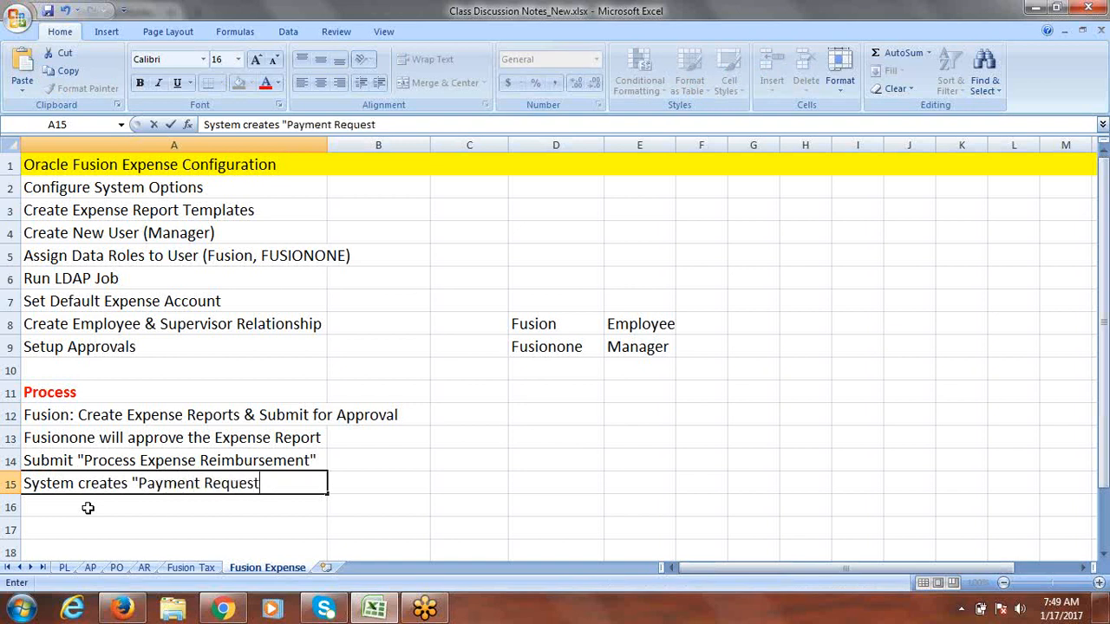
{"action": "type", "text": "\" in AP"}
{"action": "left_click", "coordinate": [128, 505]}
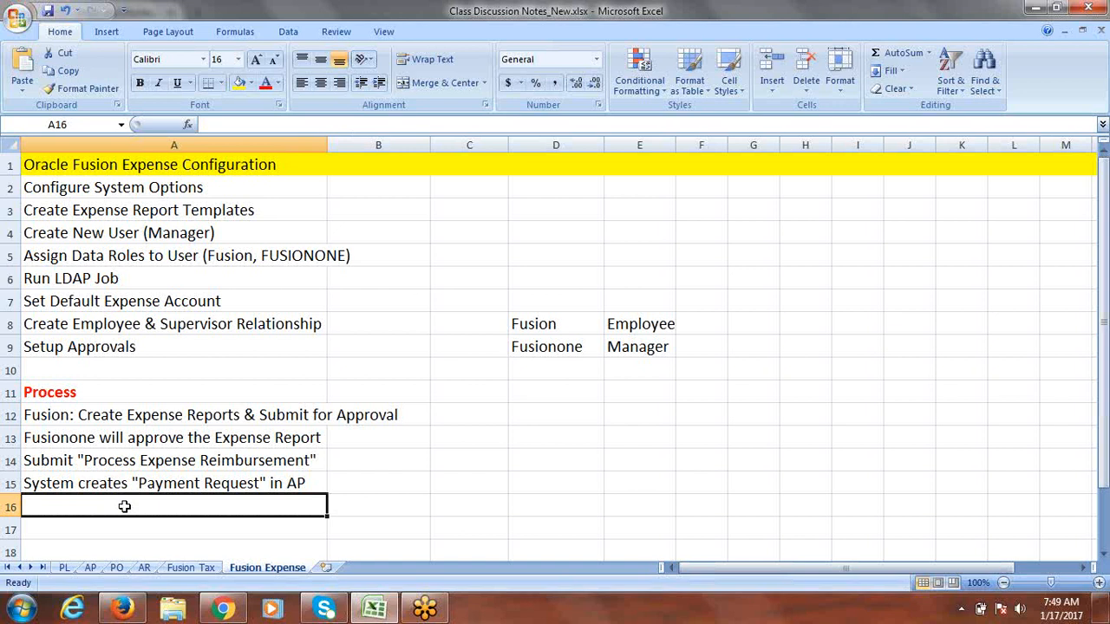
{"action": "left_click_drag", "start_coordinate": [134, 416], "coordinate": [134, 484]}
{"action": "left_click_drag", "start_coordinate": [177, 184], "coordinate": [170, 347]}
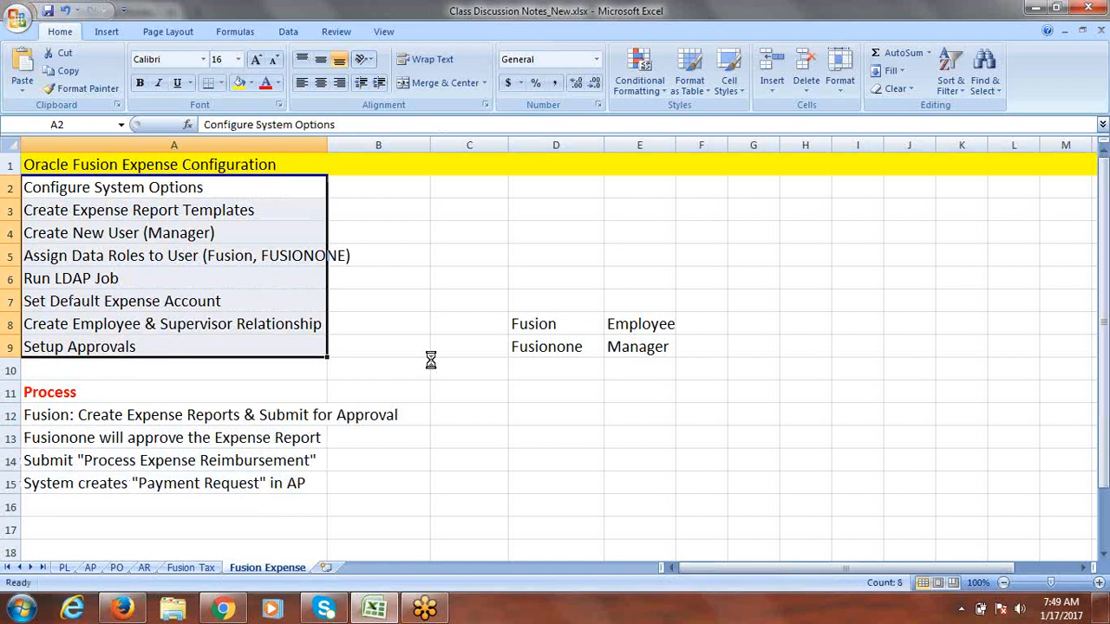
{"action": "left_click", "coordinate": [160, 179]}
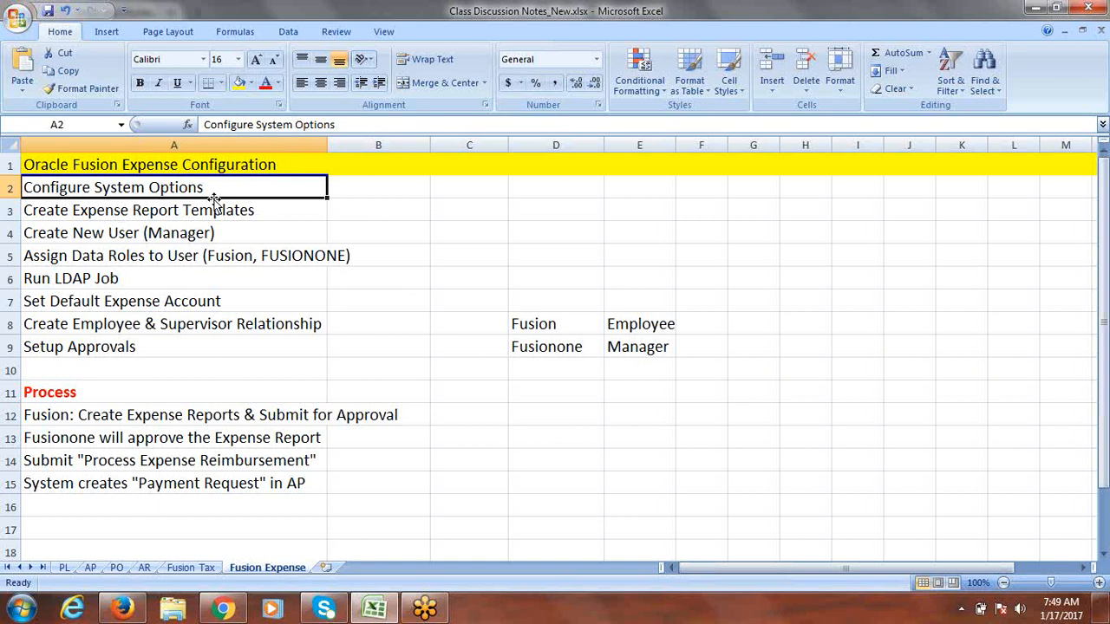
Step: Return to Oracle Fusion and open the Fusion Implementation Project
{"action": "left_click", "coordinate": [134, 612]}
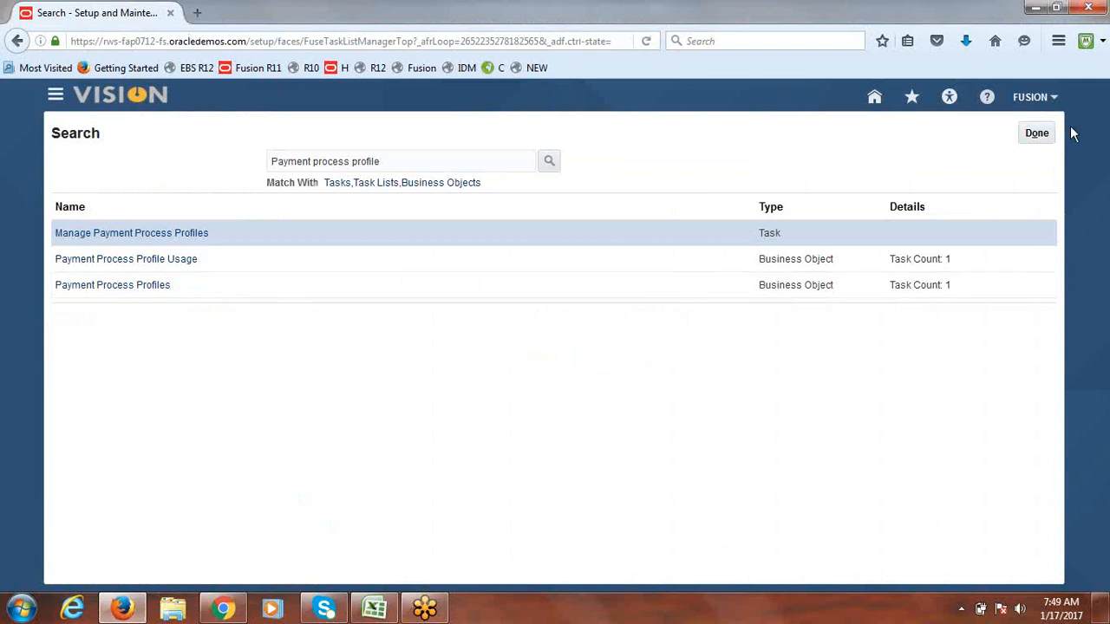
{"action": "left_click", "coordinate": [1038, 133]}
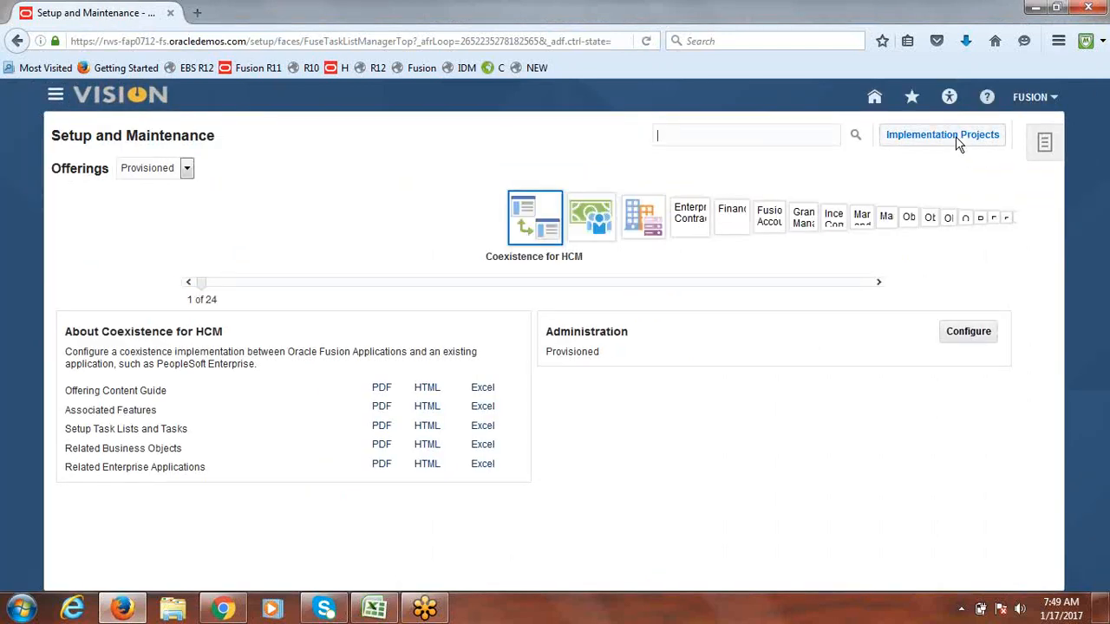
{"action": "left_click", "coordinate": [955, 136]}
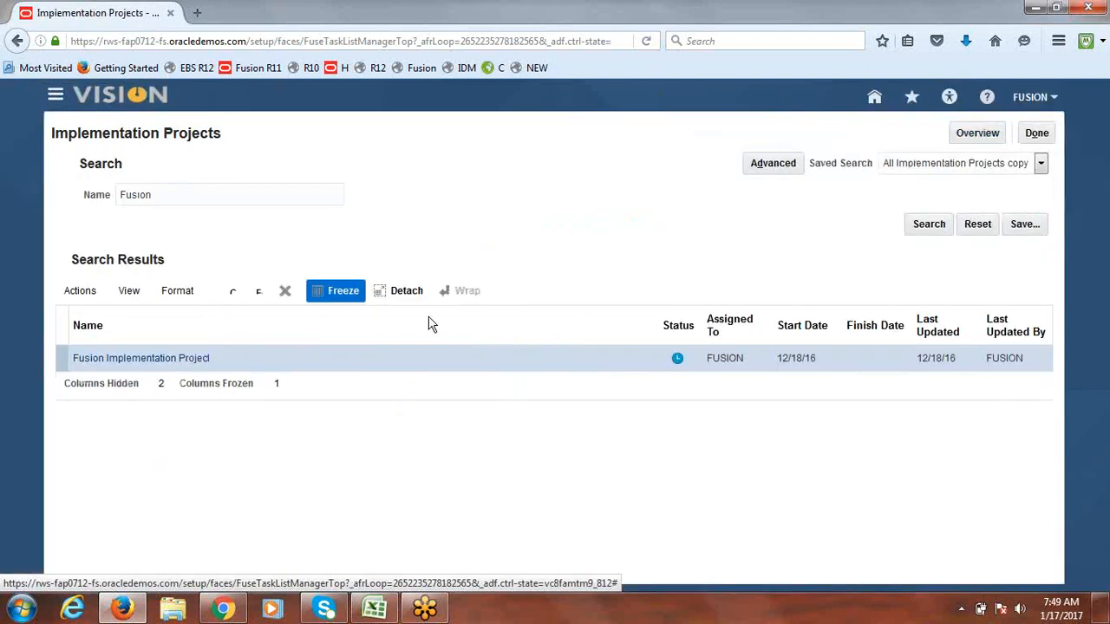
{"action": "left_click", "coordinate": [134, 360]}
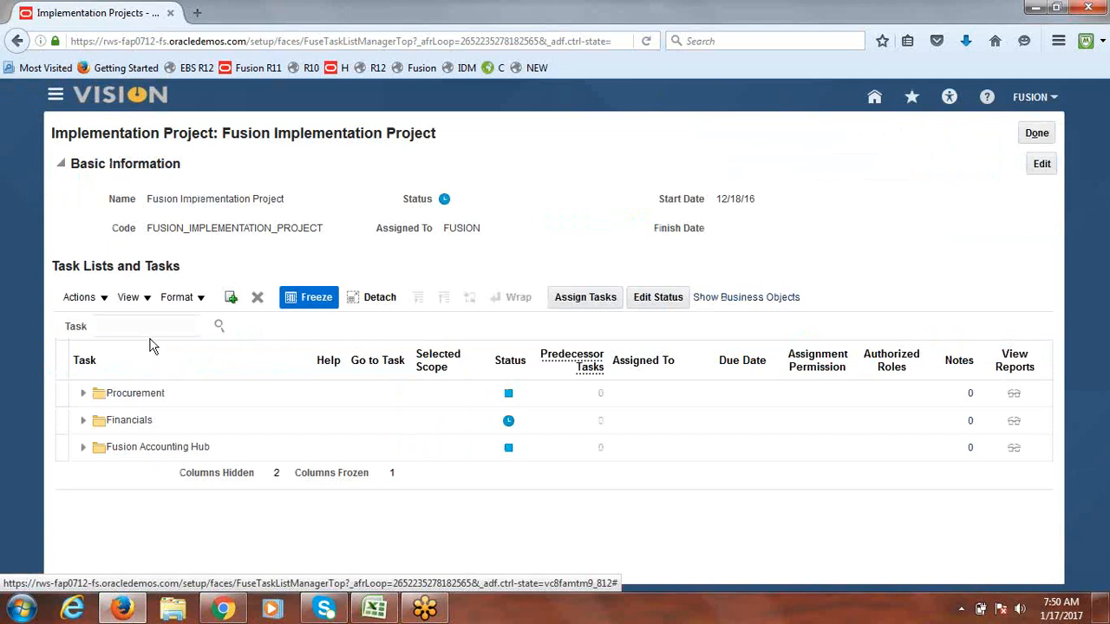
Step: Search the project's tasks for 'Expenses System Options' and launch Manage Expenses System Options
{"action": "left_click", "coordinate": [119, 319]}
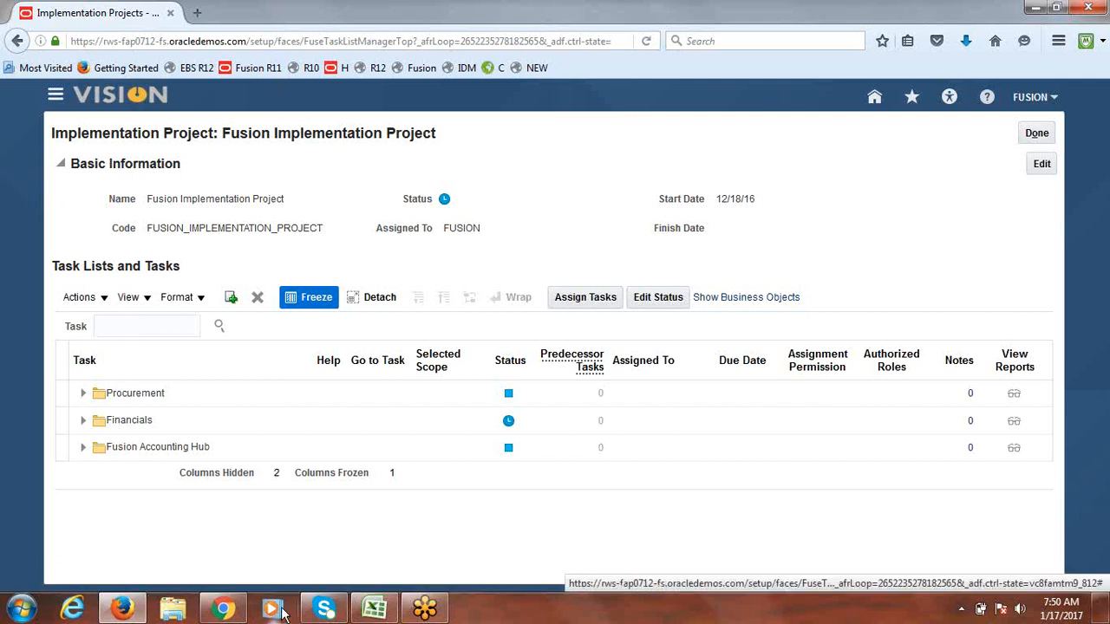
{"action": "left_click", "coordinate": [375, 609]}
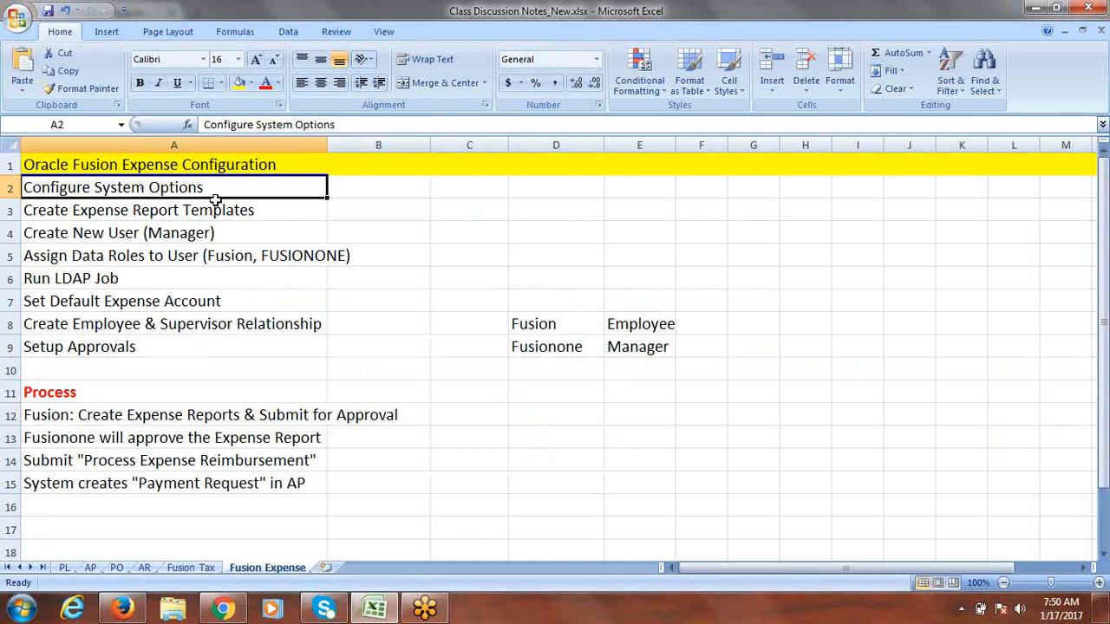
{"action": "key", "text": "alt+Tab"}
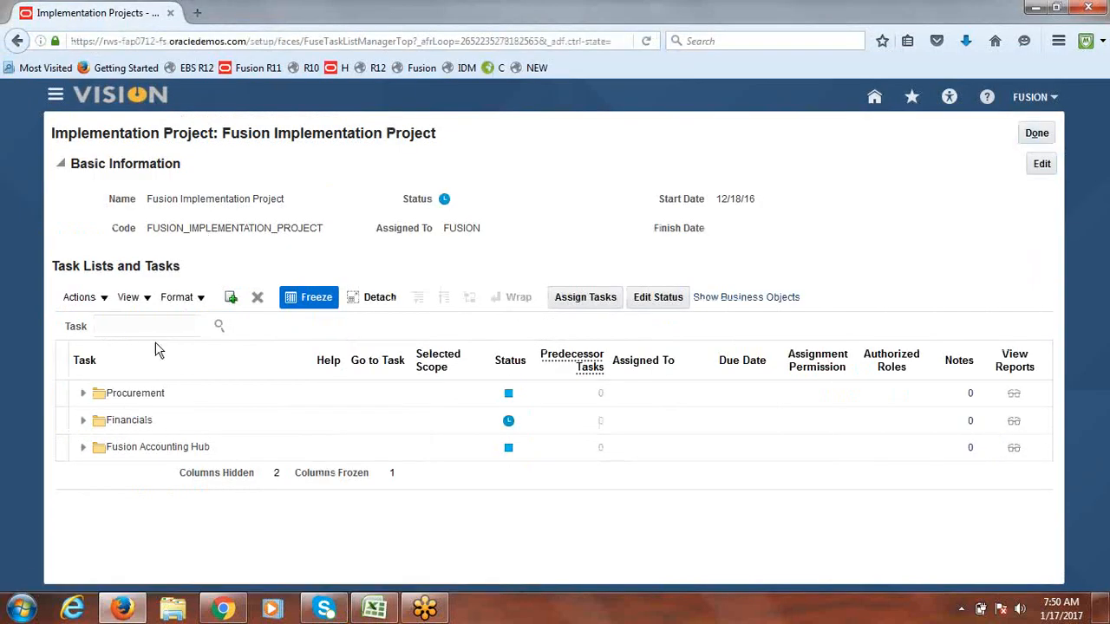
{"action": "type", "text": "E"}
{"action": "type", "text": "xpenses "}
{"action": "type", "text": "Syste"}
{"action": "type", "text": "m Options"}
{"action": "key", "text": "Return"}
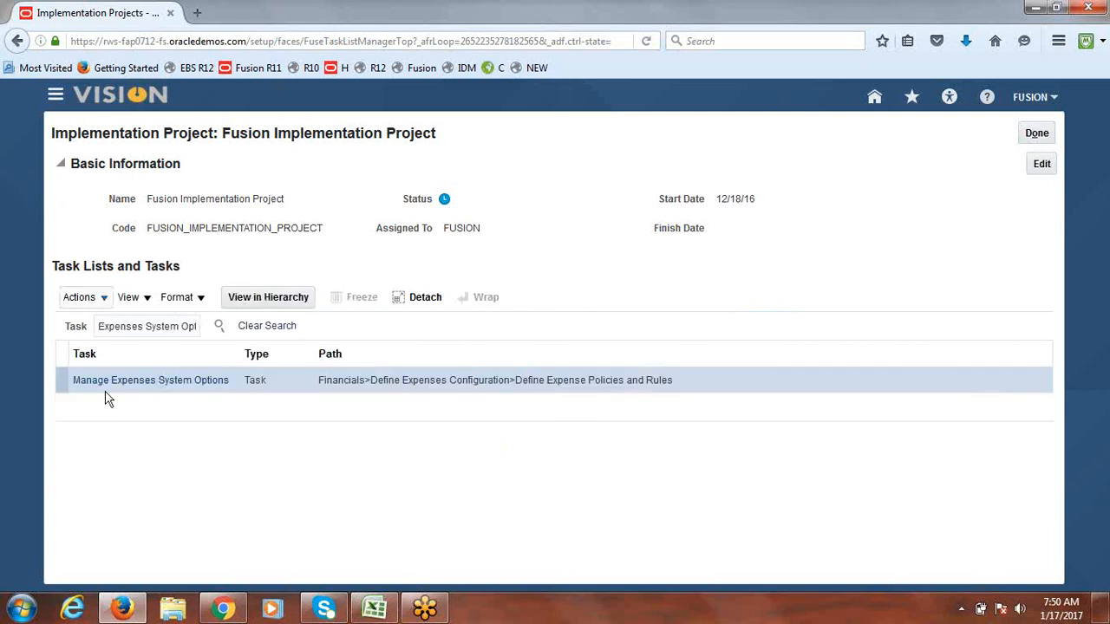
{"action": "left_click", "coordinate": [168, 381]}
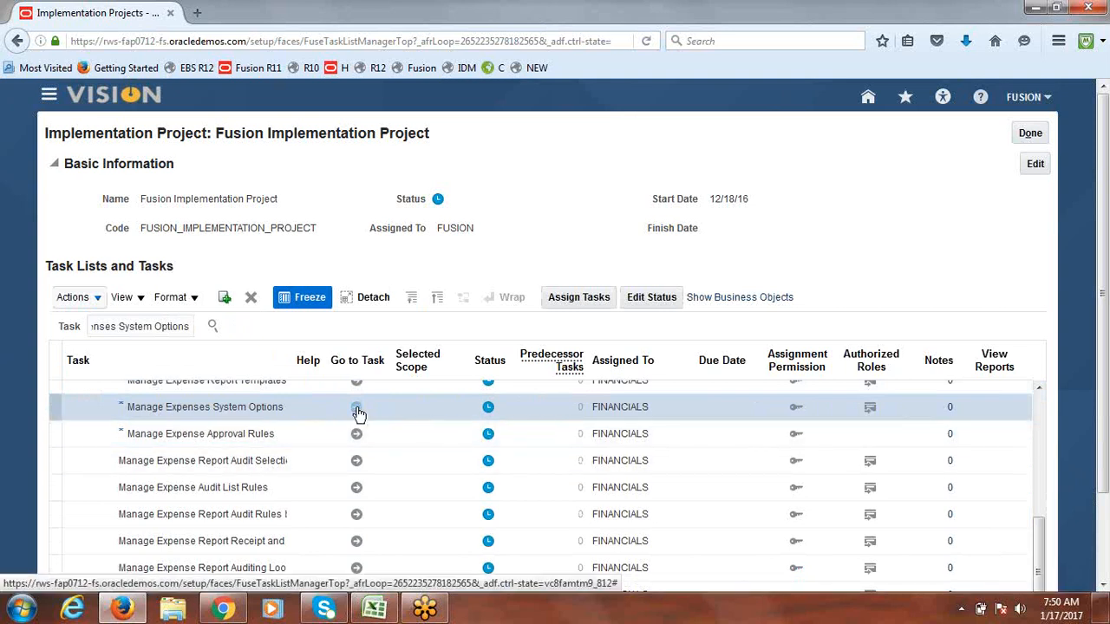
{"action": "left_click", "coordinate": [356, 406]}
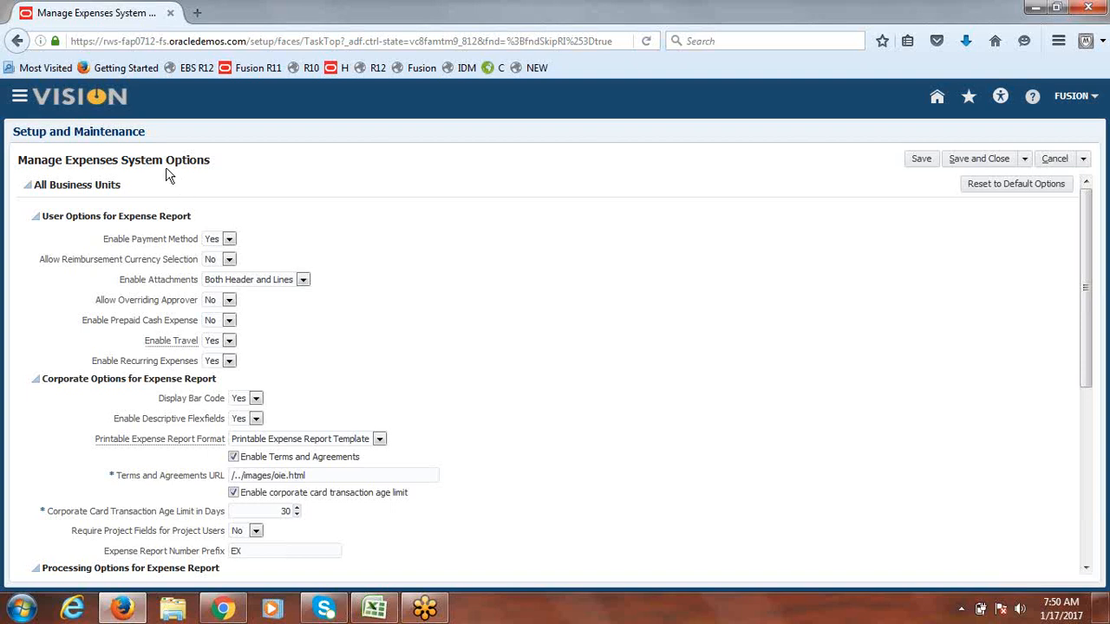
{"action": "left_click_drag", "start_coordinate": [122, 187], "coordinate": [35, 186]}
{"action": "left_click", "coordinate": [234, 197]}
{"action": "left_click_drag", "start_coordinate": [35, 186], "coordinate": [120, 187]}
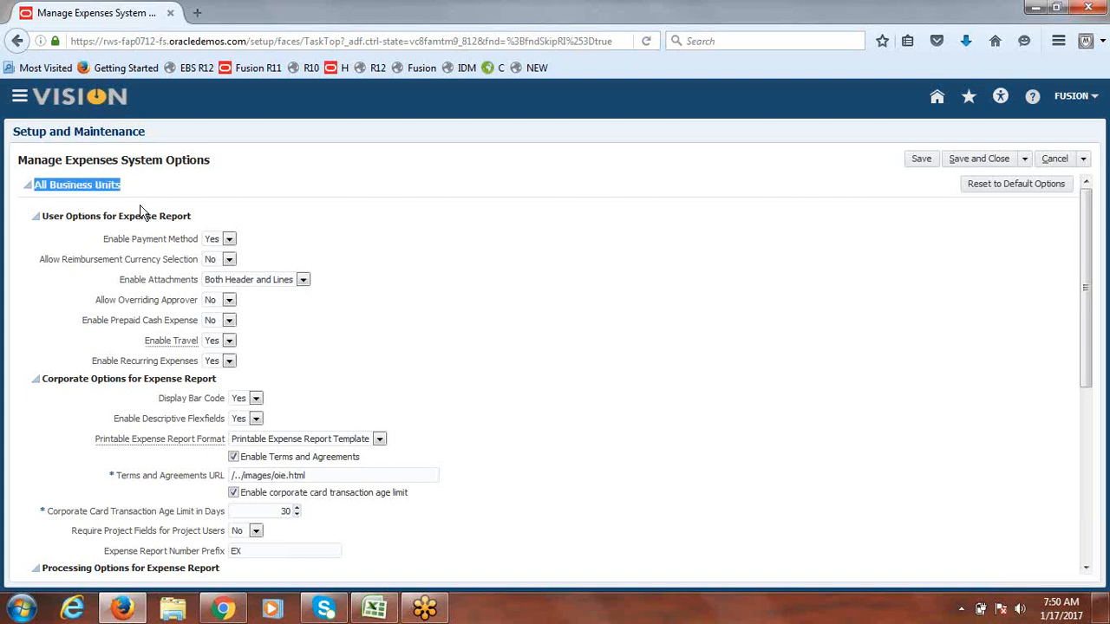
{"action": "left_click_drag", "start_coordinate": [1093, 248], "coordinate": [1107, 205]}
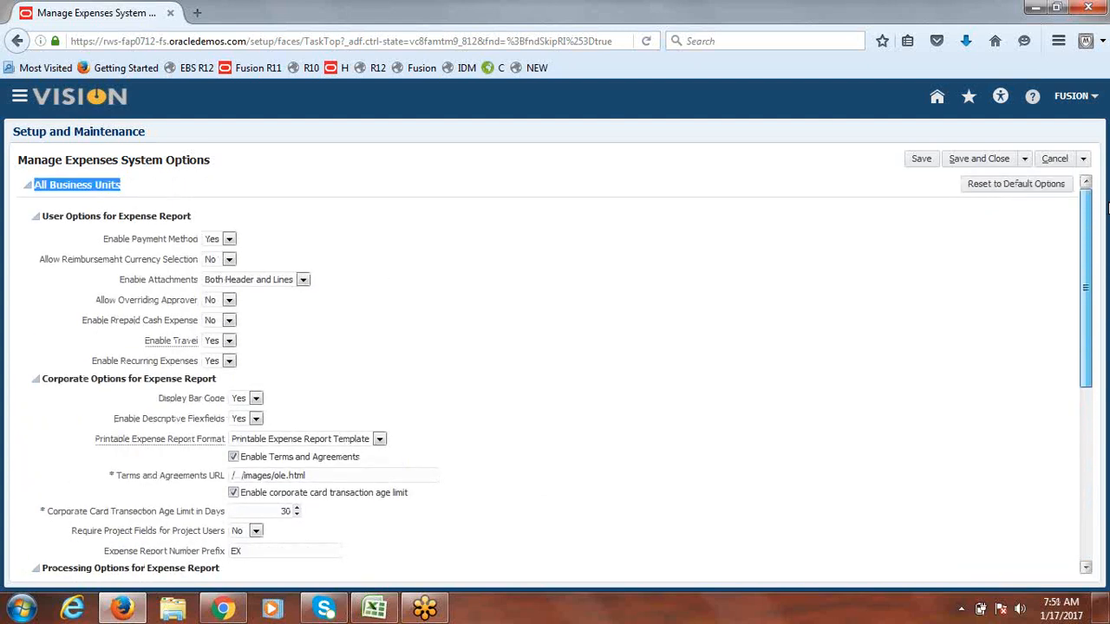
{"action": "left_click", "coordinate": [386, 217]}
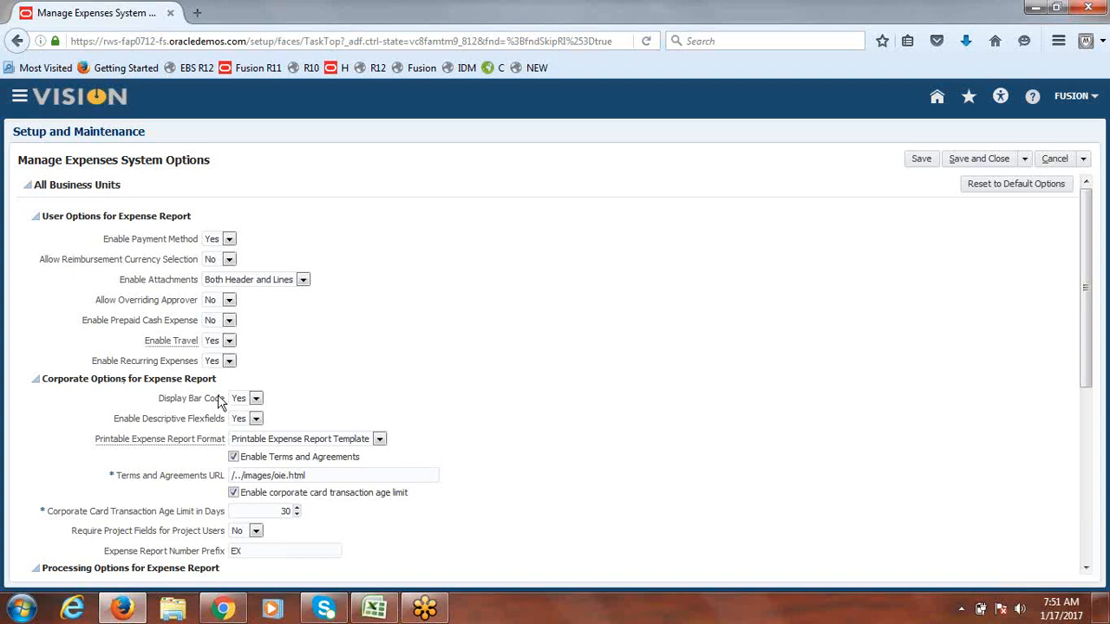
{"action": "left_click_drag", "start_coordinate": [1086, 250], "coordinate": [1095, 222]}
{"action": "scroll", "coordinate": [1086, 329], "scroll_direction": "down", "scroll_amount": 1}
{"action": "scroll", "coordinate": [1085, 329], "scroll_direction": "down", "scroll_amount": 5}
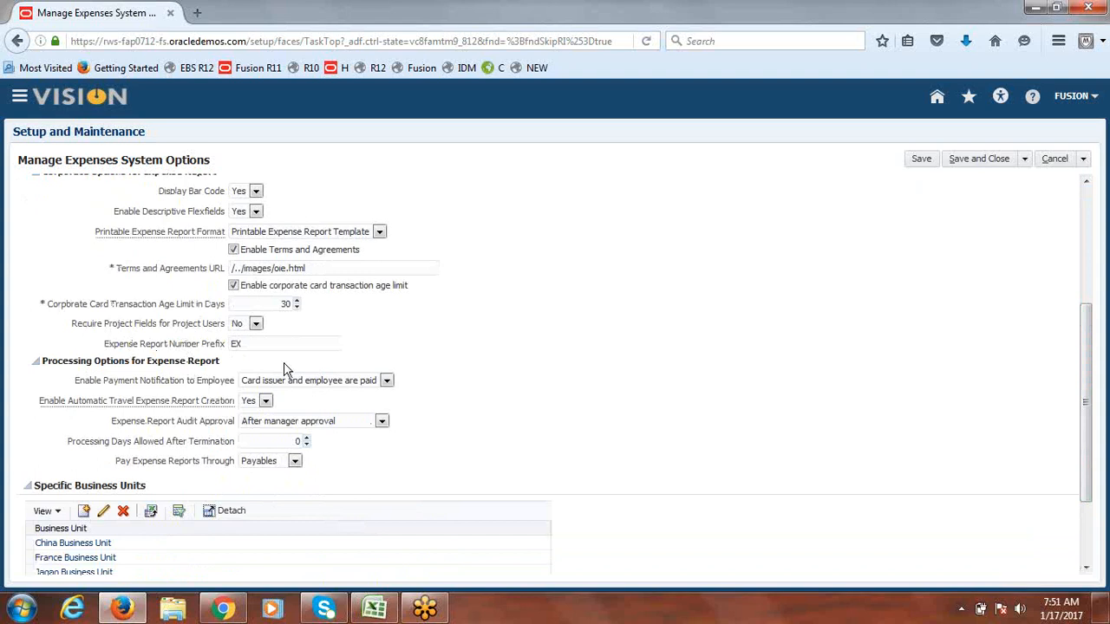
{"action": "left_click_drag", "start_coordinate": [1092, 435], "coordinate": [1088, 347]}
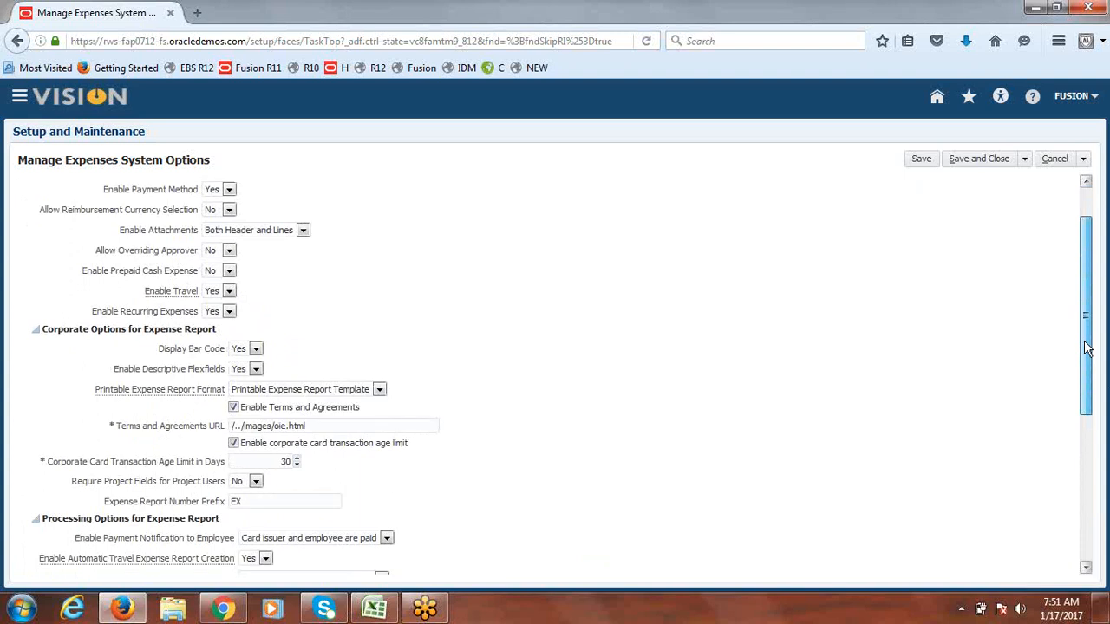
{"action": "left_click_drag", "start_coordinate": [1088, 347], "coordinate": [1088, 466]}
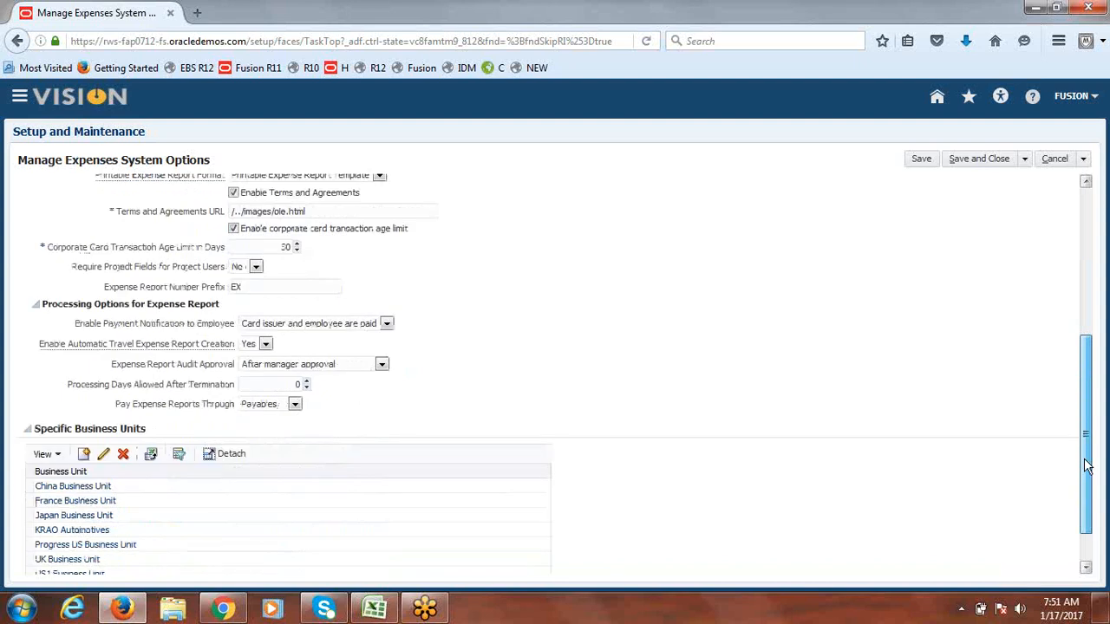
{"action": "left_click_drag", "start_coordinate": [1088, 467], "coordinate": [1086, 287]}
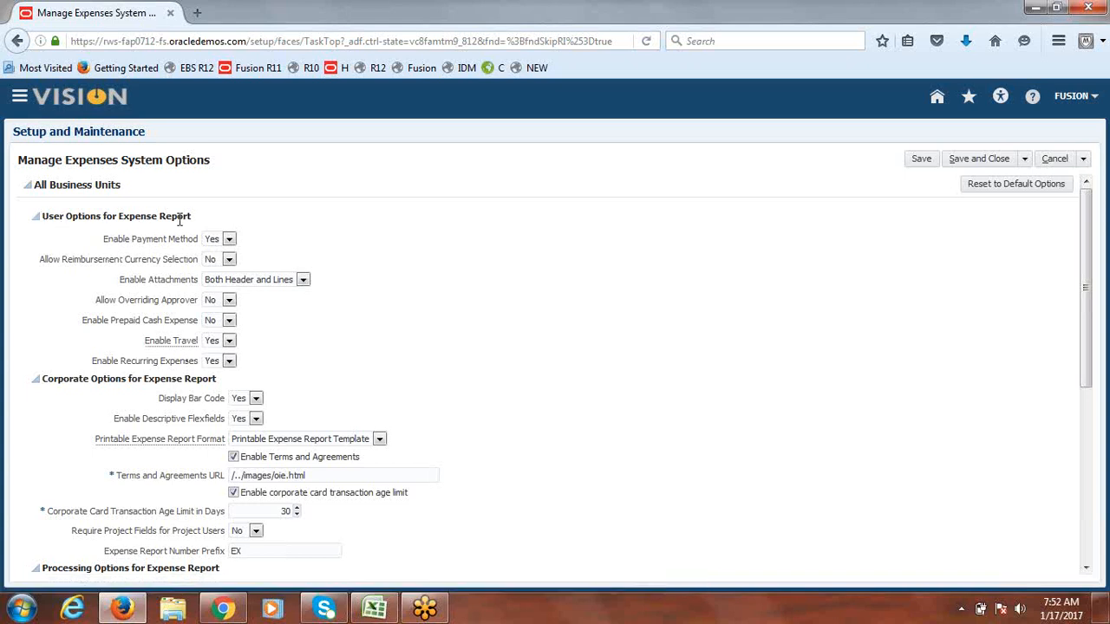
{"action": "left_click_drag", "start_coordinate": [201, 219], "coordinate": [43, 227]}
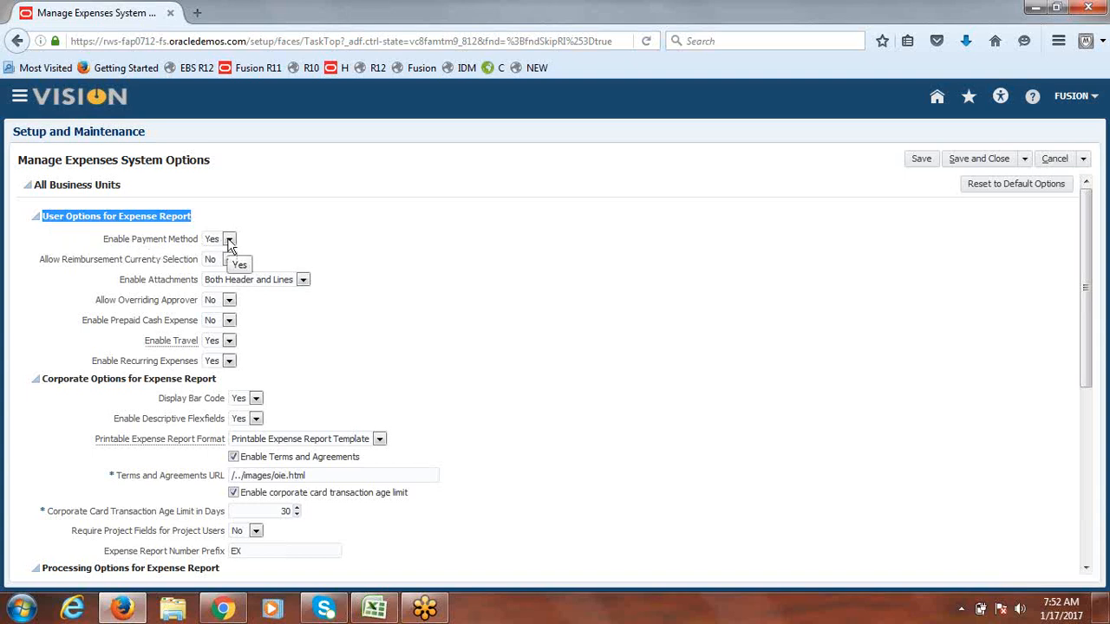
{"action": "left_click", "coordinate": [291, 238]}
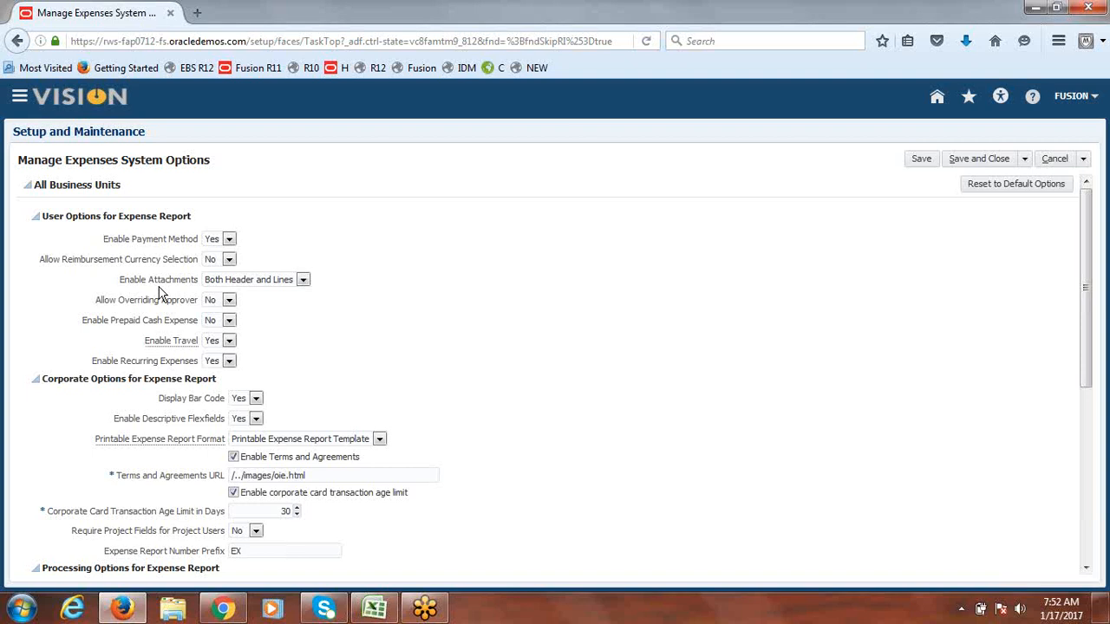
{"action": "left_click", "coordinate": [304, 280]}
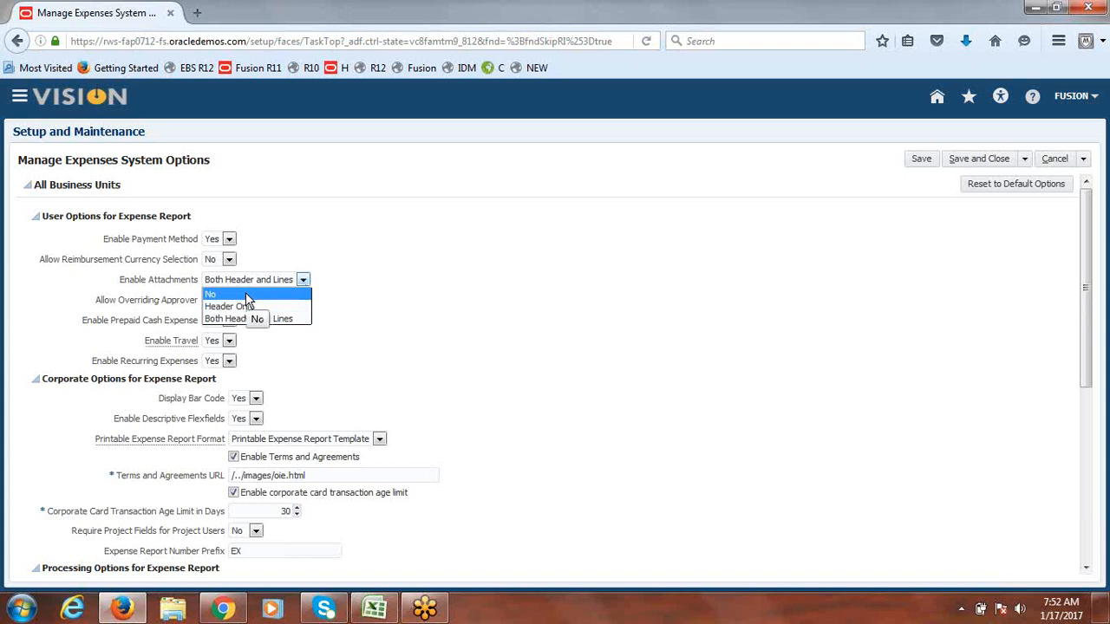
{"action": "left_click", "coordinate": [366, 247]}
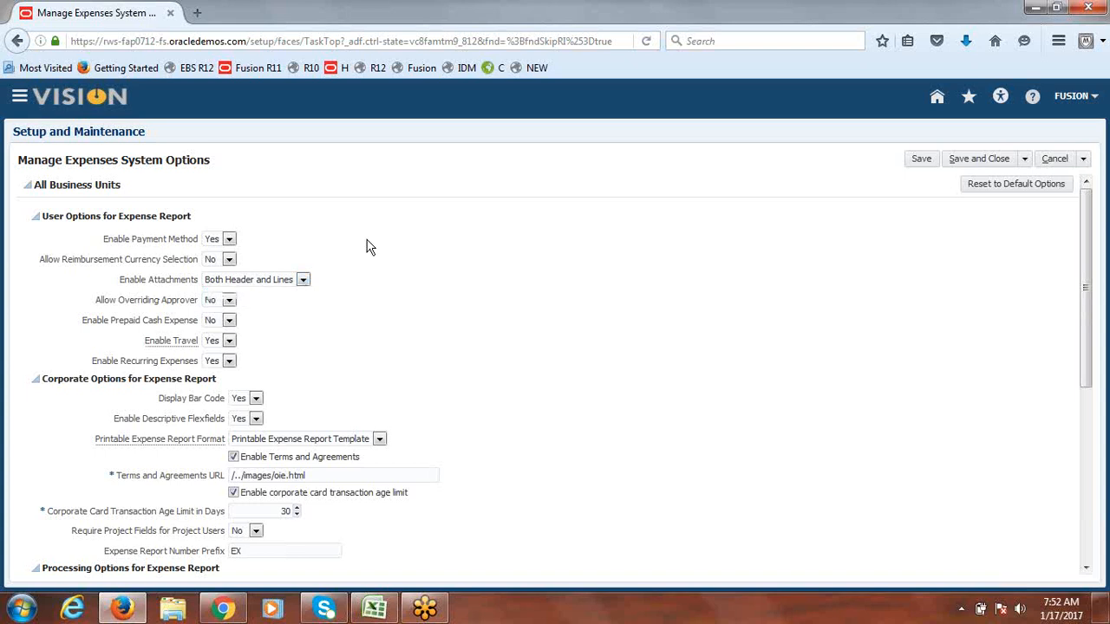
{"action": "left_click_drag", "start_coordinate": [1086, 250], "coordinate": [1106, 416]}
{"action": "left_click_drag", "start_coordinate": [116, 382], "coordinate": [281, 393]}
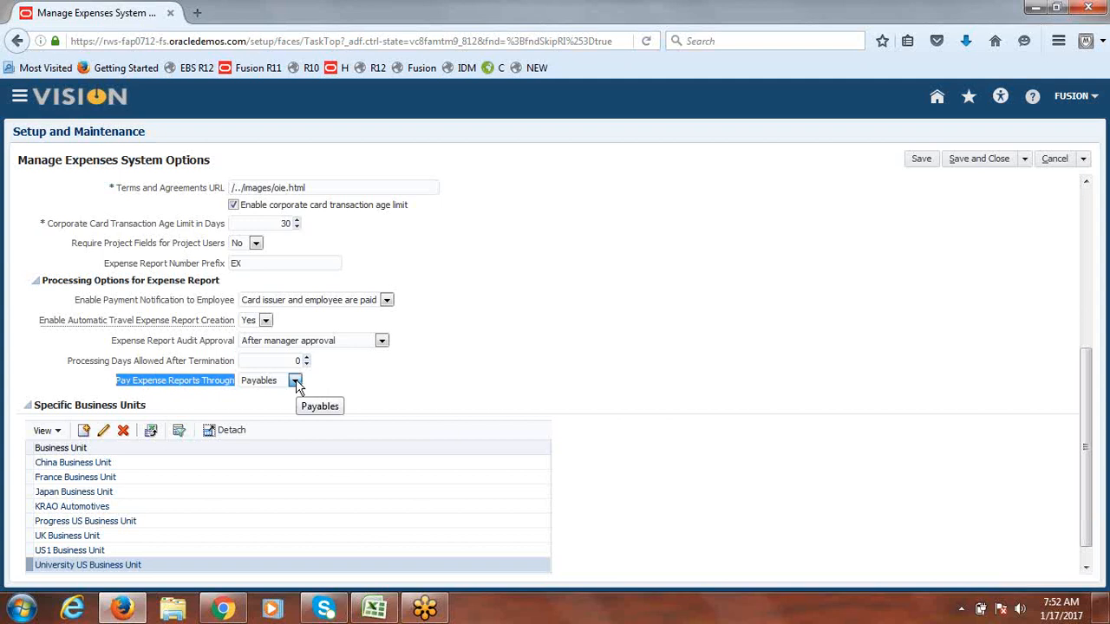
{"action": "left_click", "coordinate": [295, 381]}
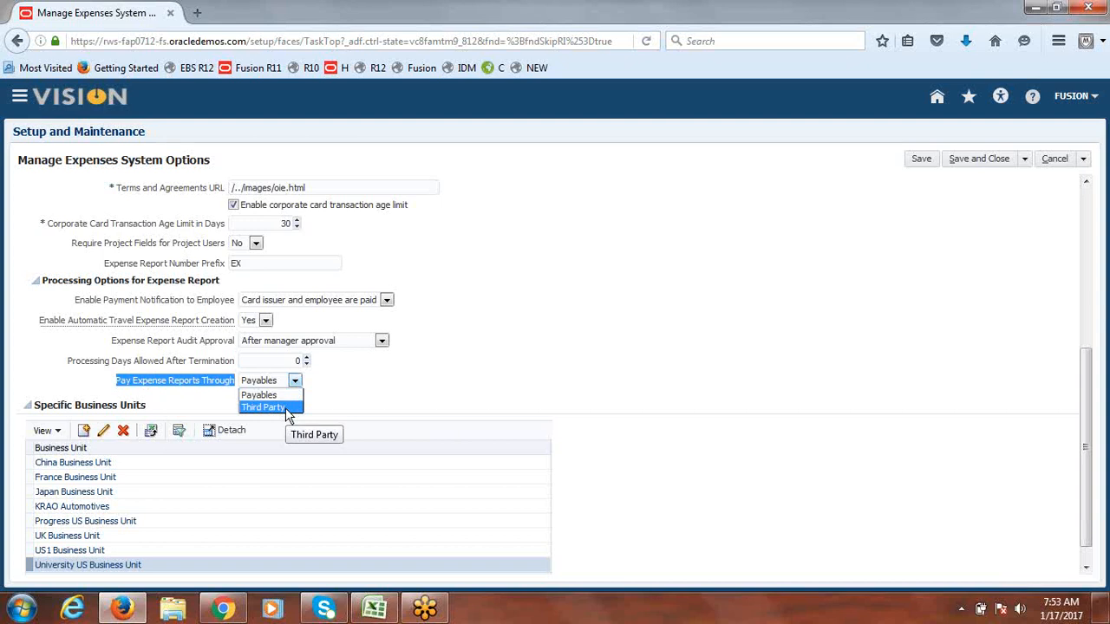
{"action": "left_click", "coordinate": [345, 397]}
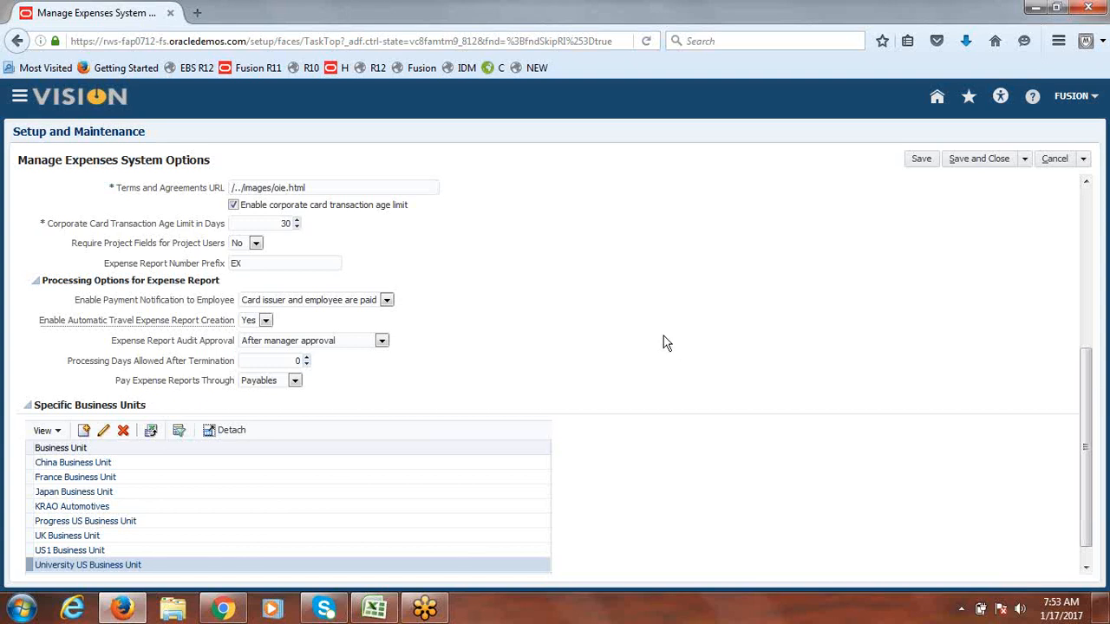
{"action": "left_click_drag", "start_coordinate": [1090, 434], "coordinate": [1107, 451]}
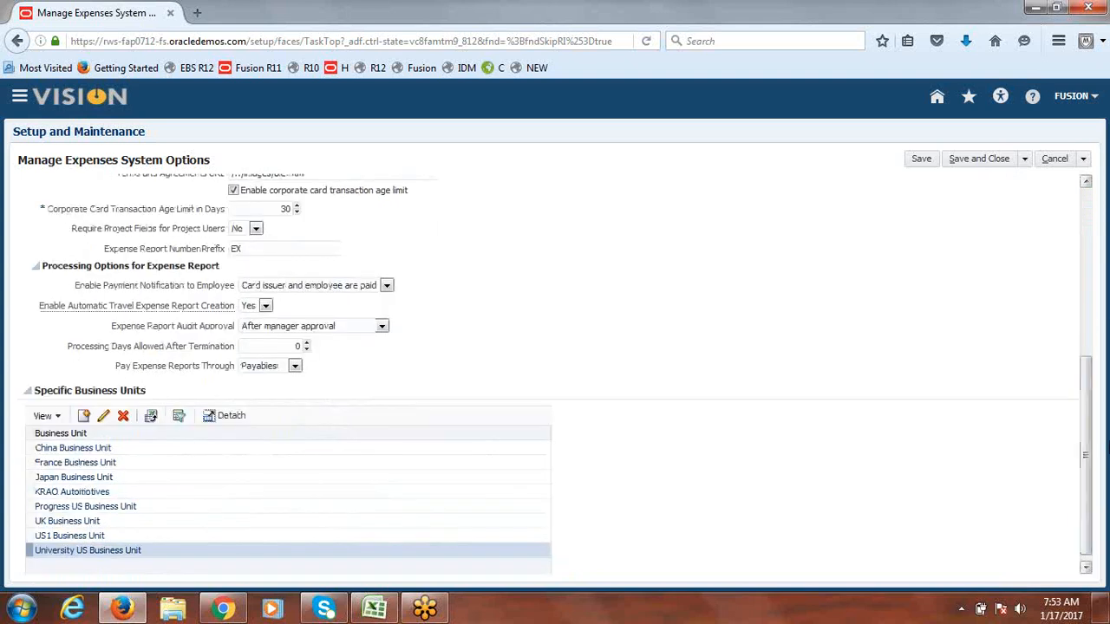
{"action": "left_click_drag", "start_coordinate": [114, 367], "coordinate": [216, 367]}
Step: Change the Expense Report Number Prefix from EX to E and save the system options
{"action": "left_click", "coordinate": [372, 387]}
{"action": "key", "text": "BackSpace"}
{"action": "key", "text": "BackSpace"}
{"action": "type", "text": "FUSION"}
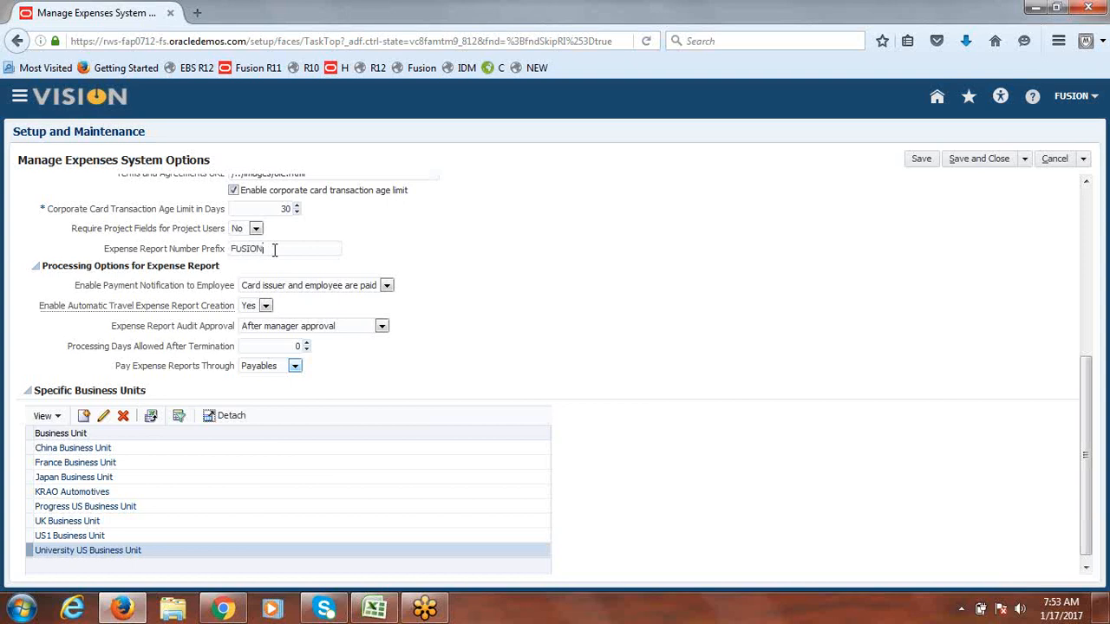
{"action": "key", "text": "BackSpace"}
{"action": "key", "text": "BackSpace"}
{"action": "key", "text": "BackSpace"}
{"action": "key", "text": "BackSpace"}
{"action": "key", "text": "BackSpace"}
{"action": "key", "text": "BackSpace"}
{"action": "type", "text": "E"}
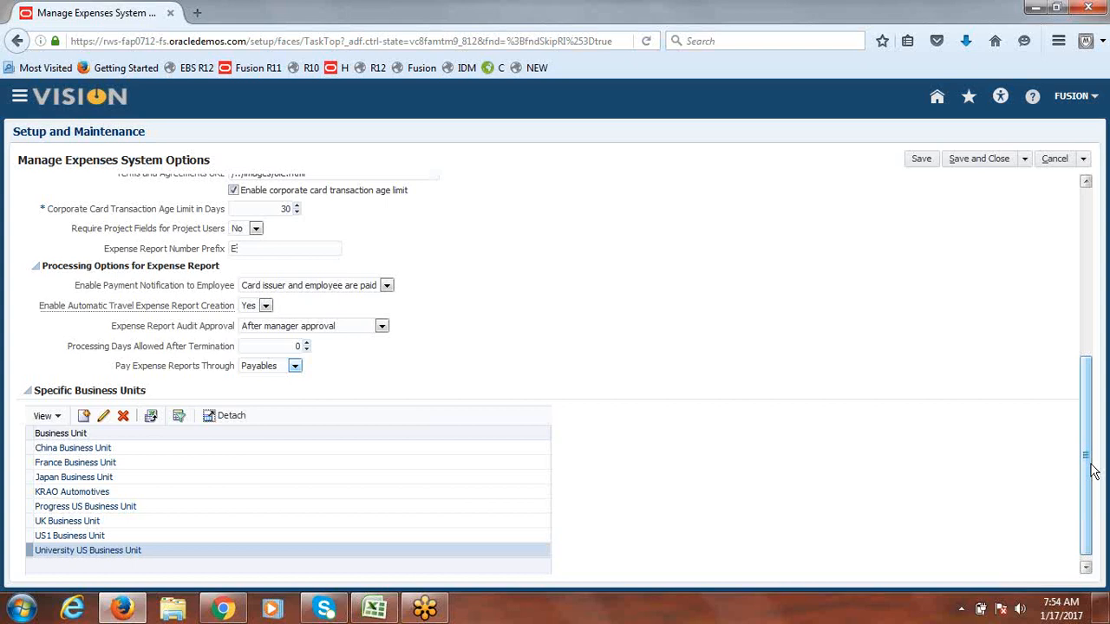
{"action": "mouse_move", "coordinate": [1090, 483]}
{"action": "left_mouse_down"}
{"action": "mouse_move", "coordinate": [1088, 359]}
{"action": "mouse_move", "coordinate": [1104, 304]}
{"action": "mouse_move", "coordinate": [1106, 474]}
{"action": "left_mouse_up"}
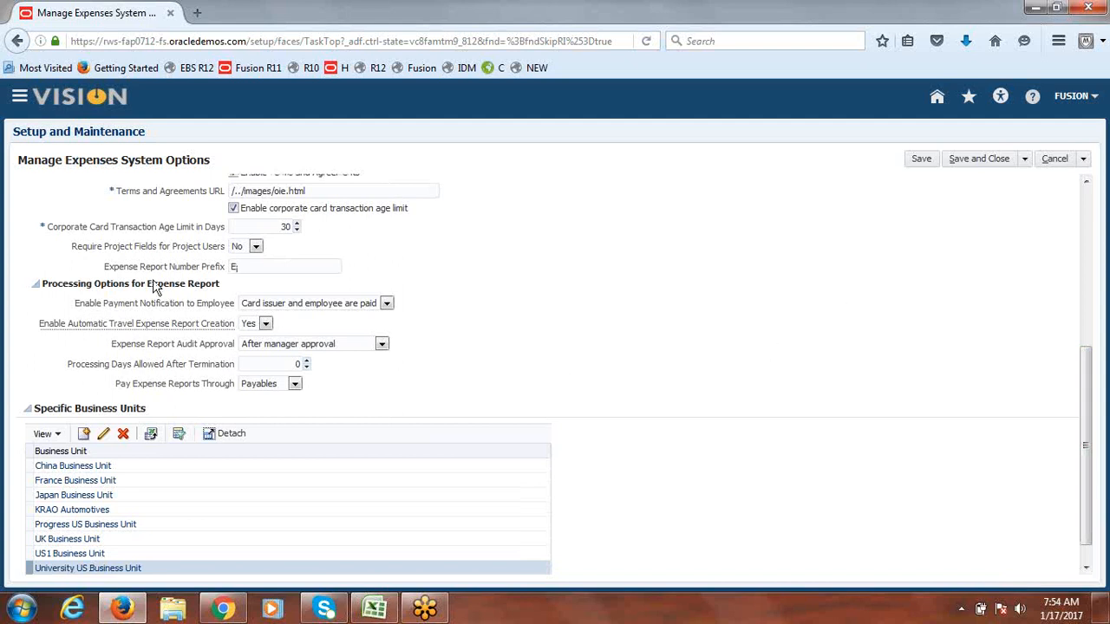
{"action": "left_click", "coordinate": [922, 165]}
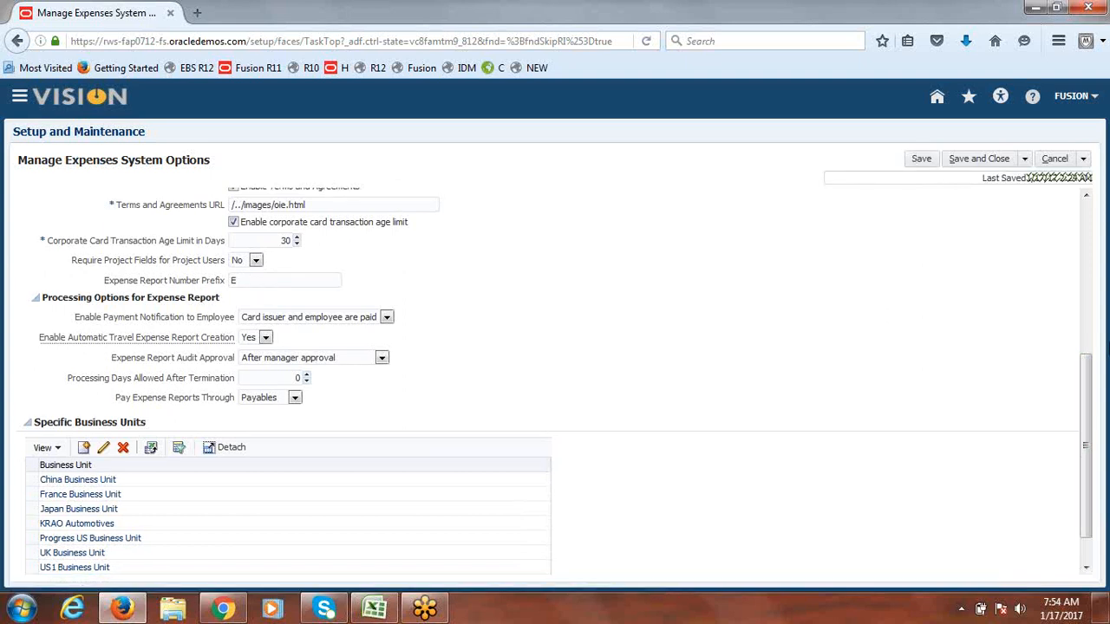
{"action": "scroll", "coordinate": [1084, 381], "scroll_direction": "down", "scroll_amount": 1}
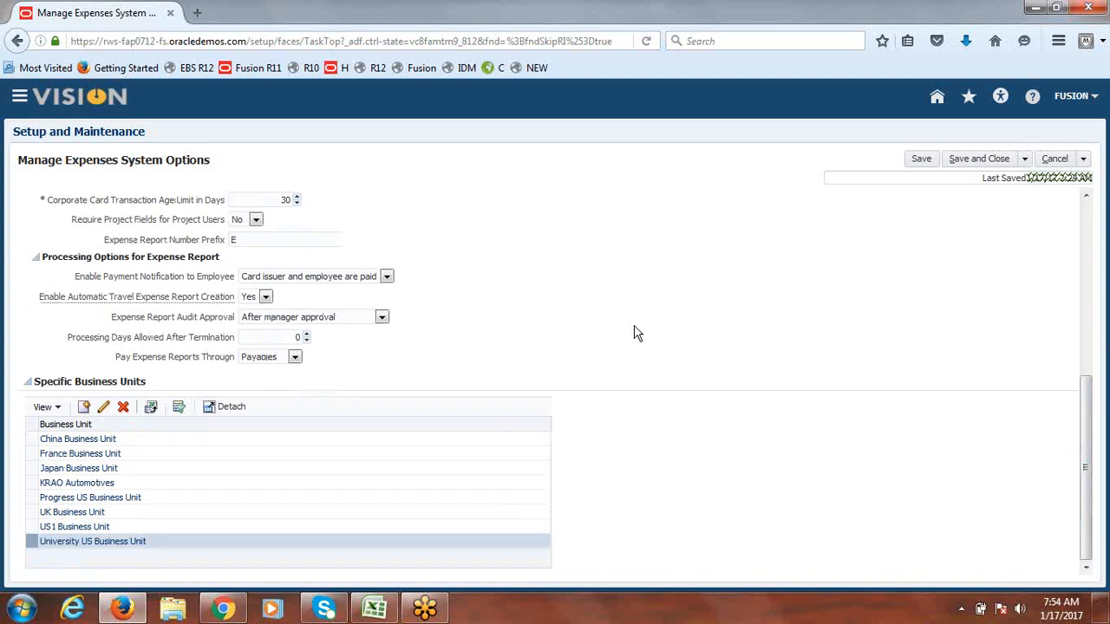
Step: Create specific-business-unit expense options for Fusion US Business Unit, leaving the payment method unchanged
{"action": "left_click", "coordinate": [85, 408]}
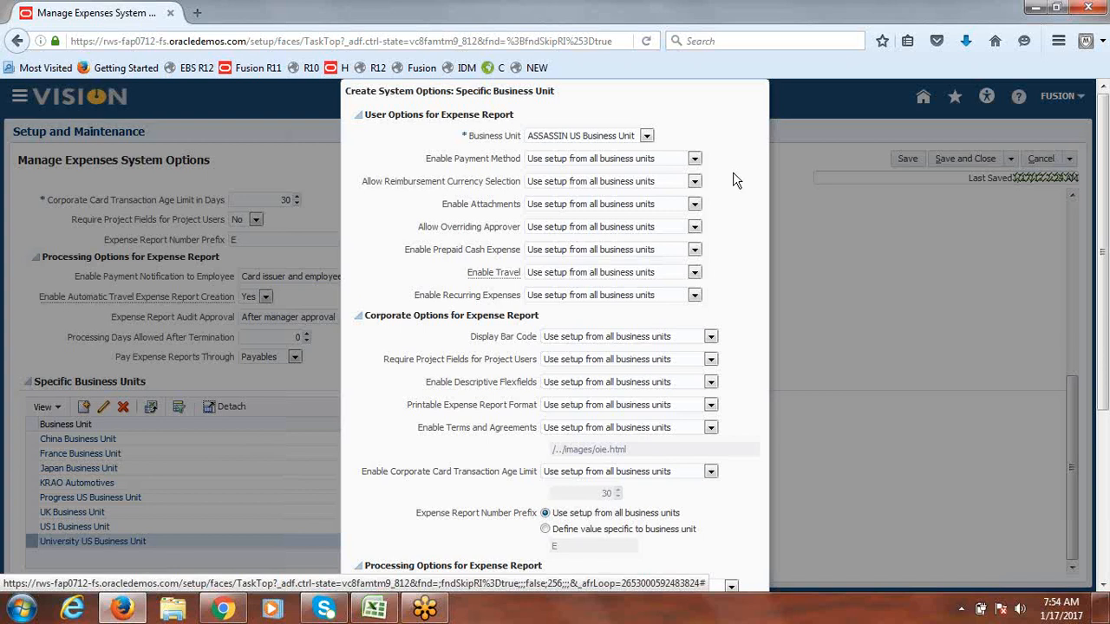
{"action": "left_click", "coordinate": [646, 135]}
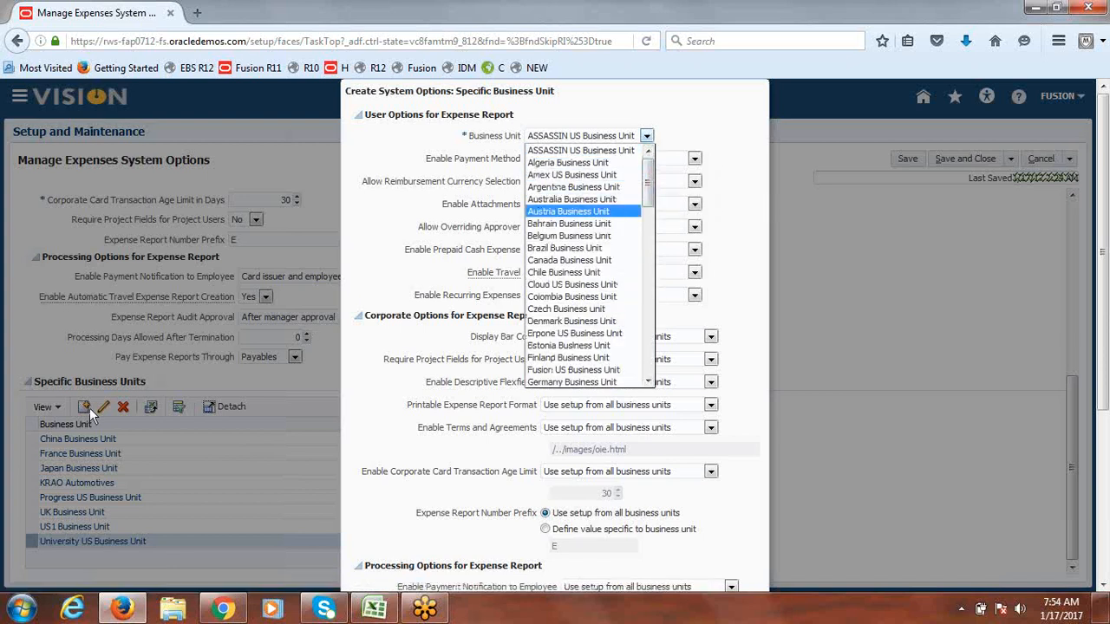
{"action": "left_click_drag", "start_coordinate": [648, 182], "coordinate": [648, 208]}
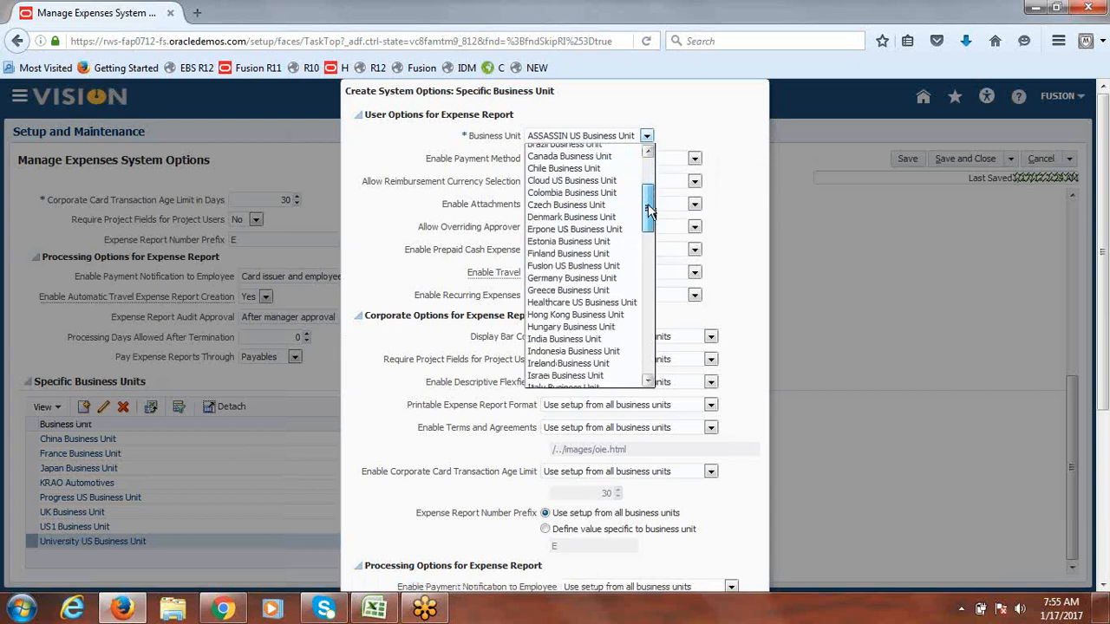
{"action": "left_click", "coordinate": [587, 273]}
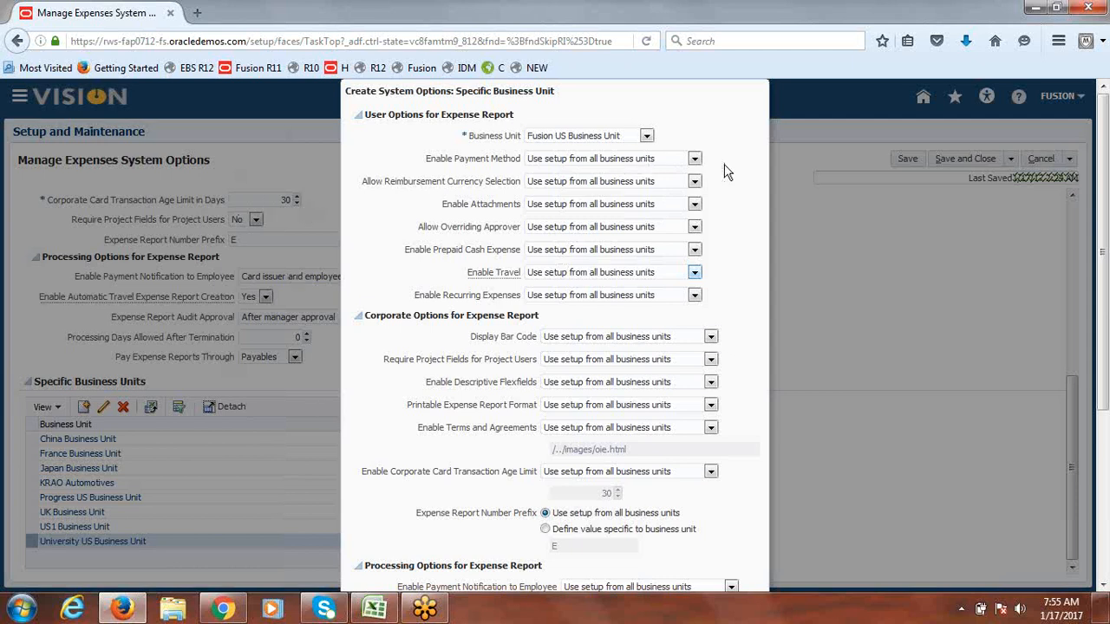
{"action": "left_click", "coordinate": [695, 160]}
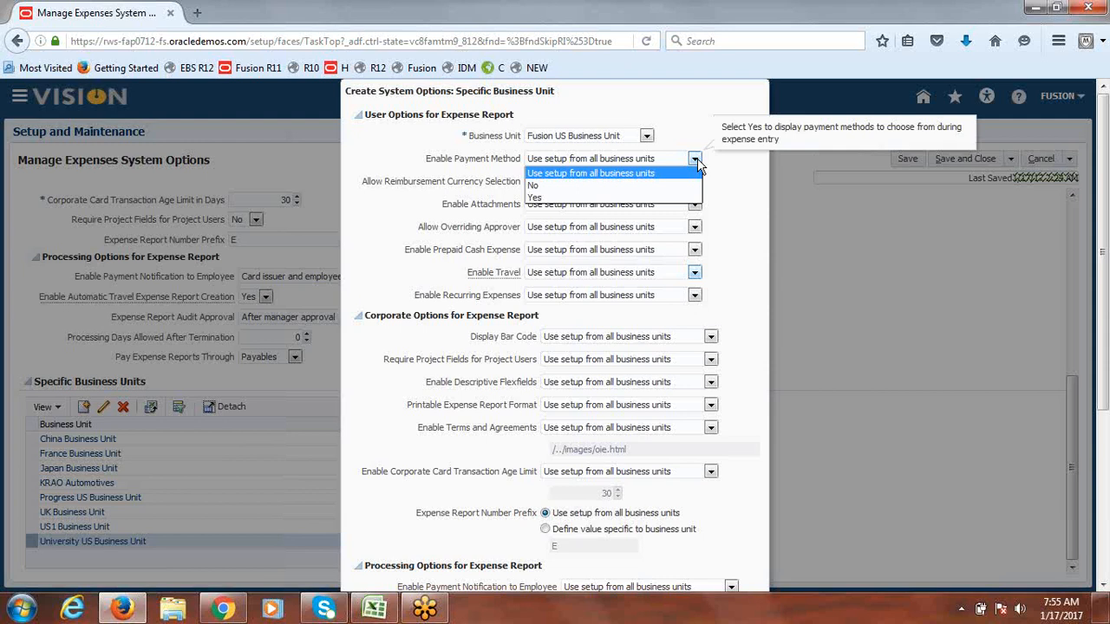
{"action": "left_click", "coordinate": [733, 183]}
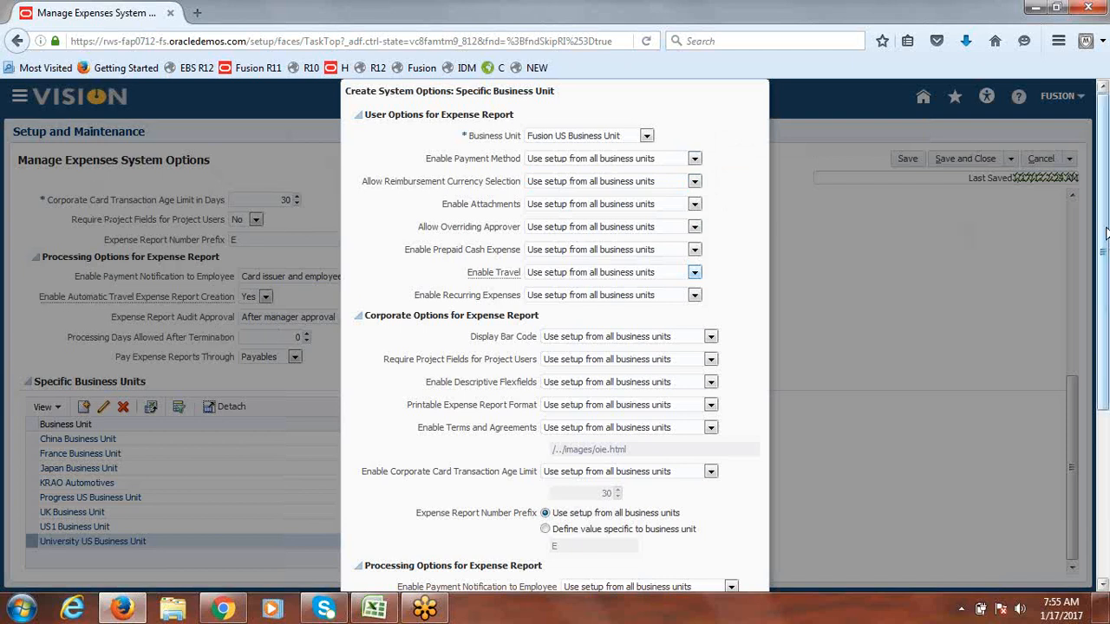
{"action": "scroll", "coordinate": [1106, 244], "scroll_direction": "down", "scroll_amount": 2}
{"action": "left_click_drag", "start_coordinate": [1107, 244], "coordinate": [1105, 418]}
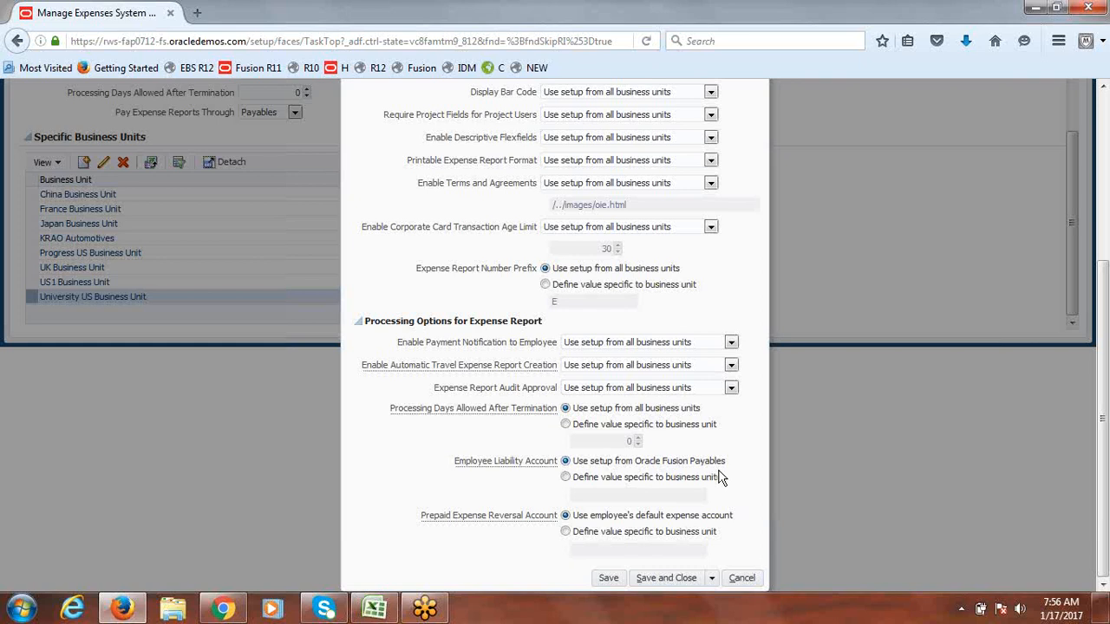
Step: Give the Employee Liability Account a unit-specific value with company 1000 and department 1000
{"action": "left_click", "coordinate": [565, 478]}
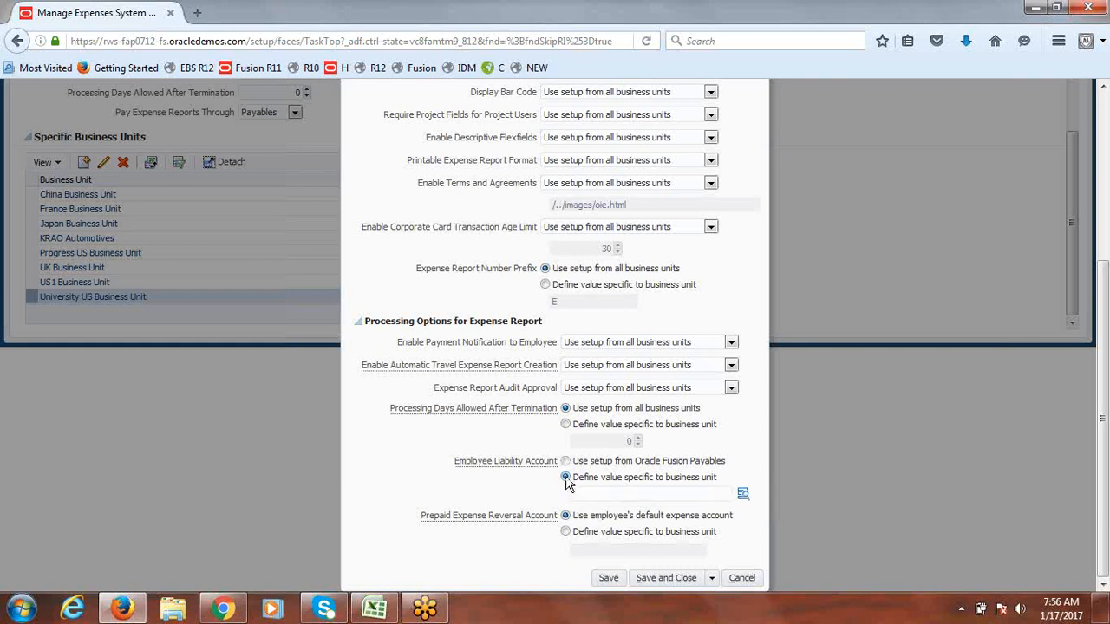
{"action": "left_click", "coordinate": [743, 498]}
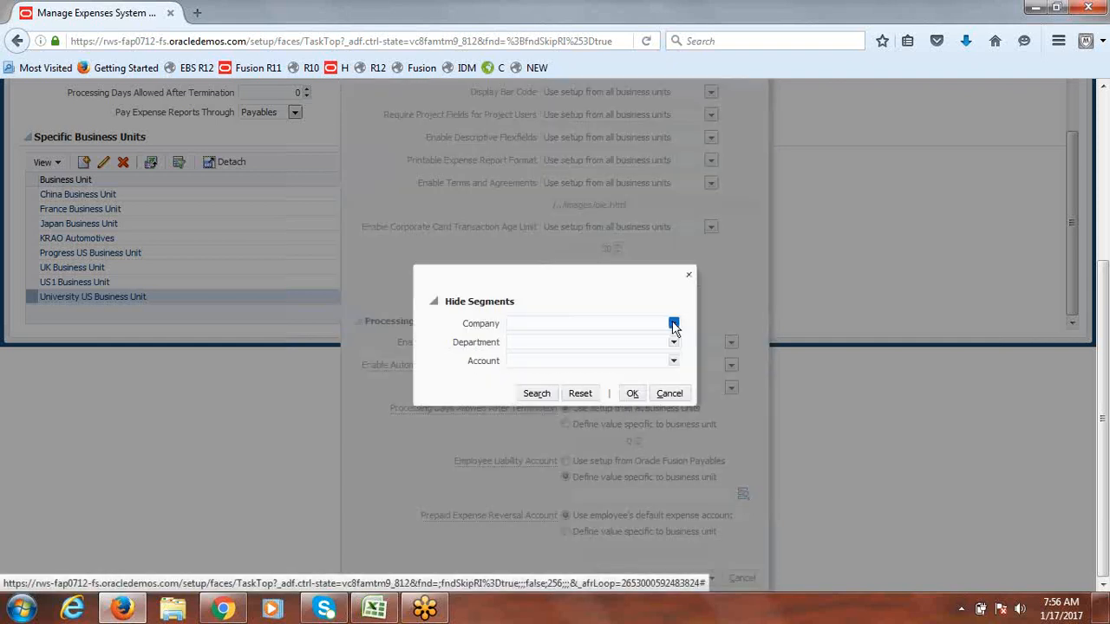
{"action": "left_click", "coordinate": [673, 326]}
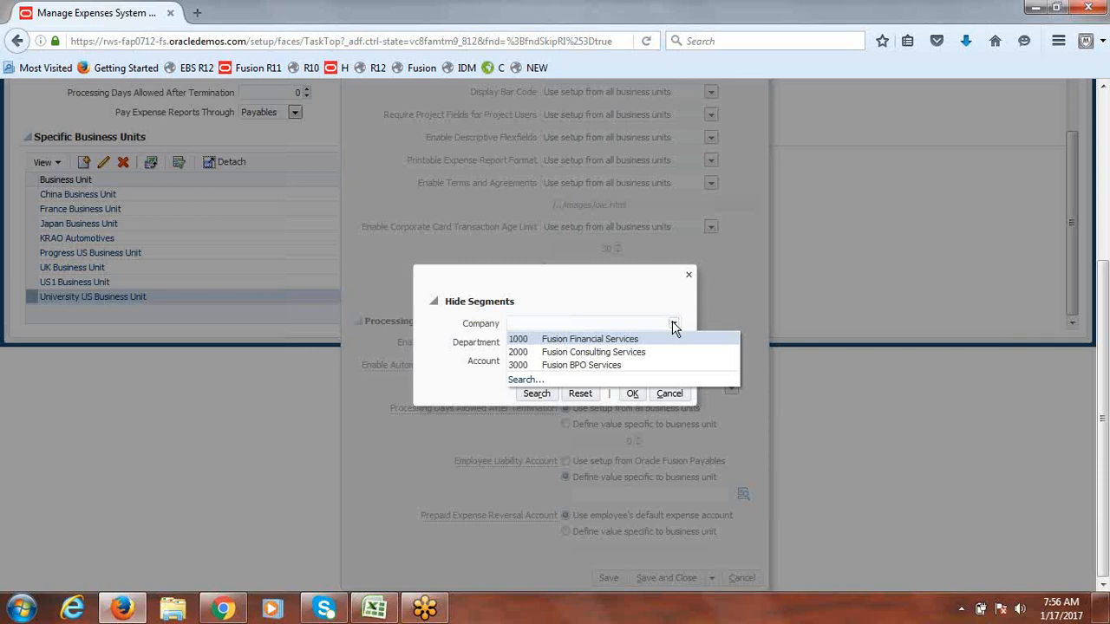
{"action": "left_click", "coordinate": [627, 339]}
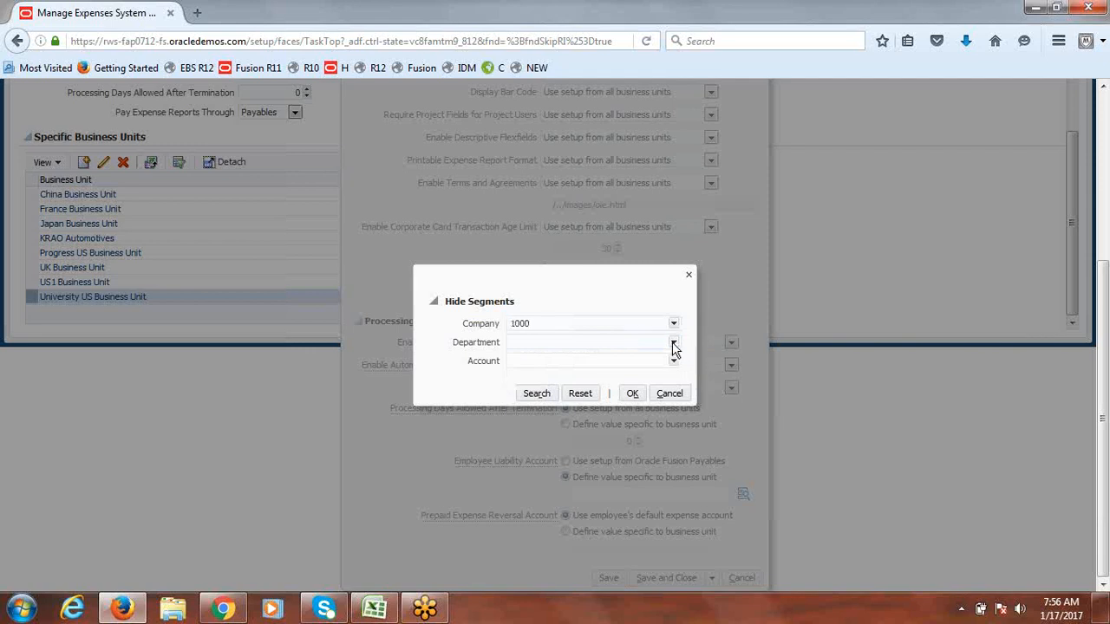
{"action": "left_click", "coordinate": [675, 349]}
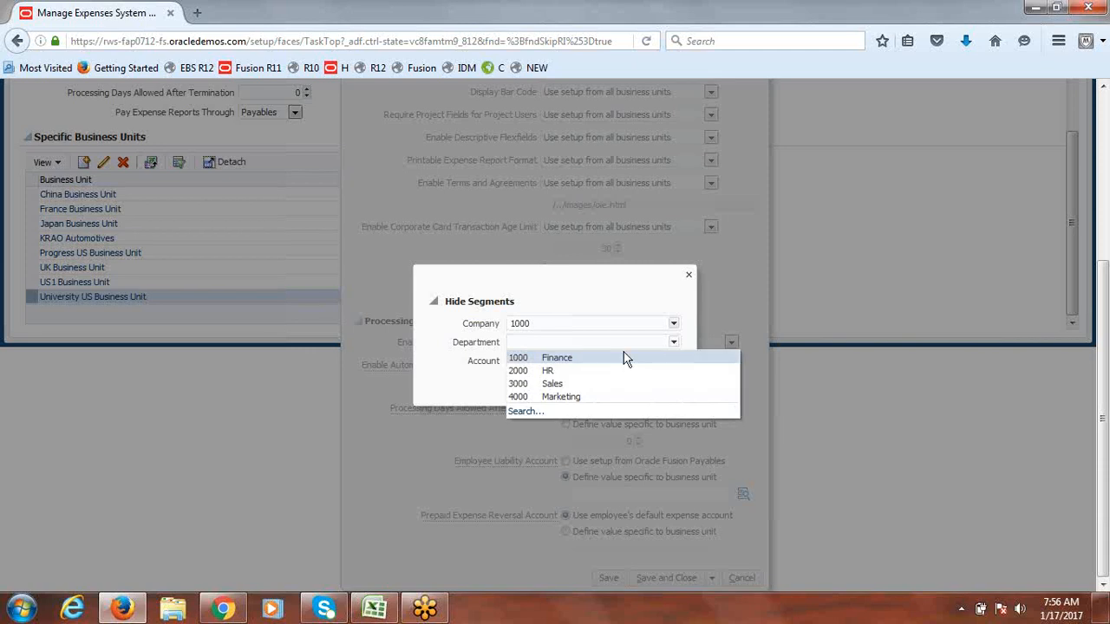
{"action": "left_click", "coordinate": [579, 359]}
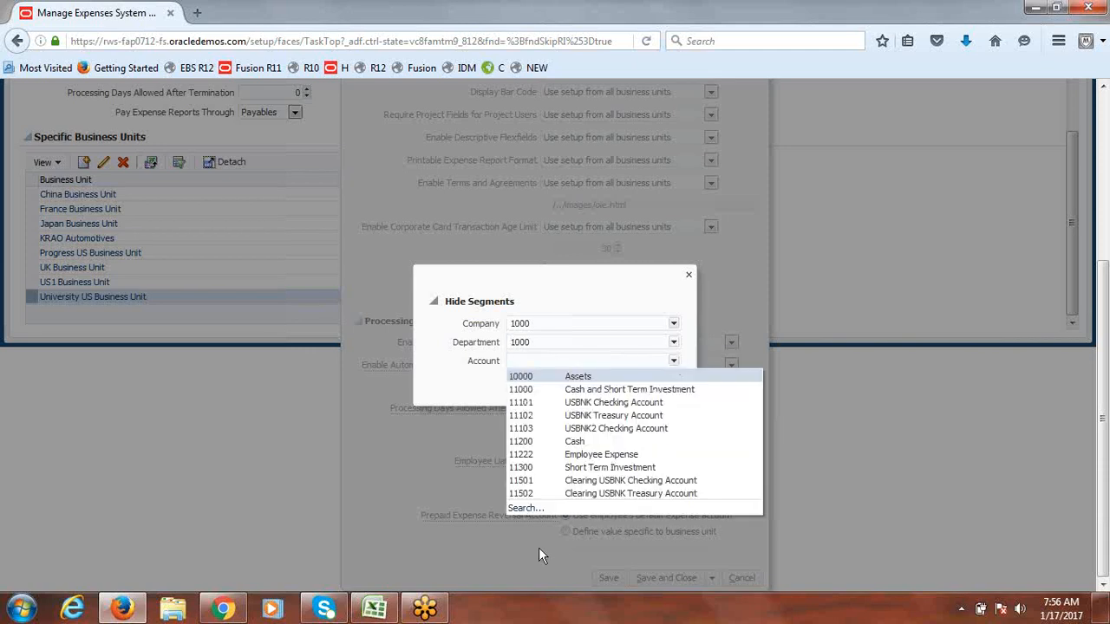
Step: Search accounts by description 'Employee' and choose 22333 Employee Payable
{"action": "left_click", "coordinate": [519, 508]}
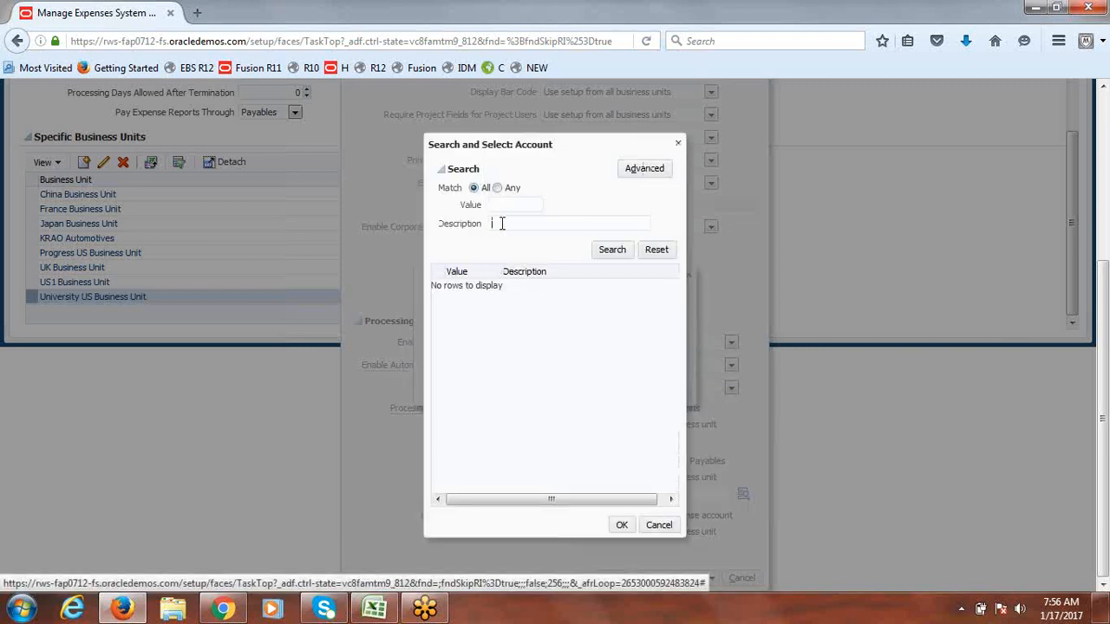
{"action": "key", "text": "BackSpace"}
{"action": "type", "text": "E"}
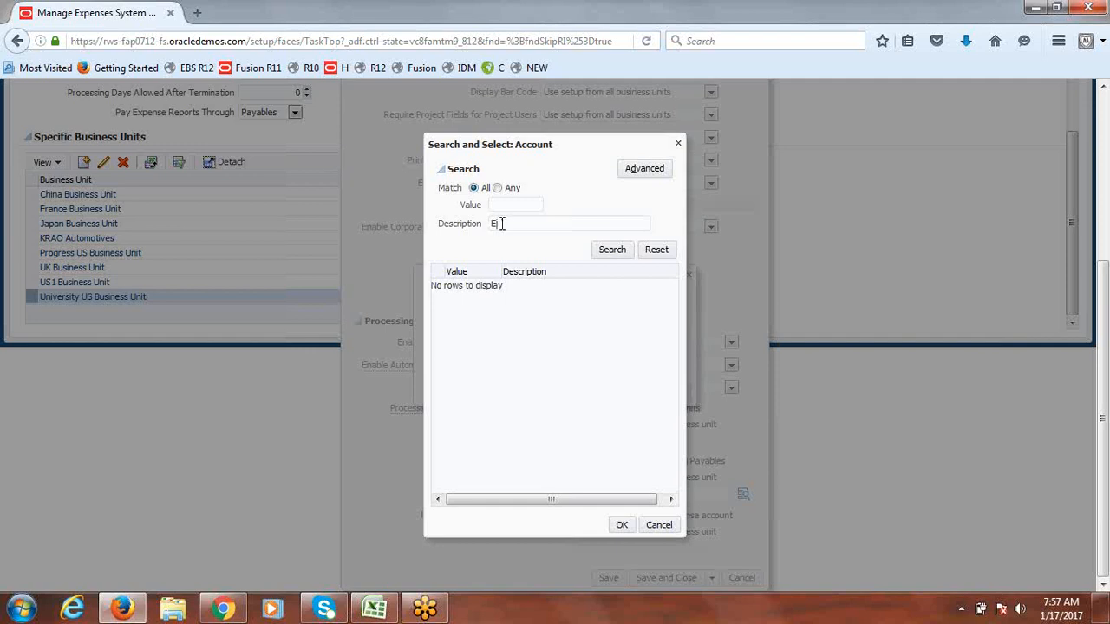
{"action": "type", "text": "xpployee"}
{"action": "left_click", "coordinate": [613, 251]}
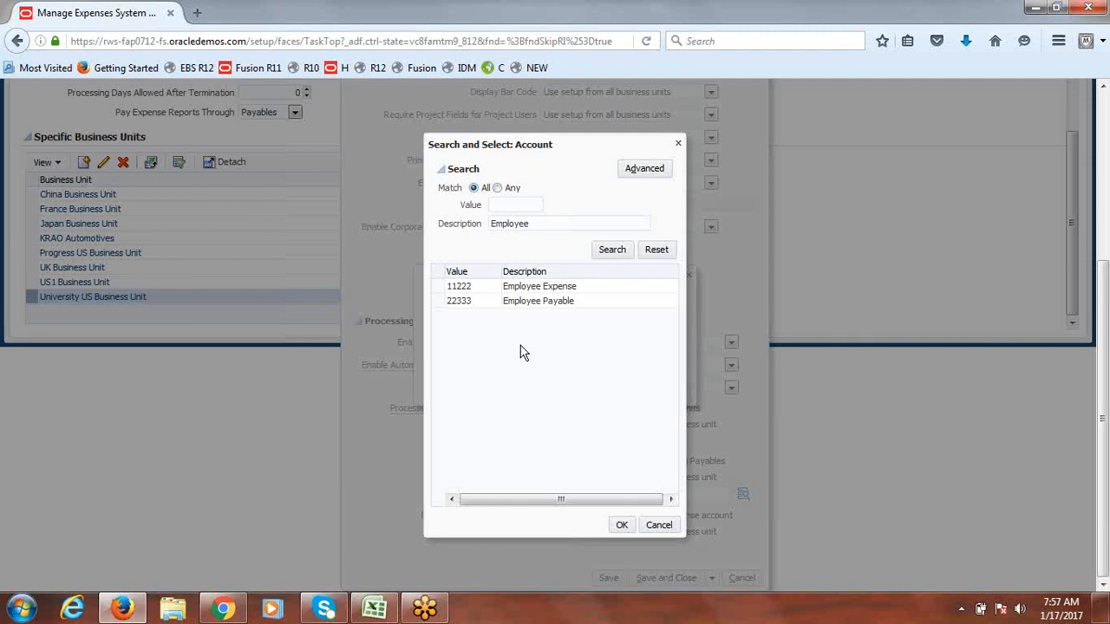
{"action": "left_click", "coordinate": [464, 301]}
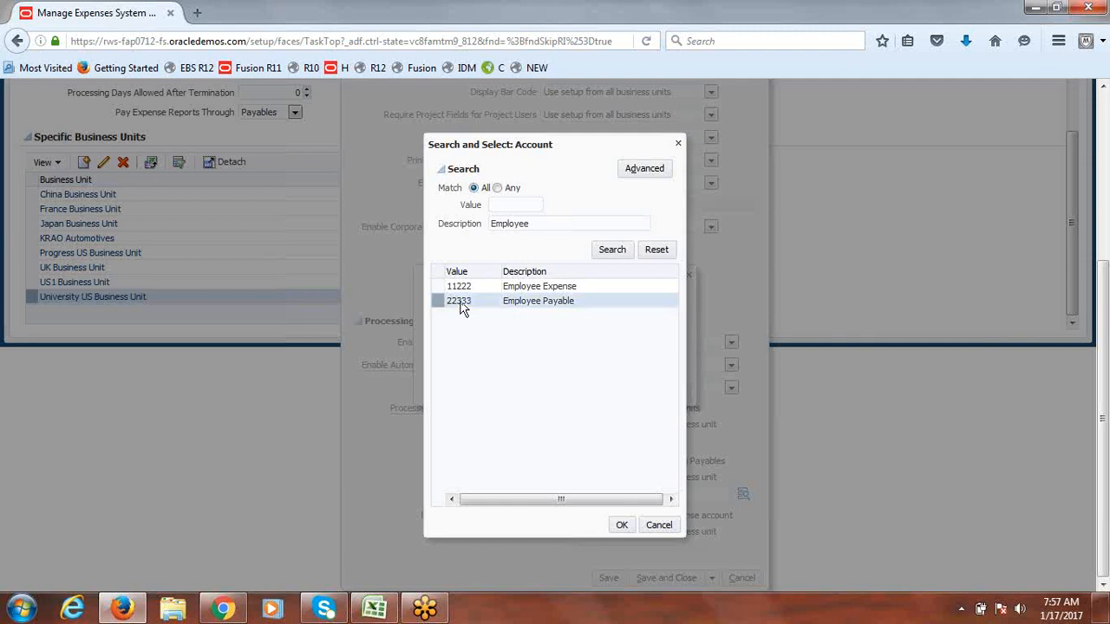
{"action": "left_click", "coordinate": [622, 525]}
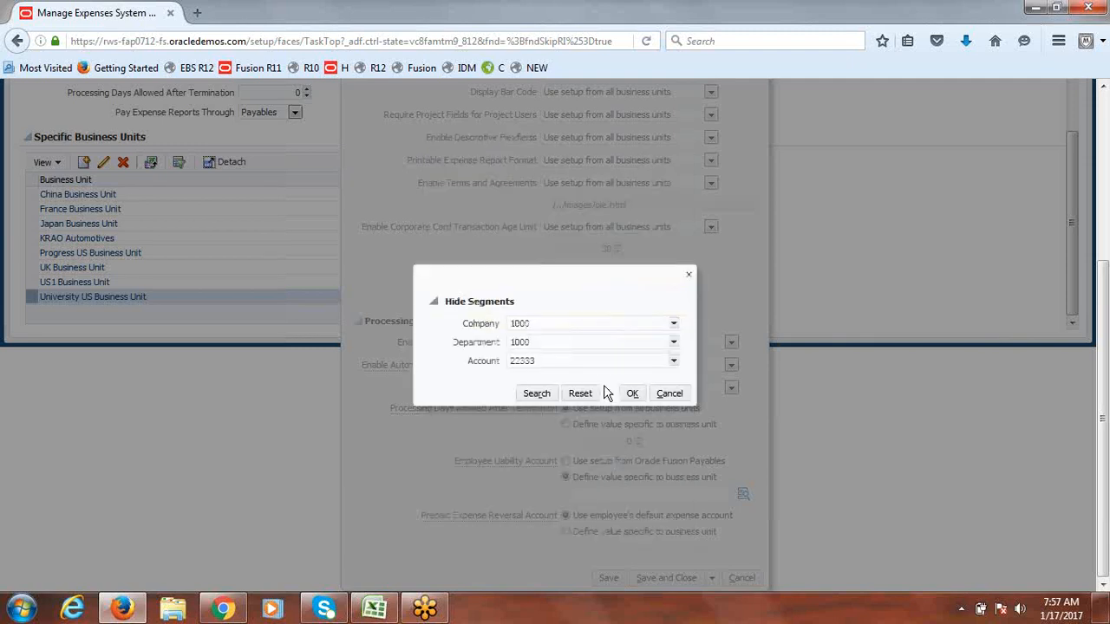
Step: Accept account 1000.1000.22333, then save and close the Fusion US options and the Manage Expenses System Options
{"action": "left_click", "coordinate": [632, 393]}
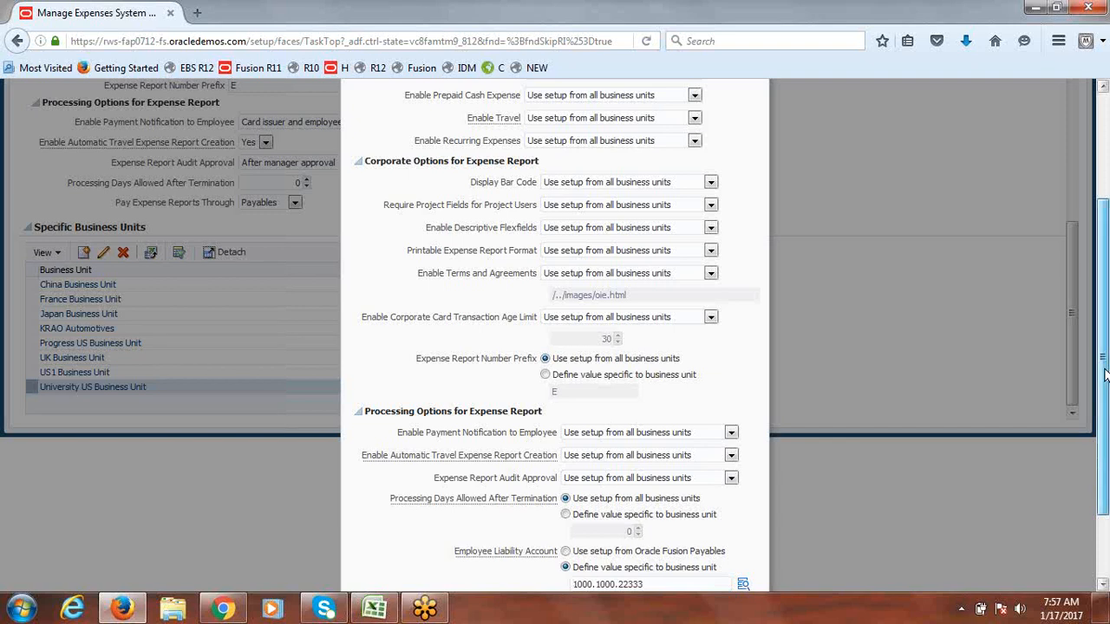
{"action": "left_click_drag", "start_coordinate": [1103, 374], "coordinate": [1106, 473]}
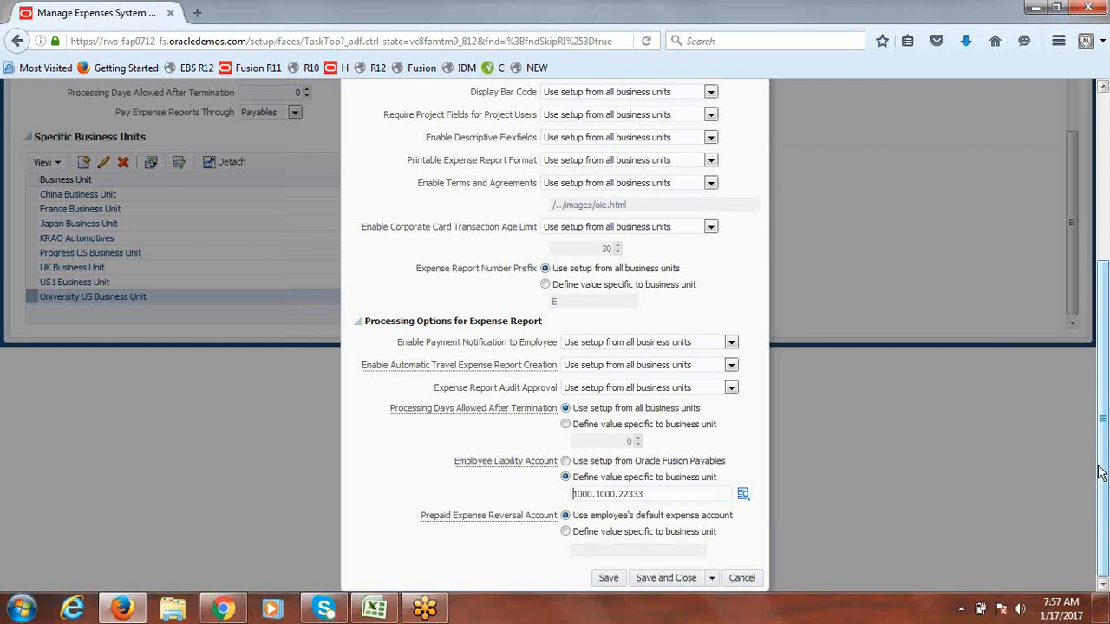
{"action": "mouse_move", "coordinate": [1102, 473]}
{"action": "left_mouse_down"}
{"action": "mouse_move", "coordinate": [1107, 300]}
{"action": "mouse_move", "coordinate": [1107, 456]}
{"action": "left_mouse_up"}
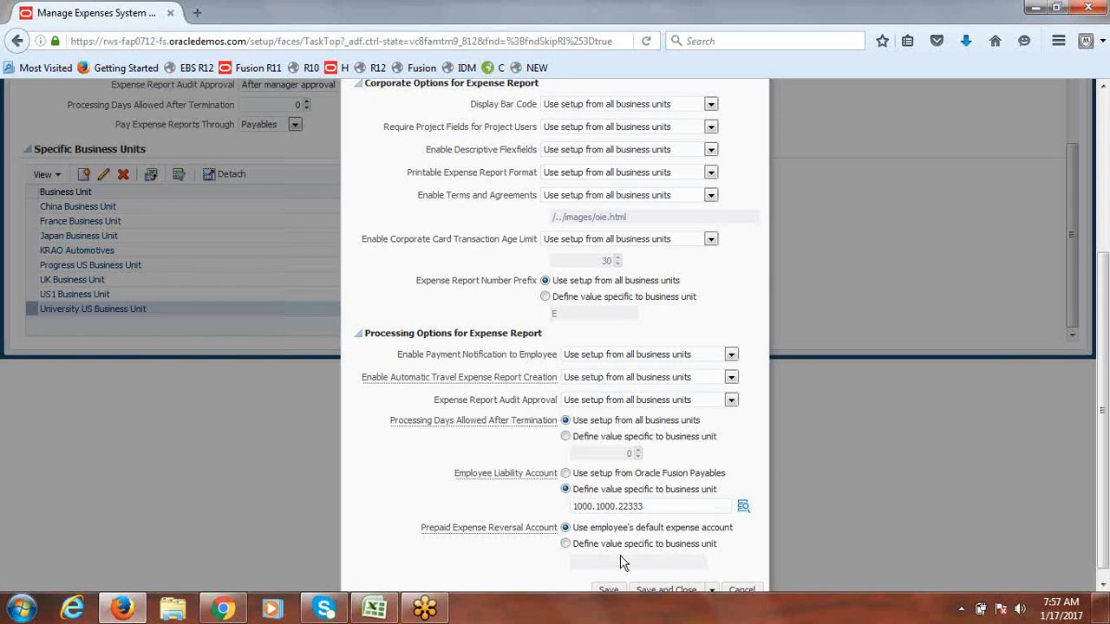
{"action": "left_click_drag", "start_coordinate": [1103, 362], "coordinate": [1100, 389]}
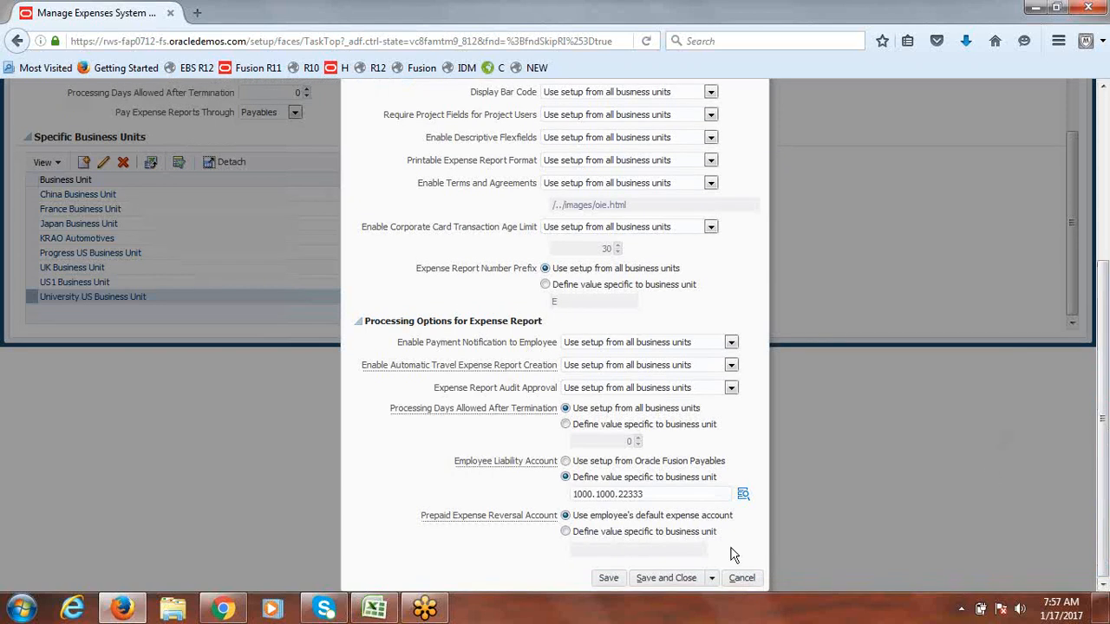
{"action": "left_click", "coordinate": [659, 580]}
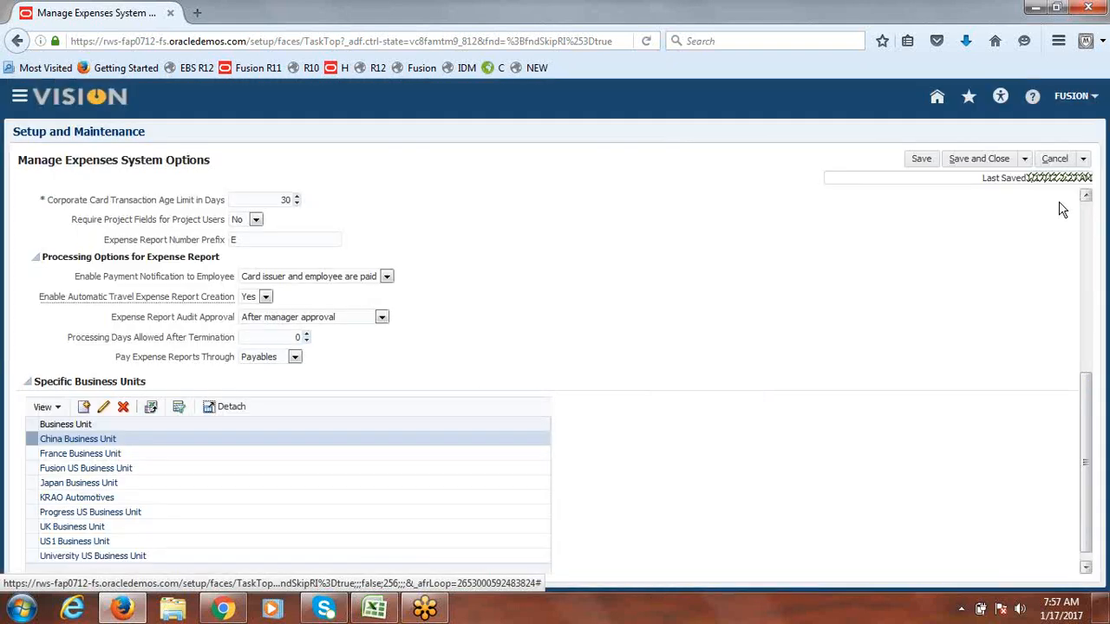
{"action": "left_click", "coordinate": [997, 162]}
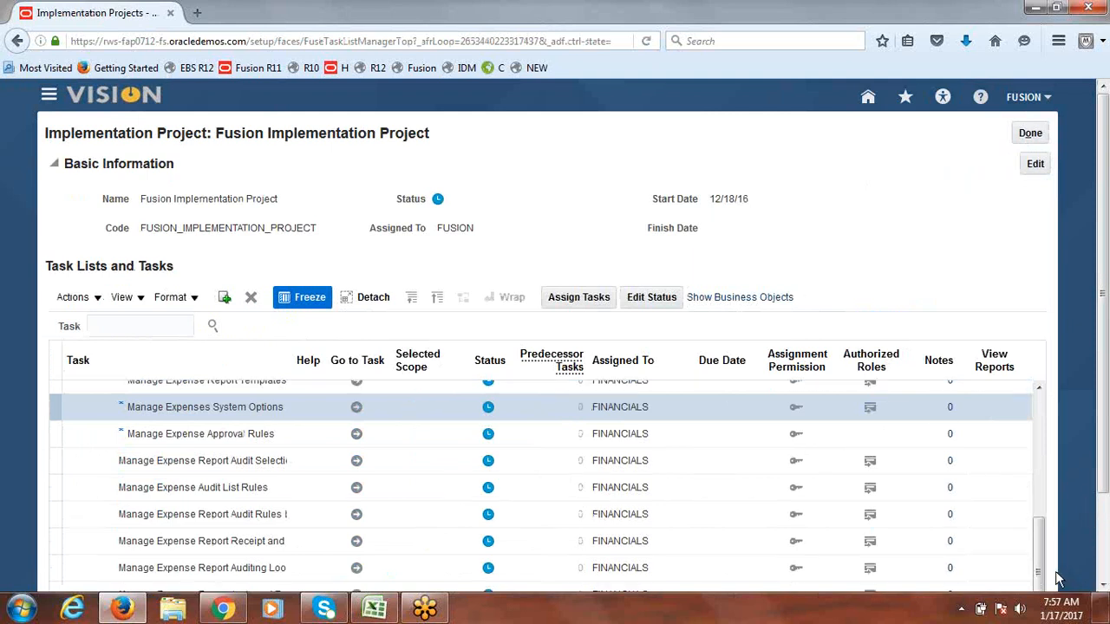
Step: Launch the Manage Expense Report Templates task from the Fusion Implementation Project task list
{"action": "left_click_drag", "start_coordinate": [1041, 563], "coordinate": [1026, 540]}
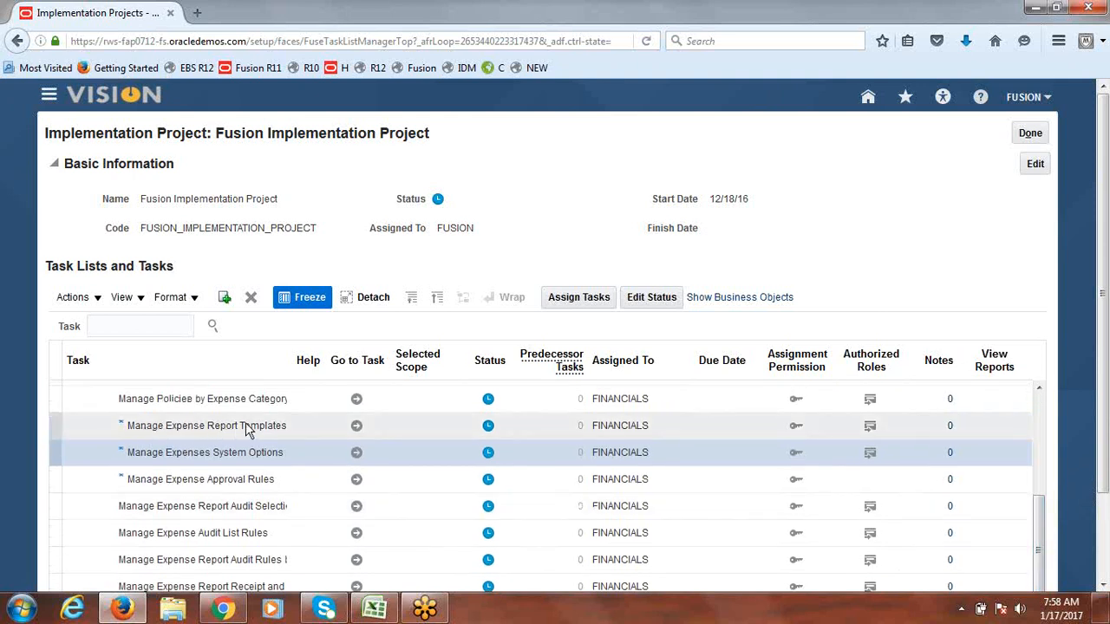
{"action": "left_click", "coordinate": [357, 430]}
{"action": "left_click", "coordinate": [358, 429]}
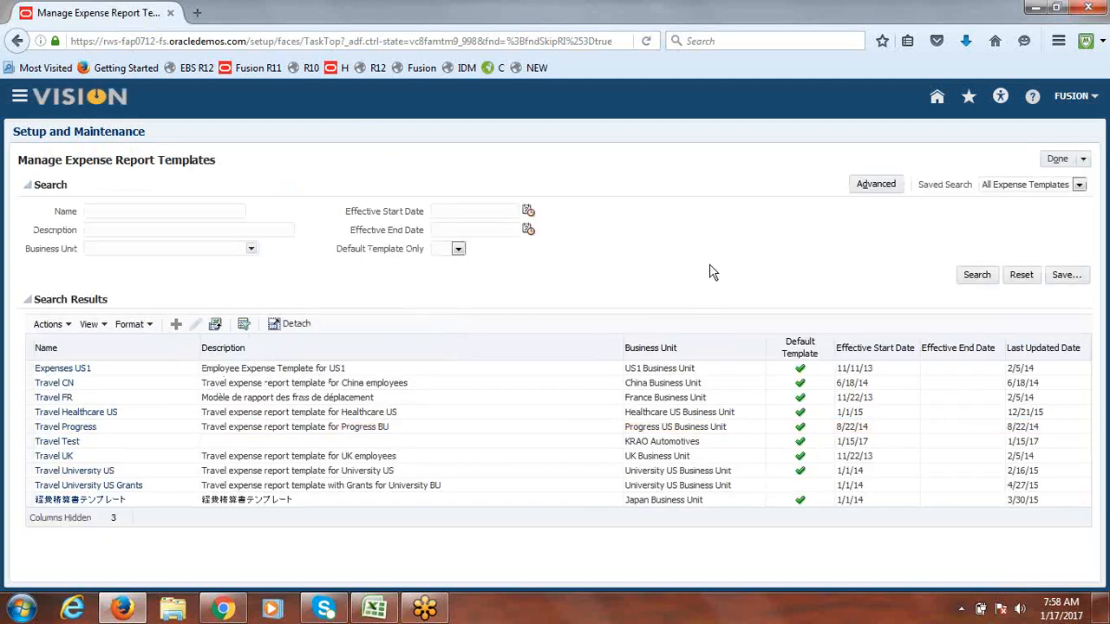
Step: Create a template named 'Fusion Travel Template', copying the name into its description
{"action": "left_click", "coordinate": [177, 325]}
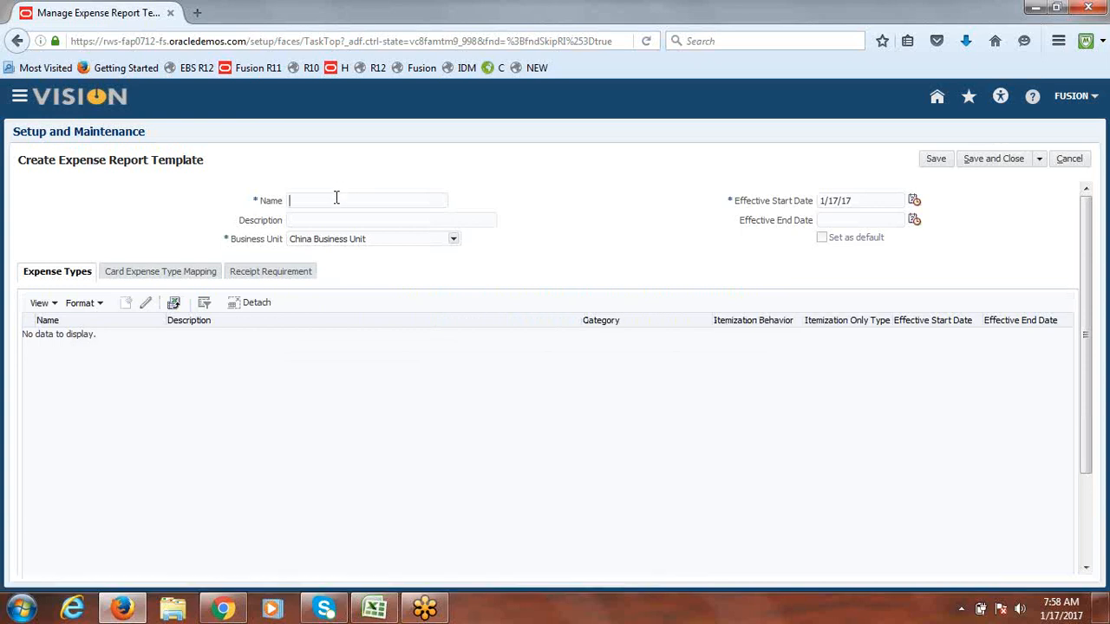
{"action": "type", "text": "ion Travel Template"}
{"action": "left_click_drag", "start_coordinate": [401, 204], "coordinate": [262, 217]}
{"action": "key", "text": "ctrl+c"}
{"action": "left_click", "coordinate": [320, 225]}
{"action": "key", "text": "ctrl+v"}
Step: Assign the template to Fusion US Business Unit and add a new expense type
{"action": "left_click", "coordinate": [453, 239]}
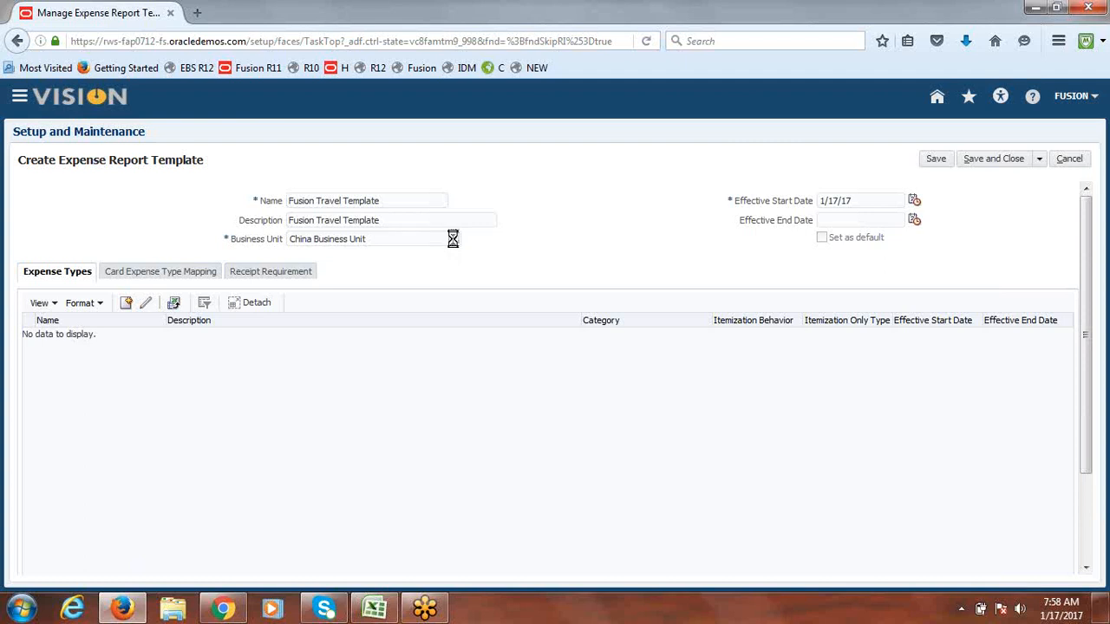
{"action": "left_click_drag", "start_coordinate": [454, 268], "coordinate": [453, 289]}
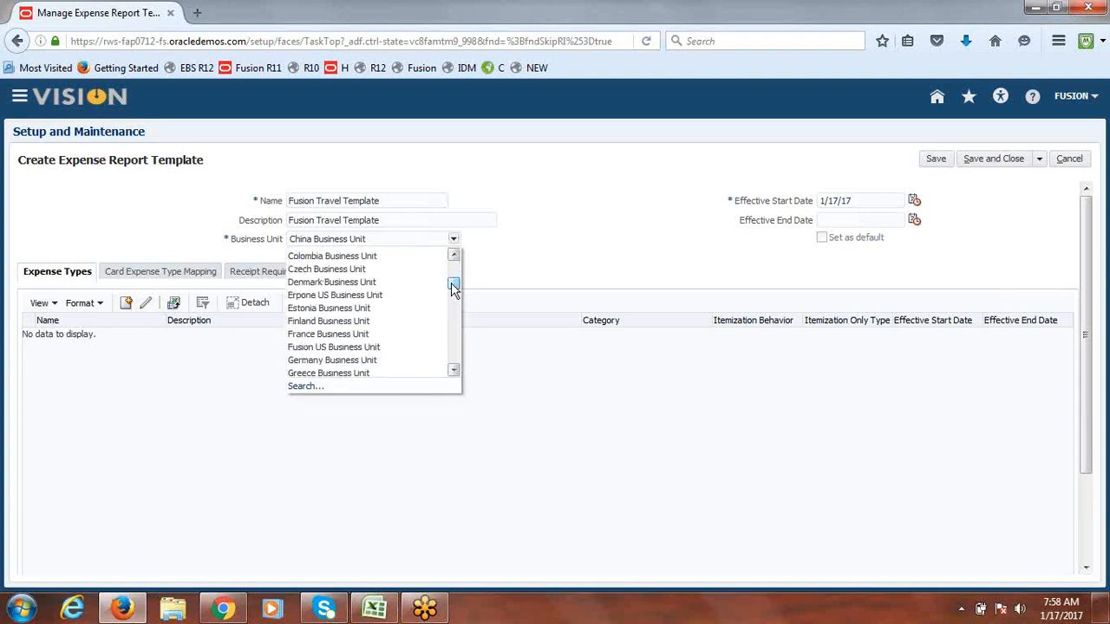
{"action": "left_click", "coordinate": [346, 347]}
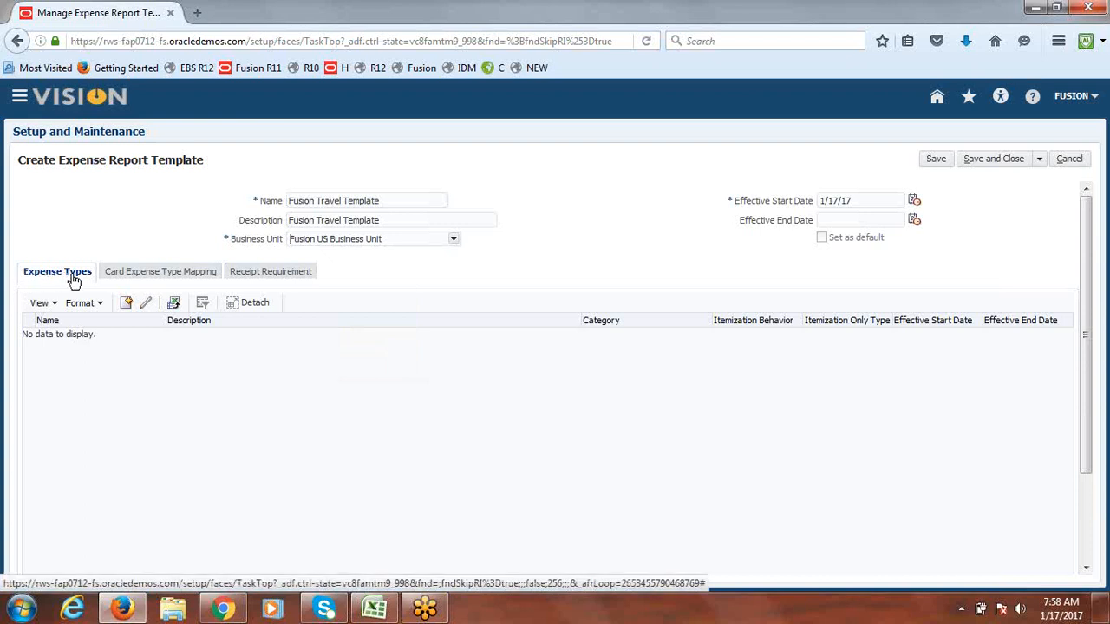
{"action": "left_click", "coordinate": [126, 304]}
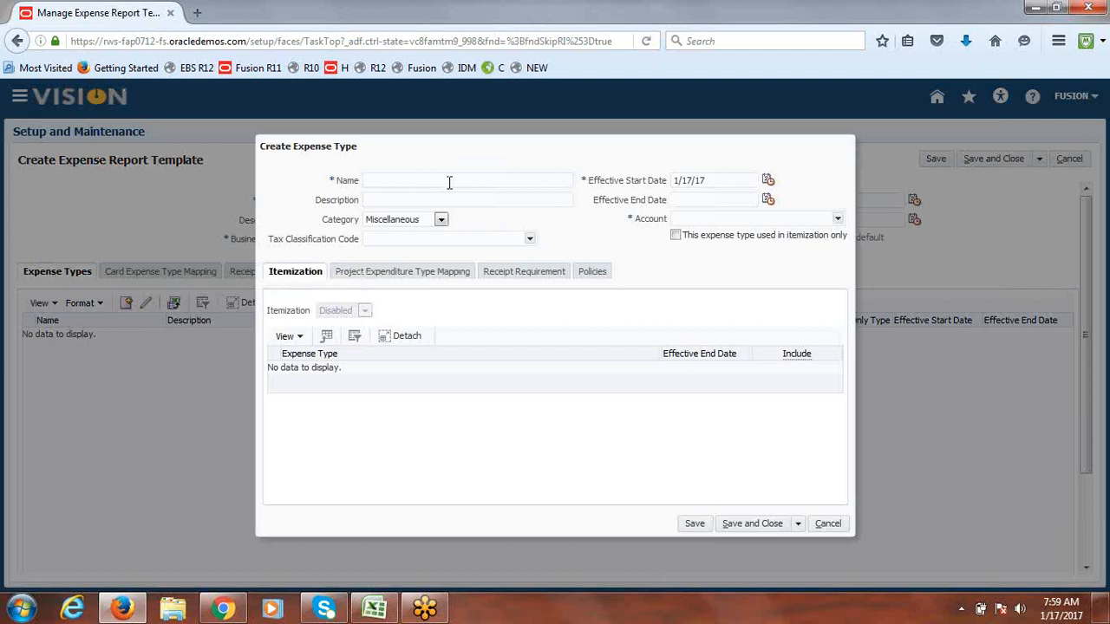
Step: Name the expense type Airfare and give it the Airfare category
{"action": "type", "text": "fare"}
{"action": "left_click", "coordinate": [441, 219]}
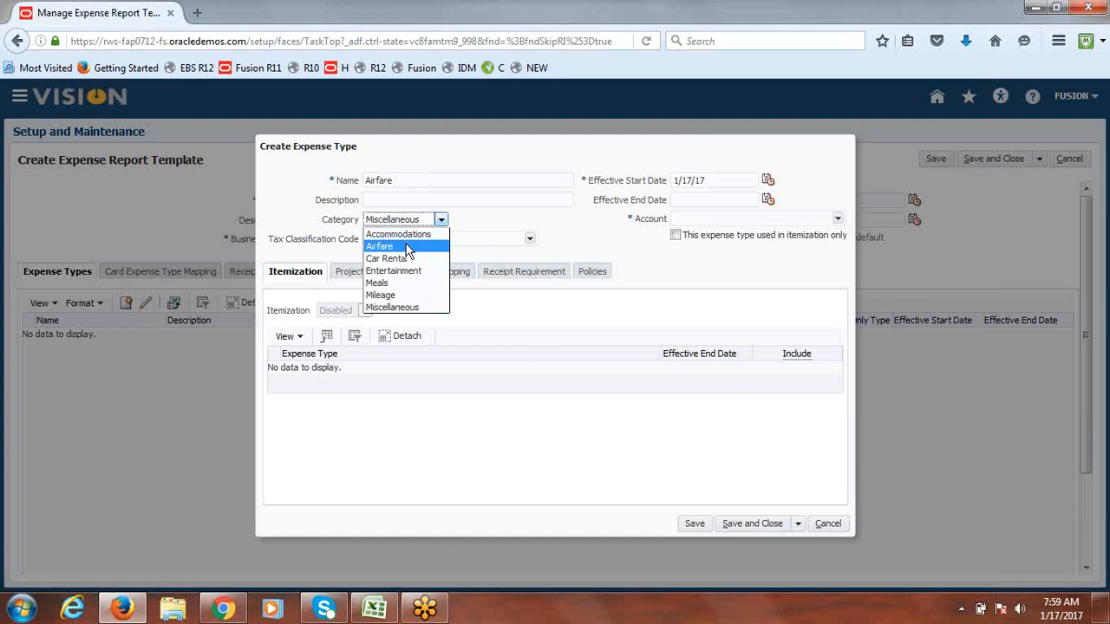
{"action": "left_click", "coordinate": [407, 246]}
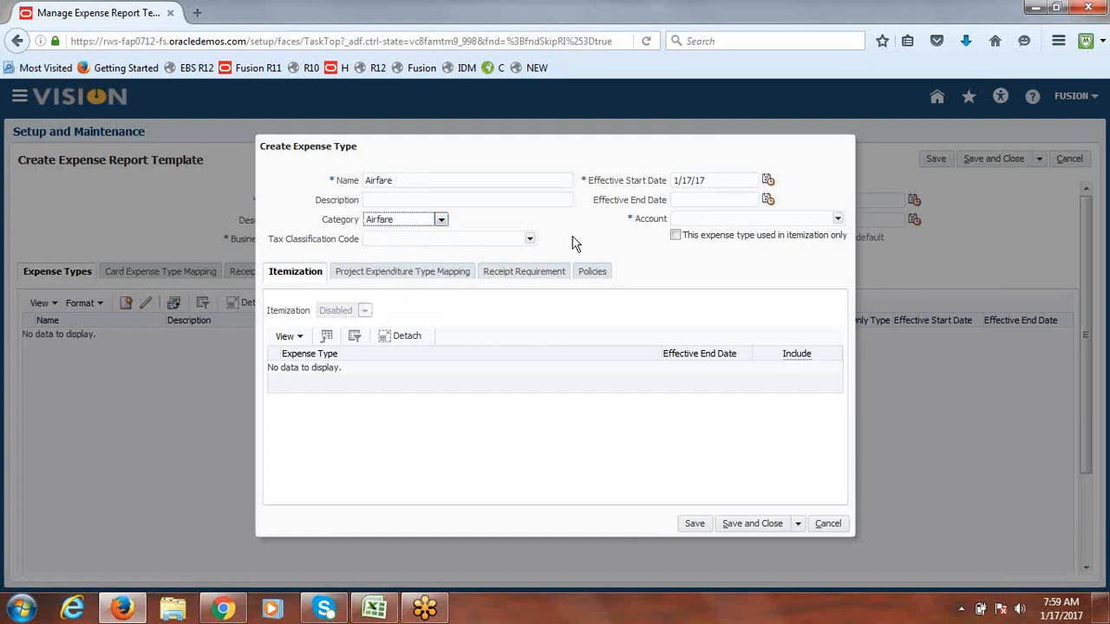
Step: Assign account 60512 found by searching 'Airfare', then save and create another expense type
{"action": "left_click", "coordinate": [837, 218]}
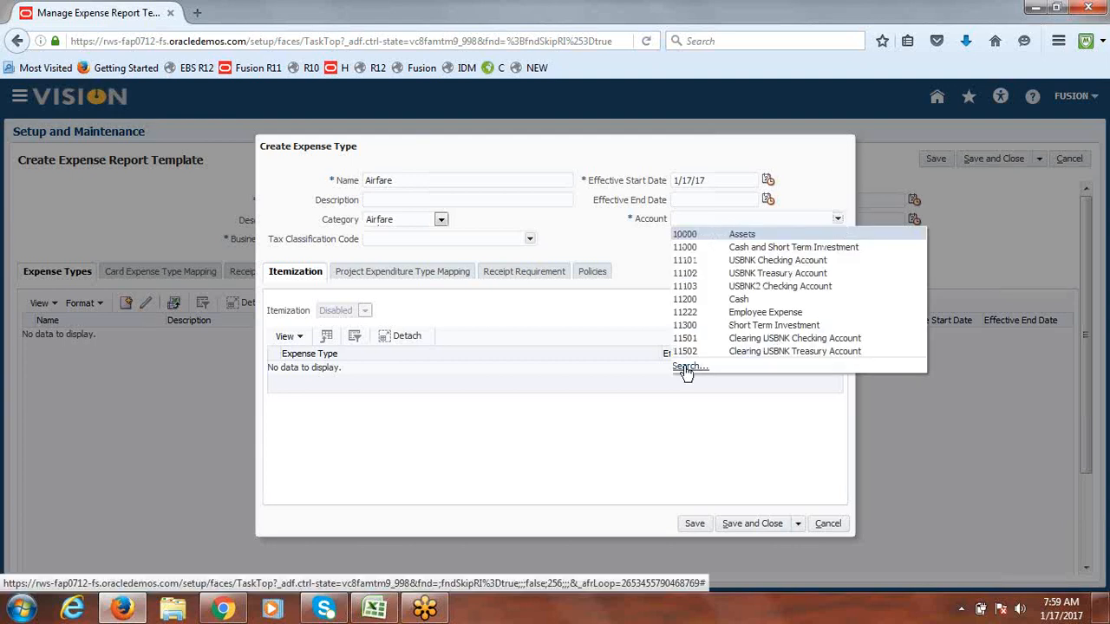
{"action": "left_click", "coordinate": [684, 366]}
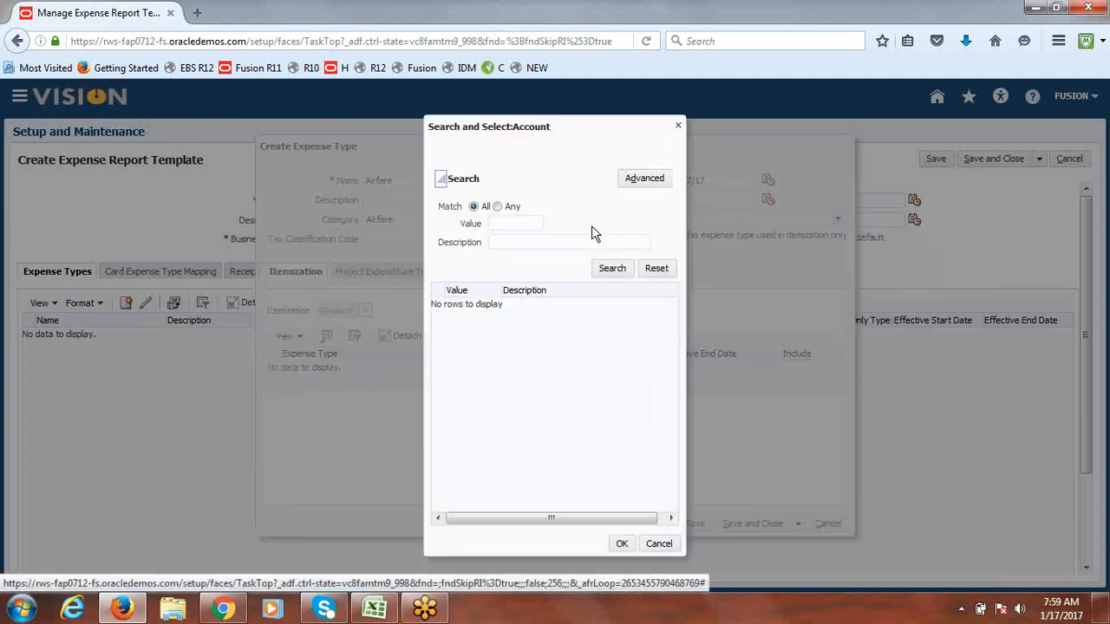
{"action": "type", "text": "%irf"}
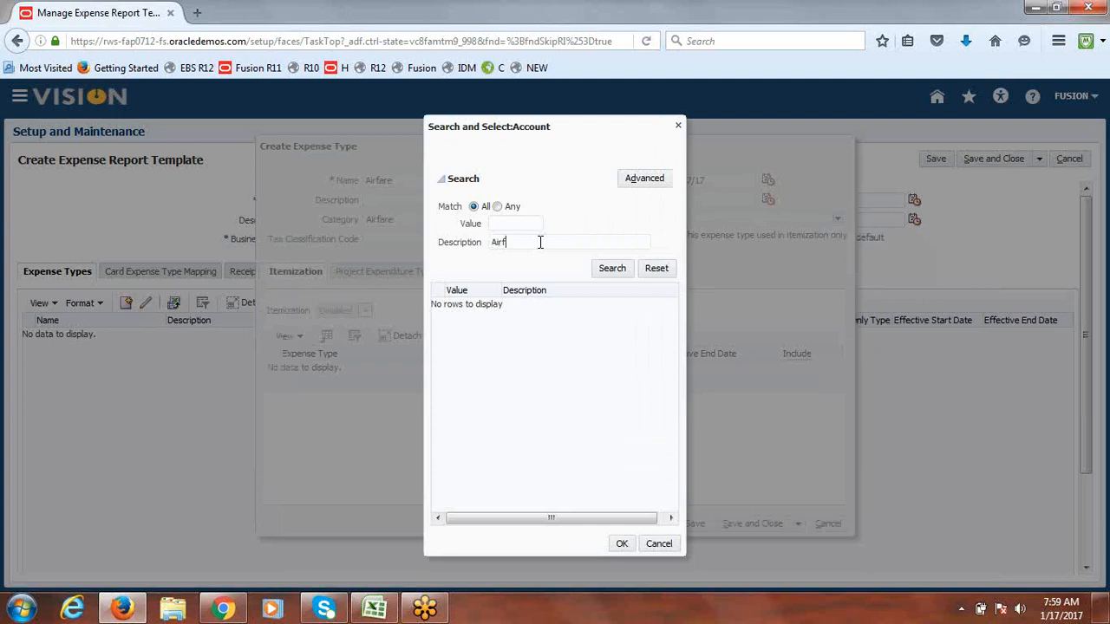
{"action": "type", "text": "are"}
{"action": "key", "text": "Return"}
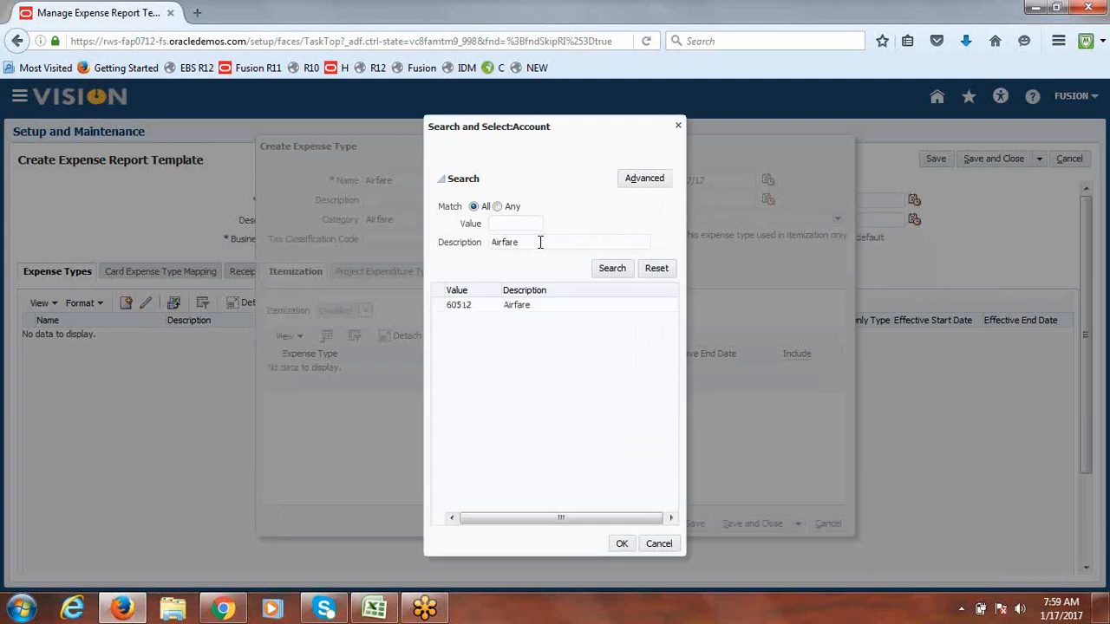
{"action": "left_click", "coordinate": [458, 307]}
{"action": "left_click", "coordinate": [622, 544]}
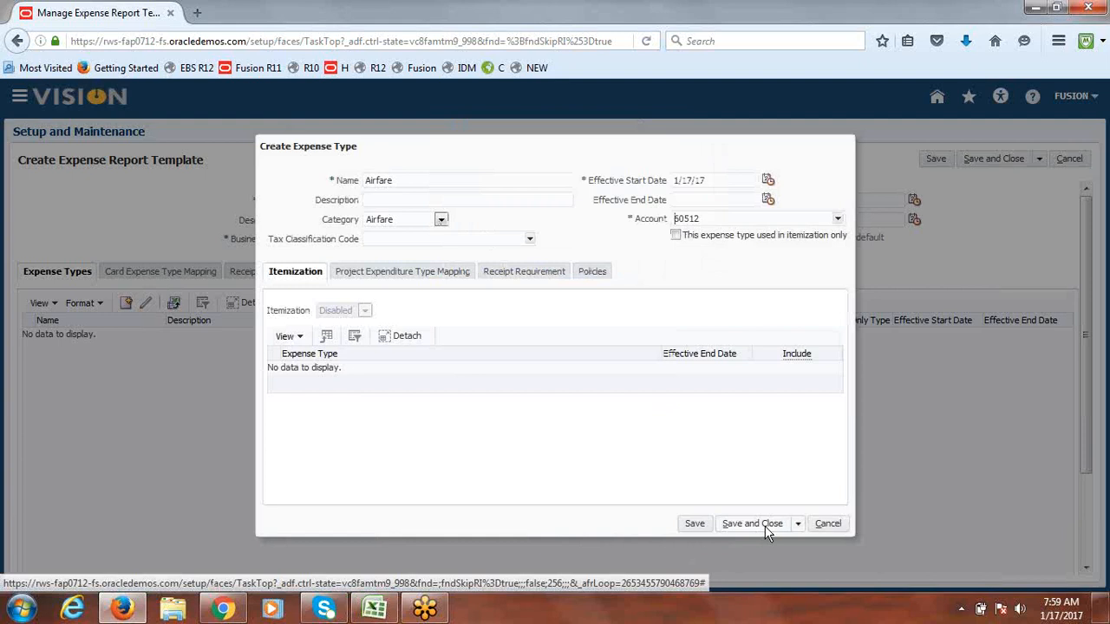
{"action": "left_click", "coordinate": [798, 524]}
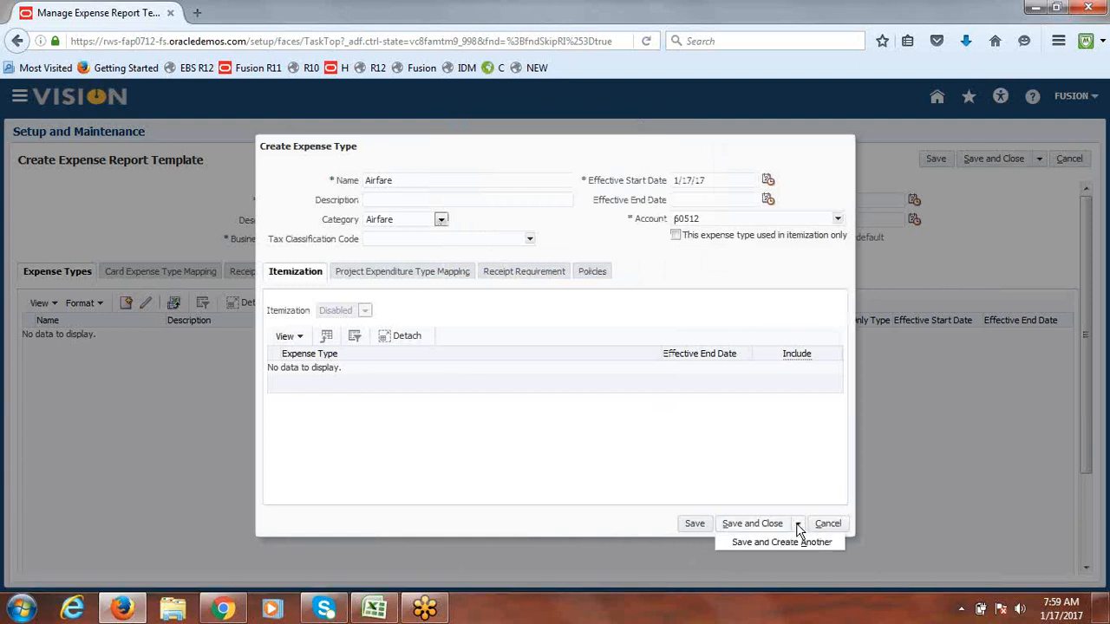
{"action": "left_click", "coordinate": [756, 543]}
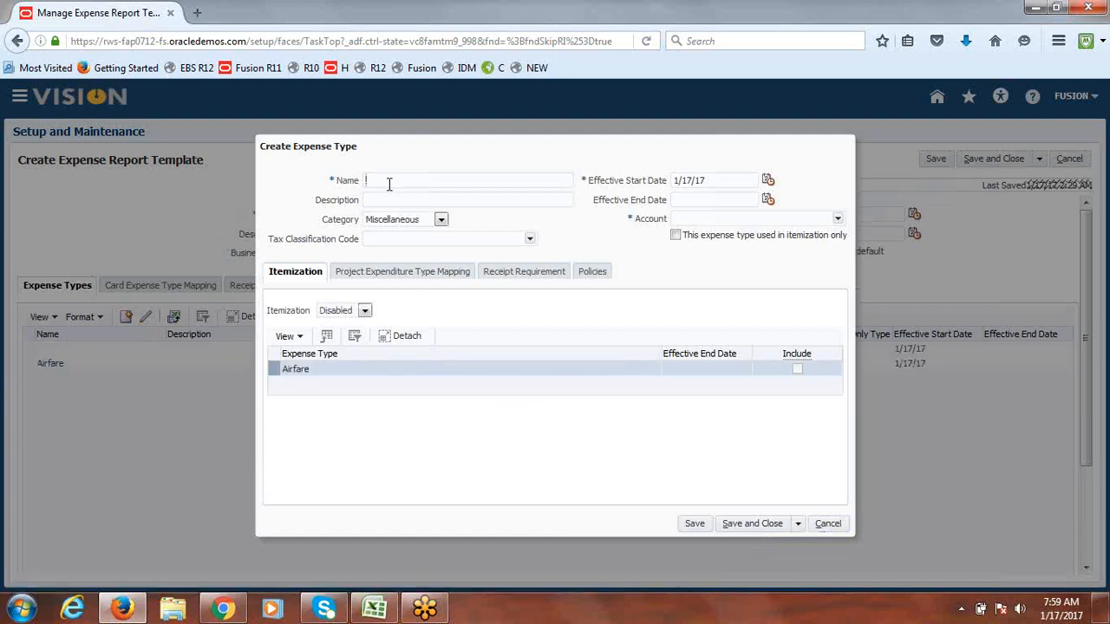
Step: Enter 'Food' as the new expense type's name and description, with category Meals
{"action": "type", "text": "Food"}
{"action": "left_click", "coordinate": [349, 181]}
{"action": "left_click", "coordinate": [403, 201]}
{"action": "type", "text": "Food"}
{"action": "left_click", "coordinate": [441, 220]}
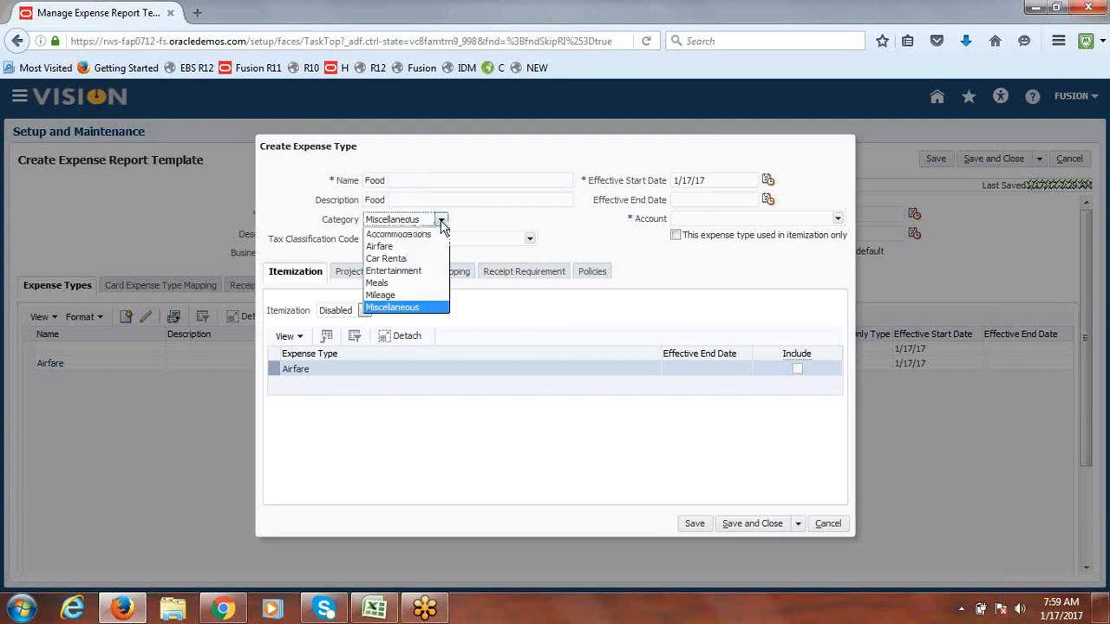
{"action": "left_click", "coordinate": [399, 282]}
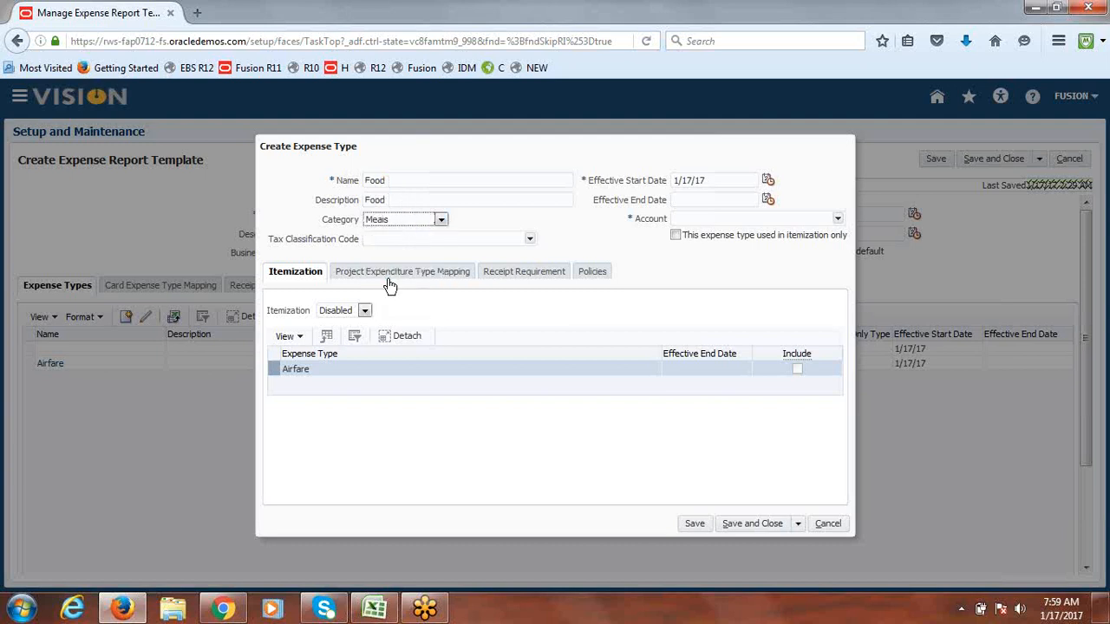
Step: Search accounts for 'Meals', assign account 60521, and save the Food expense type
{"action": "left_click", "coordinate": [838, 220]}
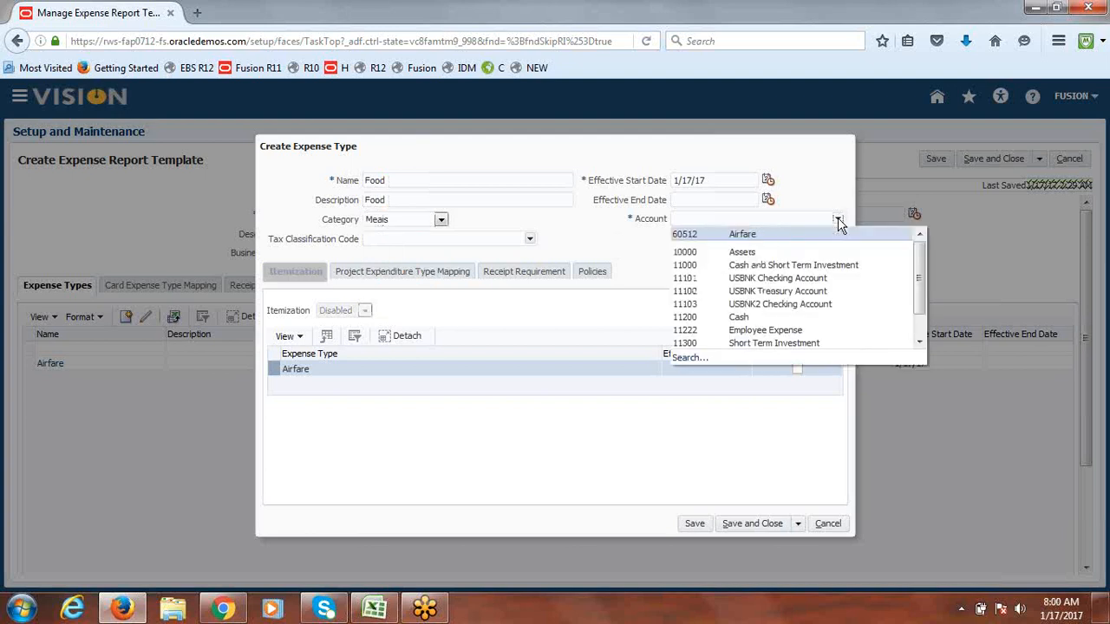
{"action": "left_click", "coordinate": [690, 357]}
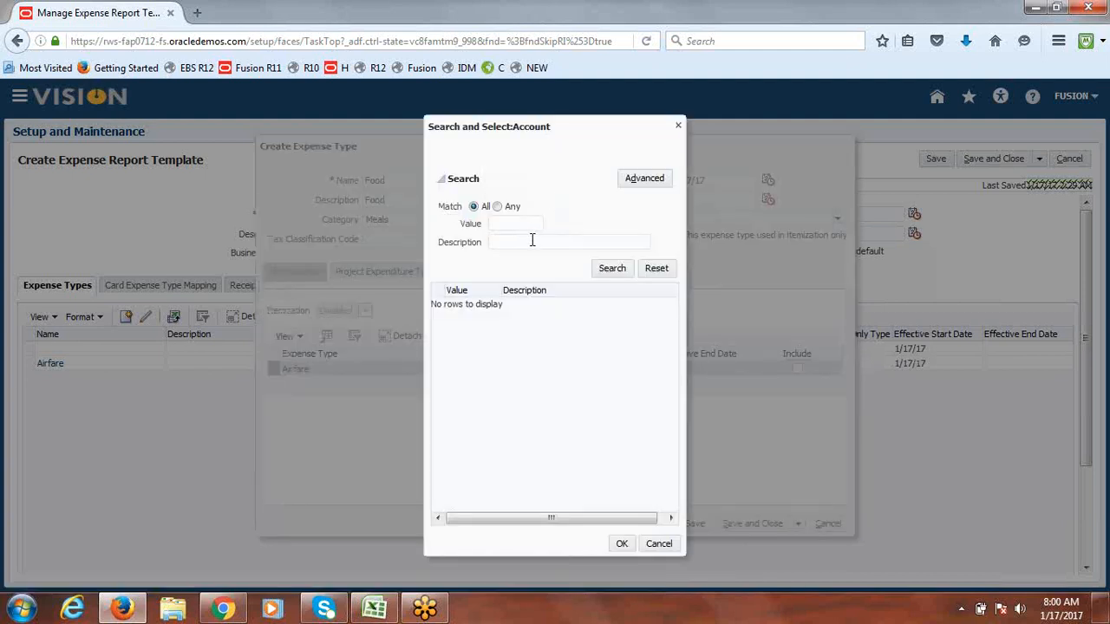
{"action": "left_click", "coordinate": [532, 240]}
{"action": "type", "text": "Meals"}
{"action": "key", "text": "Return"}
{"action": "left_click", "coordinate": [451, 308]}
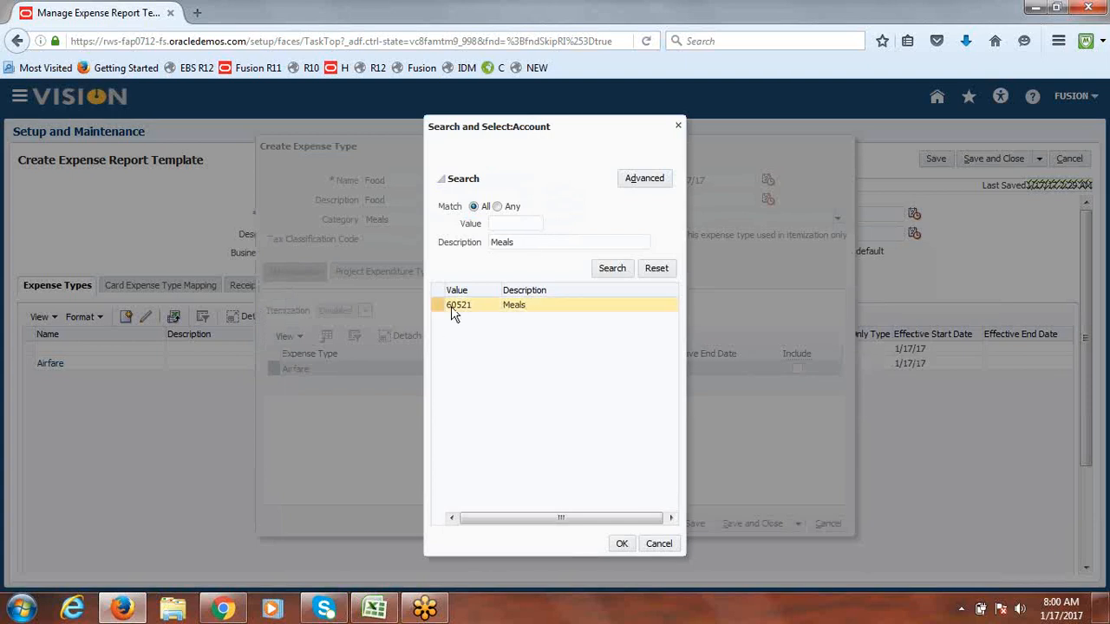
{"action": "left_click", "coordinate": [619, 543]}
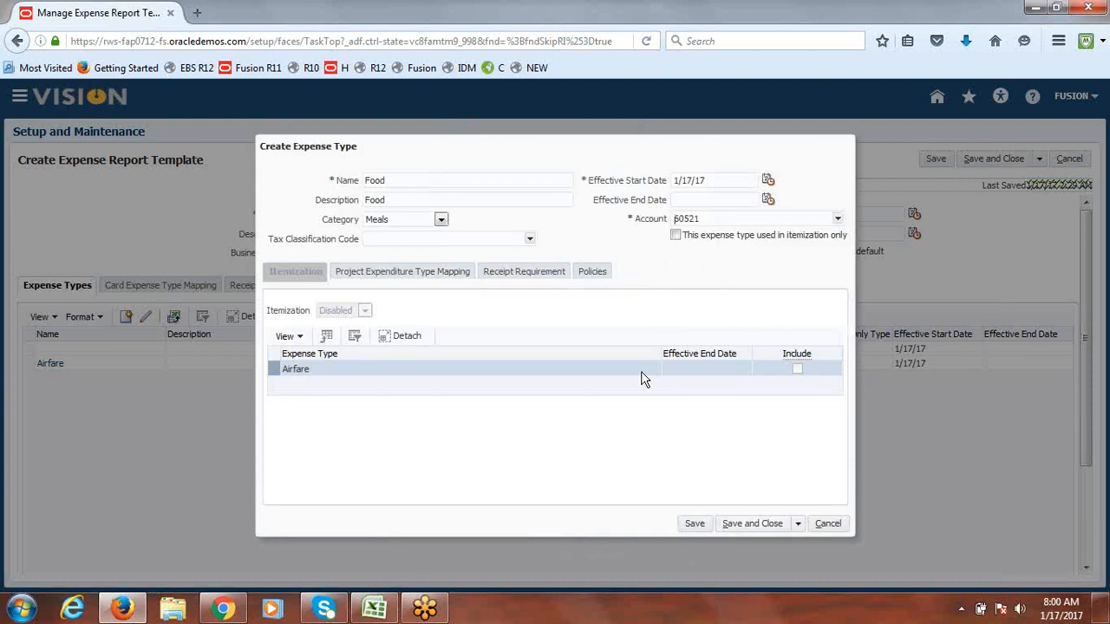
{"action": "left_click", "coordinate": [749, 527]}
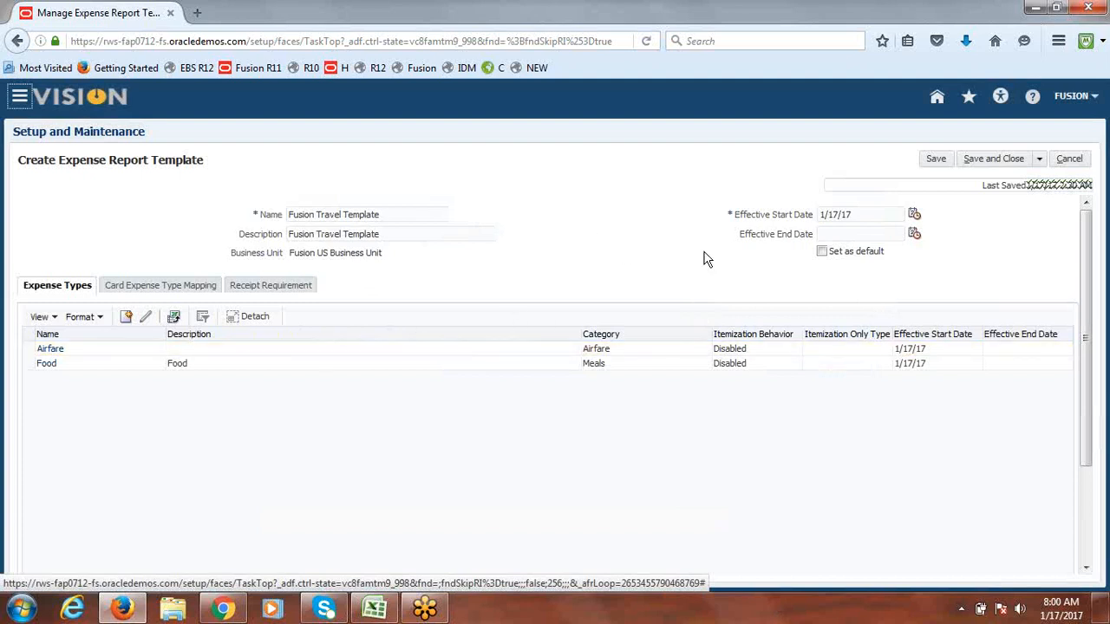
Step: Set Fusion Travel Template as the default, save it, and finish managing templates
{"action": "left_click", "coordinate": [822, 253]}
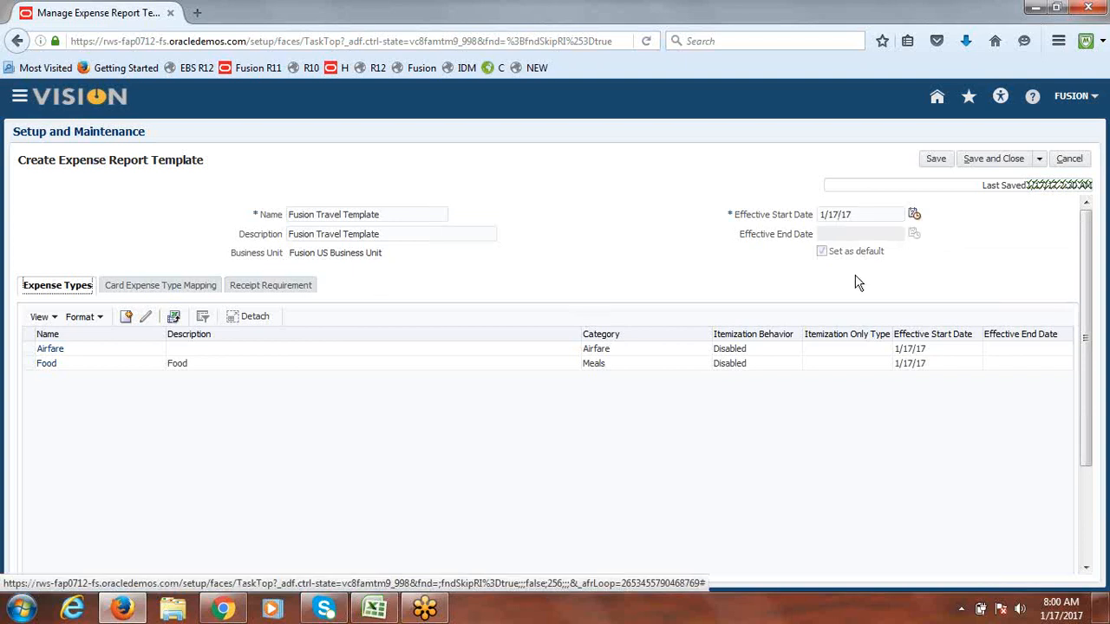
{"action": "left_click", "coordinate": [1008, 160]}
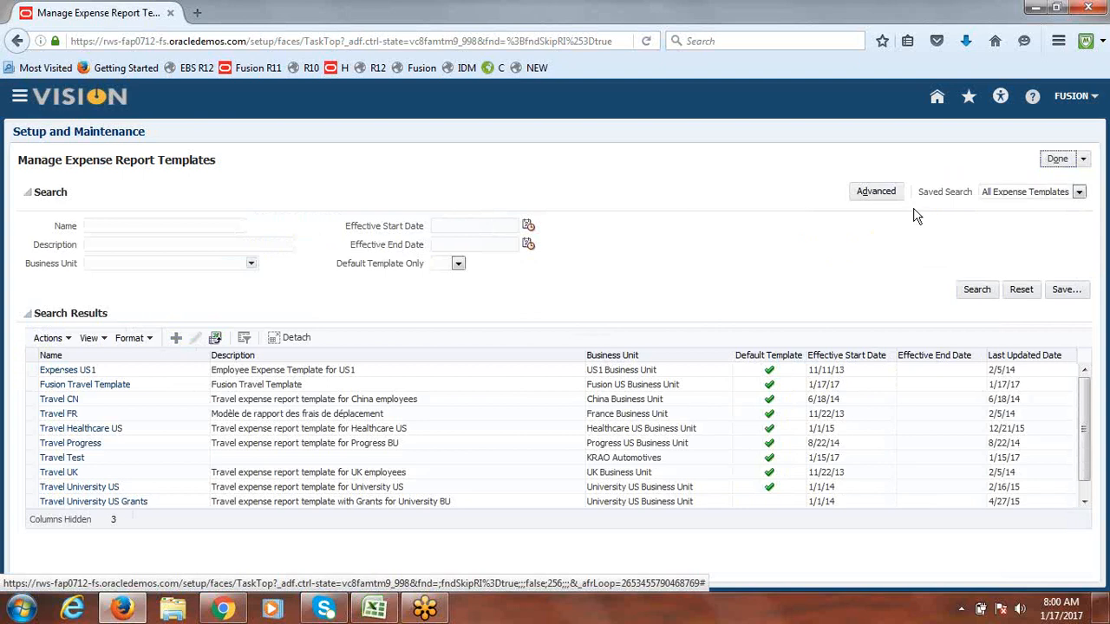
{"action": "left_click", "coordinate": [1052, 159]}
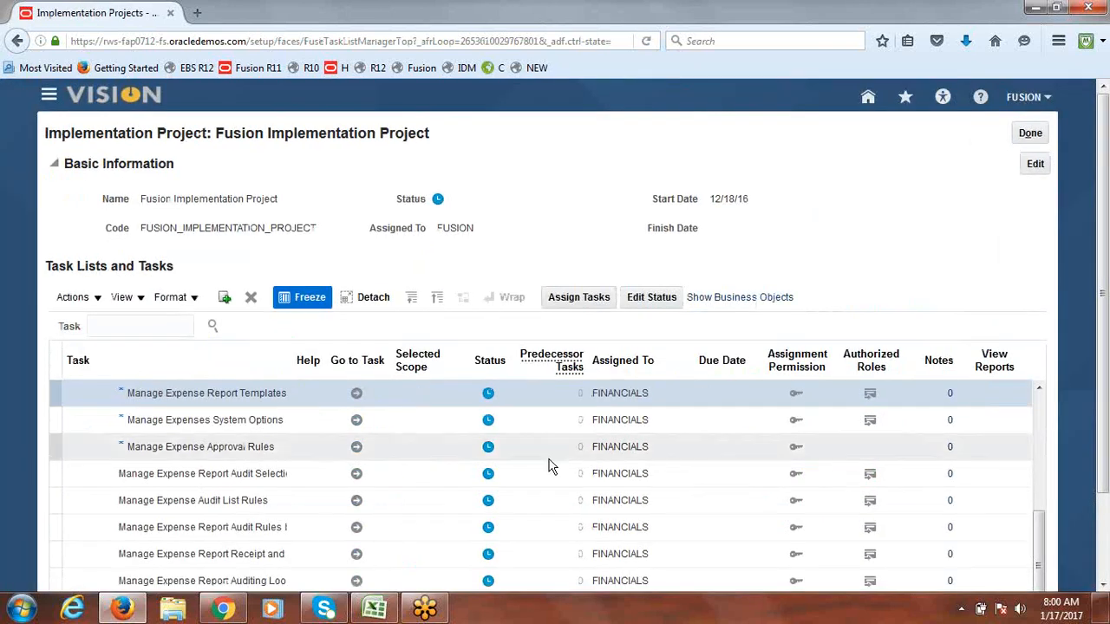
Step: Enter 'Done' in B2 and B3 for the first two checklist steps and save the workbook
{"action": "left_click", "coordinate": [374, 607]}
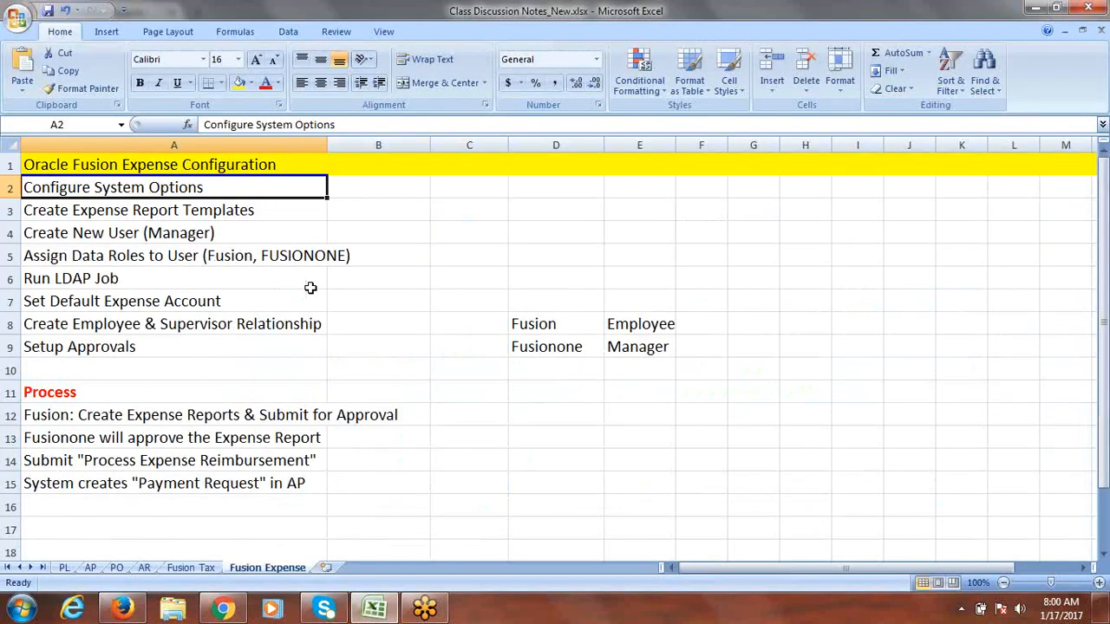
{"action": "key", "text": "Right"}
{"action": "type", "text": "Done"}
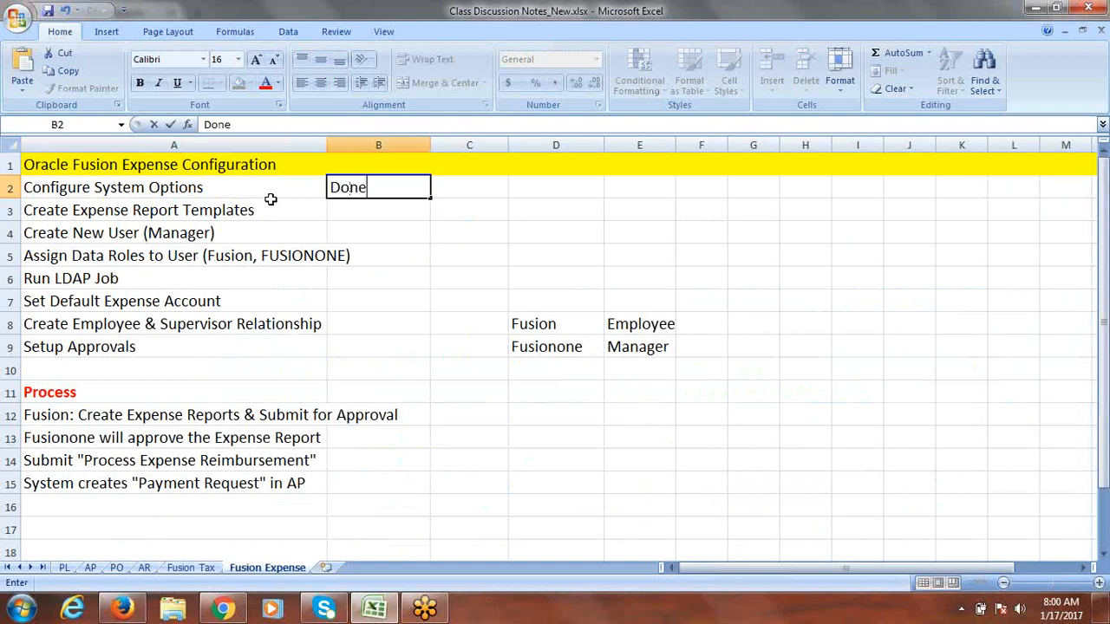
{"action": "left_click", "coordinate": [254, 209]}
{"action": "key", "text": "Right"}
{"action": "type", "text": "Done"}
{"action": "key", "text": "Right"}
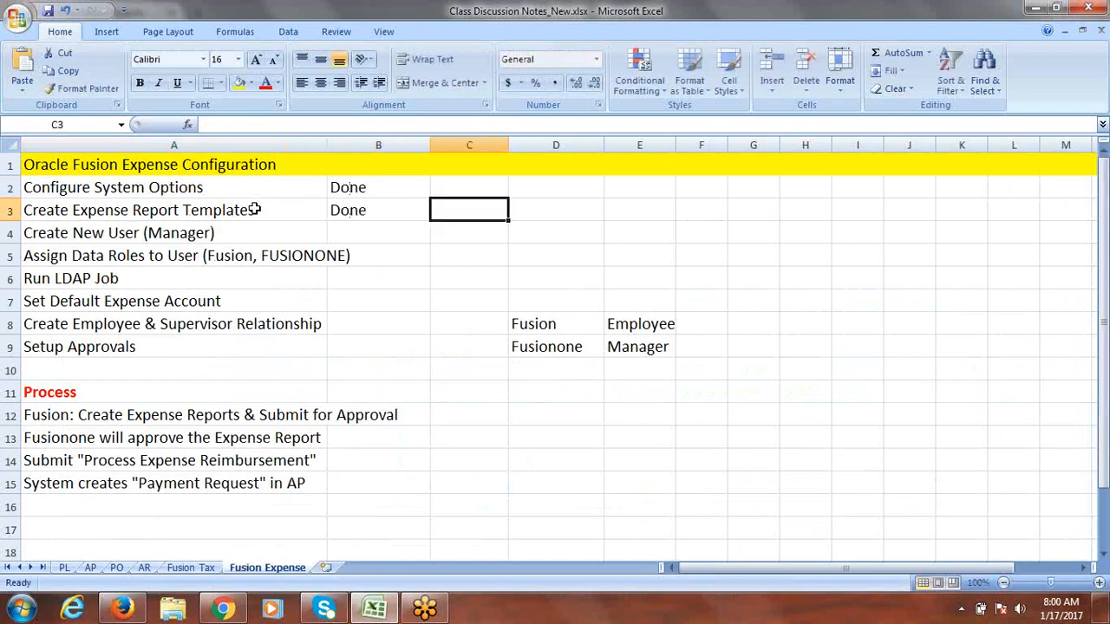
{"action": "left_click", "coordinate": [191, 235]}
{"action": "key", "text": "ctrl+s"}
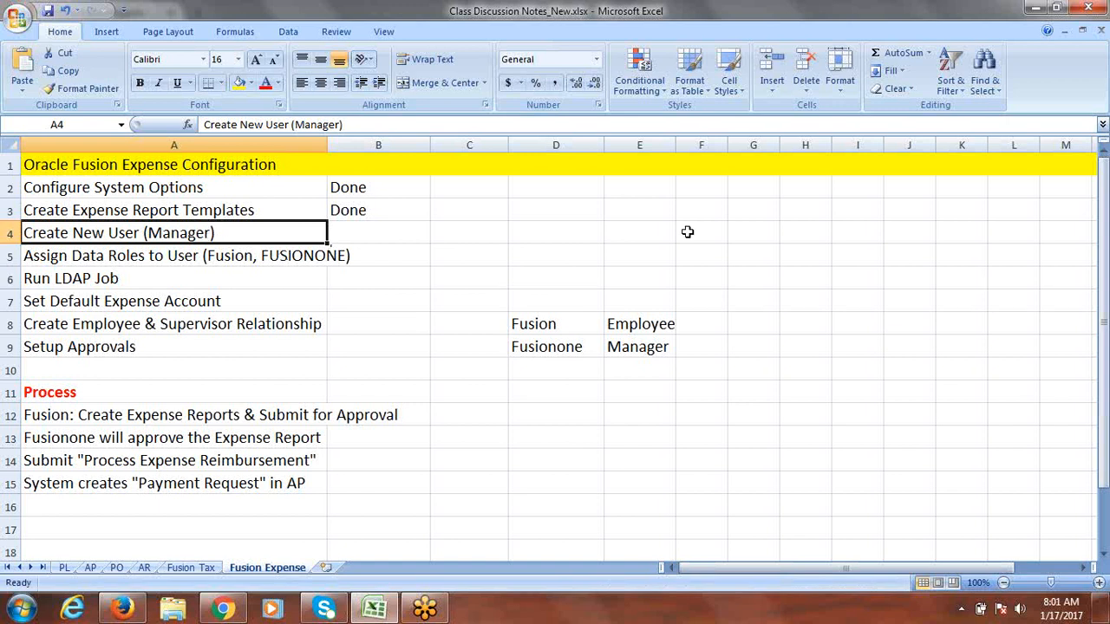
Step: Drag column E wider, then review the employee and manager user-name entries in rows 8–9
{"action": "left_click_drag", "start_coordinate": [677, 145], "coordinate": [720, 146]}
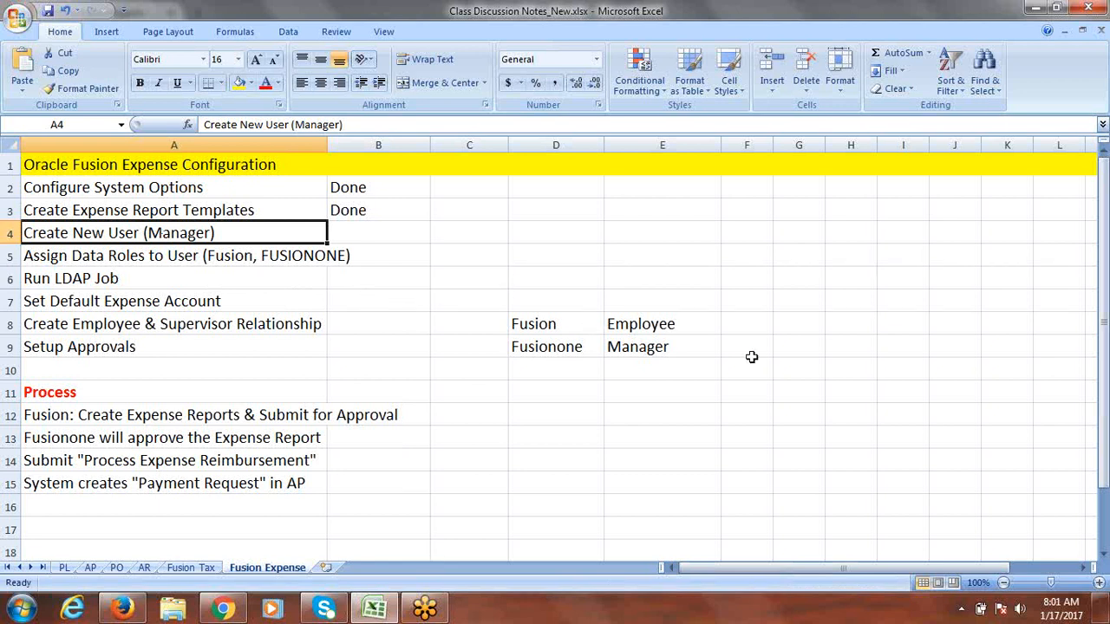
{"action": "left_click", "coordinate": [492, 325]}
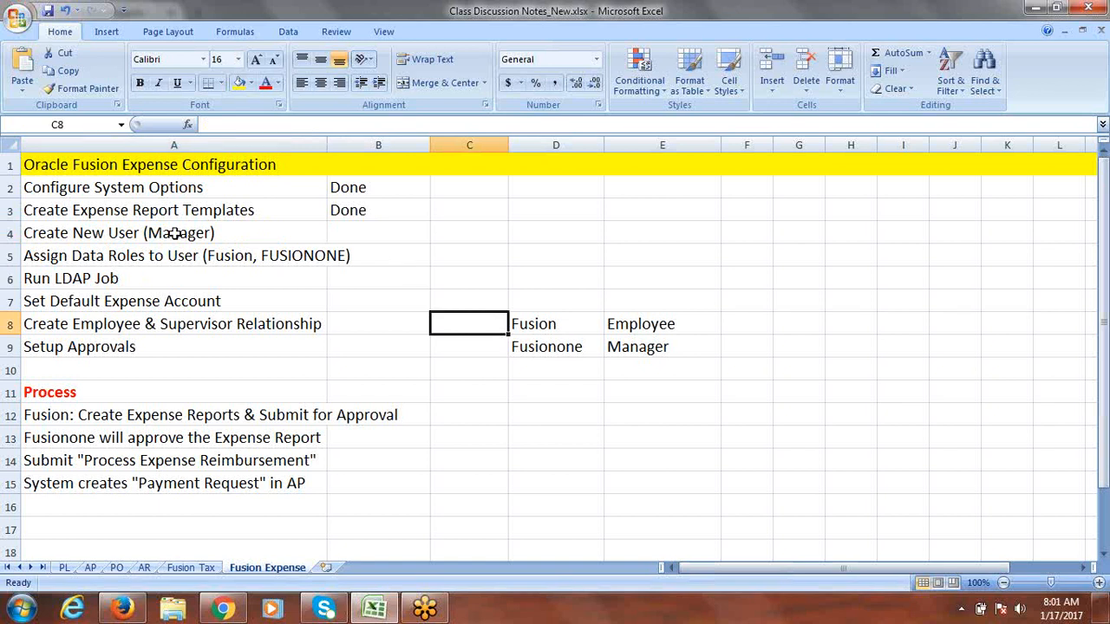
{"action": "left_click", "coordinate": [229, 255]}
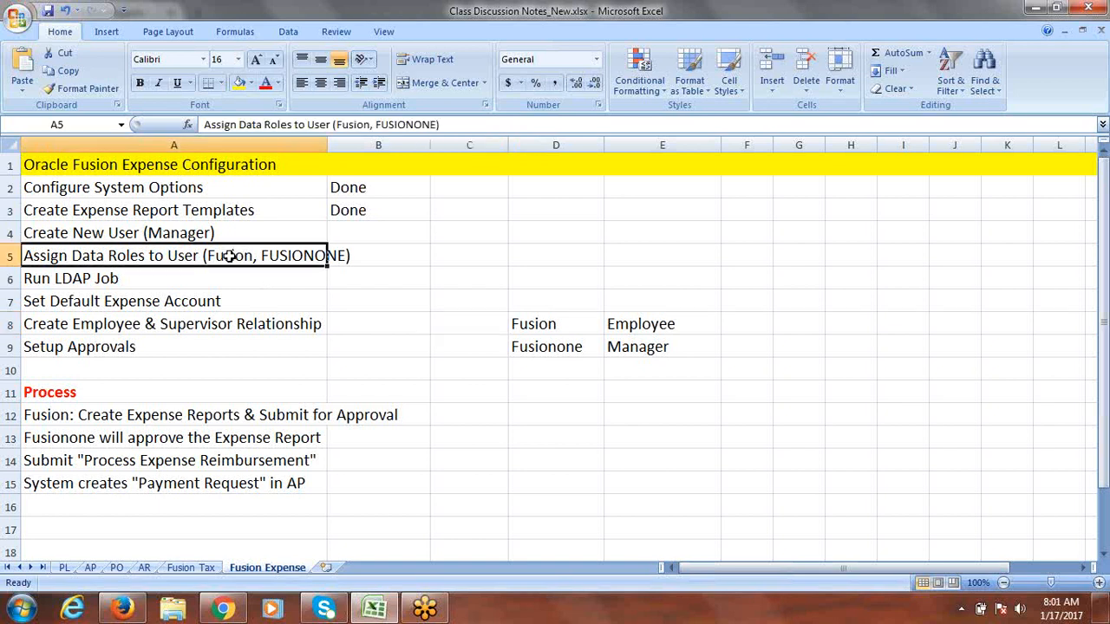
{"action": "left_click", "coordinate": [545, 323]}
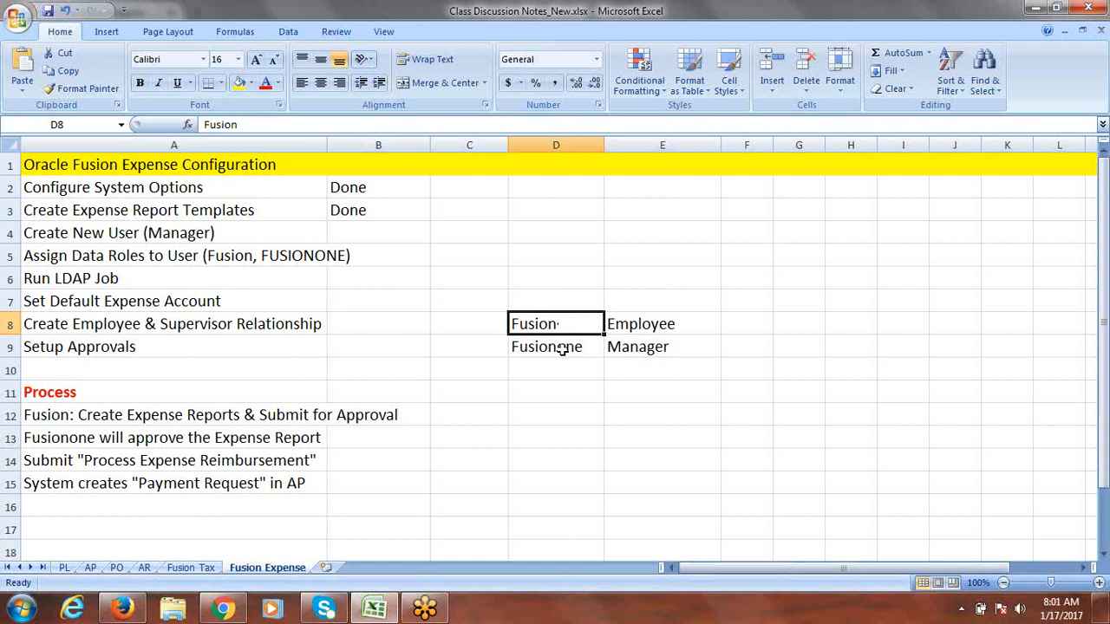
{"action": "left_click", "coordinate": [562, 348]}
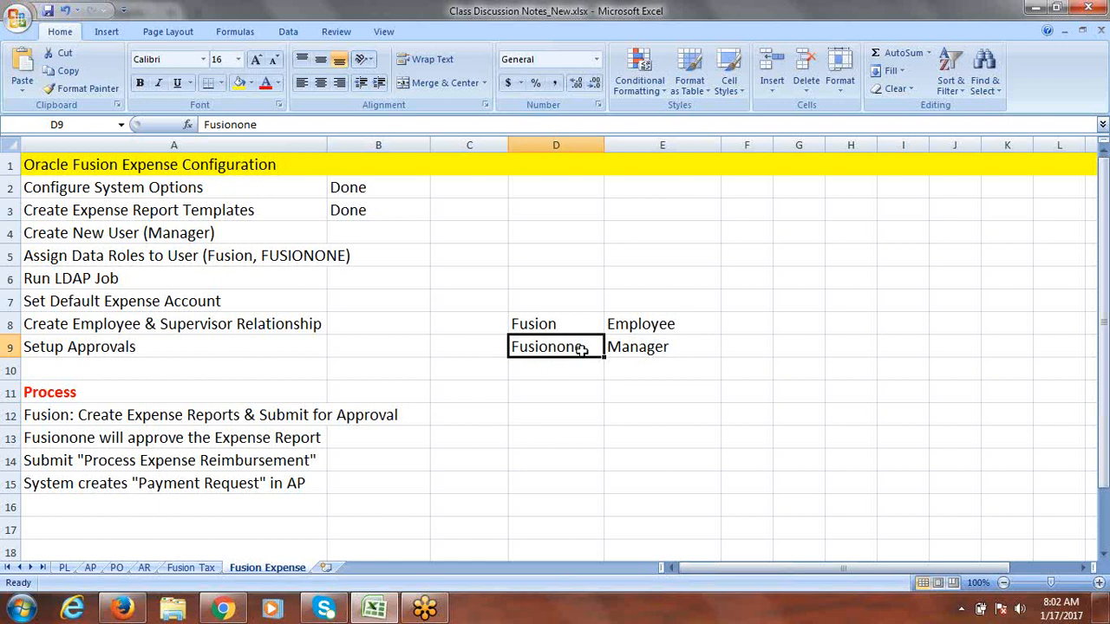
{"action": "left_click", "coordinate": [530, 323]}
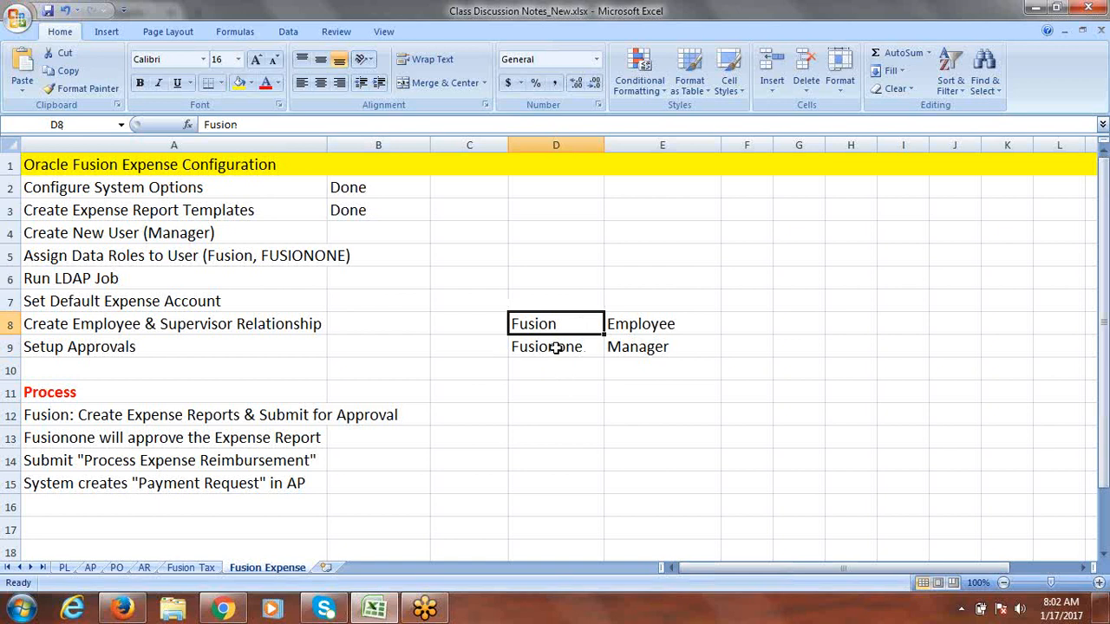
{"action": "left_click", "coordinate": [556, 347]}
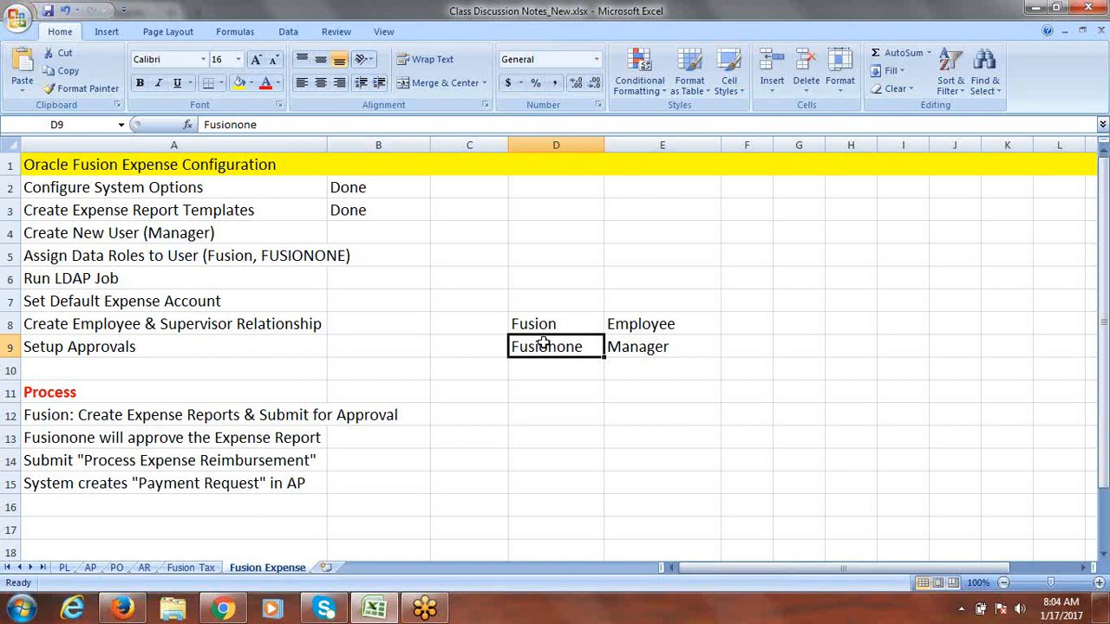
Step: Review the employee and manager user names in cells D8 and D9
{"action": "left_click", "coordinate": [540, 324]}
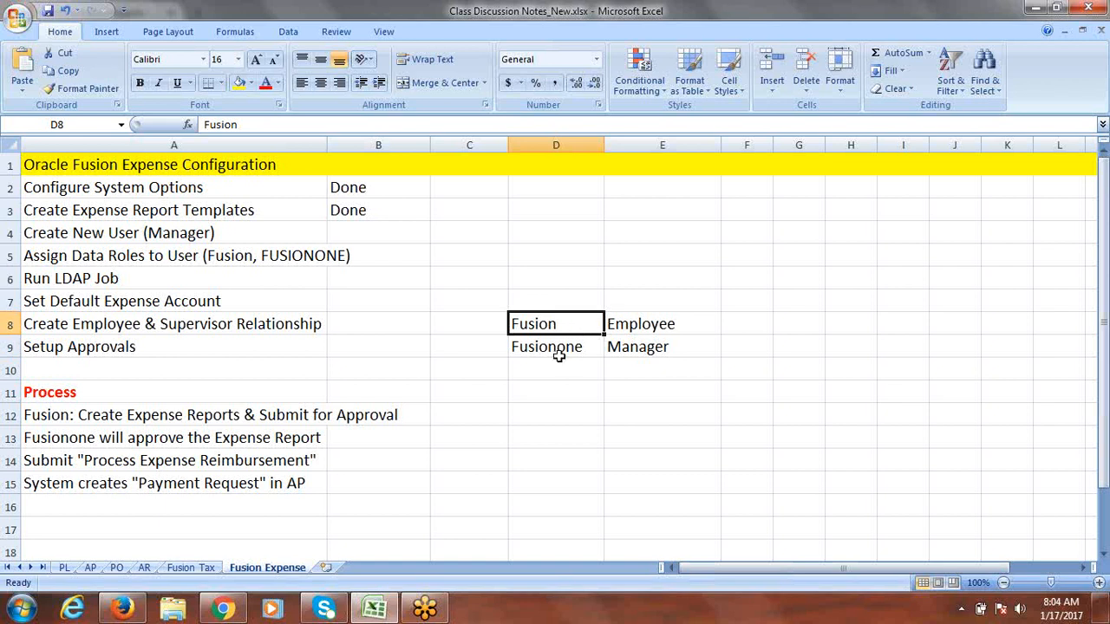
{"action": "left_click", "coordinate": [562, 353]}
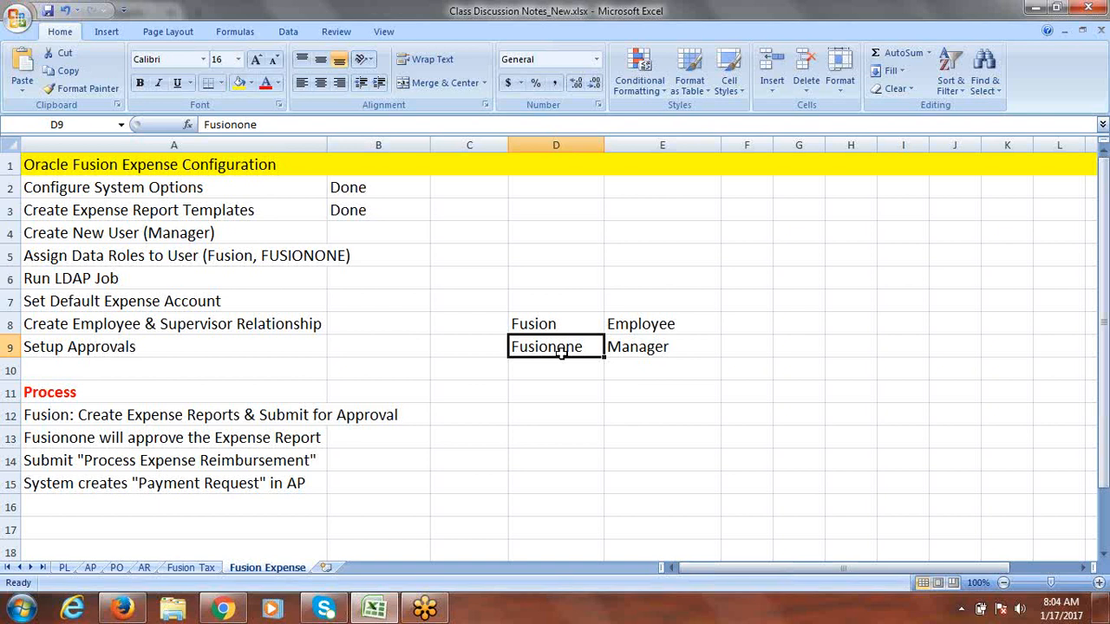
{"action": "left_click", "coordinate": [535, 324]}
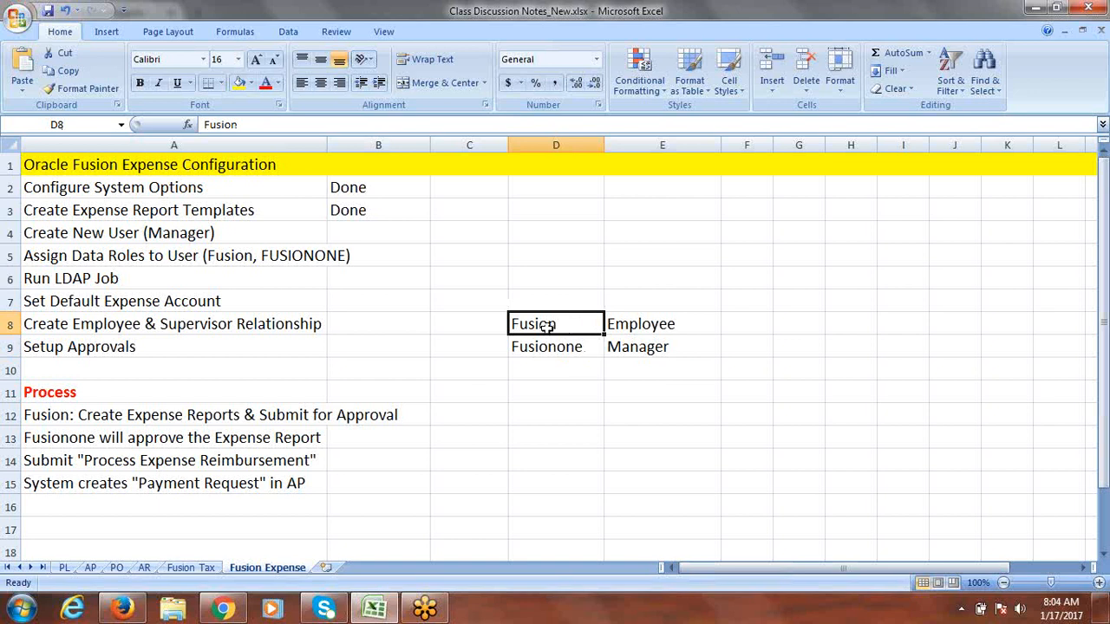
{"action": "left_click", "coordinate": [557, 349]}
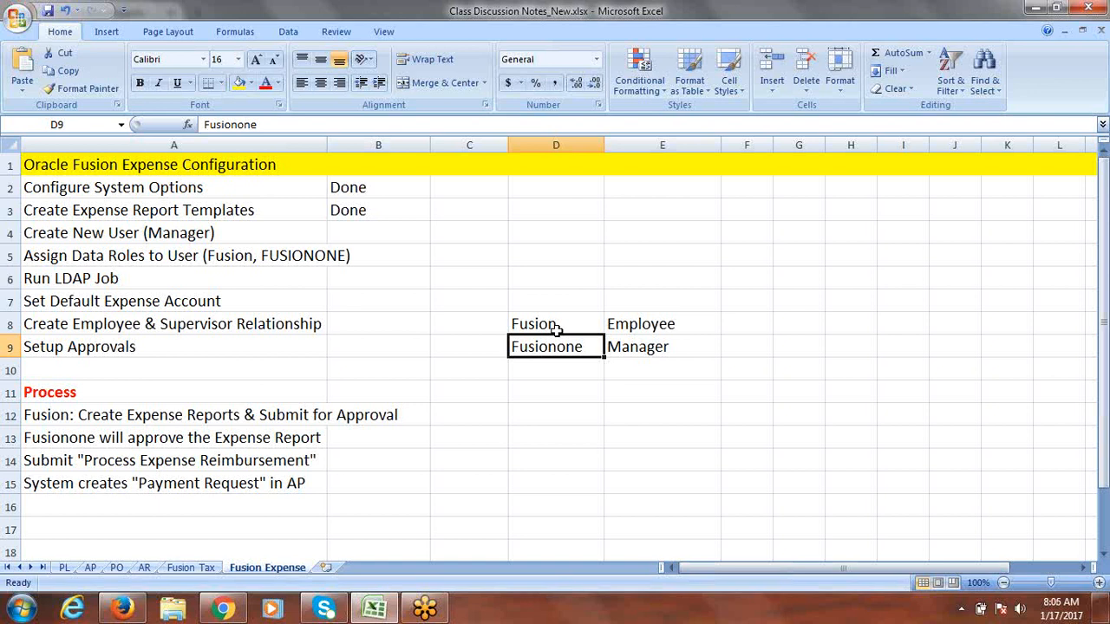
{"action": "left_click", "coordinate": [559, 326]}
{"action": "left_click", "coordinate": [559, 347]}
Step: Save the class discussion notes workbook with Ctrl+S
{"action": "left_click", "coordinate": [565, 326]}
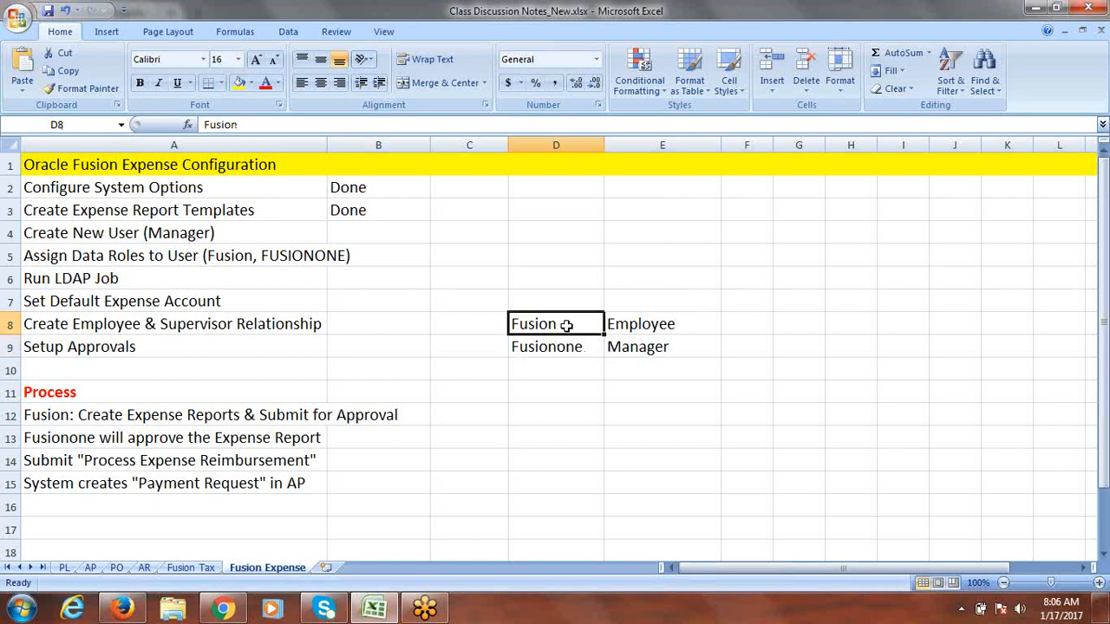
{"action": "key", "text": "ctrl+s"}
{"action": "left_click", "coordinate": [572, 347]}
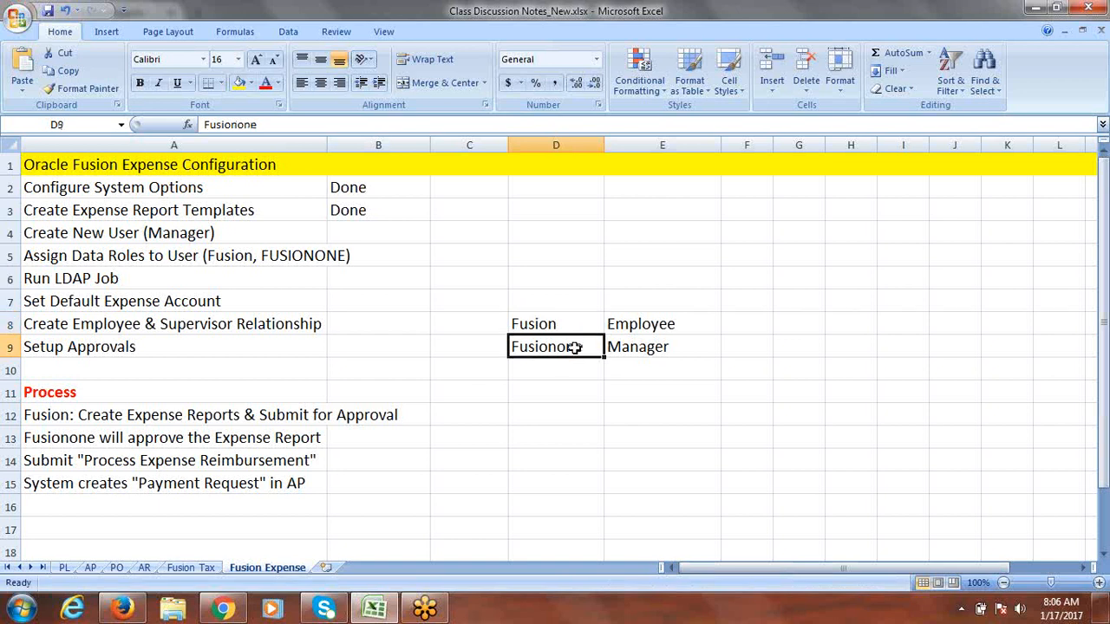
{"action": "key", "text": "ctrl+s"}
Step: Select the Create New User (Manager) task and switch to the Fusion project in Firefox
{"action": "left_click", "coordinate": [544, 325]}
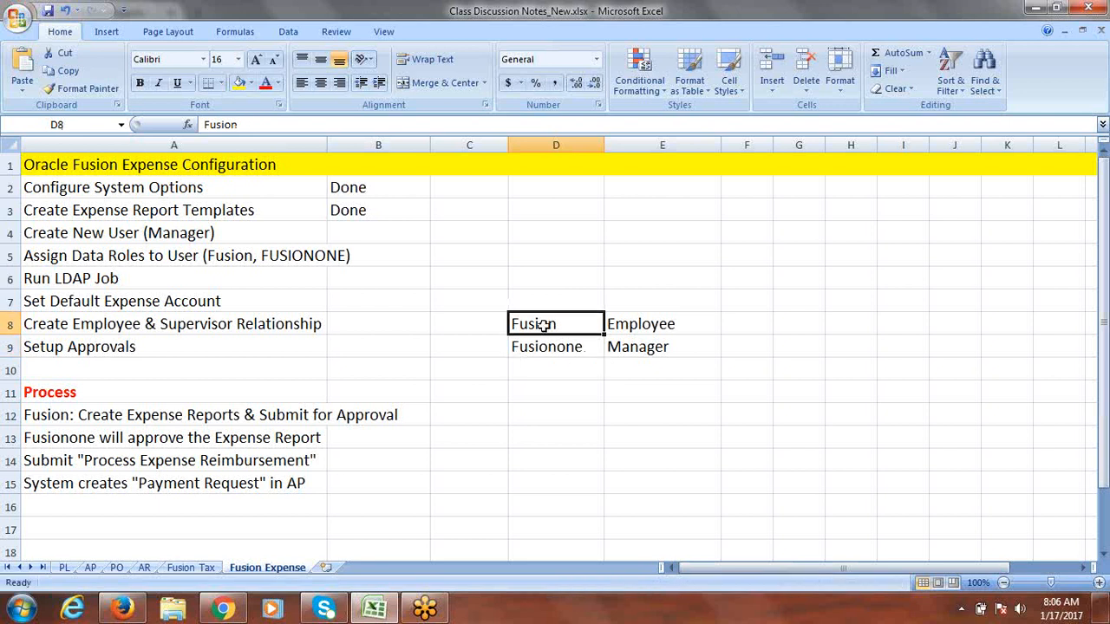
{"action": "left_click", "coordinate": [103, 233]}
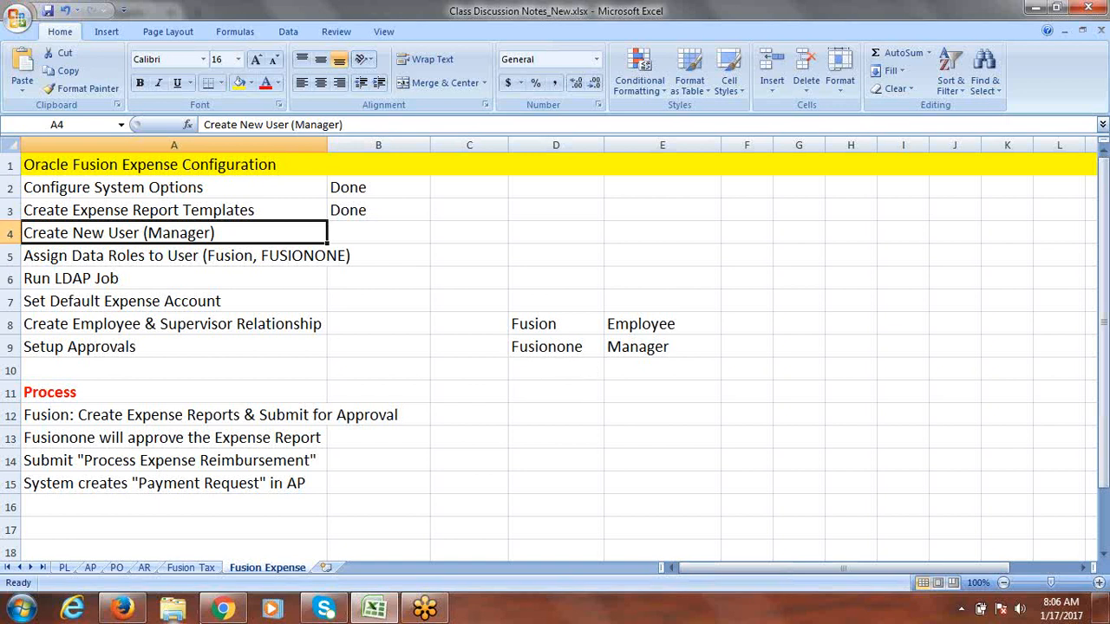
{"action": "left_click", "coordinate": [122, 608]}
Step: Finish with the implementation projects page and pick Manage Users from the Navigator
{"action": "left_click", "coordinate": [1023, 133]}
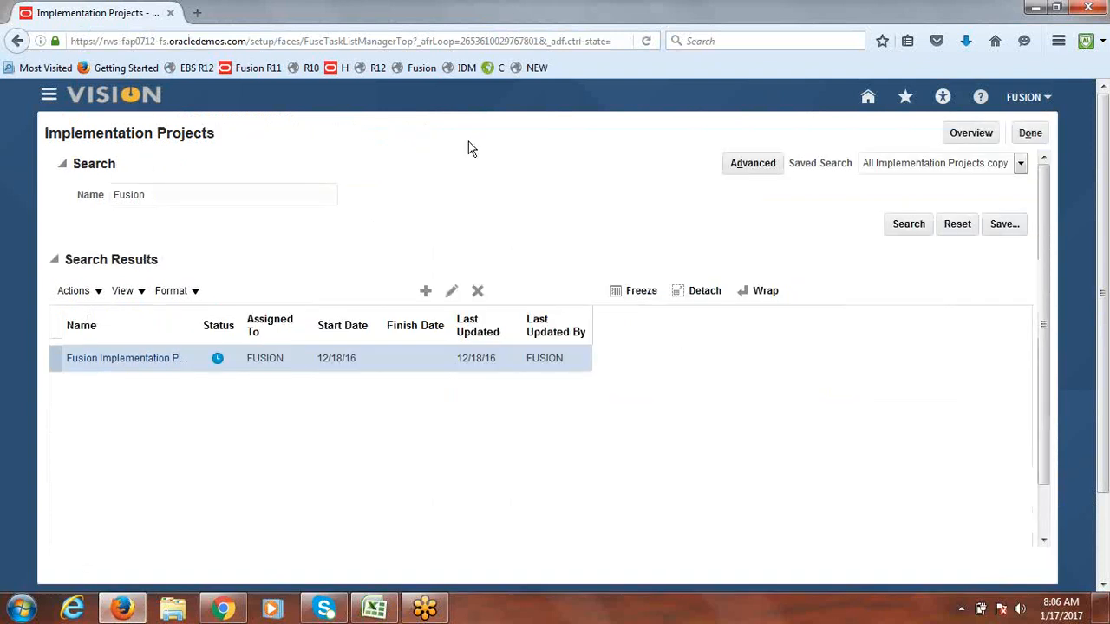
{"action": "left_click", "coordinate": [54, 98]}
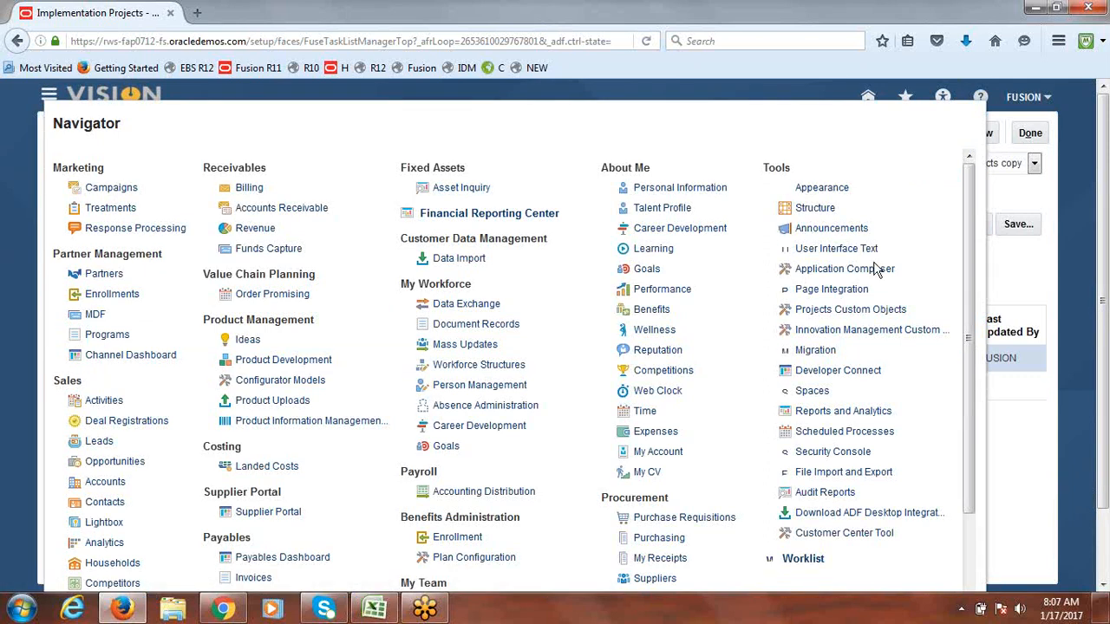
{"action": "left_click_drag", "start_coordinate": [971, 262], "coordinate": [975, 384]}
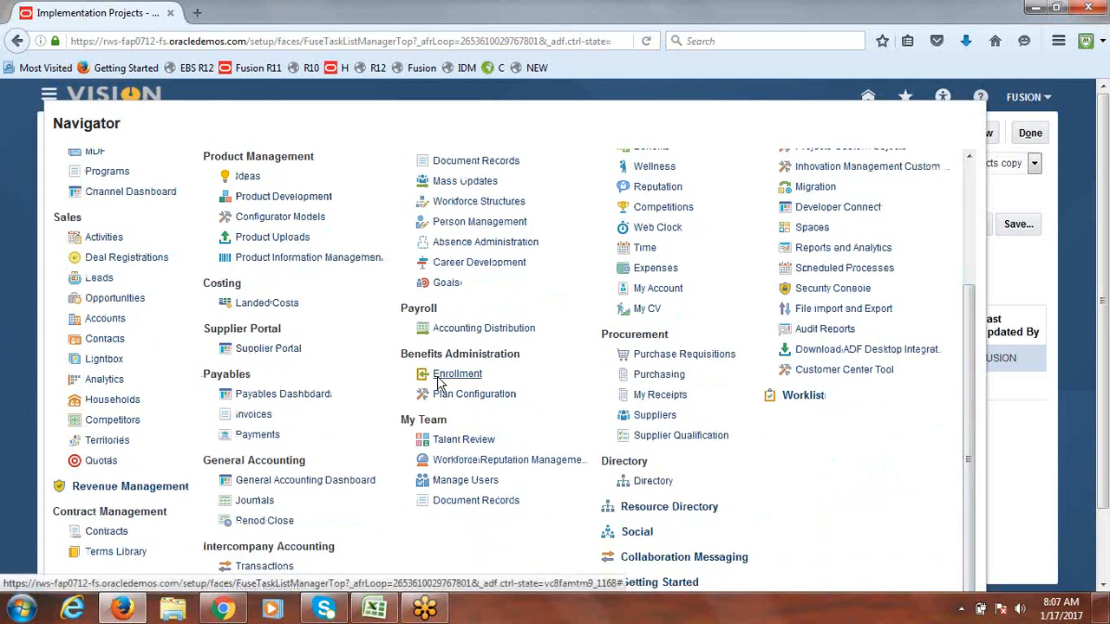
{"action": "left_click_drag", "start_coordinate": [460, 427], "coordinate": [396, 427]}
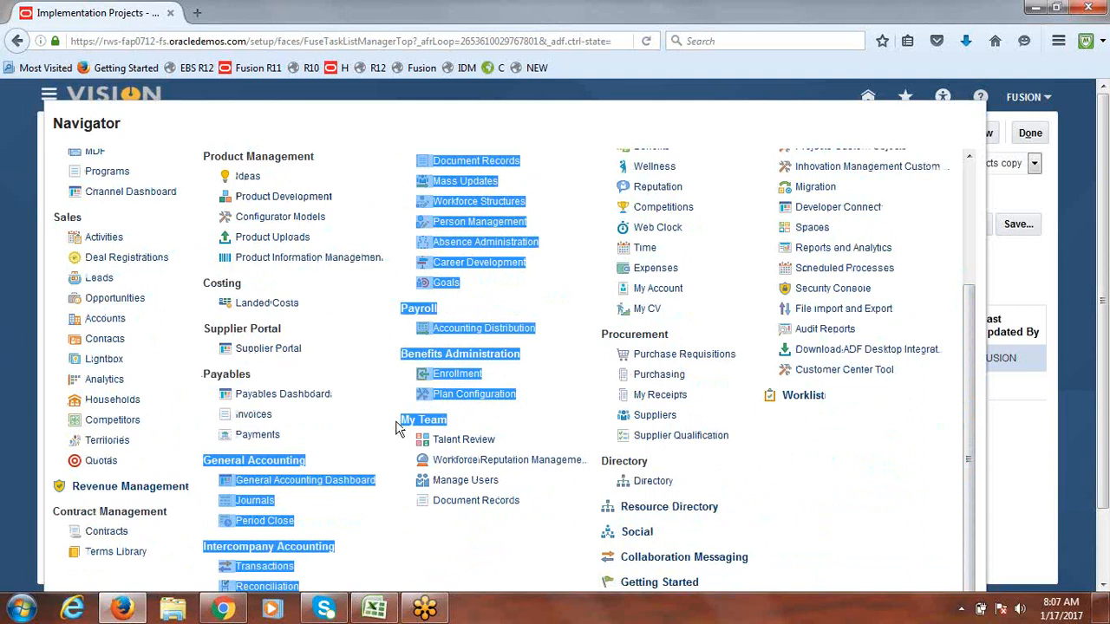
{"action": "left_click", "coordinate": [503, 416]}
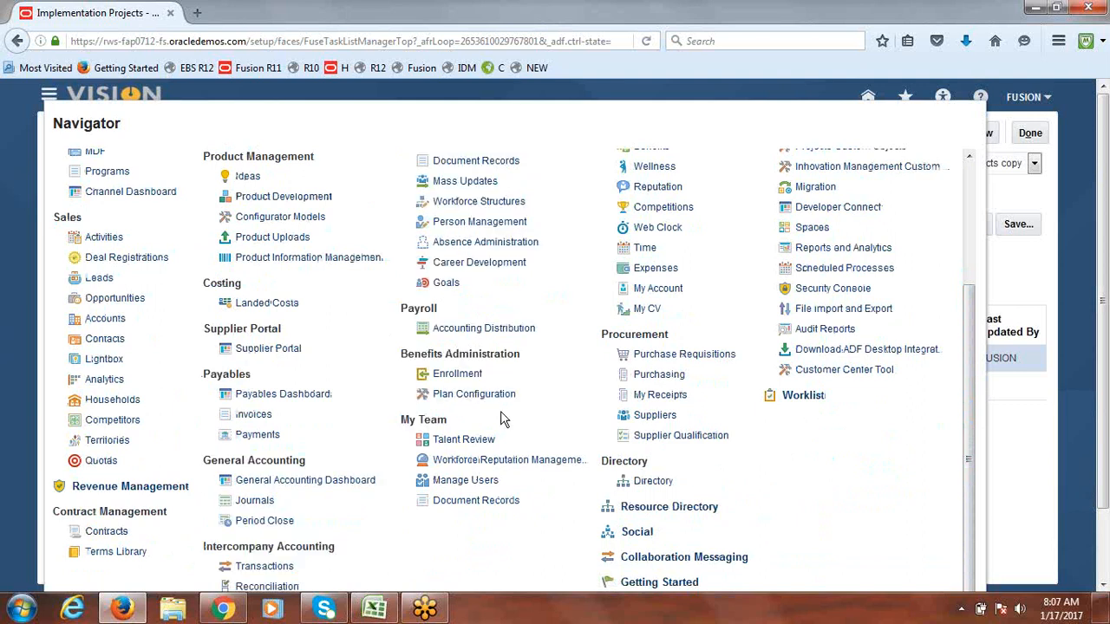
{"action": "left_click", "coordinate": [457, 484]}
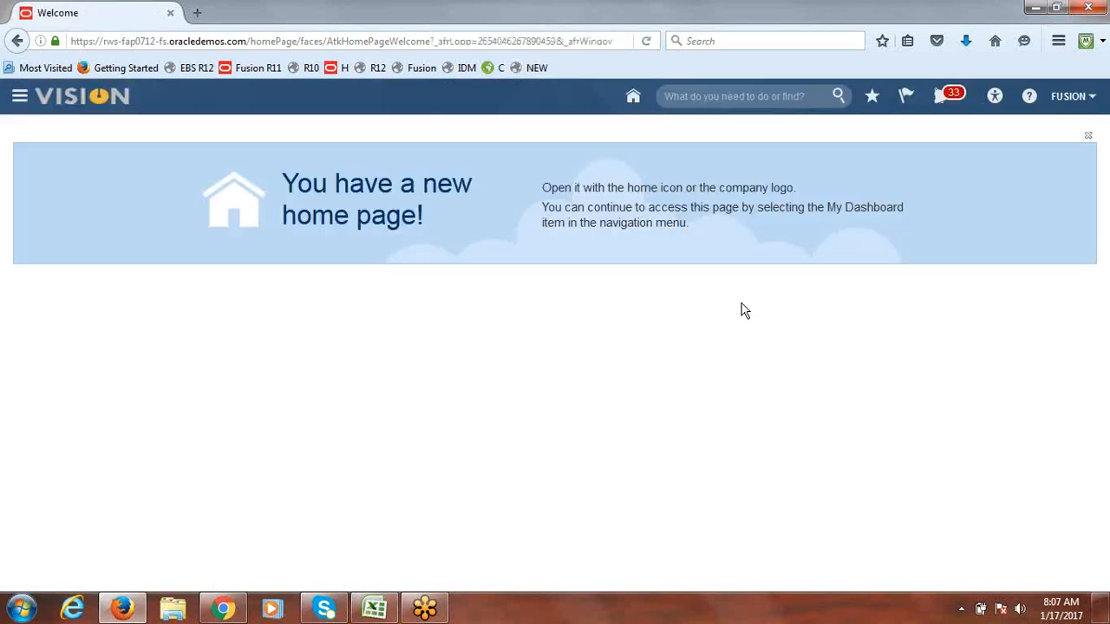
Step: Open Manage Users from the Navigator's My Team section
{"action": "left_click", "coordinate": [19, 98]}
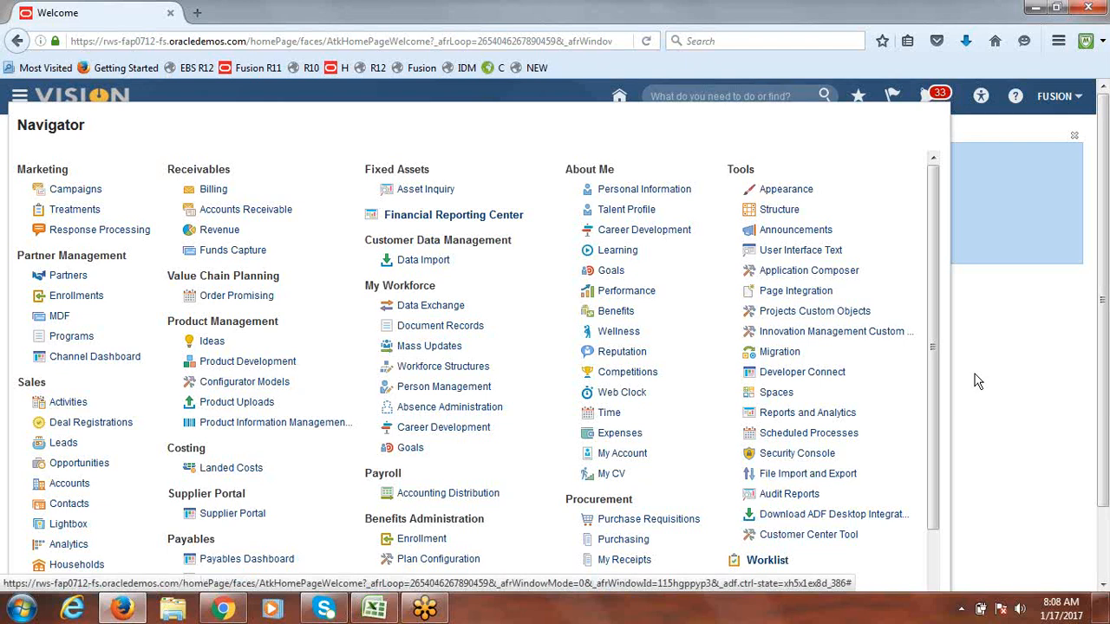
{"action": "left_click_drag", "start_coordinate": [937, 305], "coordinate": [937, 382]}
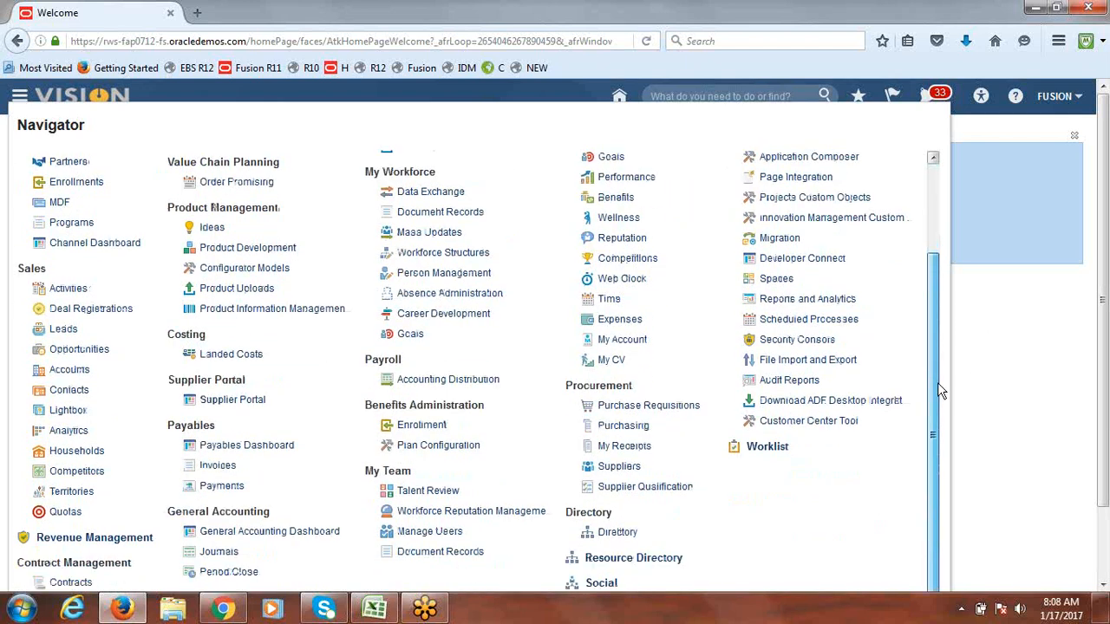
{"action": "left_click", "coordinate": [444, 536]}
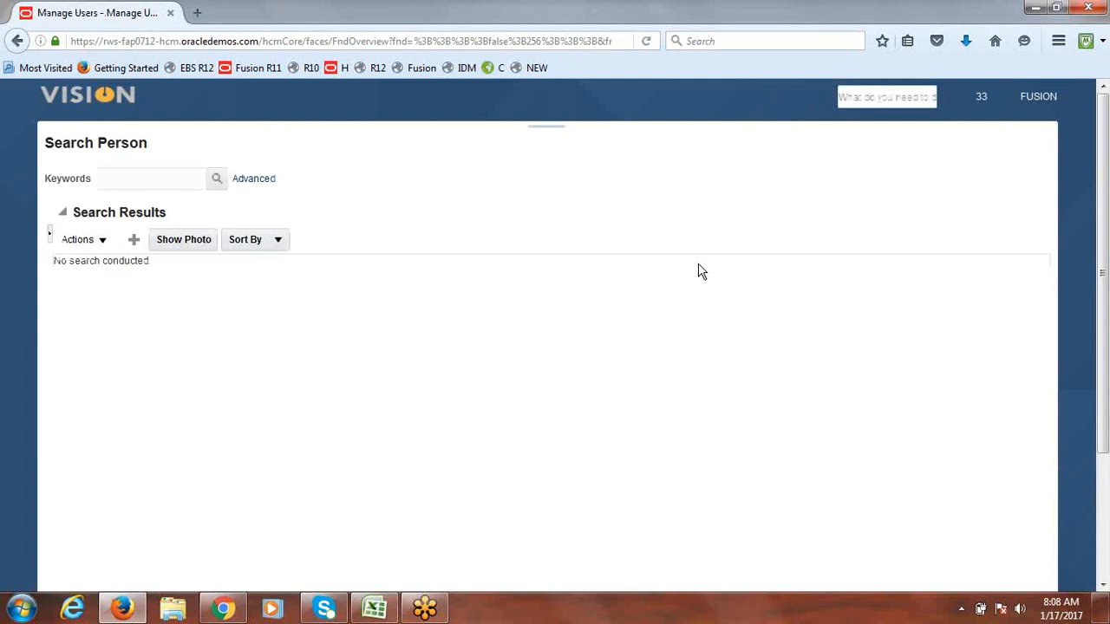
Step: Start a new user with last name FUSIONONE and a matching Gmail e-mail address
{"action": "left_click", "coordinate": [134, 243]}
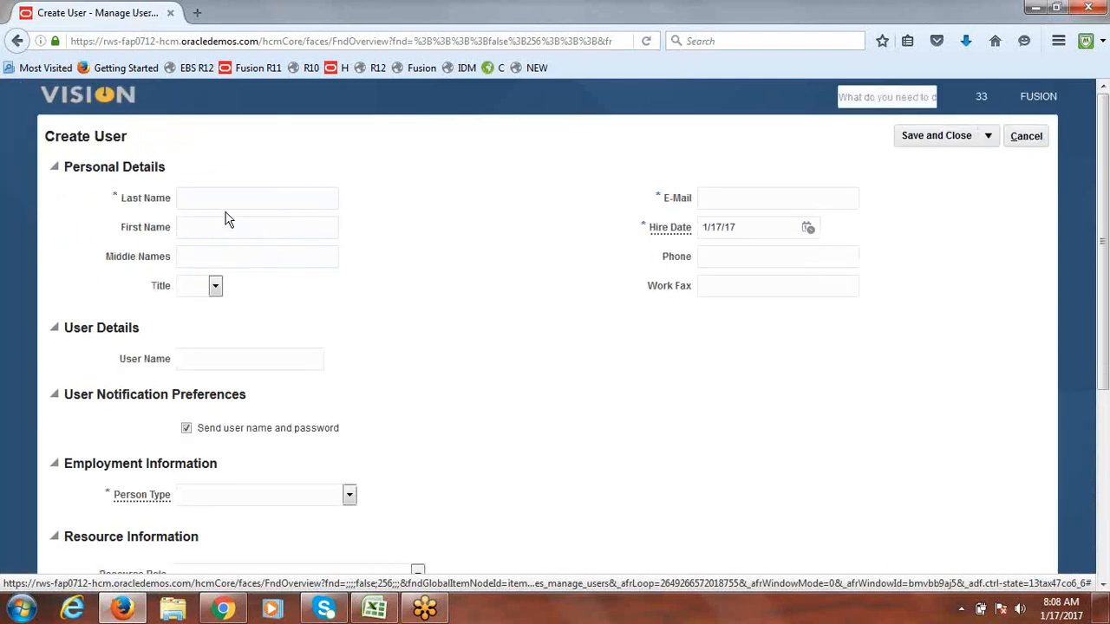
{"action": "left_click", "coordinate": [238, 200]}
{"action": "type", "text": "FUSIONONE"}
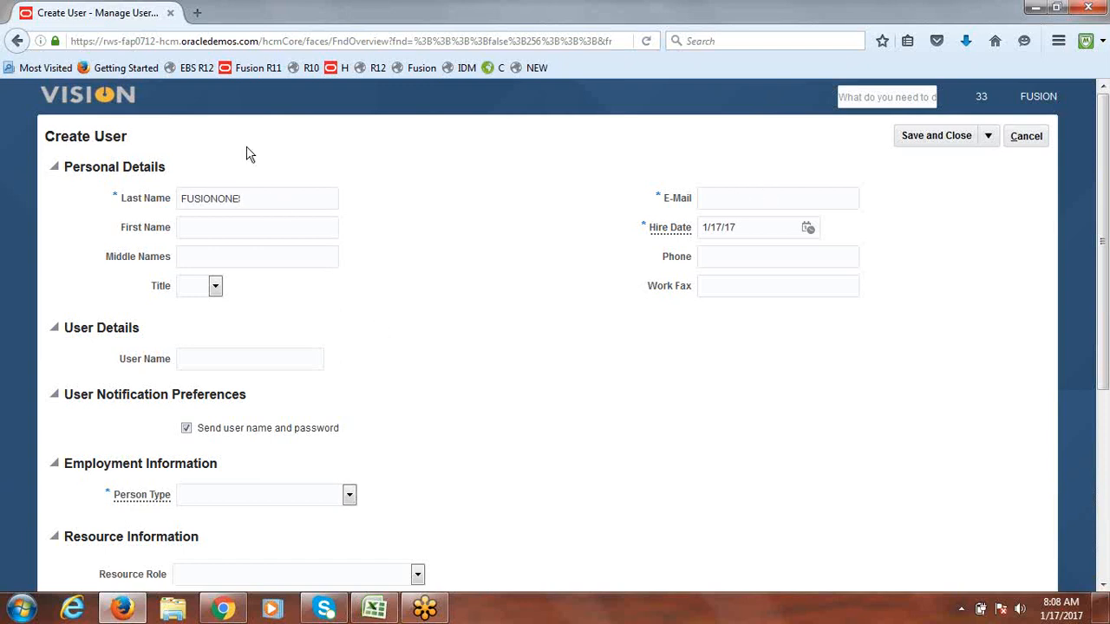
{"action": "left_click_drag", "start_coordinate": [256, 199], "coordinate": [148, 205]}
{"action": "key", "text": "ctrl+c"}
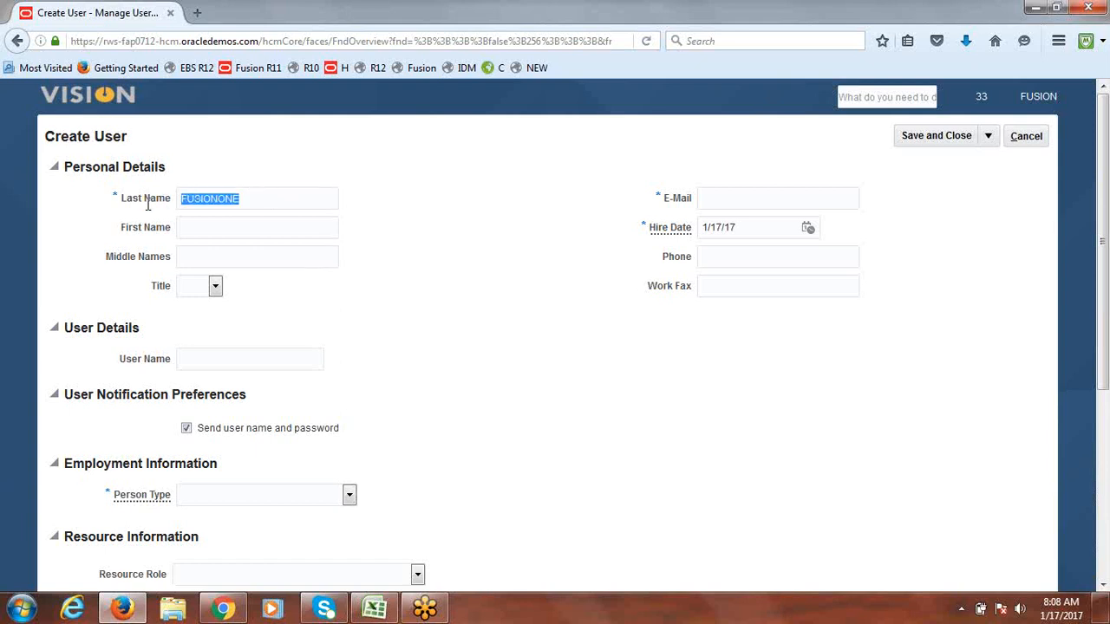
{"action": "left_click", "coordinate": [708, 202]}
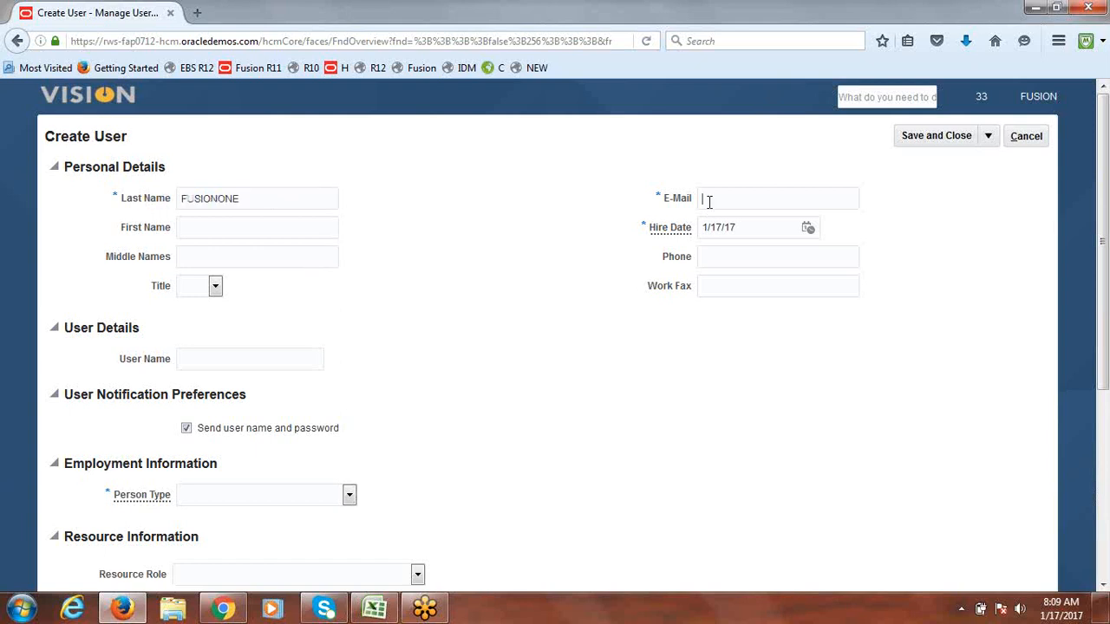
{"action": "key", "text": "ctrl+v"}
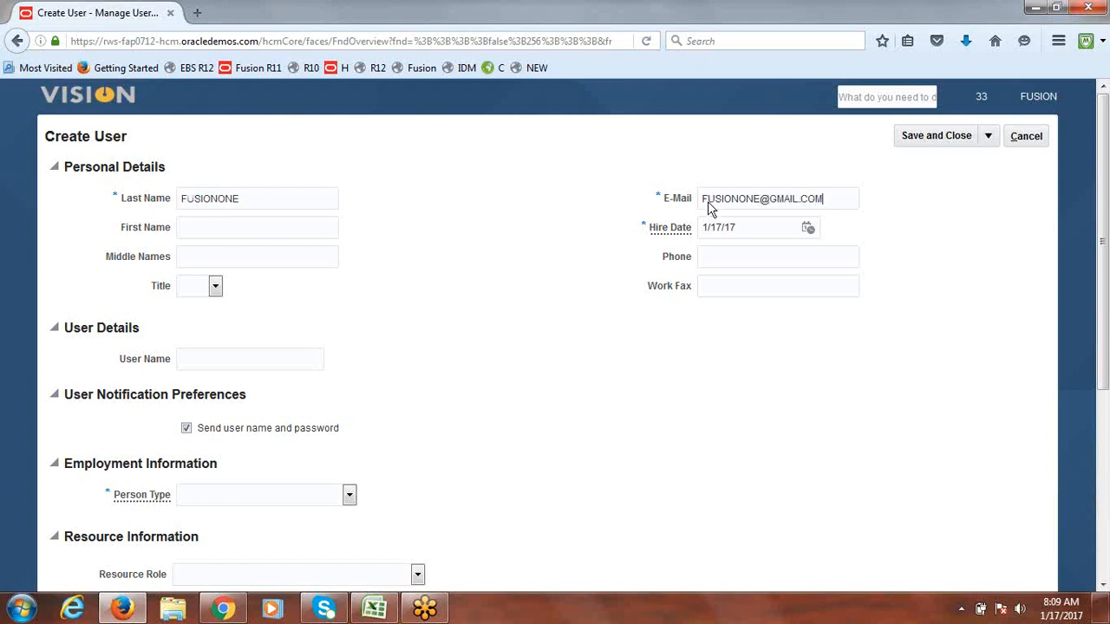
{"action": "left_click", "coordinate": [559, 225]}
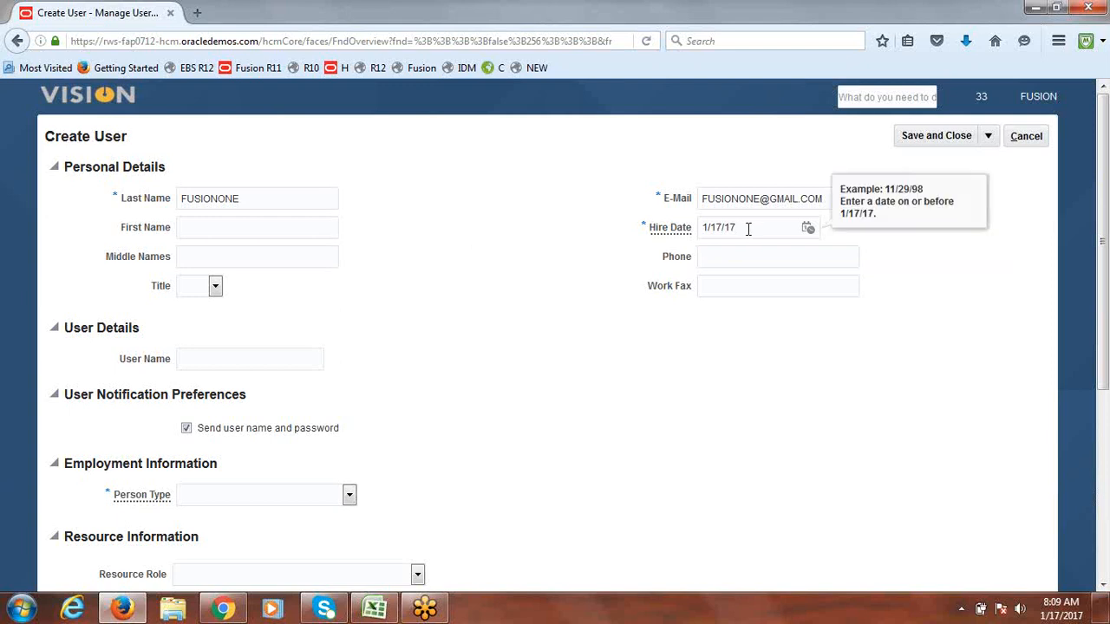
Step: Change the hire date to 1/17/16, set user name FUSIONONE, and disable sending credentials
{"action": "key", "text": "BackSpace"}
{"action": "type", "text": "6;"}
{"action": "left_click", "coordinate": [584, 355]}
{"action": "left_click", "coordinate": [232, 355]}
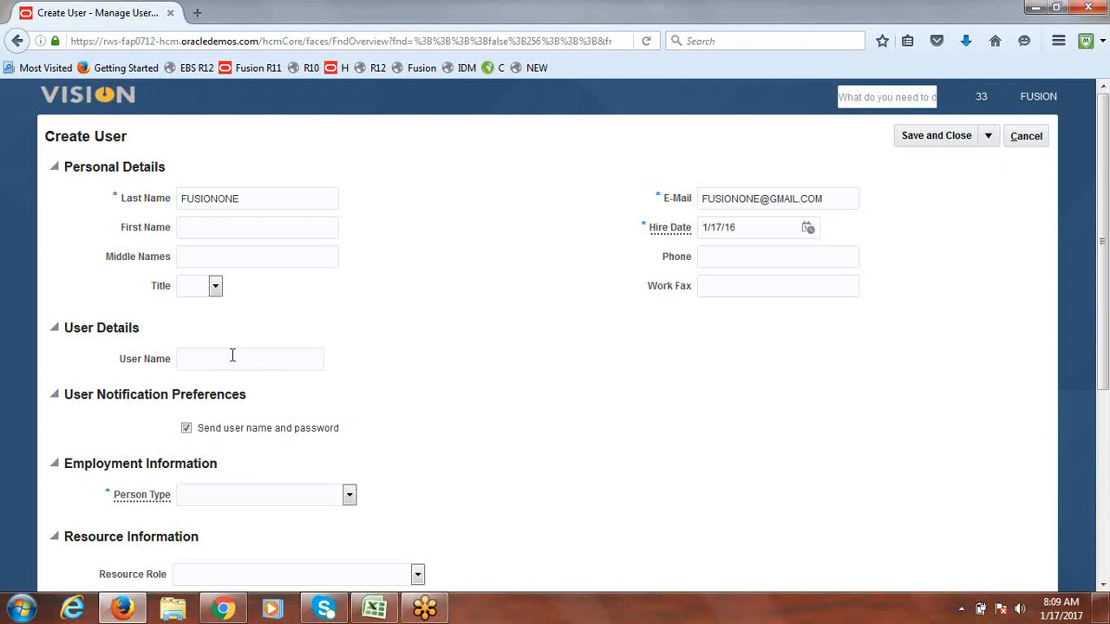
{"action": "key", "text": "ctrl+v"}
{"action": "left_click", "coordinate": [187, 428]}
Step: Set the Person Type under Employment Information to Employee
{"action": "scroll", "coordinate": [1107, 390], "scroll_direction": "down", "scroll_amount": 2}
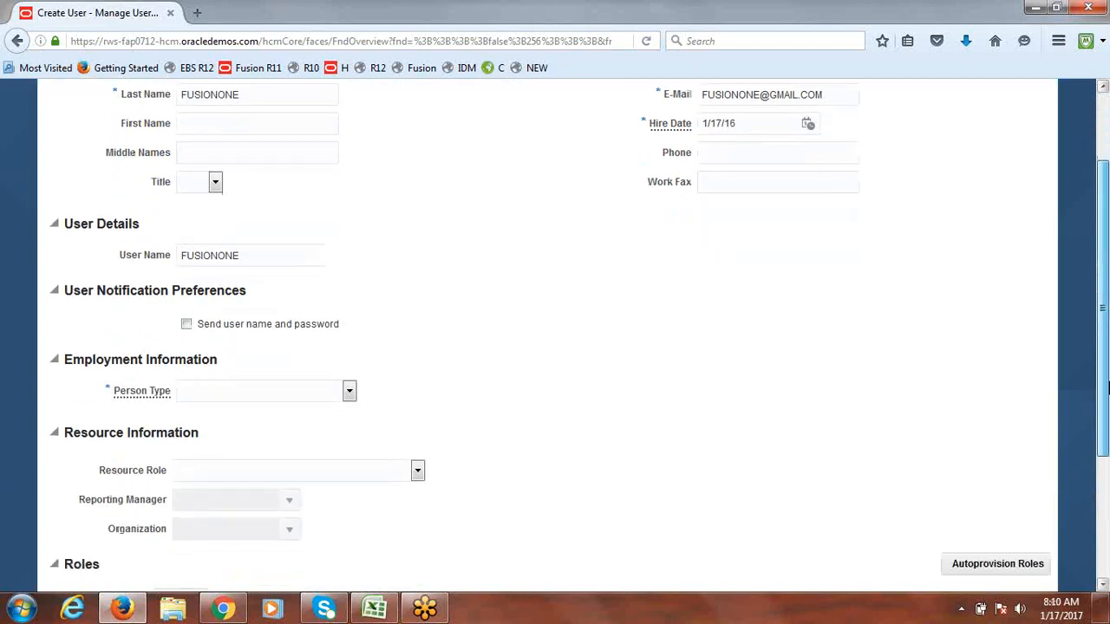
{"action": "left_click", "coordinate": [349, 392]}
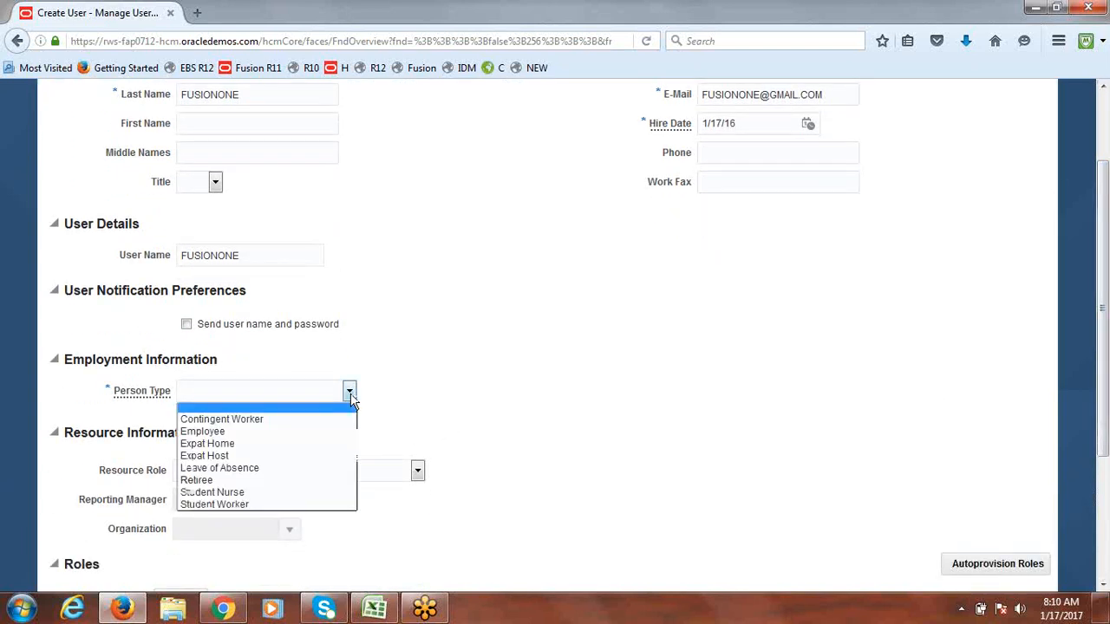
{"action": "left_click", "coordinate": [240, 433]}
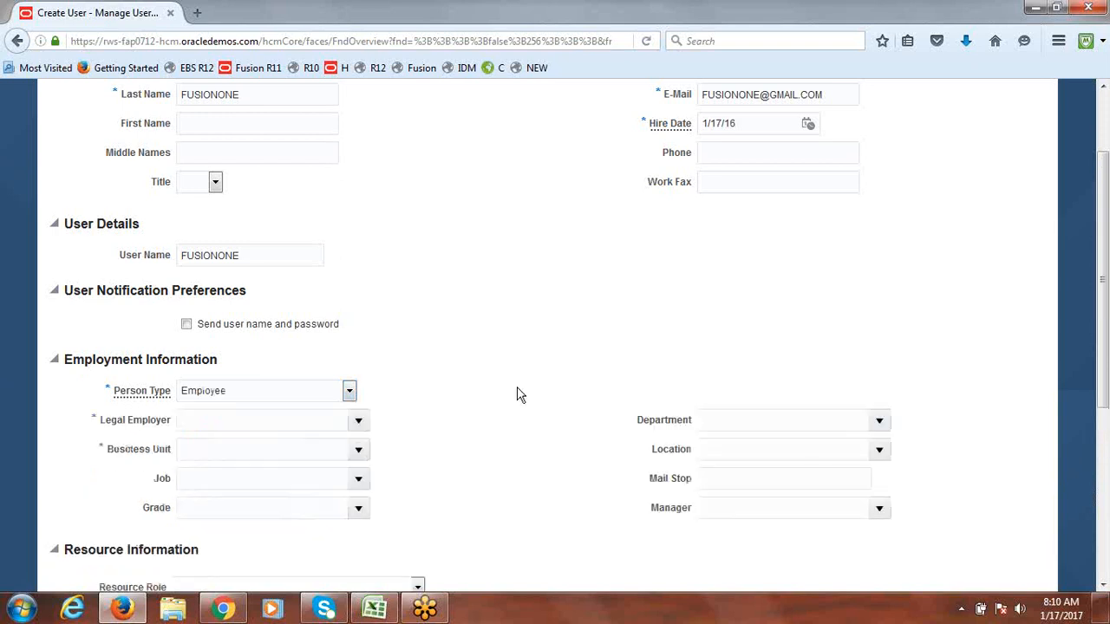
Step: Search 'fusion' and choose Fusion USA Legal Entity as the legal employer
{"action": "left_click", "coordinate": [359, 419]}
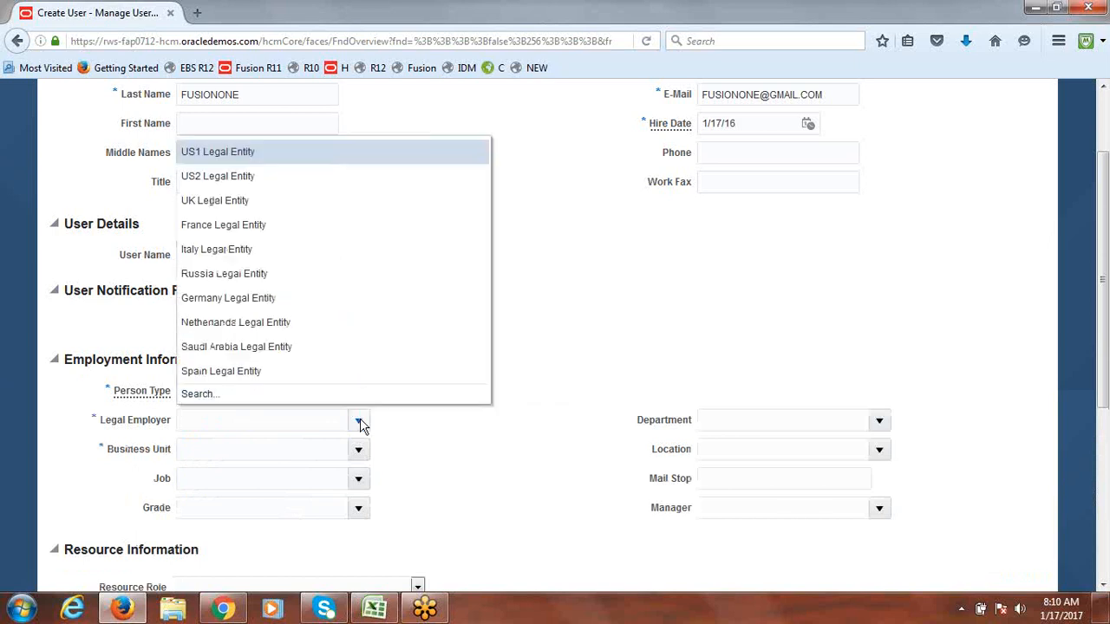
{"action": "left_click", "coordinate": [199, 396]}
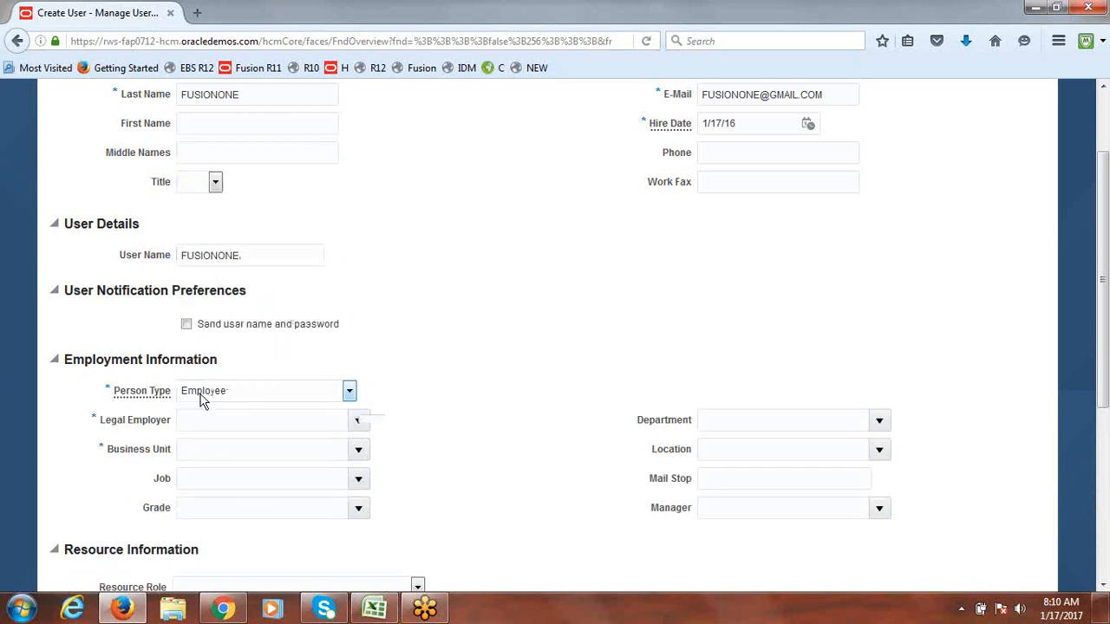
{"action": "type", "text": "f"}
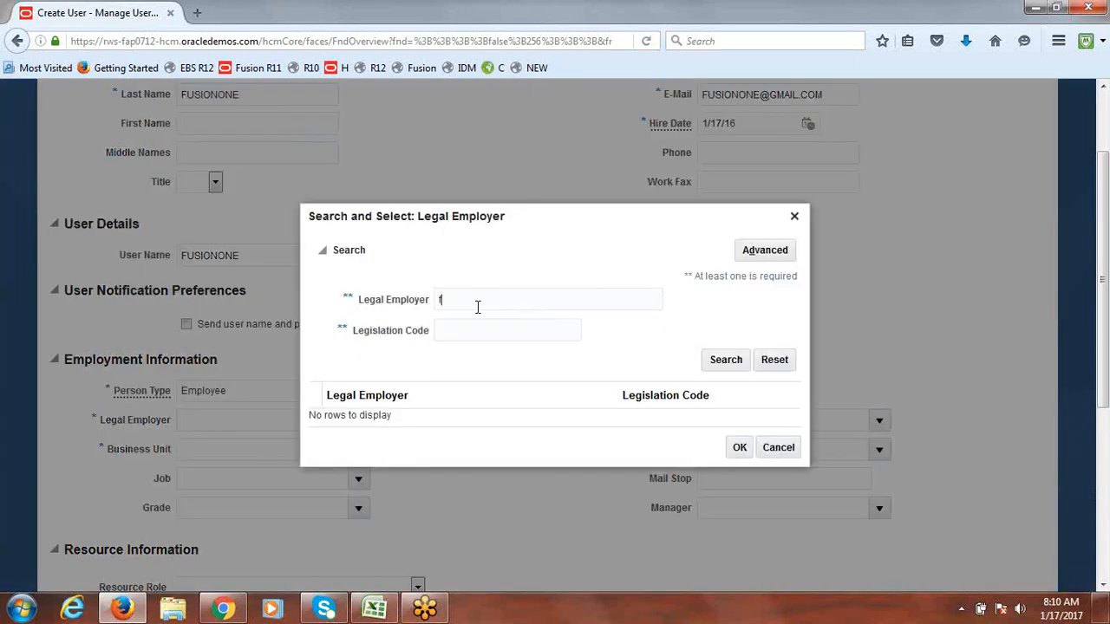
{"action": "type", "text": "usion"}
{"action": "key", "text": "Return"}
{"action": "left_click", "coordinate": [371, 416]}
{"action": "left_click", "coordinate": [739, 455]}
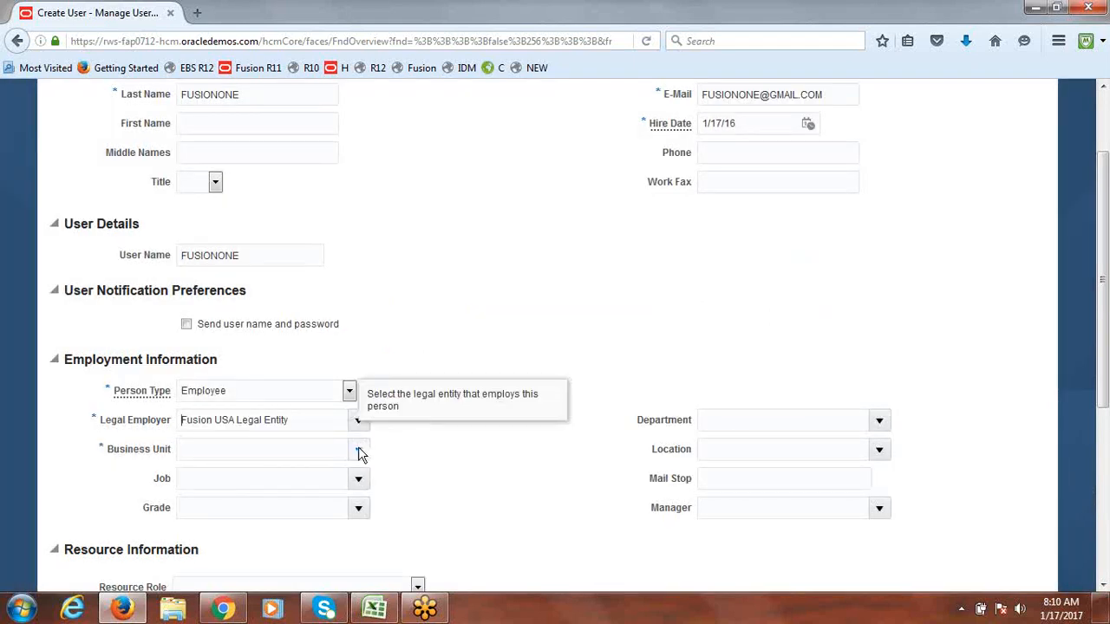
Step: Choose Fusion US Business Unit, save and close the user, and return to the workbook
{"action": "left_click", "coordinate": [358, 449]}
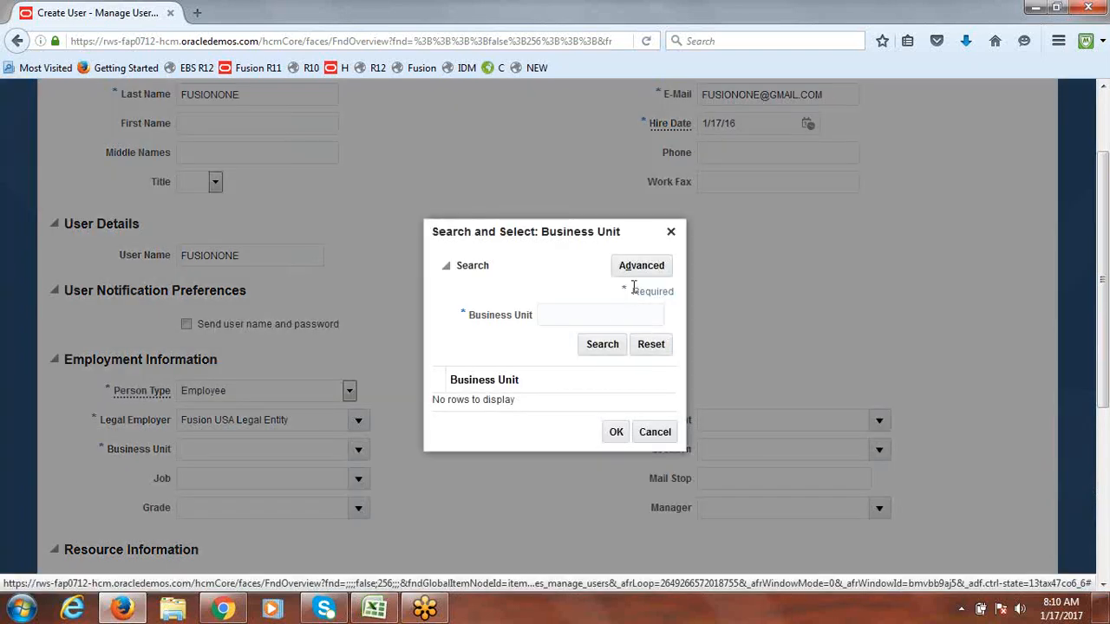
{"action": "type", "text": "Fusion"}
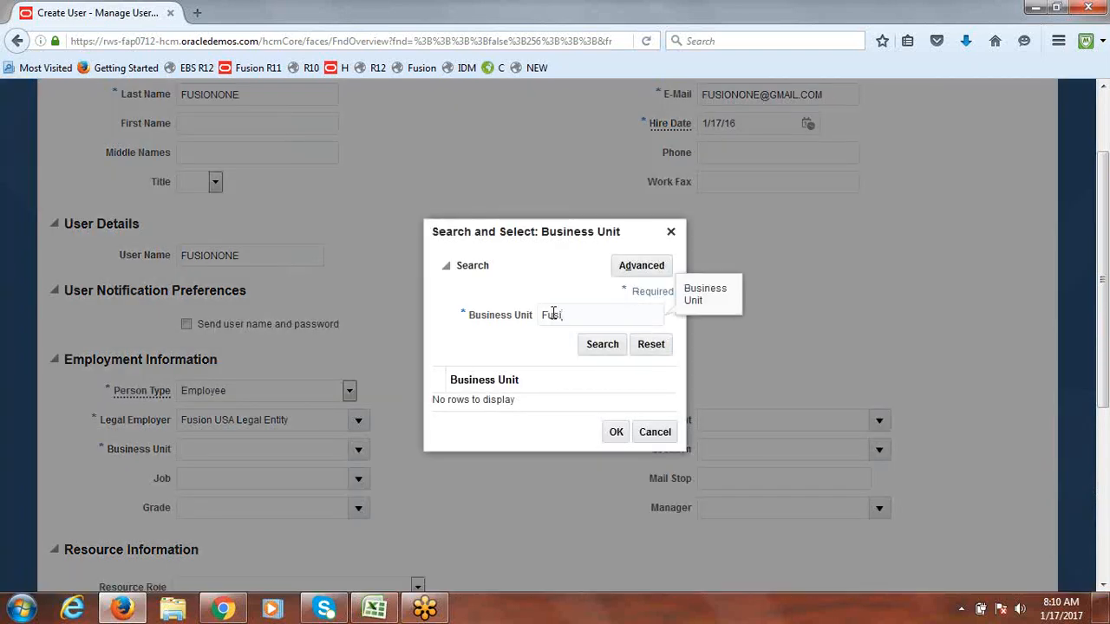
{"action": "left_click", "coordinate": [610, 344]}
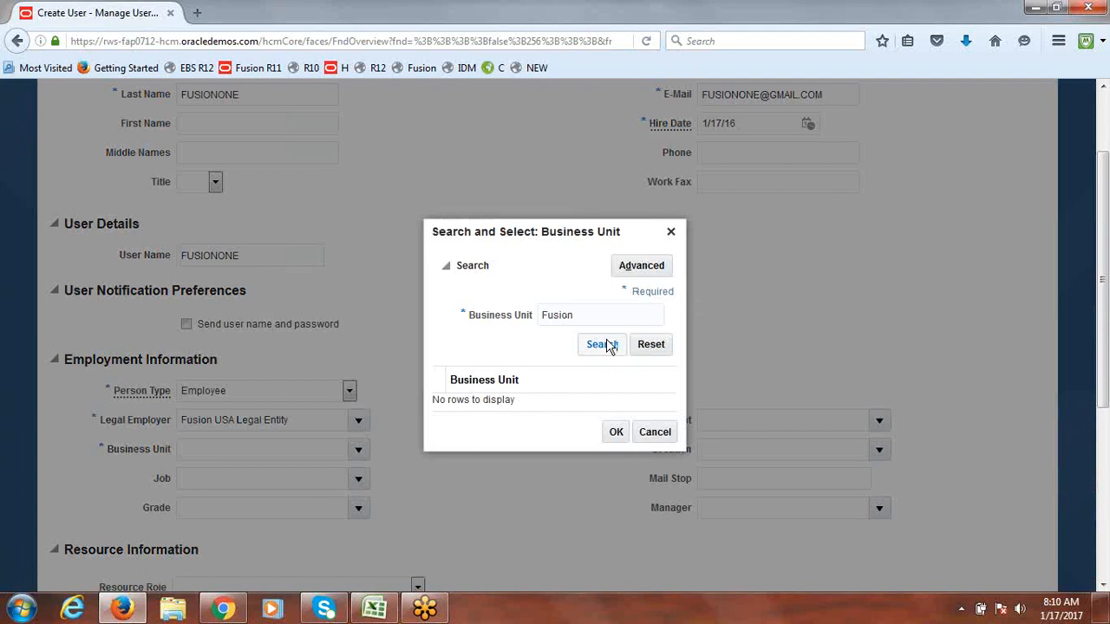
{"action": "left_click", "coordinate": [523, 413]}
{"action": "left_click", "coordinate": [615, 438]}
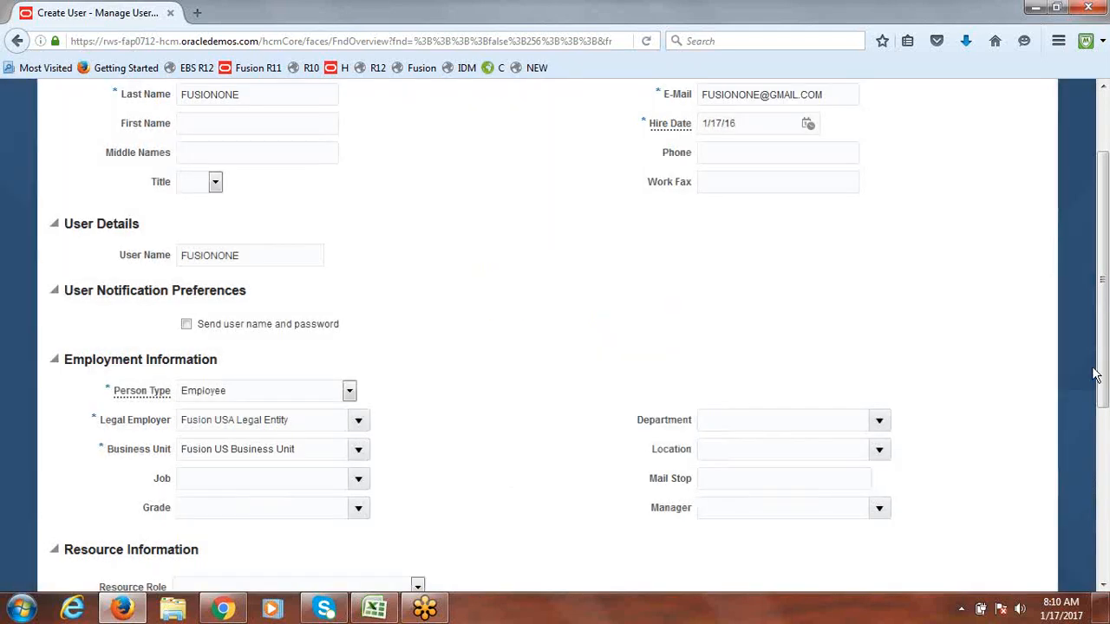
{"action": "left_click_drag", "start_coordinate": [1104, 408], "coordinate": [1104, 312]}
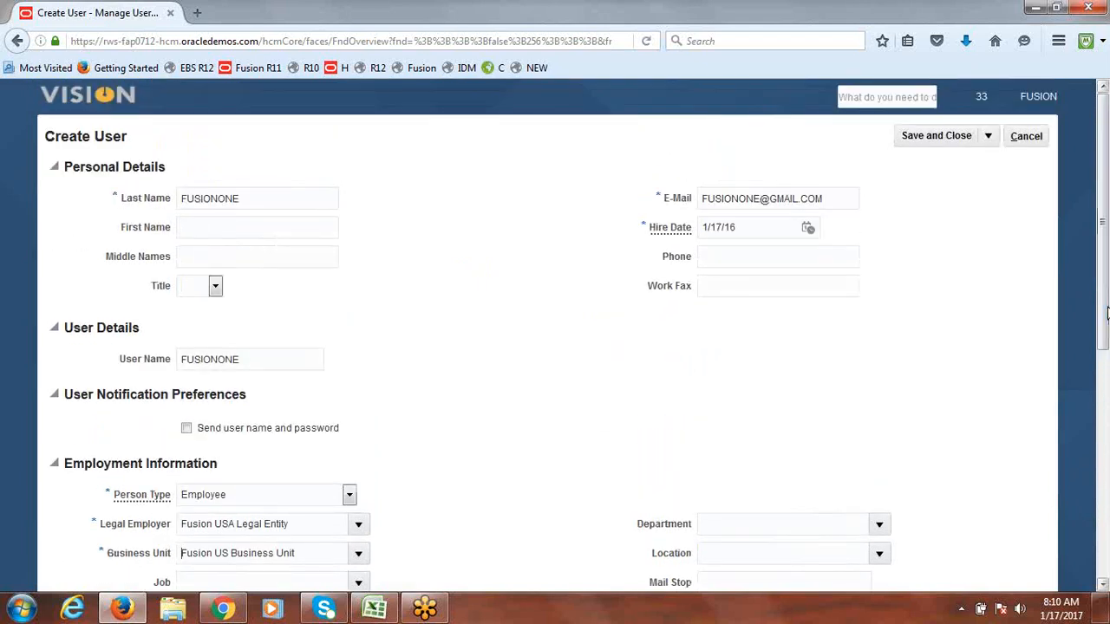
{"action": "left_click", "coordinate": [929, 136]}
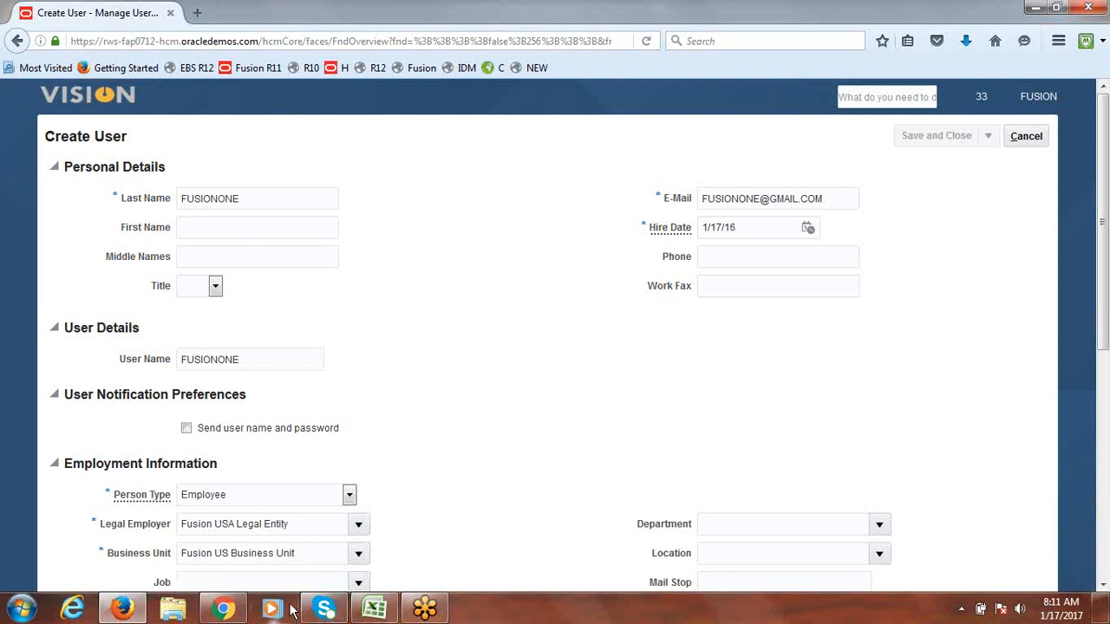
{"action": "mouse_move", "coordinate": [394, 614]}
{"action": "left_click", "coordinate": [364, 521]}
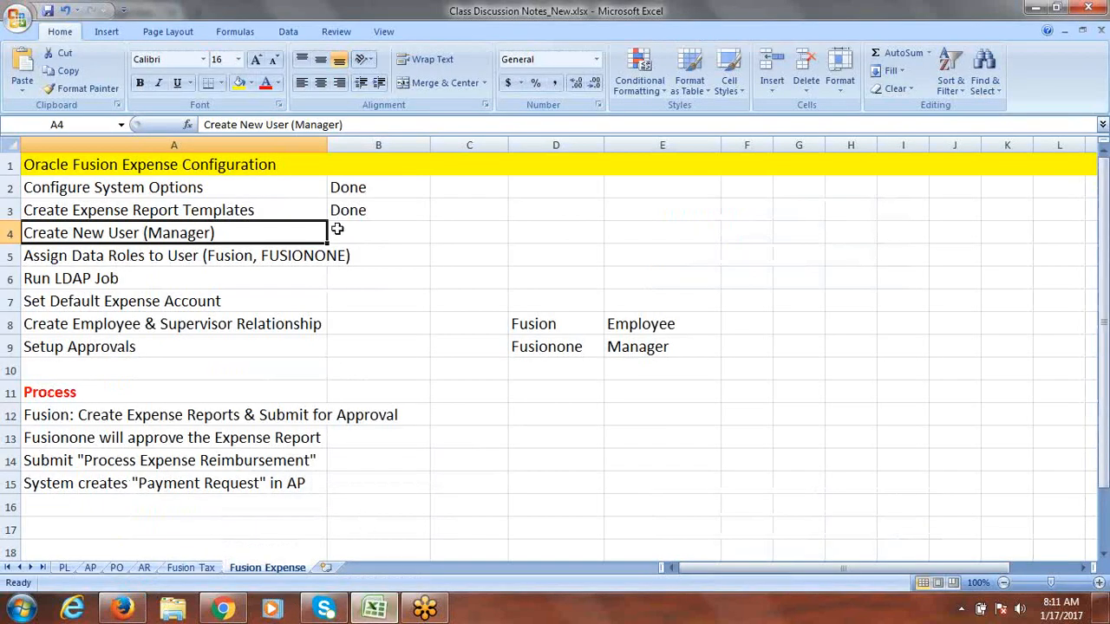
Step: Enter Done for Create New User (Manager) in B4, save, and Alt+Tab to Firefox
{"action": "type", "text": "d"}
{"action": "key", "text": "Tab"}
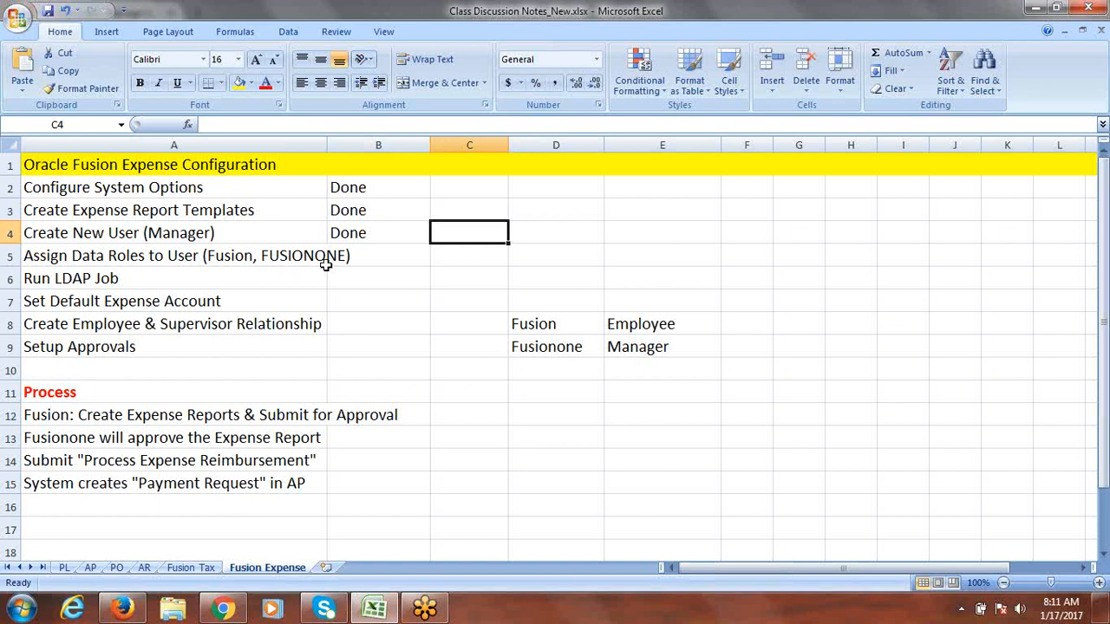
{"action": "left_click", "coordinate": [232, 256]}
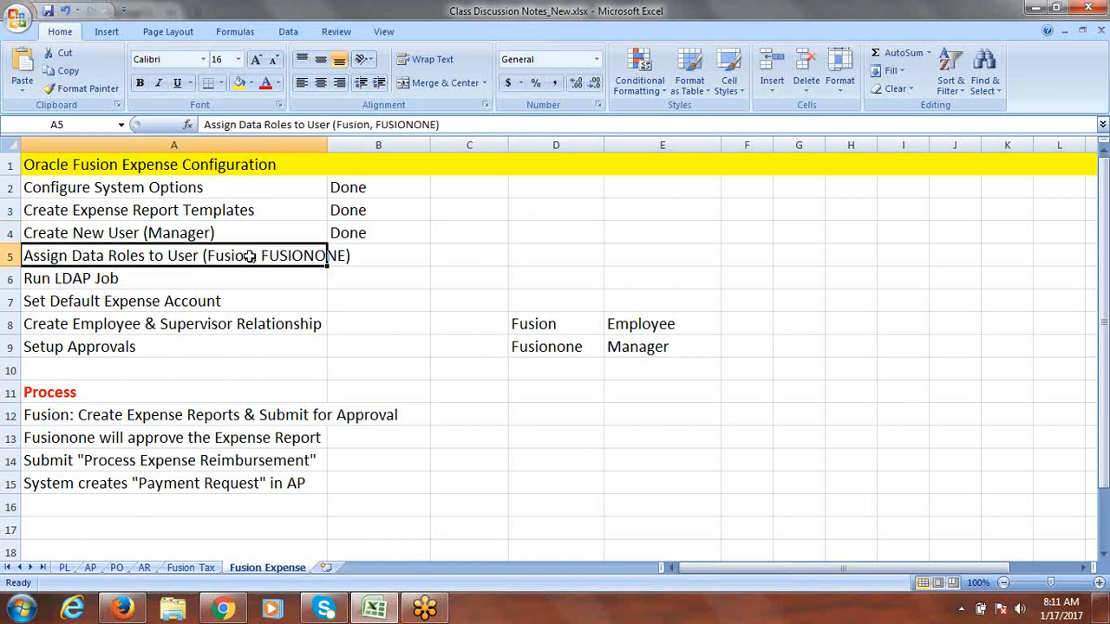
{"action": "key", "text": "ctrl+s"}
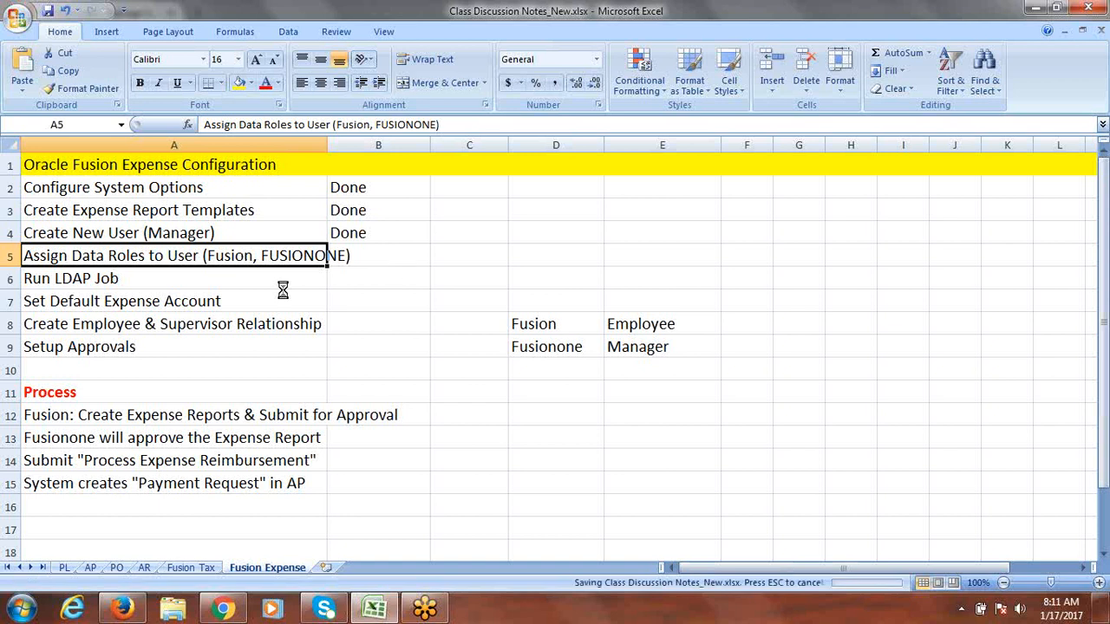
{"action": "key", "text": "Right"}
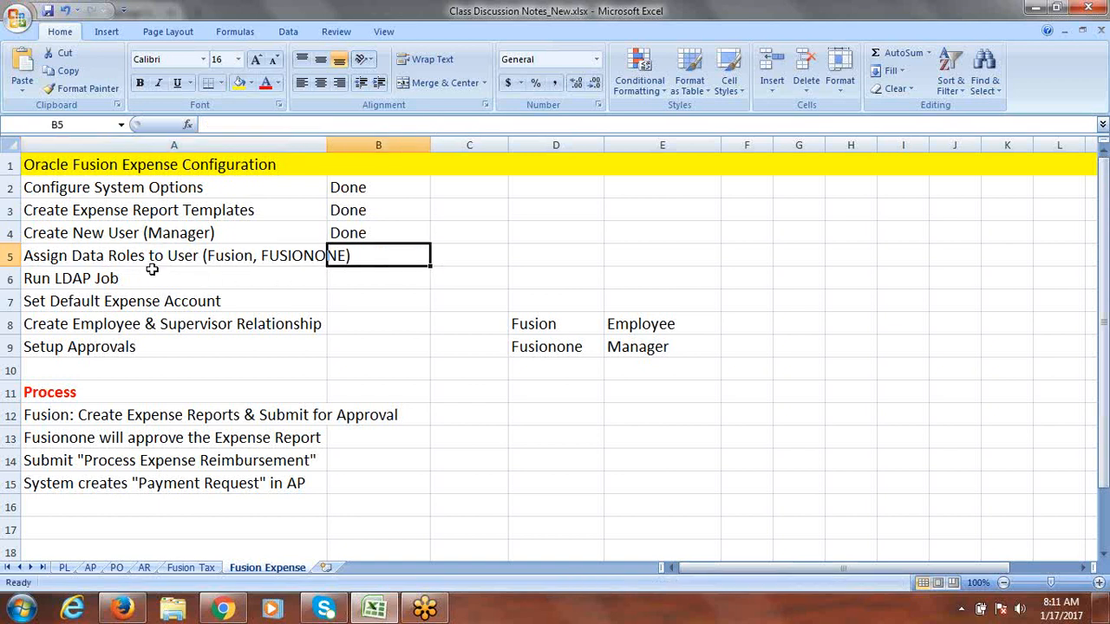
{"action": "key", "text": "ctrl+s"}
{"action": "key", "text": "alt+Tab"}
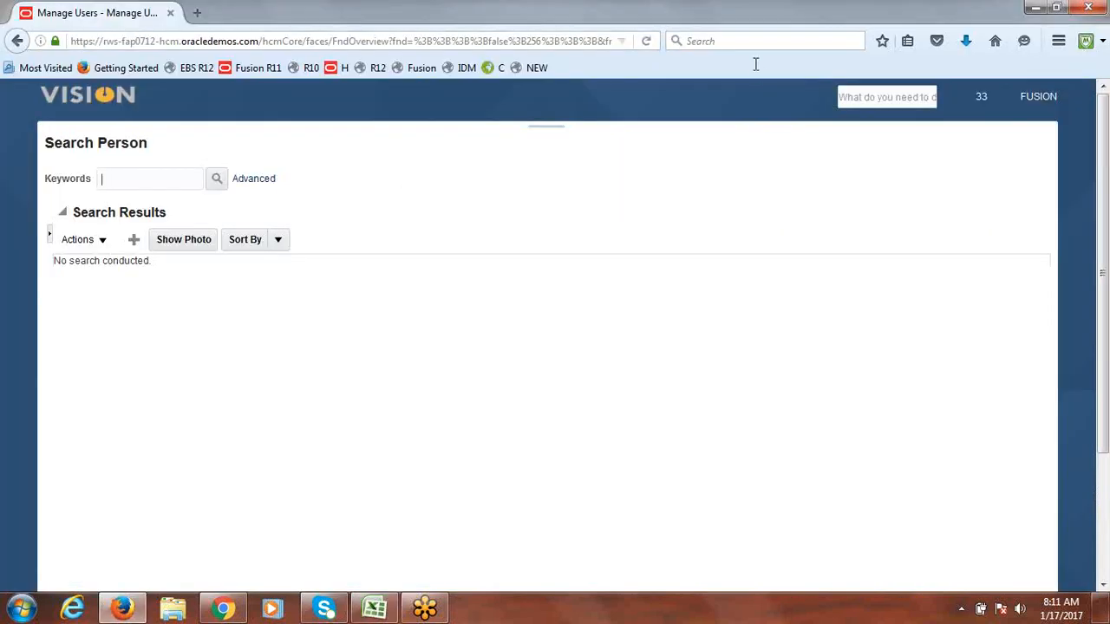
Step: Go to the Vision home page and open Setup and Maintenance from the user menu
{"action": "left_click", "coordinate": [73, 97]}
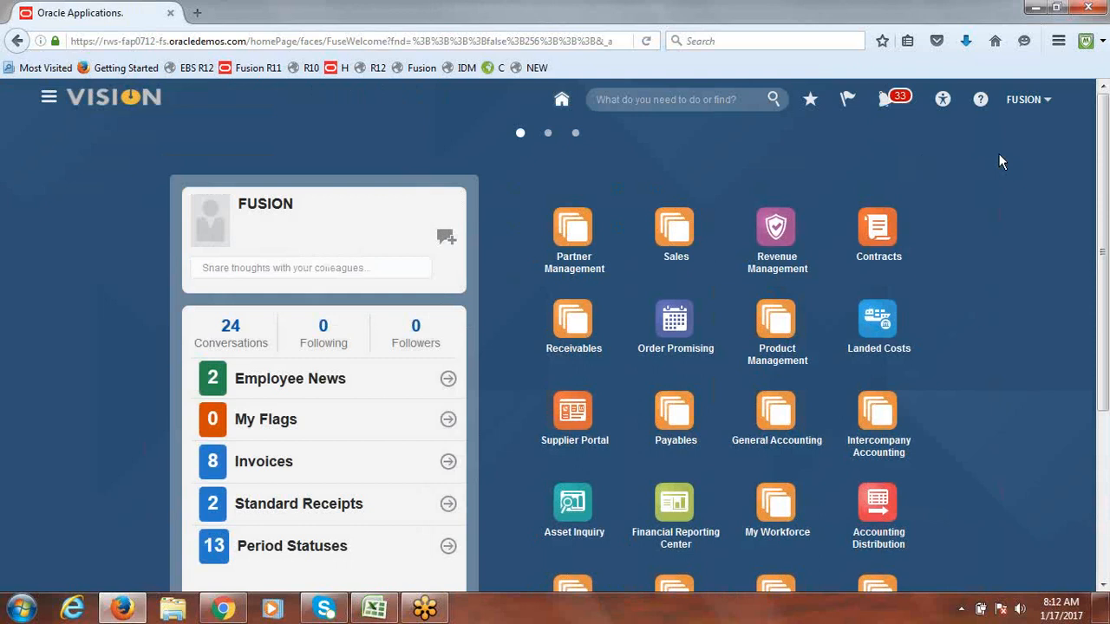
{"action": "left_click", "coordinate": [1022, 101]}
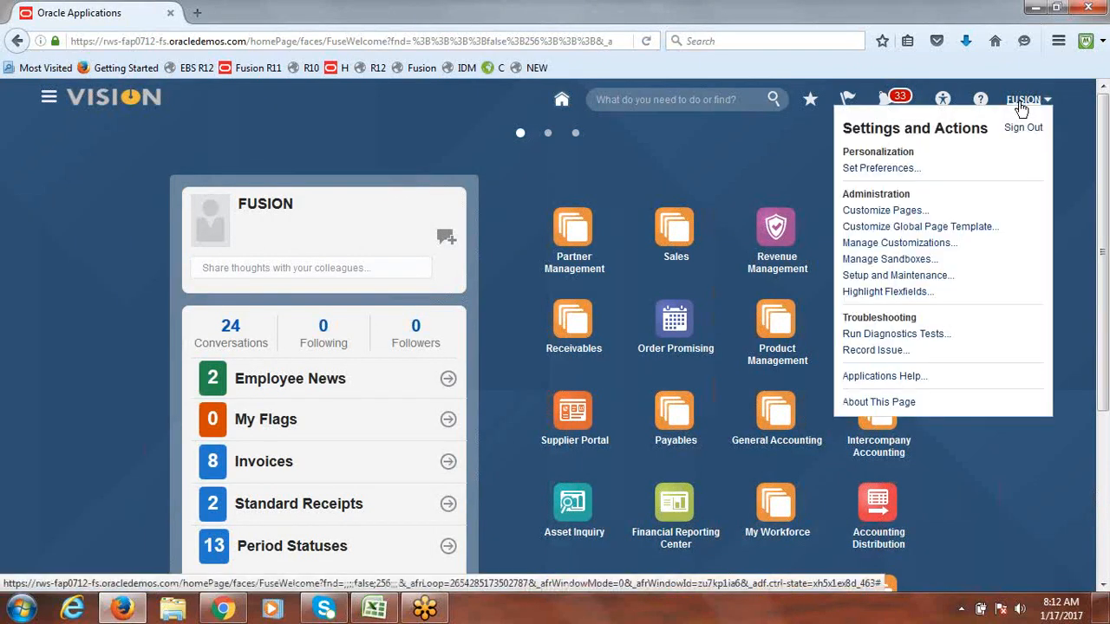
{"action": "left_click", "coordinate": [883, 276]}
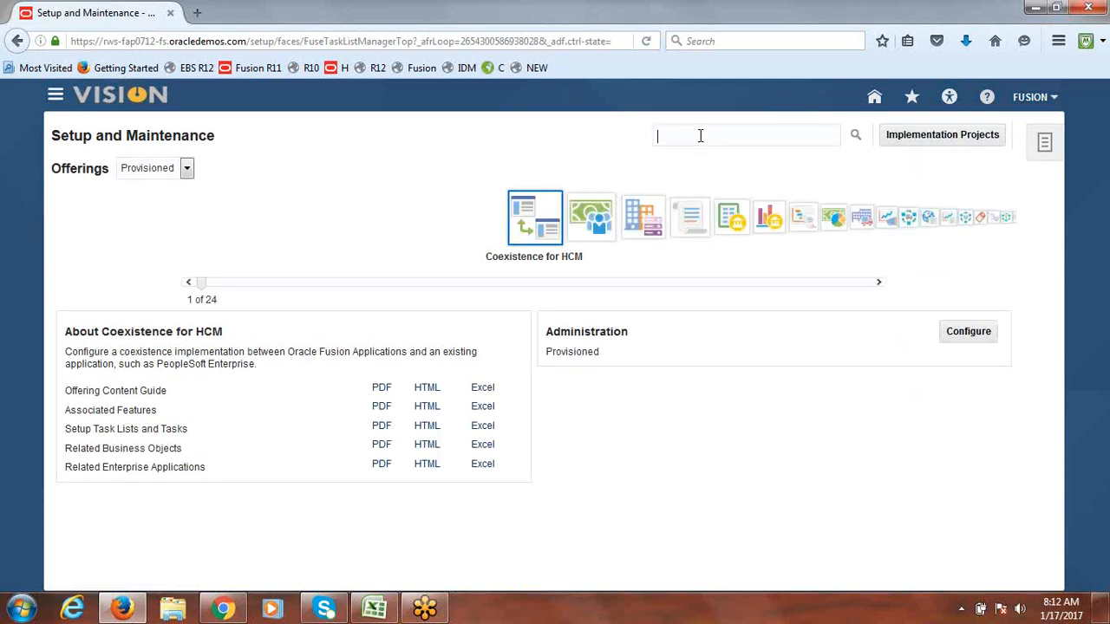
Step: Search Setup and Maintenance for 'Manage Job Roles' and open that task
{"action": "left_click", "coordinate": [701, 135]}
{"action": "type", "text": "Manage Job Roles"}
{"action": "key", "text": "Return"}
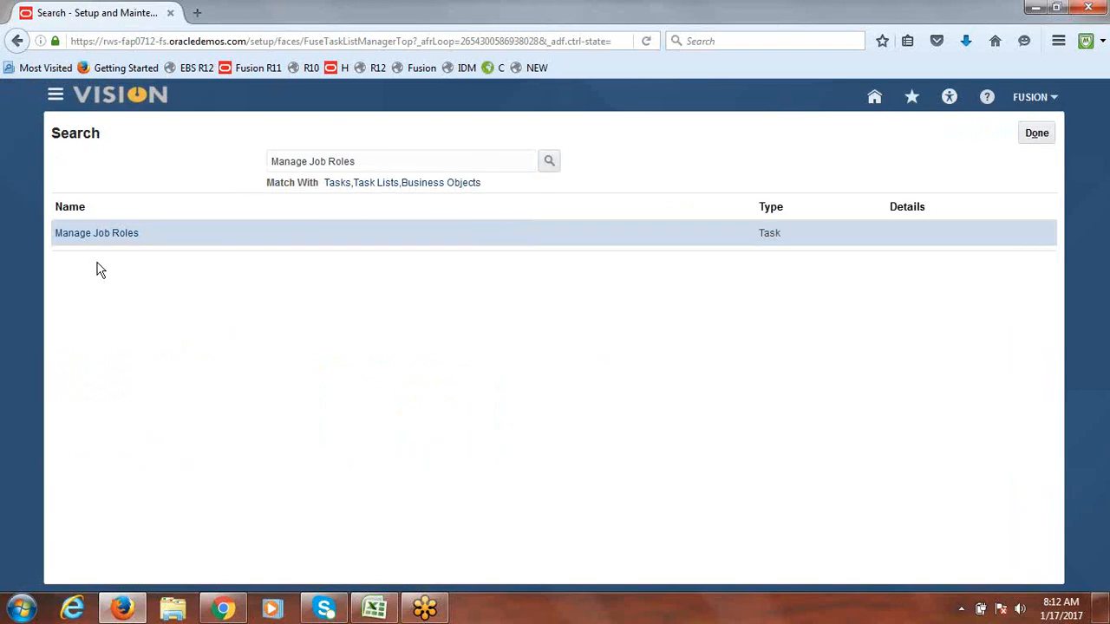
{"action": "left_click", "coordinate": [108, 234]}
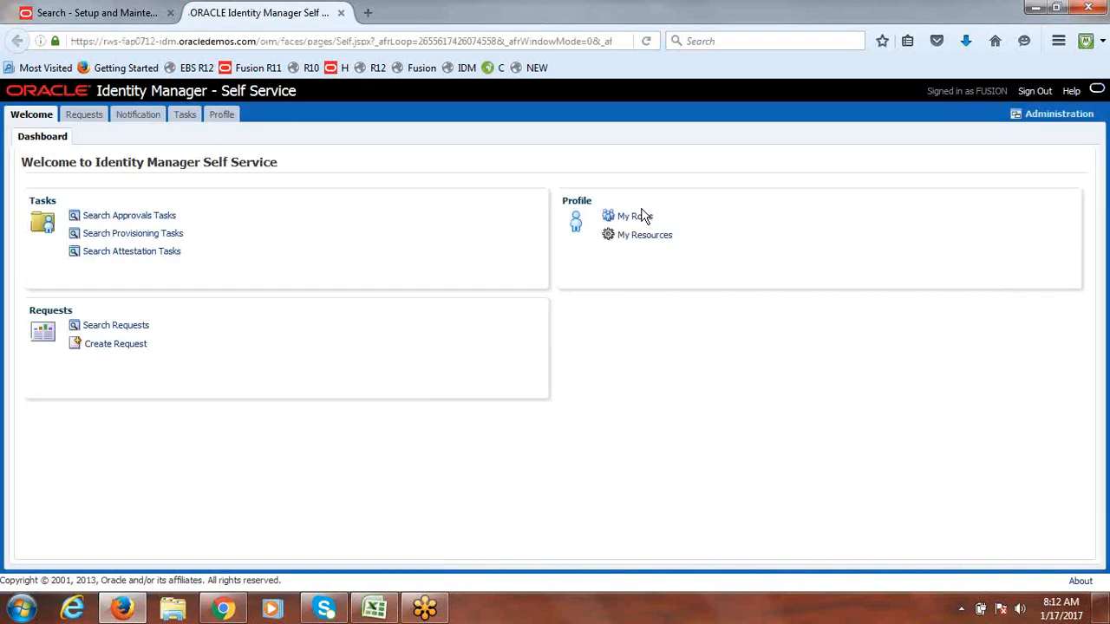
Step: Search Administration users for FUSION, open that user's record, and view its Roles tab
{"action": "left_click", "coordinate": [1049, 117]}
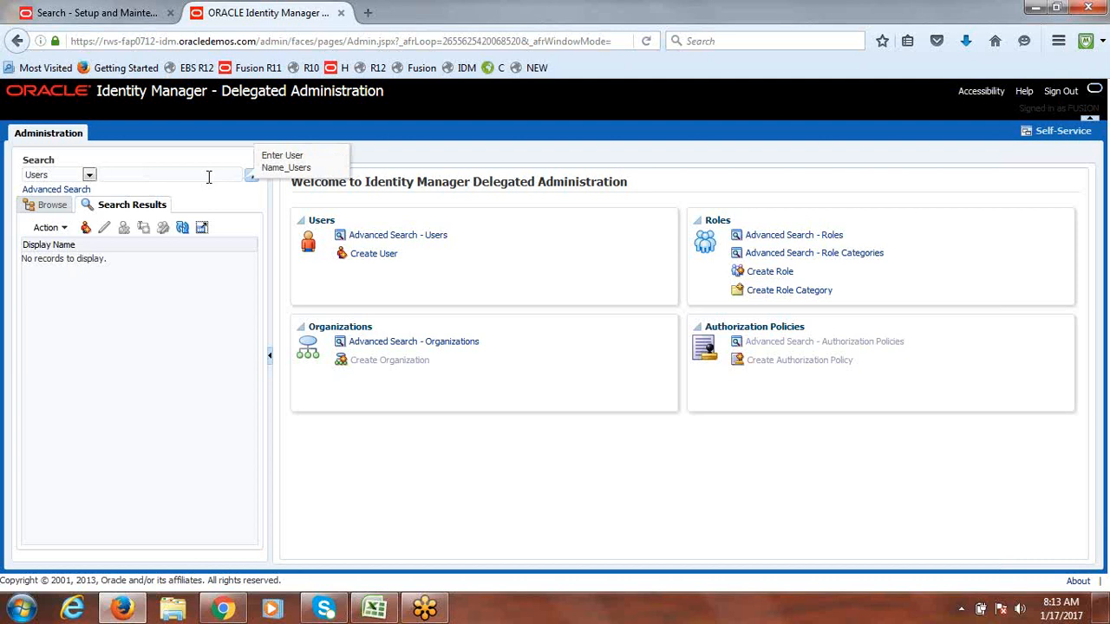
{"action": "type", "text": "FUSION"}
{"action": "left_click", "coordinate": [251, 177]}
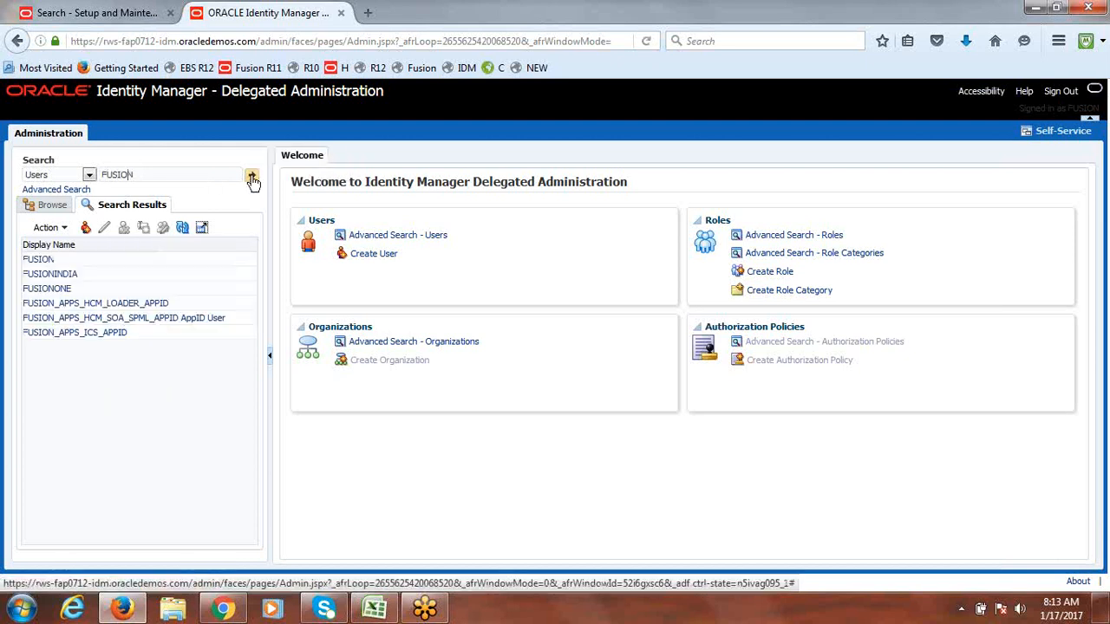
{"action": "left_click", "coordinate": [36, 262]}
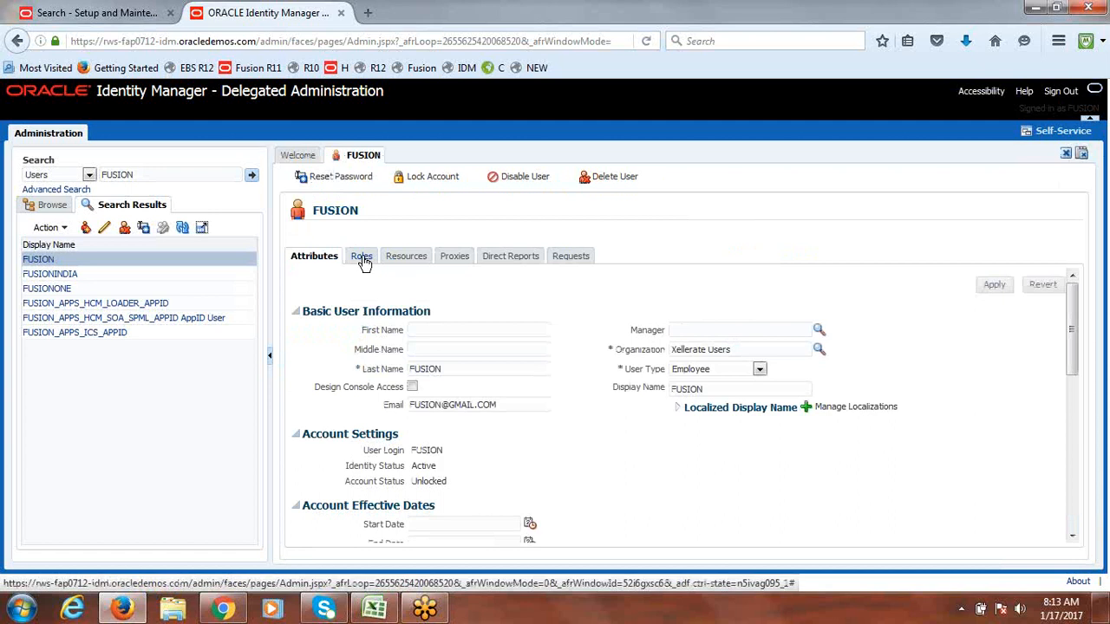
{"action": "left_click", "coordinate": [362, 257]}
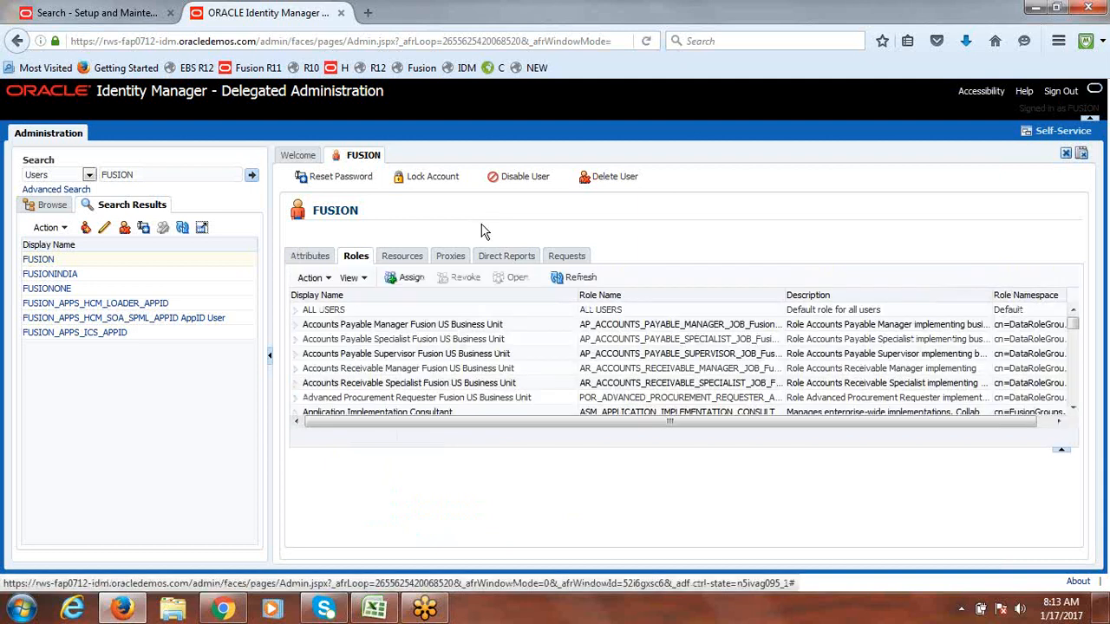
Step: Search roles for 'pense%Fusion US%' and add Expense Audit Manager, Expense Auditor and Expense Manager
{"action": "left_click", "coordinate": [412, 281]}
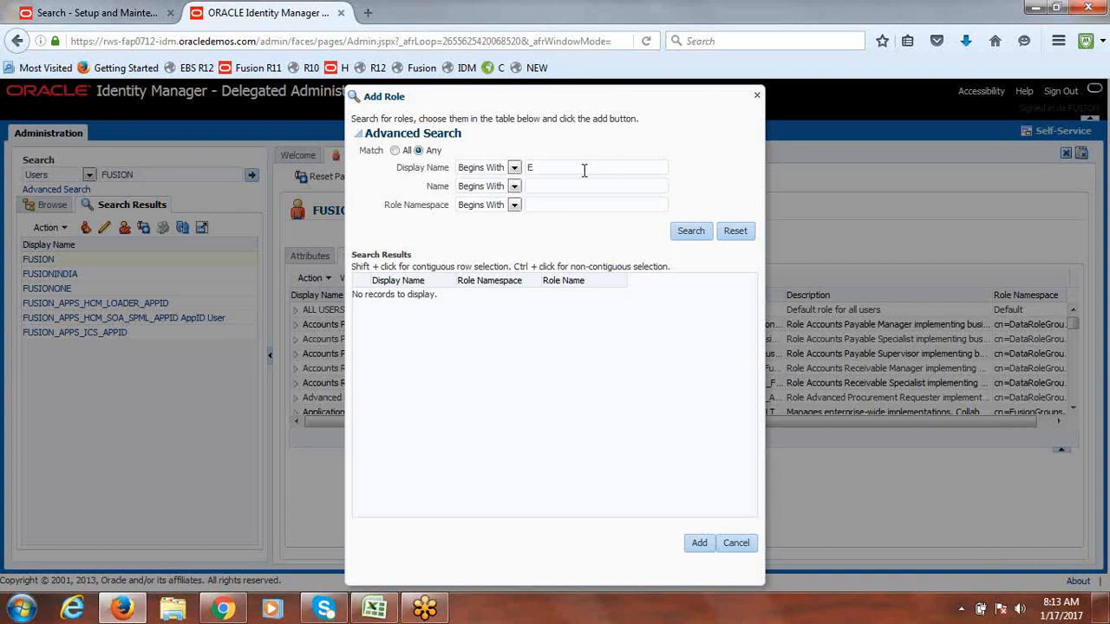
{"action": "type", "text": "pense%Fusion US%"}
{"action": "left_click", "coordinate": [688, 231]}
{"action": "left_click_drag", "start_coordinate": [457, 276], "coordinate": [655, 267]}
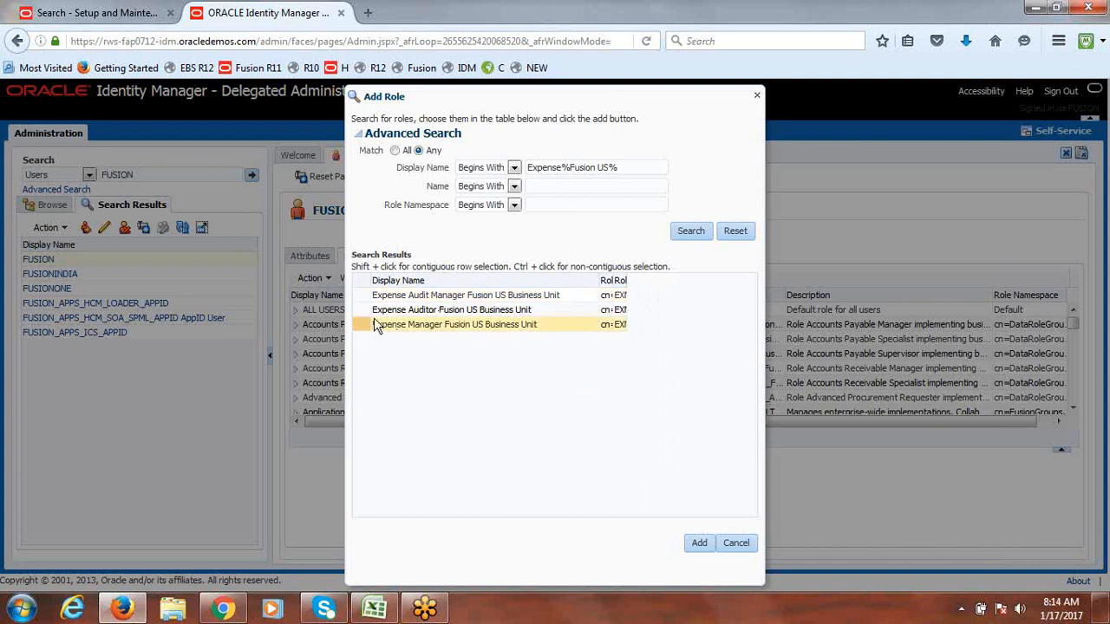
{"action": "left_click", "coordinate": [409, 325]}
{"action": "left_click", "coordinate": [361, 296]}
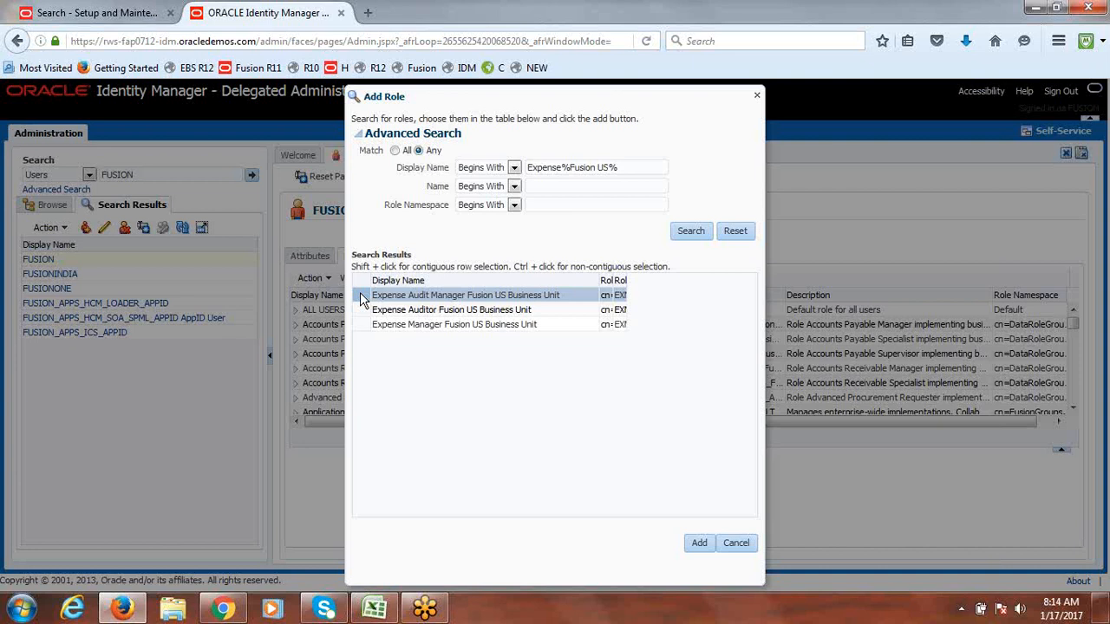
{"action": "left_click", "coordinate": [359, 327], "text": "shift"}
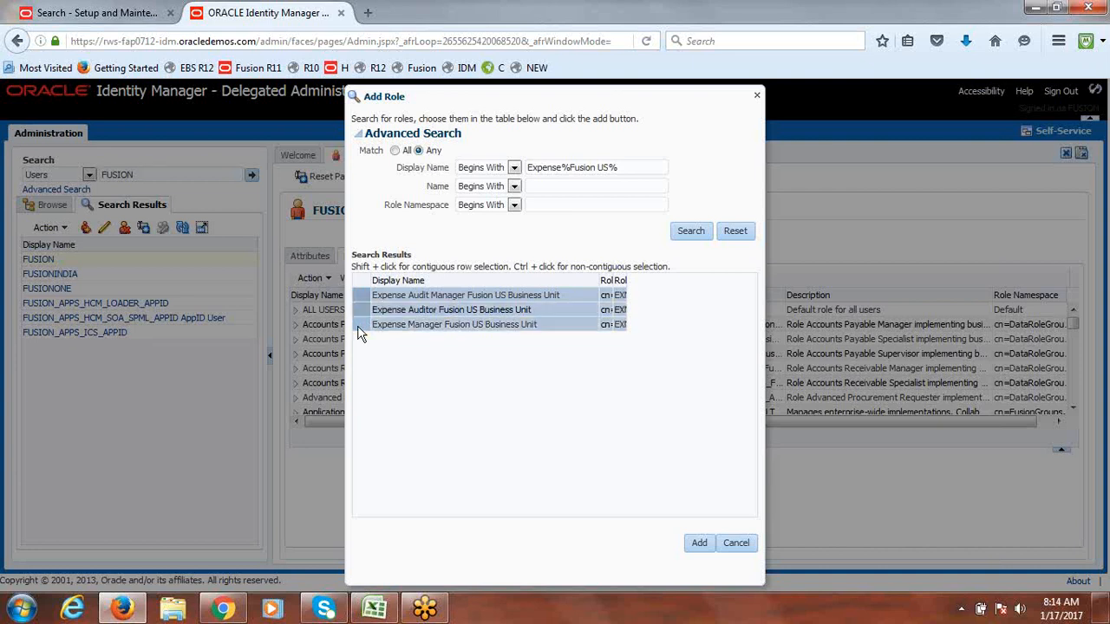
{"action": "left_click", "coordinate": [698, 542]}
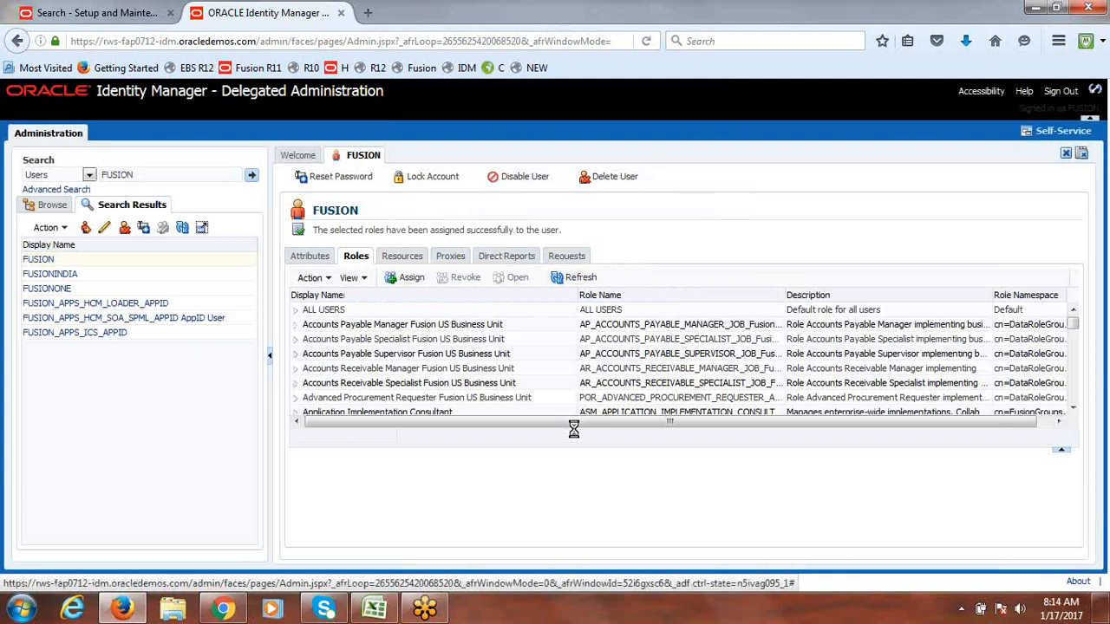
Step: Refresh the assigned roles and open the FUSIONONE user's record from the search results
{"action": "left_click", "coordinate": [576, 278]}
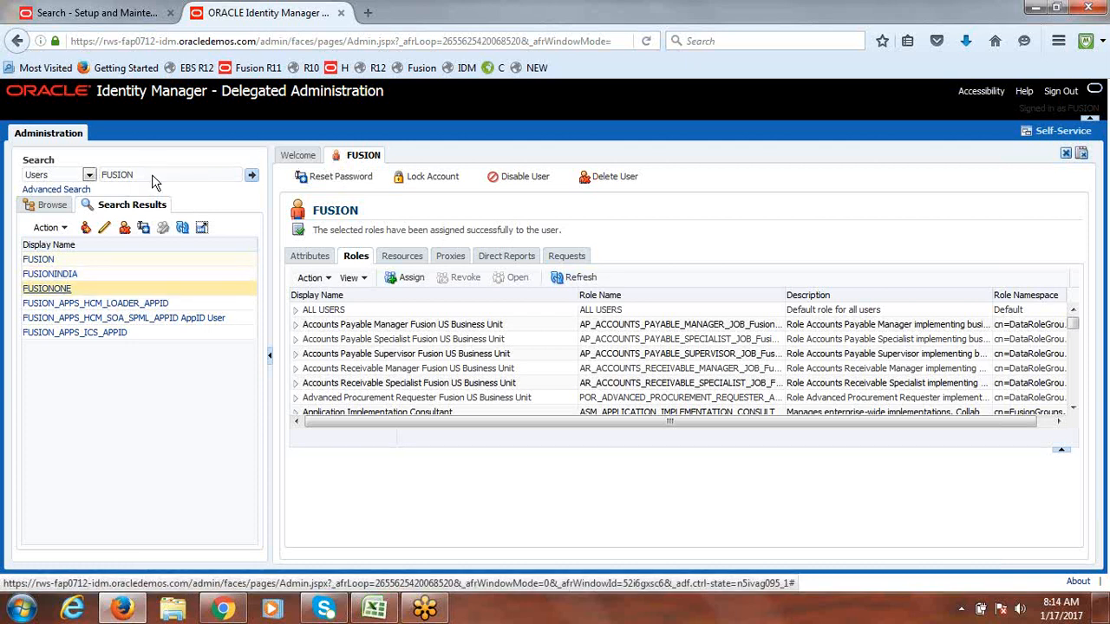
{"action": "left_click", "coordinate": [49, 292]}
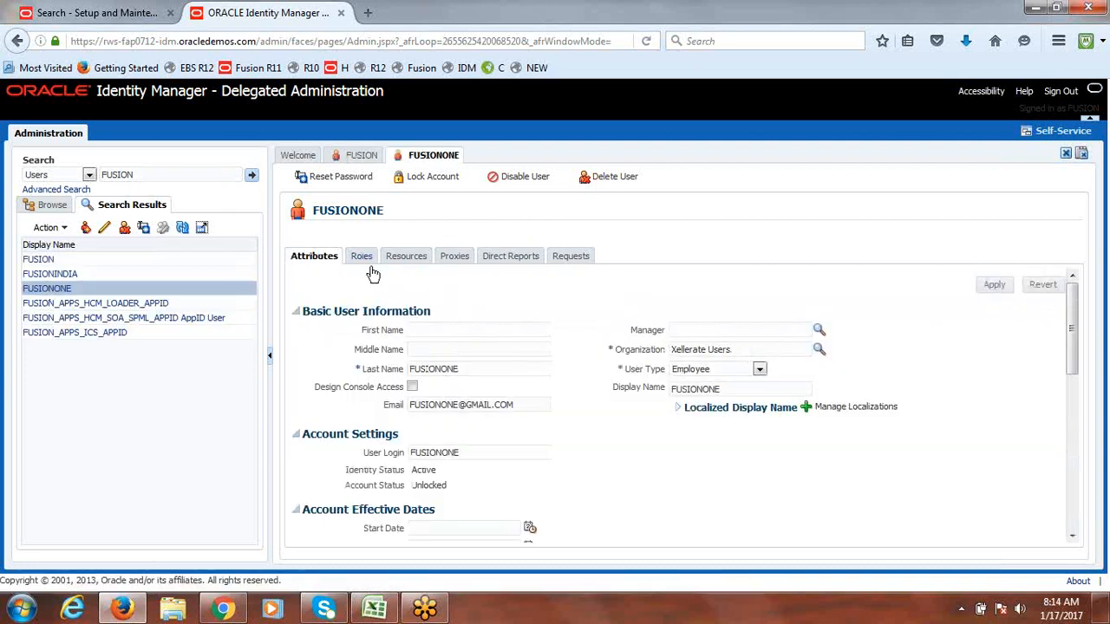
{"action": "left_click", "coordinate": [342, 177]}
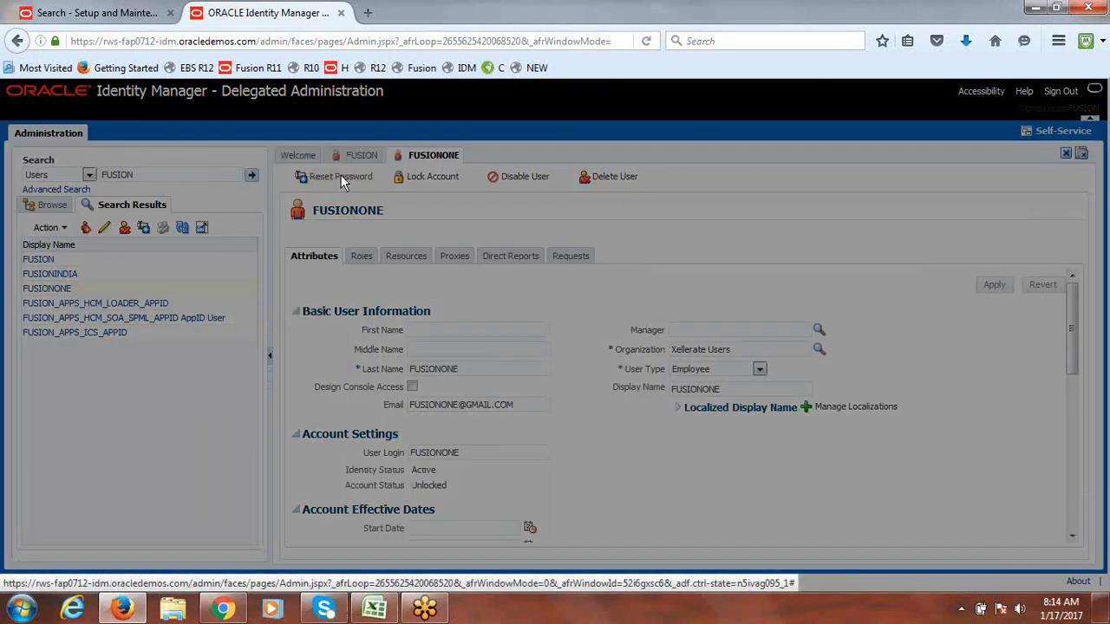
Step: Reset FUSIONONE's password to a manually entered one, without e-mailing it to the user
{"action": "left_click", "coordinate": [329, 278]}
{"action": "left_click", "coordinate": [375, 312]}
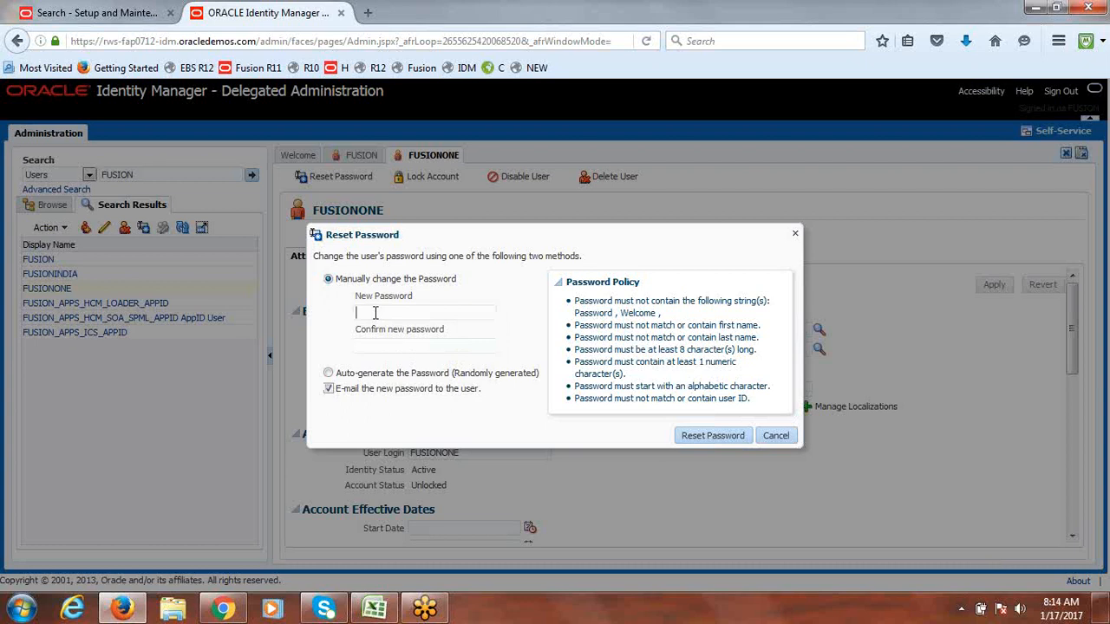
{"action": "type", "text": "•••••••••••"}
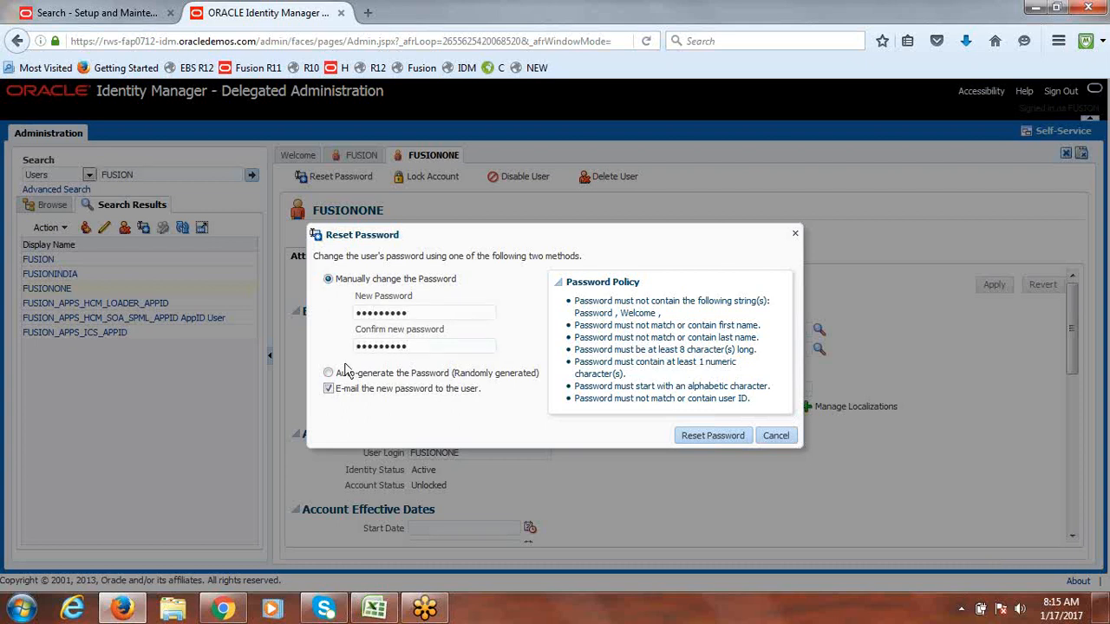
{"action": "left_click", "coordinate": [329, 389]}
{"action": "left_click", "coordinate": [705, 441]}
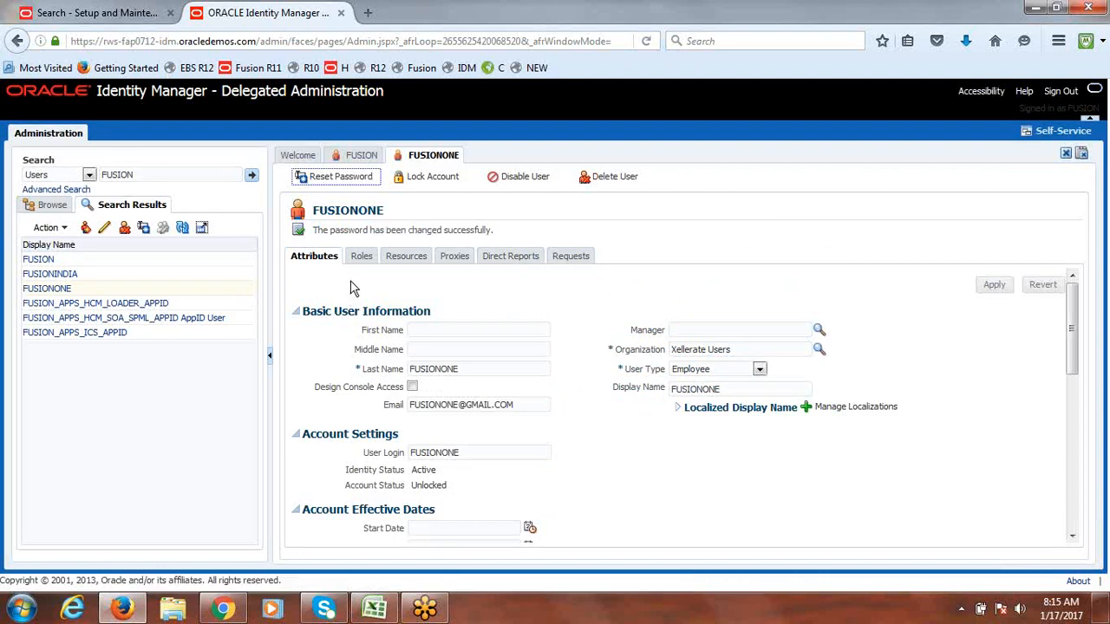
Step: Search roles for 'Expense%Fusion US%' and add Expense Audit Manager, Expense Auditor and Expense Manager
{"action": "left_click", "coordinate": [362, 260]}
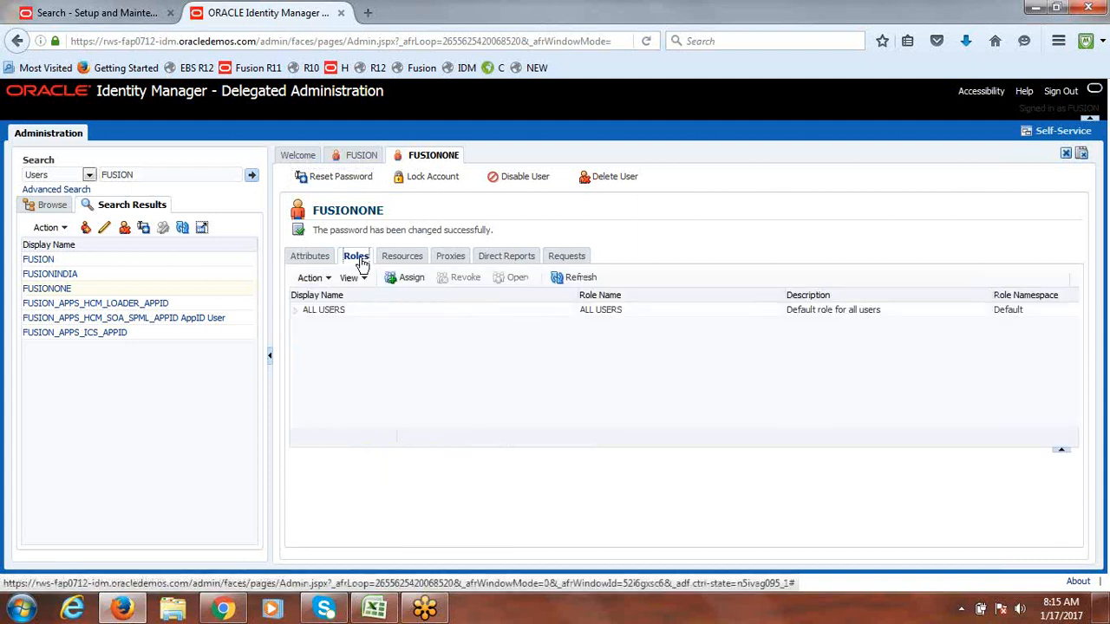
{"action": "left_click", "coordinate": [419, 280]}
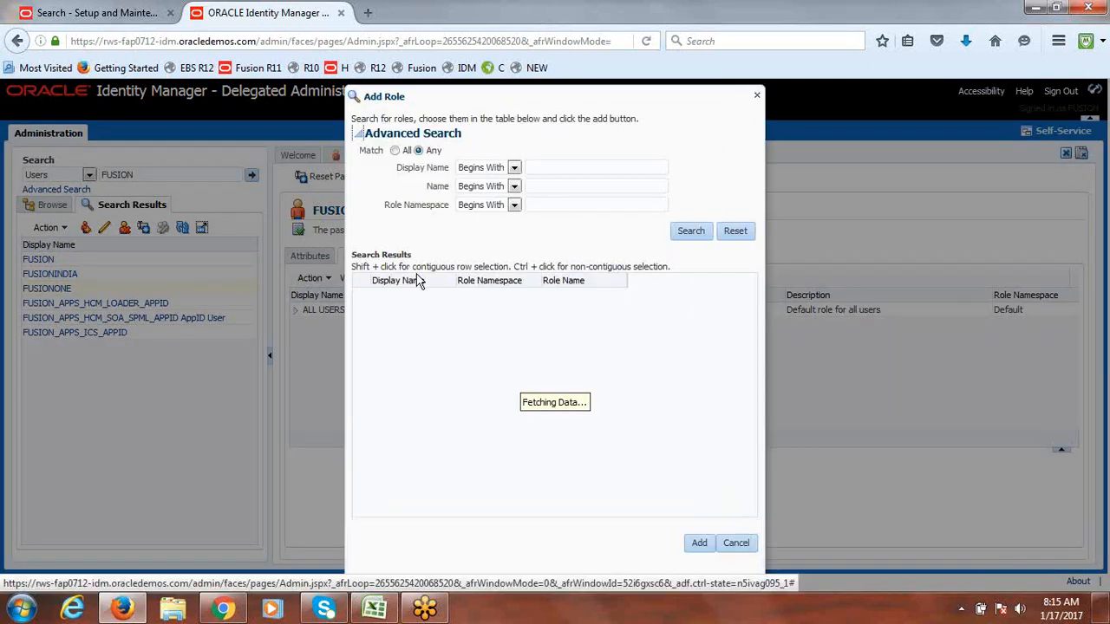
{"action": "left_click", "coordinate": [567, 167]}
{"action": "type", "text": "Ex"}
{"action": "left_click", "coordinate": [572, 182]}
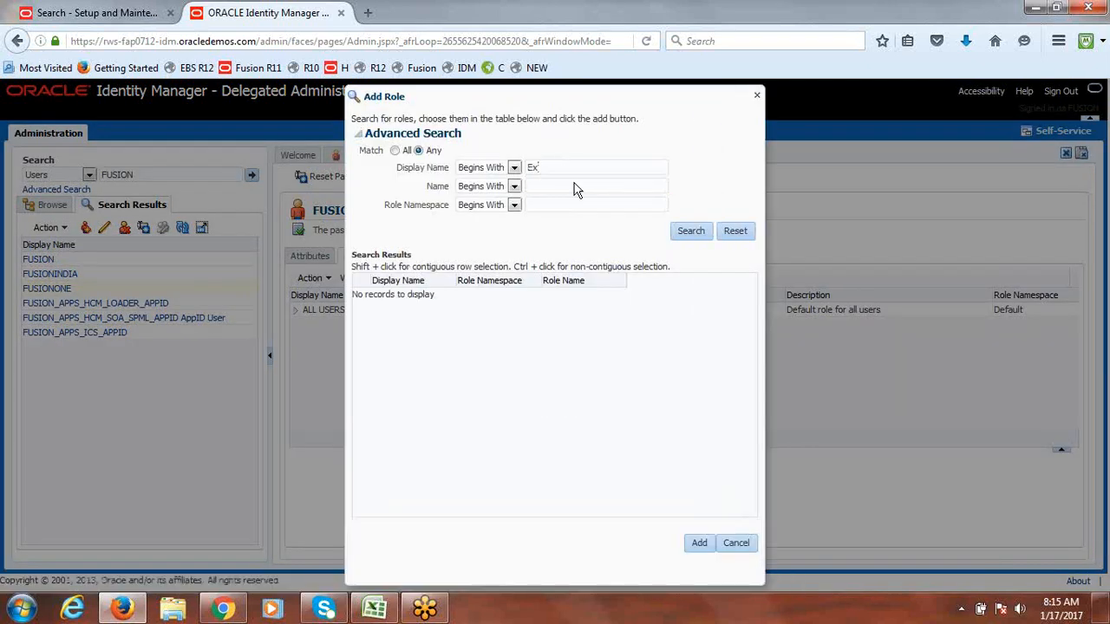
{"action": "left_click", "coordinate": [686, 227]}
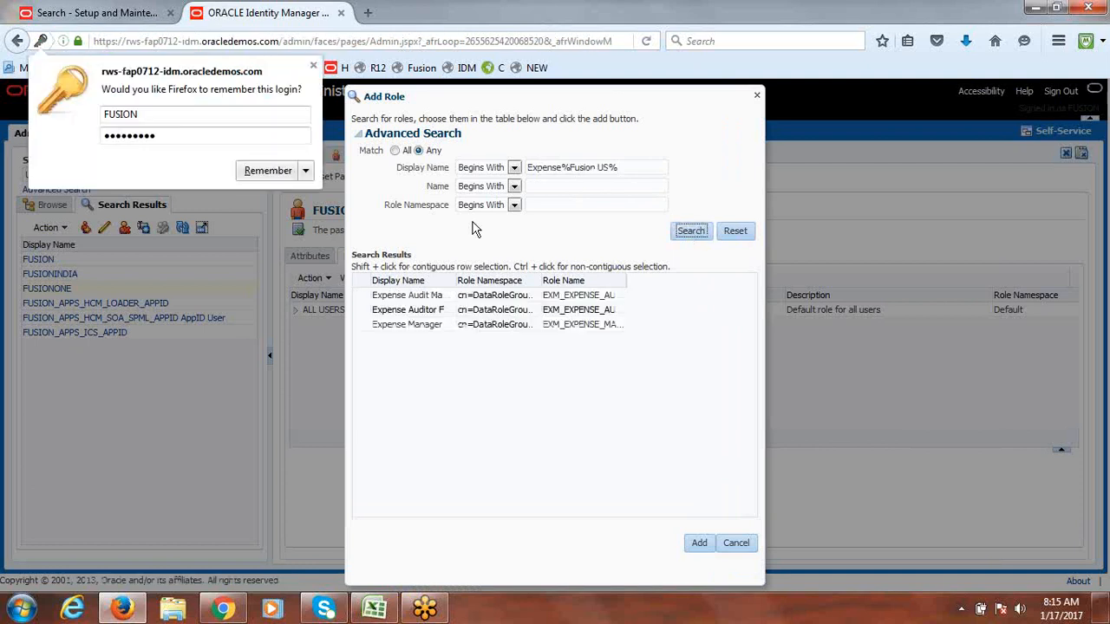
{"action": "left_click_drag", "start_coordinate": [451, 280], "coordinate": [568, 280]}
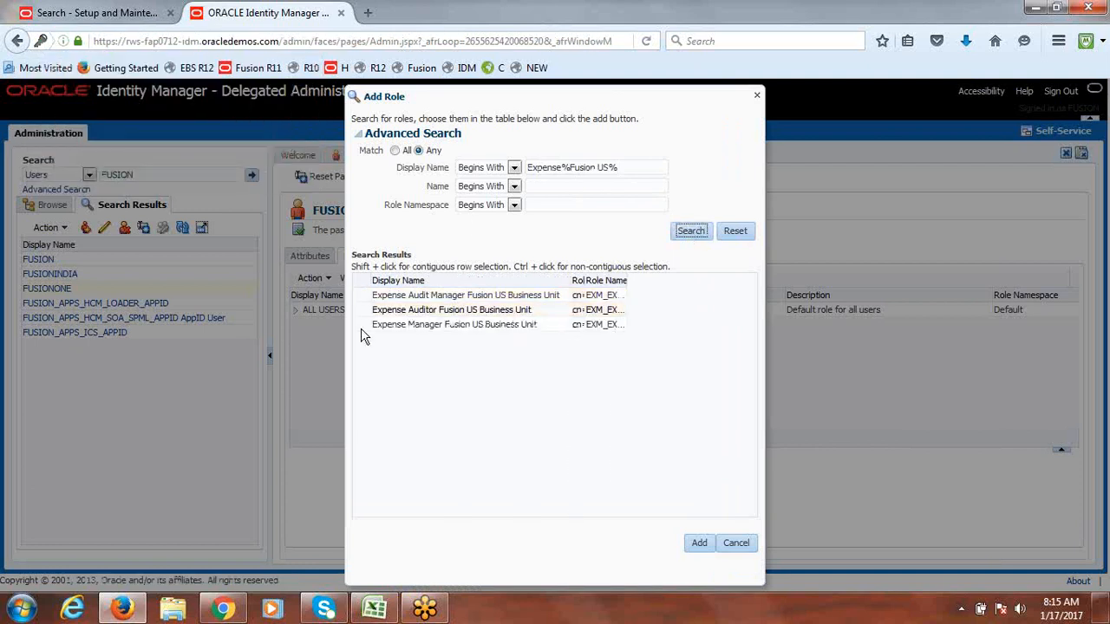
{"action": "left_click", "coordinate": [358, 298]}
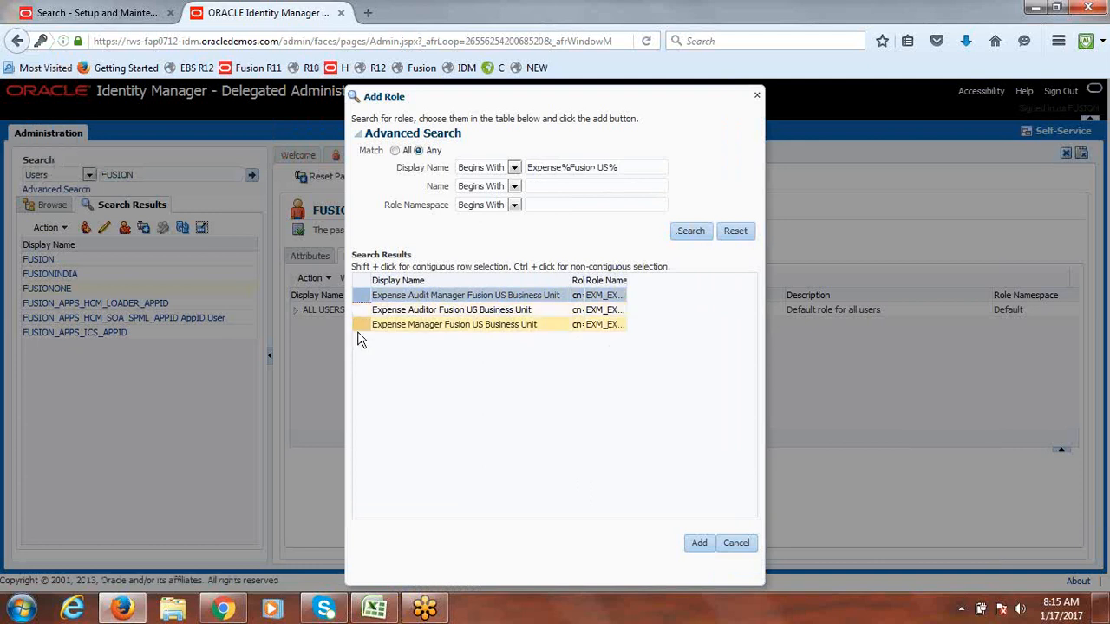
{"action": "left_click", "coordinate": [359, 324], "text": "shift"}
{"action": "left_click", "coordinate": [699, 544]}
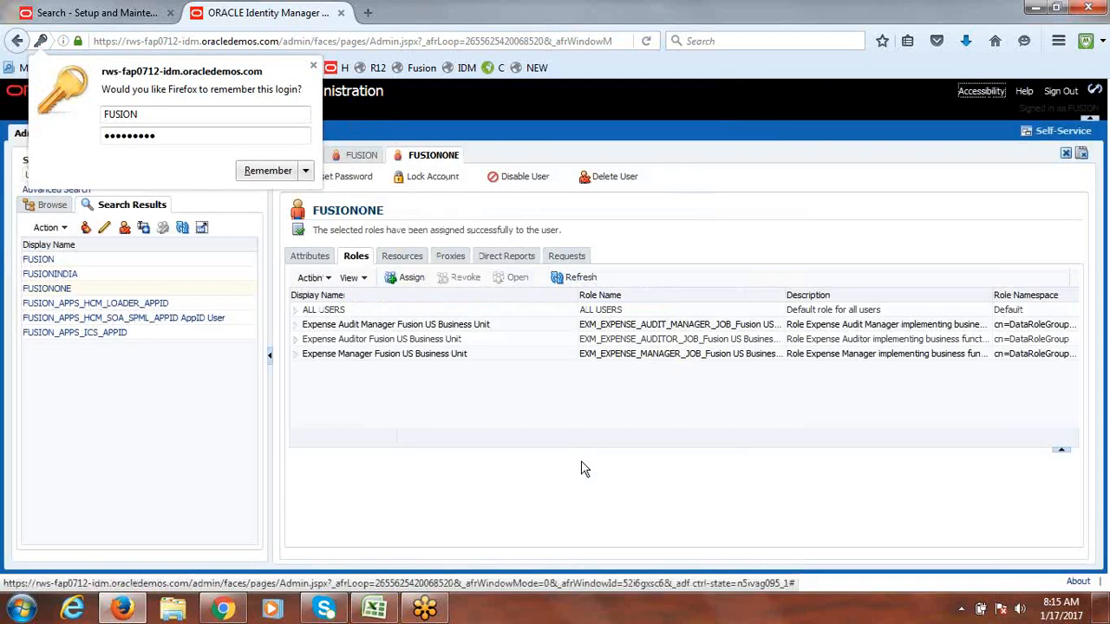
Step: Search for 'Employee', add the Employee role to FUSIONONE, and refresh the roles list
{"action": "left_click", "coordinate": [411, 281]}
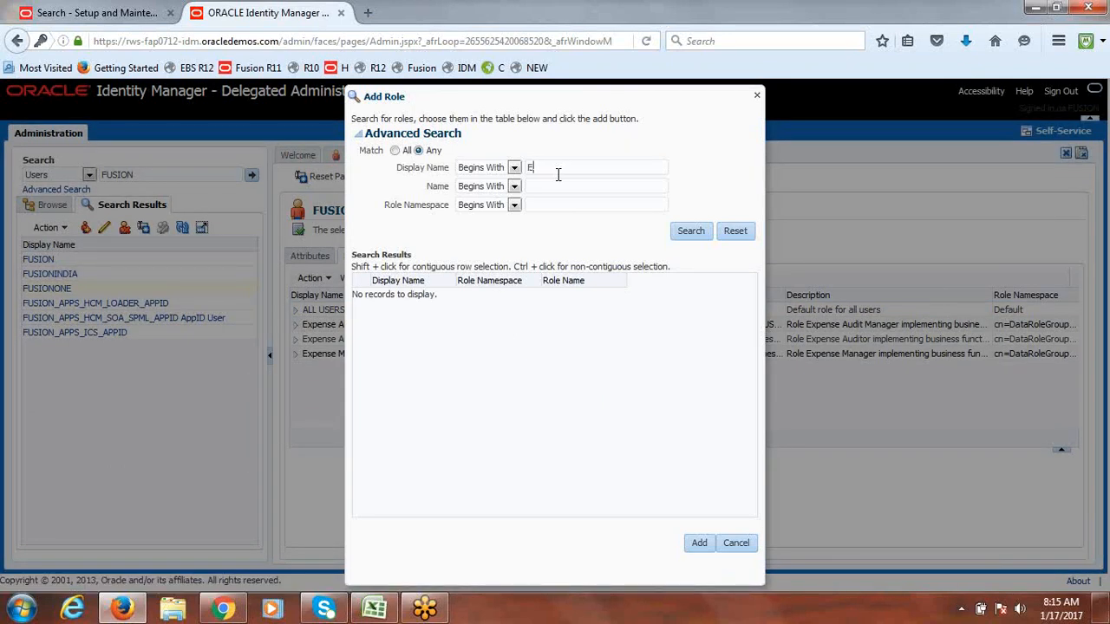
{"action": "type", "text": "mployee"}
{"action": "left_click", "coordinate": [692, 231]}
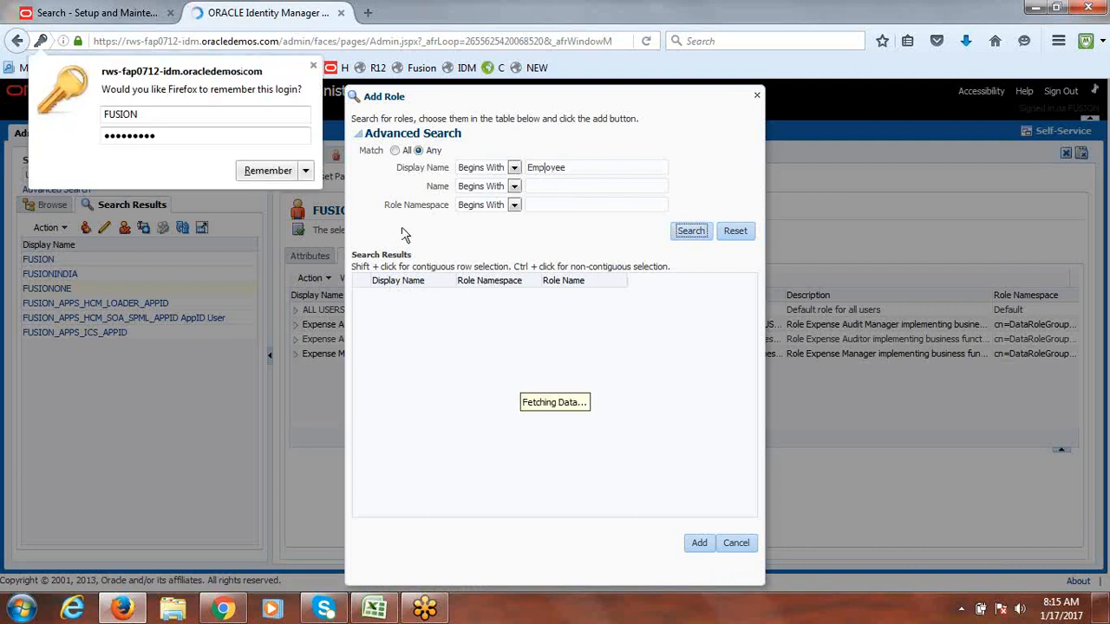
{"action": "left_click", "coordinate": [396, 297]}
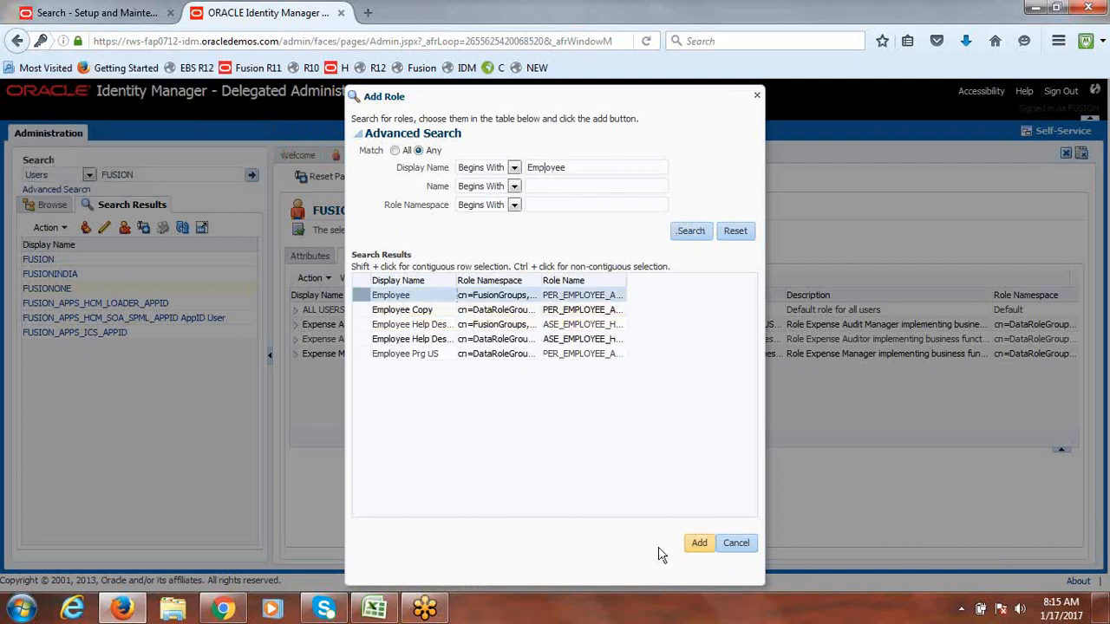
{"action": "left_click", "coordinate": [698, 543]}
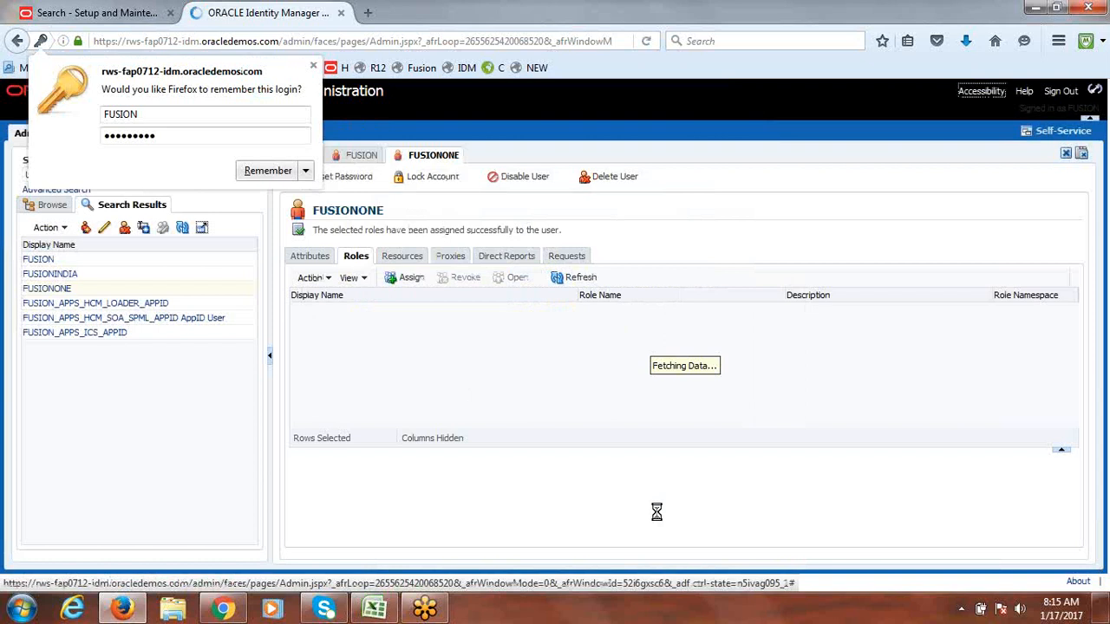
{"action": "left_click", "coordinate": [559, 279]}
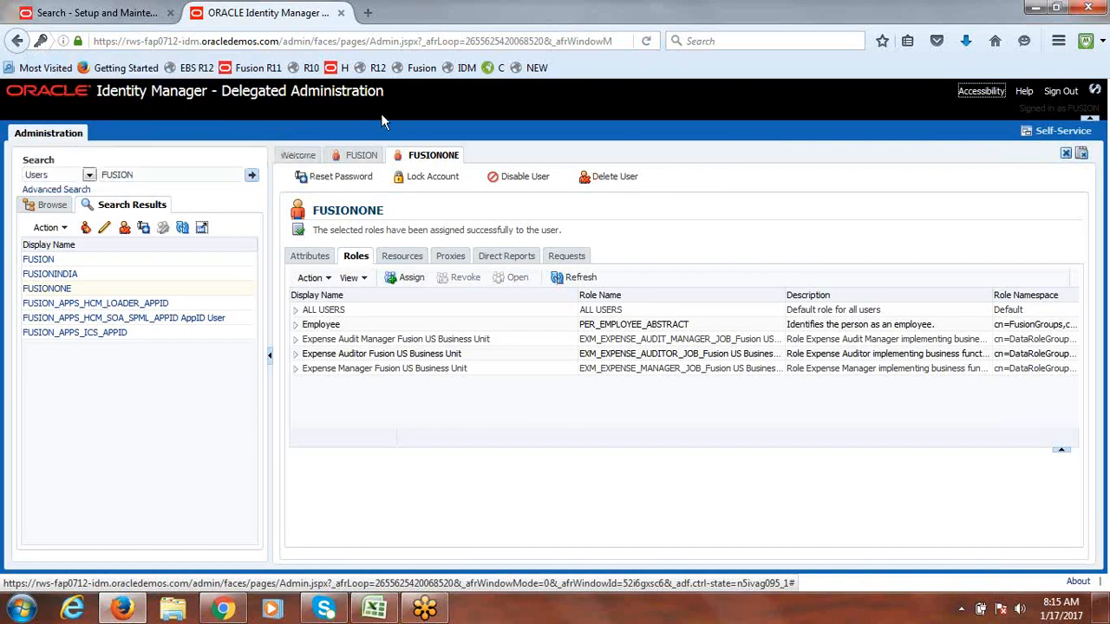
{"action": "left_click", "coordinate": [111, 16]}
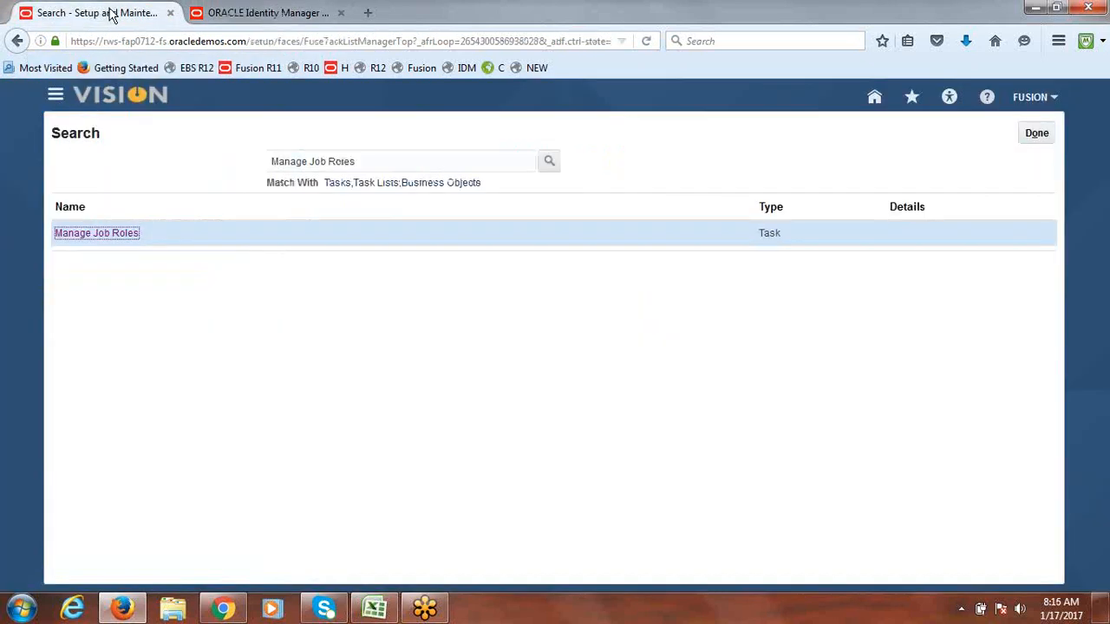
Step: Go to the Scheduled Processes page under Tools in the Navigator
{"action": "left_click", "coordinate": [57, 99]}
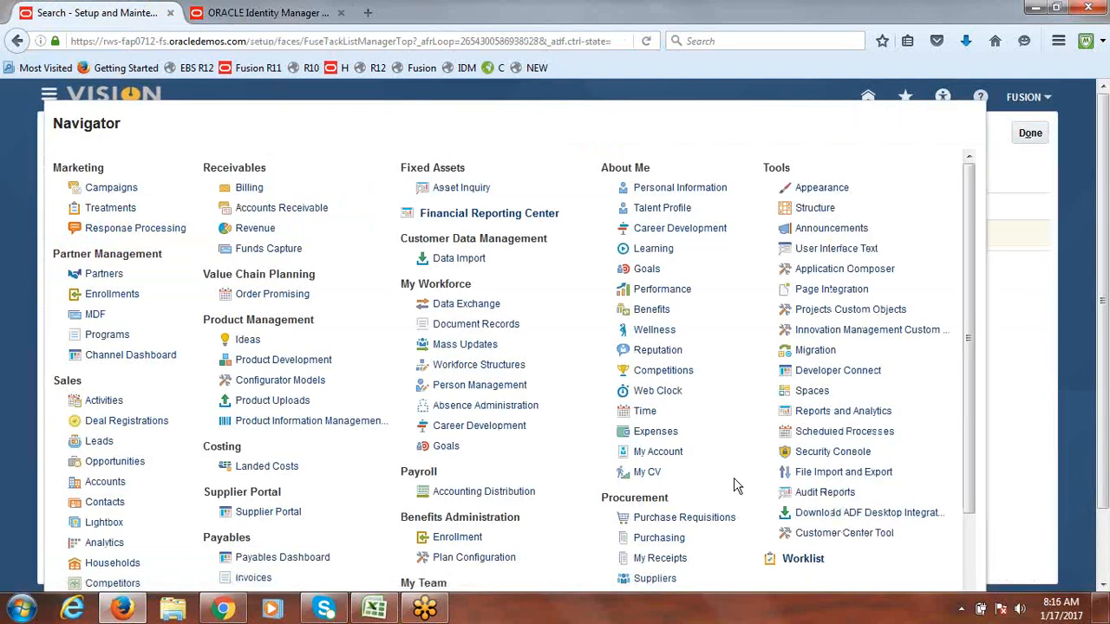
{"action": "left_click", "coordinate": [846, 433]}
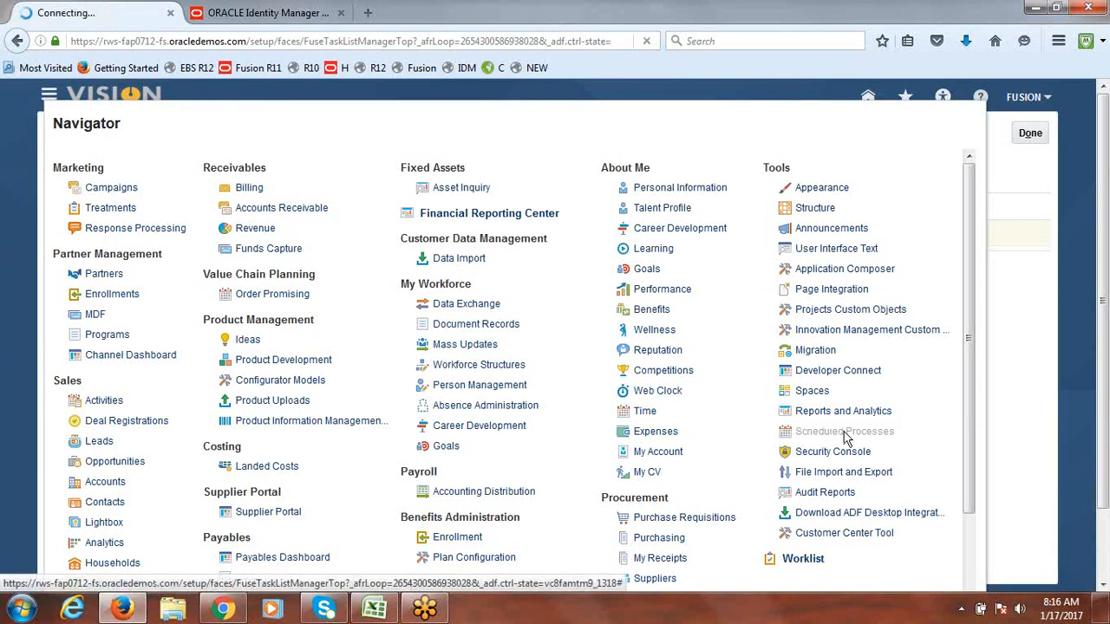
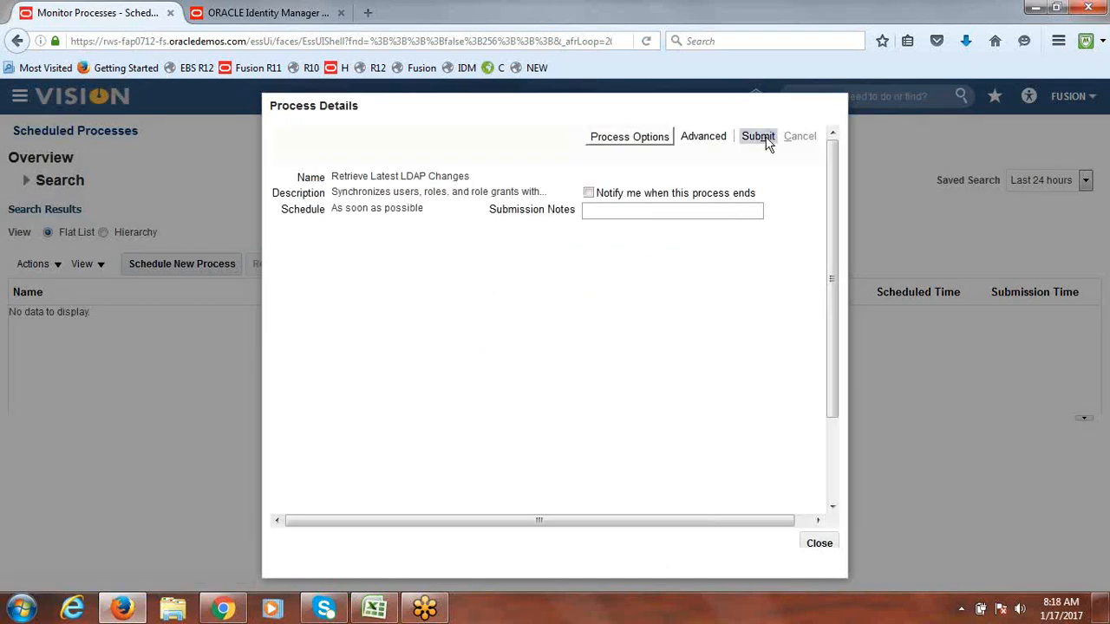
Step: Submit the Retrieve Latest LDAP Changes process and refresh the list until it shows Running
{"action": "left_click", "coordinate": [760, 136]}
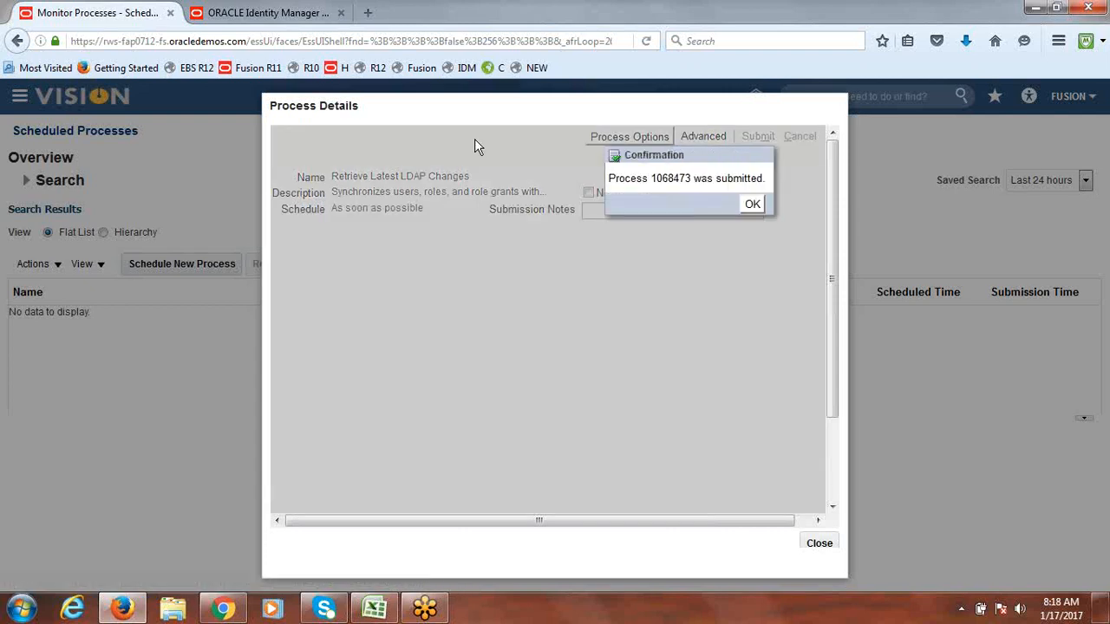
{"action": "left_click", "coordinate": [752, 204]}
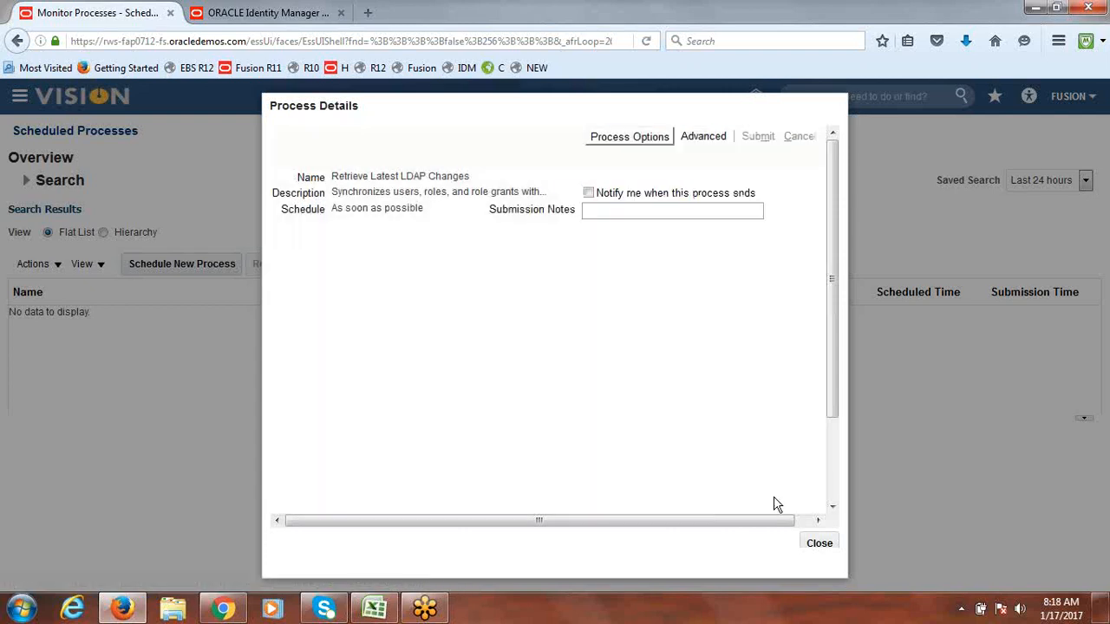
{"action": "left_click", "coordinate": [820, 544]}
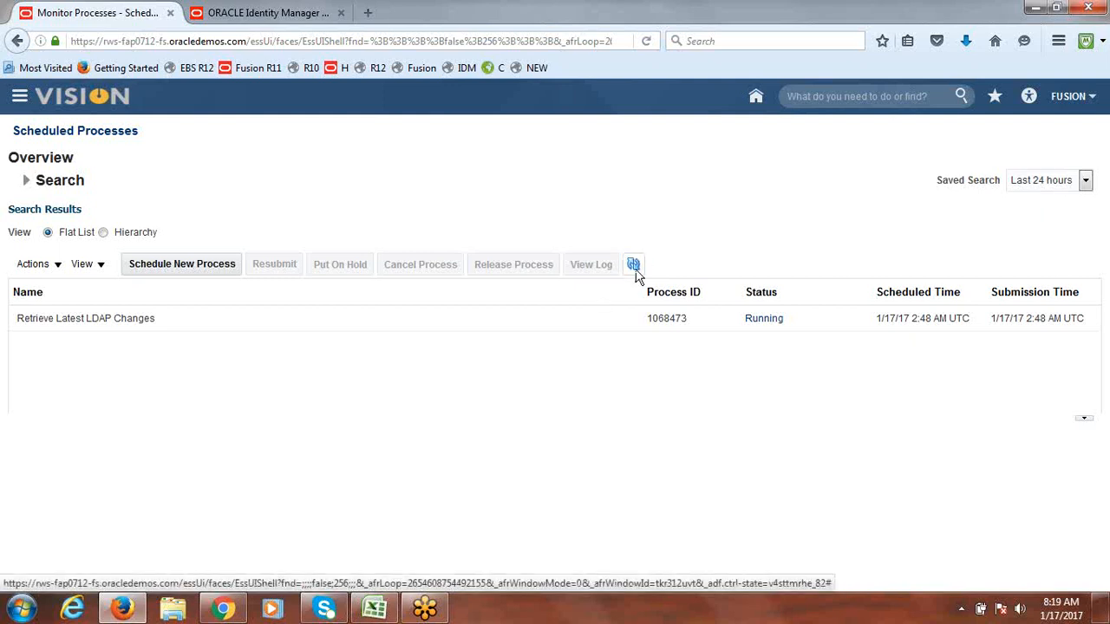
{"action": "left_click", "coordinate": [637, 268]}
{"action": "left_click", "coordinate": [374, 609]}
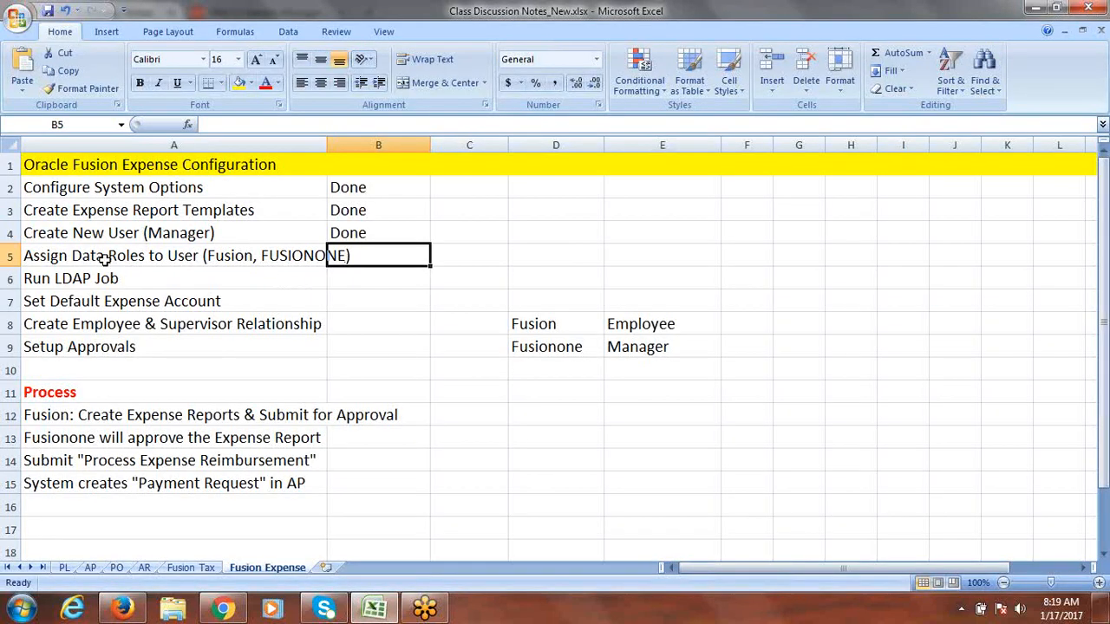
Step: Enter Done as the status for the Assign Data Roles and Run LDAP Job rows
{"action": "type", "text": "Done"}
{"action": "key", "text": "Tab"}
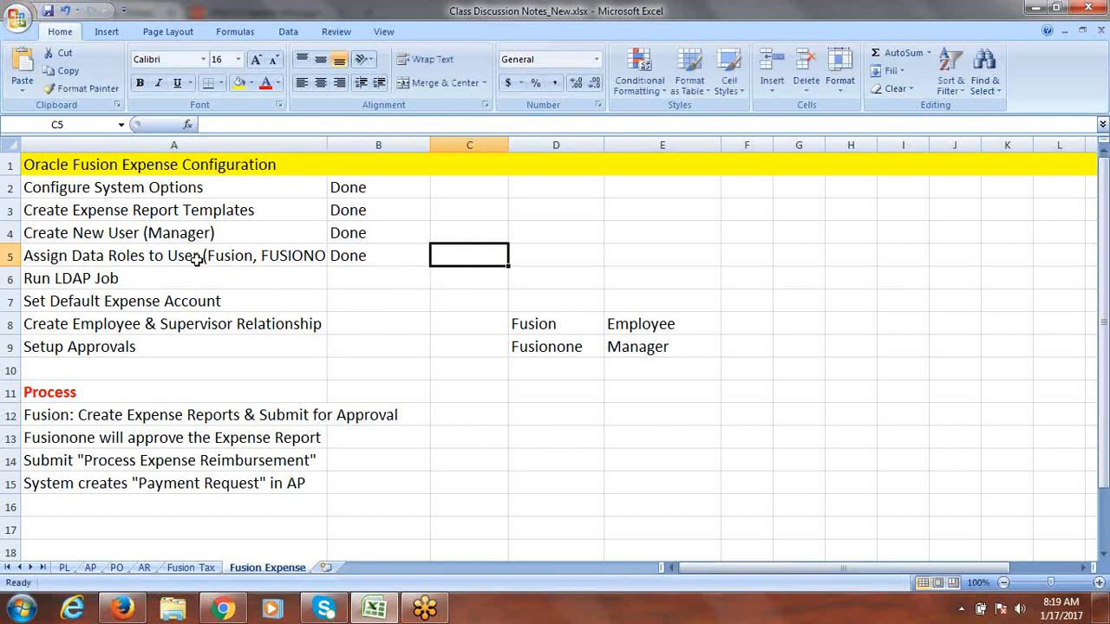
{"action": "left_click", "coordinate": [134, 280]}
{"action": "key", "text": "Tab"}
{"action": "type", "text": "Done"}
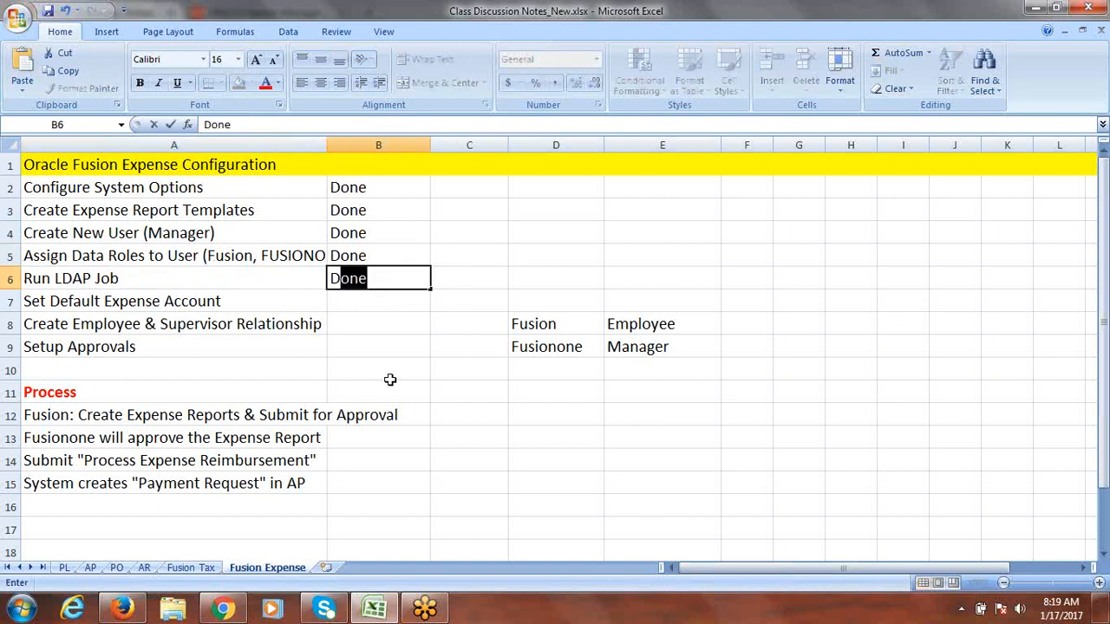
{"action": "key", "text": "Tab"}
{"action": "left_click", "coordinate": [246, 320]}
{"action": "left_click", "coordinate": [230, 302]}
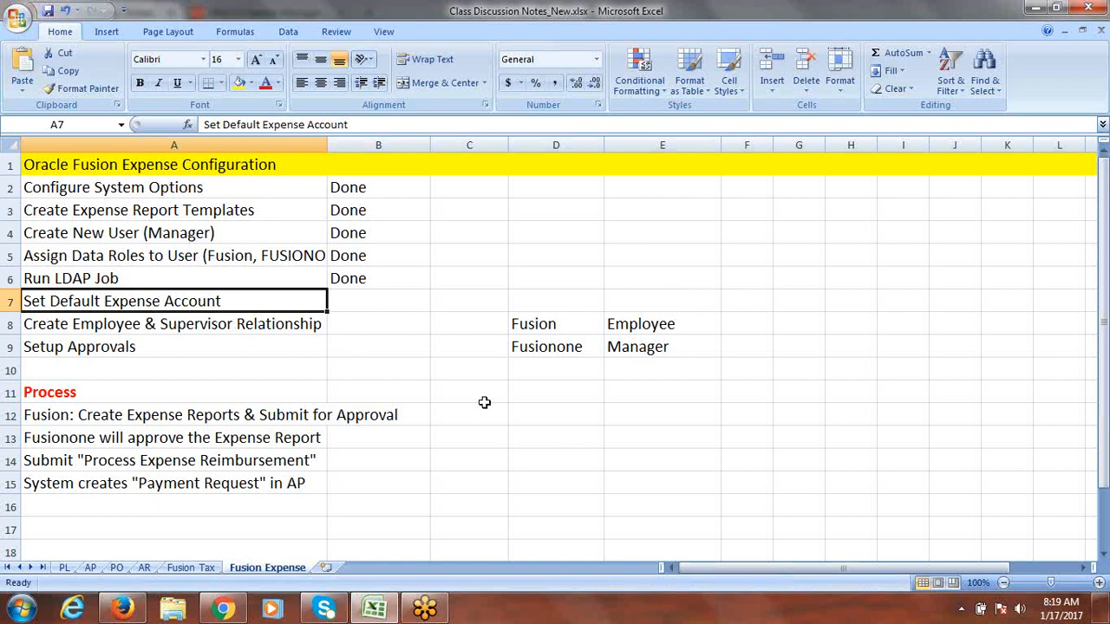
Step: Edit a word in the Assign Data Roles step text, then return to the expense account row
{"action": "left_click", "coordinate": [237, 255]}
{"action": "double_click", "coordinate": [249, 255]}
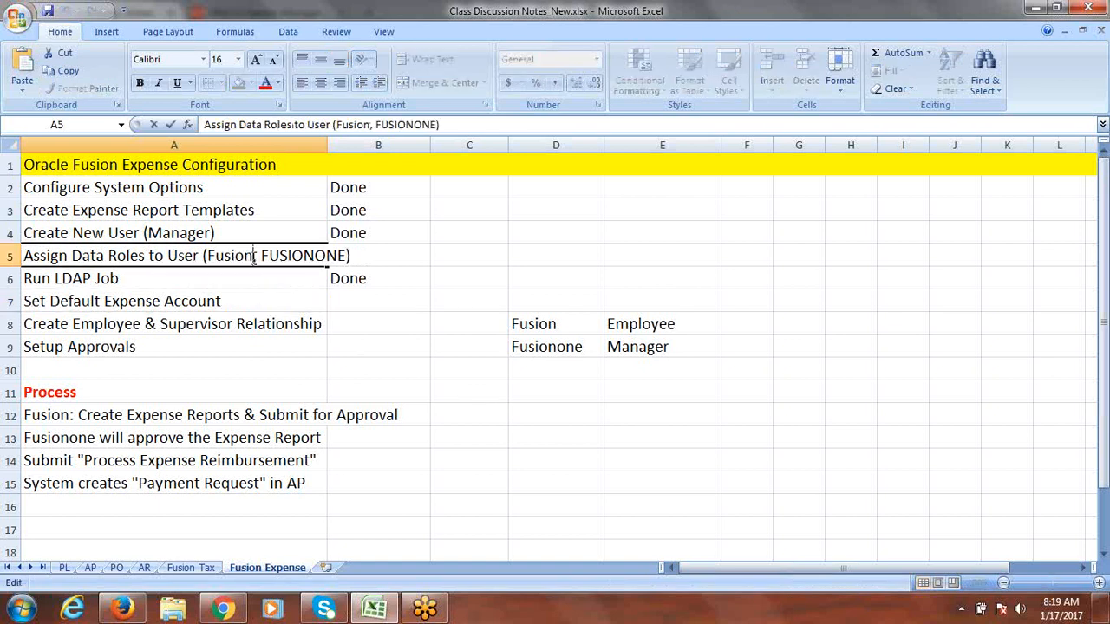
{"action": "left_click_drag", "start_coordinate": [253, 256], "coordinate": [206, 256]}
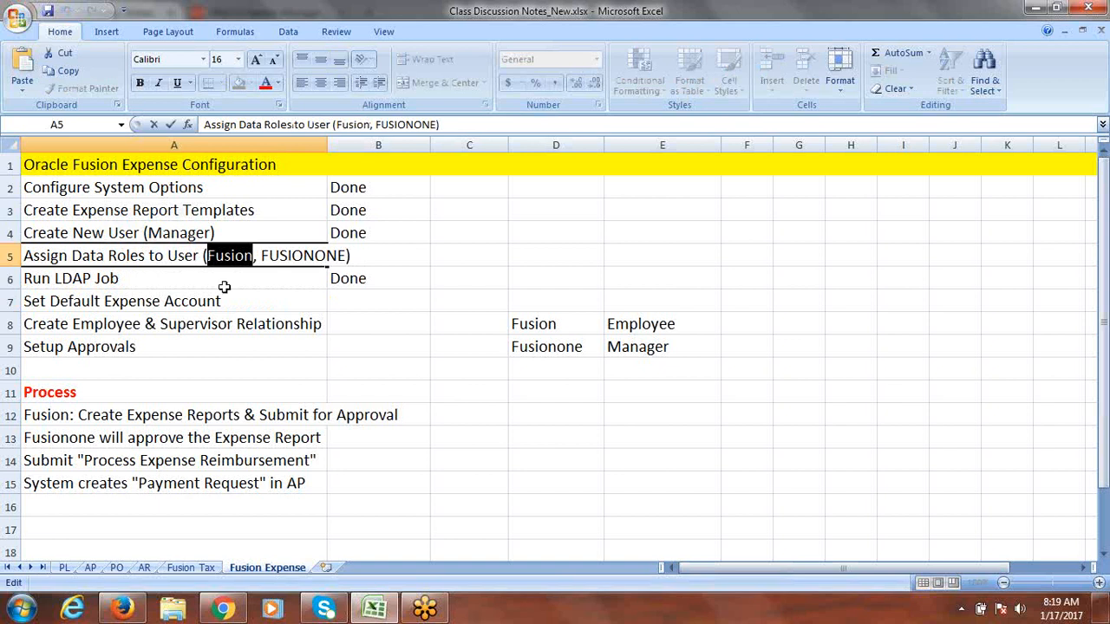
{"action": "left_click", "coordinate": [254, 255]}
{"action": "left_click_drag", "start_coordinate": [253, 255], "coordinate": [211, 260]}
{"action": "left_click", "coordinate": [168, 297]}
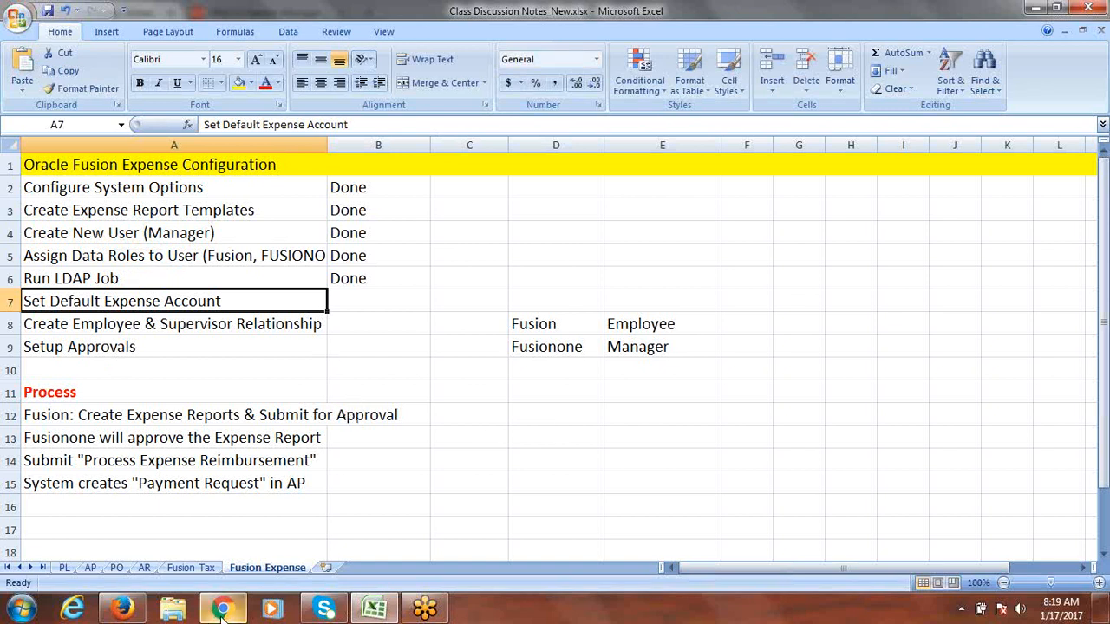
Step: Go back to Fusion and open Manage Users from the Navigator
{"action": "left_click", "coordinate": [122, 609]}
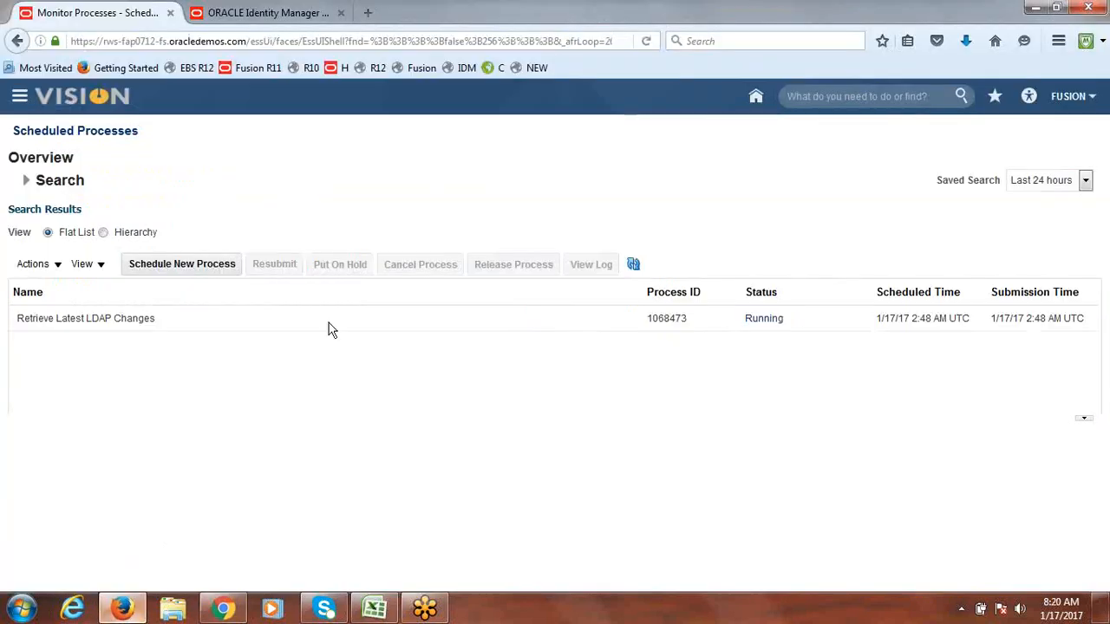
{"action": "left_click", "coordinate": [19, 99]}
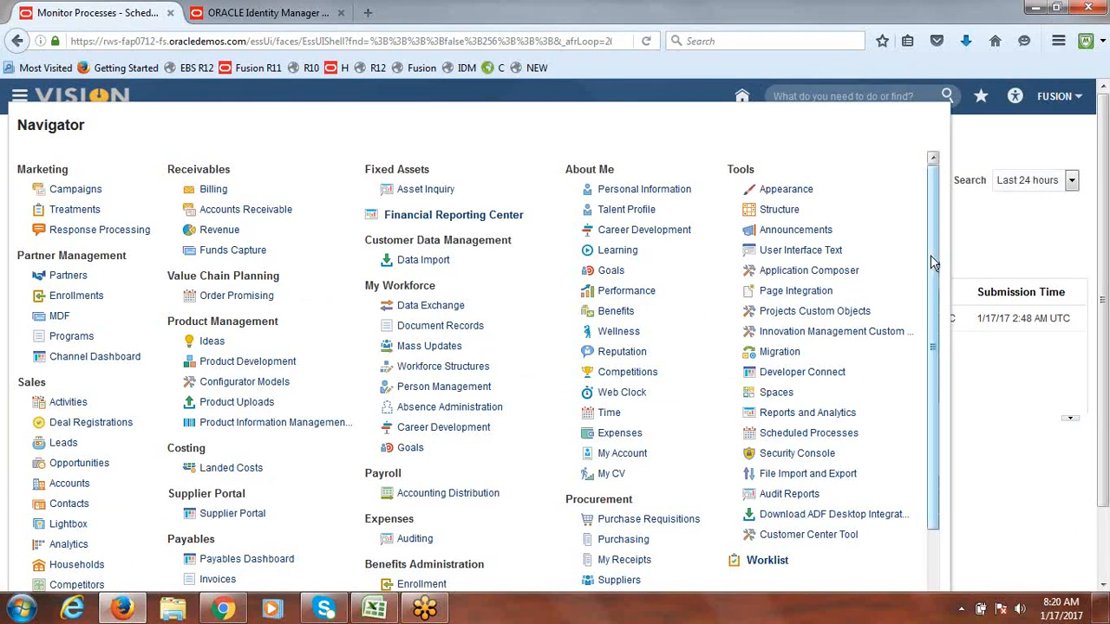
{"action": "left_click_drag", "start_coordinate": [933, 265], "coordinate": [948, 387]}
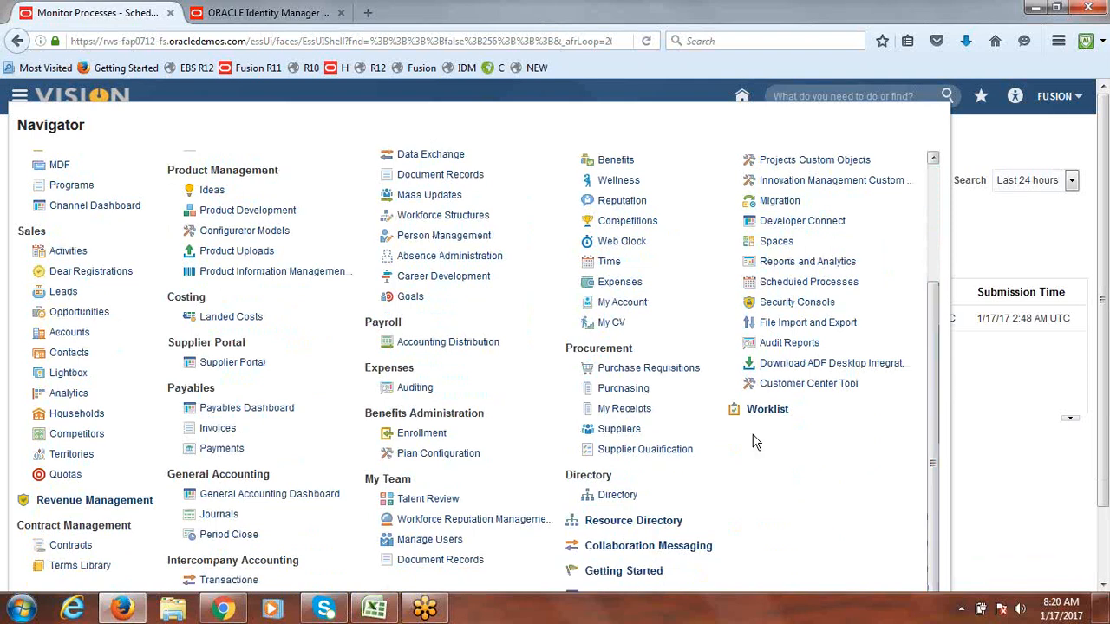
{"action": "left_click", "coordinate": [413, 548]}
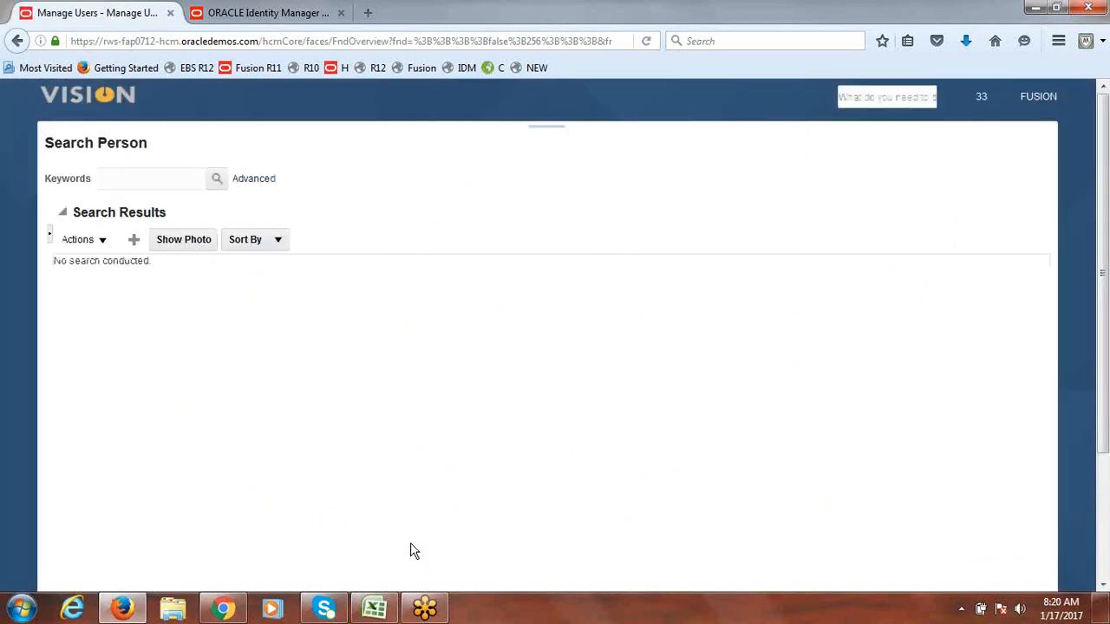
Step: Search persons for 'FUSION' and show the actions for the first result
{"action": "left_click", "coordinate": [153, 182]}
{"action": "type", "text": "FUSION"}
{"action": "left_click", "coordinate": [217, 179]}
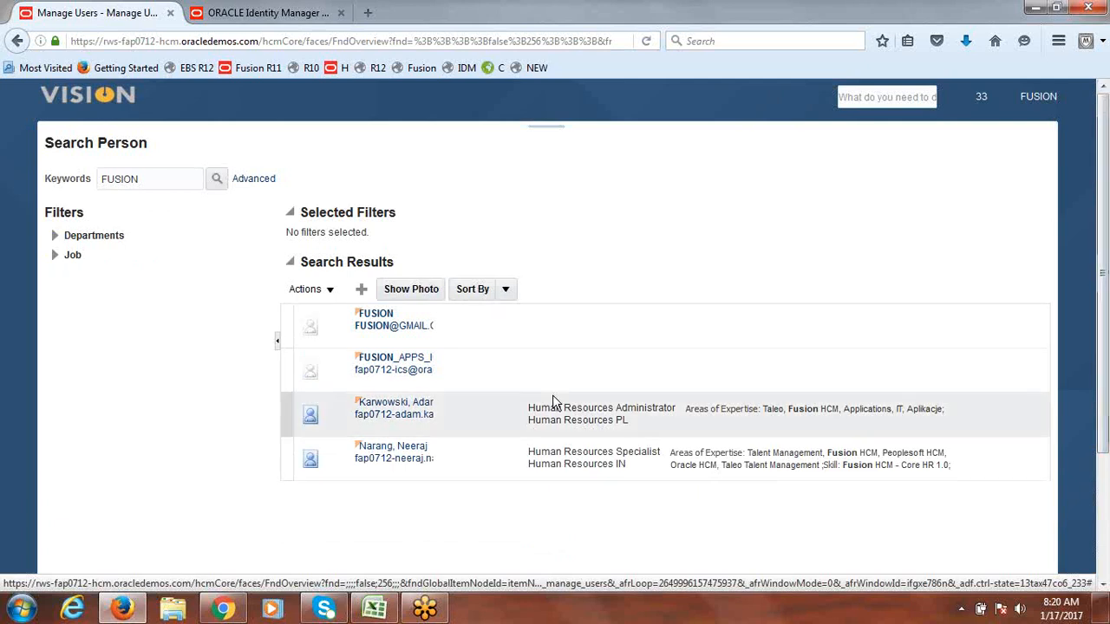
{"action": "left_click", "coordinate": [289, 335]}
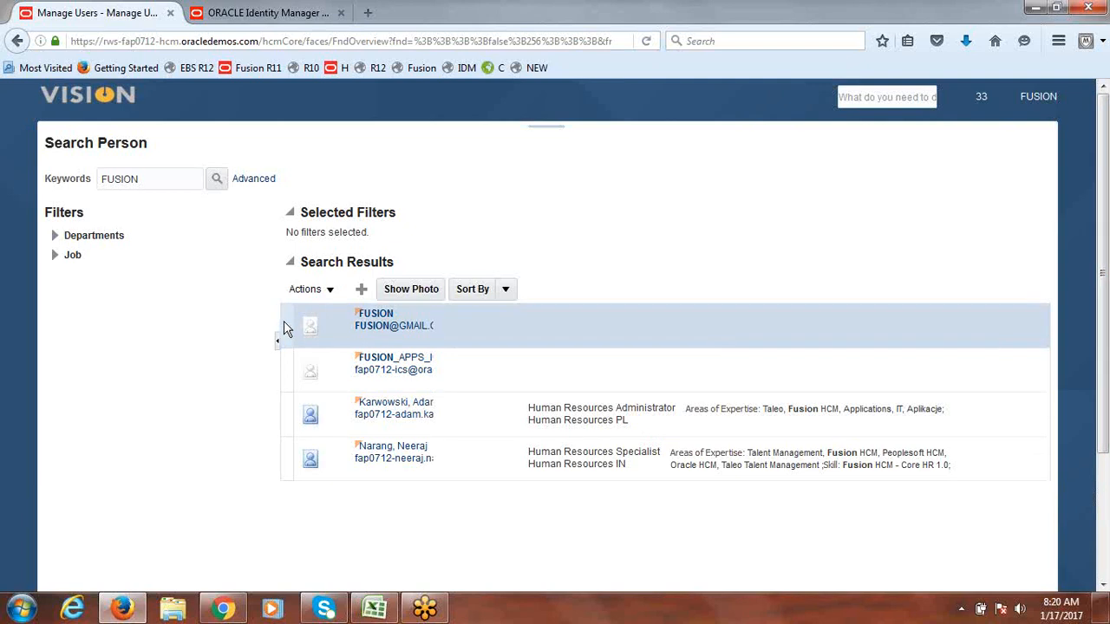
{"action": "left_click", "coordinate": [330, 289]}
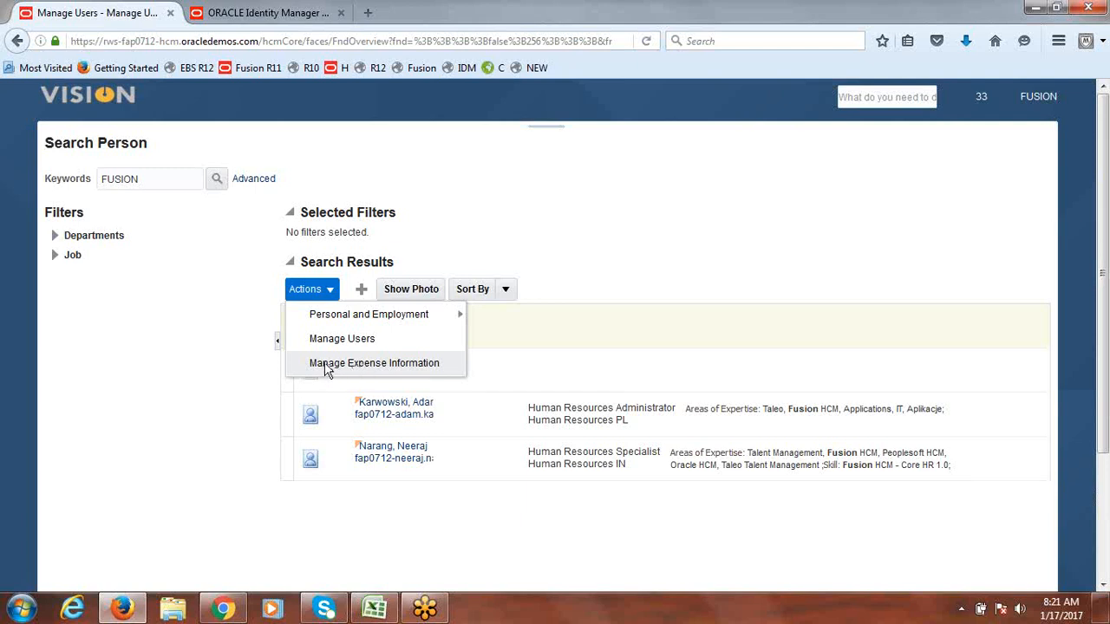
Step: In the user's expense information, set Address Line 1 to 'Fusion Address'
{"action": "left_click", "coordinate": [327, 365]}
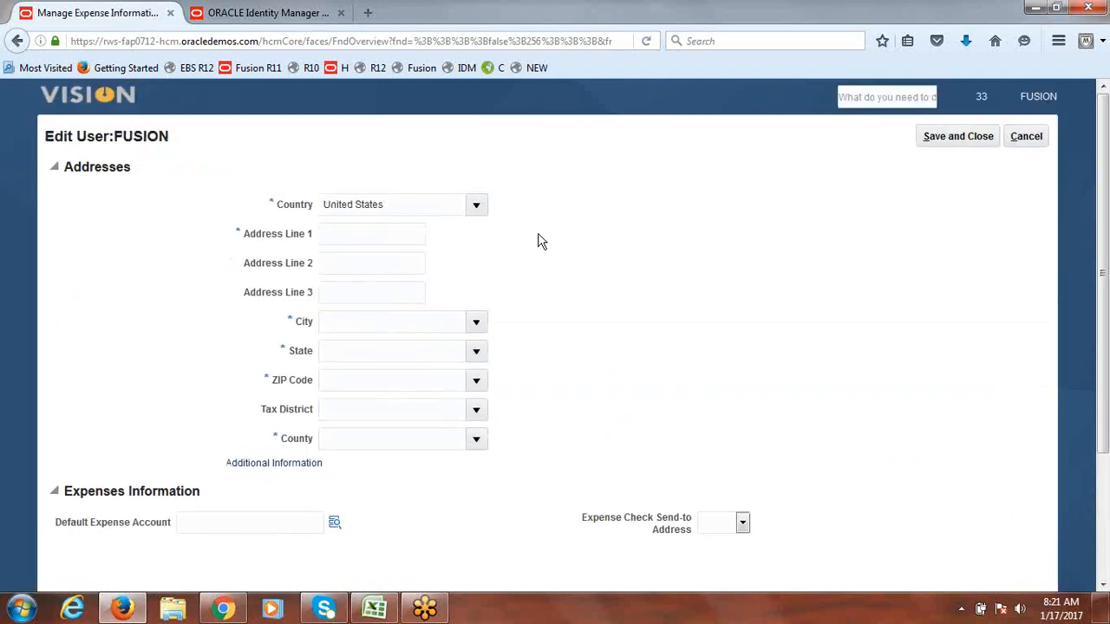
{"action": "left_click", "coordinate": [343, 235]}
{"action": "type", "text": "Fusion Address"}
Step: Pick ZIP code 96028 (Fall River Mills, CA, Shasta county) from the ZIP Code search
{"action": "left_click", "coordinate": [477, 381]}
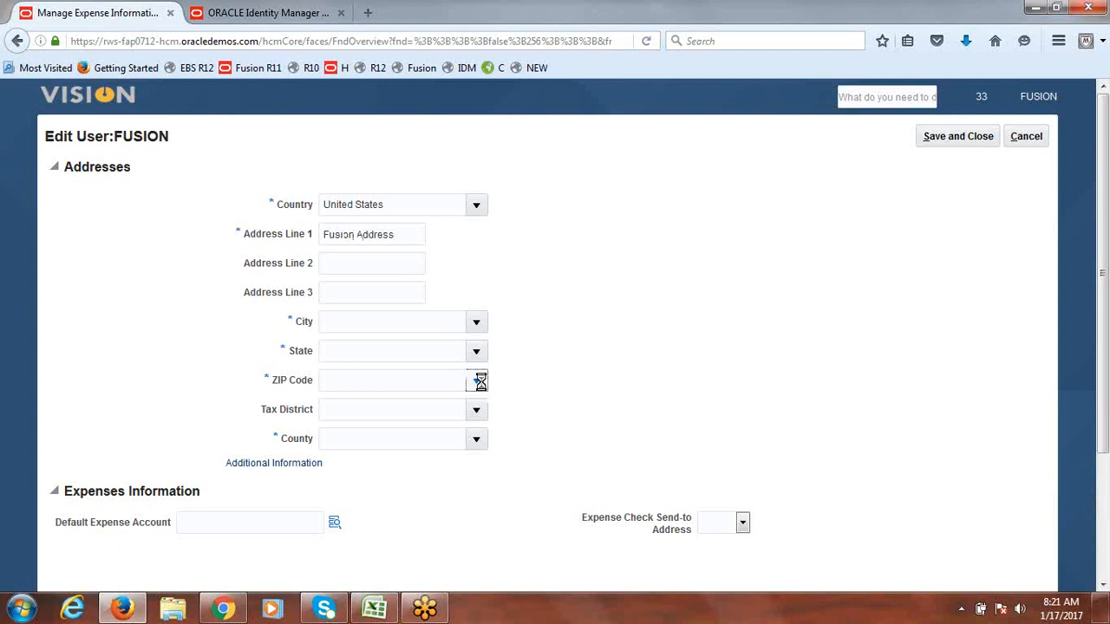
{"action": "left_click", "coordinate": [347, 432]}
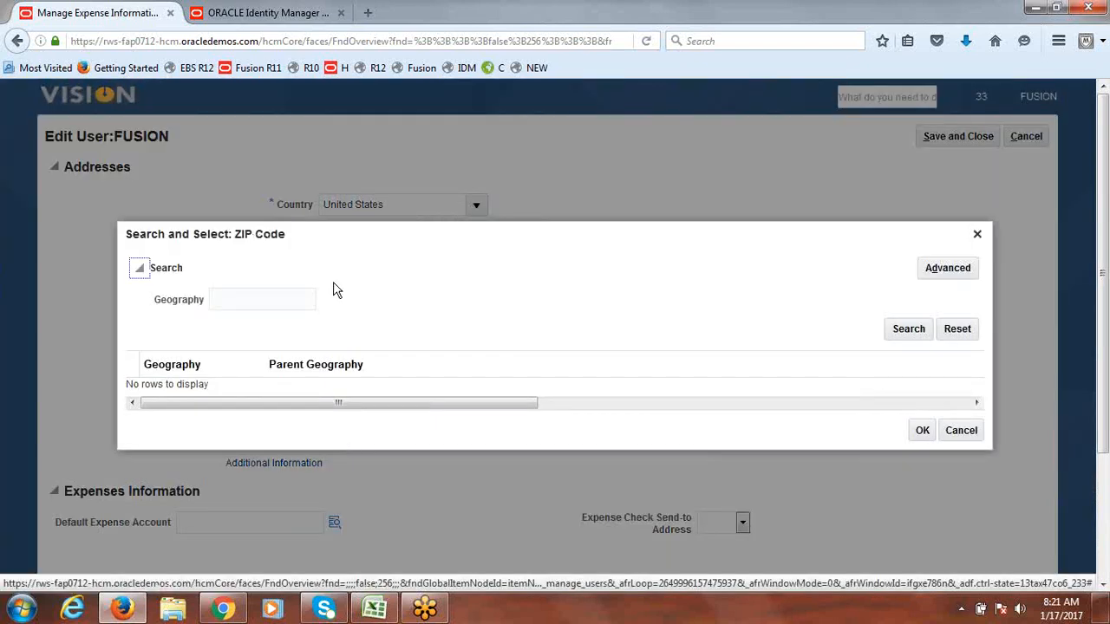
{"action": "left_click", "coordinate": [910, 330]}
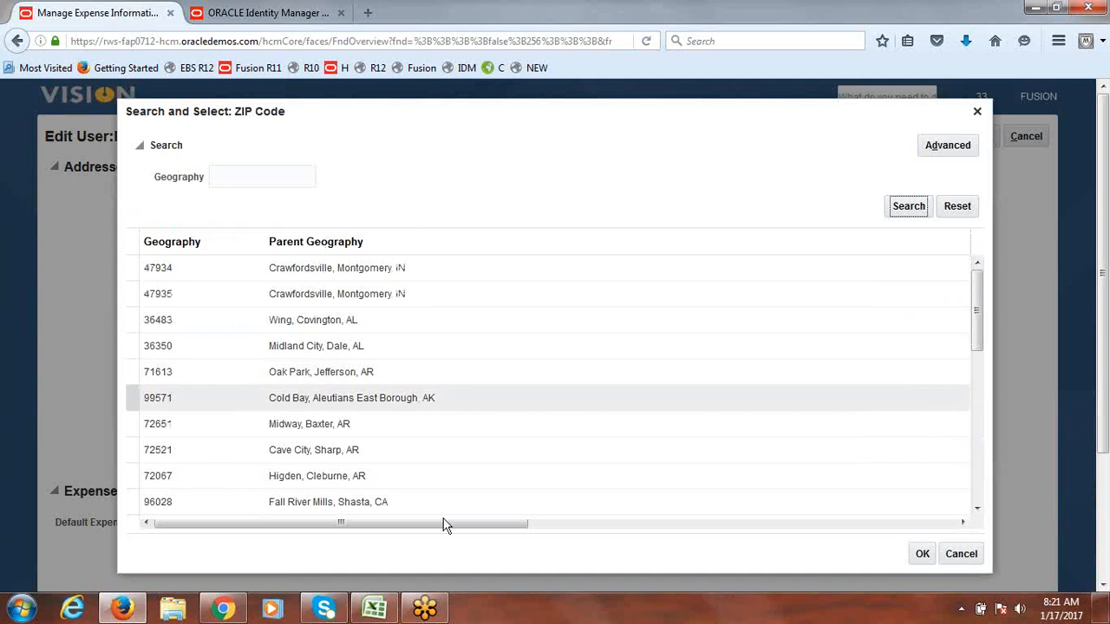
{"action": "left_click", "coordinate": [335, 510]}
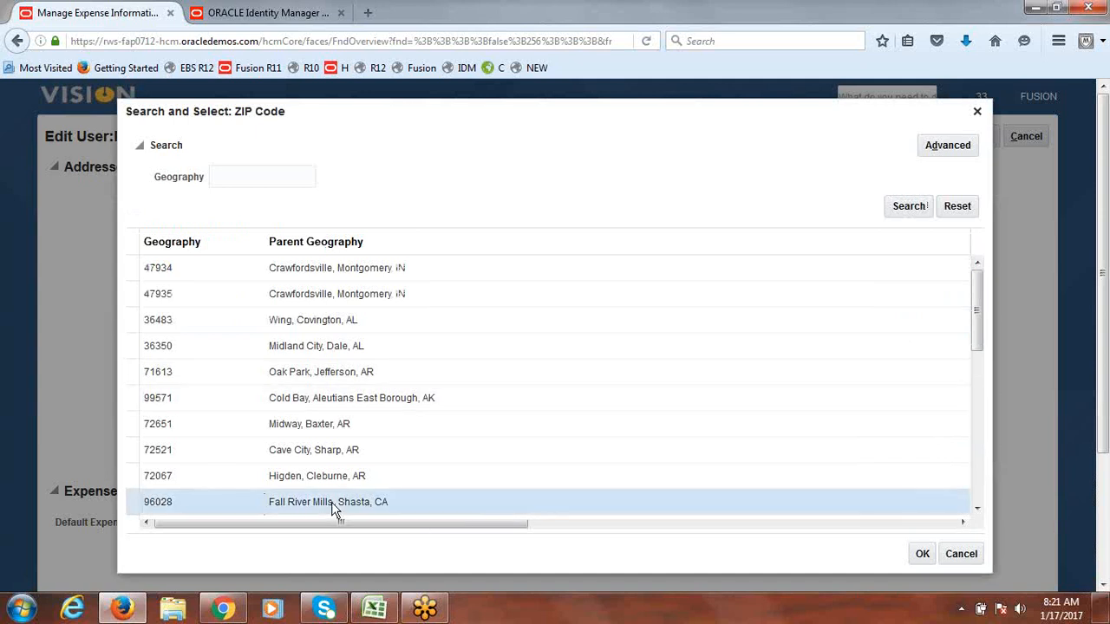
{"action": "left_click", "coordinate": [923, 555]}
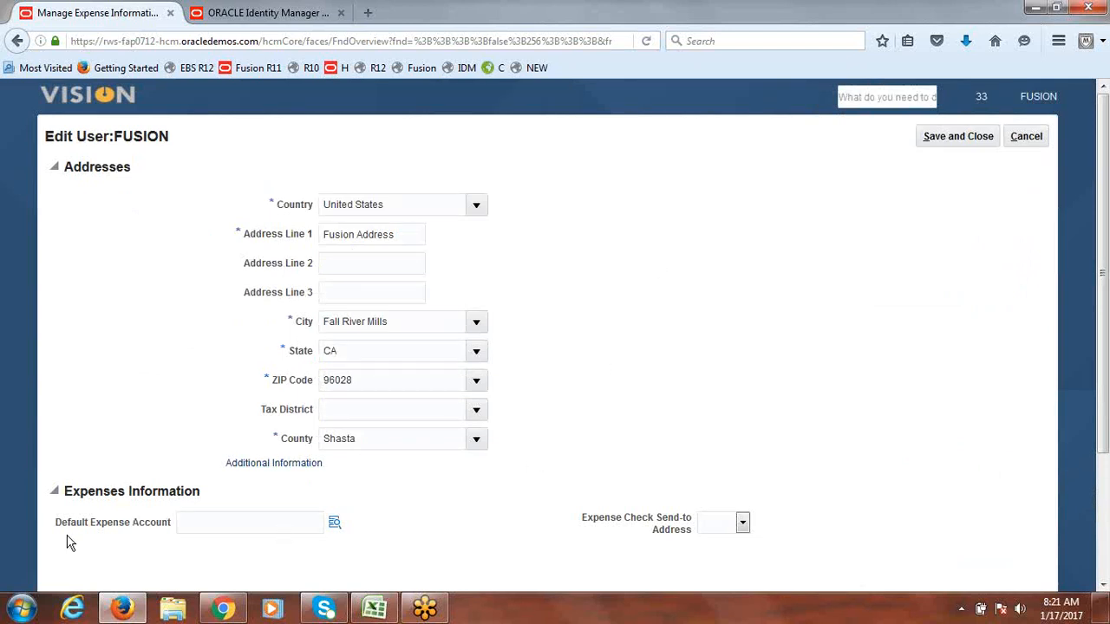
{"action": "left_click", "coordinate": [335, 527]}
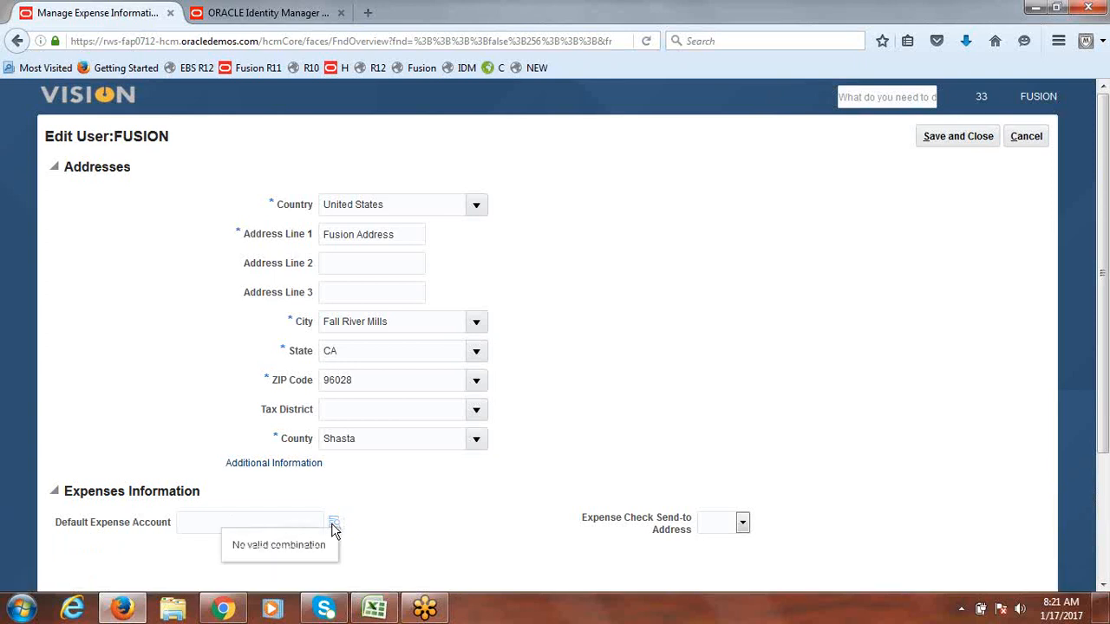
Step: Set the default expense account to 1000.1000.11222 Employee Expense
{"action": "left_click", "coordinate": [335, 526]}
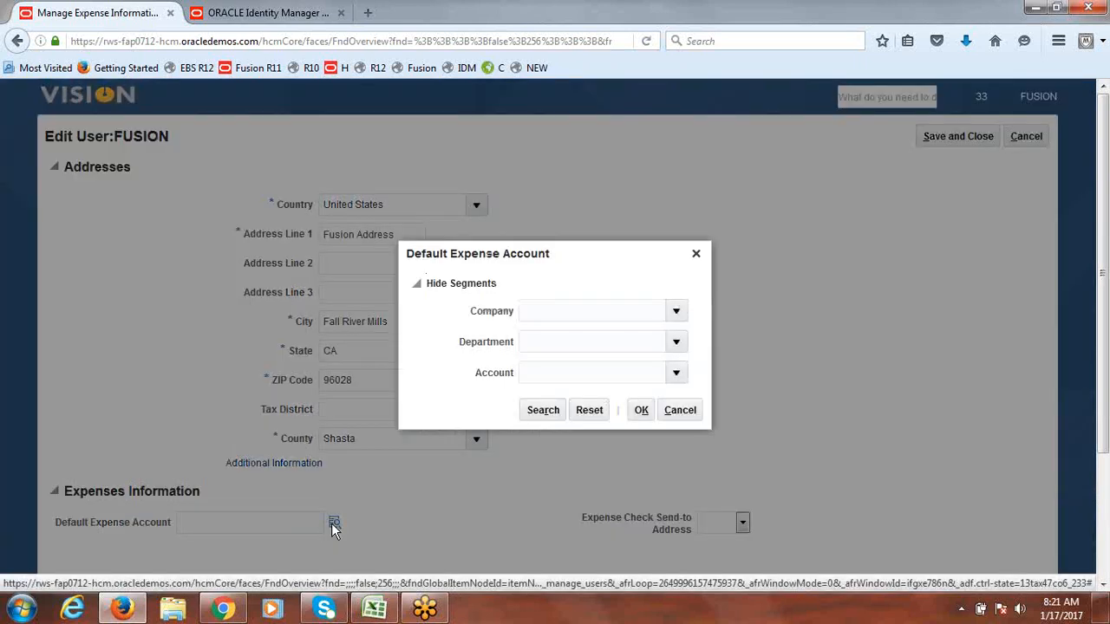
{"action": "left_click", "coordinate": [681, 315]}
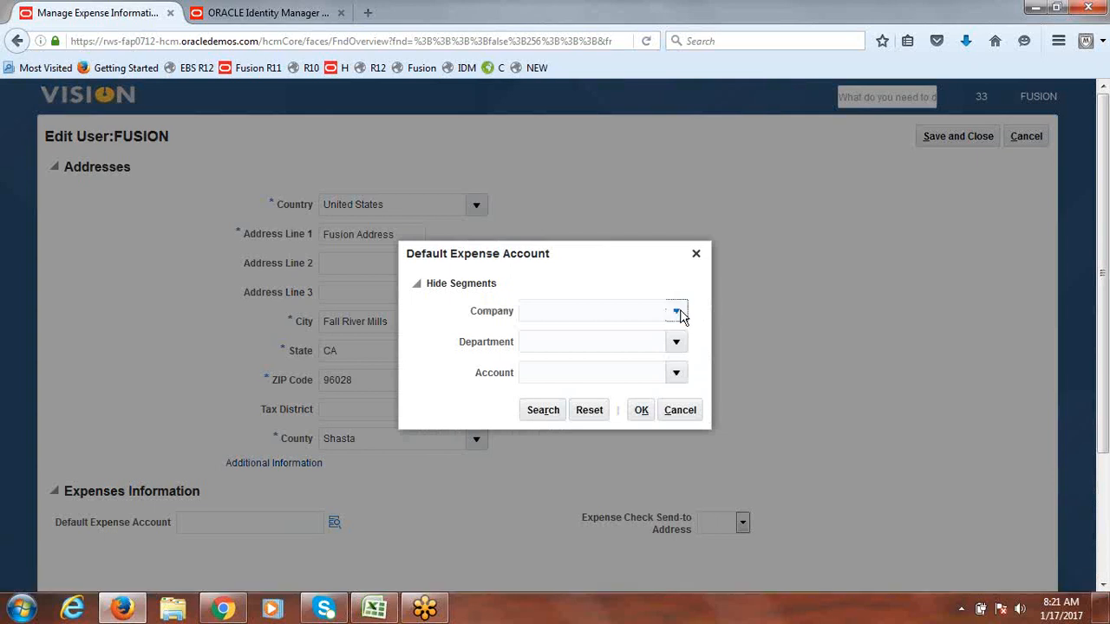
{"action": "left_click", "coordinate": [607, 338]}
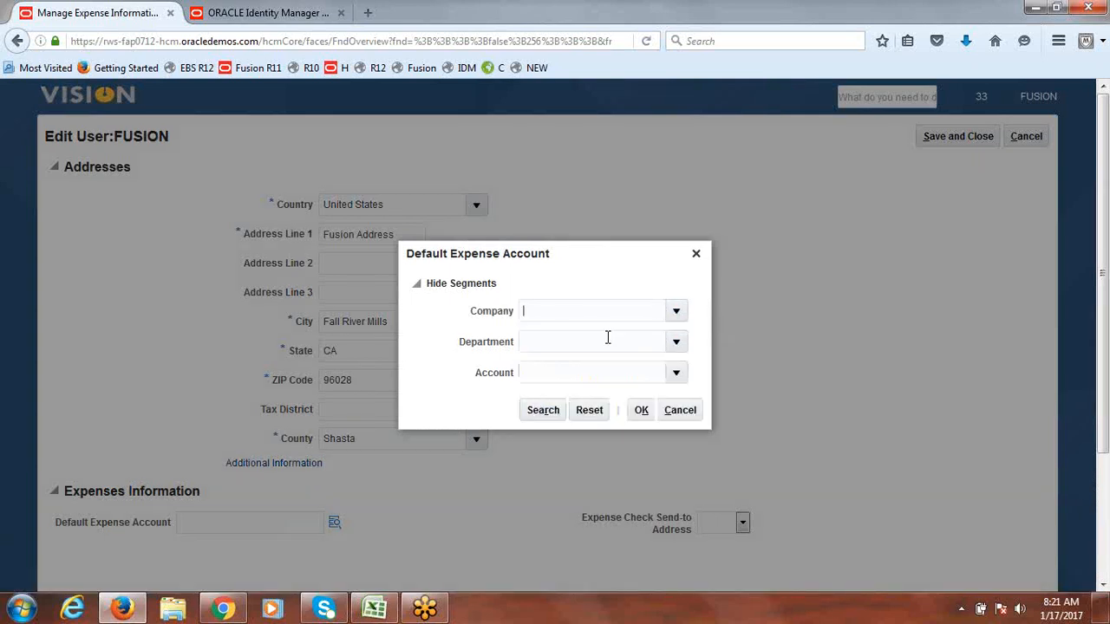
{"action": "left_click", "coordinate": [676, 344]}
{"action": "left_click", "coordinate": [679, 368]}
{"action": "left_click", "coordinate": [677, 378]}
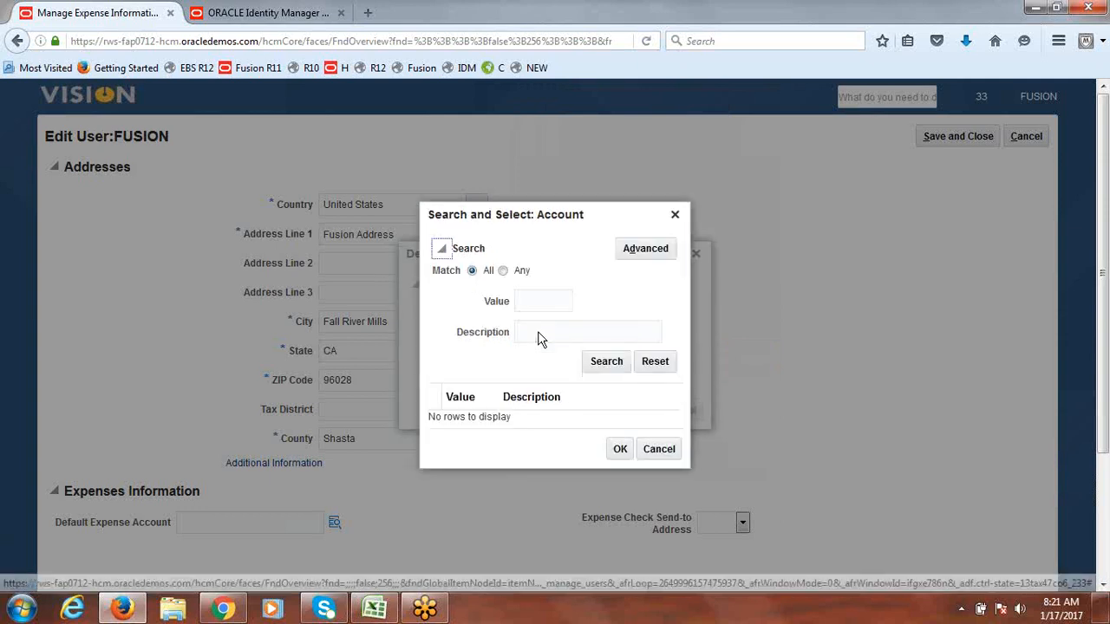
{"action": "left_click", "coordinate": [539, 327]}
{"action": "type", "text": "E"}
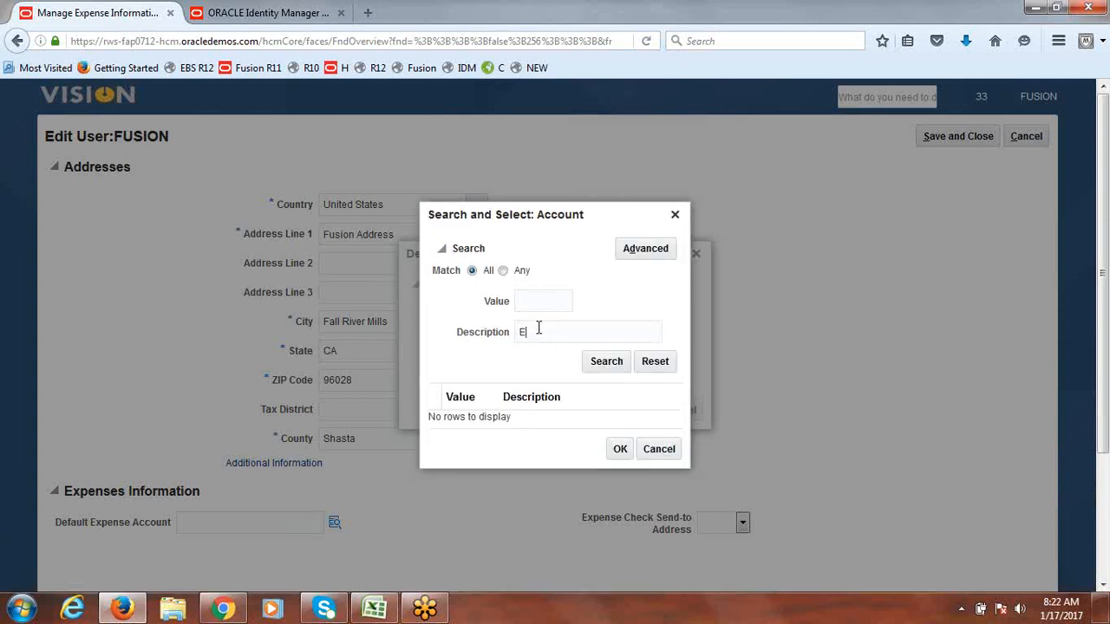
{"action": "type", "text": "mployee"}
{"action": "left_click", "coordinate": [610, 362]}
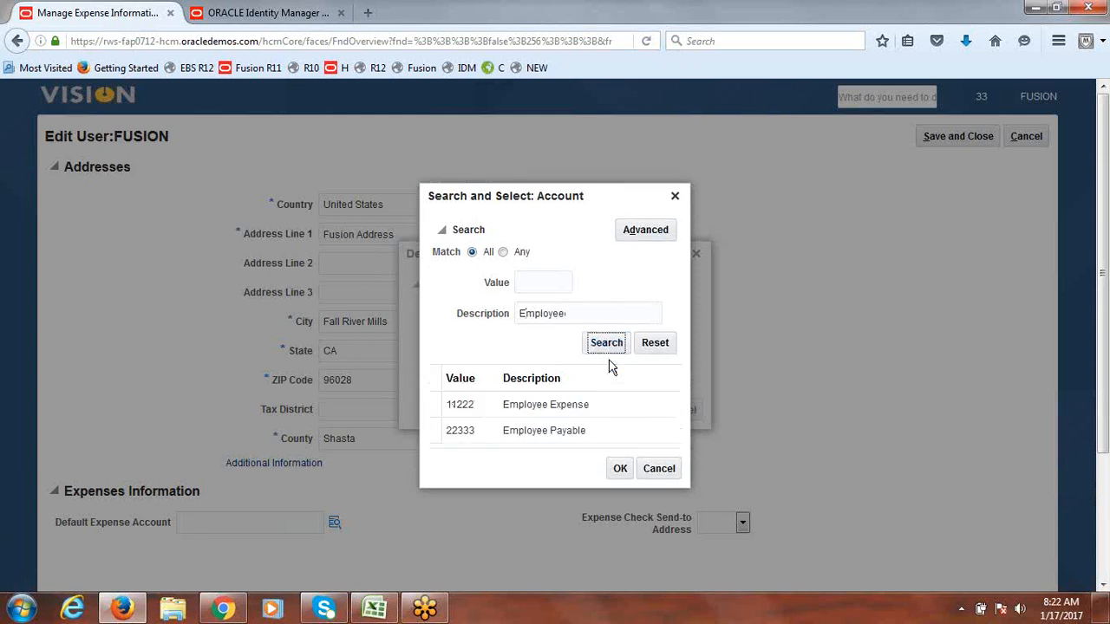
{"action": "left_click", "coordinate": [437, 410]}
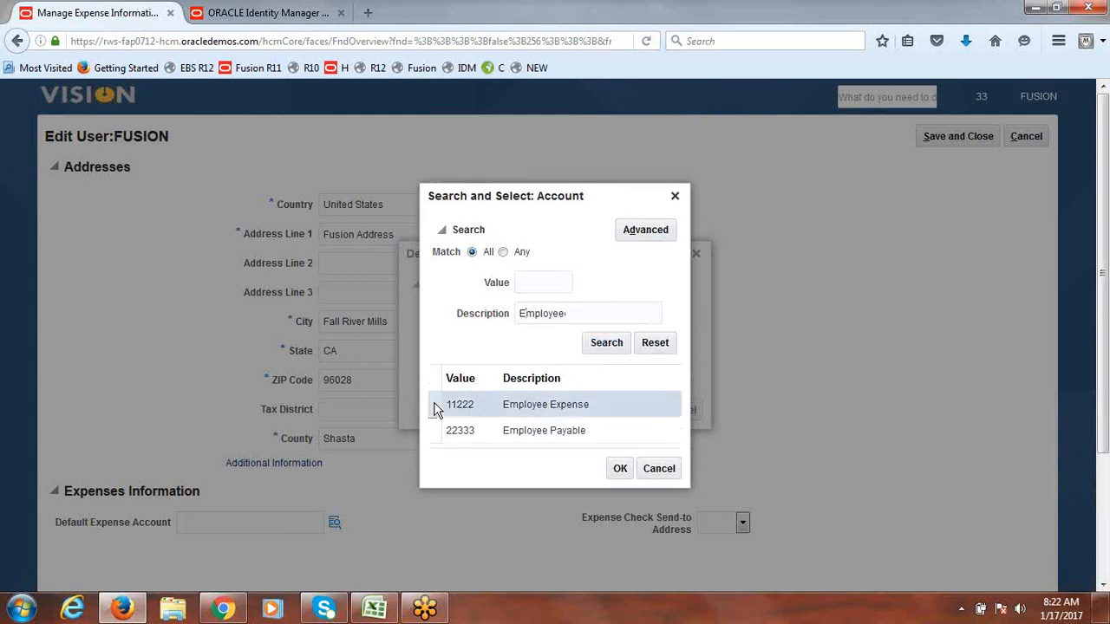
{"action": "left_click", "coordinate": [619, 472]}
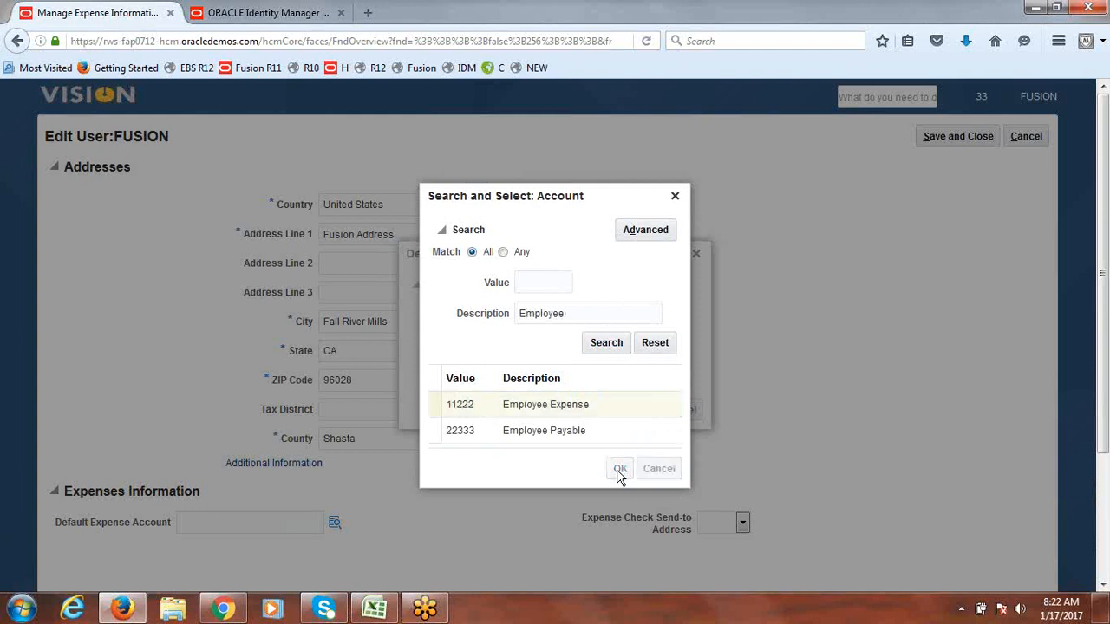
{"action": "left_click", "coordinate": [641, 411]}
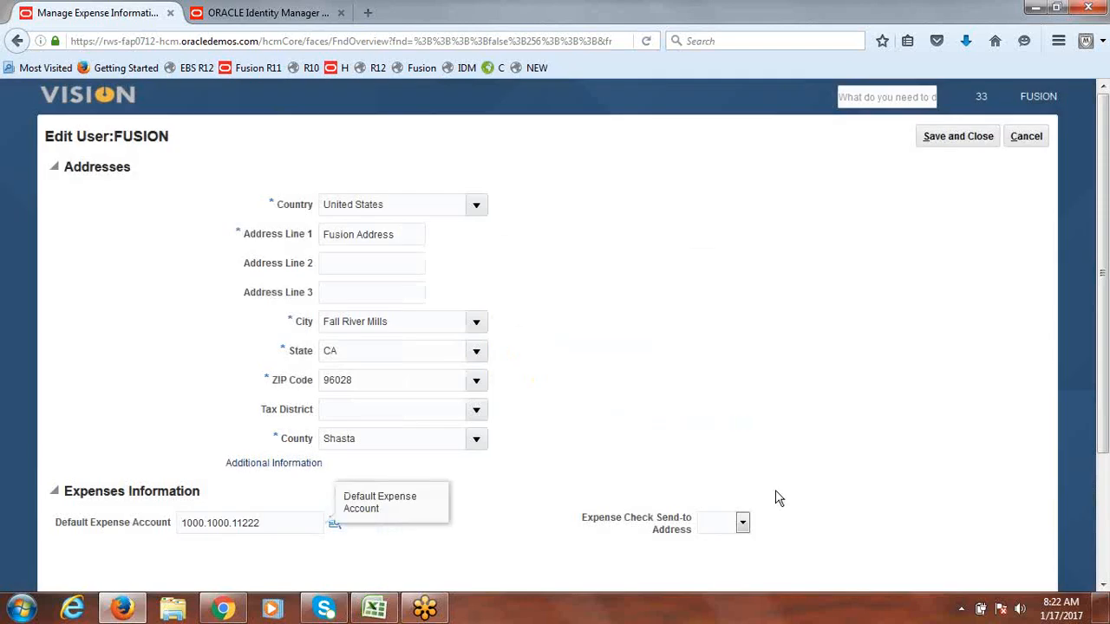
Step: Set Expense Check Send-to Address to Office and save the user
{"action": "left_click_drag", "start_coordinate": [1107, 228], "coordinate": [1108, 277]}
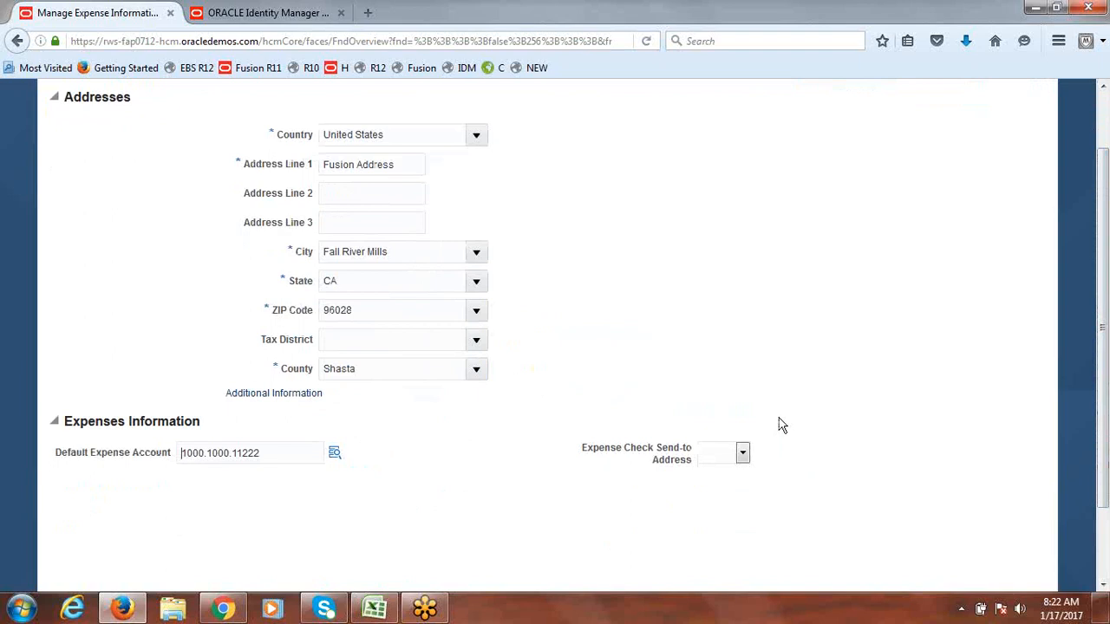
{"action": "left_click", "coordinate": [744, 454]}
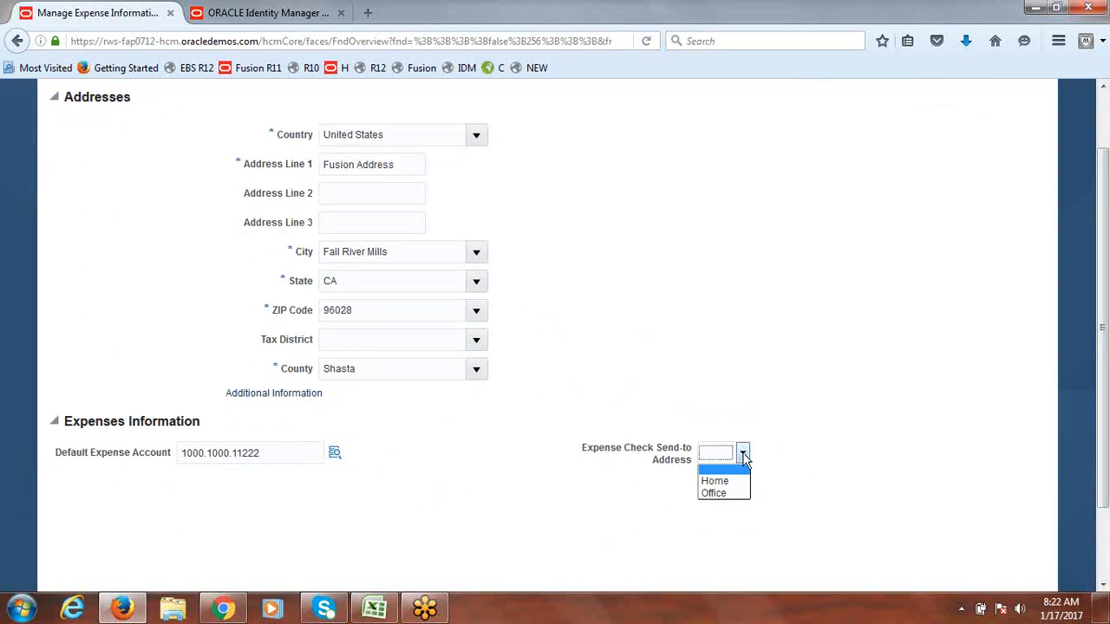
{"action": "left_click", "coordinate": [733, 493]}
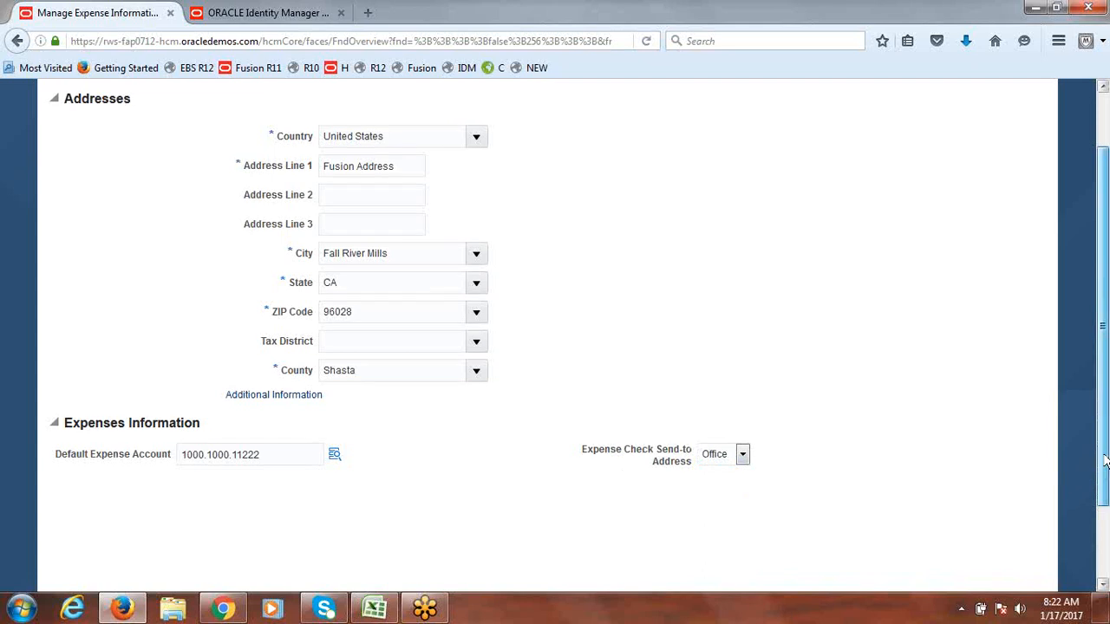
{"action": "left_click_drag", "start_coordinate": [1106, 477], "coordinate": [1105, 409]}
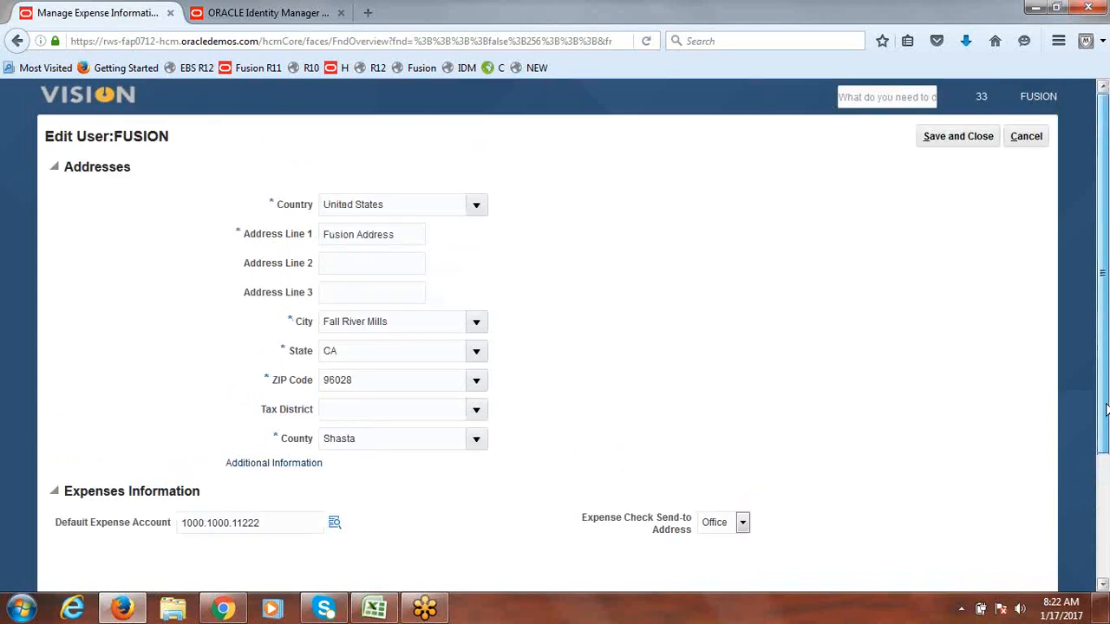
{"action": "left_click", "coordinate": [959, 139]}
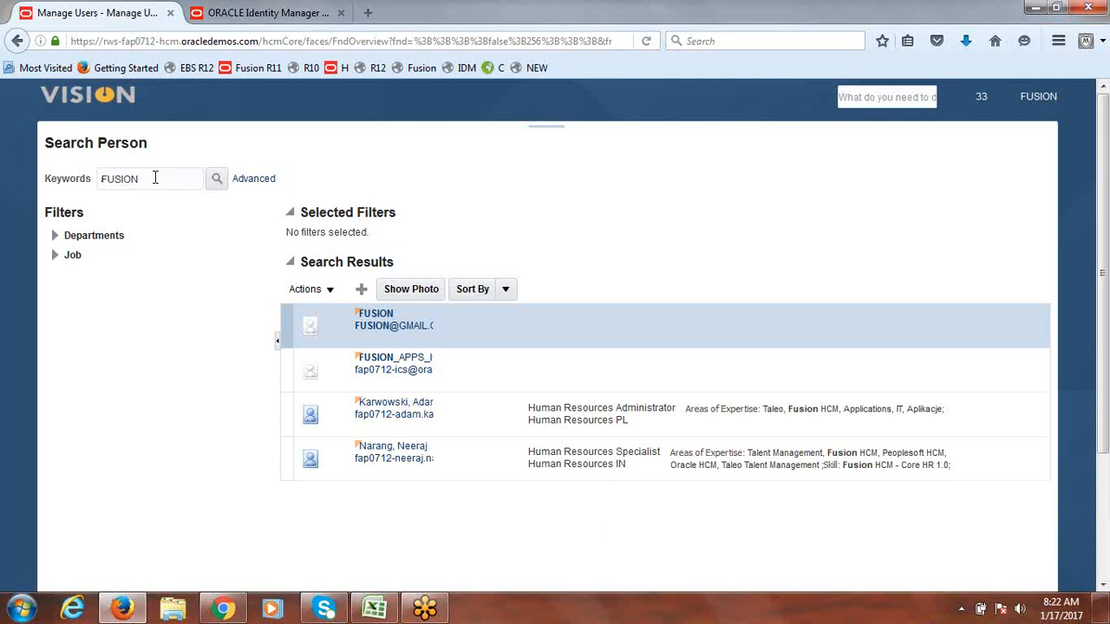
Step: Restore the person search keyword to its original text, then switch to the Excel checklist
{"action": "type", "text": "one"}
{"action": "key", "text": "BackSpace"}
{"action": "key", "text": "BackSpace"}
{"action": "key", "text": "BackSpace"}
{"action": "type", "text": "ONE"}
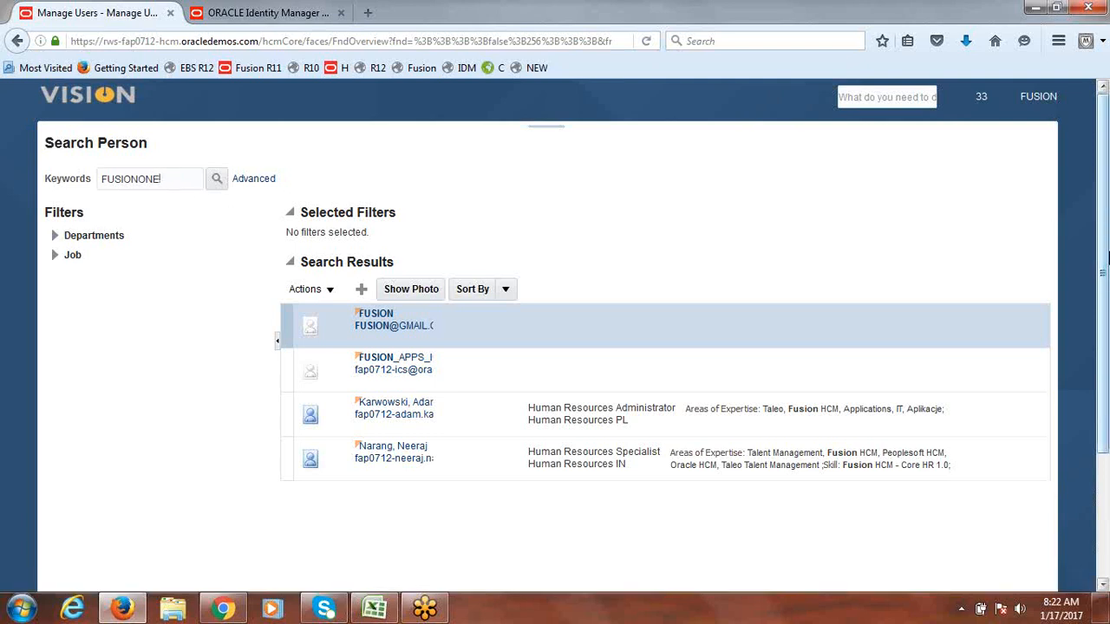
{"action": "key", "text": "BackSpace"}
{"action": "key", "text": "BackSpace"}
{"action": "key", "text": "BackSpace"}
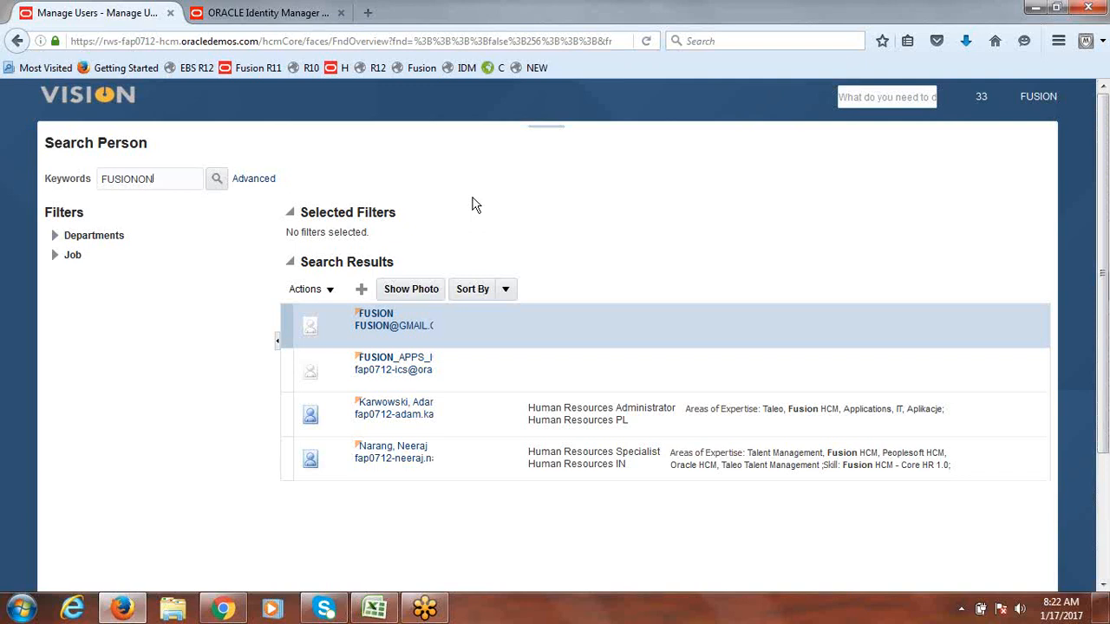
{"action": "key", "text": "alt+Tab"}
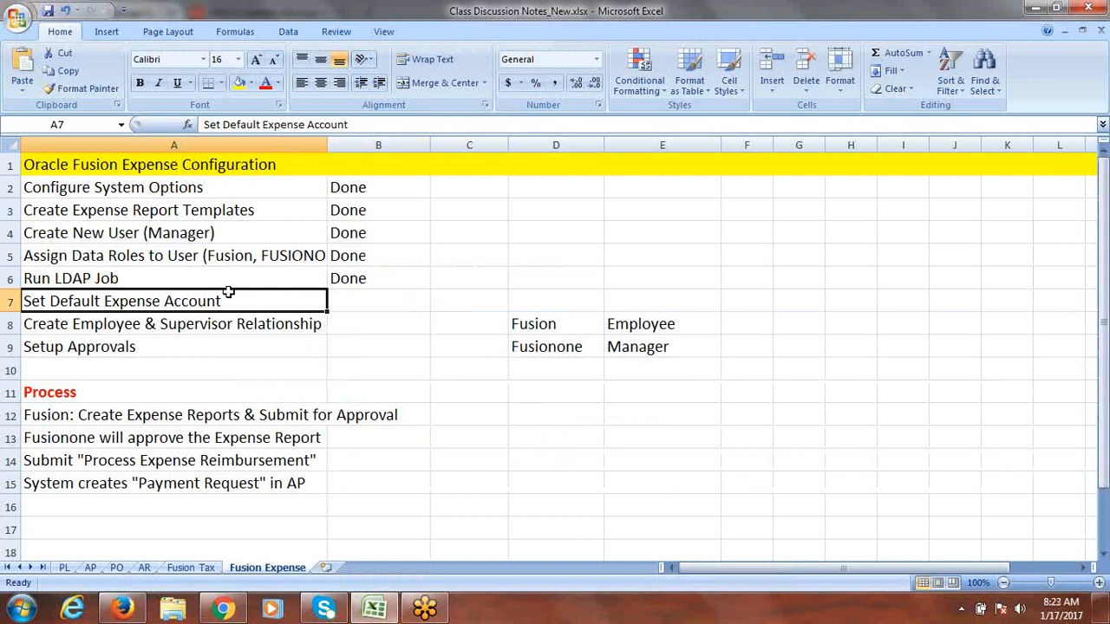
Step: Check the employee (D8) and manager (D9) entries for the supervisor relationship task, then return to Fusion
{"action": "left_click", "coordinate": [551, 326]}
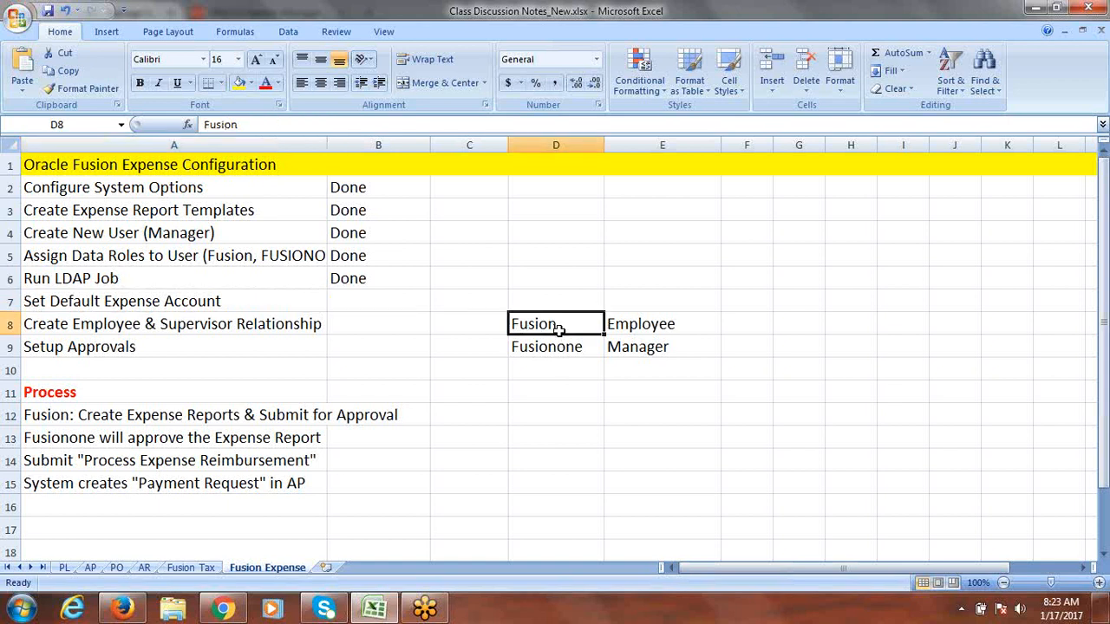
{"action": "left_click", "coordinate": [558, 351]}
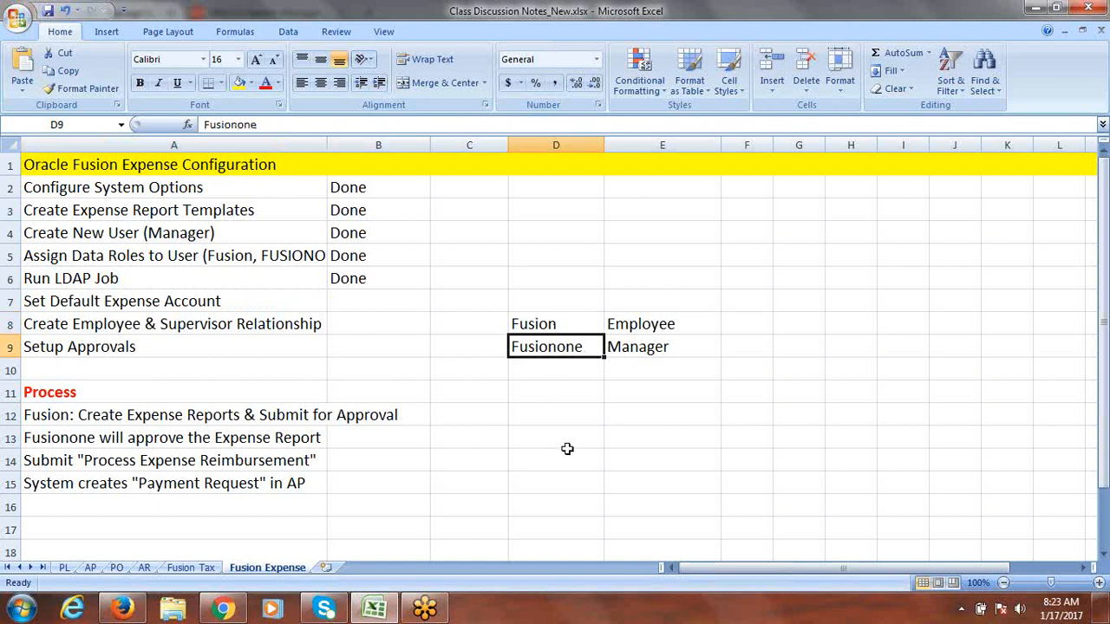
{"action": "left_click", "coordinate": [178, 329]}
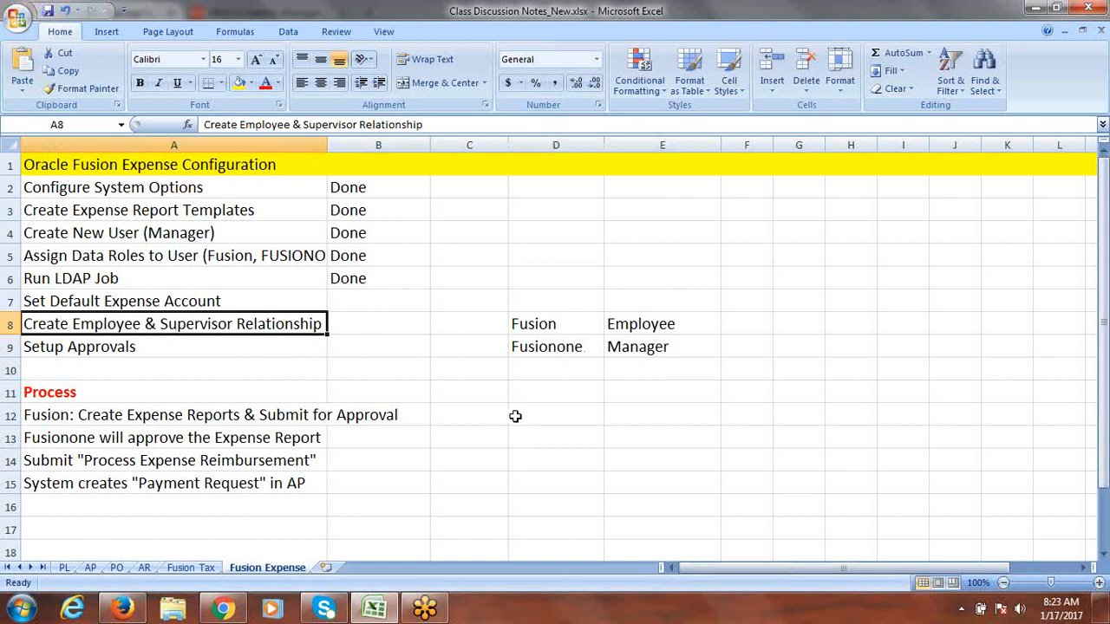
{"action": "key", "text": "alt+Tab"}
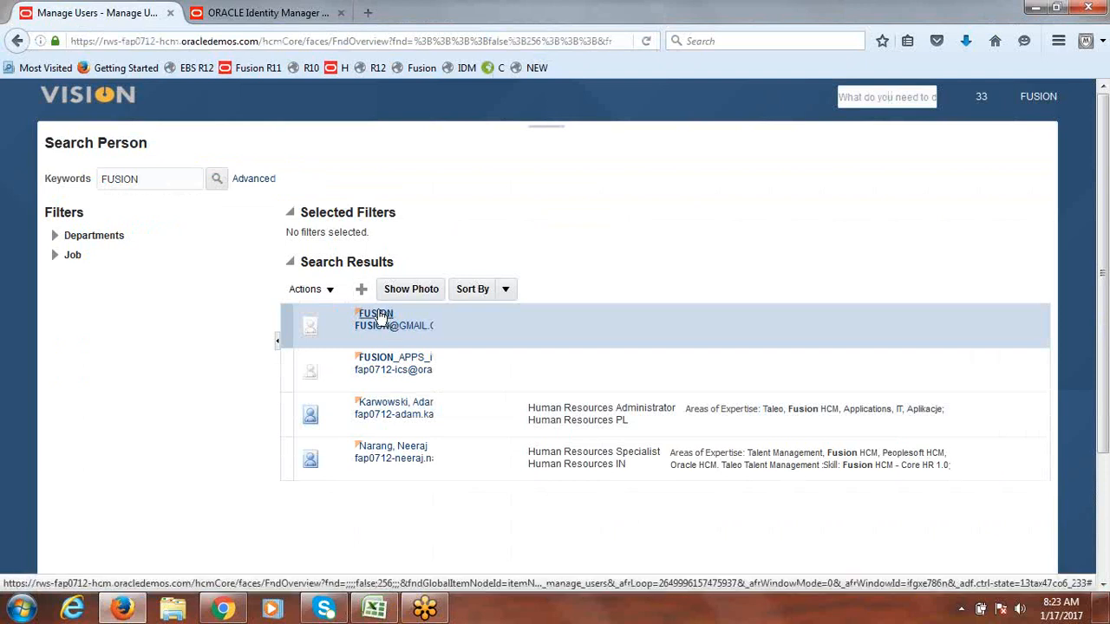
Step: Open the FUSION employee user's edit page
{"action": "left_click", "coordinate": [330, 290]}
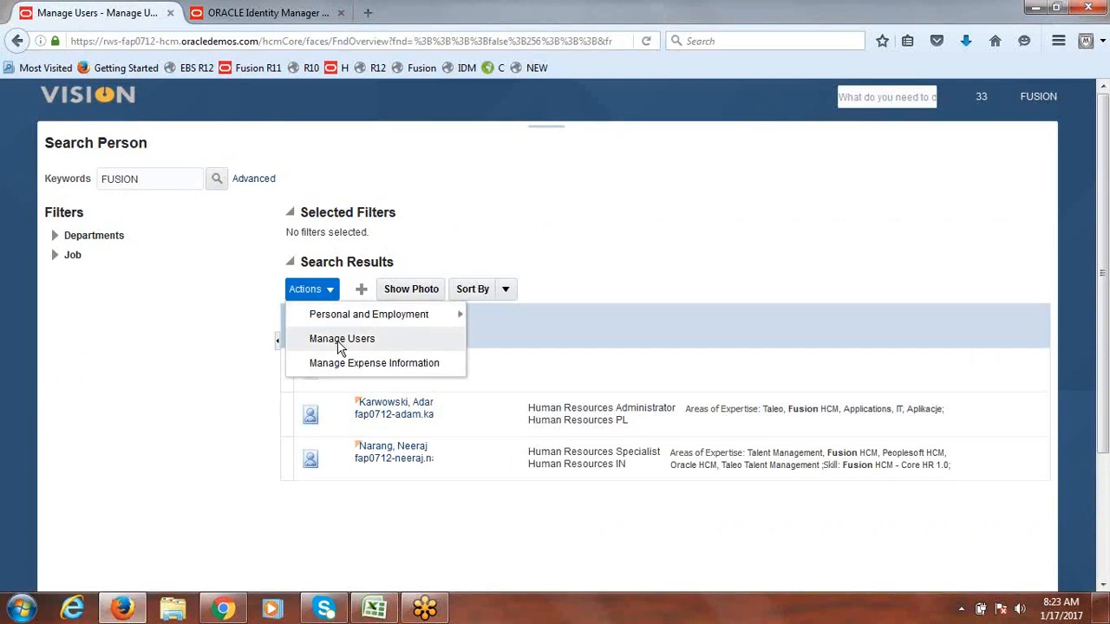
{"action": "left_click", "coordinate": [565, 189]}
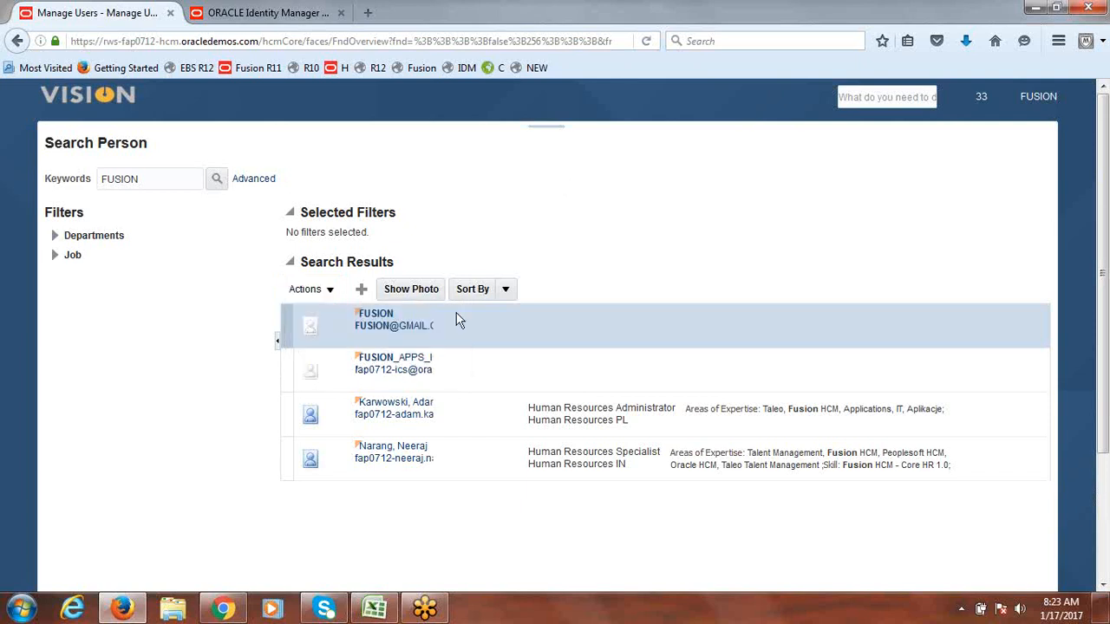
{"action": "left_click", "coordinate": [377, 317]}
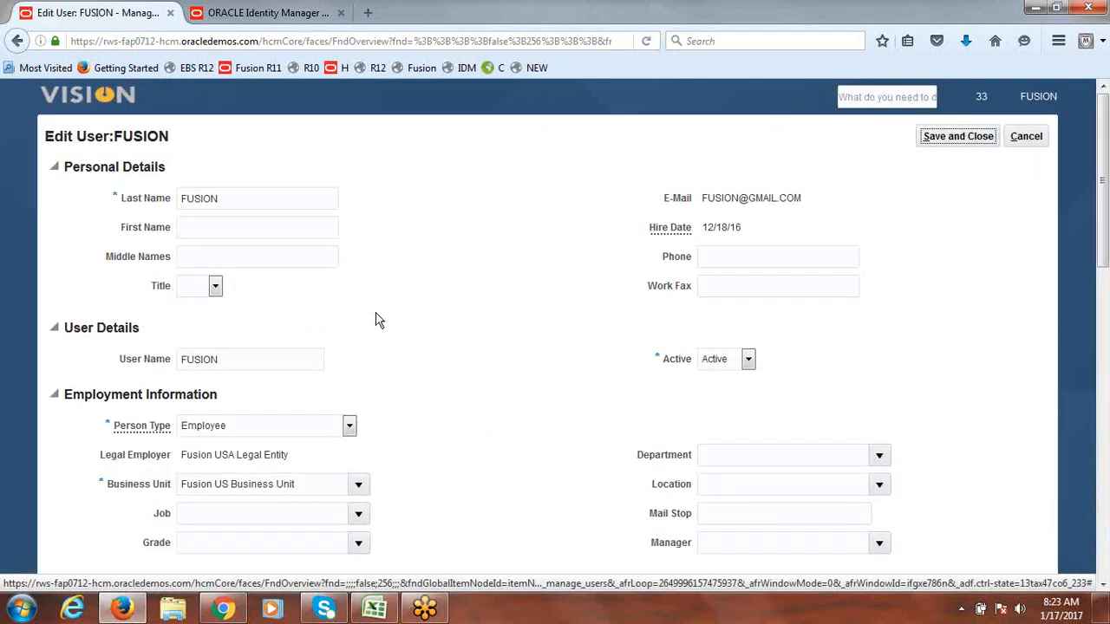
{"action": "scroll", "coordinate": [910, 371], "scroll_direction": "down", "scroll_amount": 3}
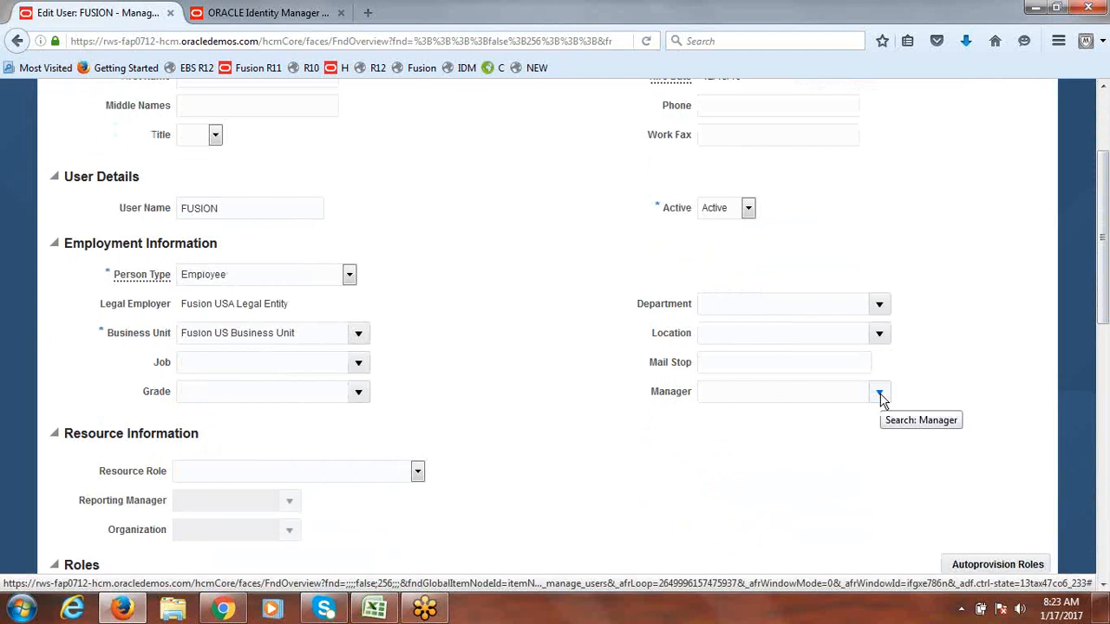
Step: Search for and assign FUSIONONE as the user's manager, then save the user
{"action": "left_click", "coordinate": [879, 393]}
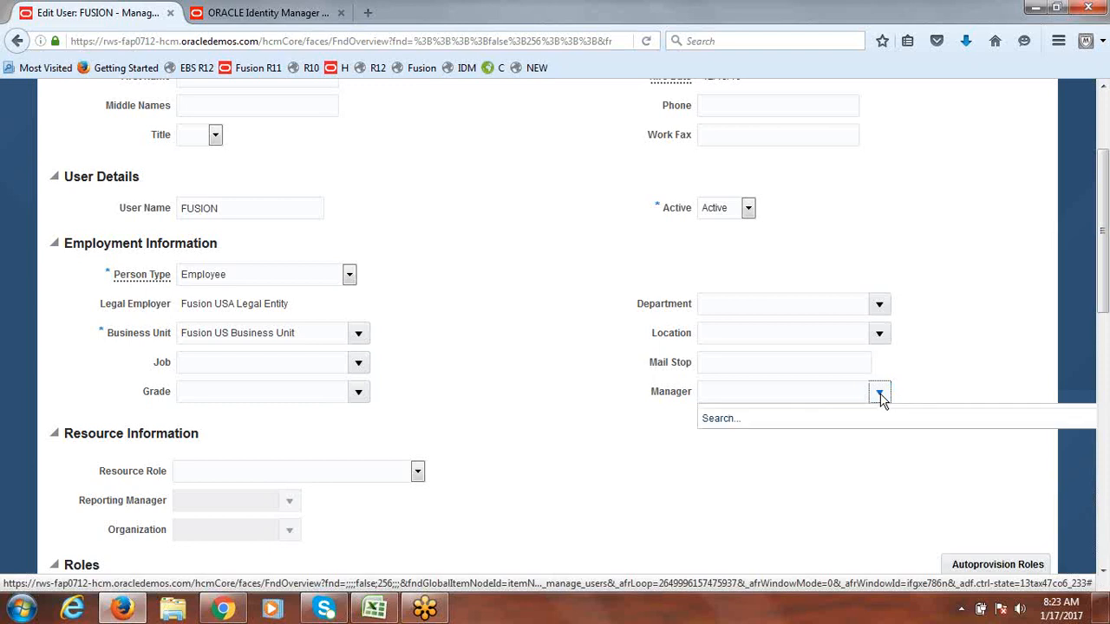
{"action": "left_click", "coordinate": [720, 418]}
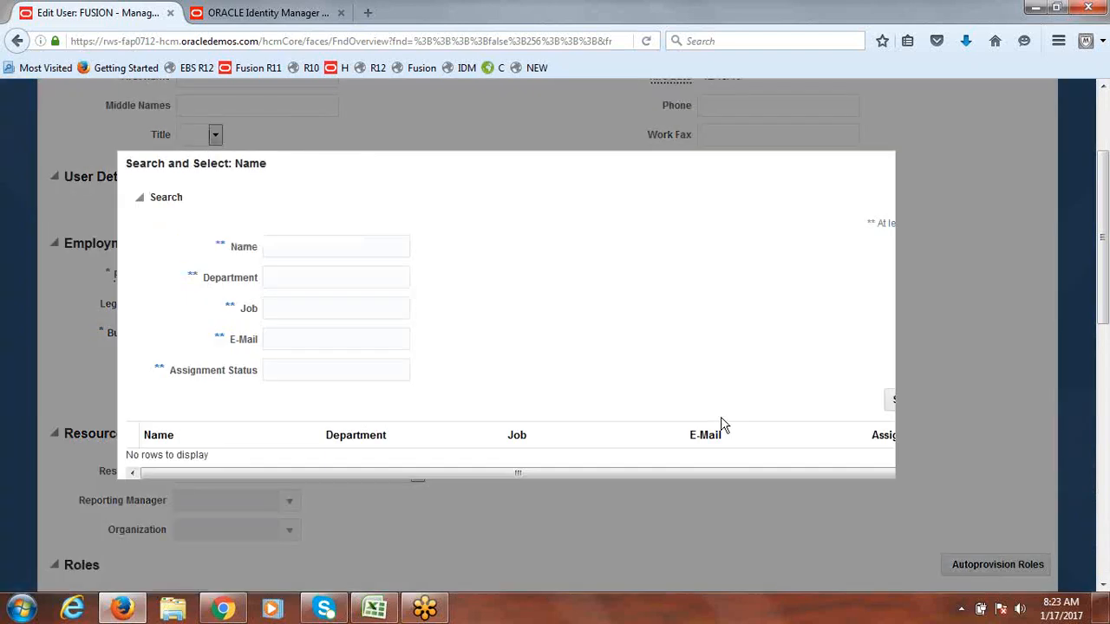
{"action": "left_click", "coordinate": [301, 250]}
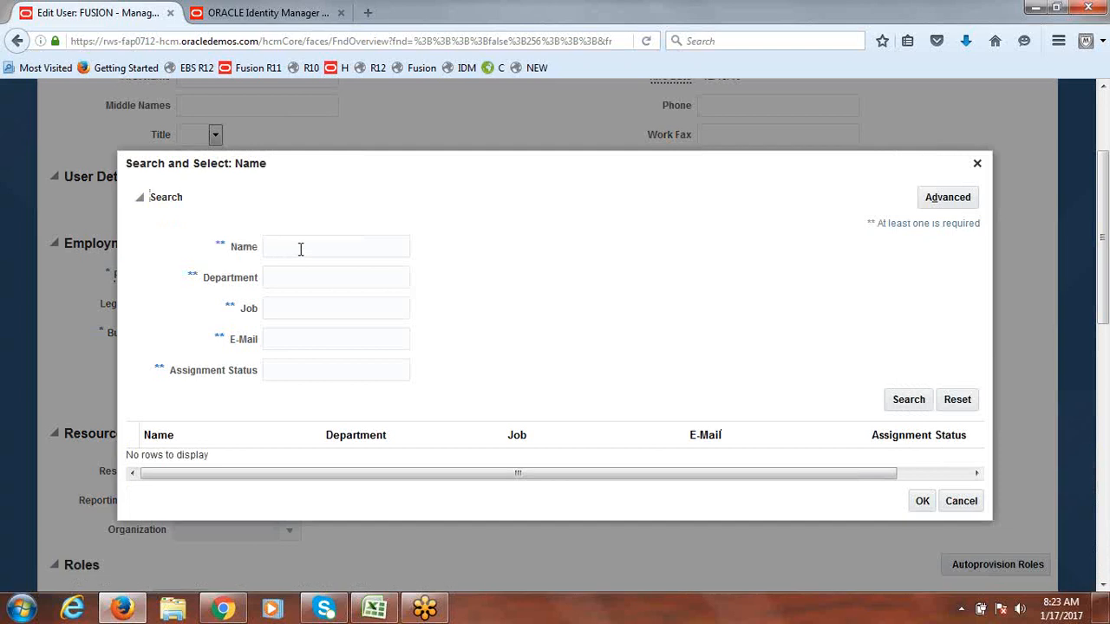
{"action": "type", "text": "FUSIONOI"}
{"action": "type", "text": "E"}
{"action": "left_click", "coordinate": [910, 403]}
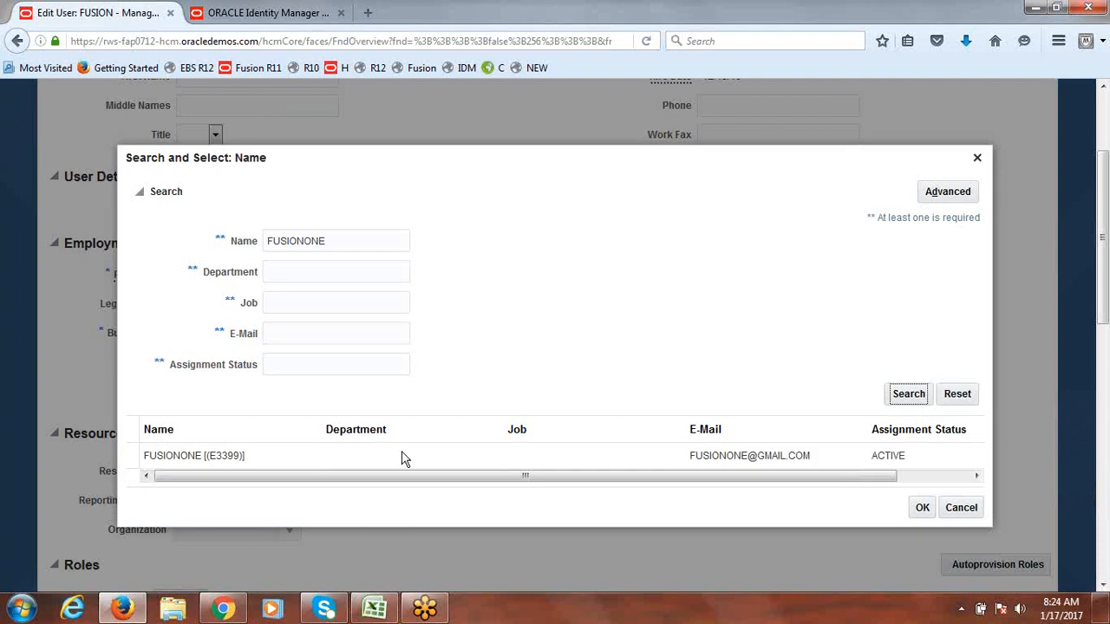
{"action": "left_click", "coordinate": [130, 457]}
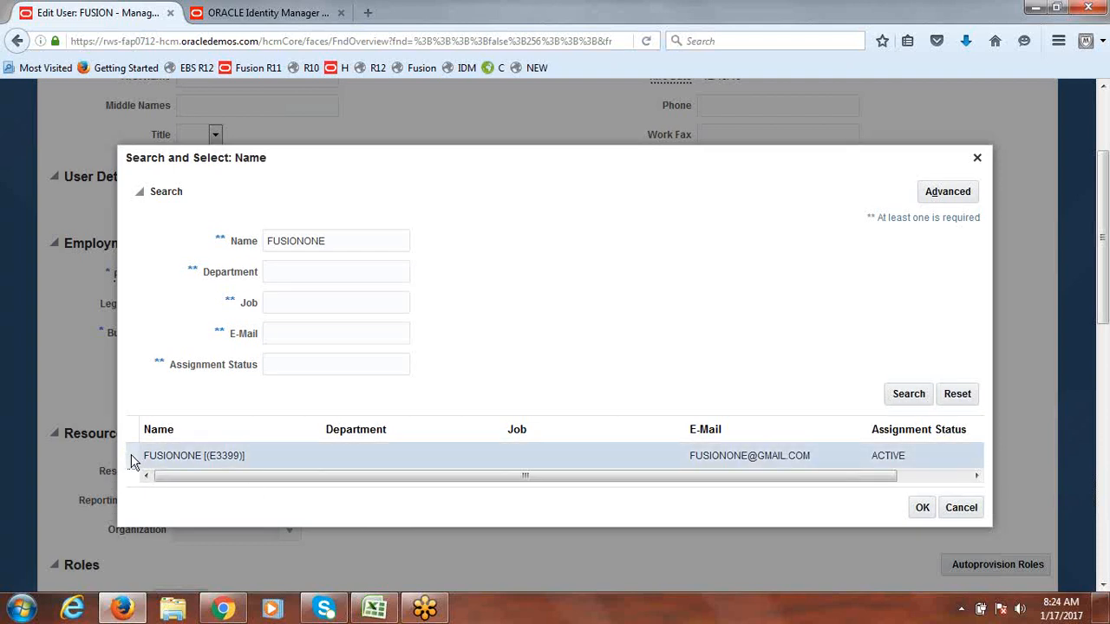
{"action": "left_click", "coordinate": [924, 509]}
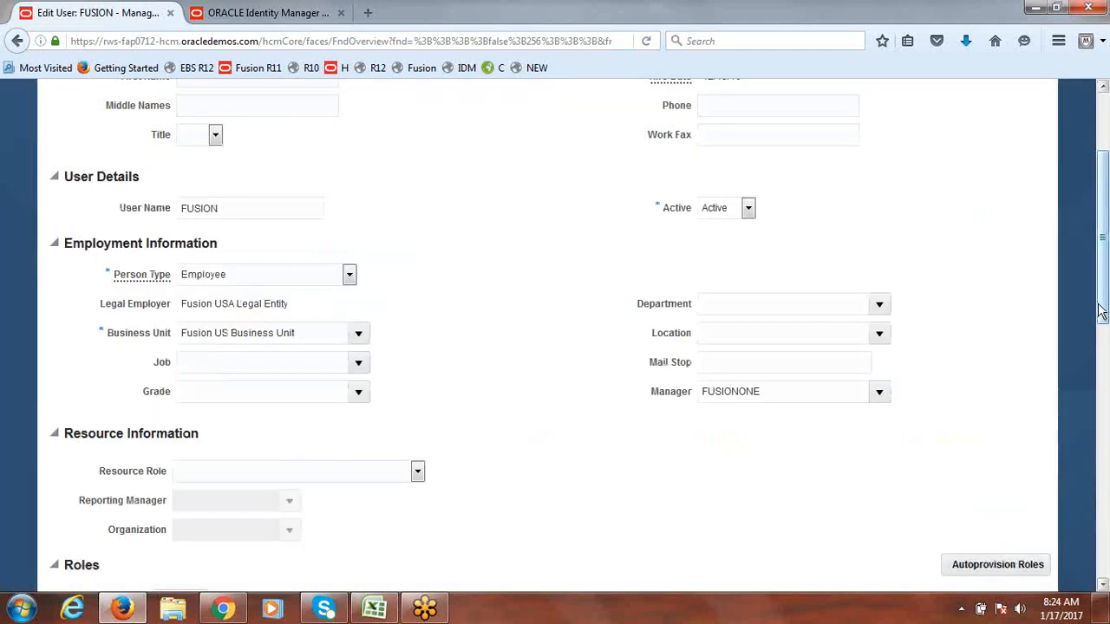
{"action": "left_click_drag", "start_coordinate": [1103, 314], "coordinate": [1108, 220]}
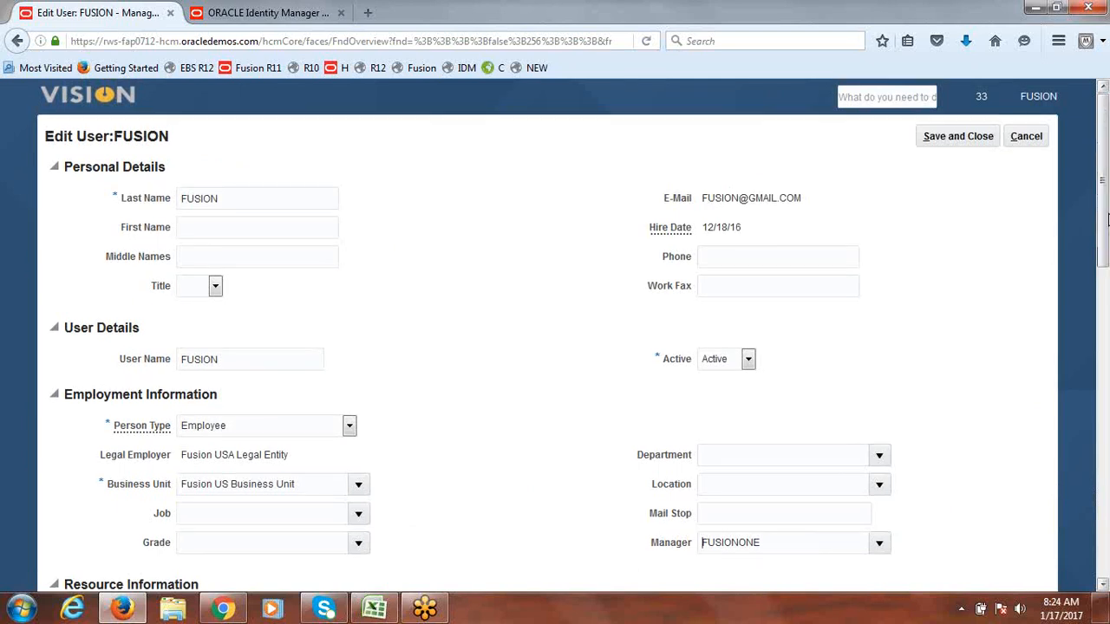
{"action": "left_click", "coordinate": [958, 139]}
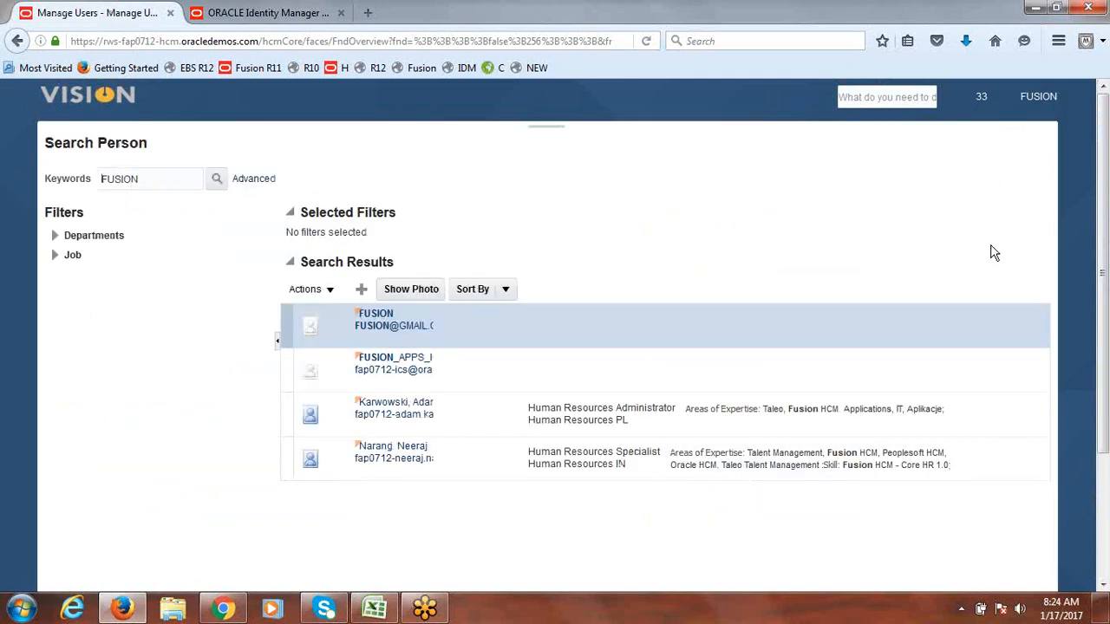
Step: Mark Set Default Expense Account and the supervisor relationship rows Done and save the workbook
{"action": "left_click", "coordinate": [375, 608]}
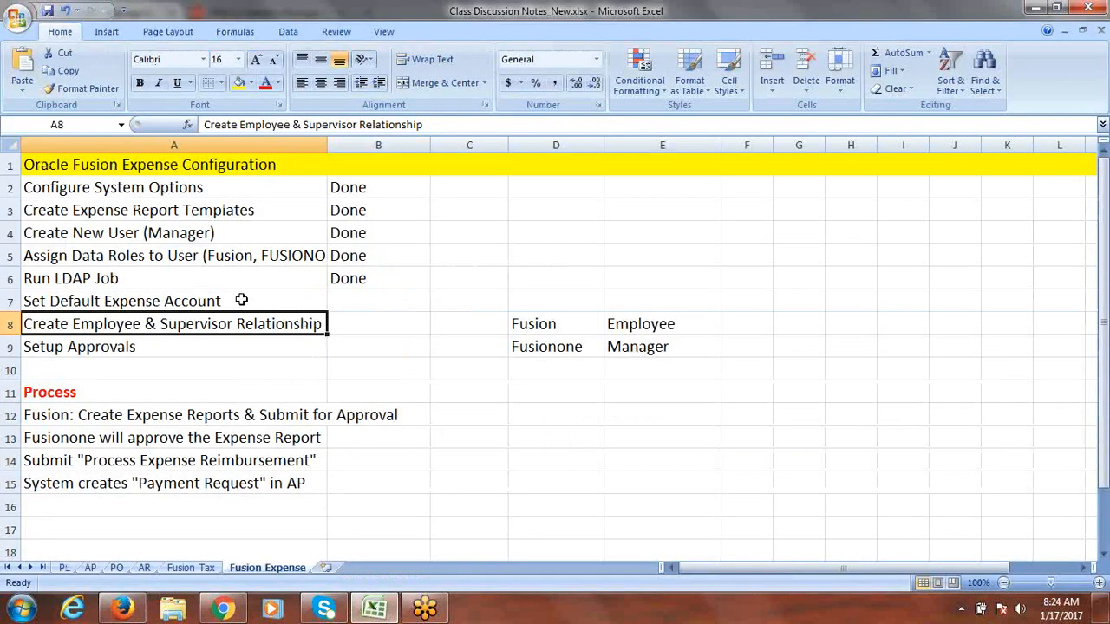
{"action": "key", "text": "Up"}
{"action": "key", "text": "Right"}
{"action": "type", "text": "D"}
{"action": "key", "text": "Return"}
{"action": "type", "text": "D"}
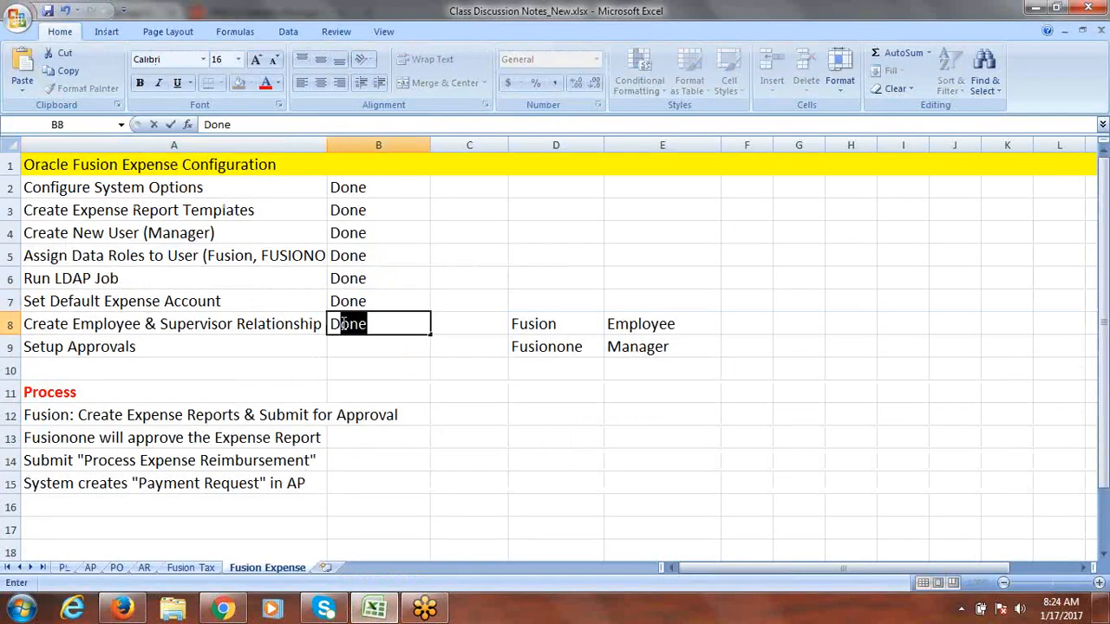
{"action": "left_click", "coordinate": [278, 341]}
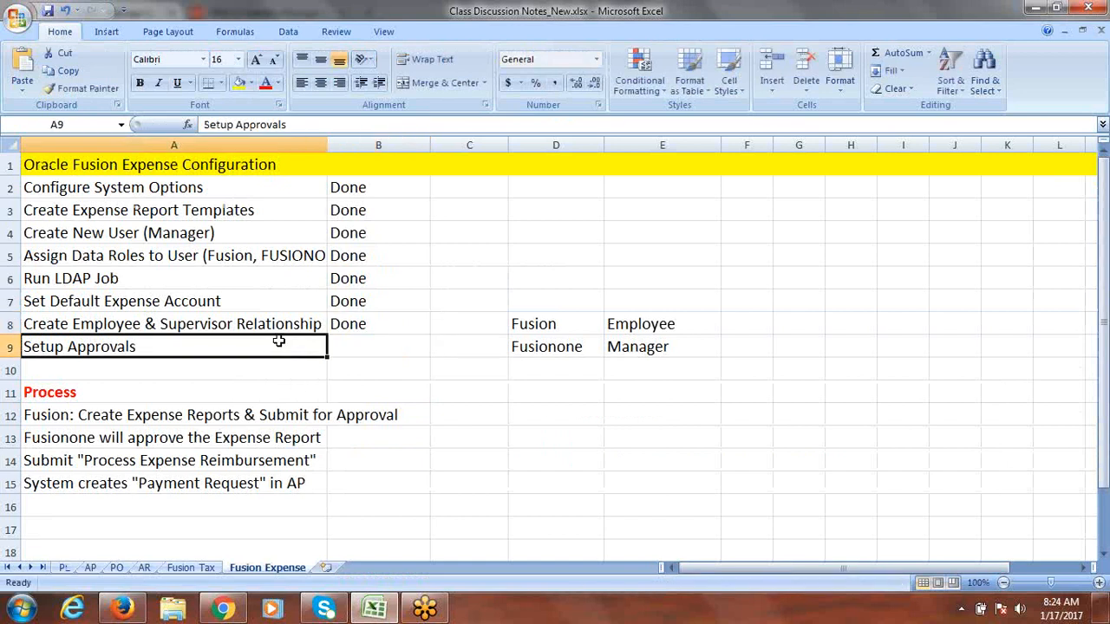
{"action": "left_click", "coordinate": [367, 347]}
{"action": "key", "text": "ctrl+s"}
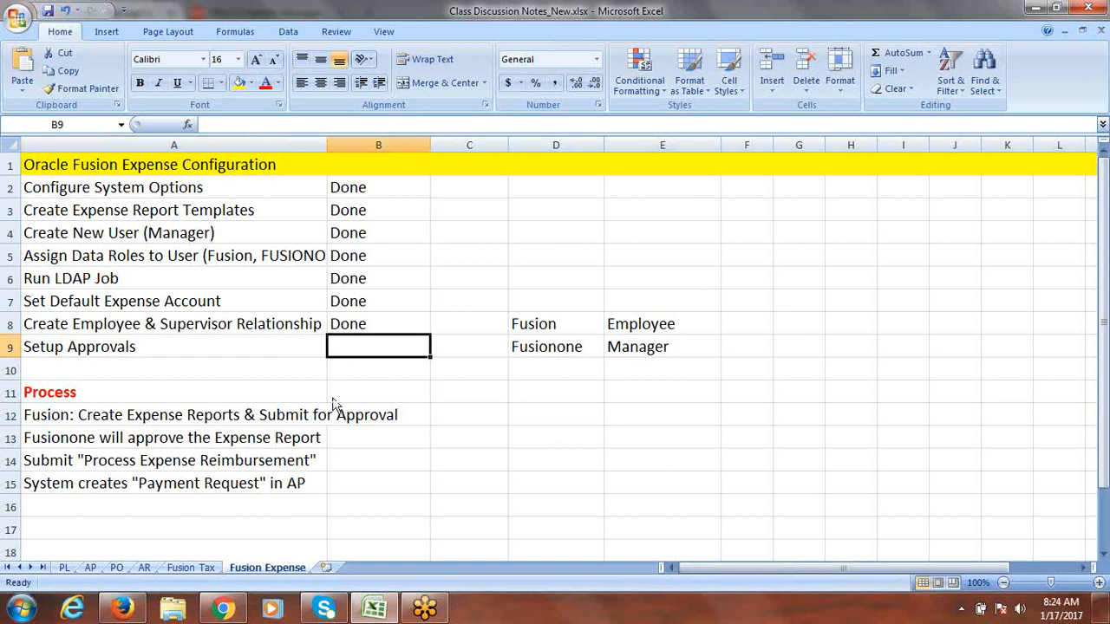
{"action": "left_click", "coordinate": [129, 610]}
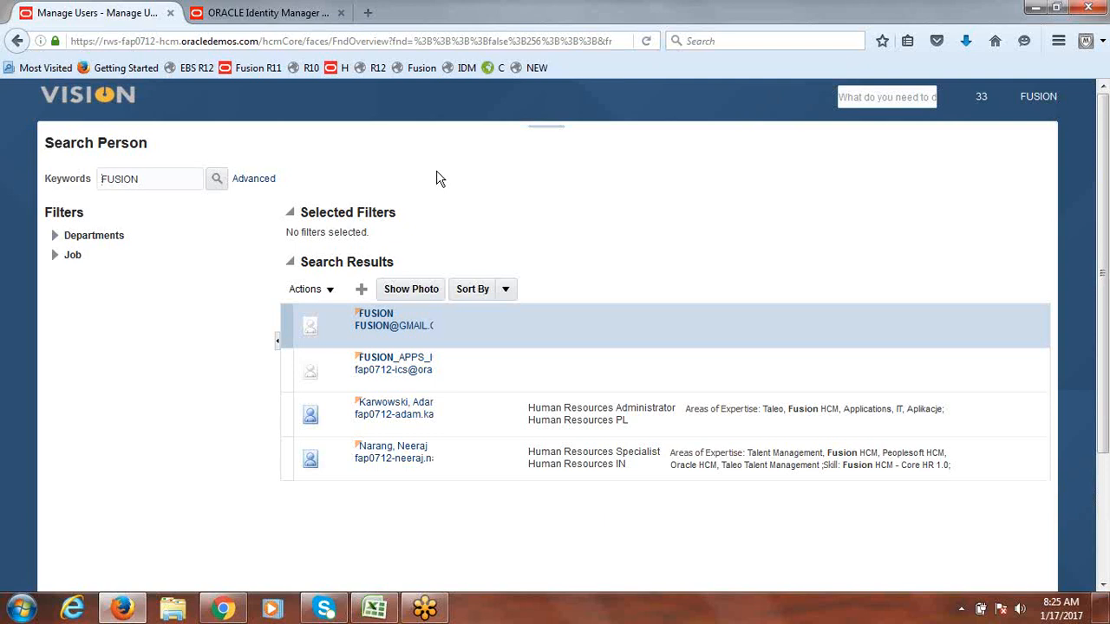
Step: Close the ORACLE Identity Manager tab and go to the Vision home page via its logo
{"action": "left_click", "coordinate": [122, 610]}
{"action": "left_click", "coordinate": [122, 609]}
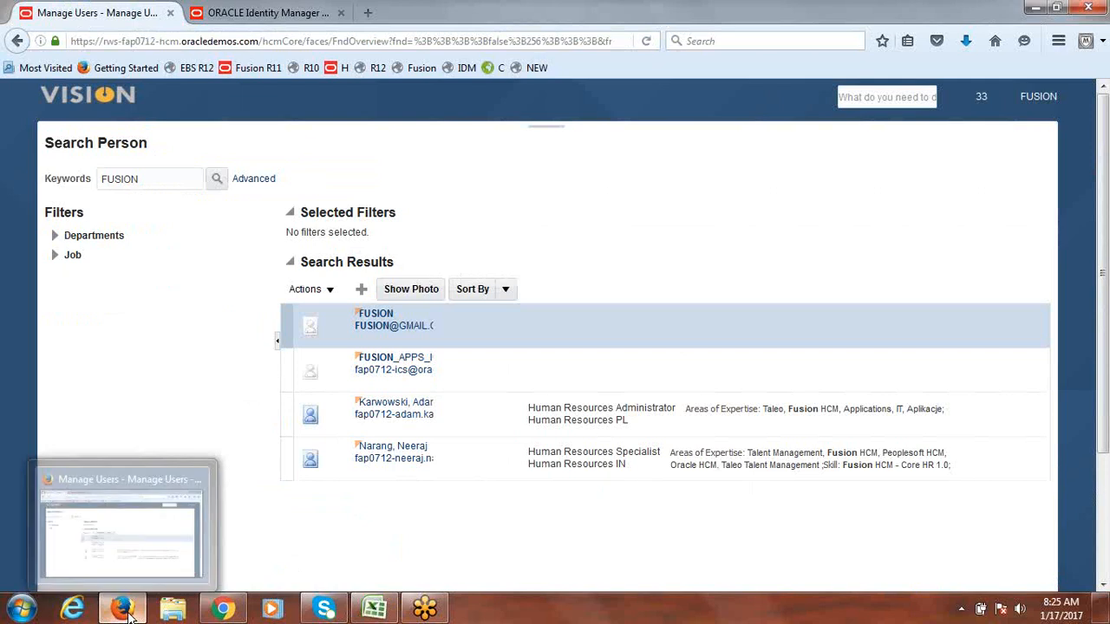
{"action": "mouse_move", "coordinate": [221, 611]}
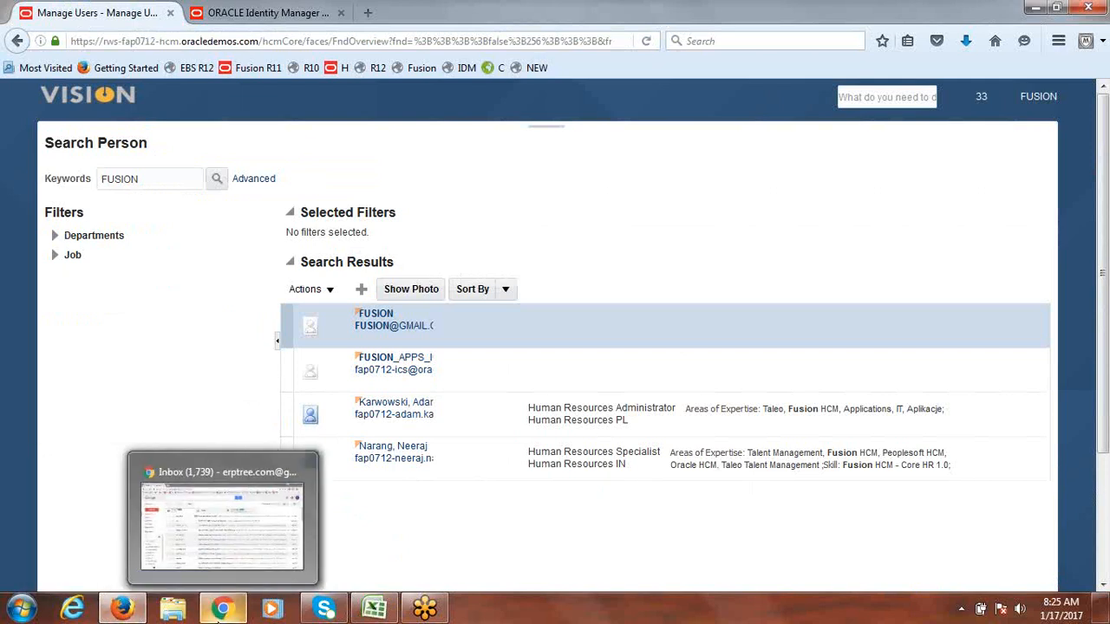
{"action": "mouse_move", "coordinate": [124, 613]}
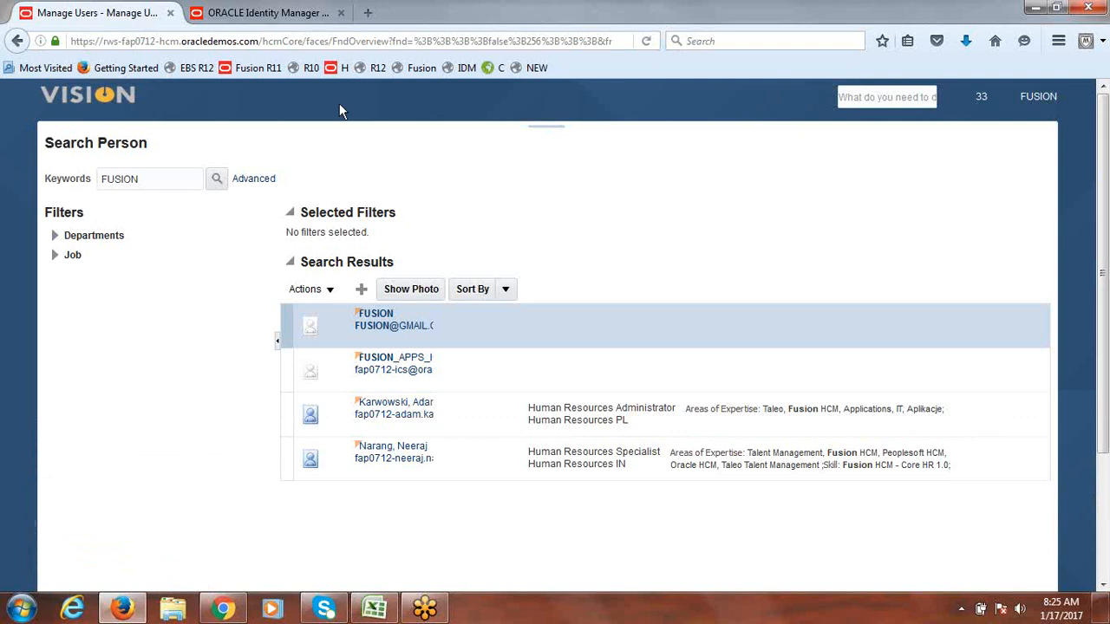
{"action": "left_click", "coordinate": [290, 12]}
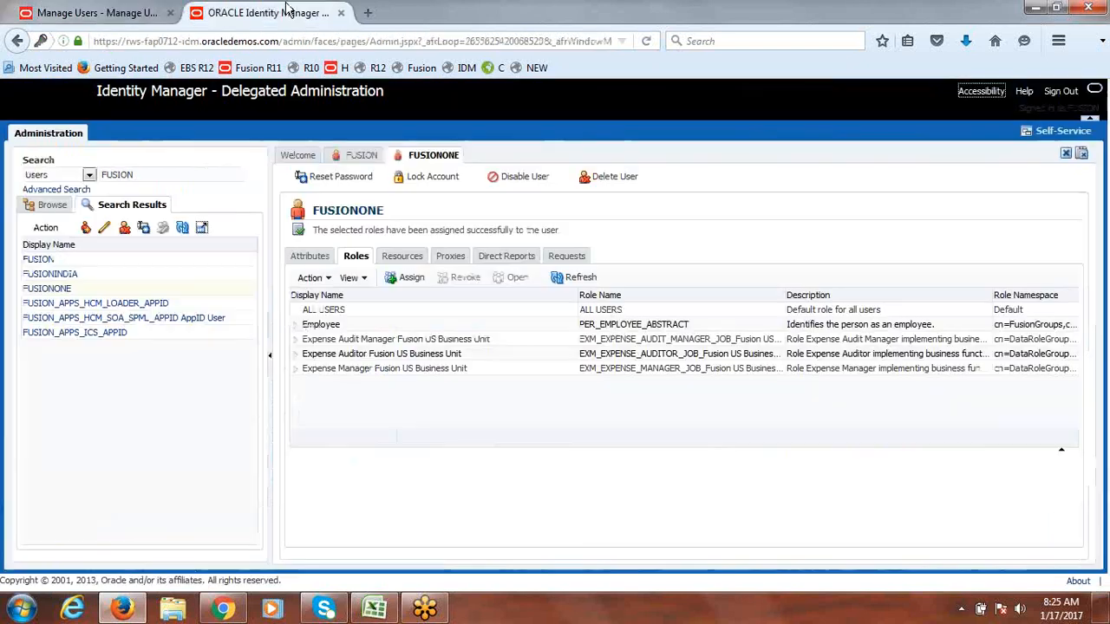
{"action": "left_click", "coordinate": [342, 13]}
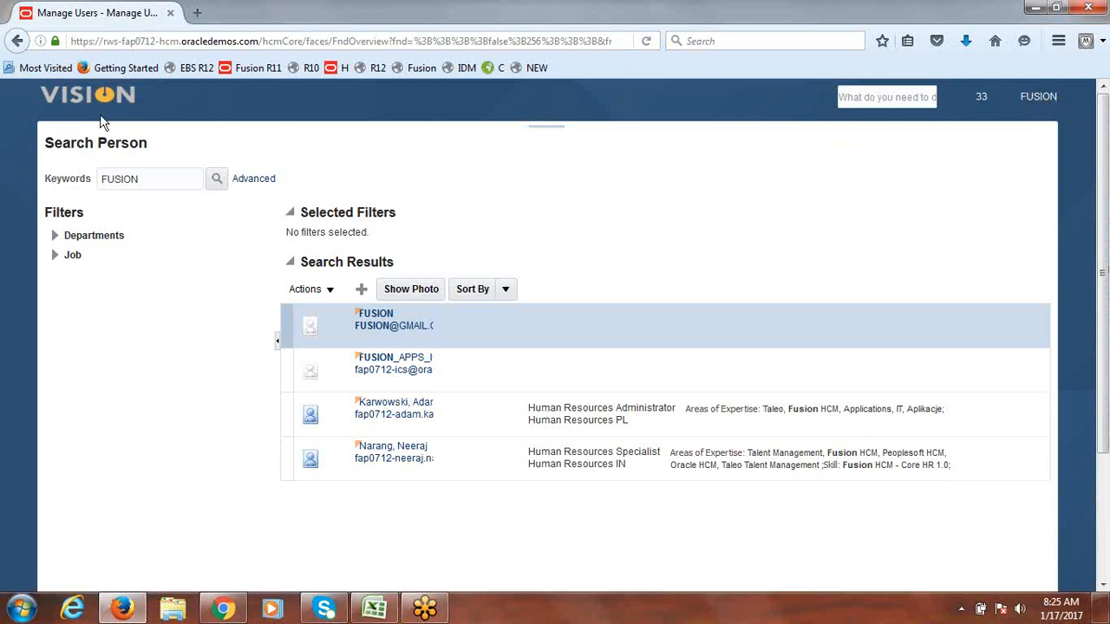
{"action": "left_click", "coordinate": [64, 100]}
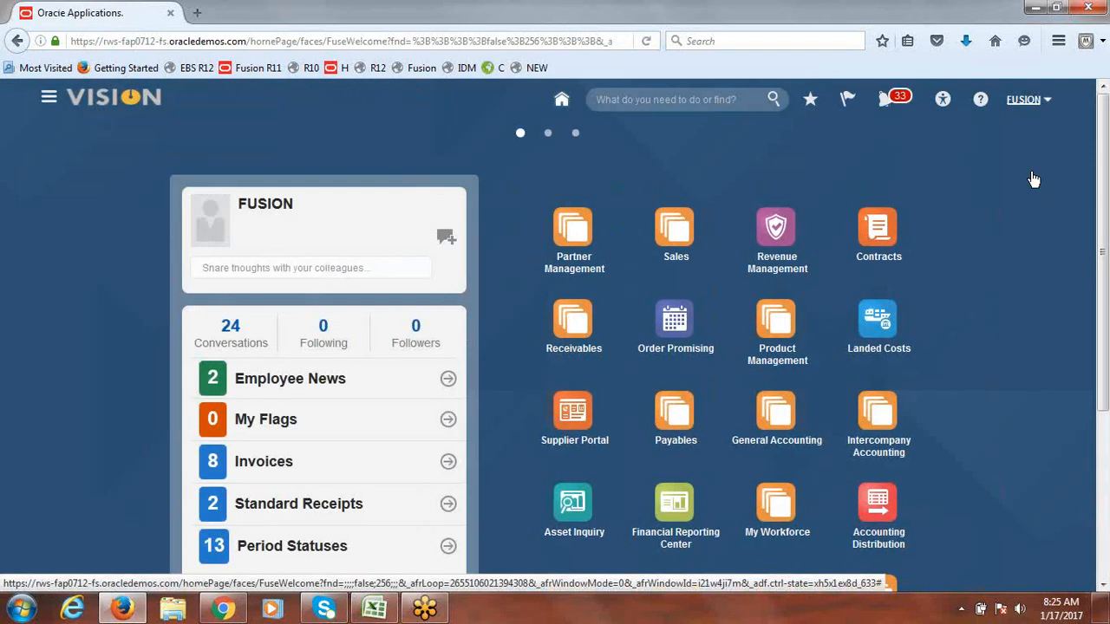
Step: In Setup and Maintenance, search 'APPROVAL GROUPS FOR F' and open Manage Approval Groups for Financials
{"action": "left_click", "coordinate": [1028, 99]}
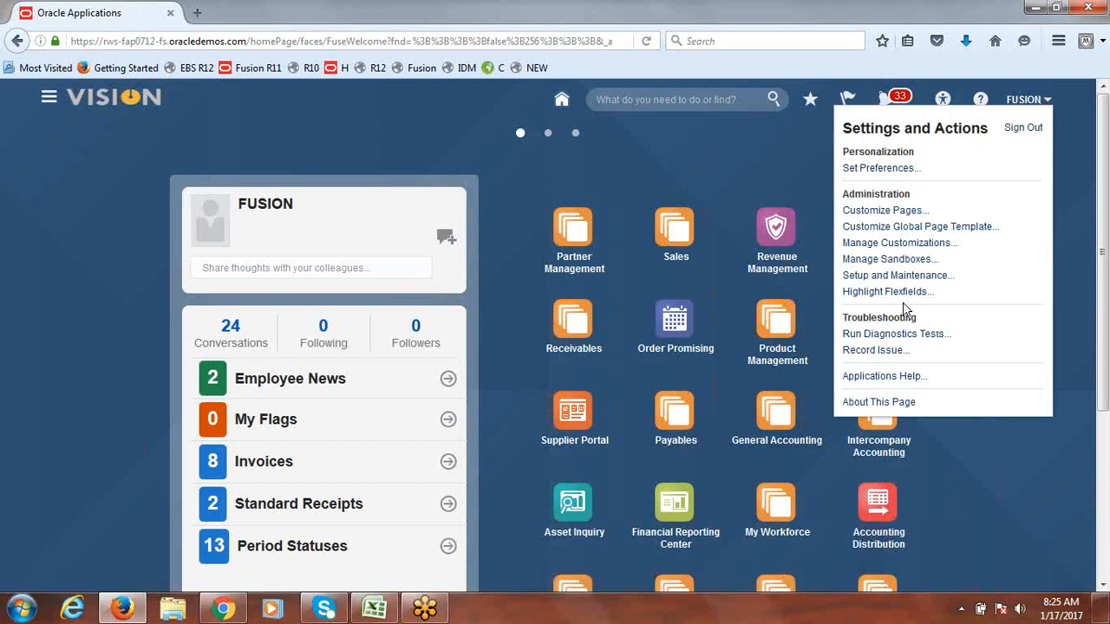
{"action": "left_click", "coordinate": [899, 276]}
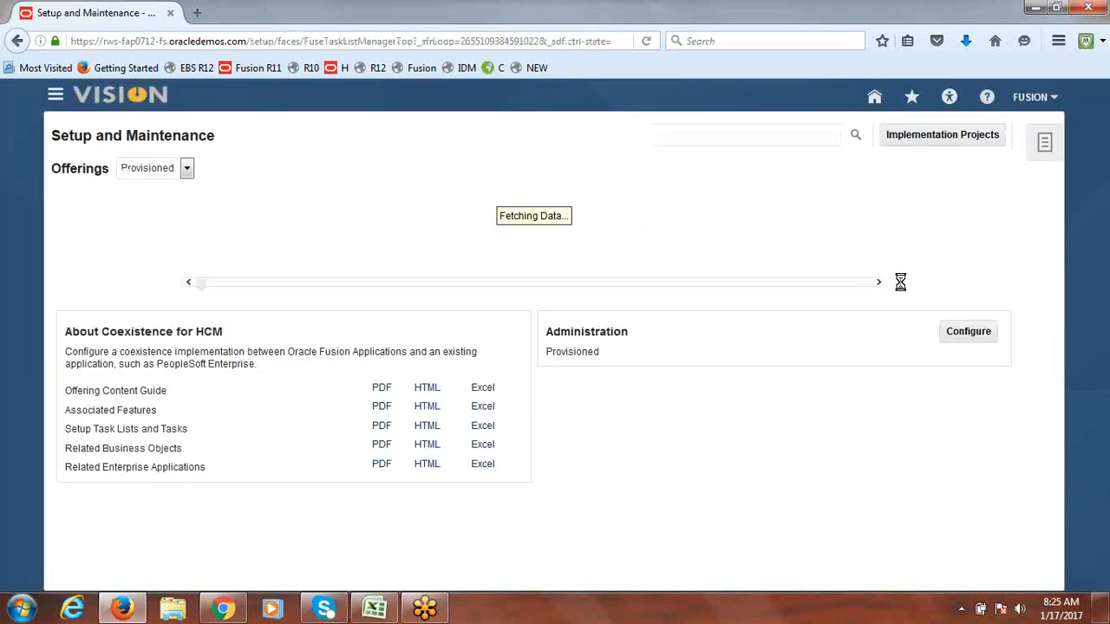
{"action": "left_click", "coordinate": [687, 135]}
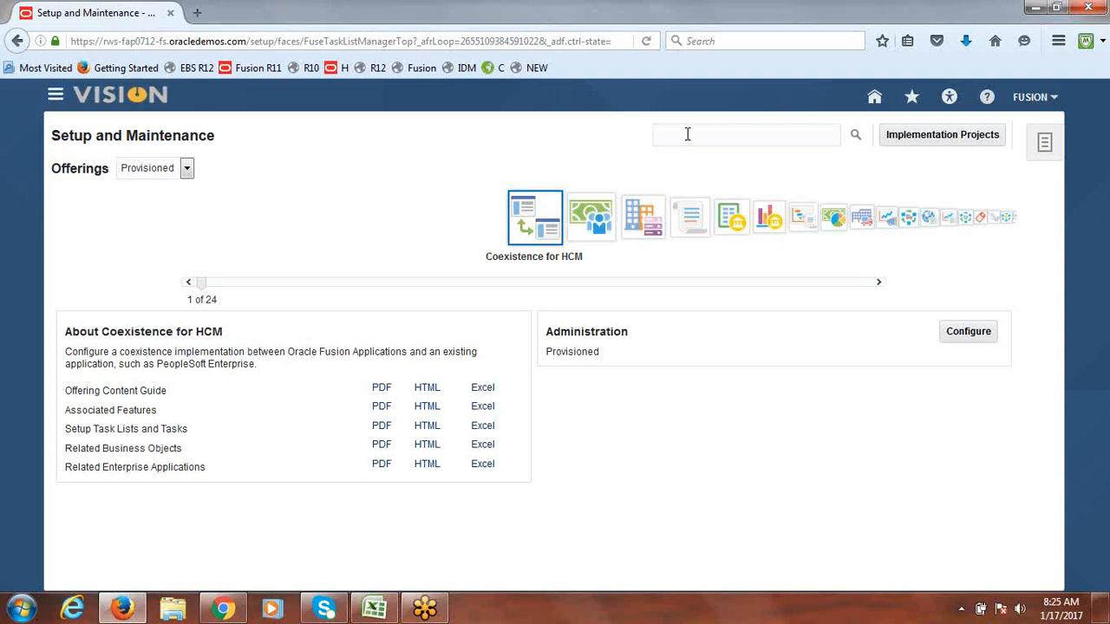
{"action": "type", "text": "APPROVAL GROUPS FOR F"}
{"action": "left_click", "coordinate": [855, 136]}
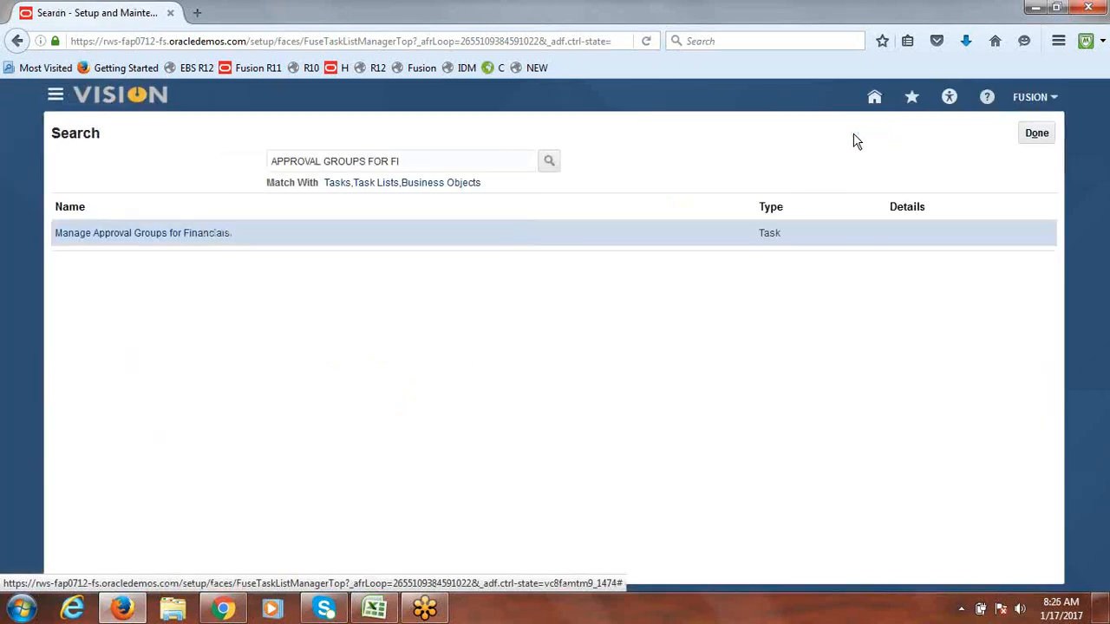
{"action": "left_click", "coordinate": [124, 234]}
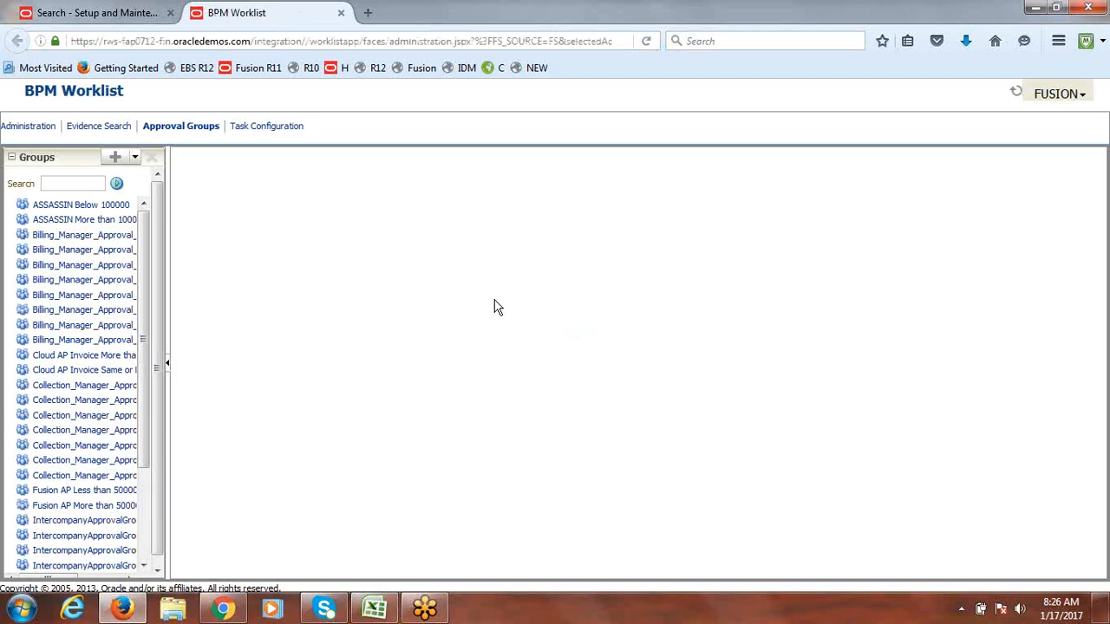
Step: Open the FinExmWorkflowExpenseApproval task under Task Configuration
{"action": "left_click", "coordinate": [250, 130]}
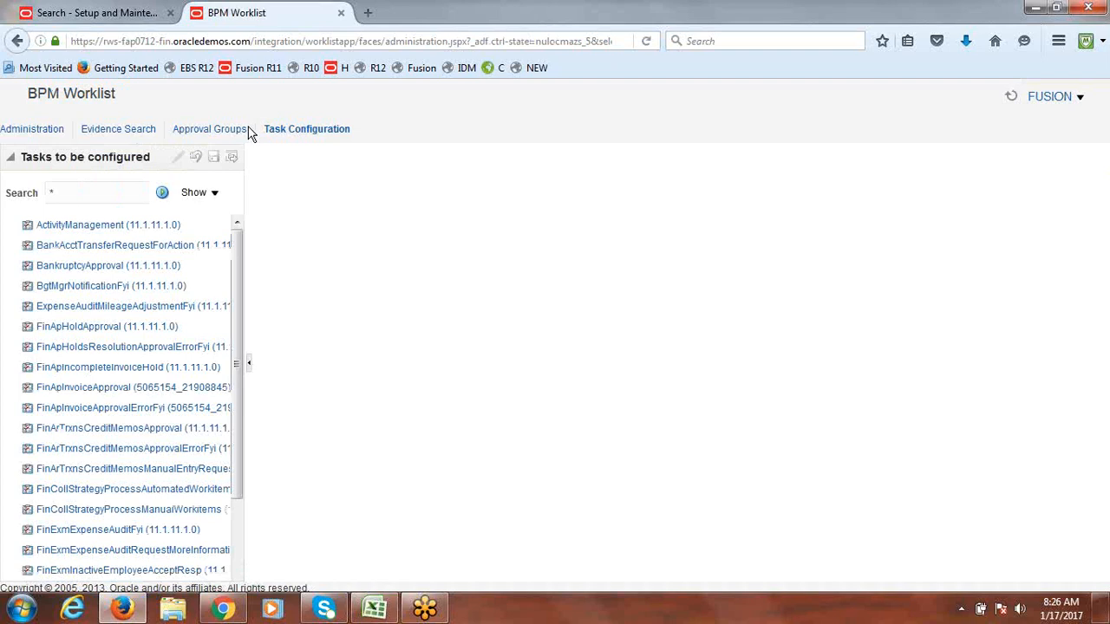
{"action": "left_click_drag", "start_coordinate": [236, 319], "coordinate": [234, 543]}
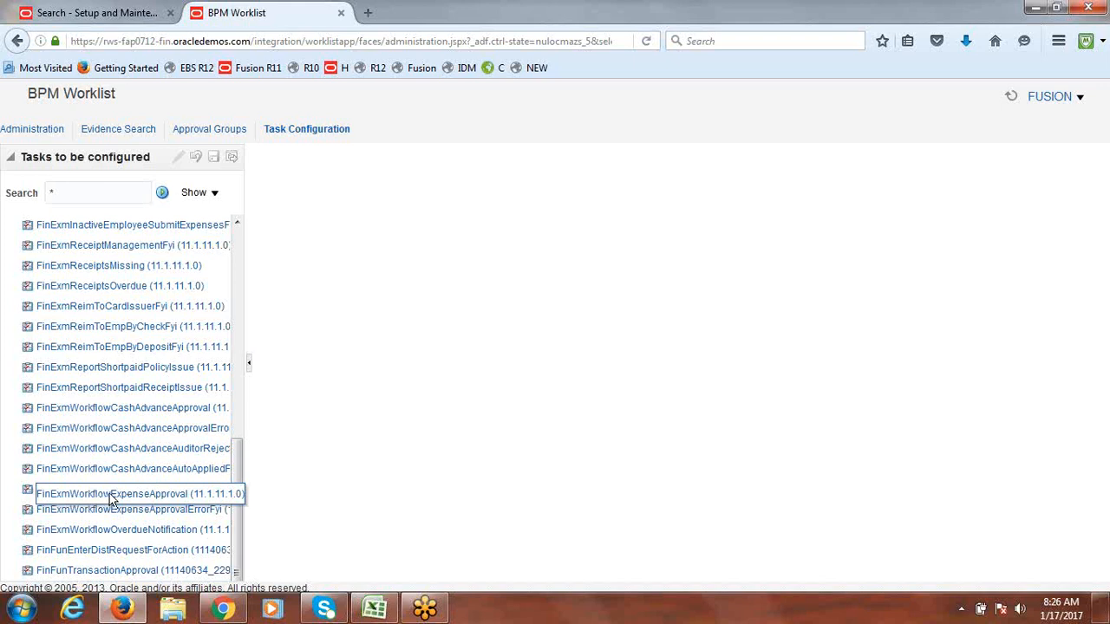
{"action": "left_click", "coordinate": [111, 494]}
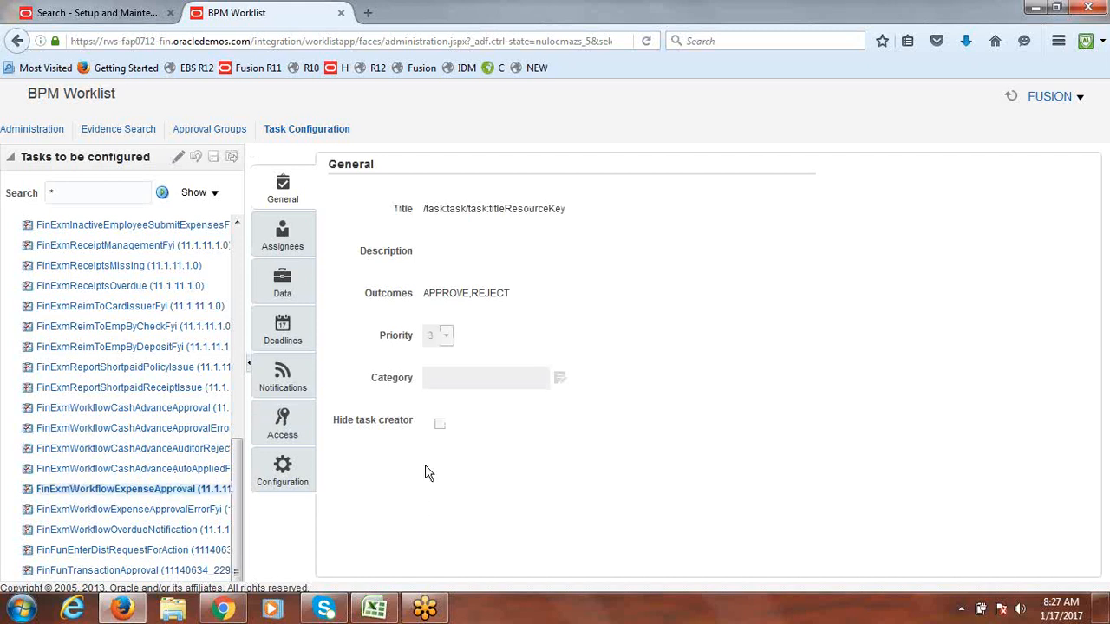
Step: Put the FinExmWorkflowExpenseApproval task into edit mode and show its Assignees flow
{"action": "left_click", "coordinate": [180, 163]}
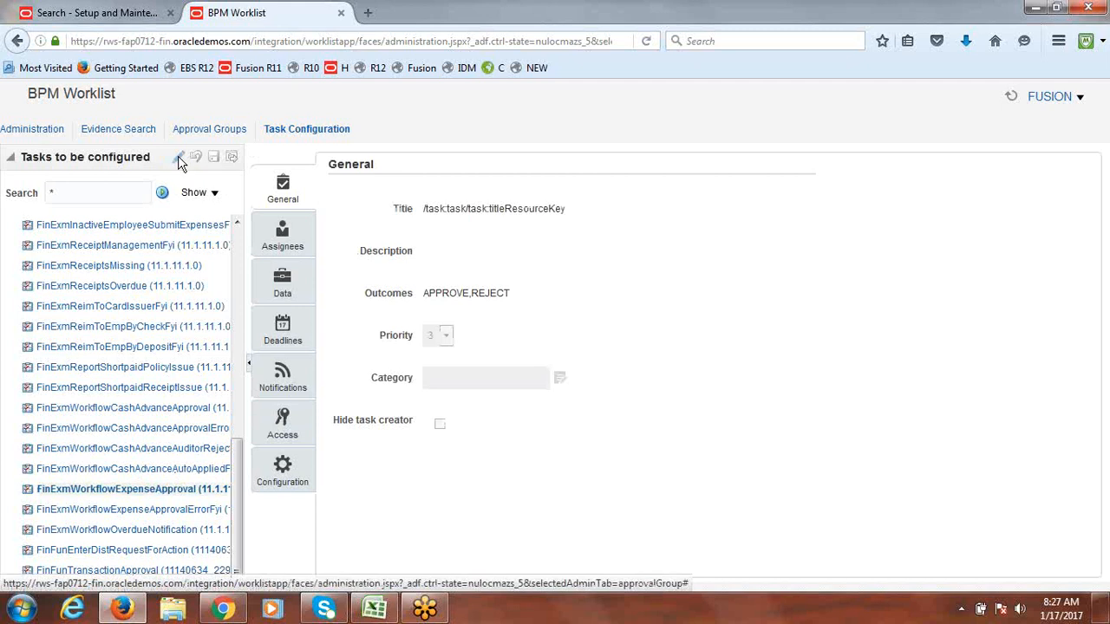
{"action": "left_click", "coordinate": [289, 243]}
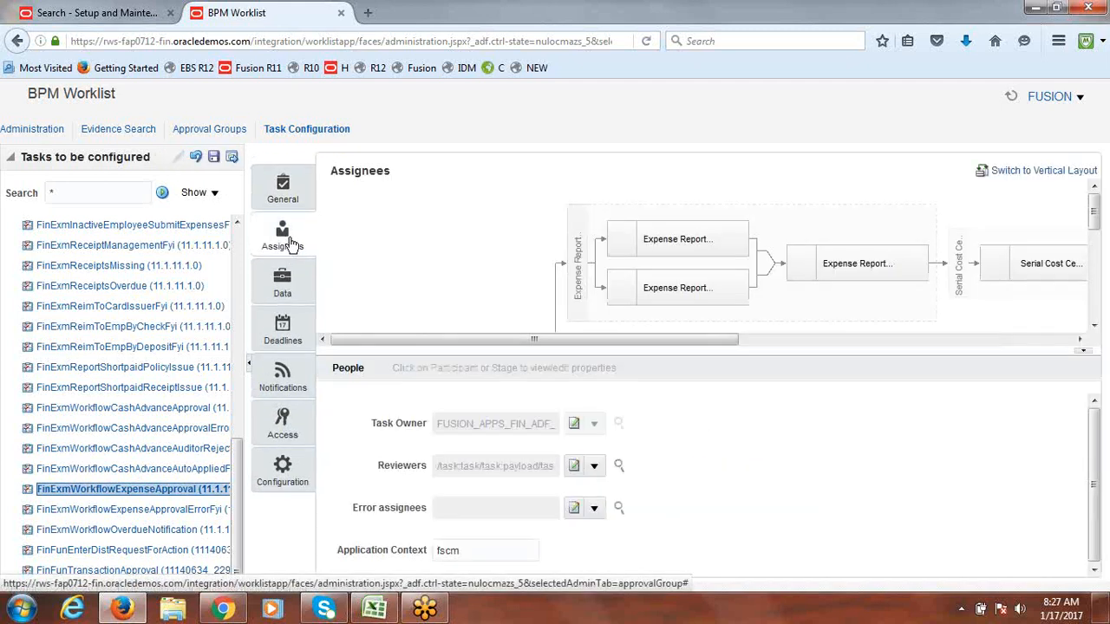
{"action": "mouse_move", "coordinate": [1096, 217]}
{"action": "left_mouse_down"}
{"action": "mouse_move", "coordinate": [1101, 303]}
{"action": "mouse_move", "coordinate": [1095, 223]}
{"action": "left_mouse_up"}
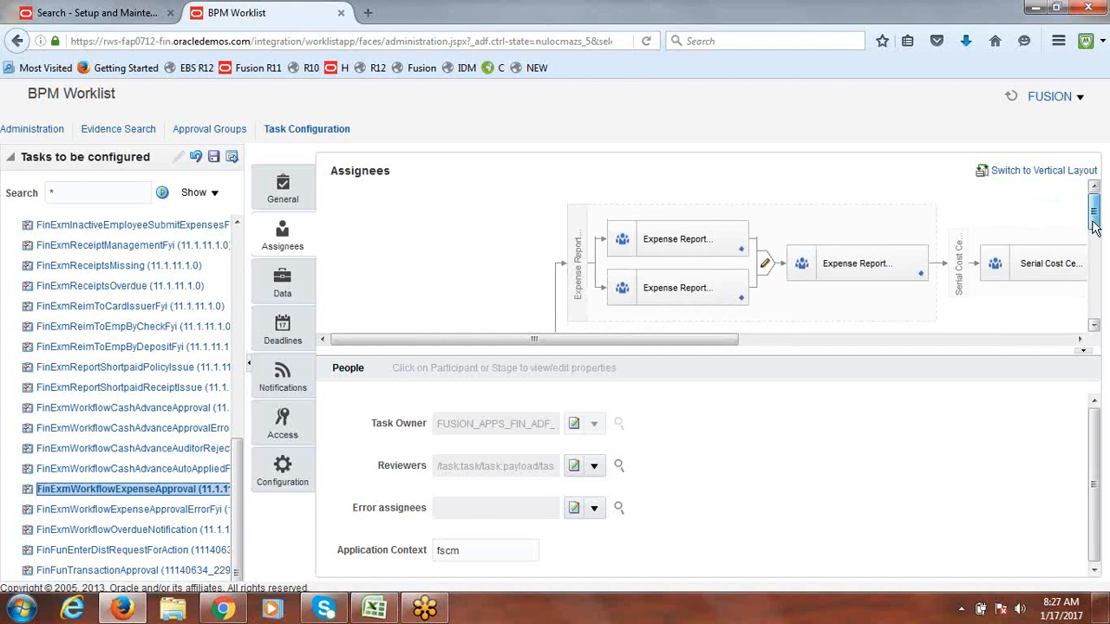
Step: Try the vertical diagram layout, return to horizontal, and restore the People panel below
{"action": "left_click", "coordinate": [1034, 175]}
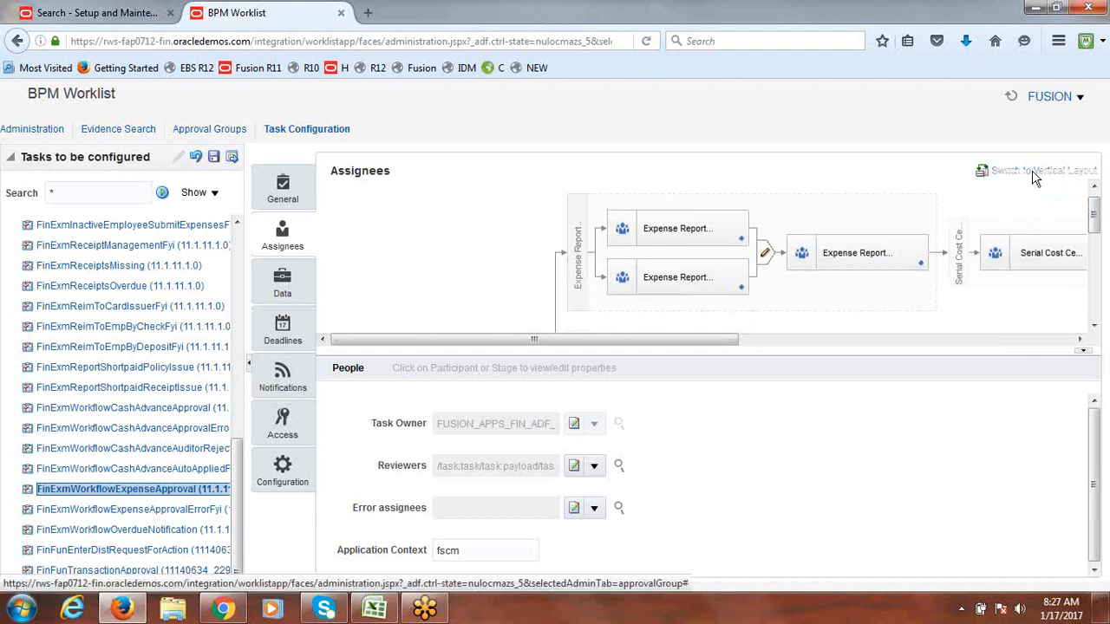
{"action": "left_click", "coordinate": [1082, 354]}
{"action": "mouse_move", "coordinate": [1097, 230]}
{"action": "left_mouse_down"}
{"action": "mouse_move", "coordinate": [1093, 359]}
{"action": "mouse_move", "coordinate": [1091, 223]}
{"action": "left_mouse_up"}
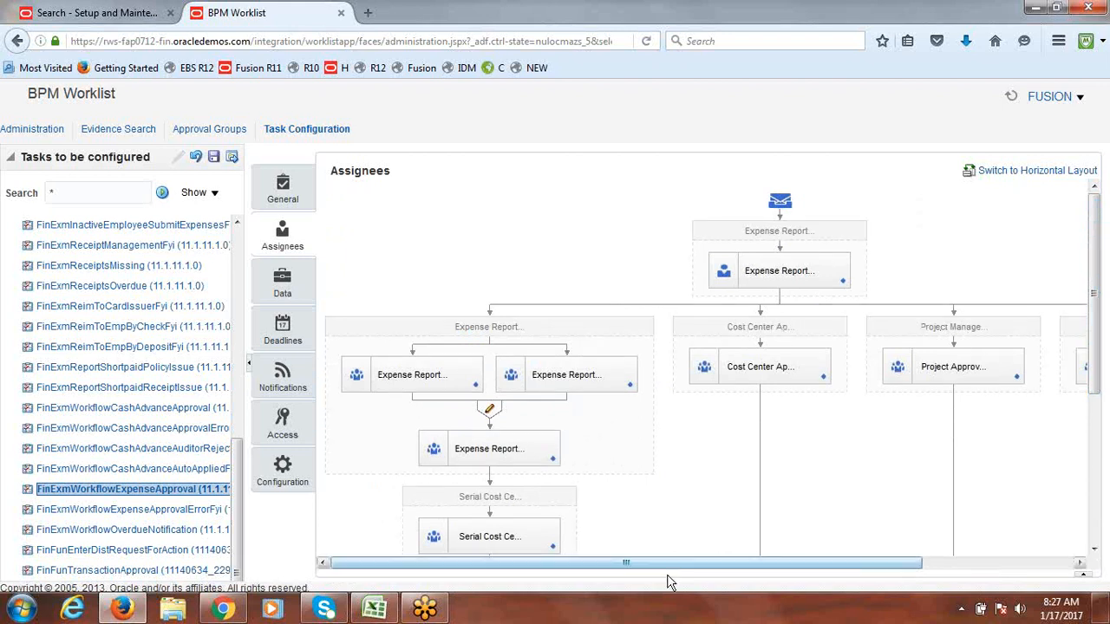
{"action": "left_click_drag", "start_coordinate": [693, 563], "coordinate": [862, 587]}
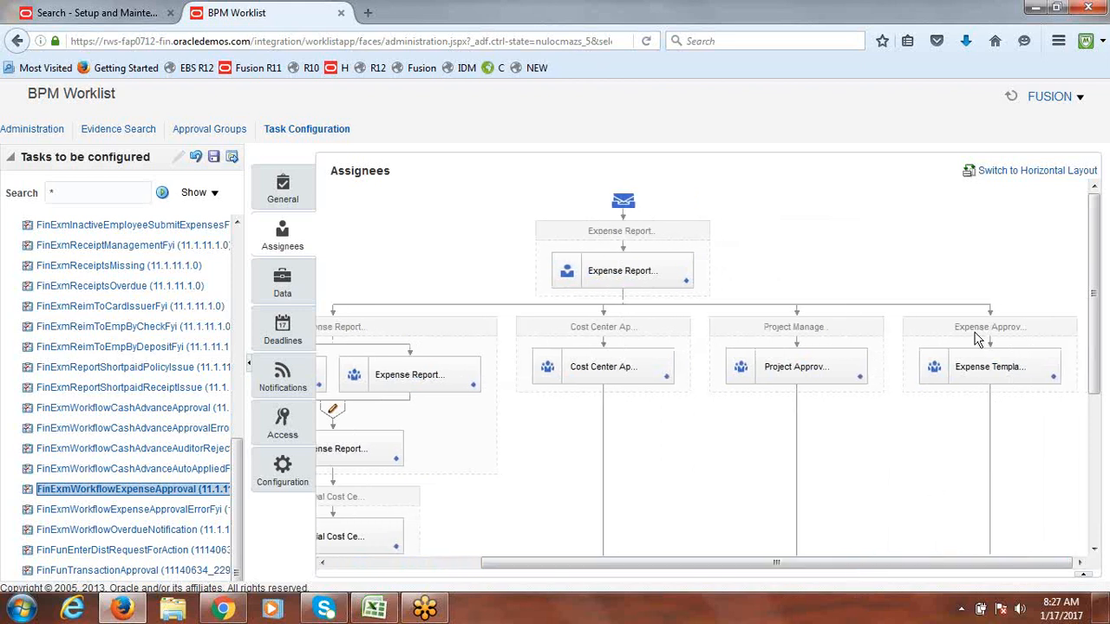
{"action": "left_click_drag", "start_coordinate": [725, 564], "coordinate": [485, 590]}
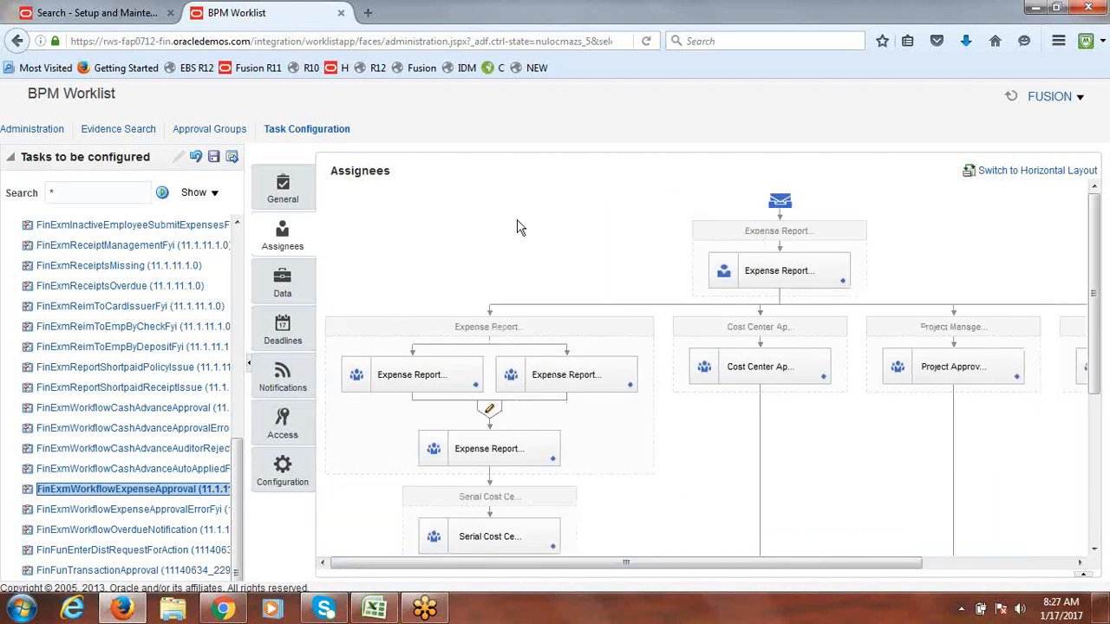
{"action": "left_click", "coordinate": [1006, 171]}
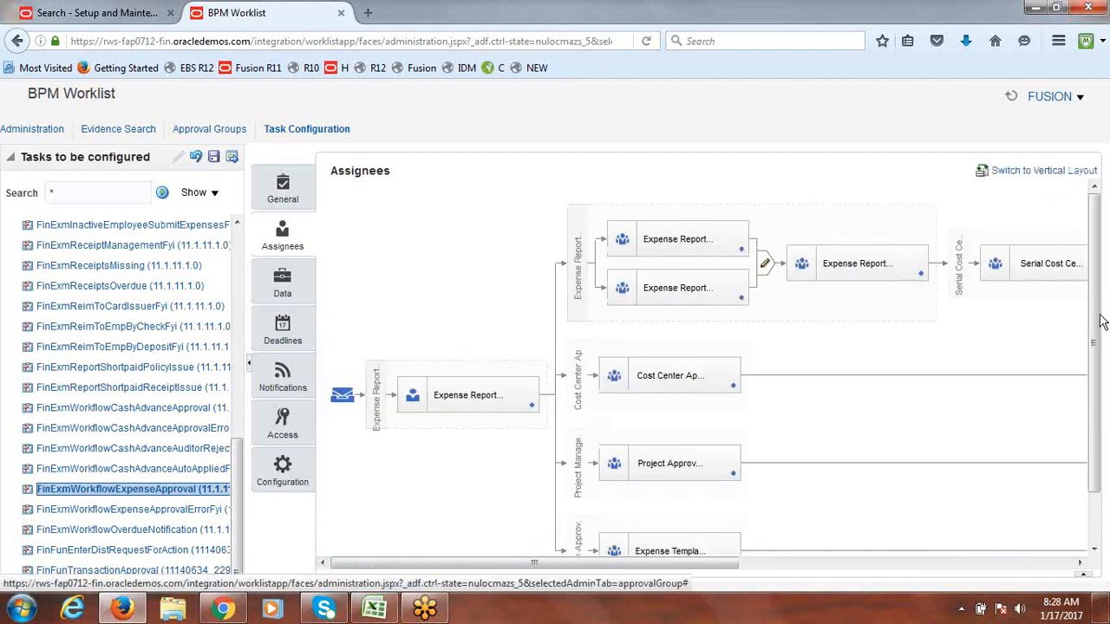
{"action": "left_click_drag", "start_coordinate": [1101, 320], "coordinate": [1101, 378]}
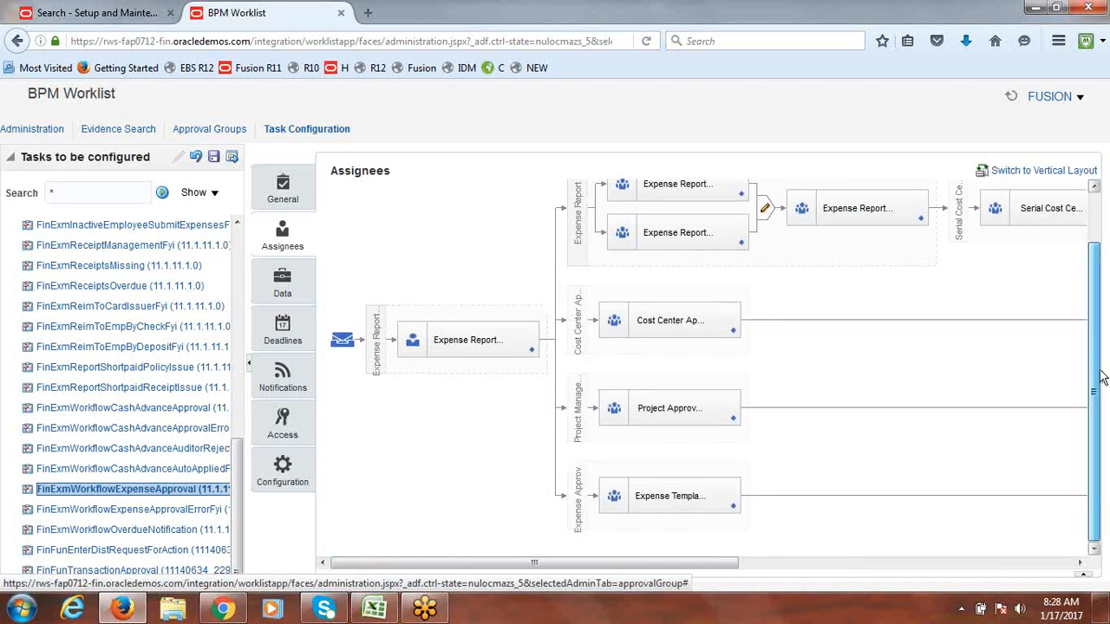
{"action": "left_click_drag", "start_coordinate": [1099, 375], "coordinate": [1093, 319]}
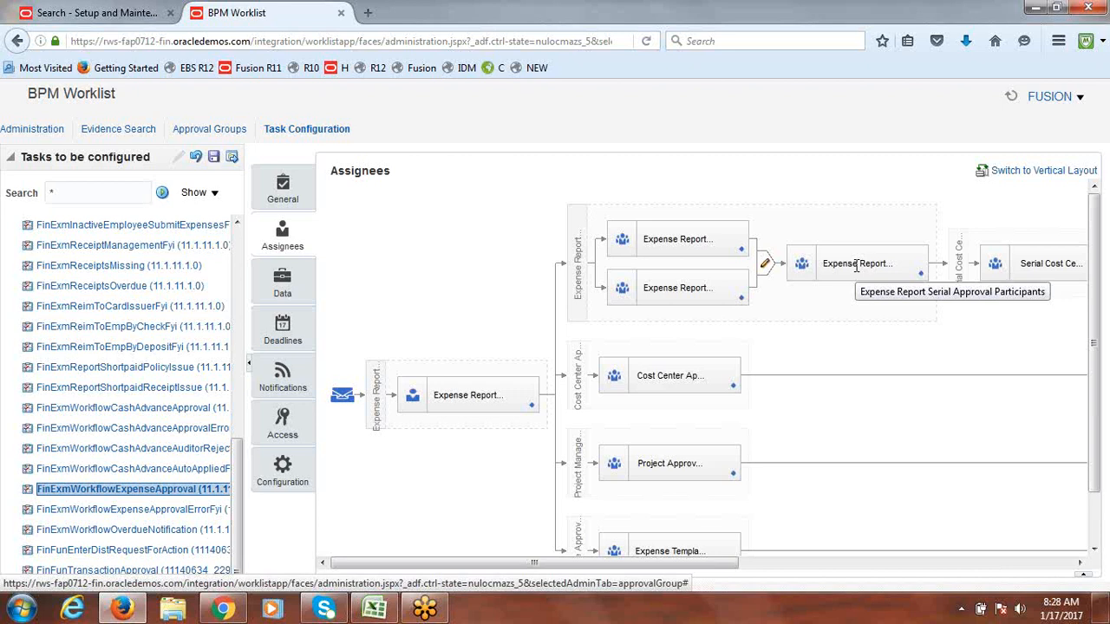
{"action": "left_click", "coordinate": [1083, 577]}
{"action": "left_click_drag", "start_coordinate": [1091, 196], "coordinate": [1094, 262]}
Step: Mark the Expense Report approvers participant as ignored
{"action": "left_click", "coordinate": [470, 232]}
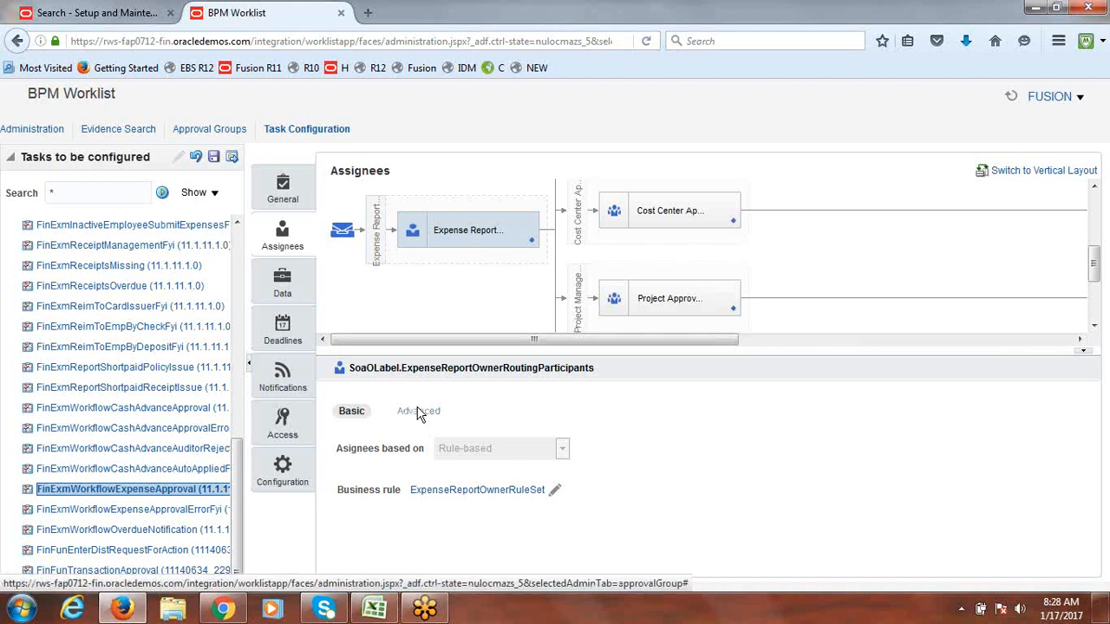
{"action": "left_click", "coordinate": [418, 413]}
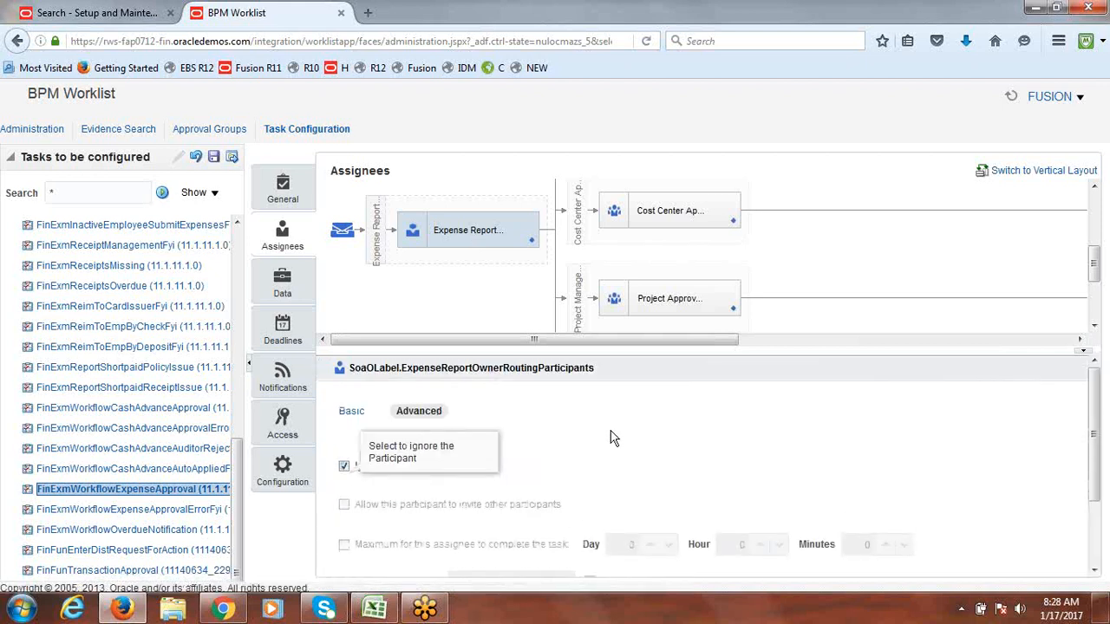
{"action": "left_click_drag", "start_coordinate": [1097, 270], "coordinate": [1097, 222]}
{"action": "left_click", "coordinate": [704, 229]}
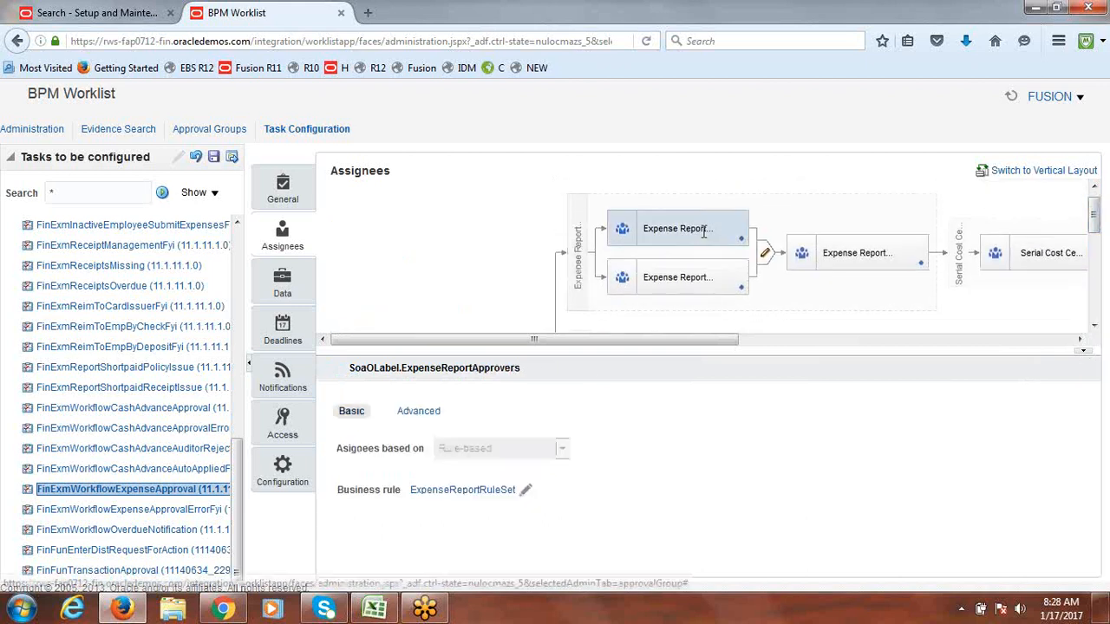
{"action": "left_click", "coordinate": [419, 411]}
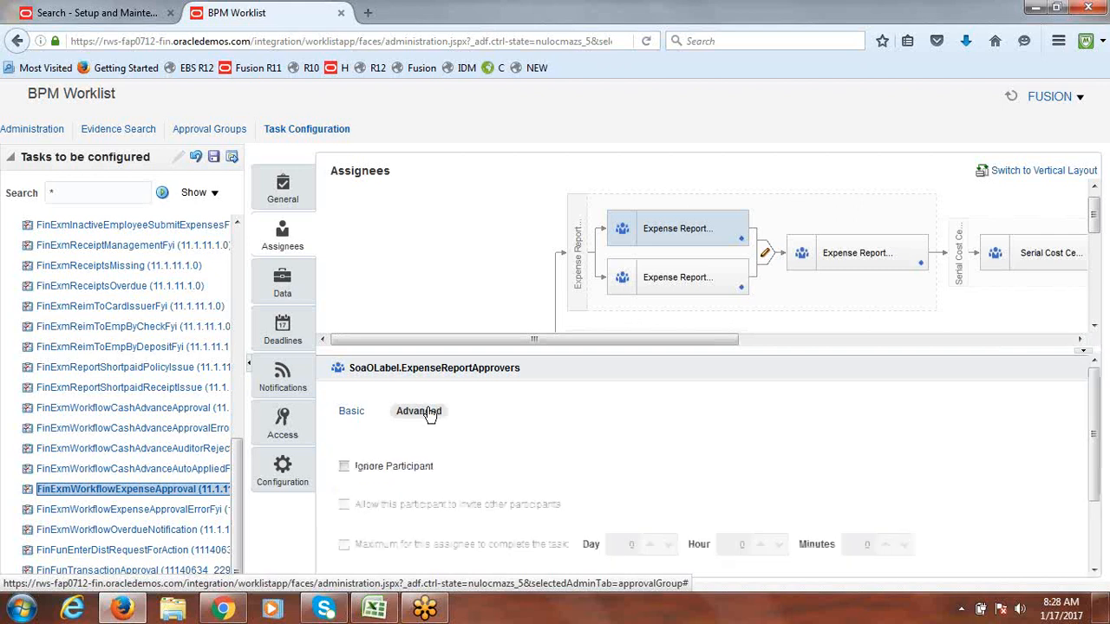
{"action": "left_click", "coordinate": [344, 467]}
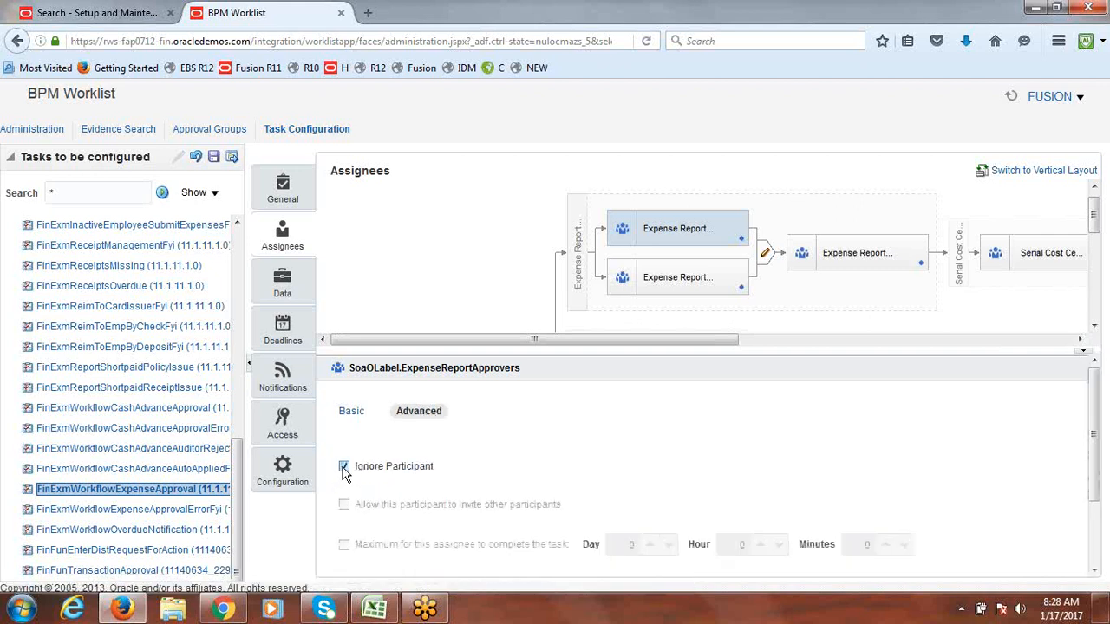
Step: Ignore the serial cost center and serial project approvers, after checking the parallel participant
{"action": "left_click", "coordinate": [679, 276]}
{"action": "left_click", "coordinate": [425, 416]}
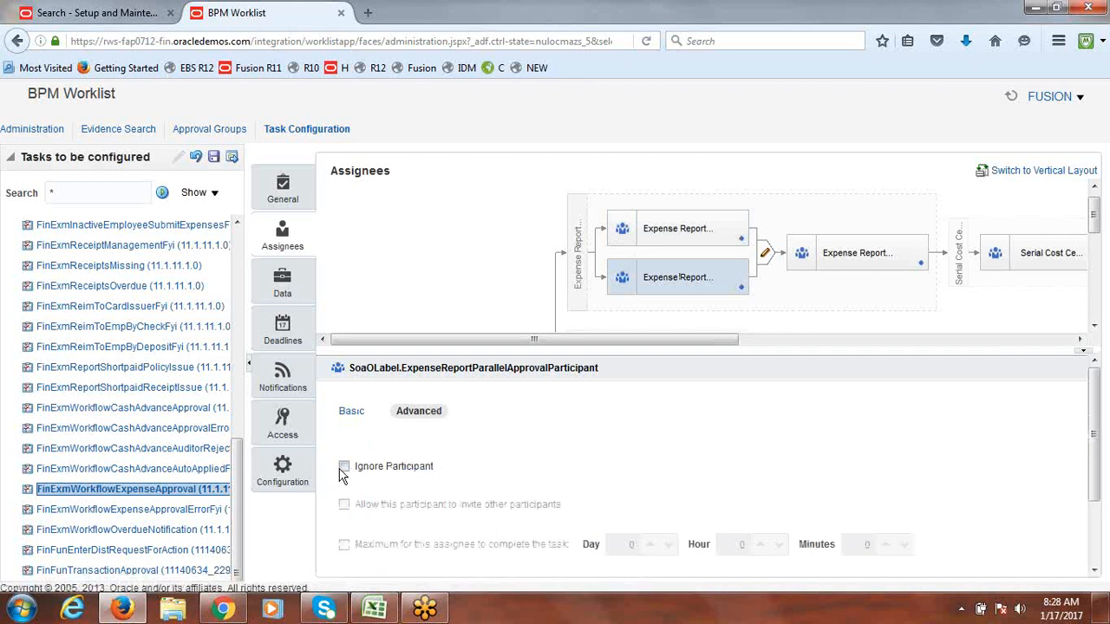
{"action": "left_click_drag", "start_coordinate": [627, 339], "coordinate": [819, 357]}
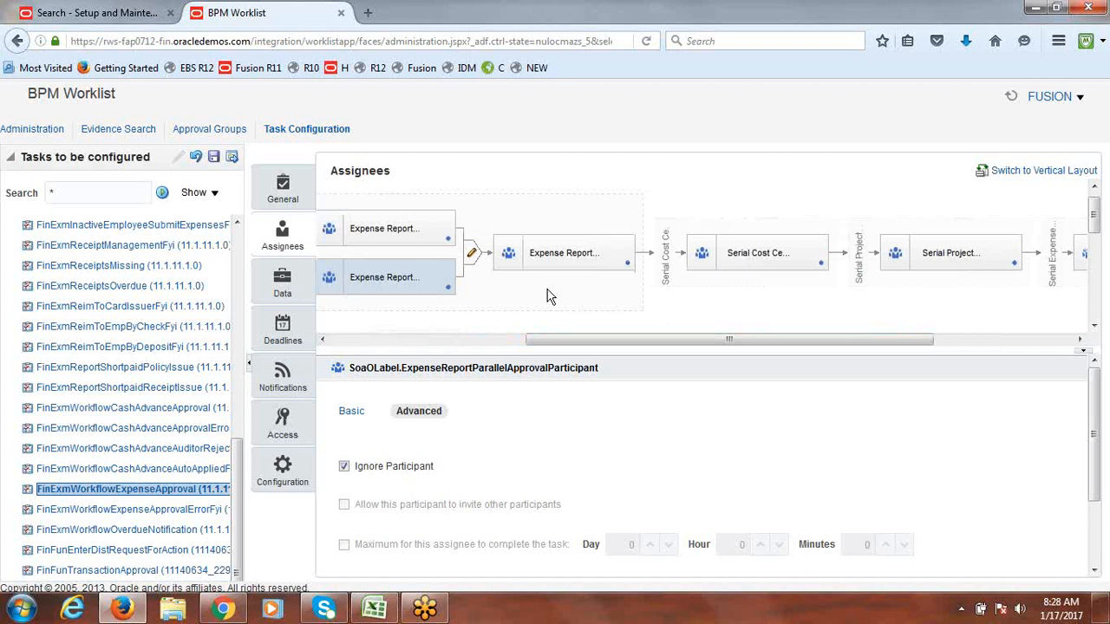
{"action": "left_click", "coordinate": [744, 254]}
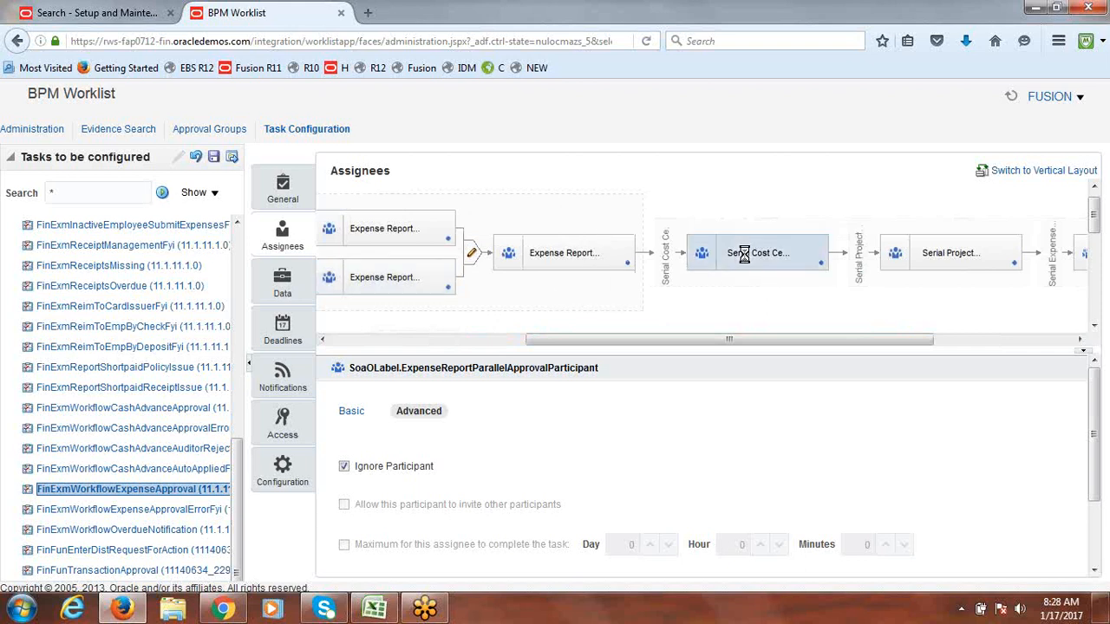
{"action": "left_click", "coordinate": [419, 411]}
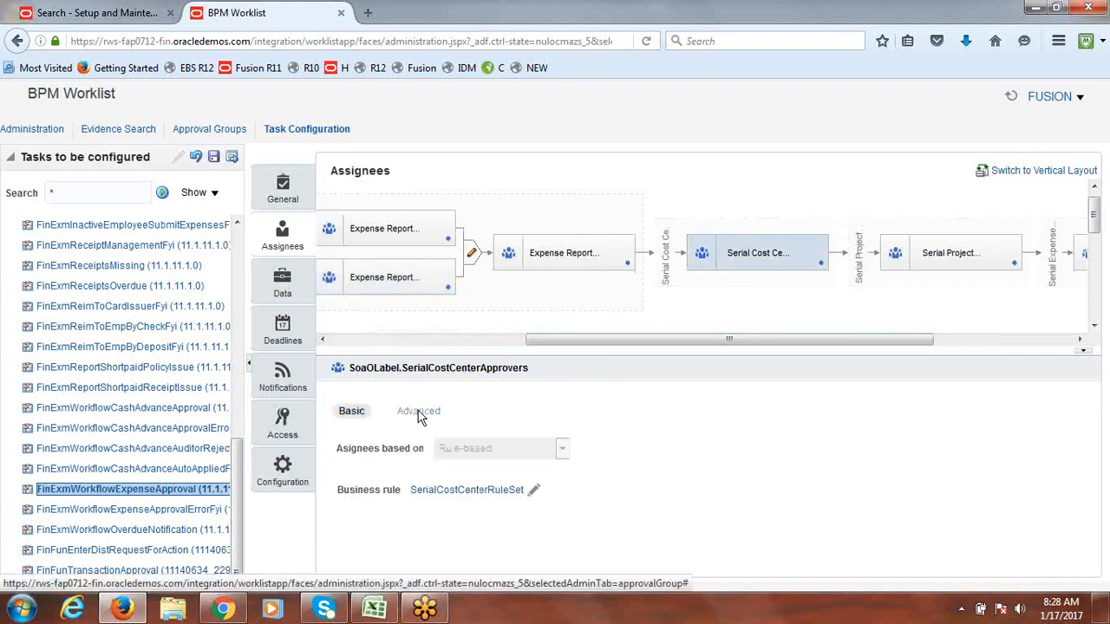
{"action": "left_click", "coordinate": [343, 468]}
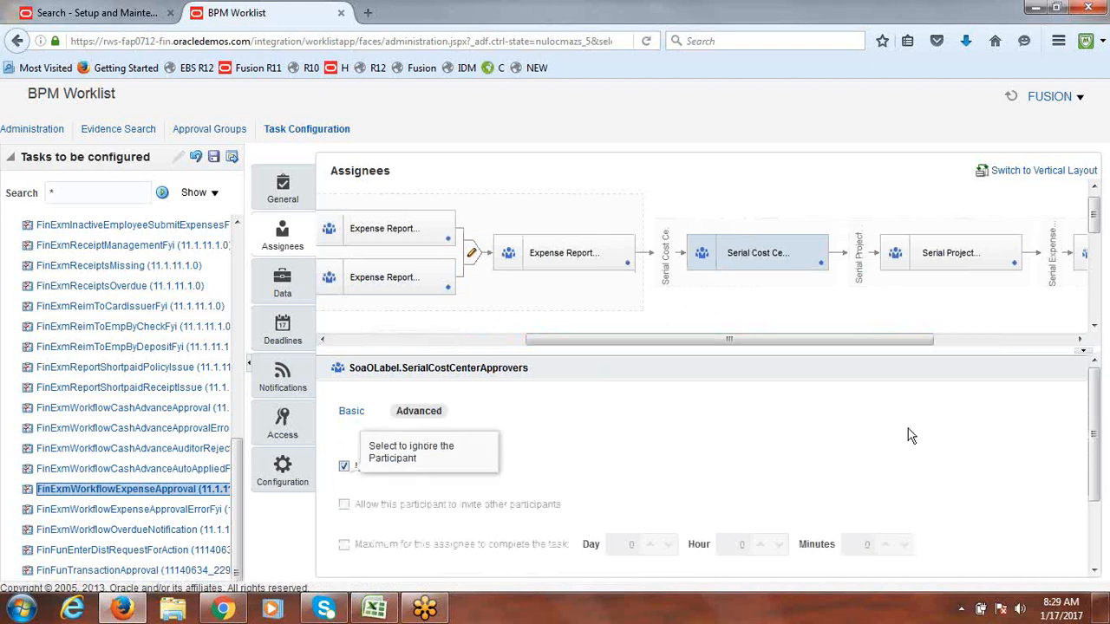
{"action": "left_click", "coordinate": [936, 256]}
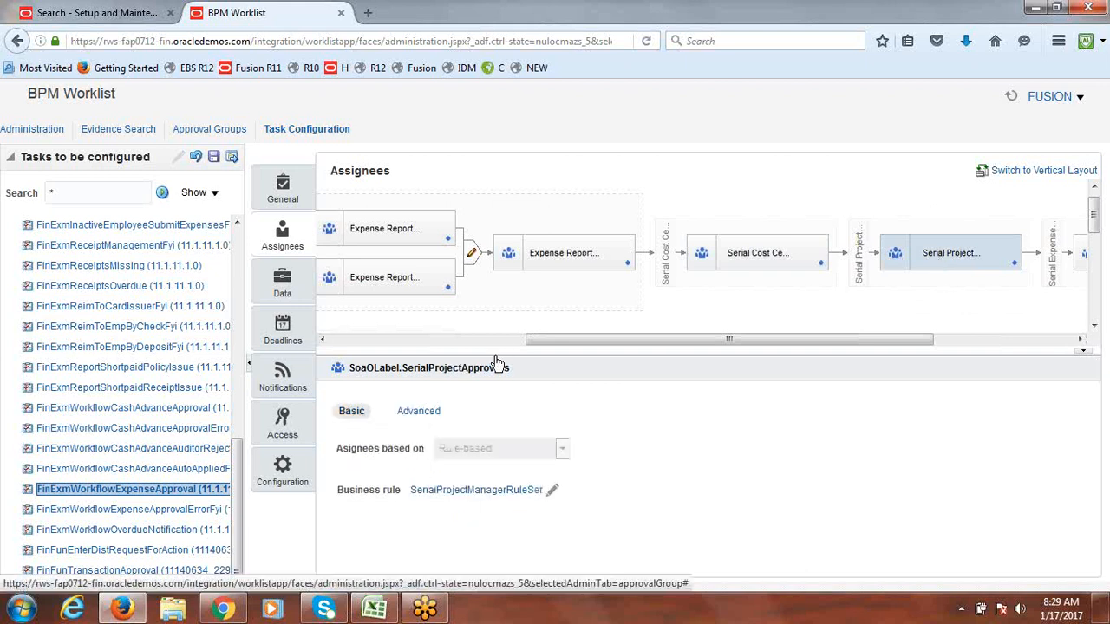
{"action": "left_click", "coordinate": [431, 414]}
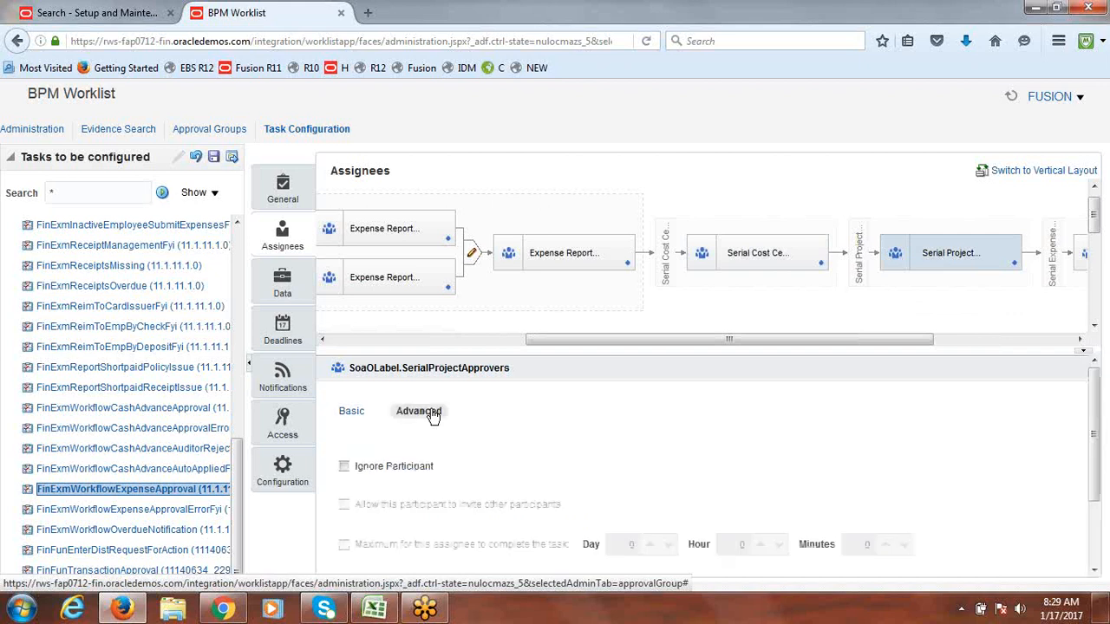
{"action": "left_click", "coordinate": [344, 467]}
{"action": "left_click_drag", "start_coordinate": [570, 339], "coordinate": [812, 339]}
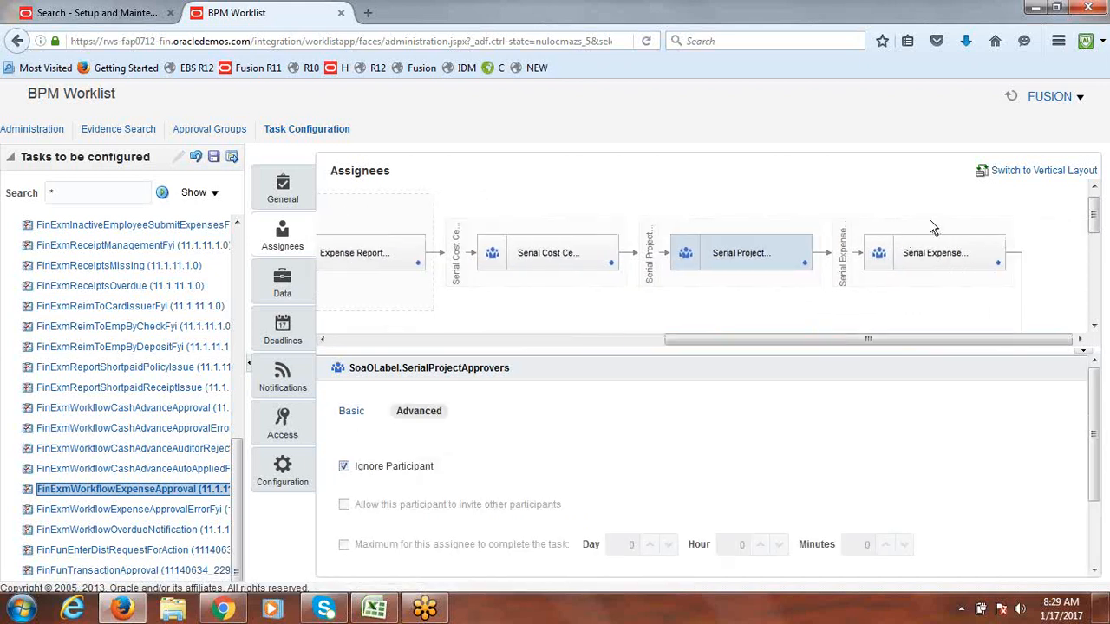
Step: Ignore the serial expense template and cost center approver participants
{"action": "left_click", "coordinate": [911, 245]}
{"action": "left_click", "coordinate": [427, 414]}
{"action": "left_click", "coordinate": [344, 467]}
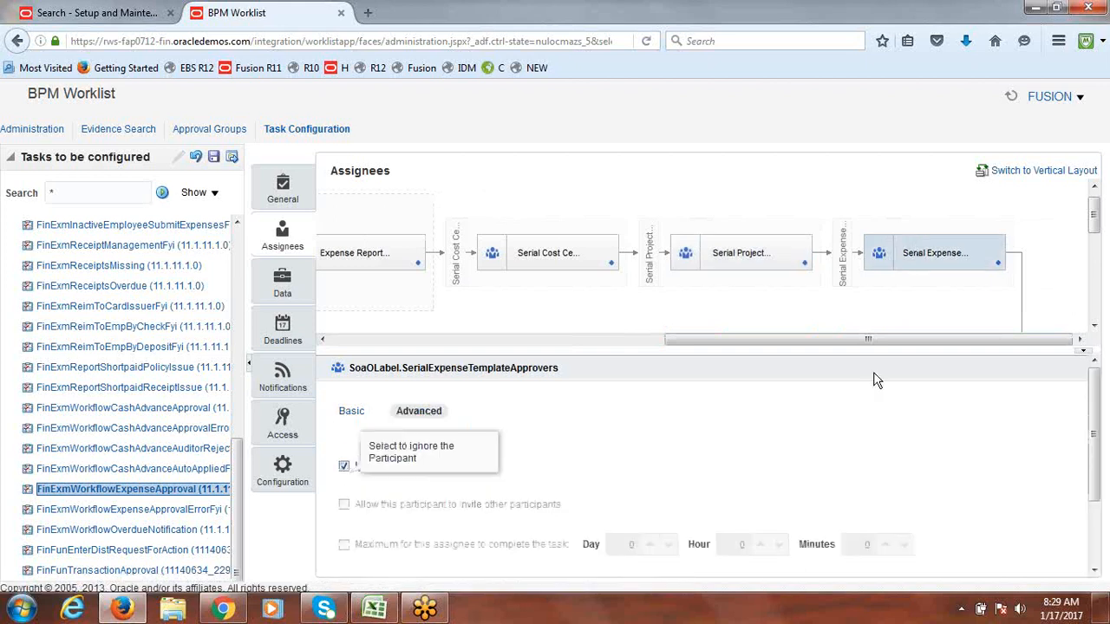
{"action": "left_click_drag", "start_coordinate": [830, 341], "coordinate": [561, 377]}
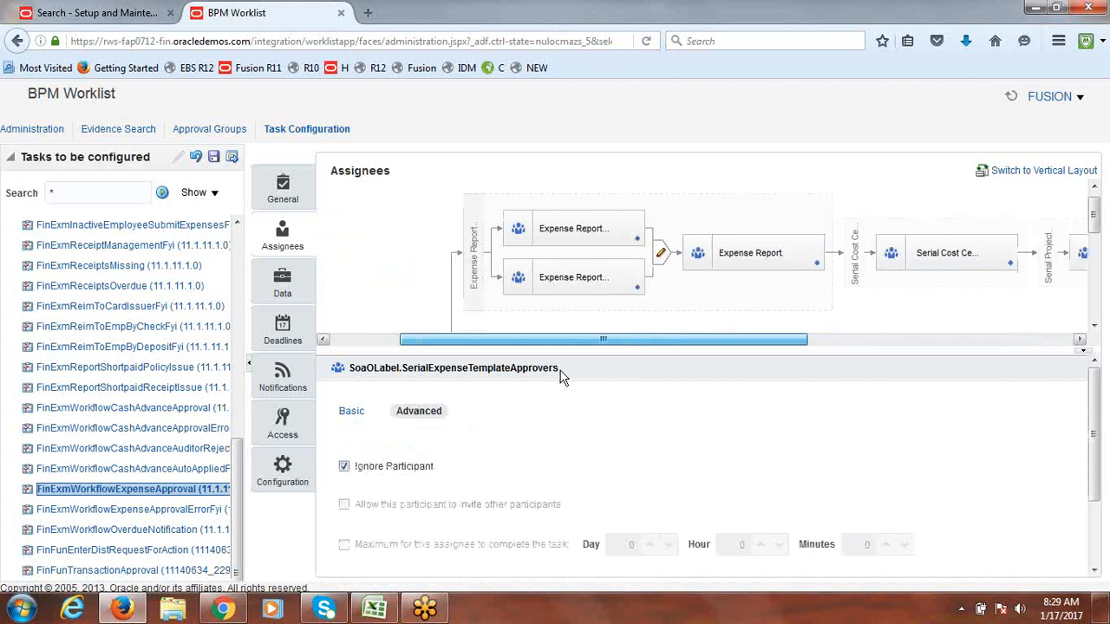
{"action": "left_click_drag", "start_coordinate": [1094, 215], "coordinate": [1094, 260]}
{"action": "left_click", "coordinate": [602, 228]}
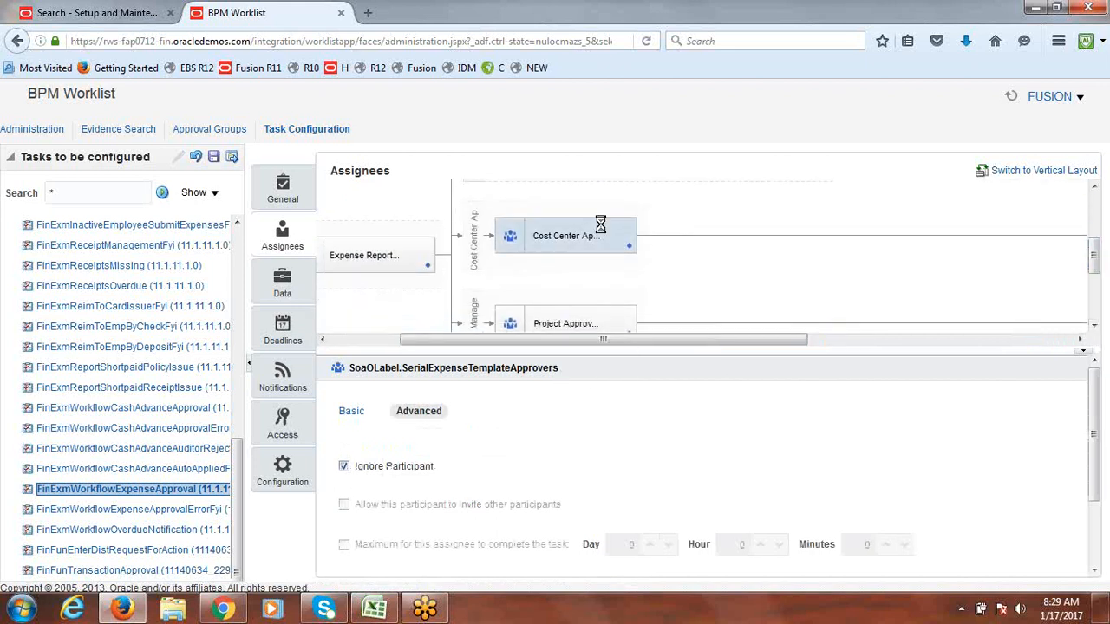
{"action": "left_click", "coordinate": [420, 414]}
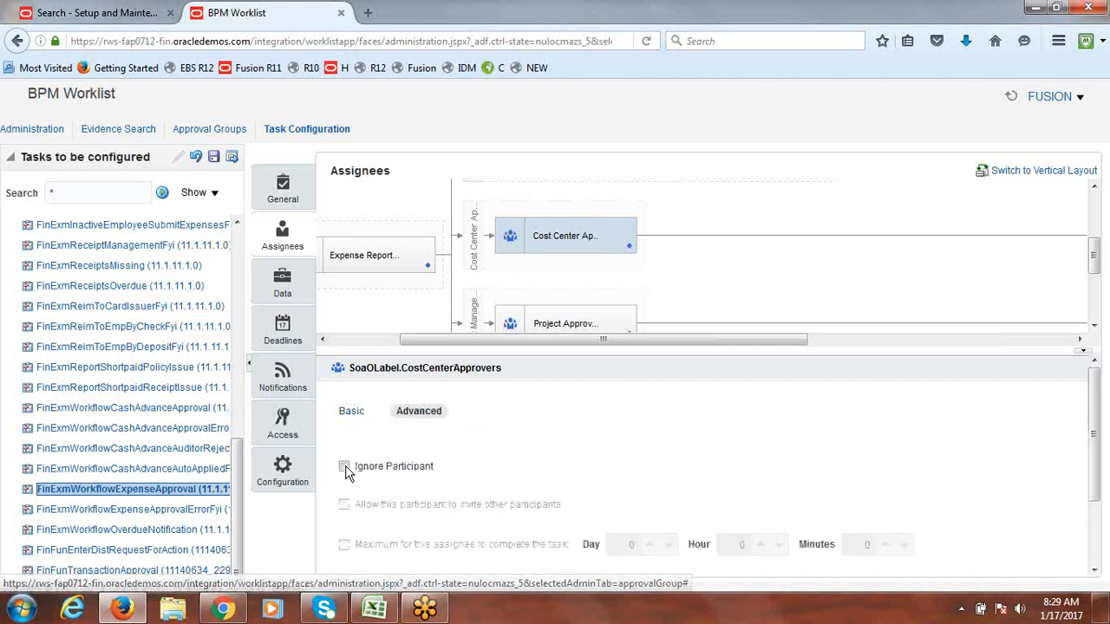
{"action": "left_click", "coordinate": [344, 469]}
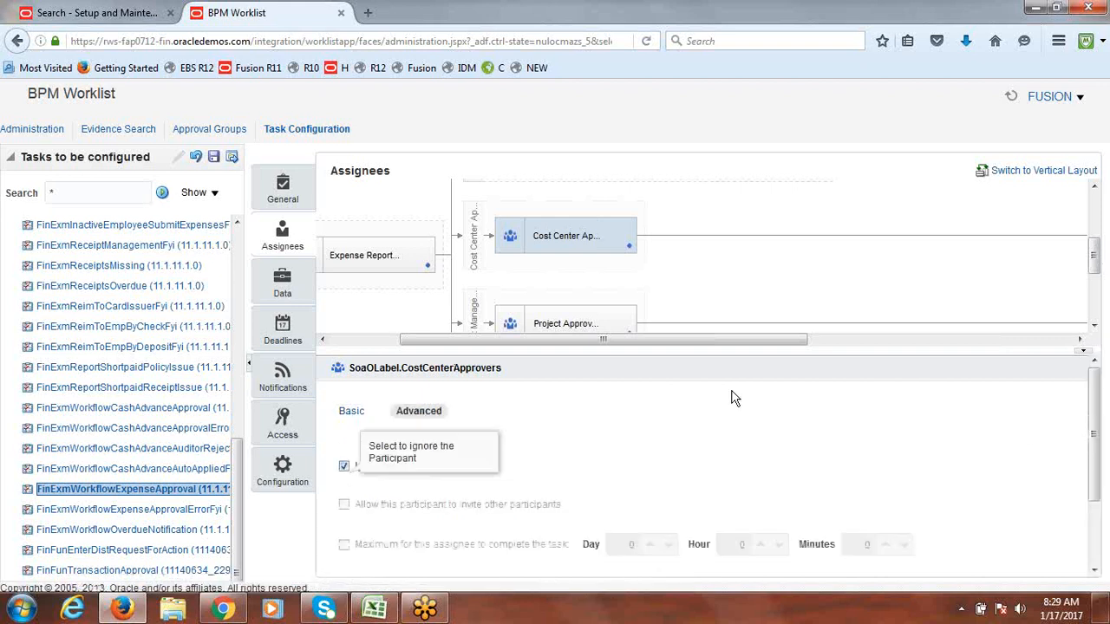
{"action": "left_click_drag", "start_coordinate": [658, 342], "coordinate": [575, 349]}
{"action": "left_click_drag", "start_coordinate": [1092, 264], "coordinate": [1099, 298]}
Step: Ignore the project and expense template approver participants
{"action": "left_click", "coordinate": [683, 218]}
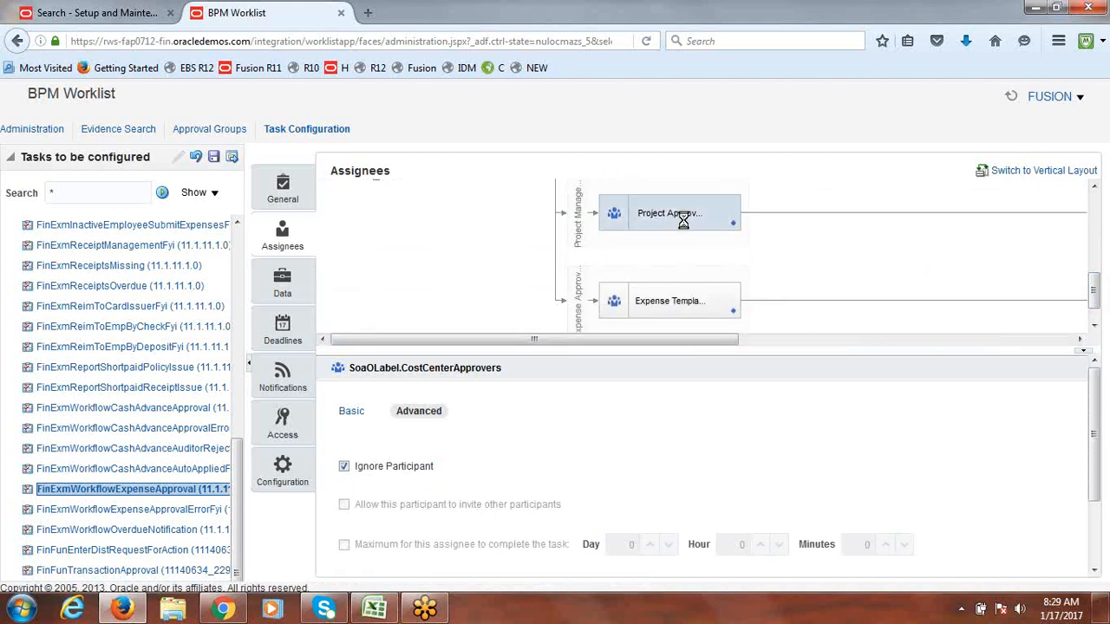
{"action": "left_click", "coordinate": [425, 414]}
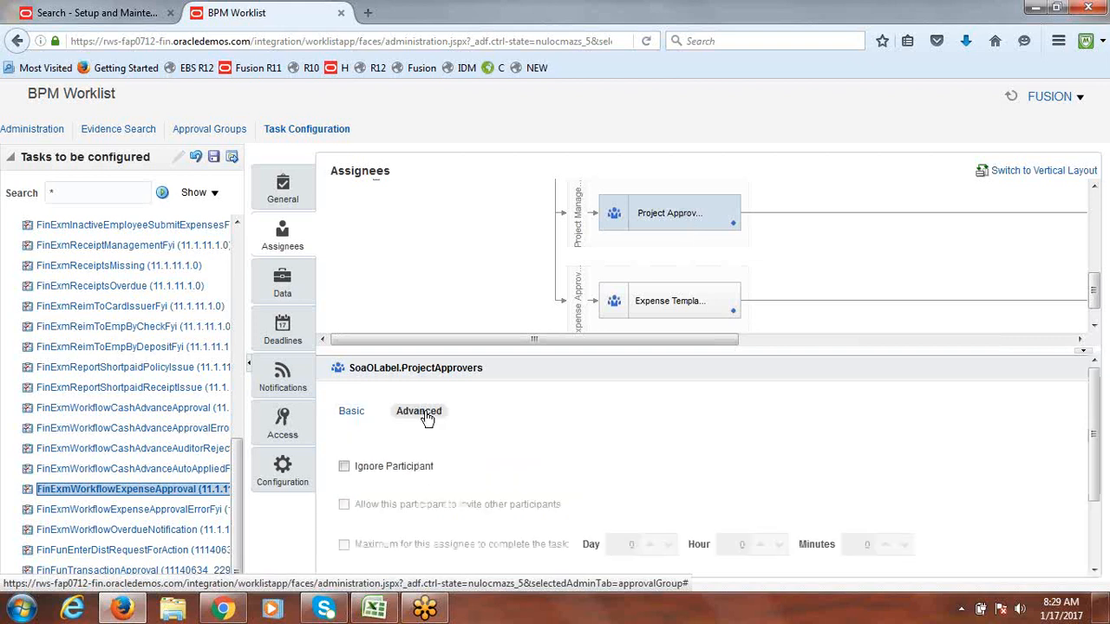
{"action": "left_click", "coordinate": [343, 468]}
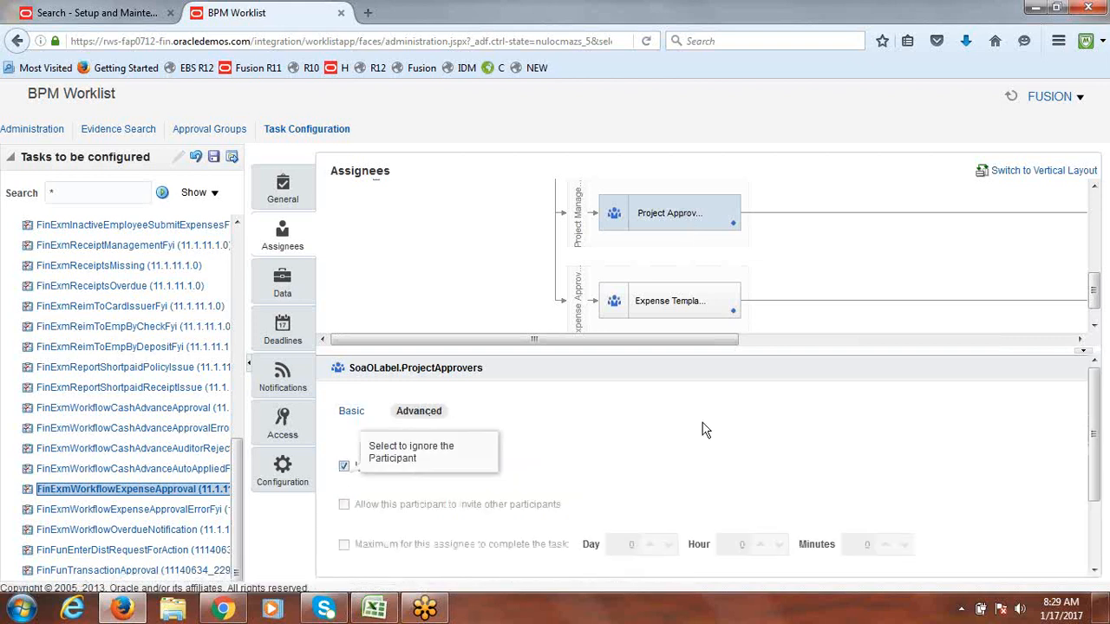
{"action": "left_click_drag", "start_coordinate": [1095, 280], "coordinate": [1097, 308]}
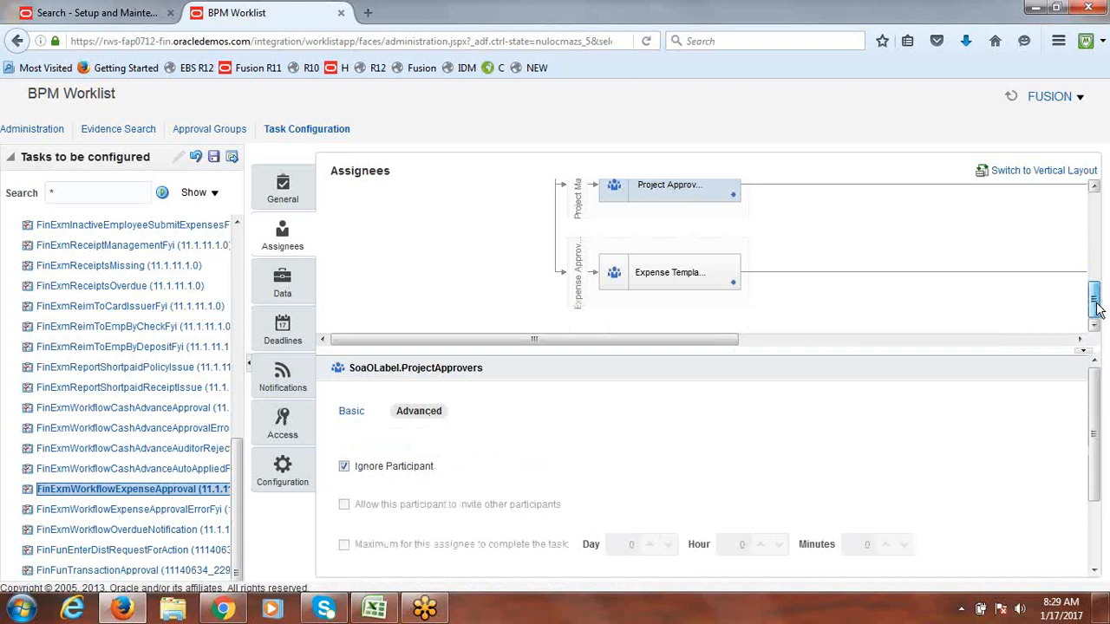
{"action": "left_click", "coordinate": [651, 276]}
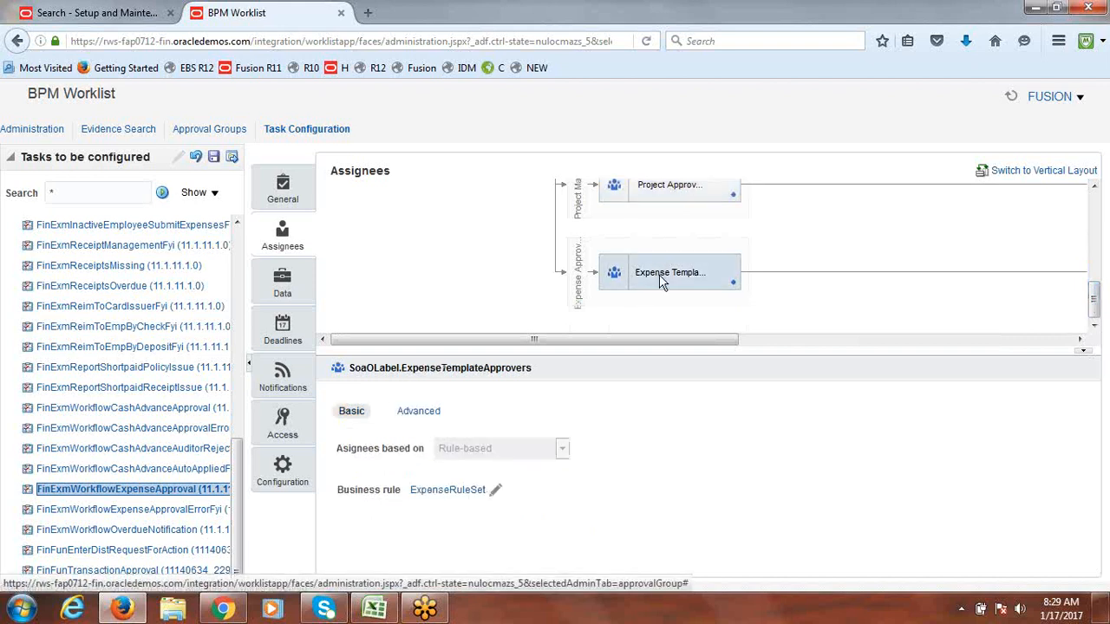
{"action": "left_click", "coordinate": [422, 416]}
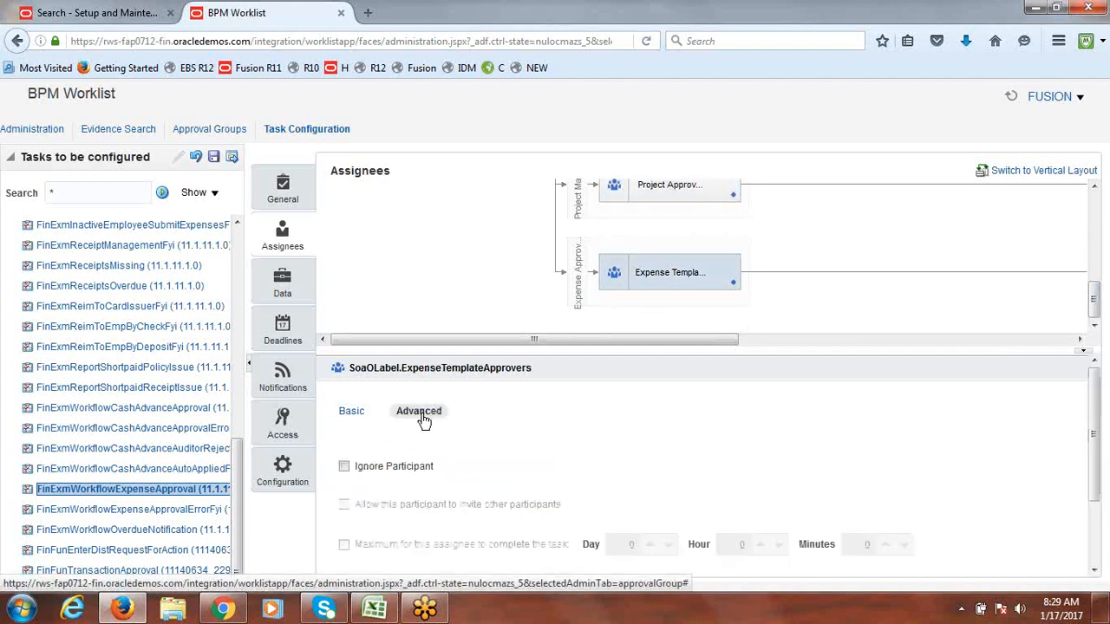
{"action": "left_click", "coordinate": [345, 466]}
{"action": "left_click_drag", "start_coordinate": [610, 336], "coordinate": [359, 315]}
{"action": "left_click_drag", "start_coordinate": [1097, 308], "coordinate": [1095, 205]}
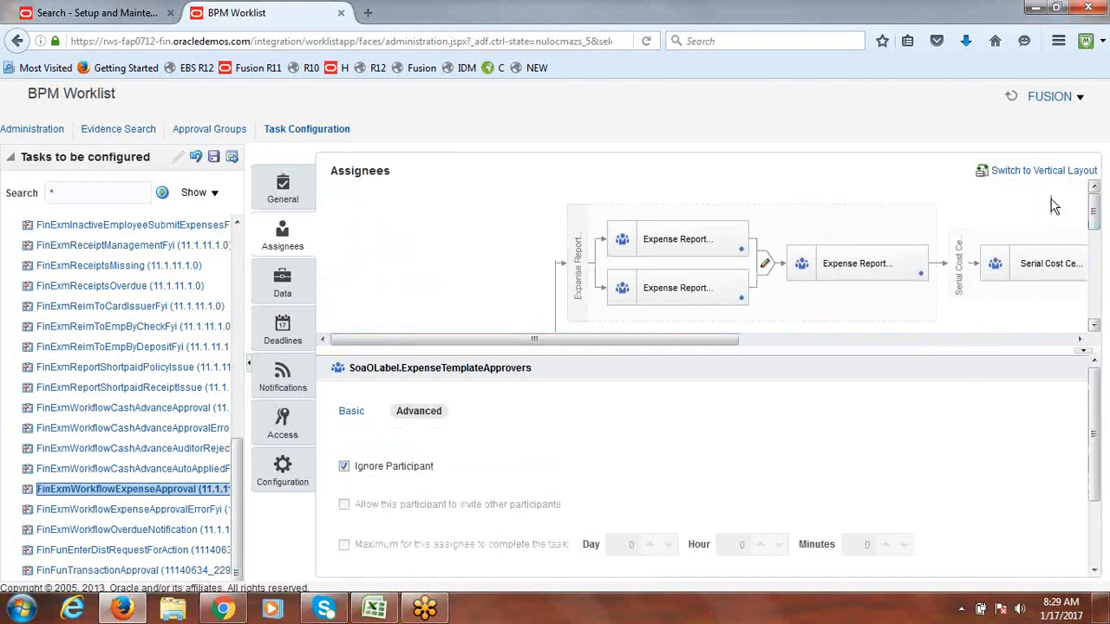
Step: Save the task configuration without comments and dismiss the confirmation
{"action": "left_click", "coordinate": [214, 158]}
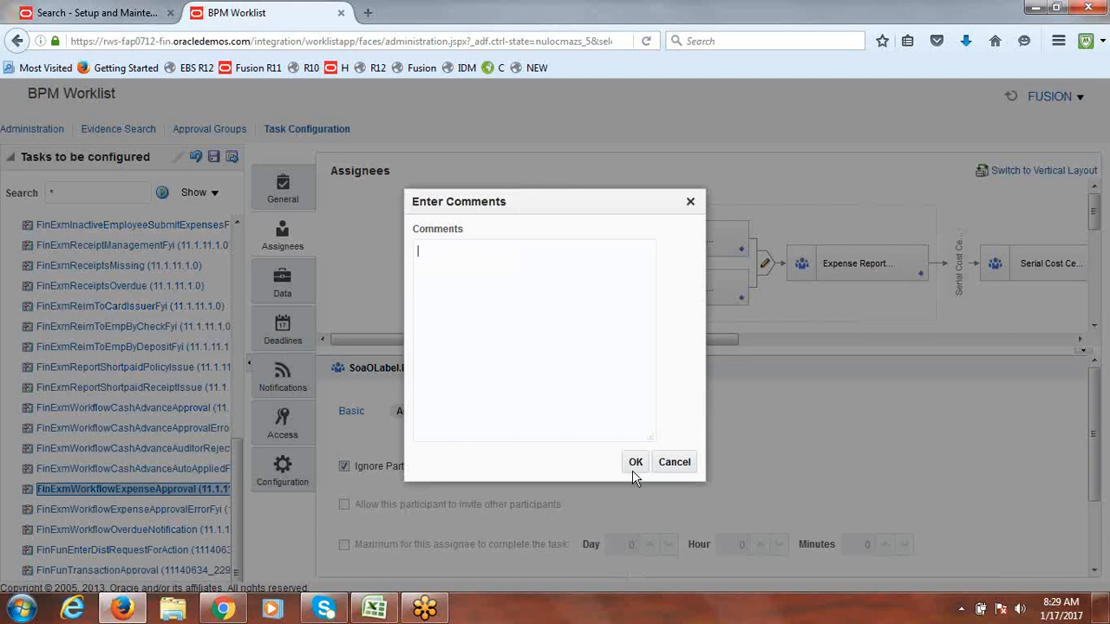
{"action": "left_click", "coordinate": [635, 465]}
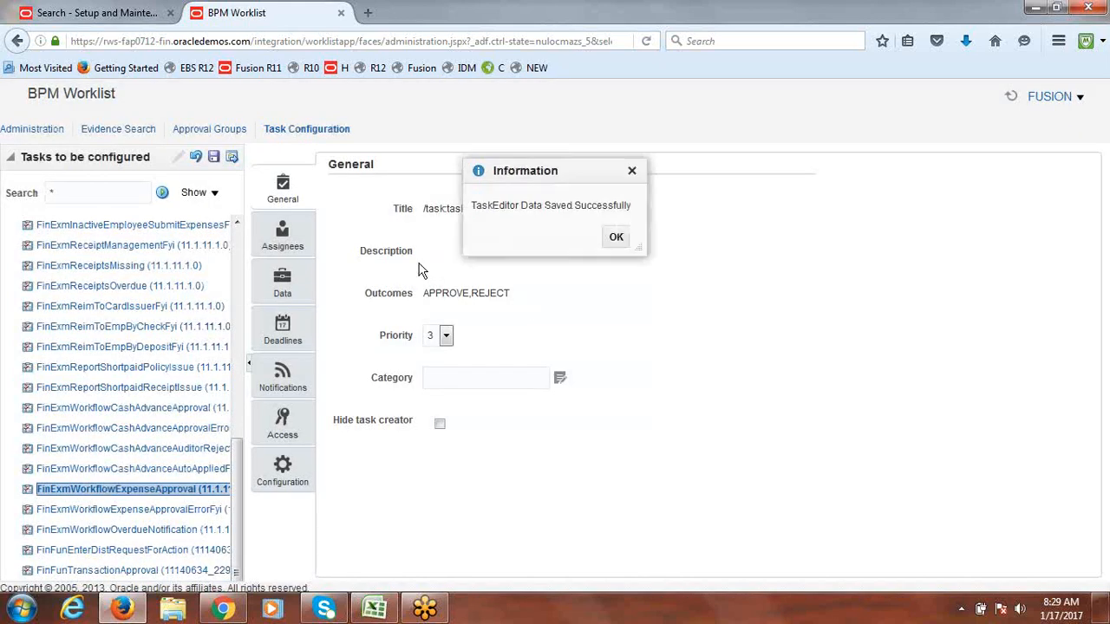
{"action": "left_click", "coordinate": [616, 238]}
Step: Commit the configuration without comments and put the task back into edit mode
{"action": "left_click", "coordinate": [231, 157]}
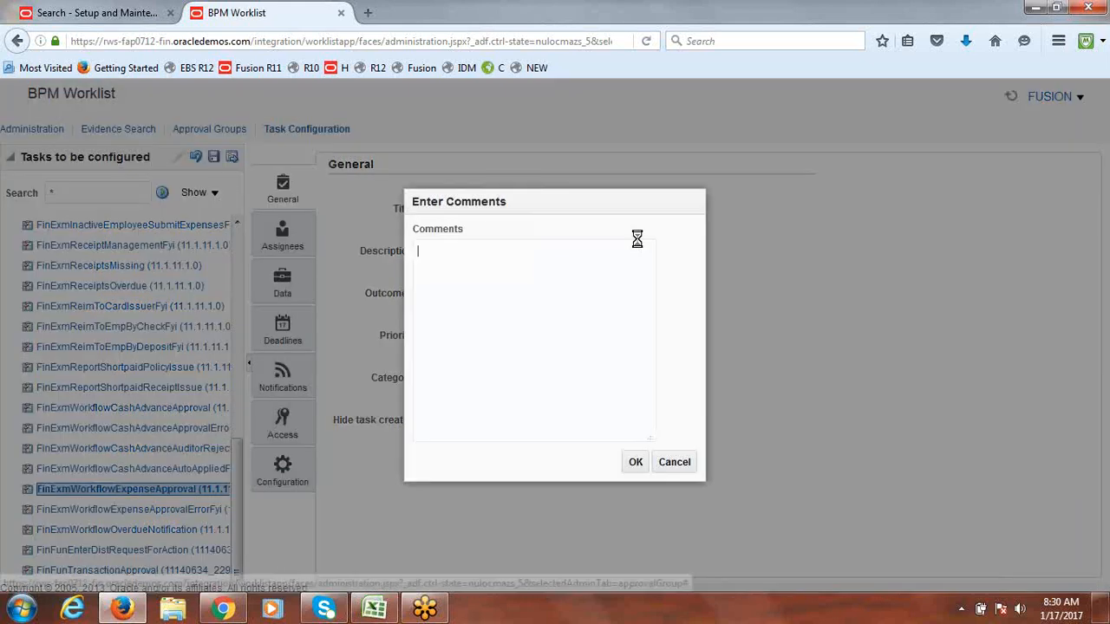
{"action": "left_click", "coordinate": [635, 460]}
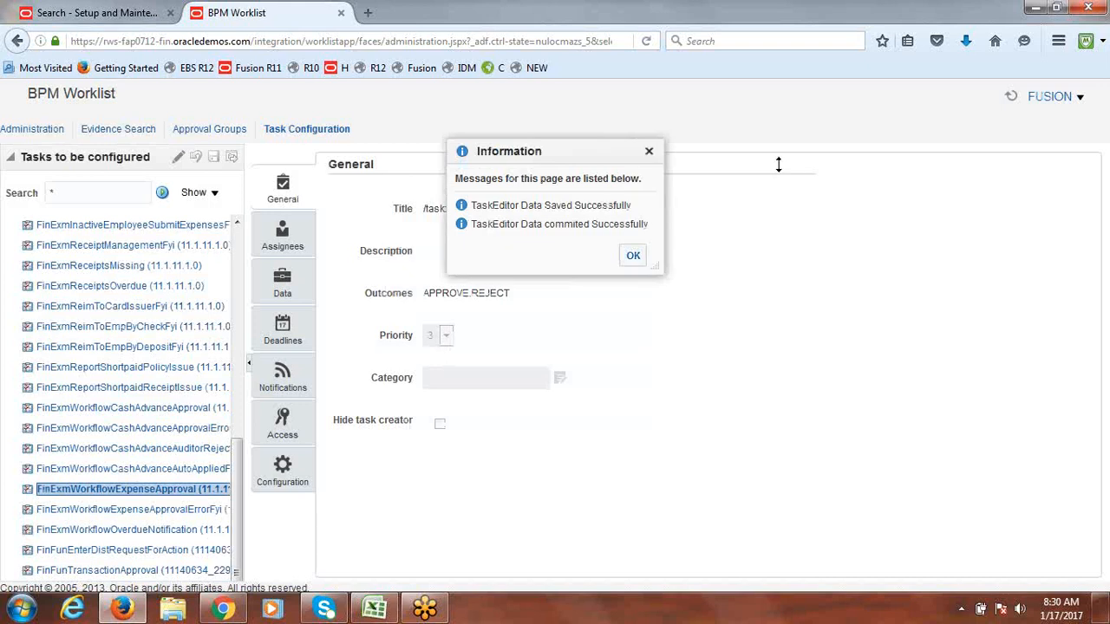
{"action": "left_click", "coordinate": [634, 186]}
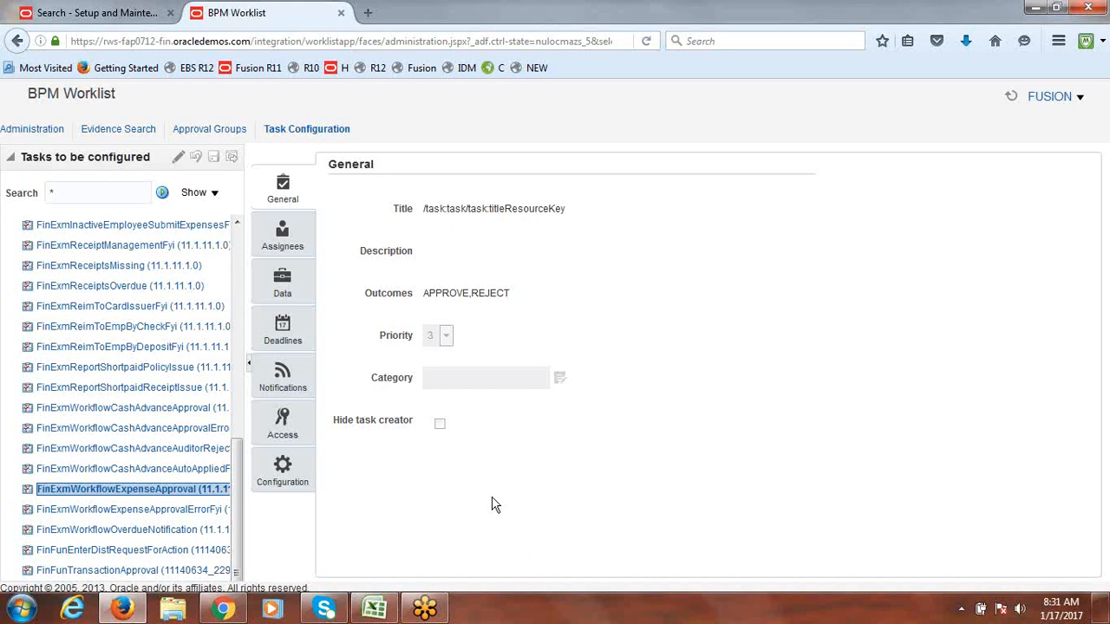
{"action": "left_click", "coordinate": [177, 159]}
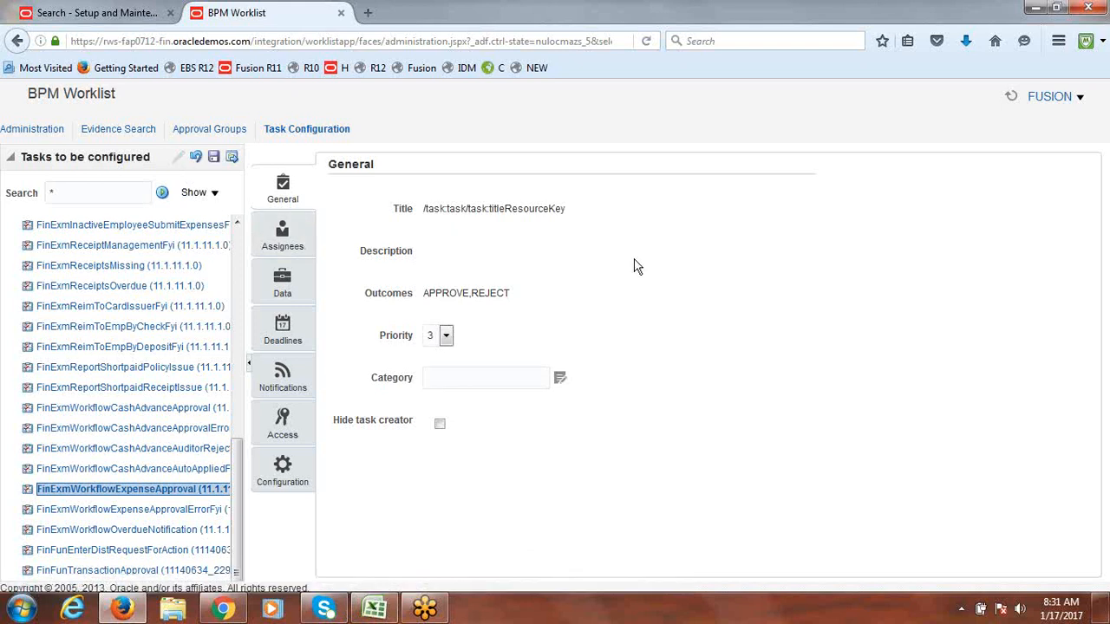
Step: Show the Assignees flow with the People panel hidden, scrolled to the Serial approval stages
{"action": "left_click", "coordinate": [283, 239]}
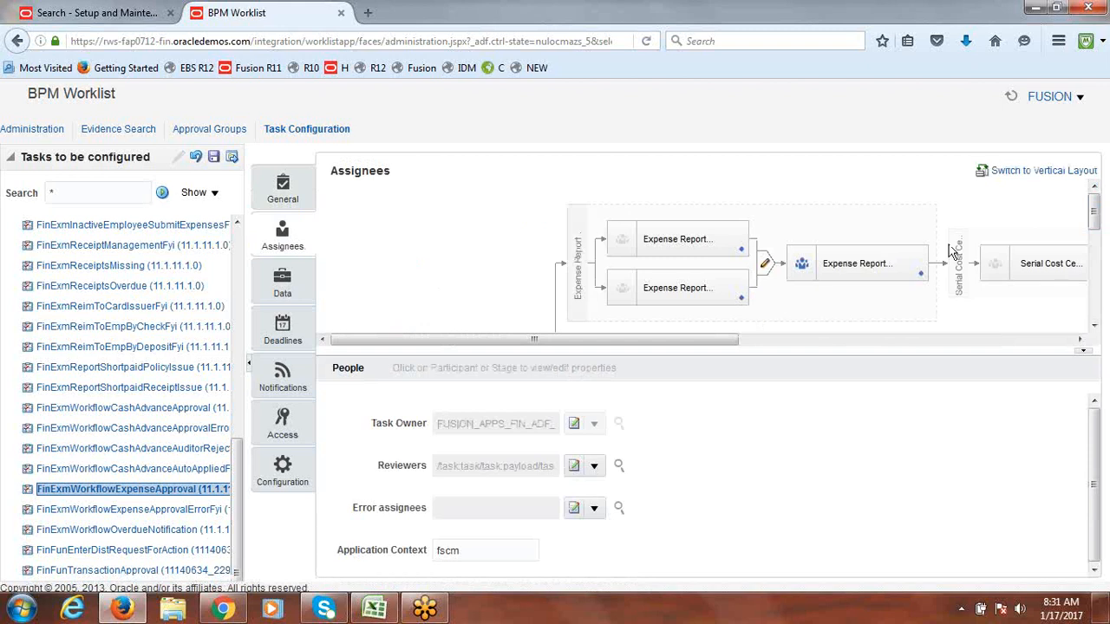
{"action": "mouse_move", "coordinate": [1096, 214]}
{"action": "left_mouse_down"}
{"action": "mouse_move", "coordinate": [1098, 243]}
{"action": "mouse_move", "coordinate": [1098, 210]}
{"action": "left_mouse_up"}
{"action": "left_click_drag", "start_coordinate": [731, 339], "coordinate": [1014, 377]}
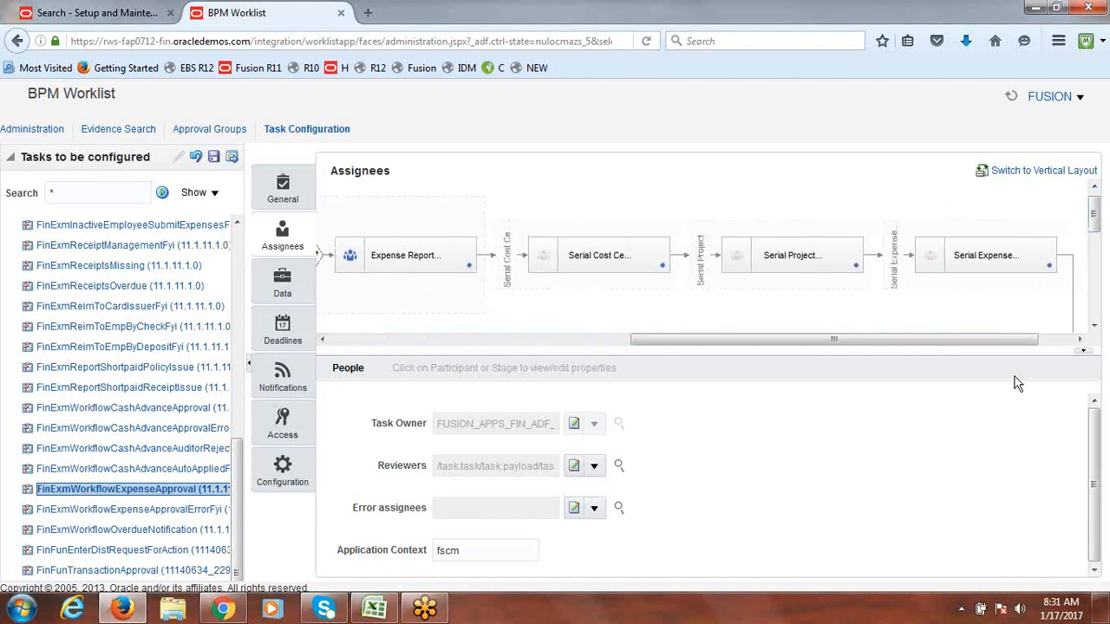
{"action": "left_click_drag", "start_coordinate": [1096, 223], "coordinate": [1105, 296]}
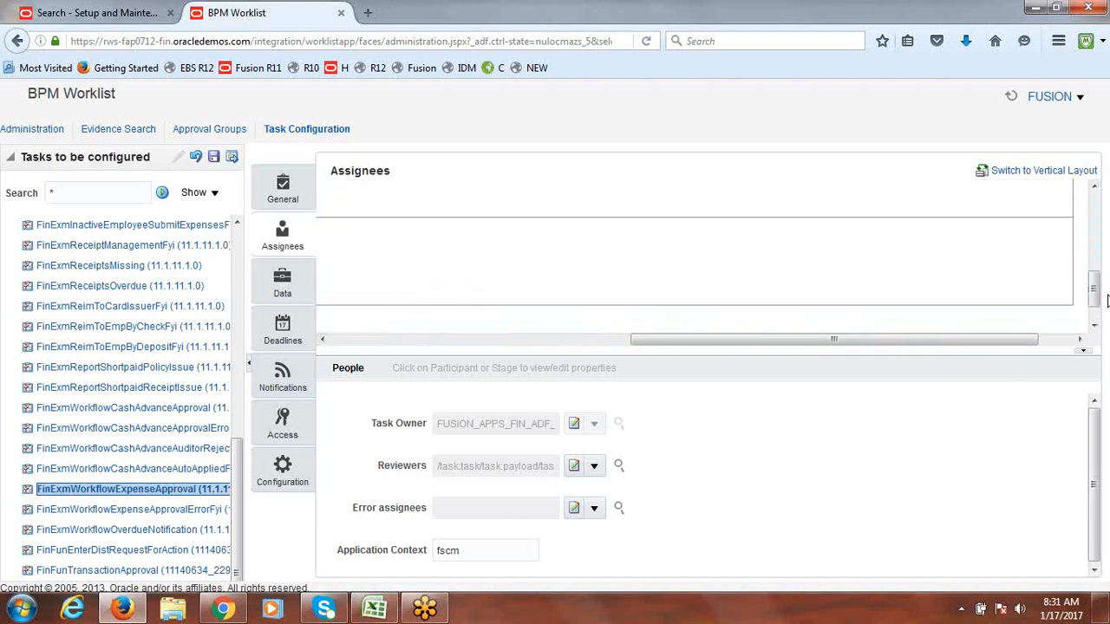
{"action": "left_click_drag", "start_coordinate": [934, 349], "coordinate": [934, 344]}
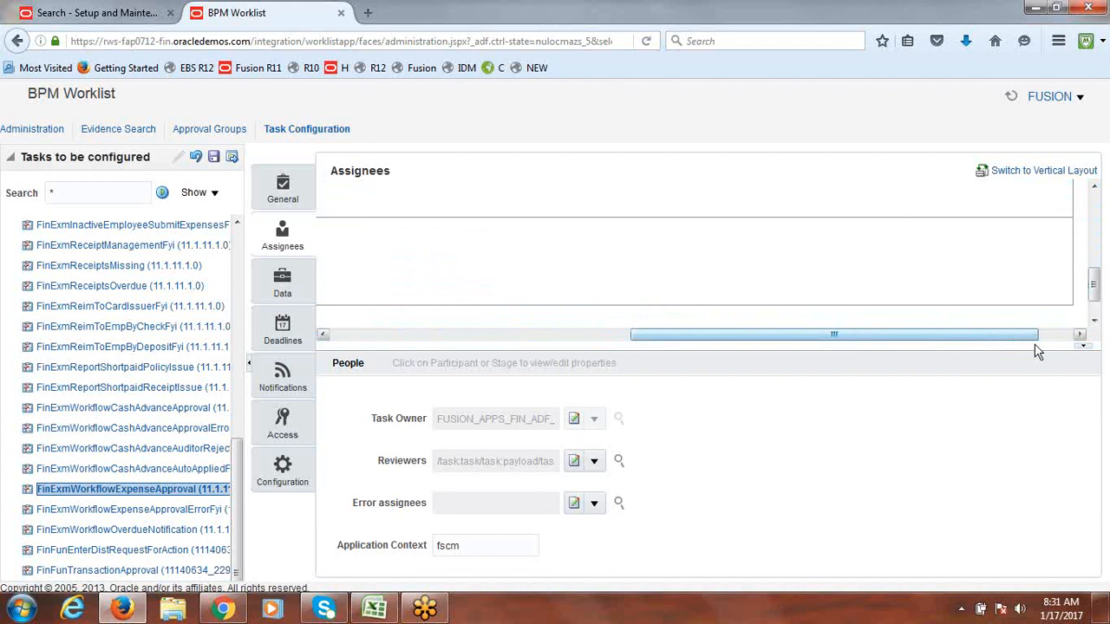
{"action": "left_click", "coordinate": [1084, 346]}
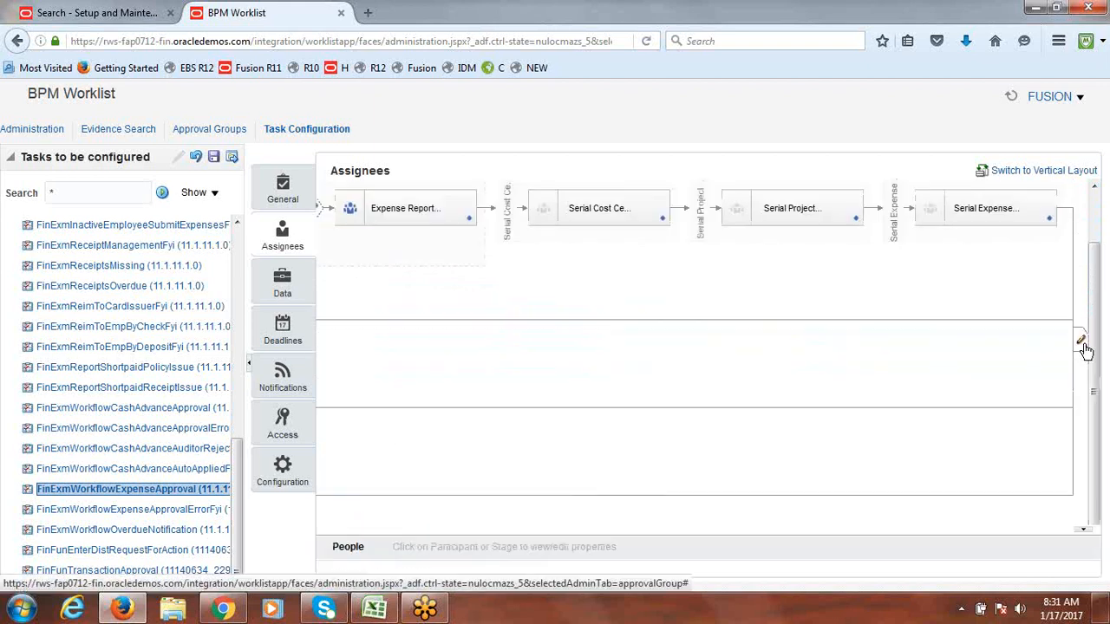
{"action": "left_click_drag", "start_coordinate": [861, 559], "coordinate": [489, 590]}
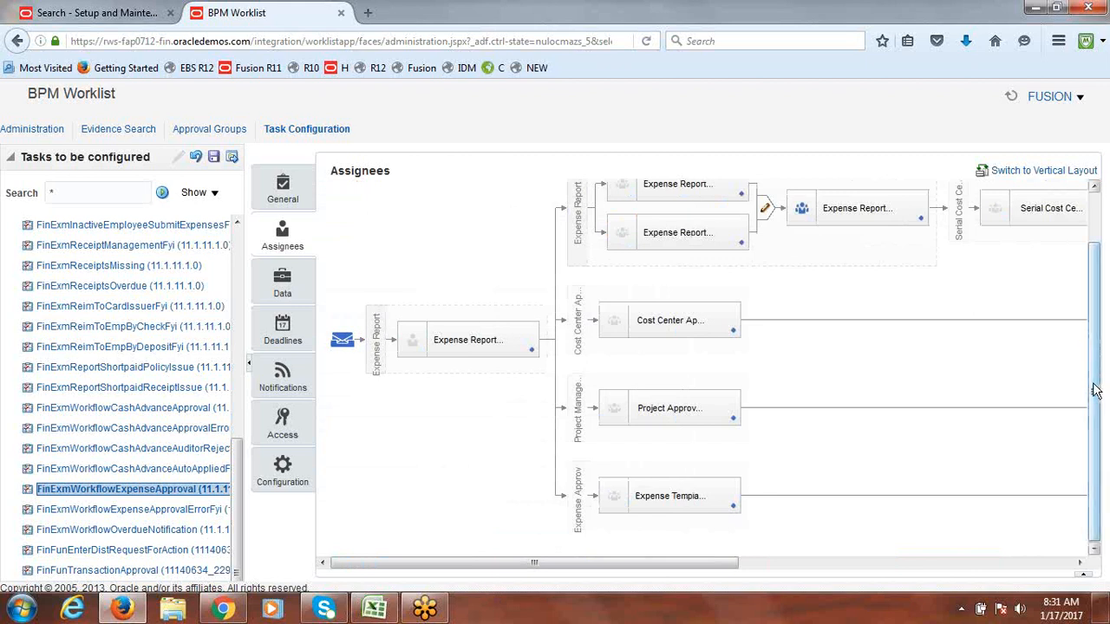
{"action": "scroll", "coordinate": [1098, 385], "scroll_direction": "up", "scroll_amount": 1}
{"action": "left_click_drag", "start_coordinate": [670, 567], "coordinate": [821, 568]}
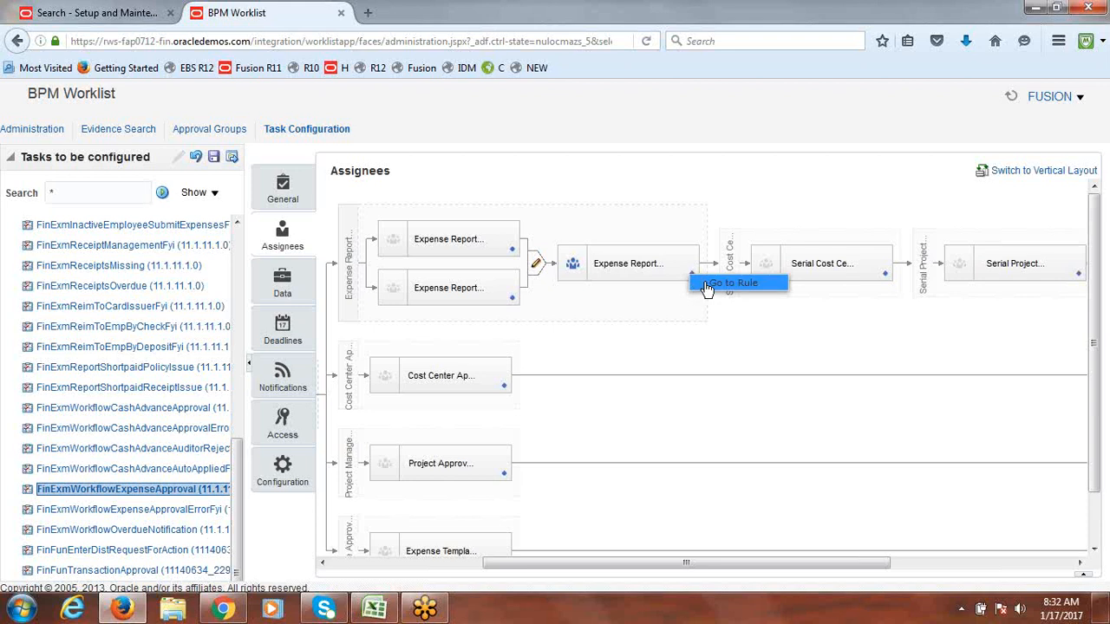
Step: Go to the Expense Report participant's CustomSerialParticipantRuleSet and uncheck Active on RULEONE
{"action": "left_click", "coordinate": [707, 286]}
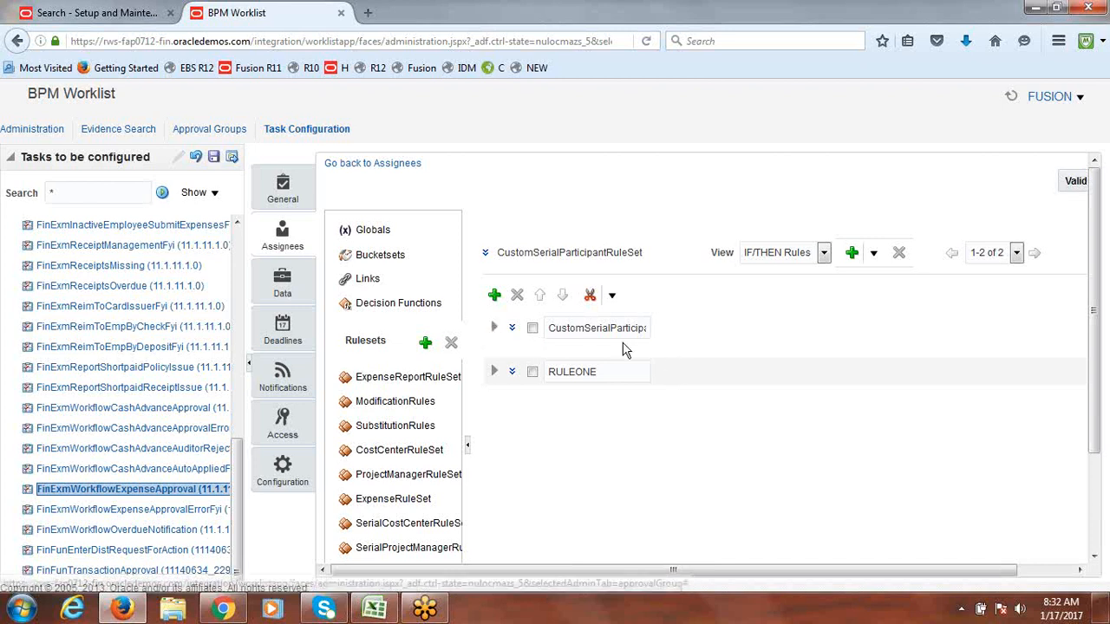
{"action": "left_click", "coordinate": [496, 329]}
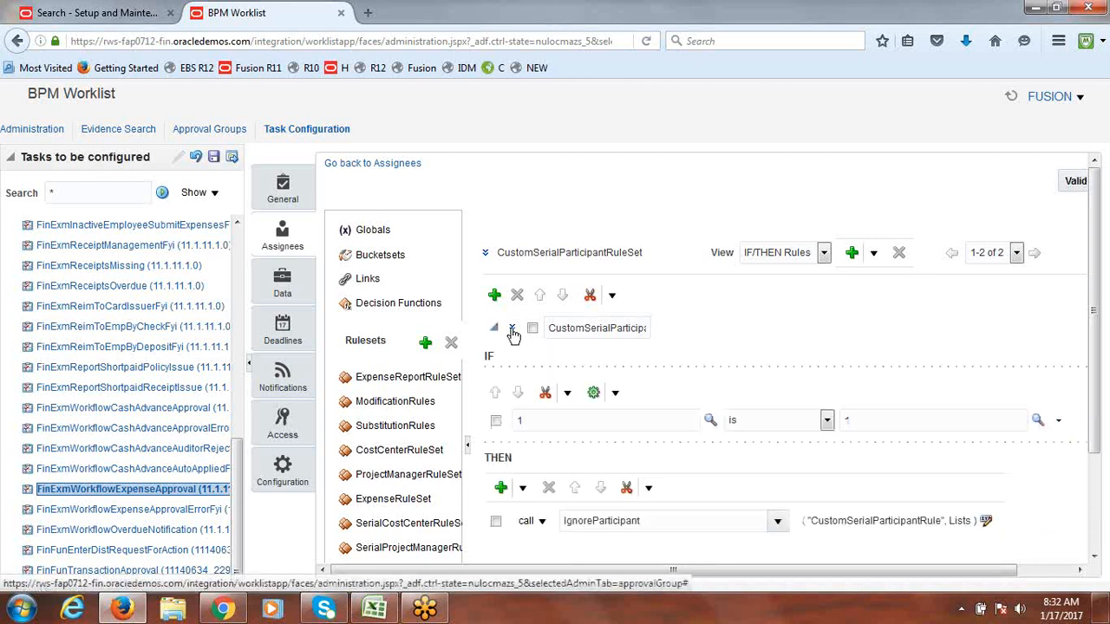
{"action": "left_click", "coordinate": [512, 330]}
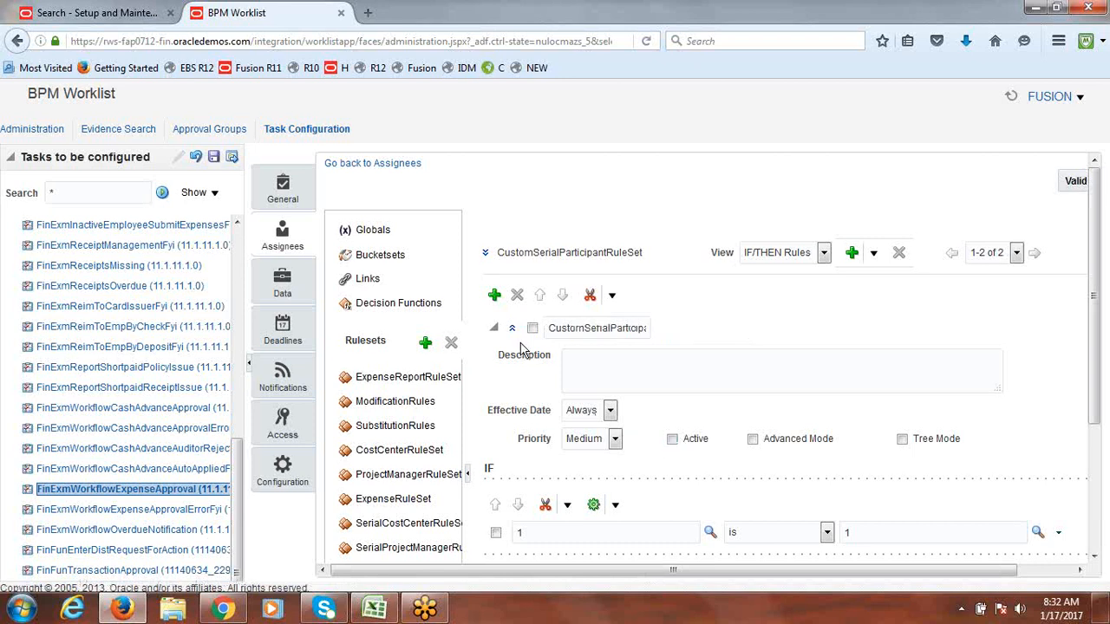
{"action": "left_click", "coordinate": [495, 329]}
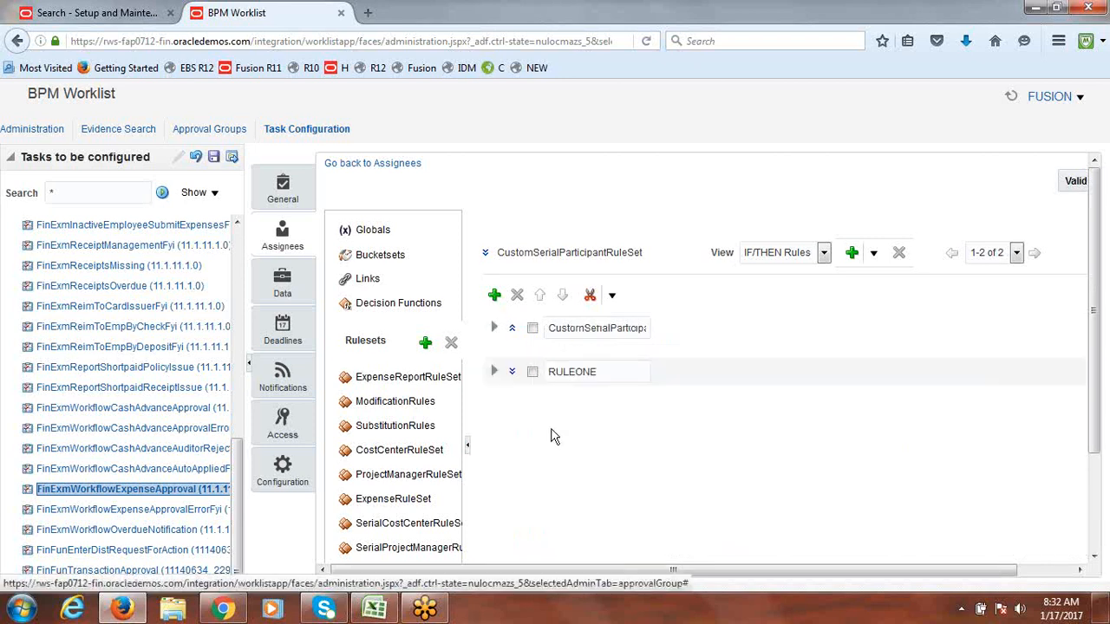
{"action": "left_click", "coordinate": [496, 373]}
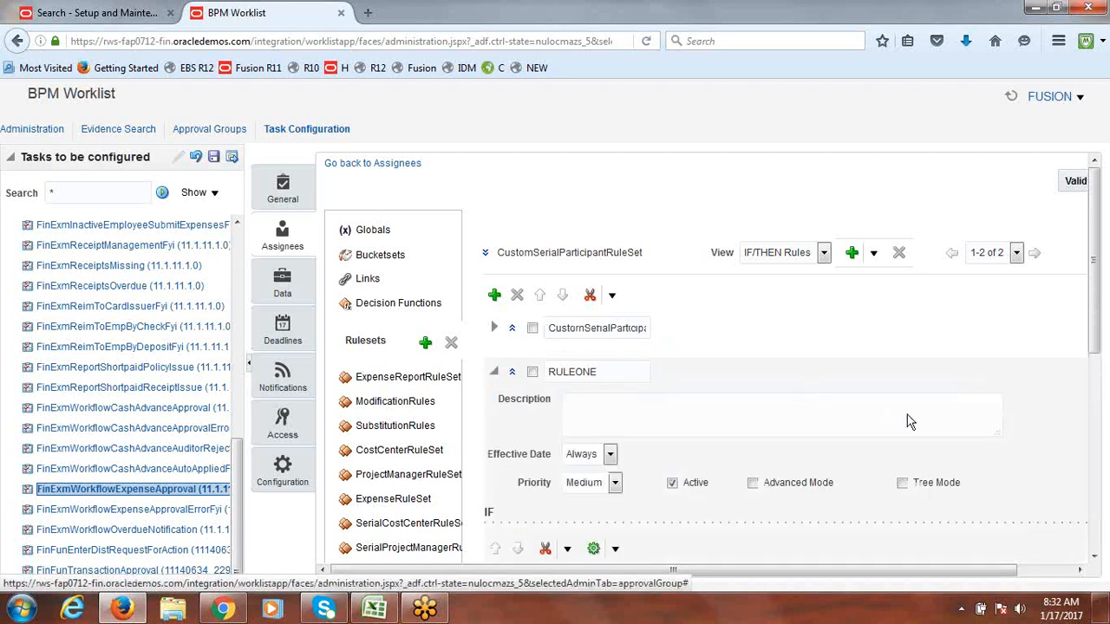
{"action": "left_click", "coordinate": [673, 483]}
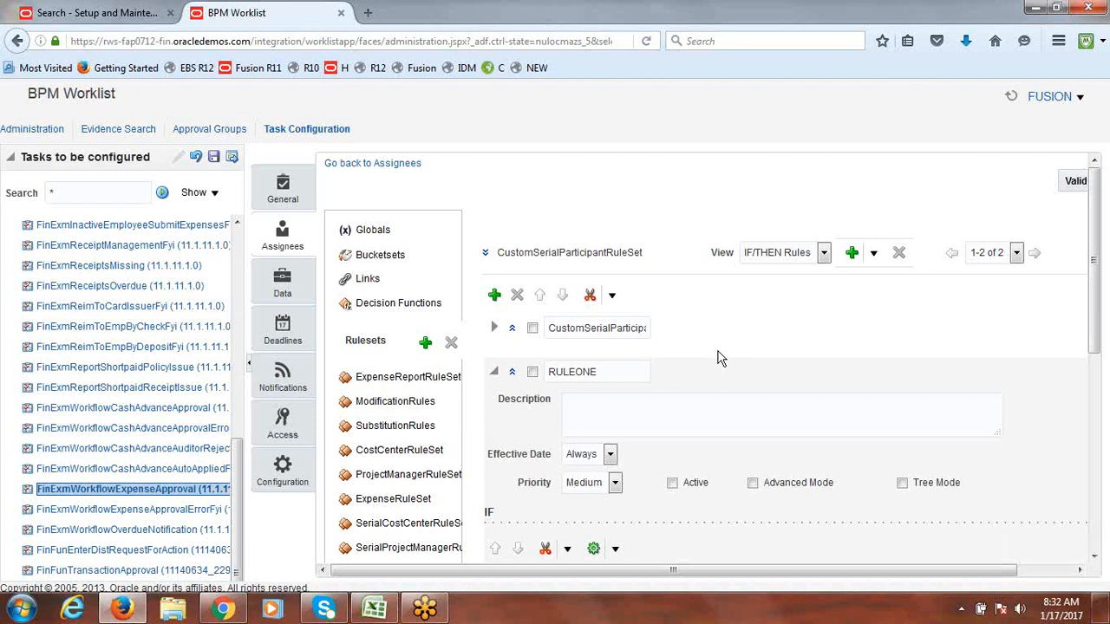
{"action": "left_click", "coordinate": [494, 372]}
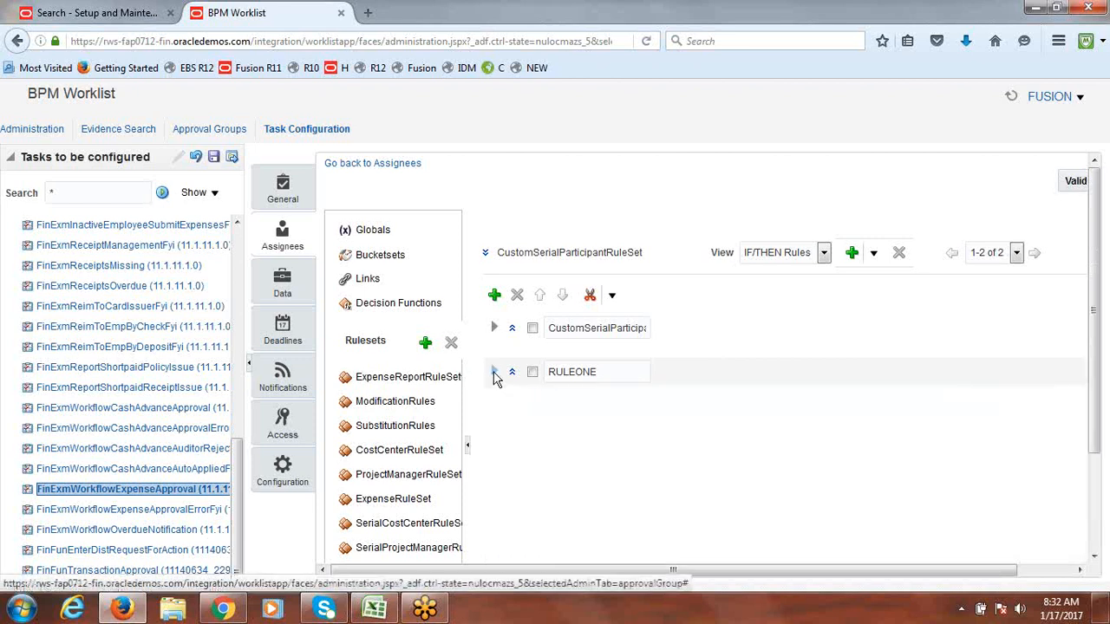
{"action": "left_click_drag", "start_coordinate": [826, 573], "coordinate": [891, 570]}
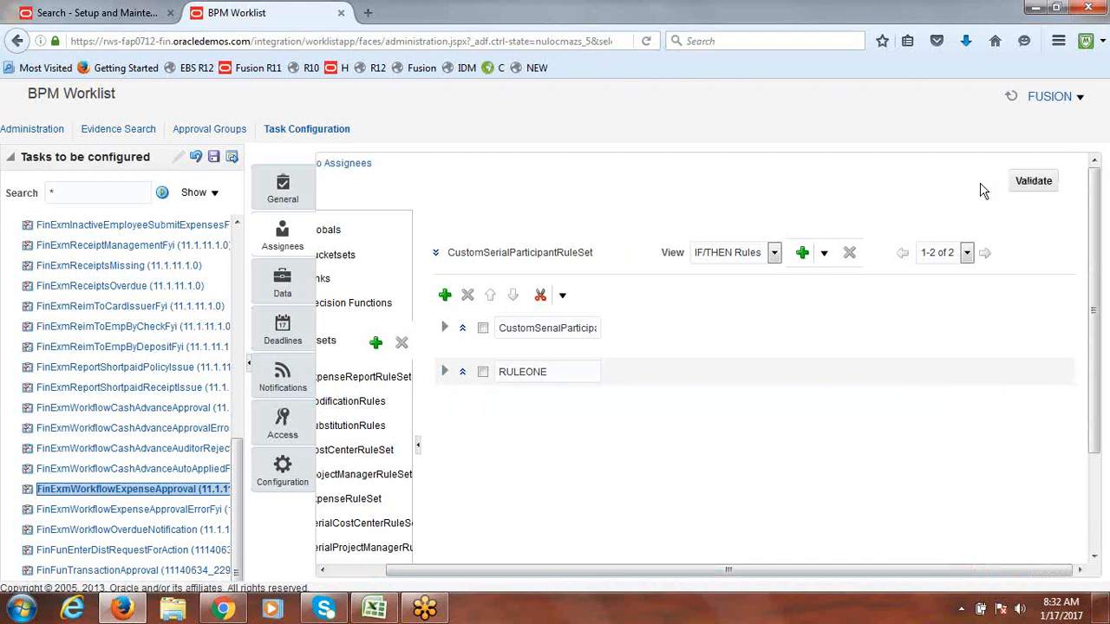
Step: Validate the rule set and confirm the Business Rule Validation log shows no errors
{"action": "left_click", "coordinate": [1037, 181]}
{"action": "left_click_drag", "start_coordinate": [1092, 286], "coordinate": [1108, 462]}
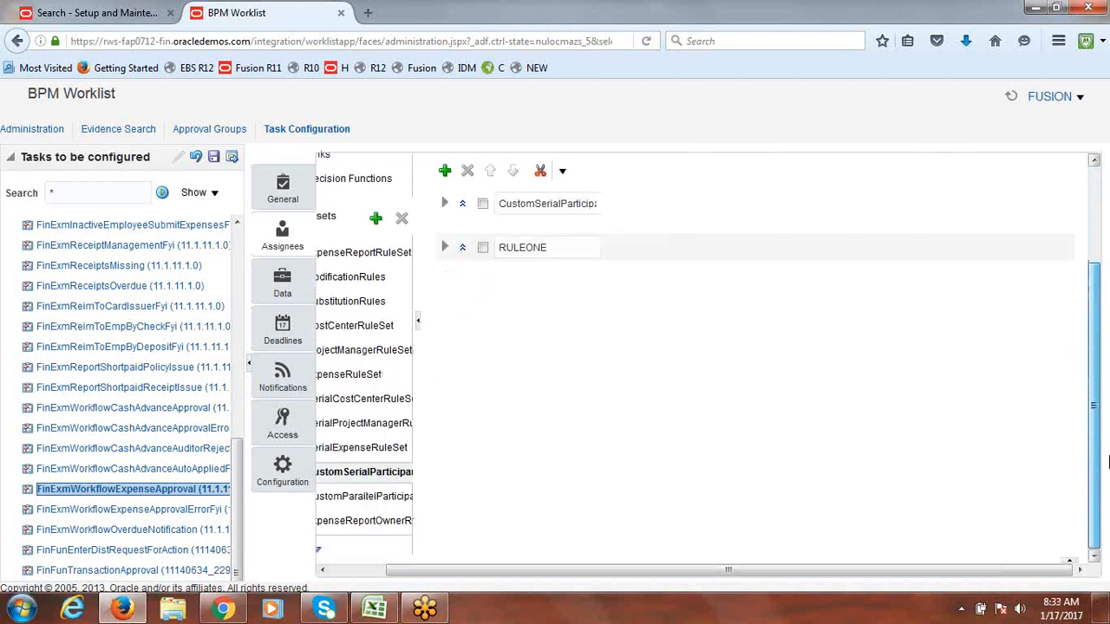
{"action": "left_click", "coordinate": [1072, 563]}
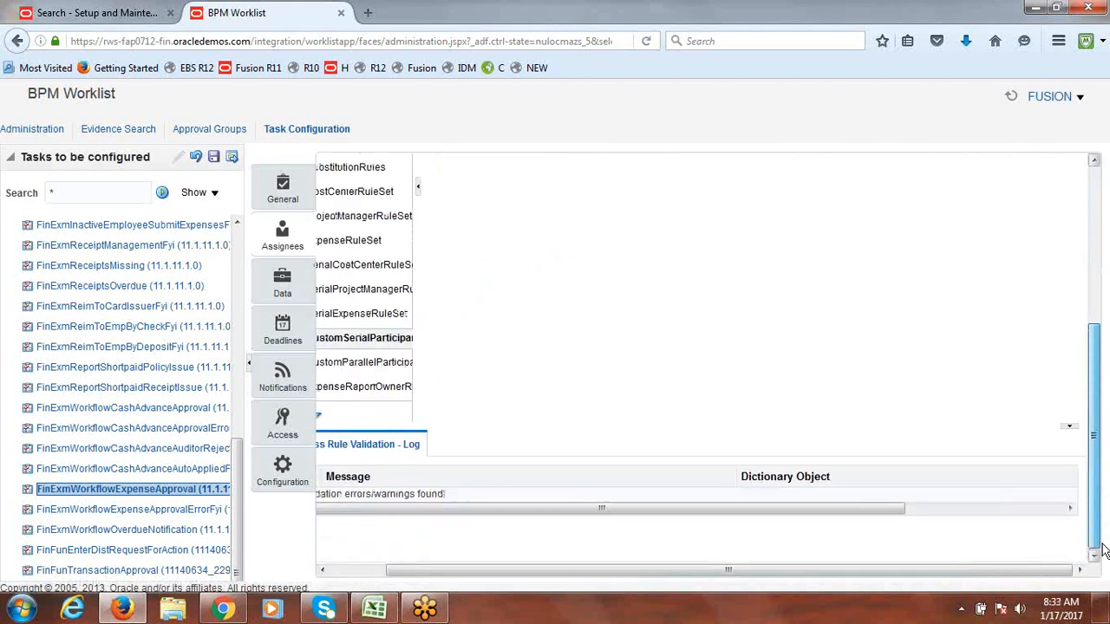
{"action": "left_click_drag", "start_coordinate": [1040, 568], "coordinate": [845, 587]}
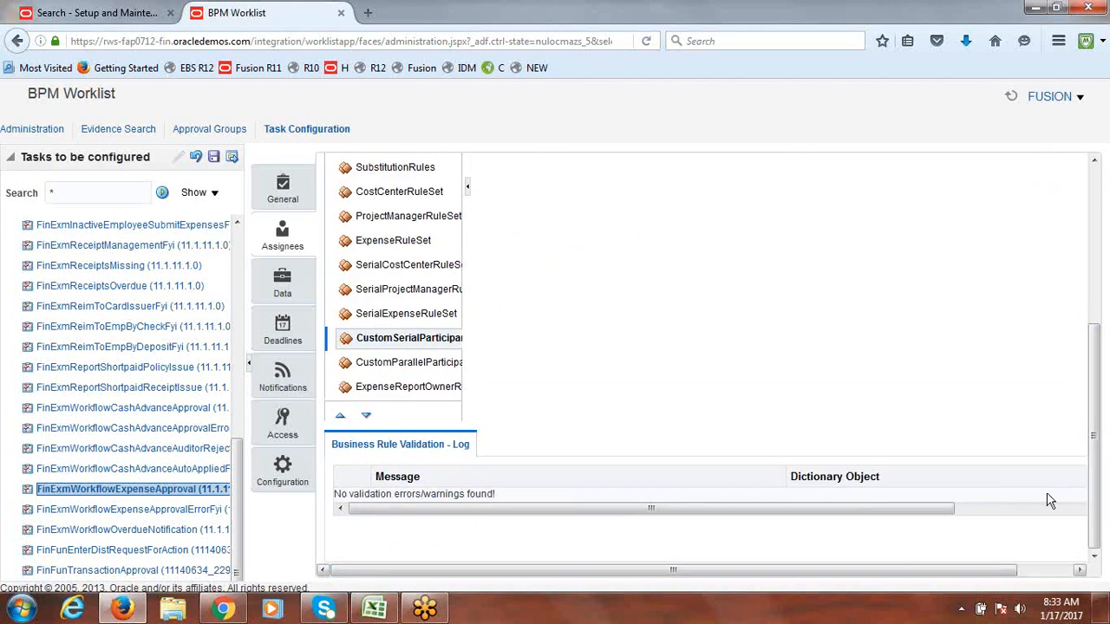
{"action": "left_click_drag", "start_coordinate": [1103, 484], "coordinate": [1103, 314]}
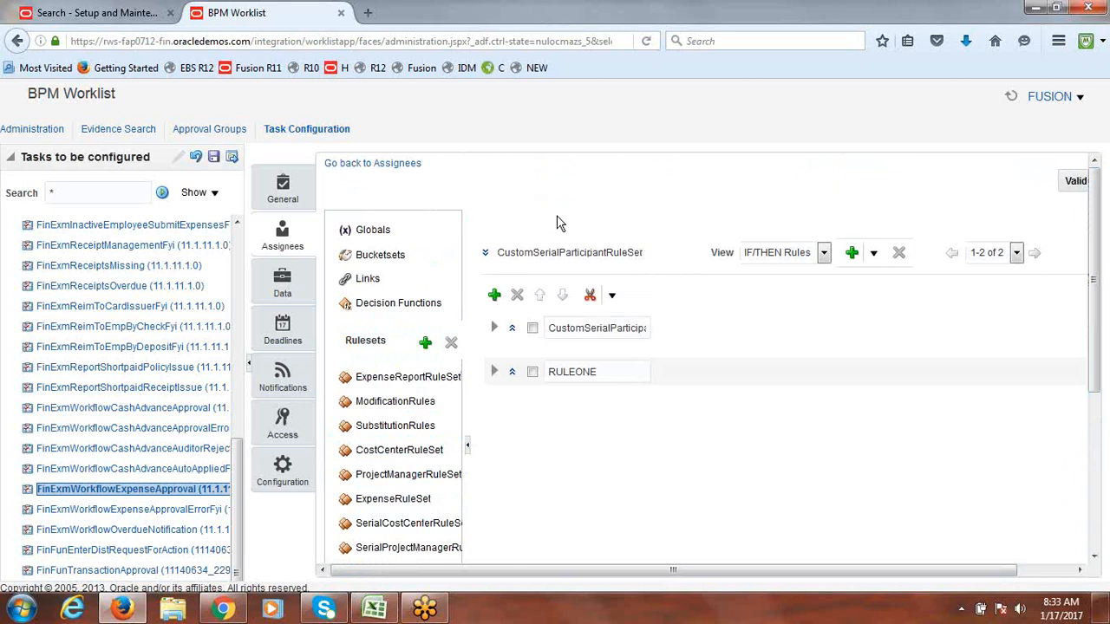
Step: Save and commit the expense approval task configuration, confirming each dialog
{"action": "left_click", "coordinate": [212, 162]}
{"action": "left_click", "coordinate": [635, 461]}
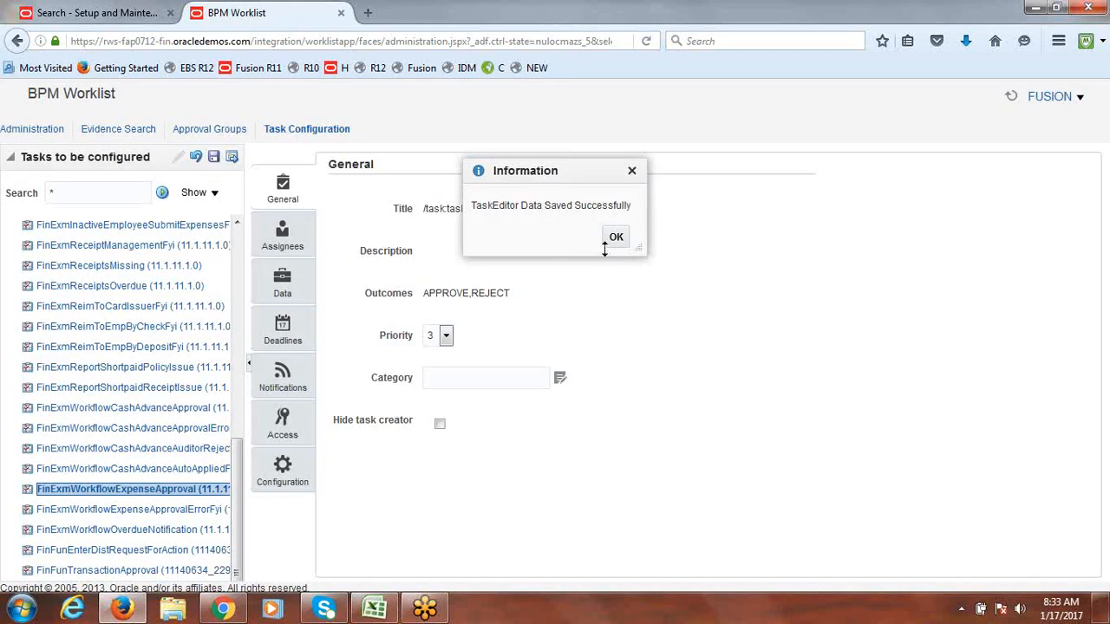
{"action": "left_click", "coordinate": [614, 241]}
{"action": "left_click", "coordinate": [232, 160]}
{"action": "left_click", "coordinate": [635, 461]}
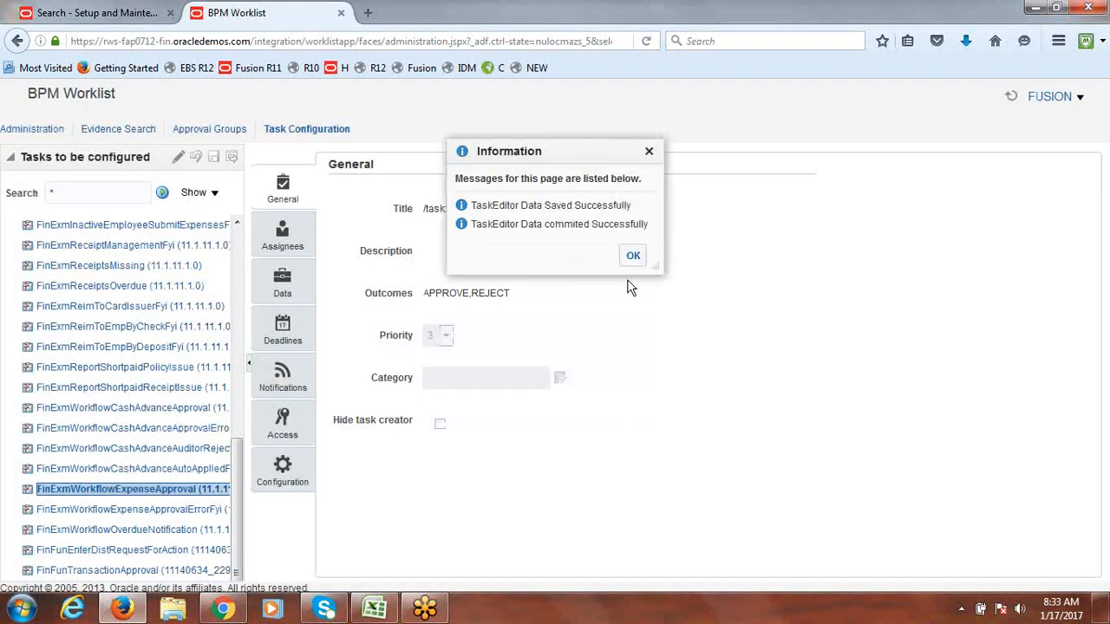
{"action": "left_click", "coordinate": [633, 255]}
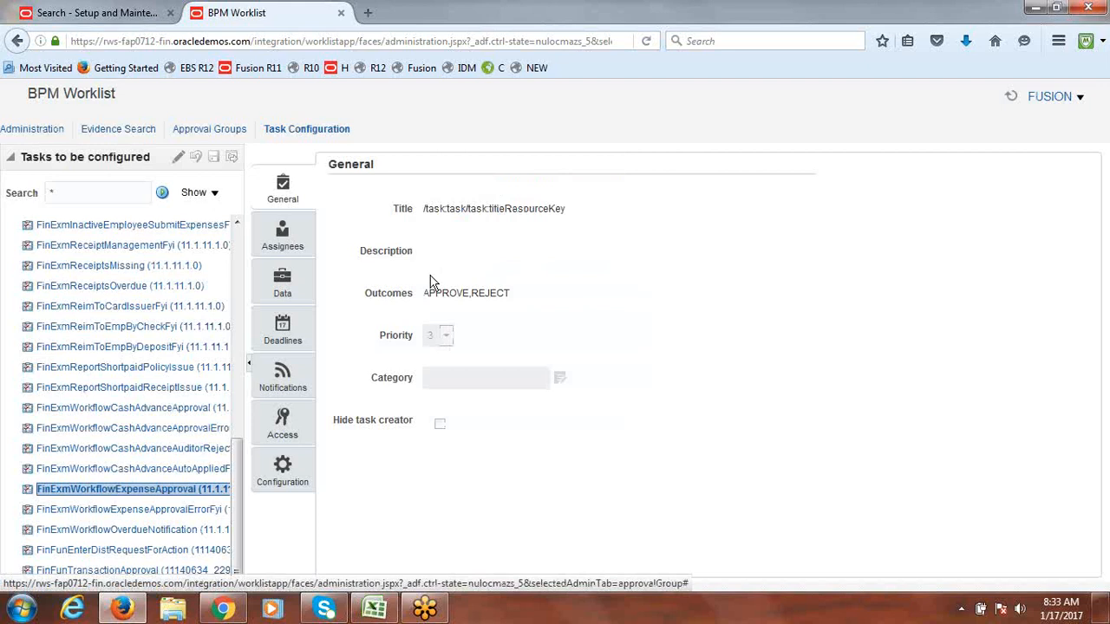
Step: Review the committed Assignees flow, then reopen the expense approval task for editing
{"action": "left_click", "coordinate": [283, 238]}
{"action": "left_click_drag", "start_coordinate": [603, 567], "coordinate": [743, 568]}
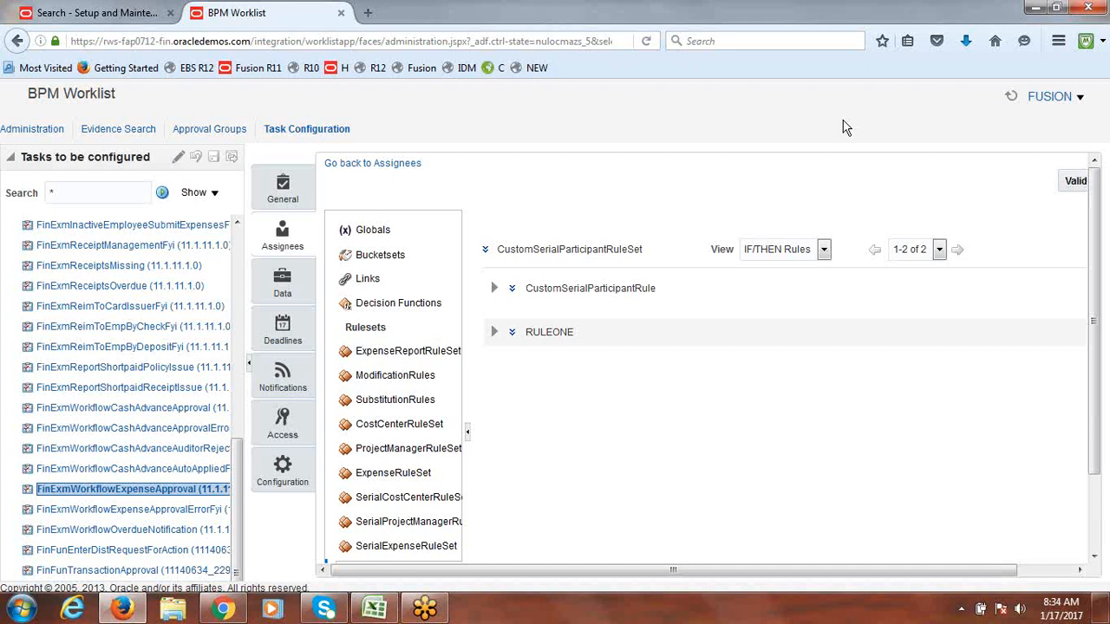
{"action": "left_click", "coordinate": [178, 162]}
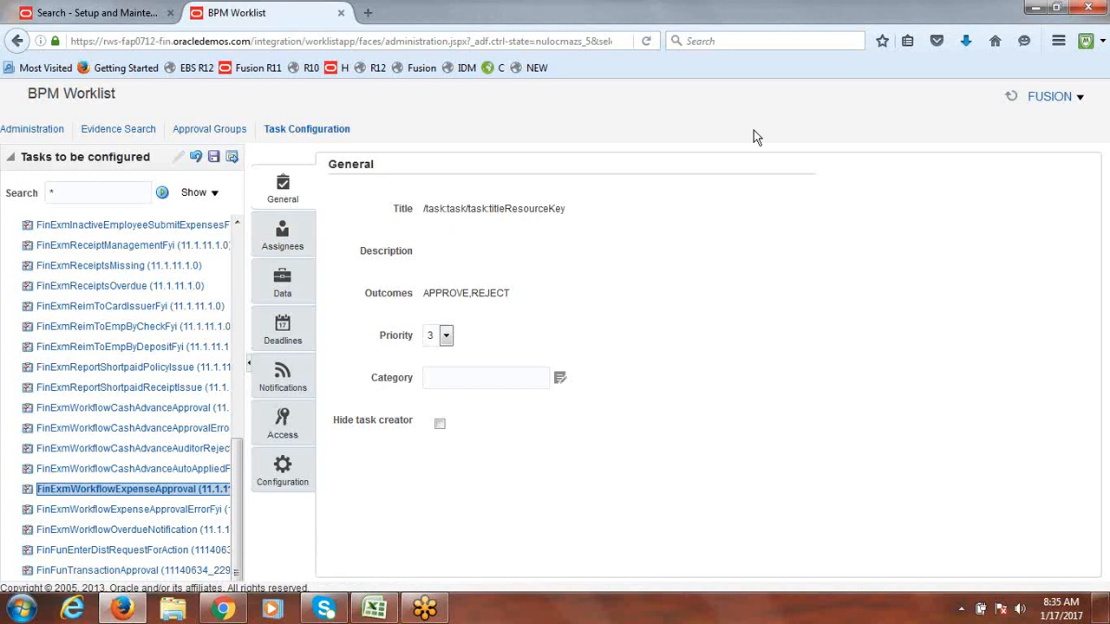
Step: Browse the Approval Groups list, then return to the Task Configuration list with no task open
{"action": "left_click", "coordinate": [198, 137]}
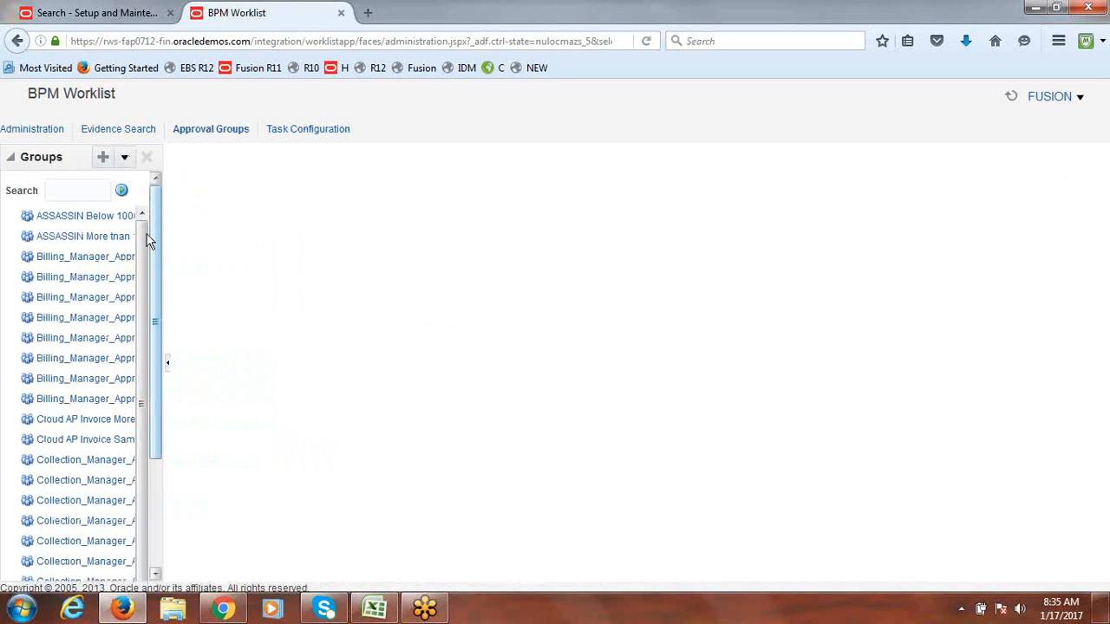
{"action": "scroll", "coordinate": [139, 292], "scroll_direction": "down", "scroll_amount": 3}
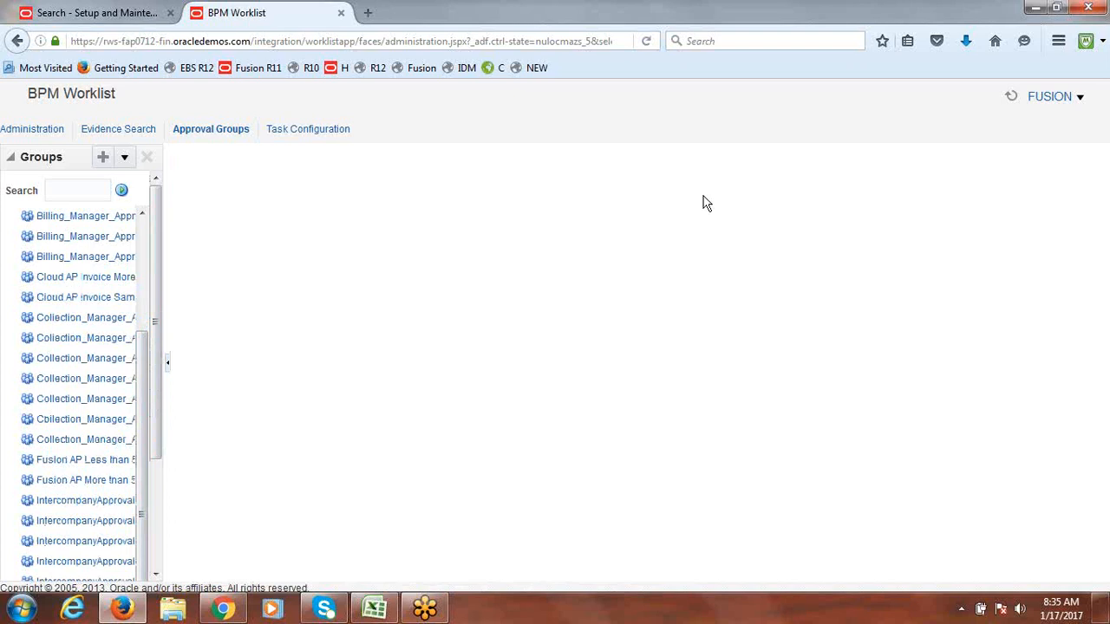
{"action": "left_click", "coordinate": [310, 130]}
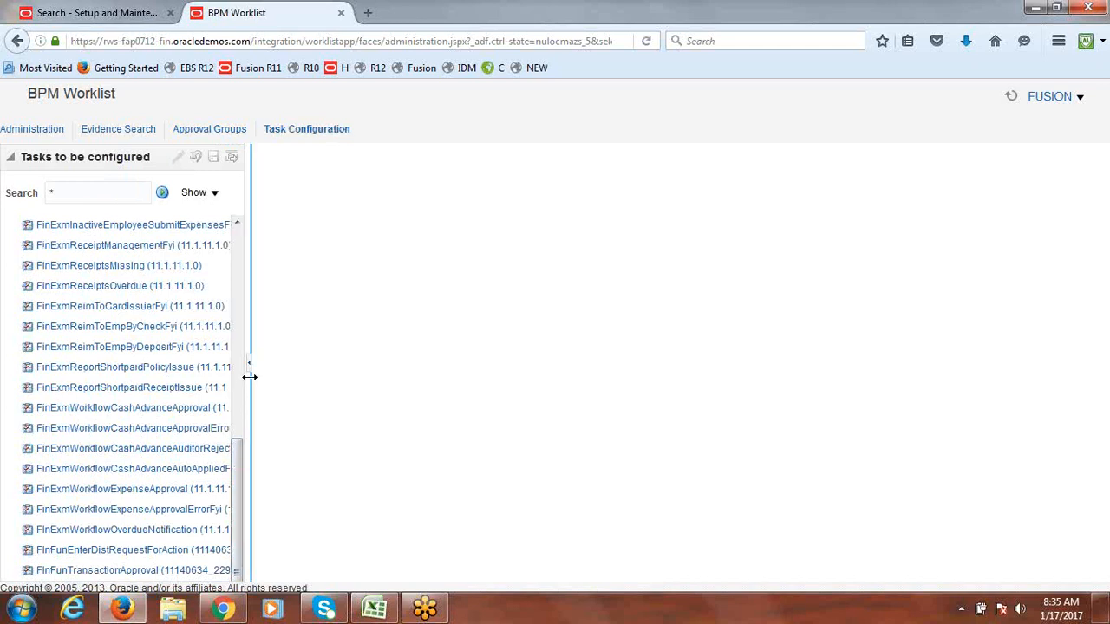
Step: Show the FinExmWorkflowExpenseApproval assignee flow, from Expense Report participants to Serial Project approvers
{"action": "left_click", "coordinate": [110, 493]}
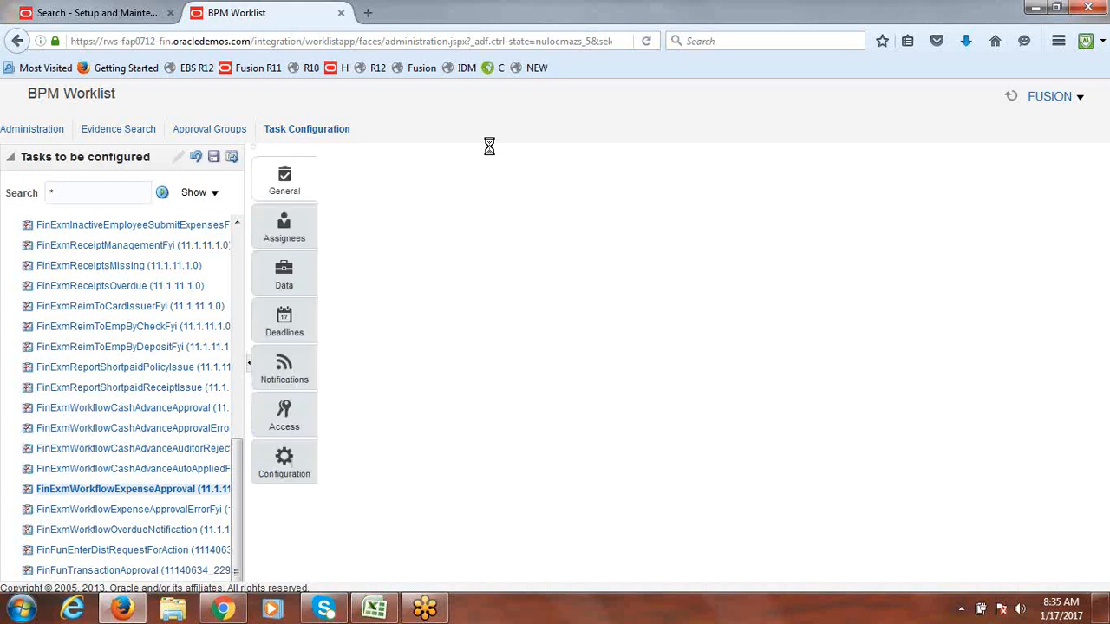
{"action": "left_click", "coordinate": [285, 236]}
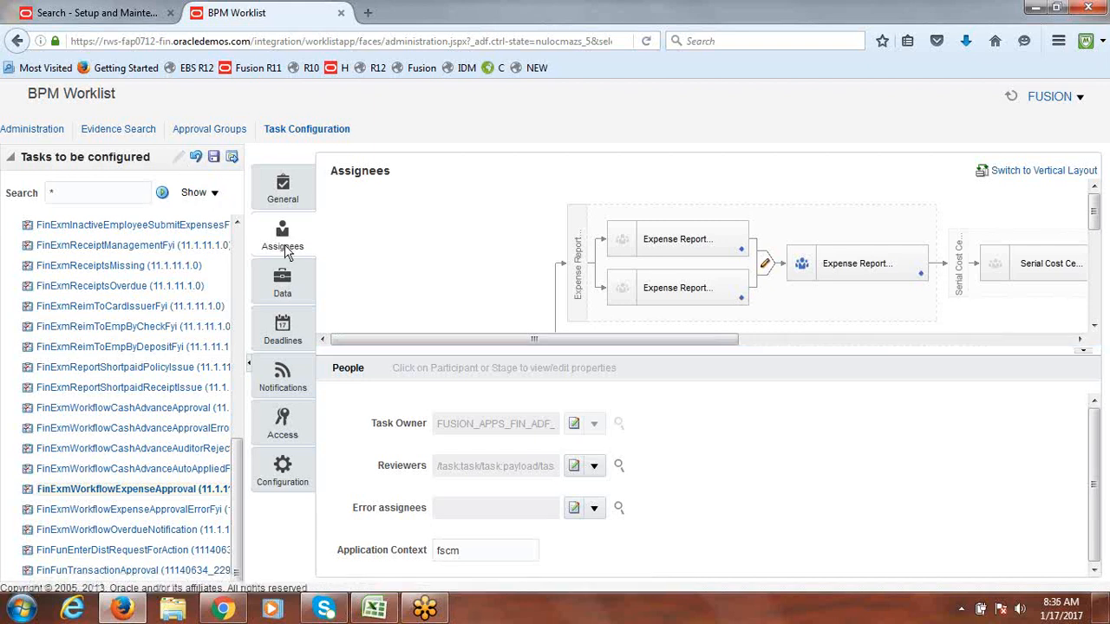
{"action": "left_click_drag", "start_coordinate": [471, 340], "coordinate": [621, 253]}
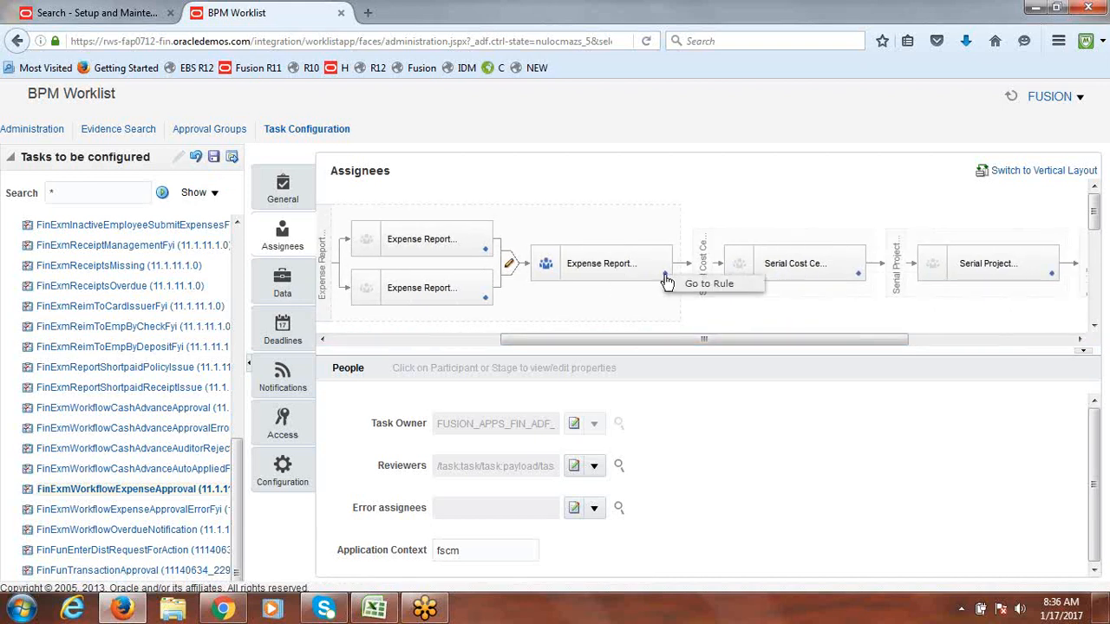
Step: Go to the Expense Report participant's rule set and add a third rule named FUSION EXPENSE
{"action": "left_click", "coordinate": [677, 280]}
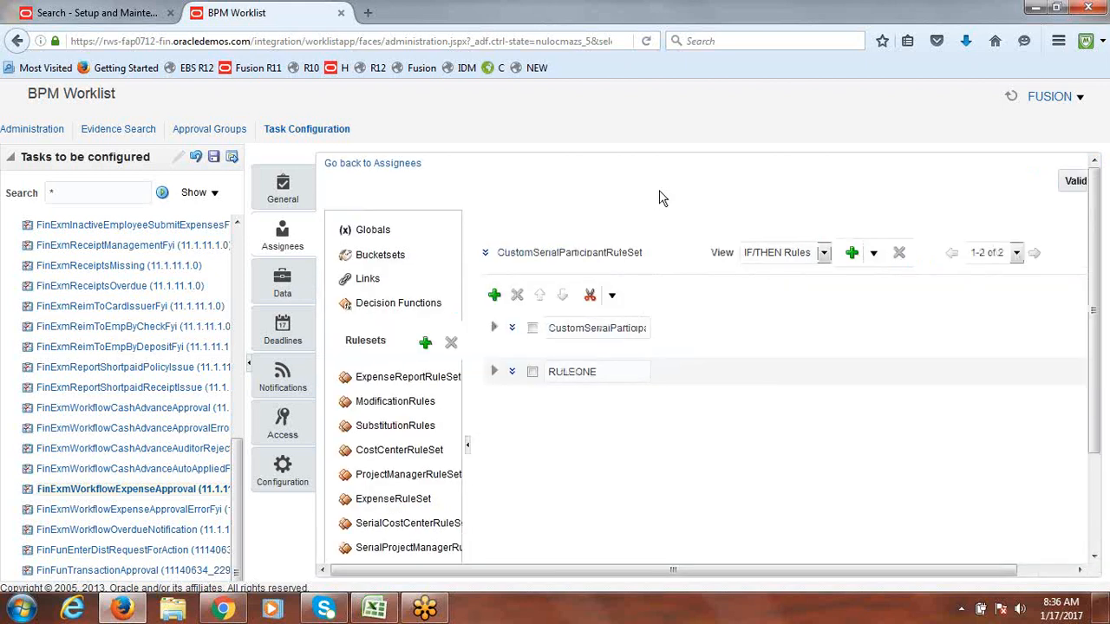
{"action": "left_click", "coordinate": [494, 297]}
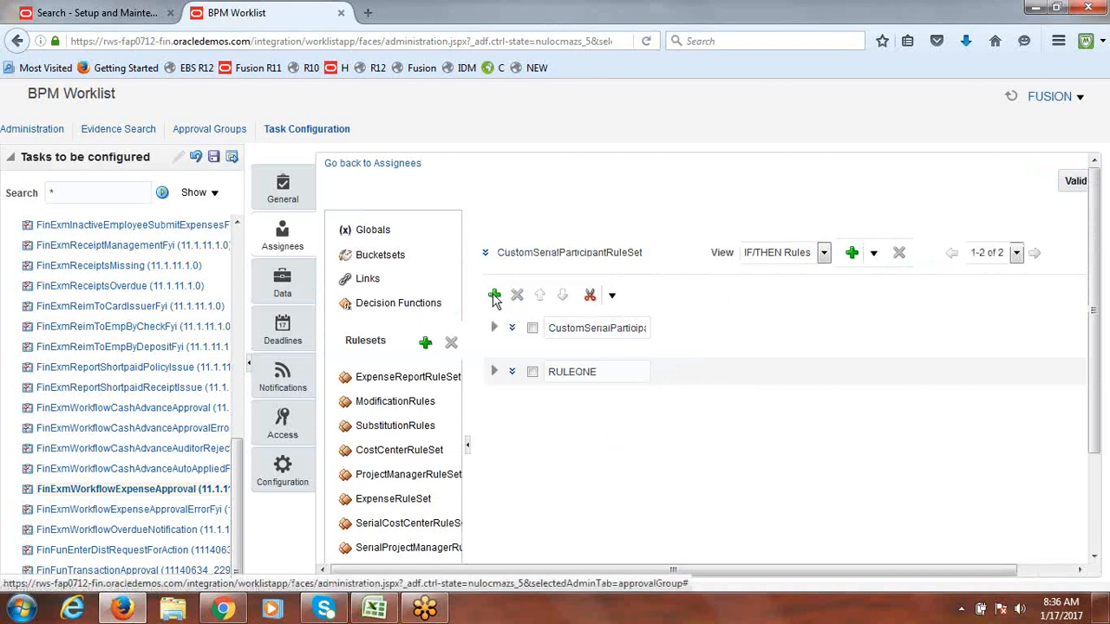
{"action": "left_click_drag", "start_coordinate": [595, 416], "coordinate": [533, 422]}
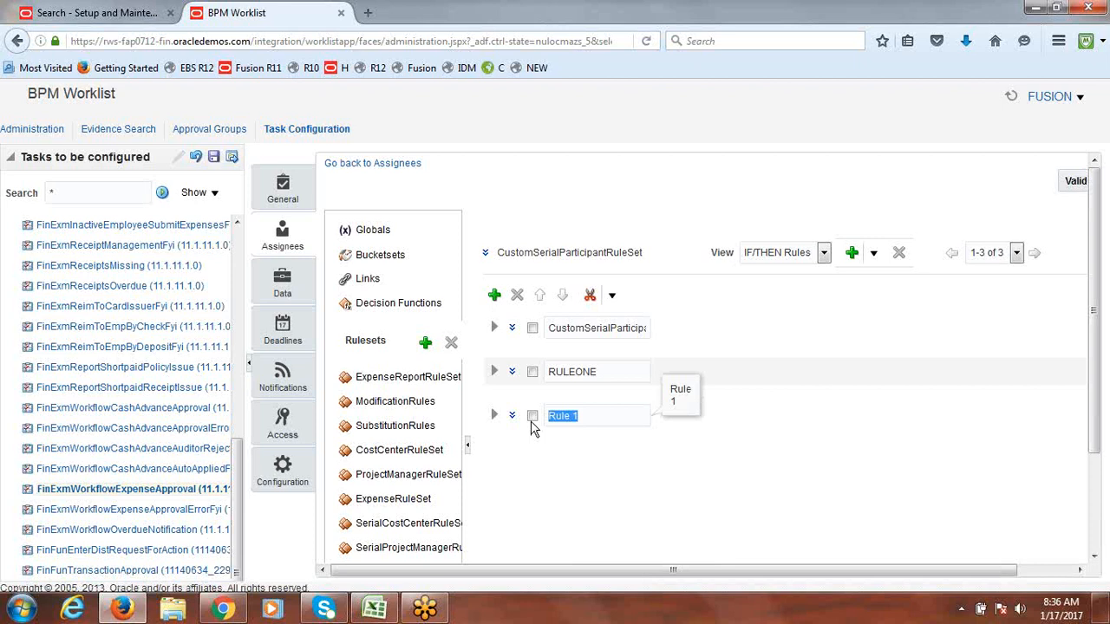
{"action": "type", "text": "C"}
{"action": "type", "text": "USION"}
{"action": "type", "text": " EXPENSE"}
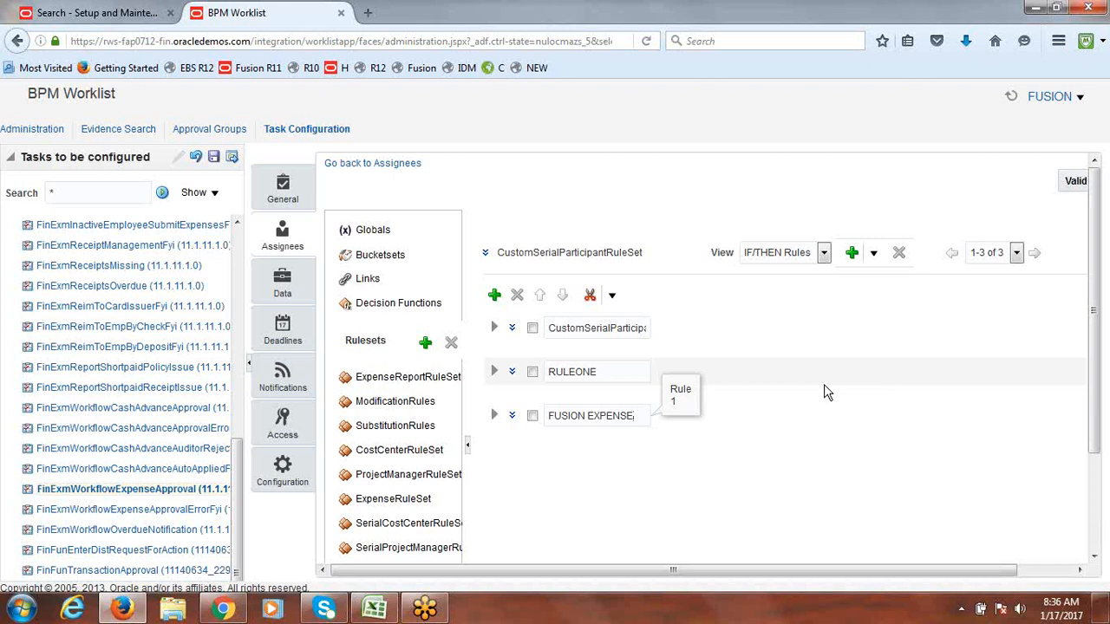
{"action": "type", "text": "SUPER"}
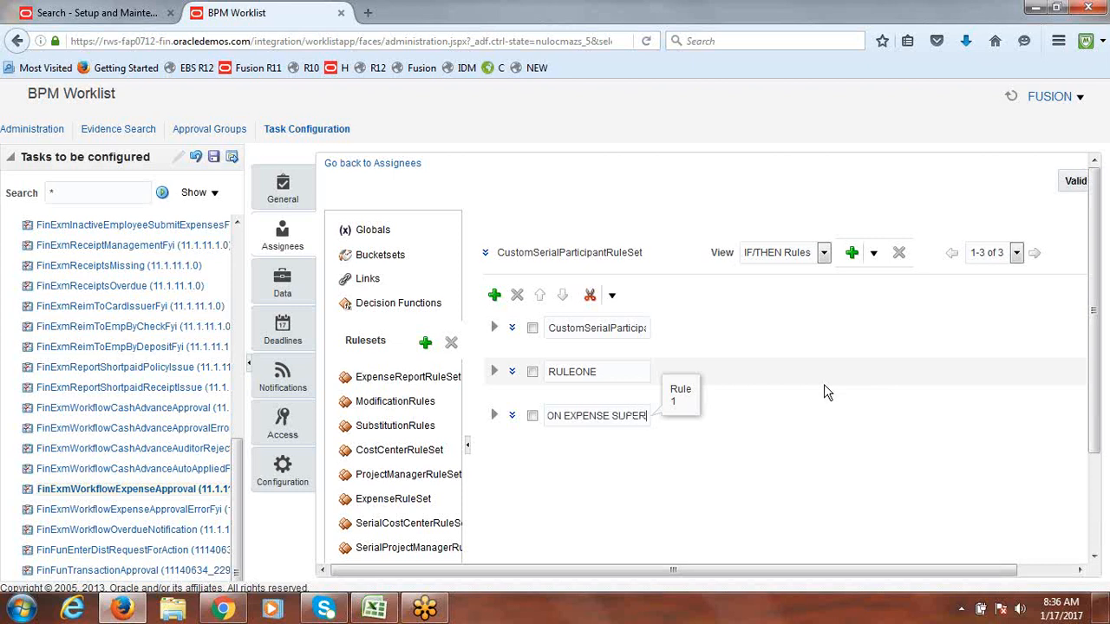
{"action": "key", "text": "BackSpace"}
{"action": "key", "text": "BackSpace"}
{"action": "key", "text": "BackSpace"}
{"action": "key", "text": "BackSpace"}
{"action": "key", "text": "BackSpace"}
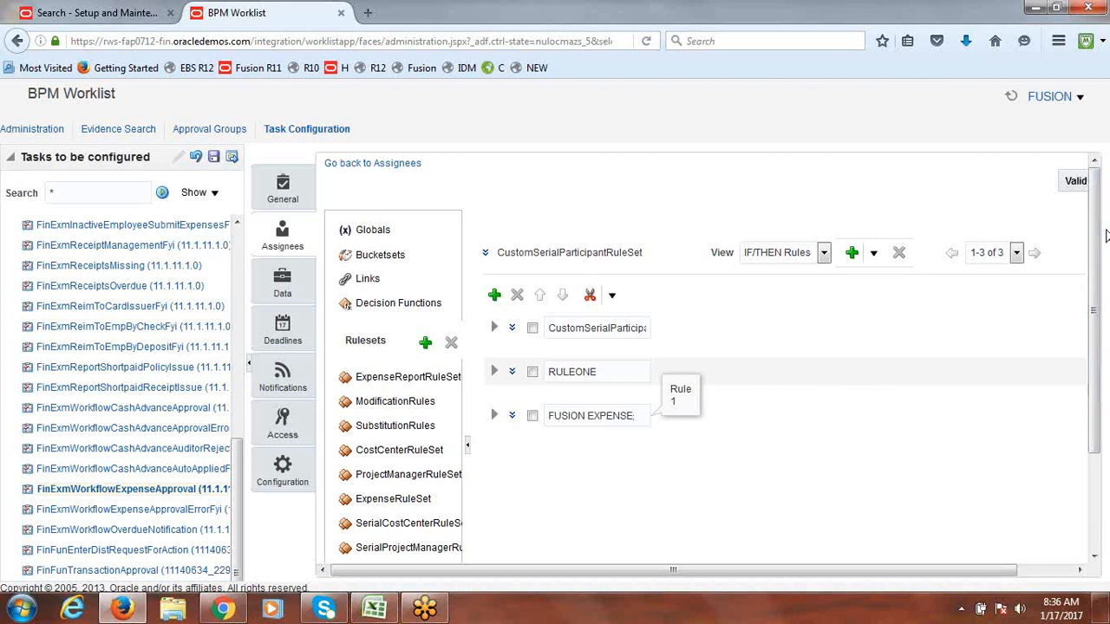
{"action": "left_click_drag", "start_coordinate": [1097, 240], "coordinate": [1097, 309]}
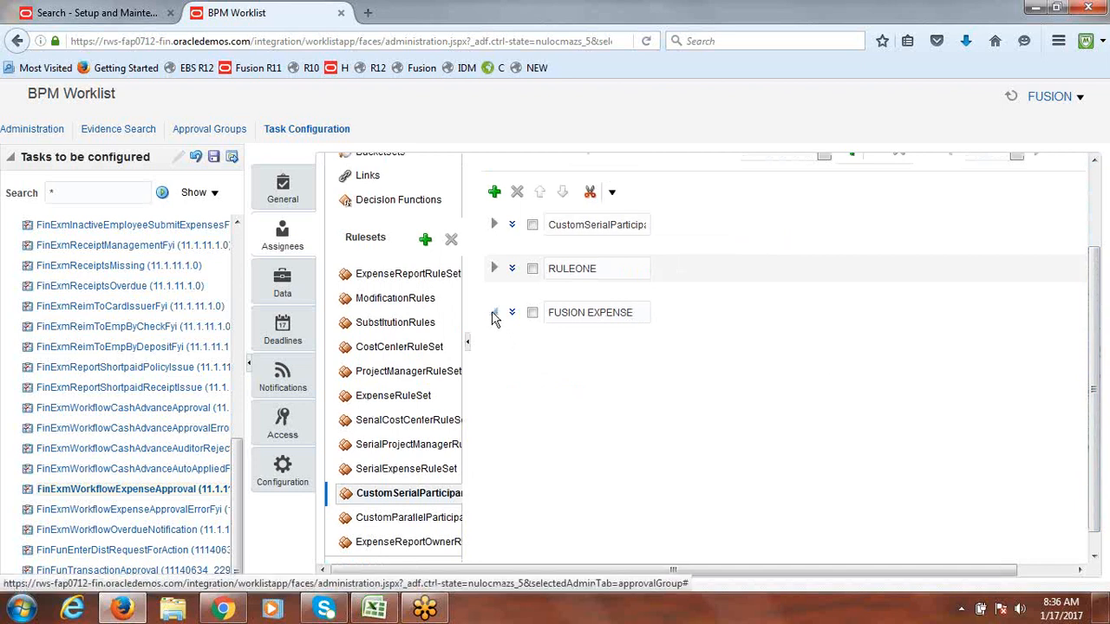
Step: Expand the FUSION EXPENSE rule to show its blank IF condition and empty THEN section
{"action": "left_click", "coordinate": [493, 315]}
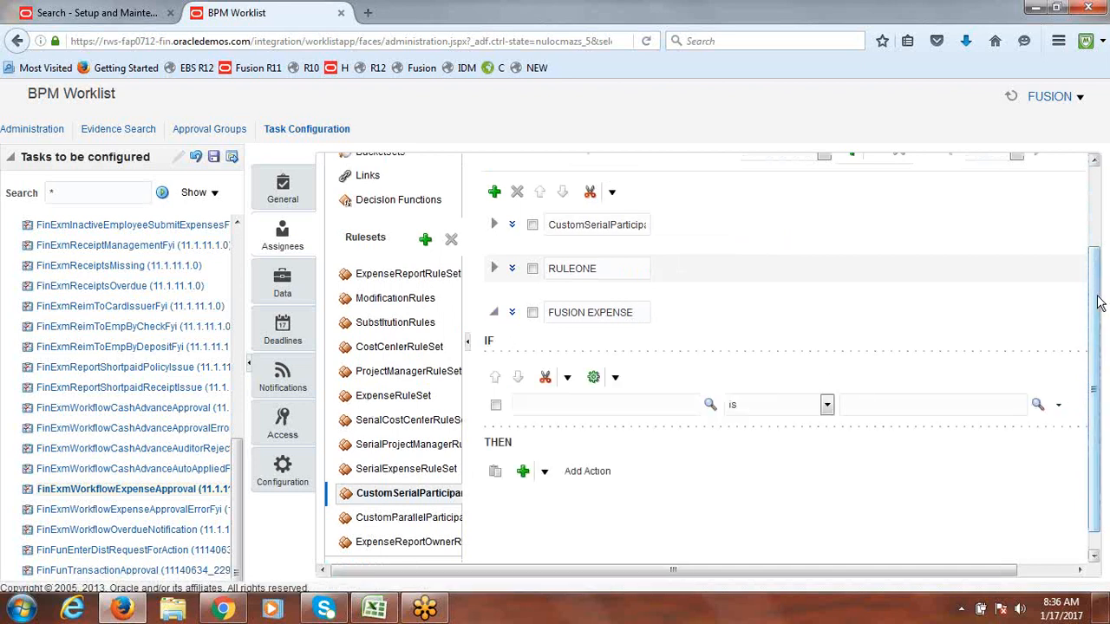
{"action": "left_click_drag", "start_coordinate": [1098, 297], "coordinate": [1104, 358]}
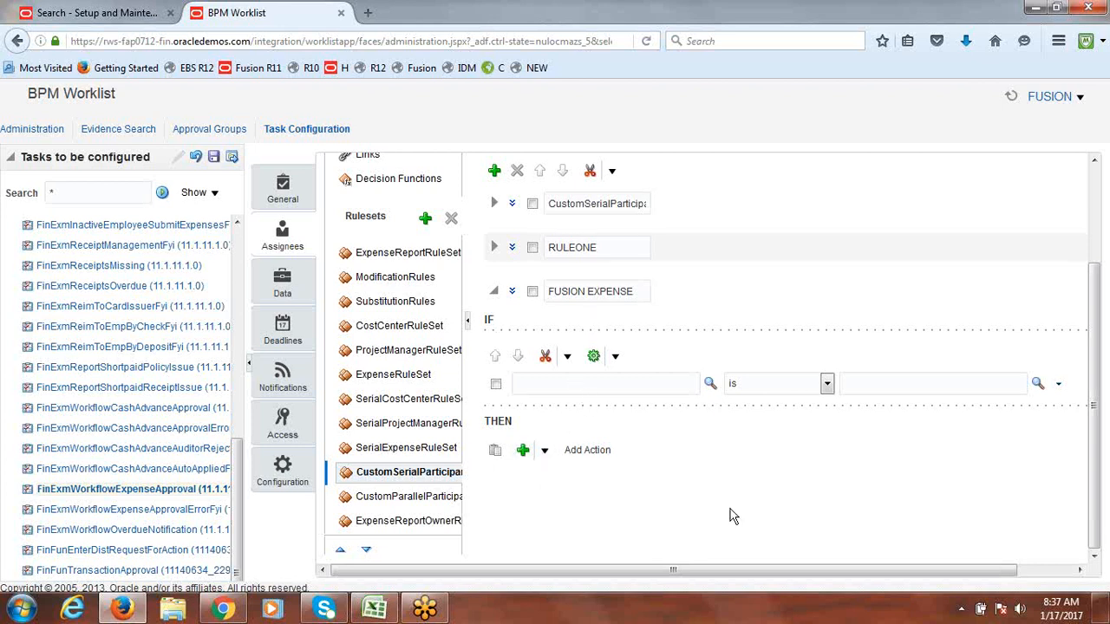
Step: Make the FUSION EXPENSE rule's IF condition read 1 is 1, using constant 1 as the value
{"action": "type", "text": "1"}
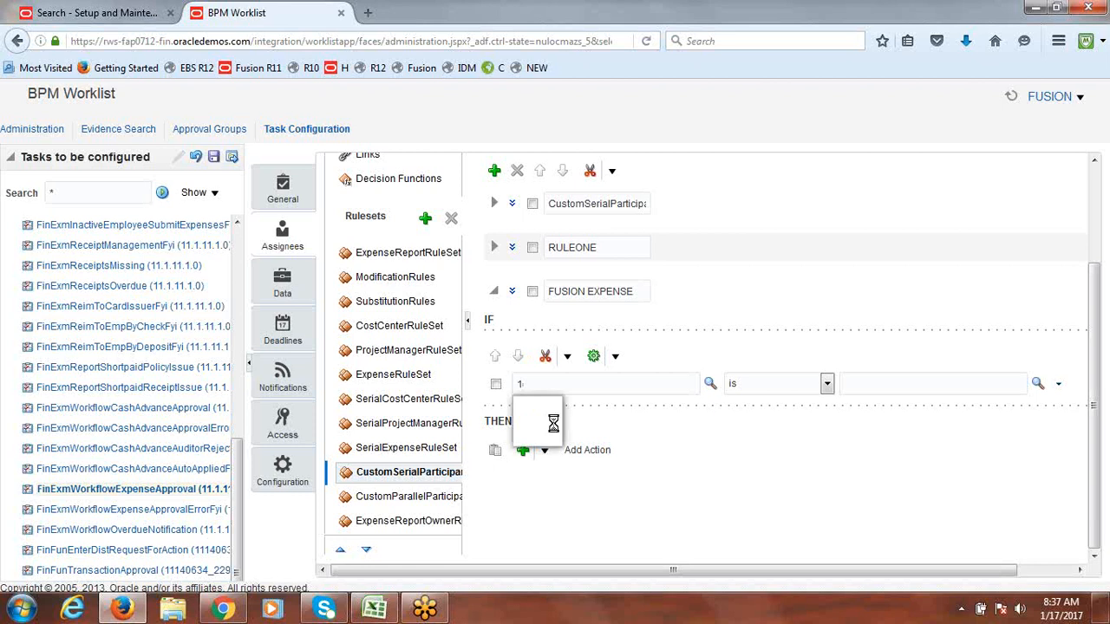
{"action": "key", "text": "Tab"}
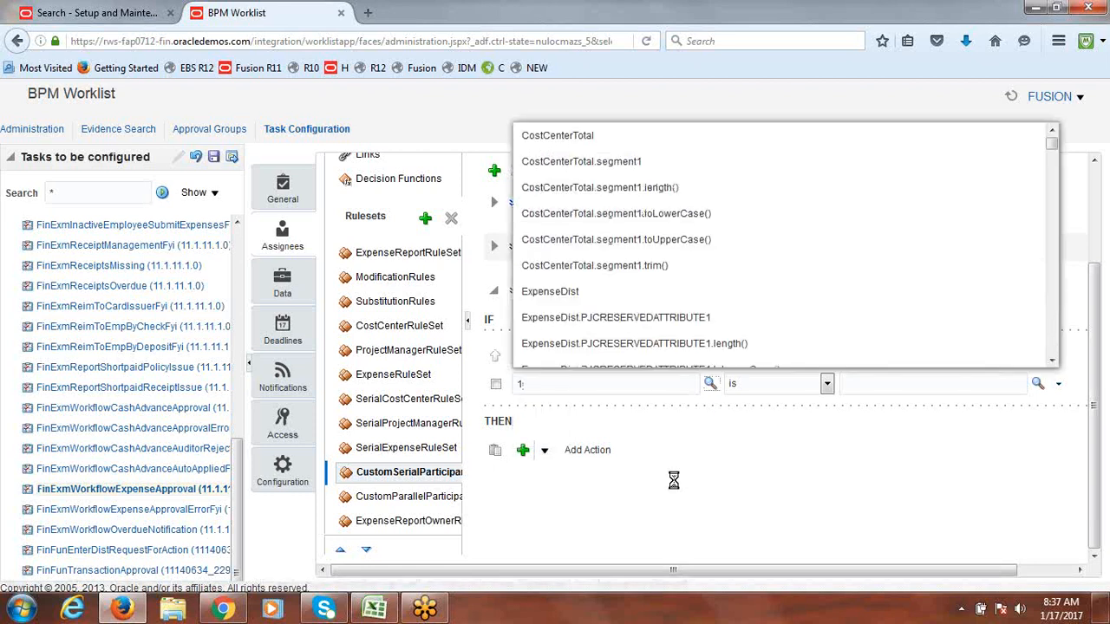
{"action": "left_click", "coordinate": [1038, 385]}
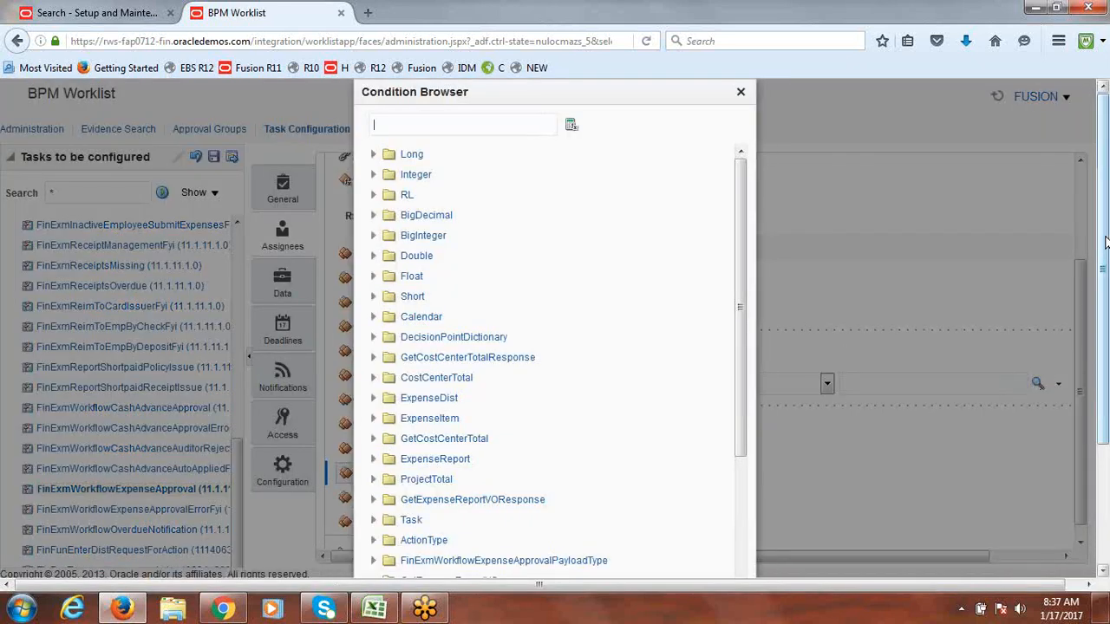
{"action": "scroll", "coordinate": [817, 319], "scroll_direction": "down", "scroll_amount": 3}
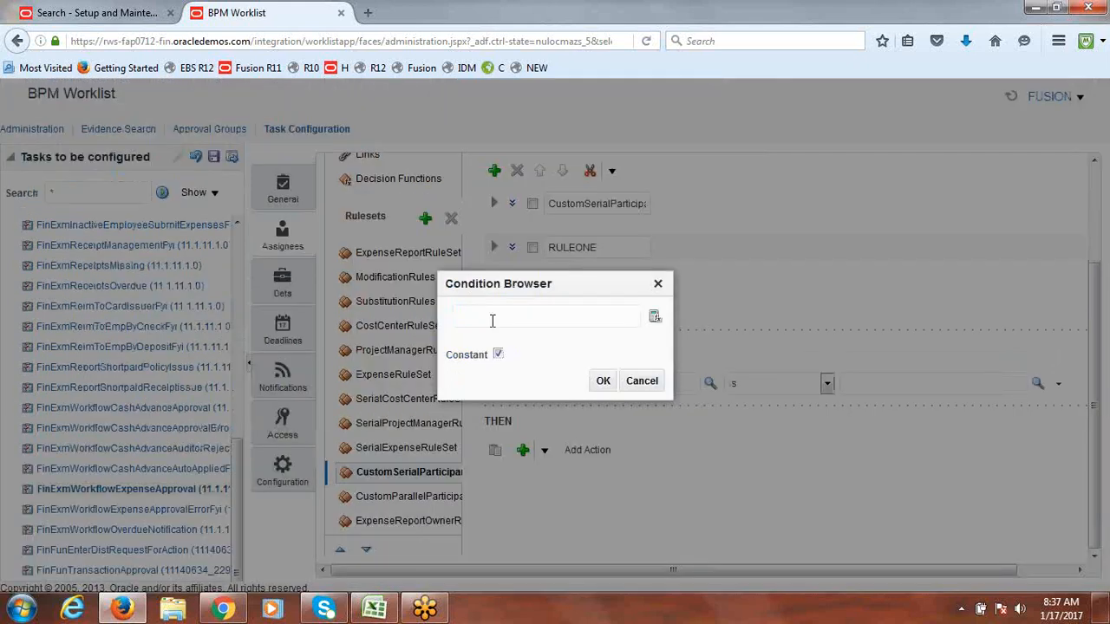
{"action": "left_click", "coordinate": [488, 319]}
{"action": "type", "text": "1"}
{"action": "left_click", "coordinate": [601, 384]}
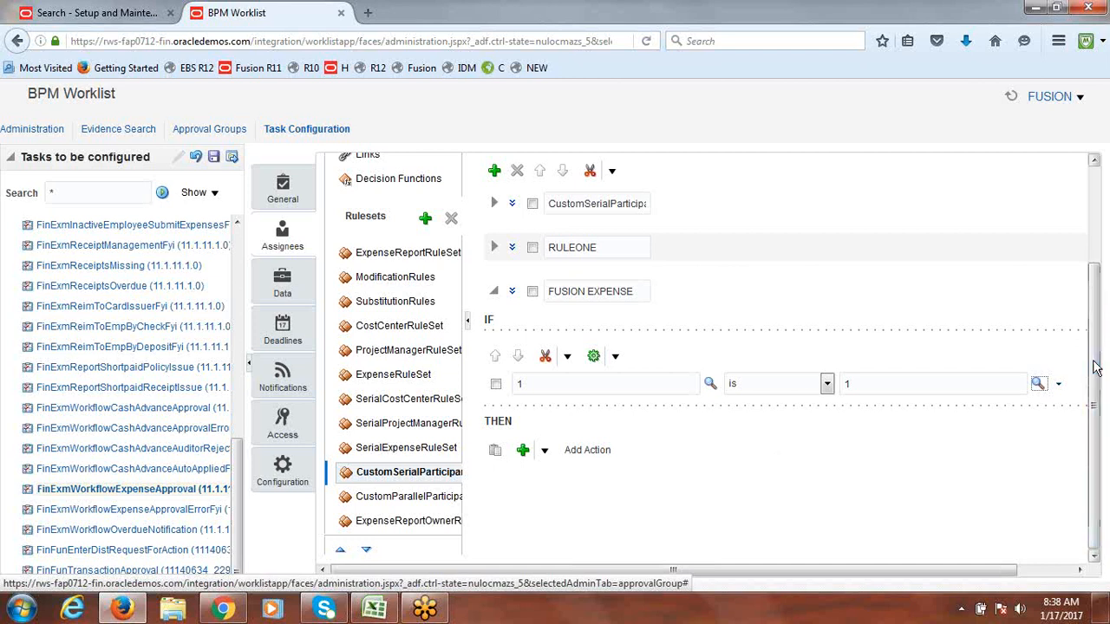
Step: Add a Supervisory approver action to FUSION EXPENSE with Number of levels set to 1
{"action": "left_click", "coordinate": [544, 452]}
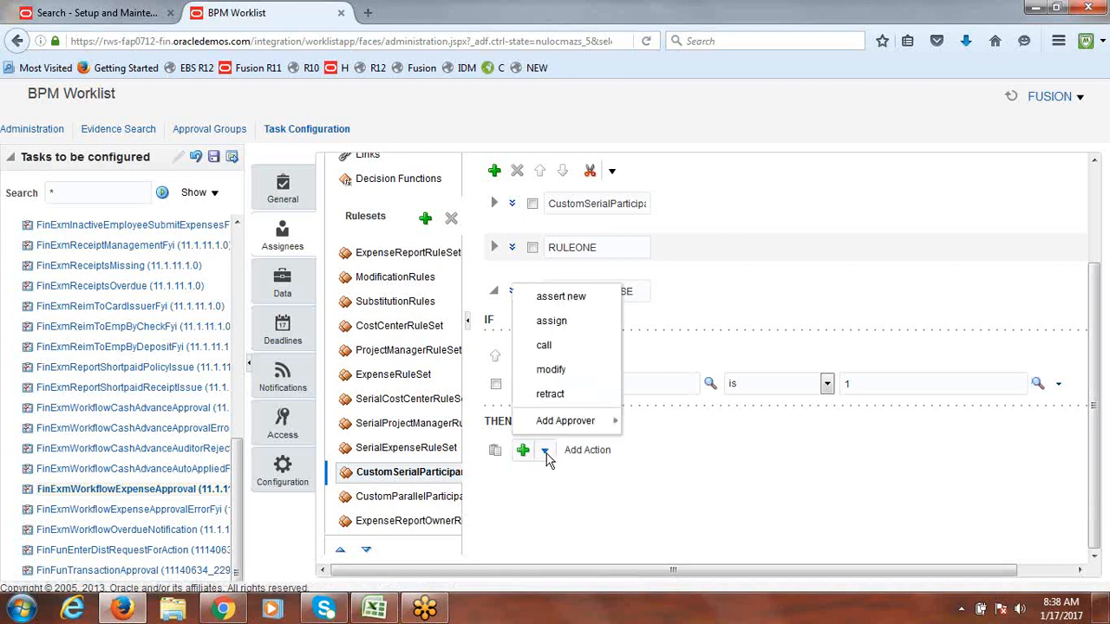
{"action": "mouse_move", "coordinate": [569, 425]}
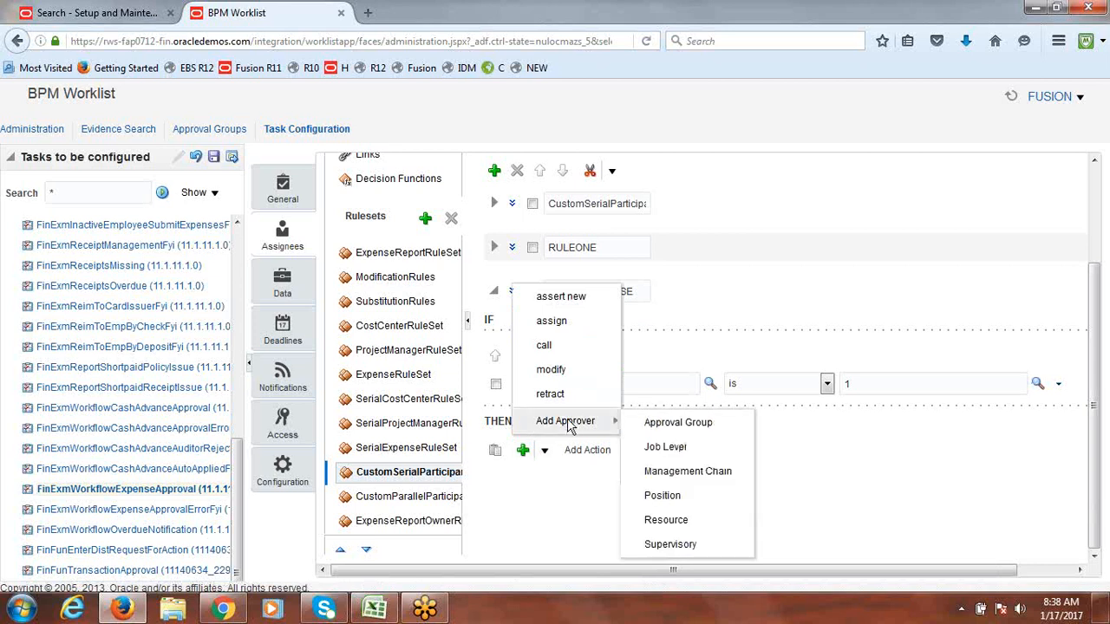
{"action": "left_click", "coordinate": [682, 547]}
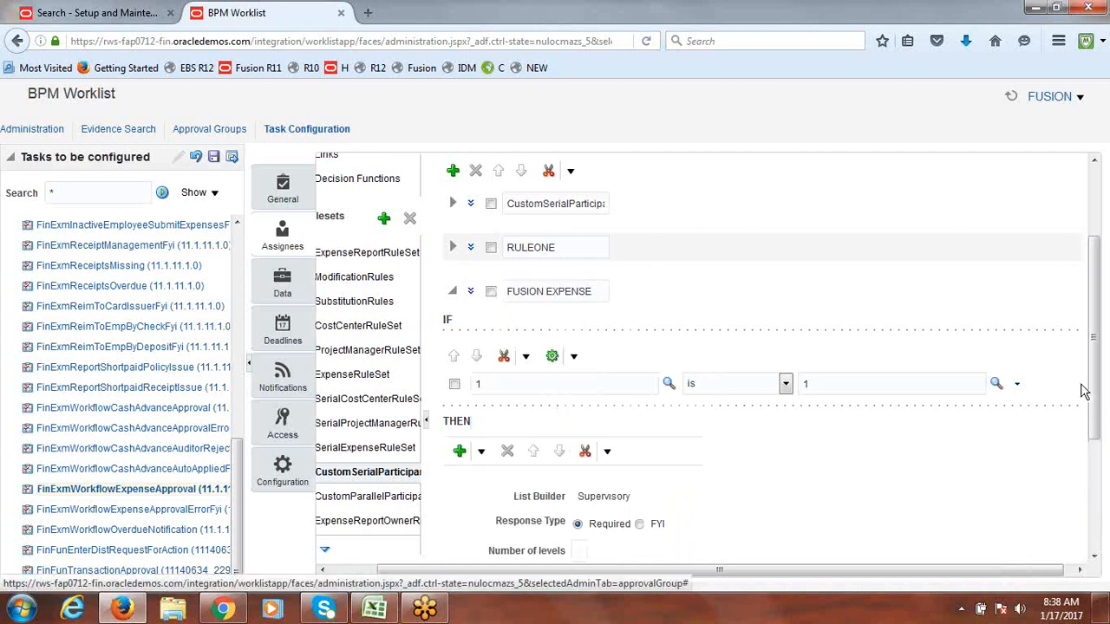
{"action": "left_click_drag", "start_coordinate": [1098, 347], "coordinate": [1094, 458]}
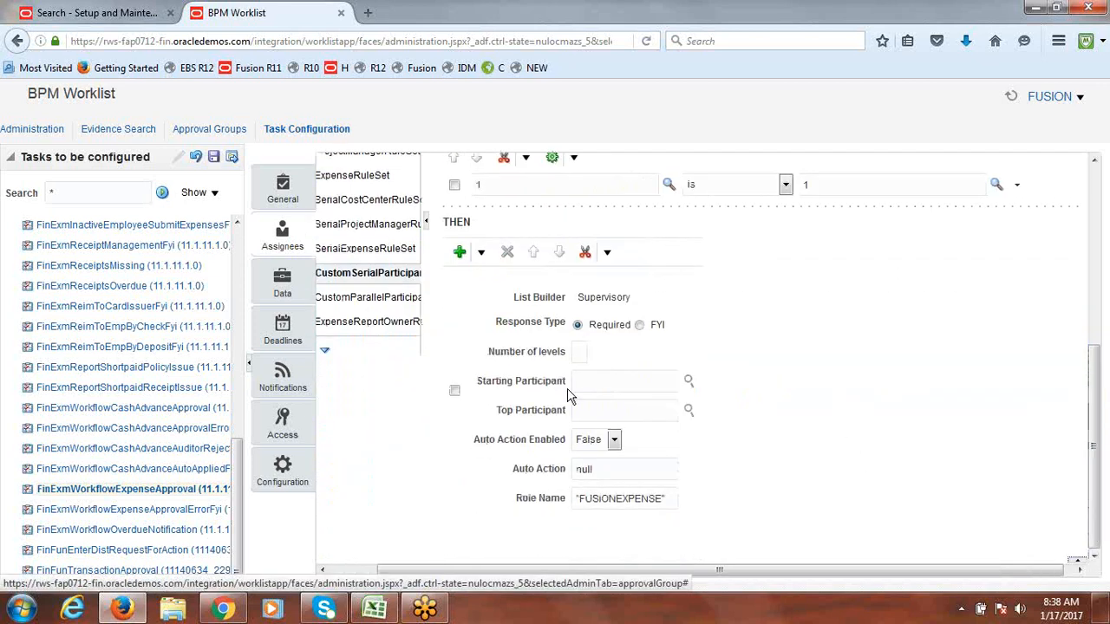
{"action": "left_click_drag", "start_coordinate": [515, 300], "coordinate": [568, 306]}
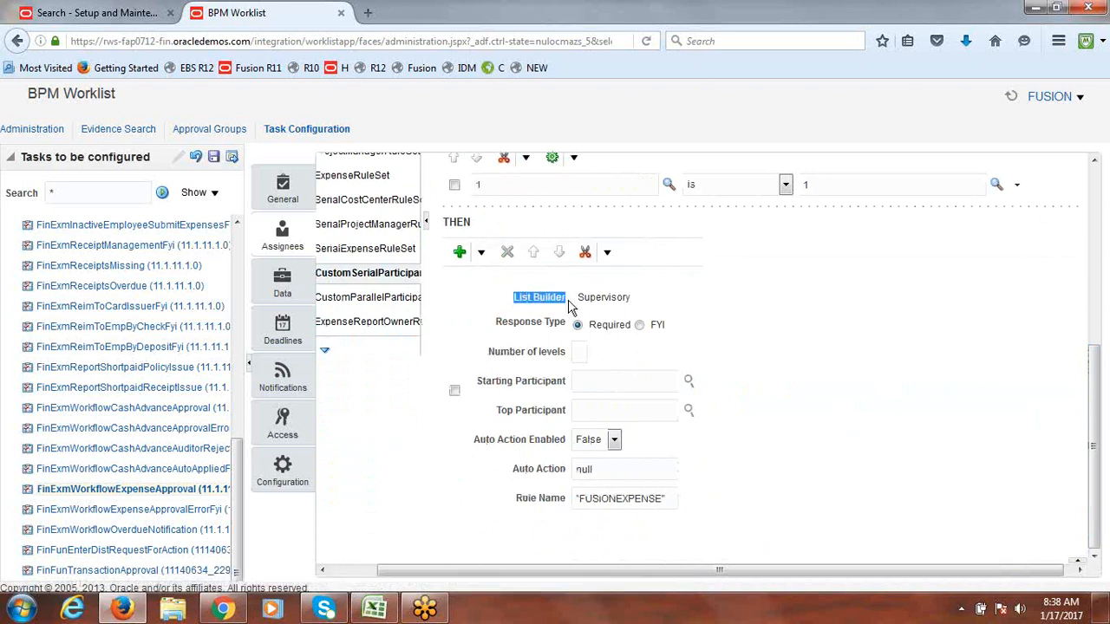
{"action": "left_click_drag", "start_coordinate": [642, 304], "coordinate": [582, 302]}
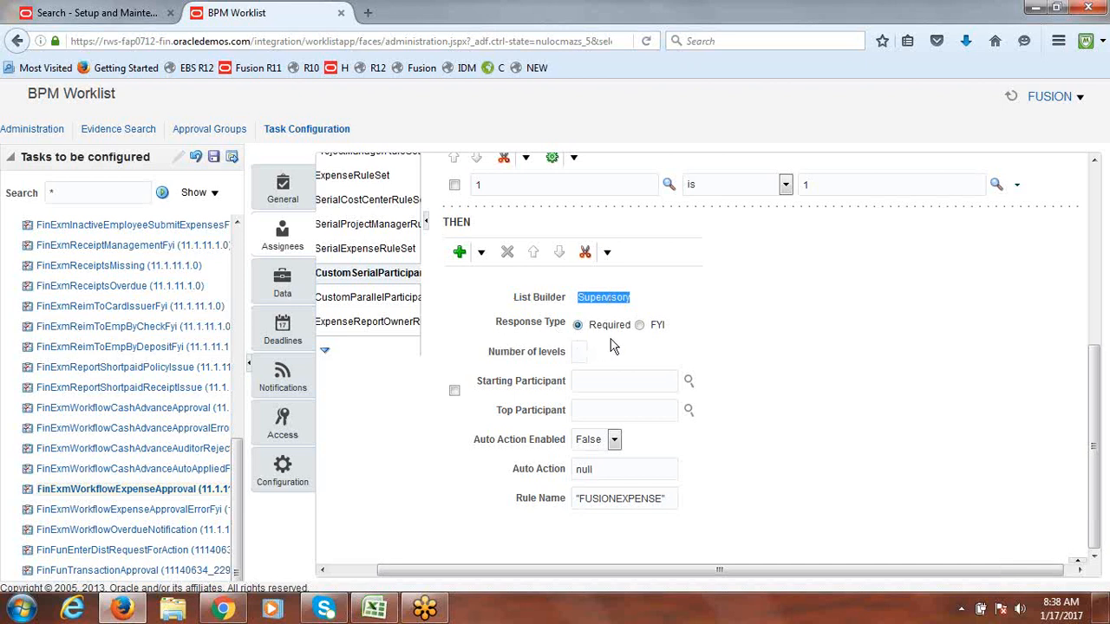
{"action": "left_click", "coordinate": [584, 353]}
{"action": "type", "text": "1"}
{"action": "left_click", "coordinate": [640, 384]}
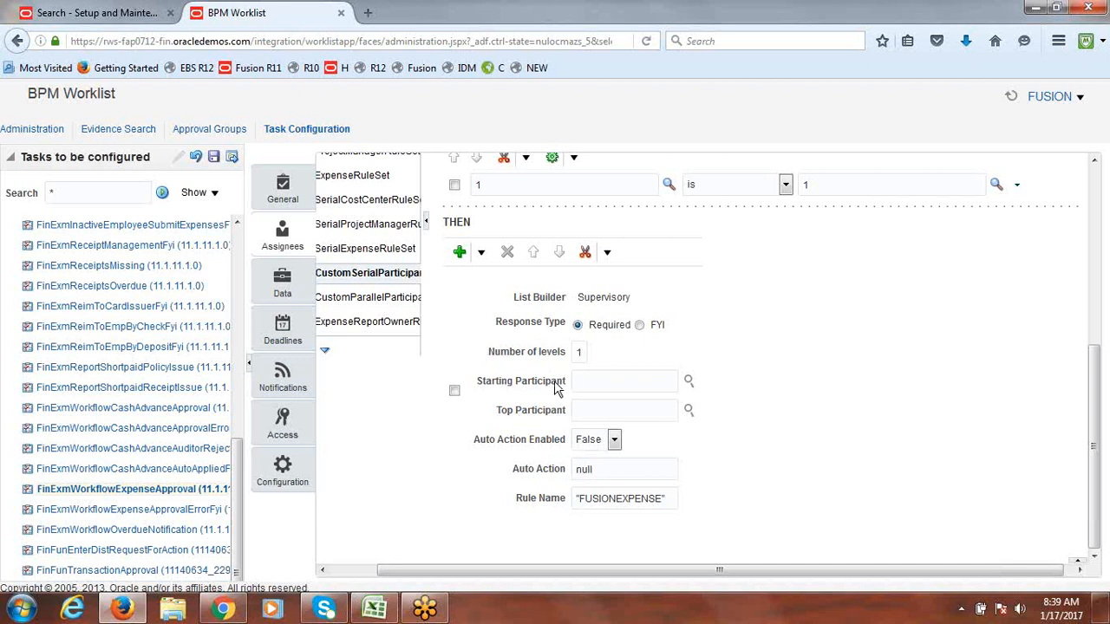
Step: Set the Starting Participant to Get Manager with Task.creator as the Reference User
{"action": "left_click", "coordinate": [689, 383]}
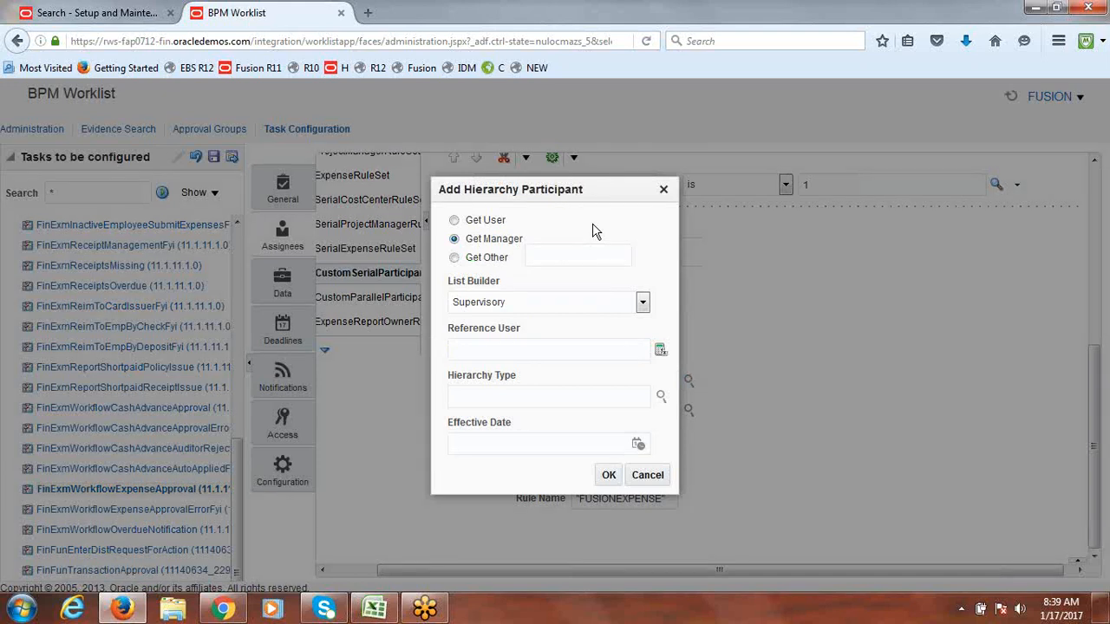
{"action": "left_click_drag", "start_coordinate": [587, 196], "coordinate": [848, 223]}
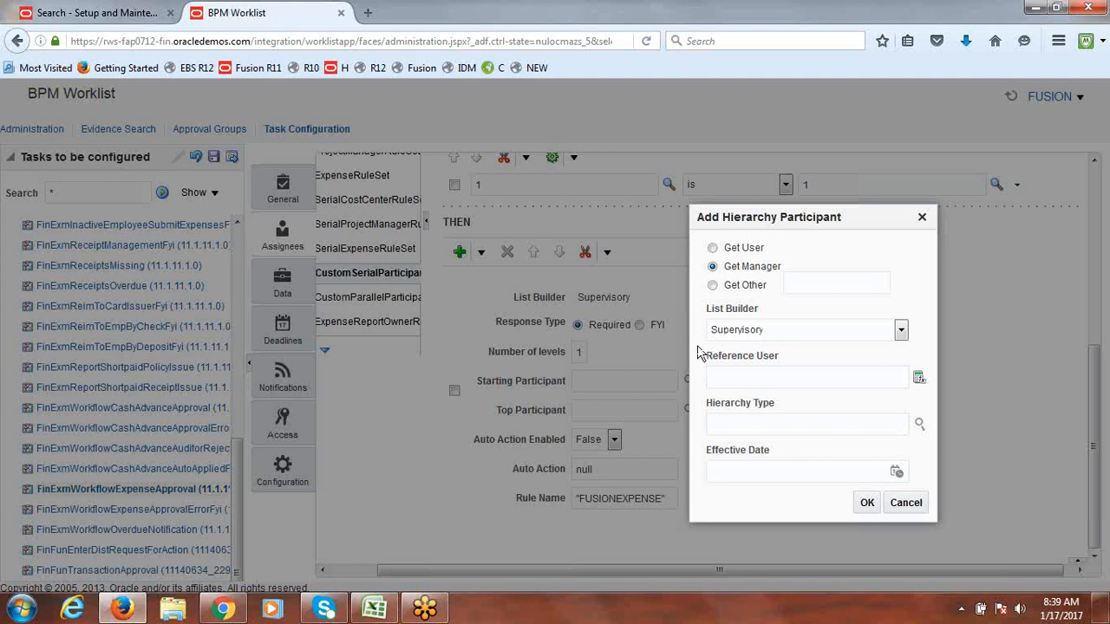
{"action": "left_click", "coordinate": [734, 377]}
{"action": "type", "text": "Task"}
{"action": "type", "text": ".creator"}
{"action": "left_click_drag", "start_coordinate": [781, 378], "coordinate": [706, 378]}
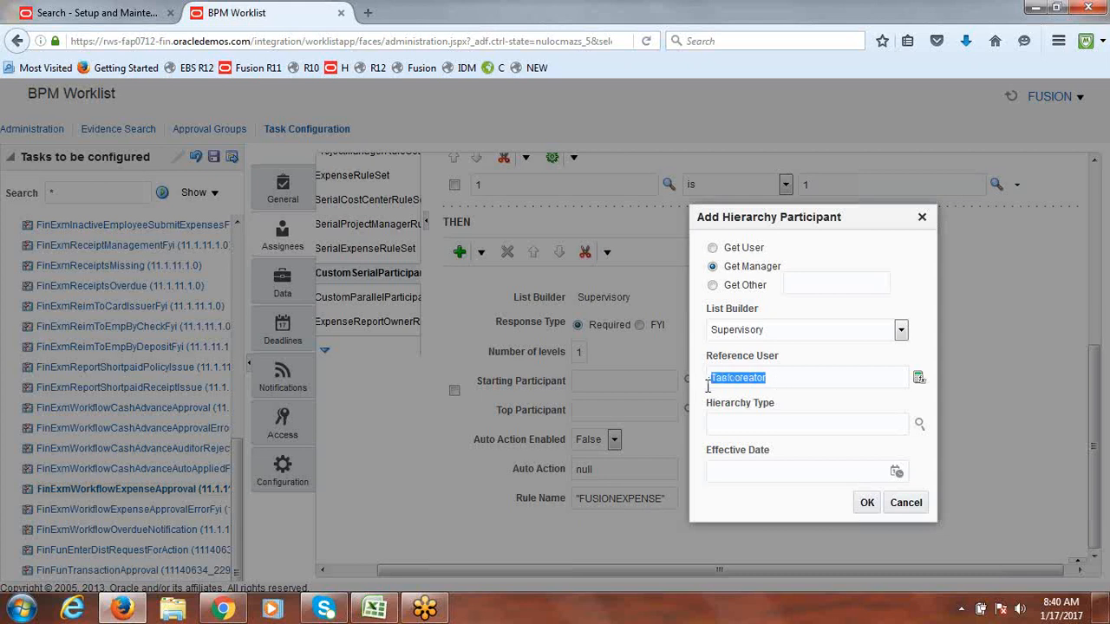
{"action": "left_click", "coordinate": [839, 404]}
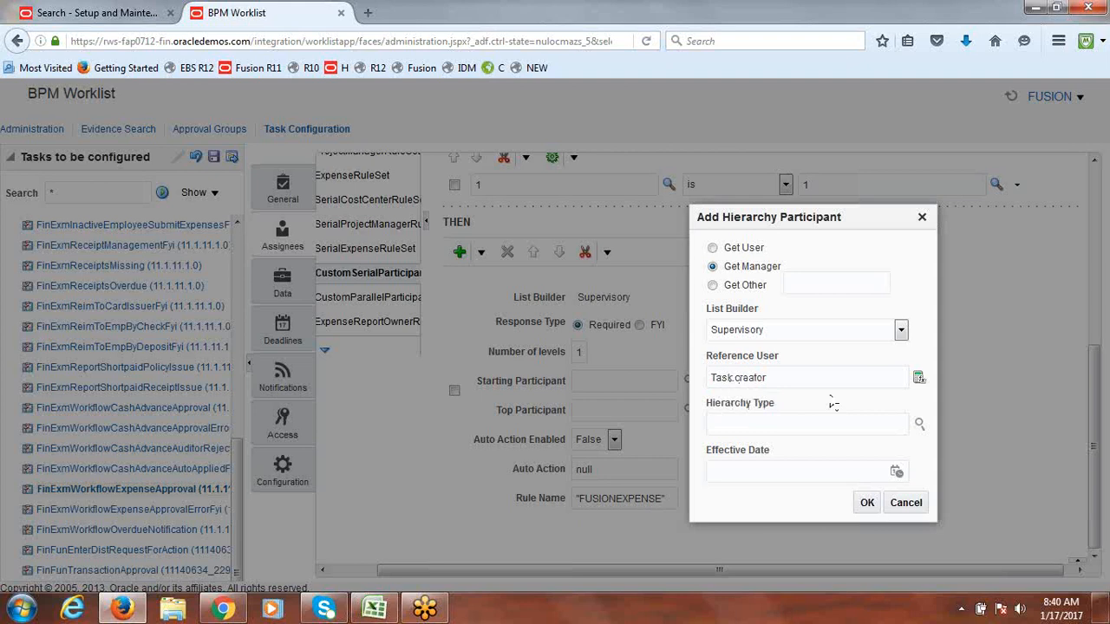
{"action": "left_click", "coordinate": [867, 503]}
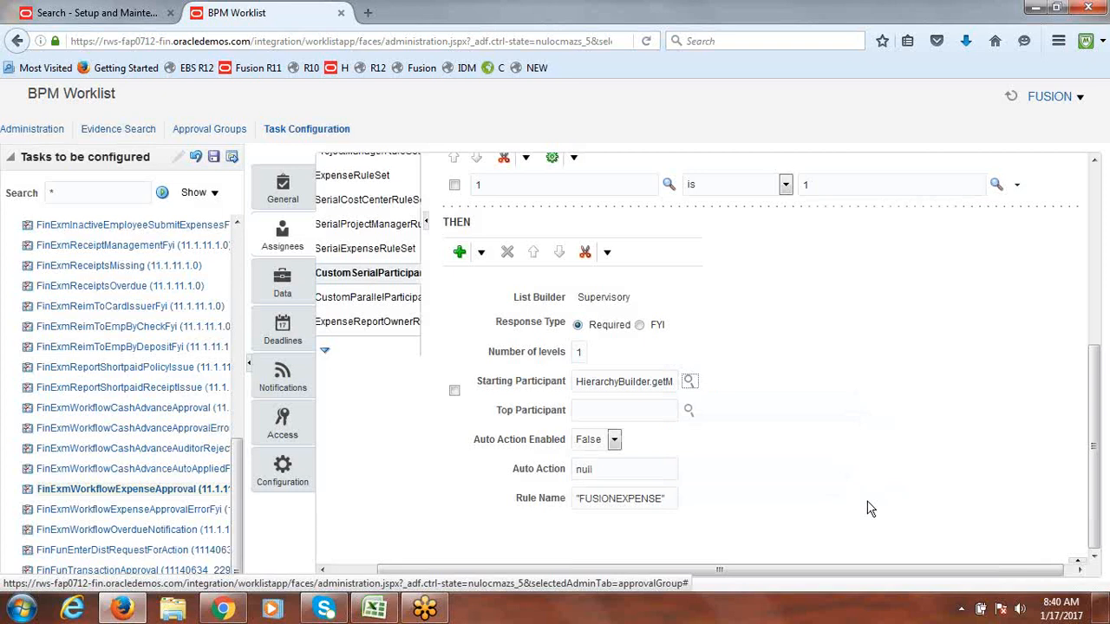
Step: Recheck and confirm the Starting Participant's supervisory Get Manager settings for Task.creator
{"action": "left_click", "coordinate": [689, 384]}
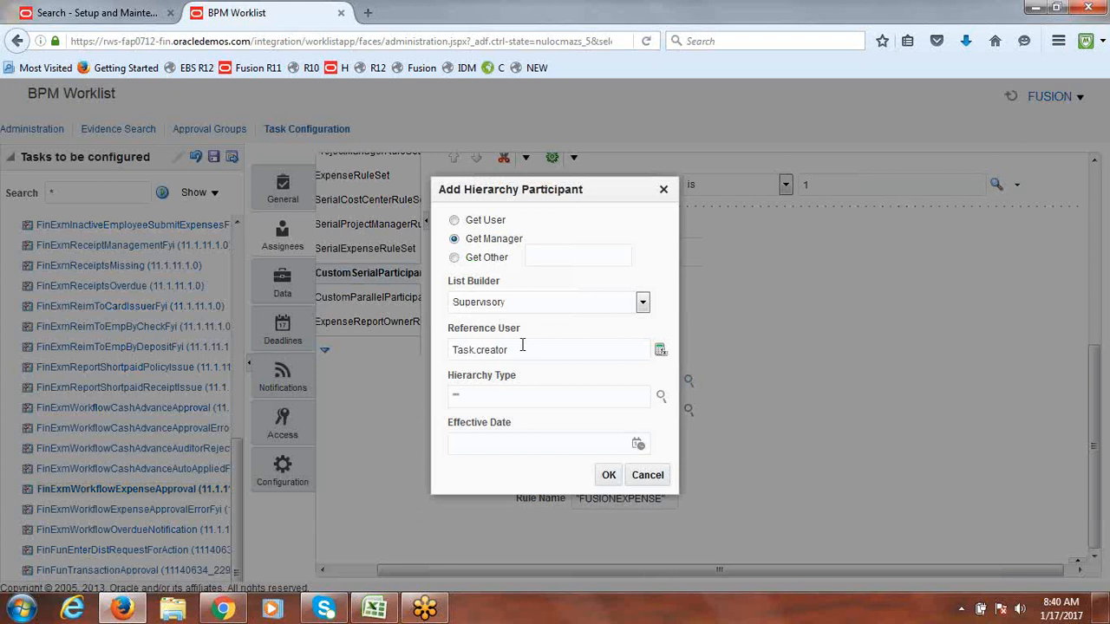
{"action": "left_click_drag", "start_coordinate": [517, 349], "coordinate": [439, 351]}
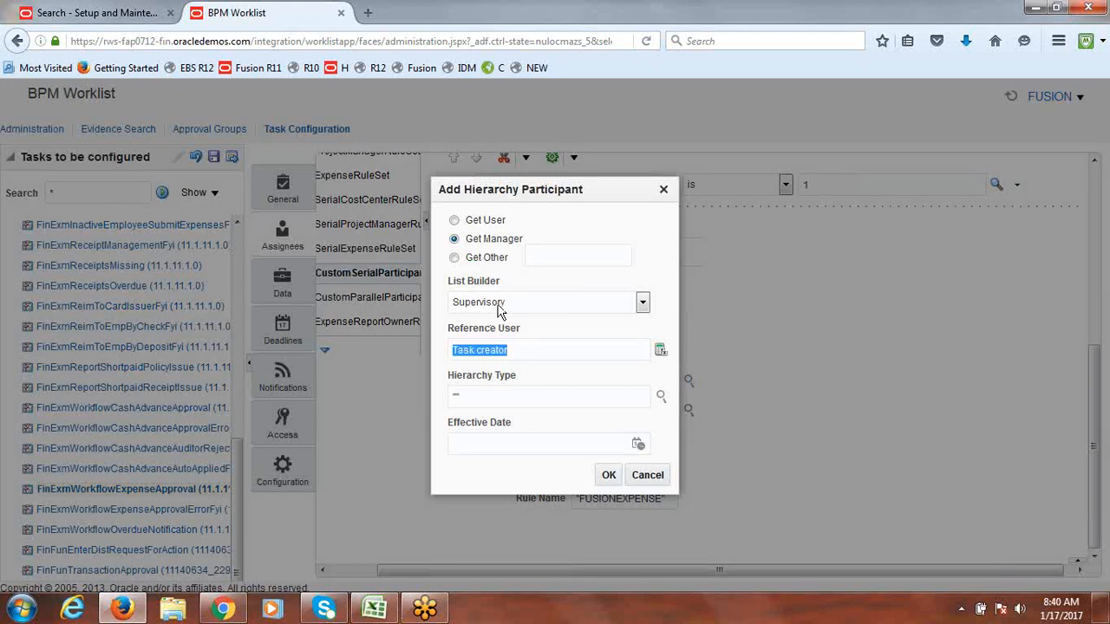
{"action": "left_click", "coordinate": [609, 476]}
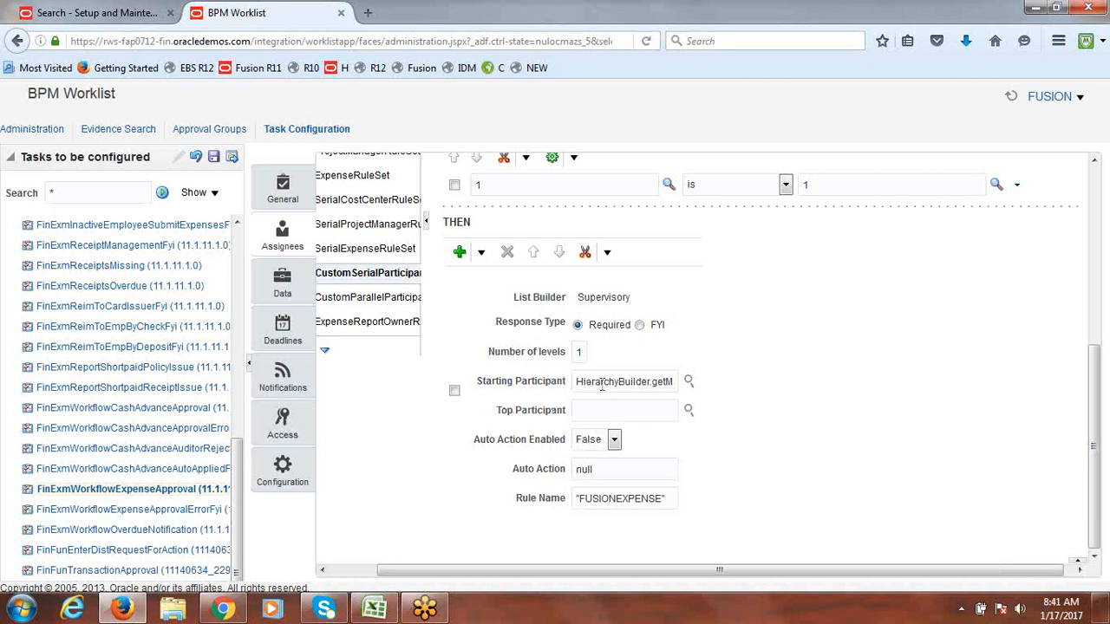
{"action": "left_click", "coordinate": [688, 382]}
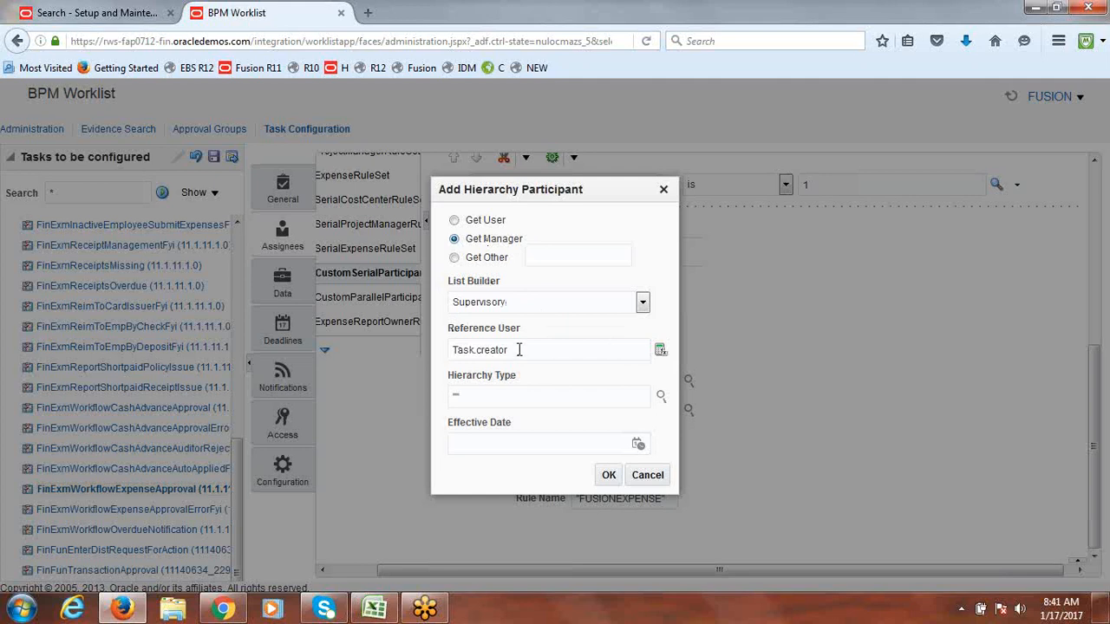
{"action": "left_click", "coordinate": [608, 475]}
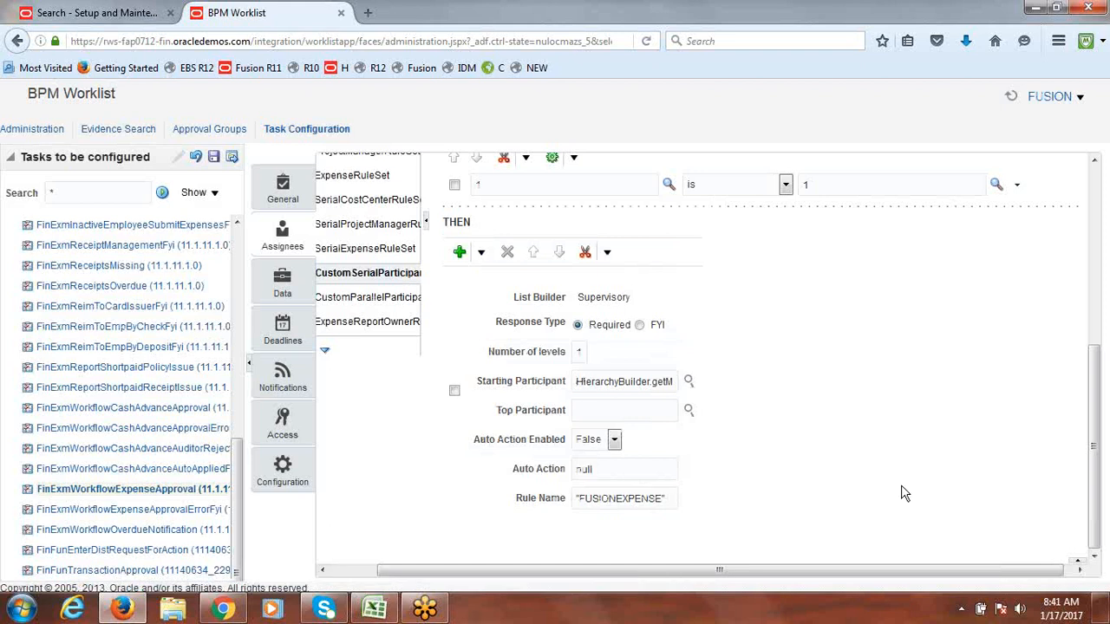
Step: Verify the Starting Participant reads HierarchyBuilder.getManager("supervisory",Task.creator,-1,"","")
{"action": "key", "text": "Right"}
{"action": "key", "text": "Right"}
{"action": "key", "text": "Right"}
{"action": "key", "text": "Right"}
{"action": "key", "text": "Right"}
{"action": "key", "text": "Right"}
{"action": "key", "text": "Right"}
{"action": "key", "text": "Right"}
{"action": "key", "text": "Right"}
{"action": "key", "text": "Right"}
{"action": "key", "text": "Right"}
{"action": "key", "text": "Right"}
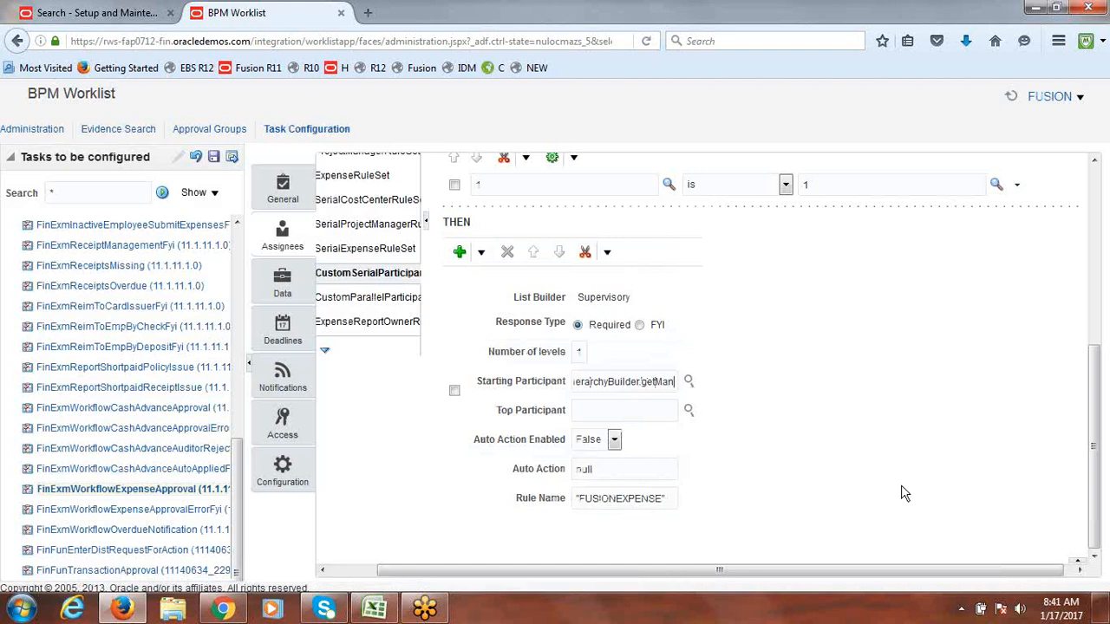
{"action": "key", "text": "Right"}
{"action": "key", "text": "Right"}
{"action": "key", "text": "Right"}
{"action": "key", "text": "Right"}
{"action": "key", "text": "Right"}
{"action": "key", "text": "Right"}
{"action": "key", "text": "Right"}
{"action": "key", "text": "Right"}
{"action": "key", "text": "Right"}
{"action": "key", "text": "Right"}
{"action": "key", "text": "Right"}
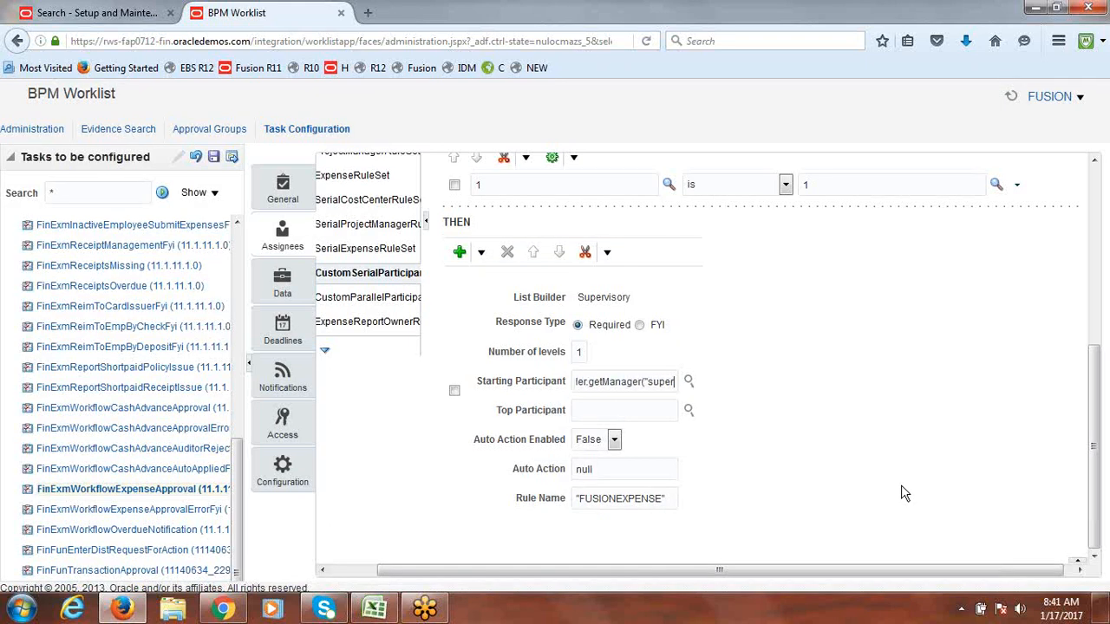
{"action": "key", "text": "Right"}
{"action": "key", "text": "Right"}
{"action": "key", "text": "Right"}
{"action": "key", "text": "Right"}
{"action": "key", "text": "Right"}
{"action": "key", "text": "Right"}
{"action": "key", "text": "Right"}
{"action": "key", "text": "Right"}
{"action": "key", "text": "Right"}
{"action": "key", "text": "Right"}
{"action": "key", "text": "Right"}
{"action": "key", "text": "Right"}
{"action": "key", "text": "Right"}
{"action": "key", "text": "Right"}
{"action": "key", "text": "Right"}
{"action": "key", "text": "Right"}
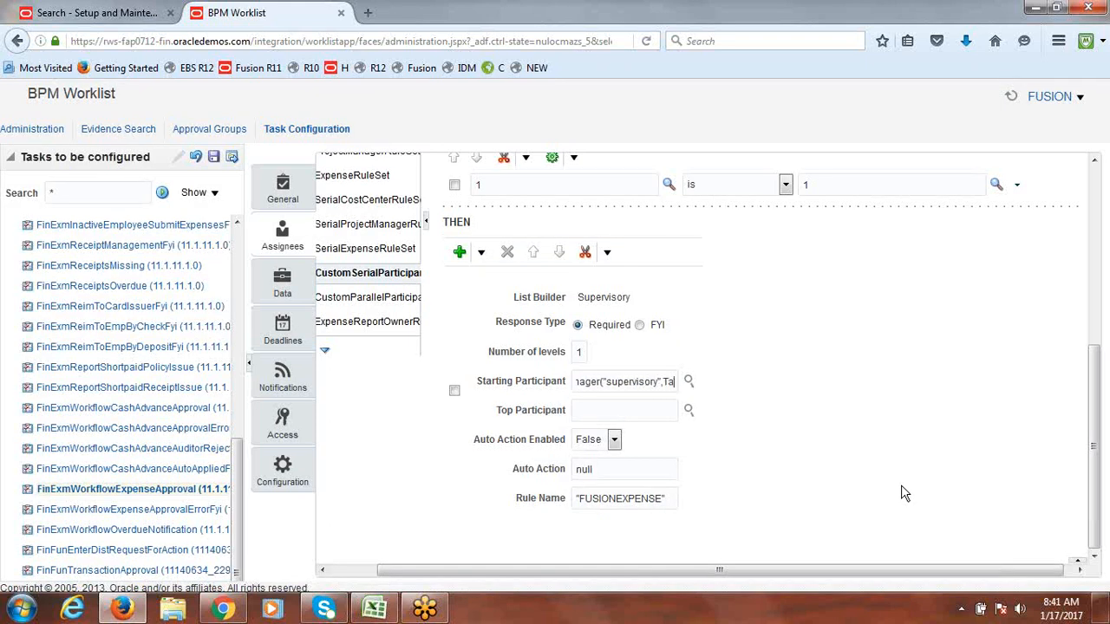
{"action": "key", "text": "Right"}
{"action": "key", "text": "Right"}
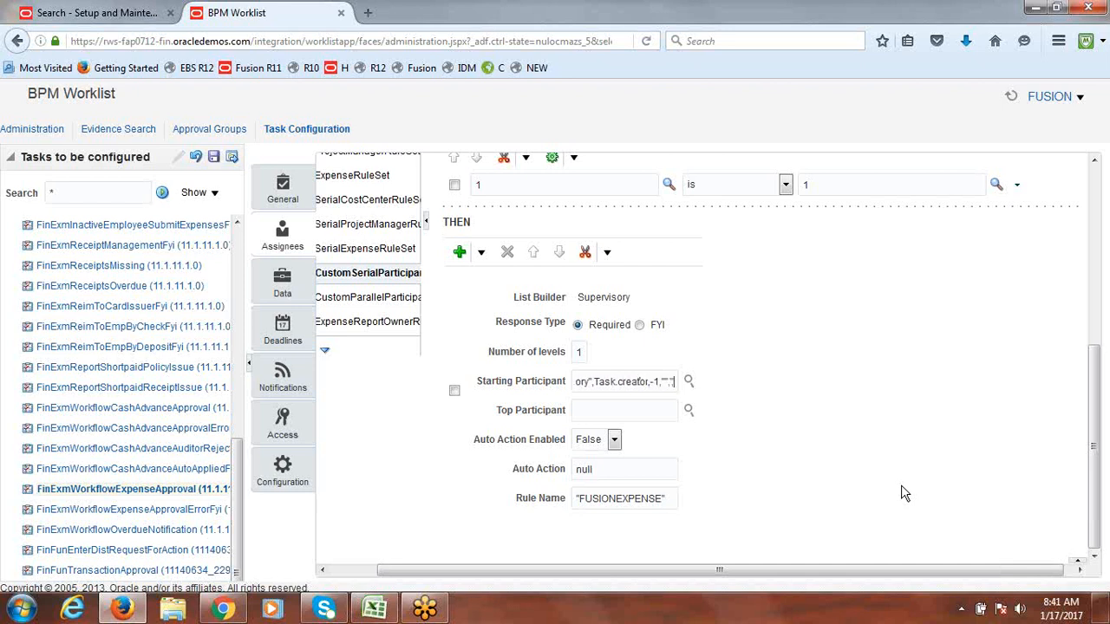
{"action": "key", "text": "Right"}
{"action": "key", "text": "Right"}
Step: Set the Top Participant to a specific user with Get User and the chosen reference user
{"action": "left_click", "coordinate": [689, 412]}
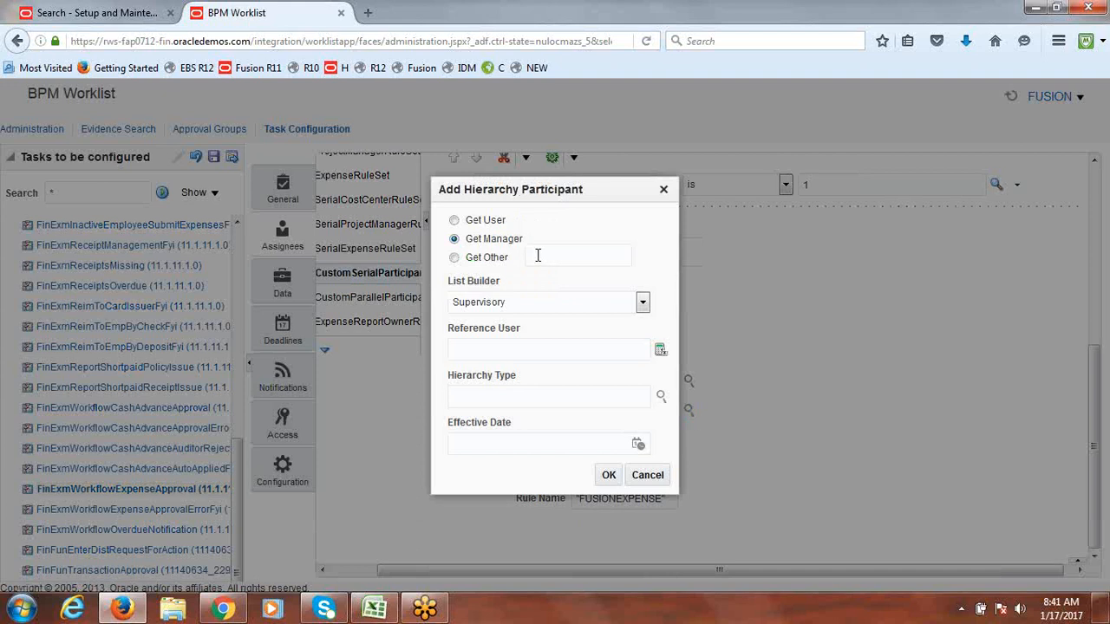
{"action": "left_click", "coordinate": [455, 221]}
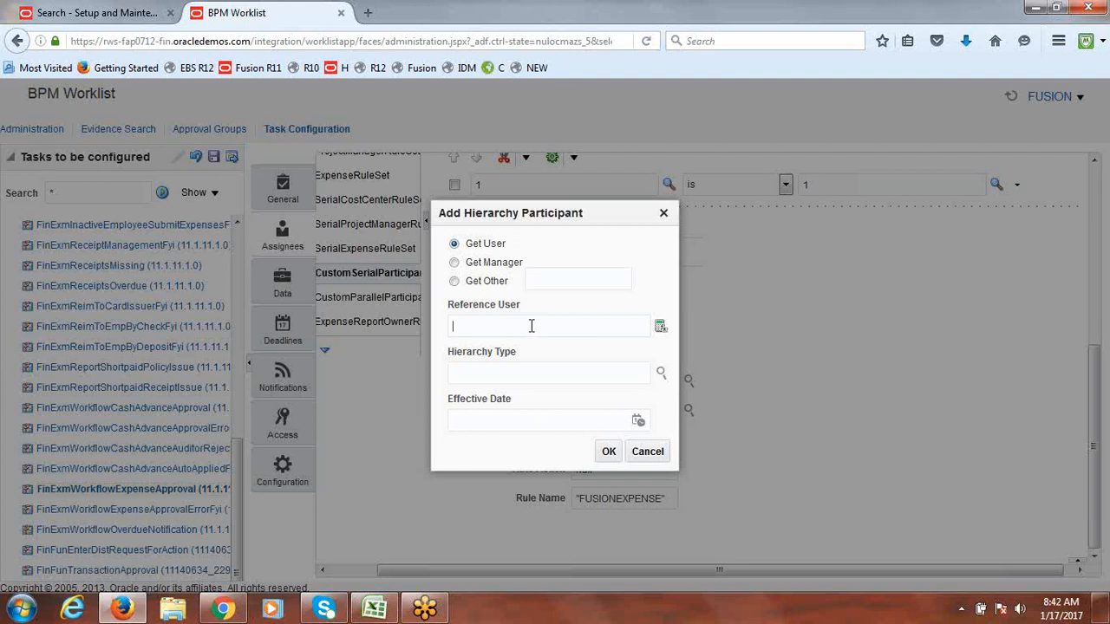
{"action": "type", "text": "1"}
{"action": "type", "text": "F"}
{"action": "type", "text": "SIONONE\""}
{"action": "left_click", "coordinate": [608, 452]}
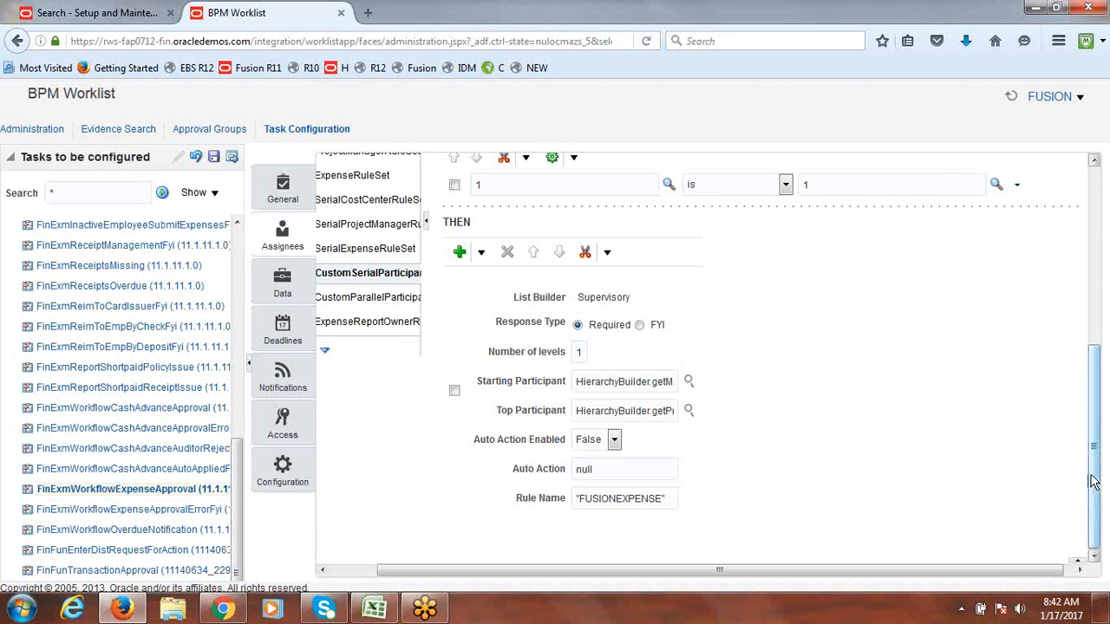
Step: Validate the rule set and open the Business Rule Validation log showing no errors or warnings
{"action": "left_click_drag", "start_coordinate": [1094, 483], "coordinate": [1104, 395]}
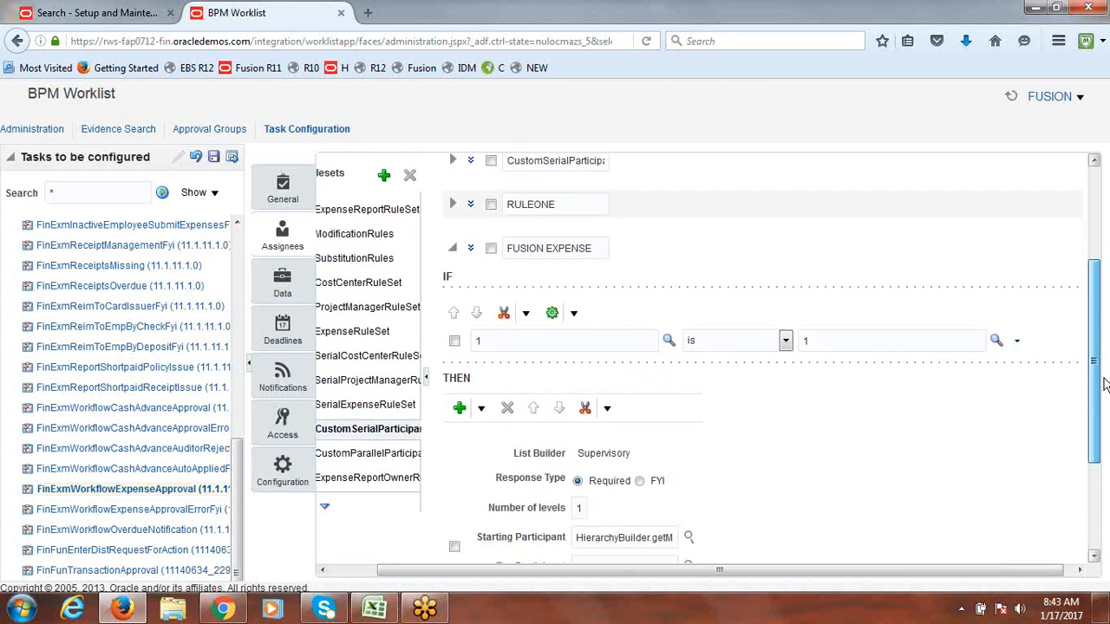
{"action": "scroll", "coordinate": [1104, 385], "scroll_direction": "up", "scroll_amount": 3}
{"action": "left_click", "coordinate": [1042, 184]}
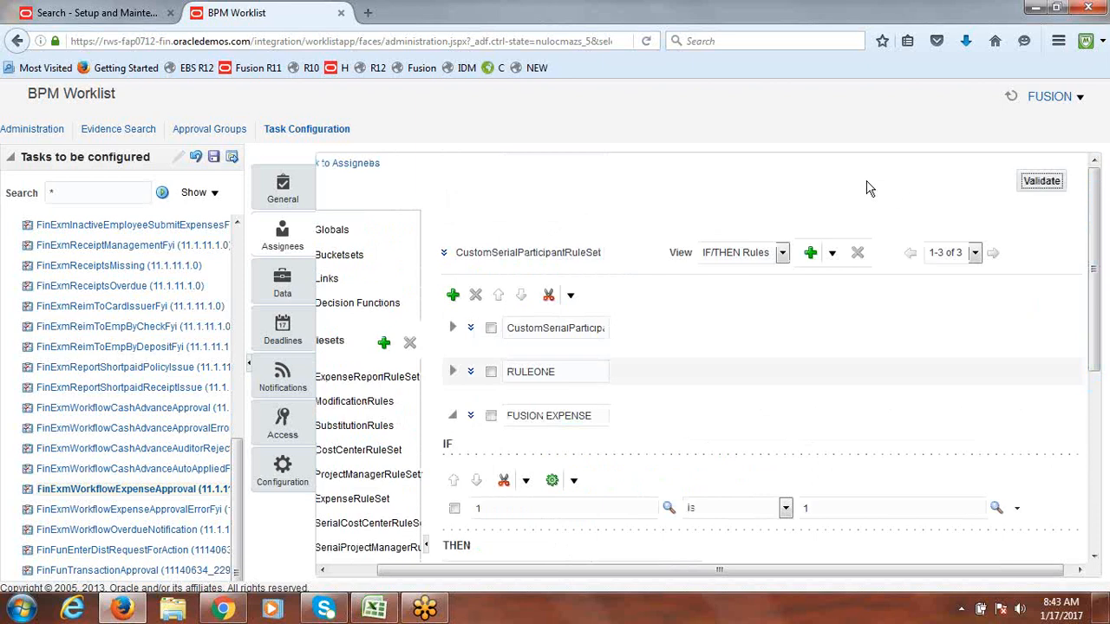
{"action": "left_click", "coordinate": [1045, 180]}
{"action": "left_click_drag", "start_coordinate": [1102, 251], "coordinate": [1105, 559]}
{"action": "left_click", "coordinate": [1077, 561]}
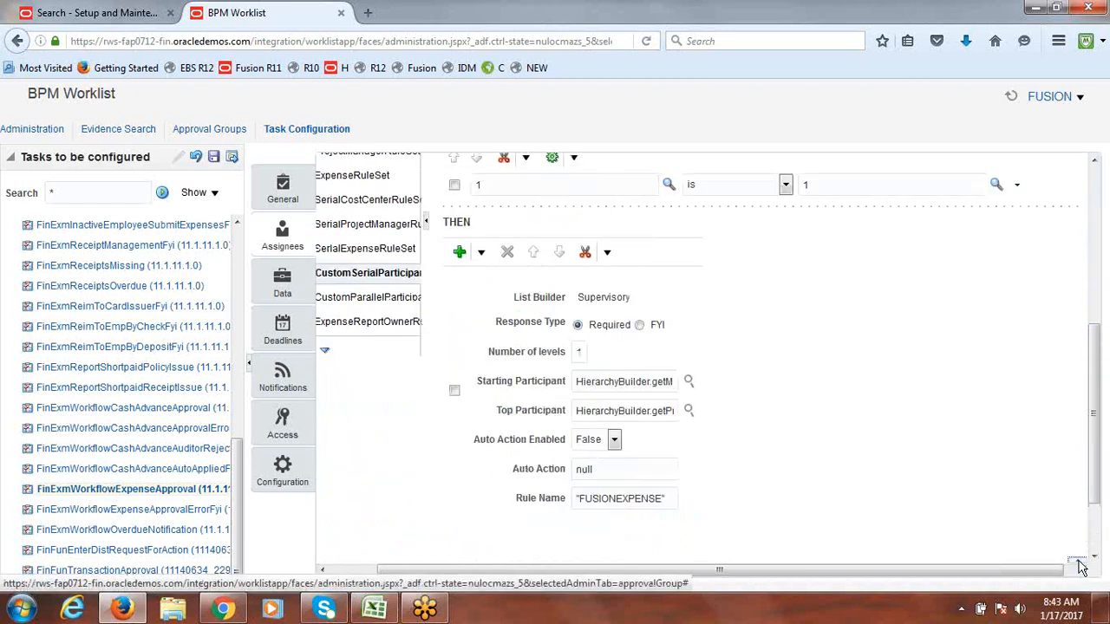
{"action": "left_click_drag", "start_coordinate": [1094, 446], "coordinate": [1096, 512]}
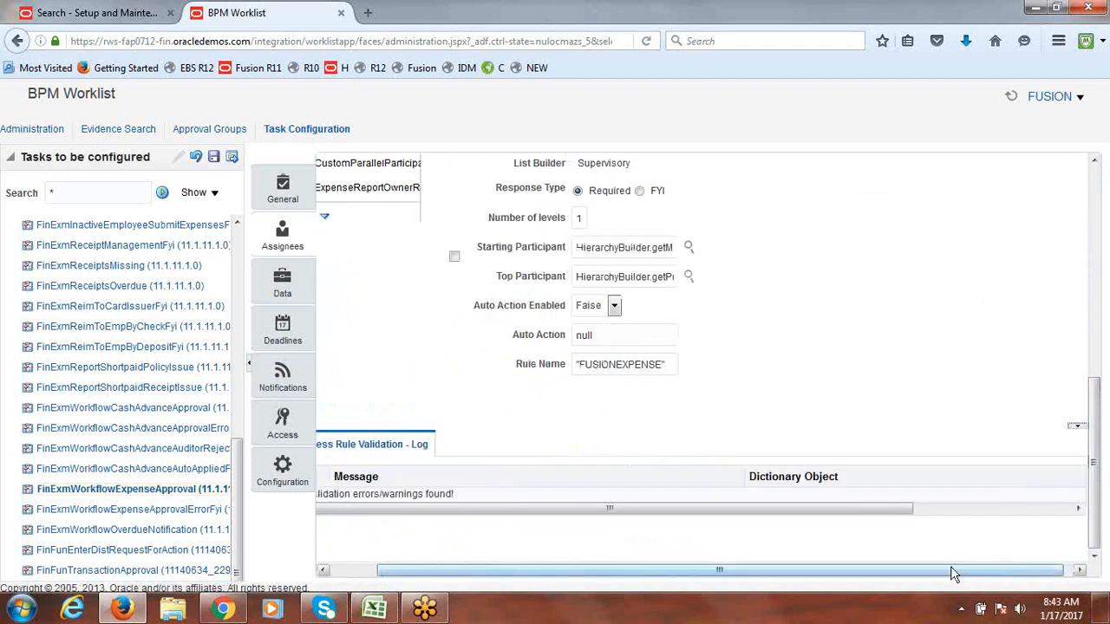
{"action": "left_click_drag", "start_coordinate": [919, 571], "coordinate": [863, 585]}
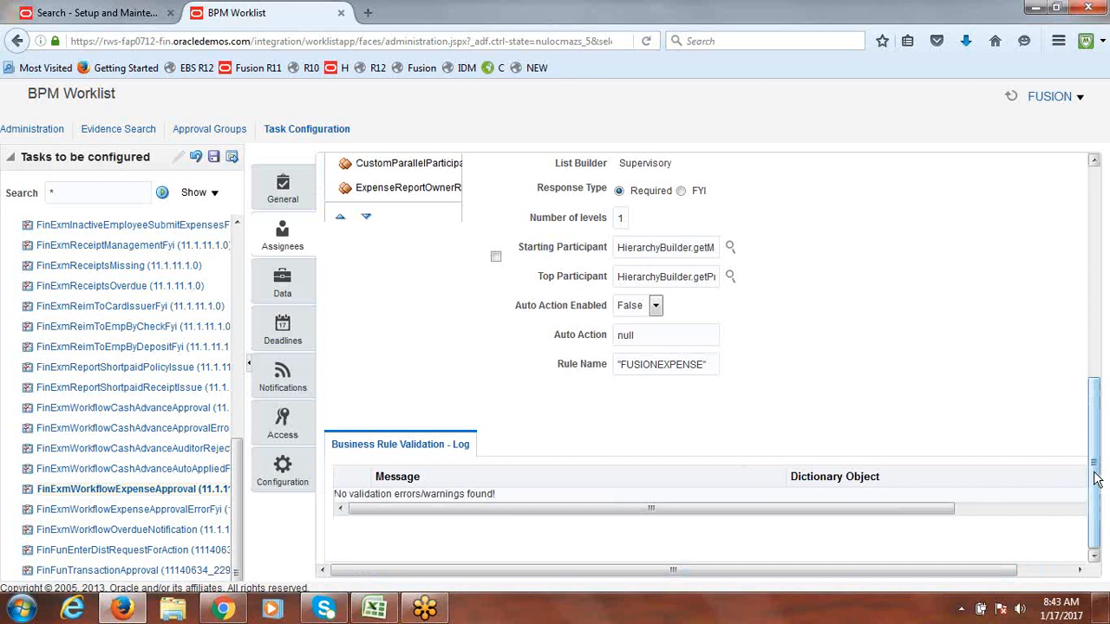
Step: Save the expense approval task configuration and accept the no-comment and success prompts
{"action": "left_click_drag", "start_coordinate": [1097, 484], "coordinate": [1103, 251]}
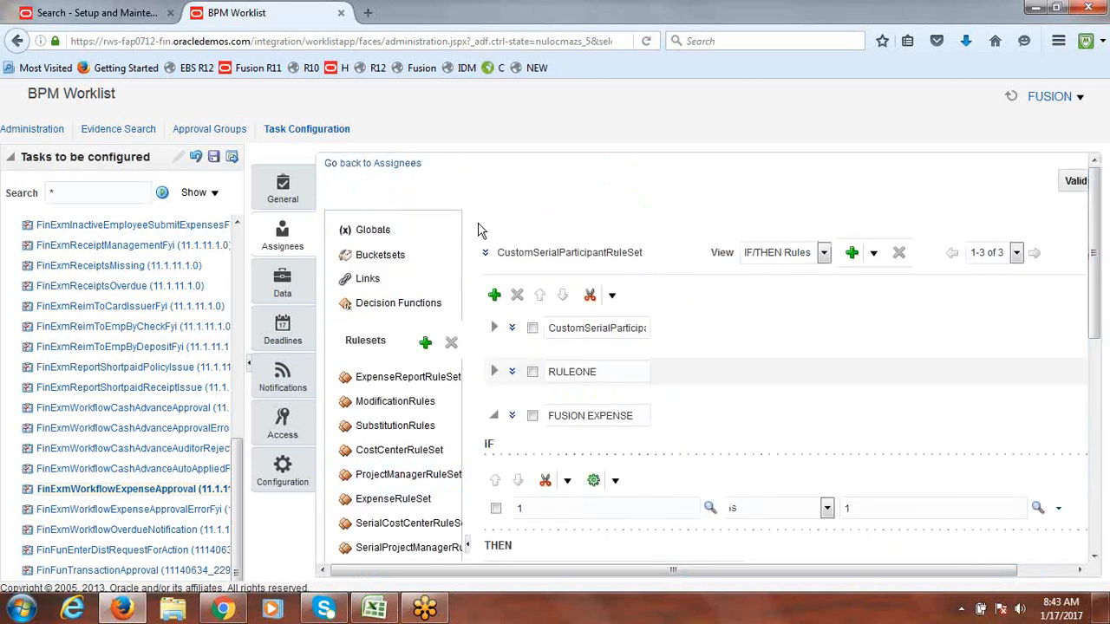
{"action": "left_click", "coordinate": [213, 158]}
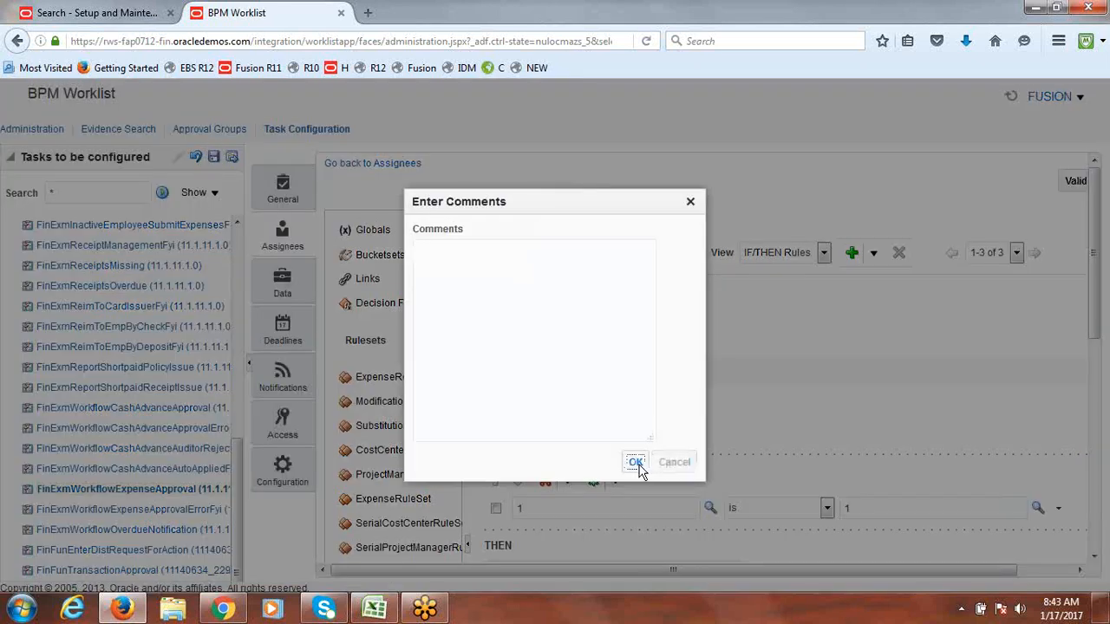
{"action": "left_click", "coordinate": [637, 466]}
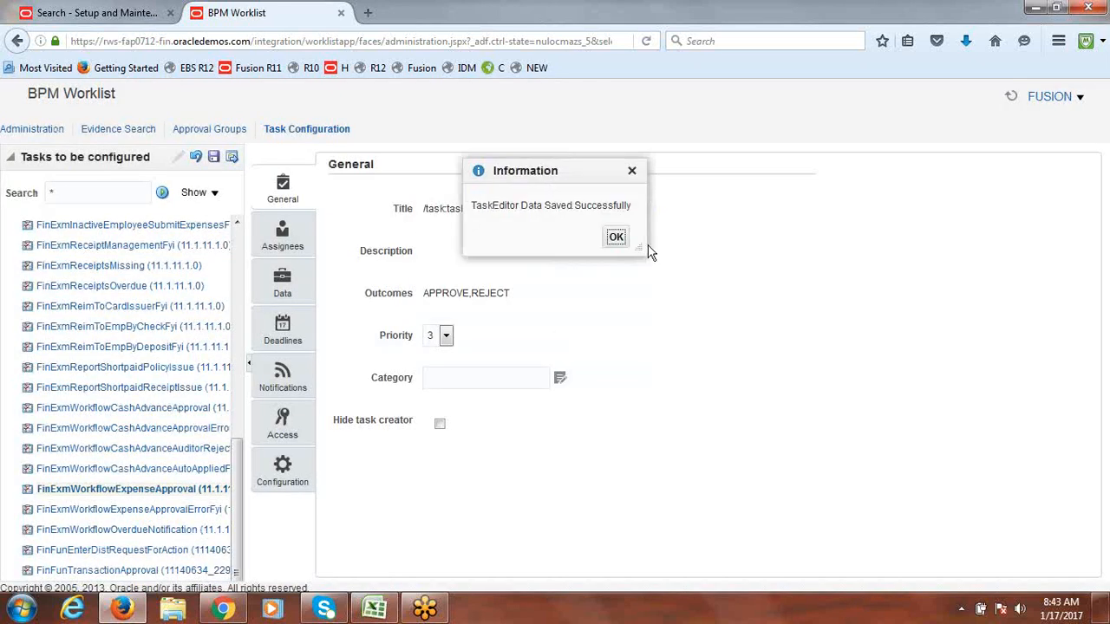
{"action": "left_click", "coordinate": [613, 245]}
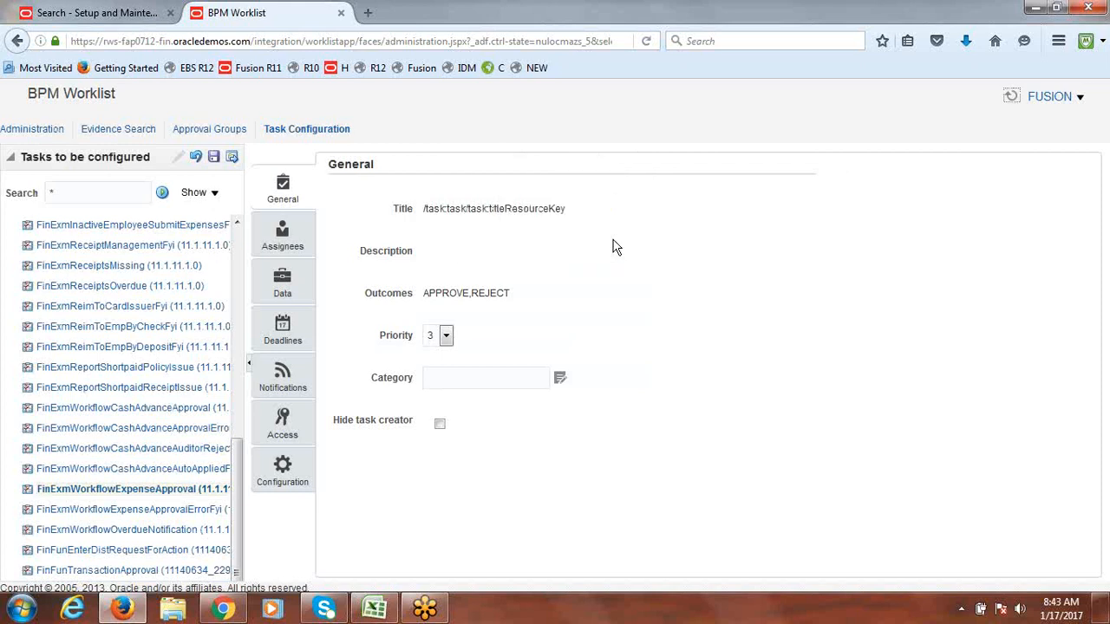
Step: Commit the saved task configuration, confirm it, and reload the worklist page
{"action": "left_click", "coordinate": [232, 158]}
{"action": "left_click", "coordinate": [636, 468]}
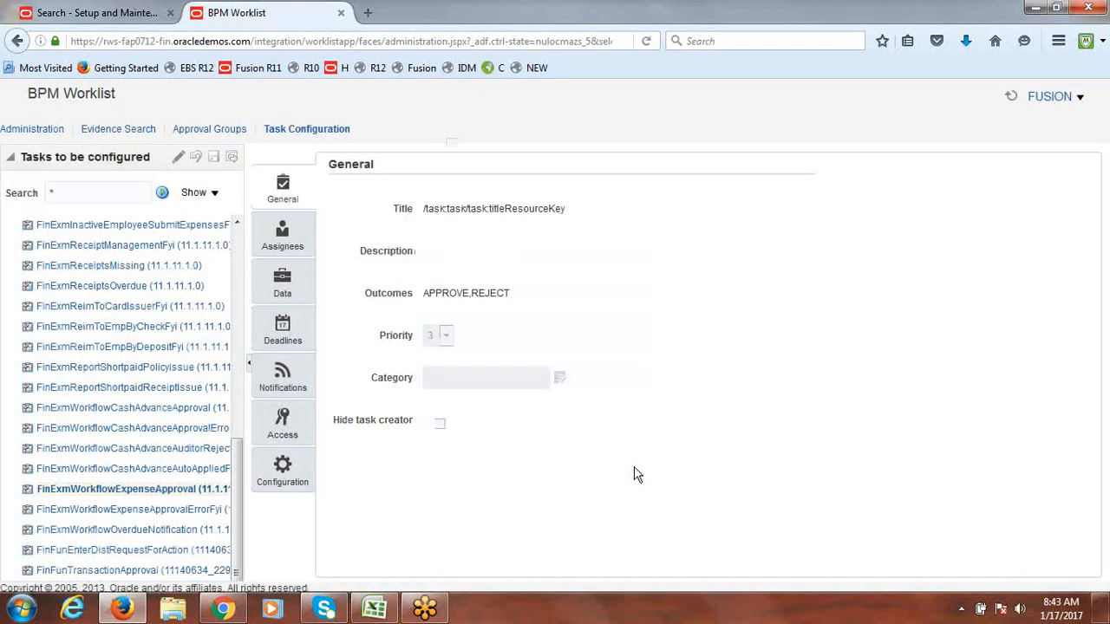
{"action": "left_click", "coordinate": [636, 258]}
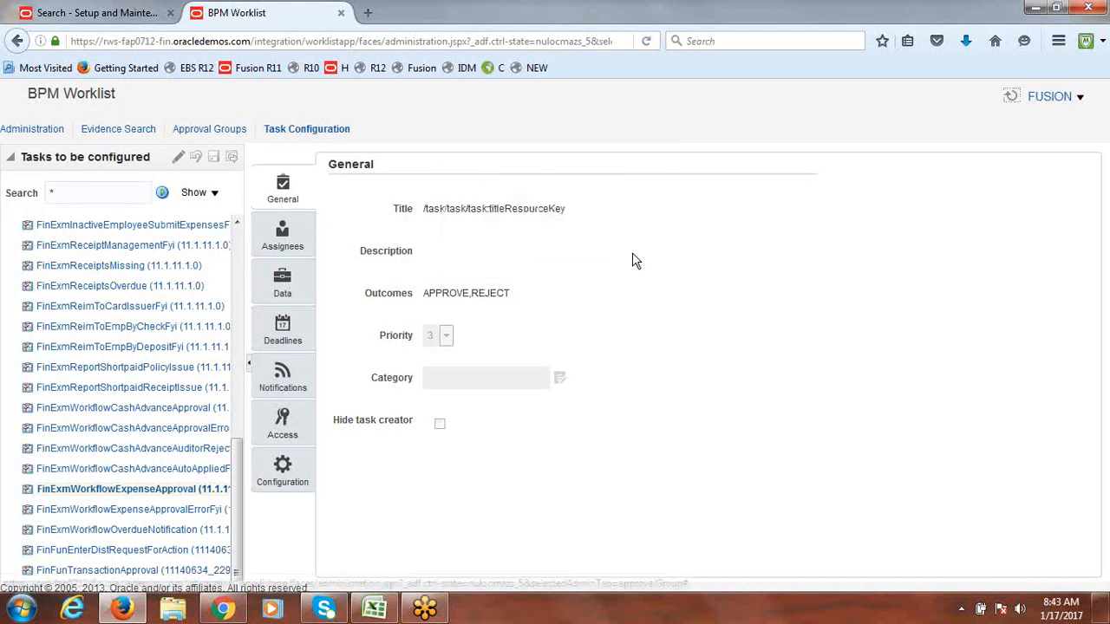
{"action": "left_click", "coordinate": [365, 40]}
{"action": "key", "text": "Return"}
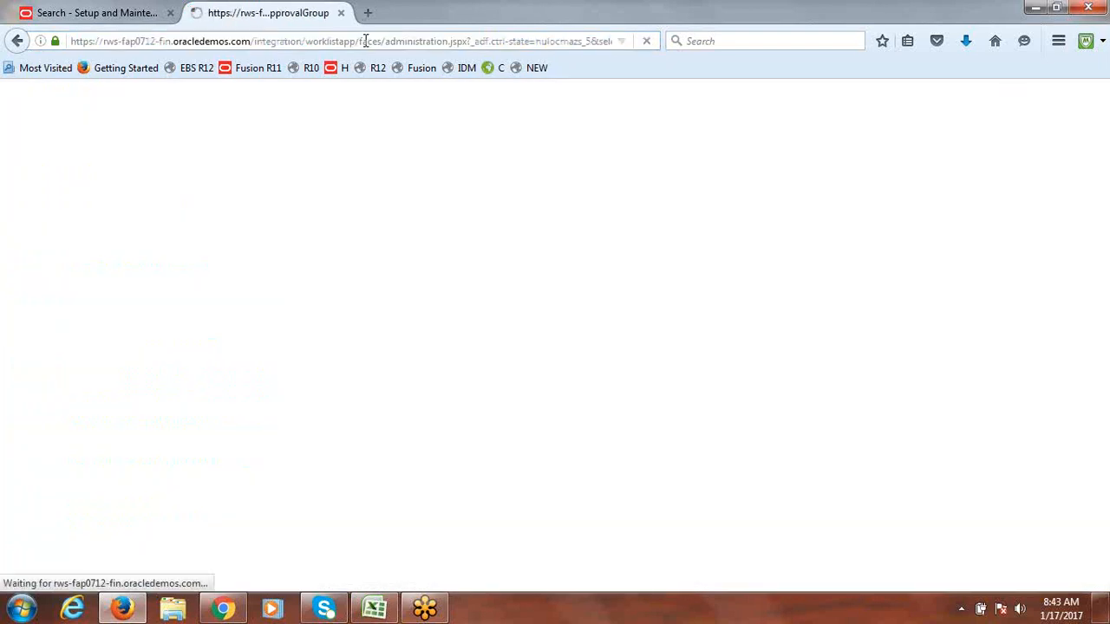
Step: Mark Setup Approvals as Done in B9 of the configuration checklist workbook
{"action": "left_click", "coordinate": [374, 607]}
{"action": "type", "text": "Done"}
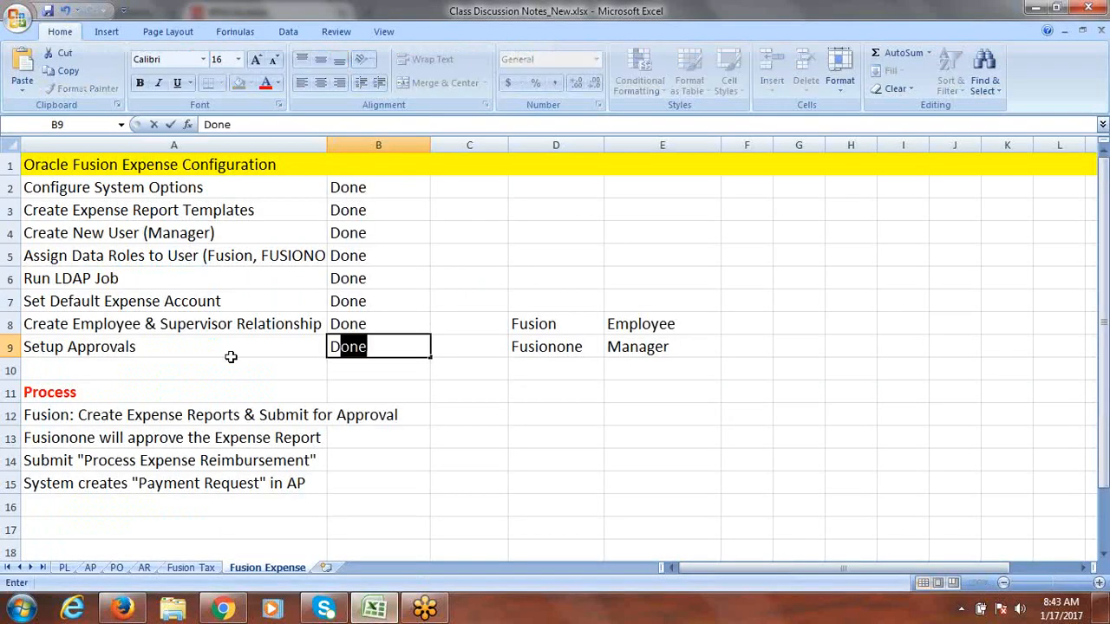
{"action": "key", "text": "Tab"}
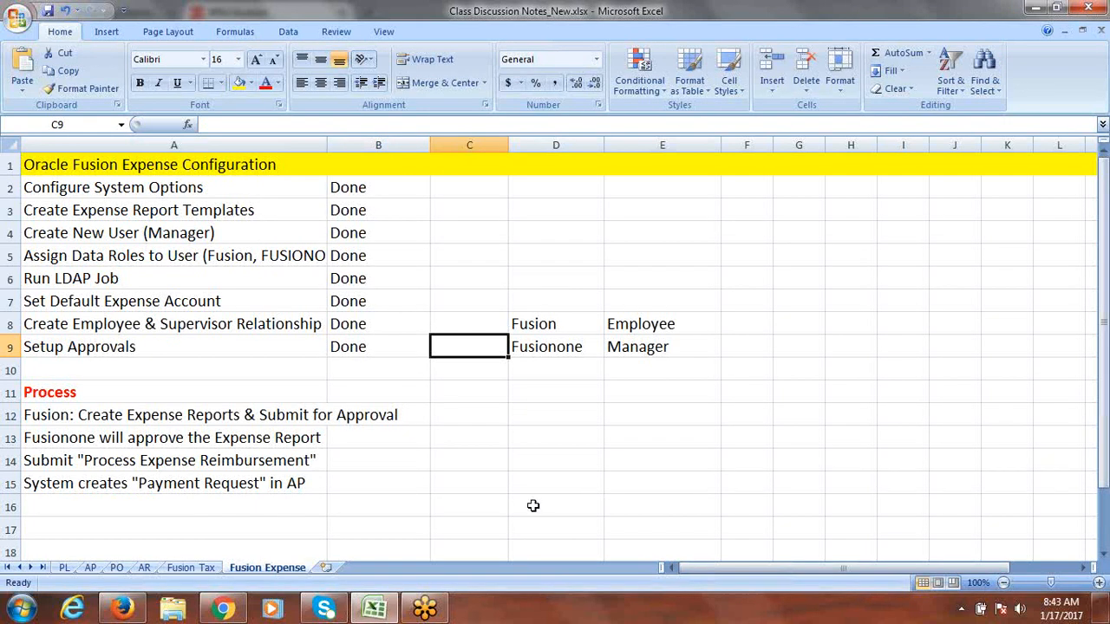
{"action": "left_click", "coordinate": [92, 418]}
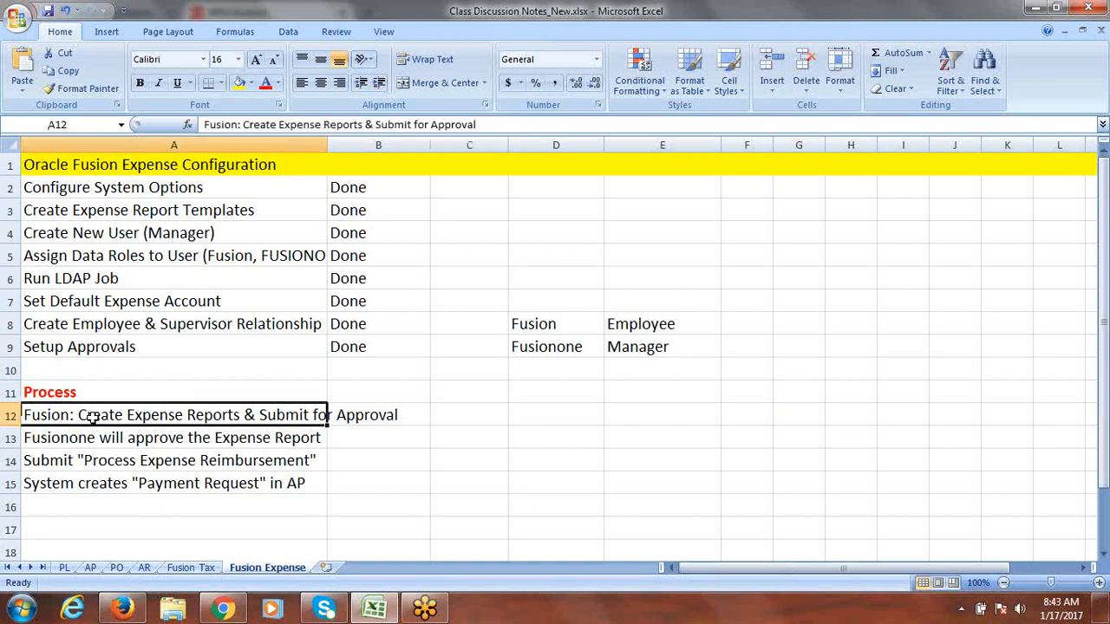
Step: Return to the BPM Worklist window in the browser
{"action": "left_click", "coordinate": [217, 611]}
{"action": "left_click", "coordinate": [212, 612]}
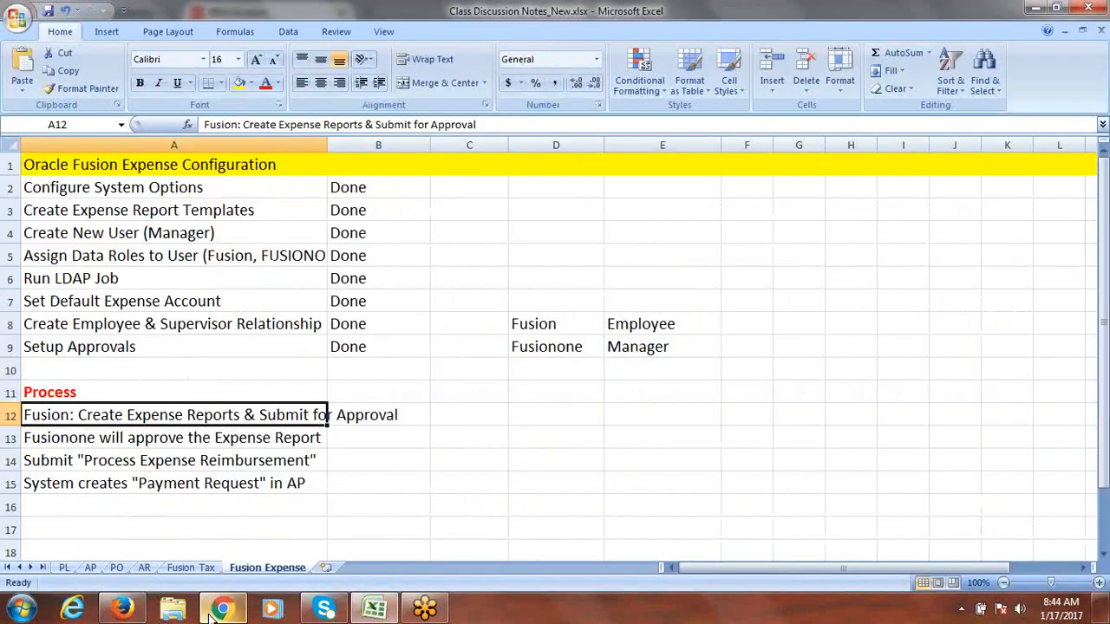
{"action": "left_click", "coordinate": [124, 607]}
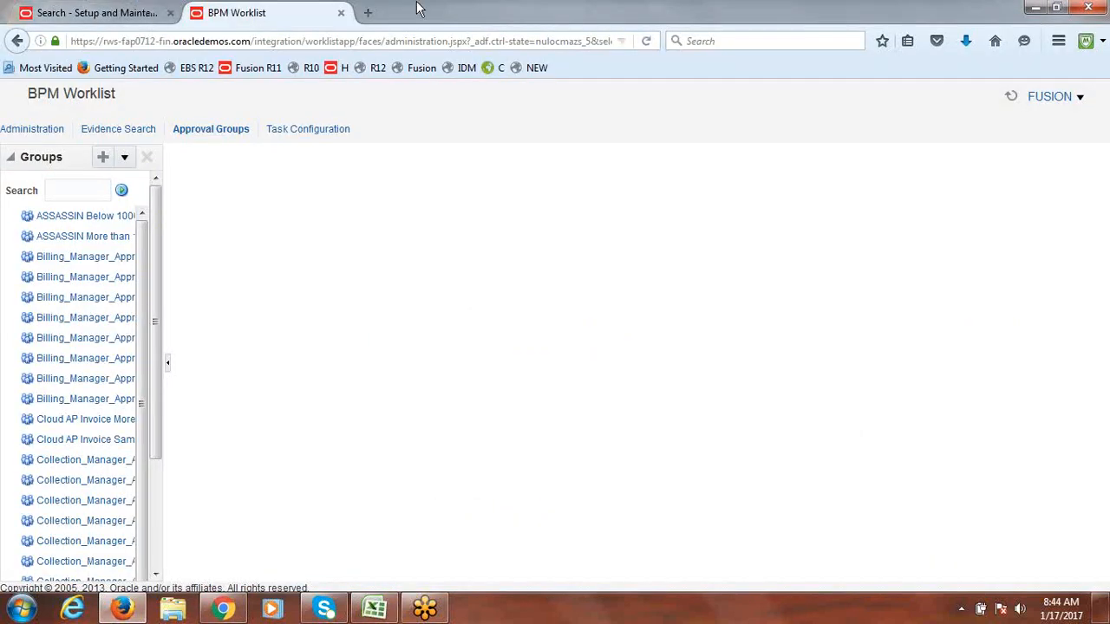
Step: Close the BPM Worklist tab and reload the setup task search page
{"action": "left_click", "coordinate": [341, 12]}
{"action": "left_click", "coordinate": [252, 41]}
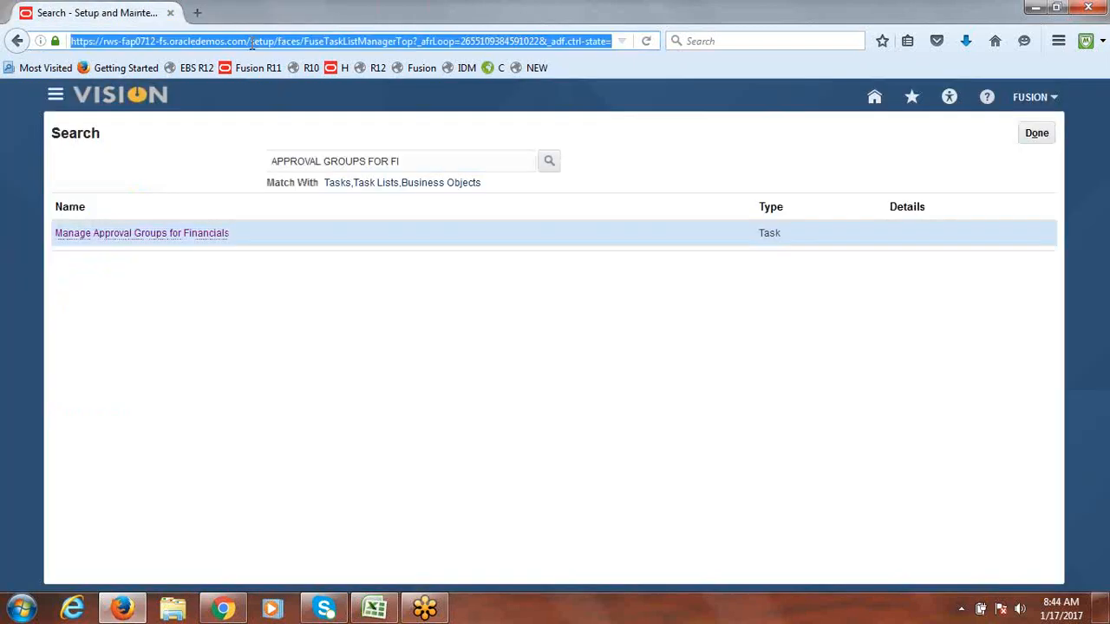
{"action": "key", "text": "Return"}
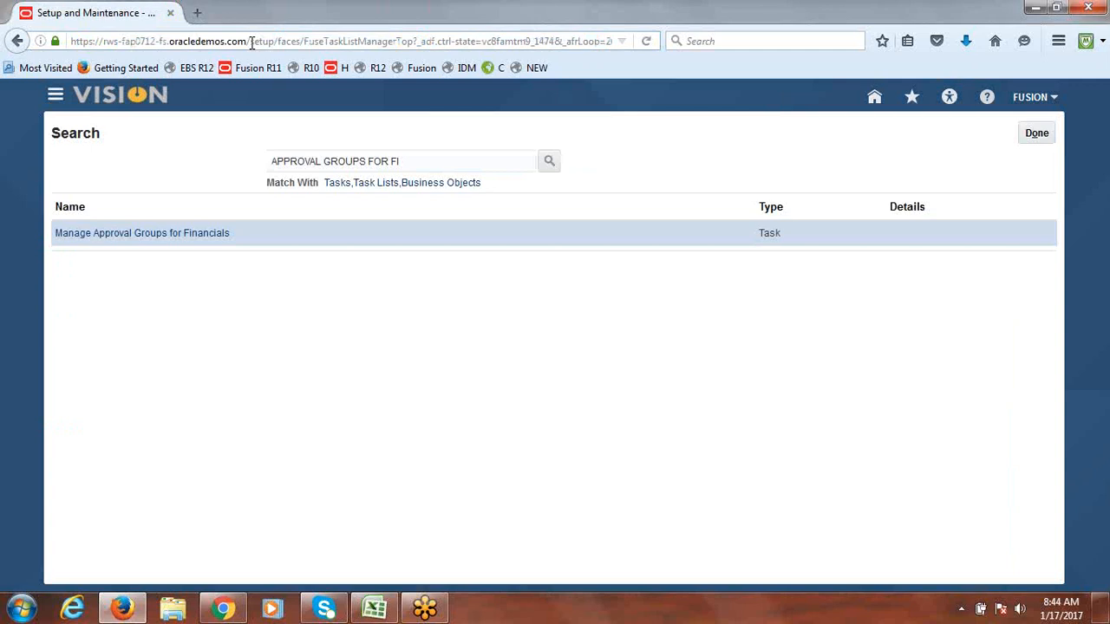
{"action": "left_click", "coordinate": [1045, 138]}
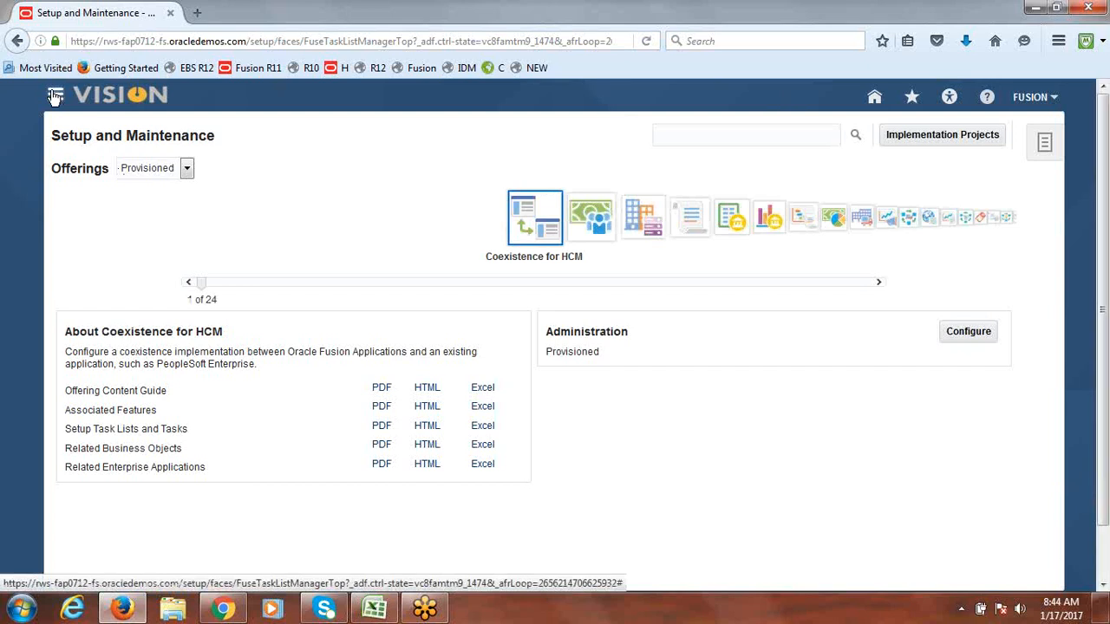
Step: Go to Expenses under About Me in the Navigator menu
{"action": "left_click", "coordinate": [53, 96]}
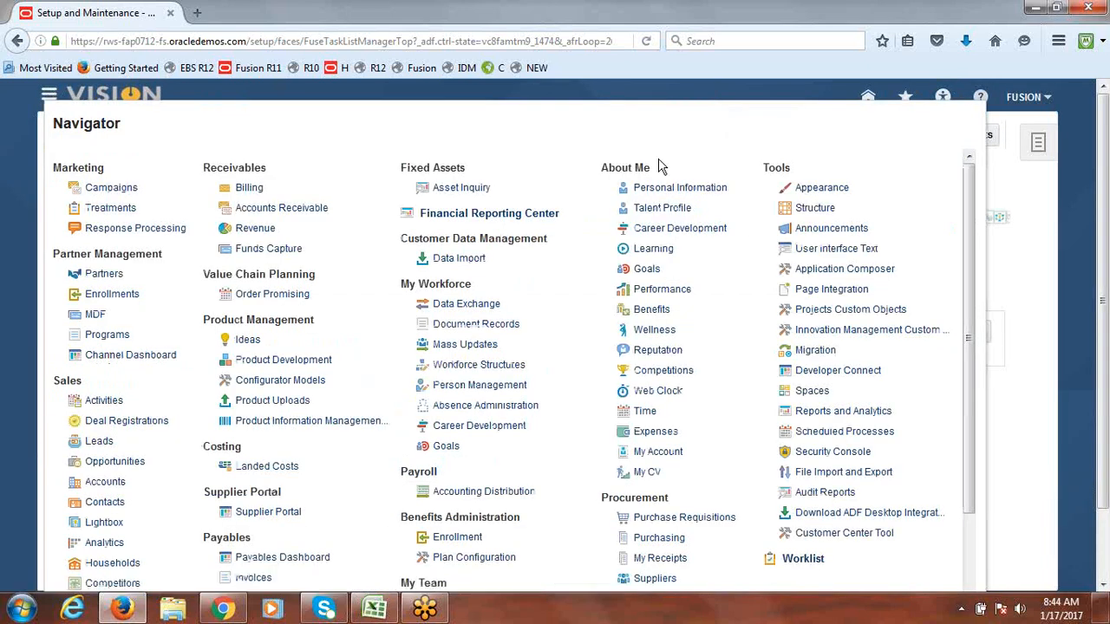
{"action": "mouse_move", "coordinate": [657, 167]}
{"action": "left_mouse_down"}
{"action": "mouse_move", "coordinate": [603, 169]}
{"action": "mouse_move", "coordinate": [654, 168]}
{"action": "left_mouse_up"}
{"action": "left_click", "coordinate": [609, 165]}
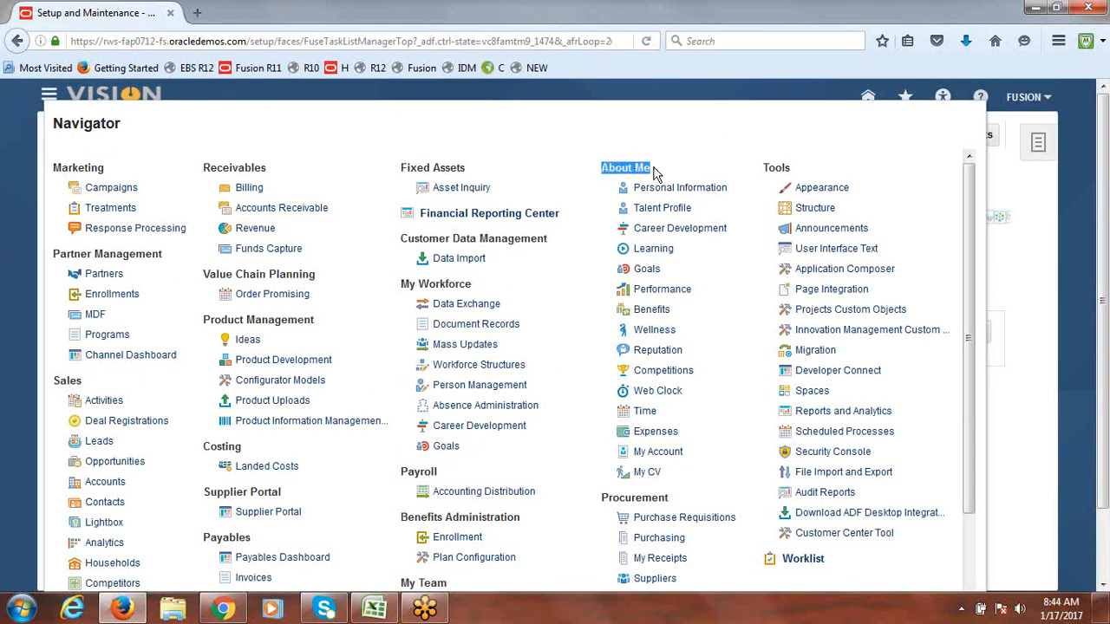
{"action": "left_click", "coordinate": [661, 438]}
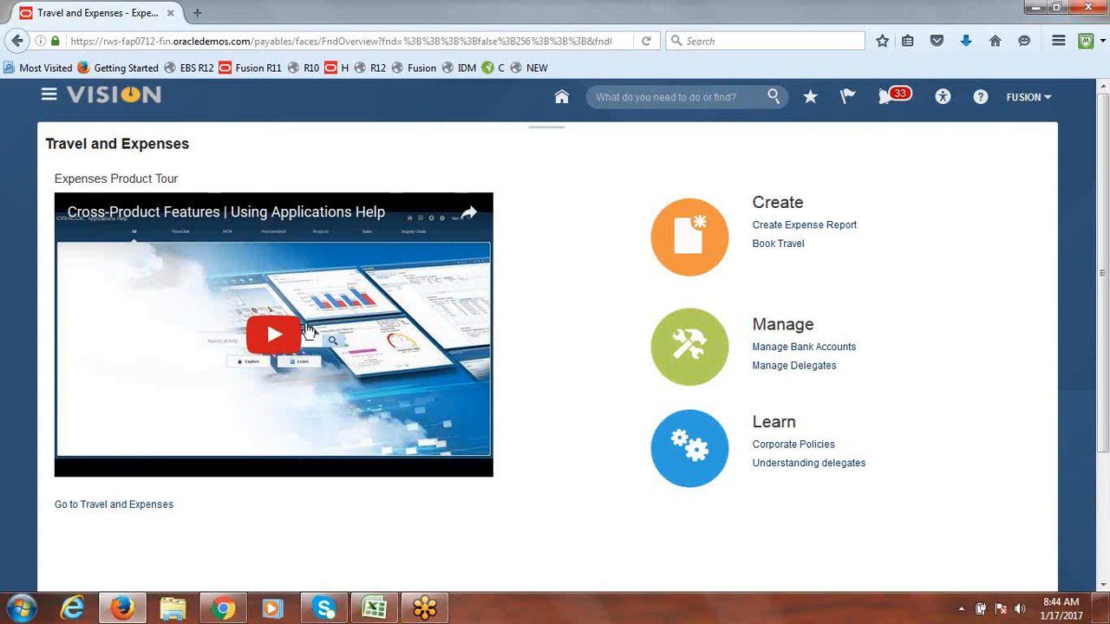
Step: Play and pause the Expenses product tour video, lowering system volume to about 51
{"action": "left_click", "coordinate": [281, 336]}
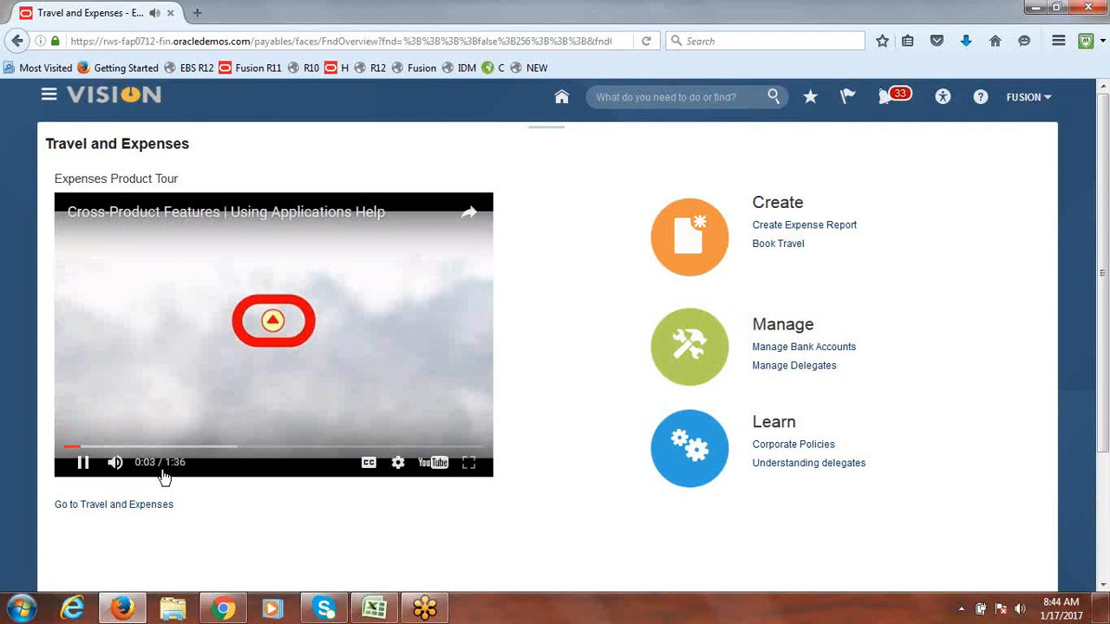
{"action": "left_click", "coordinate": [273, 376]}
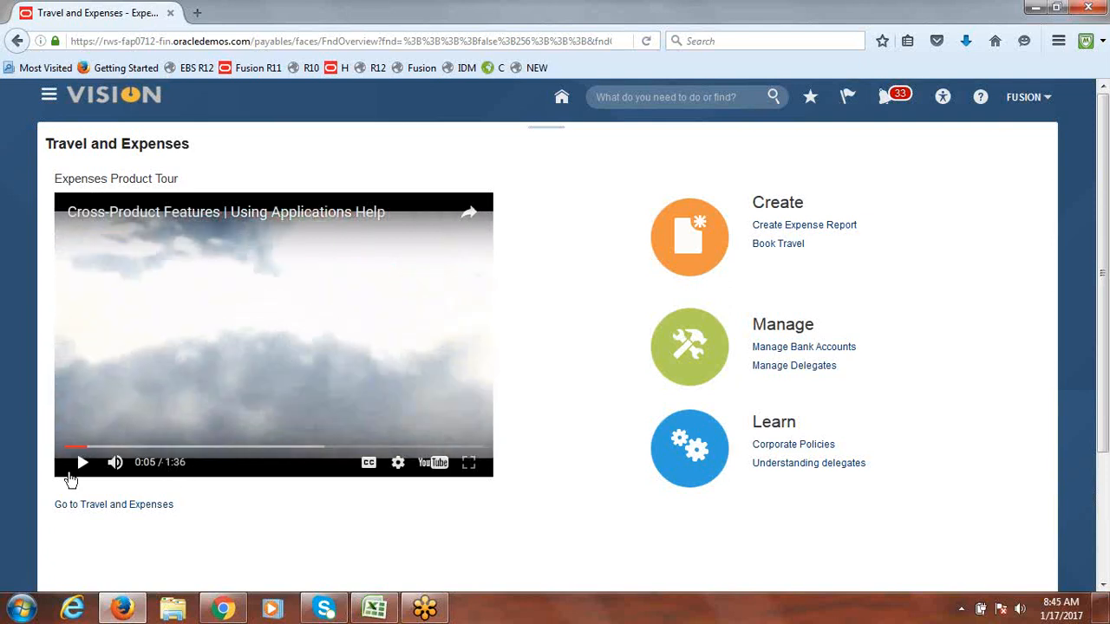
{"action": "left_click", "coordinate": [203, 363]}
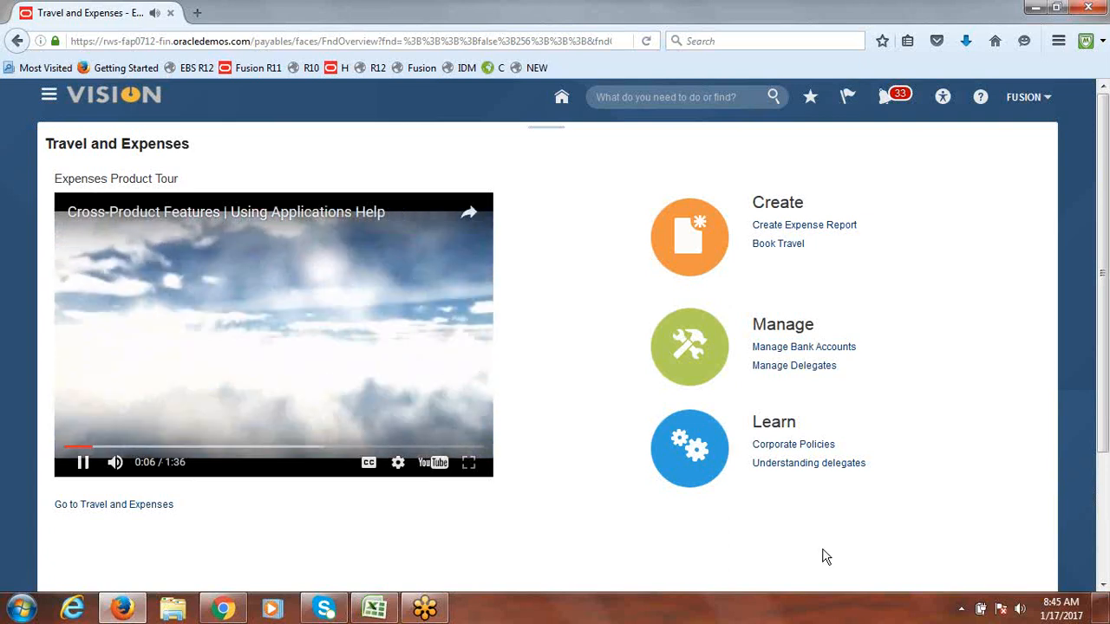
{"action": "left_click", "coordinate": [1022, 609]}
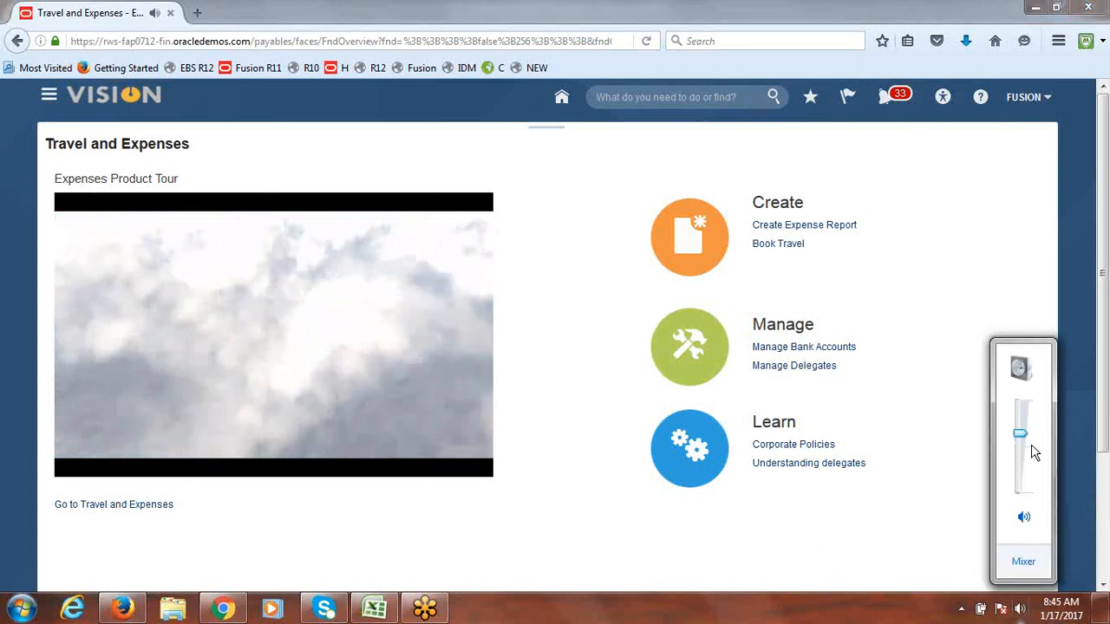
{"action": "left_click_drag", "start_coordinate": [1021, 434], "coordinate": [1023, 447]}
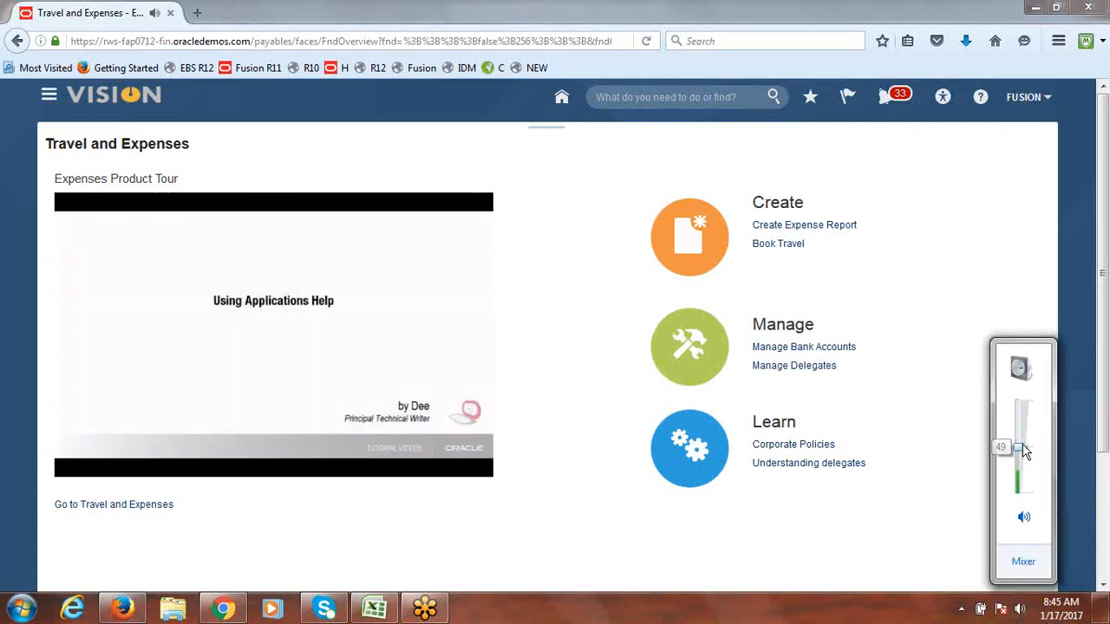
{"action": "left_click", "coordinate": [205, 344]}
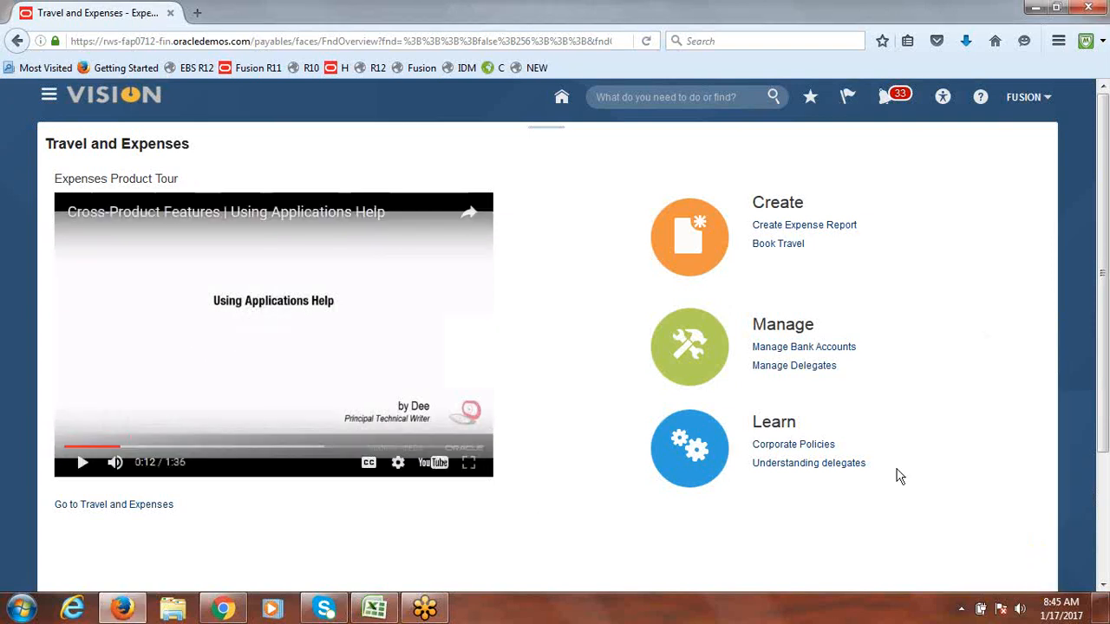
Step: Raise the system volume slightly and start a new expense report
{"action": "left_click", "coordinate": [1021, 604]}
{"action": "left_click_drag", "start_coordinate": [1018, 448], "coordinate": [1018, 432]}
{"action": "left_click", "coordinate": [611, 258]}
{"action": "left_click", "coordinate": [806, 226]}
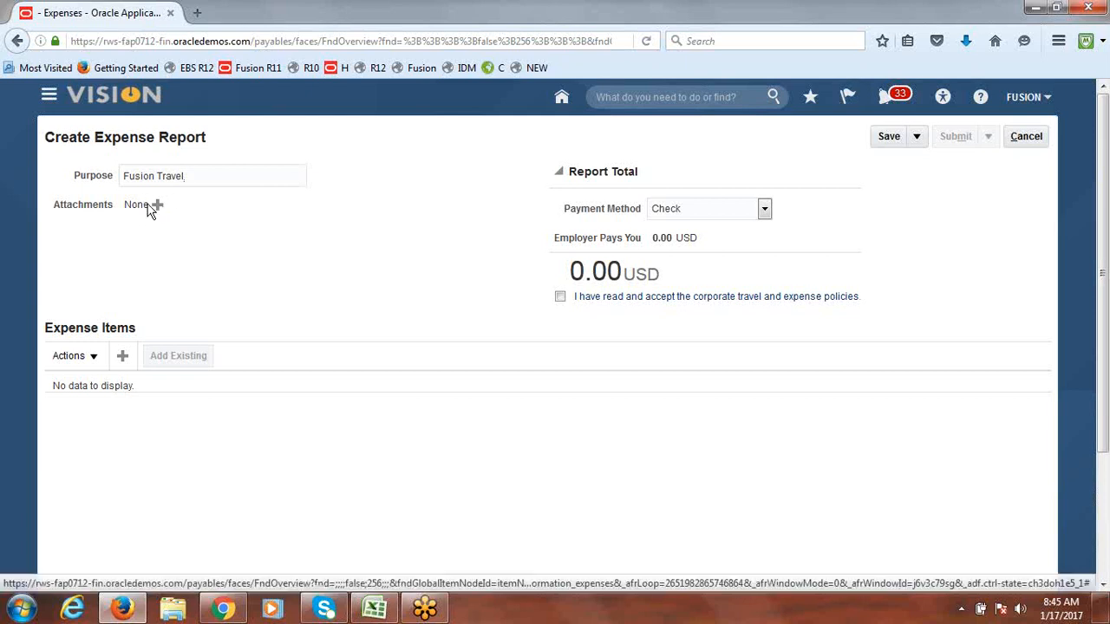
Step: Accept the corporate expense policies and add a new Airfare expense item
{"action": "left_click", "coordinate": [563, 298]}
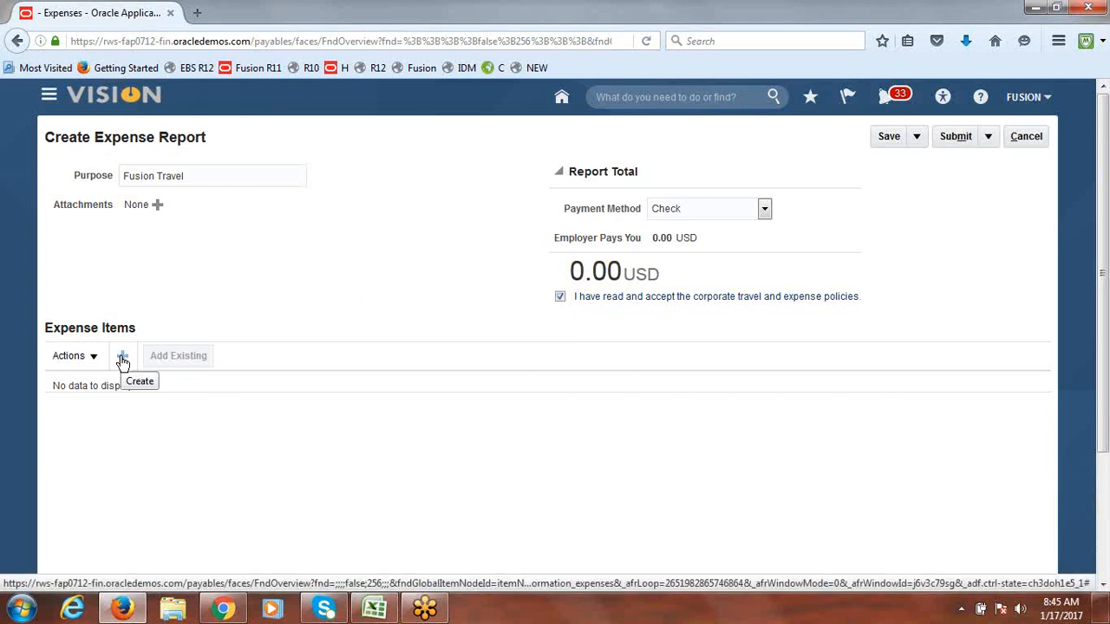
{"action": "left_click", "coordinate": [122, 358]}
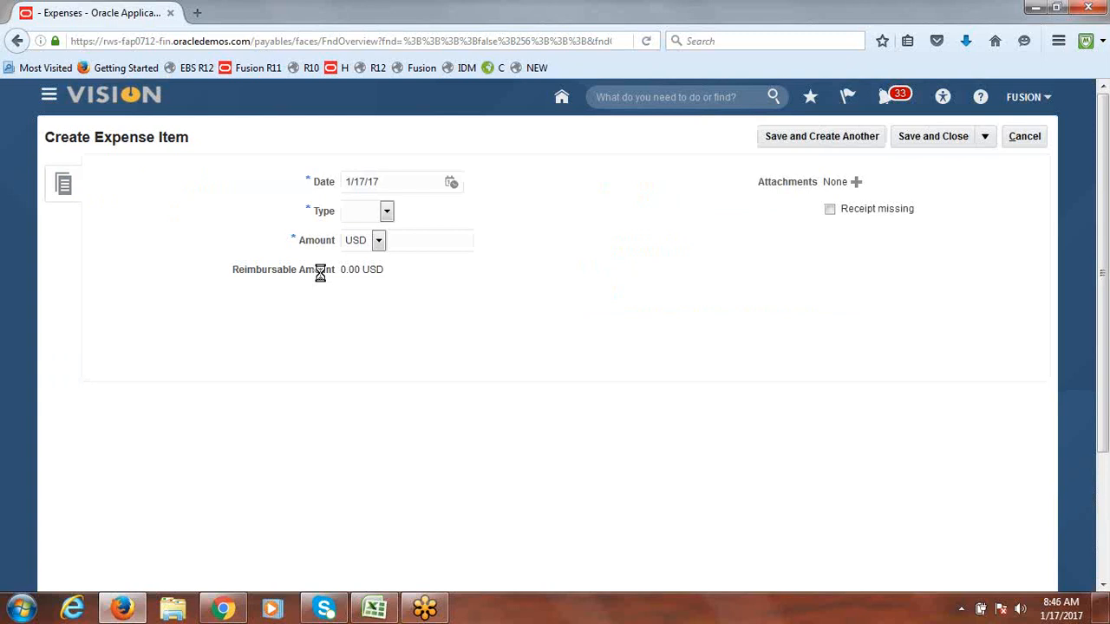
{"action": "left_click", "coordinate": [387, 211]}
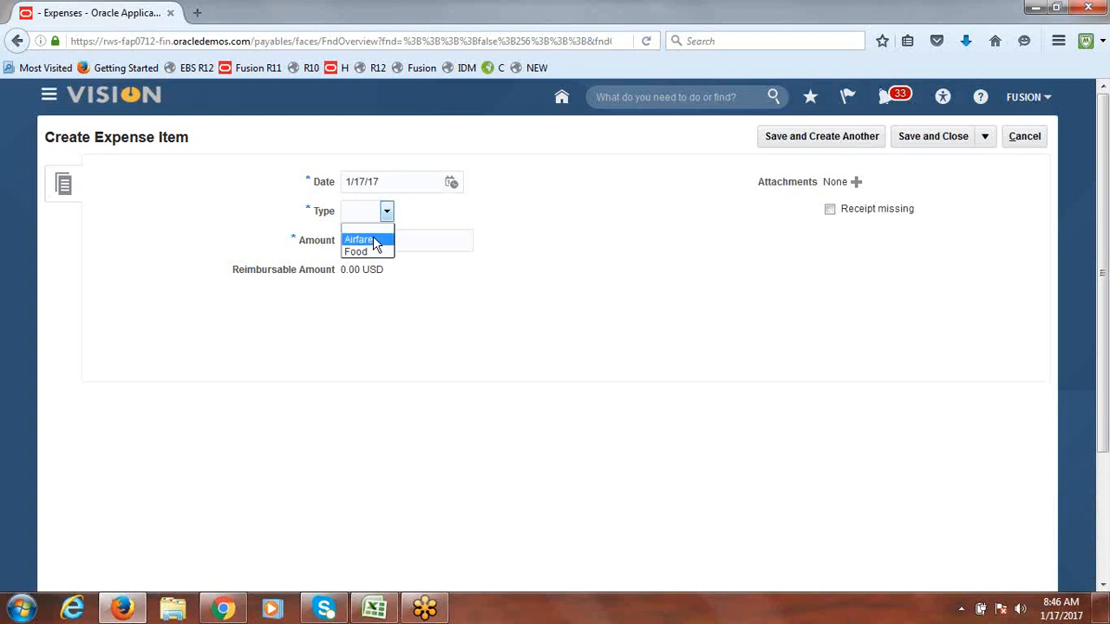
{"action": "left_click", "coordinate": [375, 239]}
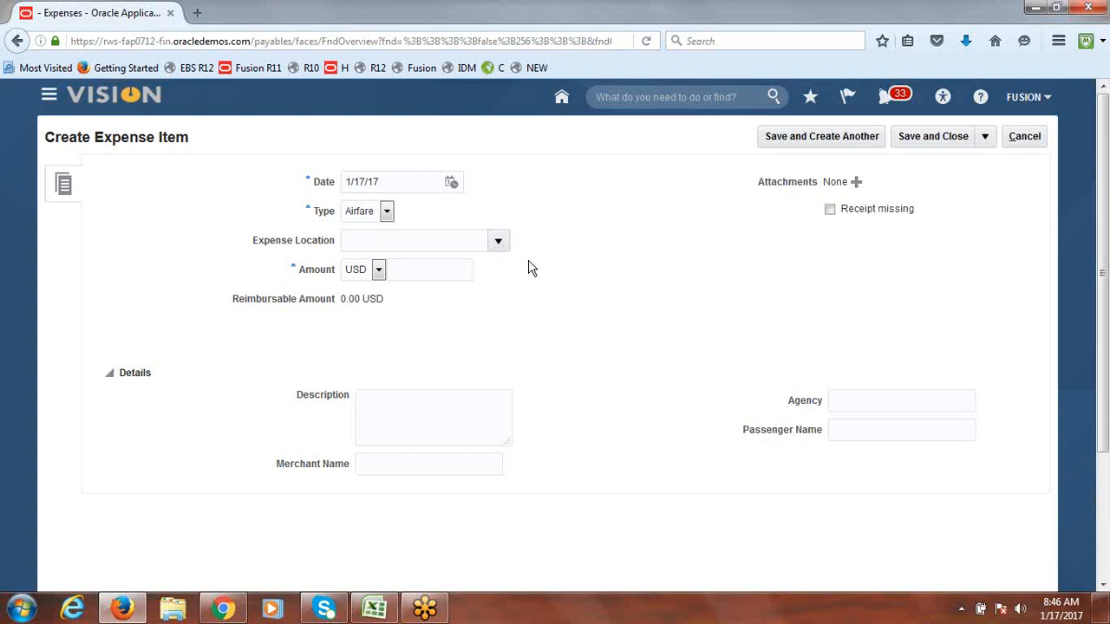
Step: Enter 1000 as the Airfare amount and save the item, starting another
{"action": "left_click", "coordinate": [426, 272]}
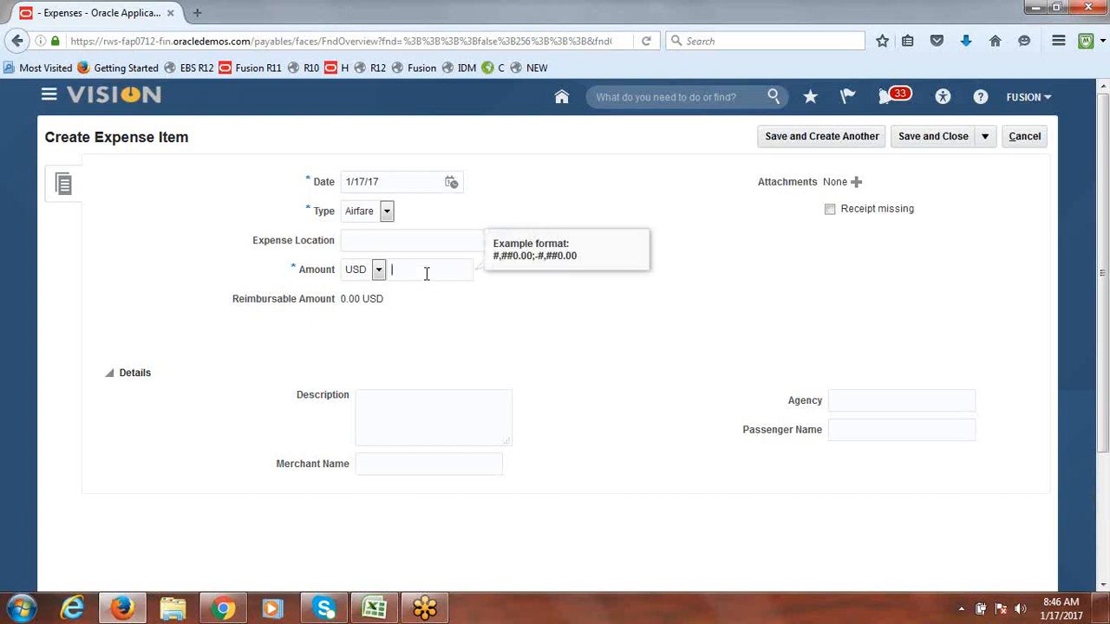
{"action": "type", "text": "5"}
{"action": "key", "text": "BackSpace"}
{"action": "type", "text": "1000"}
{"action": "key", "text": "Tab"}
{"action": "left_click", "coordinate": [822, 139]}
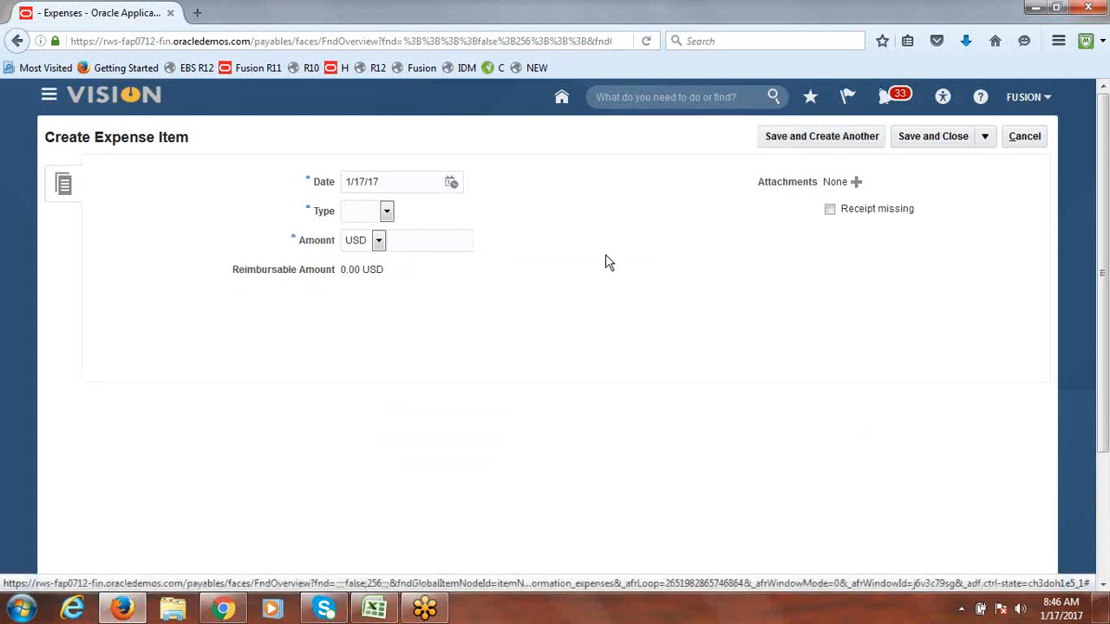
Step: Add a 100 USD Food item, save it, and check the report's Saved 1,100.00 USD status
{"action": "left_click", "coordinate": [385, 211]}
{"action": "left_click", "coordinate": [366, 251]}
{"action": "left_click", "coordinate": [431, 272]}
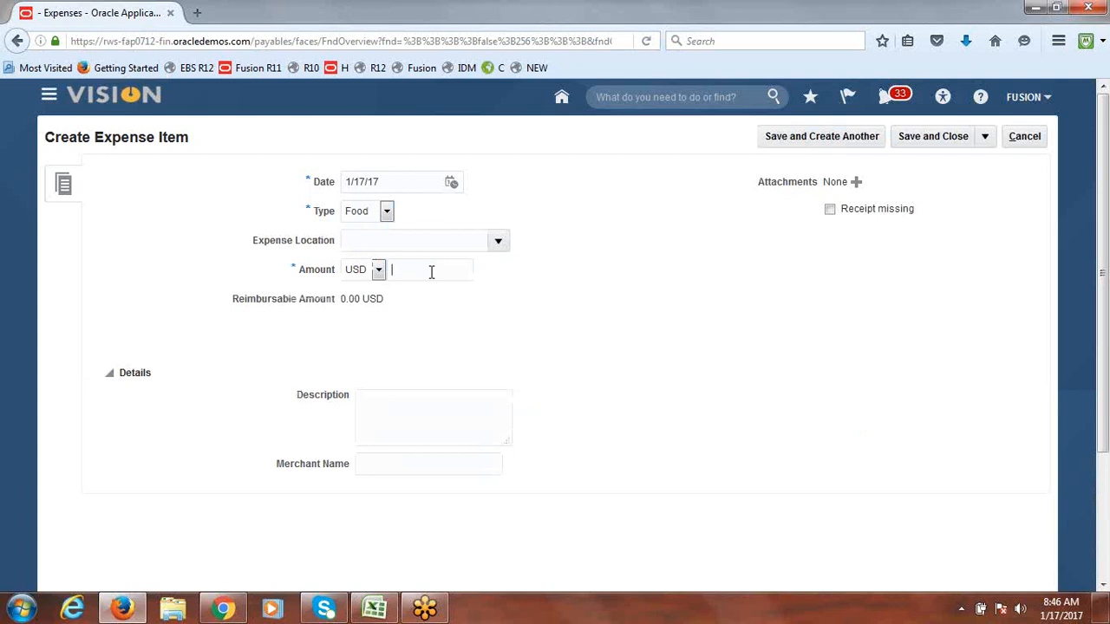
{"action": "type", "text": "100"}
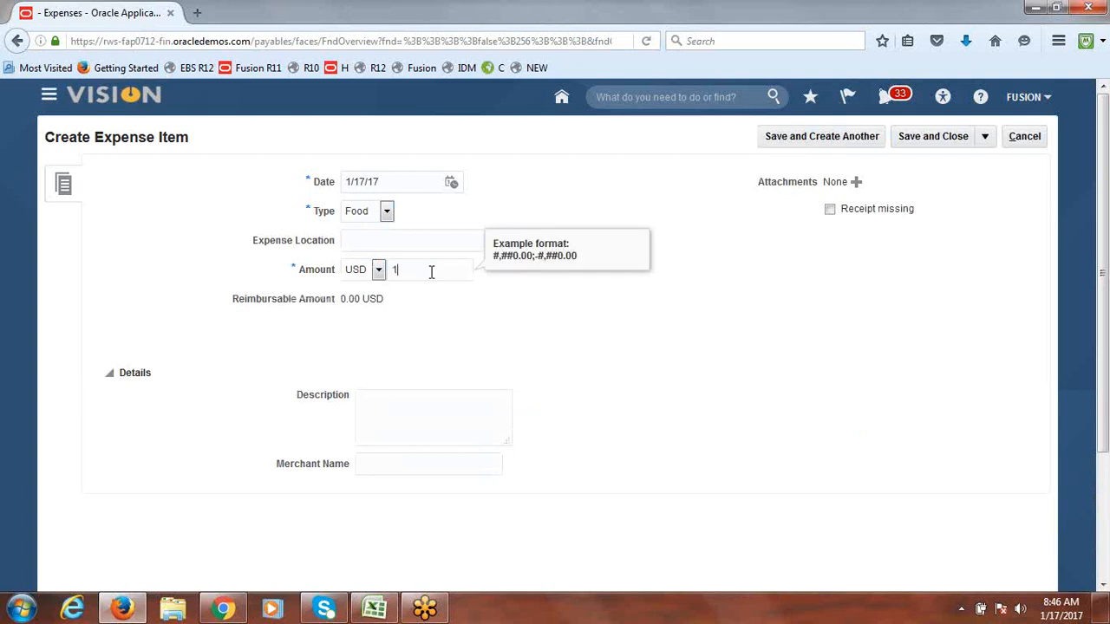
{"action": "left_click", "coordinate": [578, 335]}
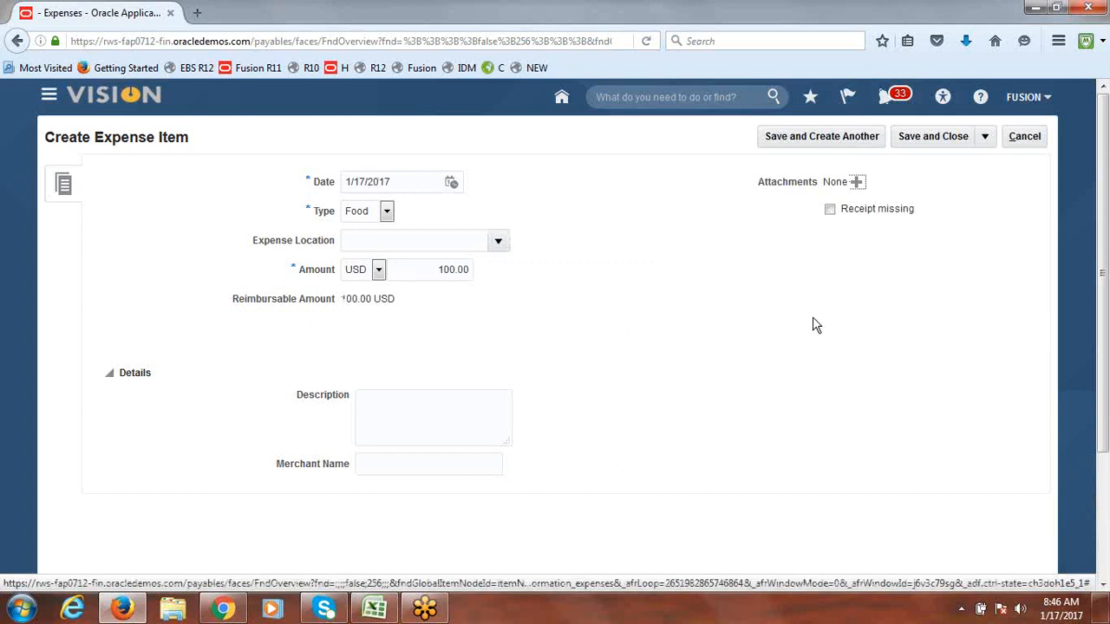
{"action": "left_click", "coordinate": [927, 136]}
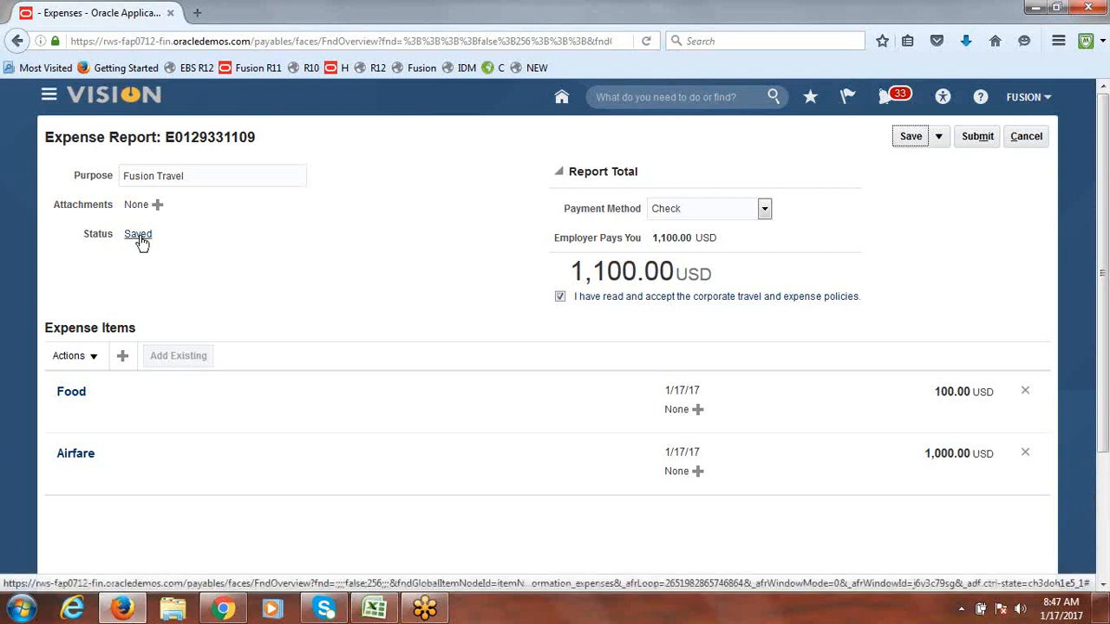
{"action": "left_click_drag", "start_coordinate": [84, 240], "coordinate": [108, 243]}
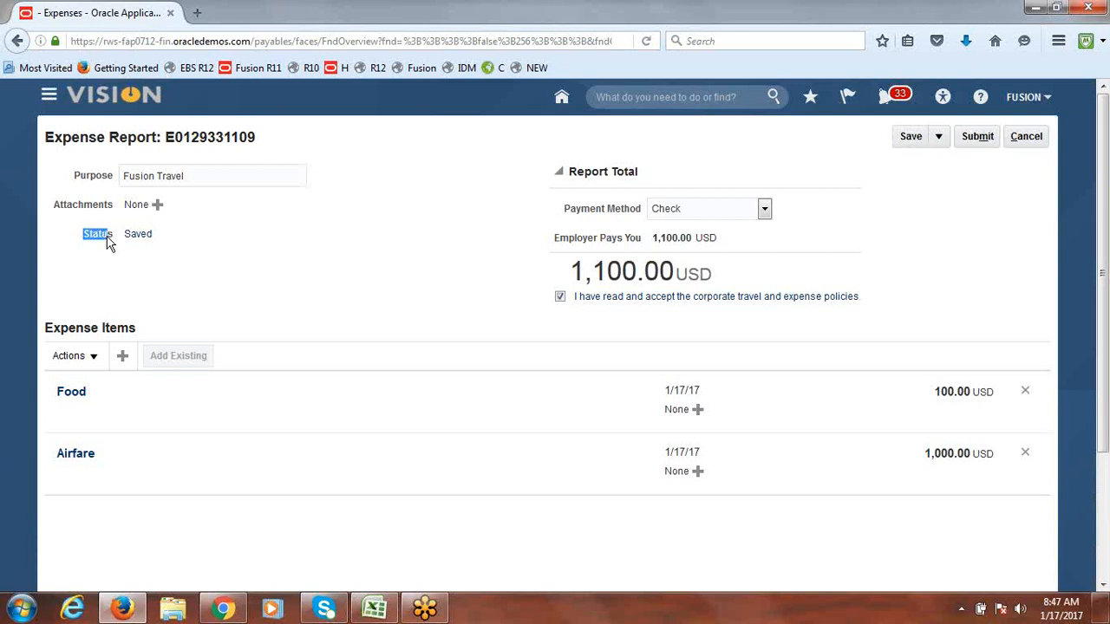
{"action": "left_click", "coordinate": [142, 236]}
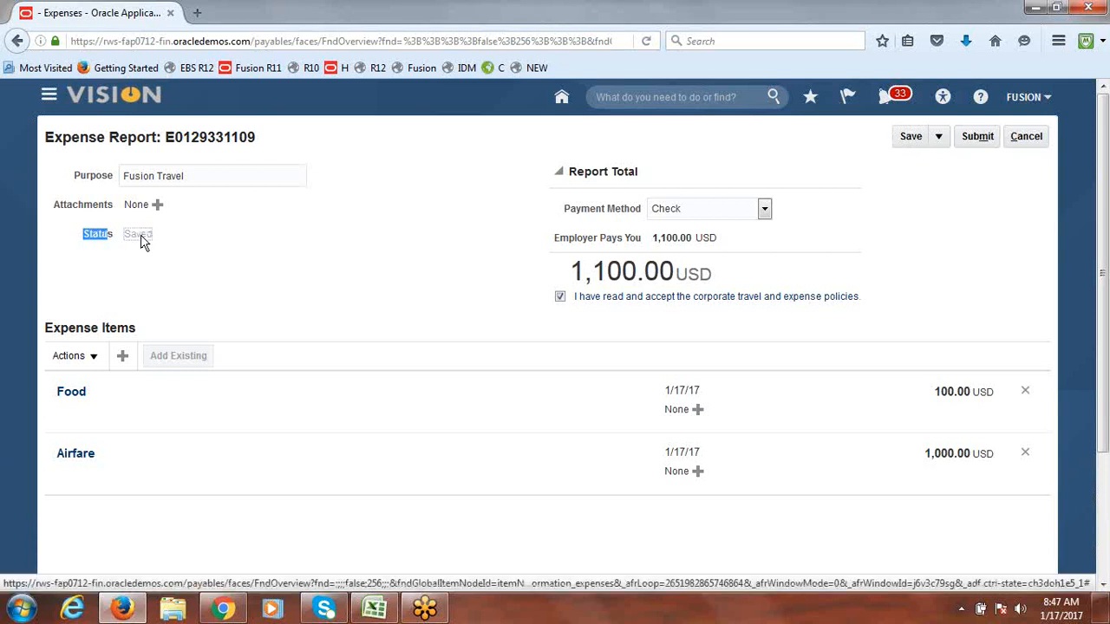
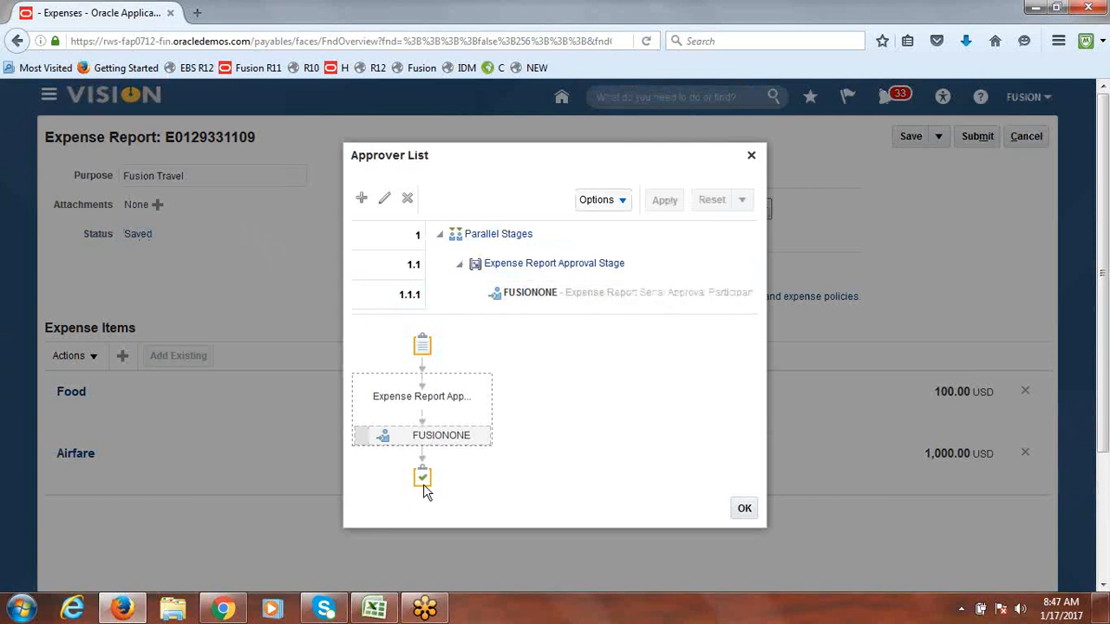
{"action": "mouse_move", "coordinate": [414, 436]}
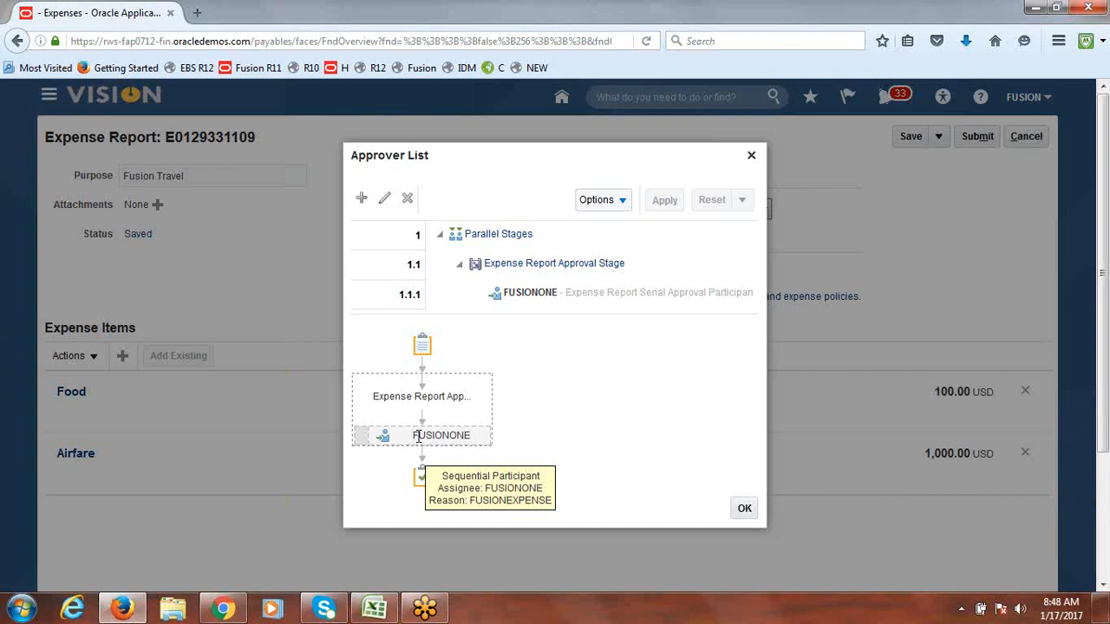
{"action": "left_click", "coordinate": [418, 437]}
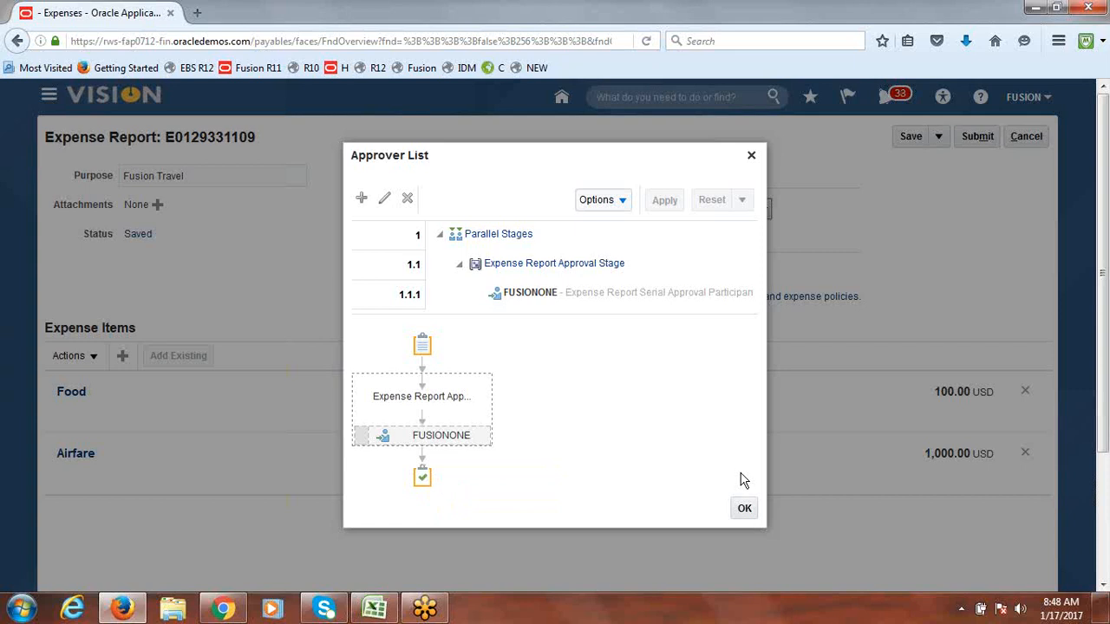
{"action": "left_click", "coordinate": [744, 510]}
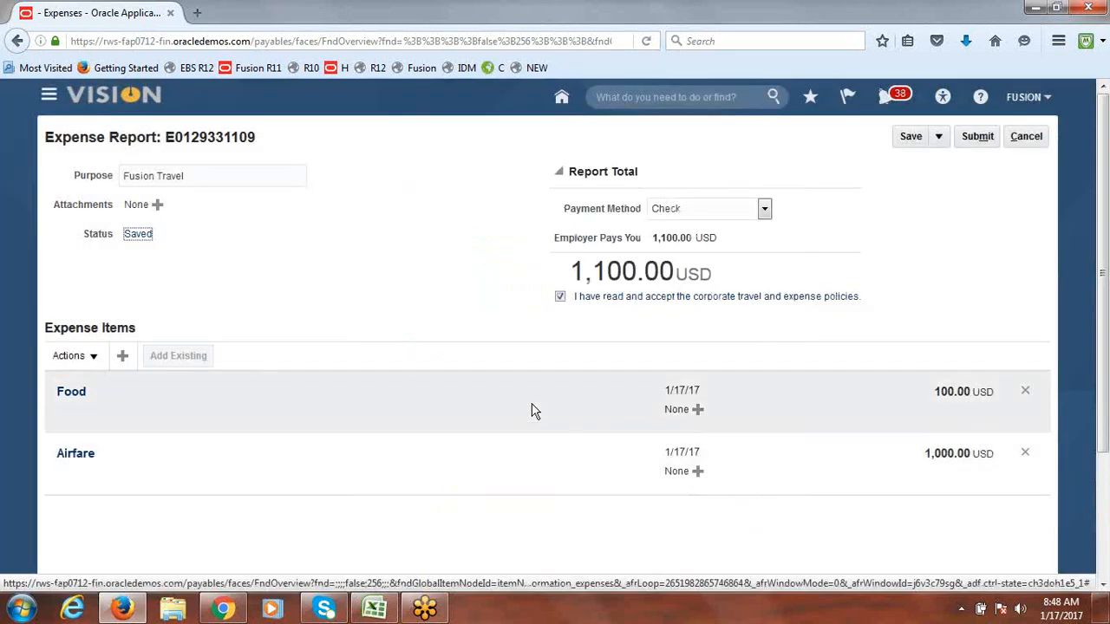
Step: Submit the 1,100.00 USD expense report for approval and confirm it shows pending manager approval
{"action": "left_click", "coordinate": [980, 136]}
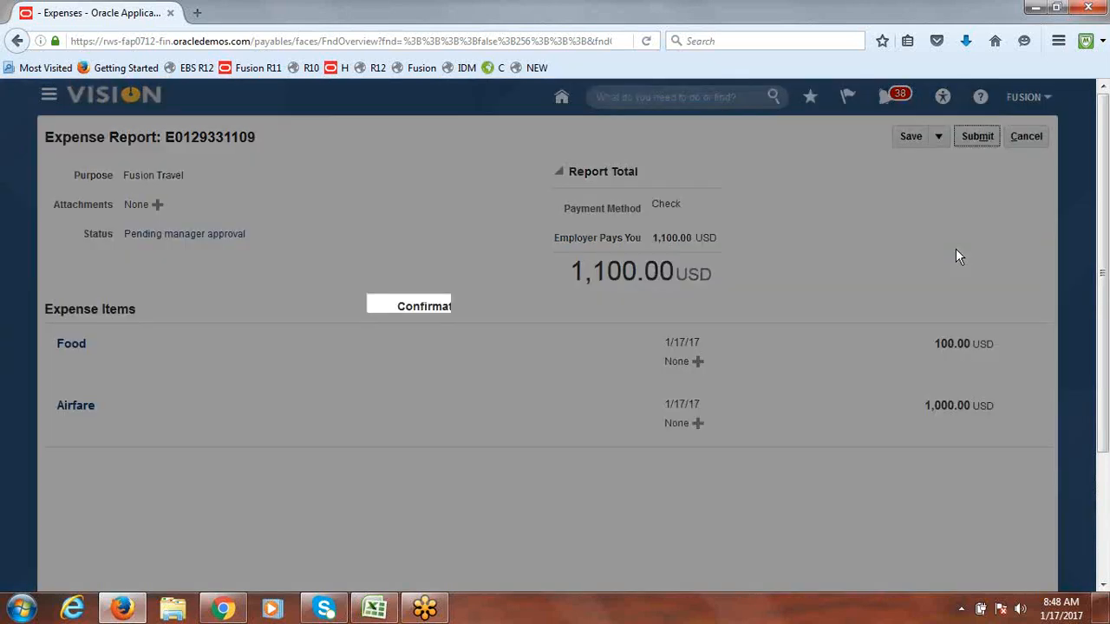
{"action": "left_click", "coordinate": [684, 359]}
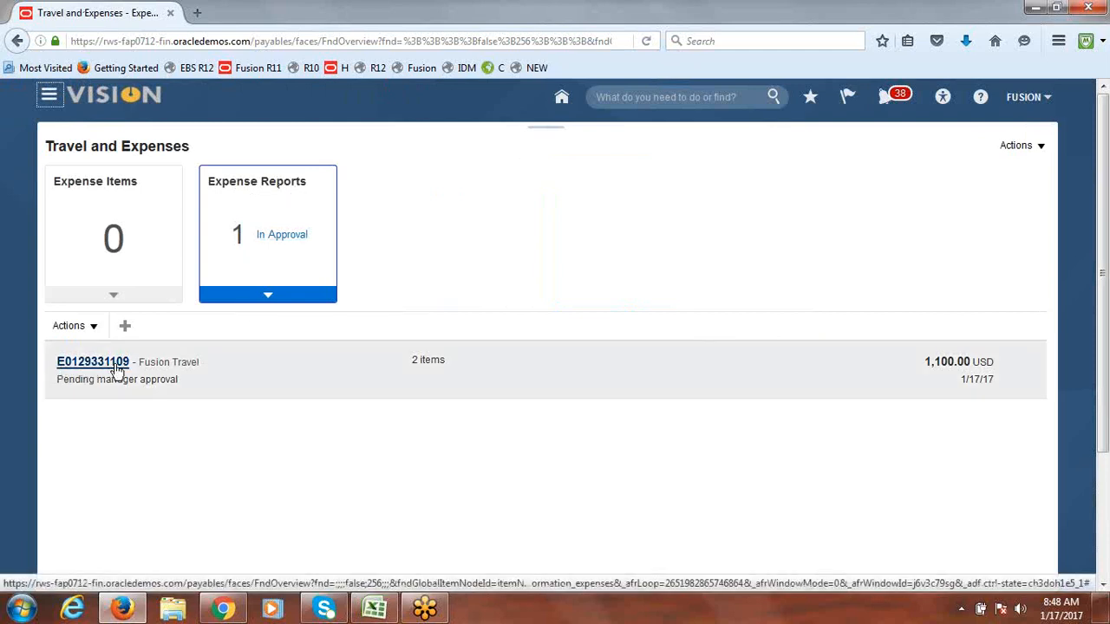
{"action": "triple_click", "coordinate": [59, 371]}
{"action": "left_click", "coordinate": [214, 448]}
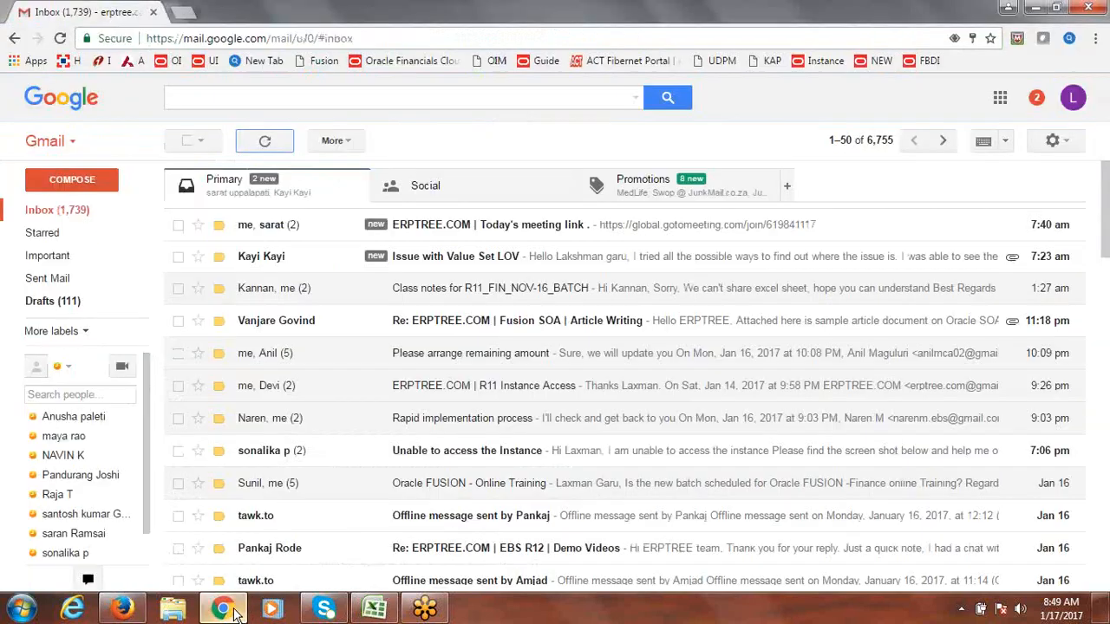
Step: Load the Oracle cloud sign-in page in a new Chrome tab and sign in as the approving user
{"action": "left_click", "coordinate": [223, 609]}
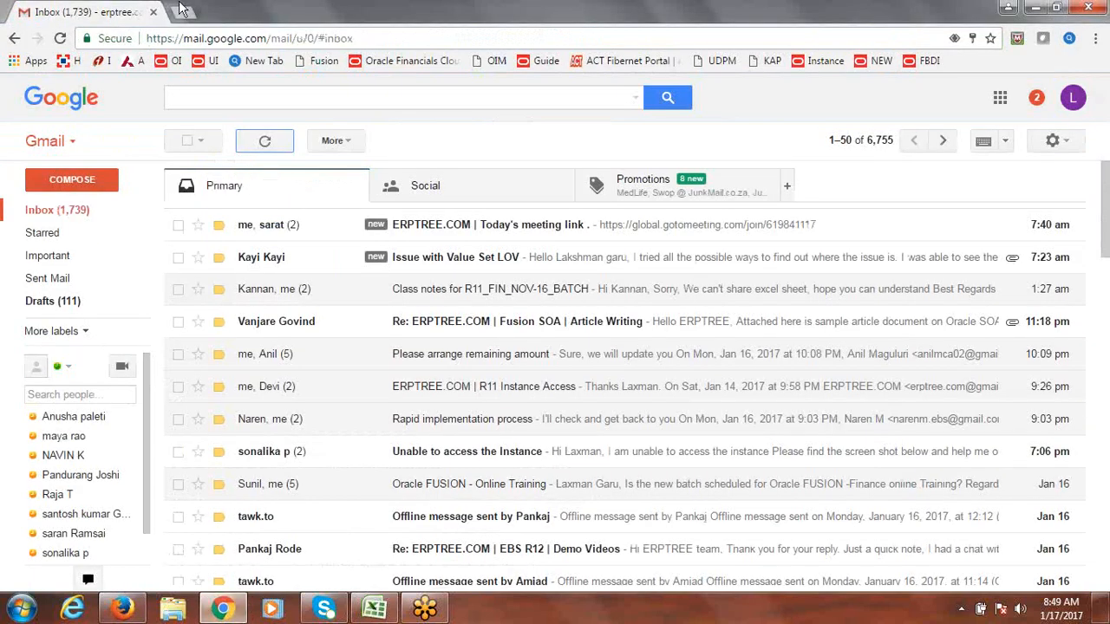
{"action": "left_click", "coordinate": [183, 12]}
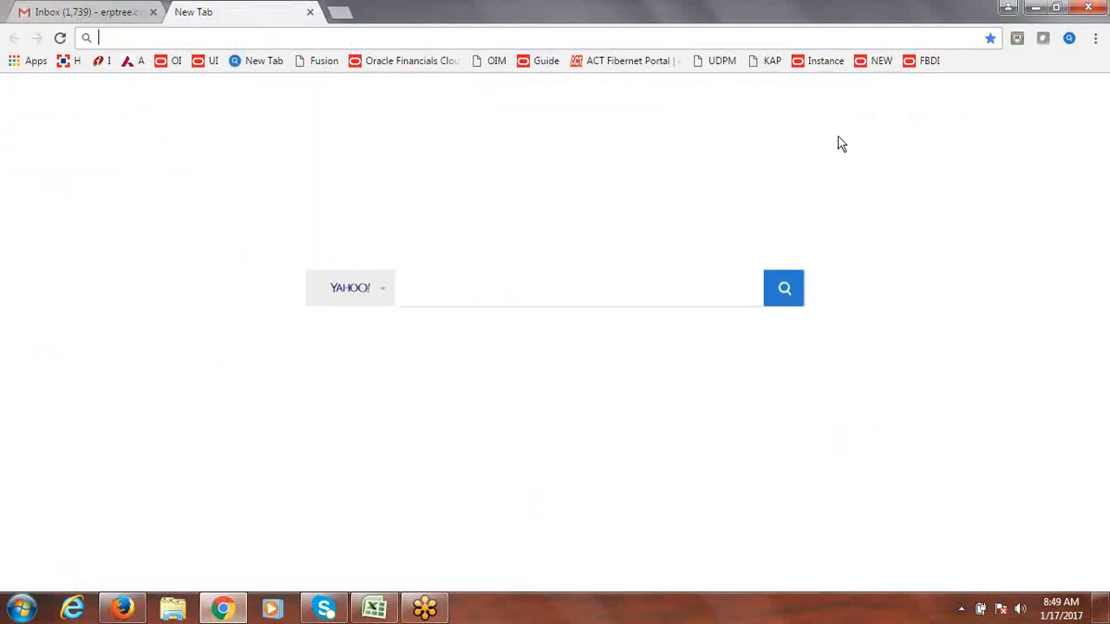
{"action": "left_click", "coordinate": [889, 68]}
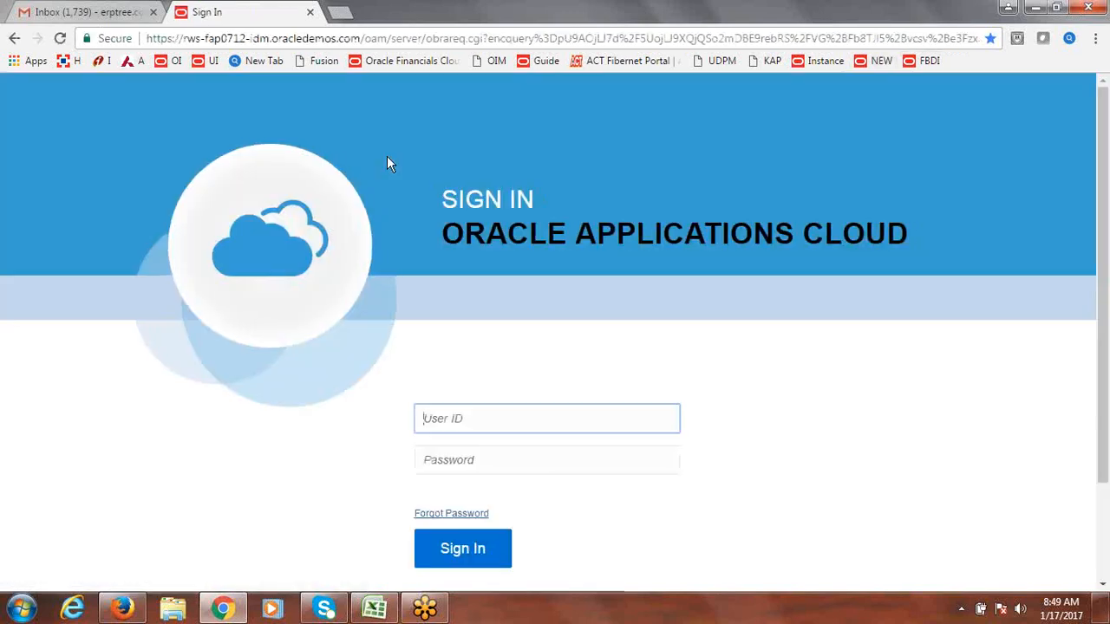
{"action": "type", "text": "fusionone"}
{"action": "key", "text": "Tab"}
{"action": "type", "text": "W"}
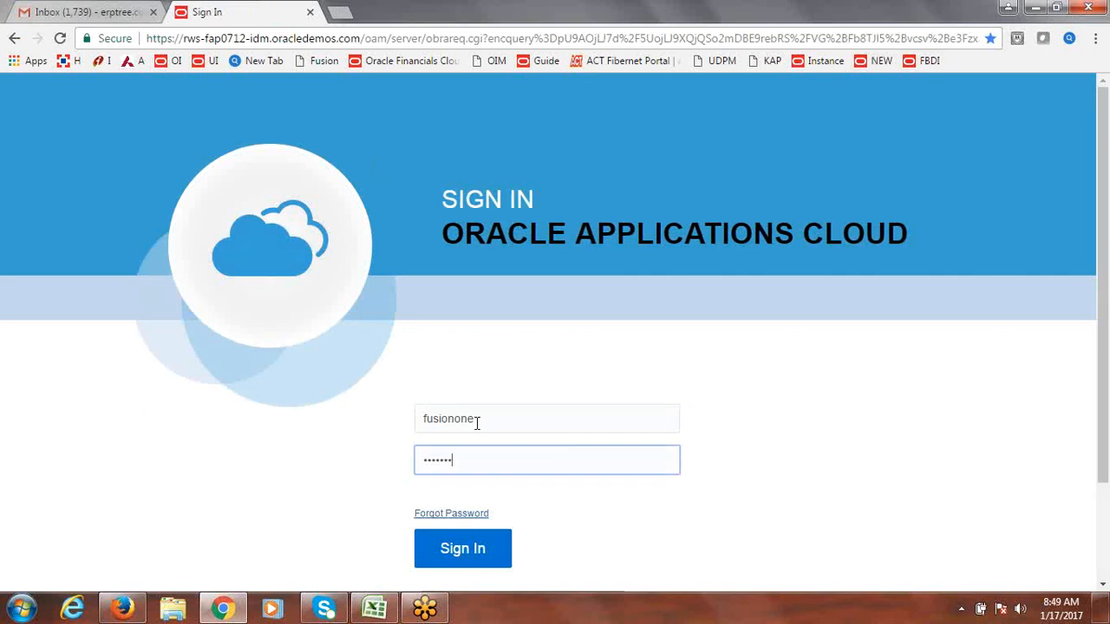
{"action": "left_click", "coordinate": [459, 557]}
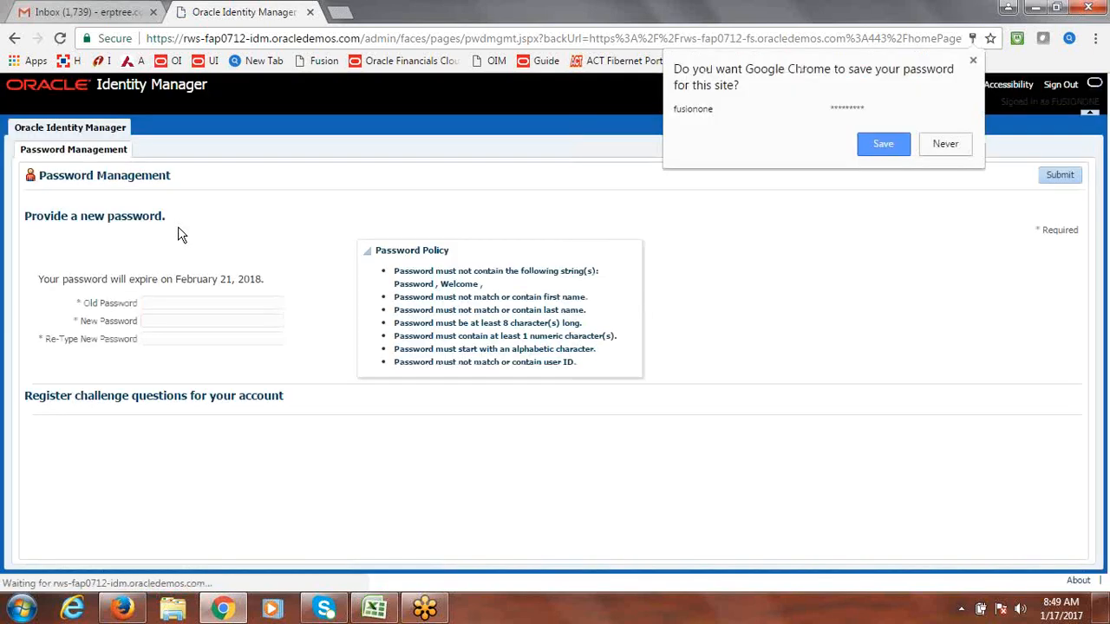
Step: Fill in the old, new and re-typed passwords and submit the password change
{"action": "left_click", "coordinate": [944, 144]}
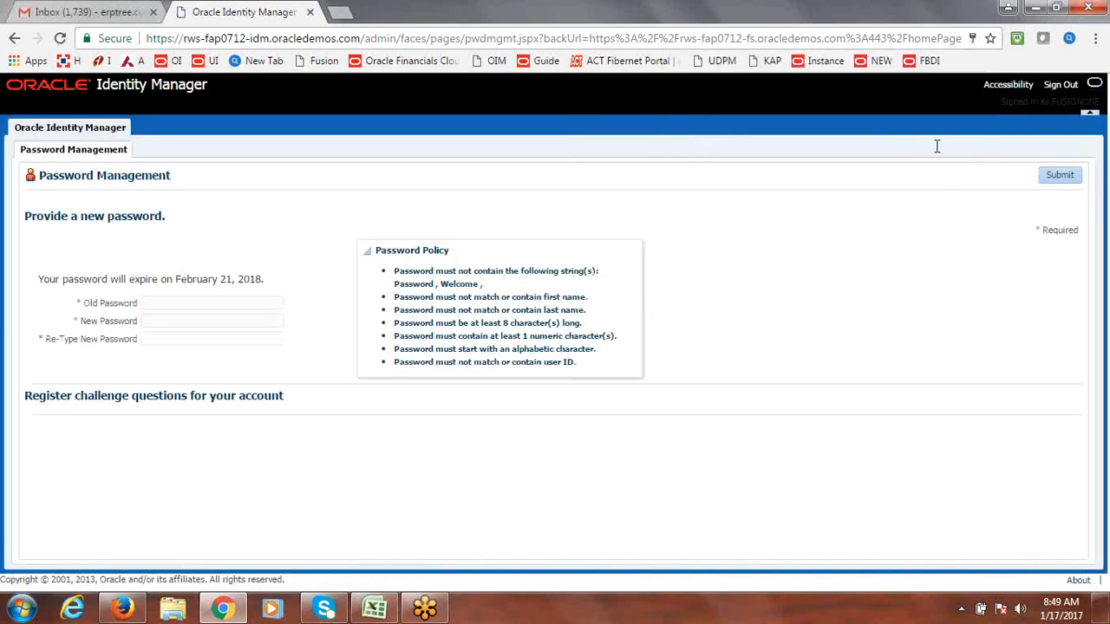
{"action": "left_click", "coordinate": [216, 304]}
{"action": "type", "text": "•••••••••"}
{"action": "key", "text": "Tab"}
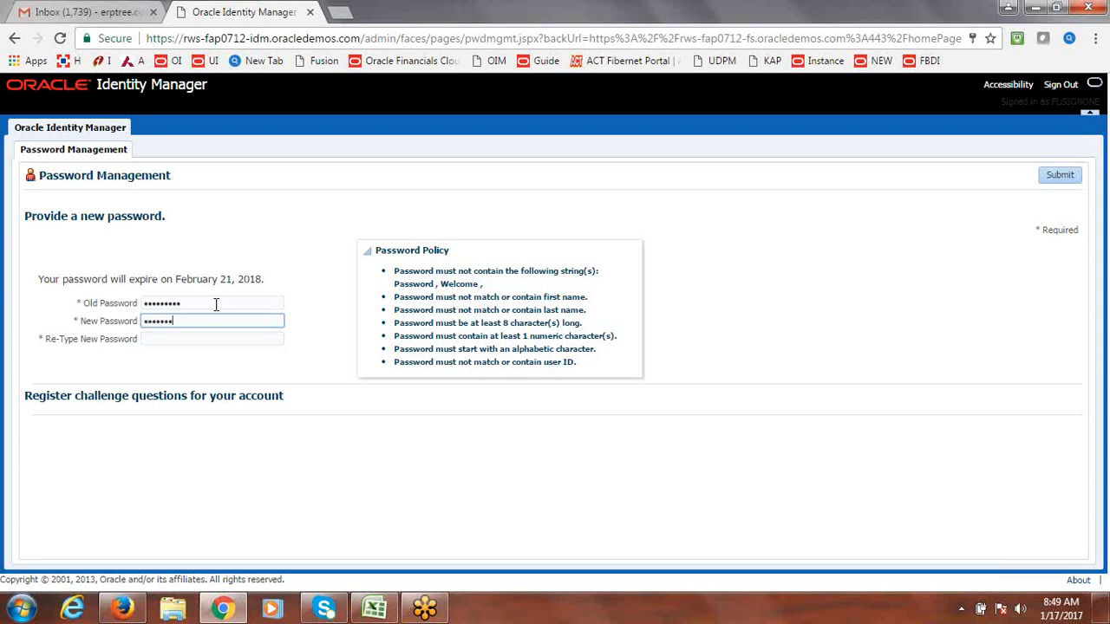
{"action": "key", "text": "Tab"}
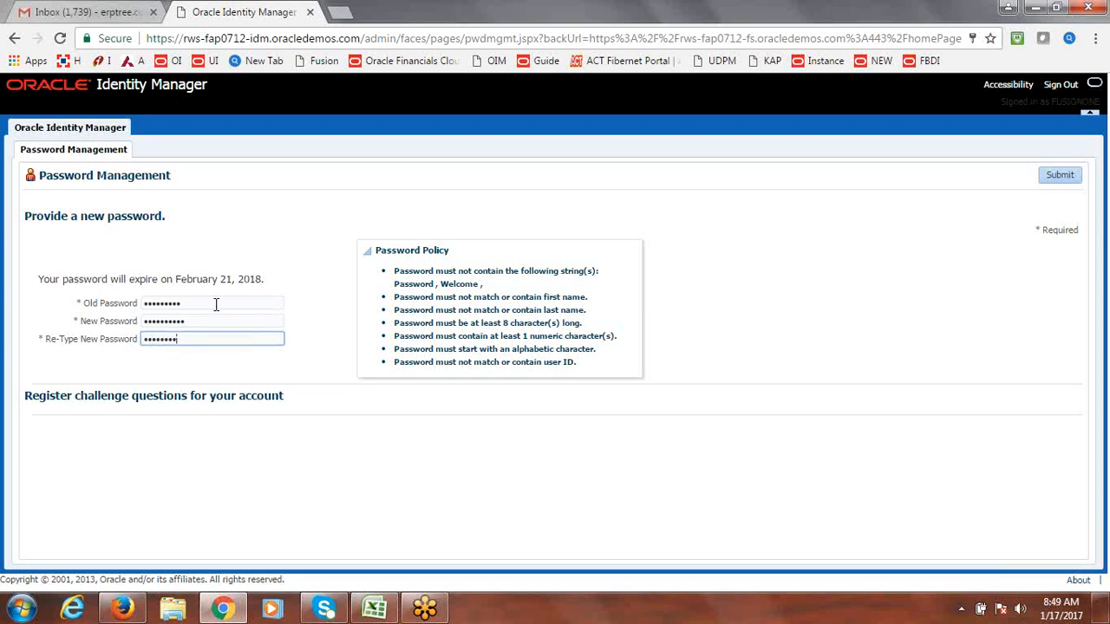
{"action": "left_click", "coordinate": [1064, 176]}
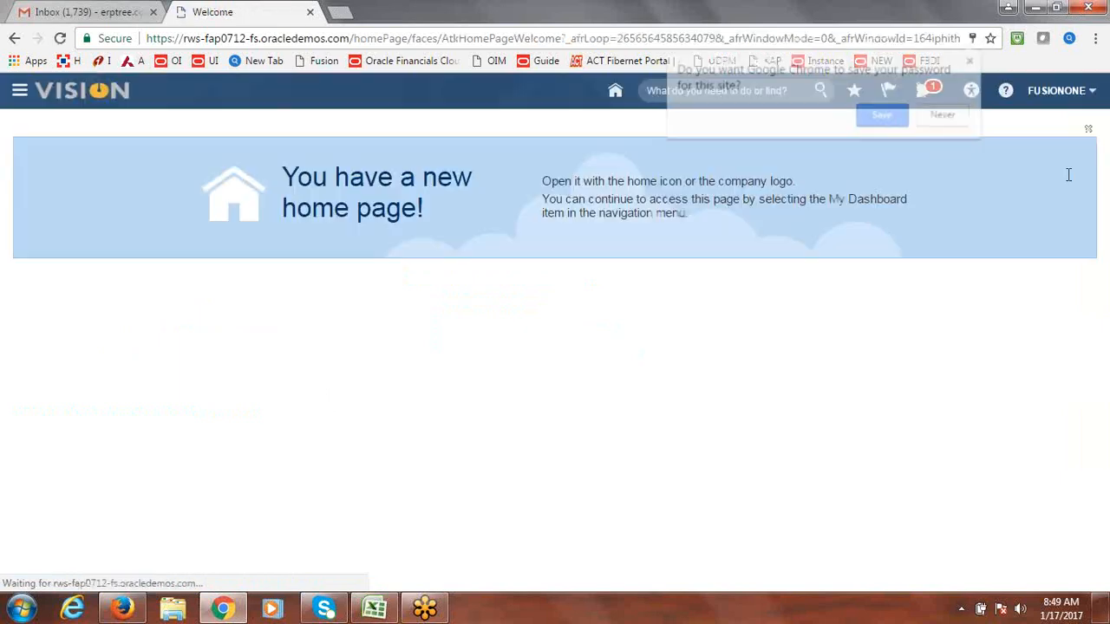
Step: Mark the assigned benefits task from the notifications as completed and close its window
{"action": "left_click", "coordinate": [956, 117]}
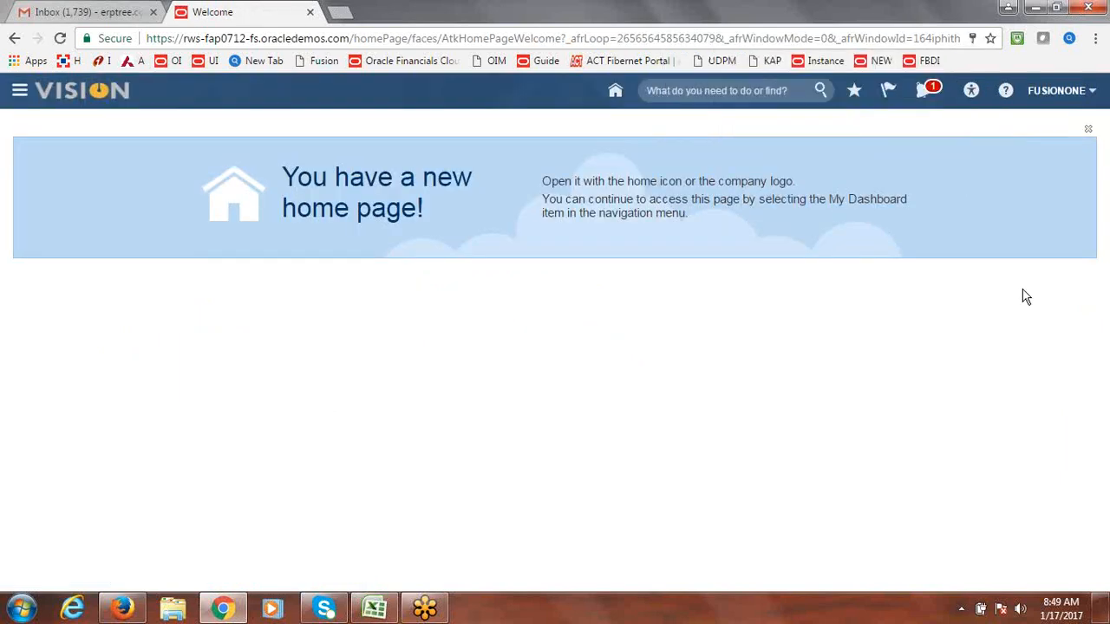
{"action": "left_click", "coordinate": [924, 91]}
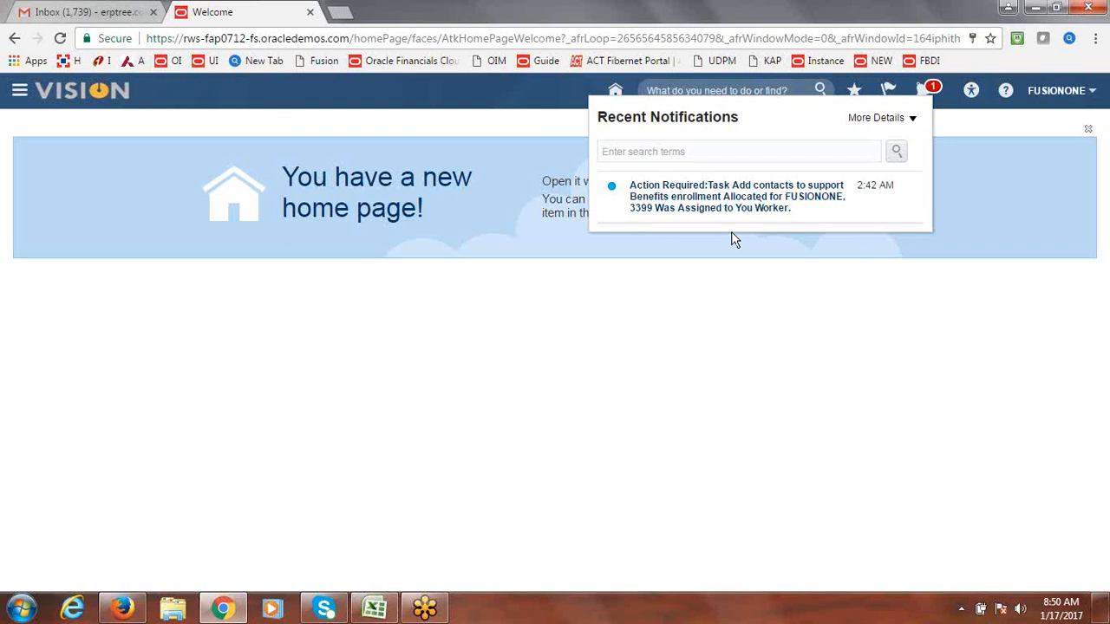
{"action": "left_click", "coordinate": [737, 196]}
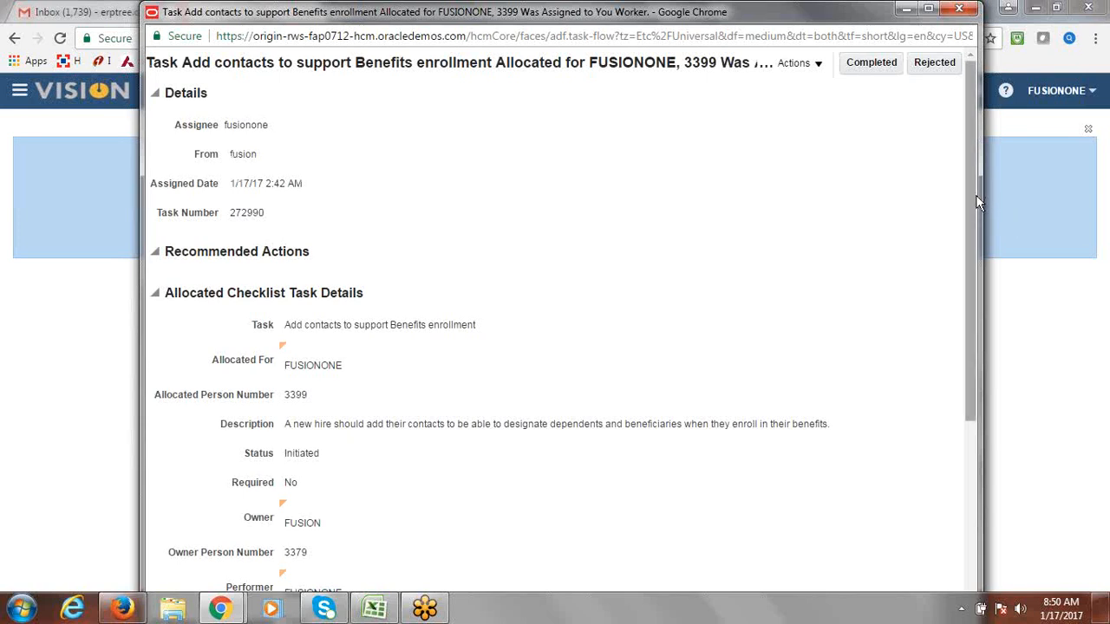
{"action": "left_click_drag", "start_coordinate": [976, 202], "coordinate": [972, 354]}
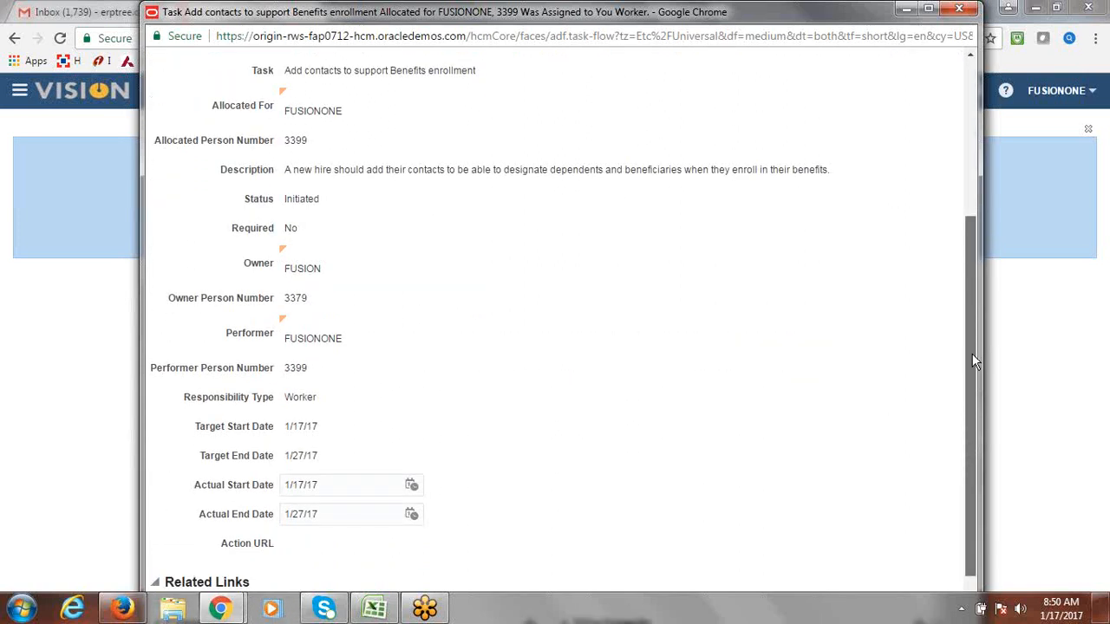
{"action": "left_click_drag", "start_coordinate": [972, 354], "coordinate": [980, 189]}
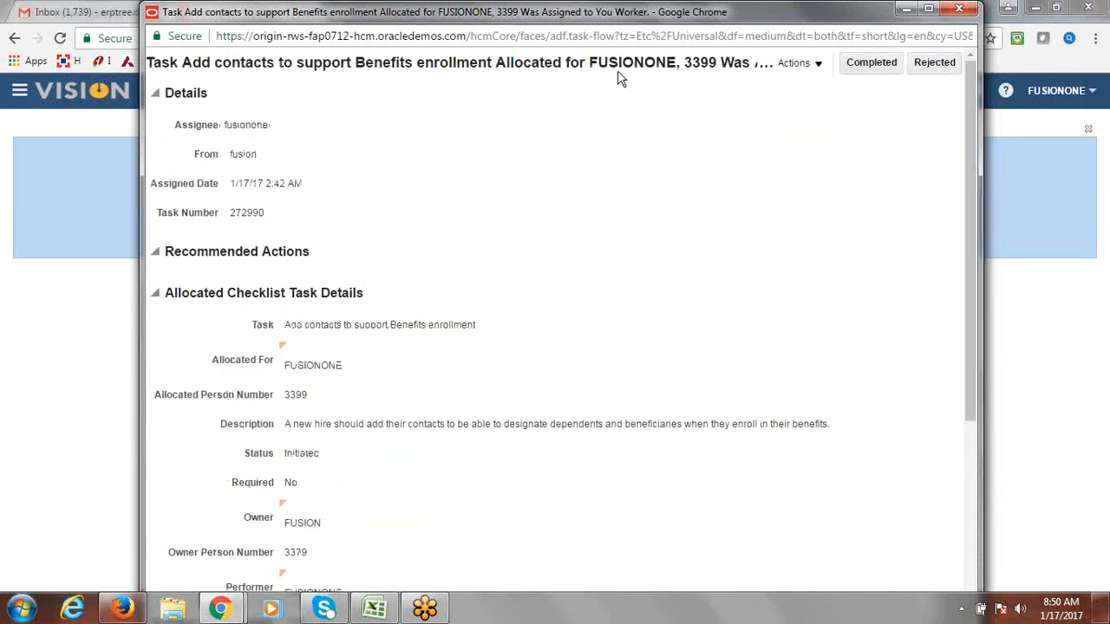
{"action": "left_click_drag", "start_coordinate": [614, 17], "coordinate": [560, 165]}
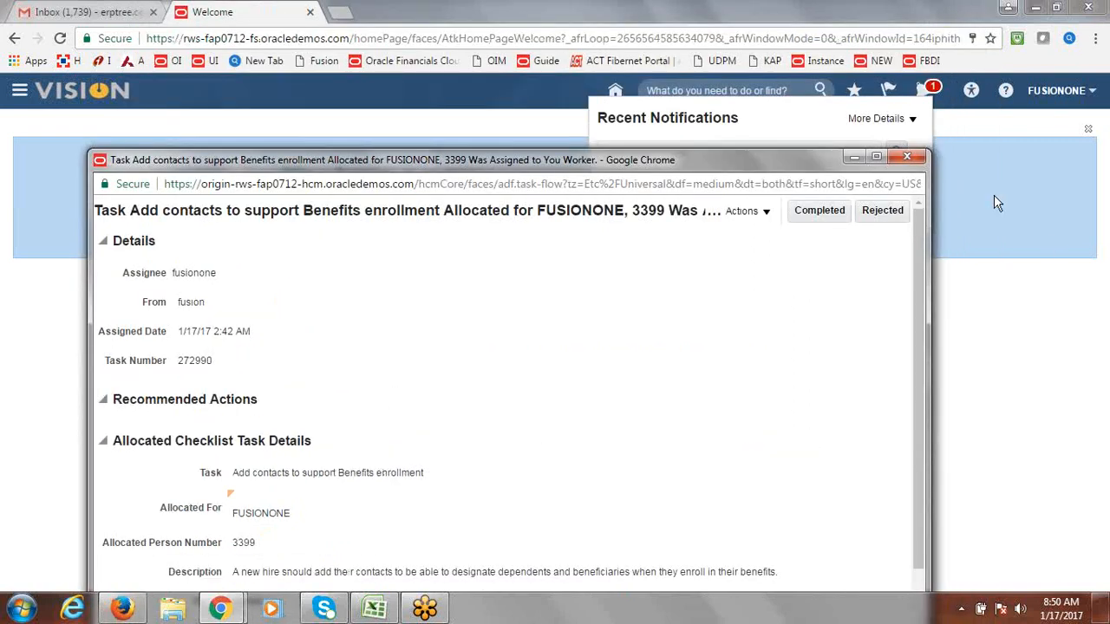
{"action": "left_click", "coordinate": [815, 211]}
{"action": "left_click", "coordinate": [912, 158]}
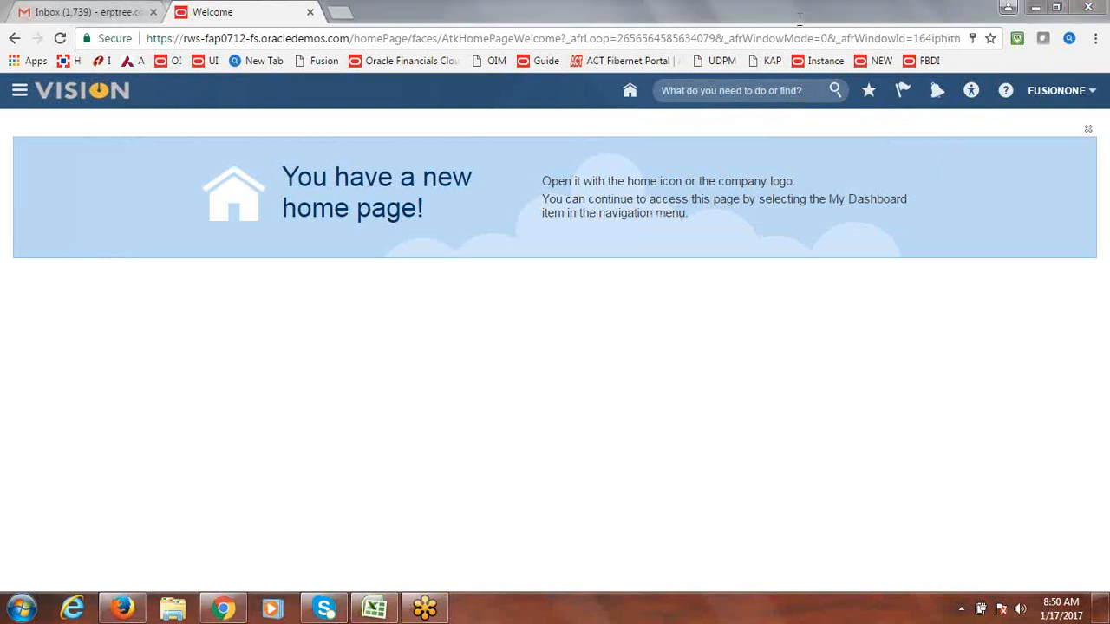
Step: Reload the home page and review the task updated and task completed notifications
{"action": "left_click", "coordinate": [873, 41]}
{"action": "key", "text": "Return"}
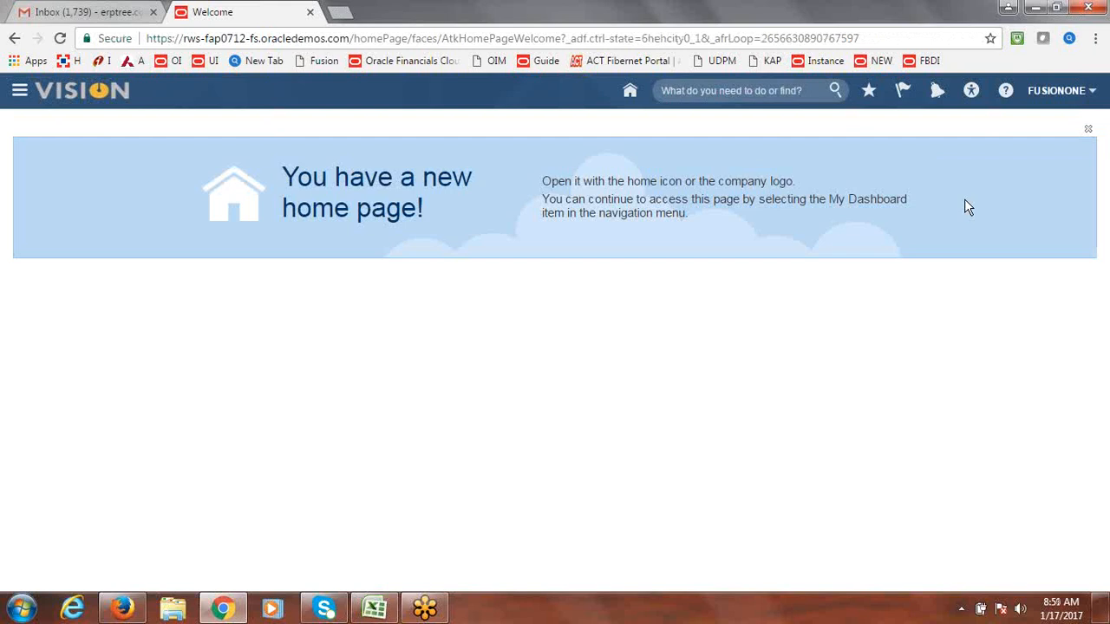
{"action": "left_click", "coordinate": [833, 41]}
{"action": "key", "text": "Return"}
{"action": "left_click", "coordinate": [937, 92]}
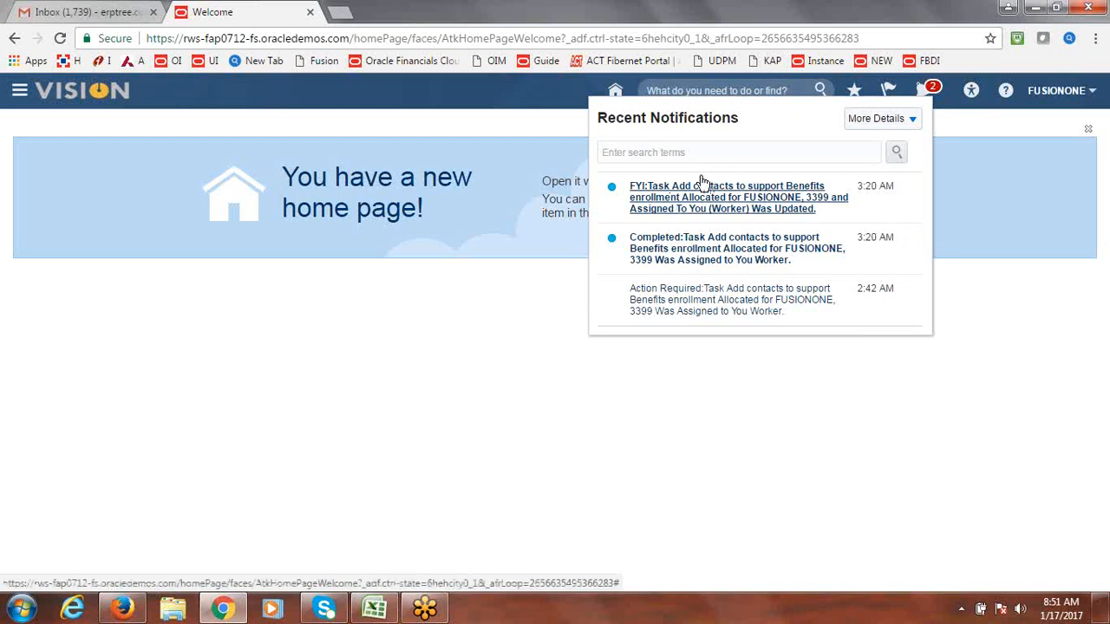
{"action": "left_click", "coordinate": [932, 92]}
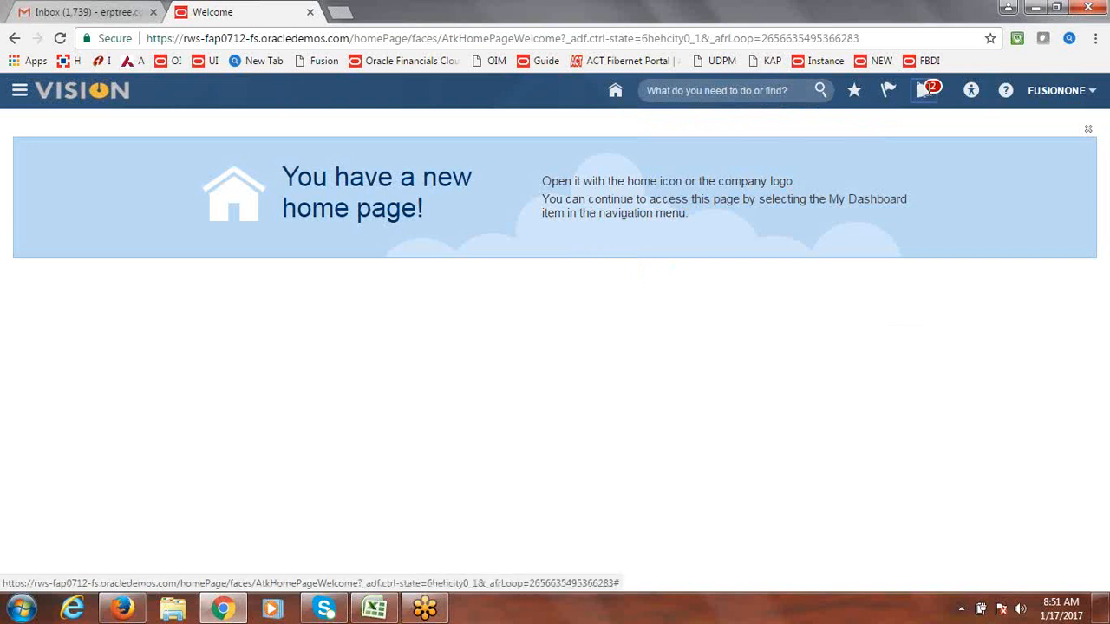
{"action": "left_click", "coordinate": [833, 38]}
{"action": "key", "text": "Return"}
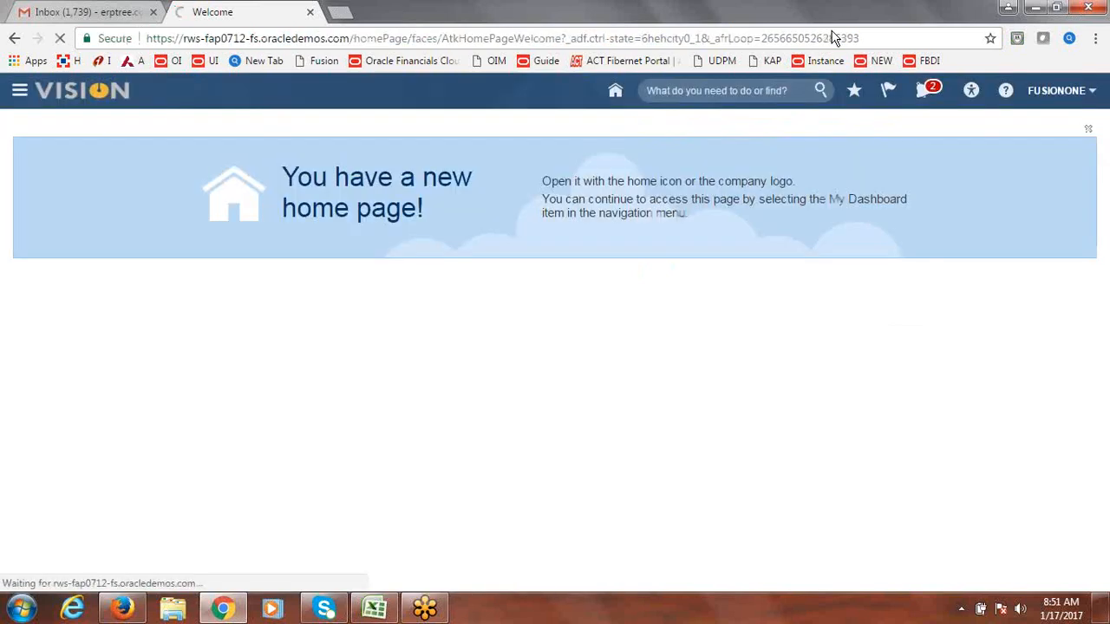
{"action": "left_click", "coordinate": [926, 92]}
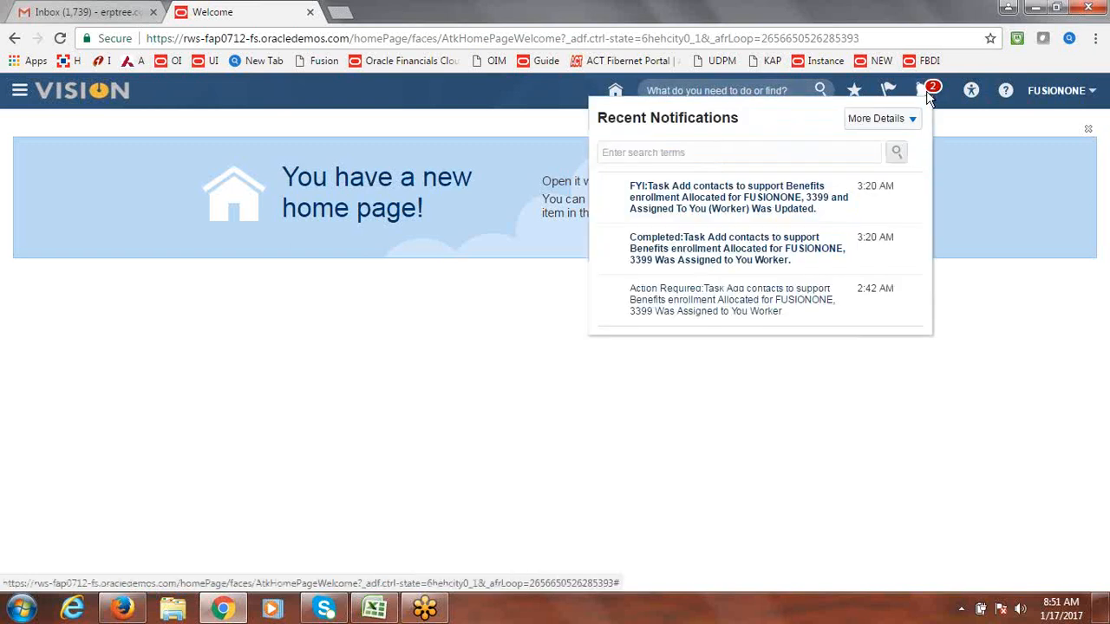
{"action": "left_click", "coordinate": [783, 191]}
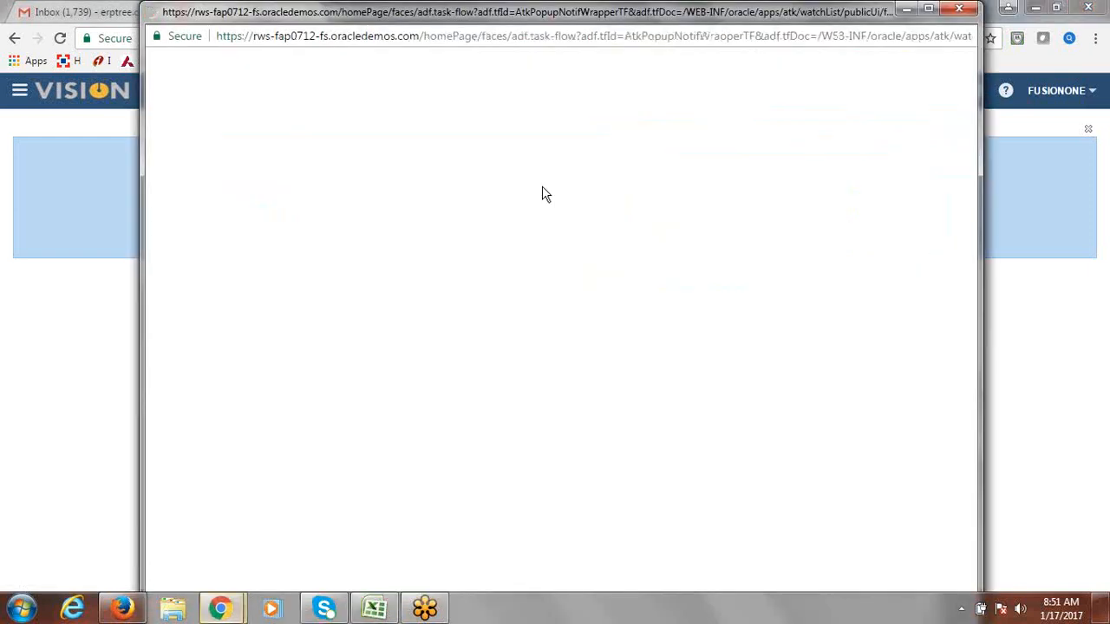
{"action": "left_click", "coordinate": [967, 9]}
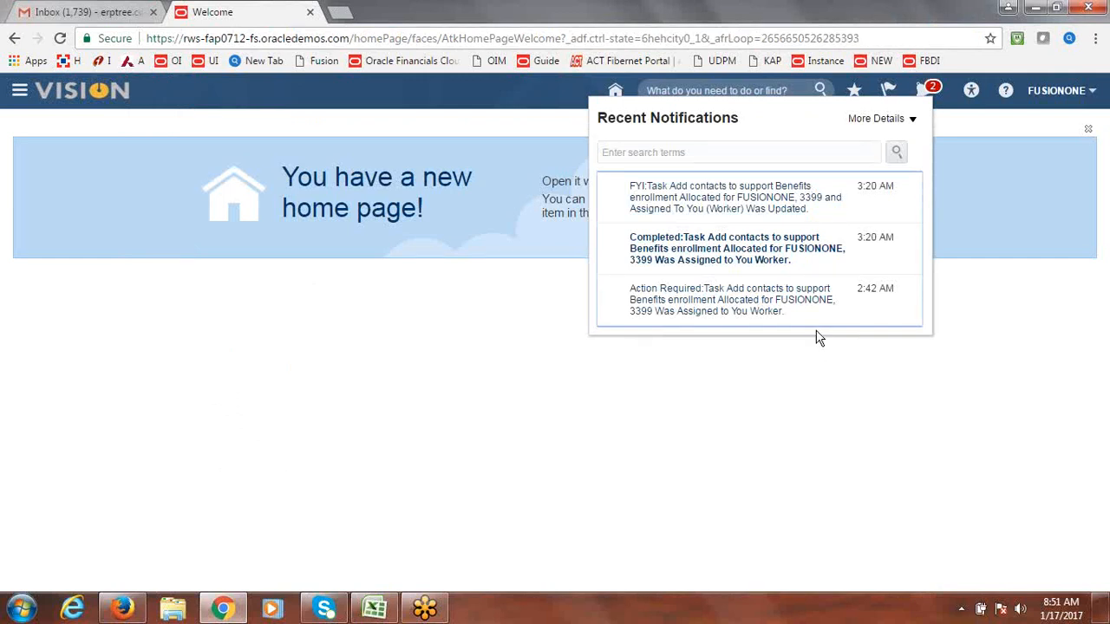
{"action": "left_click", "coordinate": [787, 234]}
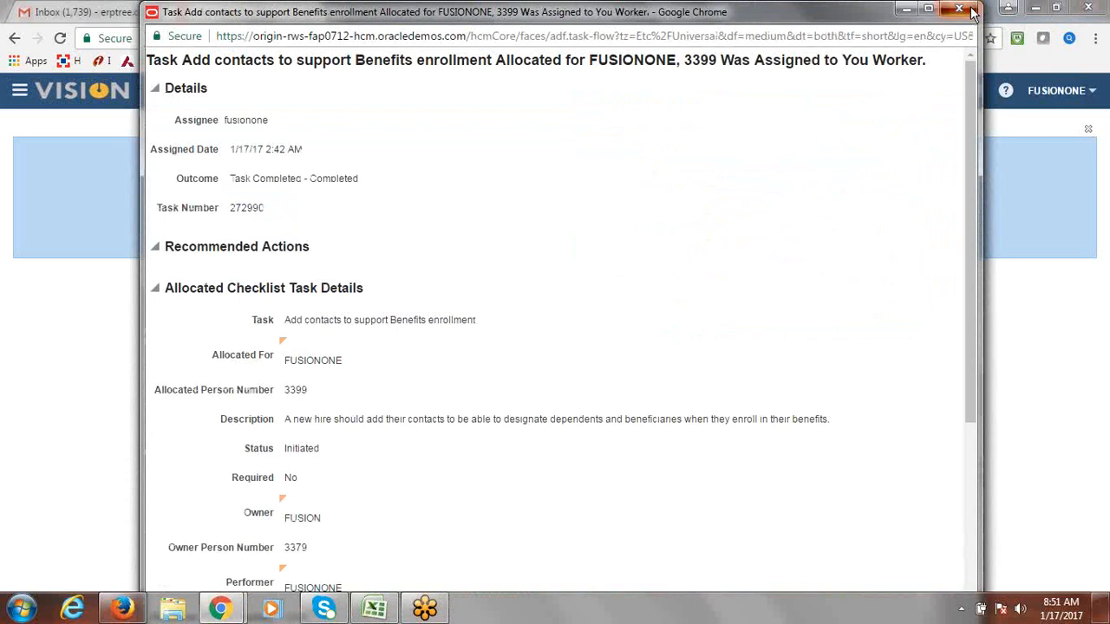
{"action": "left_click", "coordinate": [972, 9]}
Step: Reload the Vision welcome page, check notifications again, and bring up Travel and Expenses
{"action": "left_click", "coordinate": [915, 39]}
{"action": "key", "text": "Return"}
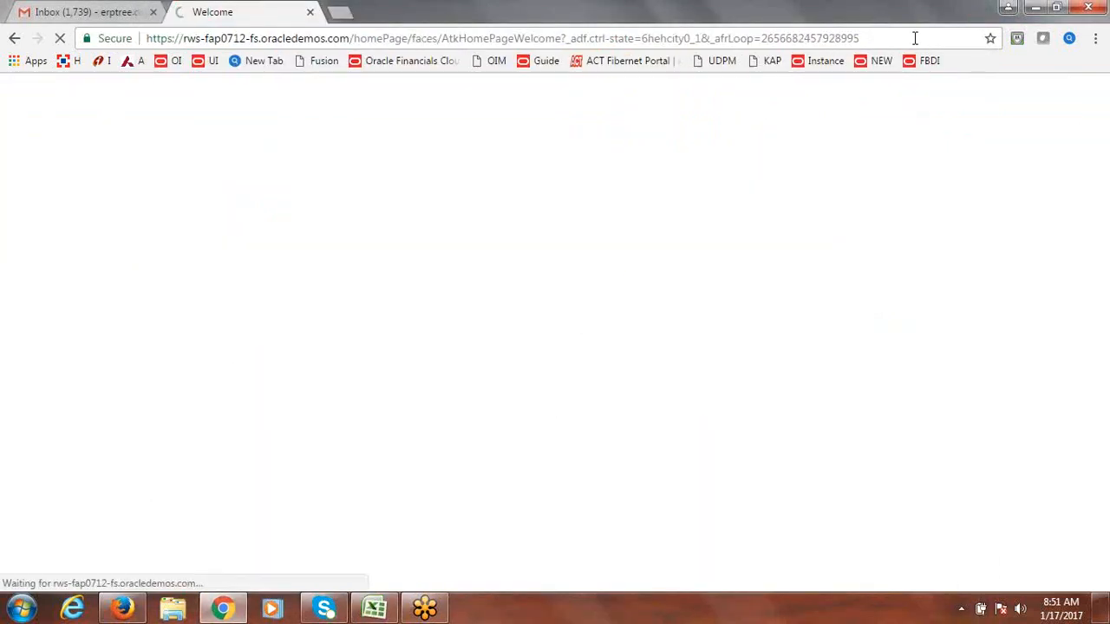
{"action": "left_click", "coordinate": [903, 38]}
{"action": "key", "text": "Return"}
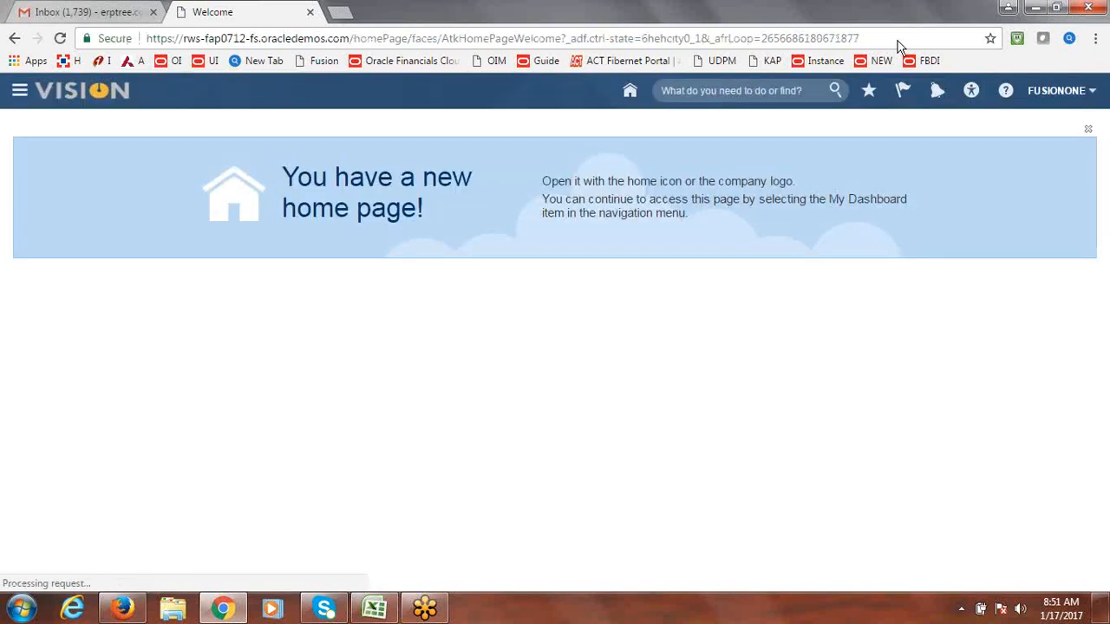
{"action": "left_click", "coordinate": [857, 41]}
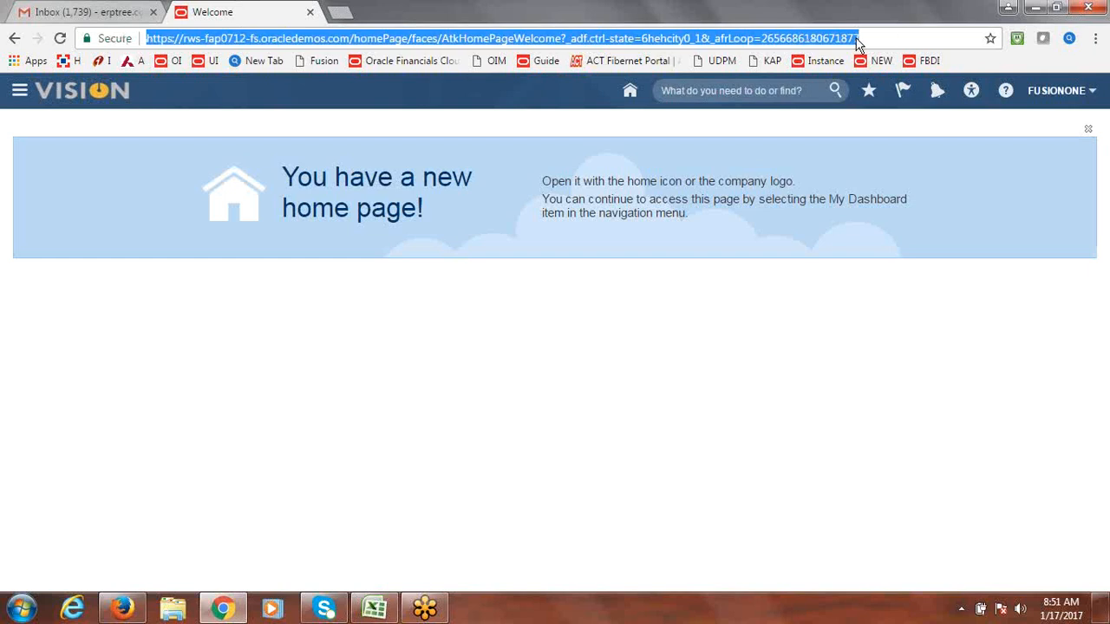
{"action": "key", "text": "Return"}
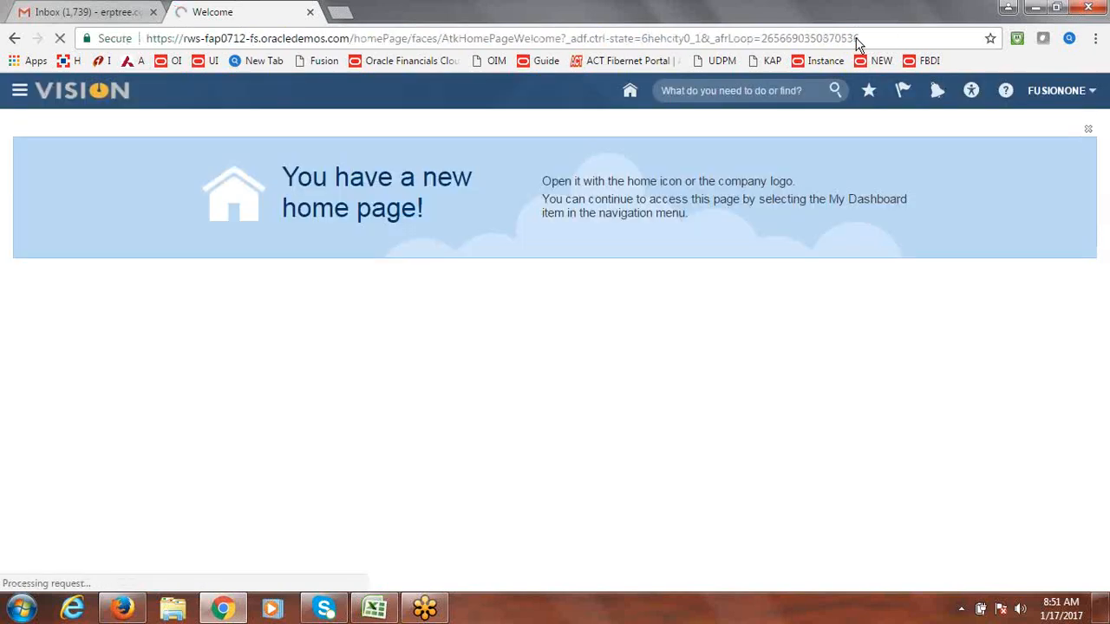
{"action": "left_click", "coordinate": [930, 82]}
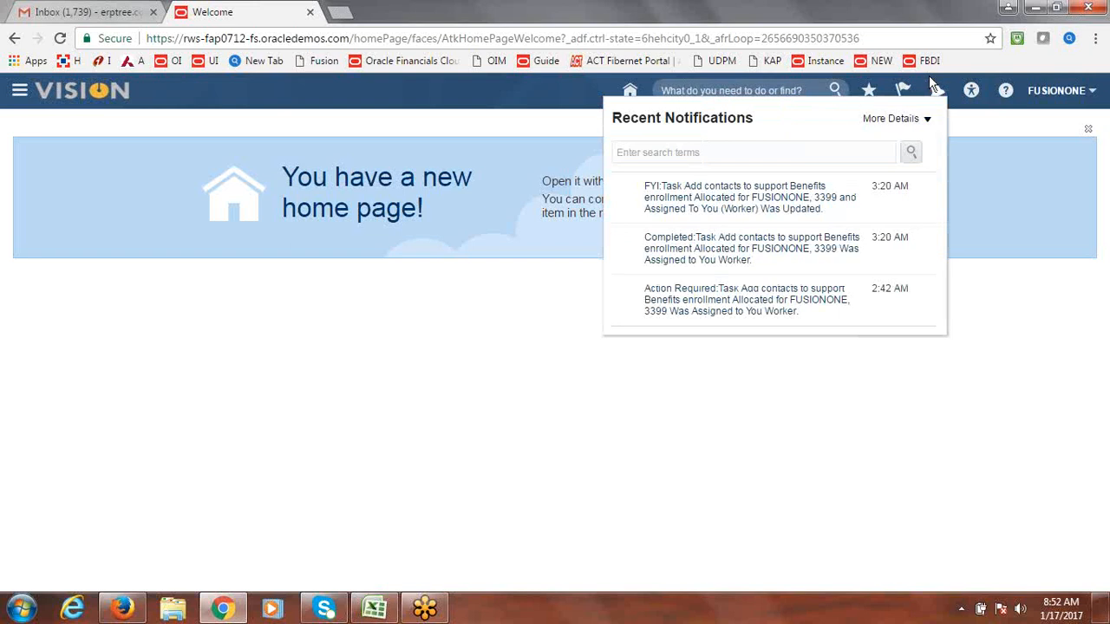
{"action": "left_click", "coordinate": [937, 92]}
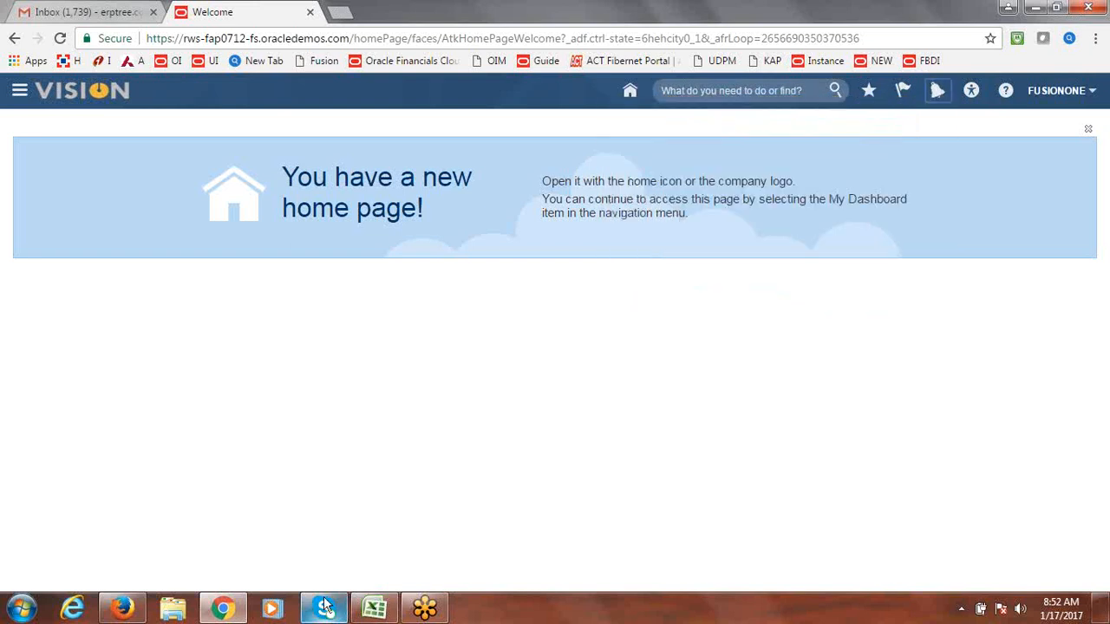
{"action": "left_click", "coordinate": [122, 609]}
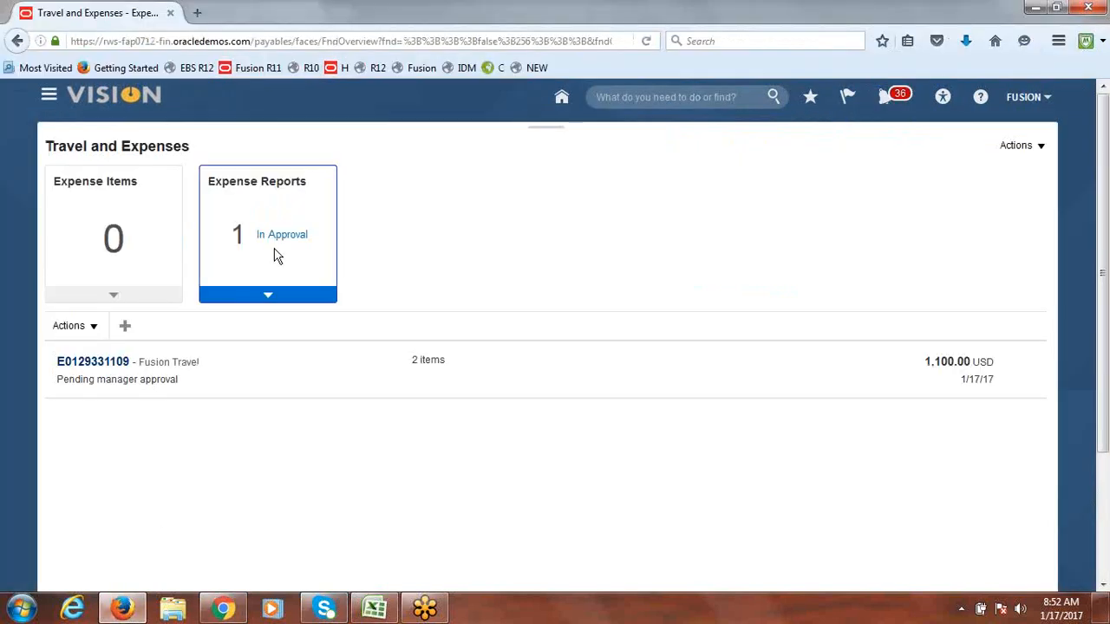
Step: Check the Fusion Travel report's approver list, find no data, and cancel out of the report
{"action": "left_click", "coordinate": [89, 368]}
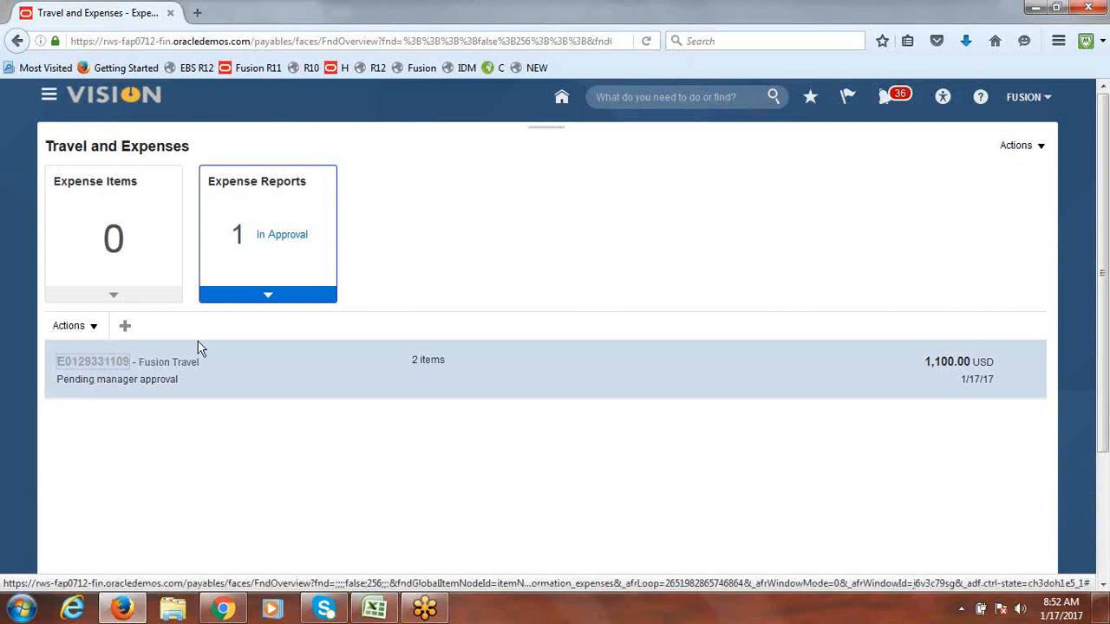
{"action": "left_click", "coordinate": [190, 237]}
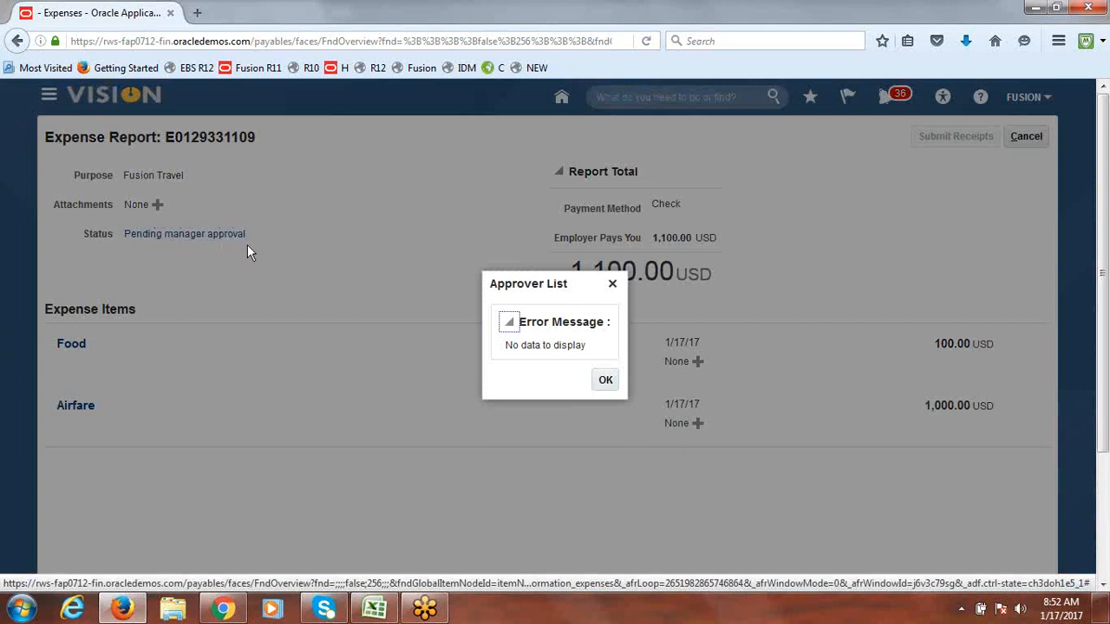
{"action": "triple_click", "coordinate": [544, 346]}
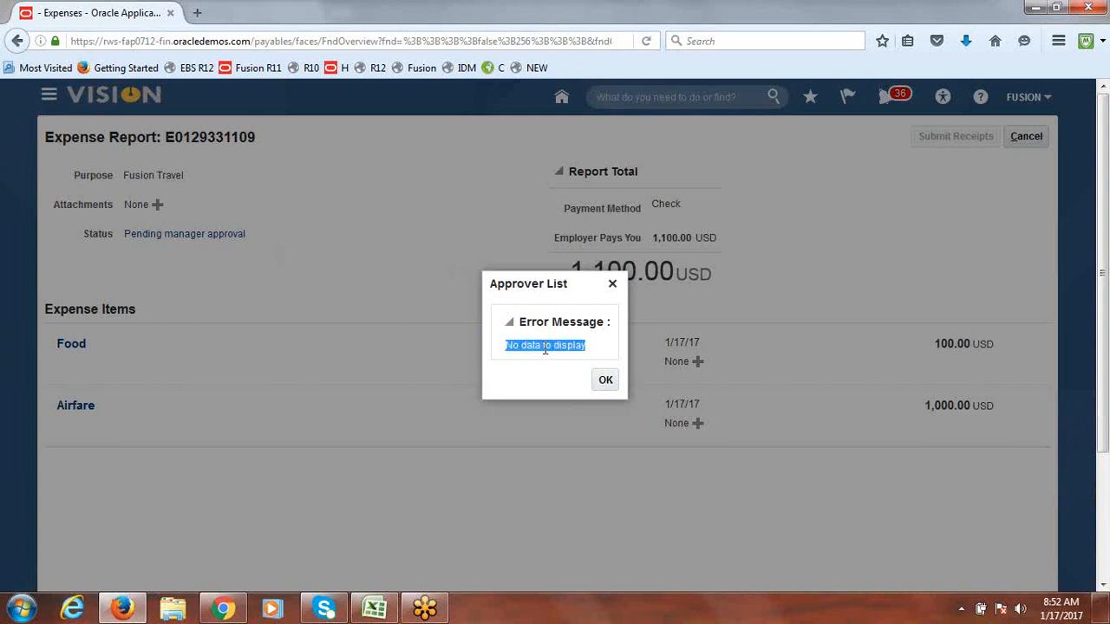
{"action": "left_click", "coordinate": [604, 383]}
{"action": "left_click", "coordinate": [1030, 139]}
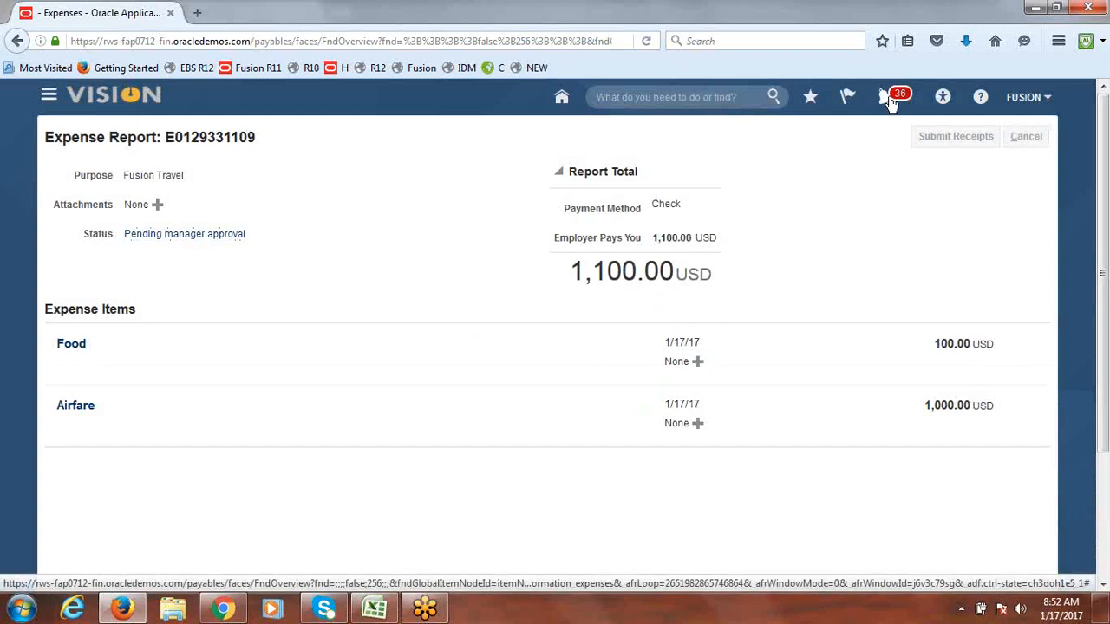
{"action": "left_click", "coordinate": [890, 102]}
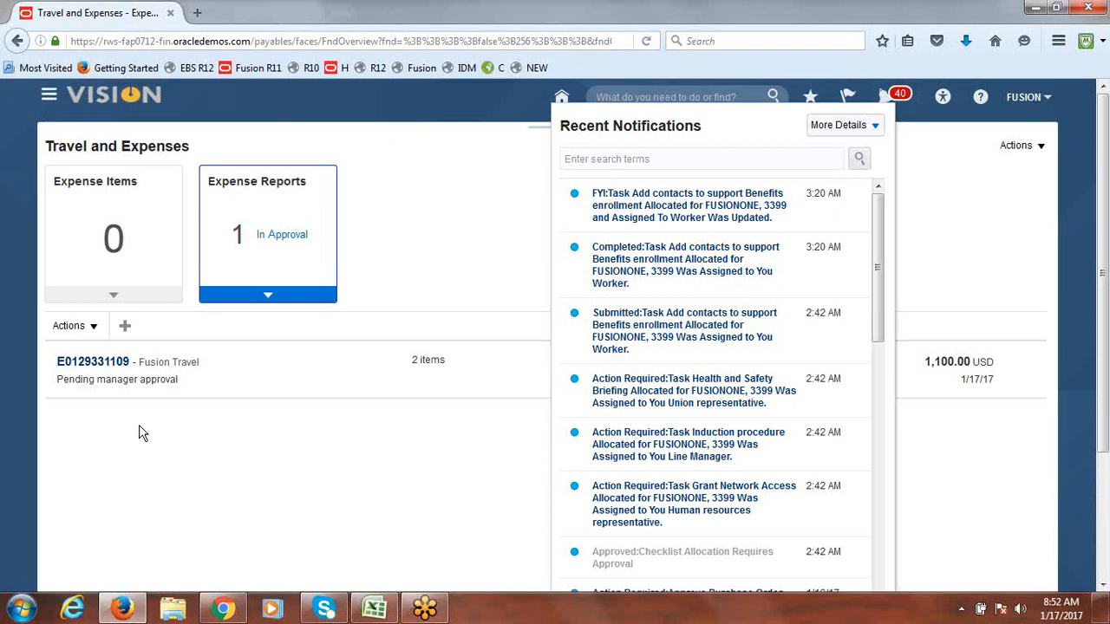
{"action": "left_click", "coordinate": [386, 174]}
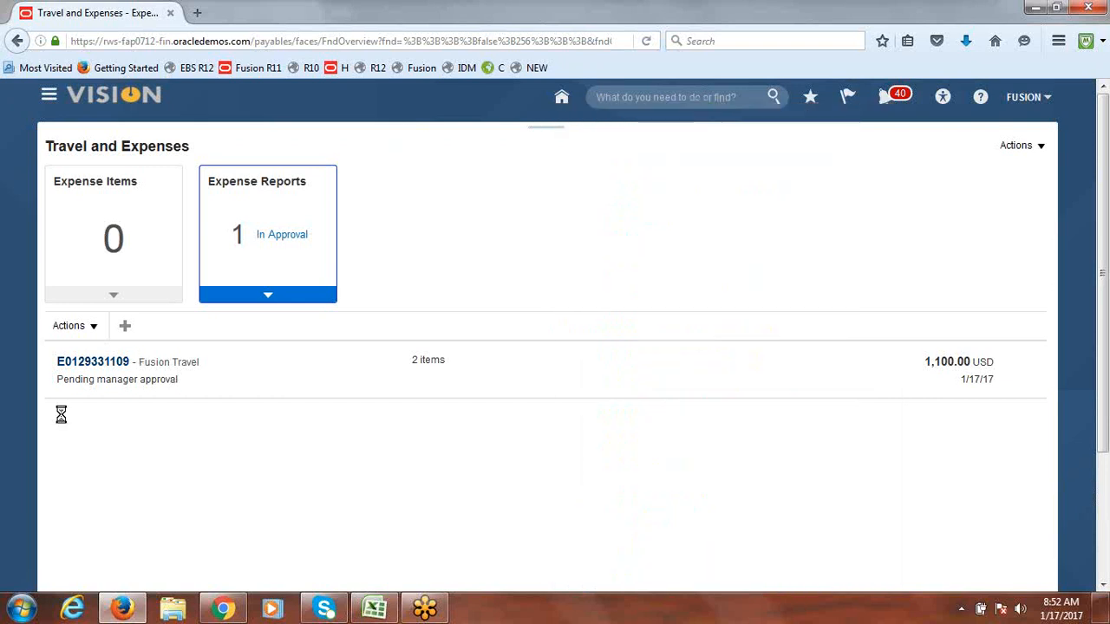
Step: Recheck the still-empty approver list, then return to the Vision welcome page
{"action": "left_click", "coordinate": [90, 362]}
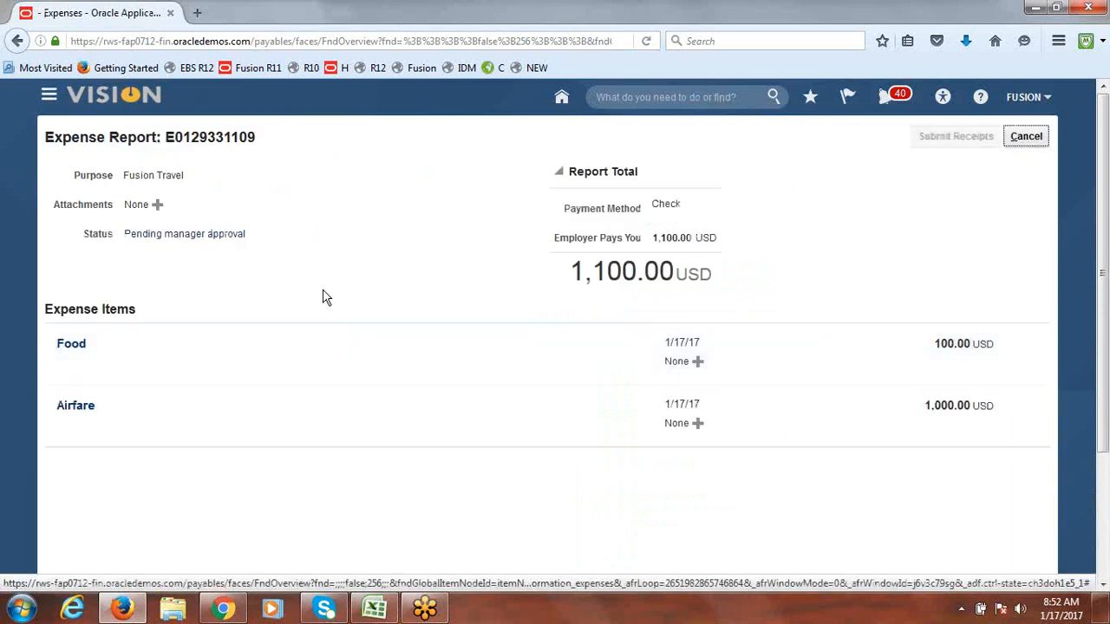
{"action": "left_click", "coordinate": [185, 240]}
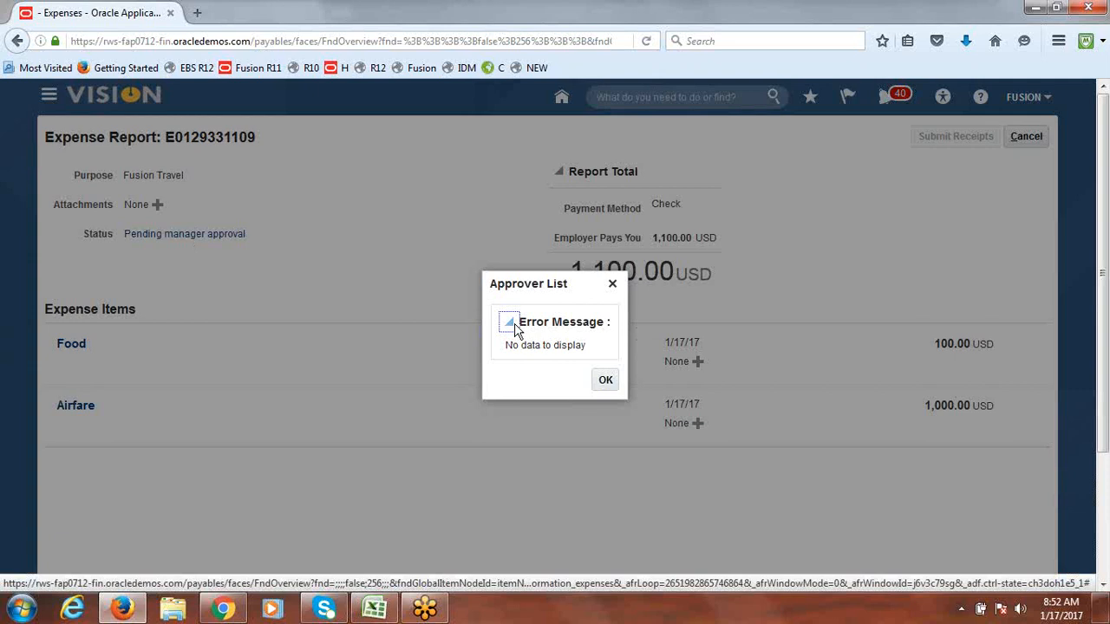
{"action": "left_click", "coordinate": [612, 283]}
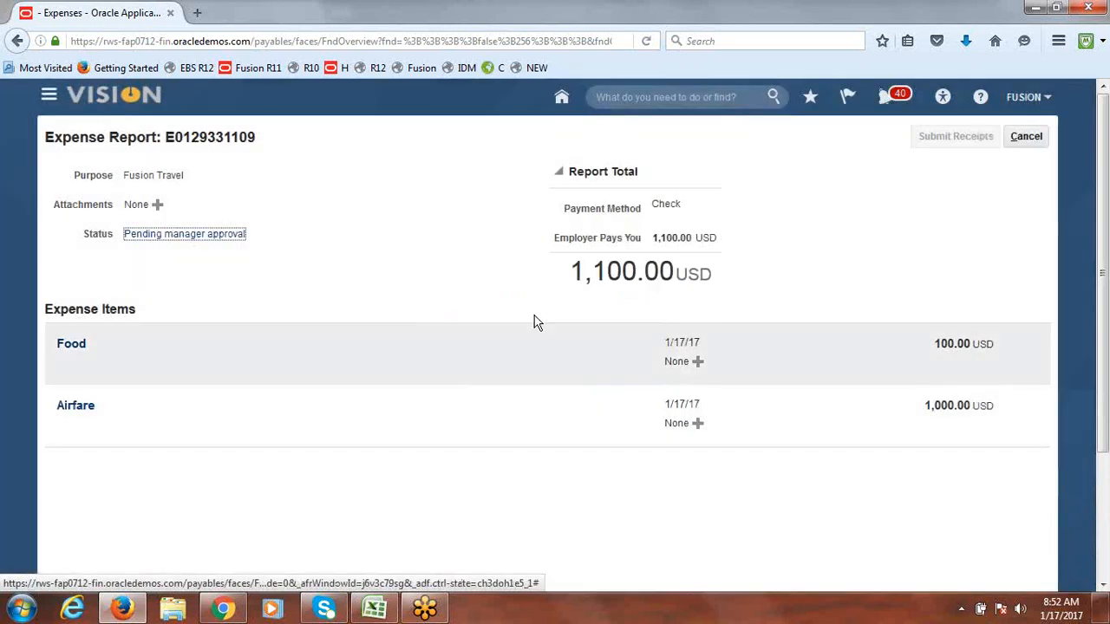
{"action": "left_click", "coordinate": [1032, 136]}
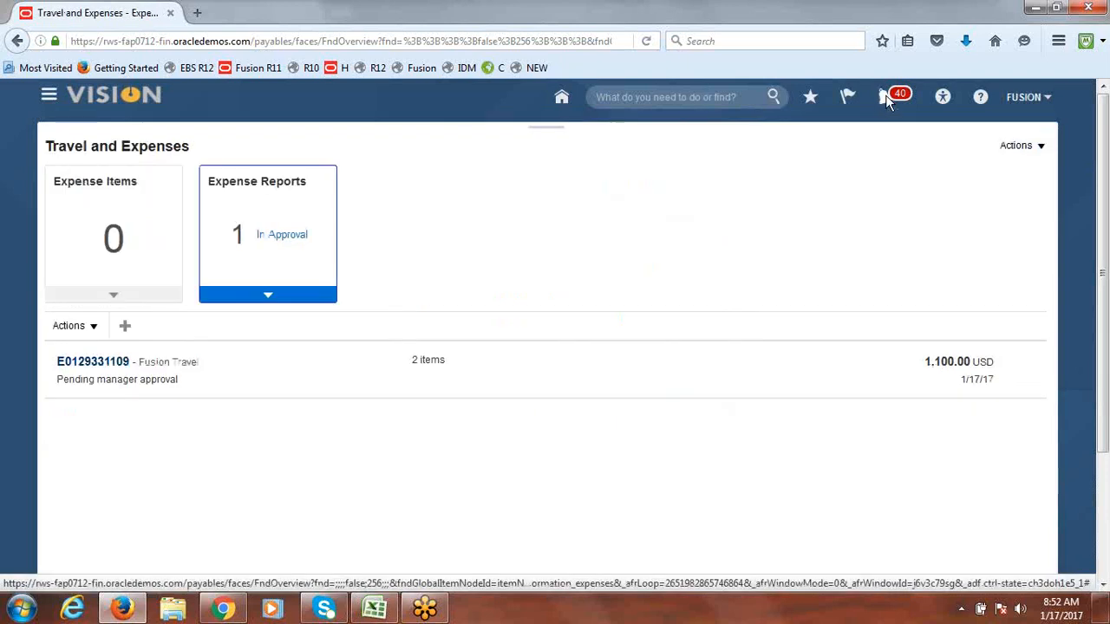
{"action": "left_click", "coordinate": [886, 98]}
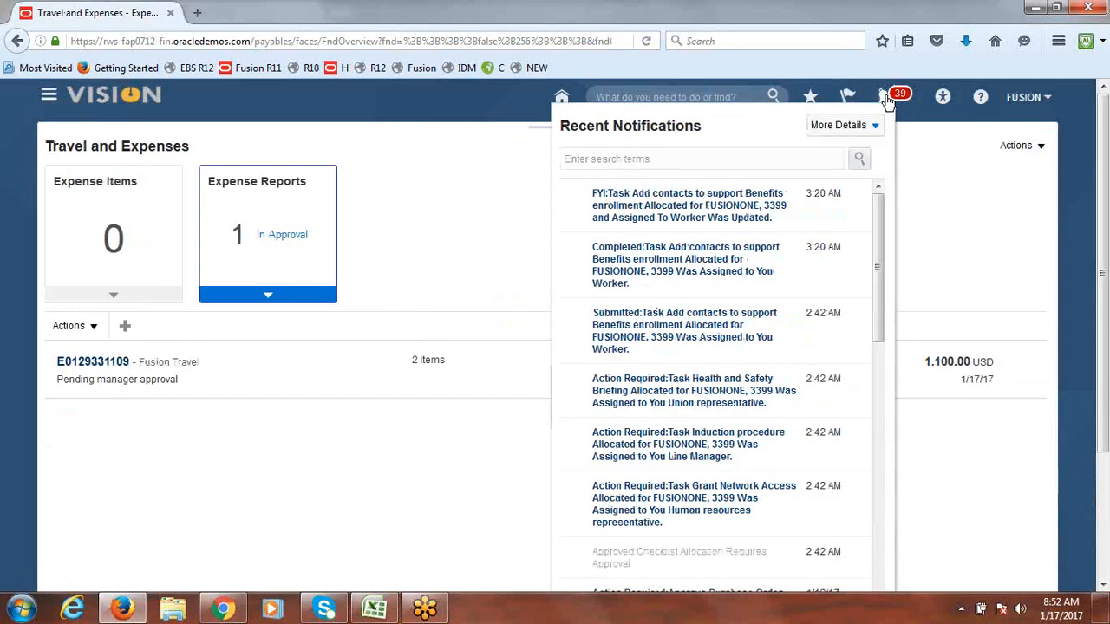
{"action": "left_click", "coordinate": [422, 180]}
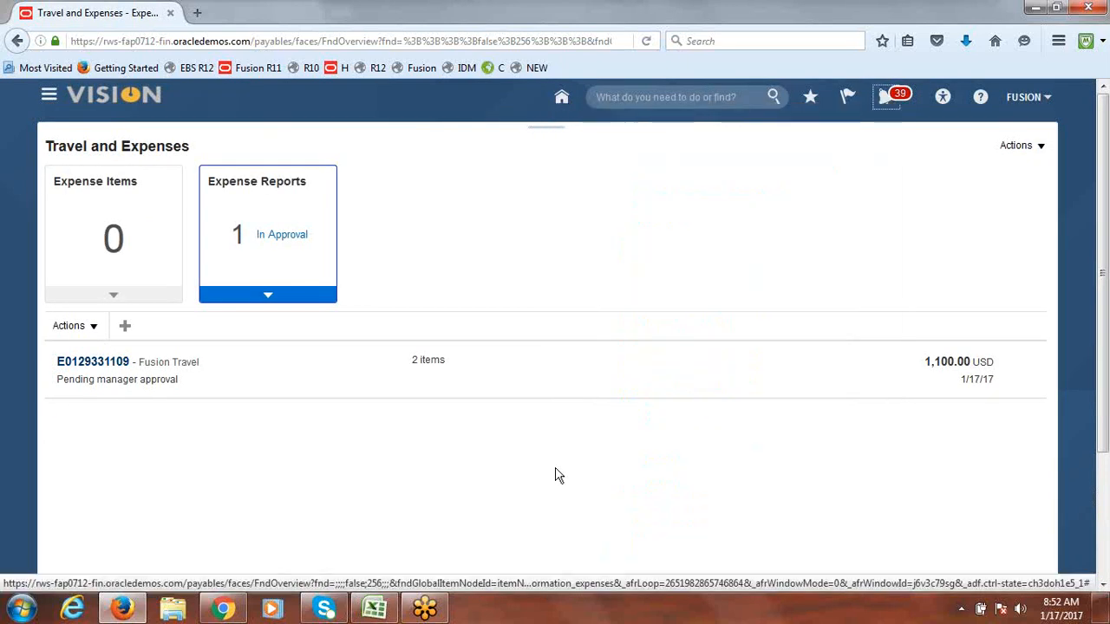
{"action": "left_click", "coordinate": [223, 609]}
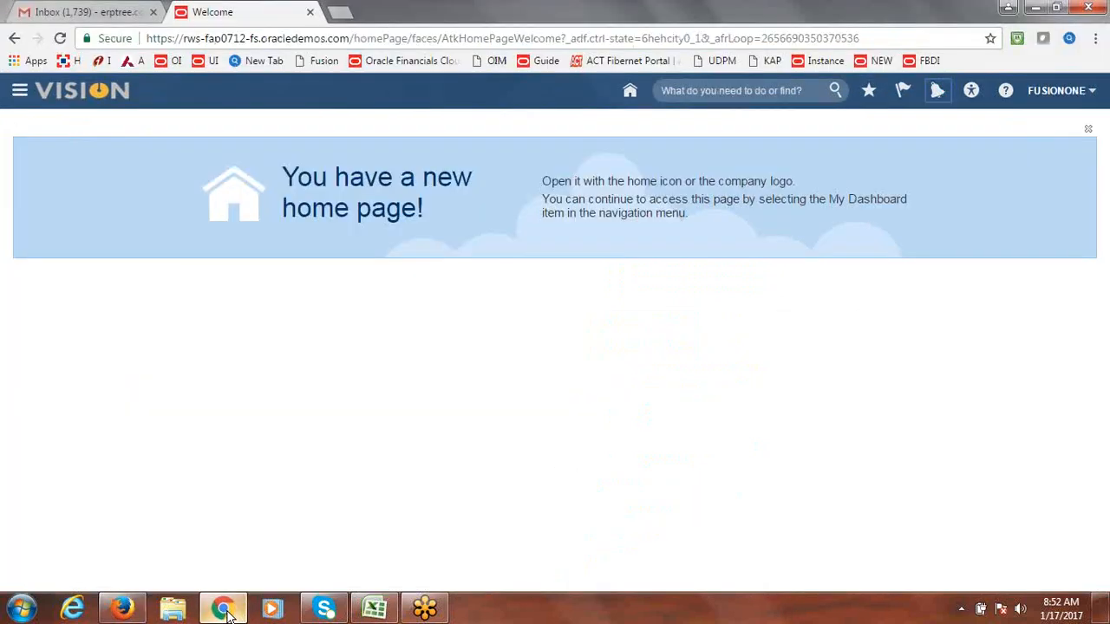
Step: Reload the welcome page, check notifications, then open the FUSION user's Settings and Actions menu
{"action": "left_click", "coordinate": [835, 36]}
{"action": "key", "text": "Return"}
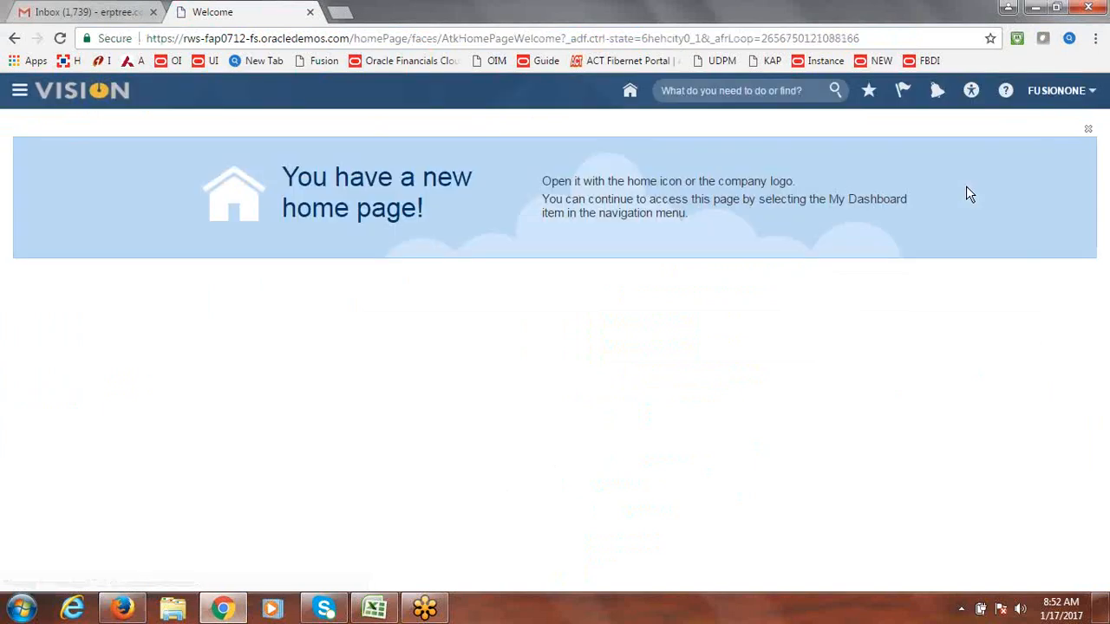
{"action": "left_click", "coordinate": [937, 92]}
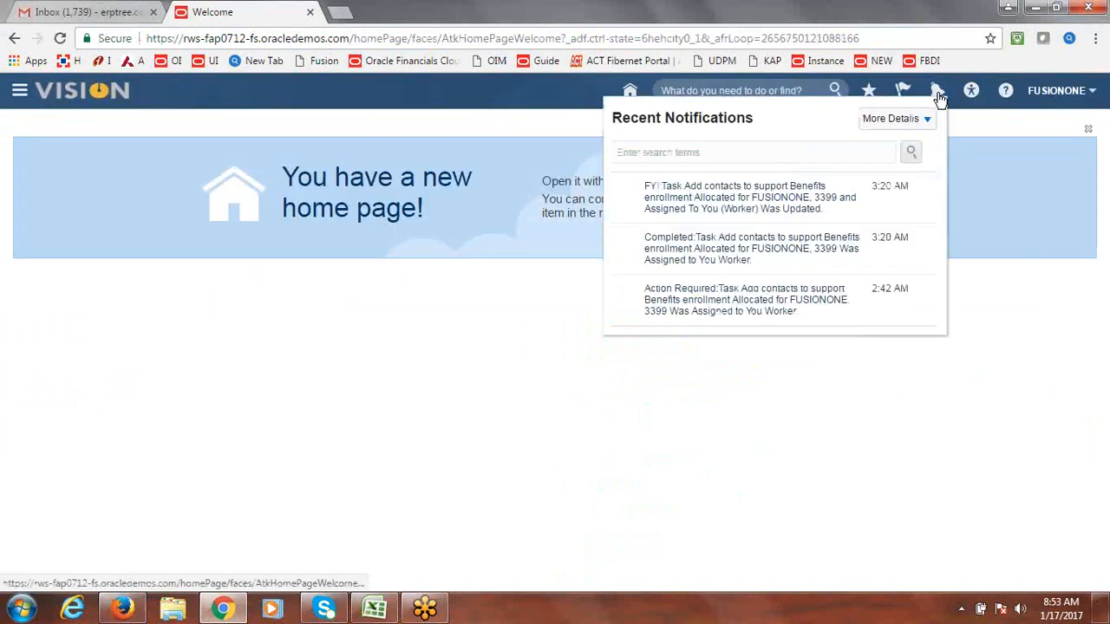
{"action": "left_click", "coordinate": [937, 92]}
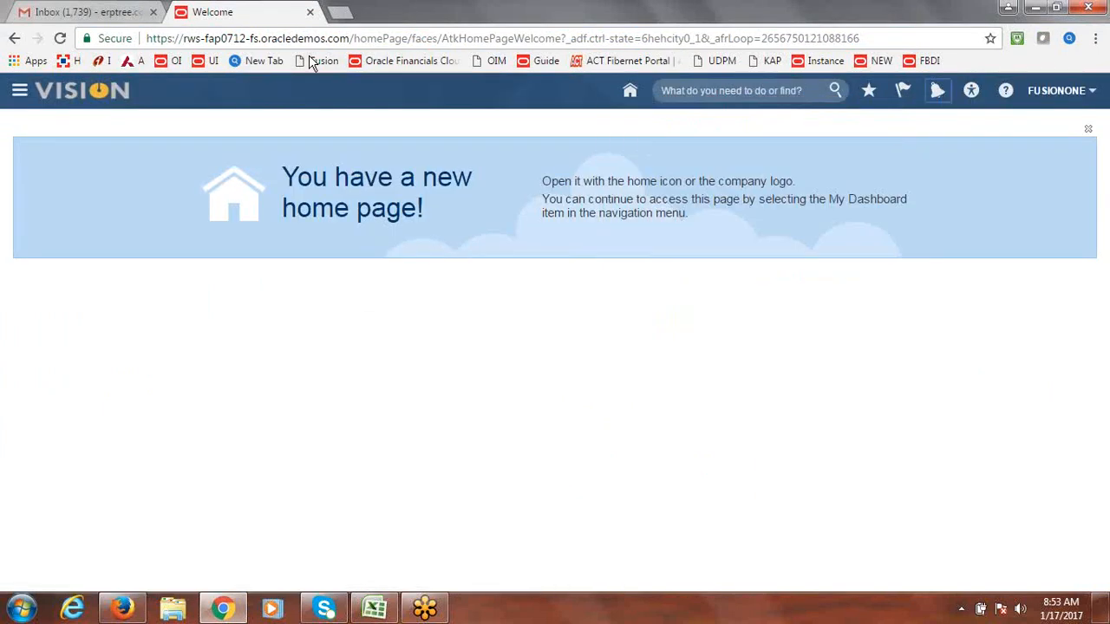
{"action": "left_click", "coordinate": [111, 14]}
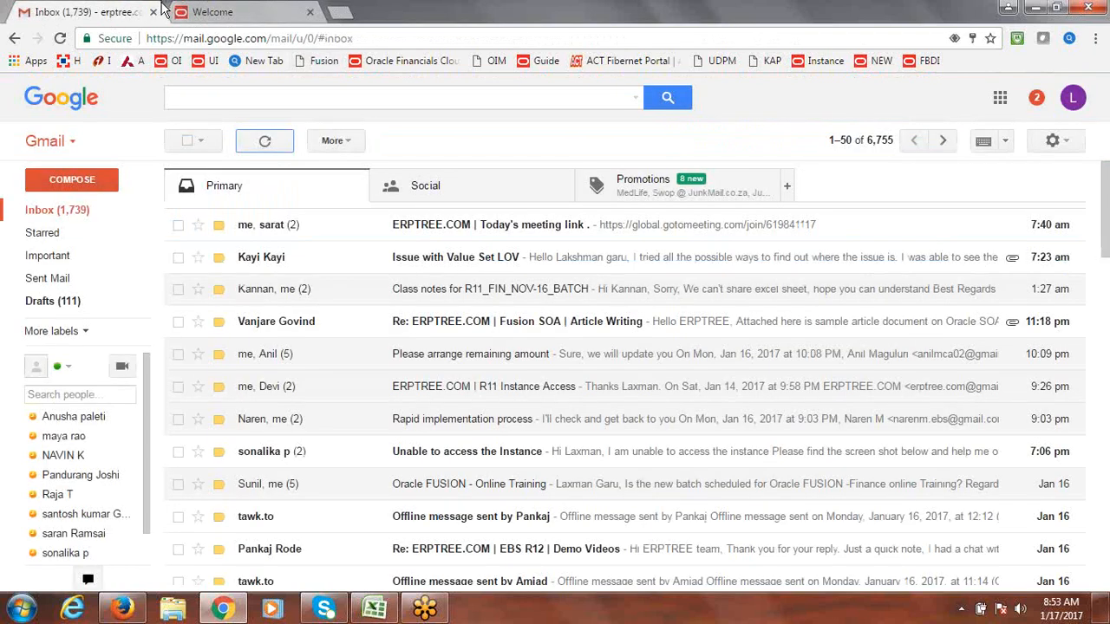
{"action": "left_click", "coordinate": [234, 10]}
{"action": "left_click", "coordinate": [122, 609]}
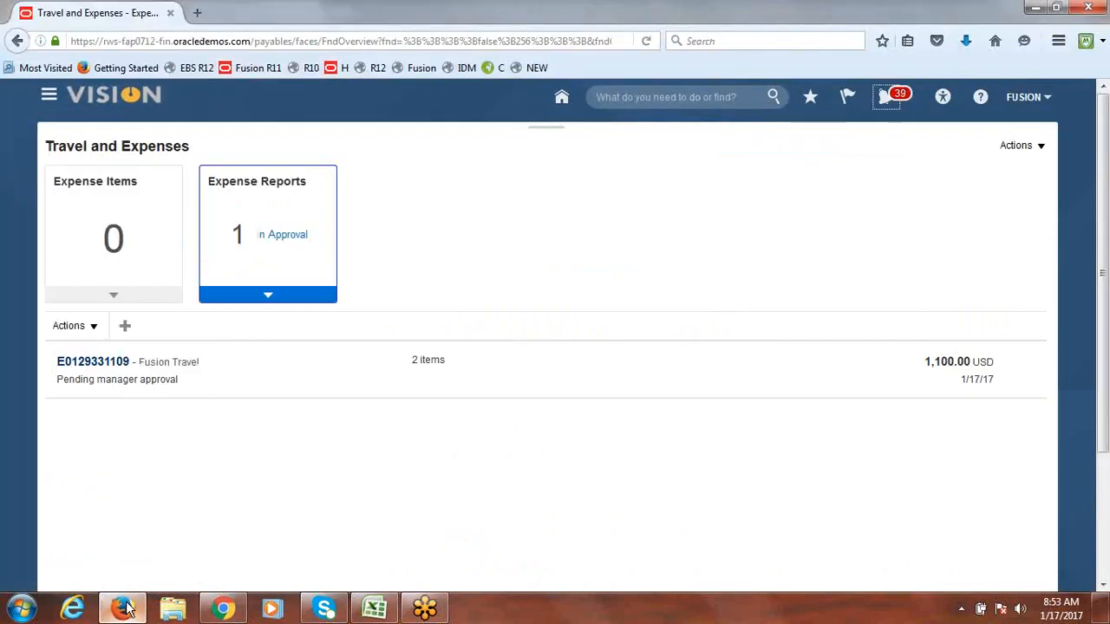
{"action": "left_click", "coordinate": [1021, 101]}
Step: Search Setup and Maintenance for approval groups and open Manage Approval Groups for Financials
{"action": "left_click", "coordinate": [931, 276]}
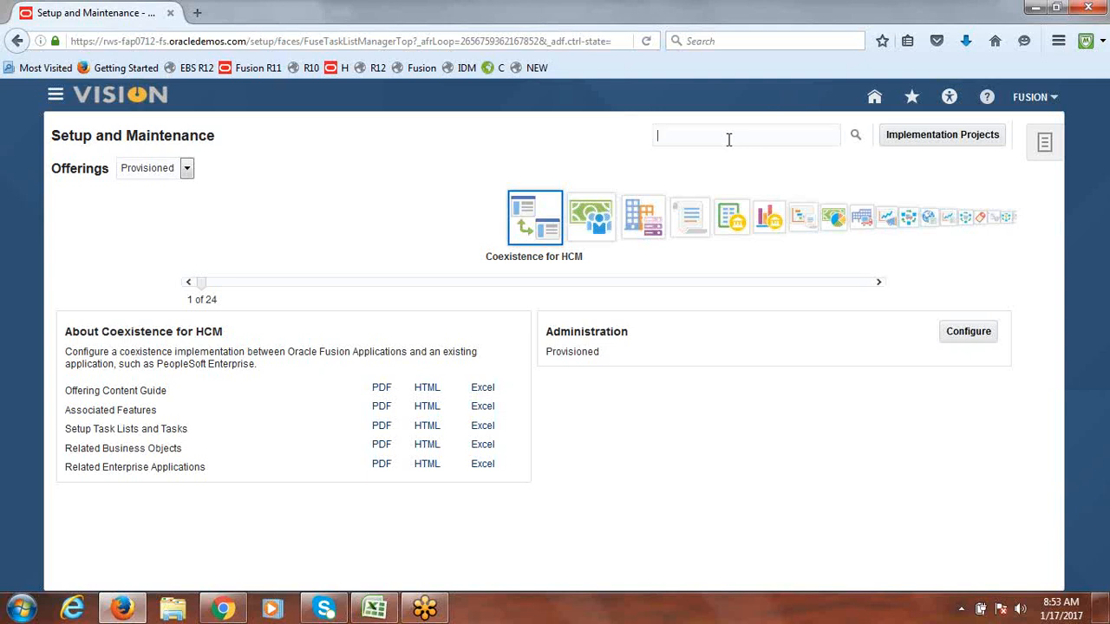
{"action": "type", "text": "pproval groups for f"}
{"action": "left_click", "coordinate": [855, 135]}
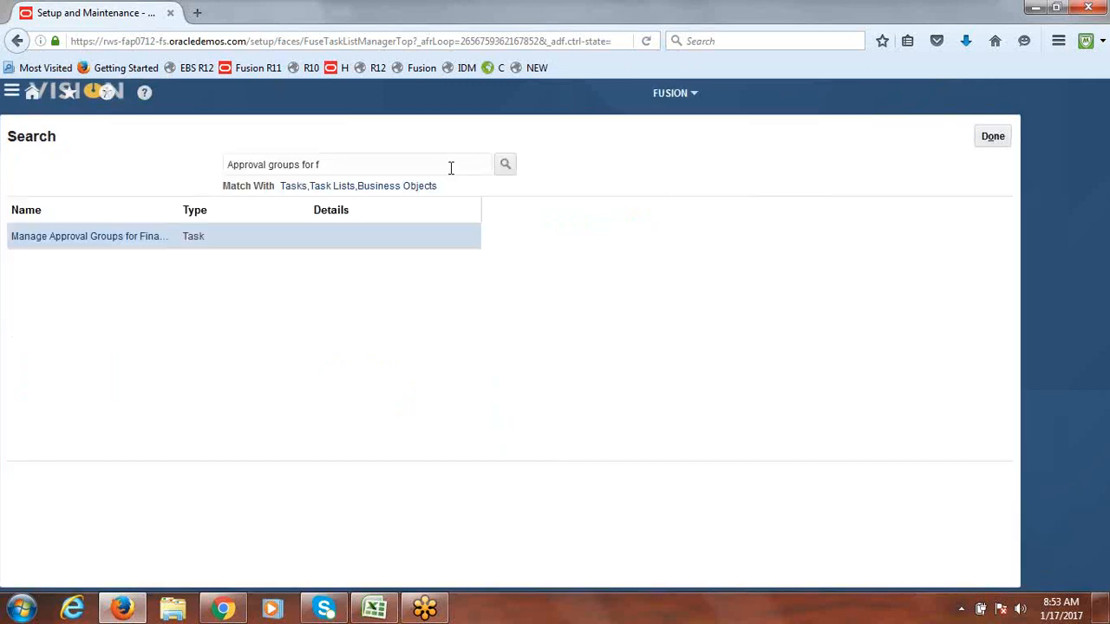
{"action": "left_click", "coordinate": [107, 233]}
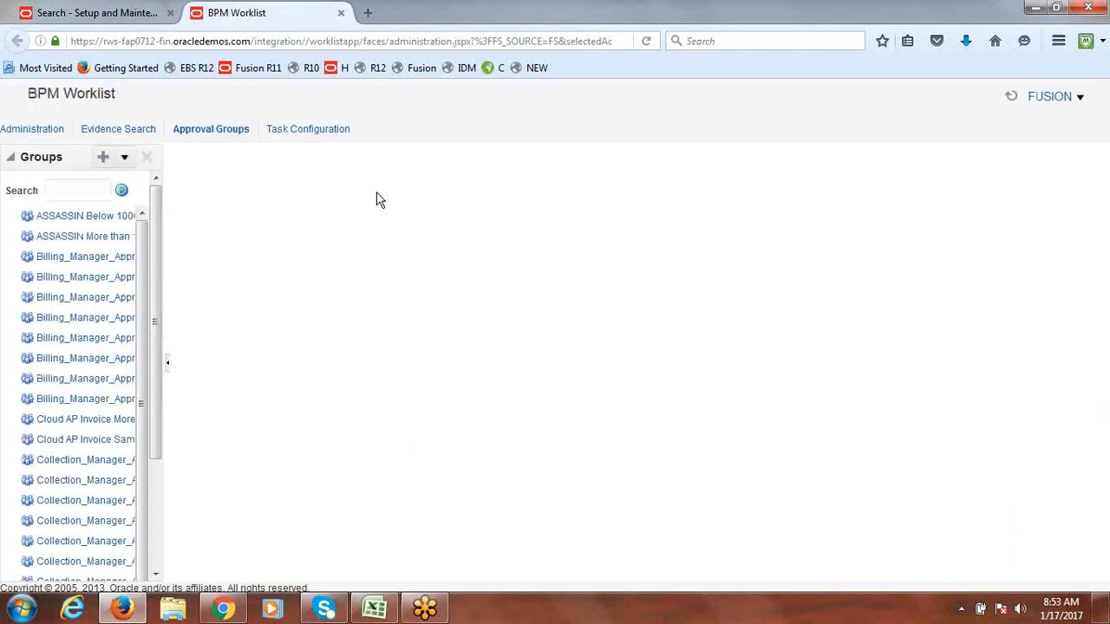
Step: Edit the FinExmWorkflowExpenseApproval task and go to its participant's CustomSerialParticipantRuleSet rules
{"action": "left_click", "coordinate": [321, 132]}
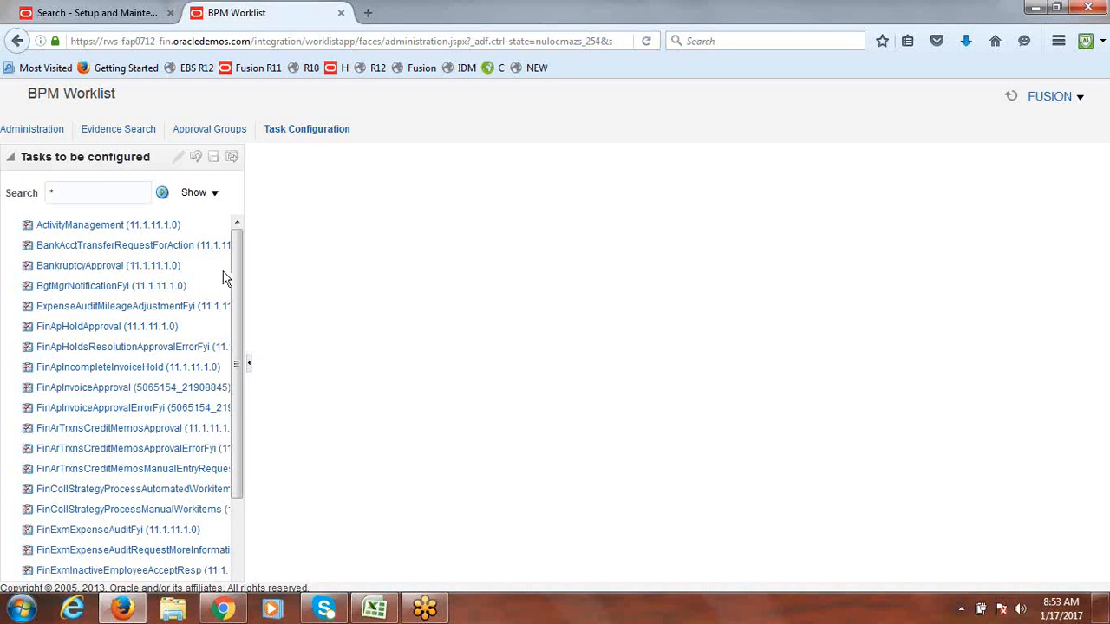
{"action": "left_click_drag", "start_coordinate": [235, 272], "coordinate": [246, 560]}
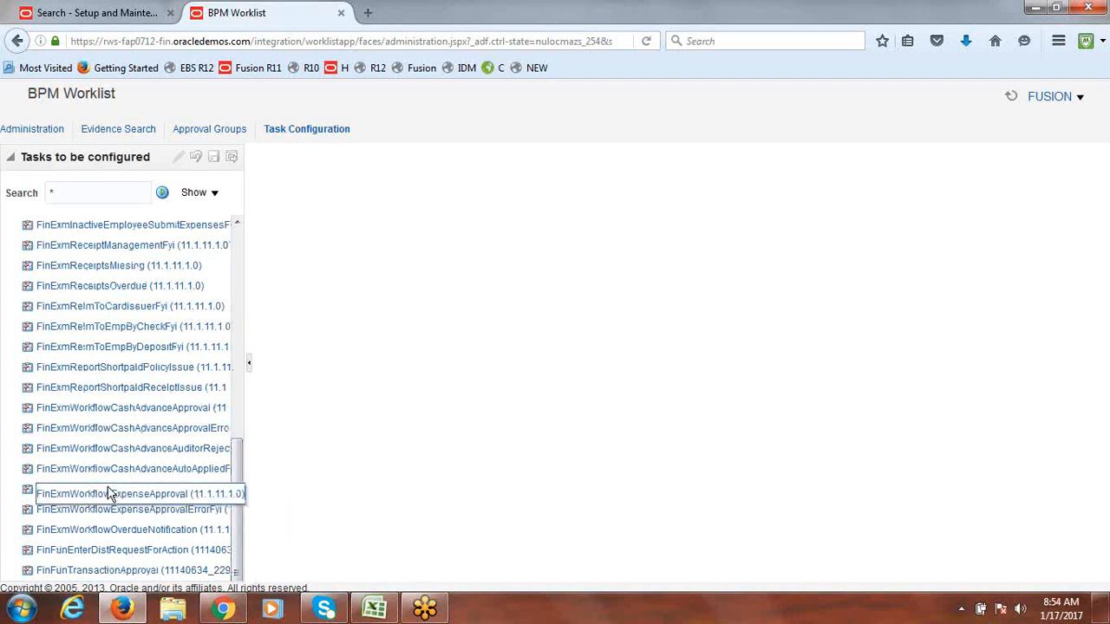
{"action": "left_click", "coordinate": [143, 496]}
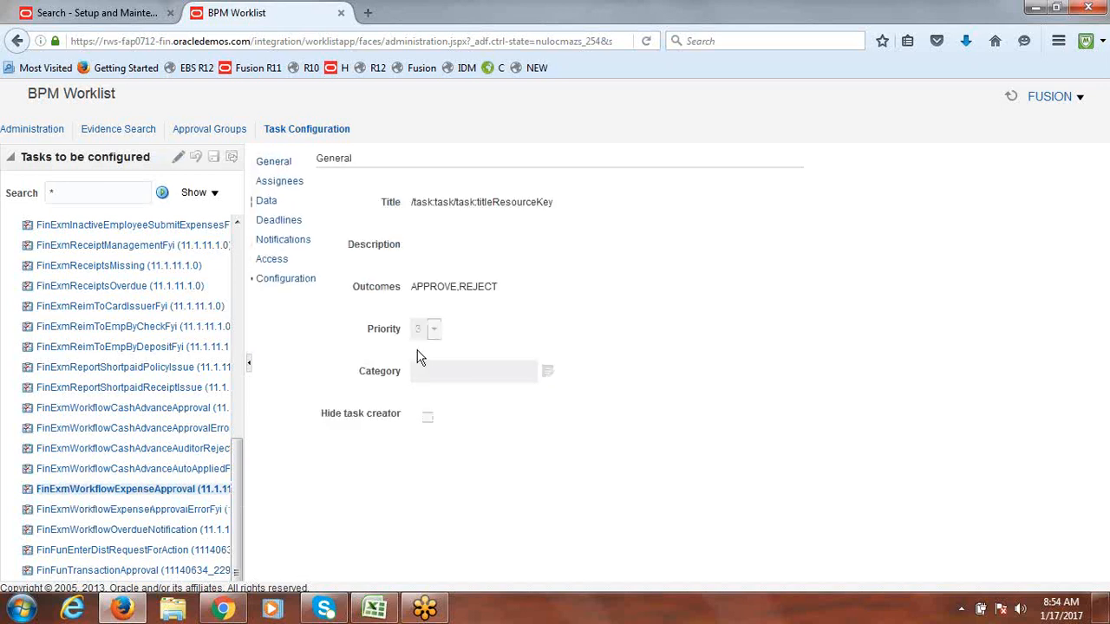
{"action": "left_click", "coordinate": [178, 161]}
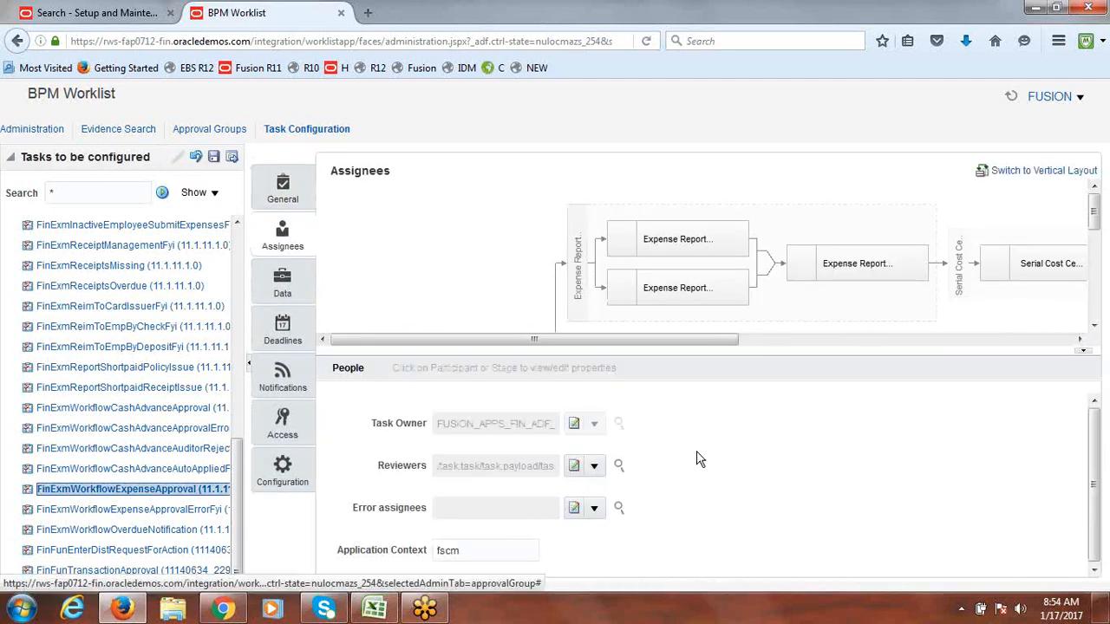
{"action": "mouse_move", "coordinate": [1095, 221]}
{"action": "left_mouse_down"}
{"action": "mouse_move", "coordinate": [1094, 275]}
{"action": "mouse_move", "coordinate": [1099, 236]}
{"action": "left_mouse_up"}
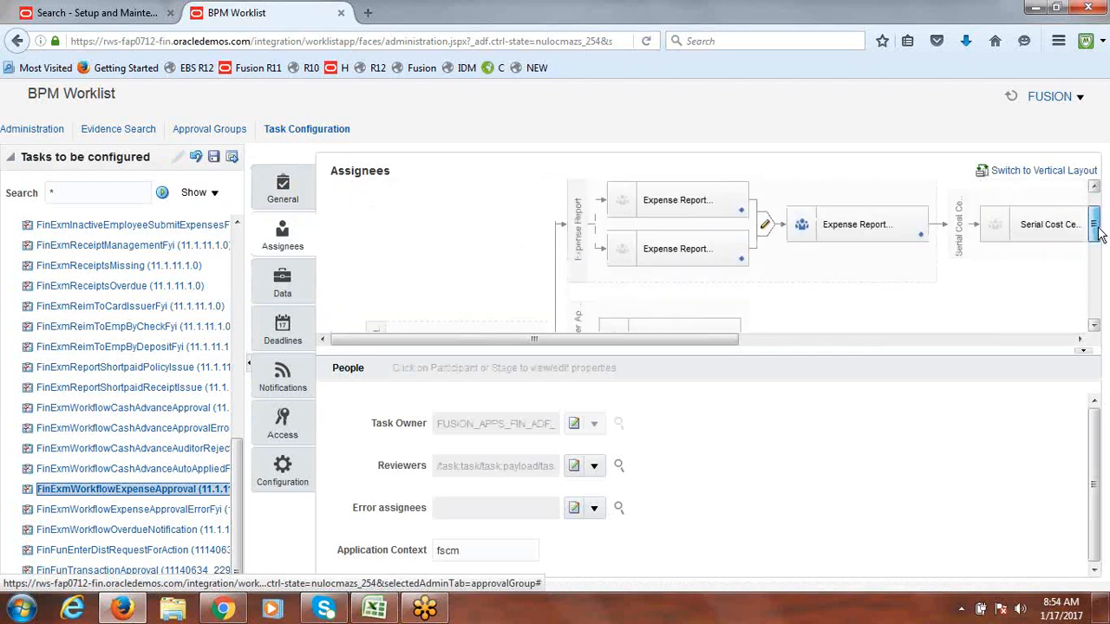
{"action": "left_click", "coordinate": [930, 240]}
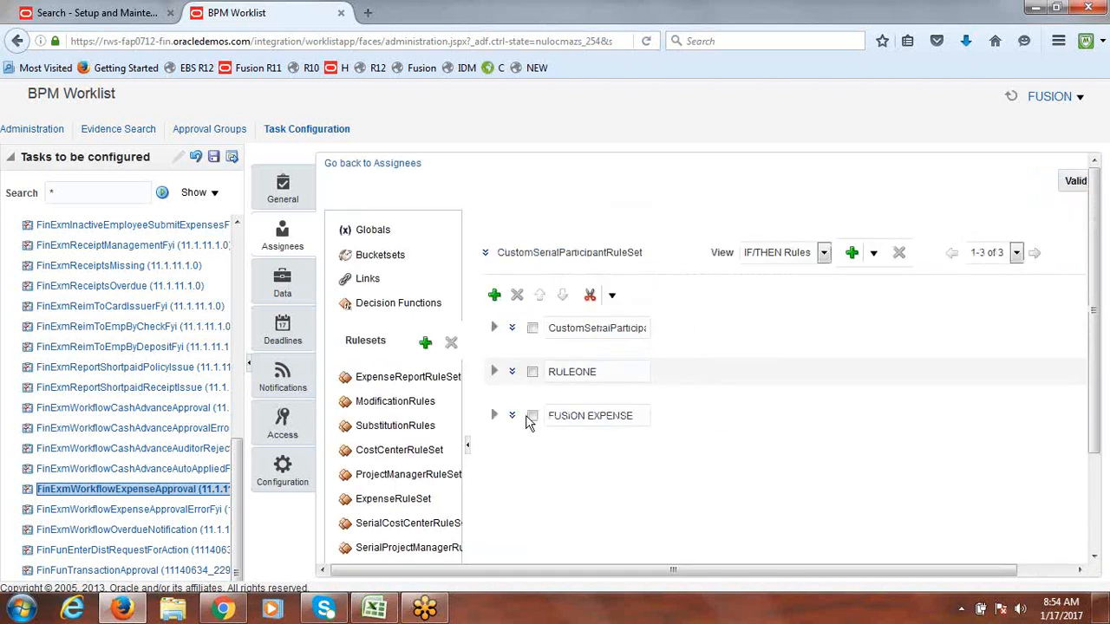
Step: Inspect the RULEONE and CustomSerialParticipant rules' conditions and settings
{"action": "left_click", "coordinate": [494, 373]}
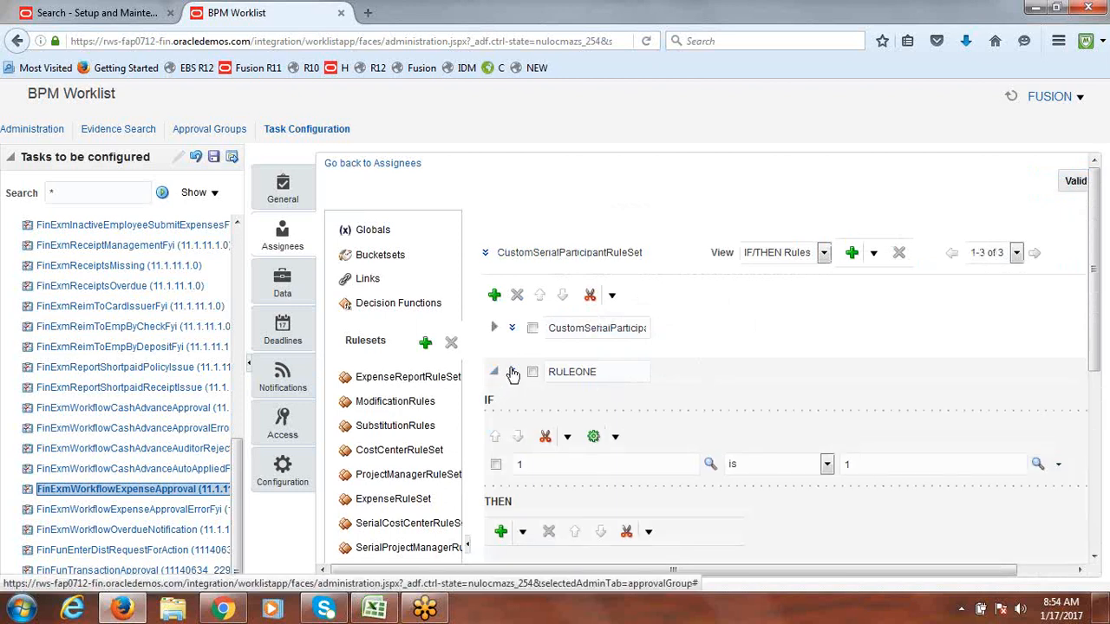
{"action": "left_click", "coordinate": [514, 373]}
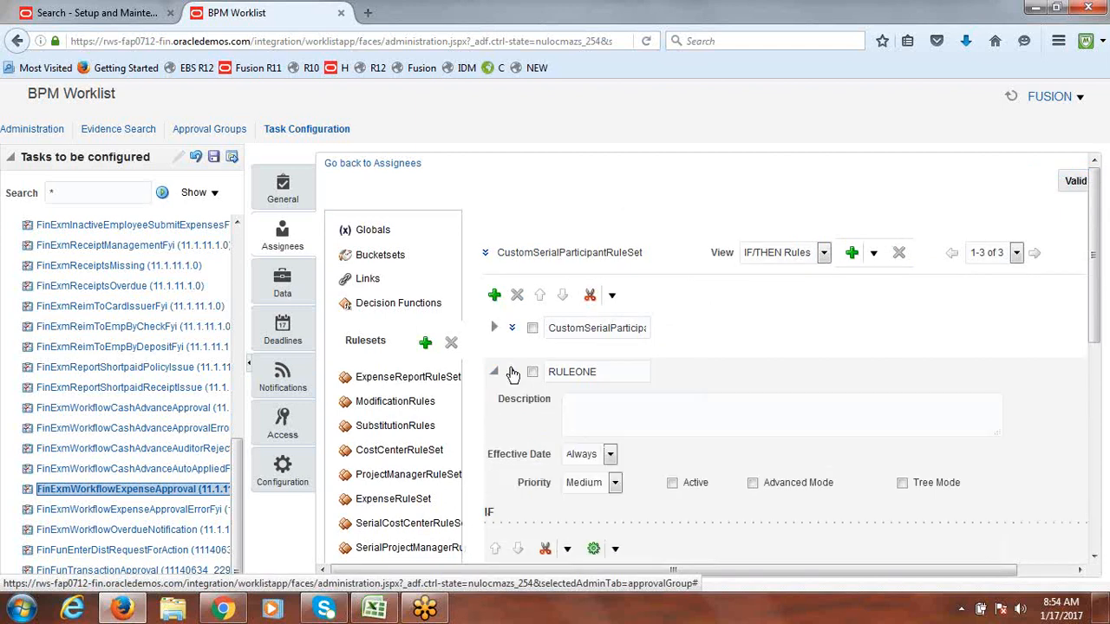
{"action": "left_click", "coordinate": [495, 374]}
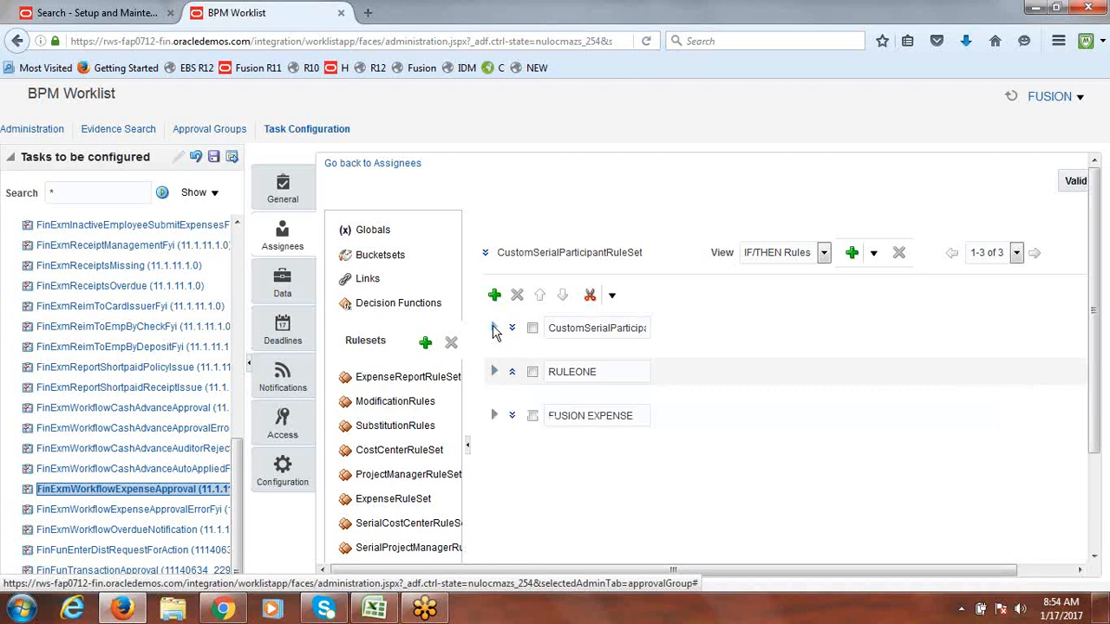
{"action": "left_click", "coordinate": [494, 330]}
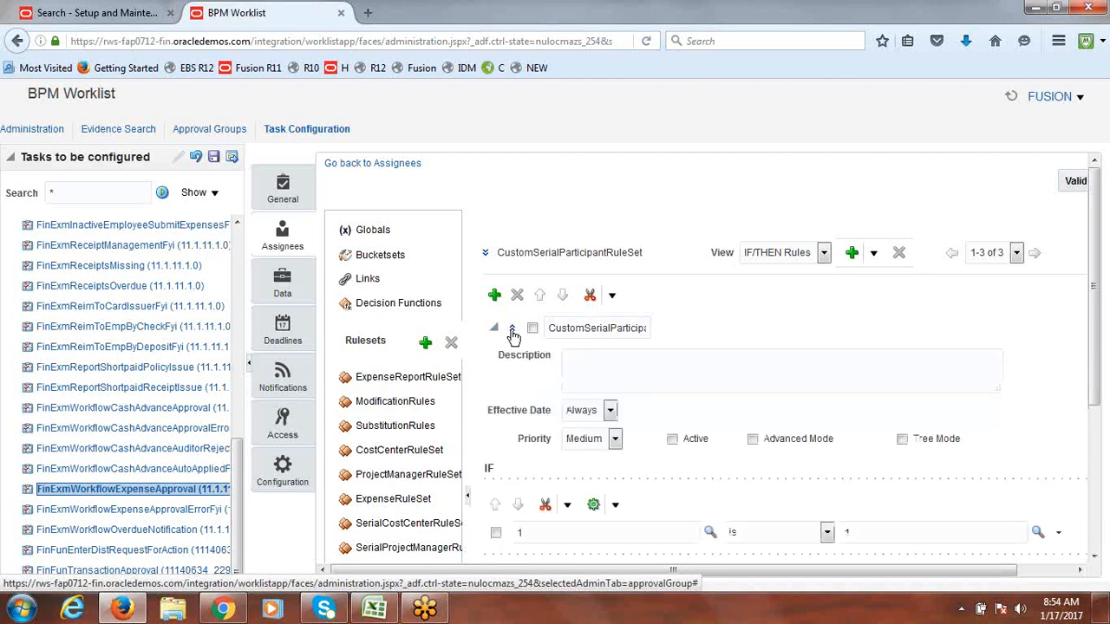
{"action": "left_click", "coordinate": [495, 330]}
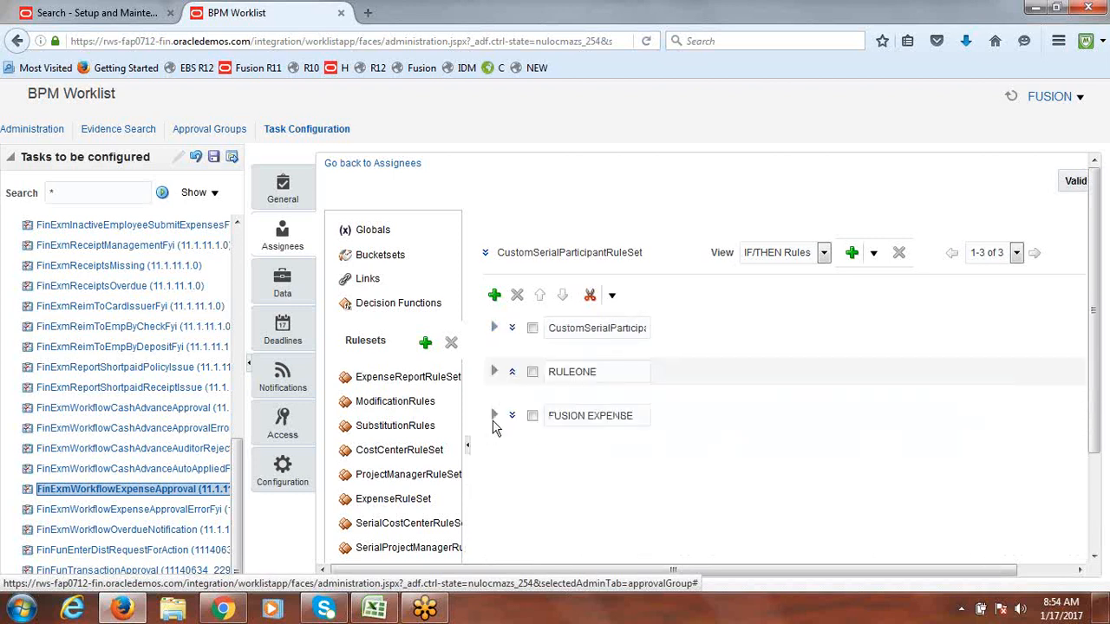
Step: Expand the FUSION EXPENSE rule and set its Top Participant to the reference user
{"action": "left_click", "coordinate": [494, 416]}
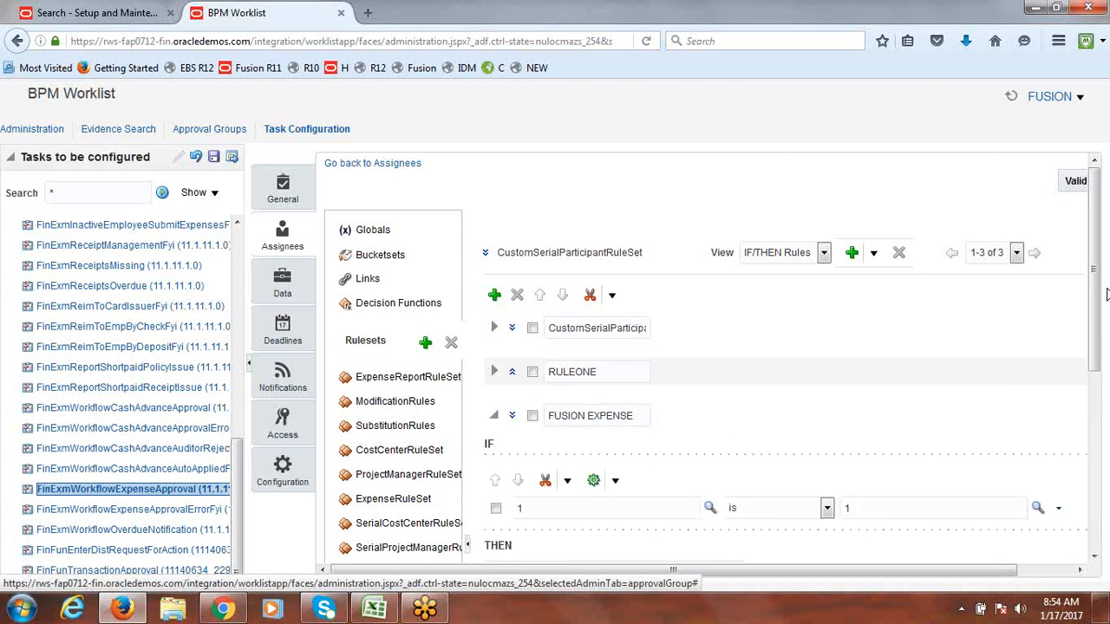
{"action": "left_click_drag", "start_coordinate": [1106, 295], "coordinate": [1109, 533]}
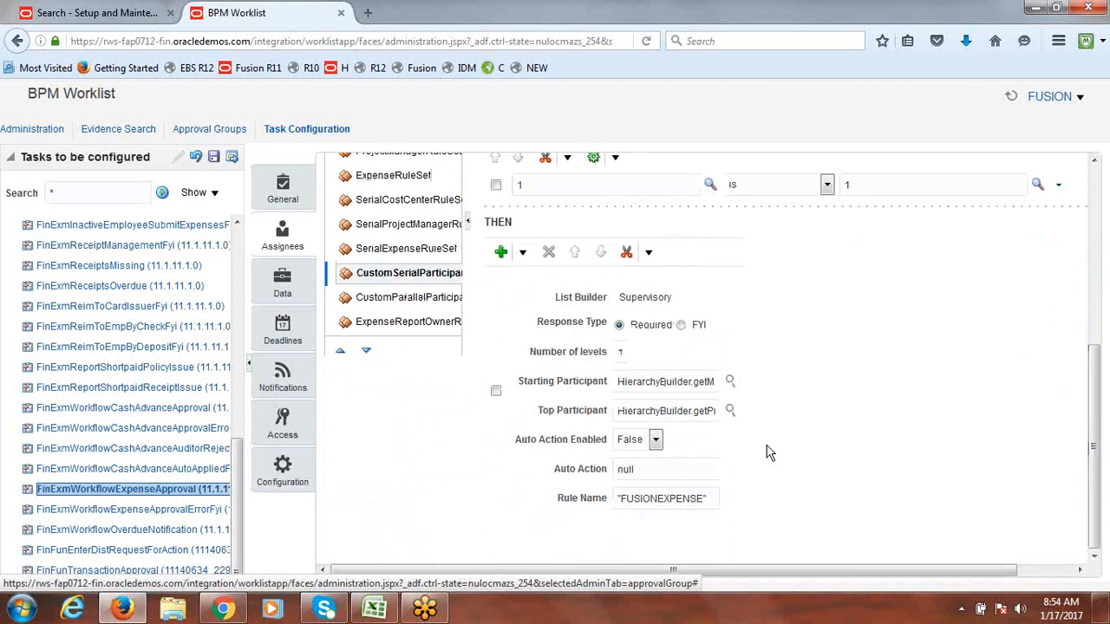
{"action": "left_click", "coordinate": [731, 413]}
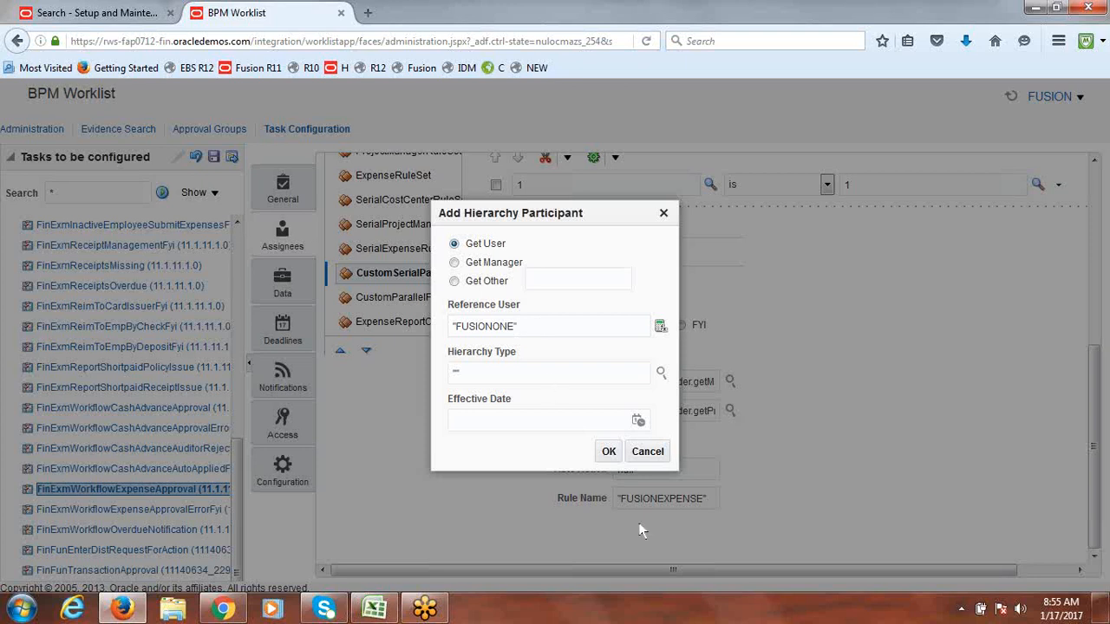
{"action": "left_click", "coordinate": [609, 453]}
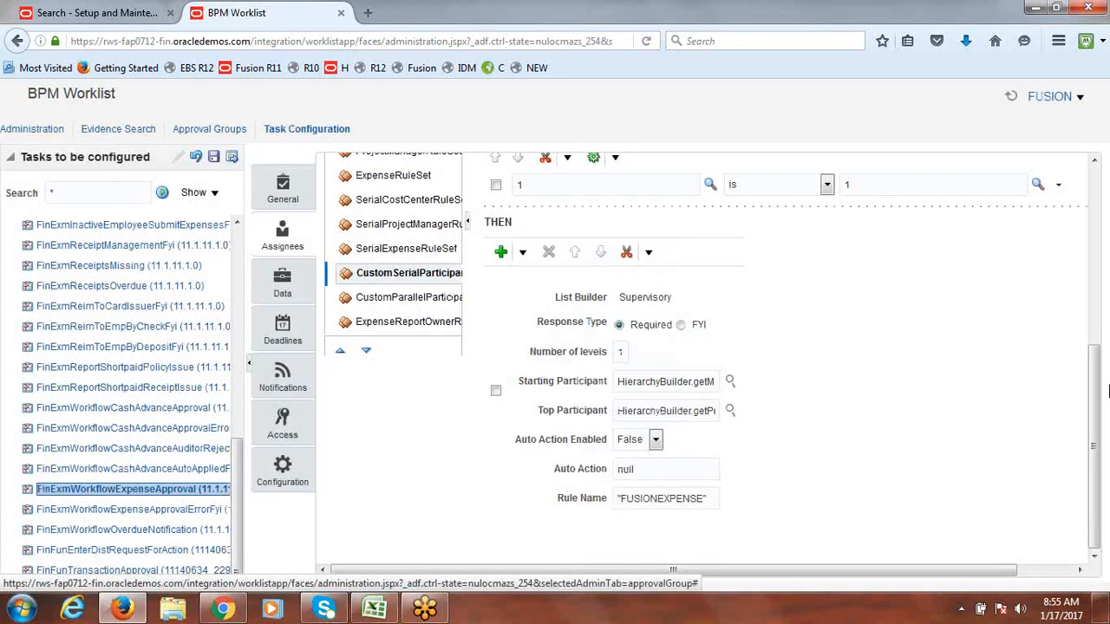
{"action": "scroll", "coordinate": [1094, 399], "scroll_direction": "up", "scroll_amount": 3}
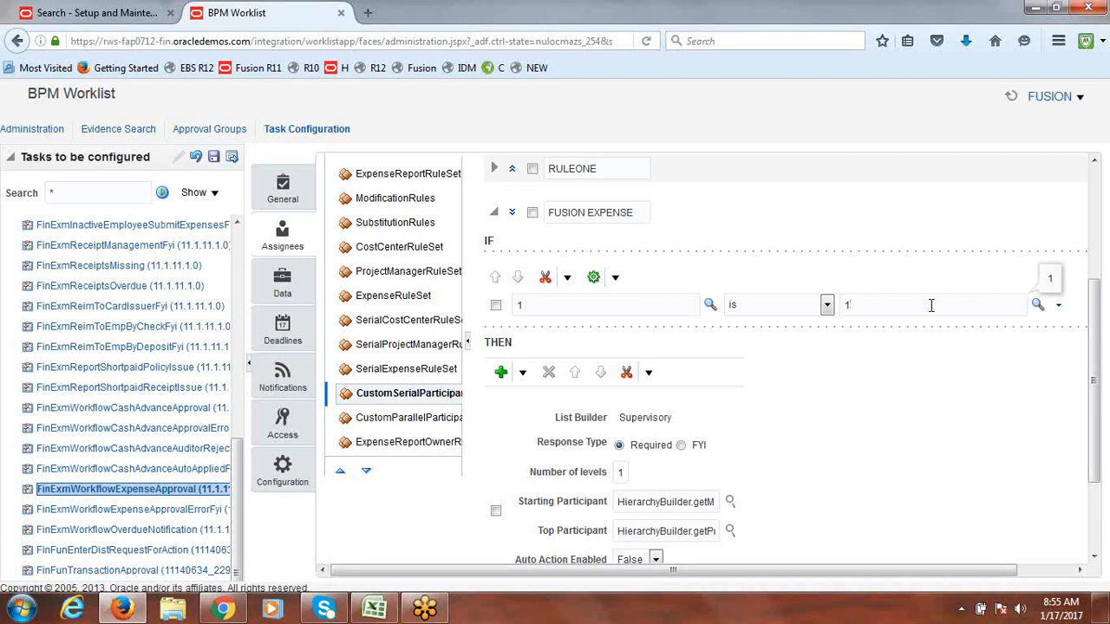
Step: Attempt to validate the rules while editing the FUSION EXPENSE condition value
{"action": "left_click", "coordinate": [922, 408]}
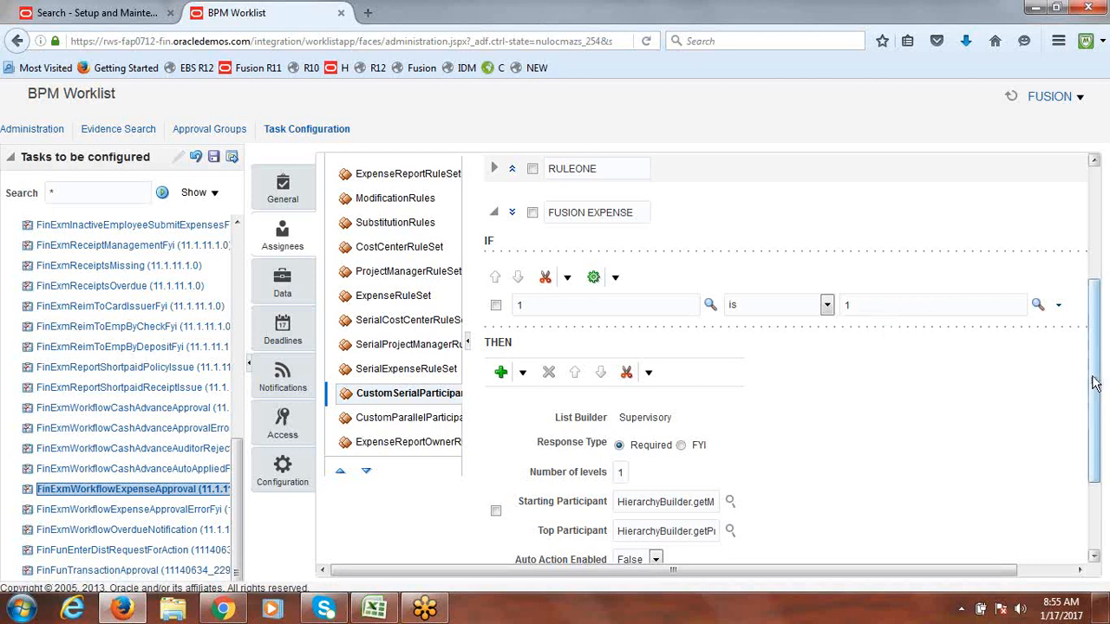
{"action": "left_click_drag", "start_coordinate": [1095, 385], "coordinate": [1101, 243]}
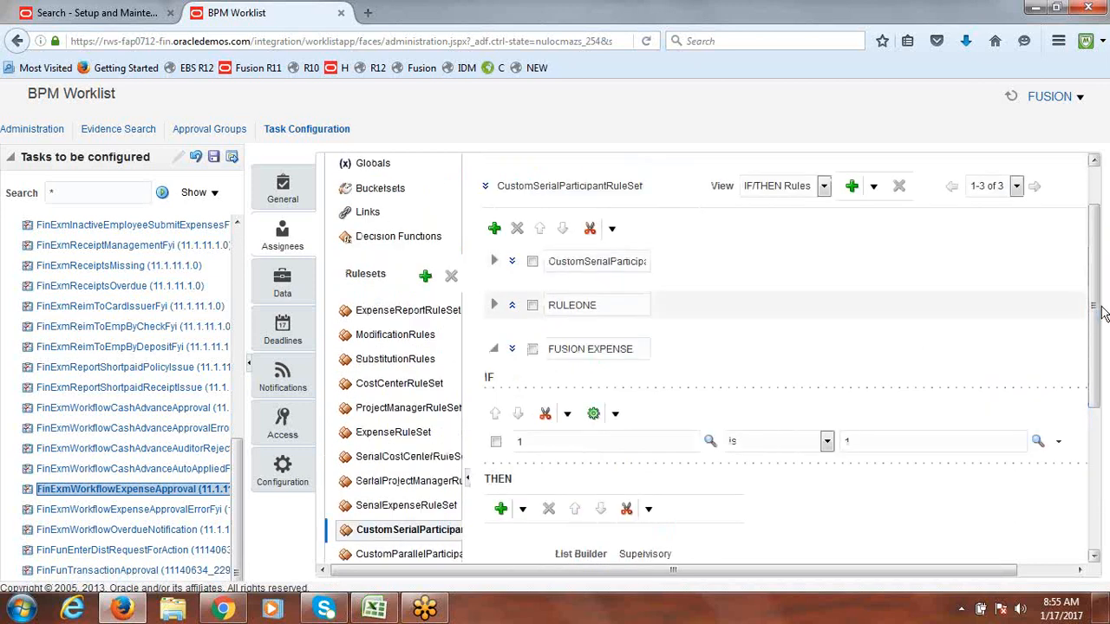
{"action": "left_click", "coordinate": [1072, 184]}
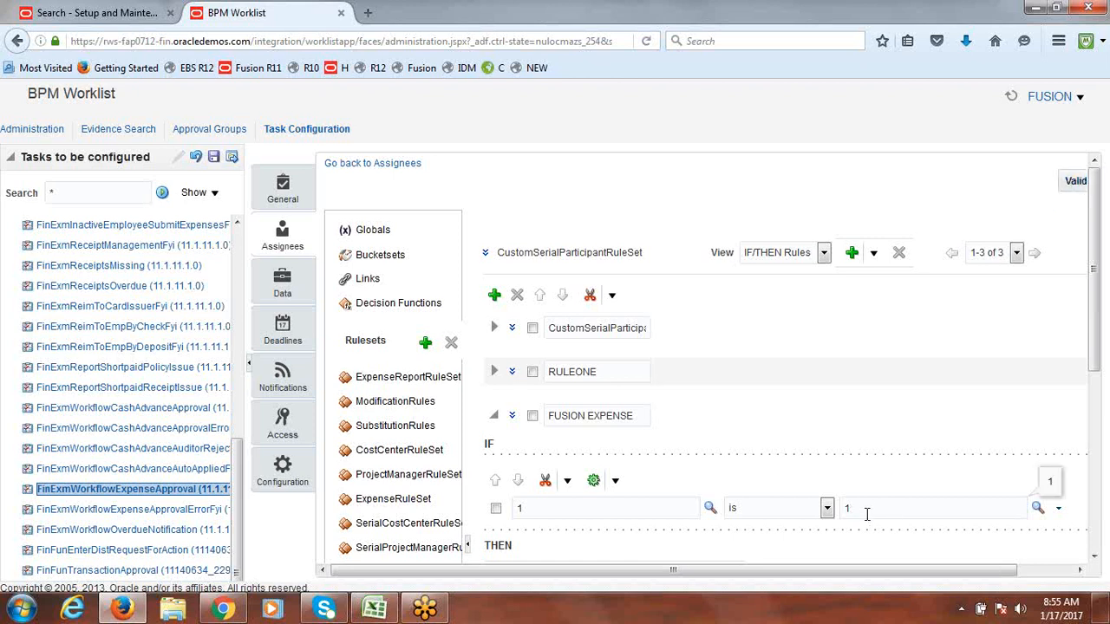
{"action": "left_click", "coordinate": [1075, 182]}
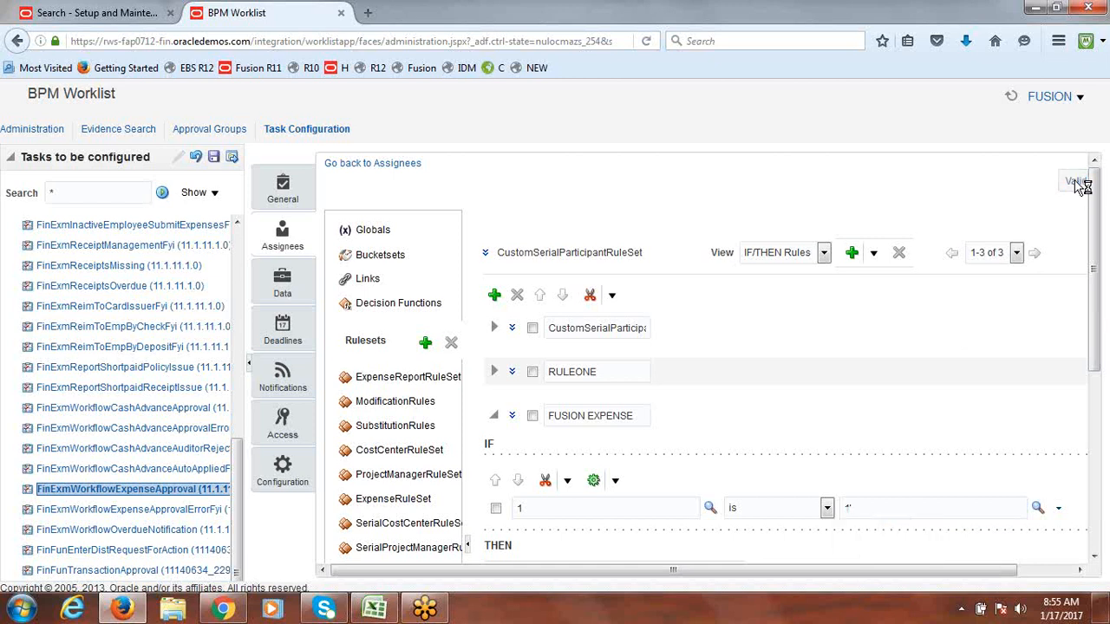
{"action": "left_click_drag", "start_coordinate": [1095, 293], "coordinate": [1103, 448]}
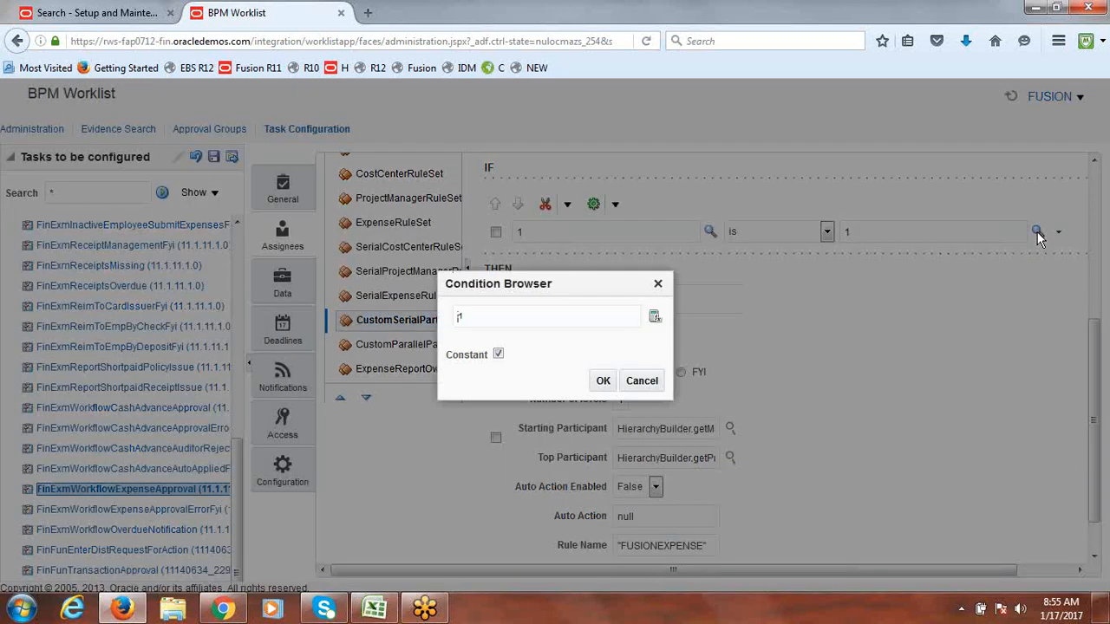
{"action": "left_click", "coordinate": [656, 387]}
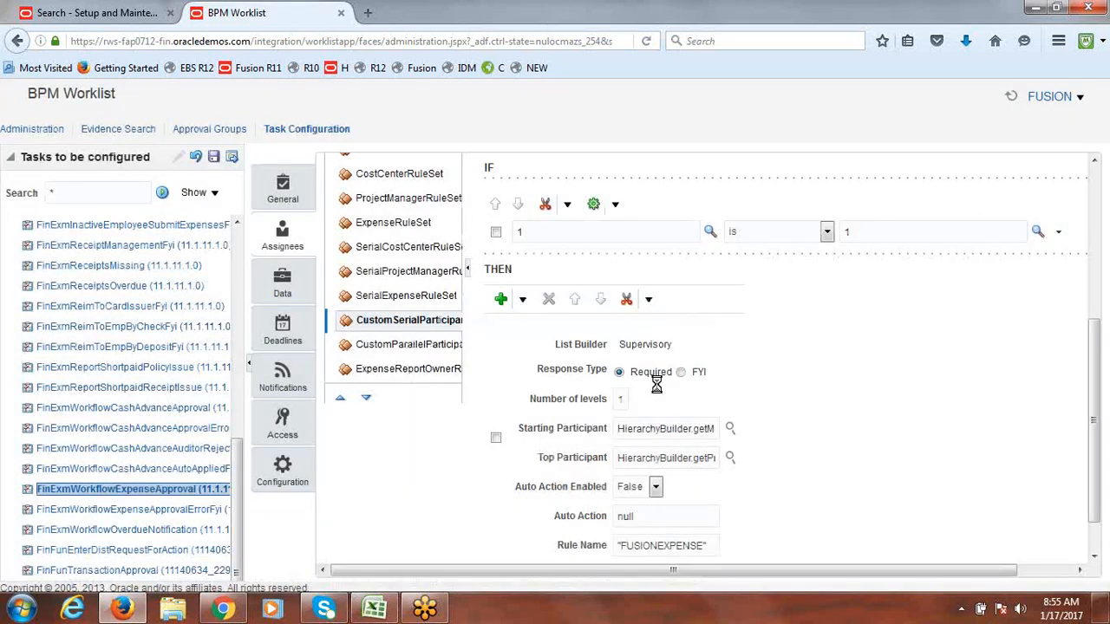
Step: Set the condition's comparison value to the constant 1 so it reads 1 is 1
{"action": "key", "text": "BackSpace"}
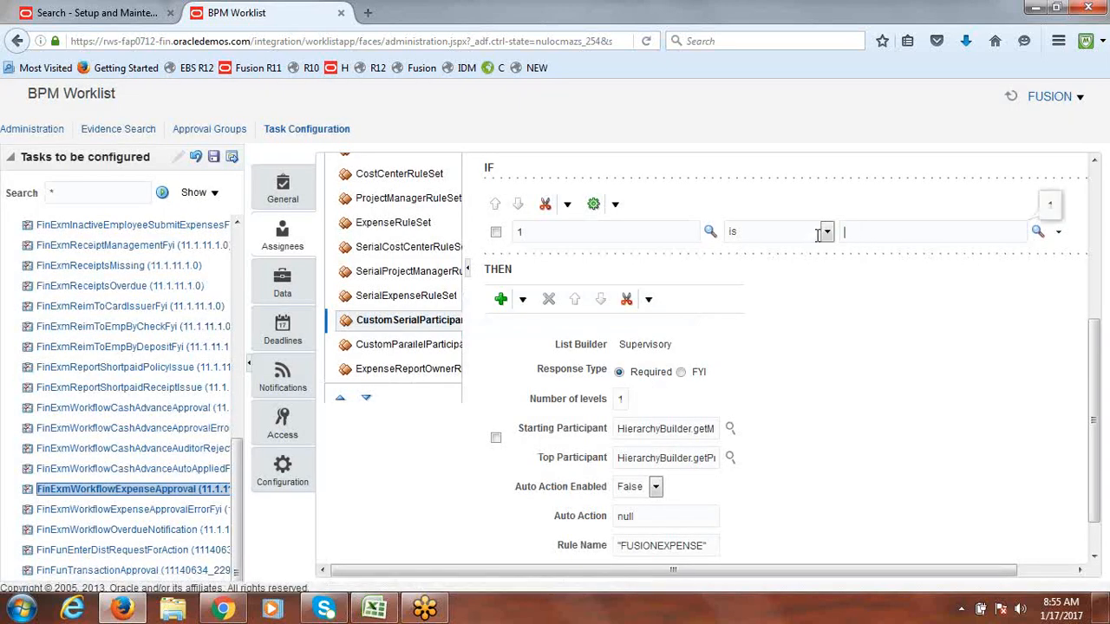
{"action": "left_click", "coordinate": [1038, 235]}
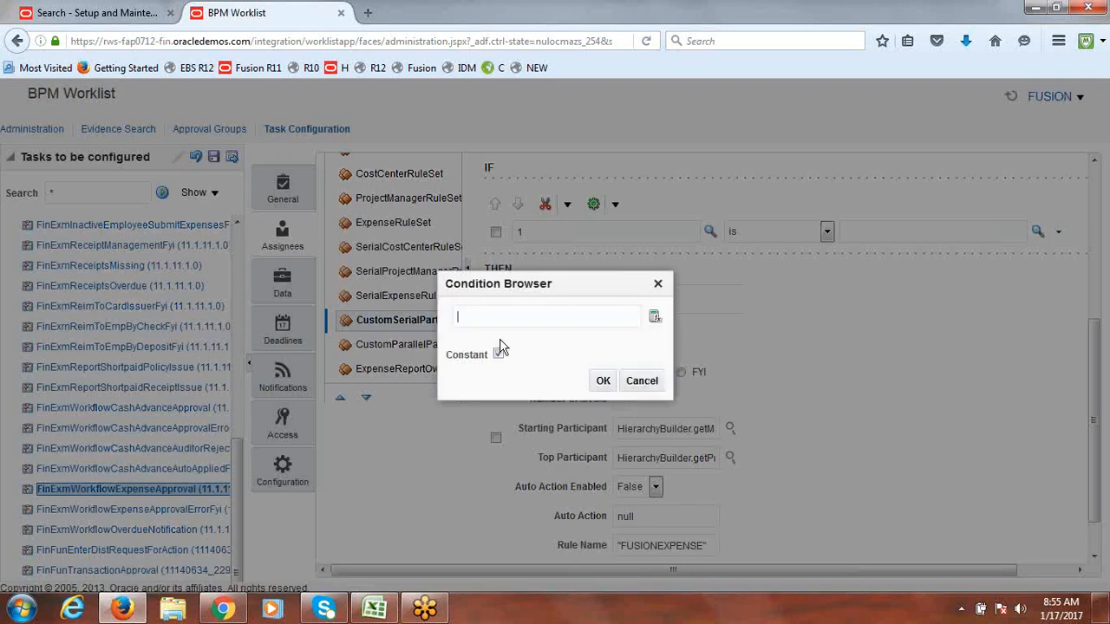
{"action": "type", "text": "1"}
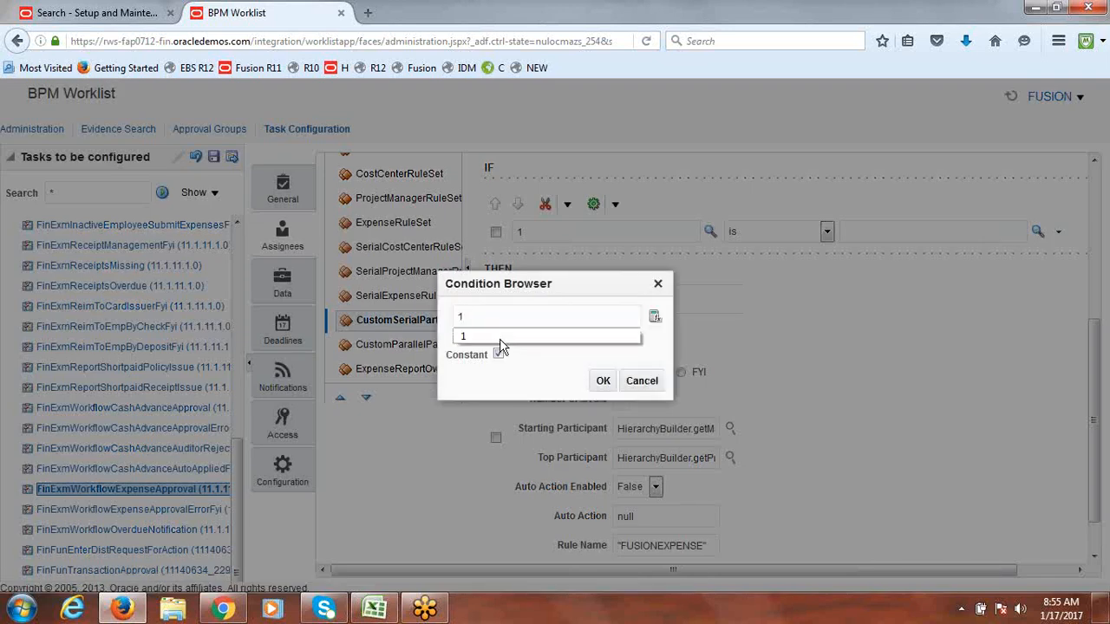
{"action": "left_click", "coordinate": [545, 371]}
{"action": "left_click", "coordinate": [605, 388]}
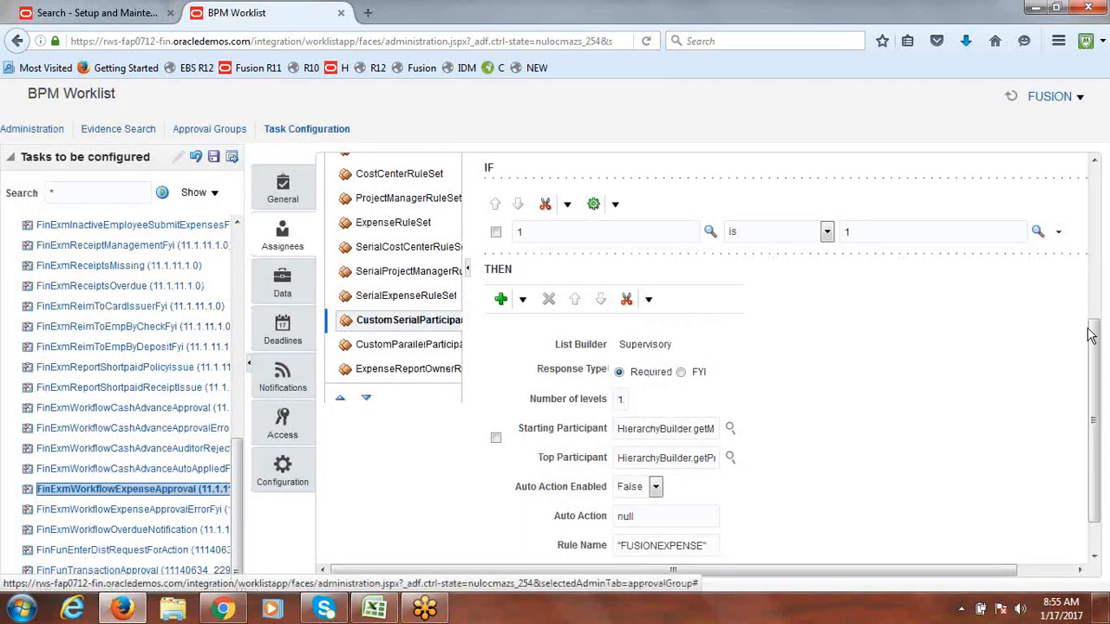
{"action": "left_click_drag", "start_coordinate": [1094, 338], "coordinate": [1076, 174]}
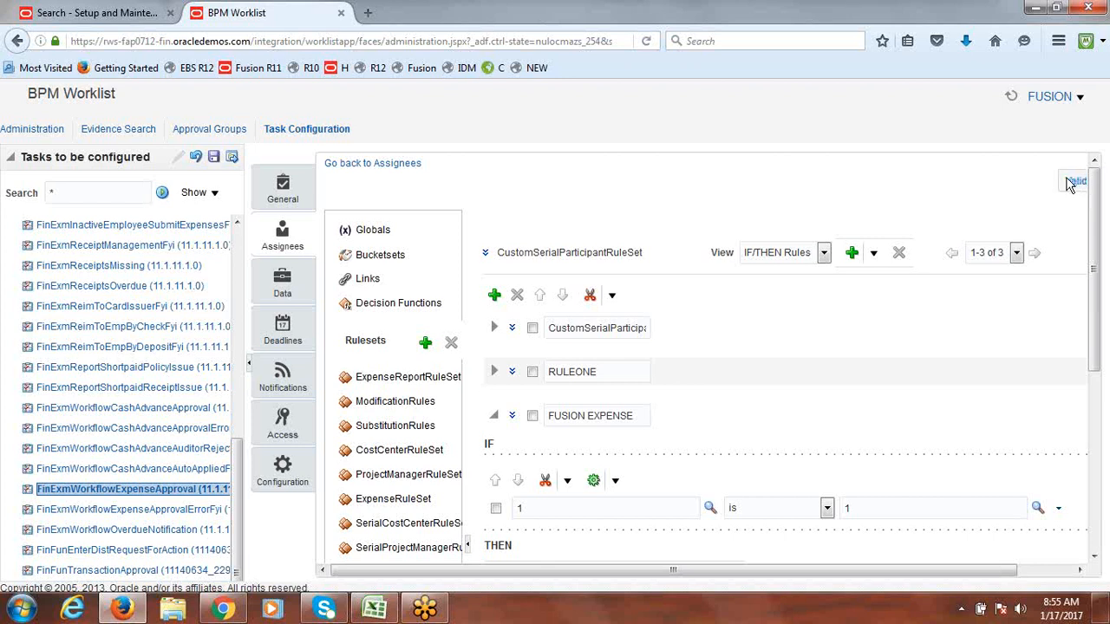
Step: Confirm the manager-based and top hierarchy participants, then validate the FUSION EXPENSE rules
{"action": "left_click", "coordinate": [1074, 182]}
{"action": "left_click_drag", "start_coordinate": [1098, 252], "coordinate": [1104, 438]}
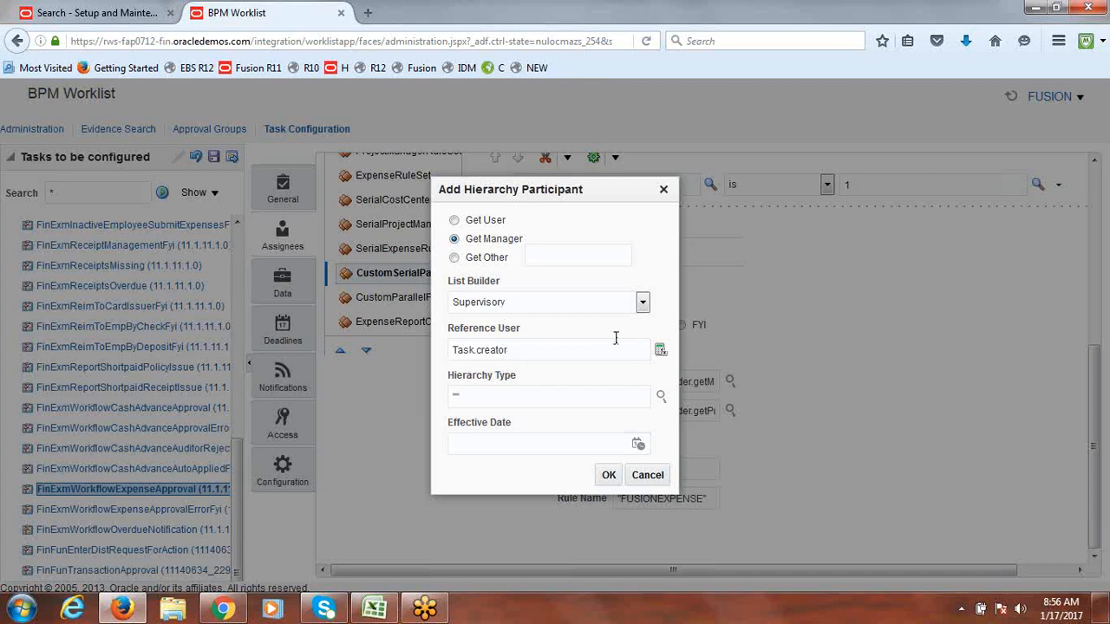
{"action": "left_click", "coordinate": [609, 478]}
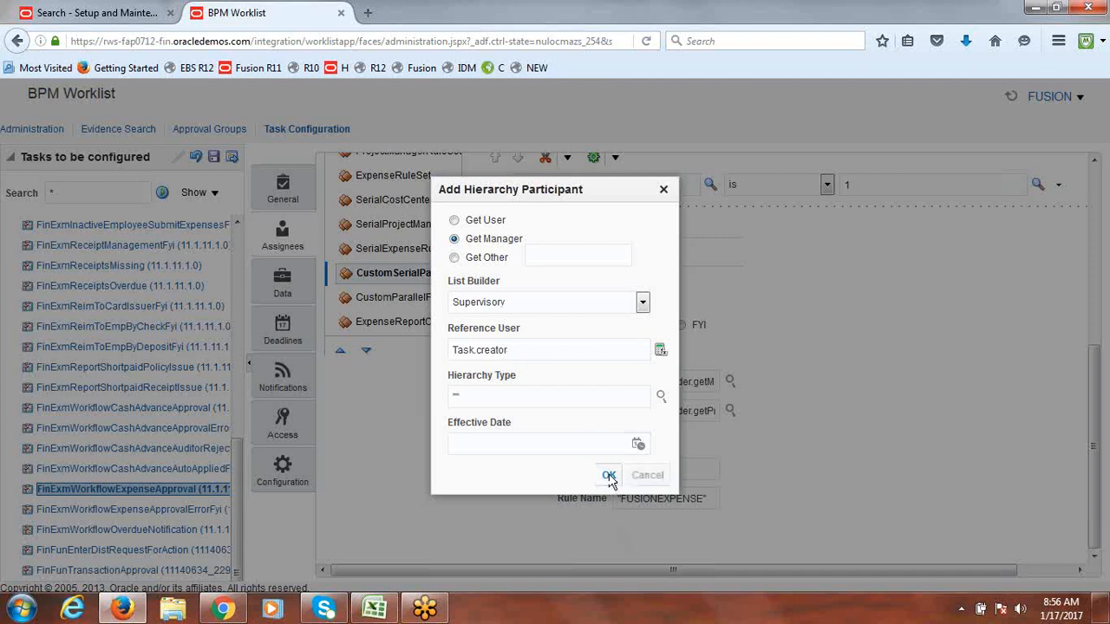
{"action": "left_click", "coordinate": [731, 411]}
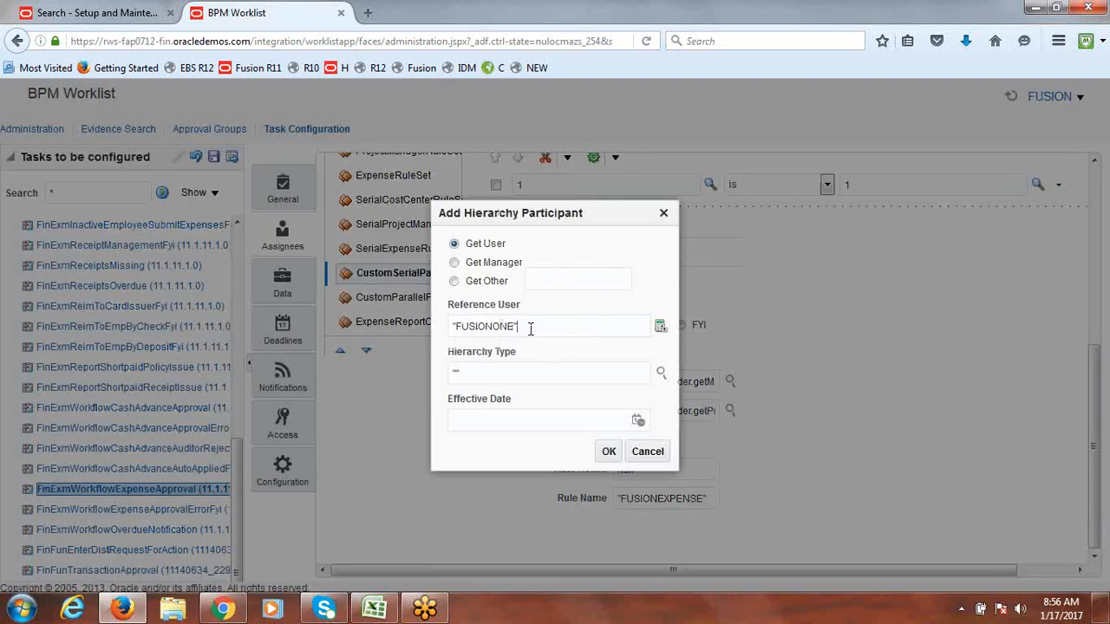
{"action": "left_click", "coordinate": [609, 452]}
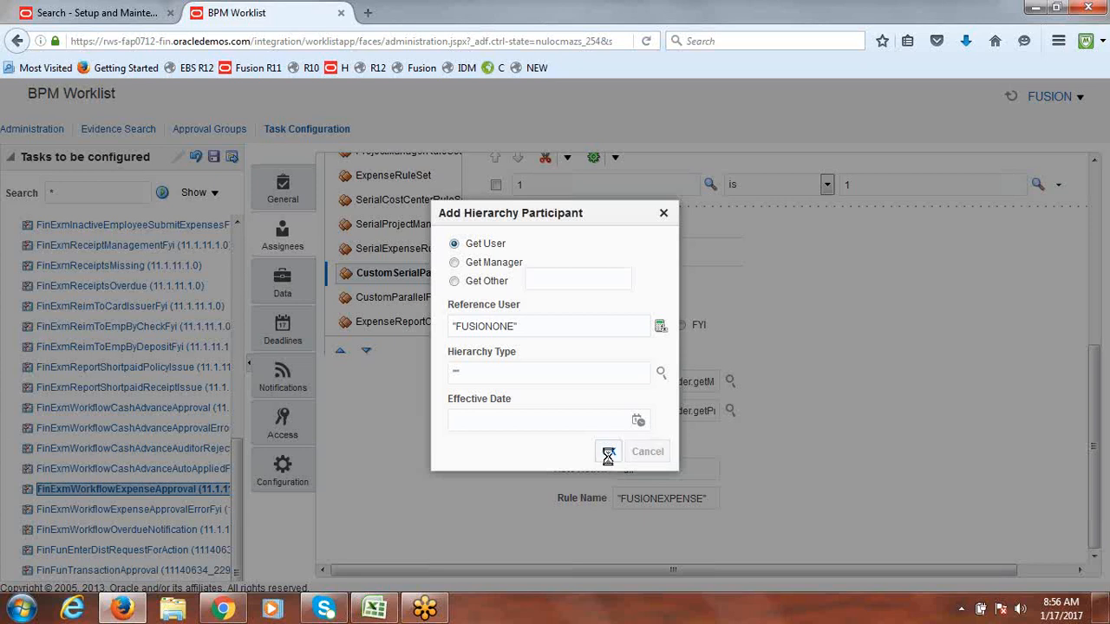
{"action": "left_click_drag", "start_coordinate": [1091, 501], "coordinate": [1102, 217]}
{"action": "left_click", "coordinate": [1075, 180]}
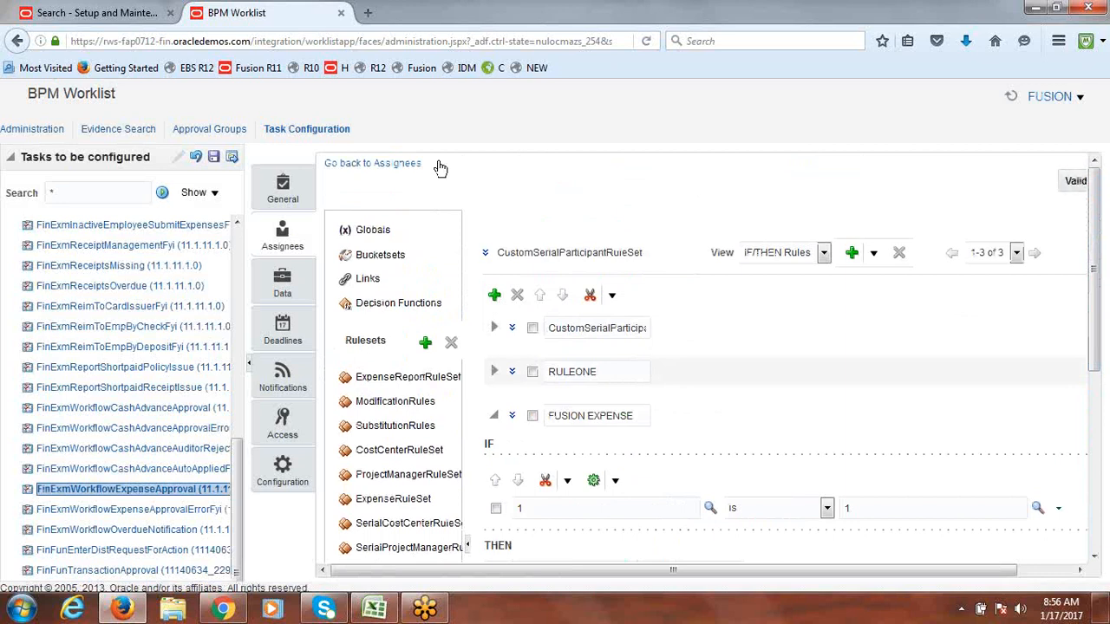
Step: Save the FinExmWorkflowExpenseApproval task configuration without a comment
{"action": "left_click", "coordinate": [213, 157]}
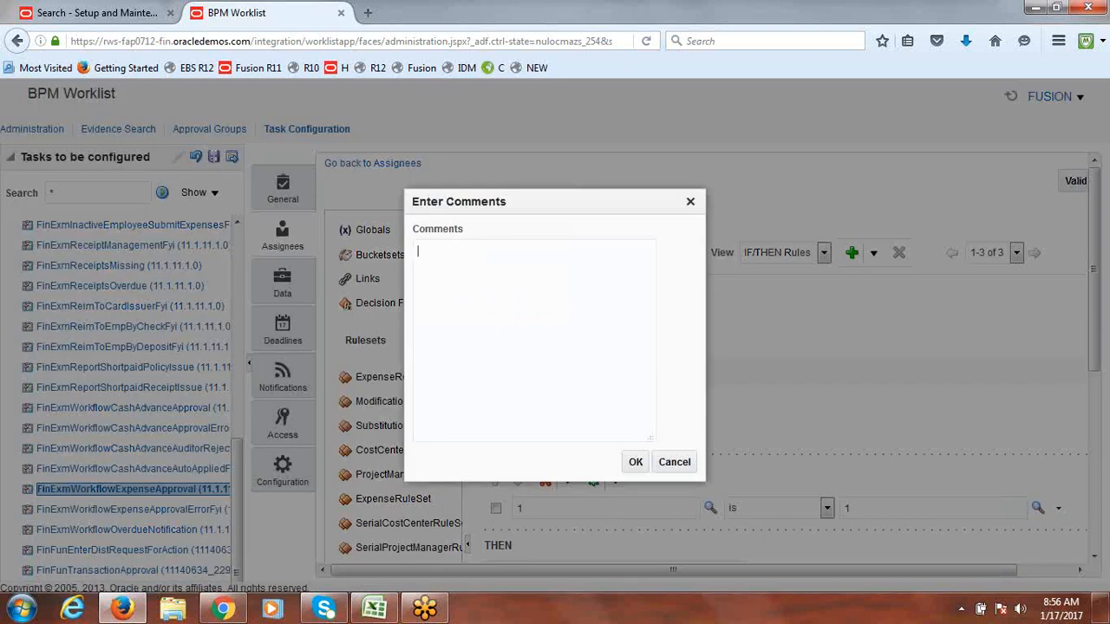
{"action": "left_click", "coordinate": [632, 462]}
{"action": "left_click", "coordinate": [615, 236]}
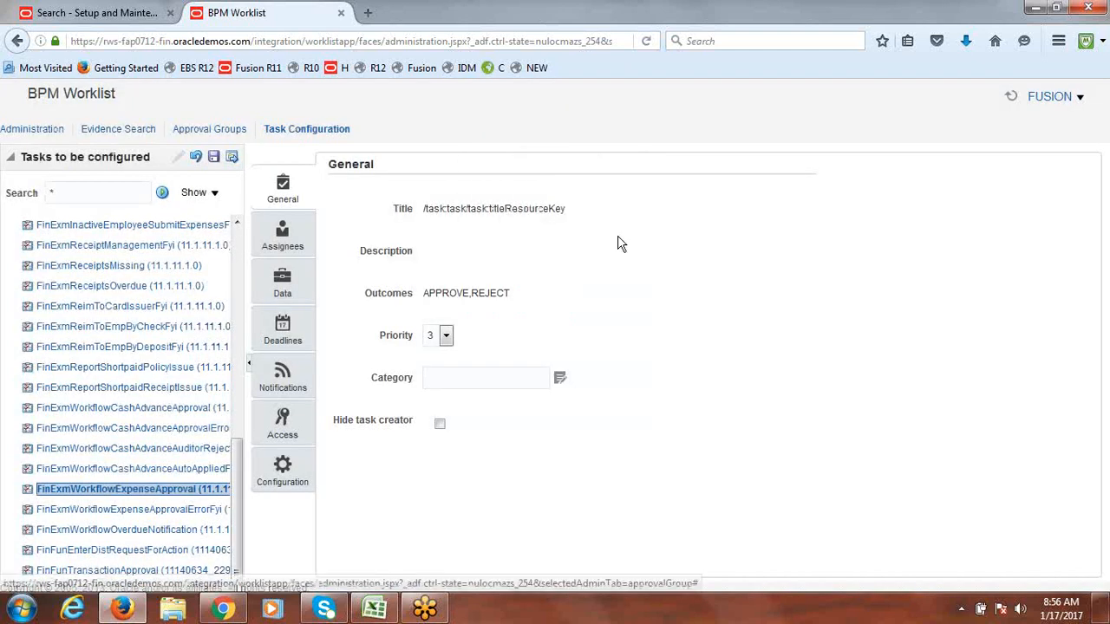
Step: Commit the task configuration changes and close the BPM Worklist
{"action": "left_click", "coordinate": [231, 157]}
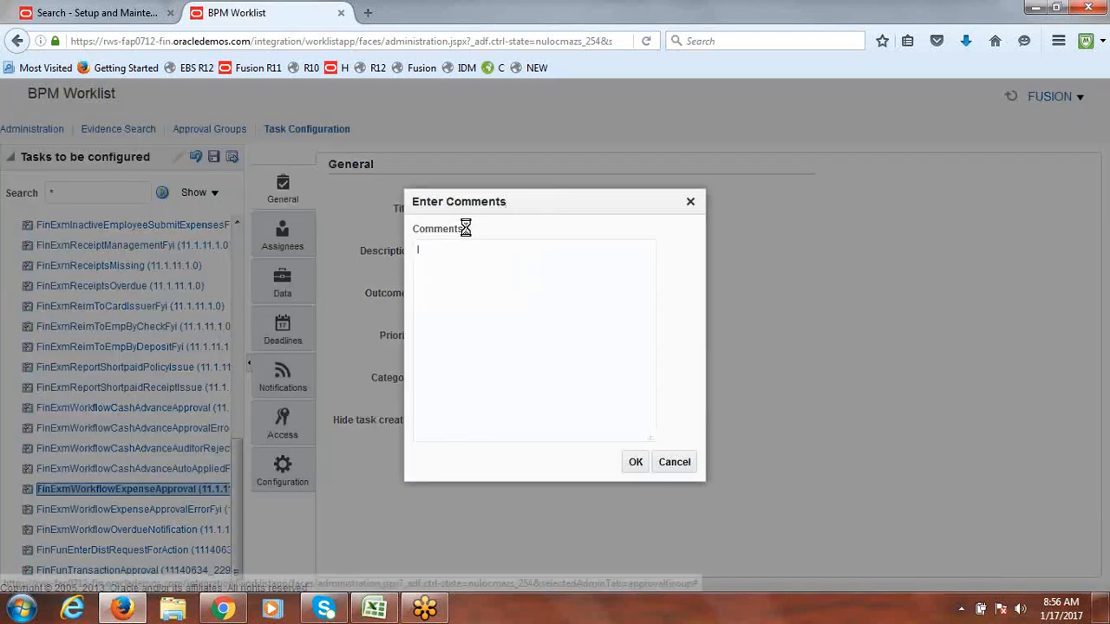
{"action": "left_click", "coordinate": [636, 464]}
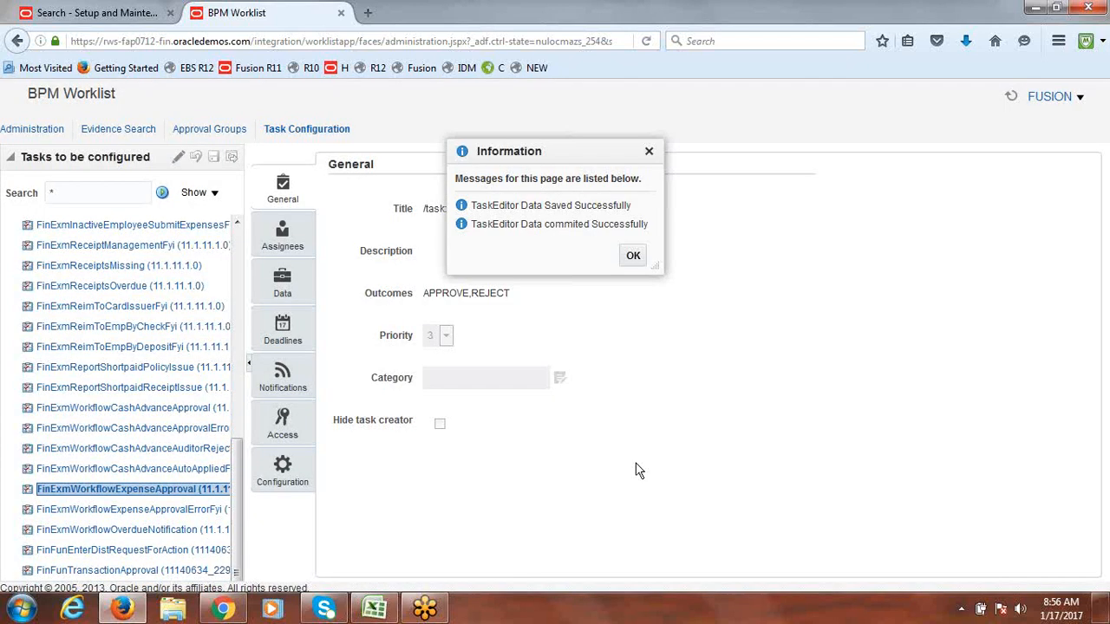
{"action": "left_click", "coordinate": [638, 265]}
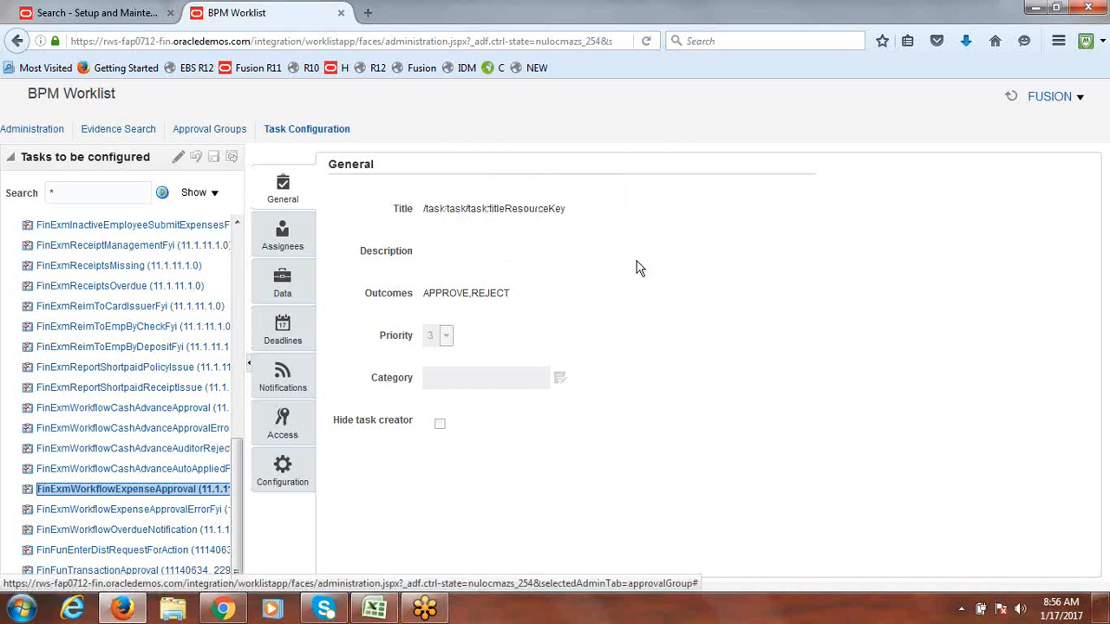
{"action": "left_click", "coordinate": [341, 12]}
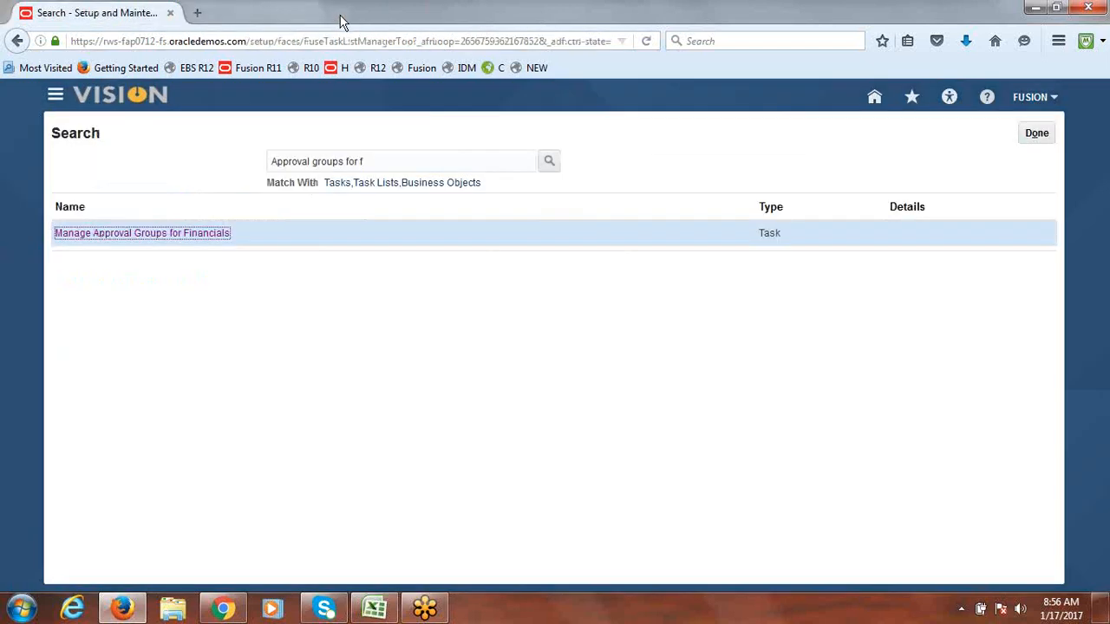
Step: Sign out of the Fusion sessions in both browser windows
{"action": "left_click", "coordinate": [1028, 101]}
{"action": "left_click", "coordinate": [1032, 131]}
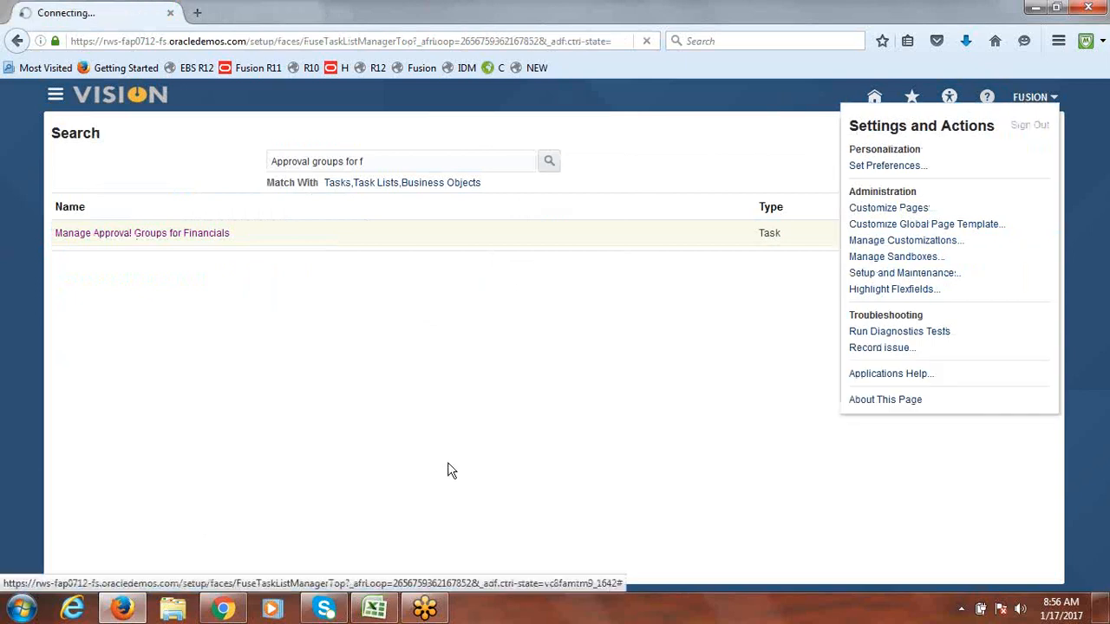
{"action": "left_click", "coordinate": [224, 610]}
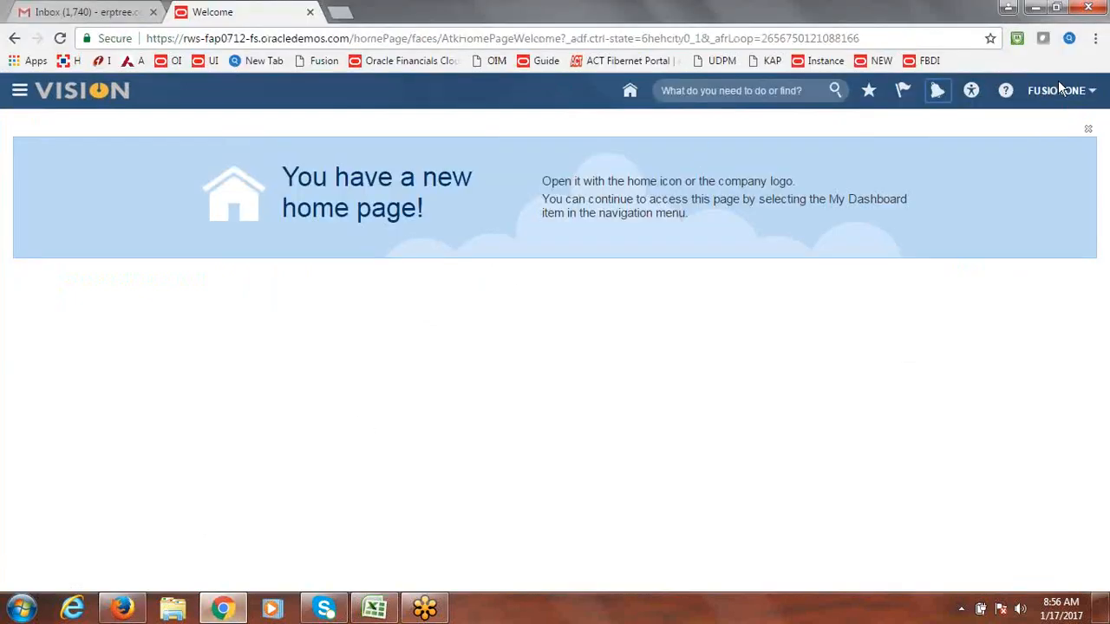
{"action": "left_click", "coordinate": [939, 92]}
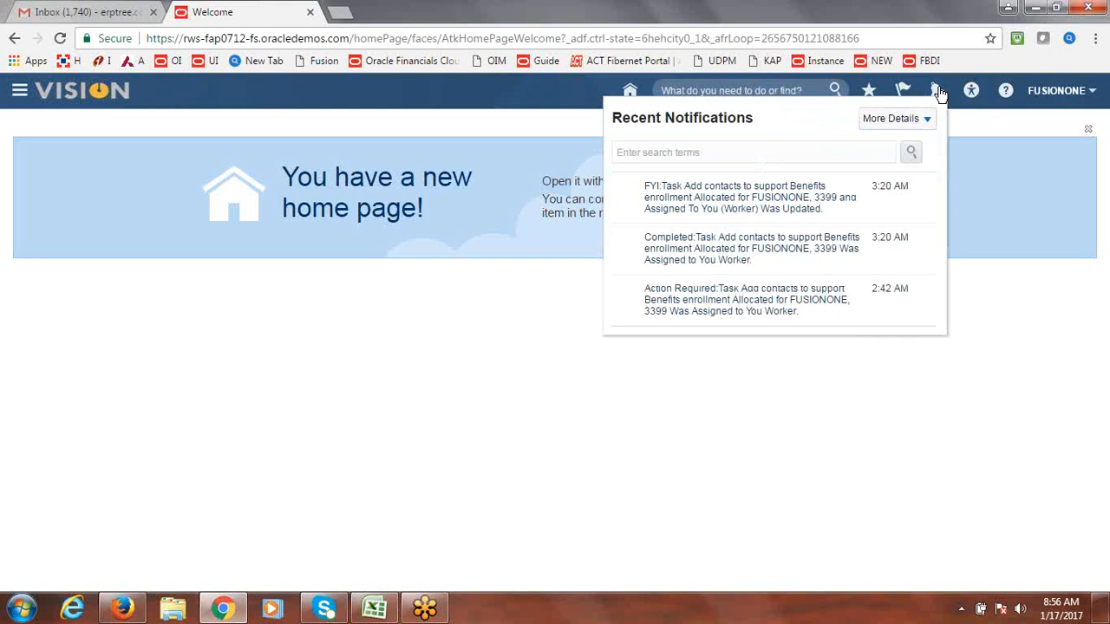
{"action": "left_click", "coordinate": [1064, 95]}
{"action": "left_click", "coordinate": [1059, 95]}
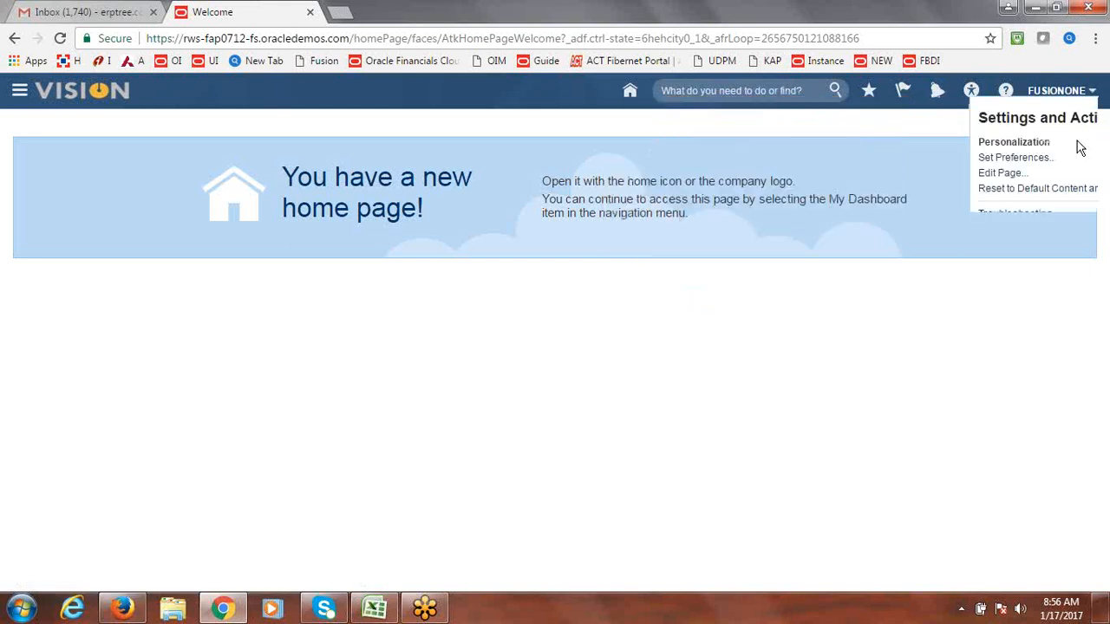
{"action": "left_click", "coordinate": [1066, 121]}
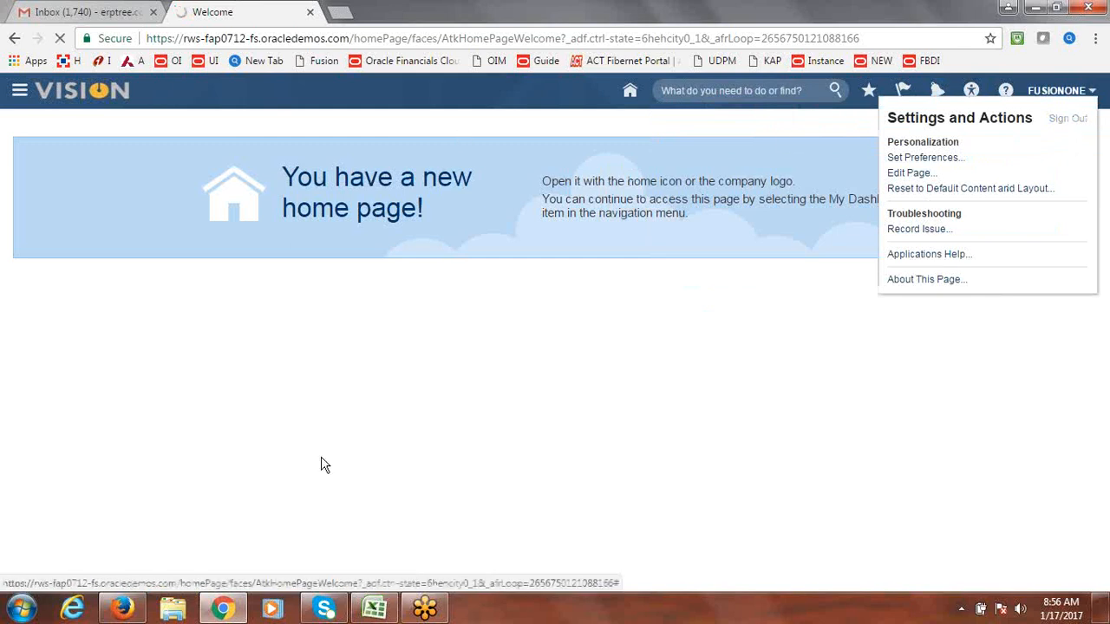
Step: Sign back in using the saved user ID and the account password
{"action": "left_click", "coordinate": [126, 610]}
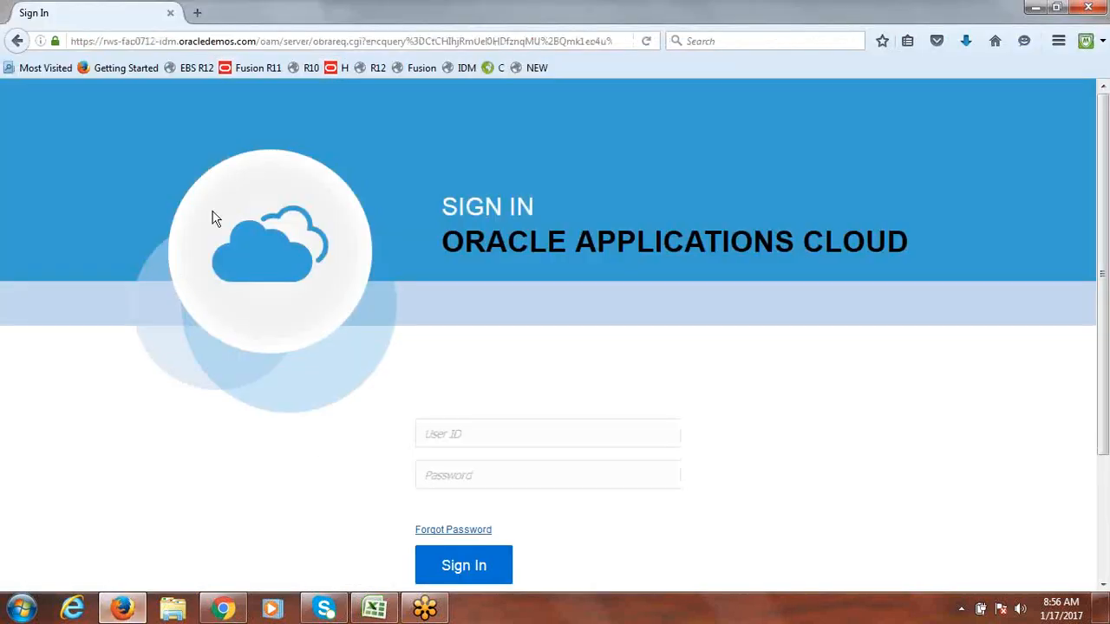
{"action": "type", "text": "f"}
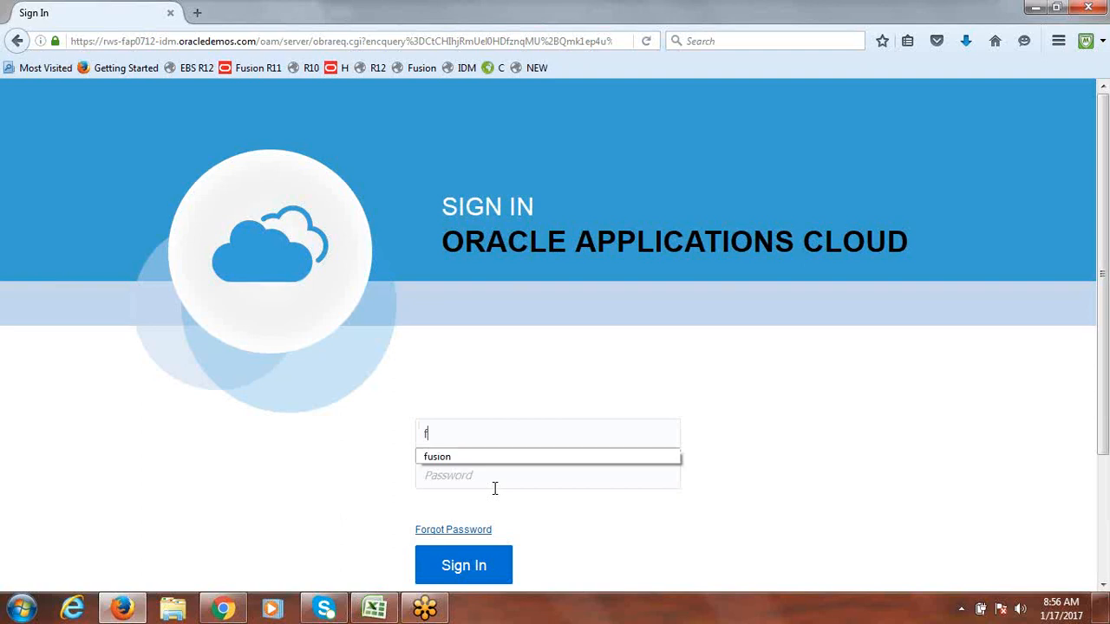
{"action": "left_click", "coordinate": [451, 457]}
{"action": "type", "text": "W"}
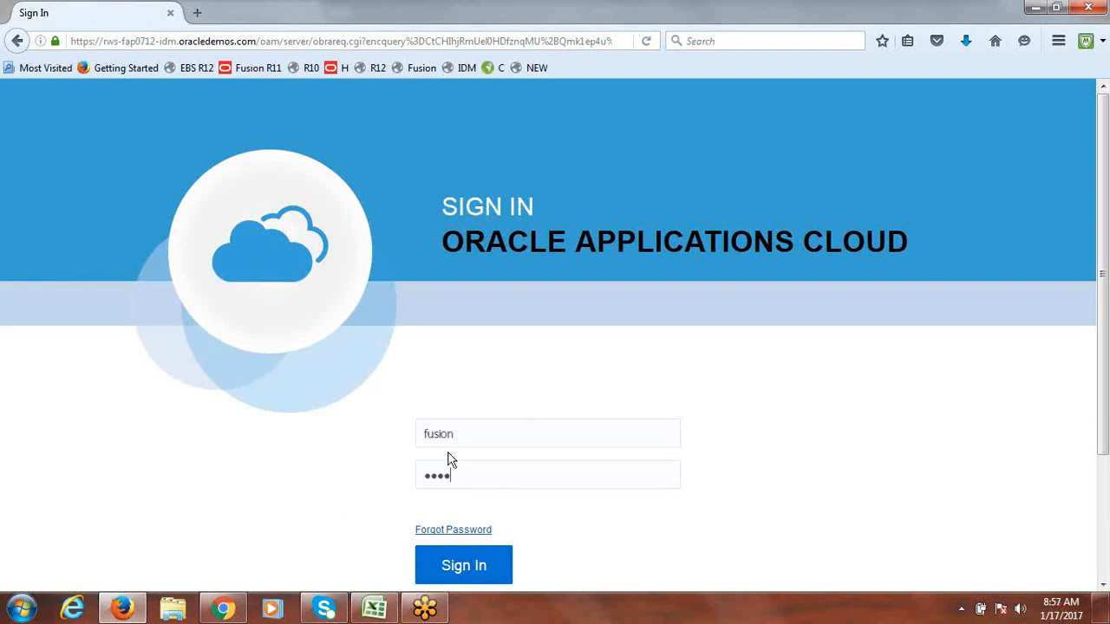
{"action": "key", "text": "Return"}
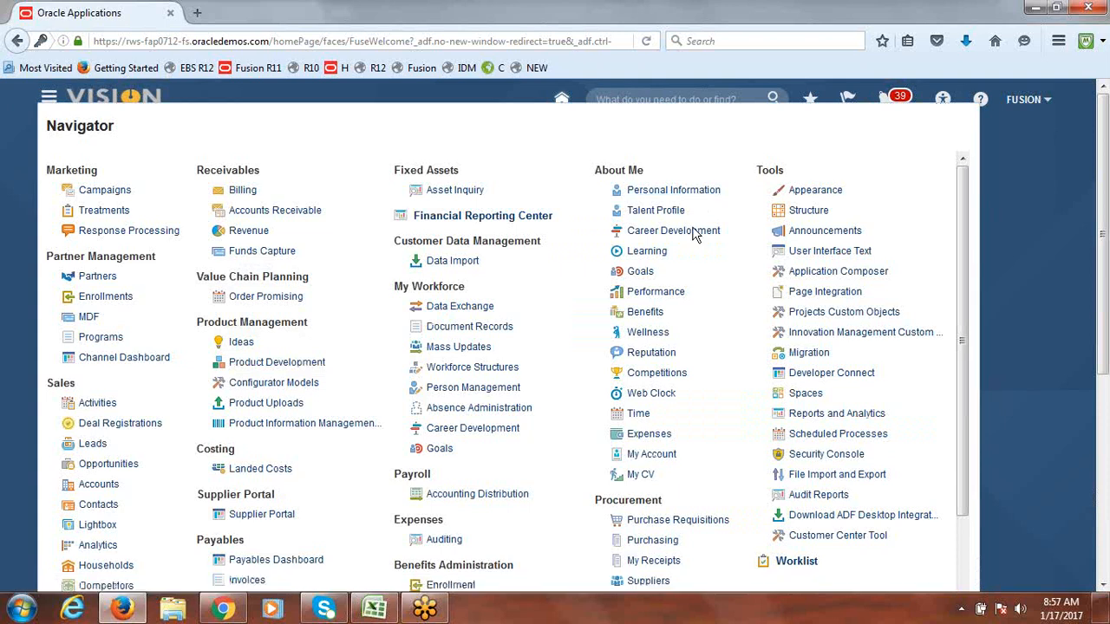
Step: In Expenses, create a new expense report, enter its purpose and accept the policies
{"action": "left_click", "coordinate": [656, 437]}
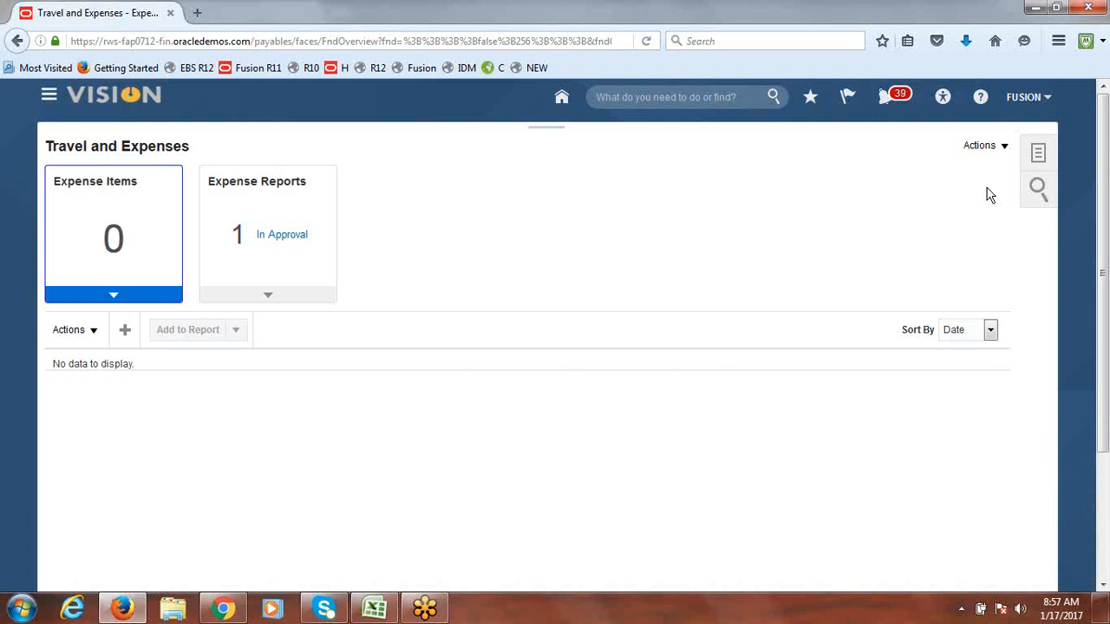
{"action": "left_click", "coordinate": [1005, 146]}
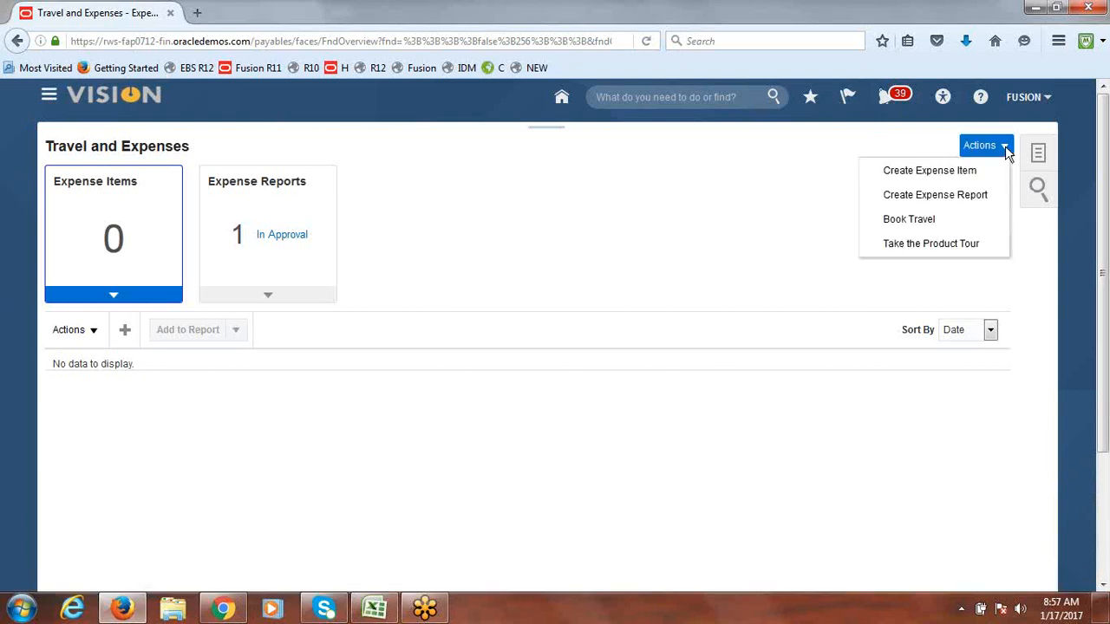
{"action": "left_click", "coordinate": [941, 195]}
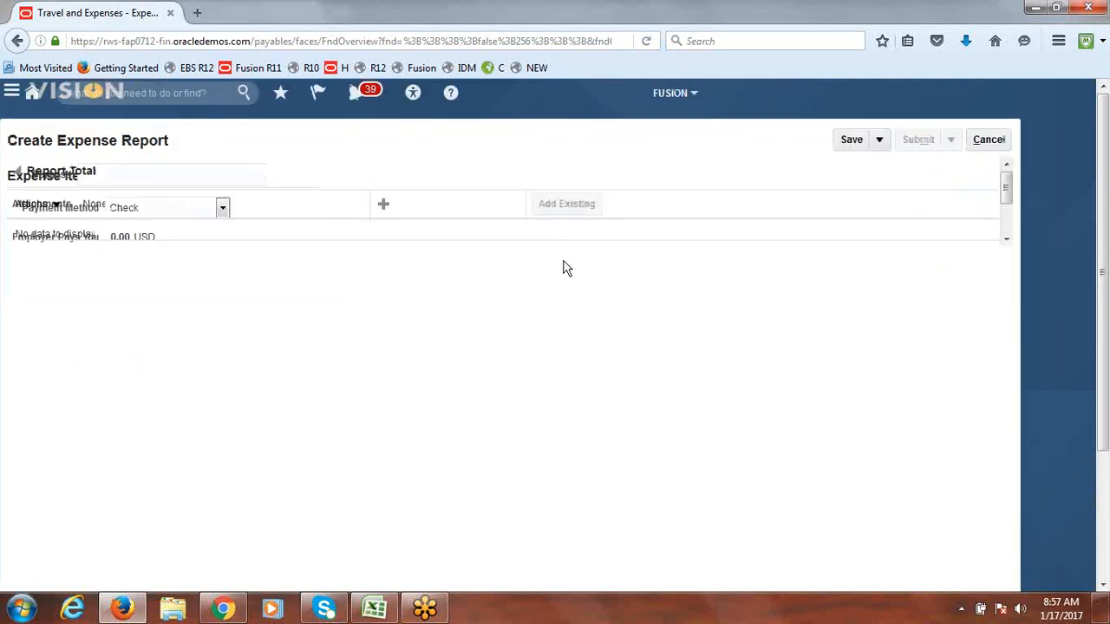
{"action": "left_click", "coordinate": [242, 174]}
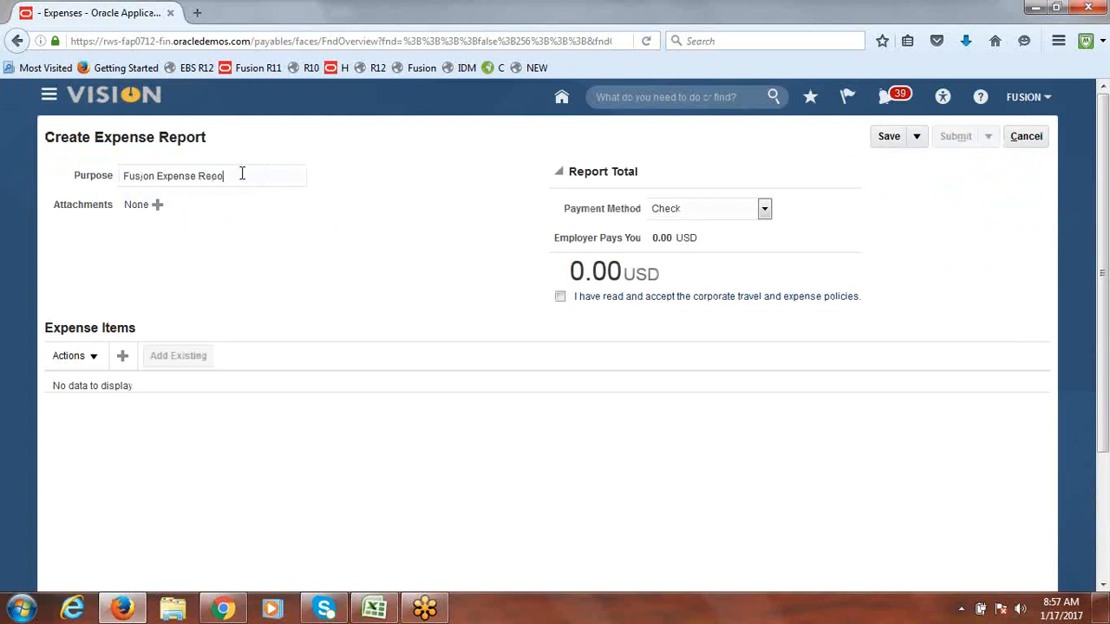
{"action": "left_click", "coordinate": [561, 295]}
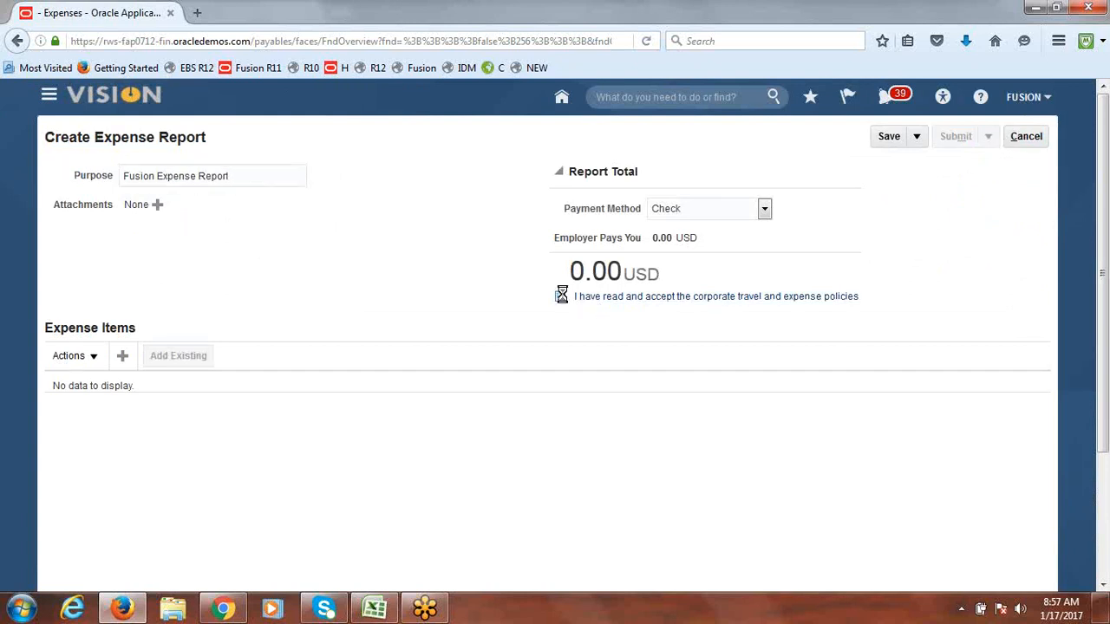
Step: Add a 1,000.00 Airfare item, save it, and submit the report for approval
{"action": "left_click", "coordinate": [122, 363]}
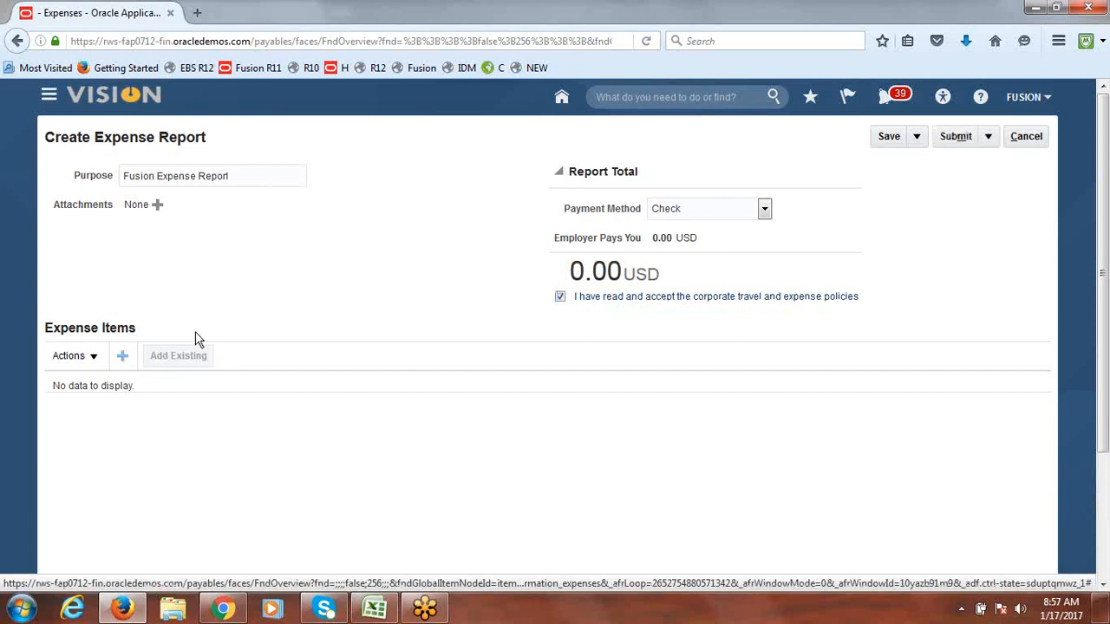
{"action": "left_click", "coordinate": [388, 212]}
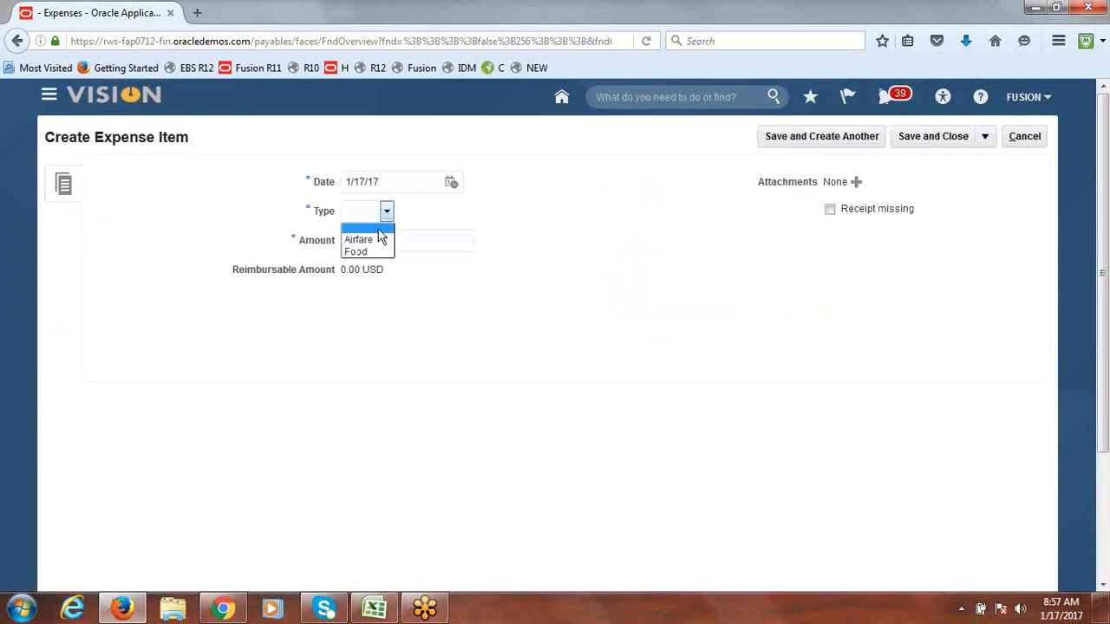
{"action": "left_click", "coordinate": [376, 240]}
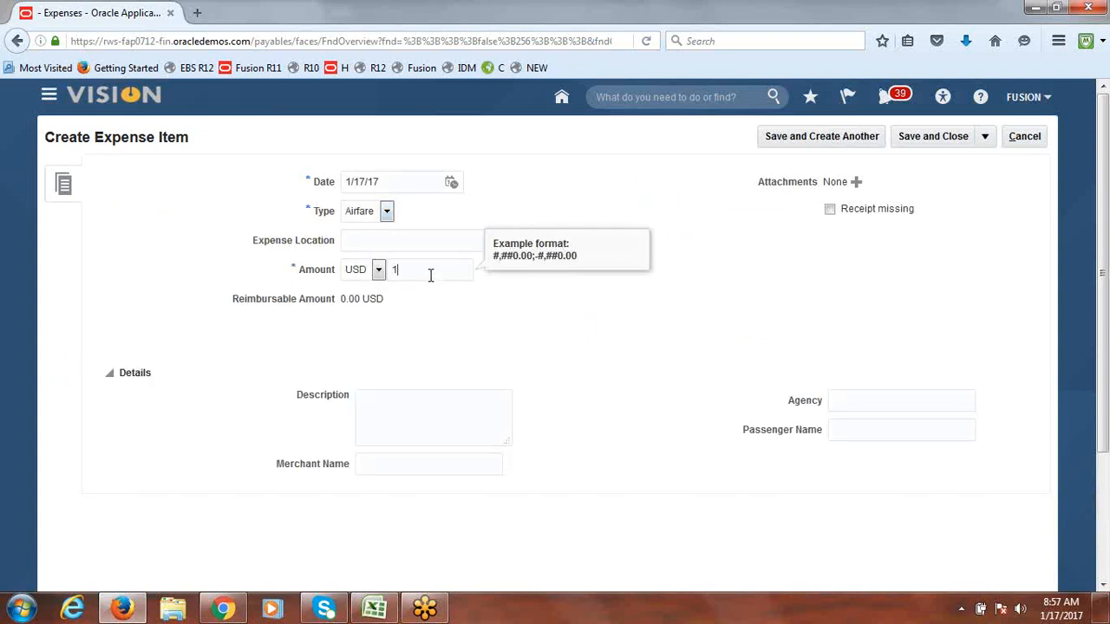
{"action": "left_click", "coordinate": [544, 324]}
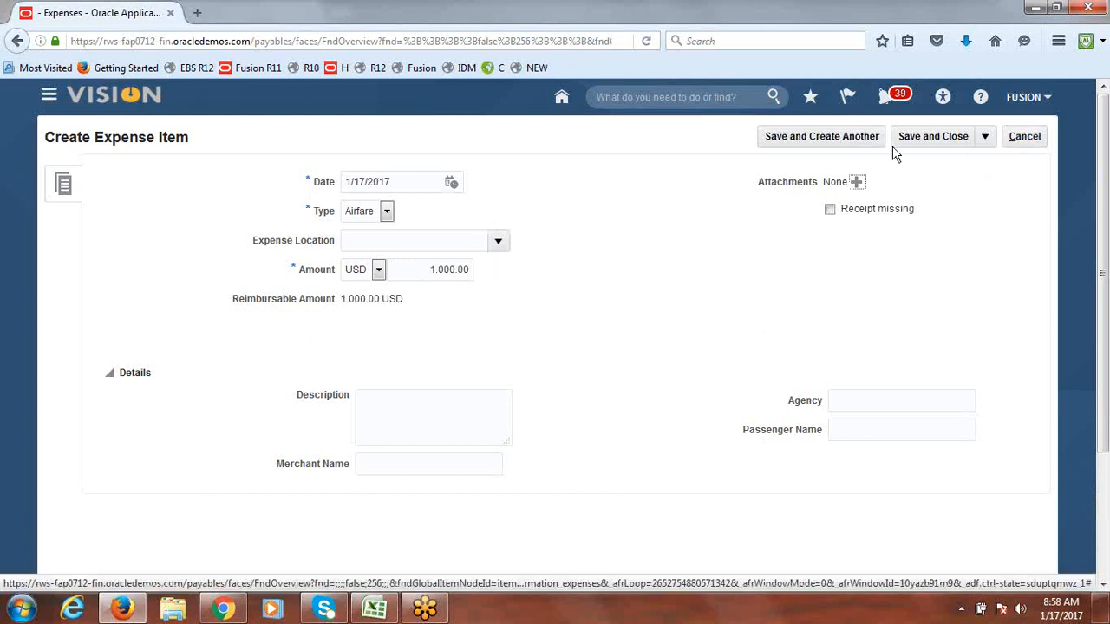
{"action": "left_click", "coordinate": [965, 138]}
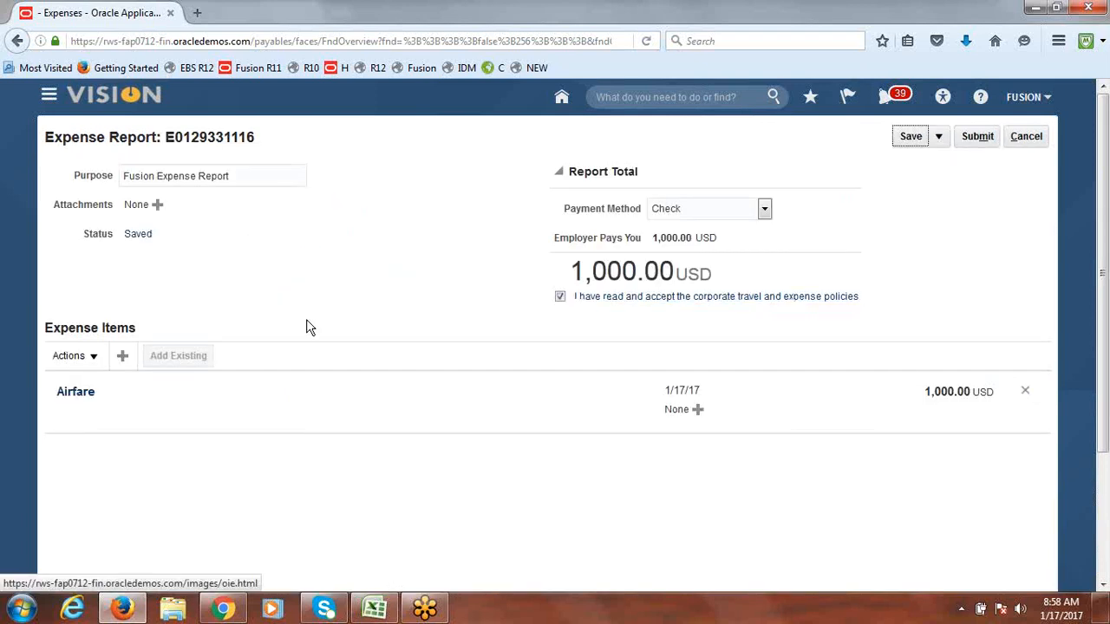
{"action": "left_click", "coordinate": [985, 139]}
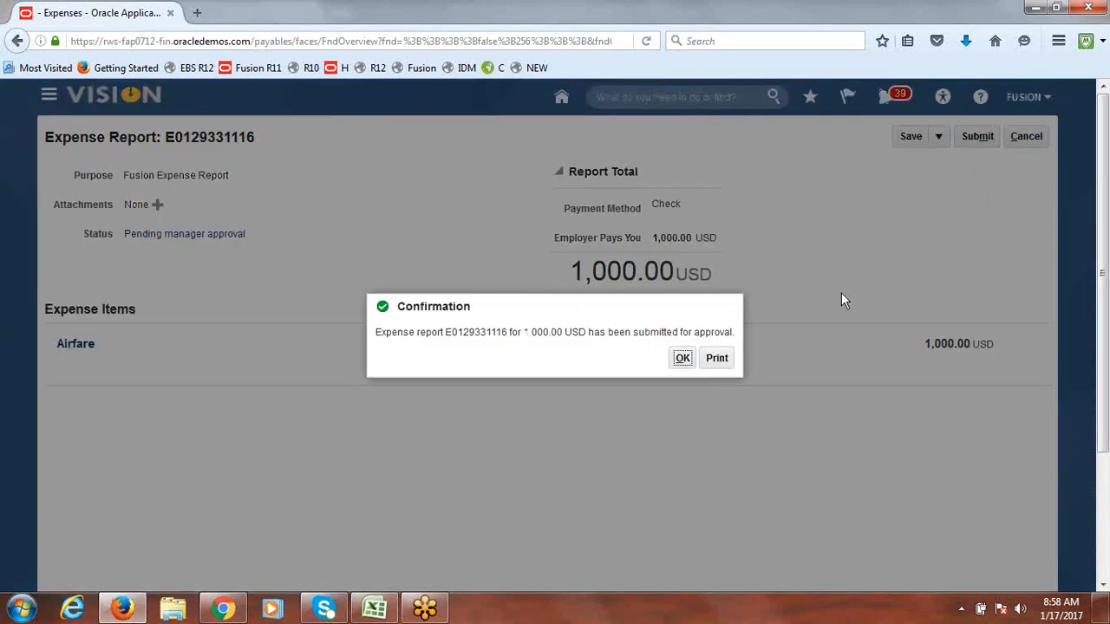
{"action": "left_click", "coordinate": [683, 360]}
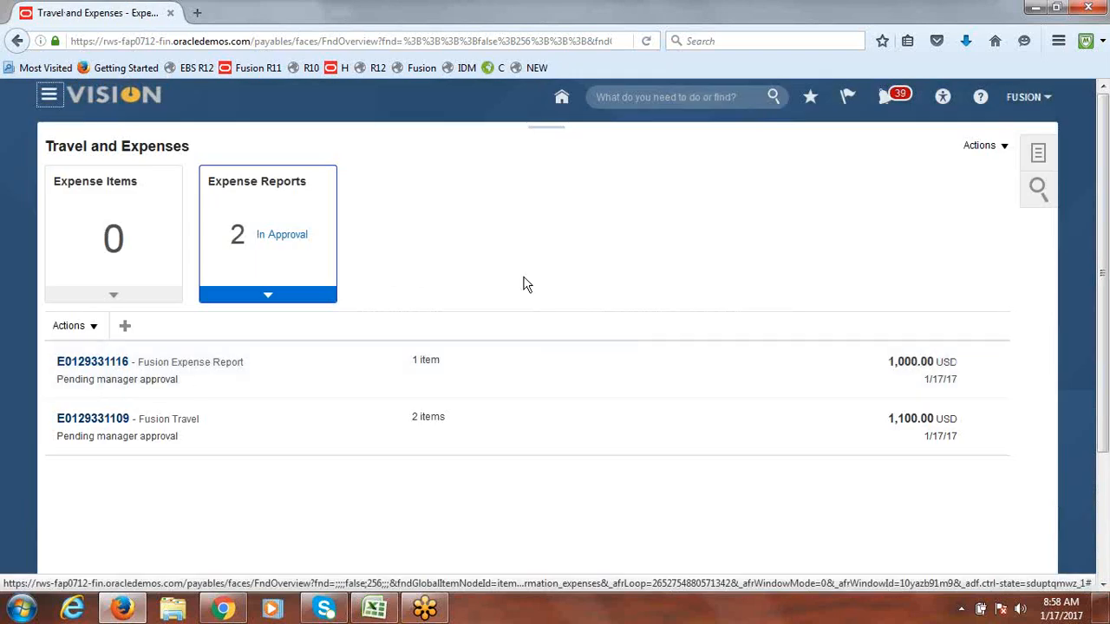
Step: Reload Travel and Expenses, then sign the approver in on the other browser
{"action": "left_click", "coordinate": [390, 41]}
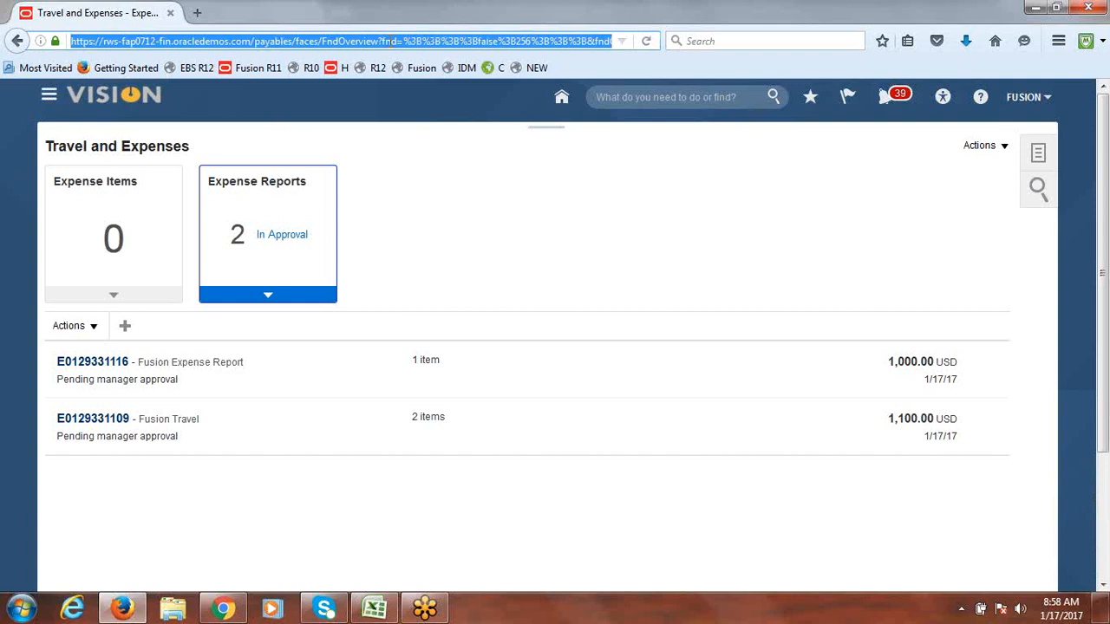
{"action": "key", "text": "Return"}
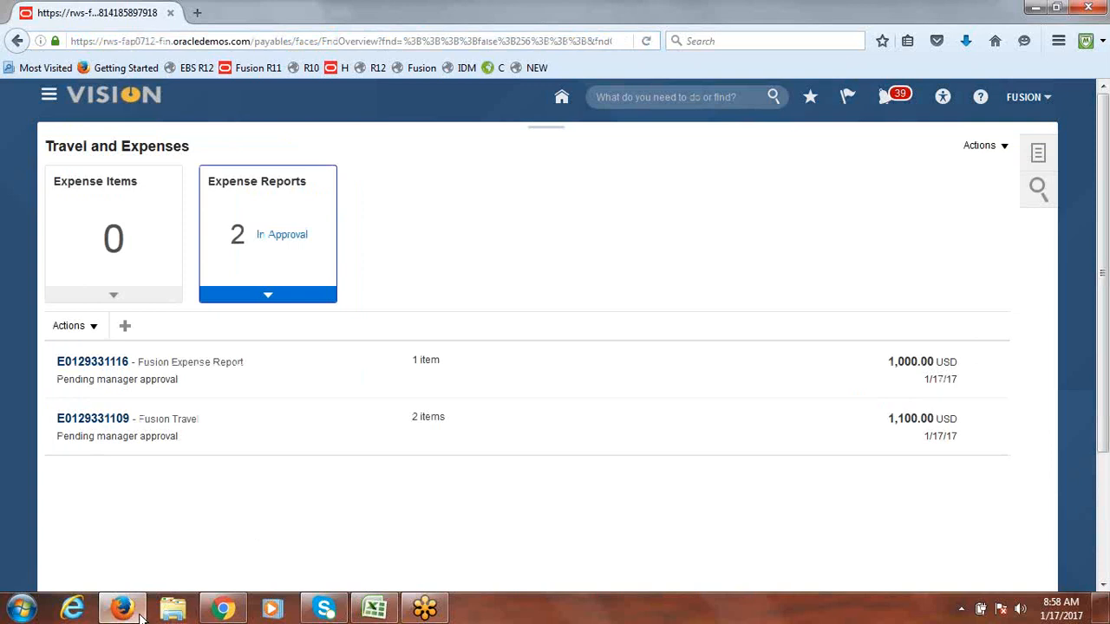
{"action": "left_click", "coordinate": [224, 610]}
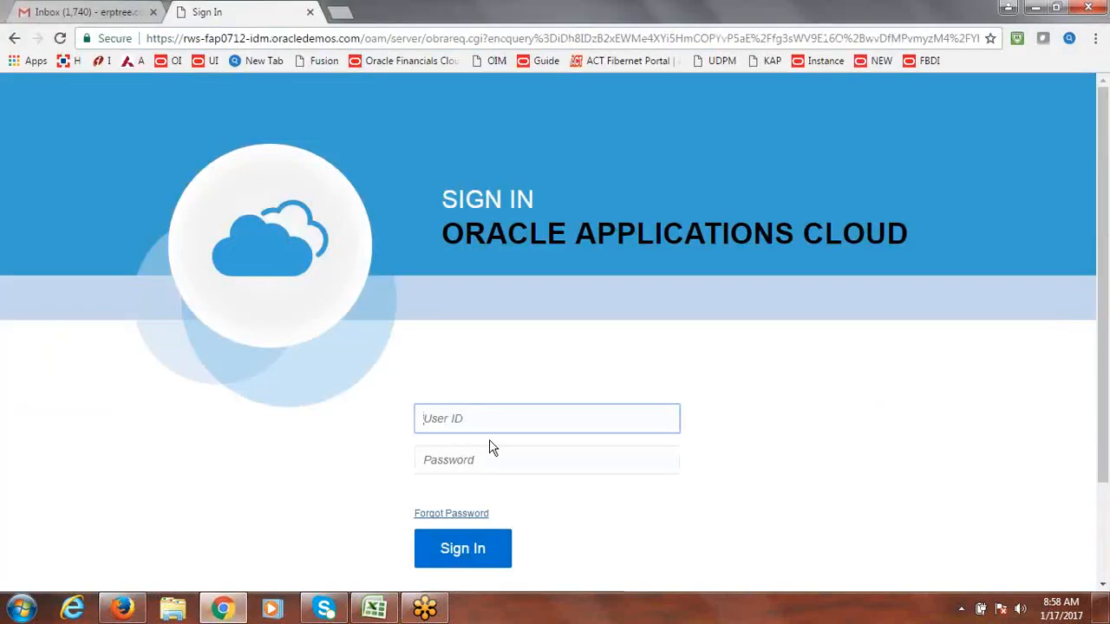
{"action": "type", "text": "fusionone"}
{"action": "key", "text": "Tab"}
{"action": "type", "text": "W"}
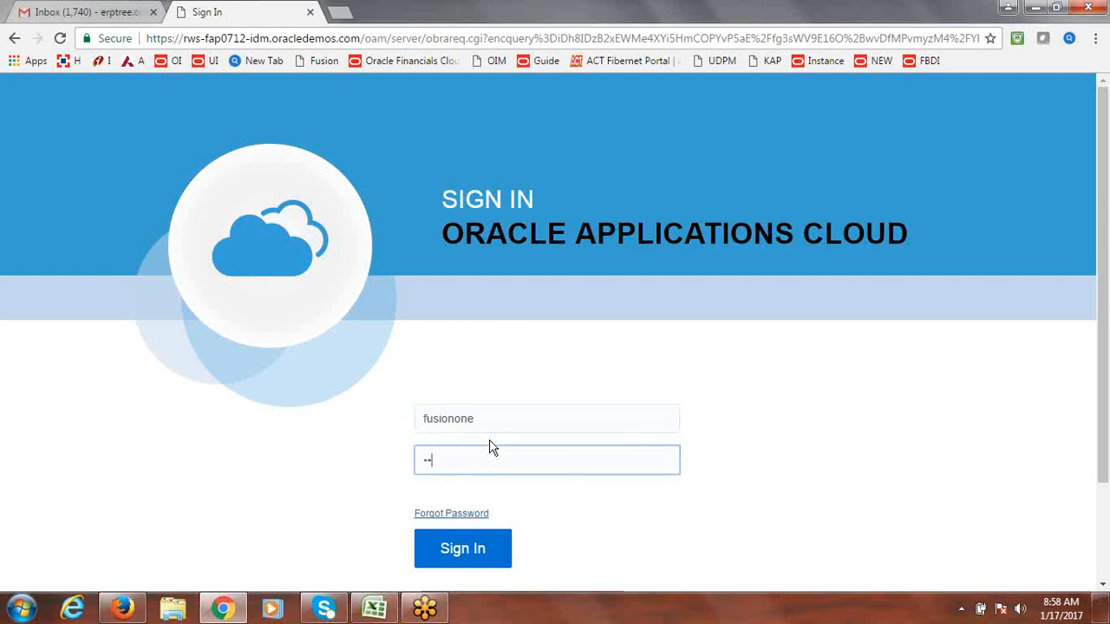
{"action": "type", "text": "3"}
{"action": "key", "text": "Return"}
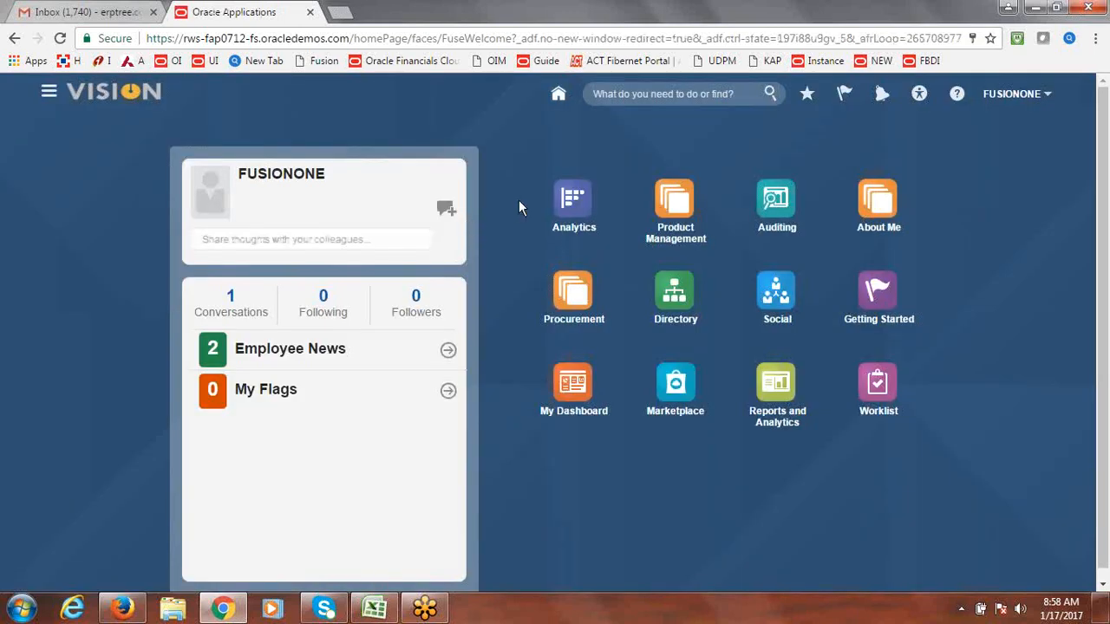
Step: Check the approver's recent notifications, then return to the submitter's window
{"action": "left_click", "coordinate": [900, 99]}
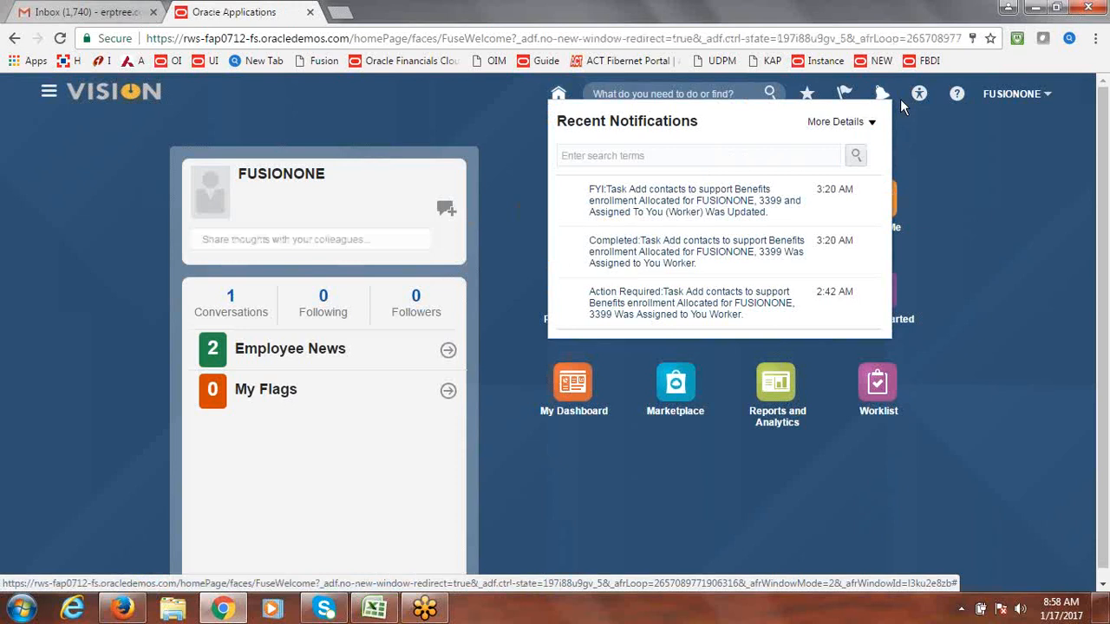
{"action": "left_click", "coordinate": [902, 104]}
{"action": "left_click", "coordinate": [900, 99]}
{"action": "left_click", "coordinate": [376, 87]}
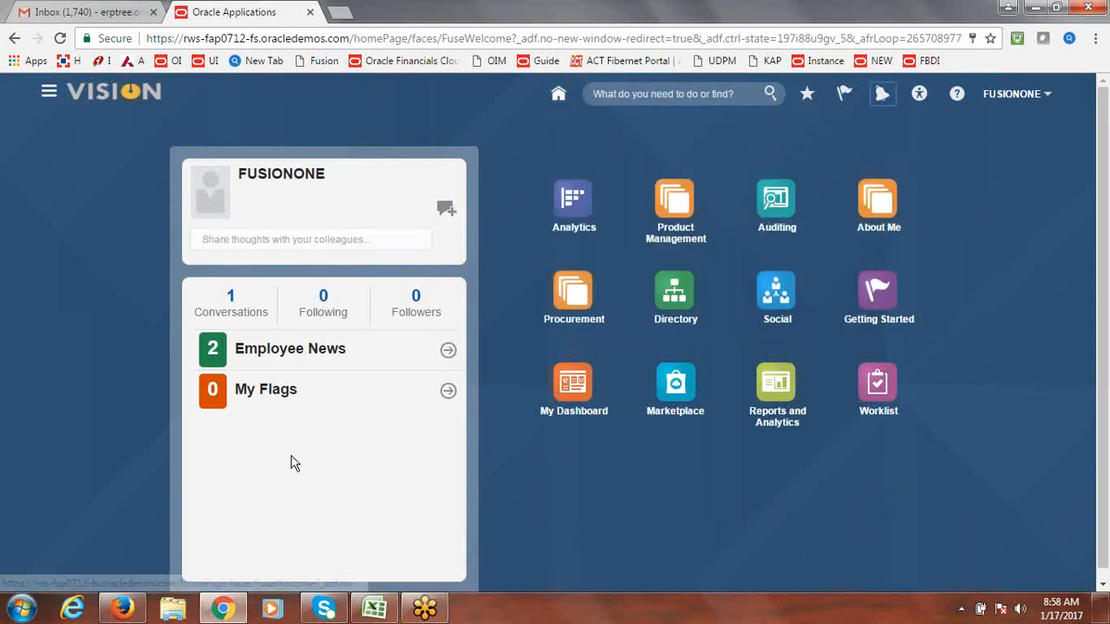
{"action": "left_click", "coordinate": [122, 612]}
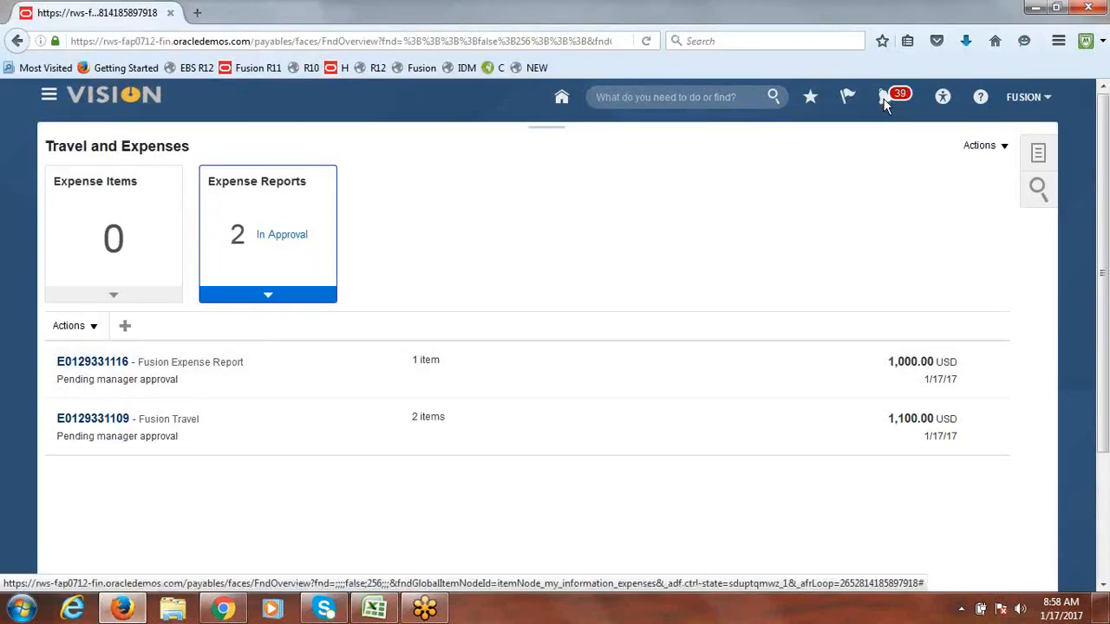
{"action": "left_click", "coordinate": [884, 100]}
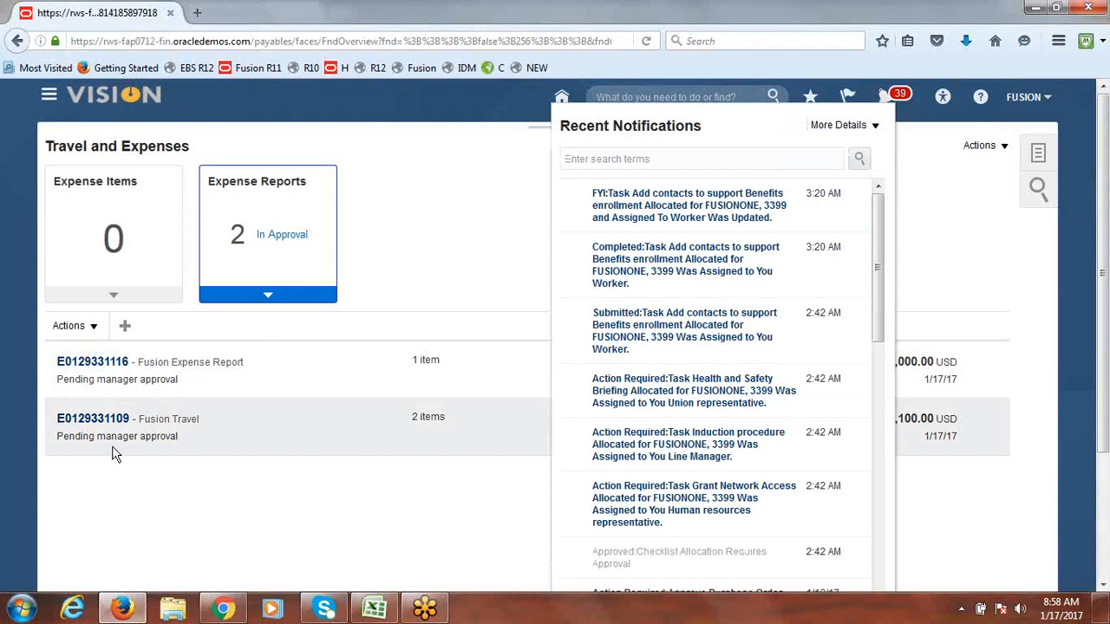
{"action": "left_click", "coordinate": [129, 385]}
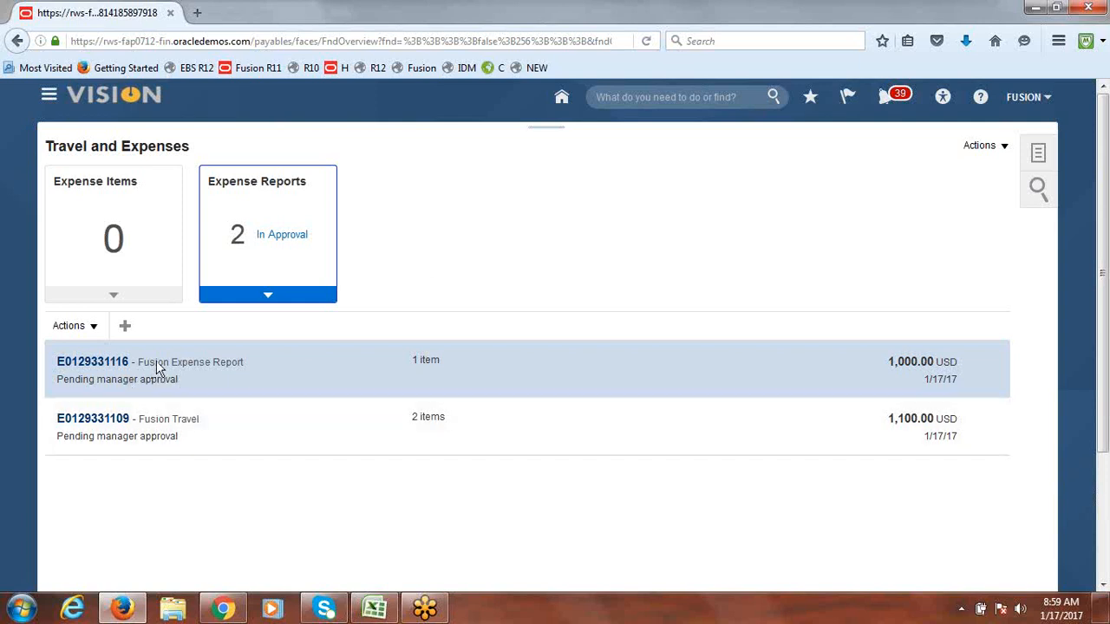
{"action": "left_click", "coordinate": [93, 364]}
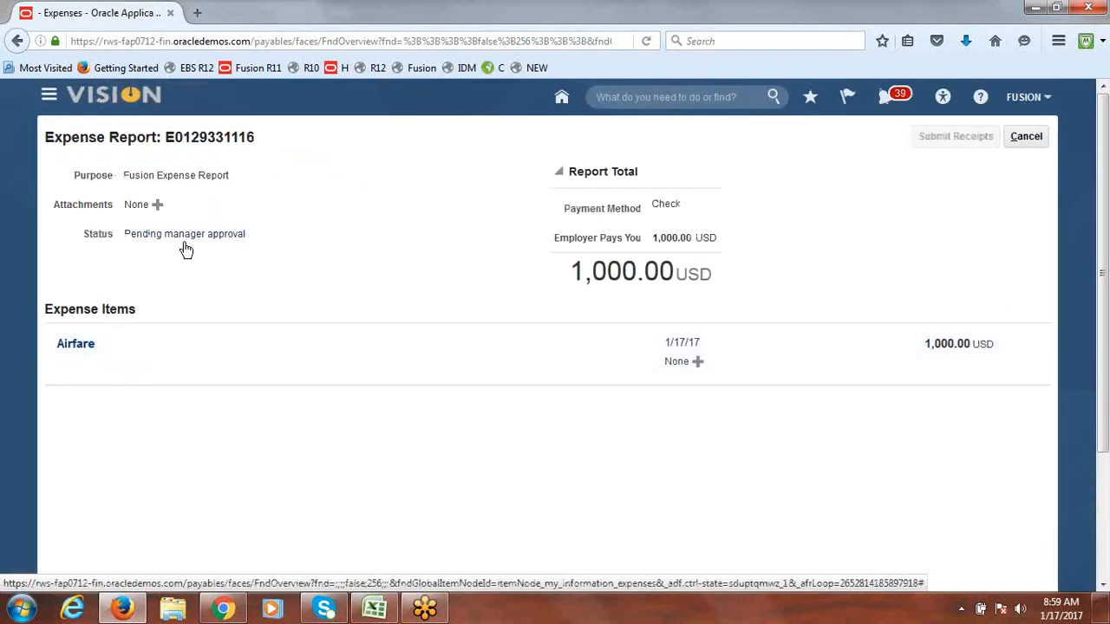
{"action": "left_click", "coordinate": [184, 235]}
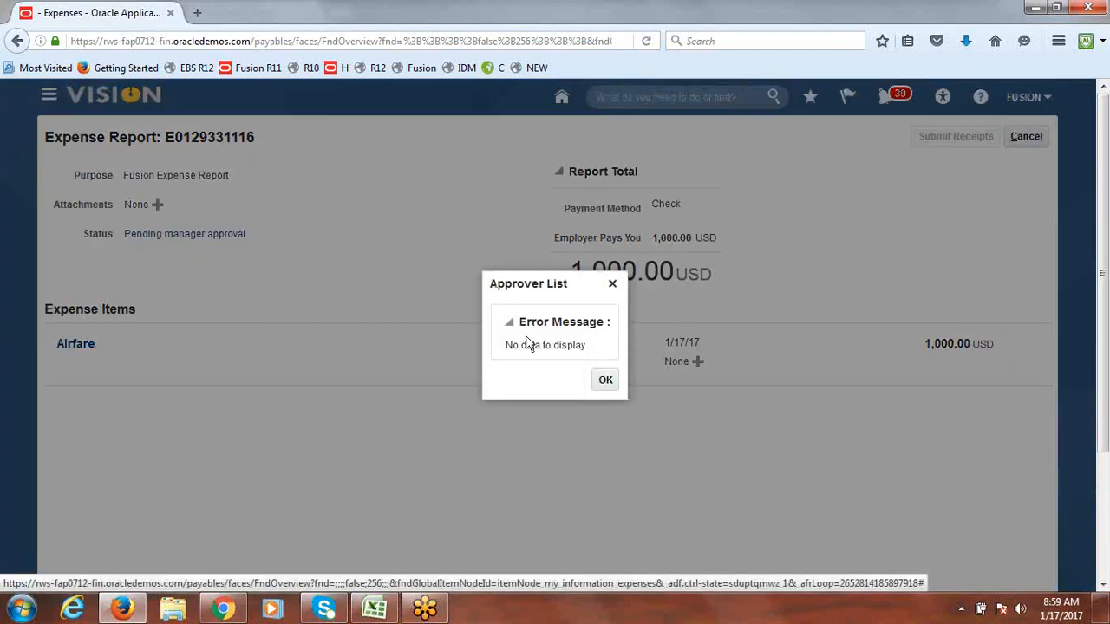
{"action": "left_click_drag", "start_coordinate": [519, 322], "coordinate": [592, 353]}
{"action": "left_click", "coordinate": [610, 381]}
{"action": "left_click", "coordinate": [1045, 136]}
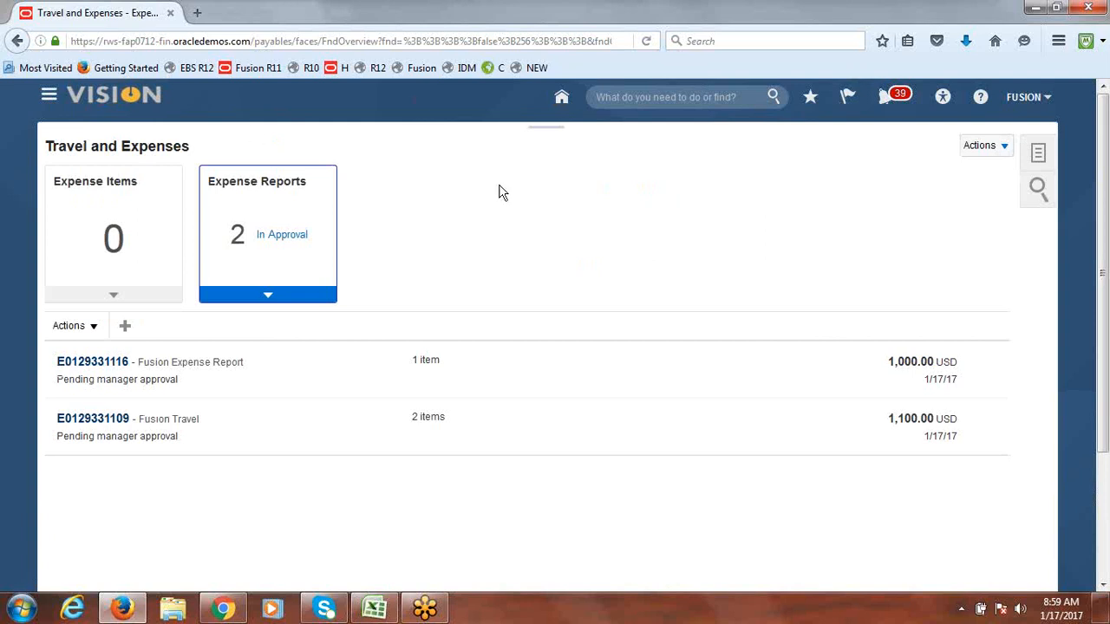
Step: In Setup and Maintenance, search 'approval groups' and open Manage Approval Groups for Financials
{"action": "left_click", "coordinate": [1032, 99]}
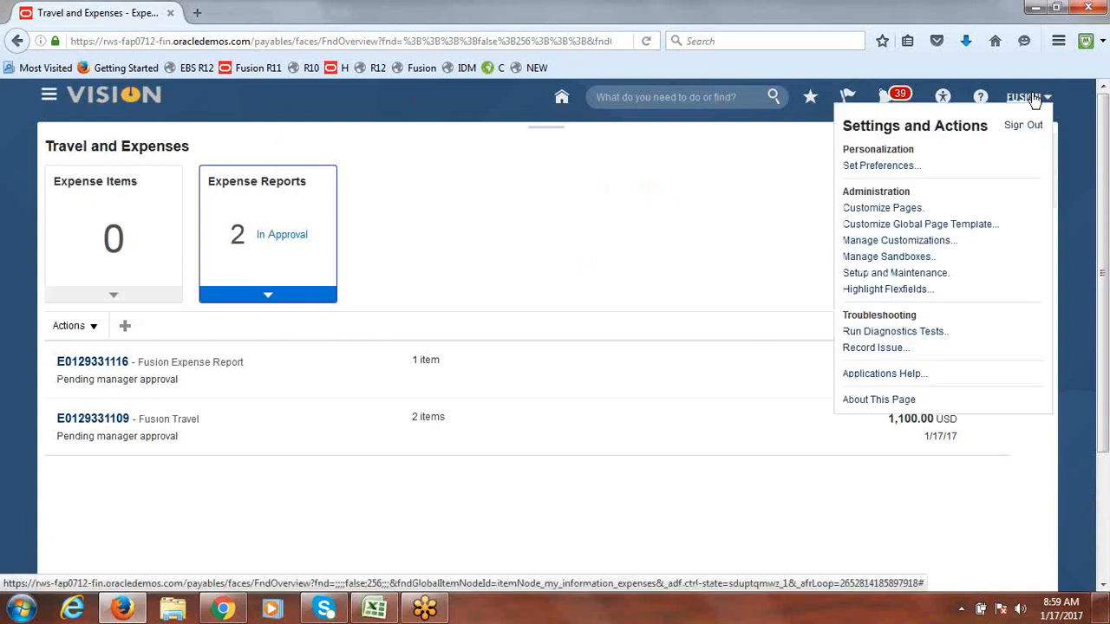
{"action": "left_click", "coordinate": [928, 275]}
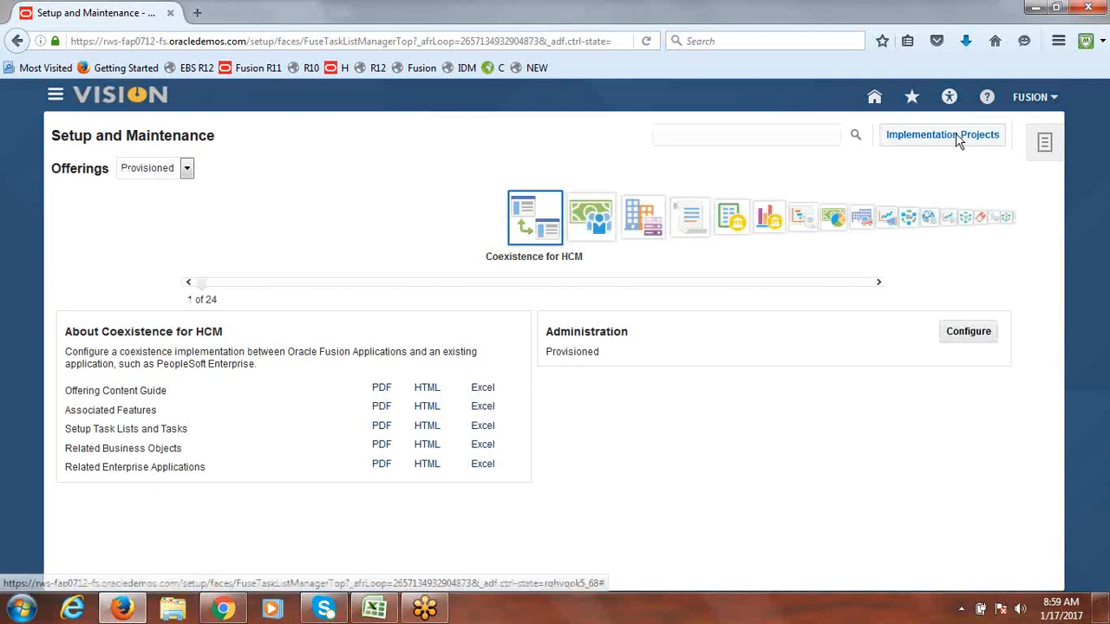
{"action": "type", "text": "approval groups"}
{"action": "key", "text": "Return"}
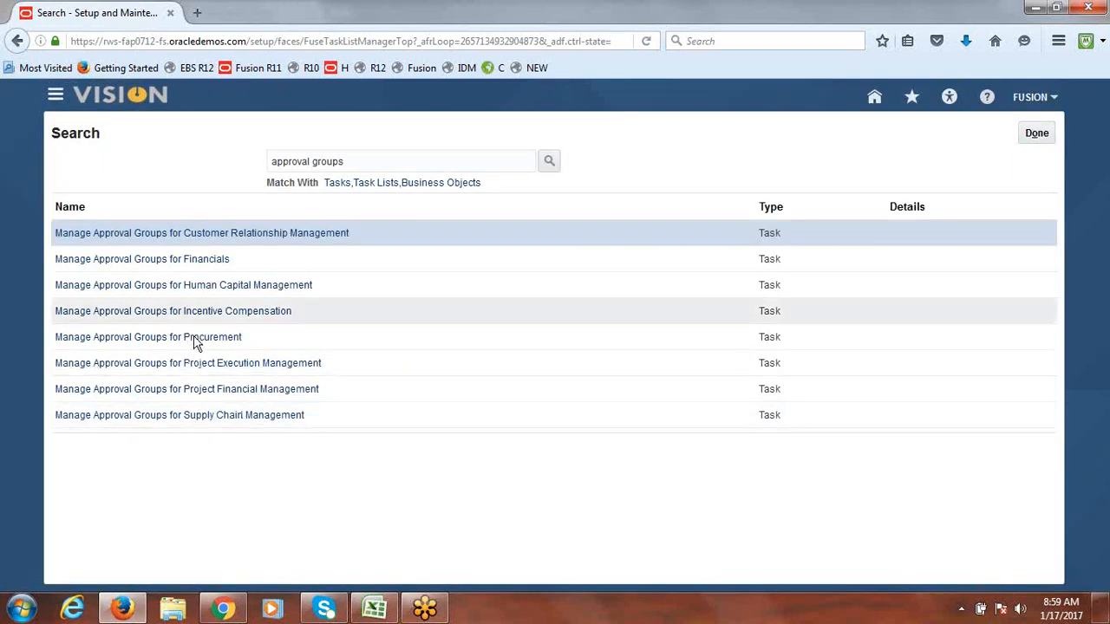
{"action": "left_click", "coordinate": [209, 269]}
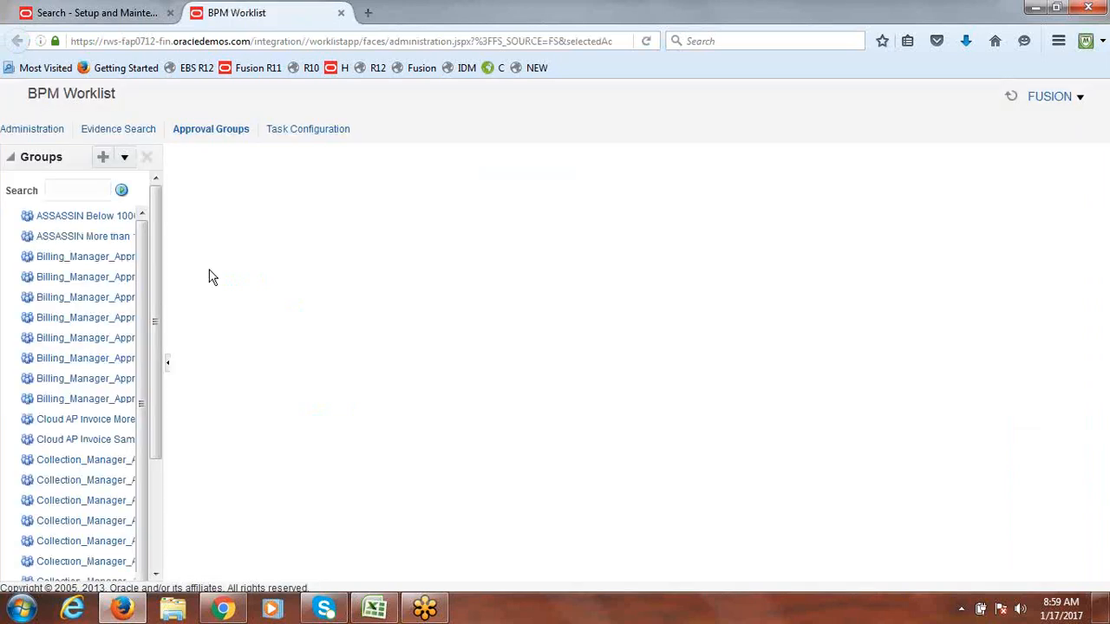
Step: Select the FinExmWorkflowExpenseApproval task in Task Configuration and start editing it
{"action": "left_click", "coordinate": [325, 134]}
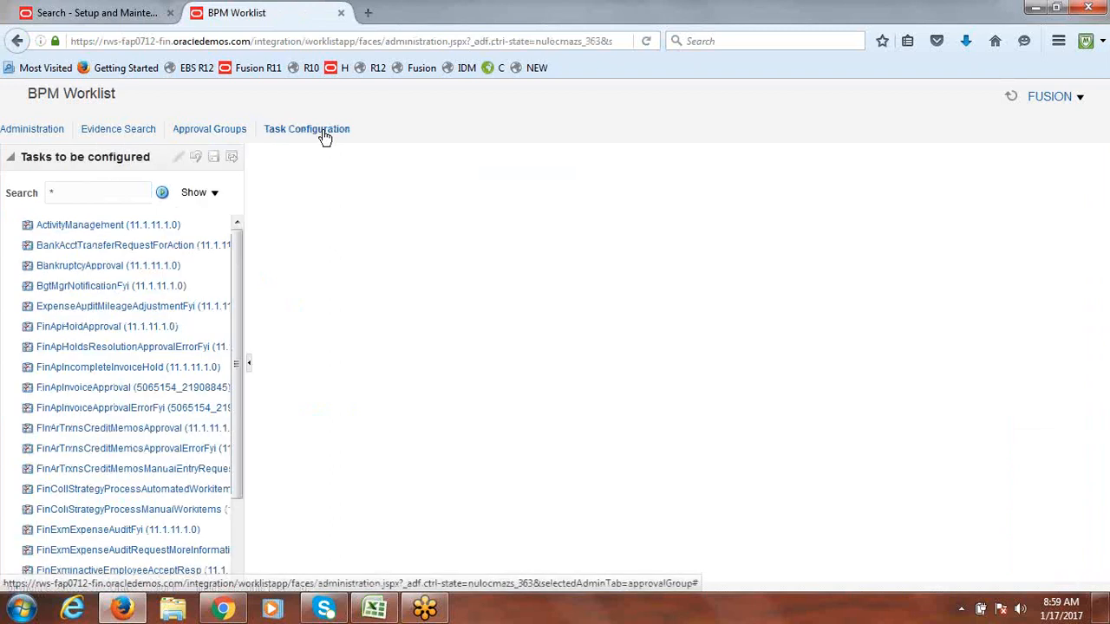
{"action": "scroll", "coordinate": [223, 550], "scroll_direction": "down", "scroll_amount": 5}
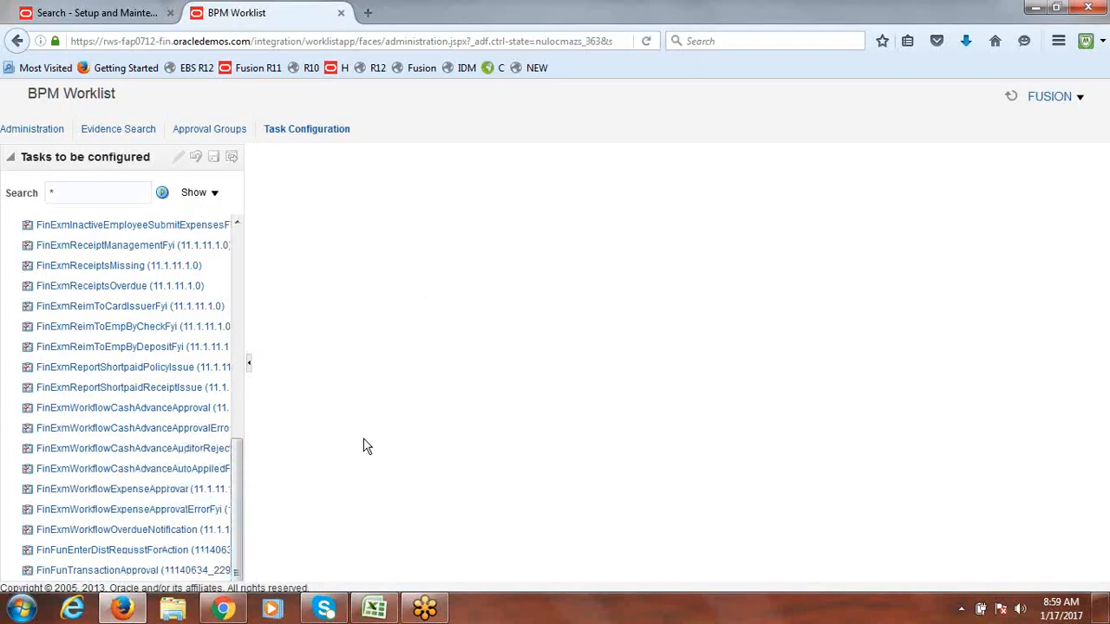
{"action": "left_click", "coordinate": [169, 493]}
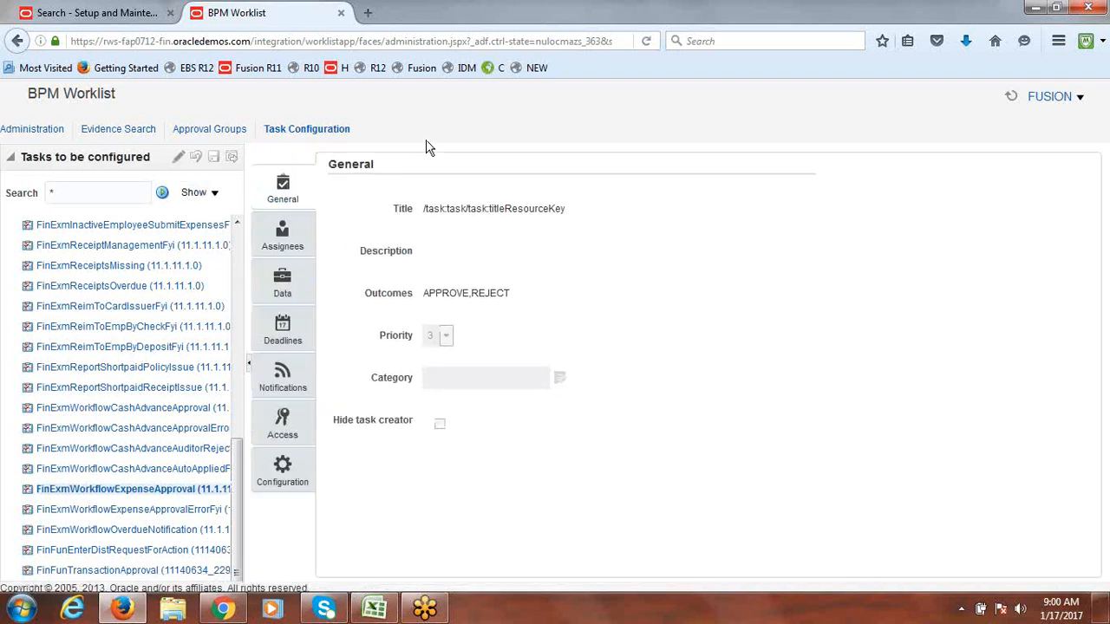
{"action": "left_click", "coordinate": [178, 163]}
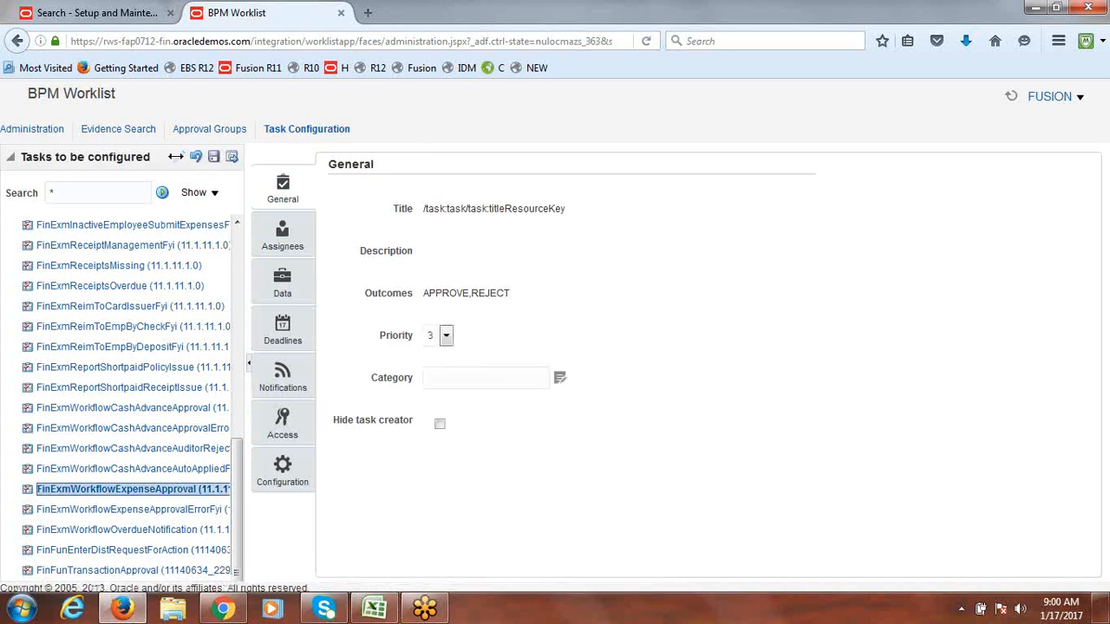
Step: Under Assignees, select the serial Expense Report participant and go to its rule
{"action": "left_click", "coordinate": [279, 246]}
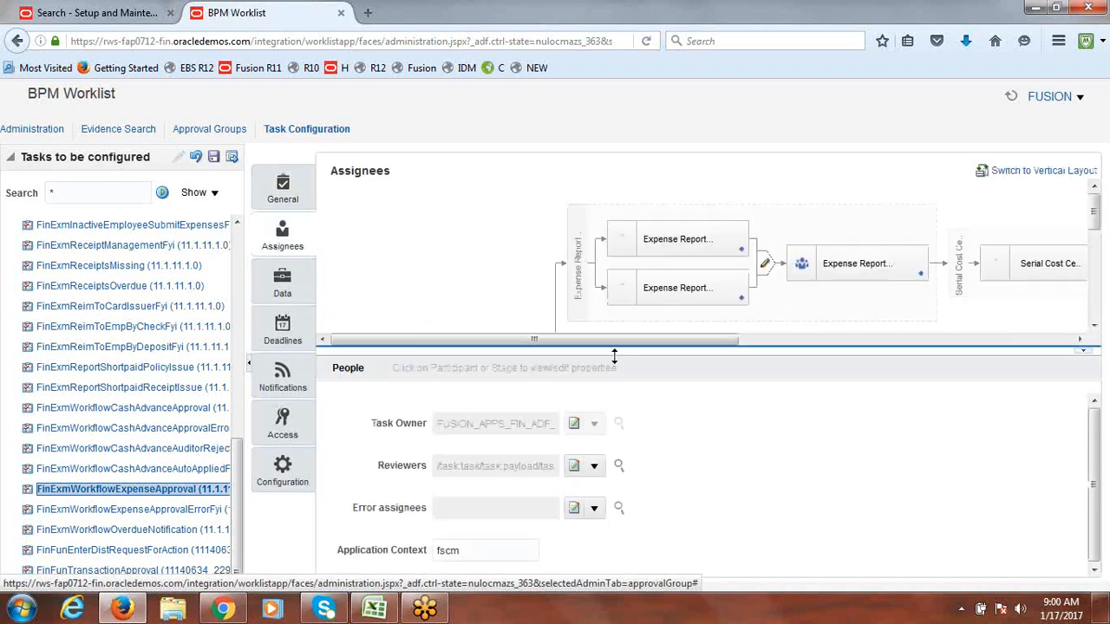
{"action": "left_click_drag", "start_coordinate": [612, 346], "coordinate": [672, 345]}
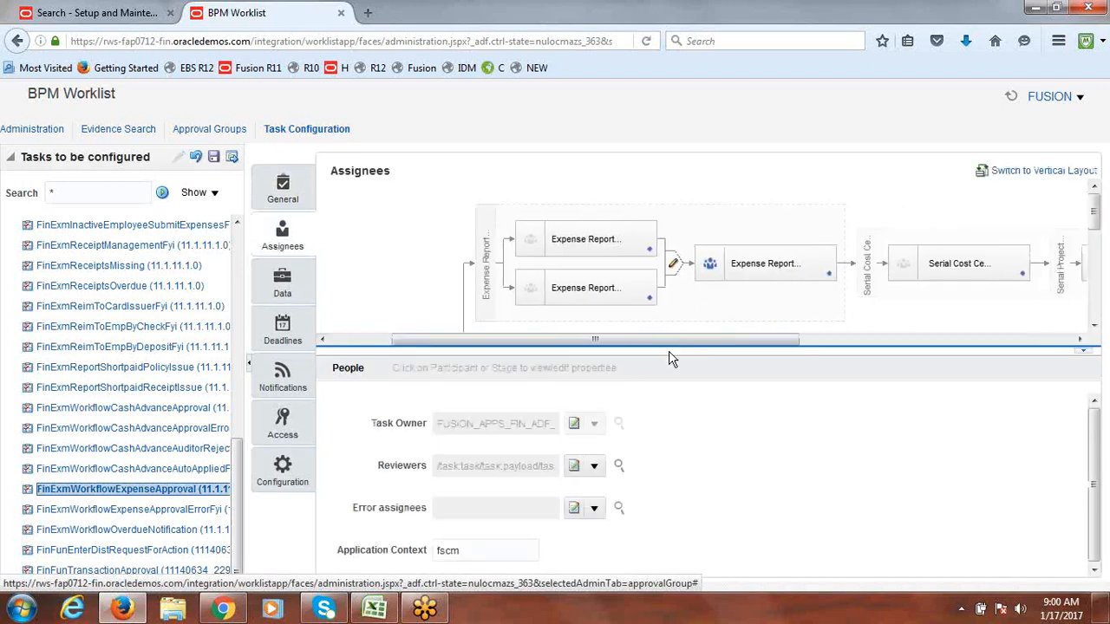
{"action": "left_click_drag", "start_coordinate": [1095, 211], "coordinate": [1095, 224]}
{"action": "left_click", "coordinate": [729, 287]}
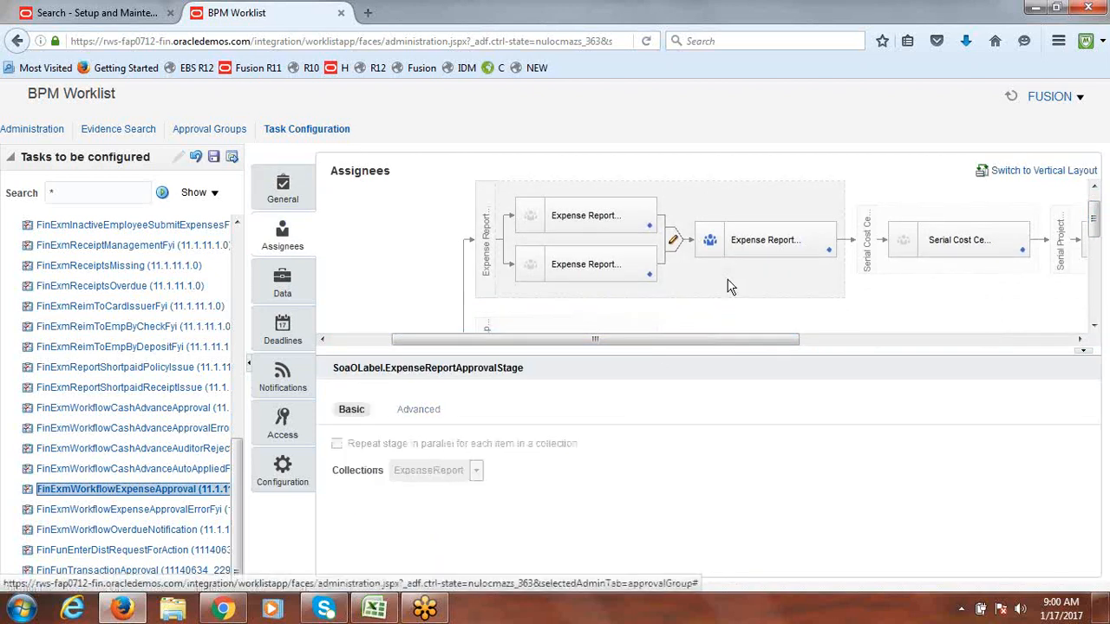
{"action": "left_click", "coordinate": [419, 410]}
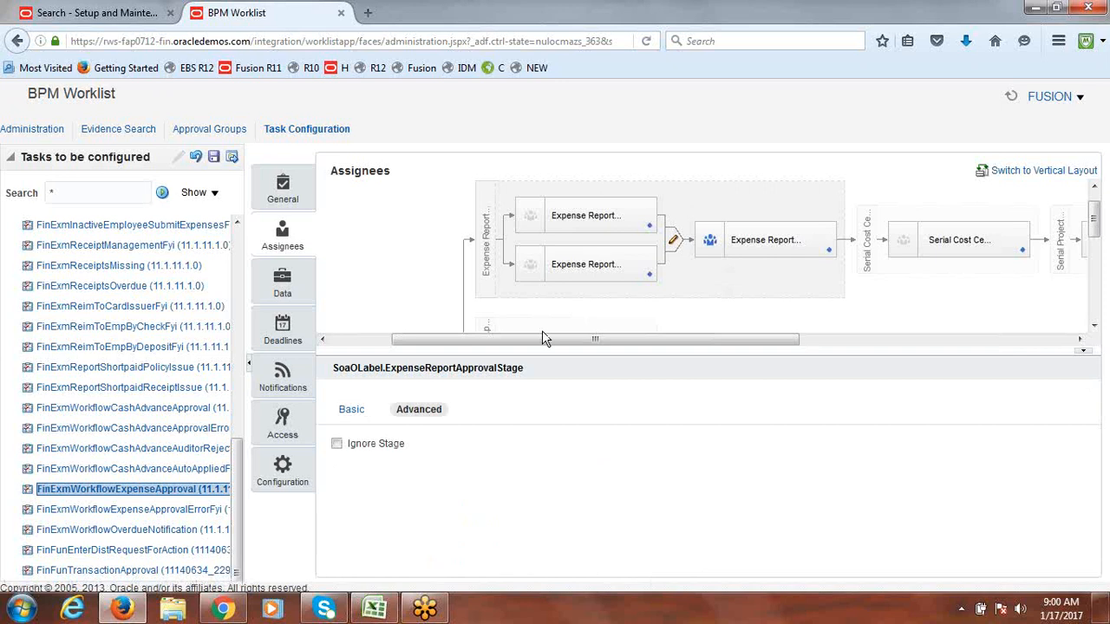
{"action": "left_click", "coordinate": [706, 196]}
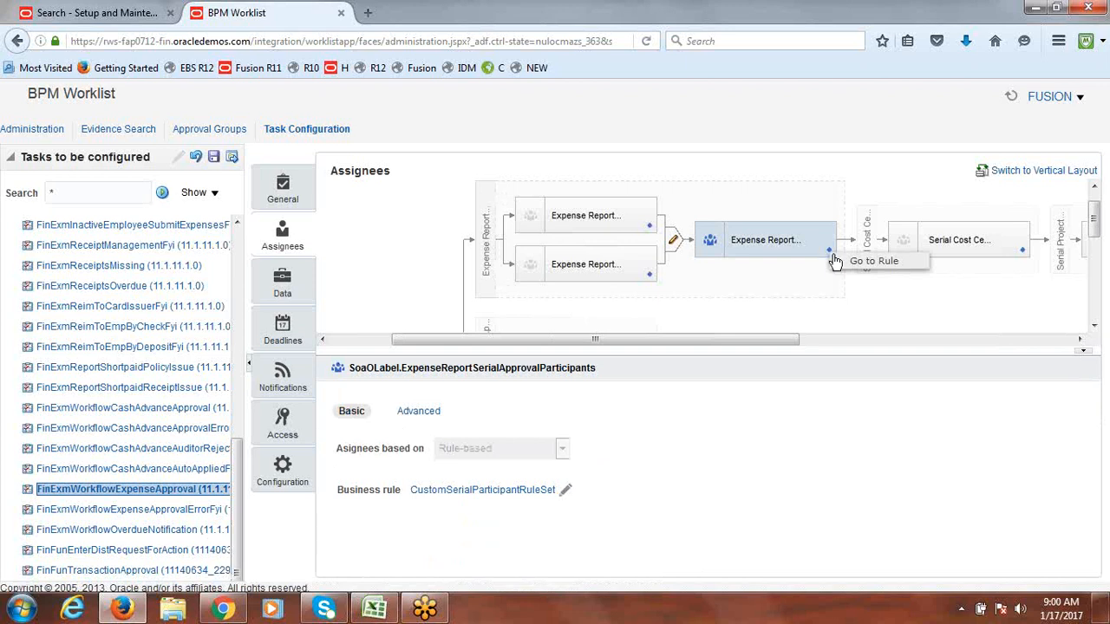
{"action": "left_click", "coordinate": [868, 262]}
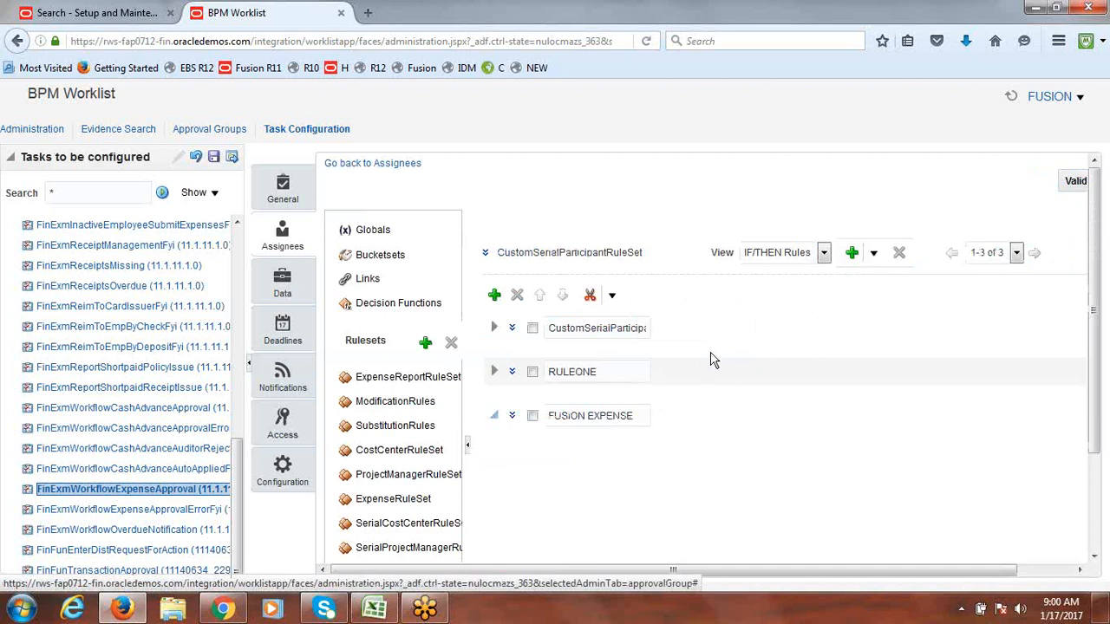
Step: Dismiss the antivirus notice and delete the FUSION EXPENSE rule's Supervisory approver action
{"action": "scroll", "coordinate": [1106, 374], "scroll_direction": "down", "scroll_amount": 3}
{"action": "left_click_drag", "start_coordinate": [1106, 371], "coordinate": [1108, 453]}
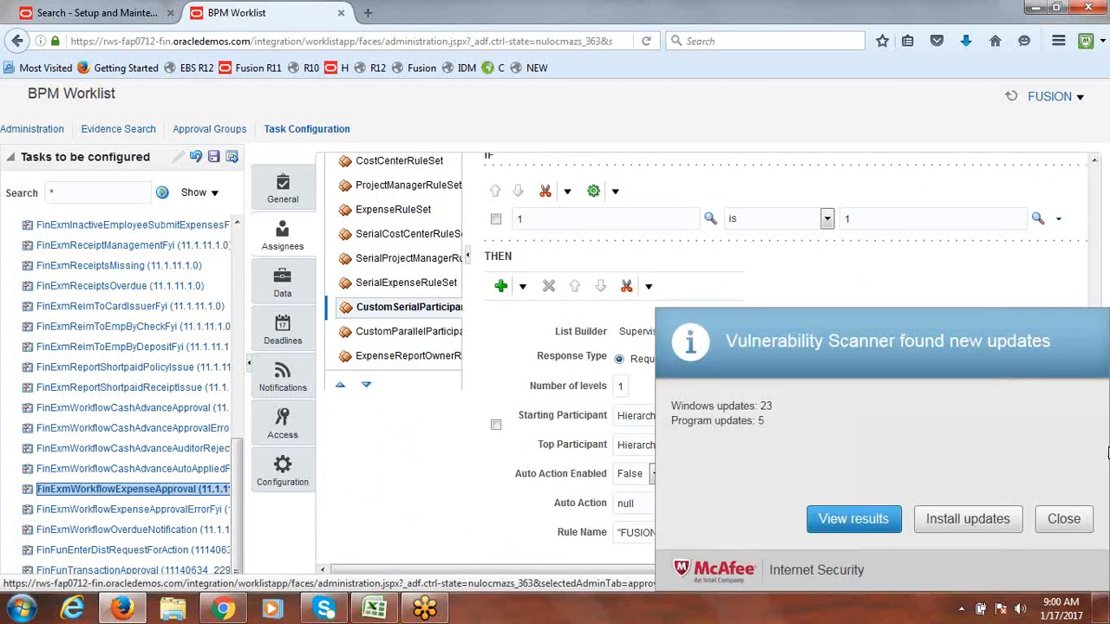
{"action": "left_click", "coordinate": [1065, 518]}
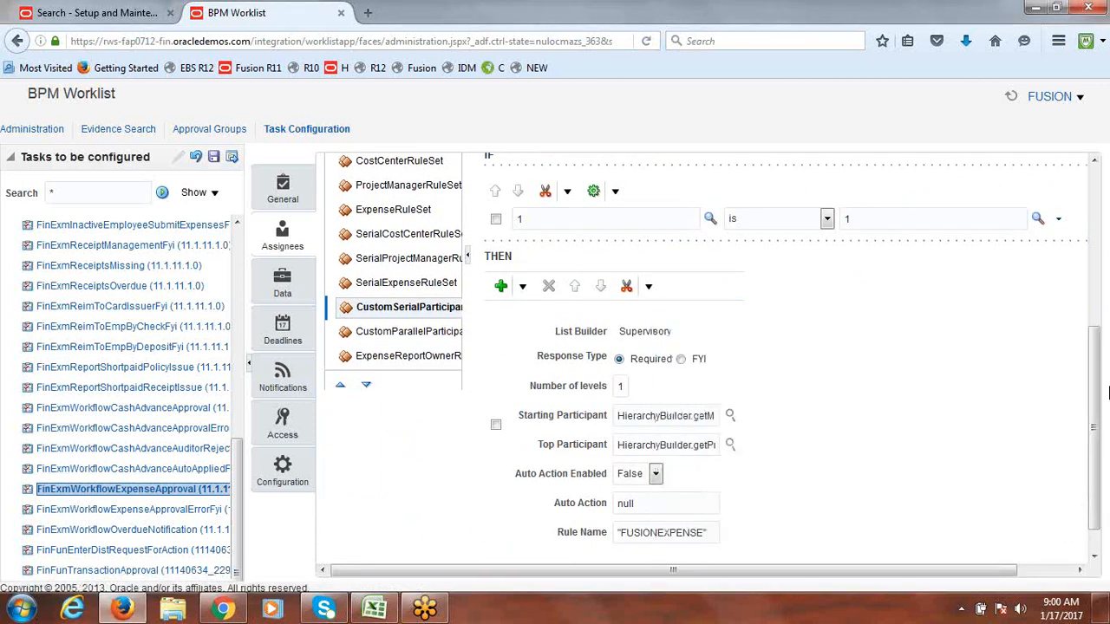
{"action": "left_click_drag", "start_coordinate": [1101, 408], "coordinate": [1101, 420]}
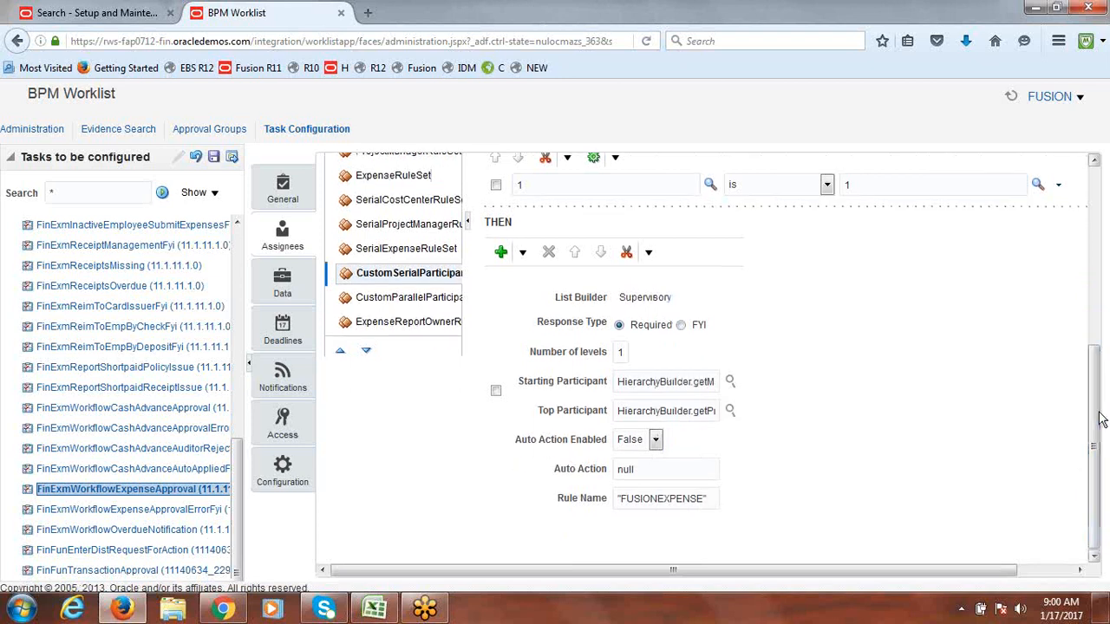
{"action": "left_click", "coordinate": [496, 392]}
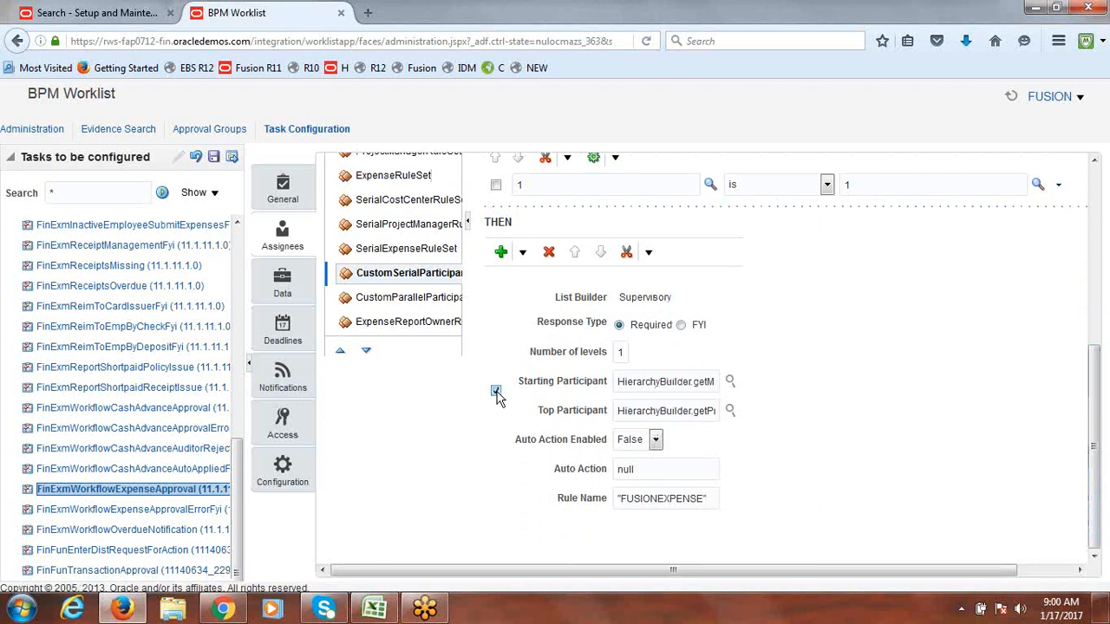
{"action": "left_click", "coordinate": [550, 252]}
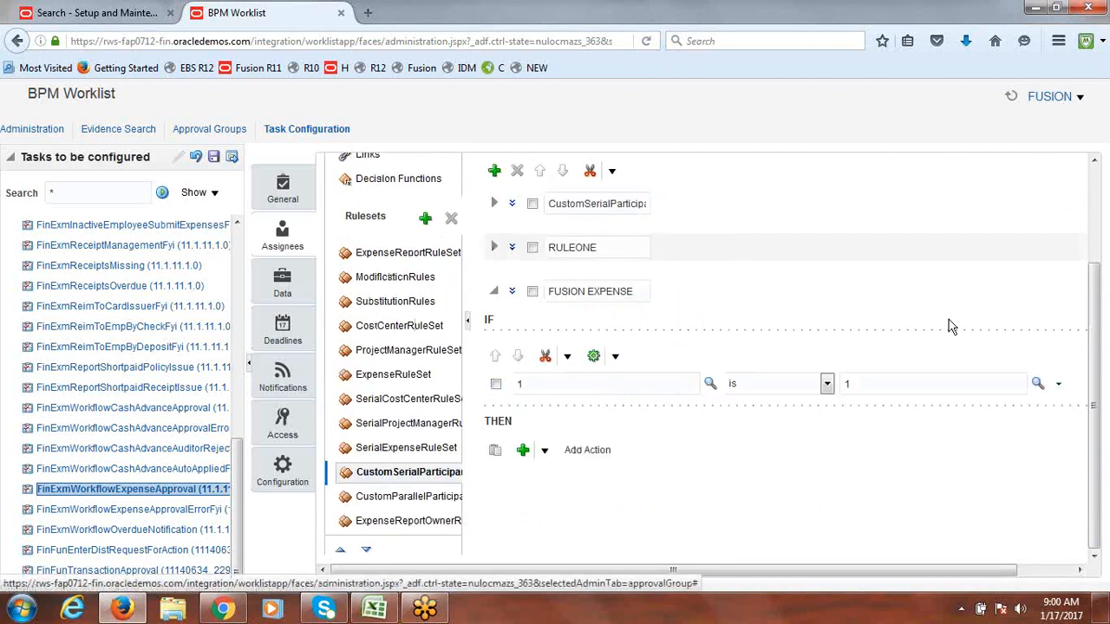
{"action": "left_click", "coordinate": [524, 452]}
Step: Add a Supervisory approver action to the FUSION EXPENSE rule with 1 level
{"action": "left_click", "coordinate": [543, 450]}
{"action": "mouse_move", "coordinate": [560, 425]}
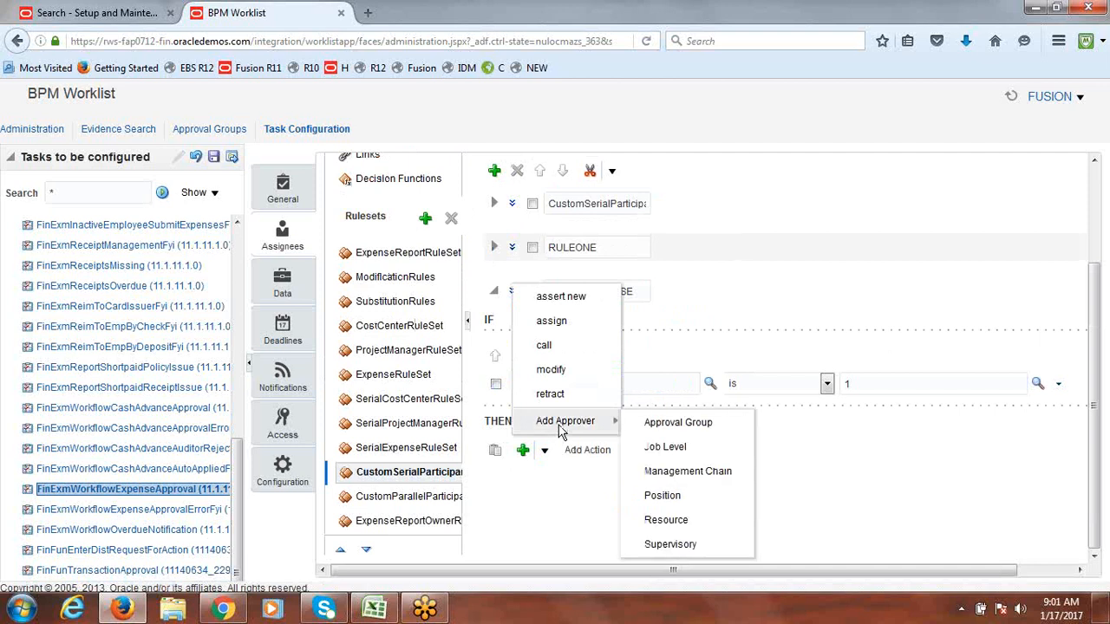
{"action": "left_click", "coordinate": [670, 545]}
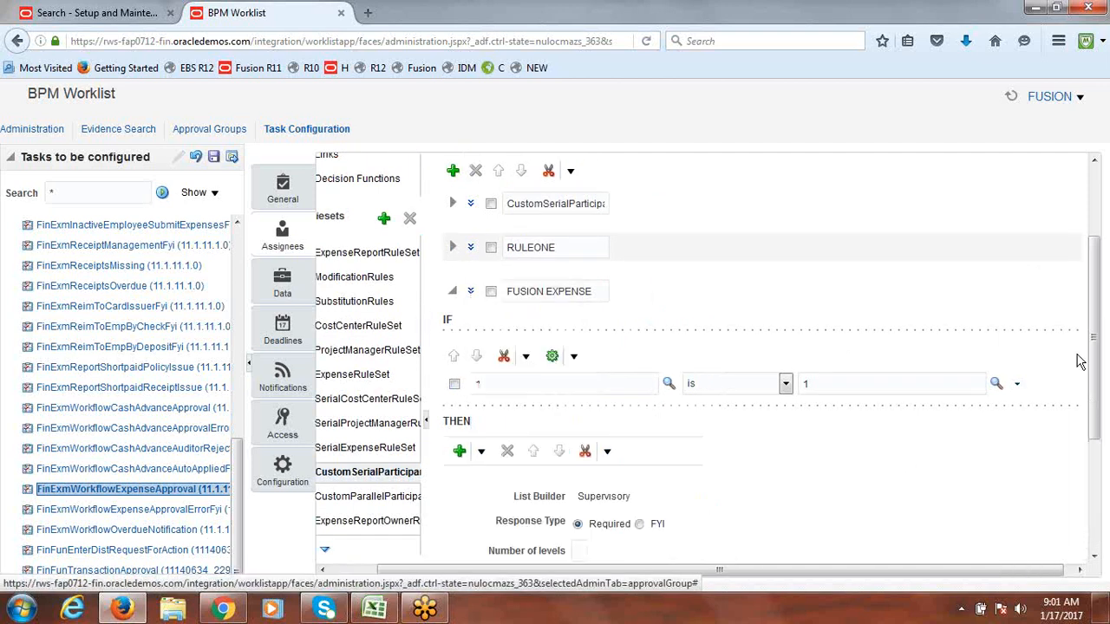
{"action": "scroll", "coordinate": [1083, 365], "scroll_direction": "down", "scroll_amount": 4}
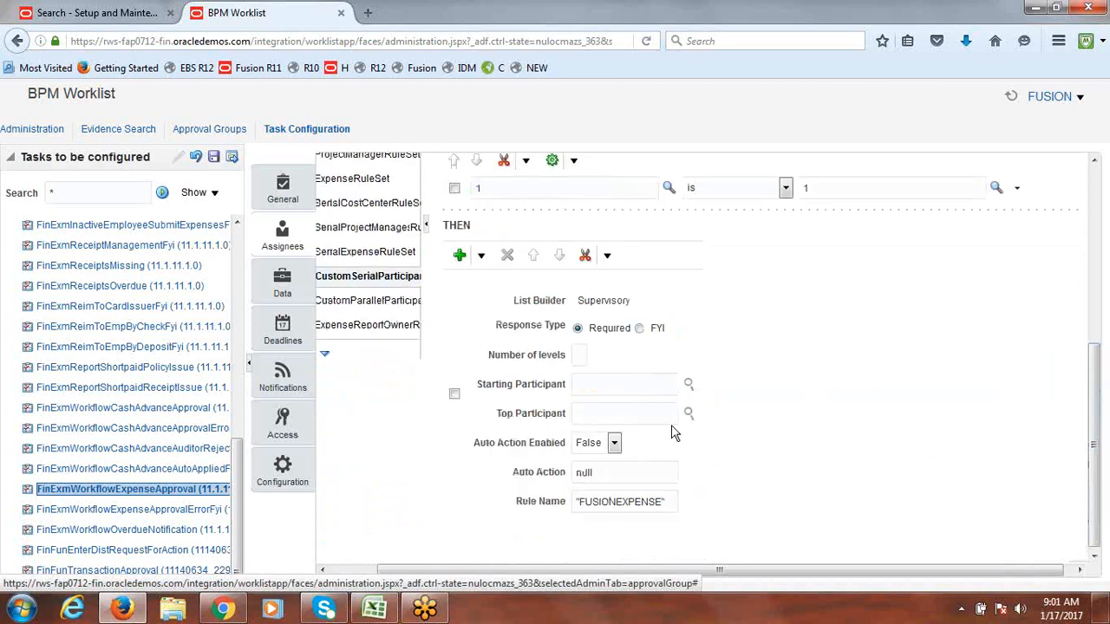
{"action": "left_click", "coordinate": [585, 362]}
{"action": "type", "text": "1"}
{"action": "left_click", "coordinate": [724, 358]}
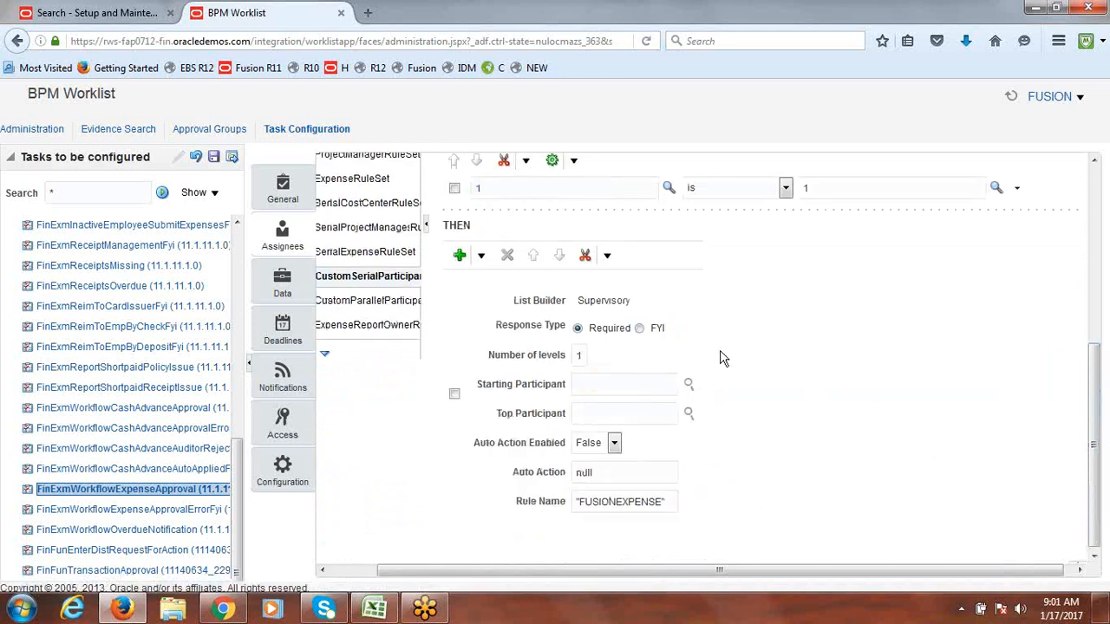
Step: Set the starting participant to Get Manager with reference user Task.creator
{"action": "left_click", "coordinate": [689, 385]}
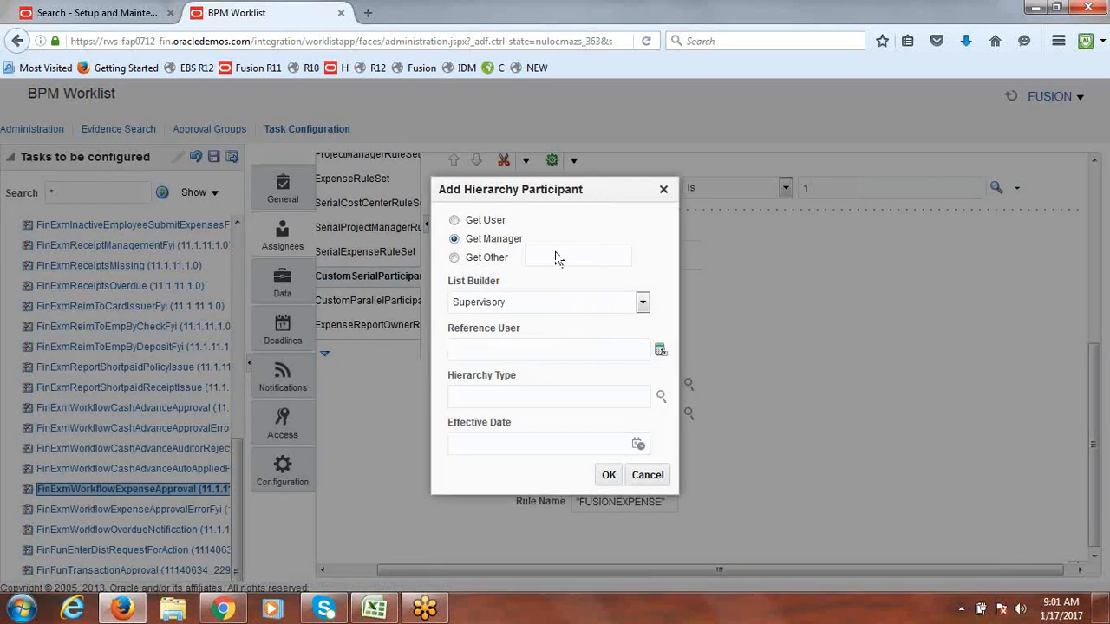
{"action": "left_click", "coordinate": [605, 346]}
{"action": "type", "text": "Task"}
{"action": "type", "text": ".create"}
{"action": "left_click", "coordinate": [541, 356]}
{"action": "type", "text": "Task.creator"}
{"action": "left_click", "coordinate": [609, 477]}
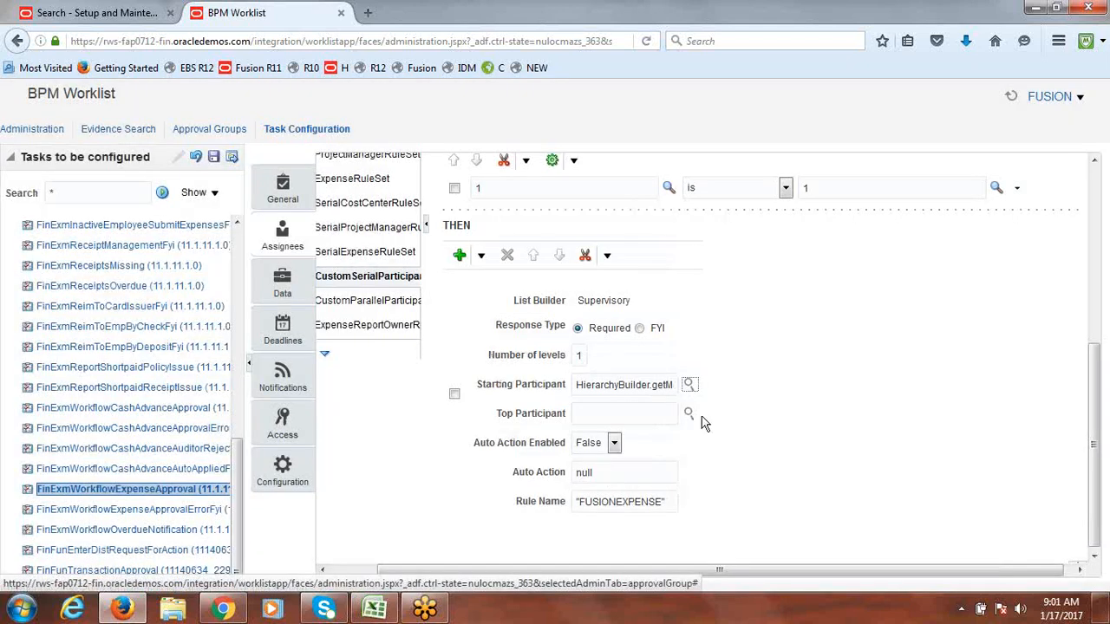
Step: Set the top participant to a hierarchy participant based on the approver's user ID
{"action": "left_click", "coordinate": [687, 415]}
{"action": "left_click", "coordinate": [454, 220]}
{"action": "left_click", "coordinate": [520, 329]}
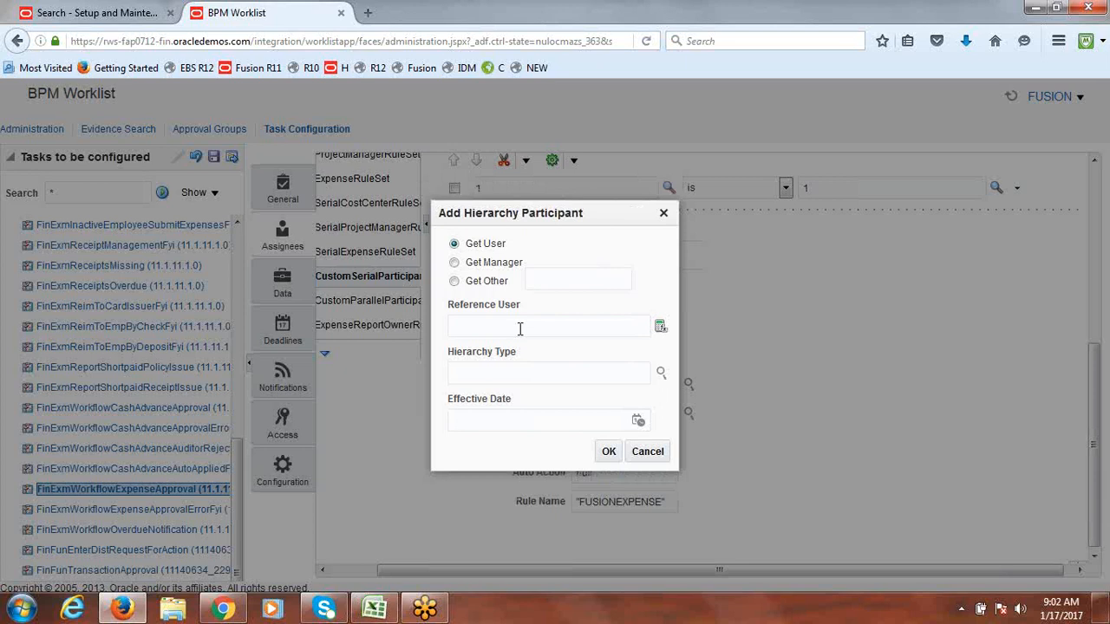
{"action": "type", "text": "\""}
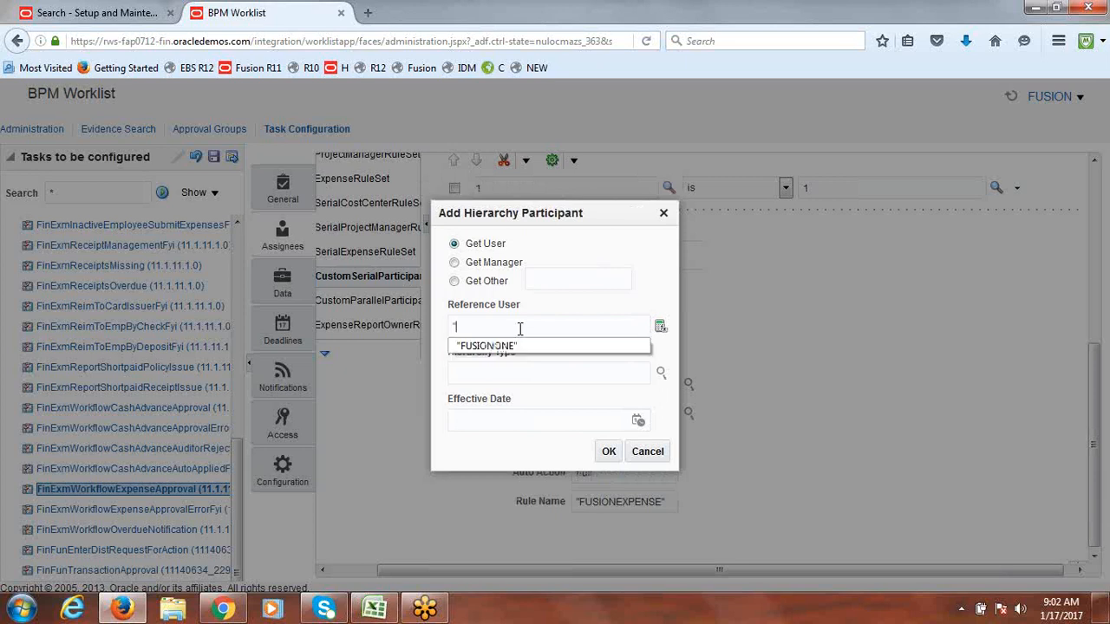
{"action": "type", "text": "fusion"}
{"action": "key", "text": "BackSpace"}
{"action": "key", "text": "BackSpace"}
{"action": "key", "text": "BackSpace"}
{"action": "key", "text": "BackSpace"}
{"action": "key", "text": "BackSpace"}
{"action": "key", "text": "BackSpace"}
{"action": "type", "text": "FUSIONONE"}
{"action": "key", "text": "BackSpace"}
{"action": "key", "text": "BackSpace"}
{"action": "key", "text": "BackSpace"}
{"action": "key", "text": "BackSpace"}
{"action": "key", "text": "BackSpace"}
{"action": "key", "text": "BackSpace"}
{"action": "key", "text": "BackSpace"}
{"action": "key", "text": "BackSpace"}
{"action": "type", "text": "fusionons"}
{"action": "left_click", "coordinate": [649, 247]}
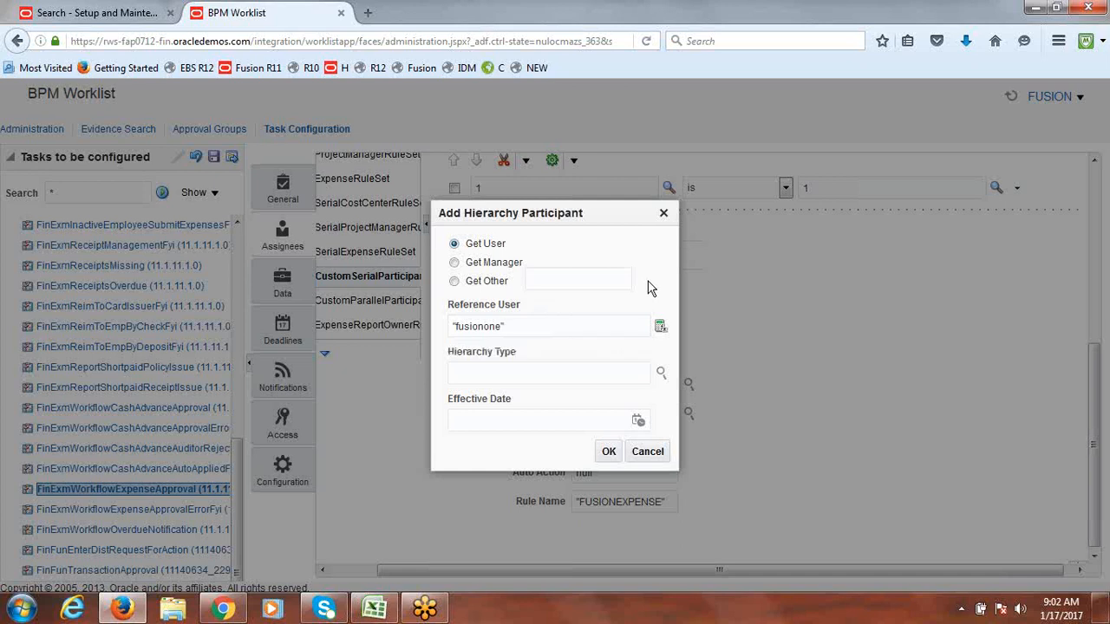
{"action": "left_click", "coordinate": [609, 453]}
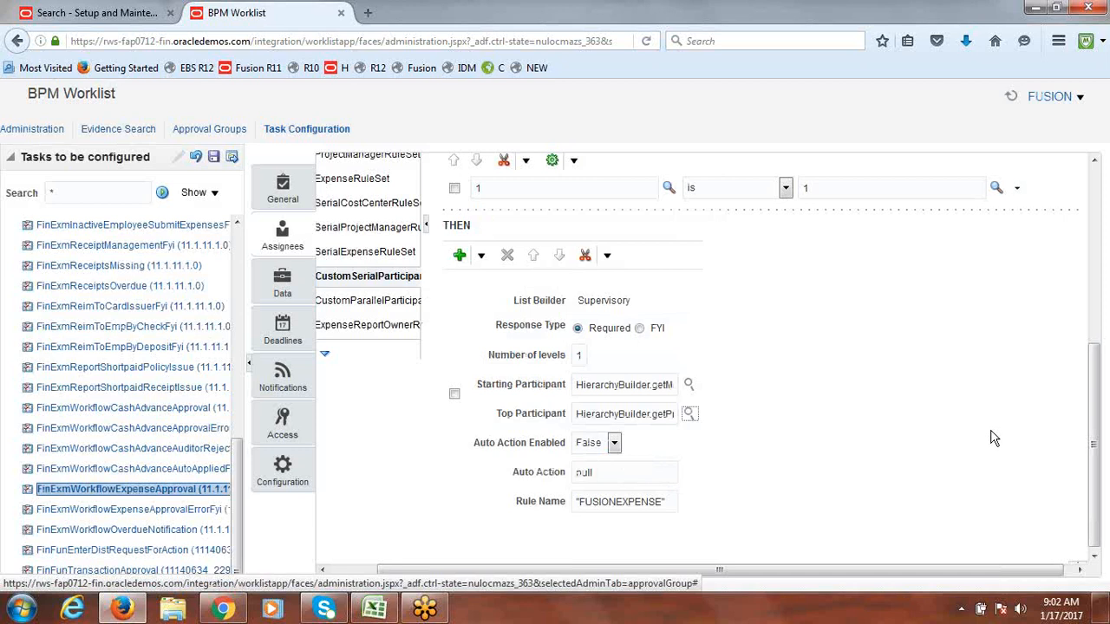
{"action": "double_click", "coordinate": [578, 356]}
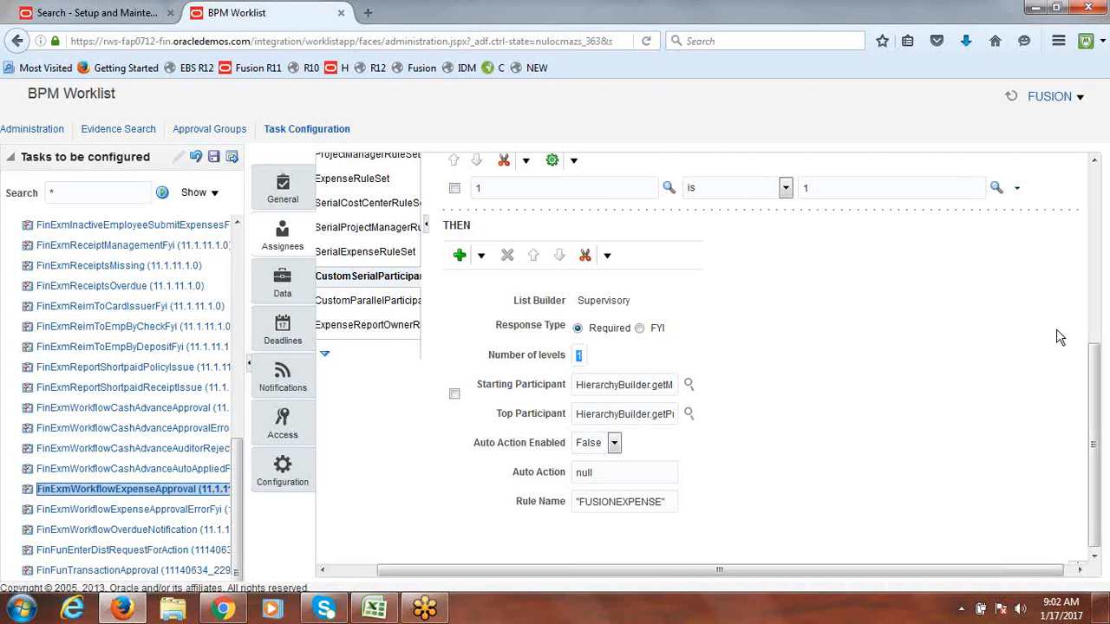
Step: Validate the CustomSerialParticipantRuleSet from the top of the rules panel
{"action": "left_click_drag", "start_coordinate": [1094, 392], "coordinate": [1107, 419]}
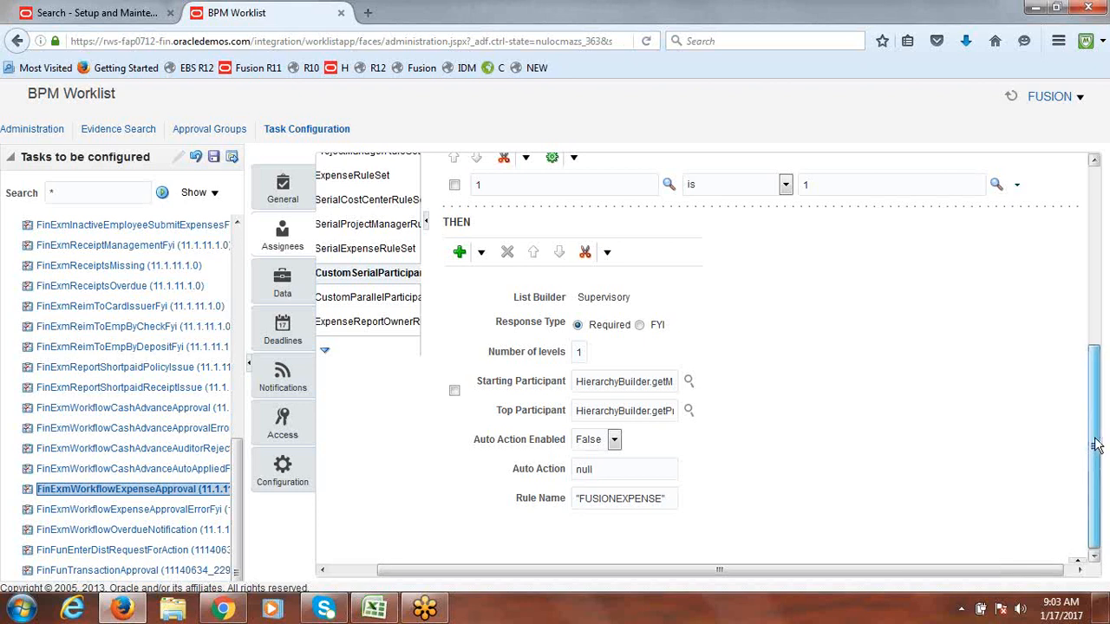
{"action": "left_click_drag", "start_coordinate": [1095, 421], "coordinate": [1103, 258]}
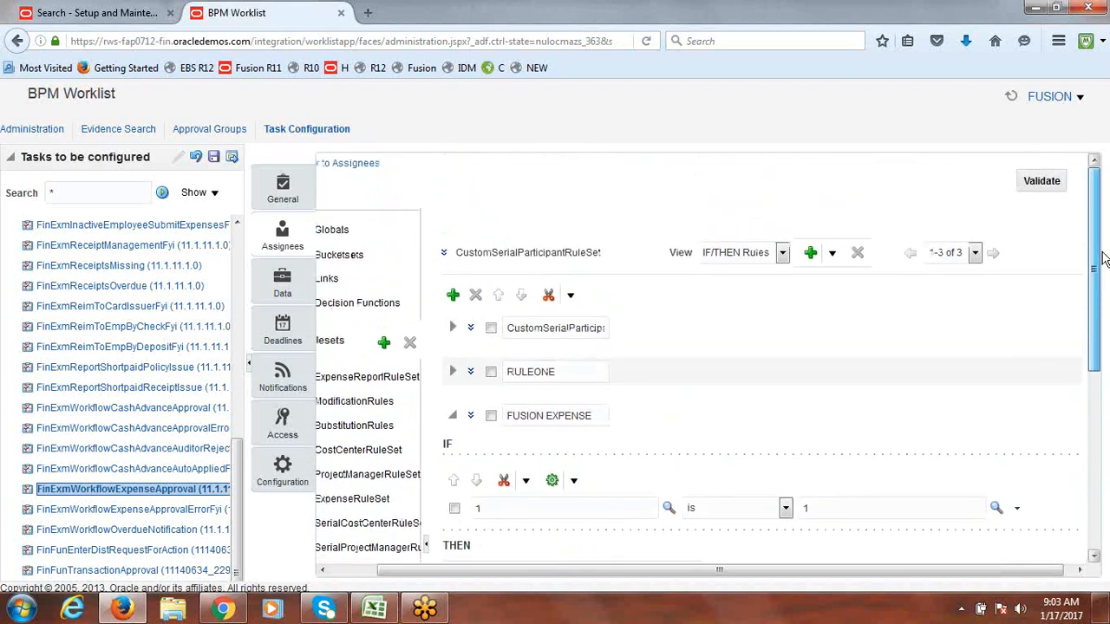
{"action": "left_click_drag", "start_coordinate": [1103, 255], "coordinate": [1102, 296]}
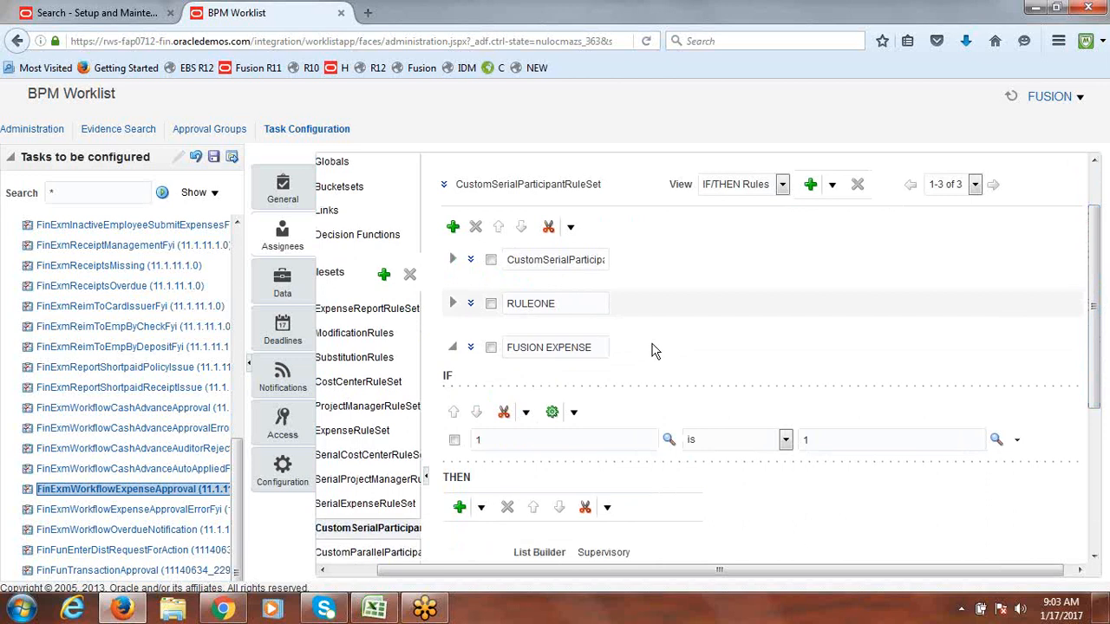
{"action": "left_click_drag", "start_coordinate": [1103, 328], "coordinate": [1108, 270]}
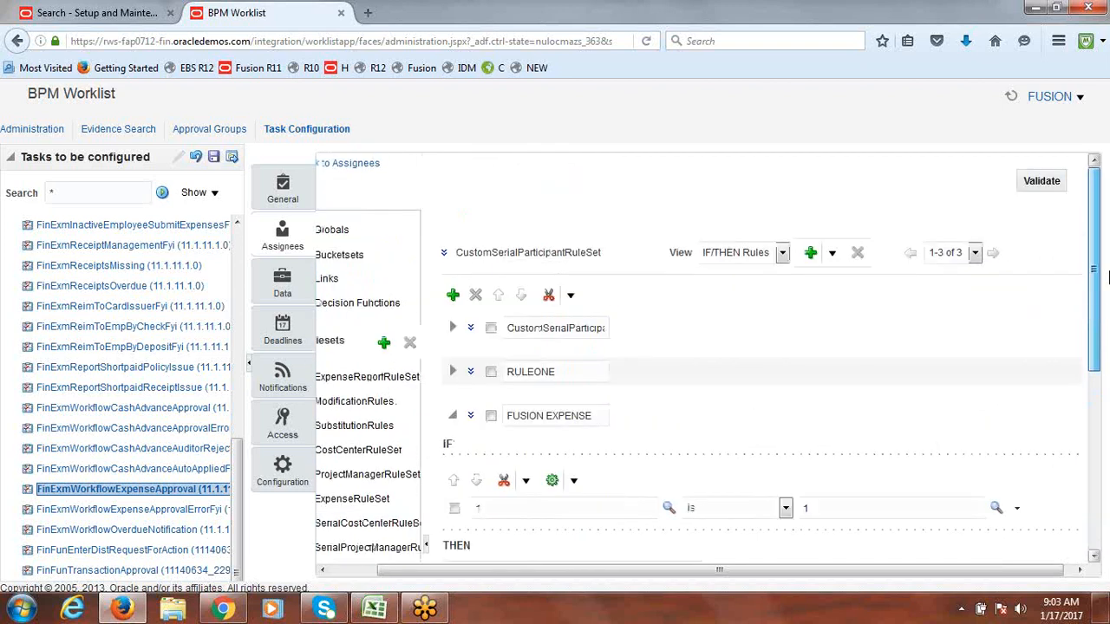
{"action": "left_click", "coordinate": [1043, 180]}
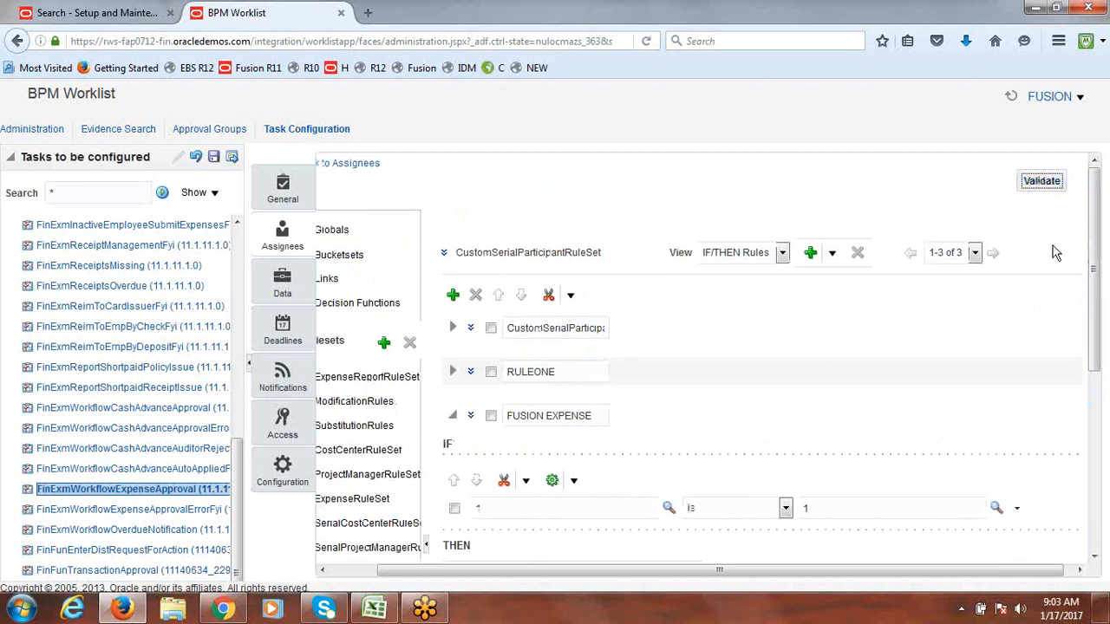
{"action": "left_click", "coordinate": [1044, 182]}
Step: Rerun validation and confirm the Business Rule Validation log shows no errors or warnings
{"action": "left_click_drag", "start_coordinate": [1095, 272], "coordinate": [1092, 550]}
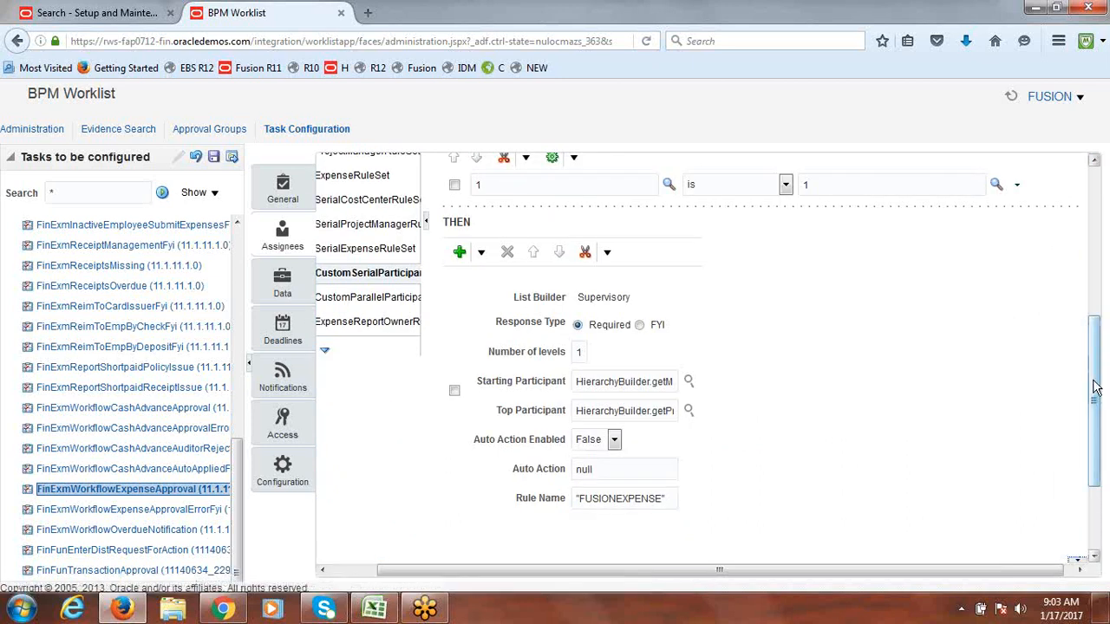
{"action": "left_click_drag", "start_coordinate": [1095, 388], "coordinate": [1099, 544]}
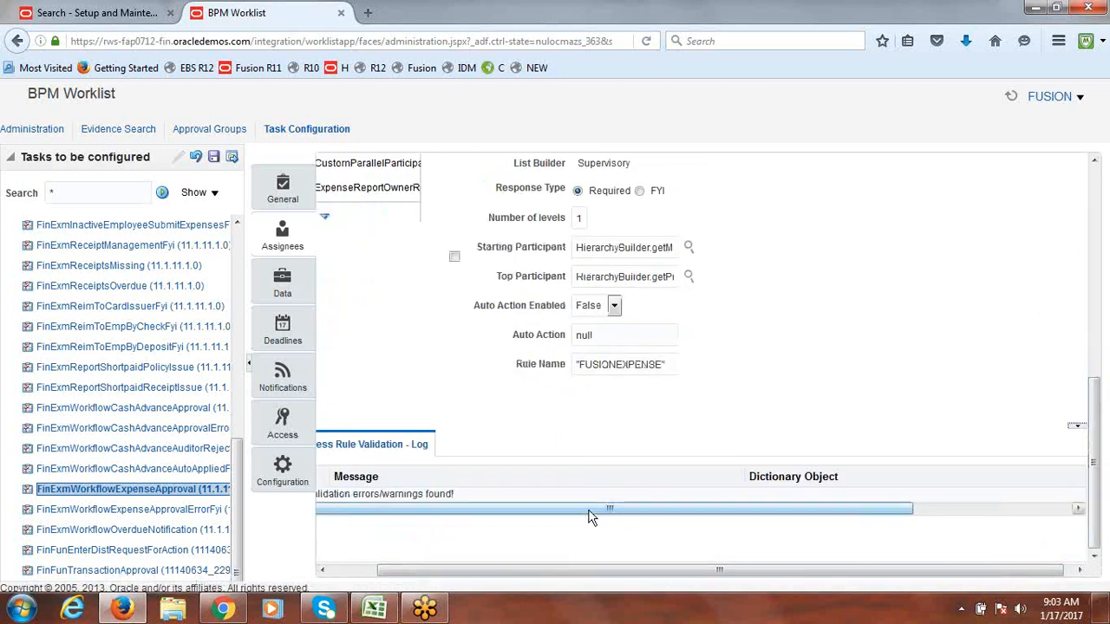
{"action": "left_click_drag", "start_coordinate": [523, 573], "coordinate": [469, 572]}
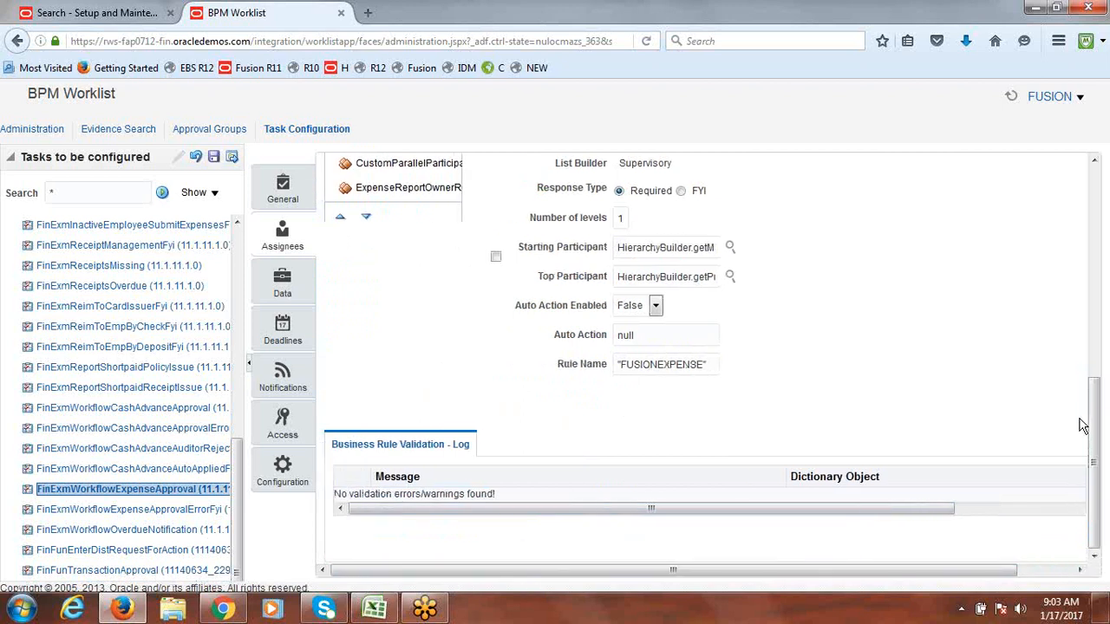
{"action": "left_click_drag", "start_coordinate": [1096, 505], "coordinate": [1096, 260]}
{"action": "left_click", "coordinate": [1073, 184]}
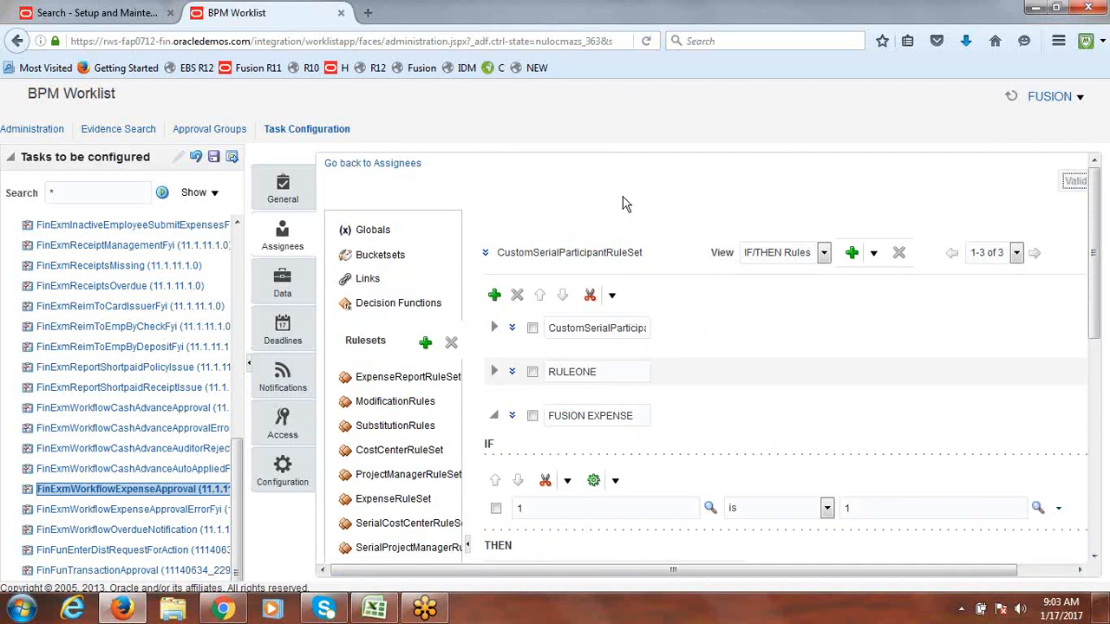
{"action": "left_click_drag", "start_coordinate": [1096, 269], "coordinate": [1099, 396]}
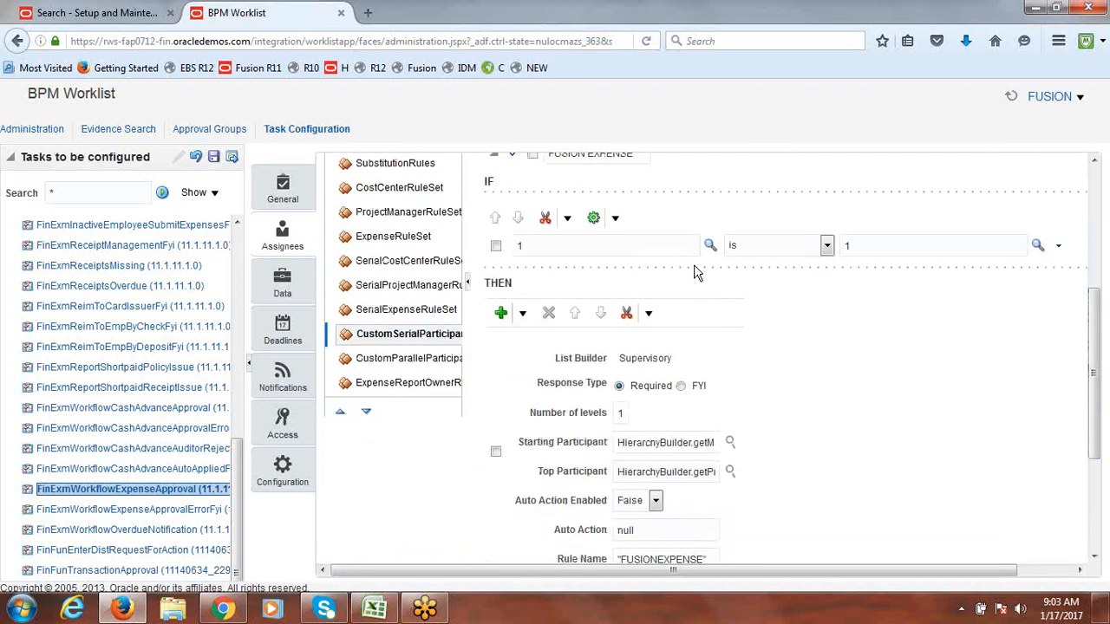
Step: Save the expense approval task's configuration without comments
{"action": "left_click", "coordinate": [212, 159]}
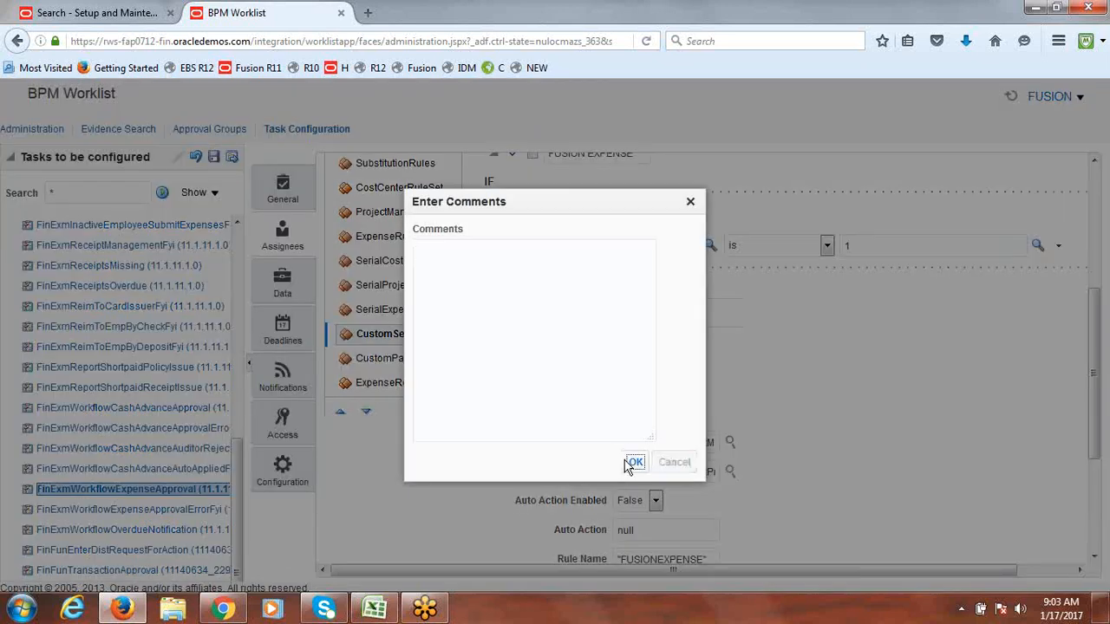
{"action": "left_click", "coordinate": [628, 466]}
{"action": "left_click", "coordinate": [616, 235]}
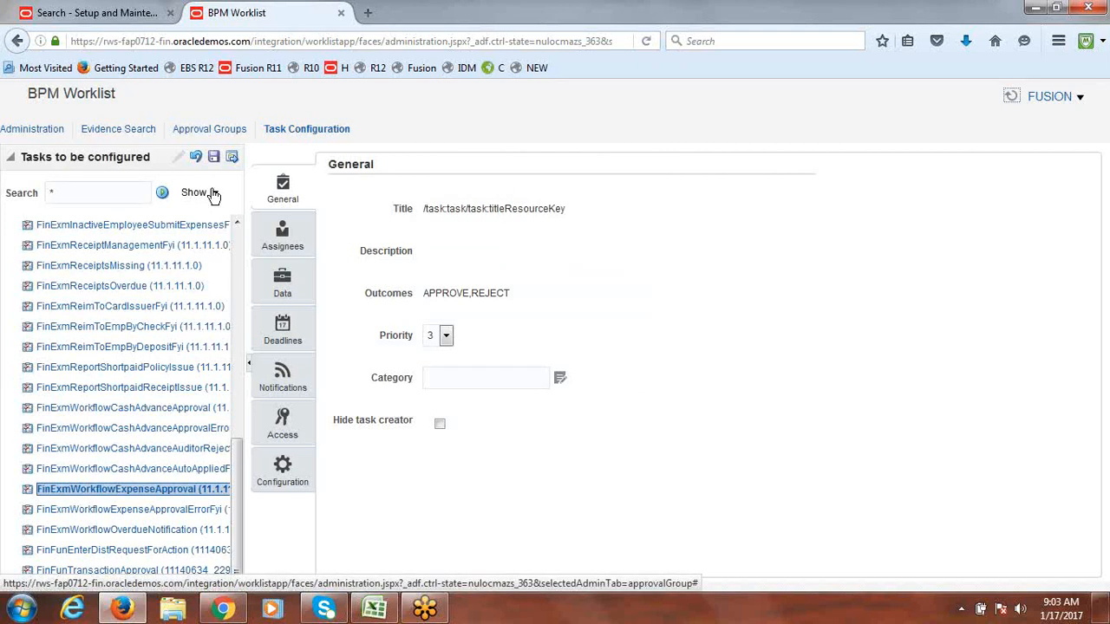
Step: Commit the saved configuration without comments and reload the worklist administration page
{"action": "left_click", "coordinate": [231, 157]}
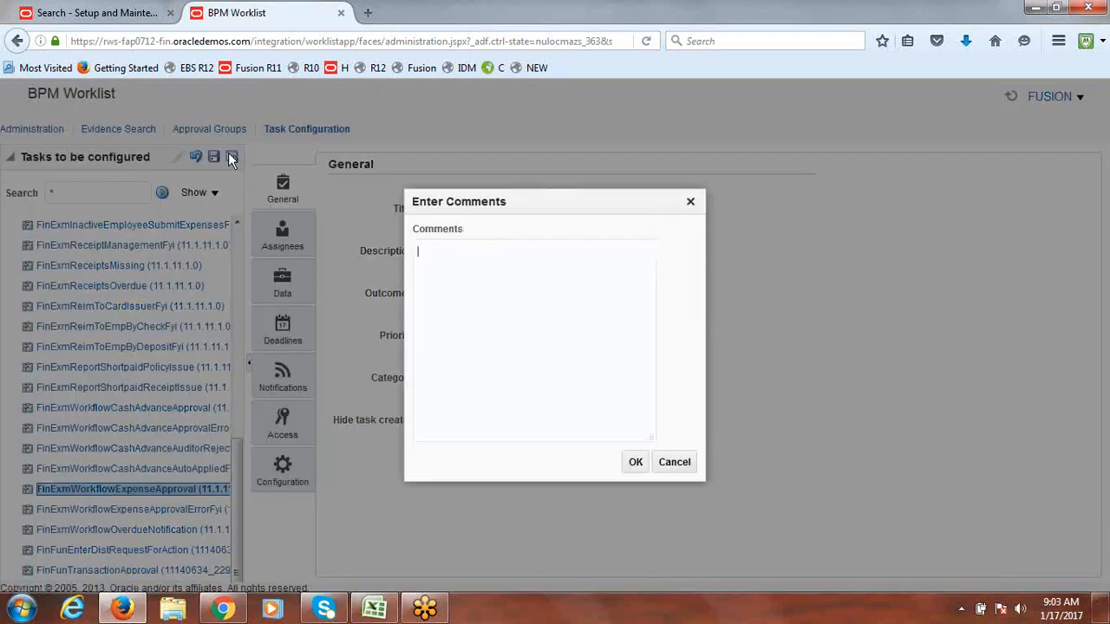
{"action": "left_click", "coordinate": [636, 464]}
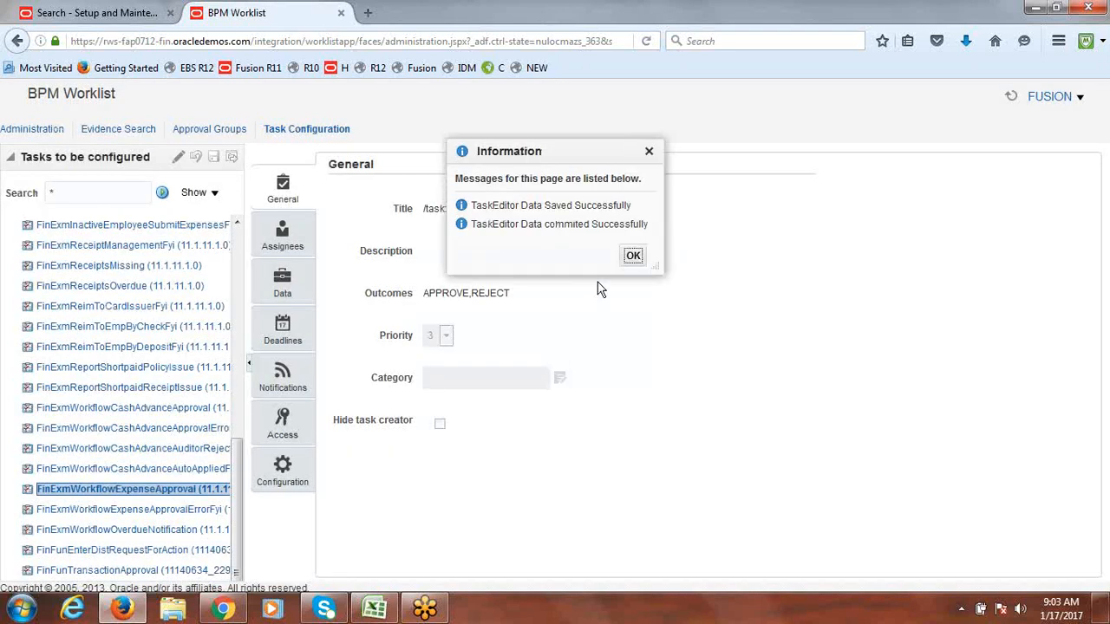
{"action": "left_click", "coordinate": [633, 258]}
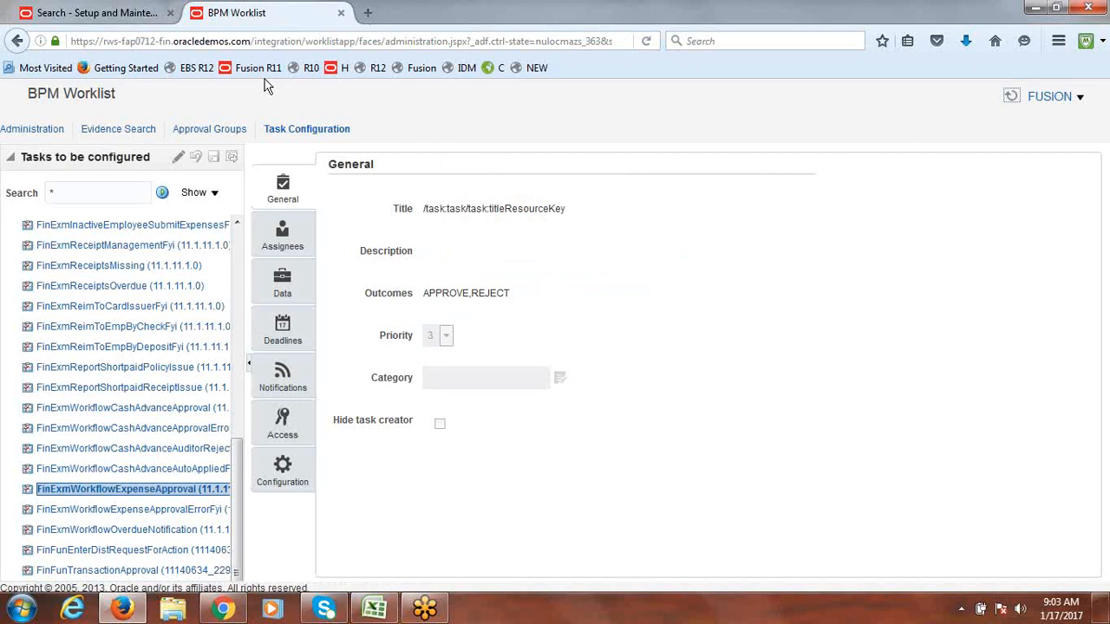
{"action": "left_click", "coordinate": [239, 42]}
{"action": "key", "text": "Return"}
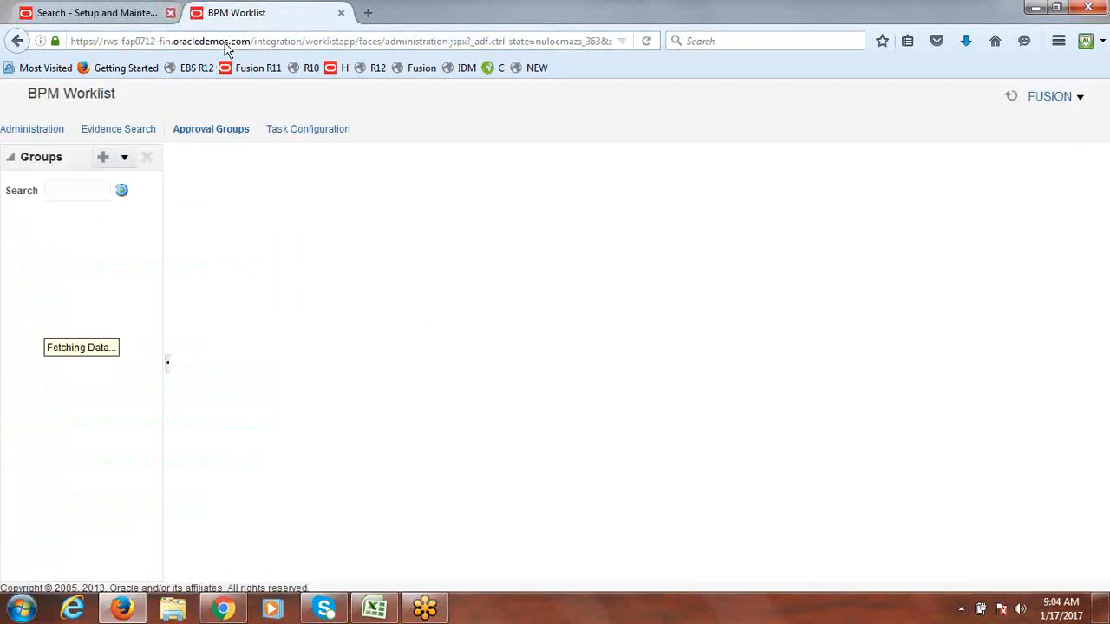
Step: Return to Setup and Maintenance and go to the Expenses work area via the Navigator
{"action": "left_click", "coordinate": [122, 13]}
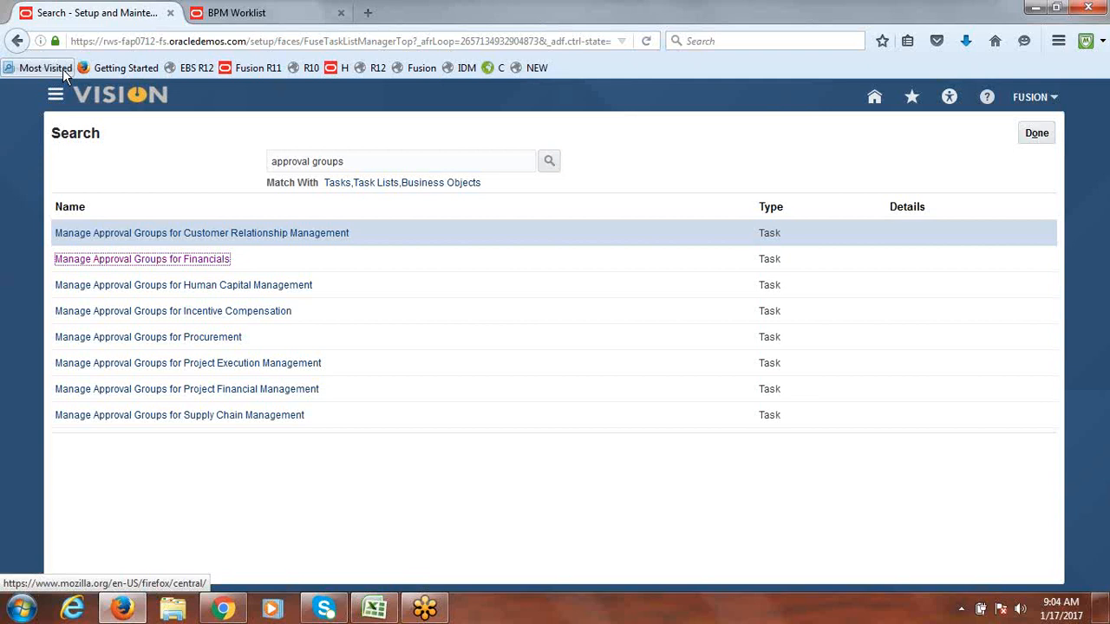
{"action": "left_click", "coordinate": [55, 97]}
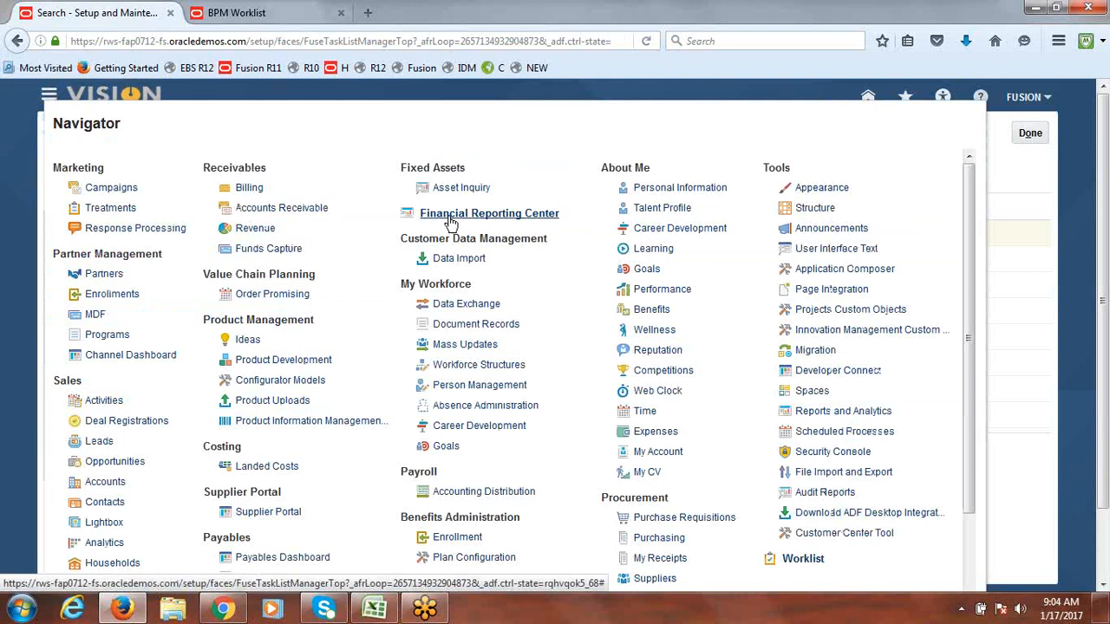
{"action": "left_click", "coordinate": [656, 432]}
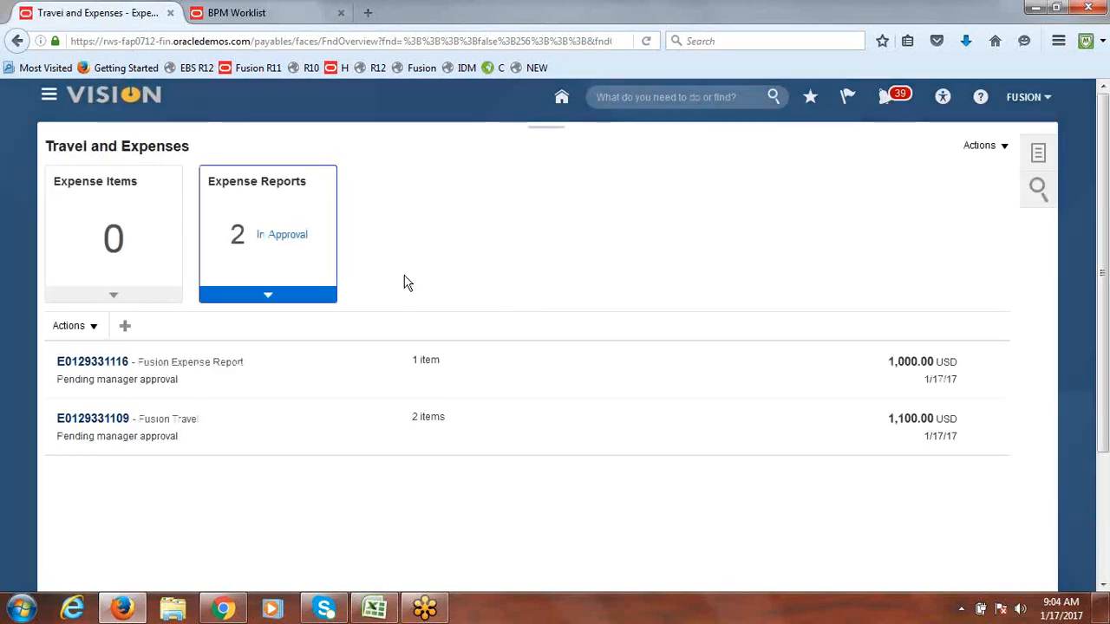
Step: Create a new expense report with purpose NEW REPORT and accept the travel and expense policies
{"action": "left_click", "coordinate": [997, 146]}
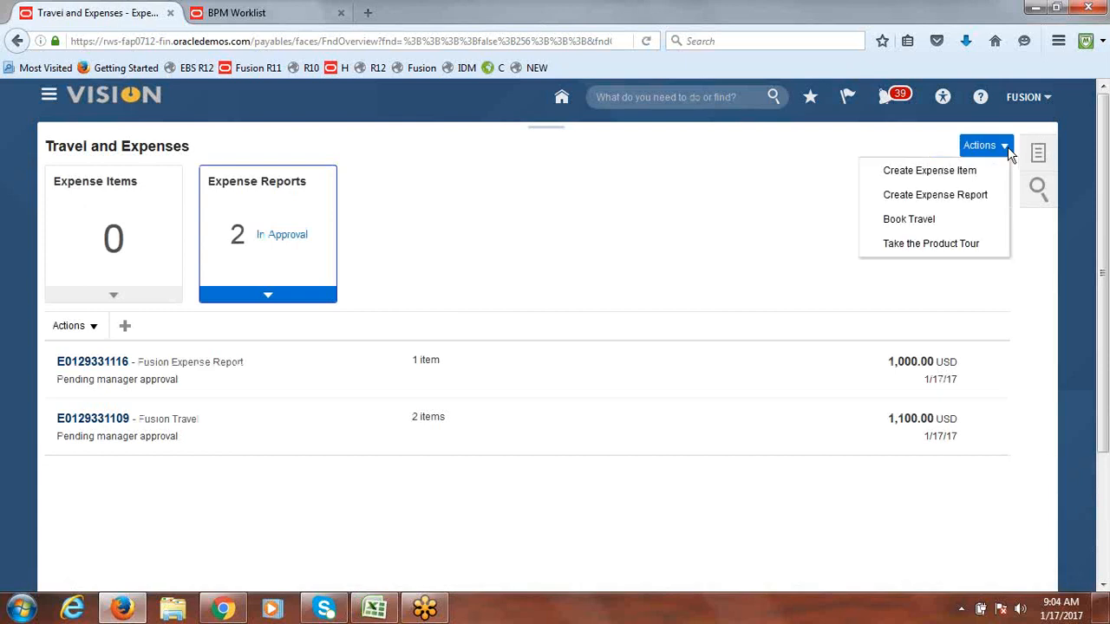
{"action": "left_click", "coordinate": [931, 193]}
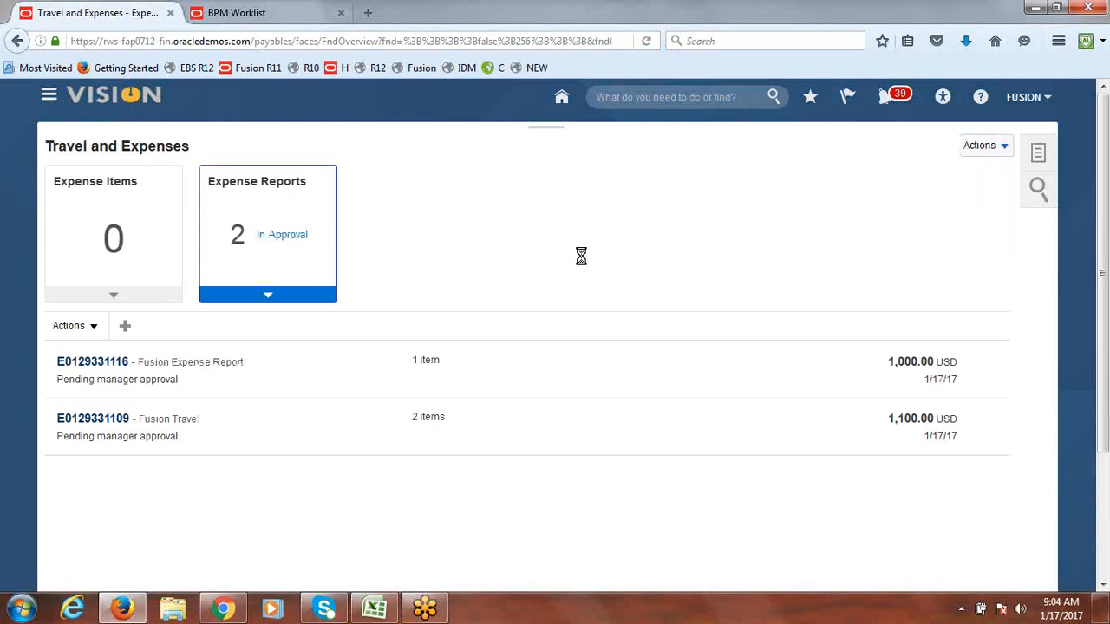
{"action": "left_click", "coordinate": [275, 168]}
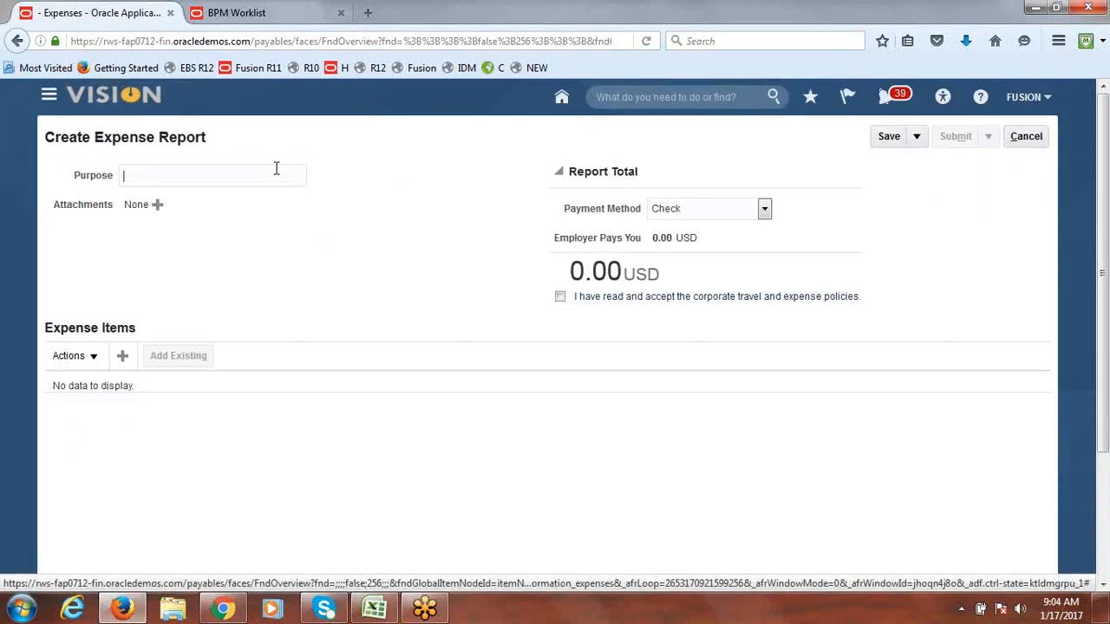
{"action": "type", "text": "NEW REPORT"}
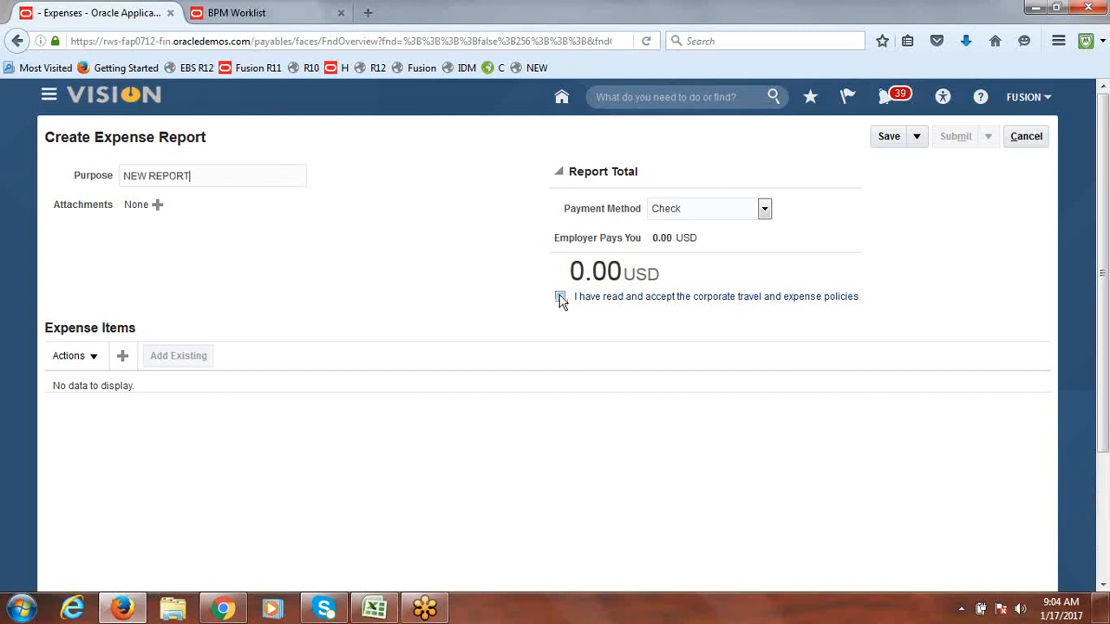
{"action": "left_click", "coordinate": [559, 297]}
Step: Add a 1000 Airfare expense item, save and close, and view the report's approvers
{"action": "left_click", "coordinate": [127, 359]}
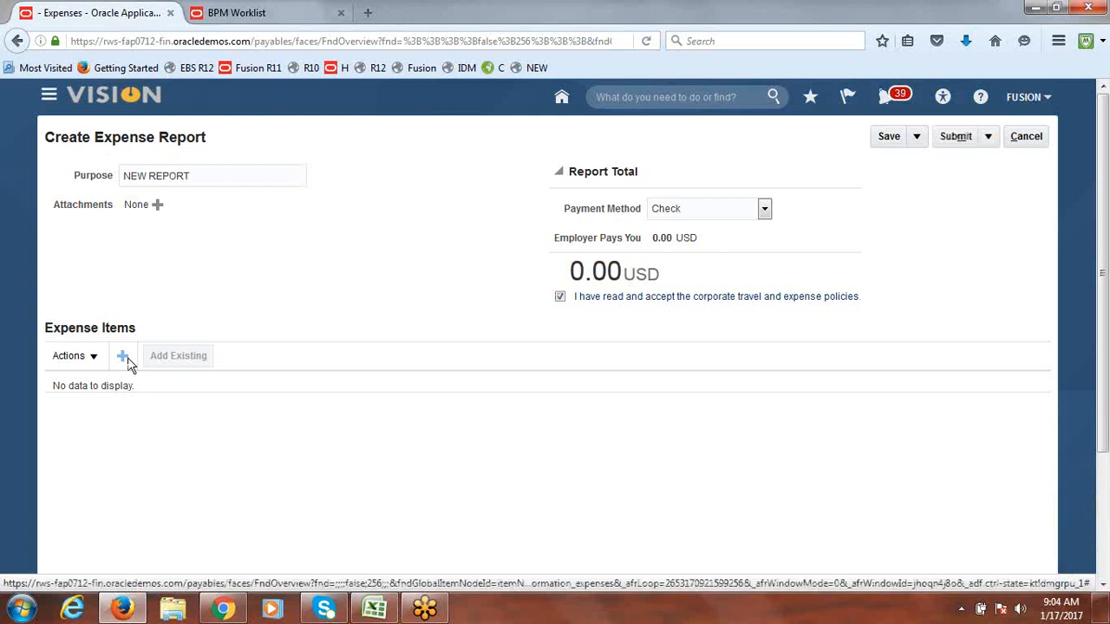
{"action": "left_click", "coordinate": [387, 211]}
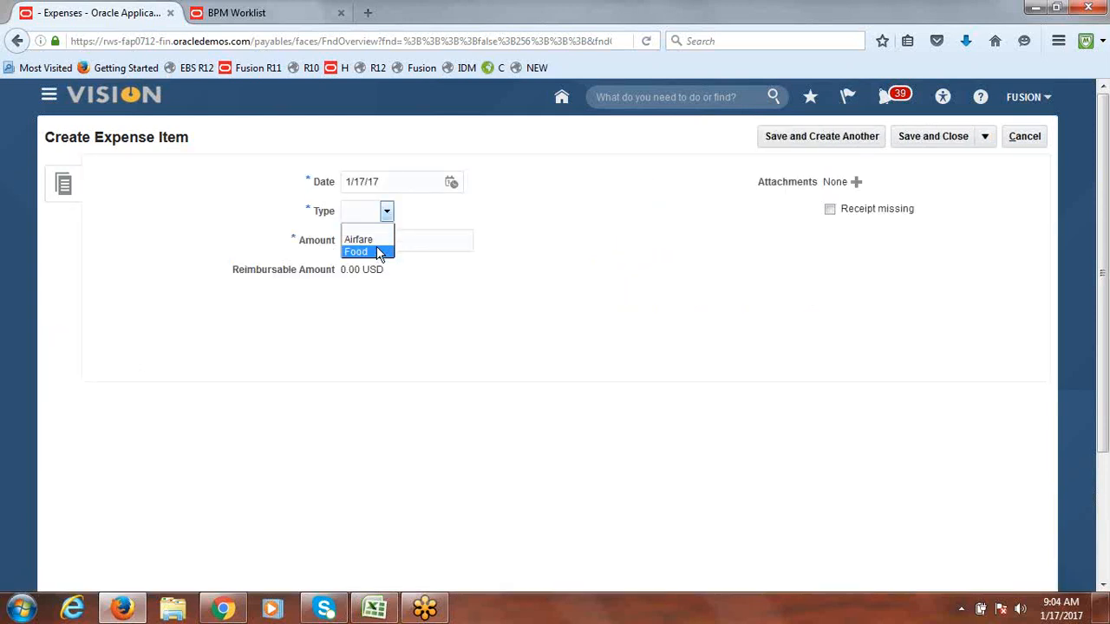
{"action": "left_click", "coordinate": [376, 240]}
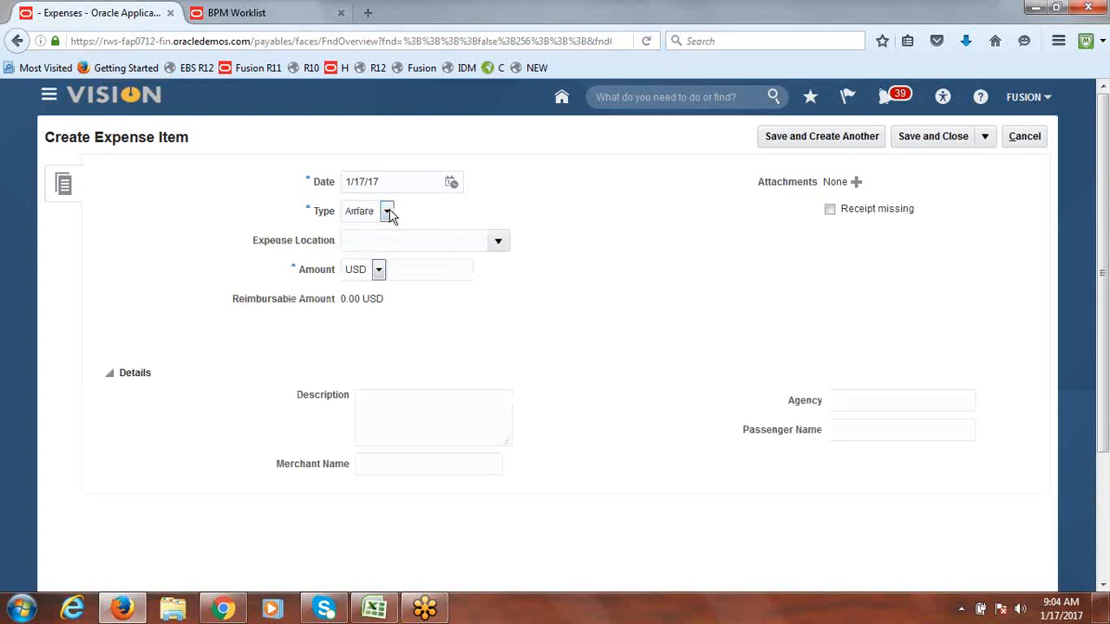
{"action": "left_click", "coordinate": [425, 270]}
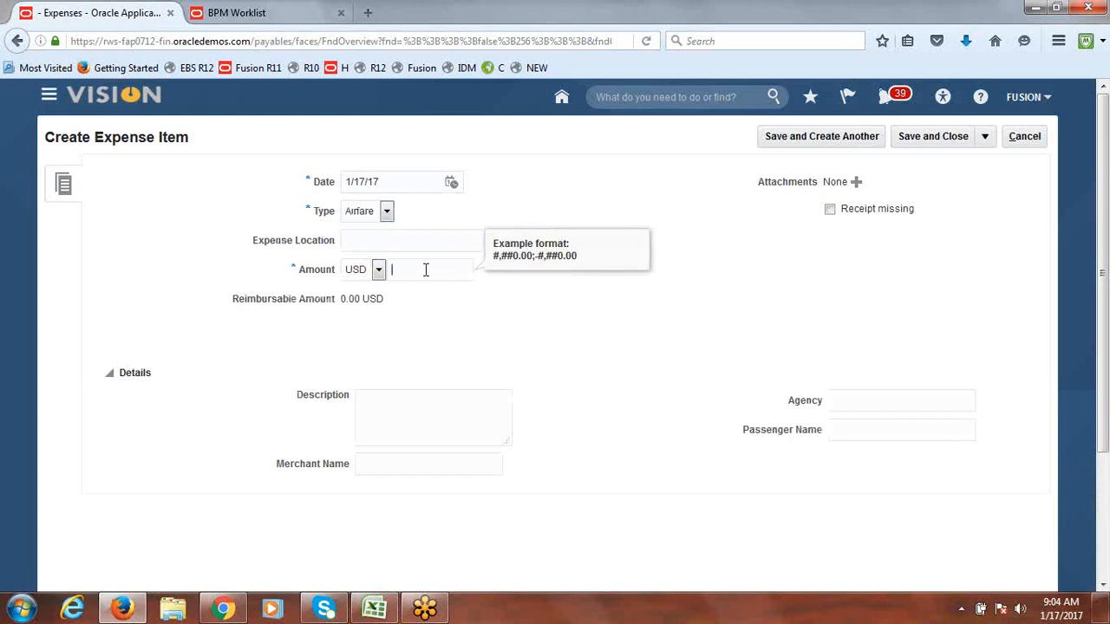
{"action": "type", "text": "1000"}
{"action": "key", "text": "Tab"}
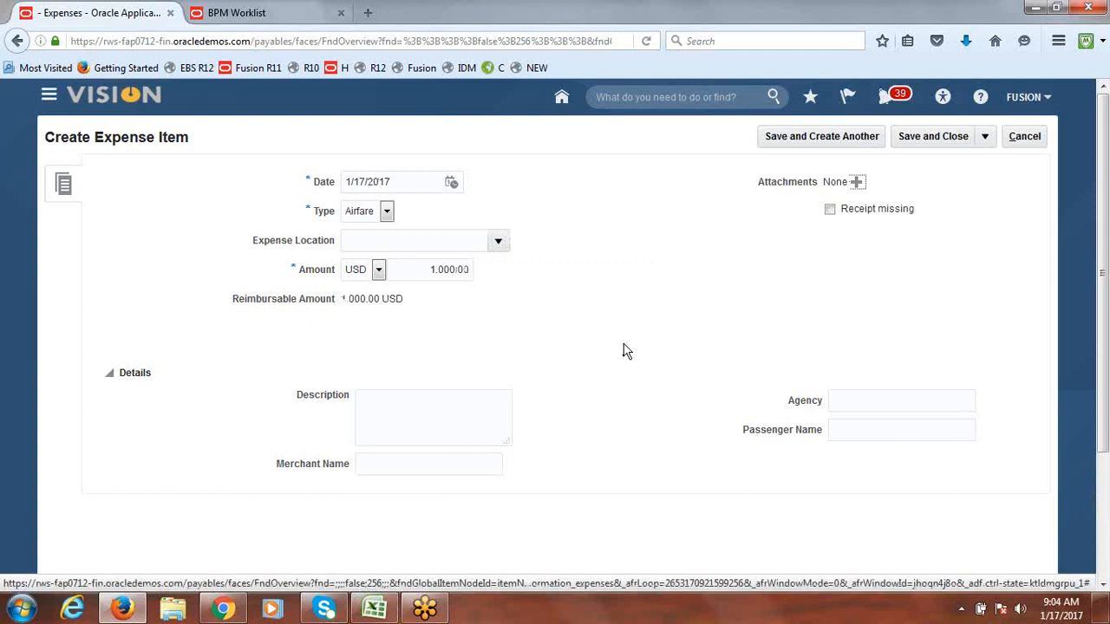
{"action": "left_click", "coordinate": [920, 143]}
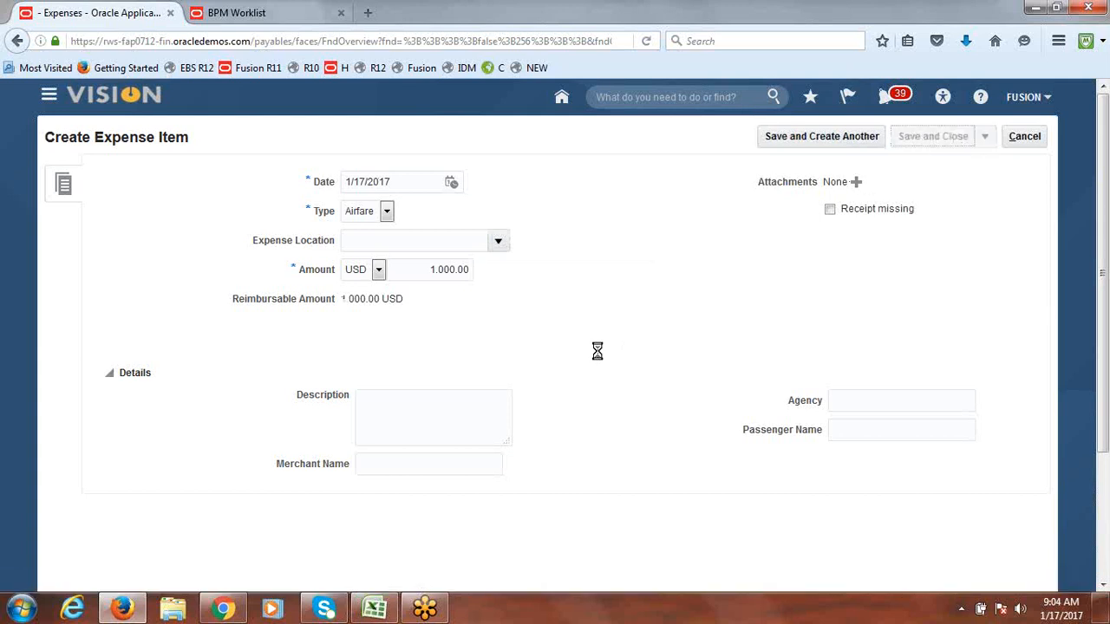
{"action": "left_click", "coordinate": [141, 244]}
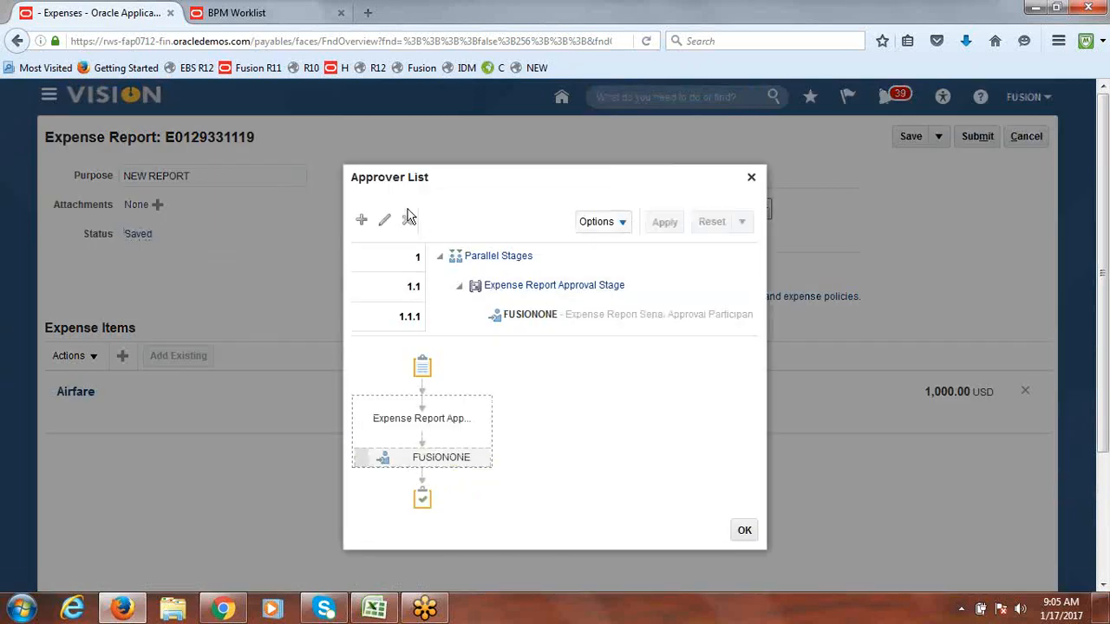
{"action": "left_click_drag", "start_coordinate": [352, 185], "coordinate": [409, 187]}
{"action": "left_click_drag", "start_coordinate": [487, 185], "coordinate": [462, 180]}
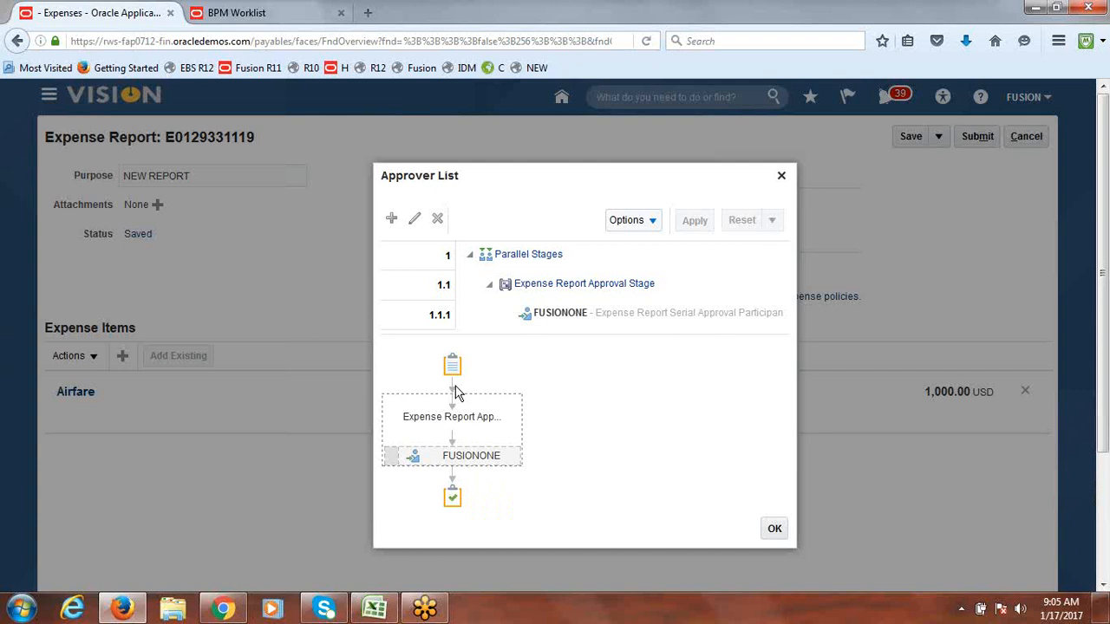
{"action": "left_click", "coordinate": [571, 319]}
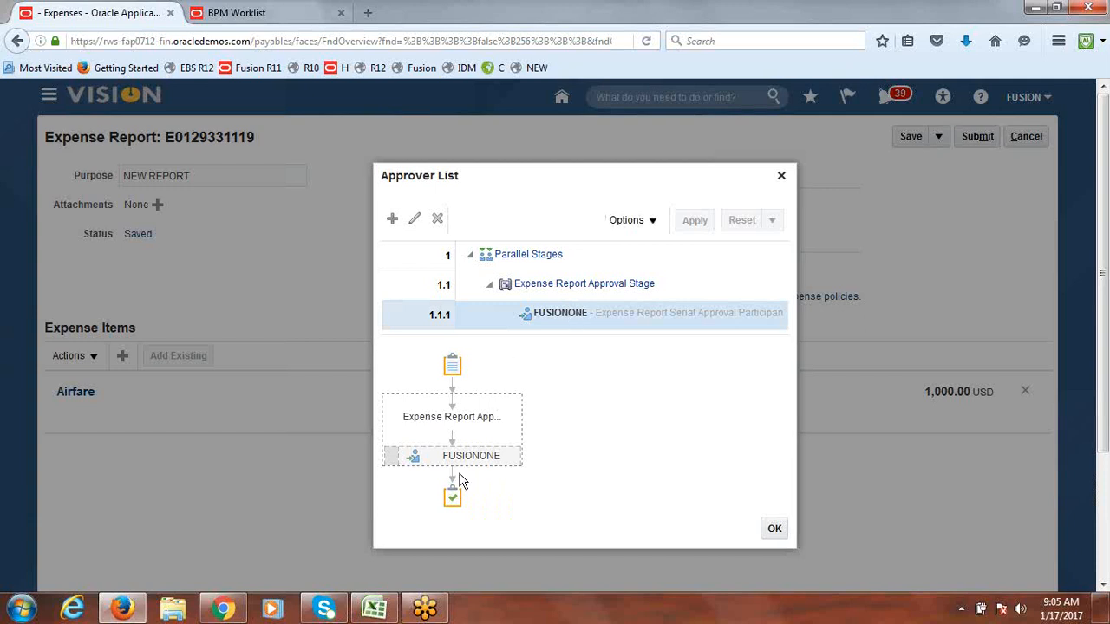
{"action": "mouse_move", "coordinate": [460, 473]}
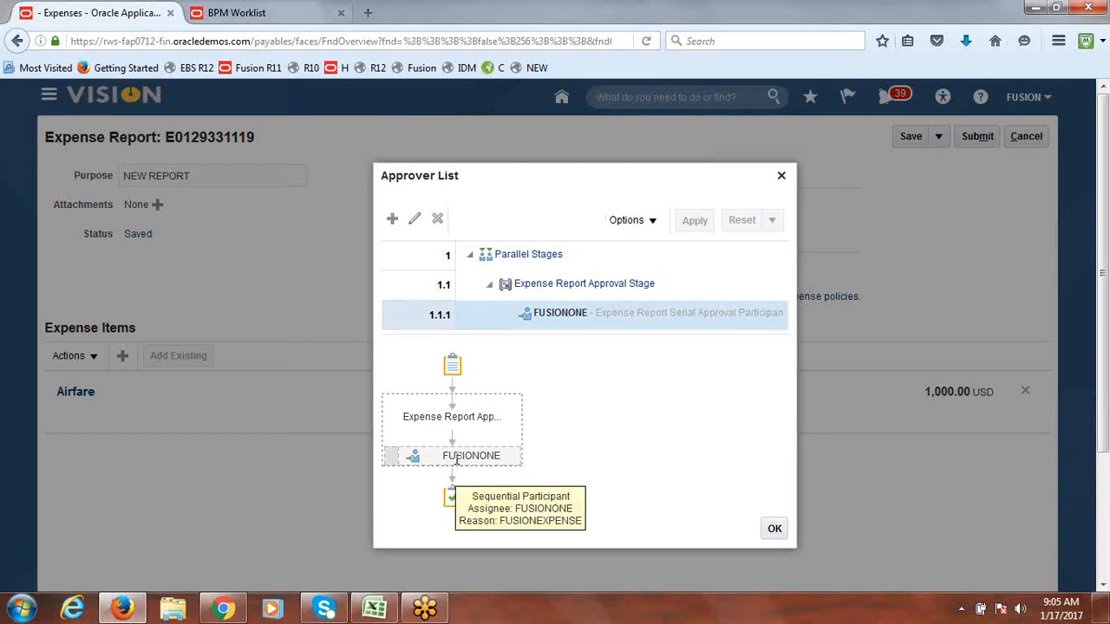
{"action": "left_click", "coordinate": [776, 529]}
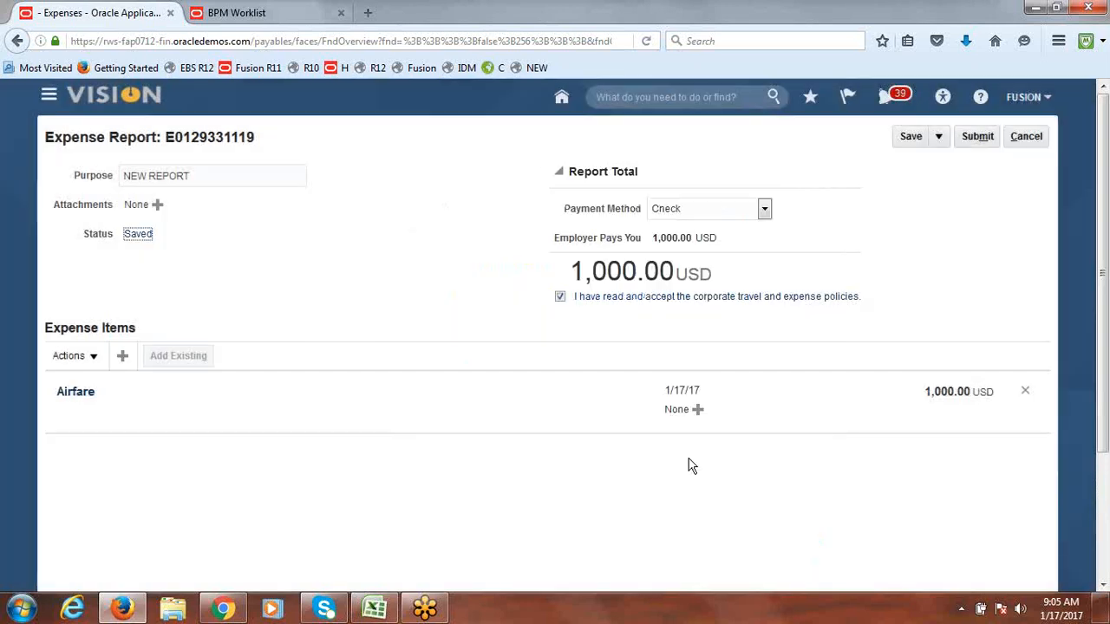
Step: Submit NEW REPORT for approval, then reopen it to check its empty approver list
{"action": "left_click", "coordinate": [988, 140]}
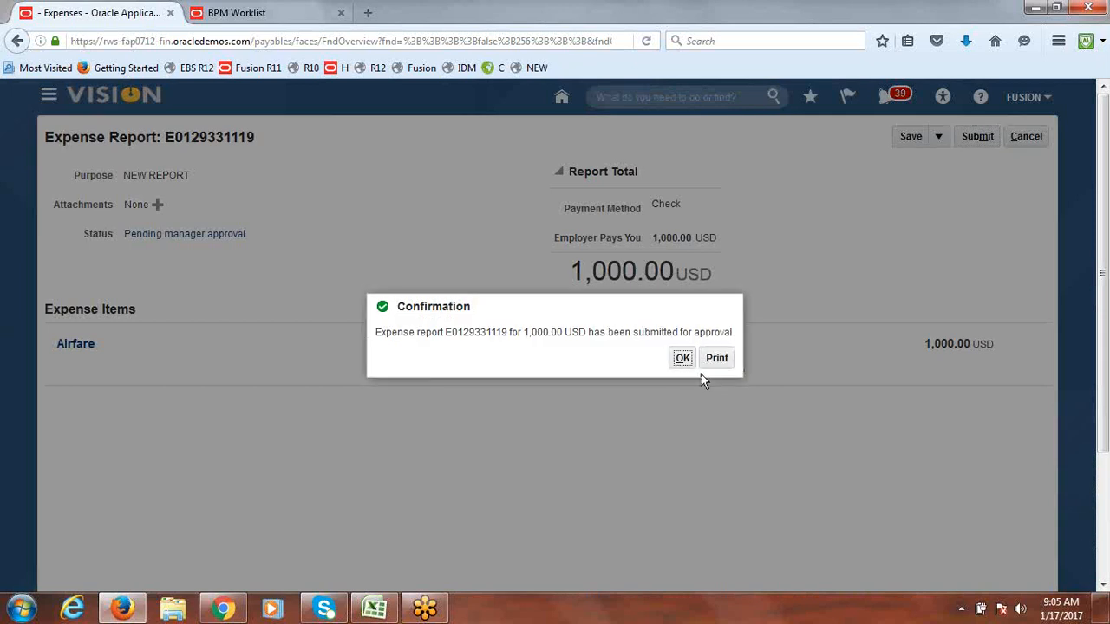
{"action": "left_click", "coordinate": [683, 359]}
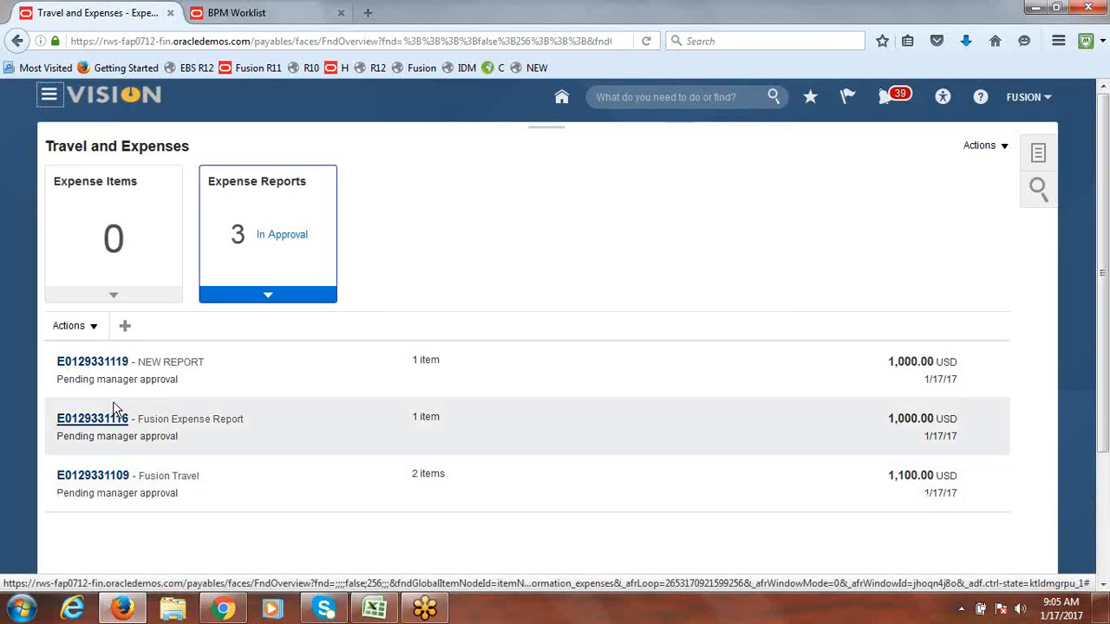
{"action": "left_click", "coordinate": [104, 367]}
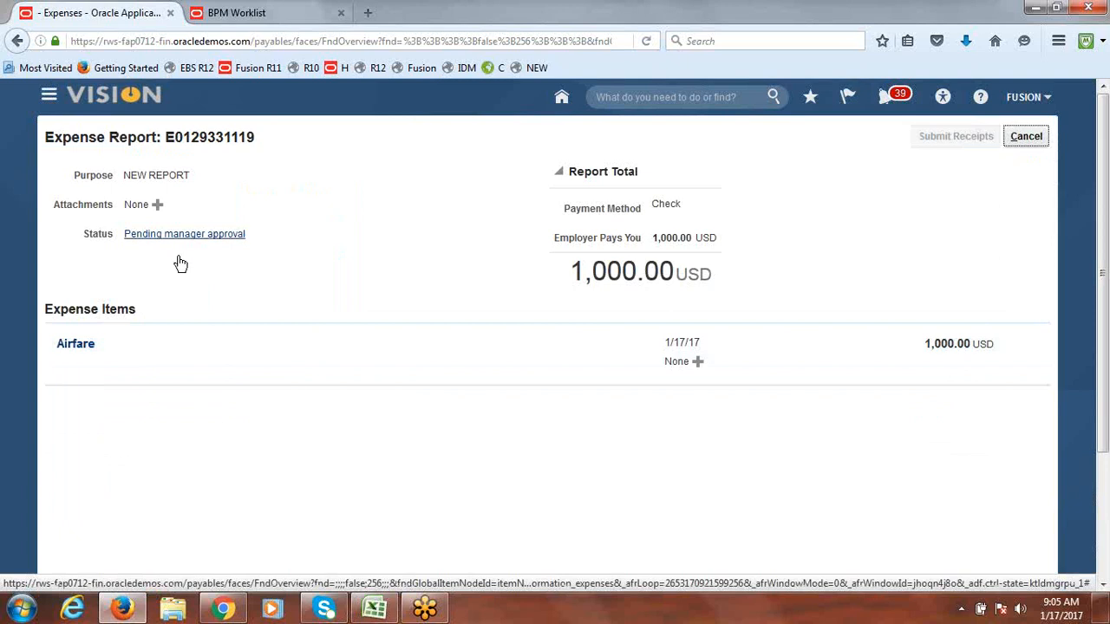
{"action": "left_click", "coordinate": [189, 234]}
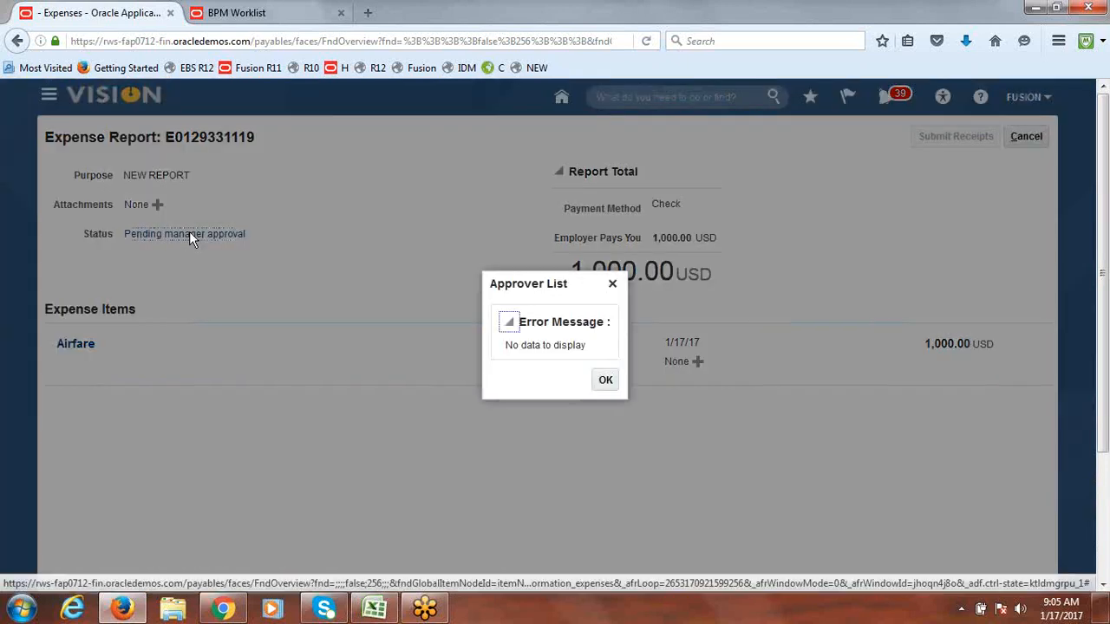
{"action": "left_click", "coordinate": [605, 381]}
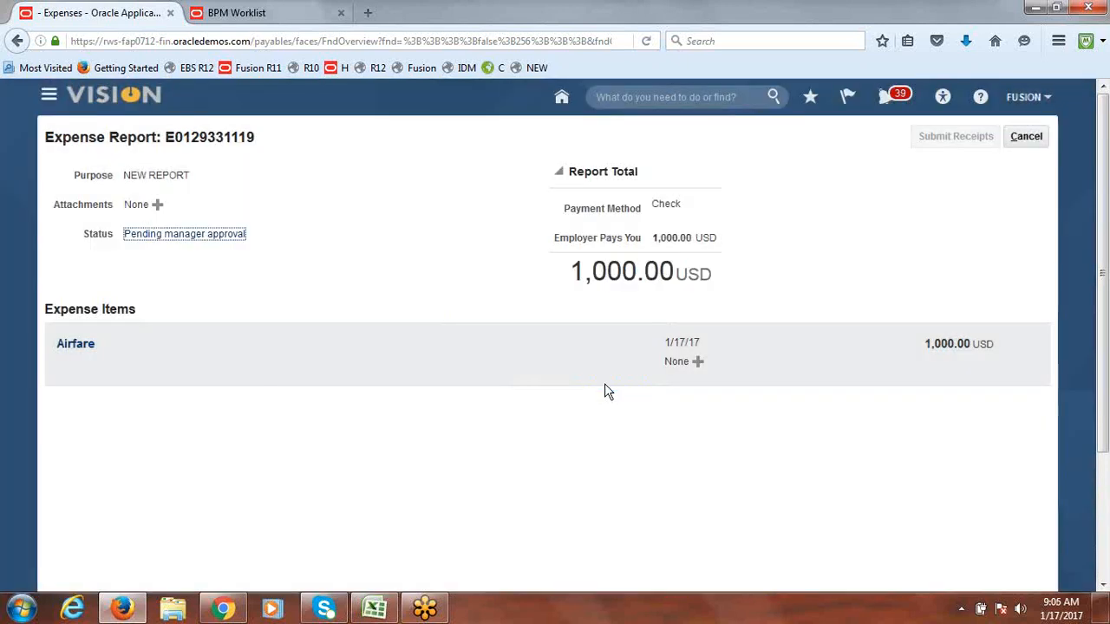
{"action": "left_click", "coordinate": [1027, 139]}
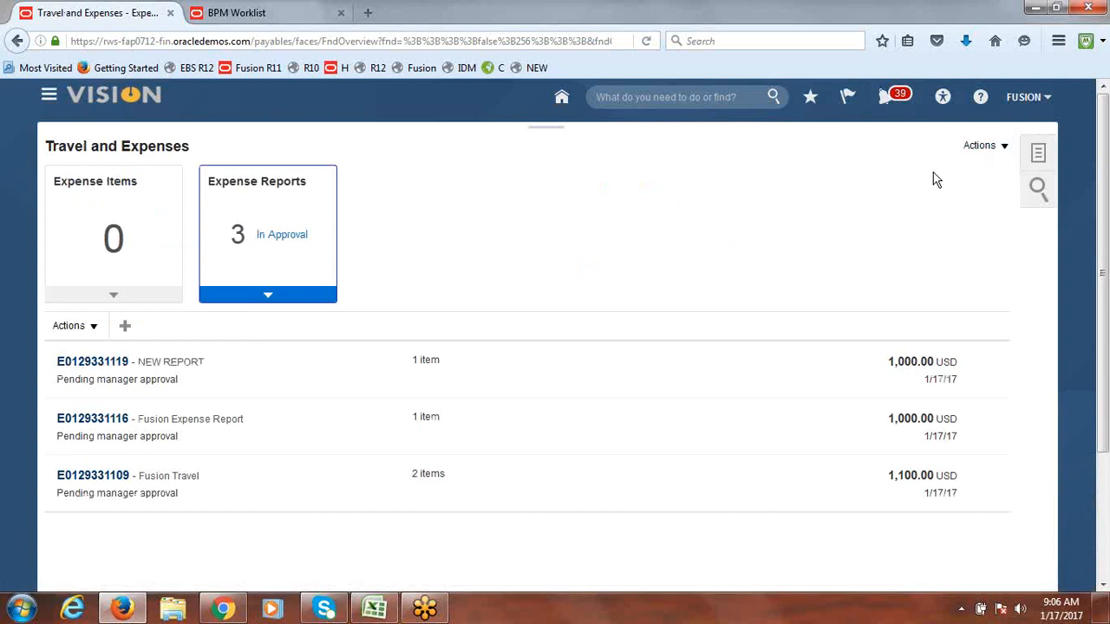
{"action": "left_click", "coordinate": [239, 12]}
{"action": "left_click", "coordinate": [87, 11]}
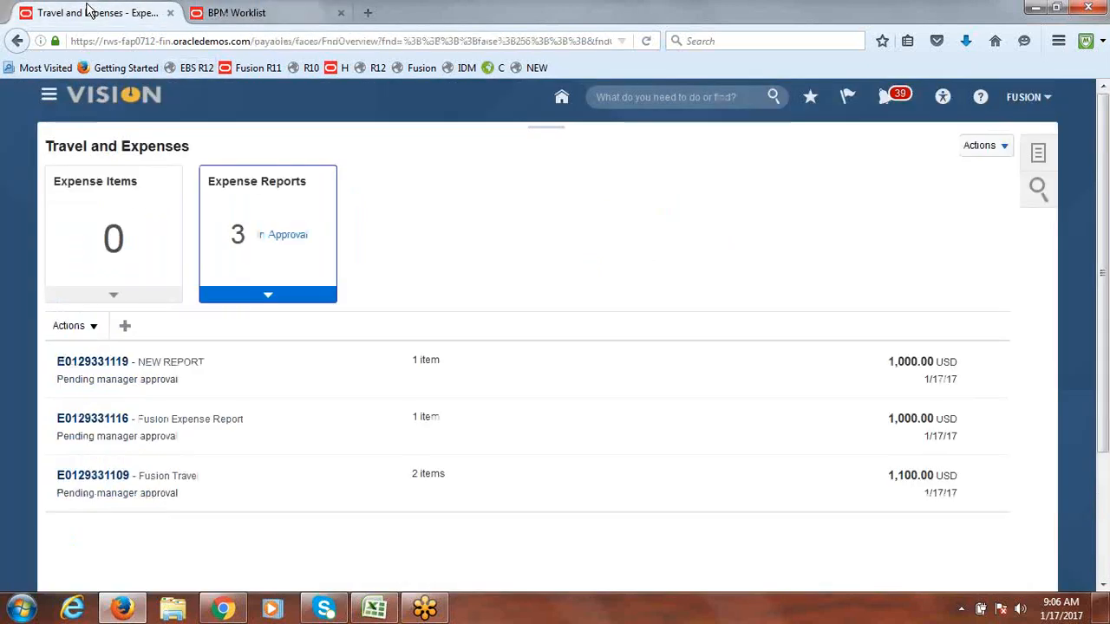
{"action": "left_click", "coordinate": [223, 609]}
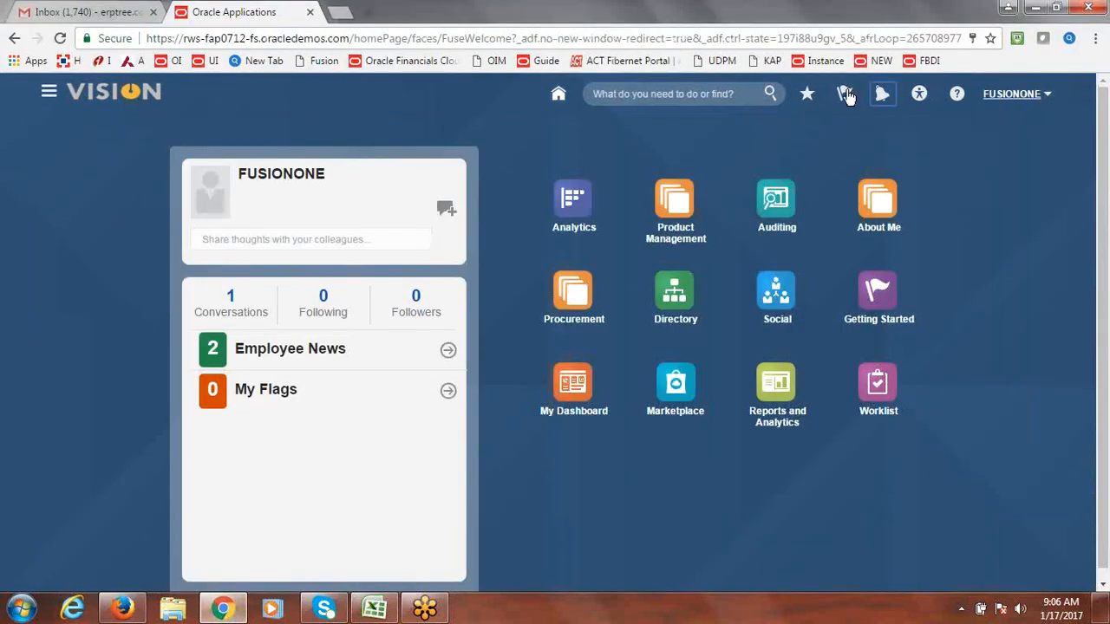
{"action": "left_click", "coordinate": [278, 40]}
{"action": "key", "text": "Return"}
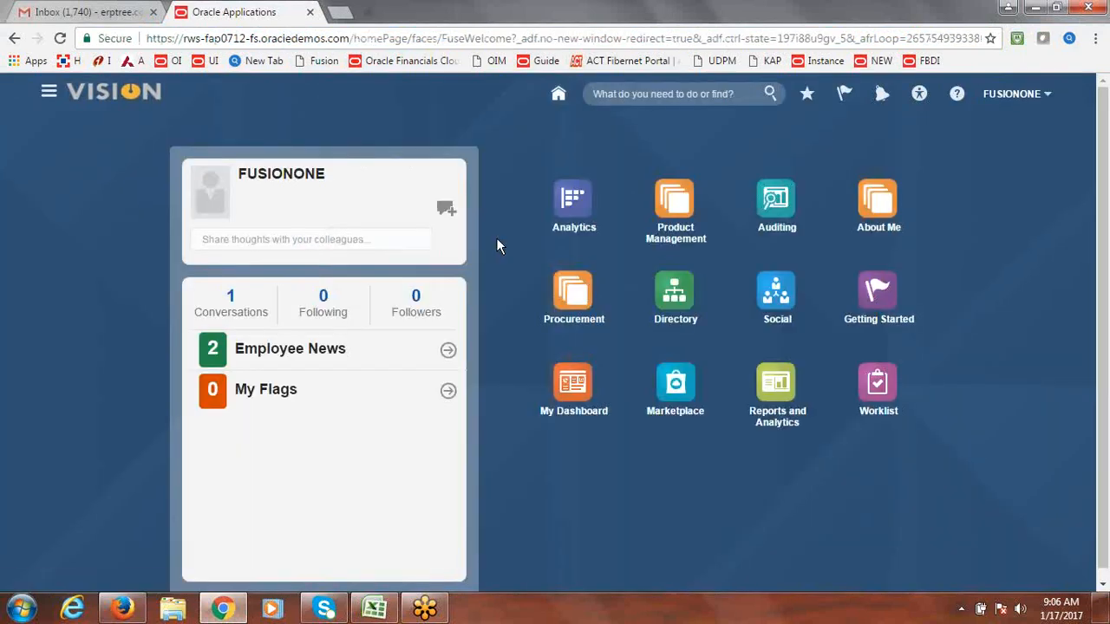
{"action": "left_click", "coordinate": [1010, 96]}
{"action": "left_click", "coordinate": [780, 135]}
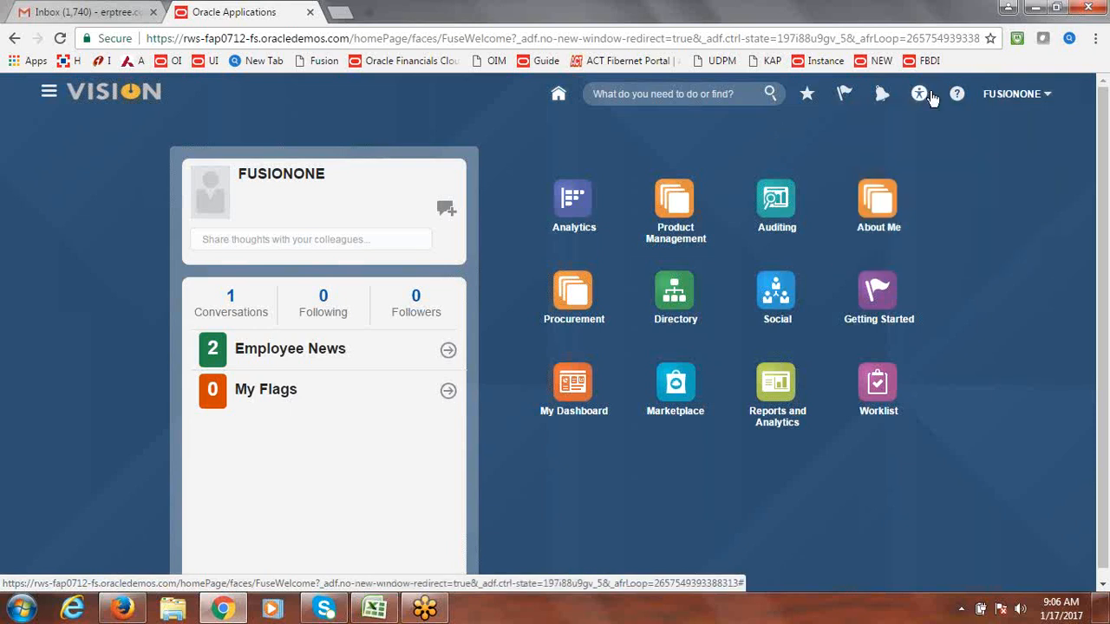
{"action": "left_click", "coordinate": [883, 95]}
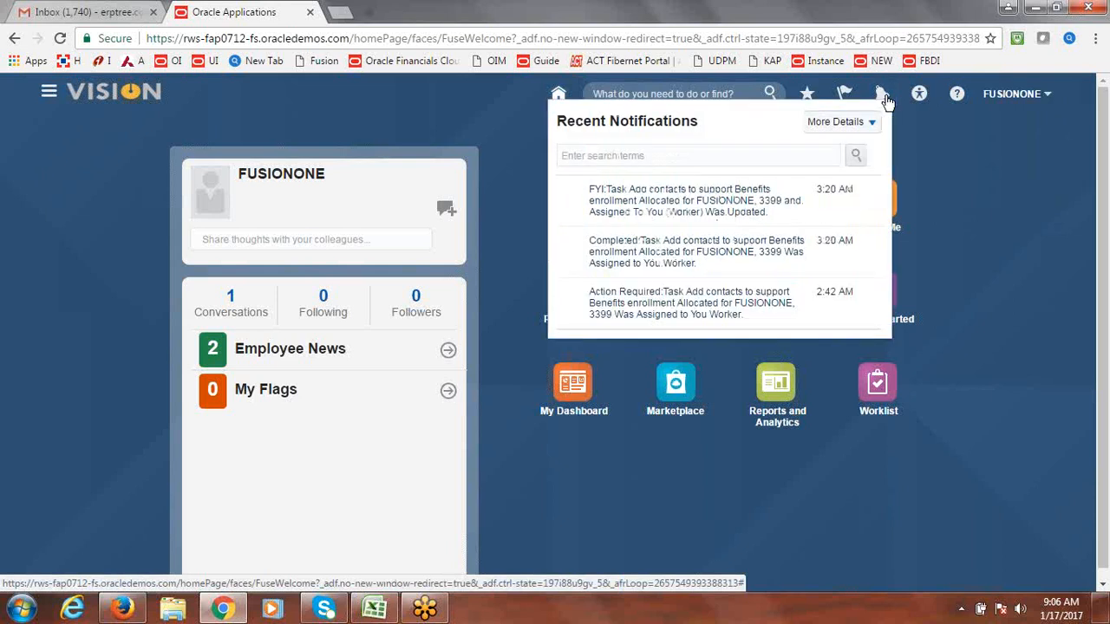
{"action": "left_click", "coordinate": [339, 43]}
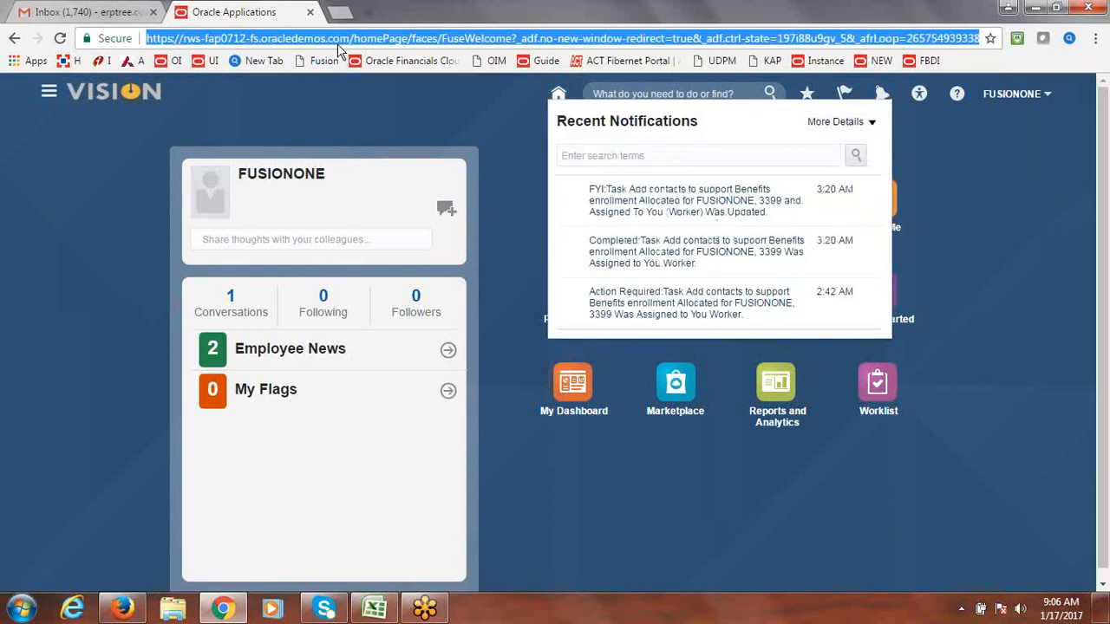
{"action": "key", "text": "Return"}
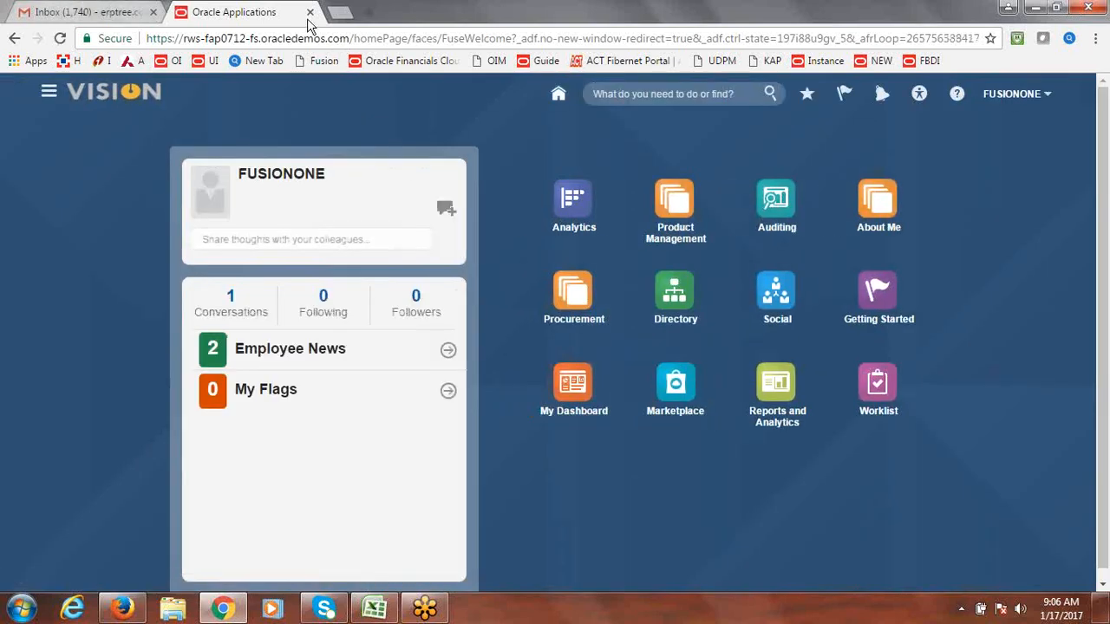
{"action": "left_click", "coordinate": [305, 36]}
{"action": "key", "text": "Return"}
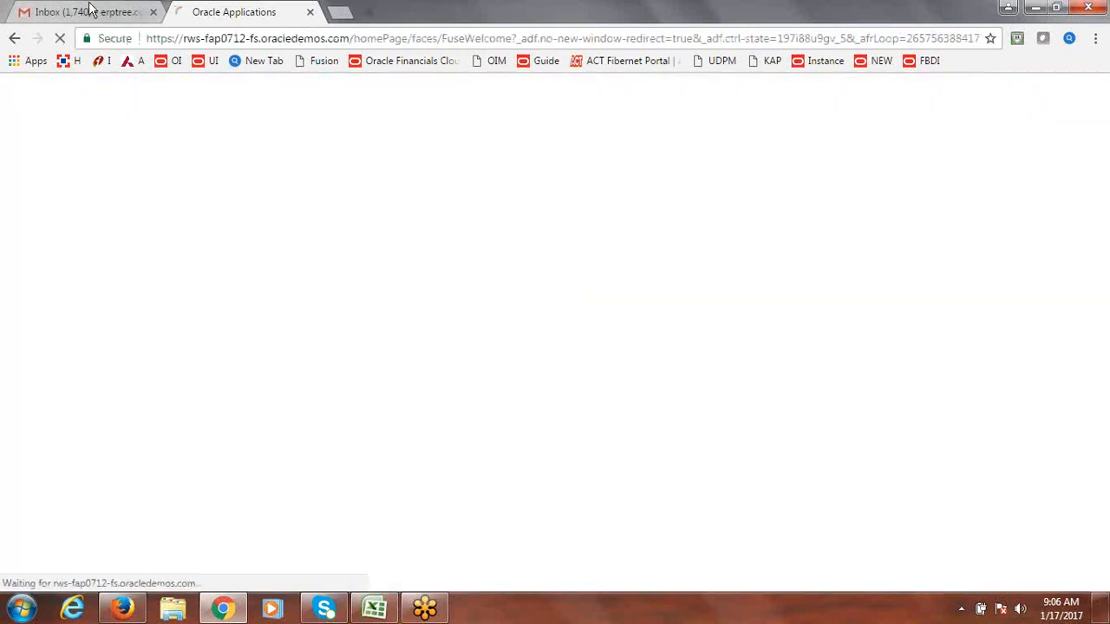
{"action": "left_click", "coordinate": [97, 9]}
{"action": "left_click", "coordinate": [201, 10]}
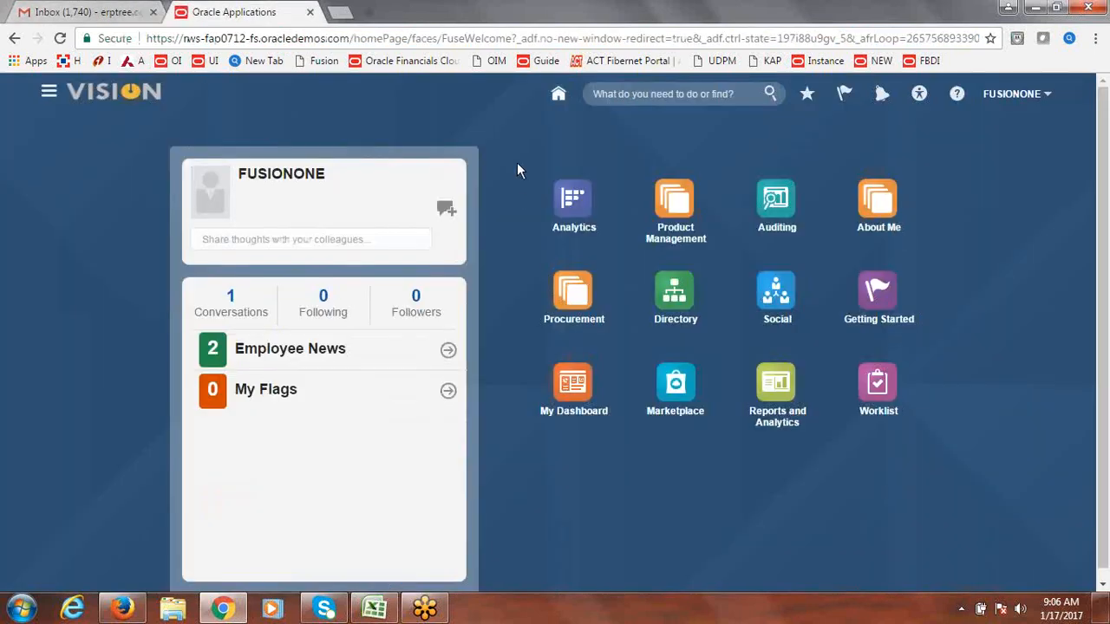
{"action": "left_click", "coordinate": [122, 609]}
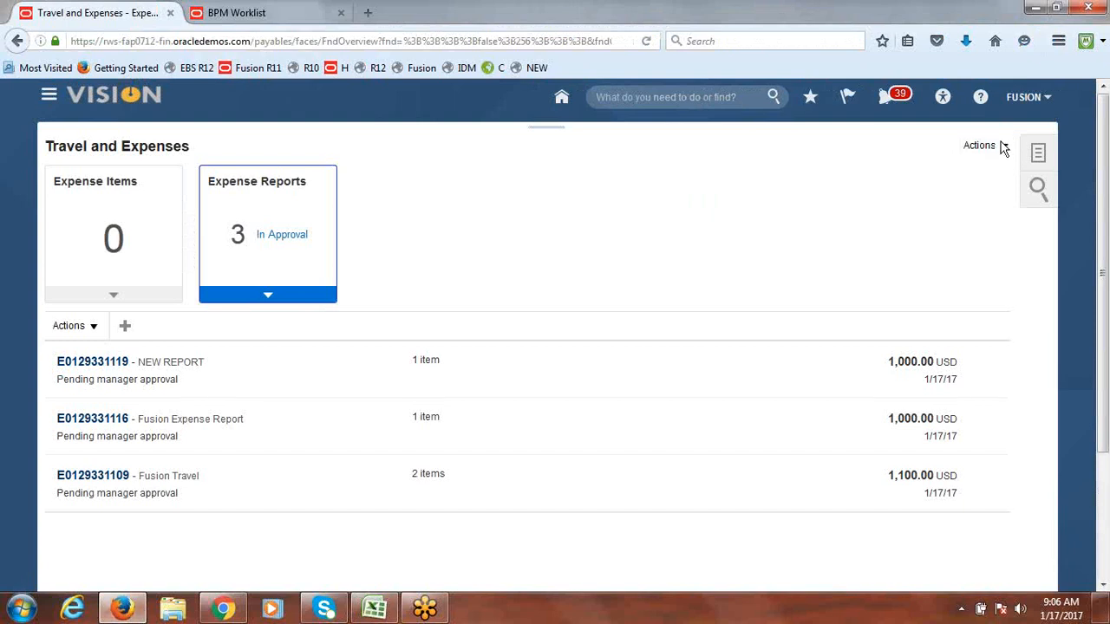
Step: Switch to BPM Worklist and choose Administration from its user menu
{"action": "left_click", "coordinate": [268, 8]}
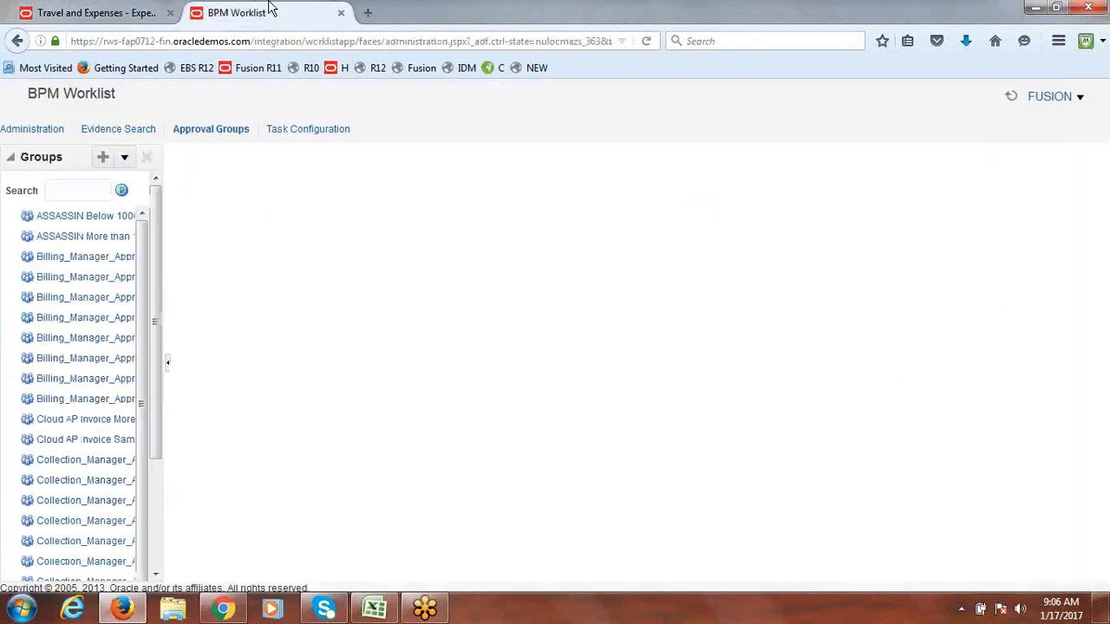
{"action": "left_click", "coordinate": [1049, 97]}
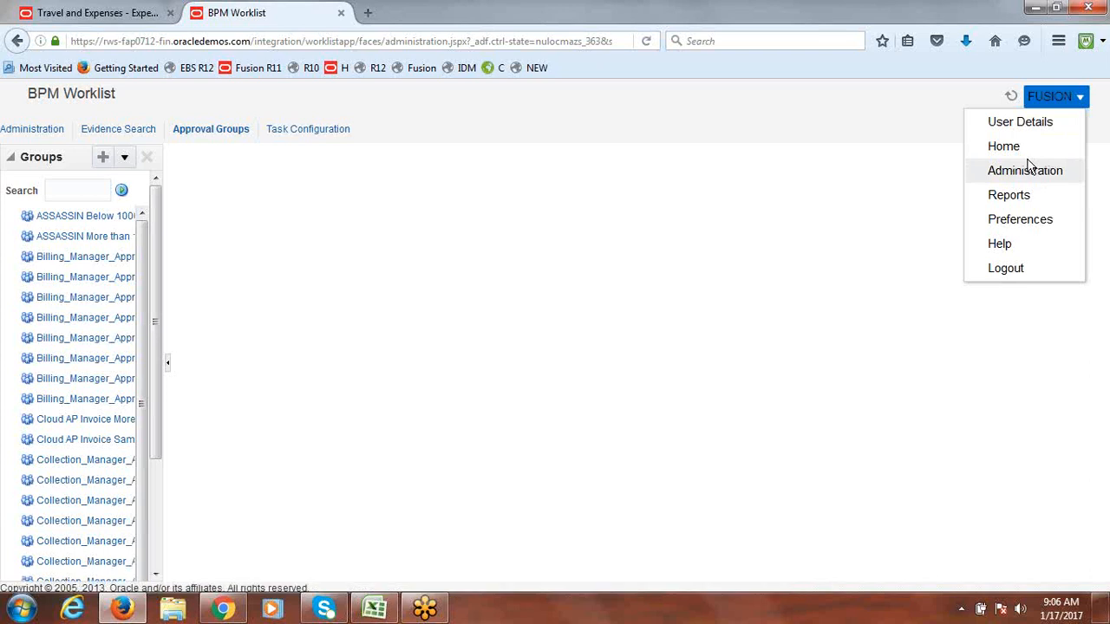
{"action": "left_click", "coordinate": [1005, 146]}
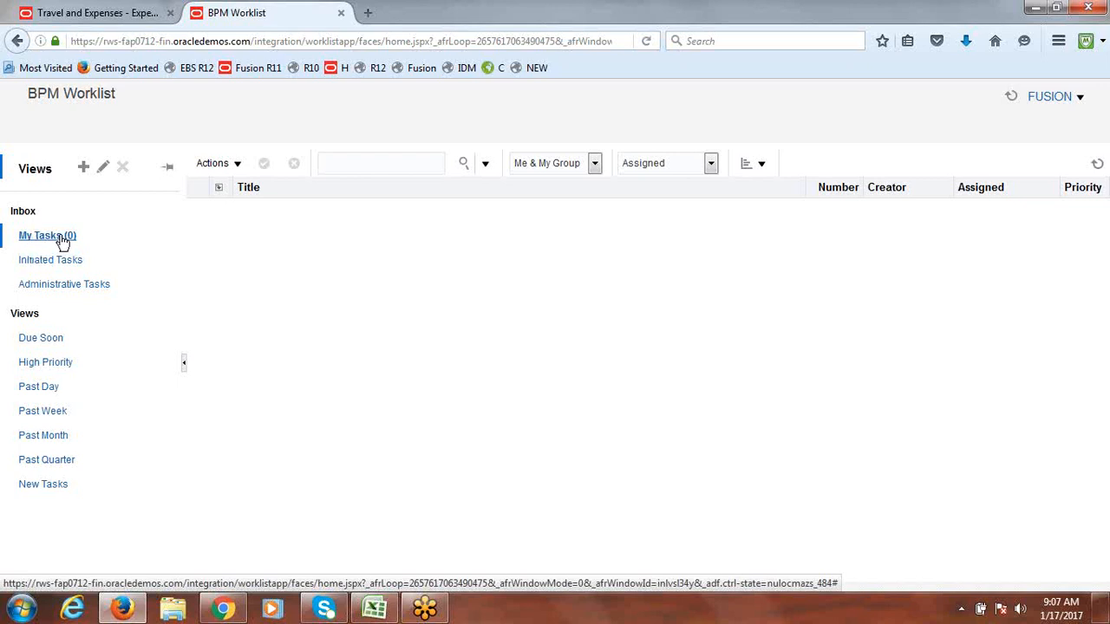
{"action": "left_click", "coordinate": [116, 16]}
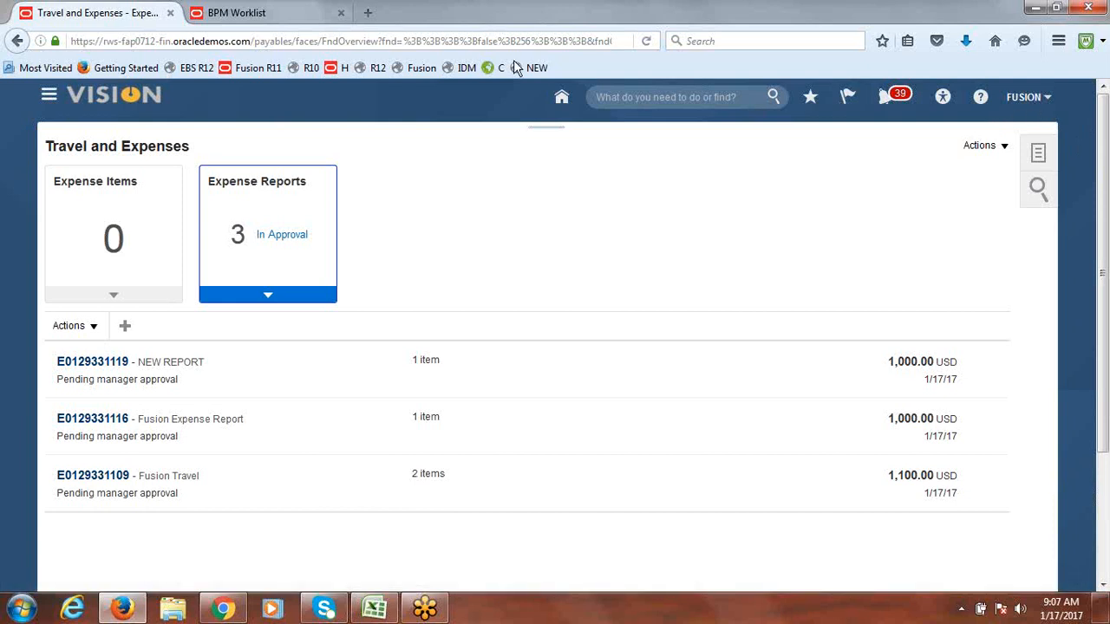
{"action": "left_click", "coordinate": [238, 12]}
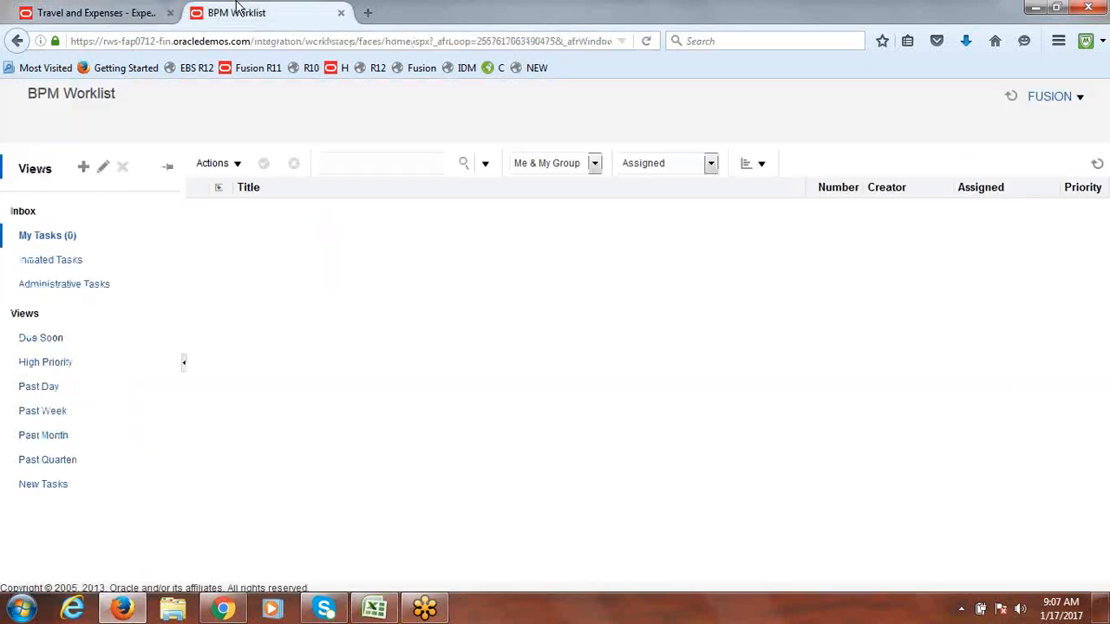
{"action": "left_click", "coordinate": [1051, 96]}
{"action": "left_click", "coordinate": [1032, 169]}
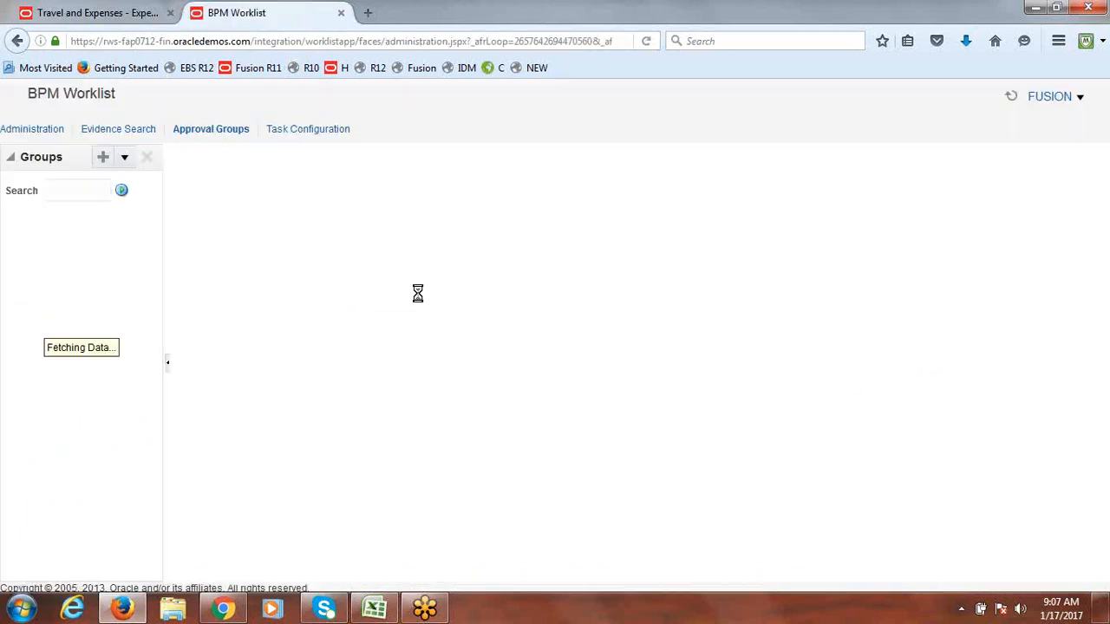
Step: Open the Expense Report stage rules from FinExmWorkflowExpenseApproval's Assignees in Task Configuration
{"action": "left_click", "coordinate": [312, 131]}
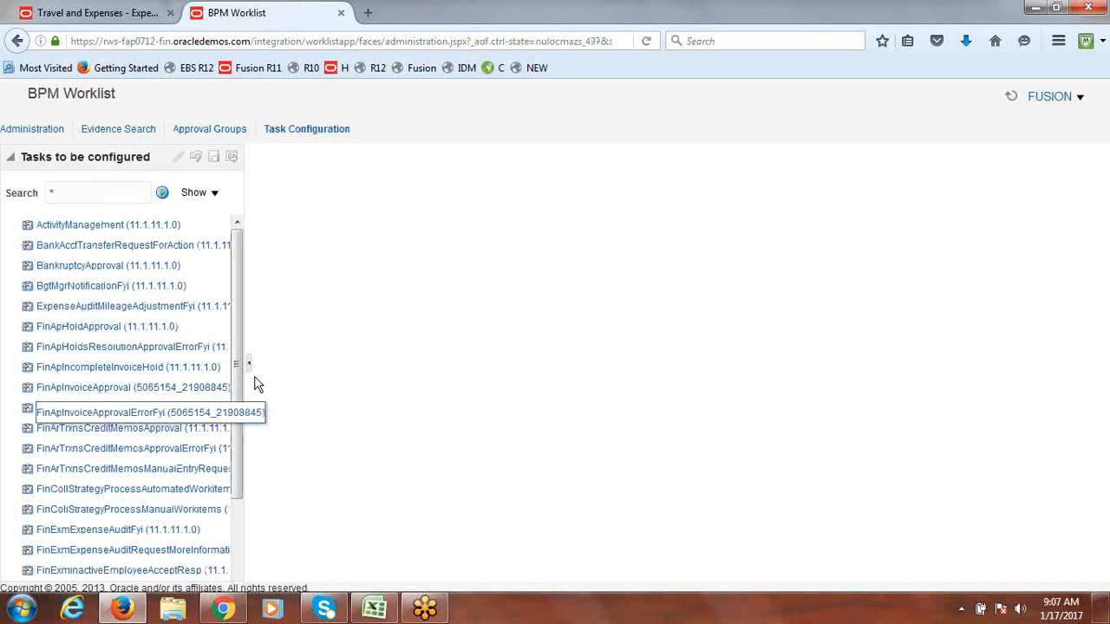
{"action": "left_click_drag", "start_coordinate": [232, 391], "coordinate": [239, 534]}
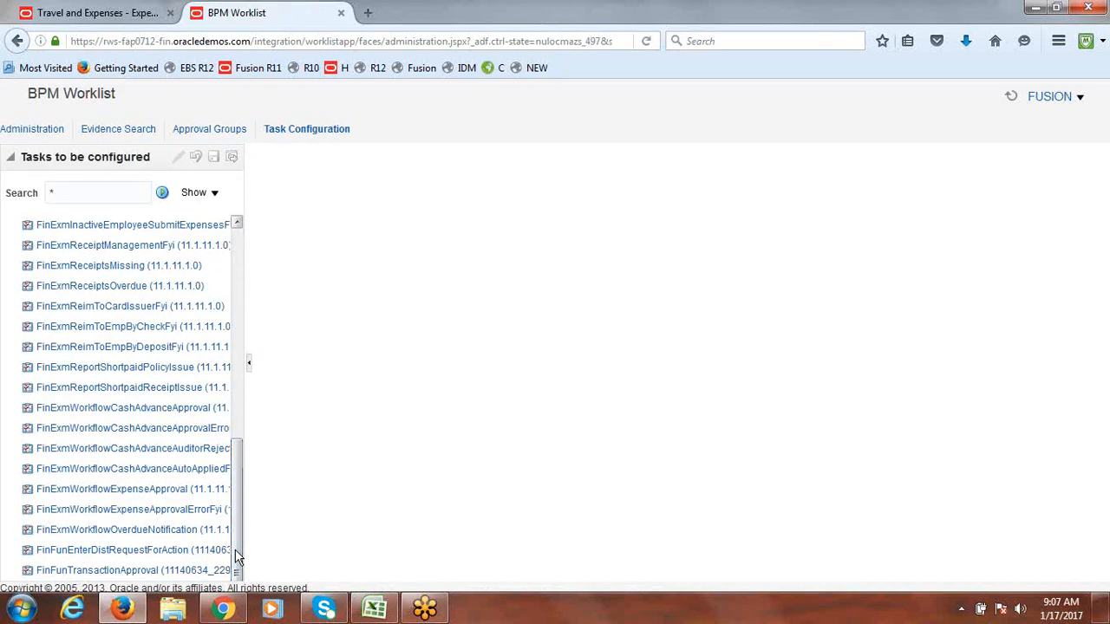
{"action": "left_click", "coordinate": [151, 494]}
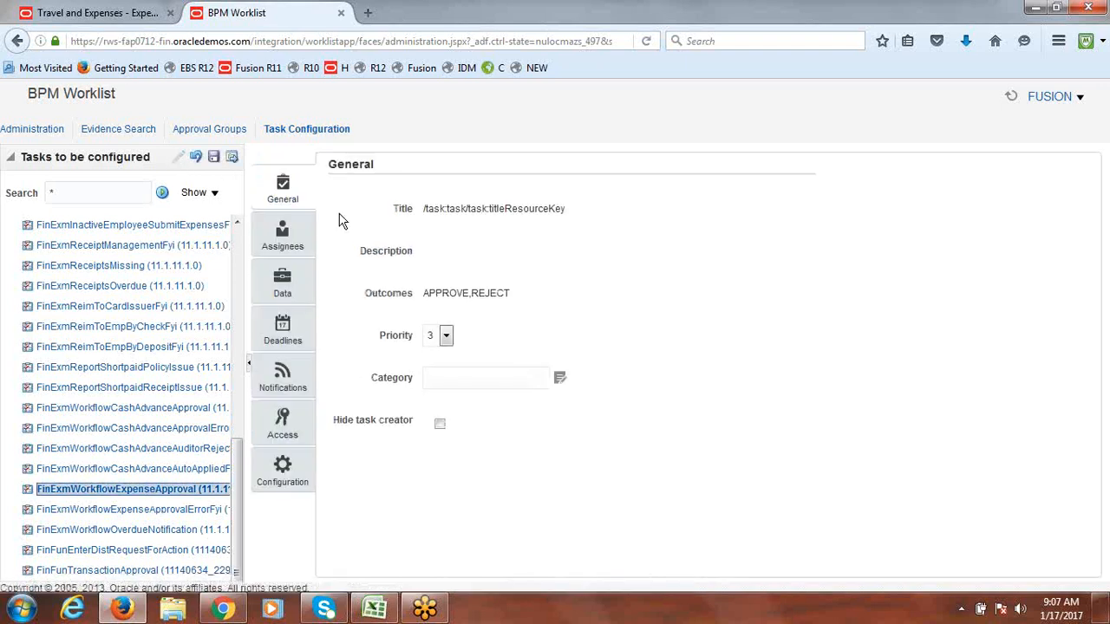
{"action": "left_click", "coordinate": [286, 247]}
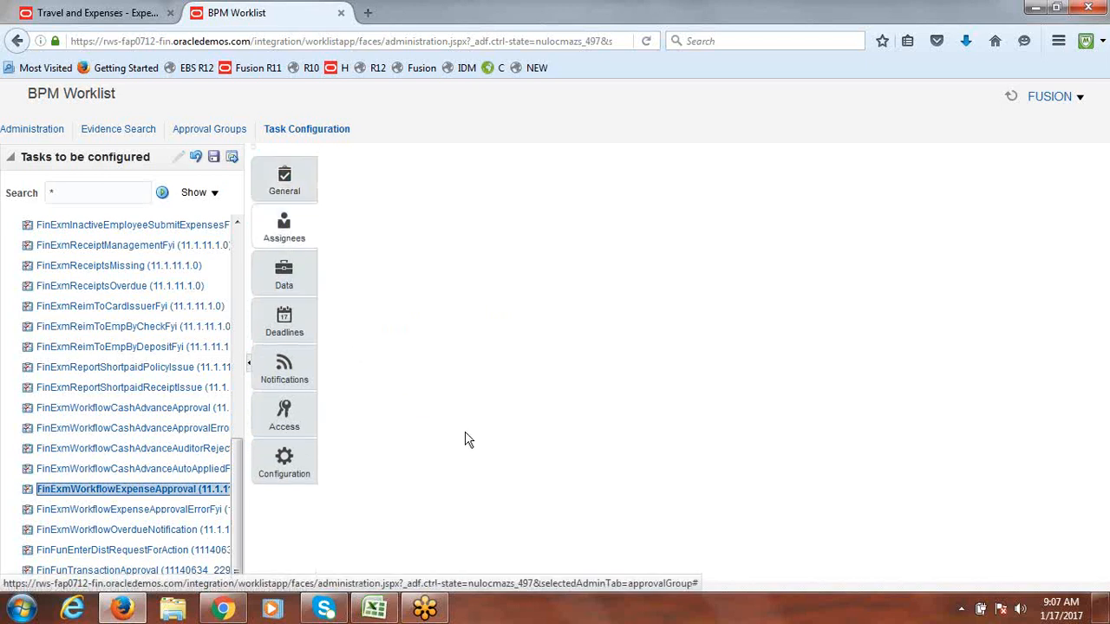
{"action": "left_click_drag", "start_coordinate": [501, 340], "coordinate": [763, 342]}
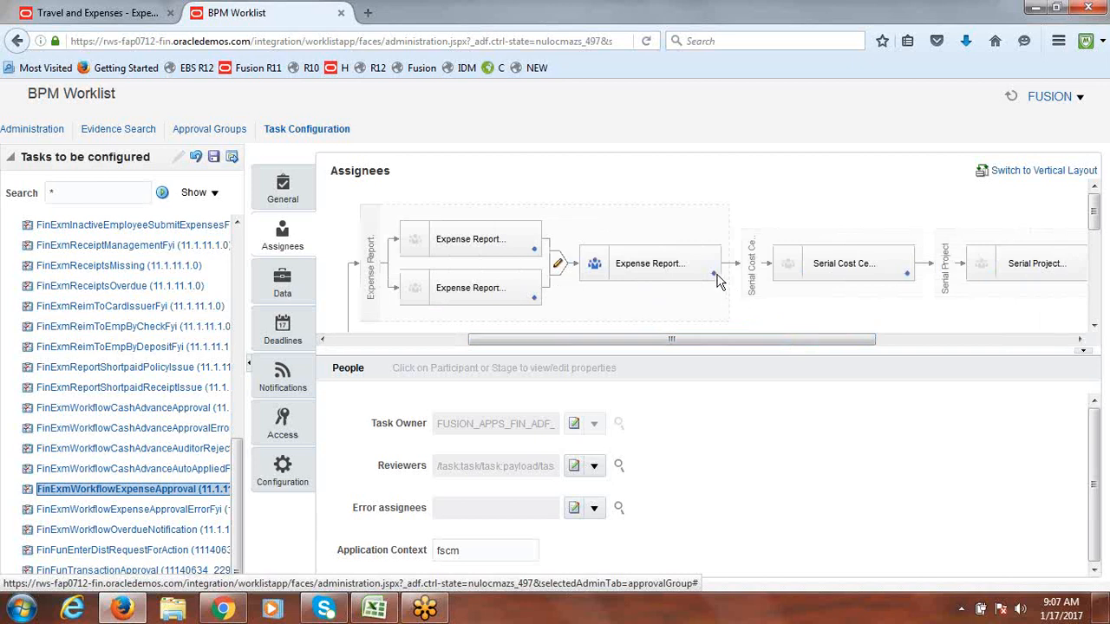
{"action": "left_click", "coordinate": [716, 276]}
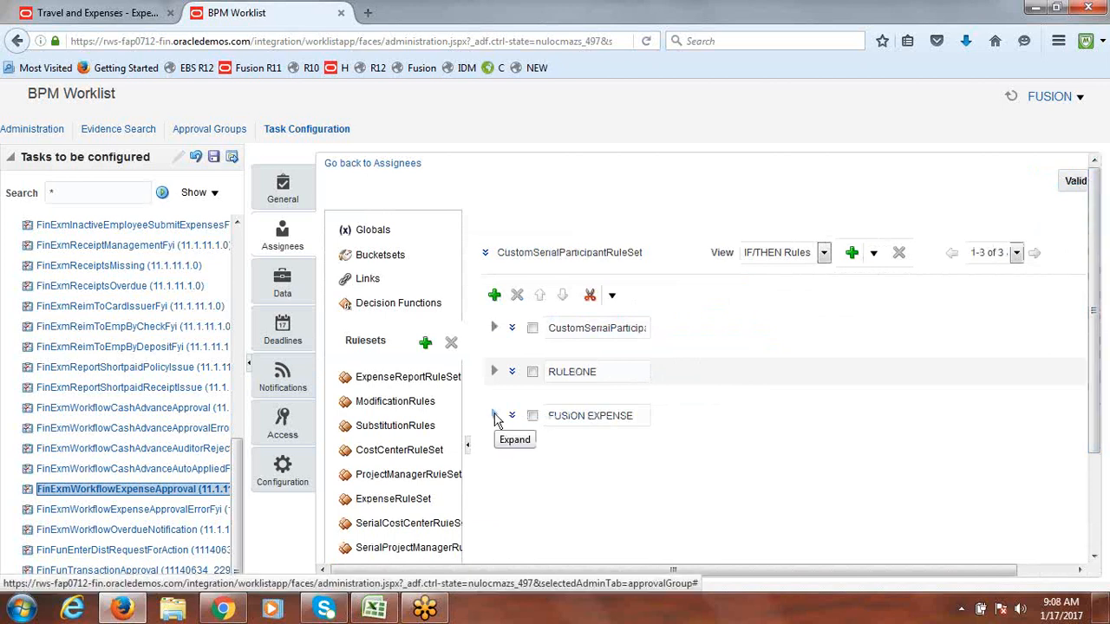
Step: Inspect the existing FUSION EXPENSE rule's conditions and properties, then collapse it
{"action": "left_click", "coordinate": [495, 418]}
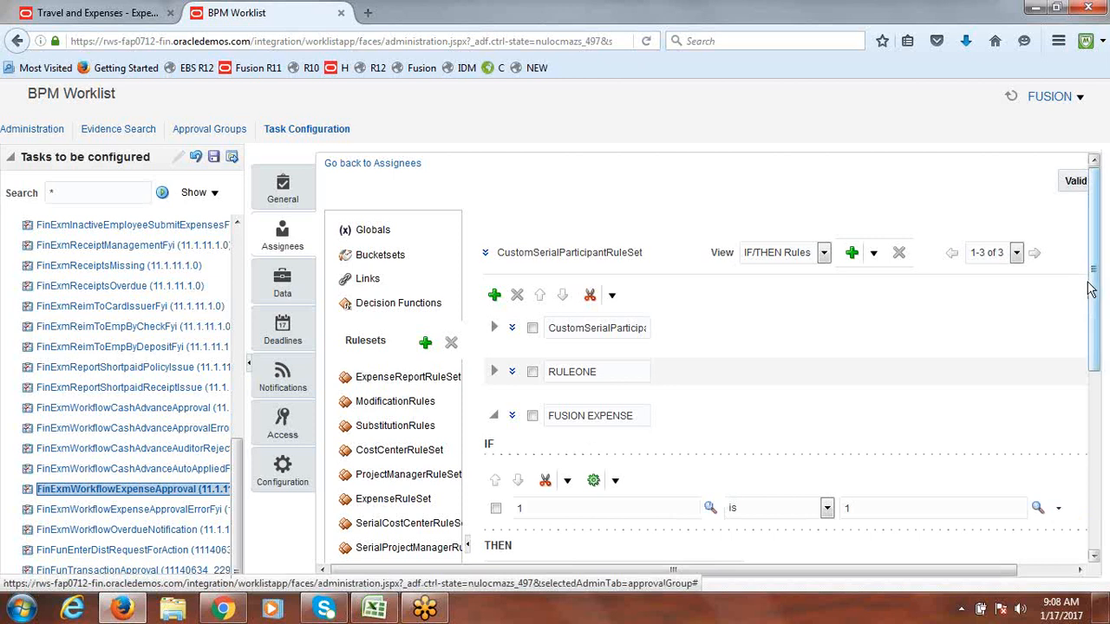
{"action": "left_click", "coordinate": [512, 416]}
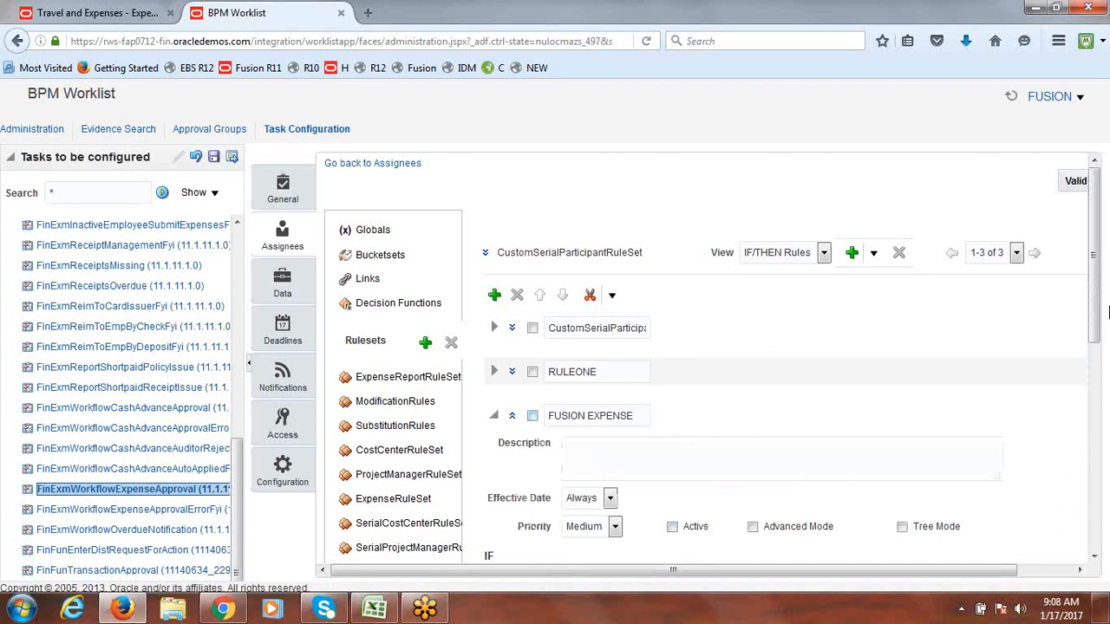
{"action": "left_click", "coordinate": [495, 416]}
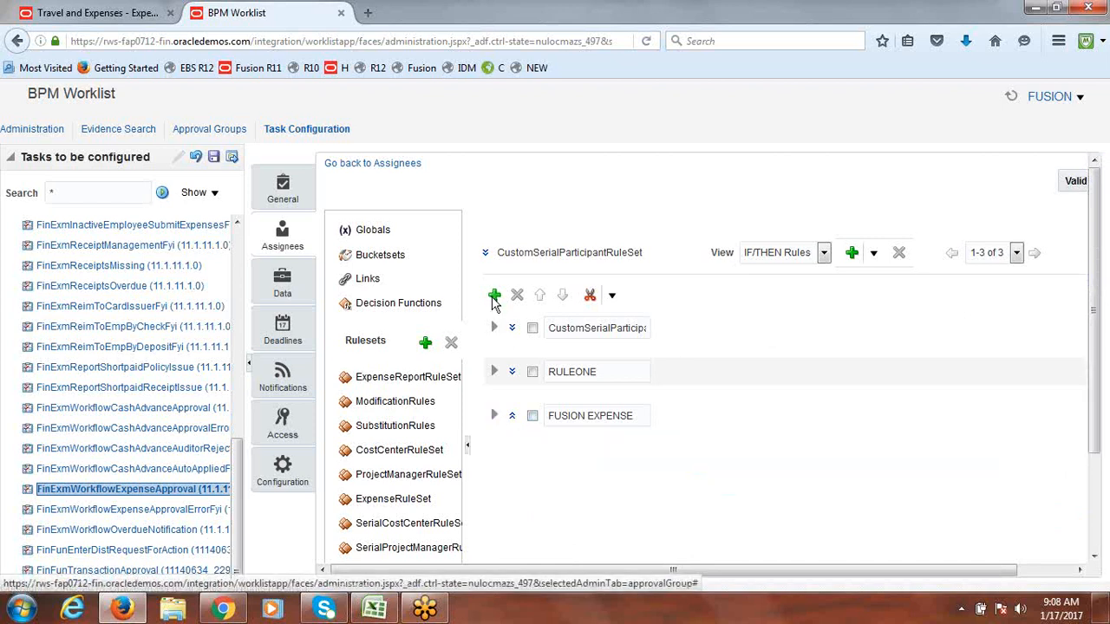
Step: Add a new rule named FUSION and enter 1 as its IF condition's left value
{"action": "left_click", "coordinate": [494, 297]}
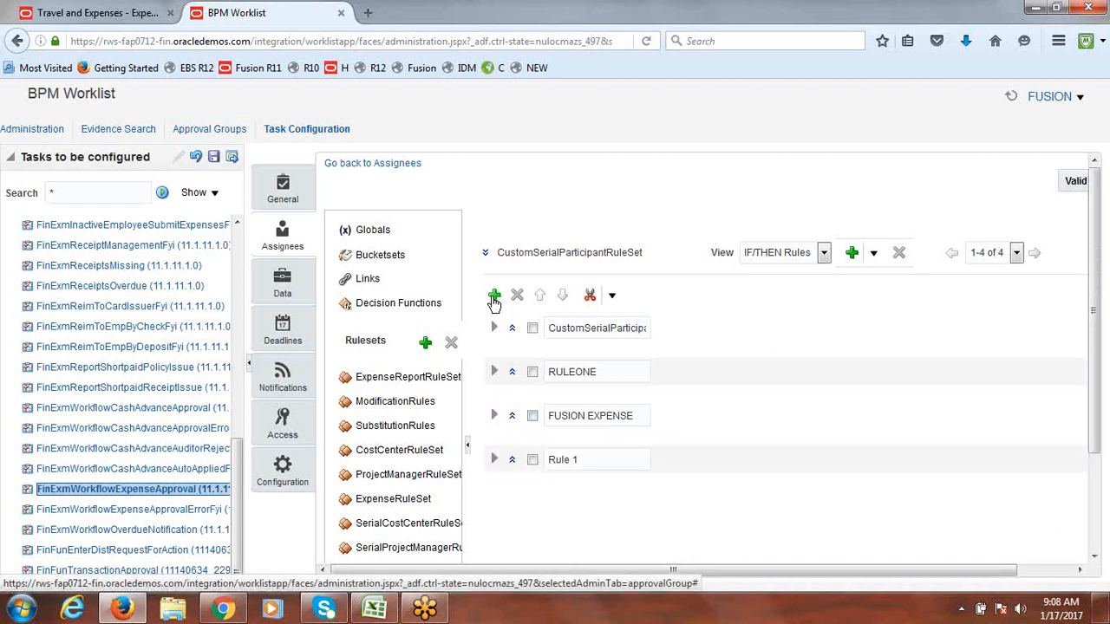
{"action": "triple_click", "coordinate": [600, 457]}
{"action": "type", "text": "f"}
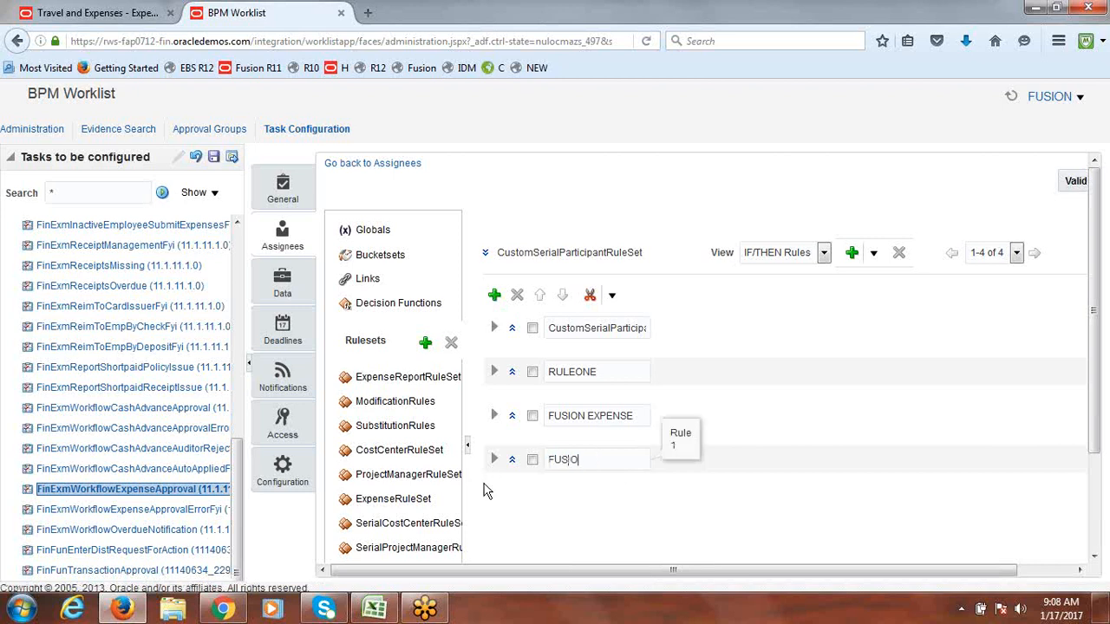
{"action": "left_click", "coordinate": [803, 510]}
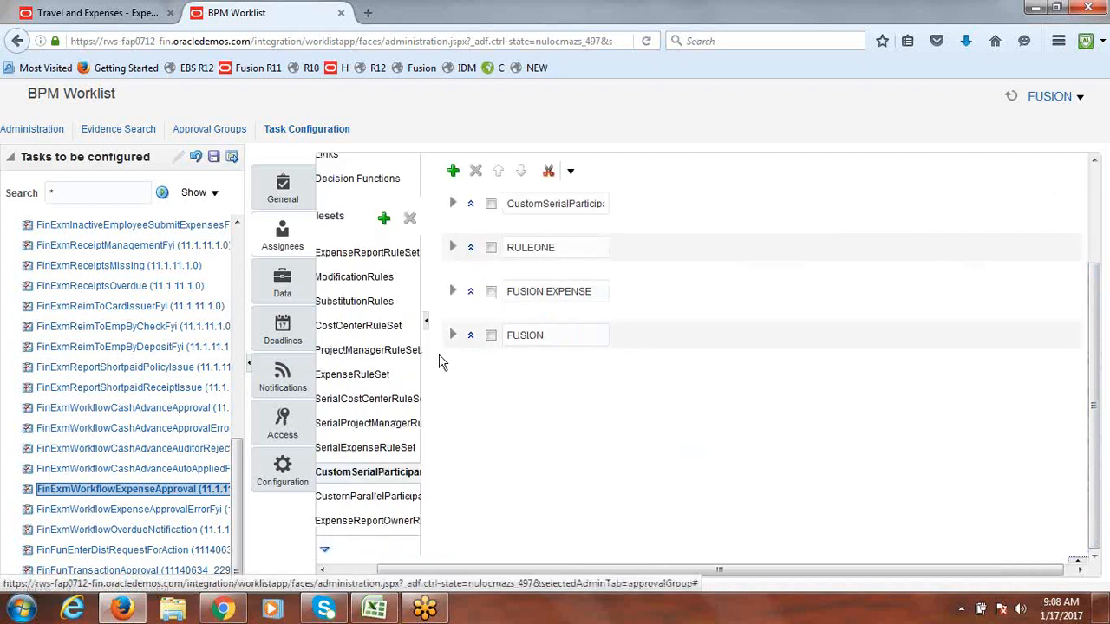
{"action": "left_click", "coordinate": [452, 337]}
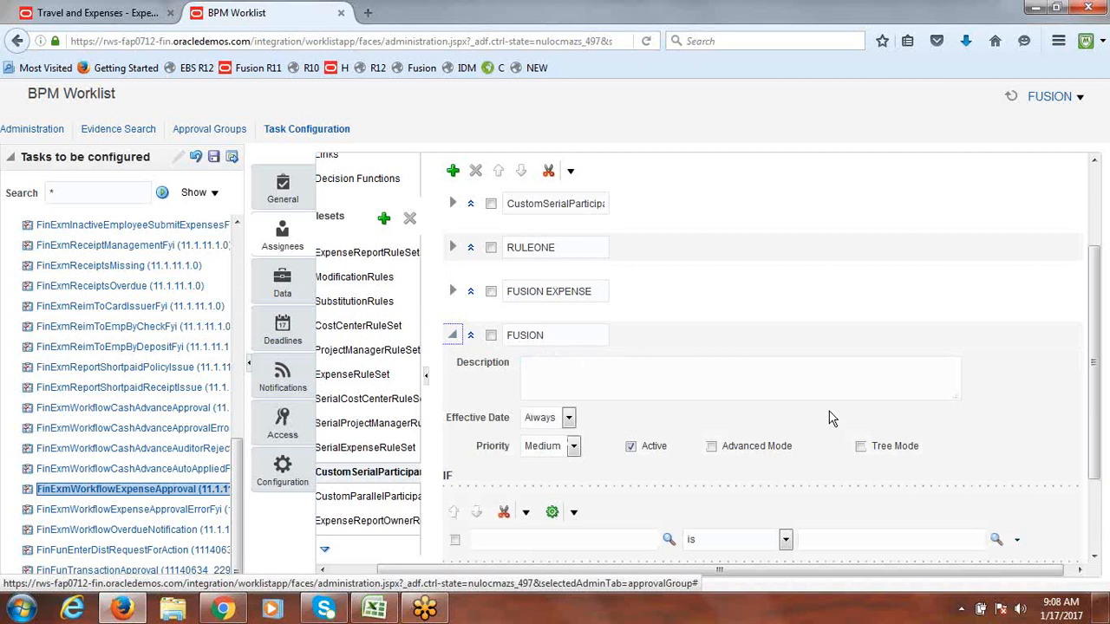
{"action": "scroll", "coordinate": [1099, 316], "scroll_direction": "down", "scroll_amount": 2}
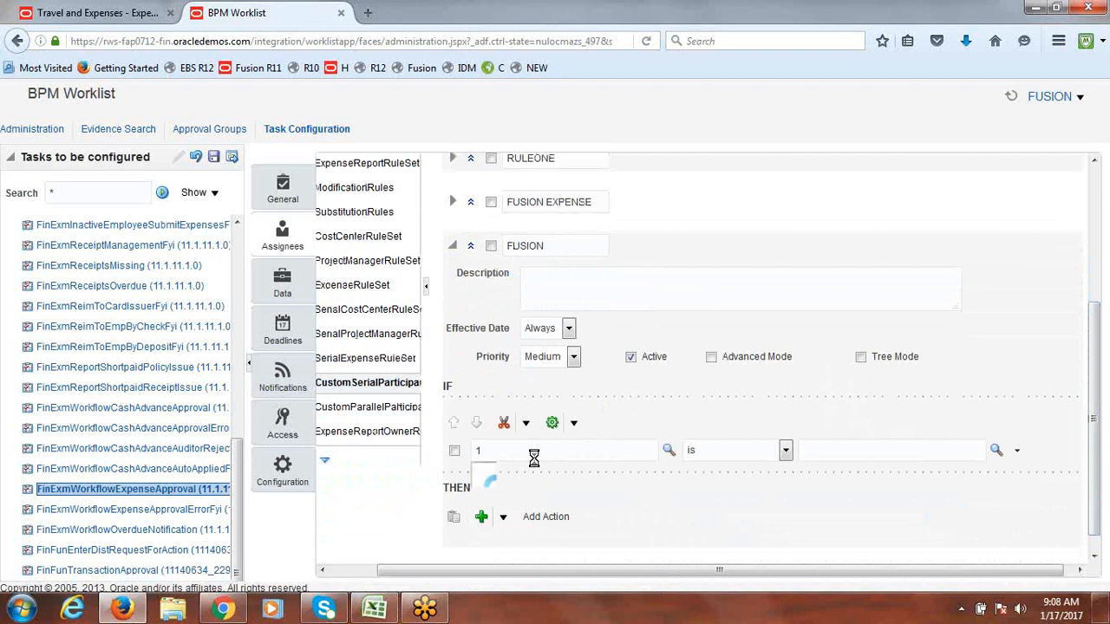
{"action": "key", "text": "Tab"}
{"action": "key", "text": "Tab"}
{"action": "key", "text": "Tab"}
Step: Set the FUSION condition's right-hand value to the constant 1 in the Condition Browser
{"action": "left_click", "coordinate": [996, 452]}
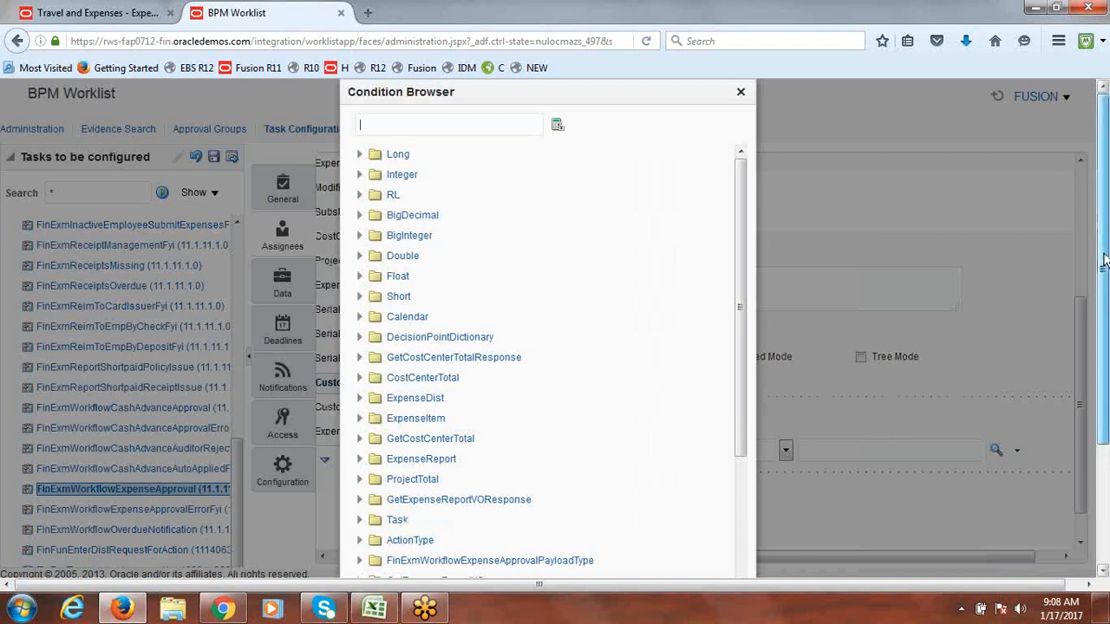
{"action": "scroll", "coordinate": [954, 390], "scroll_direction": "down", "scroll_amount": 3}
{"action": "left_click", "coordinate": [401, 533]}
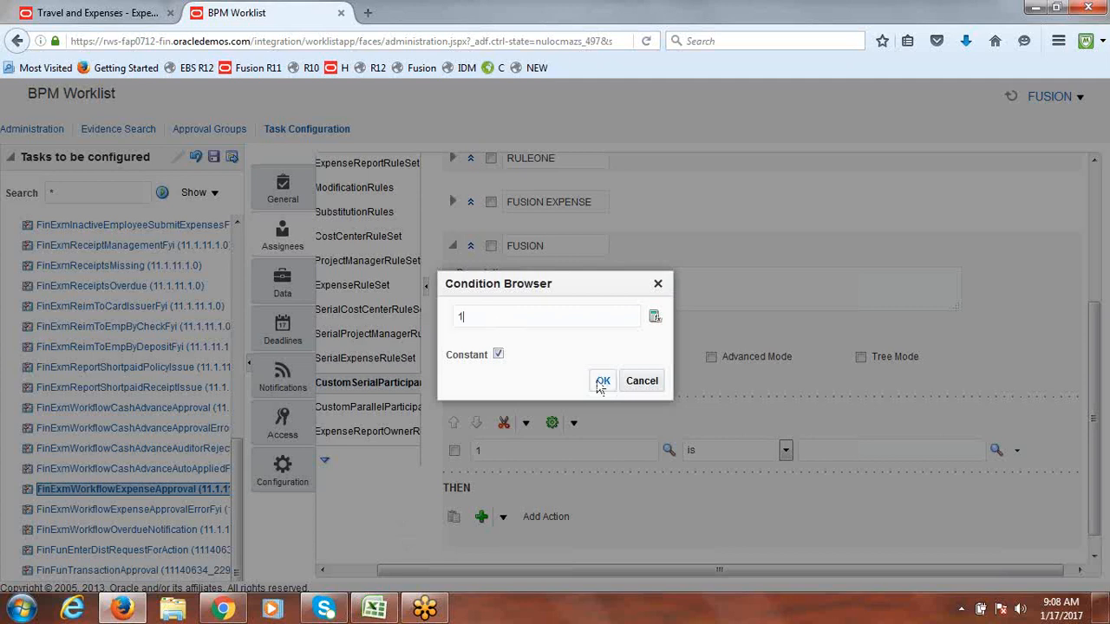
{"action": "key", "text": "Tab"}
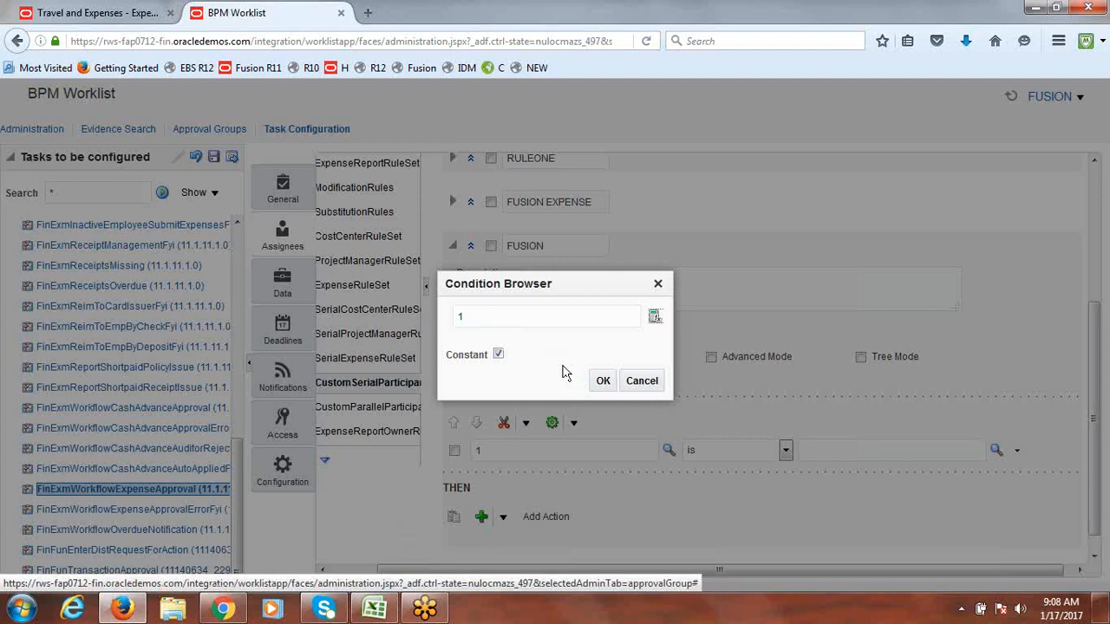
{"action": "left_click", "coordinate": [603, 381]}
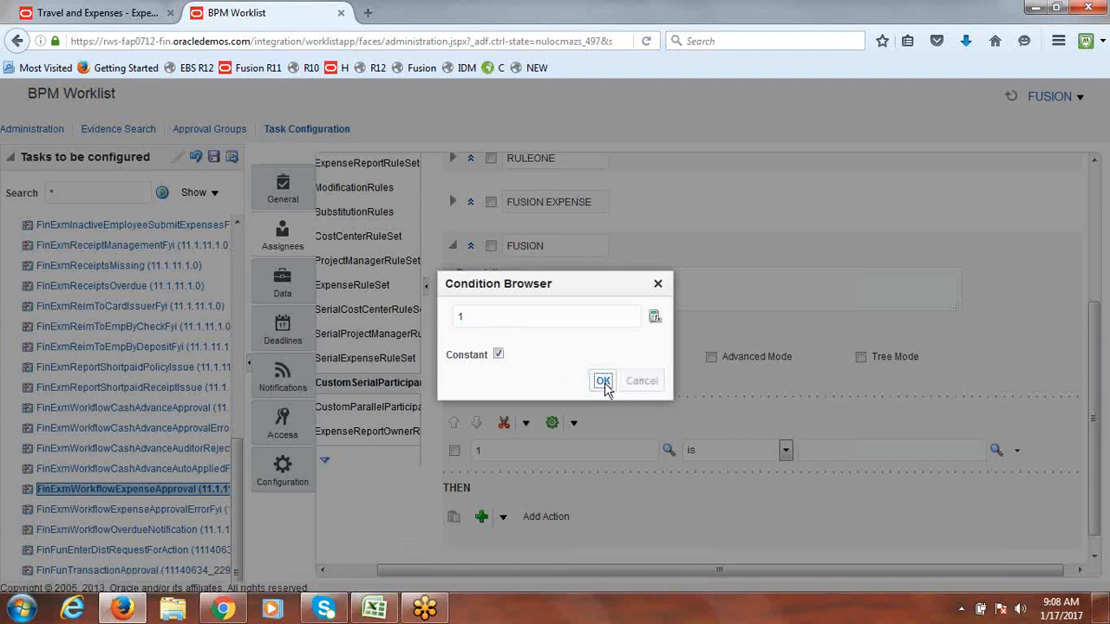
Step: Add a Supervisory approver action to the FUSION rule with 1 level
{"action": "scroll", "coordinate": [1108, 471], "scroll_direction": "down", "scroll_amount": 1}
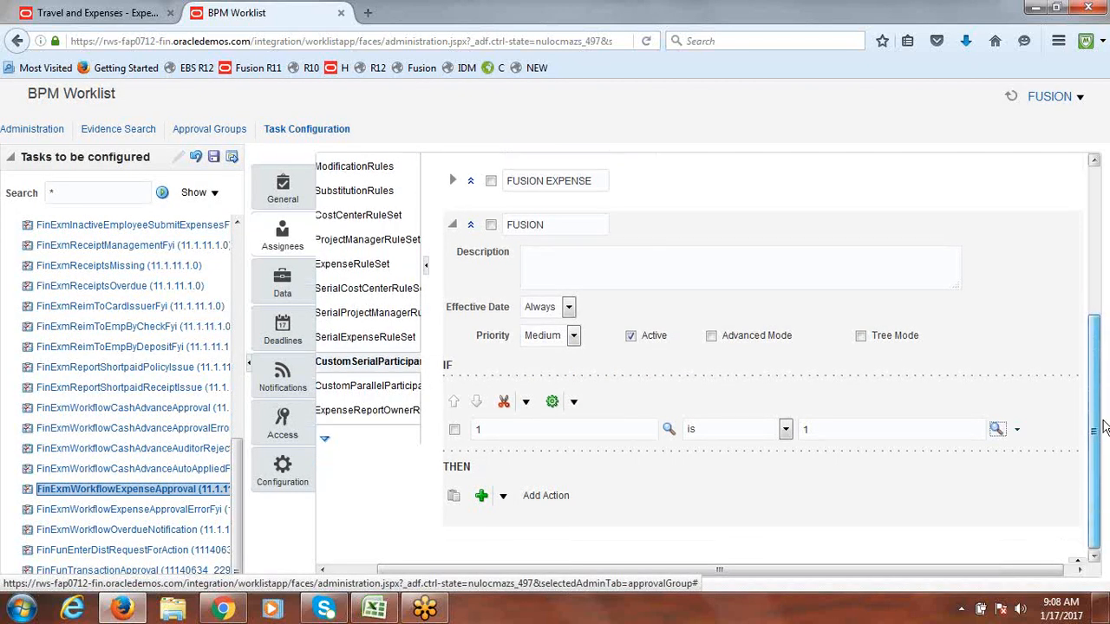
{"action": "left_click", "coordinate": [503, 496]}
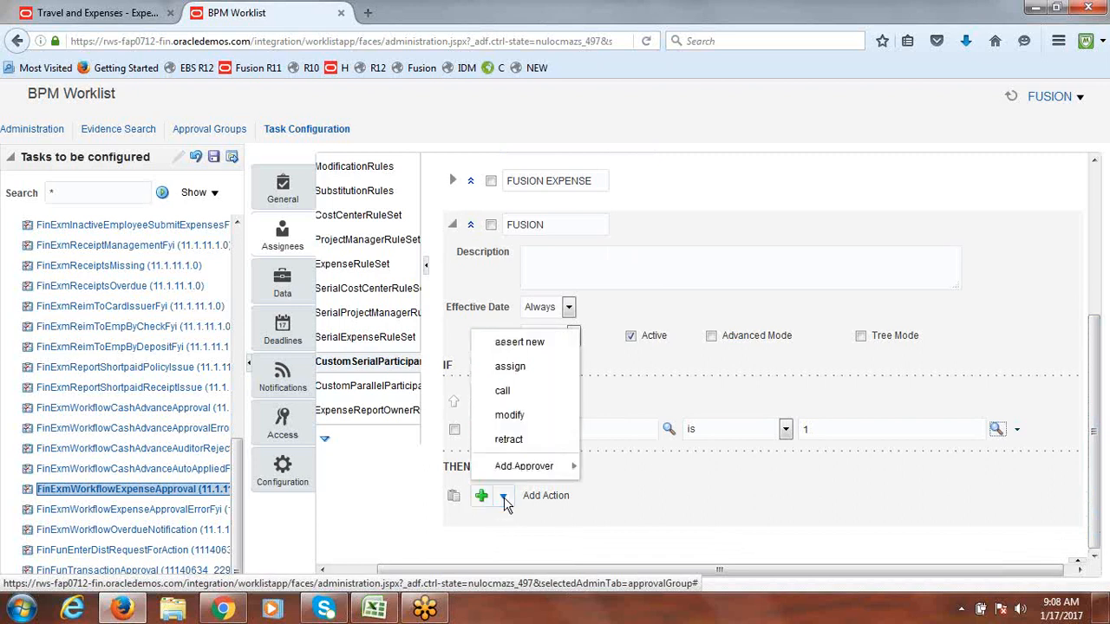
{"action": "mouse_move", "coordinate": [524, 467]}
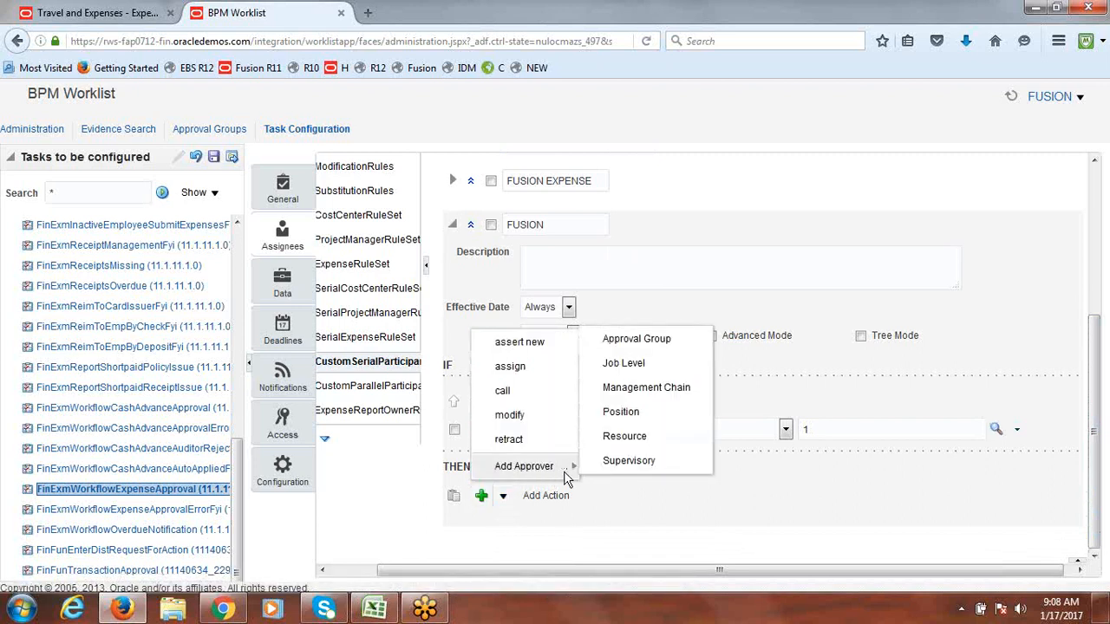
{"action": "left_click", "coordinate": [630, 464]}
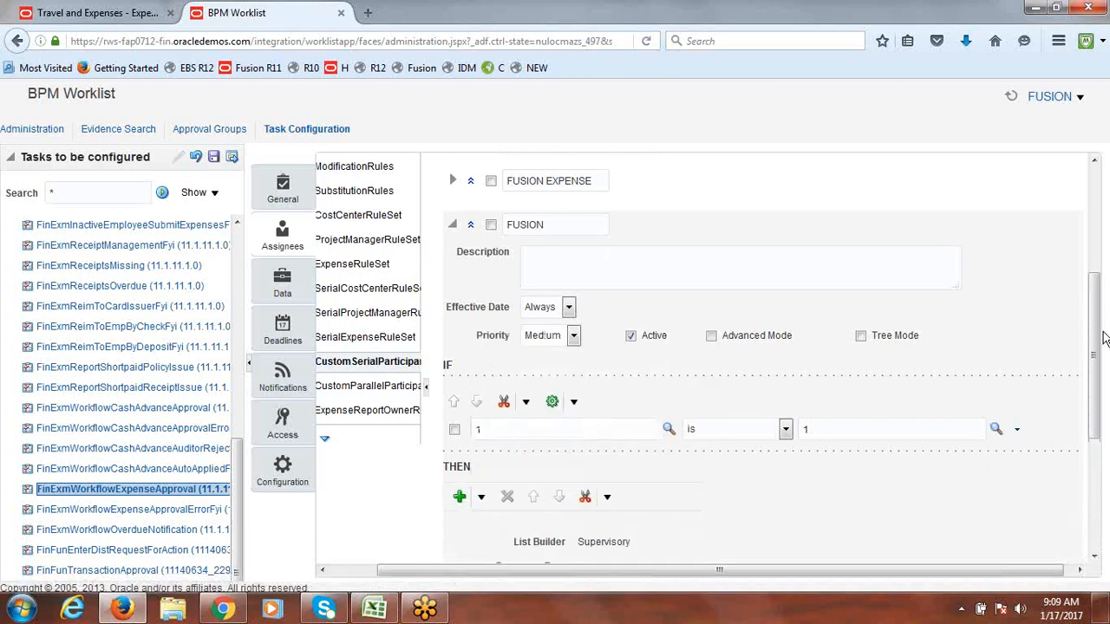
{"action": "scroll", "coordinate": [704, 390], "scroll_direction": "down", "scroll_amount": 3}
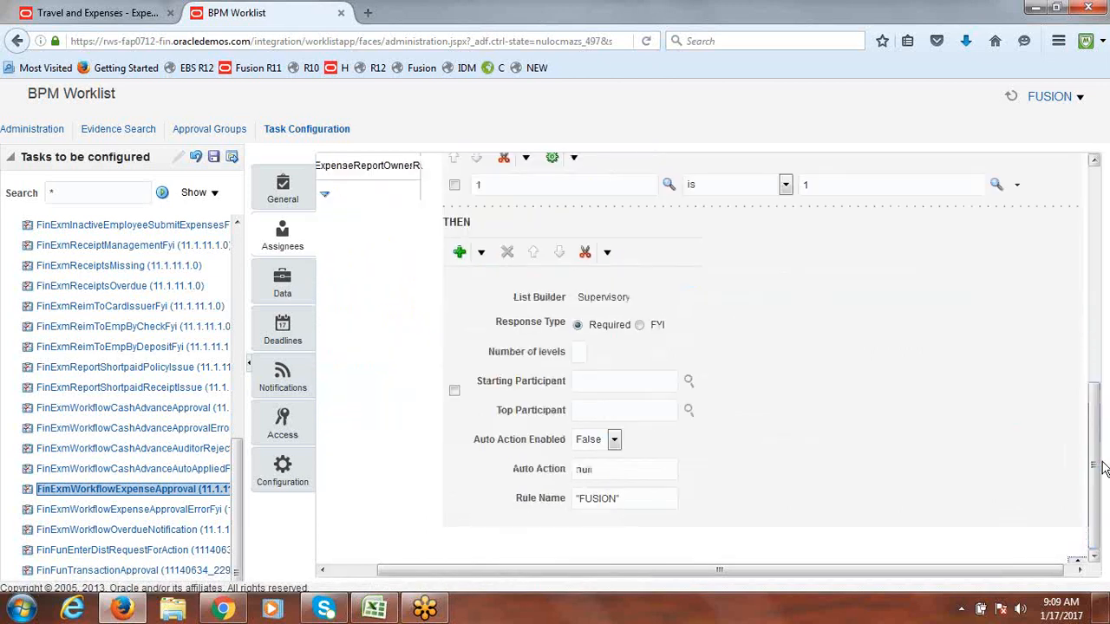
{"action": "left_click", "coordinate": [585, 352]}
{"action": "type", "text": "1"}
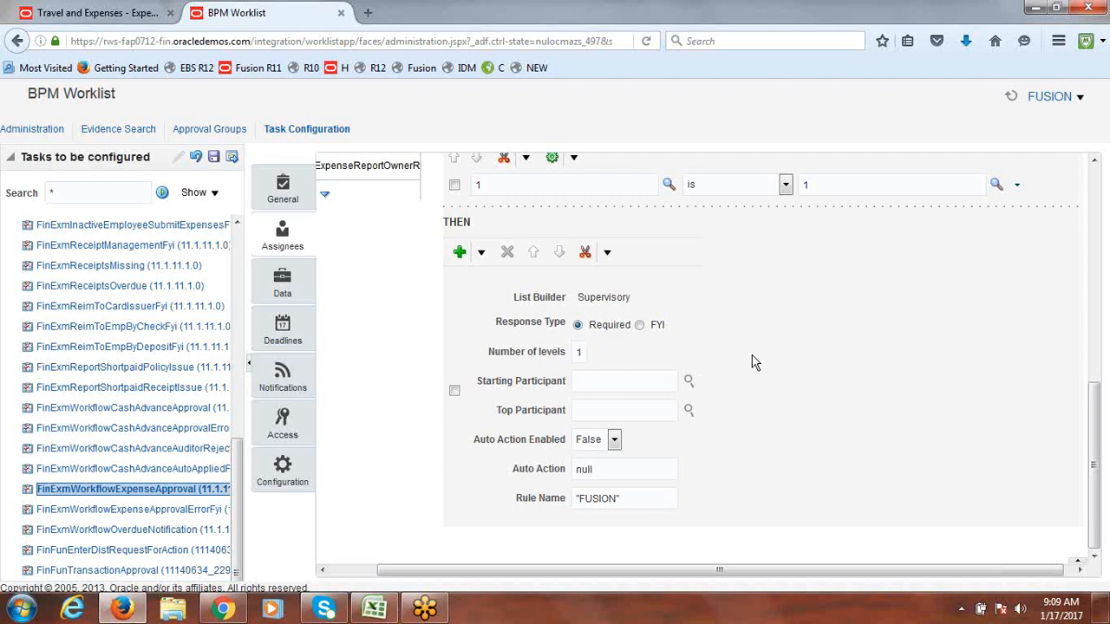
Step: Make the supervisory approver start at Task.creator's manager and end at a specific reference user
{"action": "left_click", "coordinate": [690, 381]}
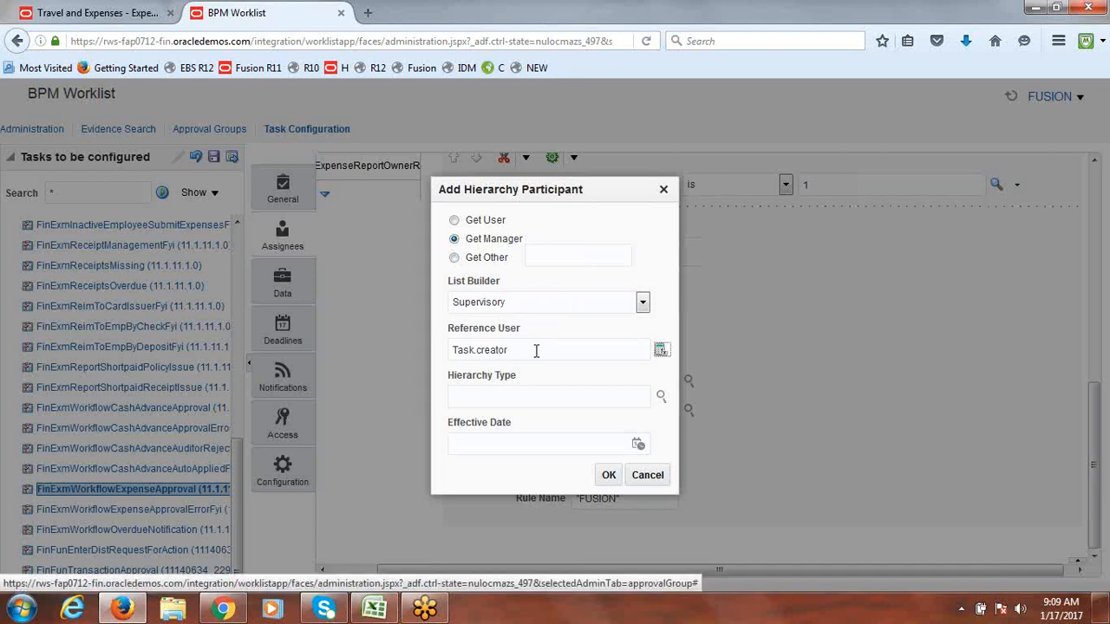
{"action": "left_click", "coordinate": [609, 477]}
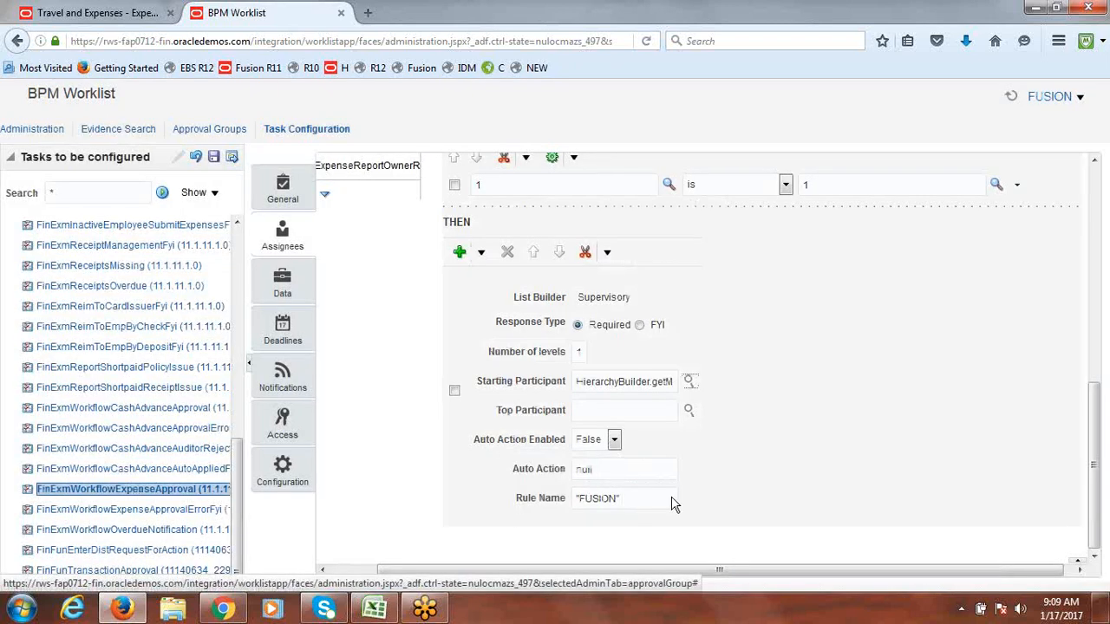
{"action": "left_click", "coordinate": [687, 412]}
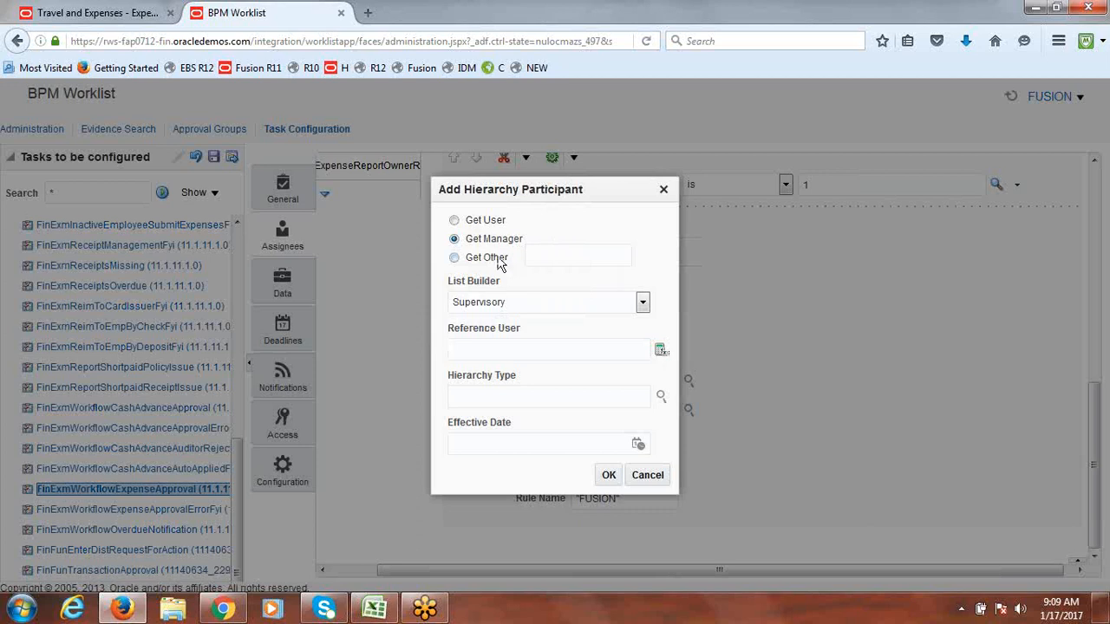
{"action": "left_click", "coordinate": [455, 221]}
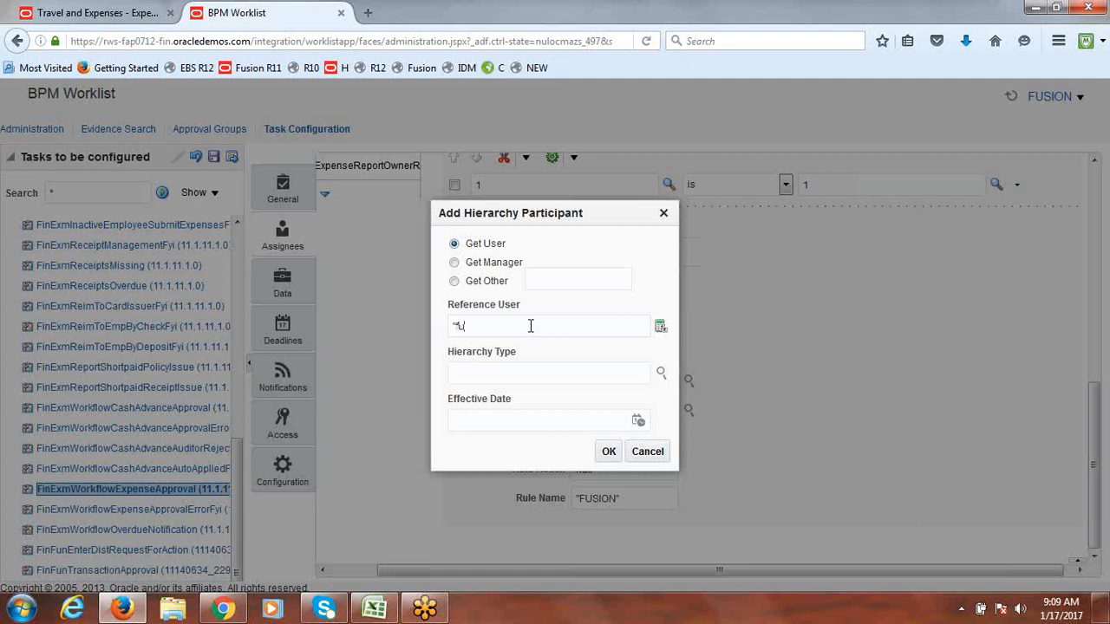
{"action": "type", "text": "SIONONE"}
{"action": "left_click", "coordinate": [609, 453]}
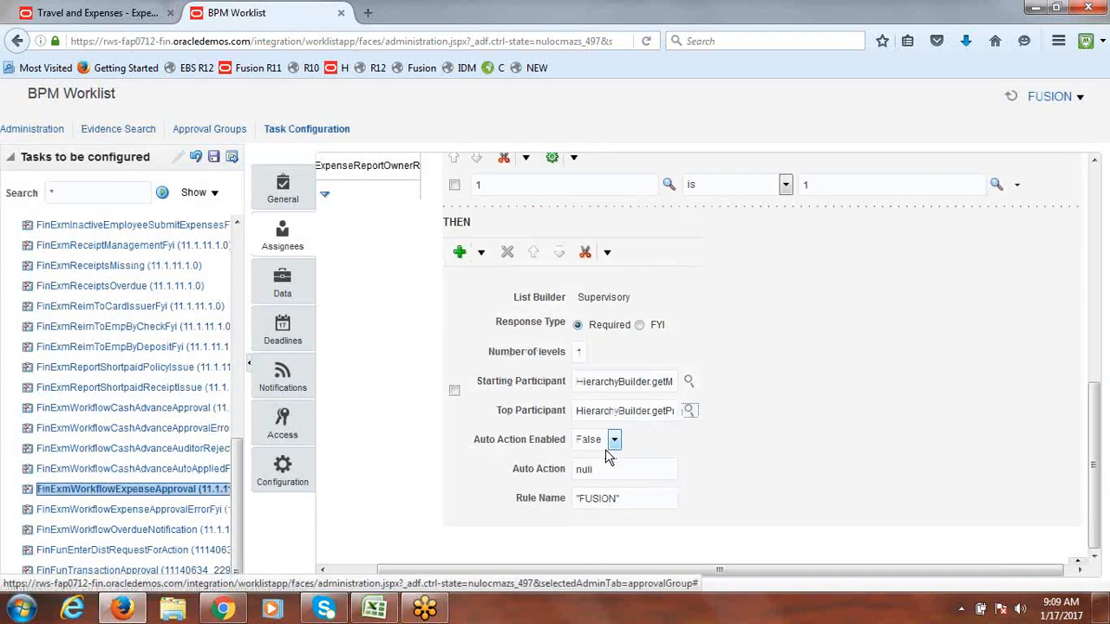
Step: Validate the rule set and check the log reads 'No validation errors/warnings found!'
{"action": "left_click_drag", "start_coordinate": [1100, 417], "coordinate": [1102, 240]}
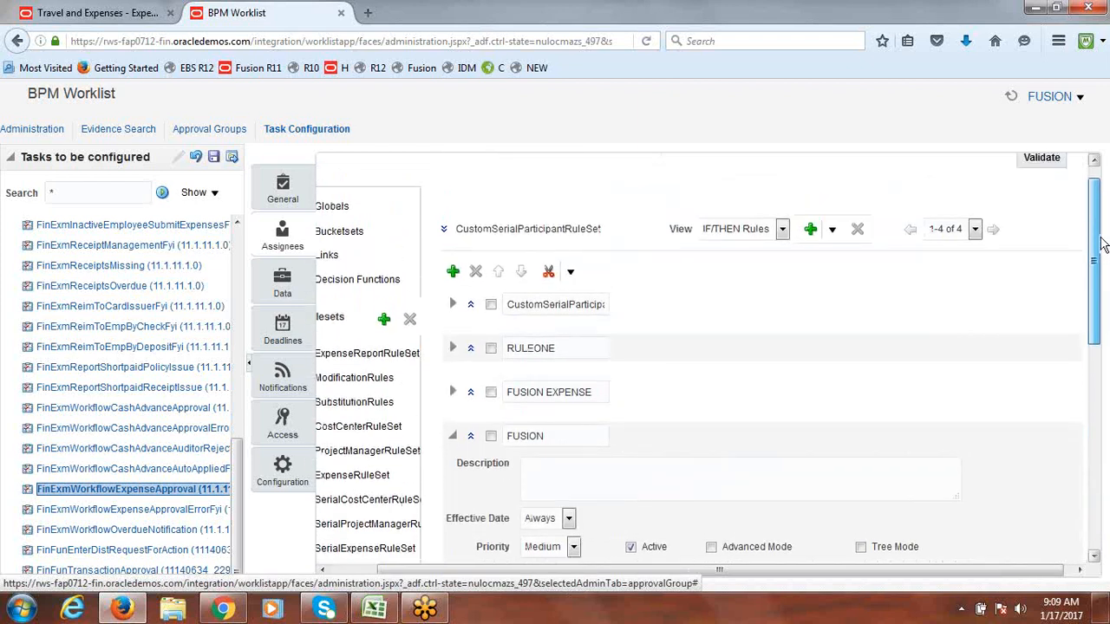
{"action": "left_click_drag", "start_coordinate": [640, 570], "coordinate": [763, 561]}
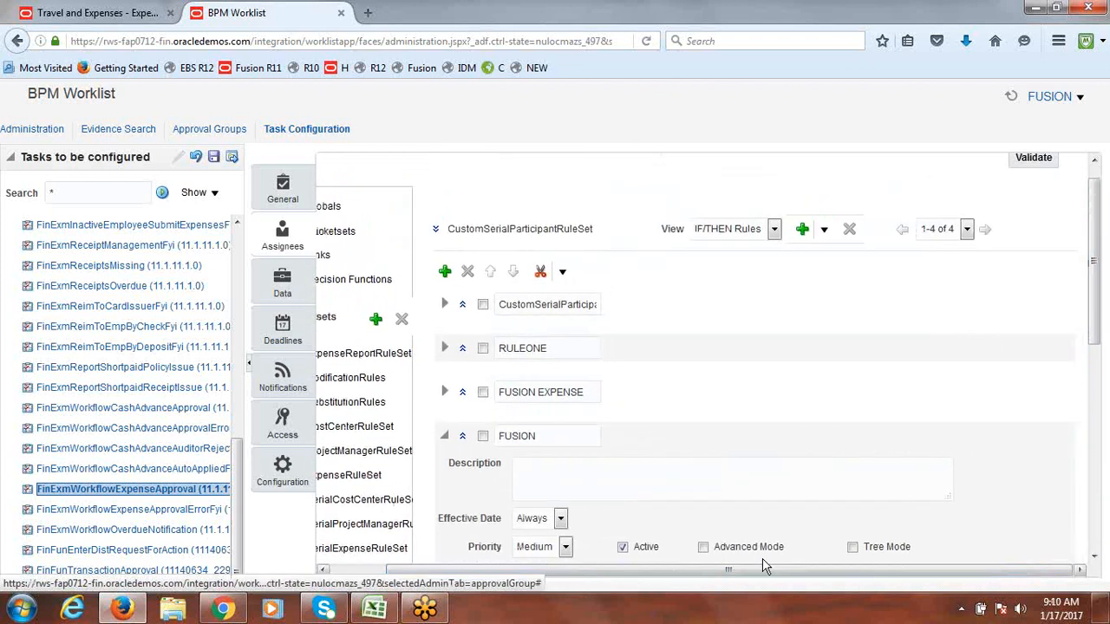
{"action": "left_click", "coordinate": [1034, 158]}
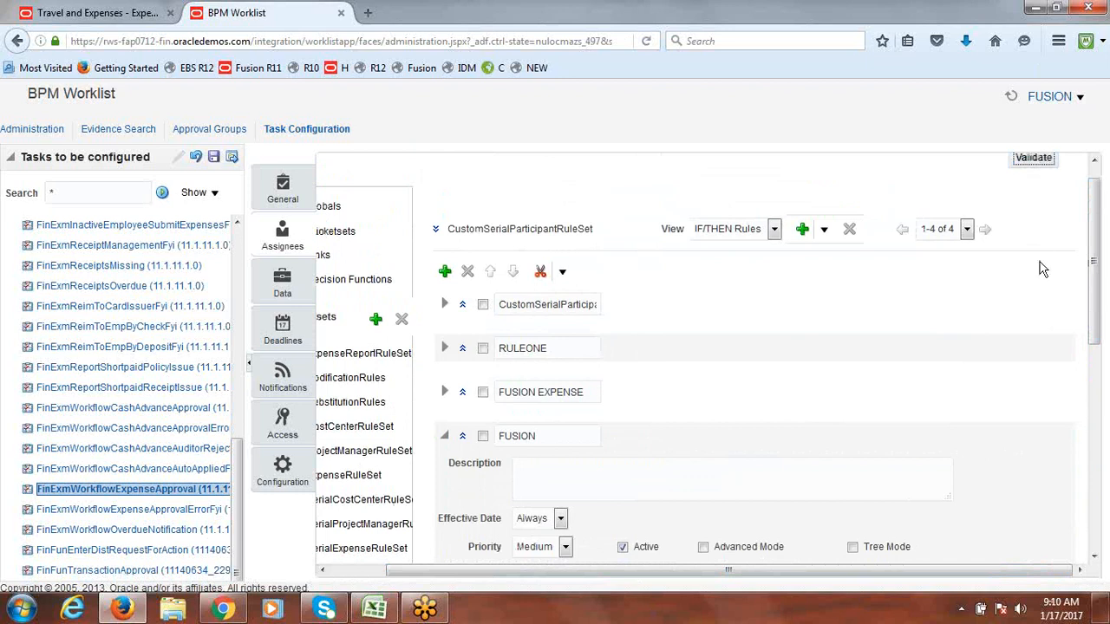
{"action": "left_click_drag", "start_coordinate": [1097, 257], "coordinate": [1106, 520]}
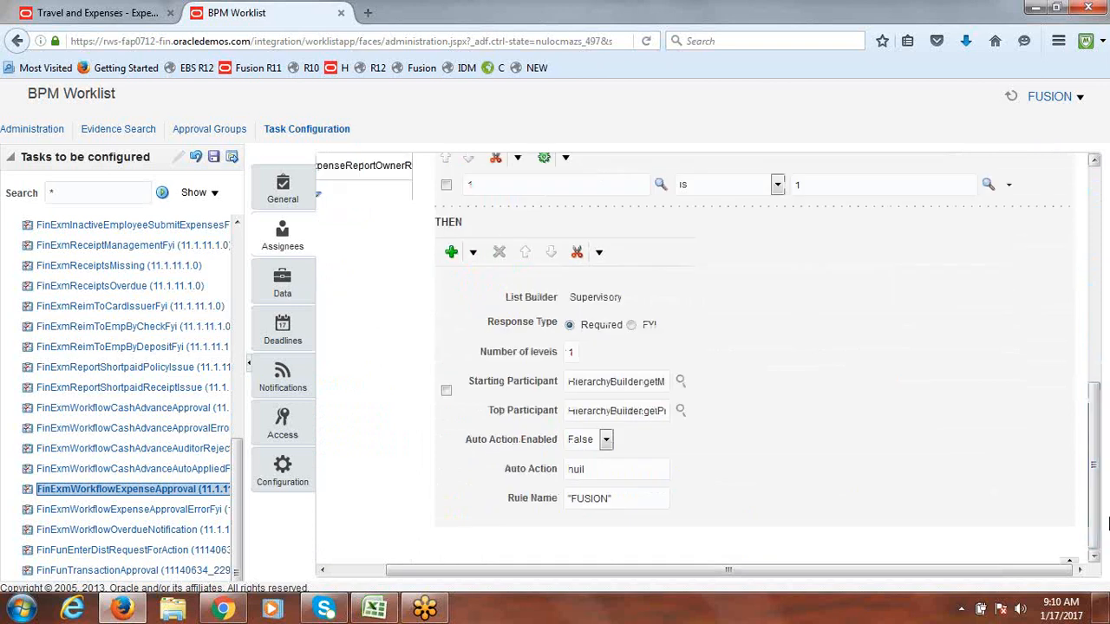
{"action": "left_click", "coordinate": [1070, 562]}
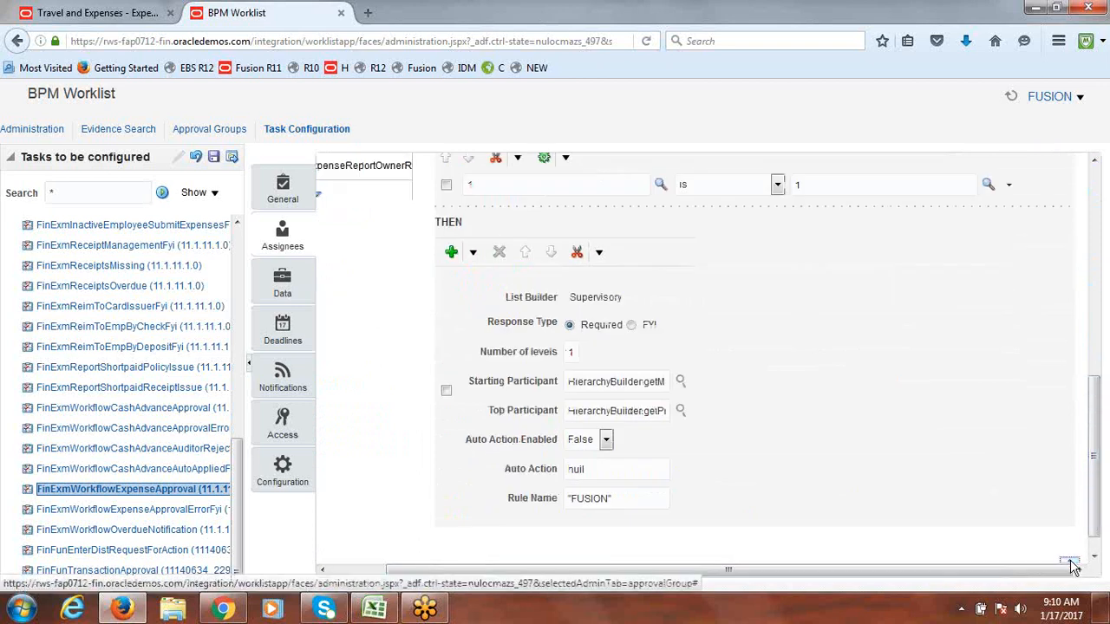
{"action": "left_click_drag", "start_coordinate": [1097, 475], "coordinate": [1098, 528]}
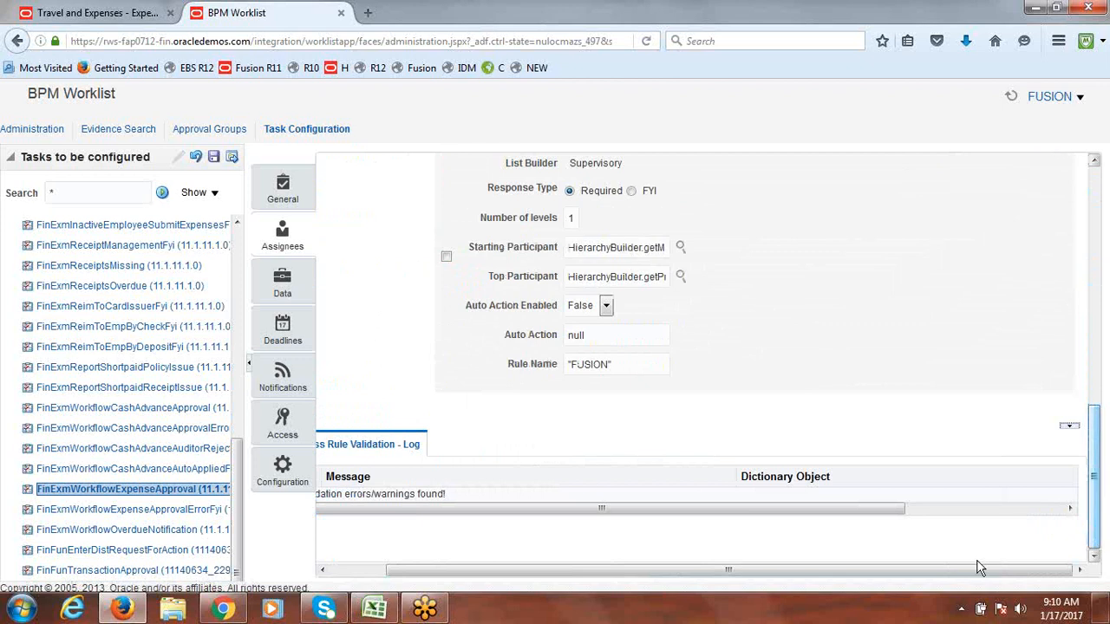
{"action": "left_click_drag", "start_coordinate": [786, 573], "coordinate": [551, 582]}
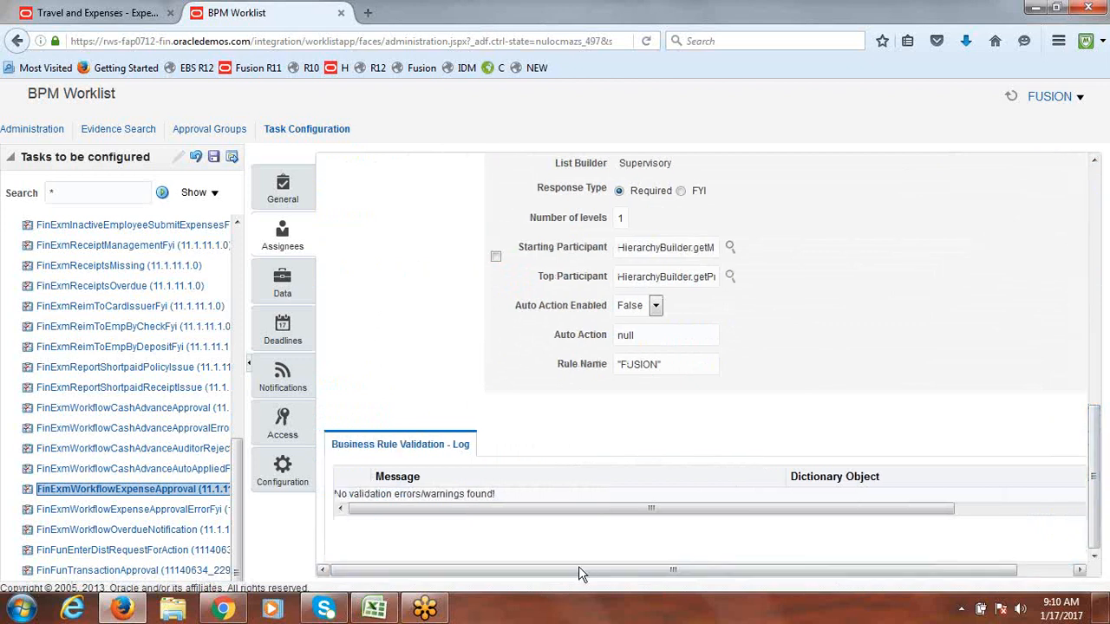
{"action": "left_click_drag", "start_coordinate": [1094, 440], "coordinate": [1093, 194]}
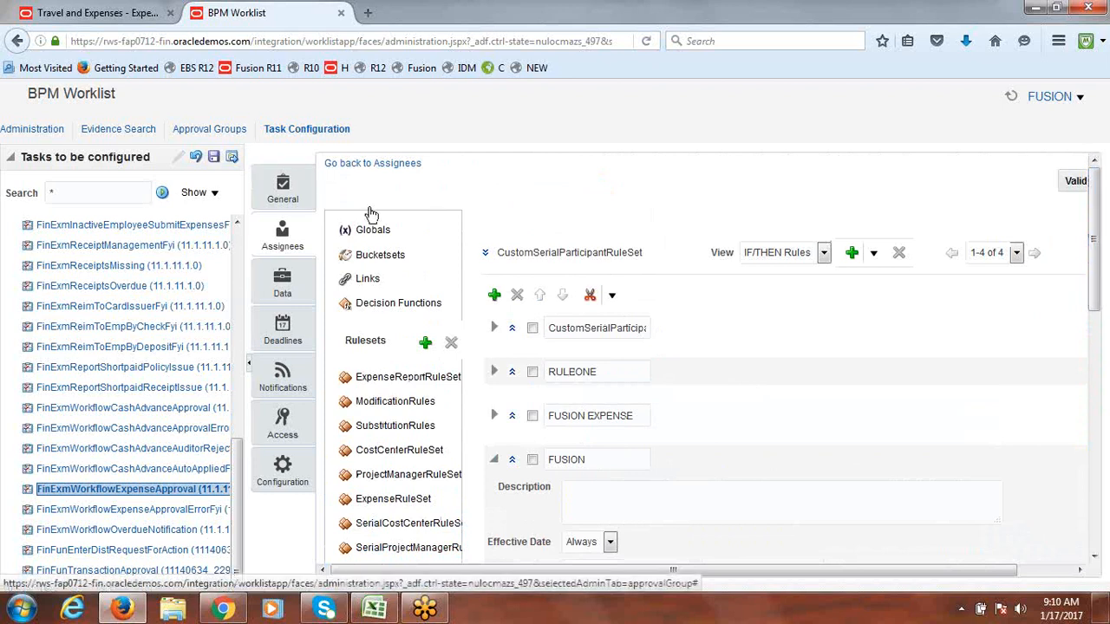
Step: Save without a comment, commit the task configuration, then reload the worklist administration page
{"action": "left_click", "coordinate": [213, 159]}
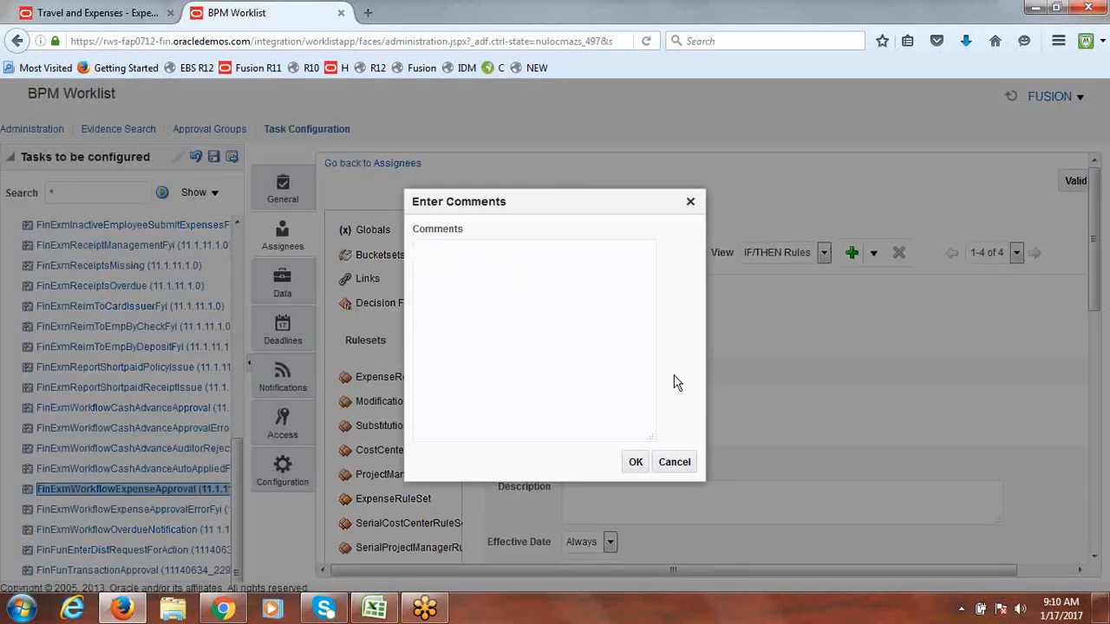
{"action": "left_click", "coordinate": [636, 465]}
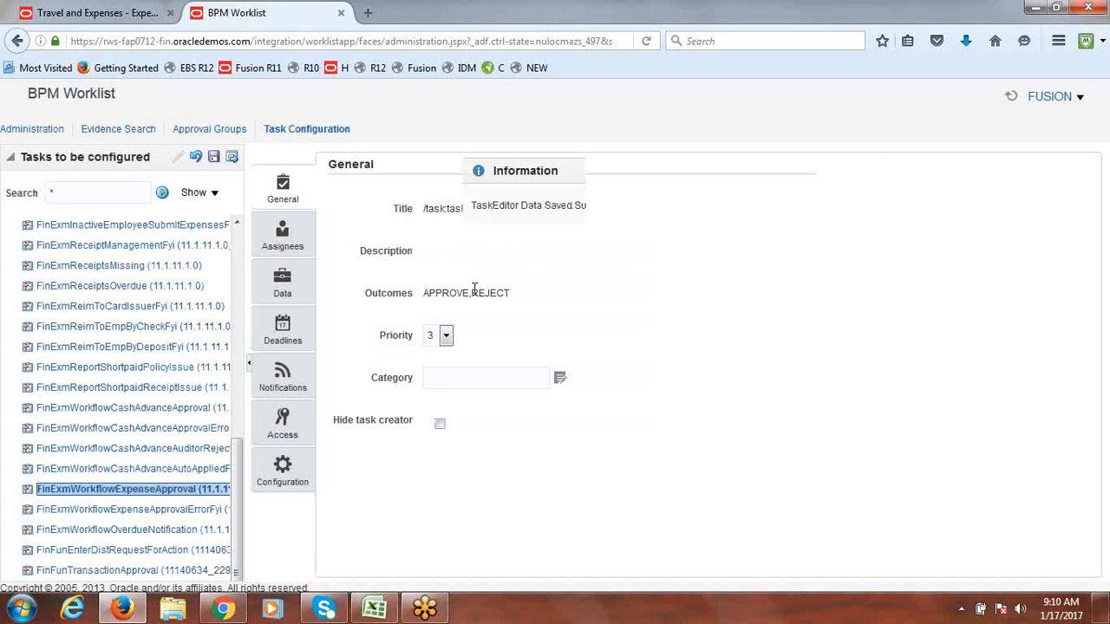
{"action": "left_click", "coordinate": [616, 238]}
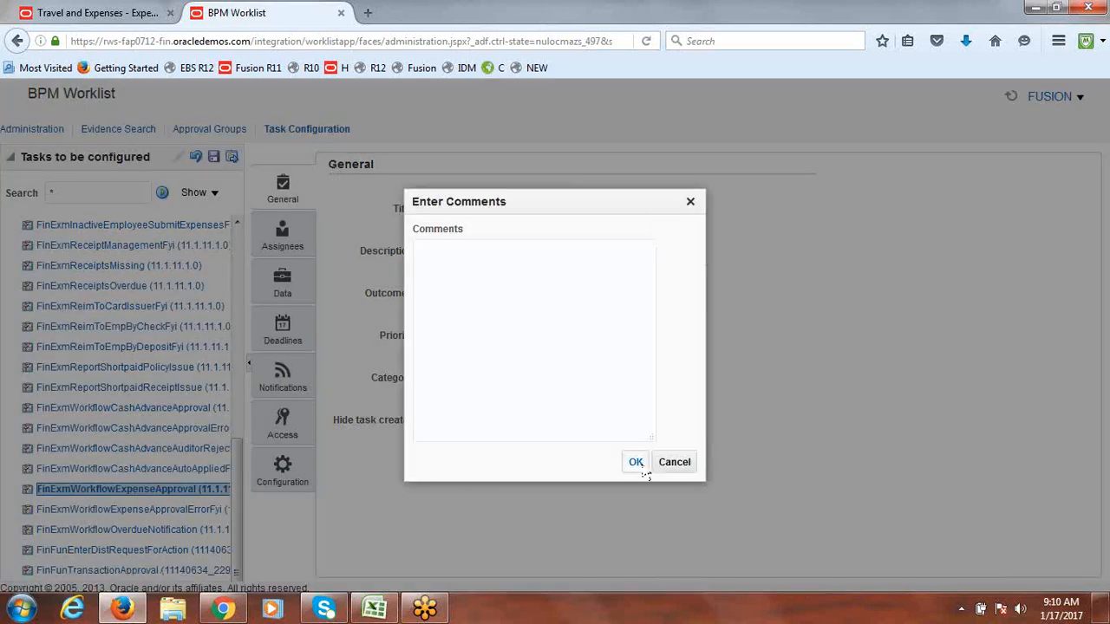
{"action": "left_click", "coordinate": [641, 469]}
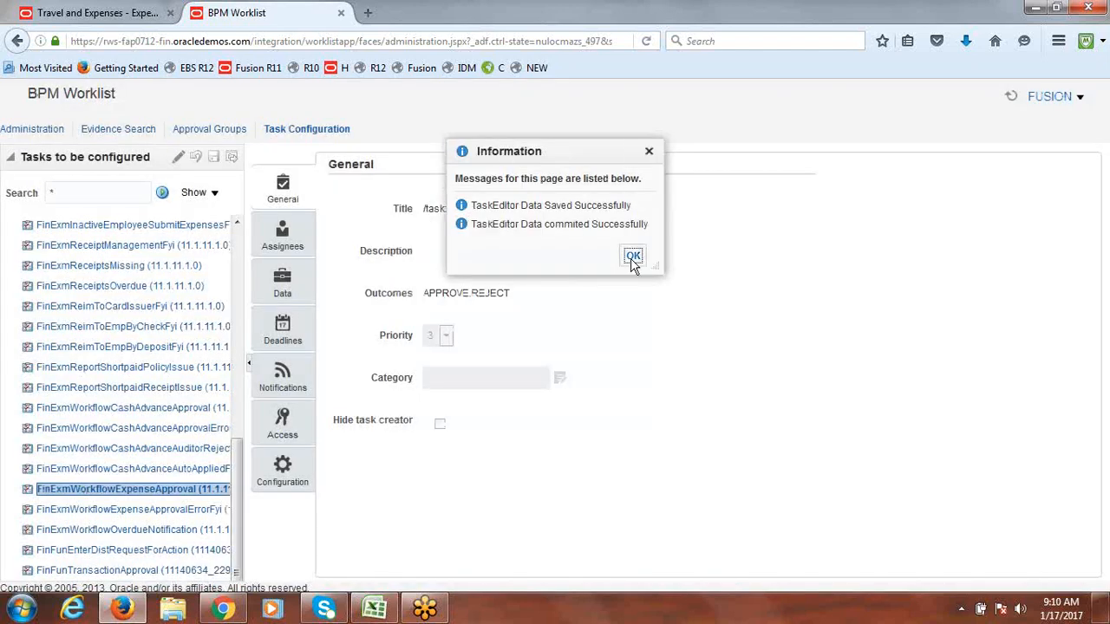
{"action": "left_click", "coordinate": [633, 258]}
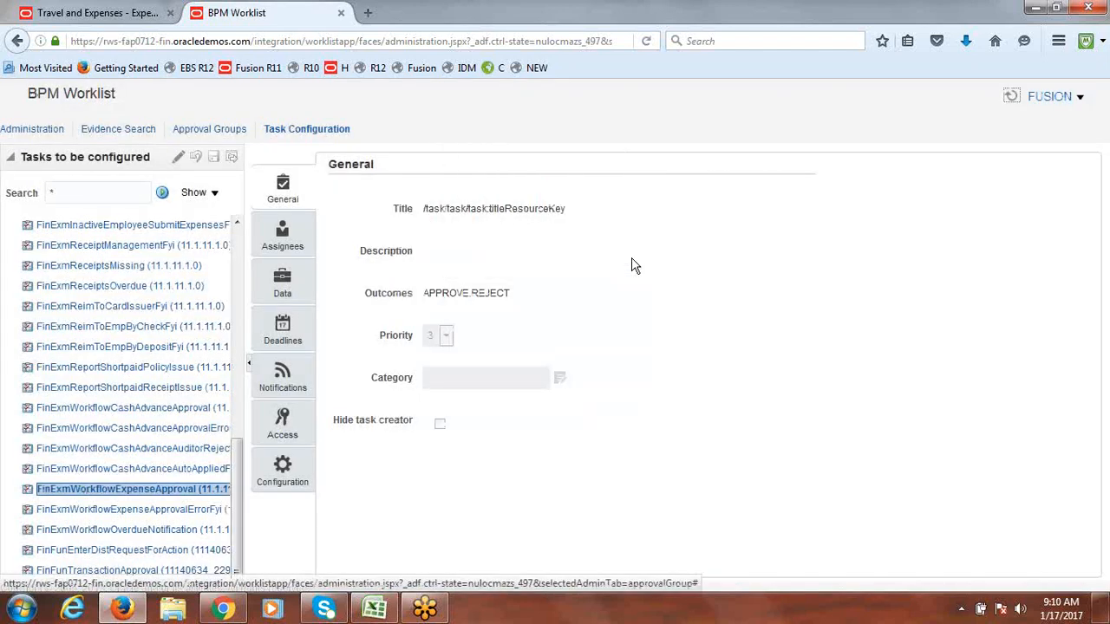
{"action": "left_click", "coordinate": [300, 41]}
{"action": "key", "text": "Return"}
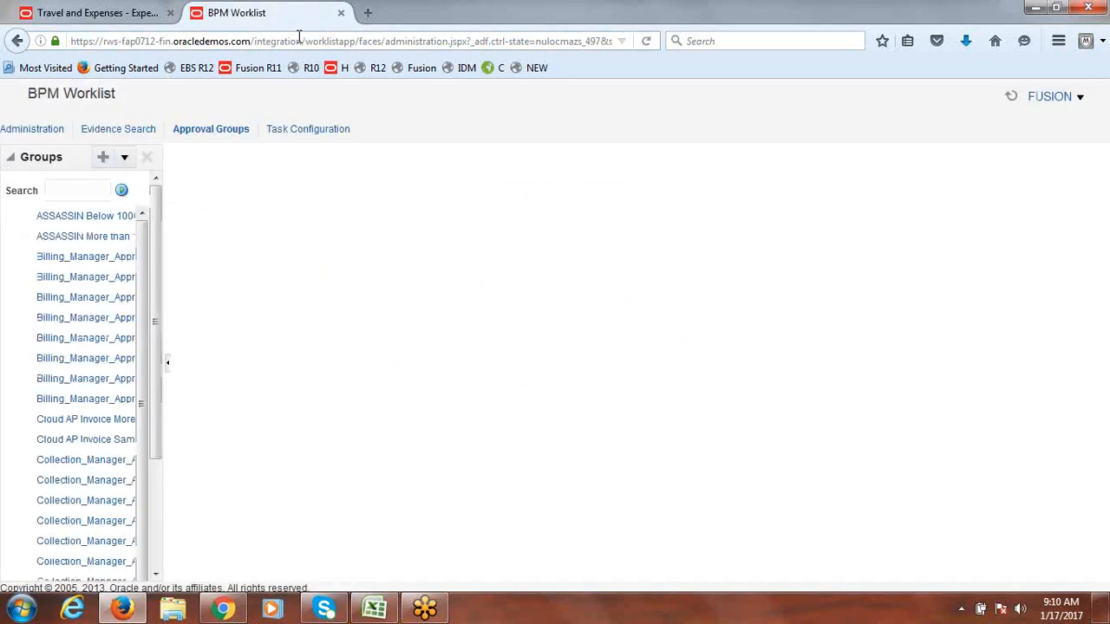
Step: Open the FinExmWorkflowExpenseApproval task from Task Configuration and go to its Assignees rules
{"action": "left_click", "coordinate": [309, 130]}
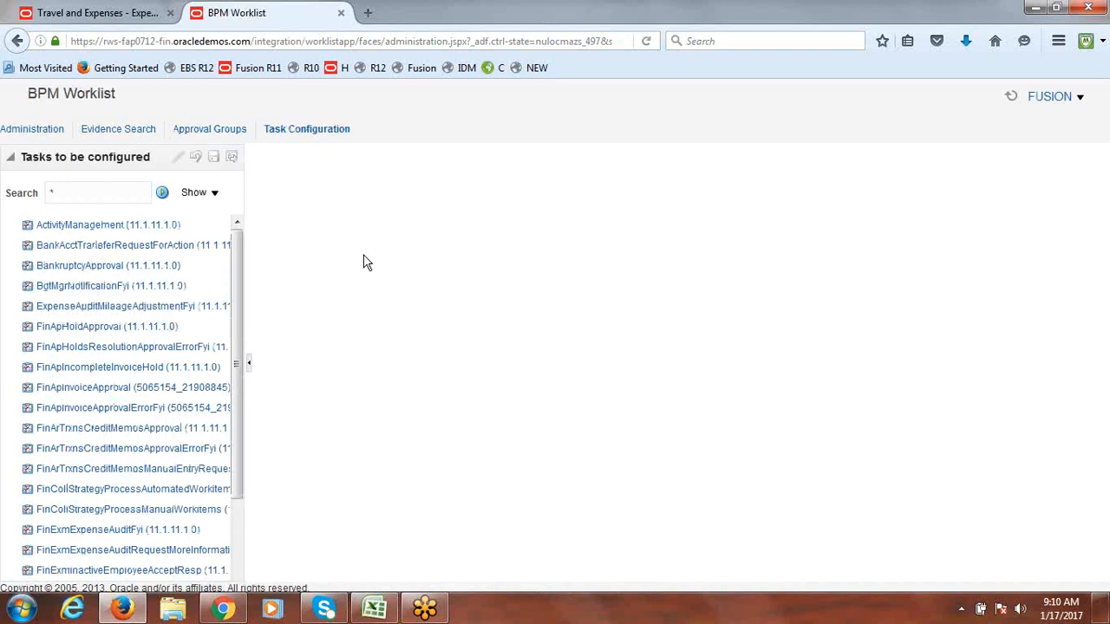
{"action": "left_click_drag", "start_coordinate": [232, 373], "coordinate": [232, 603]}
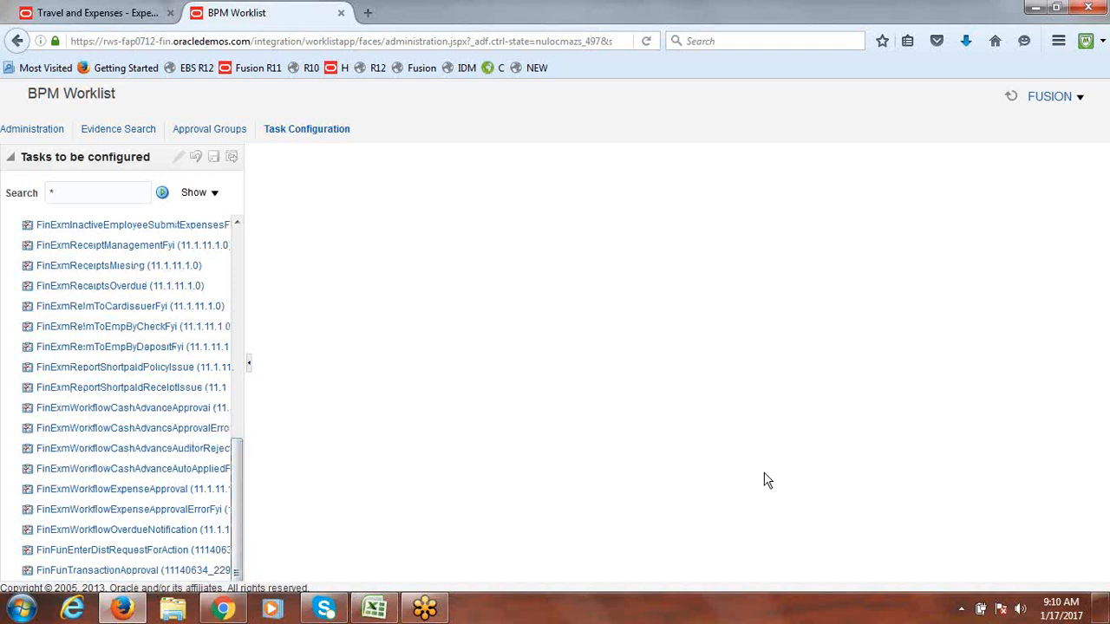
{"action": "left_click", "coordinate": [121, 496]}
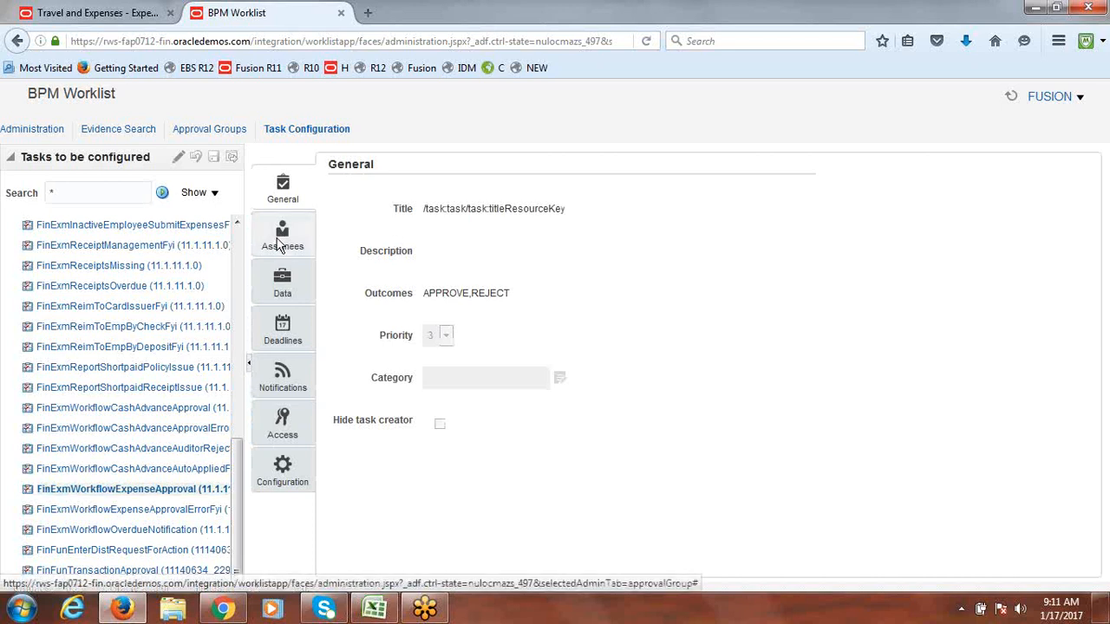
{"action": "left_click", "coordinate": [278, 246]}
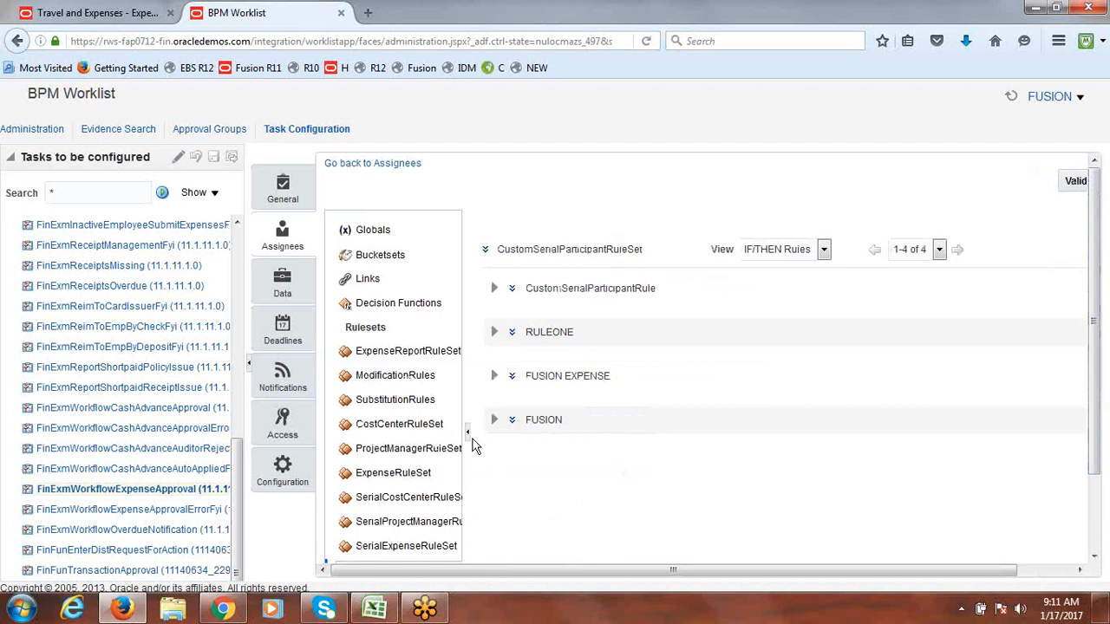
Step: Expand and collapse the FUSION EXPENSE and RULEONE rules to review their details
{"action": "left_click", "coordinate": [493, 379]}
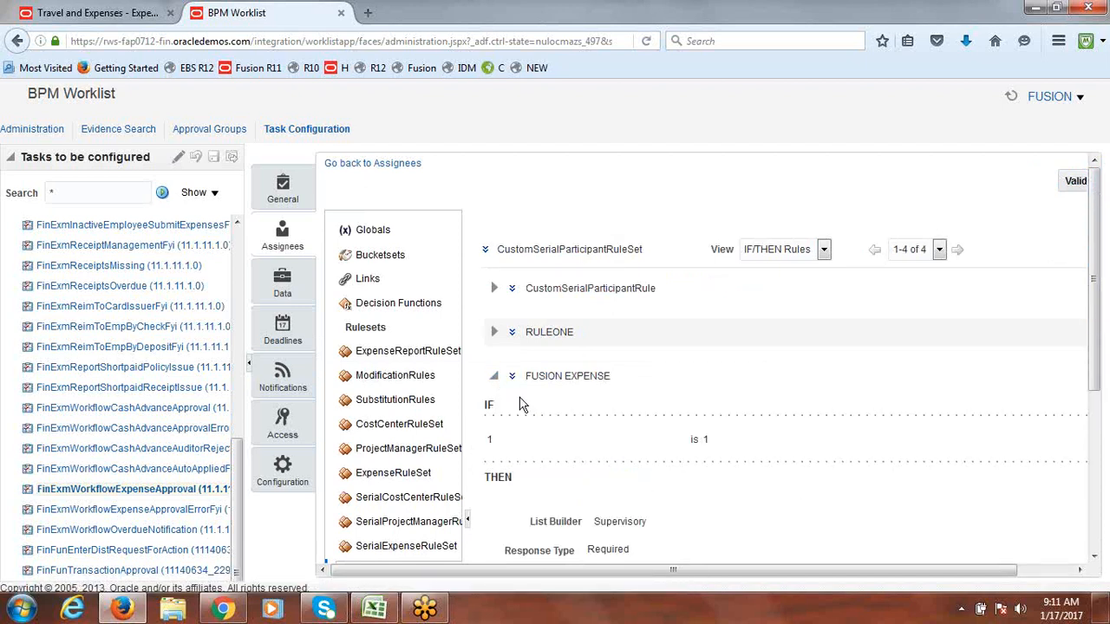
{"action": "left_click", "coordinate": [513, 378]}
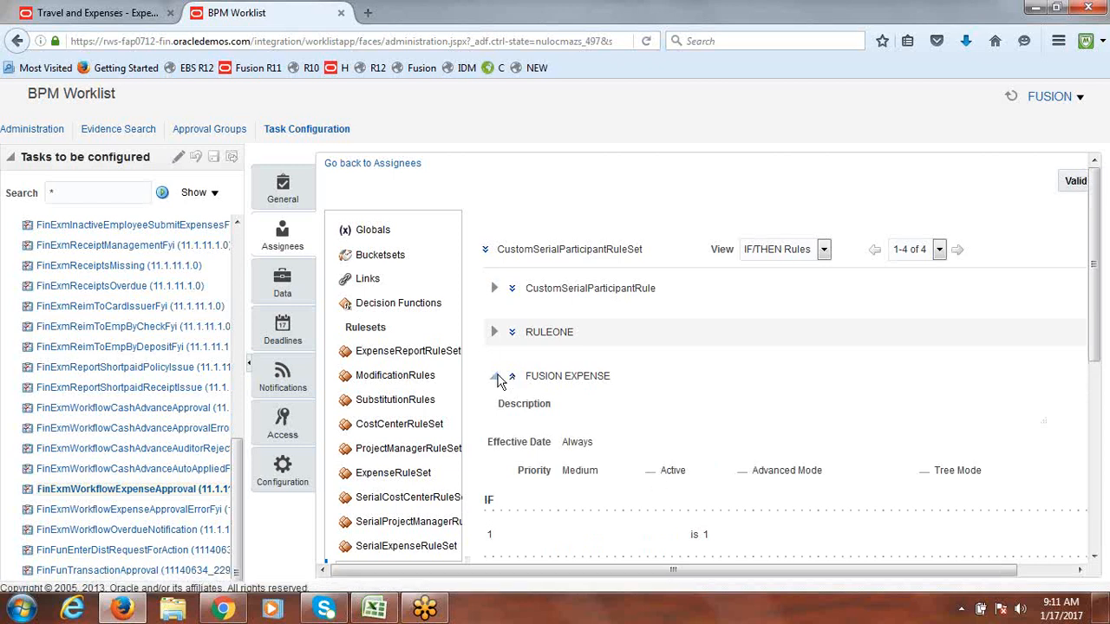
{"action": "left_click", "coordinate": [494, 335]}
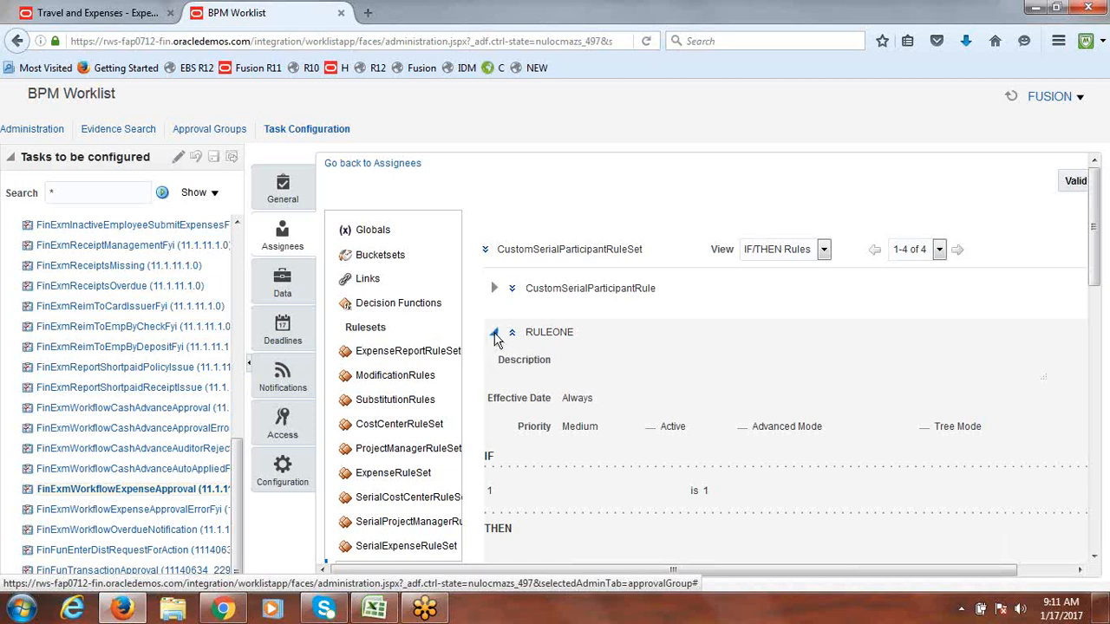
{"action": "left_click", "coordinate": [494, 336]}
{"action": "left_click", "coordinate": [495, 380]}
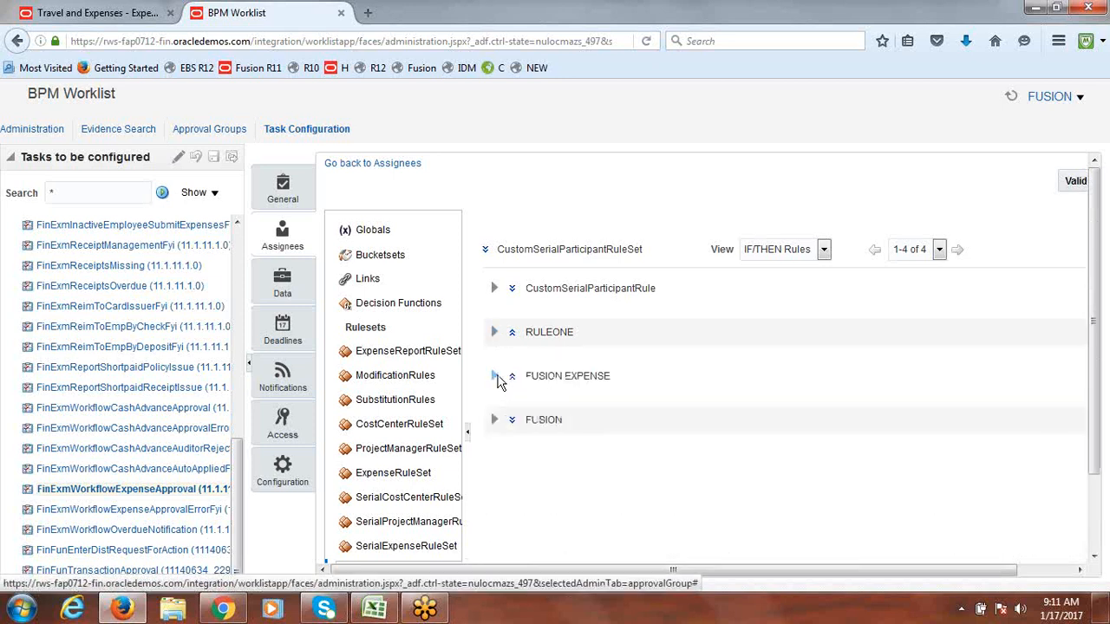
Step: Expand the FUSION rule and scroll through its IF/THEN supervisory approver settings
{"action": "left_click", "coordinate": [495, 423]}
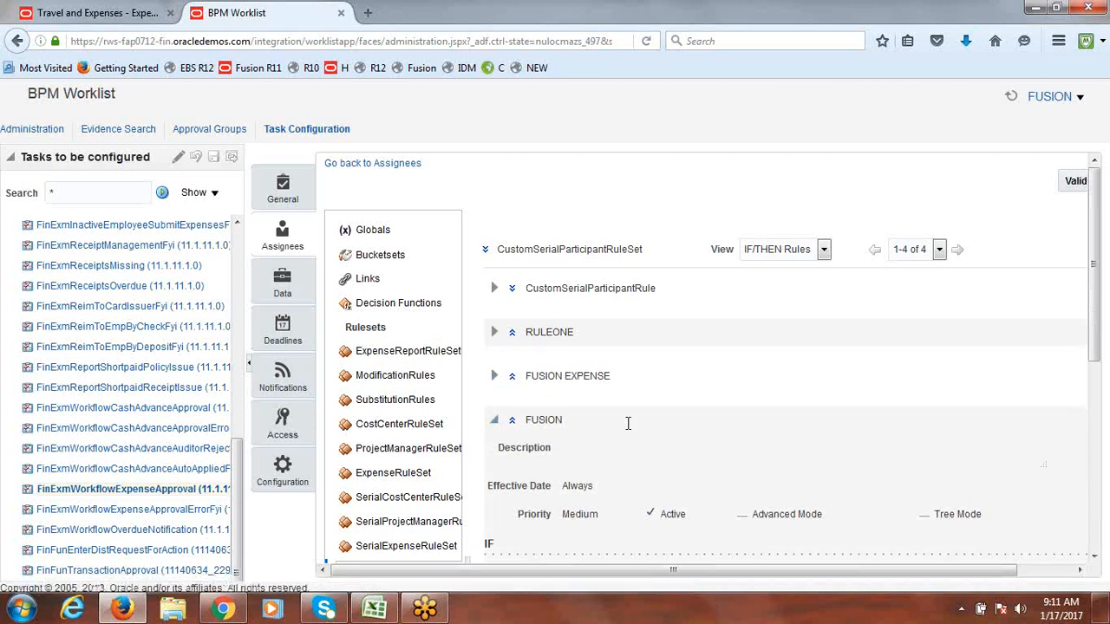
{"action": "left_click_drag", "start_coordinate": [1105, 252], "coordinate": [1108, 403]}
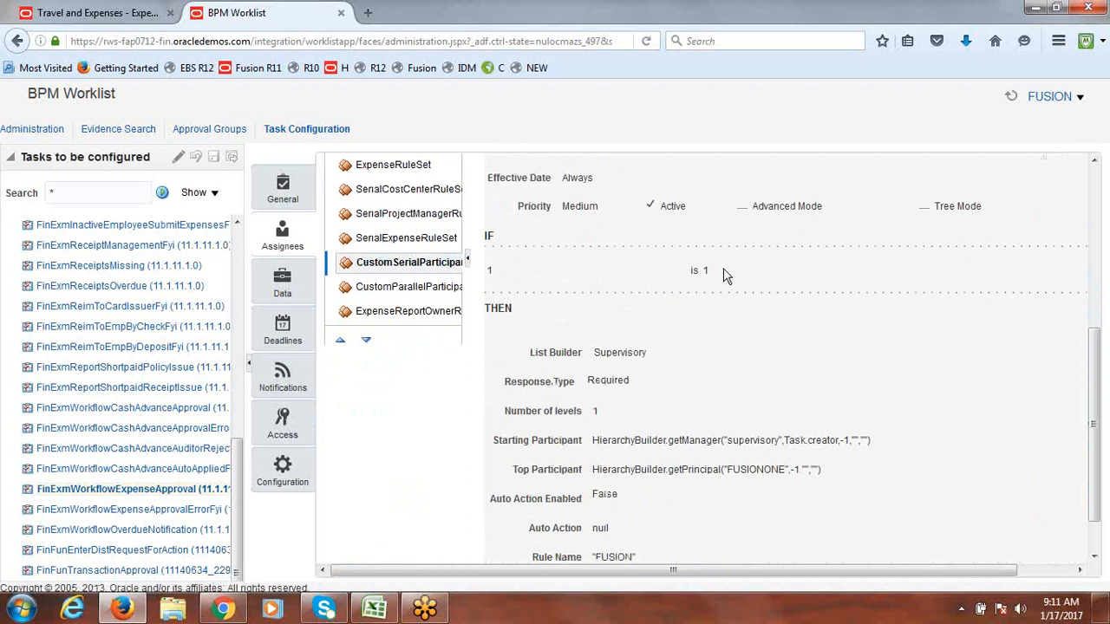
{"action": "left_click_drag", "start_coordinate": [1104, 365], "coordinate": [1103, 413]}
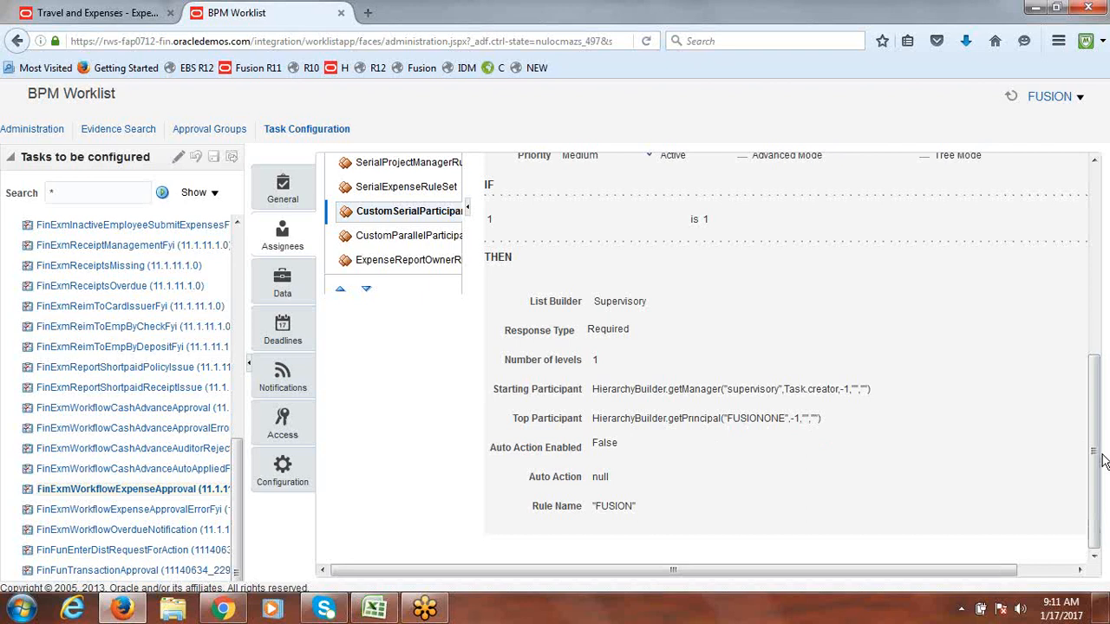
{"action": "left_click_drag", "start_coordinate": [1103, 461], "coordinate": [1103, 234]}
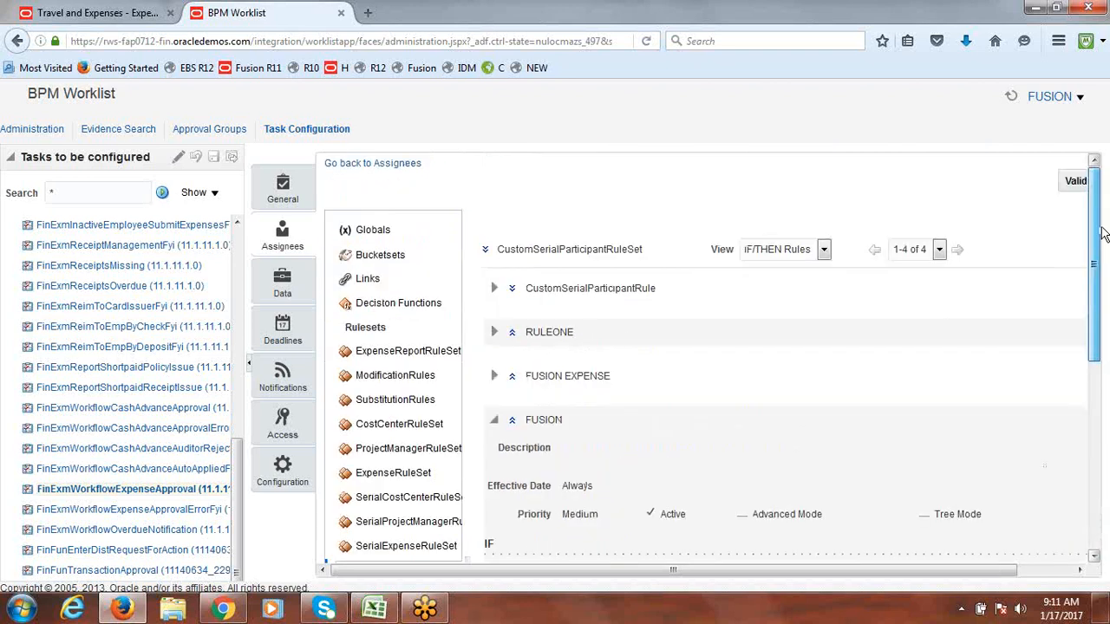
{"action": "left_click", "coordinate": [322, 43]}
Step: Reload the worklist, return to Travel and Expenses, and open the user's settings menu
{"action": "key", "text": "Return"}
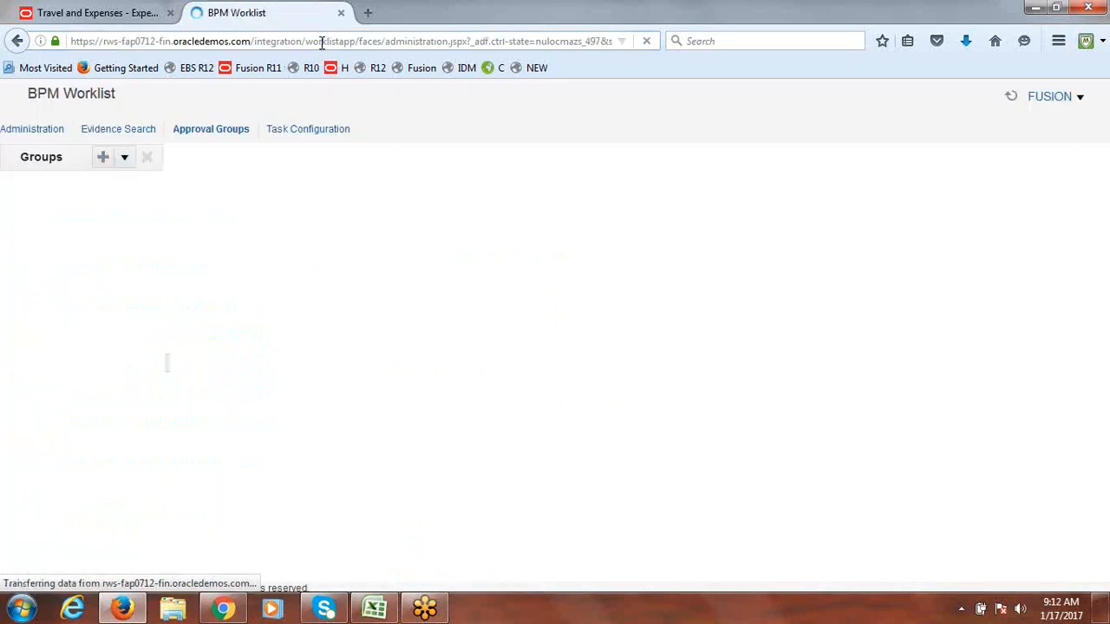
{"action": "left_click", "coordinate": [104, 12]}
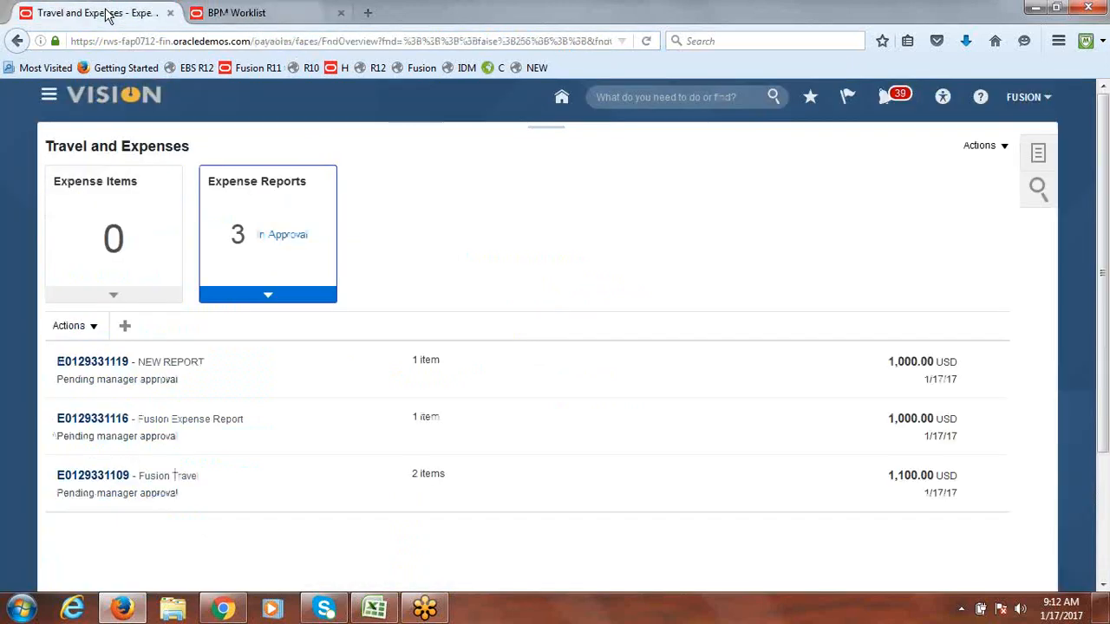
{"action": "left_click", "coordinate": [290, 44]}
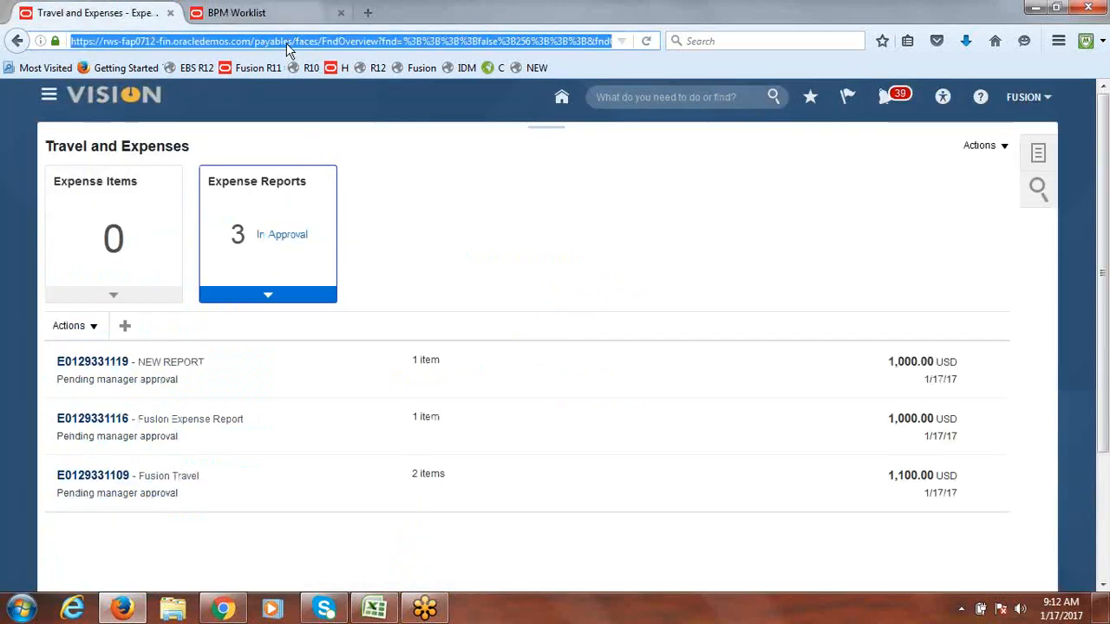
{"action": "left_click", "coordinate": [1017, 102]}
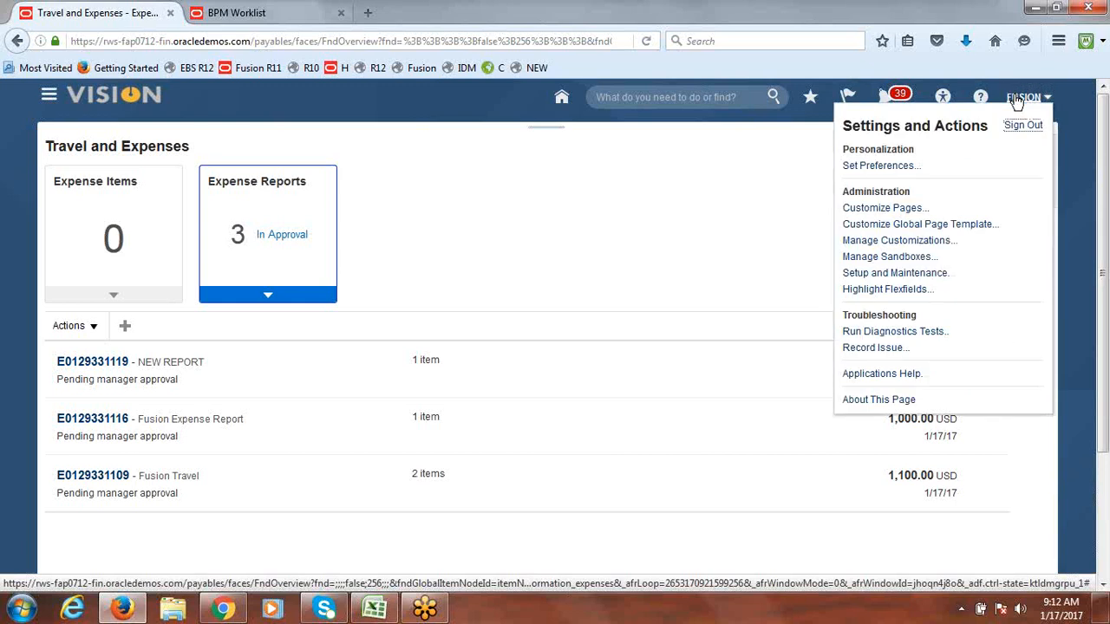
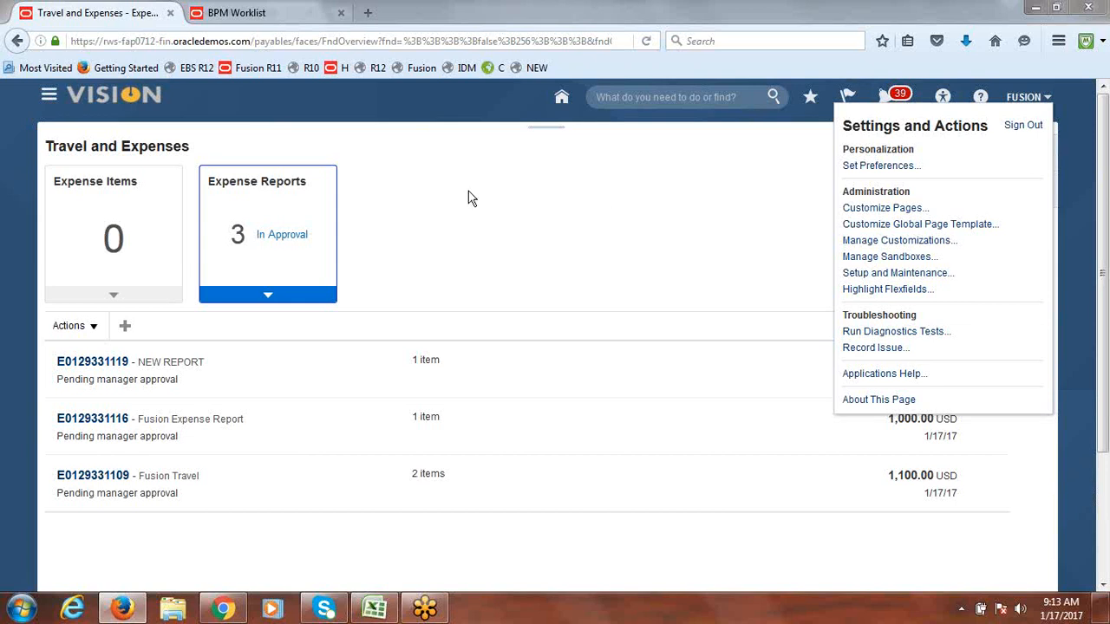
Step: Dismiss the account settings menu and open the Travel and Expenses Actions menu
{"action": "left_click", "coordinate": [689, 191]}
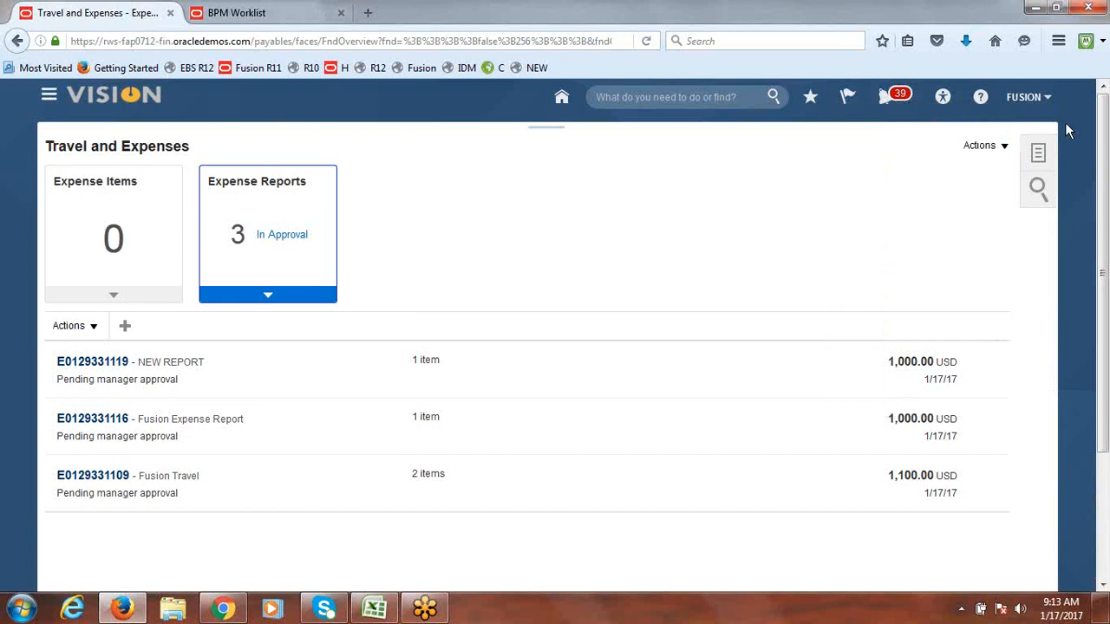
{"action": "left_click", "coordinate": [984, 146]}
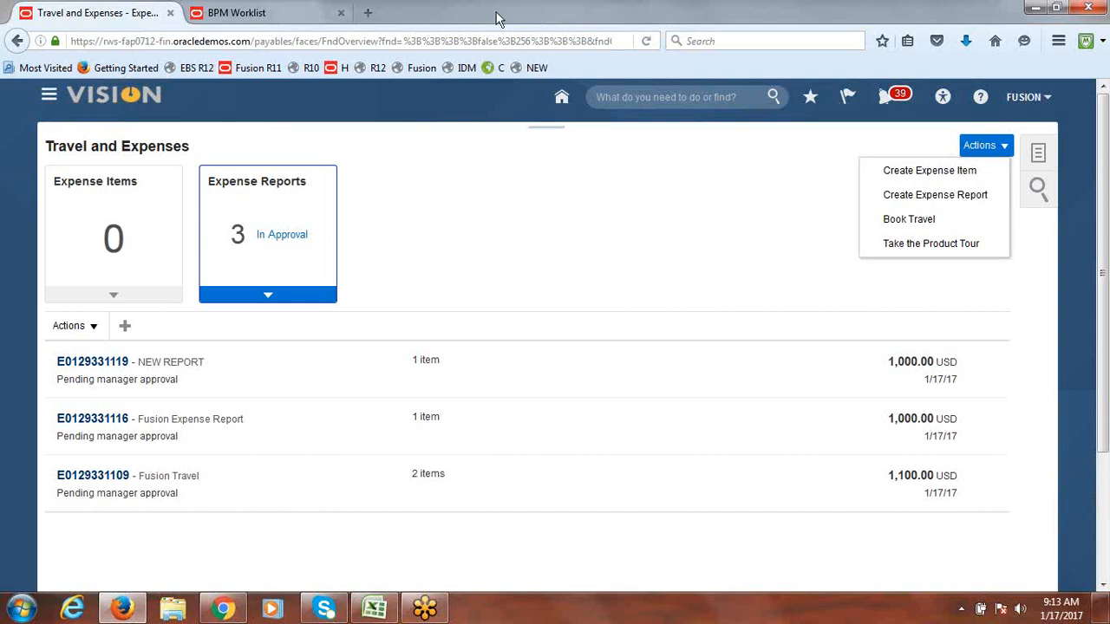
Step: Start a new expense report with purpose EXPENSE and accept the corporate policies
{"action": "left_click", "coordinate": [896, 192]}
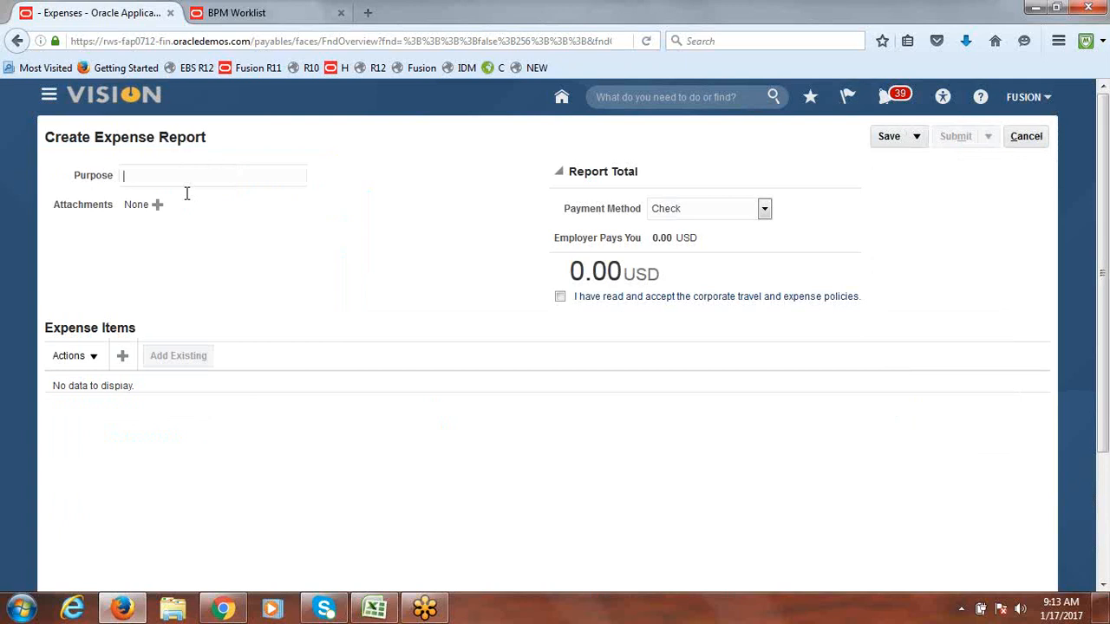
{"action": "type", "text": "EXPESE"}
{"action": "key", "text": "BackSpace"}
{"action": "key", "text": "BackSpace"}
{"action": "key", "text": "BackSpace"}
{"action": "type", "text": "ENSE"}
{"action": "key", "text": "Tab"}
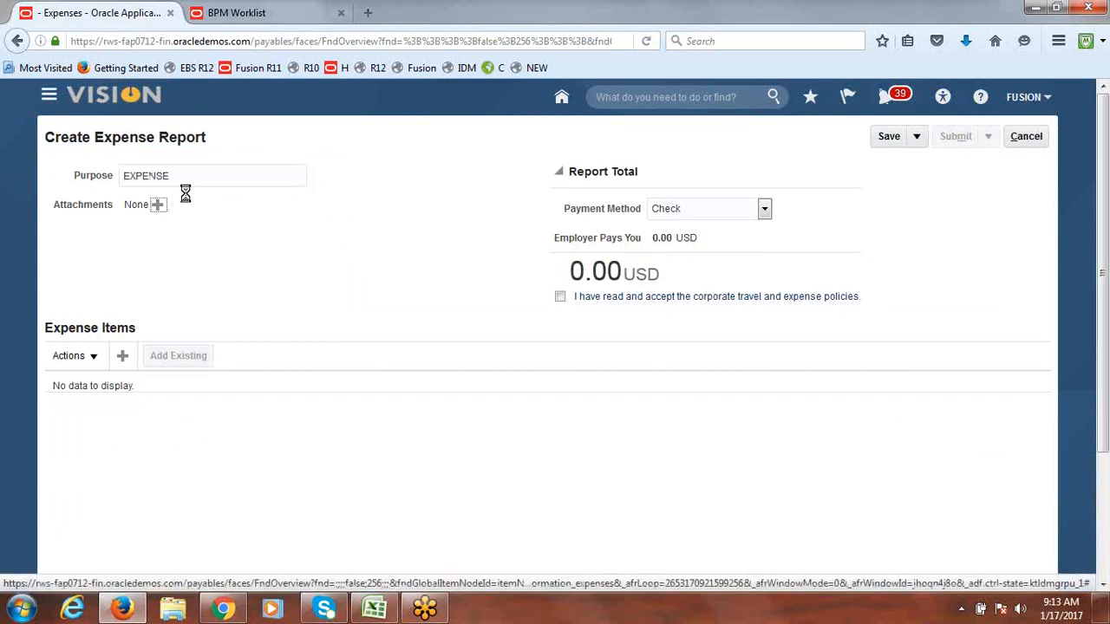
{"action": "left_click", "coordinate": [560, 299]}
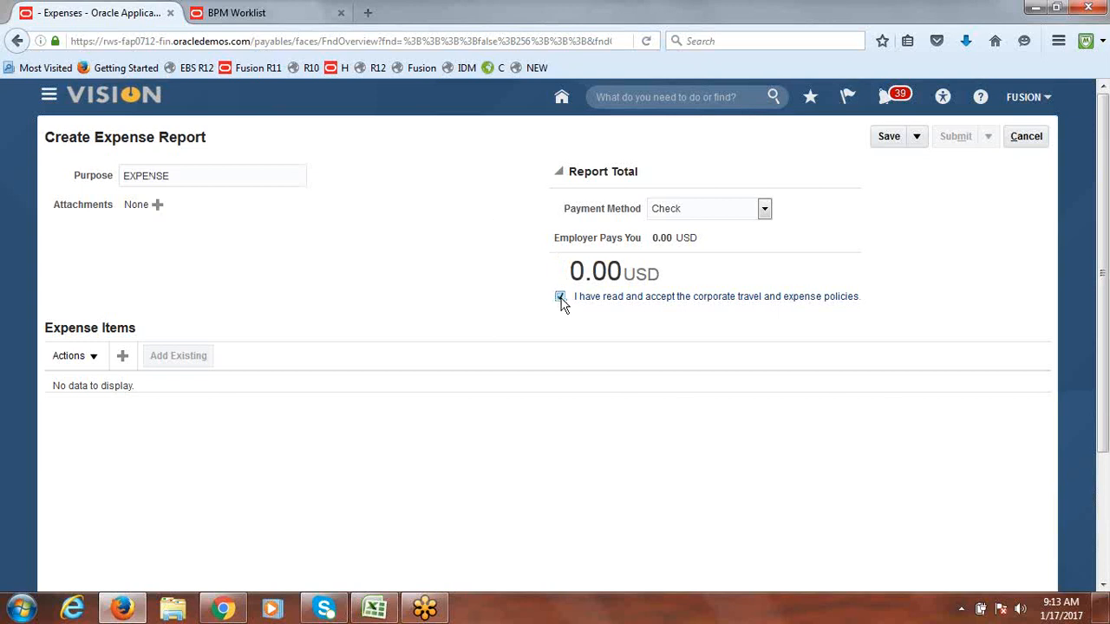
Step: Add a Food expense item of 100.00 USD and save and close the report
{"action": "left_click", "coordinate": [124, 358]}
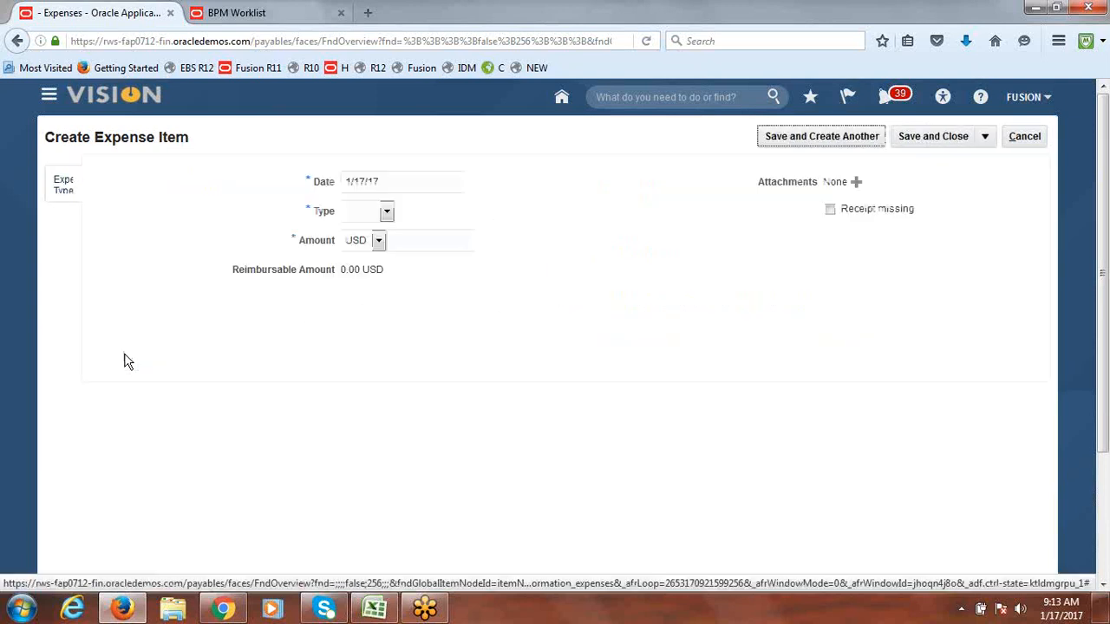
{"action": "left_click", "coordinate": [388, 212]}
{"action": "left_click", "coordinate": [381, 251]}
{"action": "left_click", "coordinate": [427, 271]}
{"action": "type", "text": "100"}
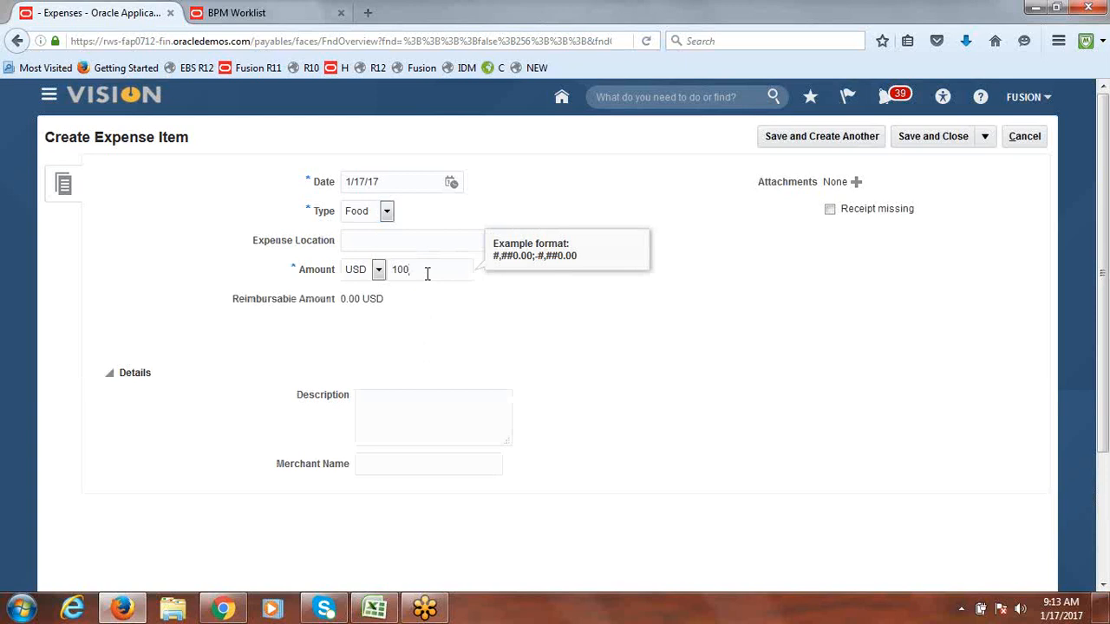
{"action": "key", "text": "Tab"}
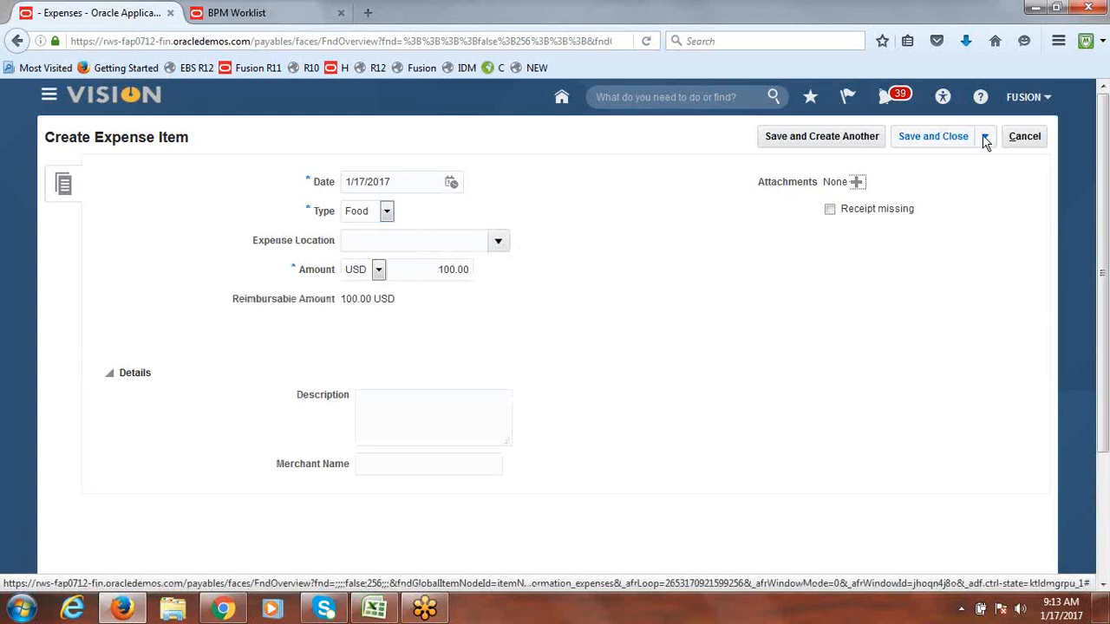
{"action": "left_click", "coordinate": [953, 136]}
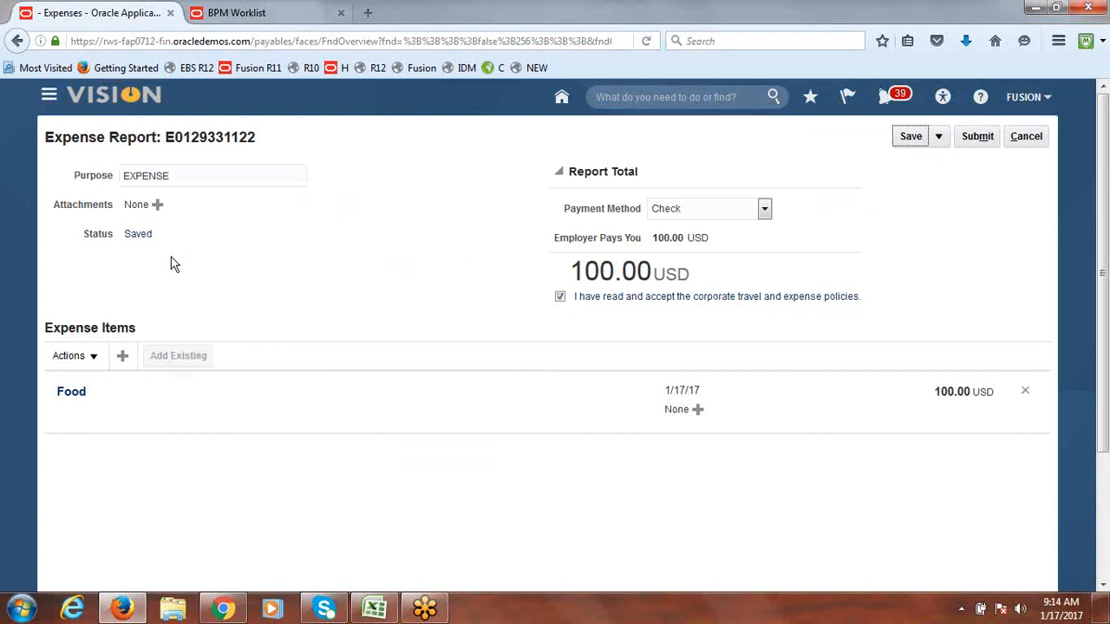
{"action": "left_click", "coordinate": [139, 234]}
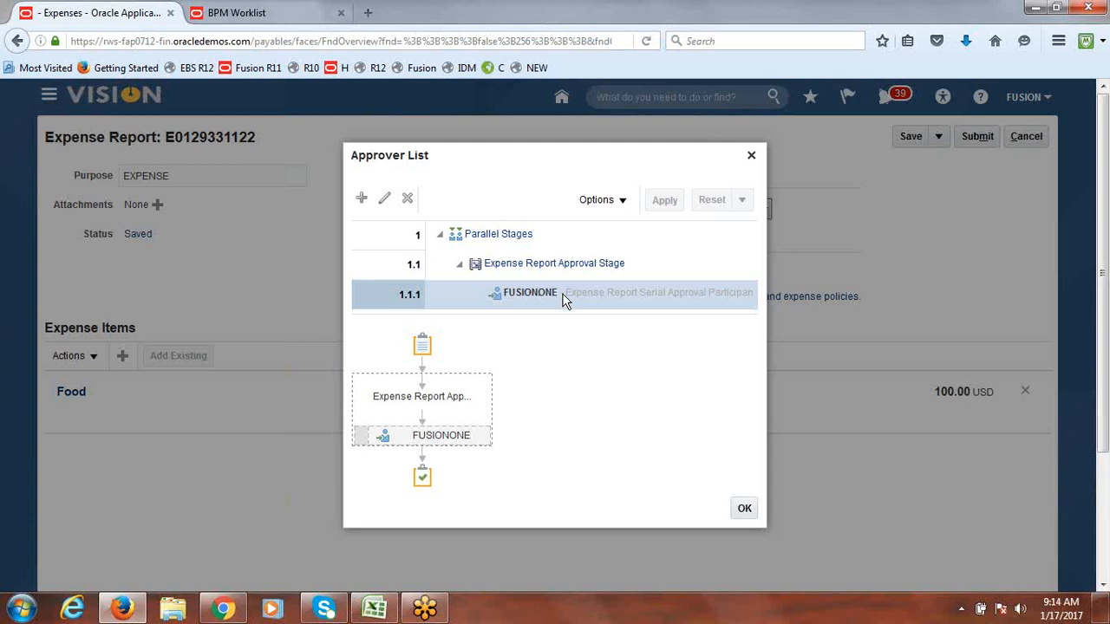
{"action": "mouse_move", "coordinate": [419, 445]}
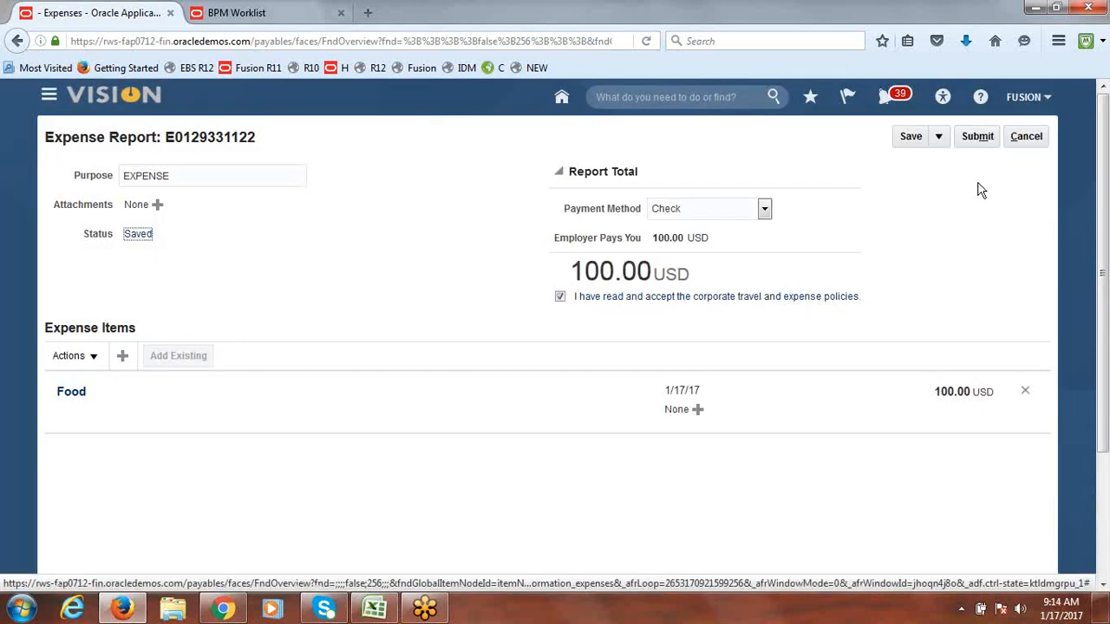
{"action": "left_click", "coordinate": [977, 138]}
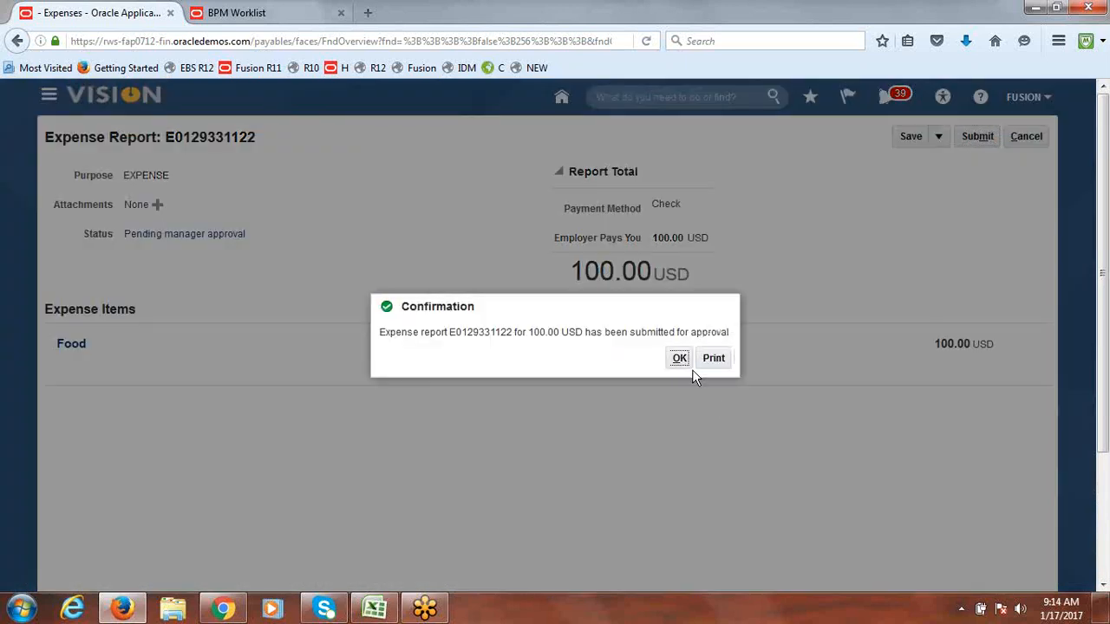
Step: Dismiss the submission confirmation and reload the Travel and Expenses overview
{"action": "left_click", "coordinate": [680, 359]}
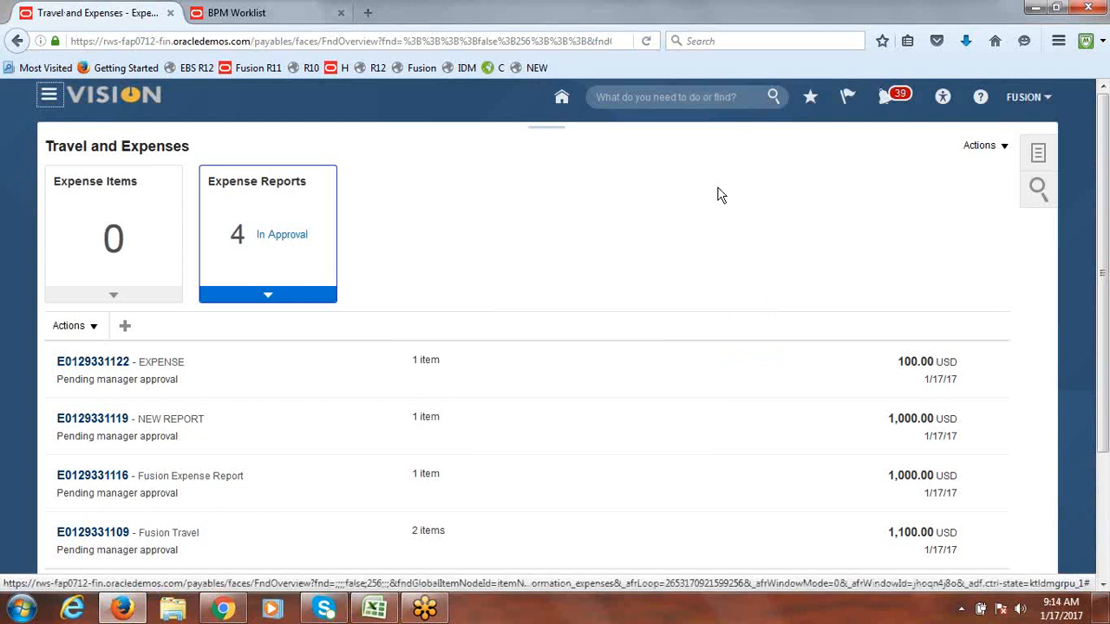
{"action": "left_click_drag", "start_coordinate": [1103, 279], "coordinate": [1104, 357]}
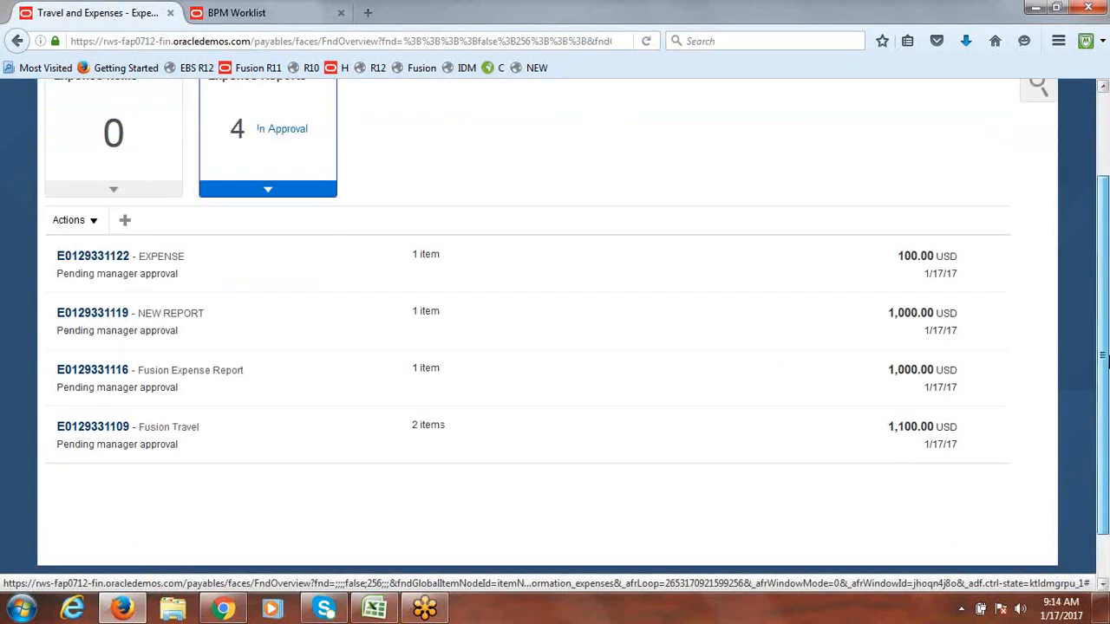
{"action": "scroll", "coordinate": [649, 274], "scroll_direction": "up", "scroll_amount": 3}
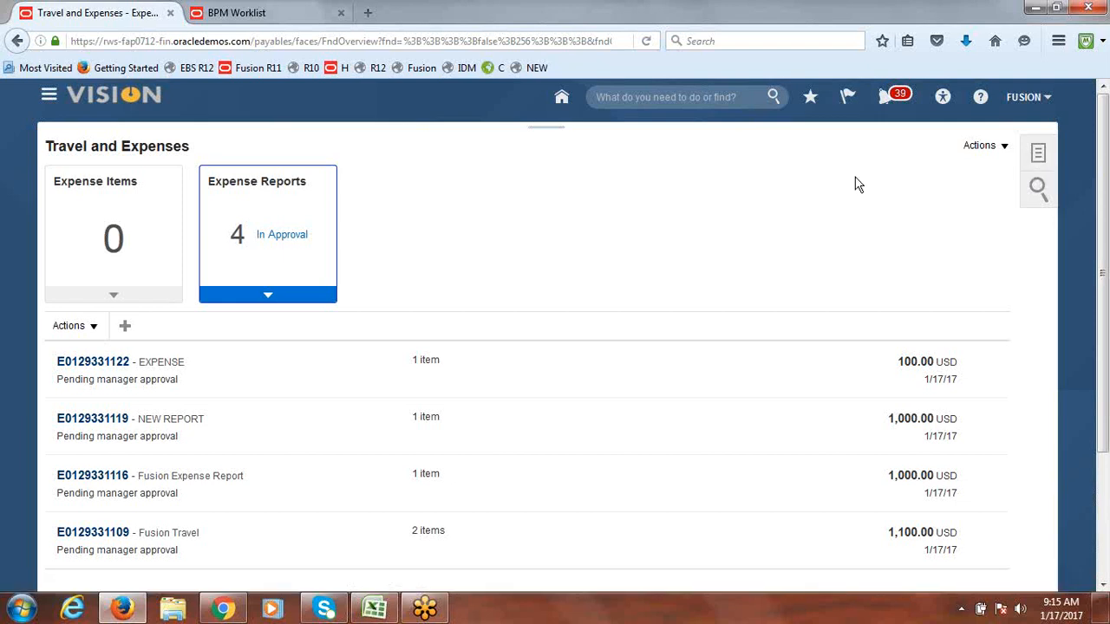
{"action": "left_click", "coordinate": [395, 42]}
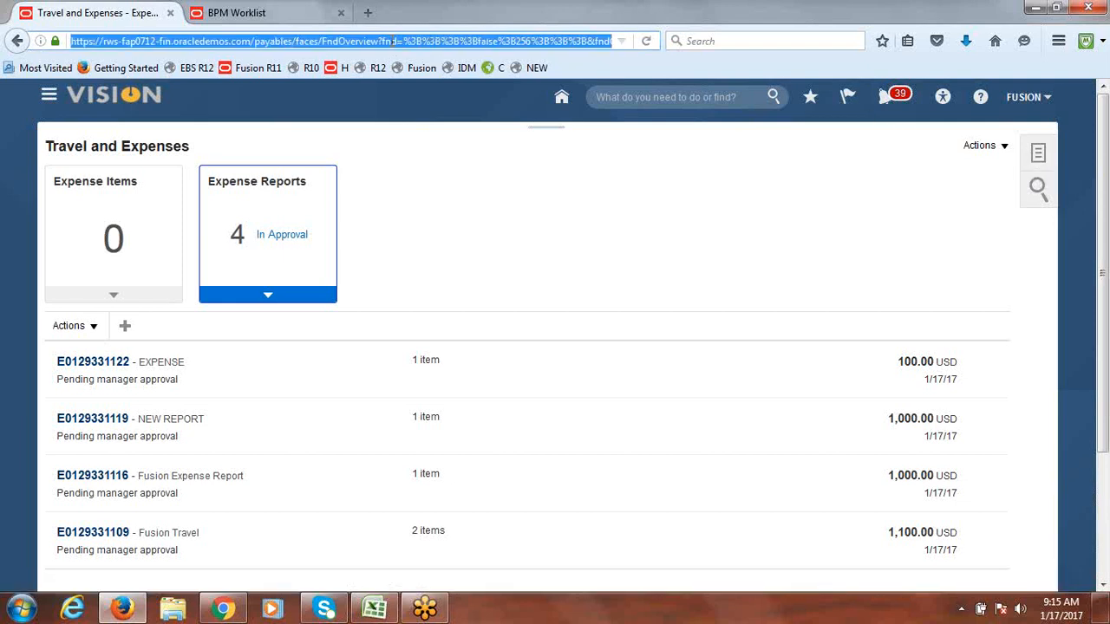
{"action": "key", "text": "Return"}
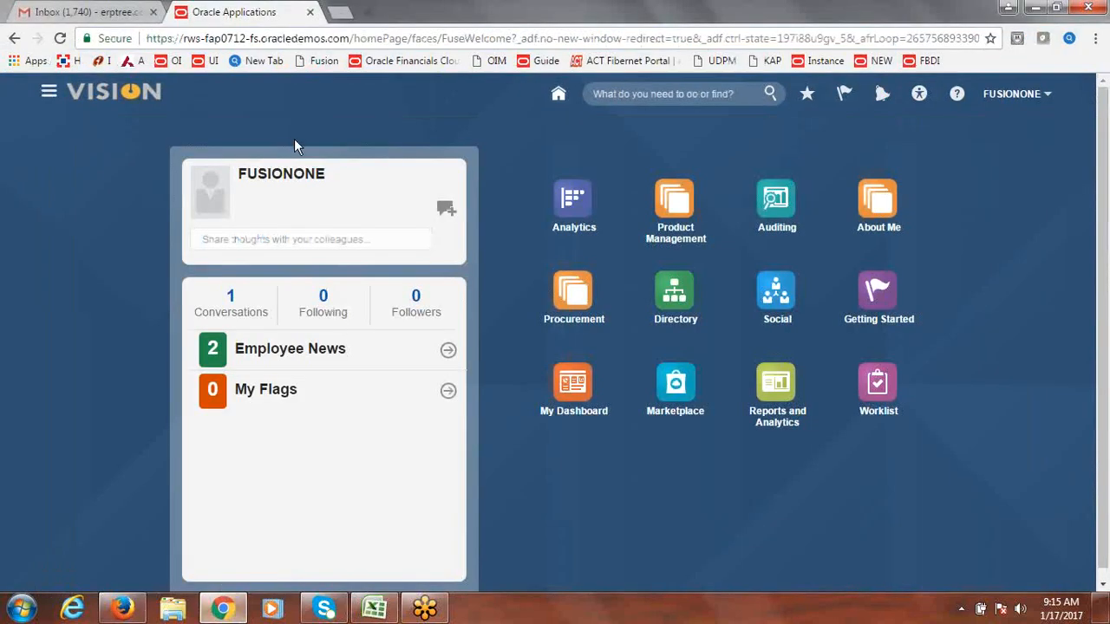
Step: Reload the home page and sign out of the current session
{"action": "left_click", "coordinate": [287, 40]}
{"action": "key", "text": "Return"}
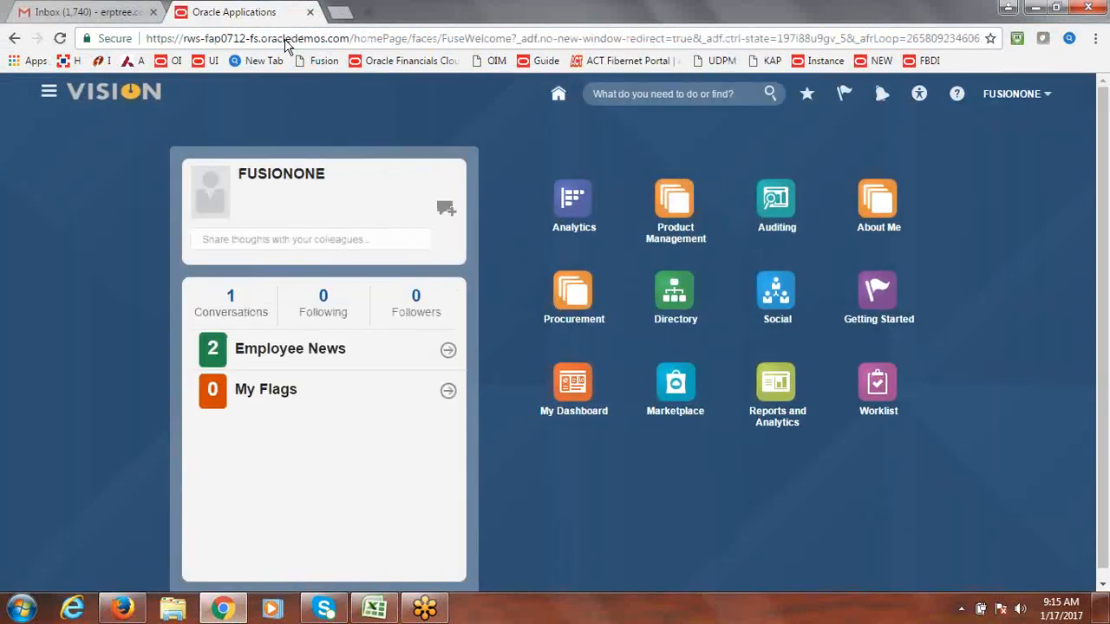
{"action": "left_click", "coordinate": [1050, 95]}
{"action": "left_click", "coordinate": [1021, 123]}
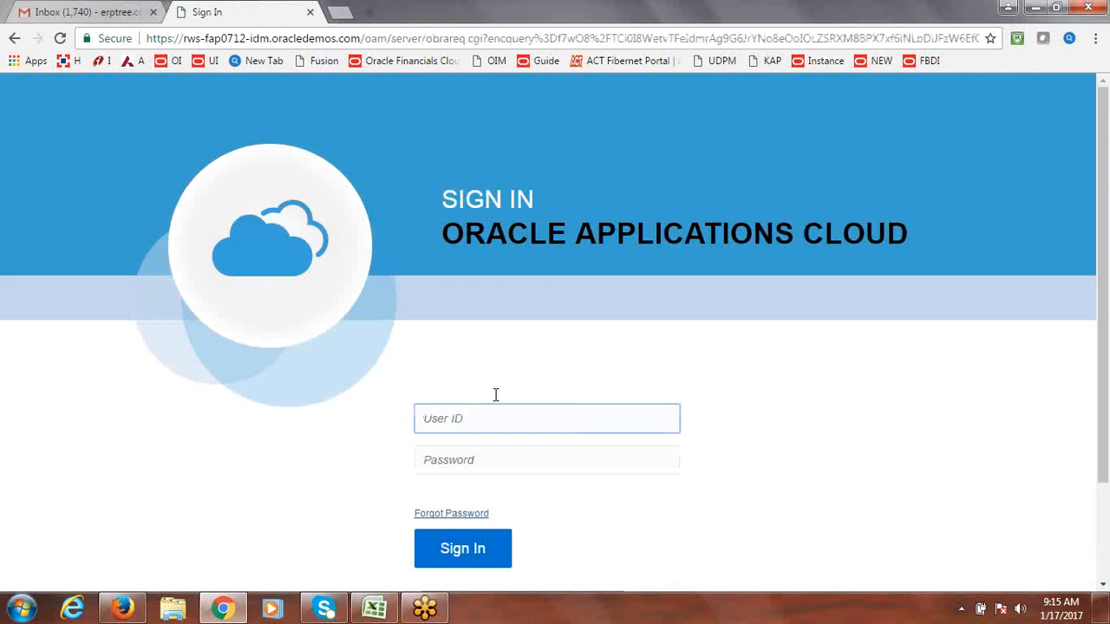
Step: Sign back in with the approver's user ID and password
{"action": "type", "text": "fusionone"}
{"action": "key", "text": "Tab"}
{"action": "type", "text": "••••••••••"}
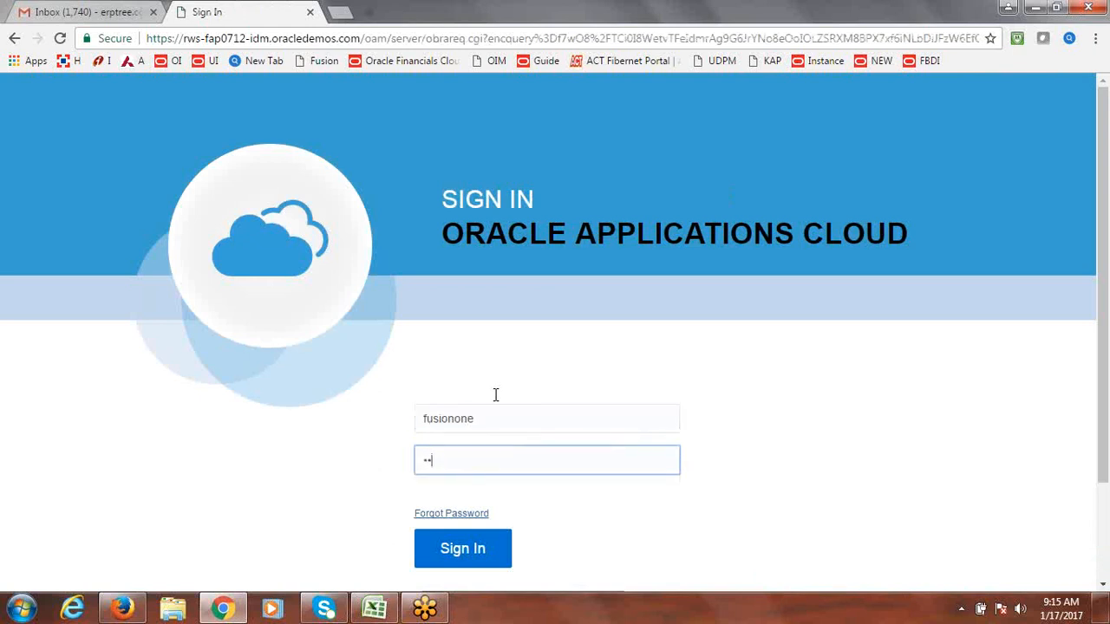
{"action": "key", "text": "Return"}
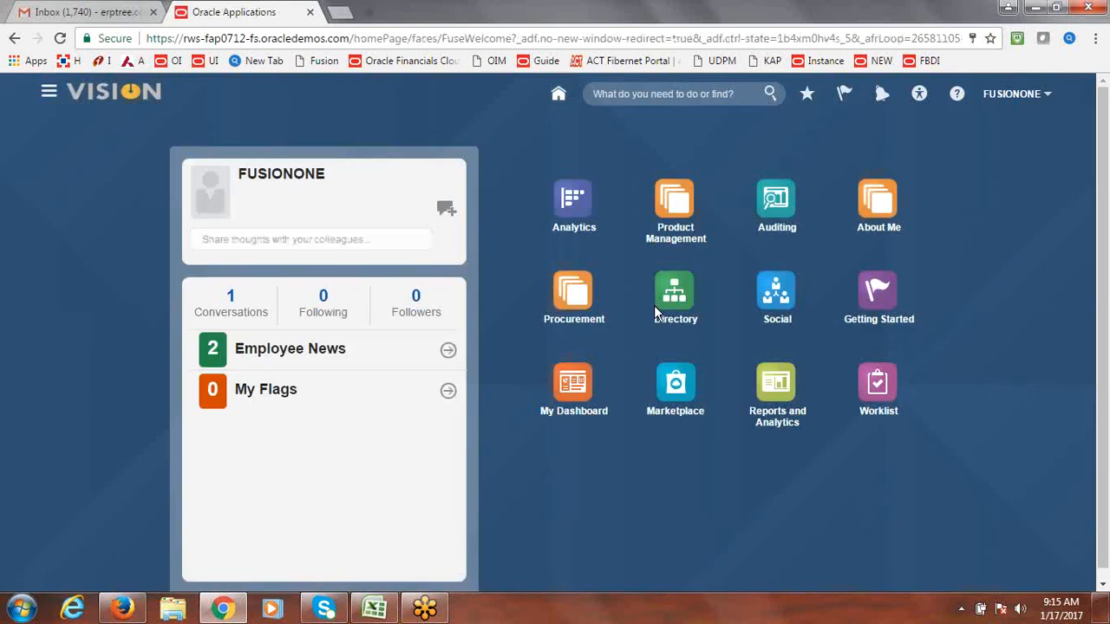
Step: Glance at the notifications, then go to the expense Auditing work area
{"action": "left_click", "coordinate": [882, 93]}
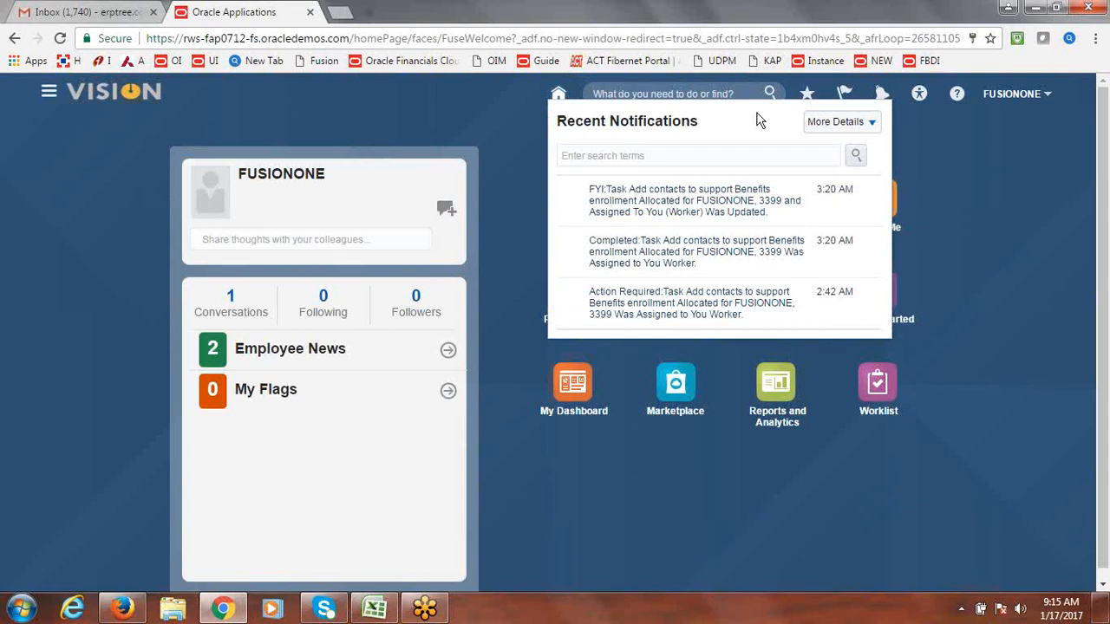
{"action": "left_click", "coordinate": [50, 93]}
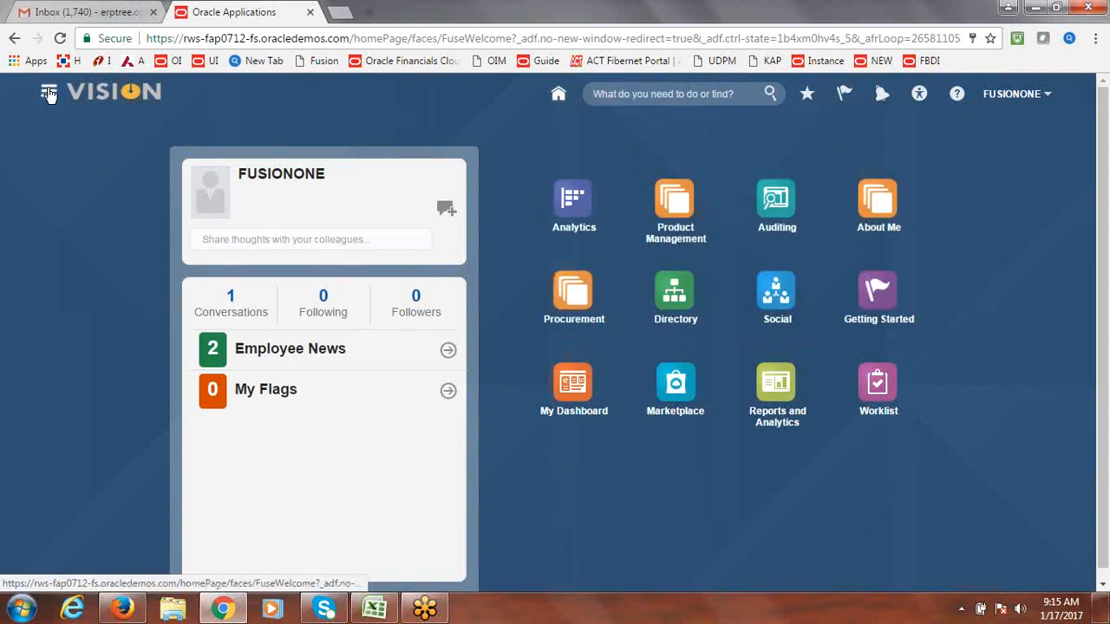
{"action": "left_click", "coordinate": [49, 93]}
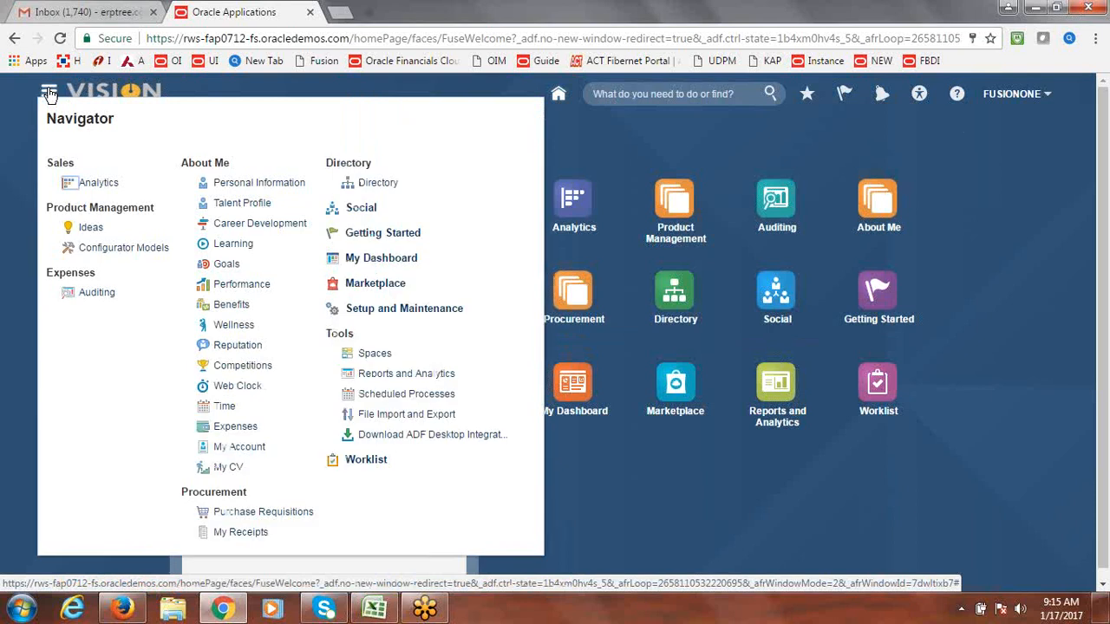
{"action": "left_click", "coordinate": [96, 292]}
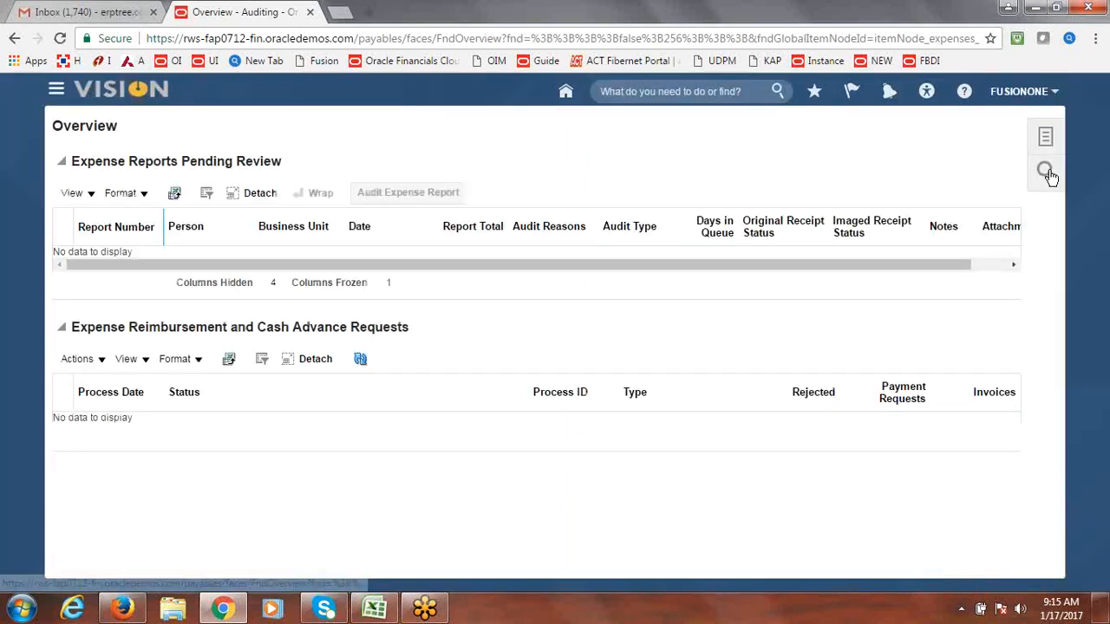
Step: Open Manage Expense Reports from the auditing Tasks panel
{"action": "left_click", "coordinate": [1047, 173]}
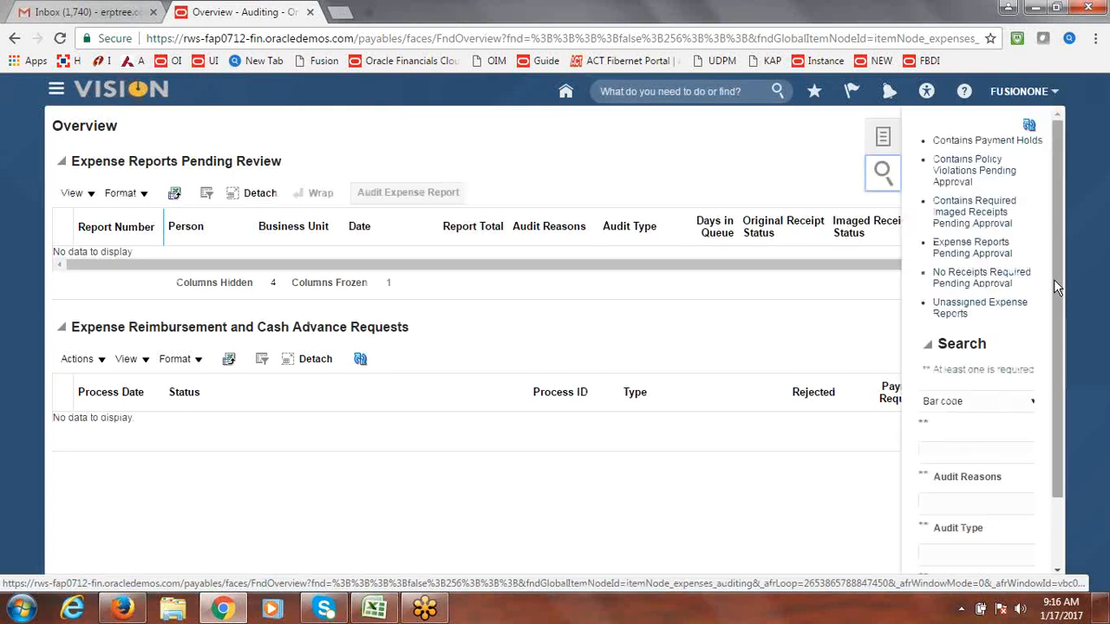
{"action": "left_click_drag", "start_coordinate": [1054, 276], "coordinate": [1060, 238]}
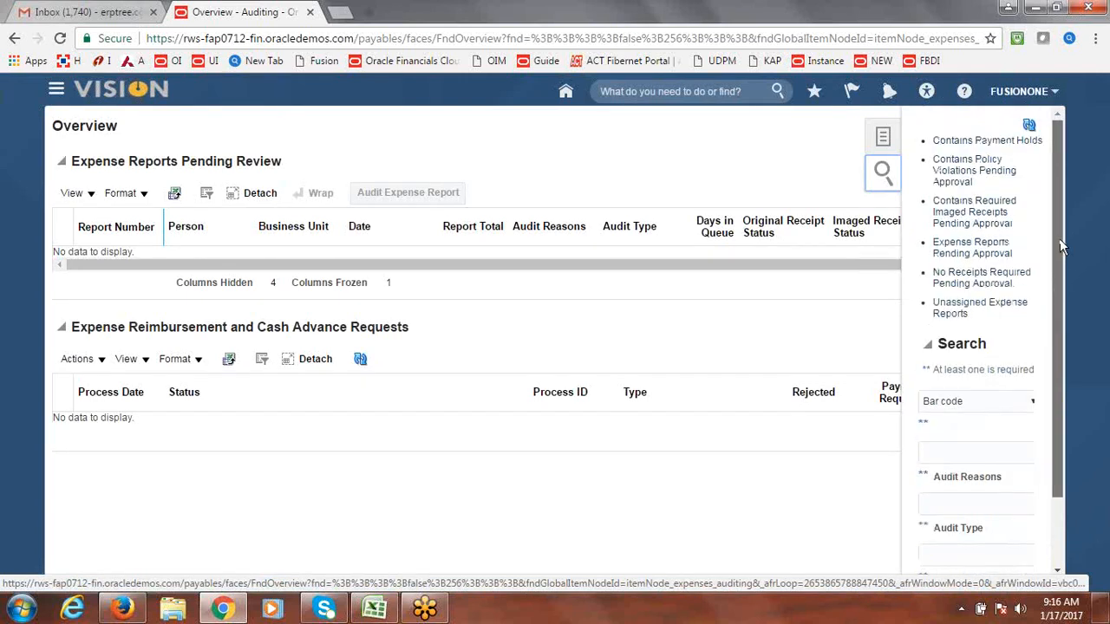
{"action": "left_click", "coordinate": [884, 139]}
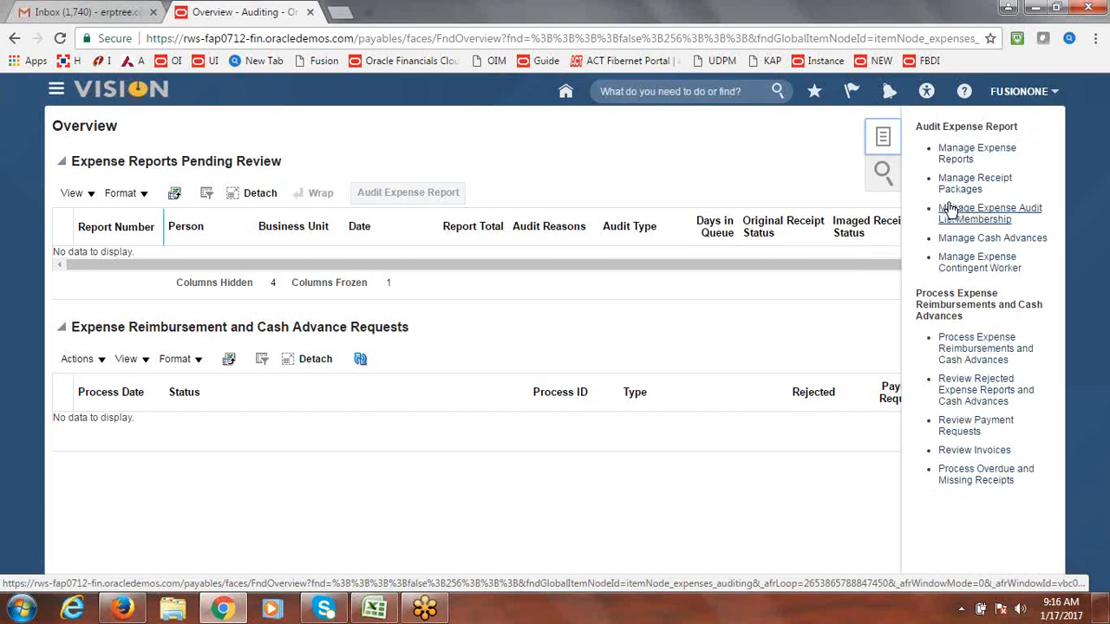
{"action": "left_click", "coordinate": [958, 158]}
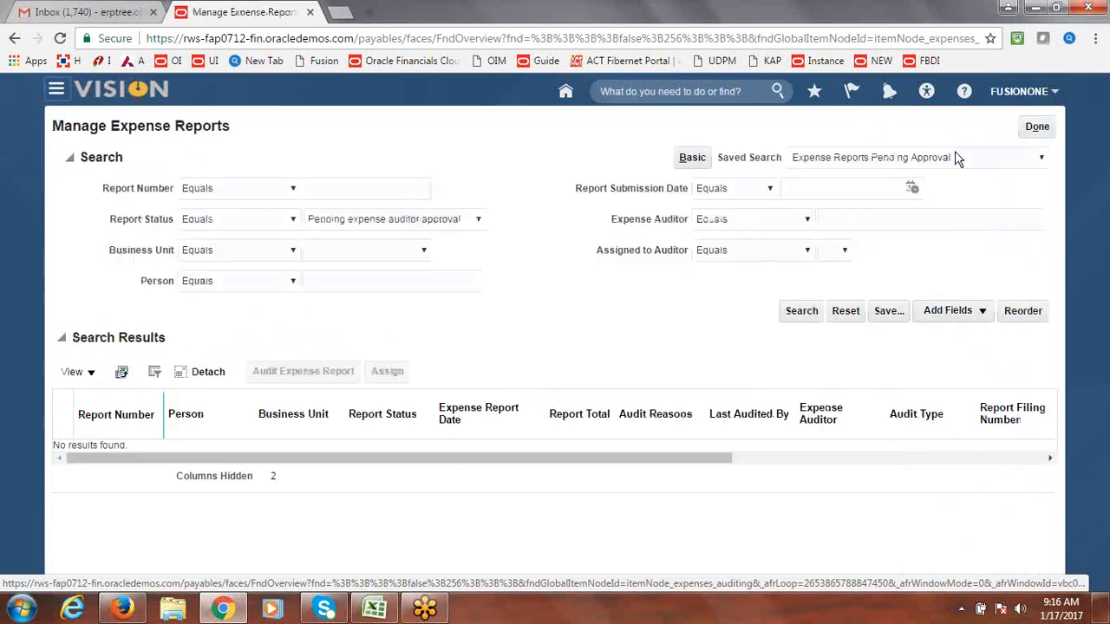
Step: Clear the Report Status filter to list the four pending reports and widen the status column
{"action": "left_click", "coordinate": [480, 223]}
{"action": "scroll", "coordinate": [470, 251], "scroll_direction": "up", "scroll_amount": 1}
{"action": "left_click", "coordinate": [471, 239]}
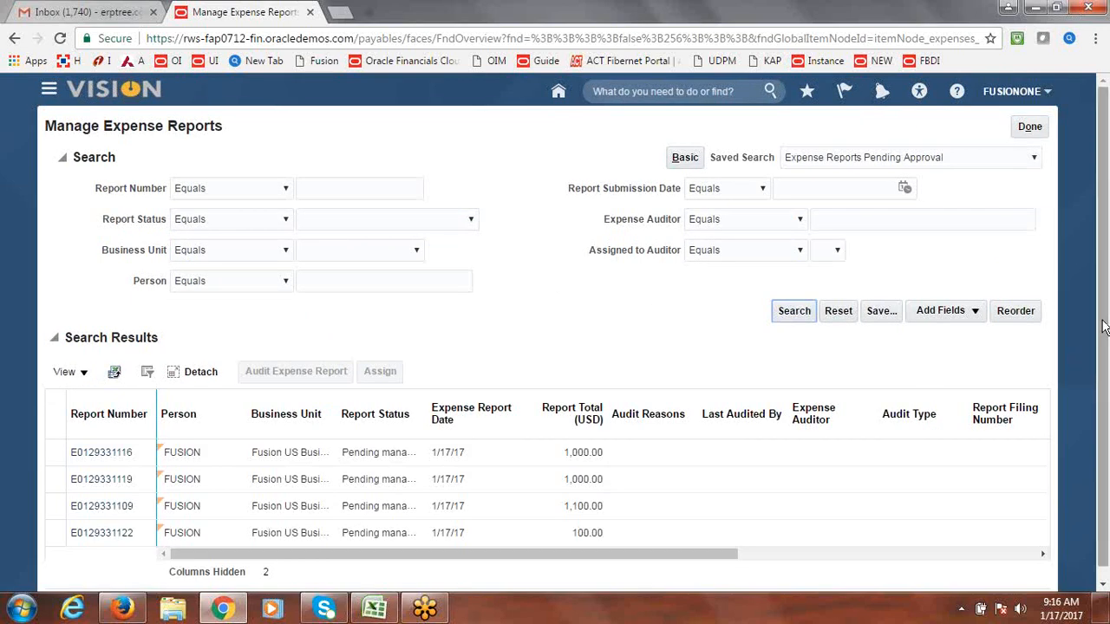
{"action": "left_click_drag", "start_coordinate": [1103, 323], "coordinate": [1108, 436]}
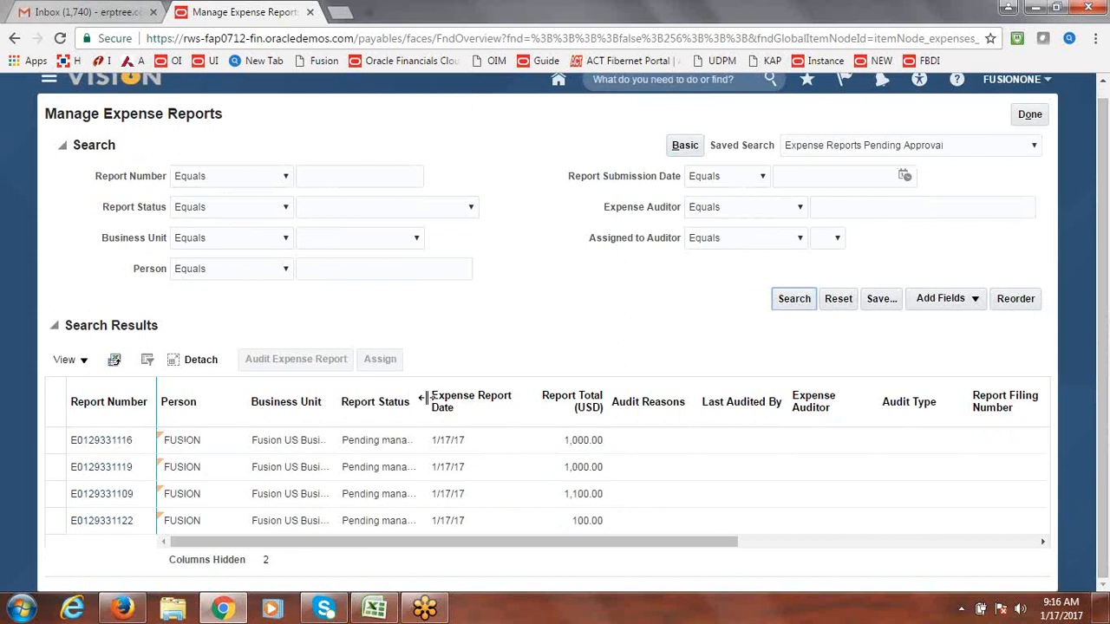
{"action": "left_click_drag", "start_coordinate": [425, 397], "coordinate": [698, 407]}
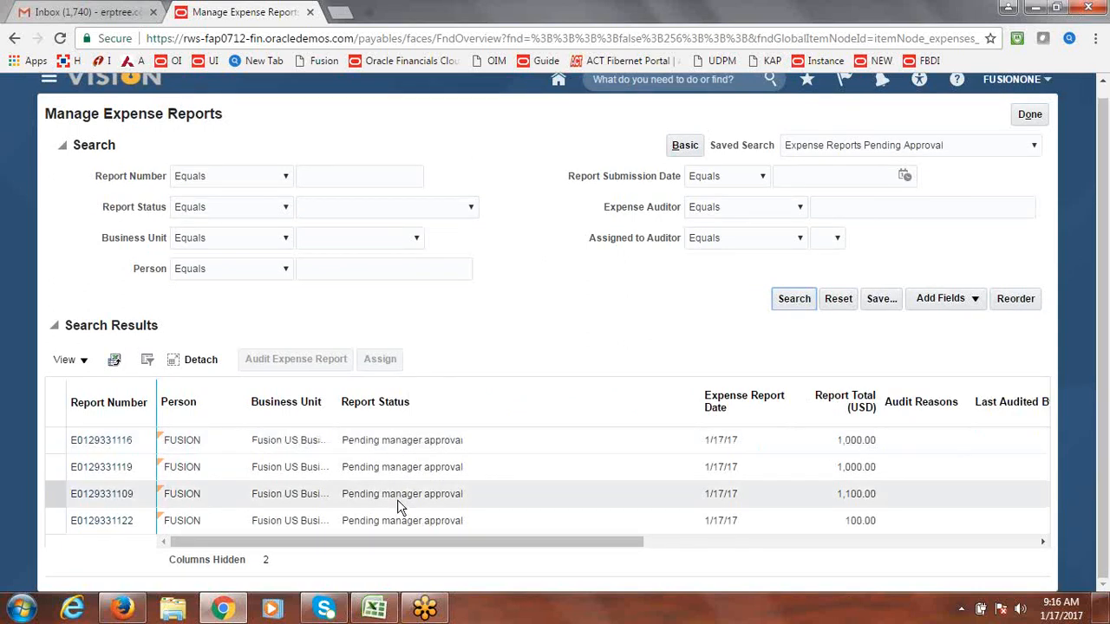
{"action": "left_click", "coordinate": [89, 446]}
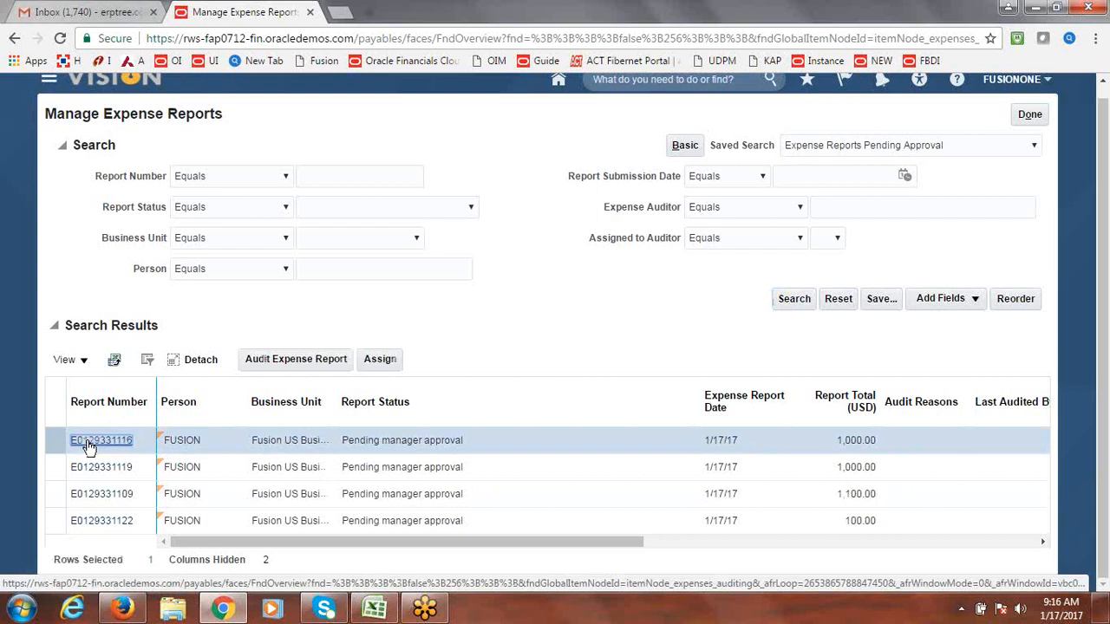
{"action": "left_click", "coordinate": [89, 443]}
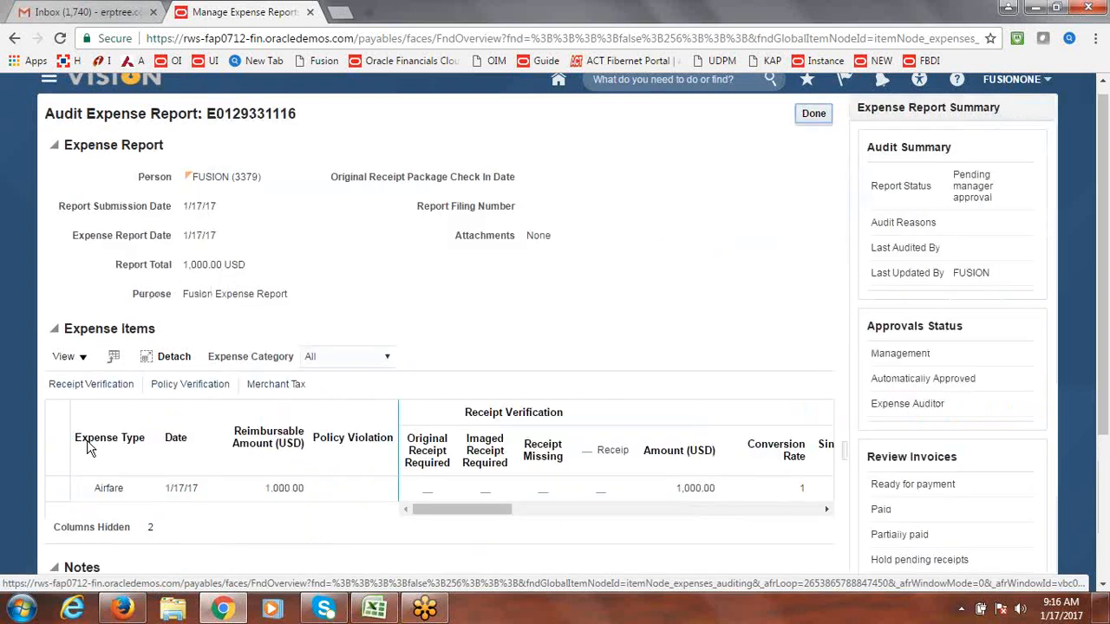
{"action": "left_click", "coordinate": [813, 115]}
{"action": "left_click_drag", "start_coordinate": [1104, 278], "coordinate": [1100, 149]}
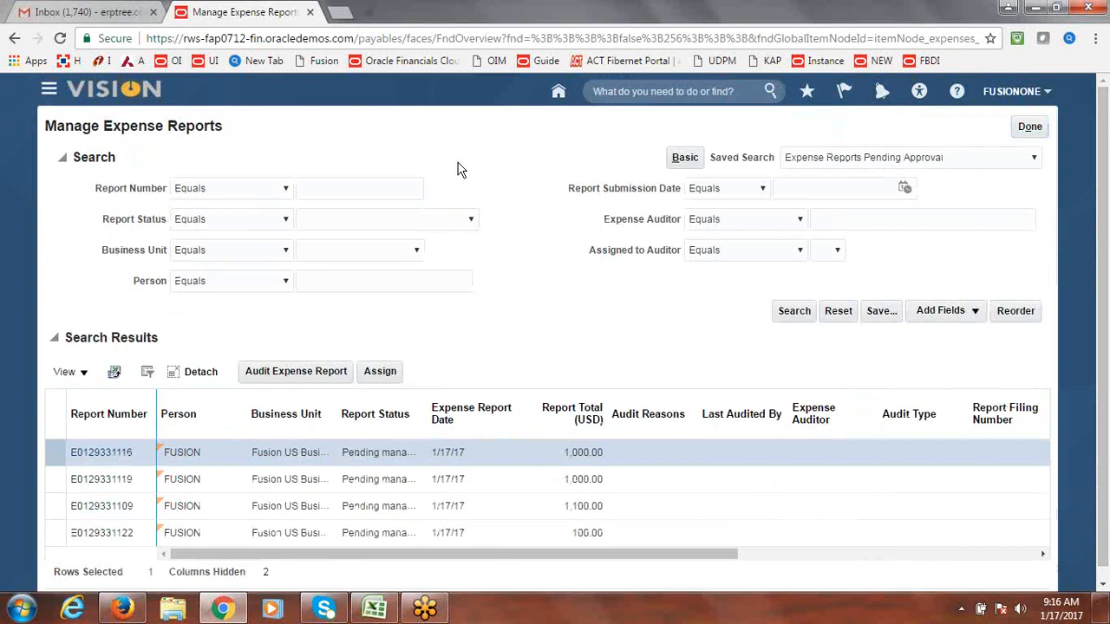
{"action": "left_click", "coordinate": [1029, 127]}
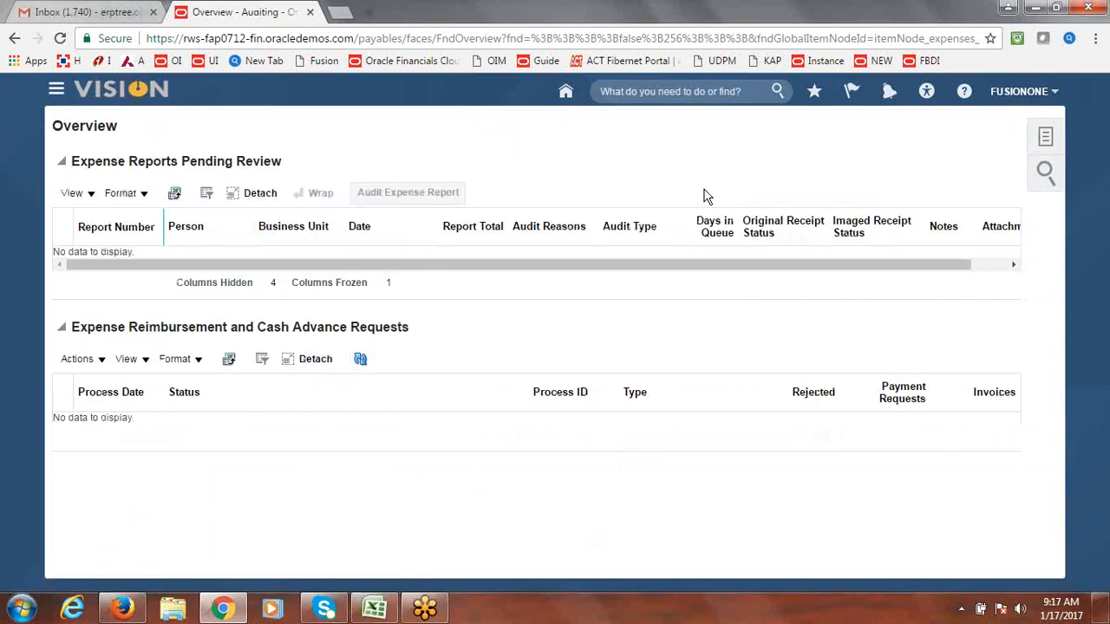
Step: Switch to the BPM Worklist in Firefox and go to the worklist Home
{"action": "left_click", "coordinate": [1048, 97]}
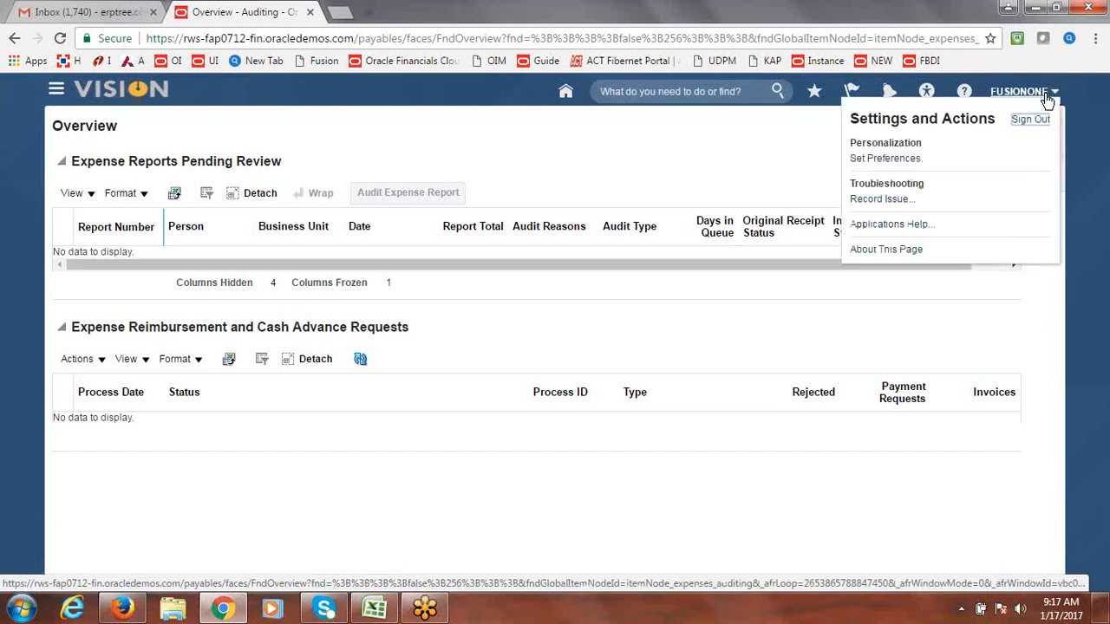
{"action": "left_click", "coordinate": [122, 609]}
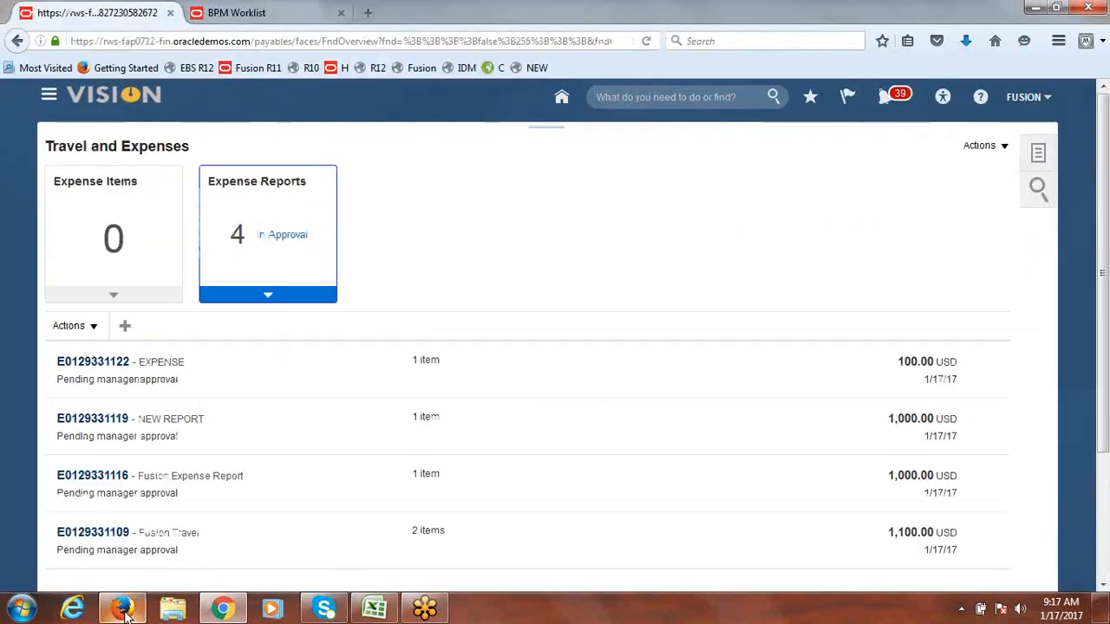
{"action": "left_click", "coordinate": [286, 10]}
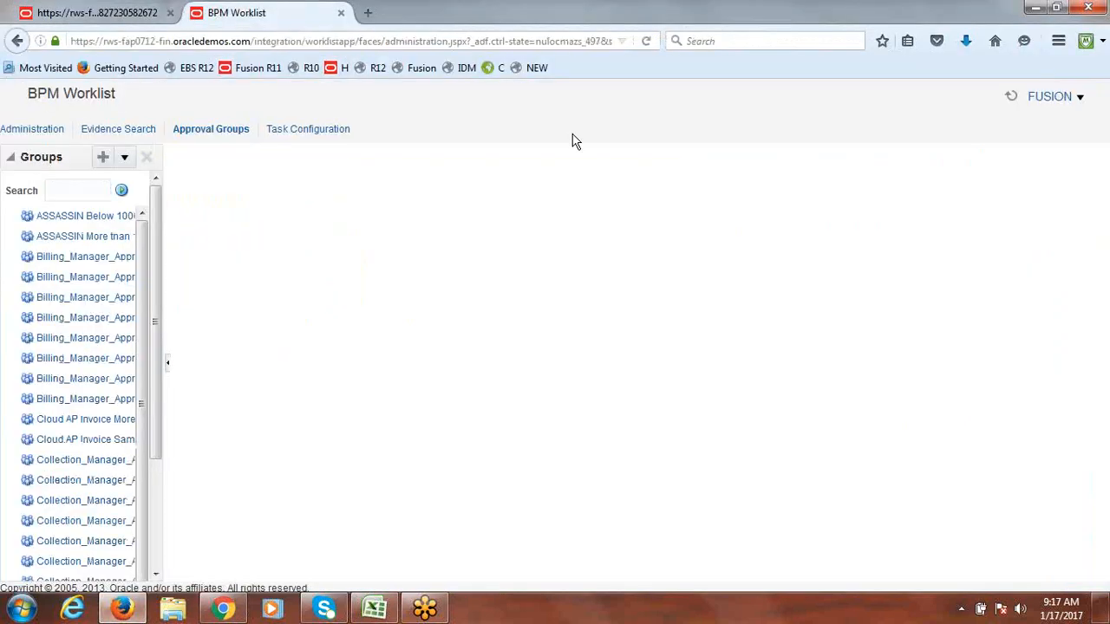
{"action": "left_click", "coordinate": [1067, 99]}
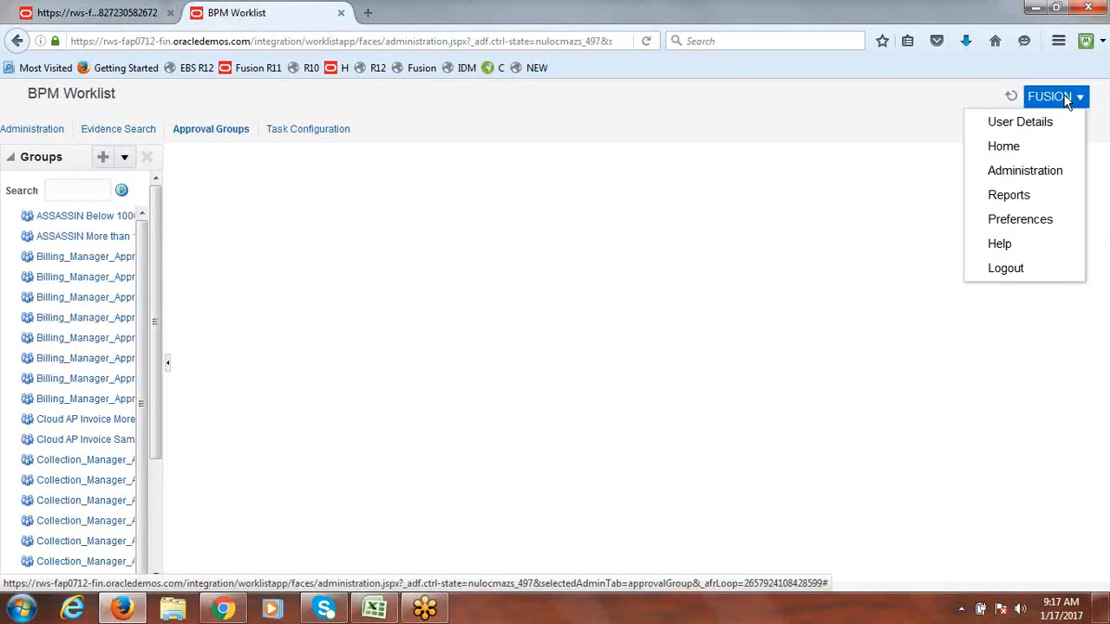
{"action": "left_click", "coordinate": [1035, 152]}
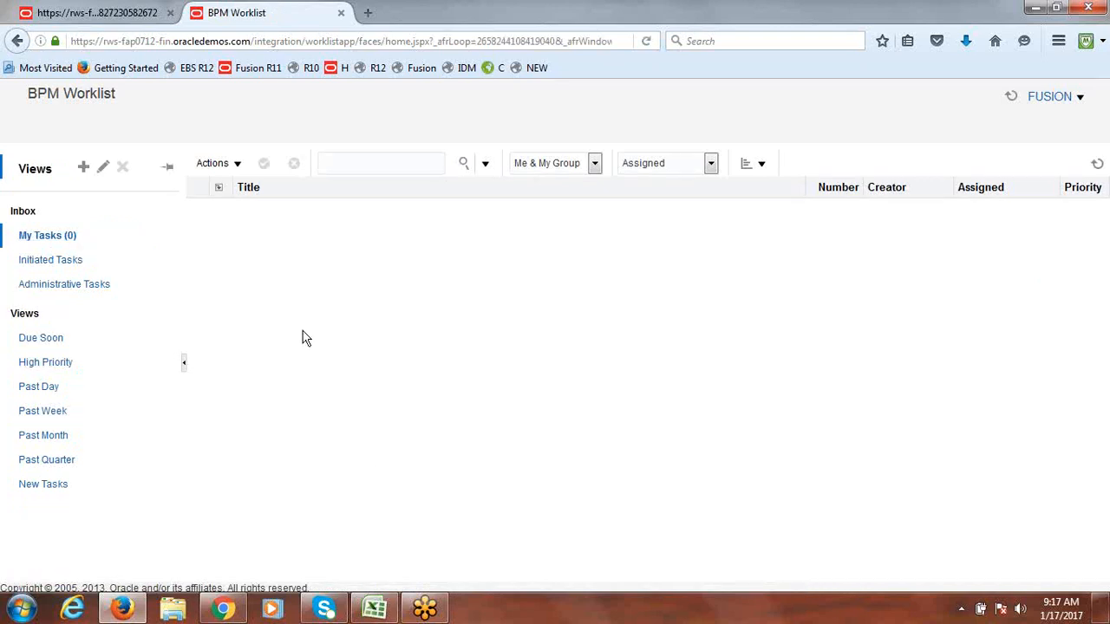
Step: Reload the worklist home page, confirming My Tasks shows 0
{"action": "left_click", "coordinate": [237, 42]}
{"action": "key", "text": "Return"}
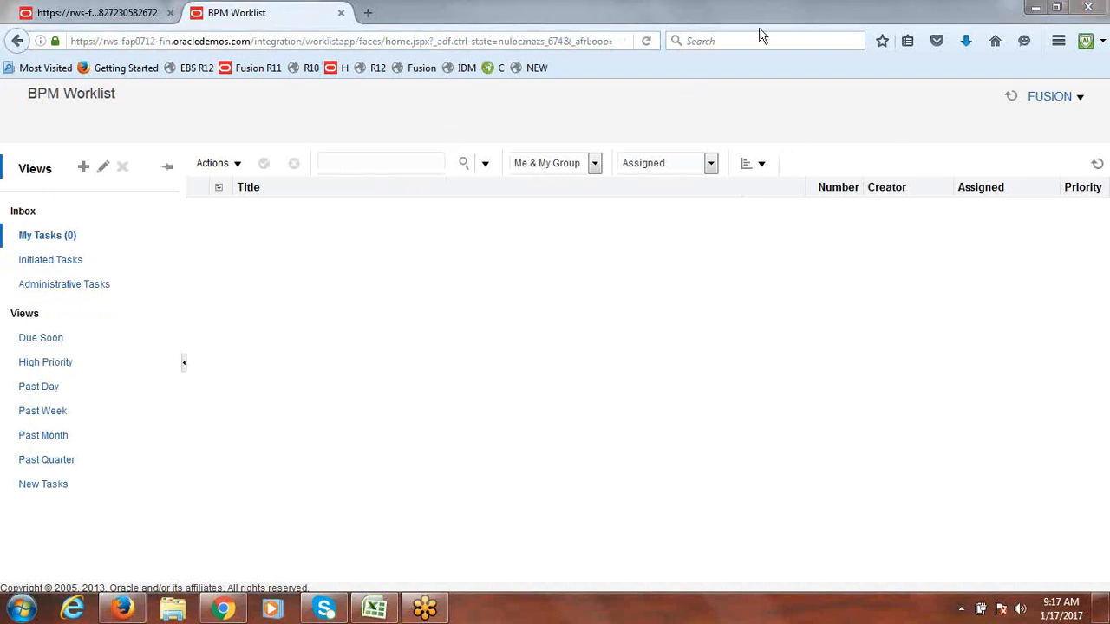
{"action": "left_click", "coordinate": [646, 41]}
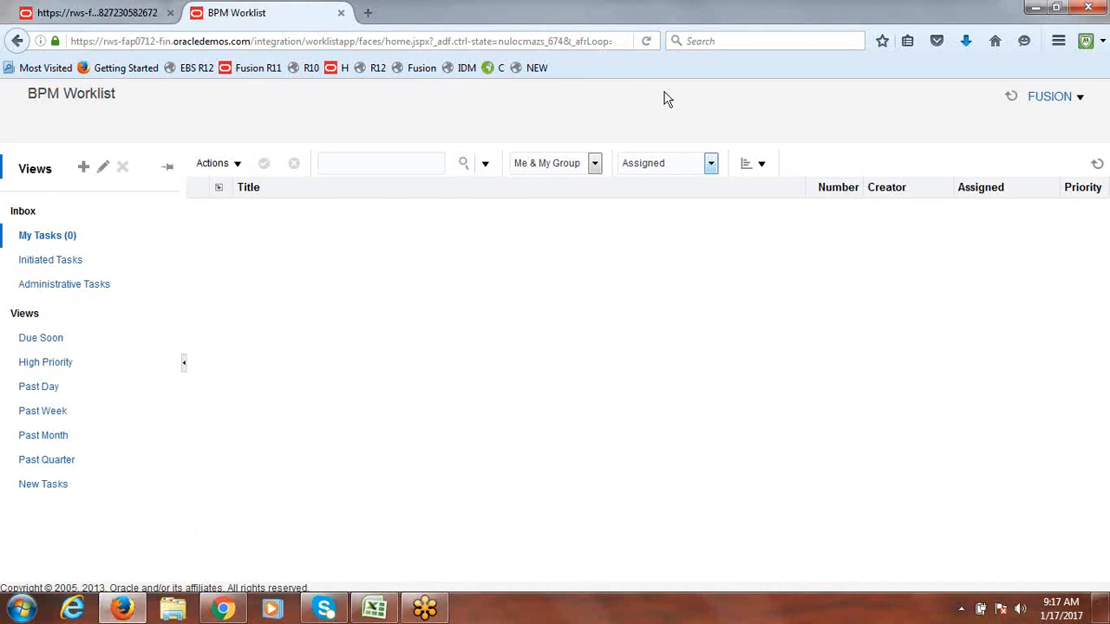
{"action": "left_click", "coordinate": [223, 608]}
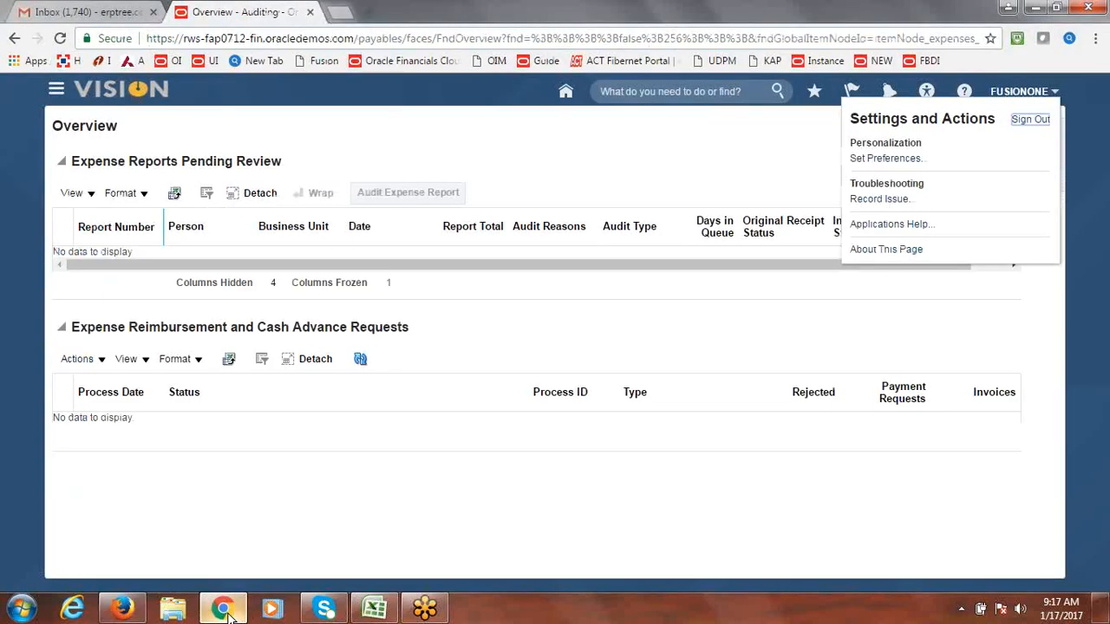
{"action": "left_click", "coordinate": [123, 609]}
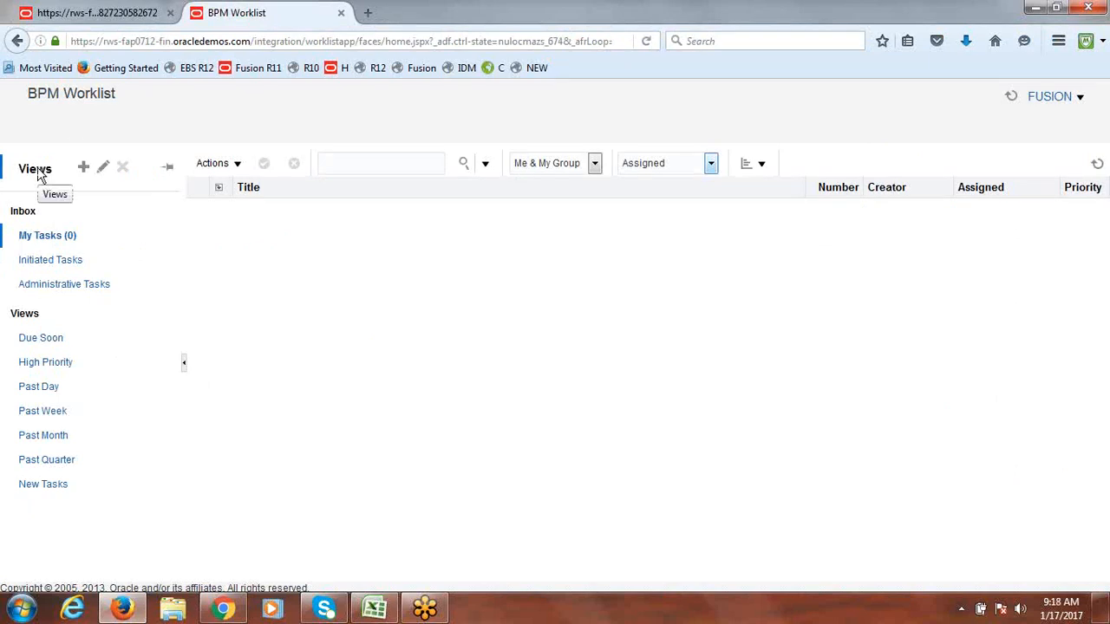
Step: Browse the Worklist Administration task configuration list, then return to Travel and Expenses
{"action": "left_click", "coordinate": [1067, 97]}
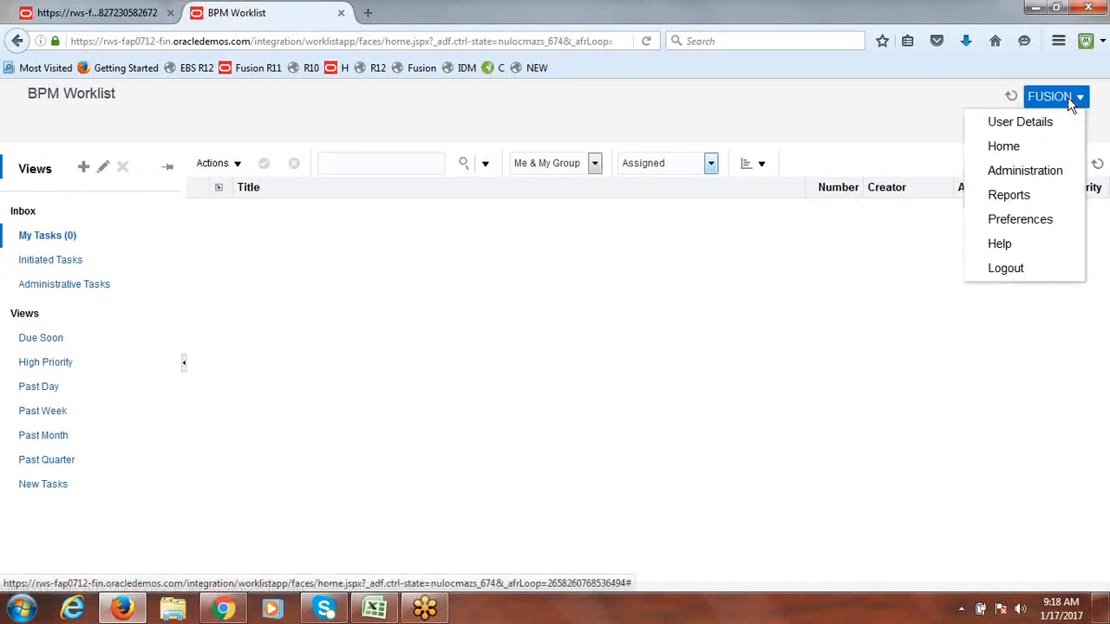
{"action": "left_click", "coordinate": [1032, 171]}
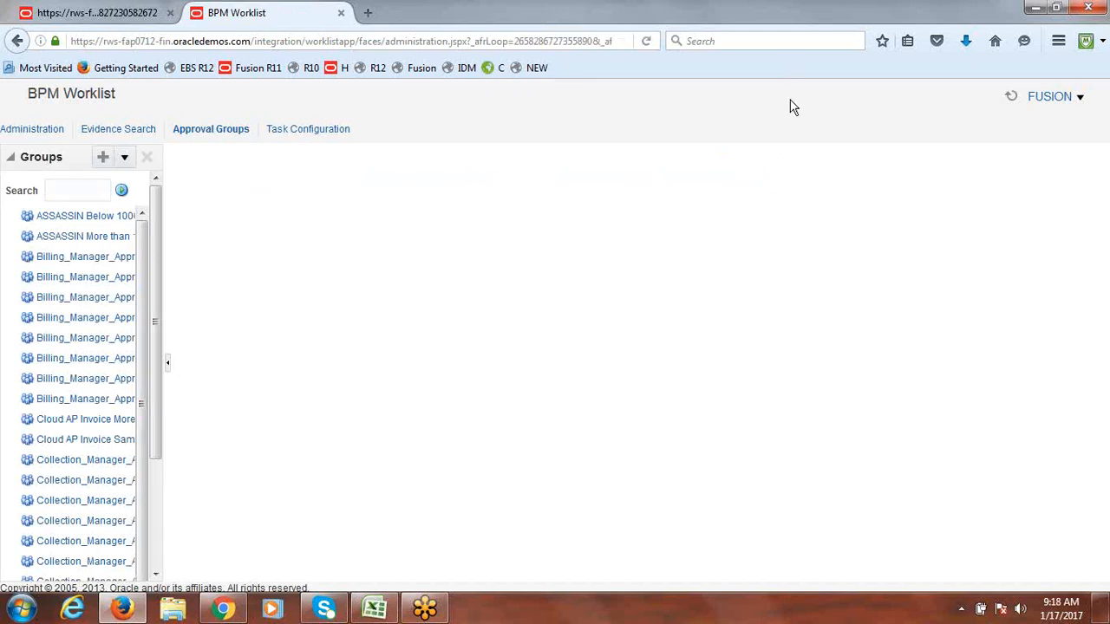
{"action": "left_click", "coordinate": [295, 131]}
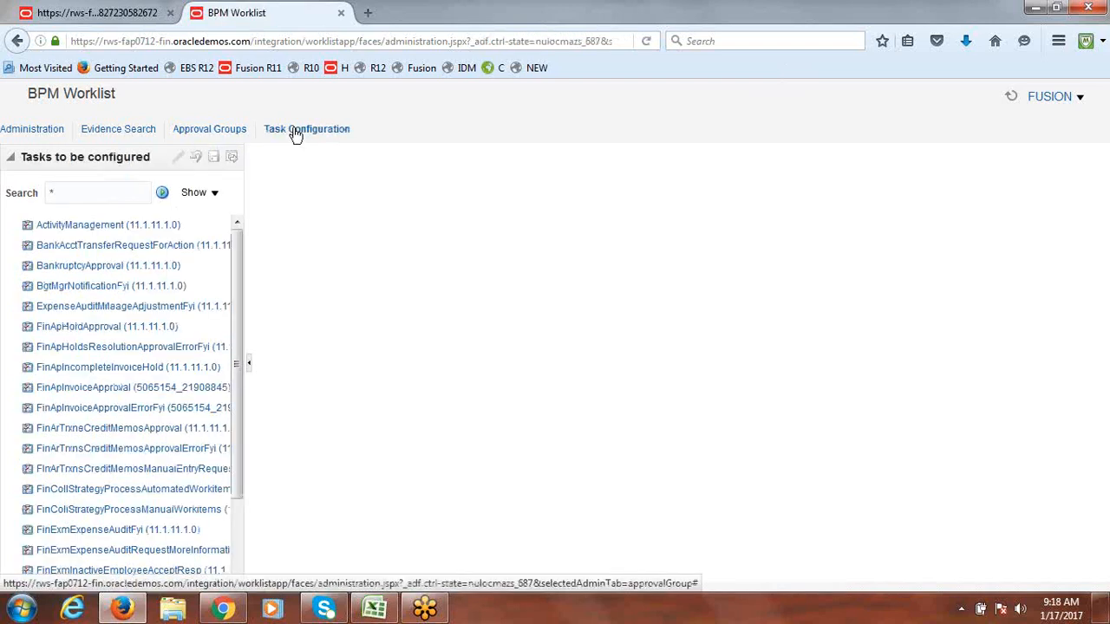
{"action": "left_click_drag", "start_coordinate": [239, 270], "coordinate": [237, 232]}
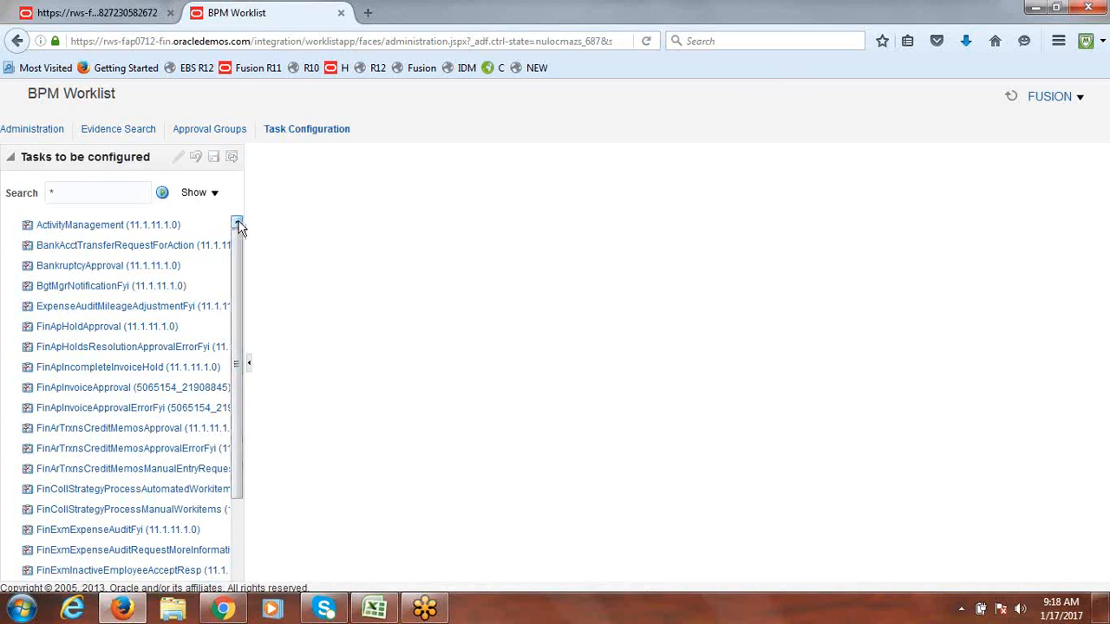
{"action": "left_click", "coordinate": [142, 17]}
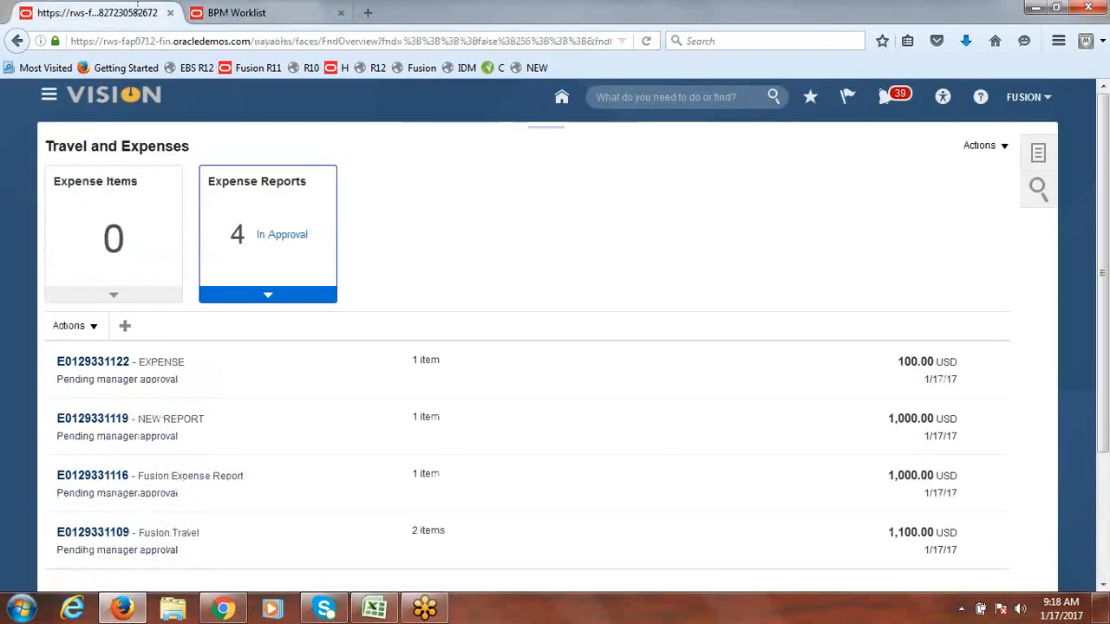
Step: Go to the Manage Users page from the work areas list
{"action": "left_click", "coordinate": [48, 99]}
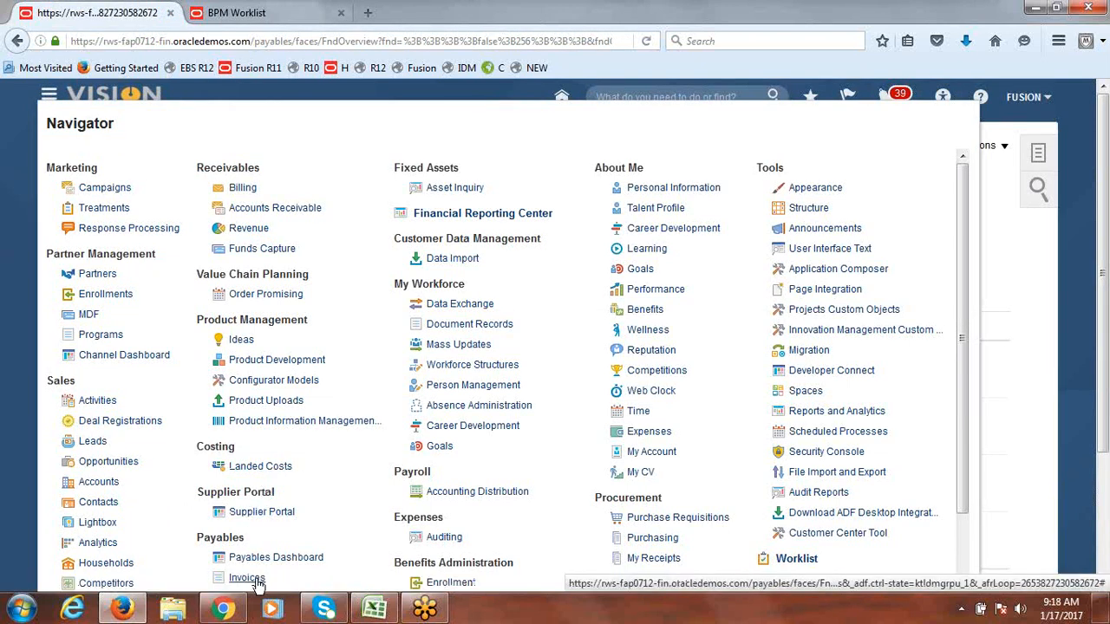
{"action": "scroll", "coordinate": [1106, 252], "scroll_direction": "down", "scroll_amount": 1}
{"action": "left_click_drag", "start_coordinate": [1106, 253], "coordinate": [1106, 341]}
{"action": "left_click", "coordinate": [780, 385]}
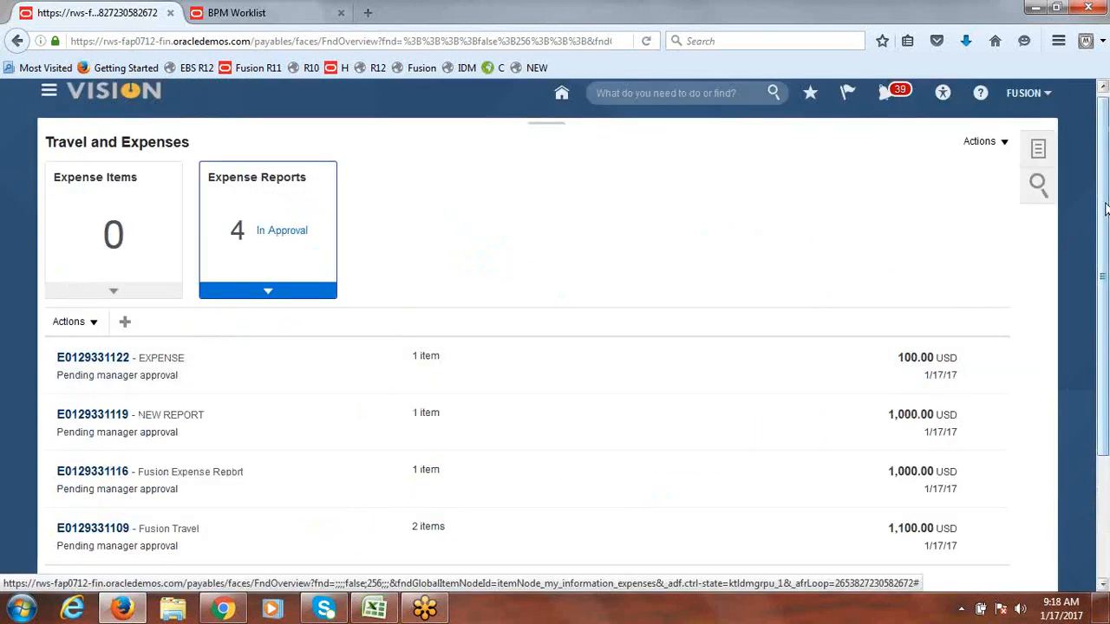
{"action": "left_click", "coordinate": [49, 94]}
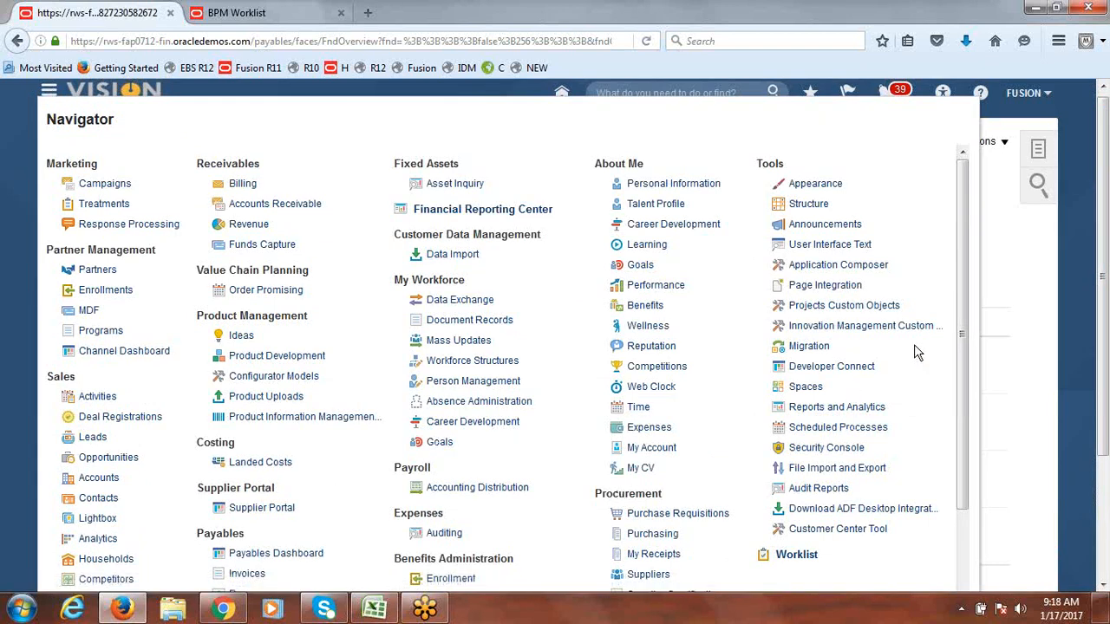
{"action": "scroll", "coordinate": [963, 314], "scroll_direction": "down", "scroll_amount": 2}
{"action": "left_click_drag", "start_coordinate": [962, 314], "coordinate": [964, 395]}
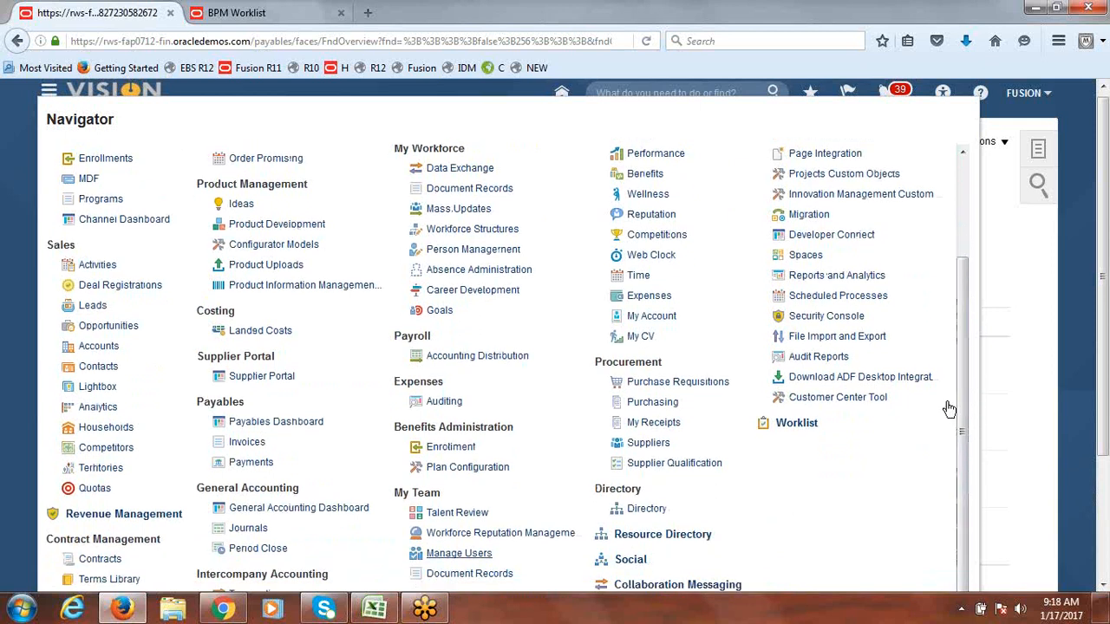
{"action": "left_click", "coordinate": [436, 562]}
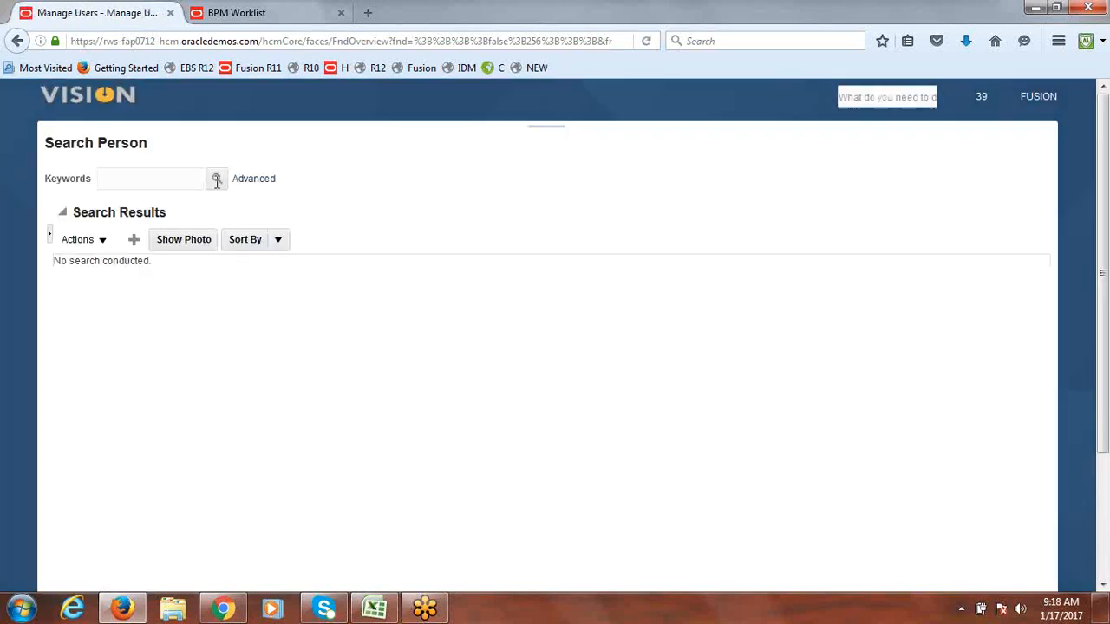
Step: Search for the approver user and open their Manage Expense Information page
{"action": "type", "text": "fusionone"}
{"action": "left_click", "coordinate": [217, 179]}
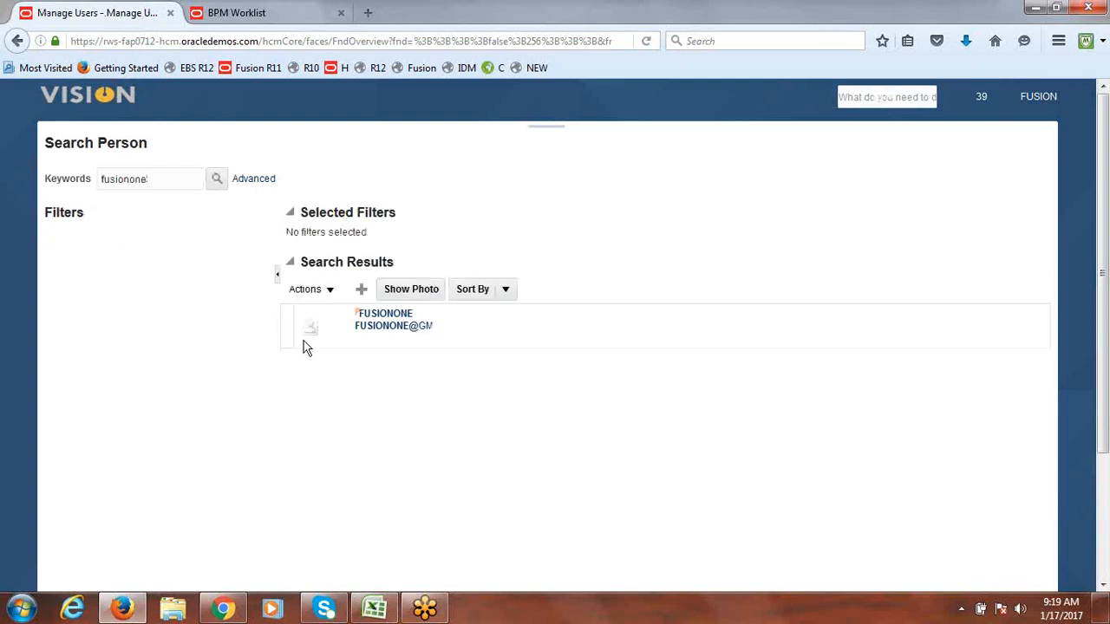
{"action": "left_click", "coordinate": [284, 323]}
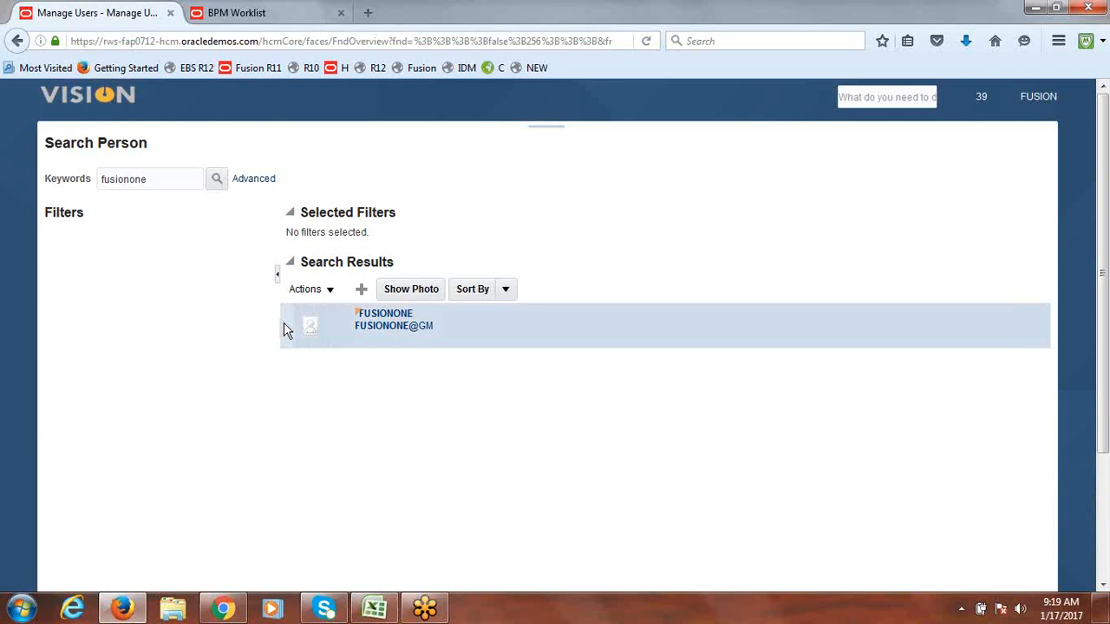
{"action": "mouse_move", "coordinate": [374, 328]}
{"action": "left_click", "coordinate": [331, 292]}
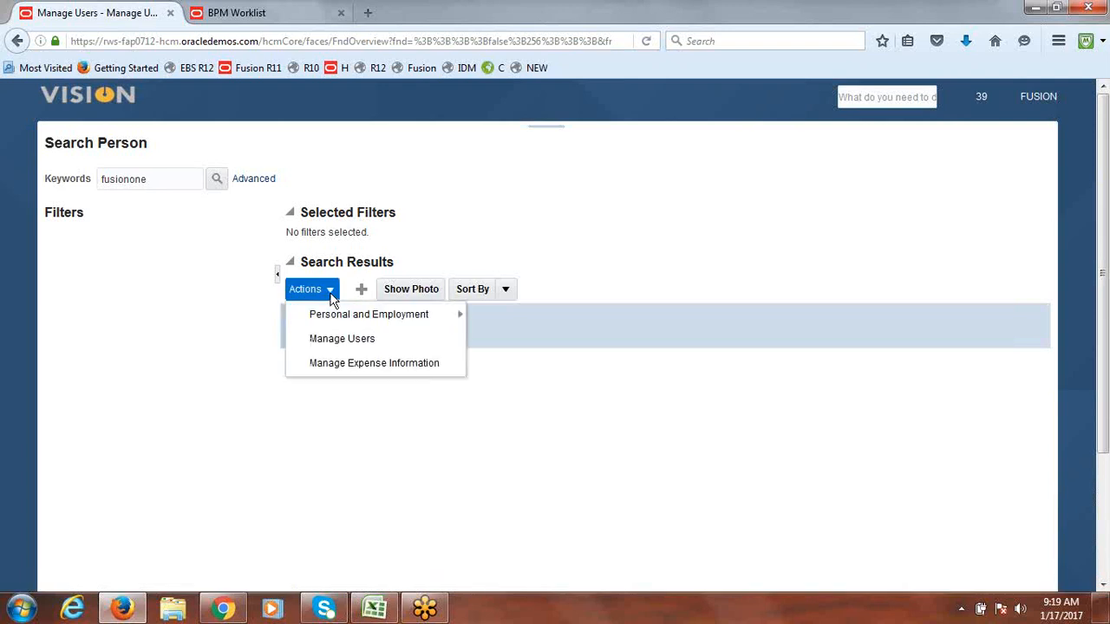
{"action": "left_click", "coordinate": [345, 364]}
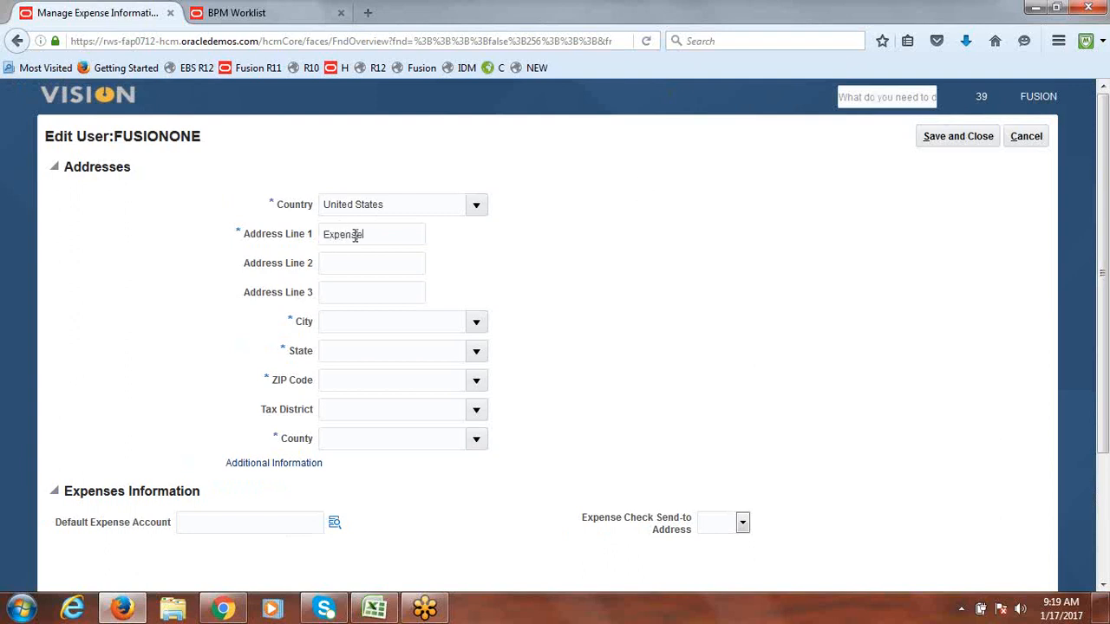
Step: Search for and select ZIP code 96028 for the Fall River Mills address
{"action": "left_click", "coordinate": [477, 384]}
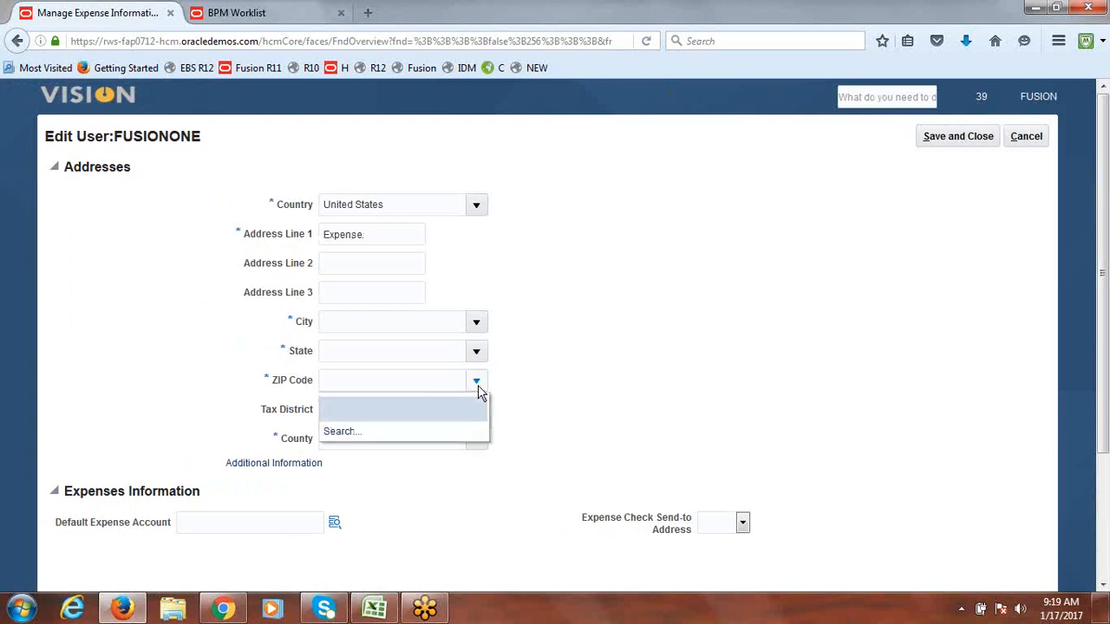
{"action": "left_click", "coordinate": [346, 437]}
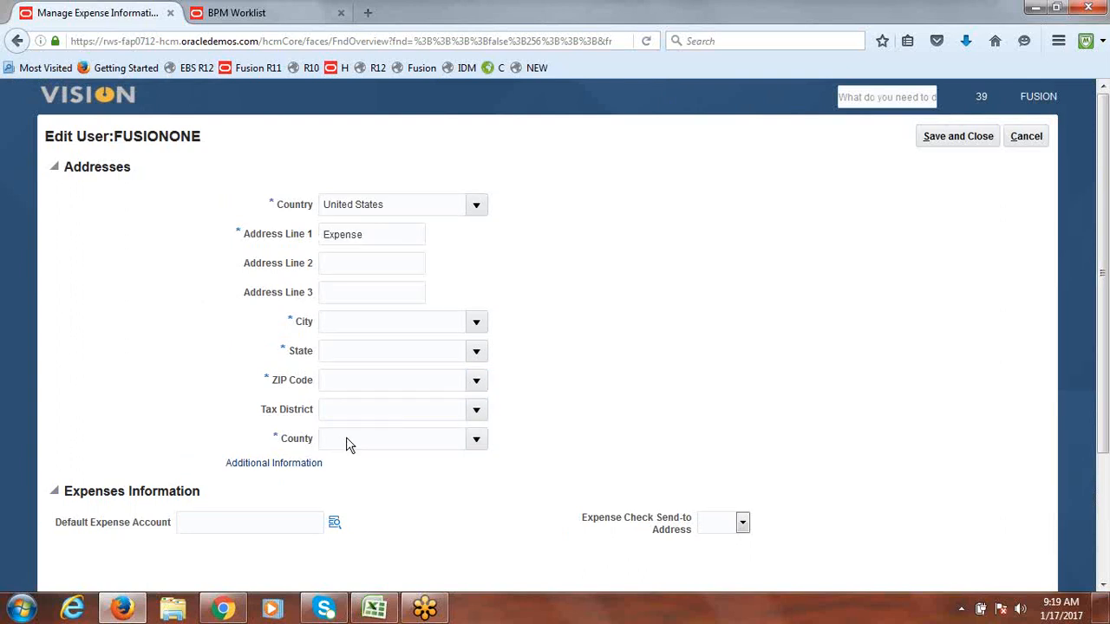
{"action": "left_click", "coordinate": [921, 334]}
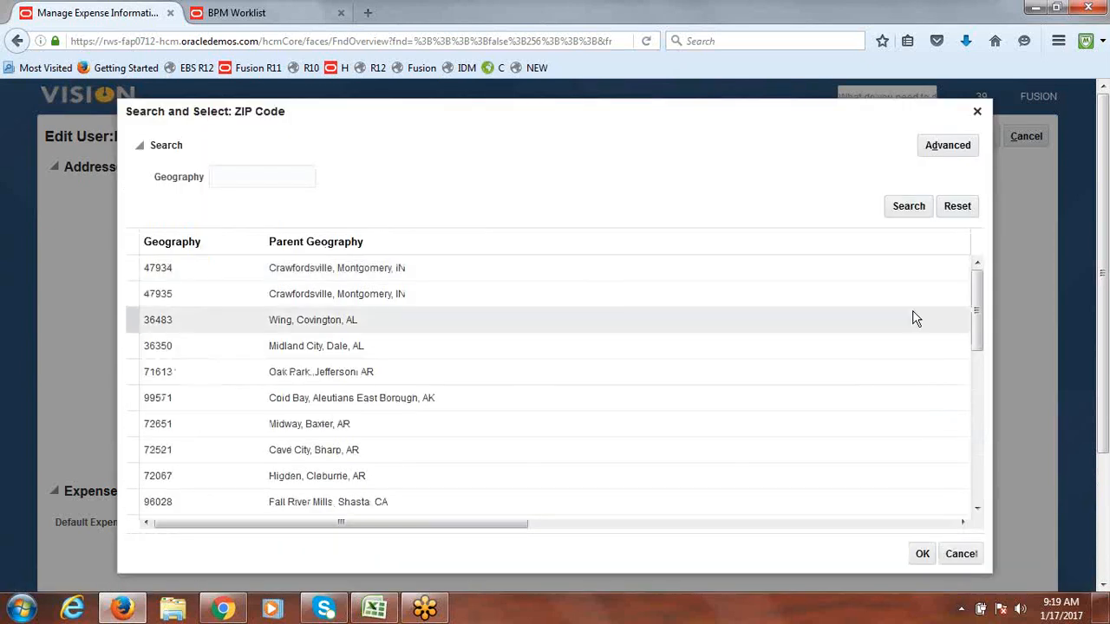
{"action": "left_click", "coordinate": [387, 503]}
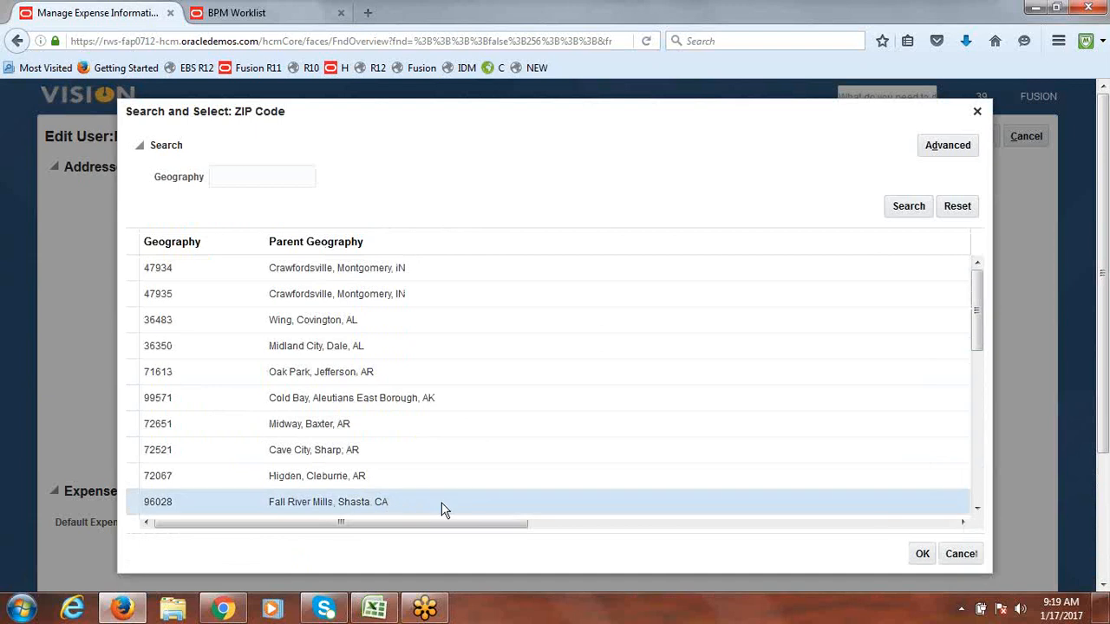
{"action": "left_click", "coordinate": [916, 555]}
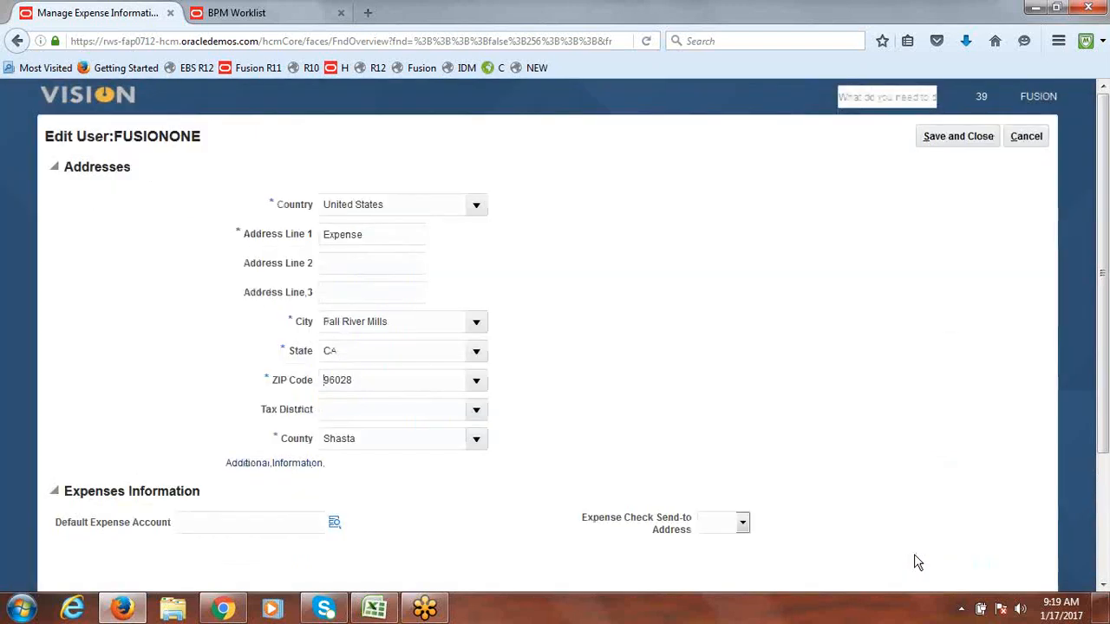
Step: Start the default expense account with Company 1000 and Department 1000 Finance
{"action": "left_click", "coordinate": [335, 522]}
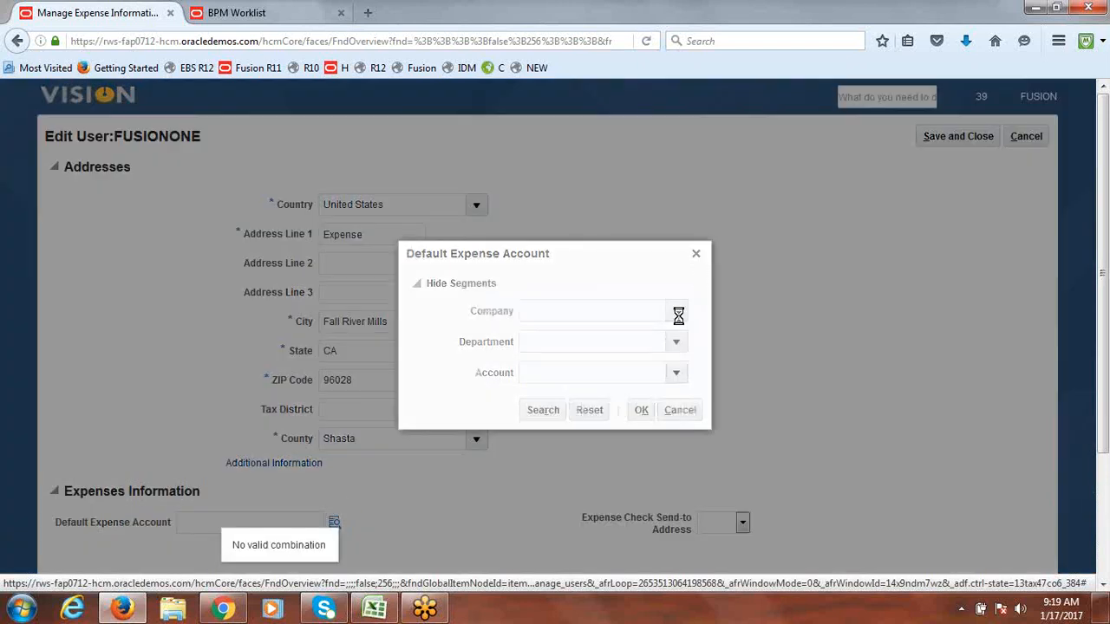
{"action": "left_click", "coordinate": [678, 317]}
{"action": "left_click", "coordinate": [660, 334]}
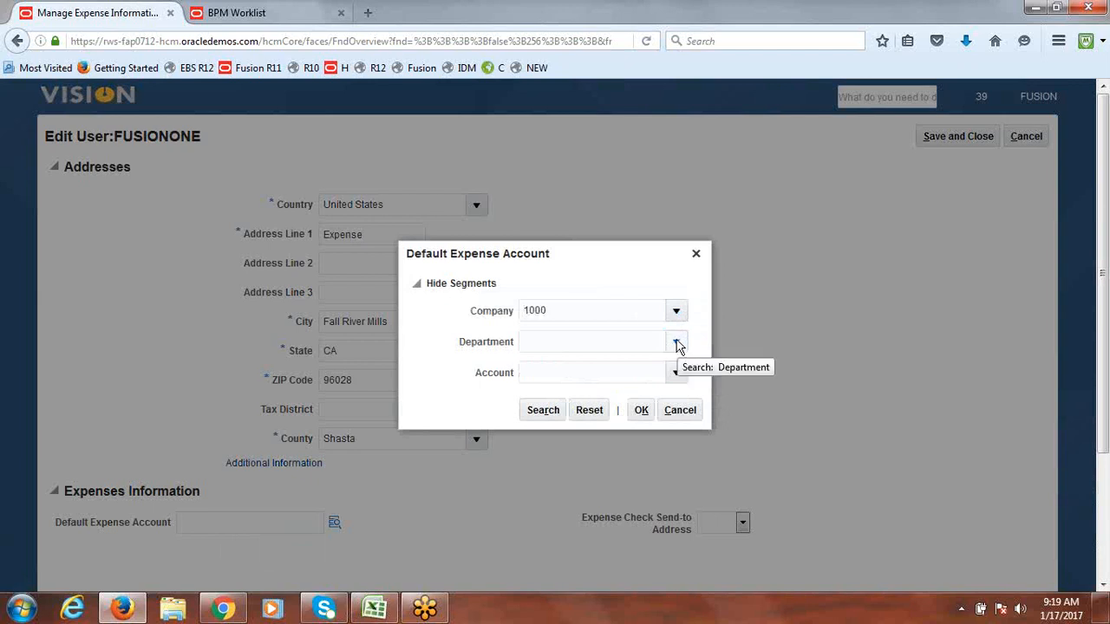
{"action": "left_click", "coordinate": [677, 344]}
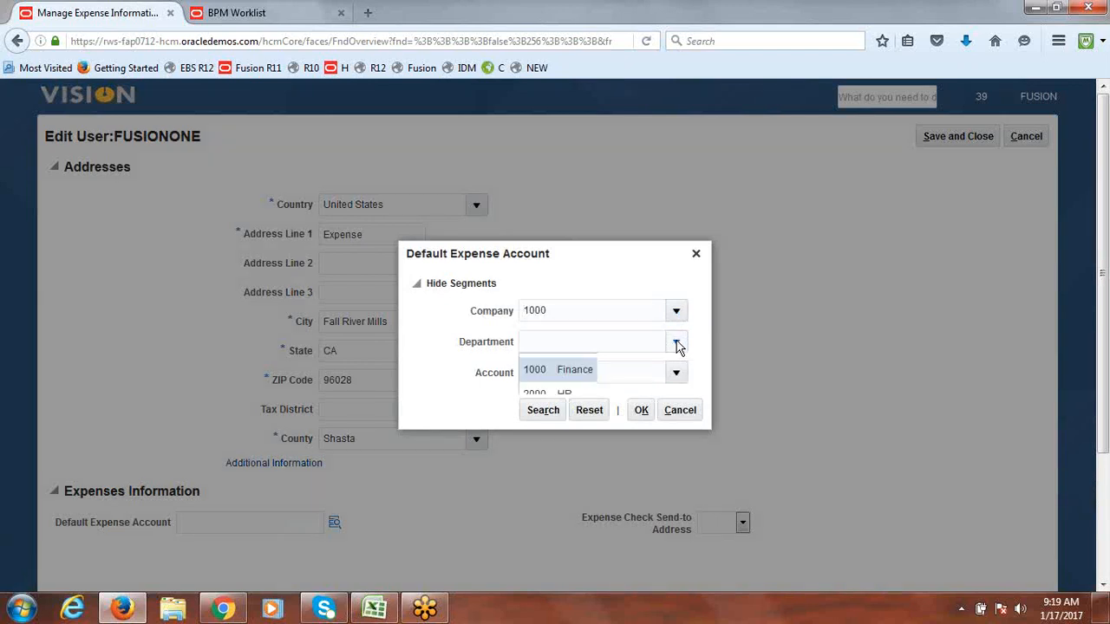
{"action": "left_click", "coordinate": [584, 371]}
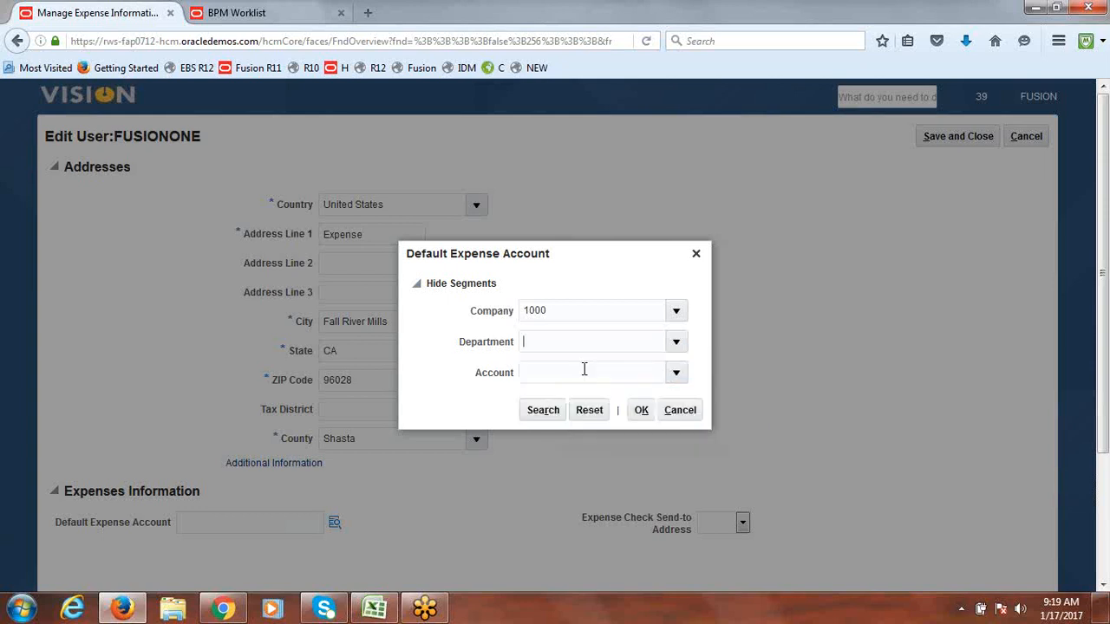
Step: Find account 11222 Employee Expense, accept 1000.1000.11222, and send expense checks to Office
{"action": "left_click", "coordinate": [678, 375]}
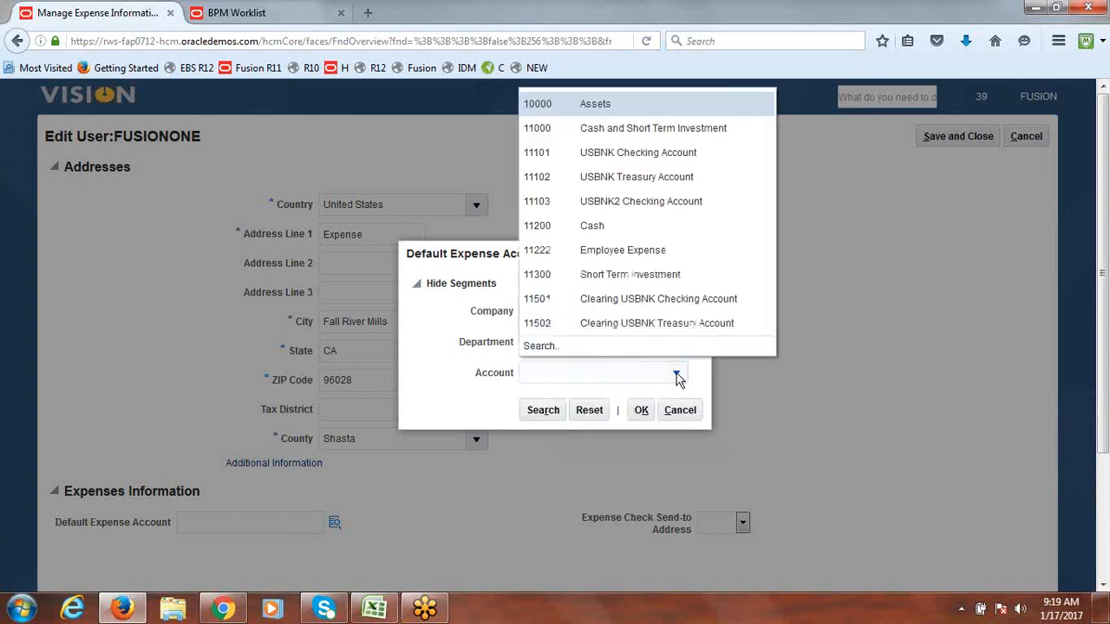
{"action": "left_click", "coordinate": [540, 346]}
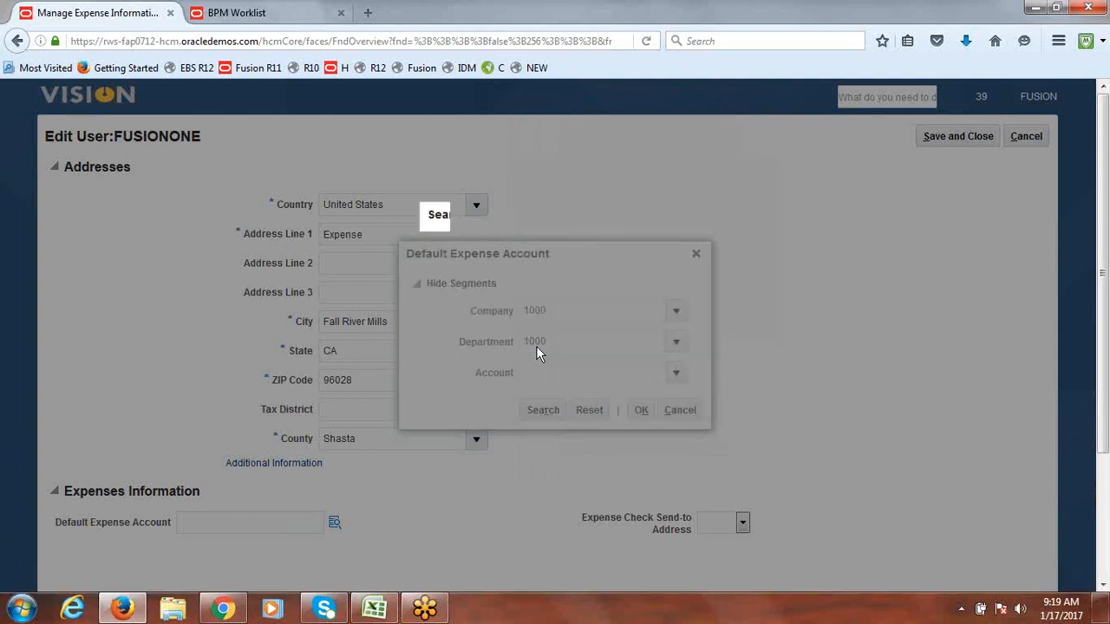
{"action": "left_click", "coordinate": [540, 336]}
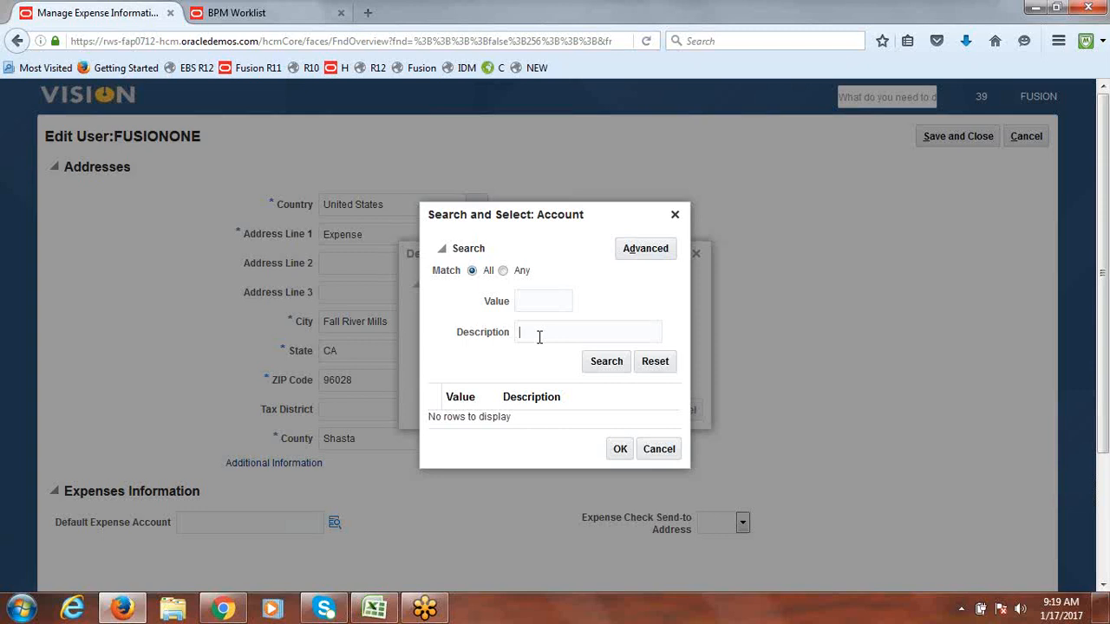
{"action": "type", "text": "Ex"}
{"action": "key", "text": "BackSpace"}
{"action": "type", "text": "m"}
{"action": "left_click", "coordinate": [545, 351]}
{"action": "left_click", "coordinate": [608, 363]}
{"action": "left_click", "coordinate": [552, 404]}
{"action": "left_click", "coordinate": [619, 470]}
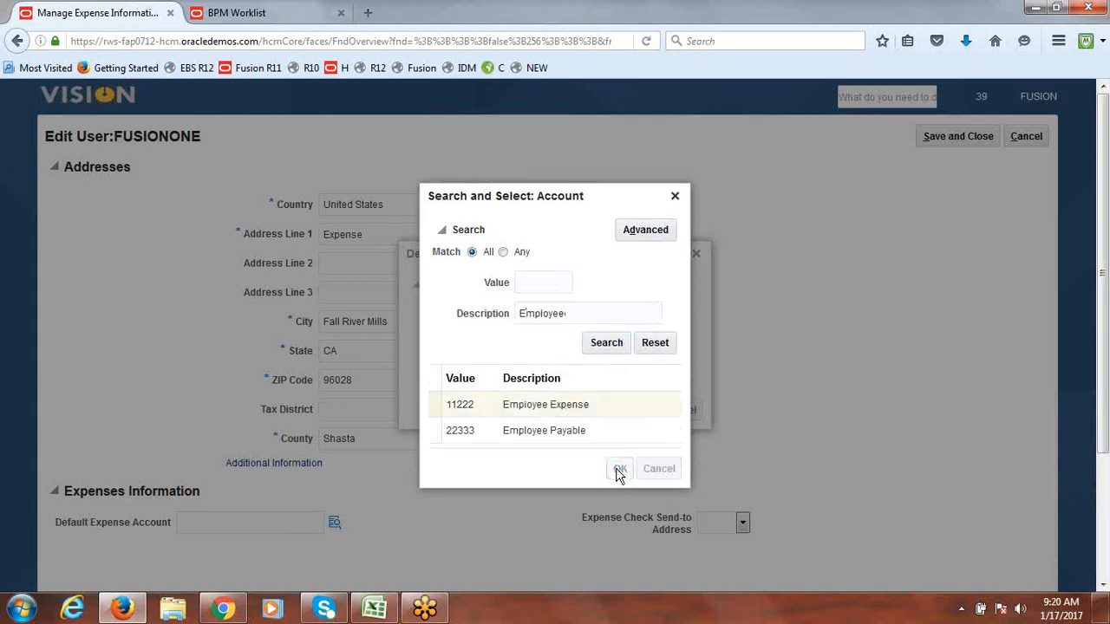
{"action": "left_click", "coordinate": [642, 413]}
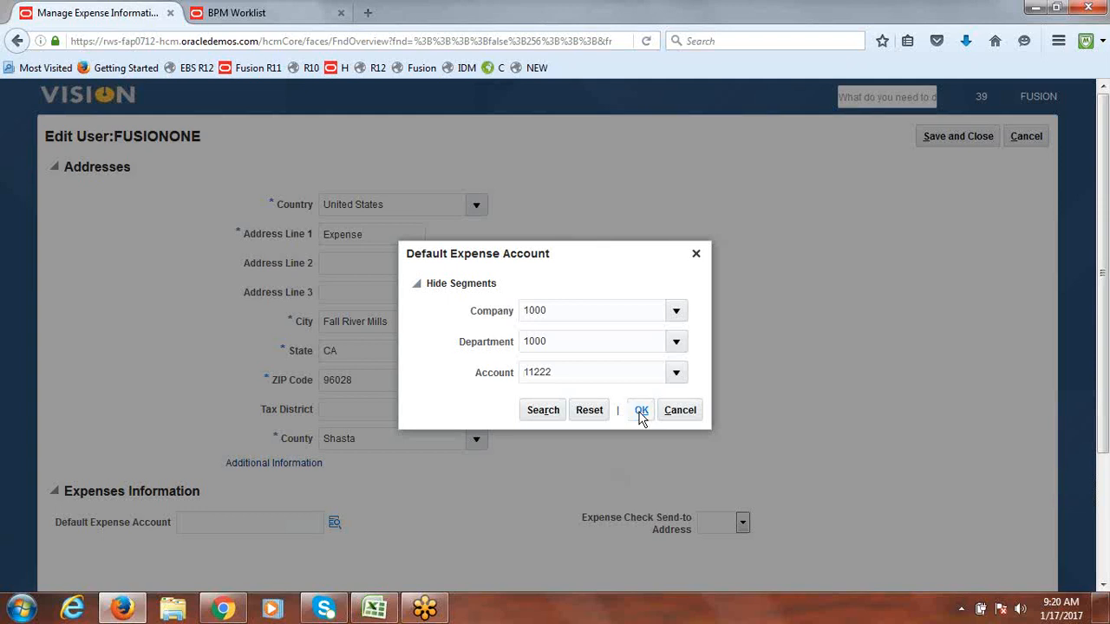
{"action": "left_click", "coordinate": [743, 523]}
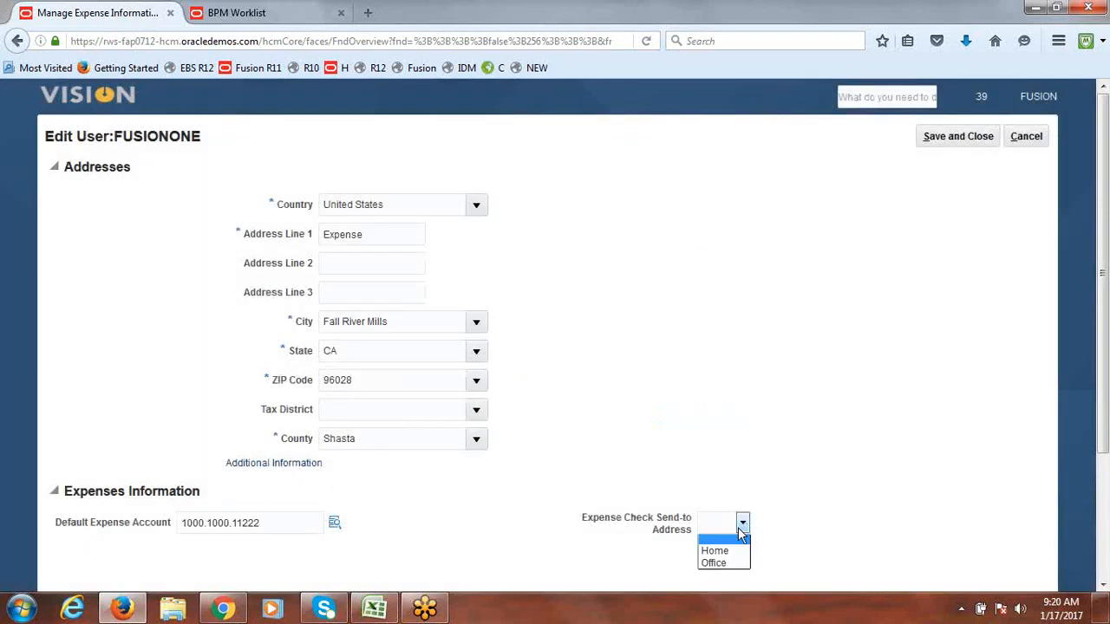
{"action": "left_click", "coordinate": [726, 564]}
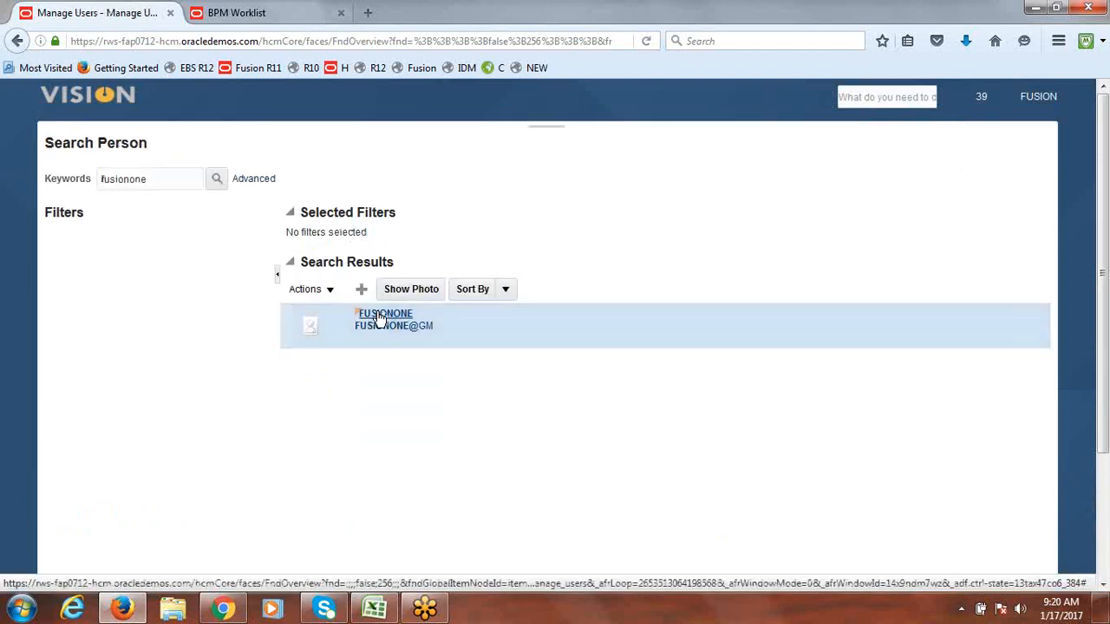
Step: Save and close the approver FUSIONONE's user record
{"action": "left_click", "coordinate": [379, 319]}
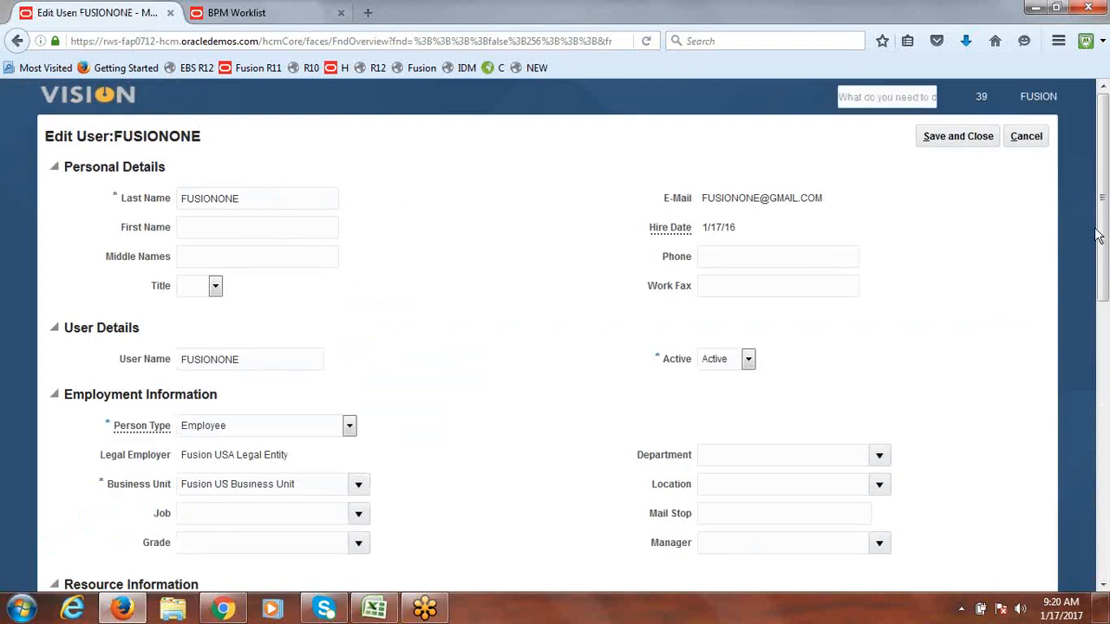
{"action": "left_click_drag", "start_coordinate": [1102, 239], "coordinate": [1091, 211]}
{"action": "left_click", "coordinate": [979, 140]}
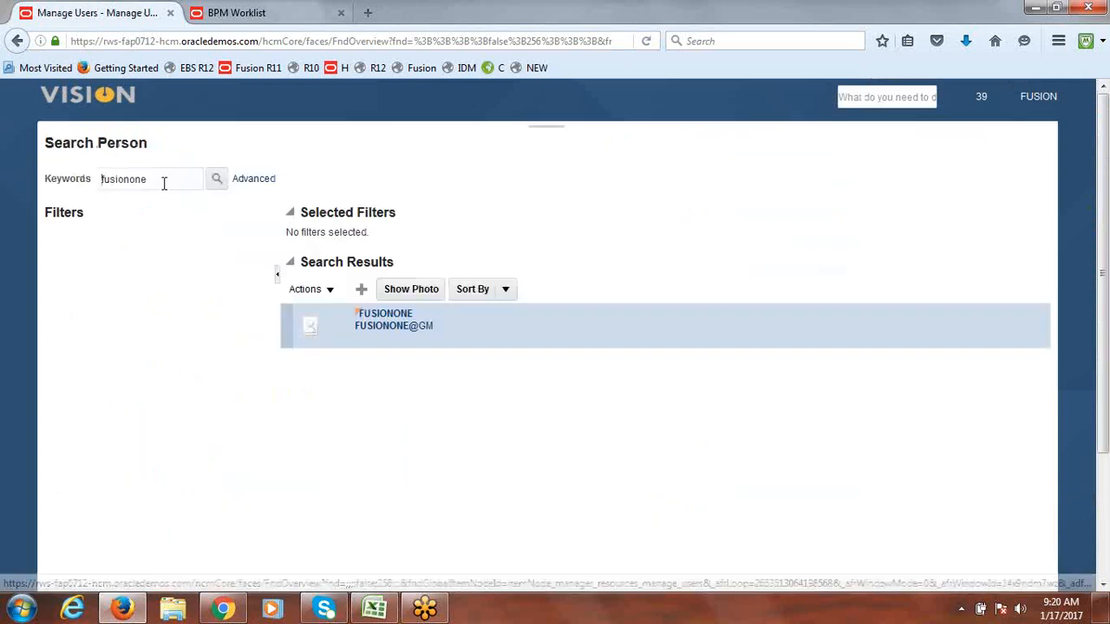
Step: Search 'fus', open the FUSION user, and save it with FUSIONONE as manager
{"action": "double_click", "coordinate": [132, 178]}
{"action": "type", "text": "fus"}
{"action": "key", "text": "Return"}
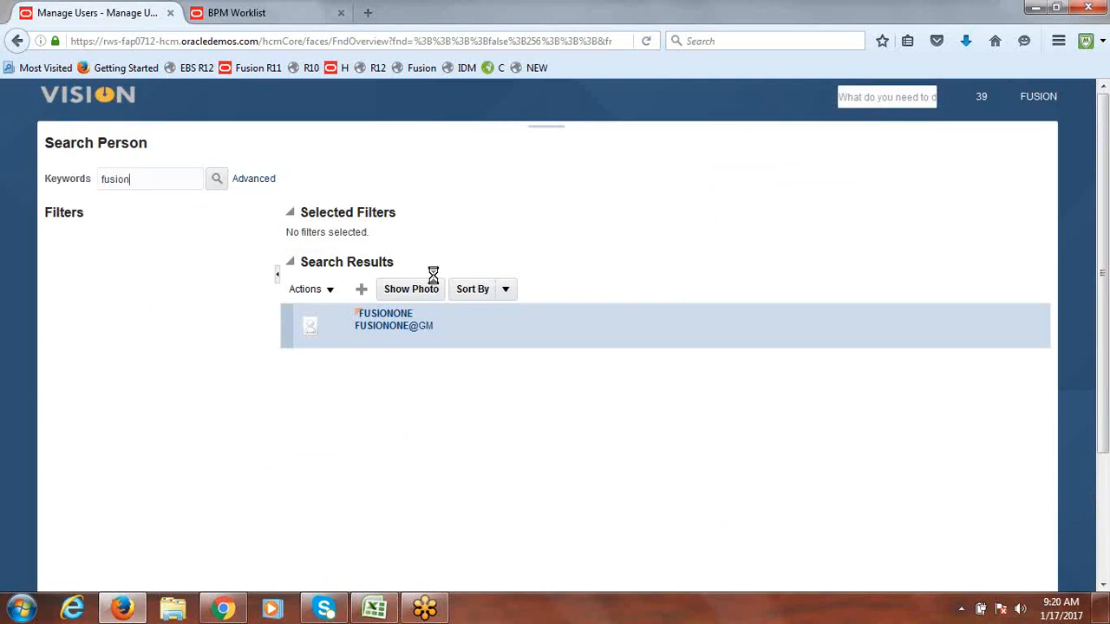
{"action": "left_click", "coordinate": [391, 321]}
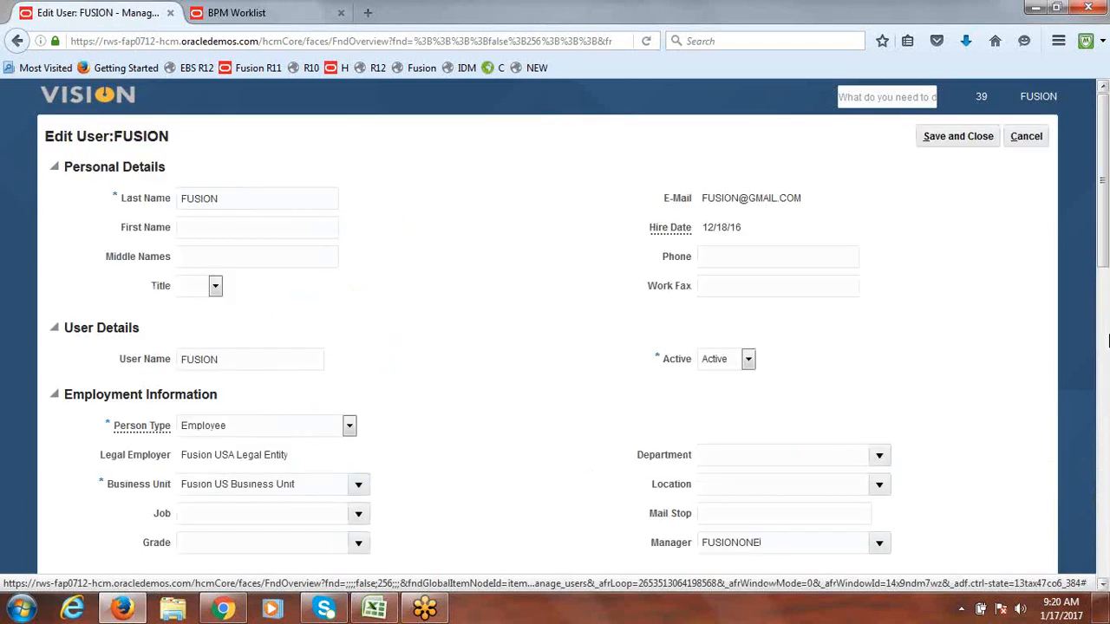
{"action": "scroll", "coordinate": [1106, 277], "scroll_direction": "down", "scroll_amount": 1}
{"action": "left_click_drag", "start_coordinate": [1105, 271], "coordinate": [1101, 200]}
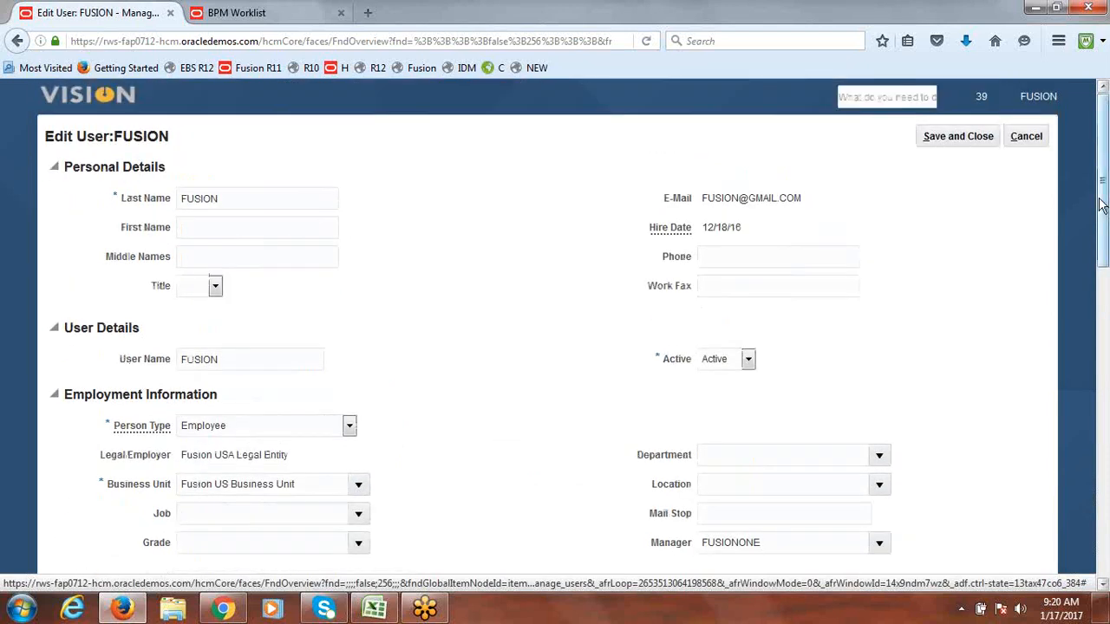
{"action": "left_click", "coordinate": [979, 135]}
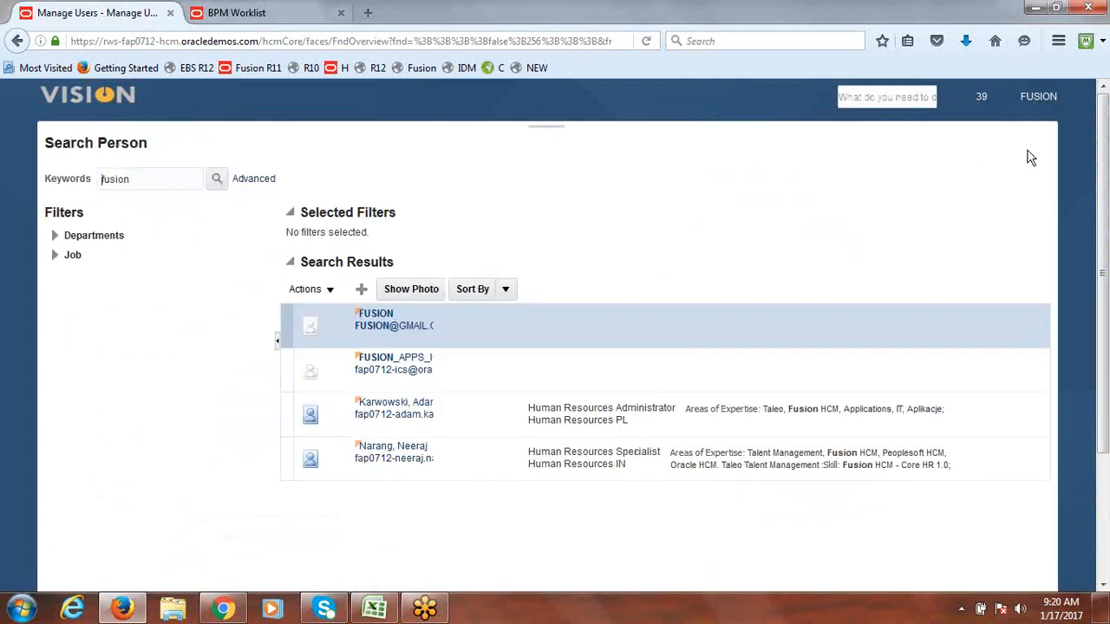
Step: Reload the BPM Worklist and user management browser tabs
{"action": "left_click", "coordinate": [260, 13]}
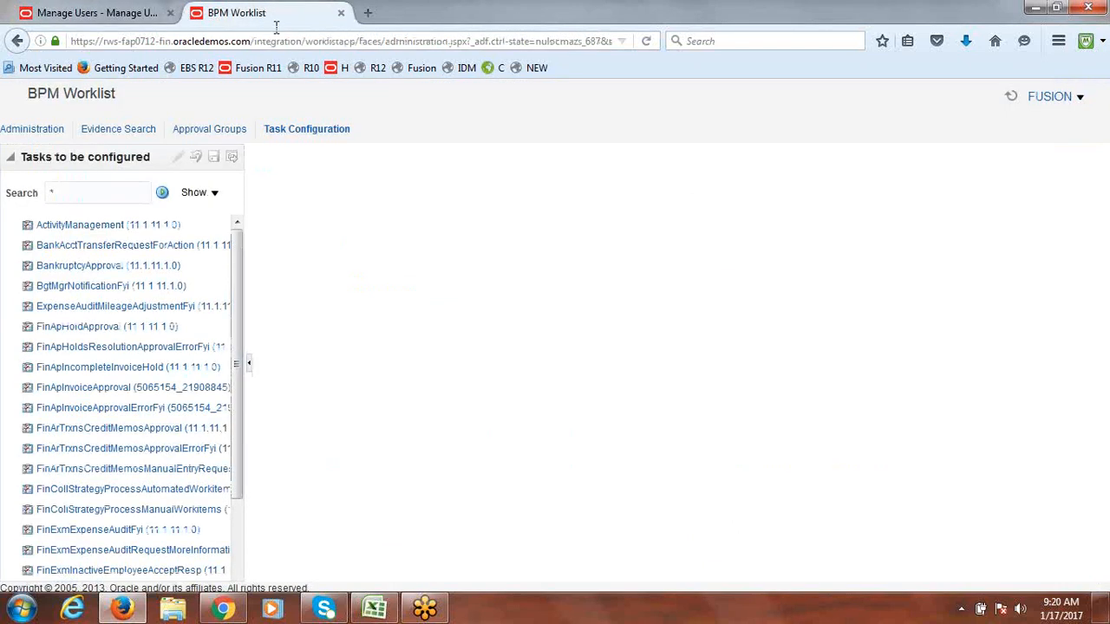
{"action": "left_click", "coordinate": [296, 41]}
{"action": "key", "text": "Return"}
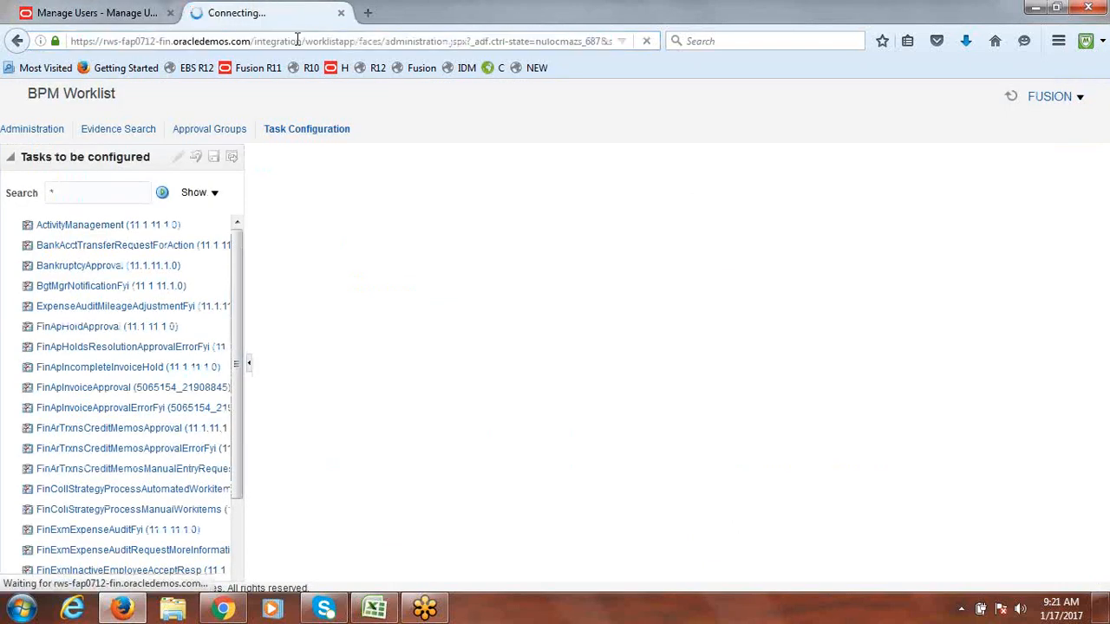
{"action": "left_click", "coordinate": [110, 11]}
{"action": "left_click", "coordinate": [192, 39]}
{"action": "key", "text": "Return"}
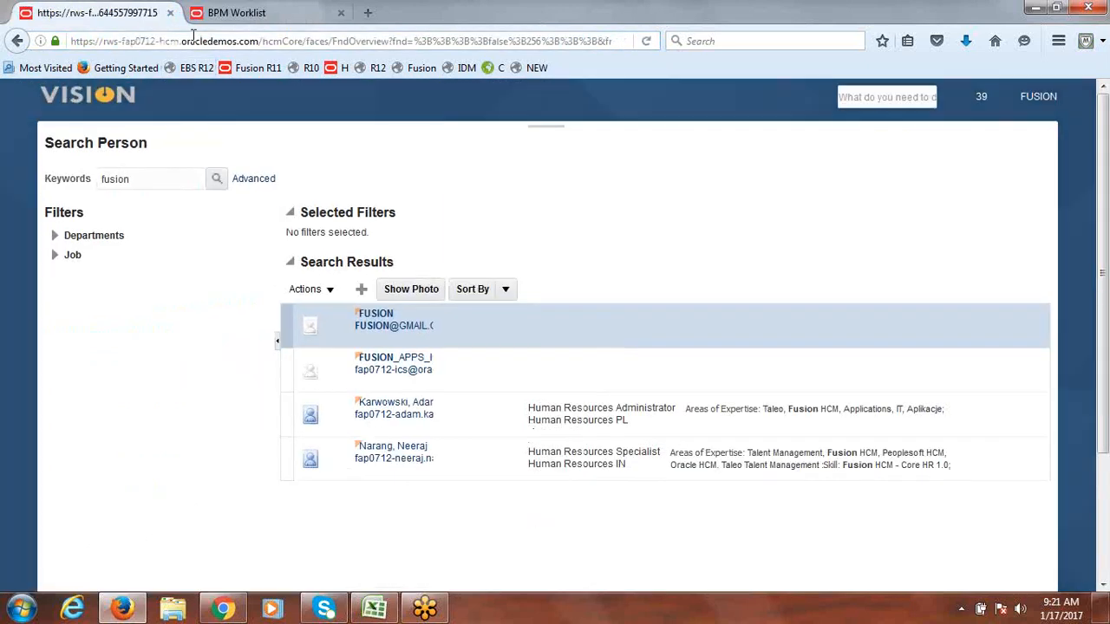
Step: Go home and open the Expenses work area from the Navigator
{"action": "left_click", "coordinate": [65, 100]}
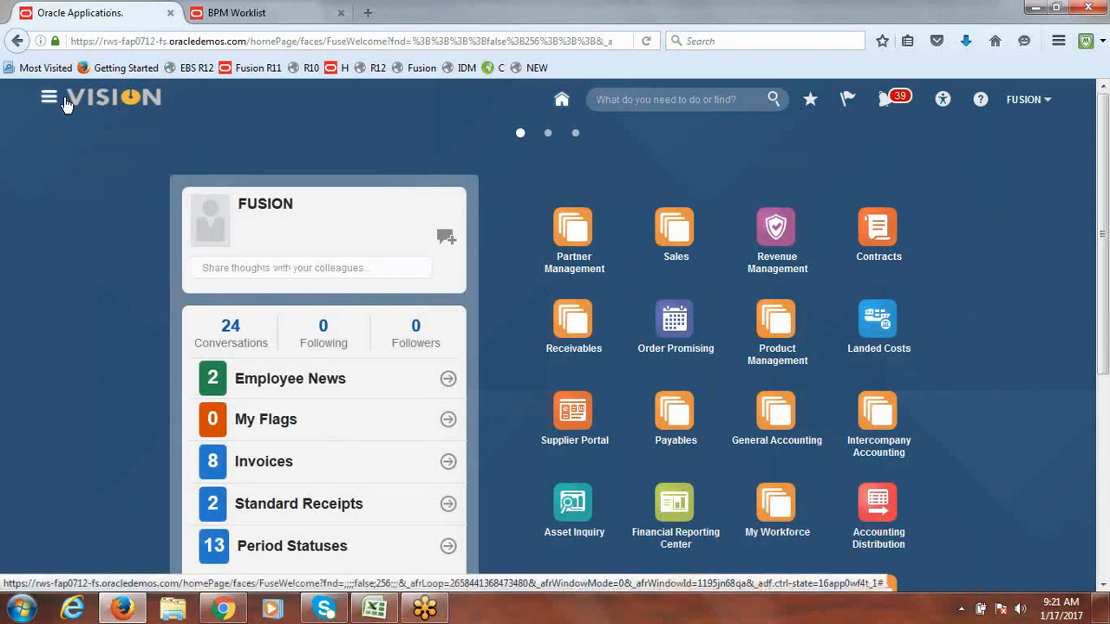
{"action": "left_click", "coordinate": [51, 97]}
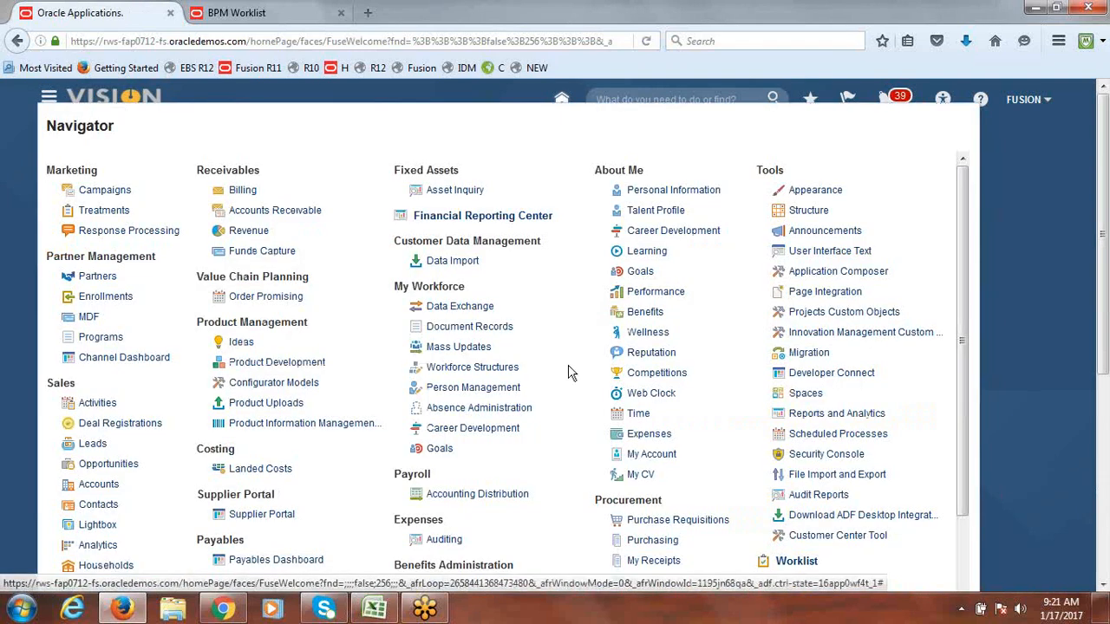
{"action": "left_click", "coordinate": [653, 437]}
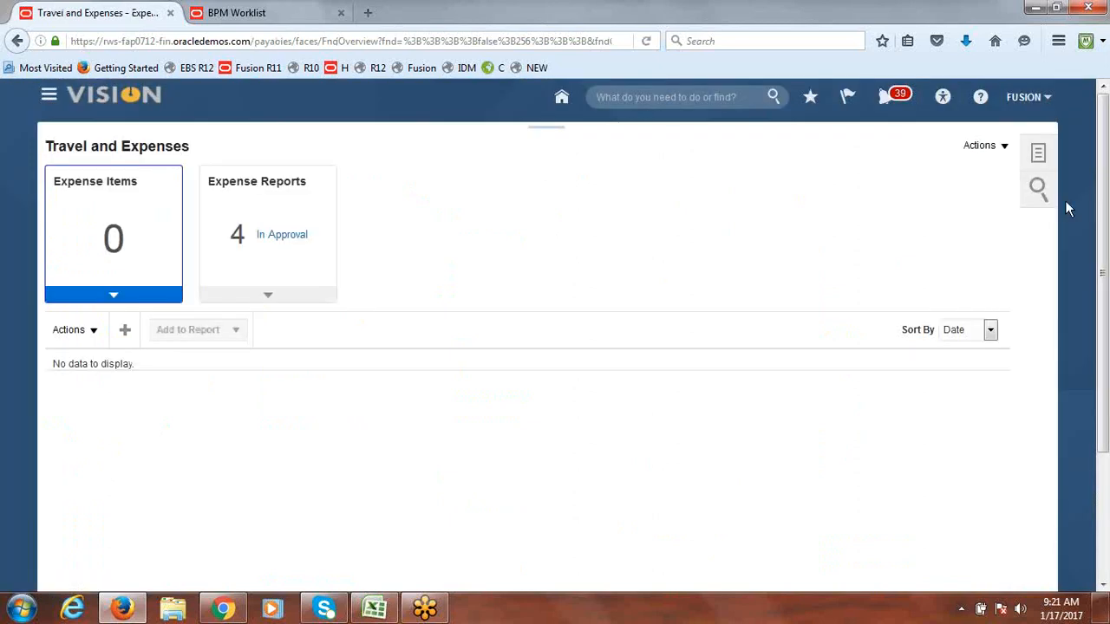
Step: Create a new expense report and accept the corporate travel and expense policies
{"action": "left_click", "coordinate": [1004, 149]}
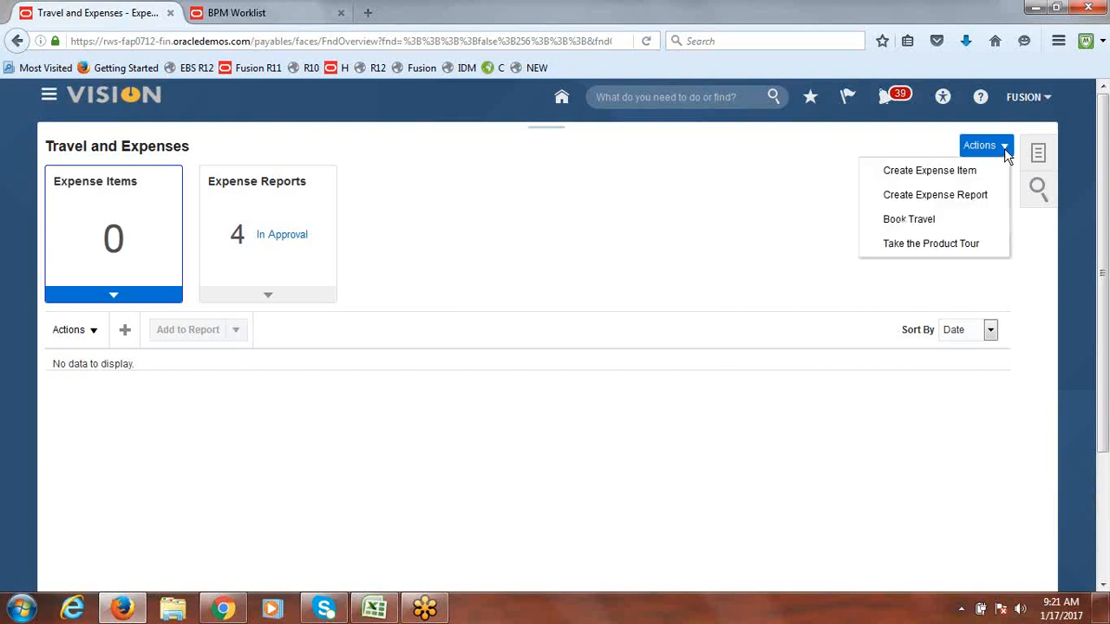
{"action": "left_click", "coordinate": [941, 197]}
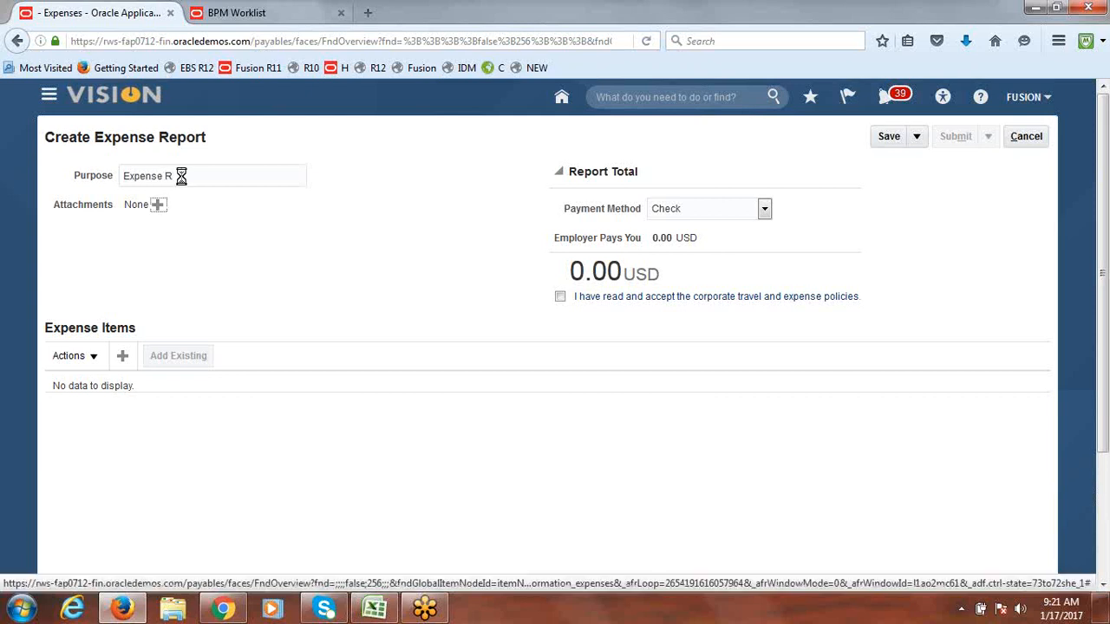
{"action": "left_click", "coordinate": [559, 299]}
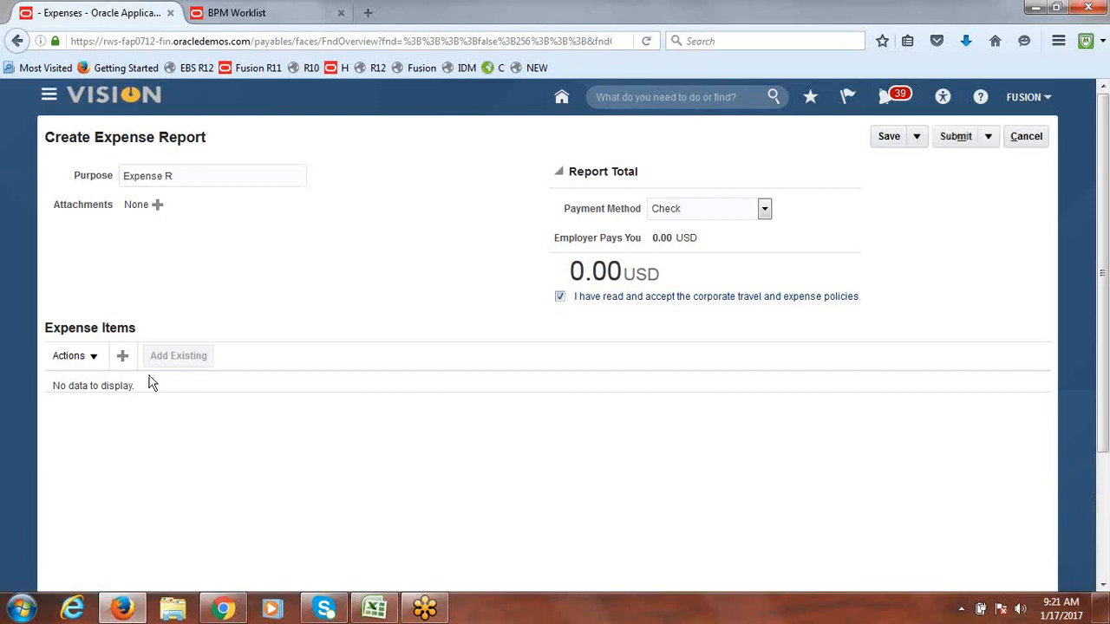
Step: Add an Airfare expense item of 200.00 USD and save it
{"action": "left_click", "coordinate": [123, 359]}
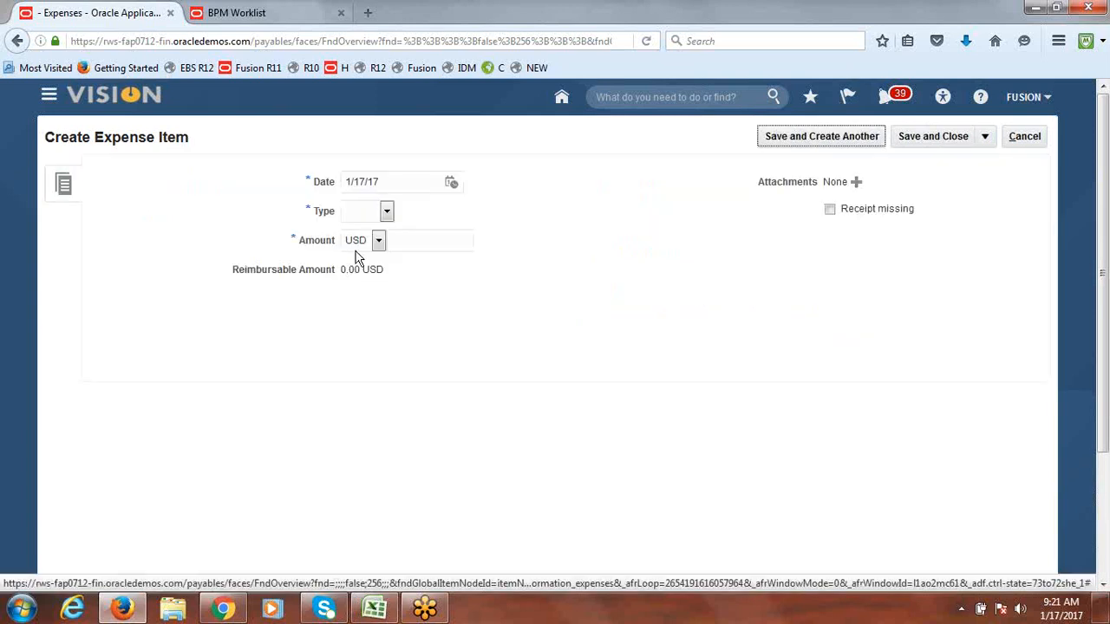
{"action": "left_click", "coordinate": [386, 211]}
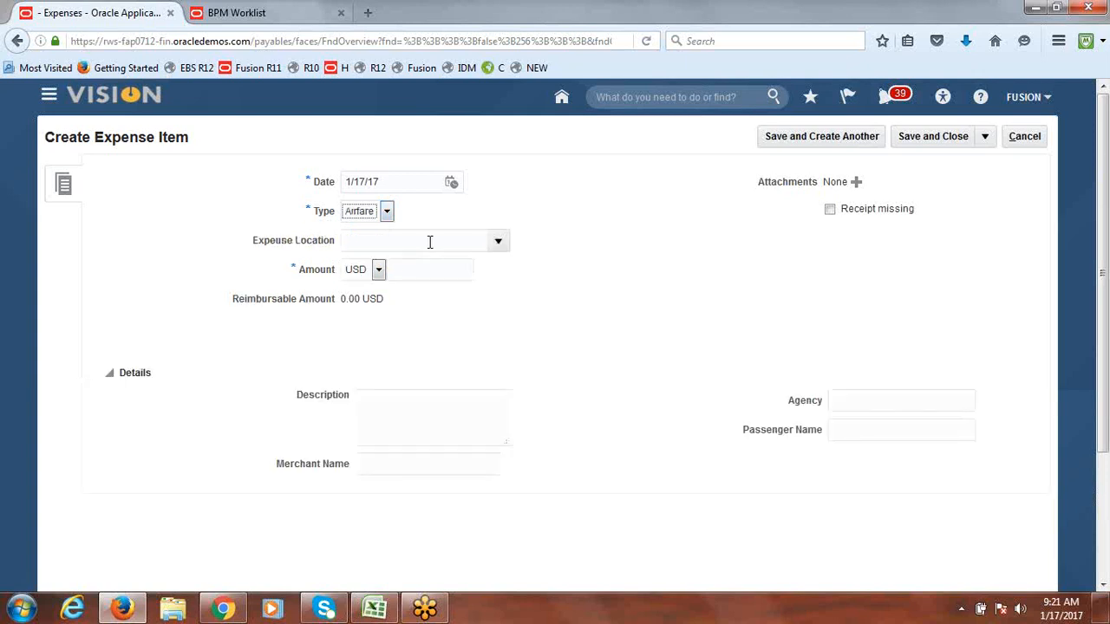
{"action": "left_click", "coordinate": [425, 269]}
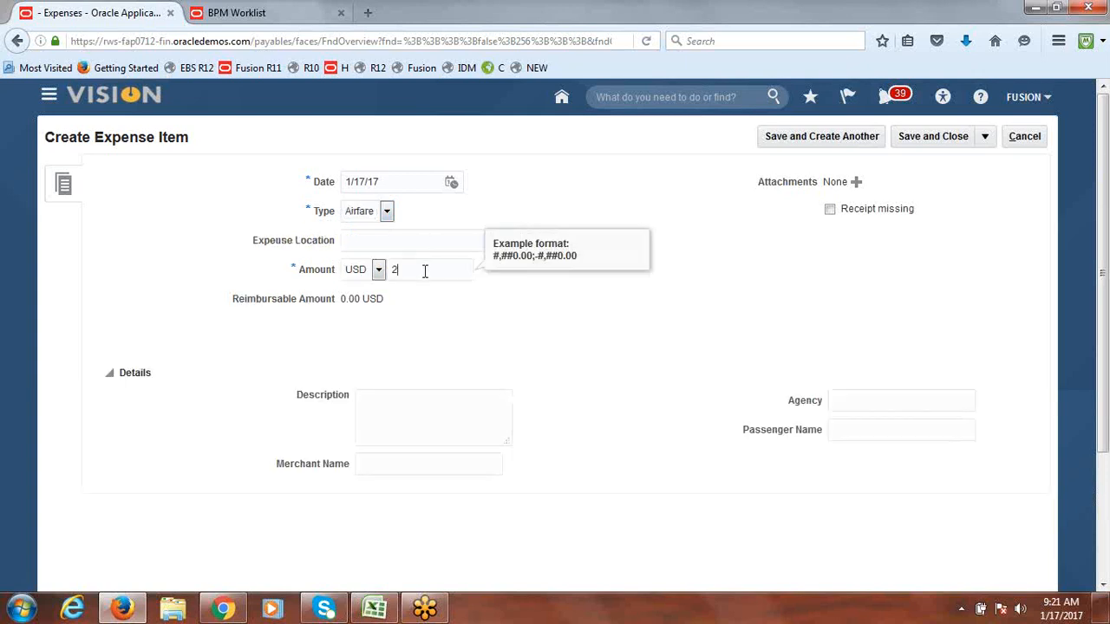
{"action": "type", "text": "200"}
{"action": "left_click", "coordinate": [550, 347]}
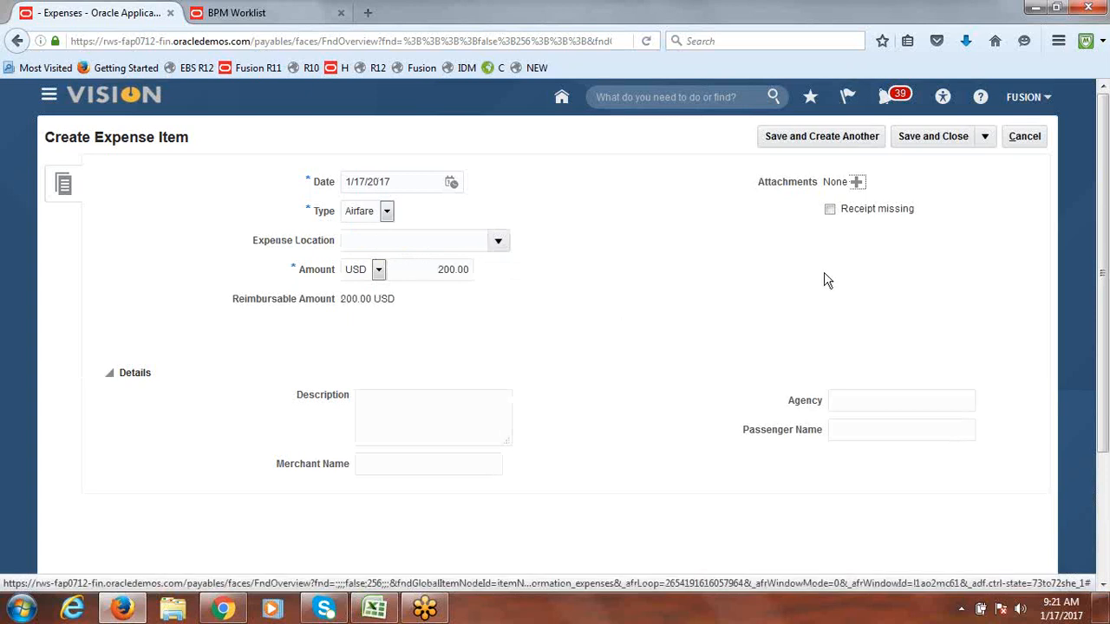
{"action": "left_click", "coordinate": [949, 136]}
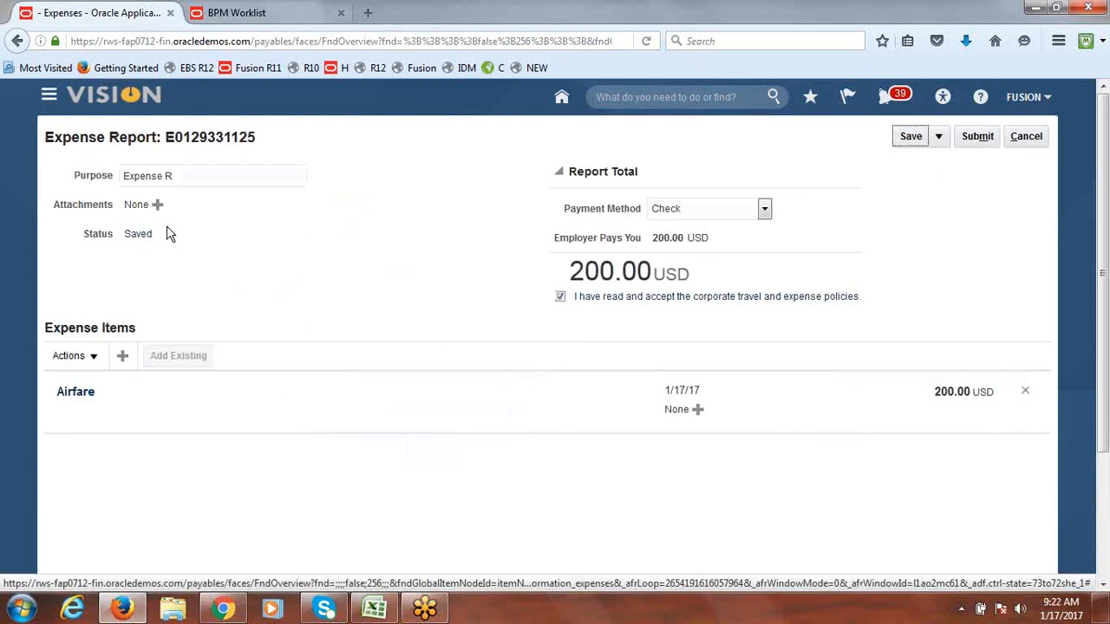
Step: Review the report's approver list to confirm FUSIONONE will approve
{"action": "left_click", "coordinate": [139, 236]}
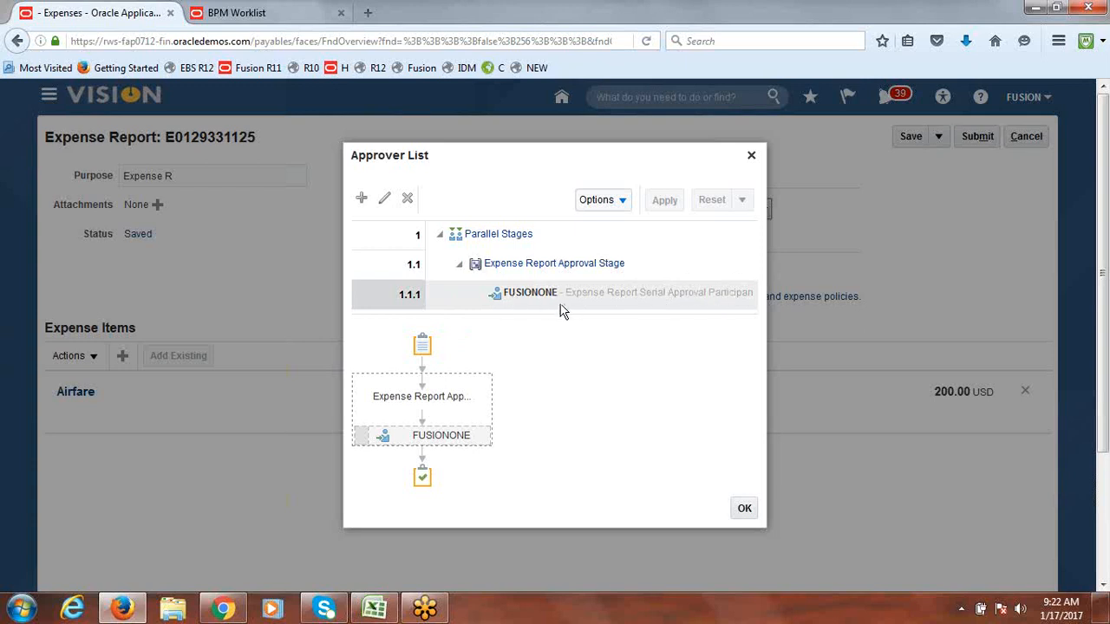
{"action": "left_click", "coordinate": [744, 508]}
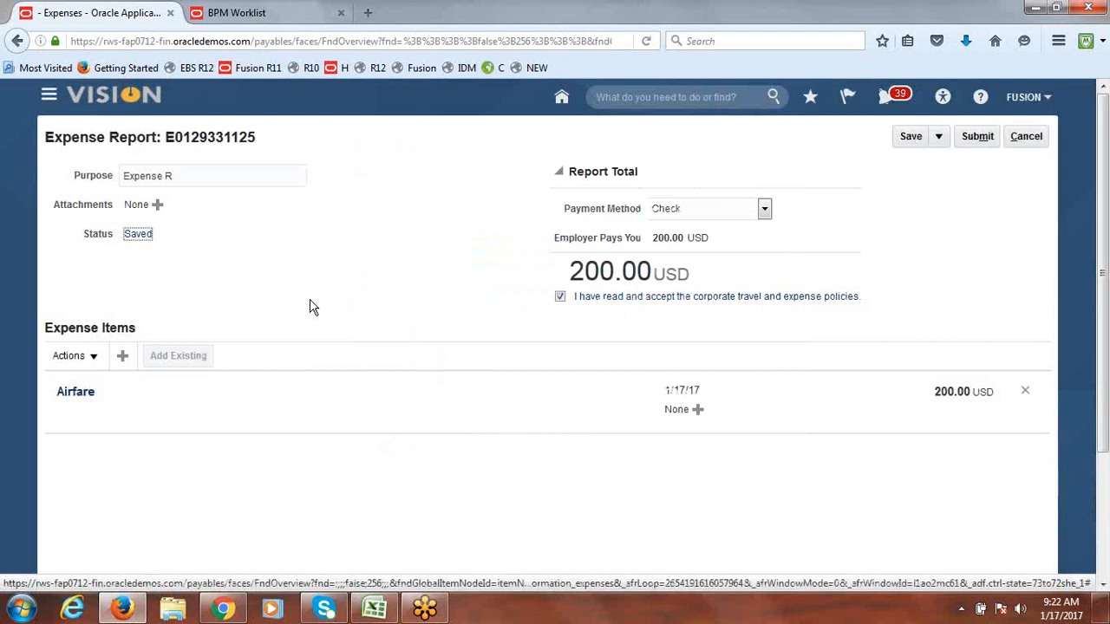
{"action": "left_click", "coordinate": [322, 267]}
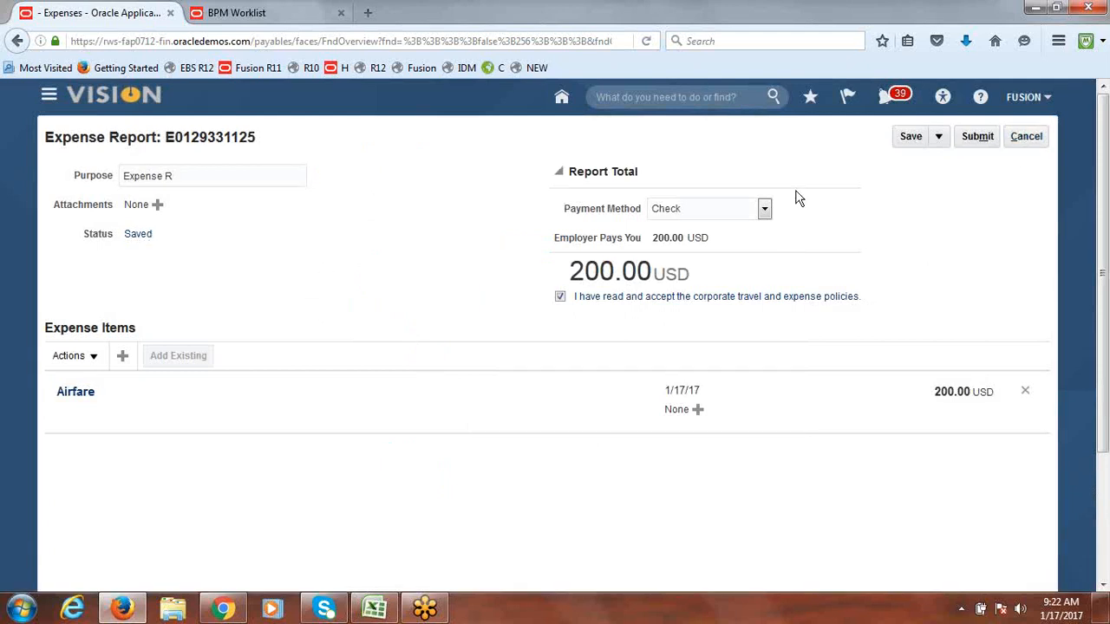
{"action": "left_click", "coordinate": [139, 236]}
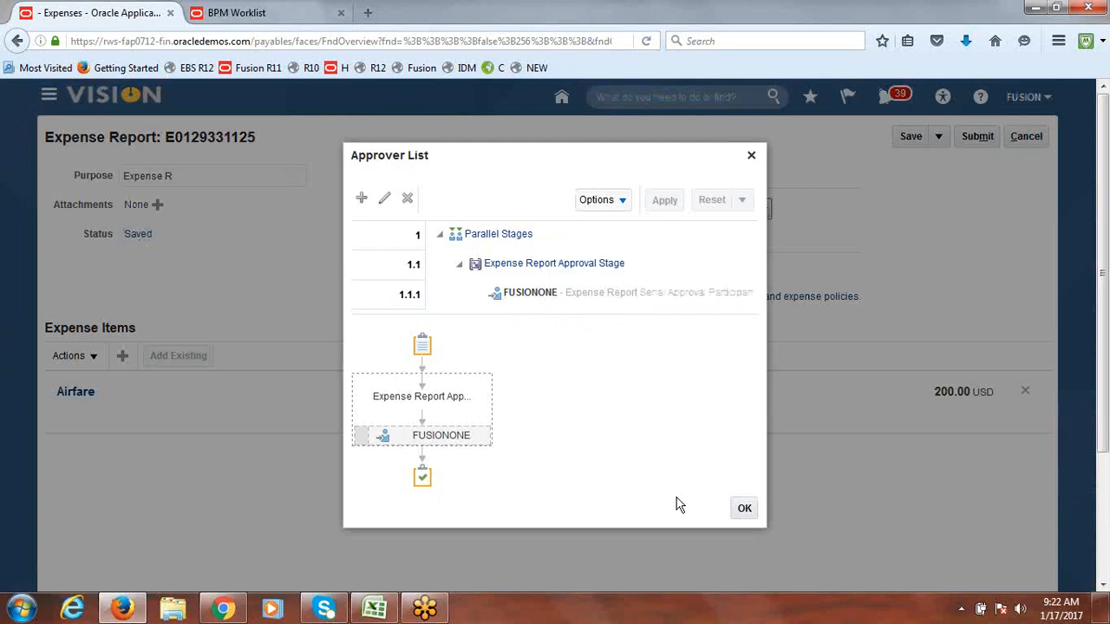
{"action": "mouse_move", "coordinate": [400, 433]}
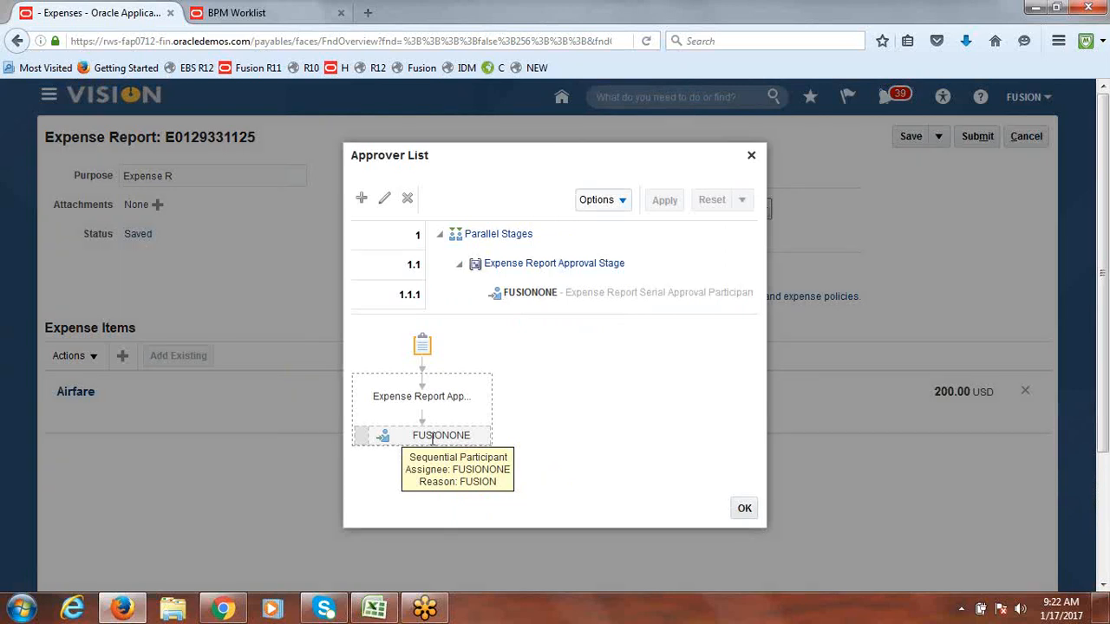
{"action": "left_click", "coordinate": [744, 508]}
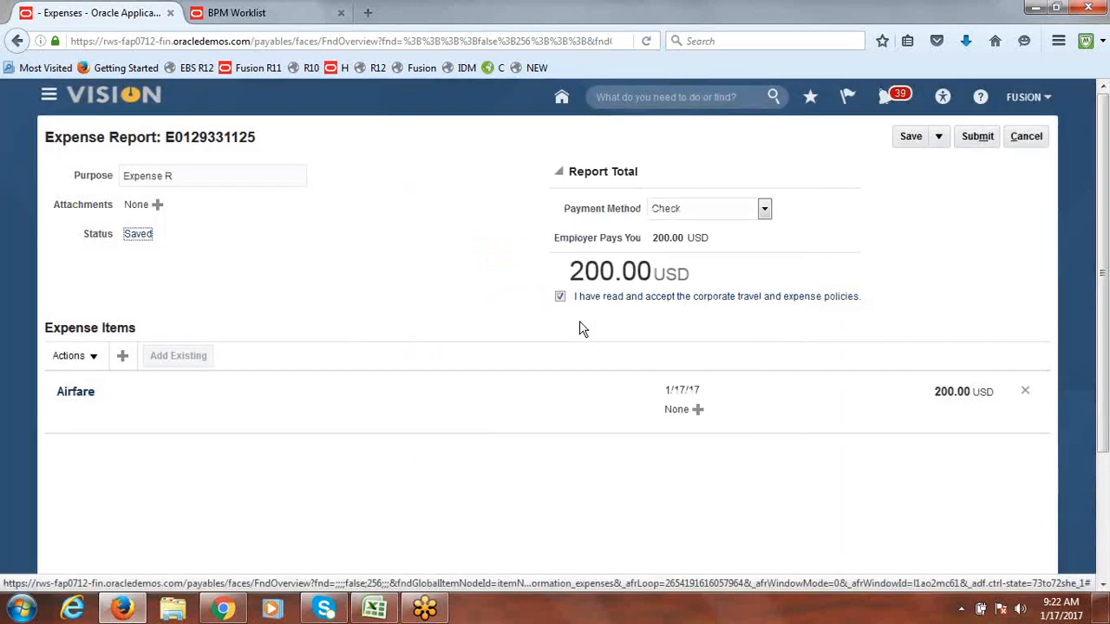
Step: Submit the 200.00 USD expense report and reload the Travel and Expenses page
{"action": "left_click", "coordinate": [979, 139]}
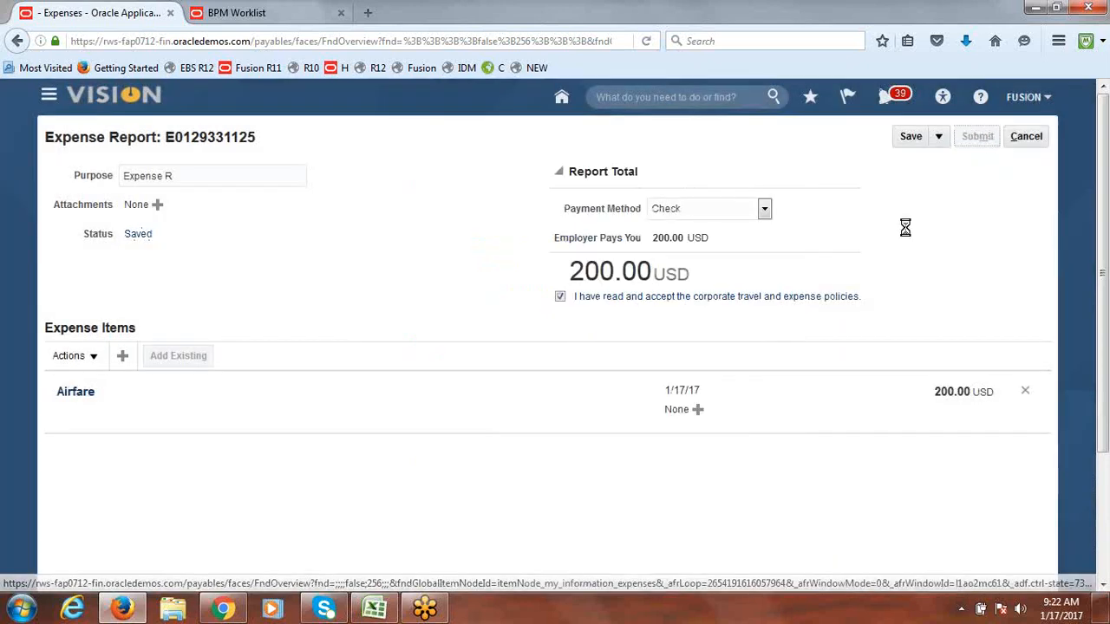
{"action": "left_click", "coordinate": [679, 360]}
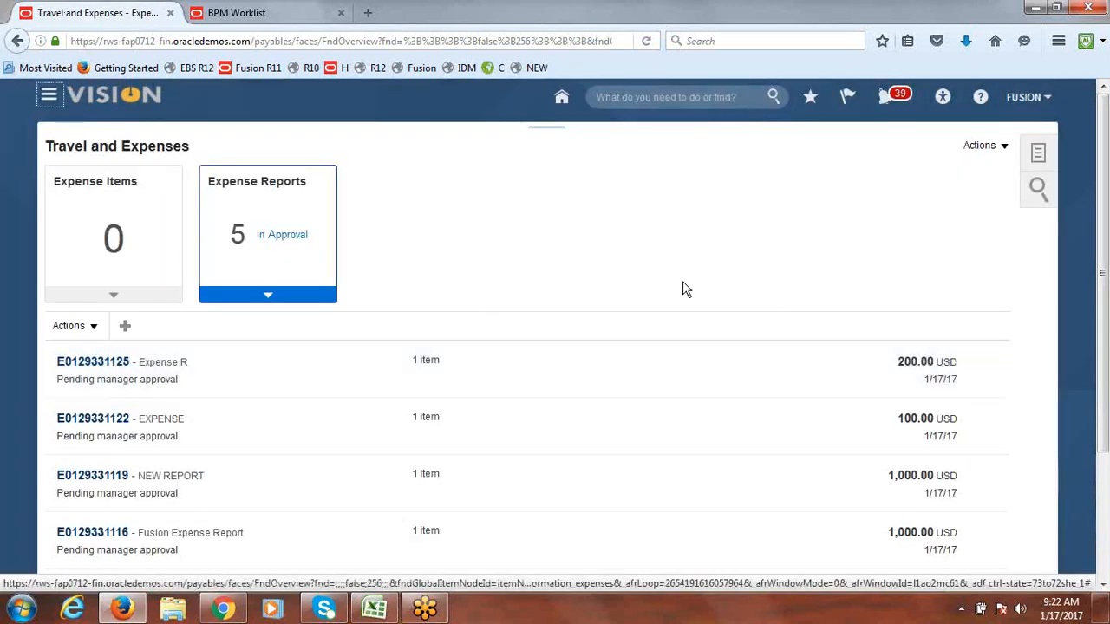
{"action": "left_click", "coordinate": [465, 41]}
{"action": "key", "text": "Return"}
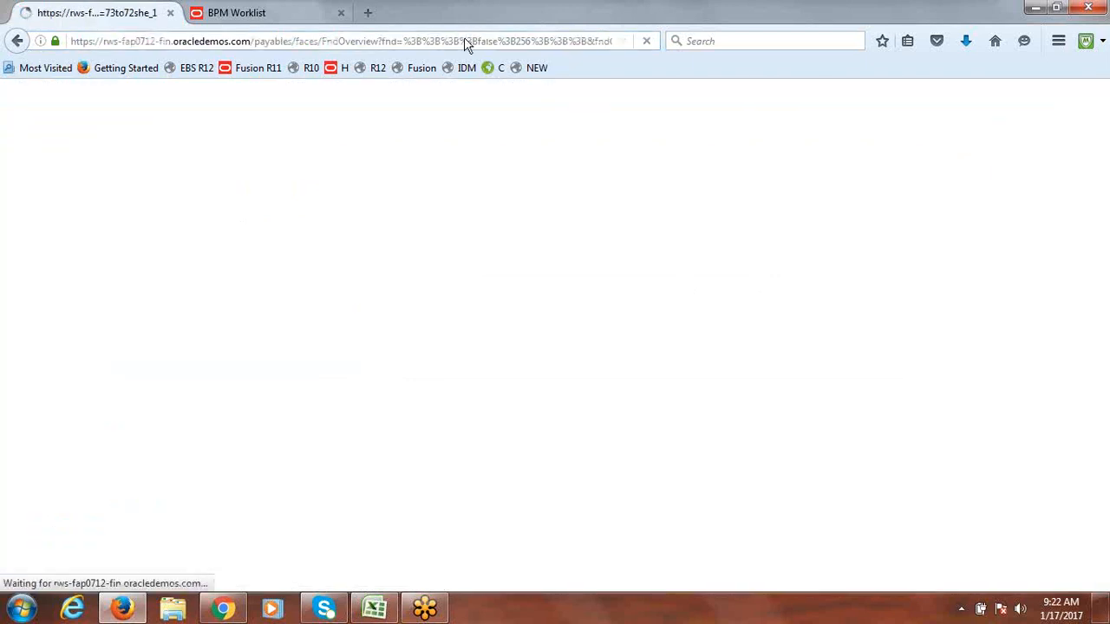
Step: Switch to the approver's browser window and reload its Overview page
{"action": "left_click", "coordinate": [227, 611]}
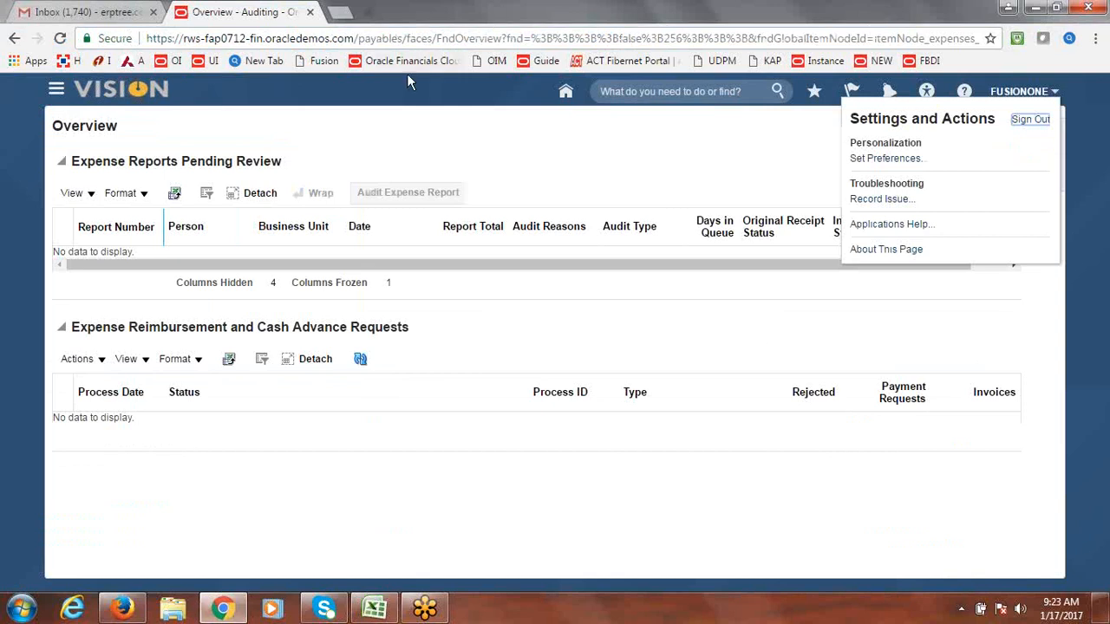
{"action": "left_click", "coordinate": [394, 43]}
{"action": "key", "text": "Return"}
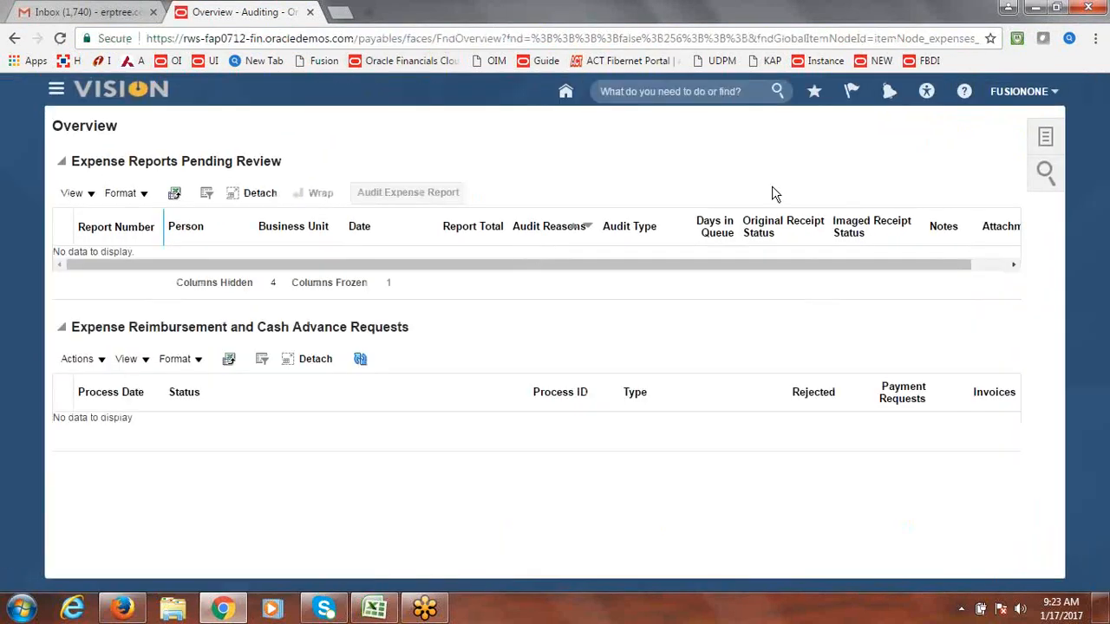
Step: Check the approver's notifications, then refresh the Overview page twice
{"action": "left_click", "coordinate": [888, 93]}
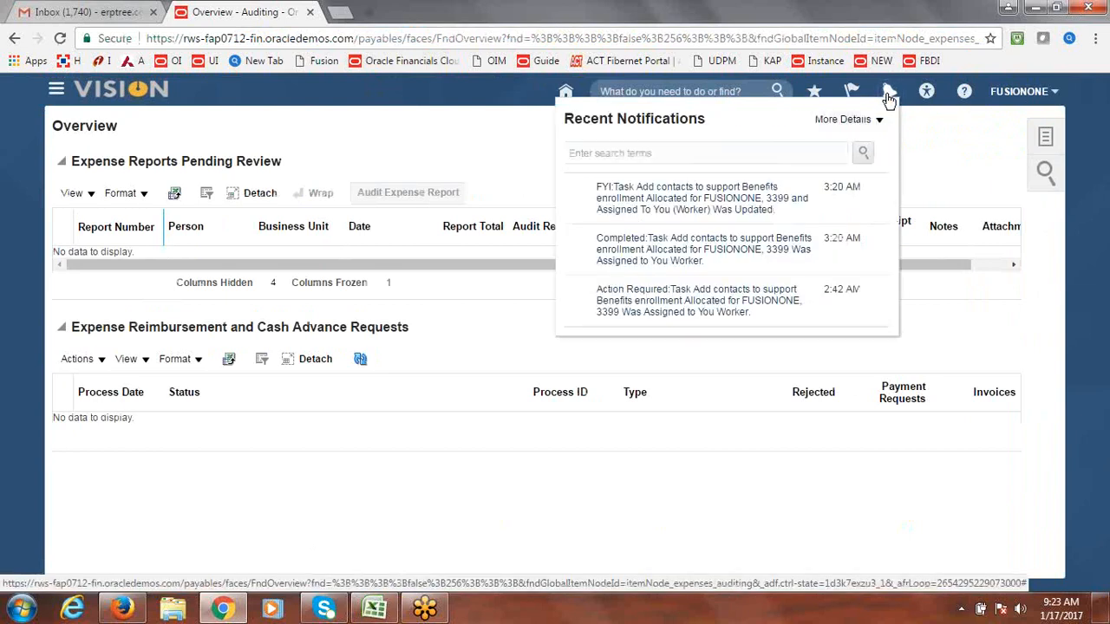
{"action": "left_click", "coordinate": [888, 94]}
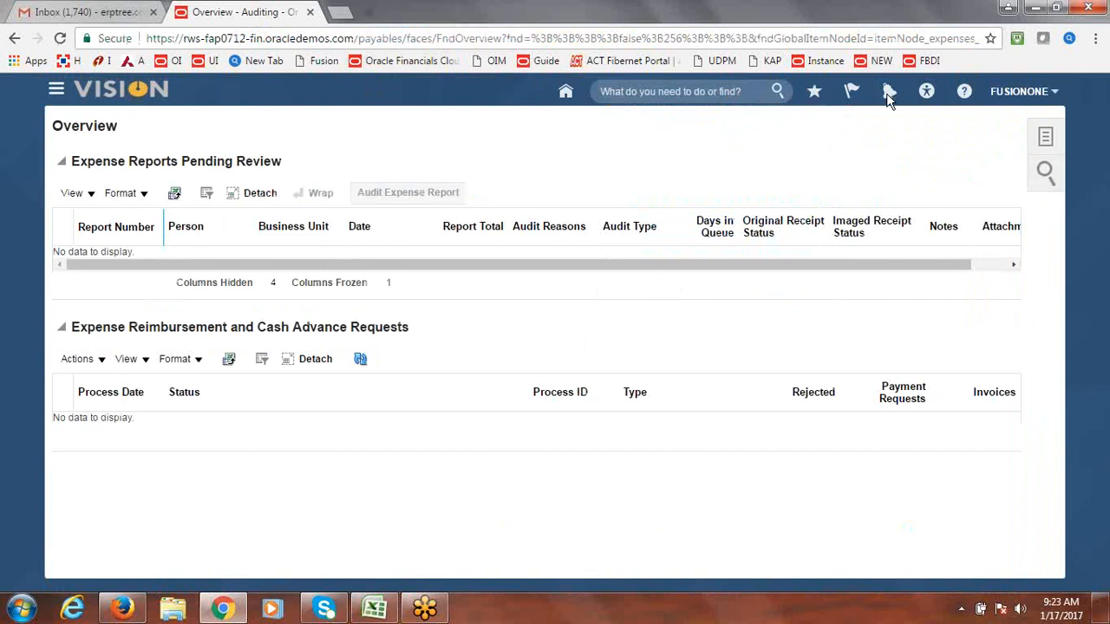
{"action": "left_click", "coordinate": [424, 41]}
{"action": "key", "text": "Return"}
{"action": "left_click", "coordinate": [222, 40]}
{"action": "key", "text": "Return"}
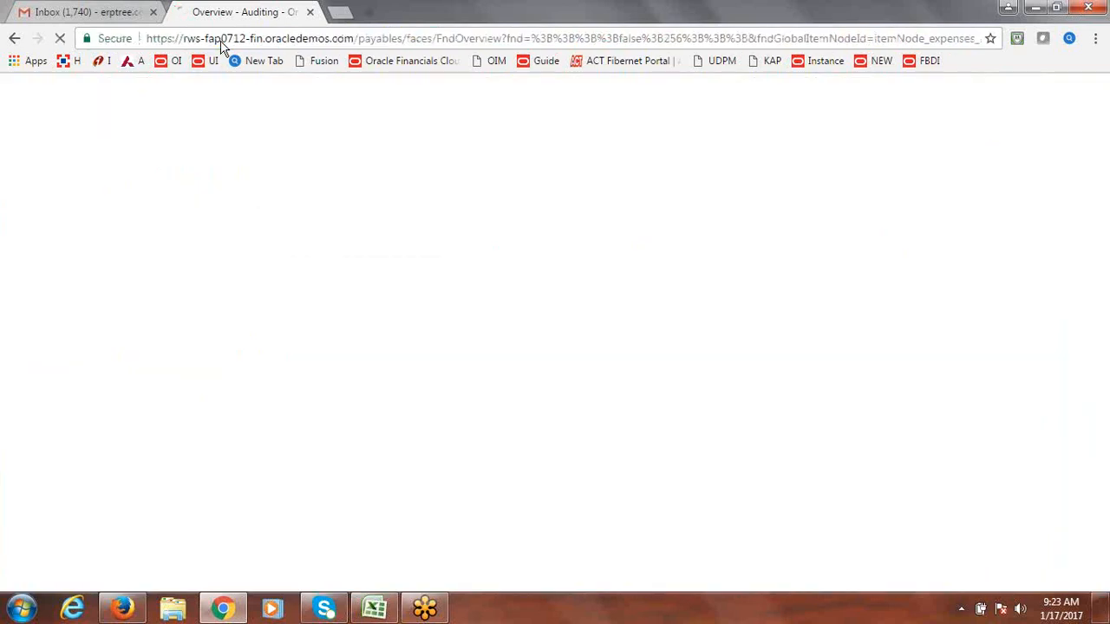